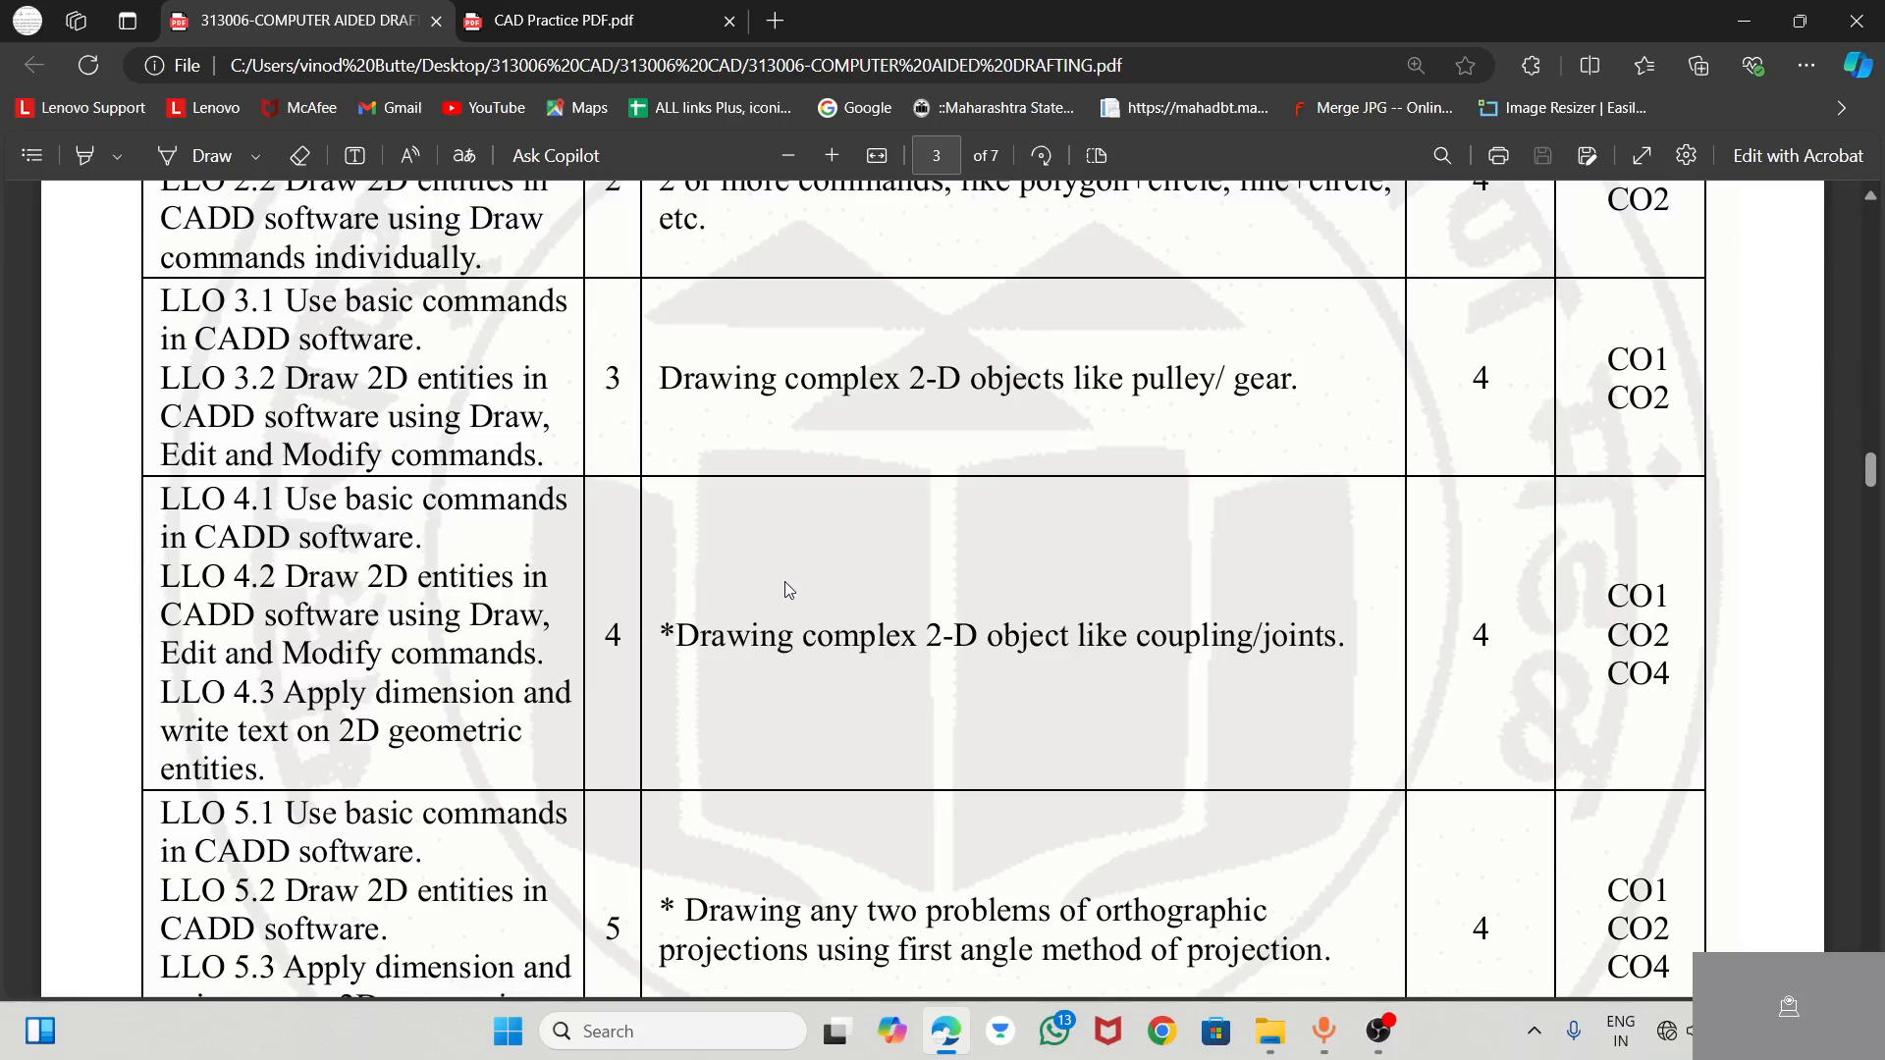
Highlight the title of practical 4 on coupling/joints and the word "text" in LLO 4.3
scroll(786, 588, "down", 1)
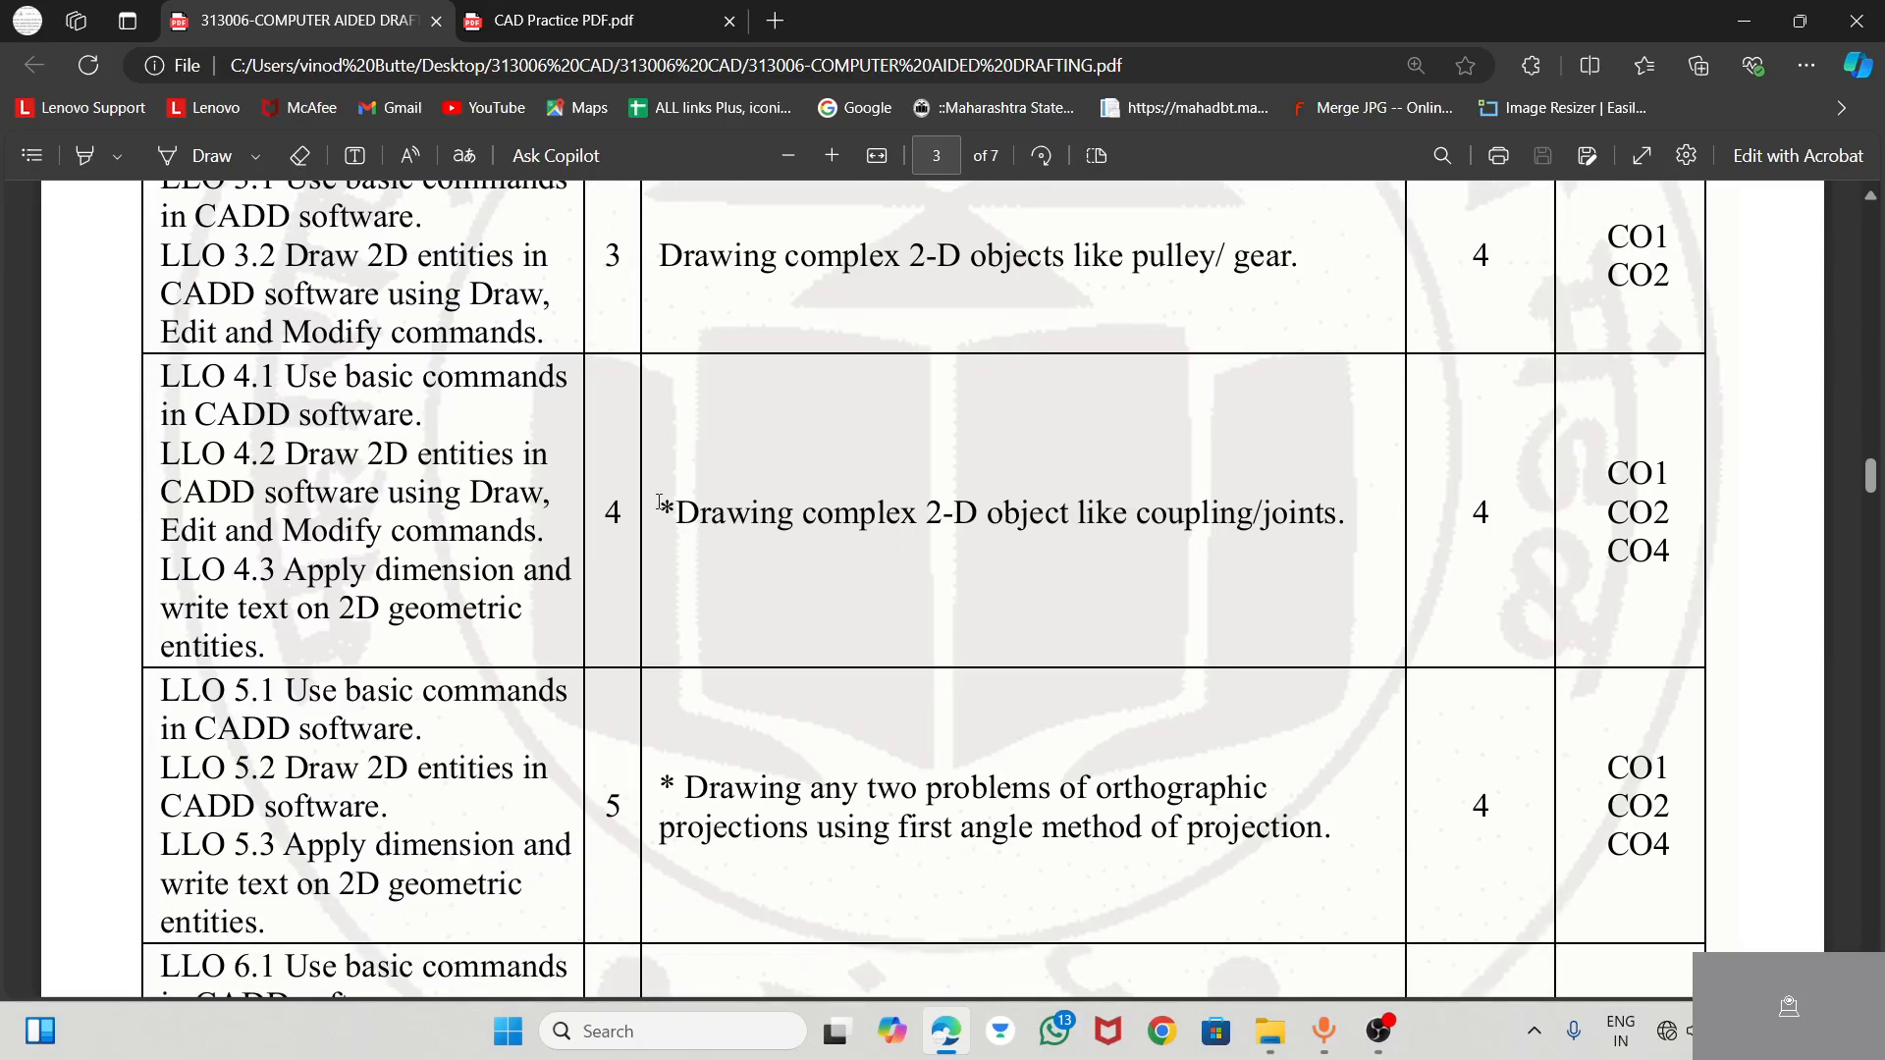
left_click(84, 158)
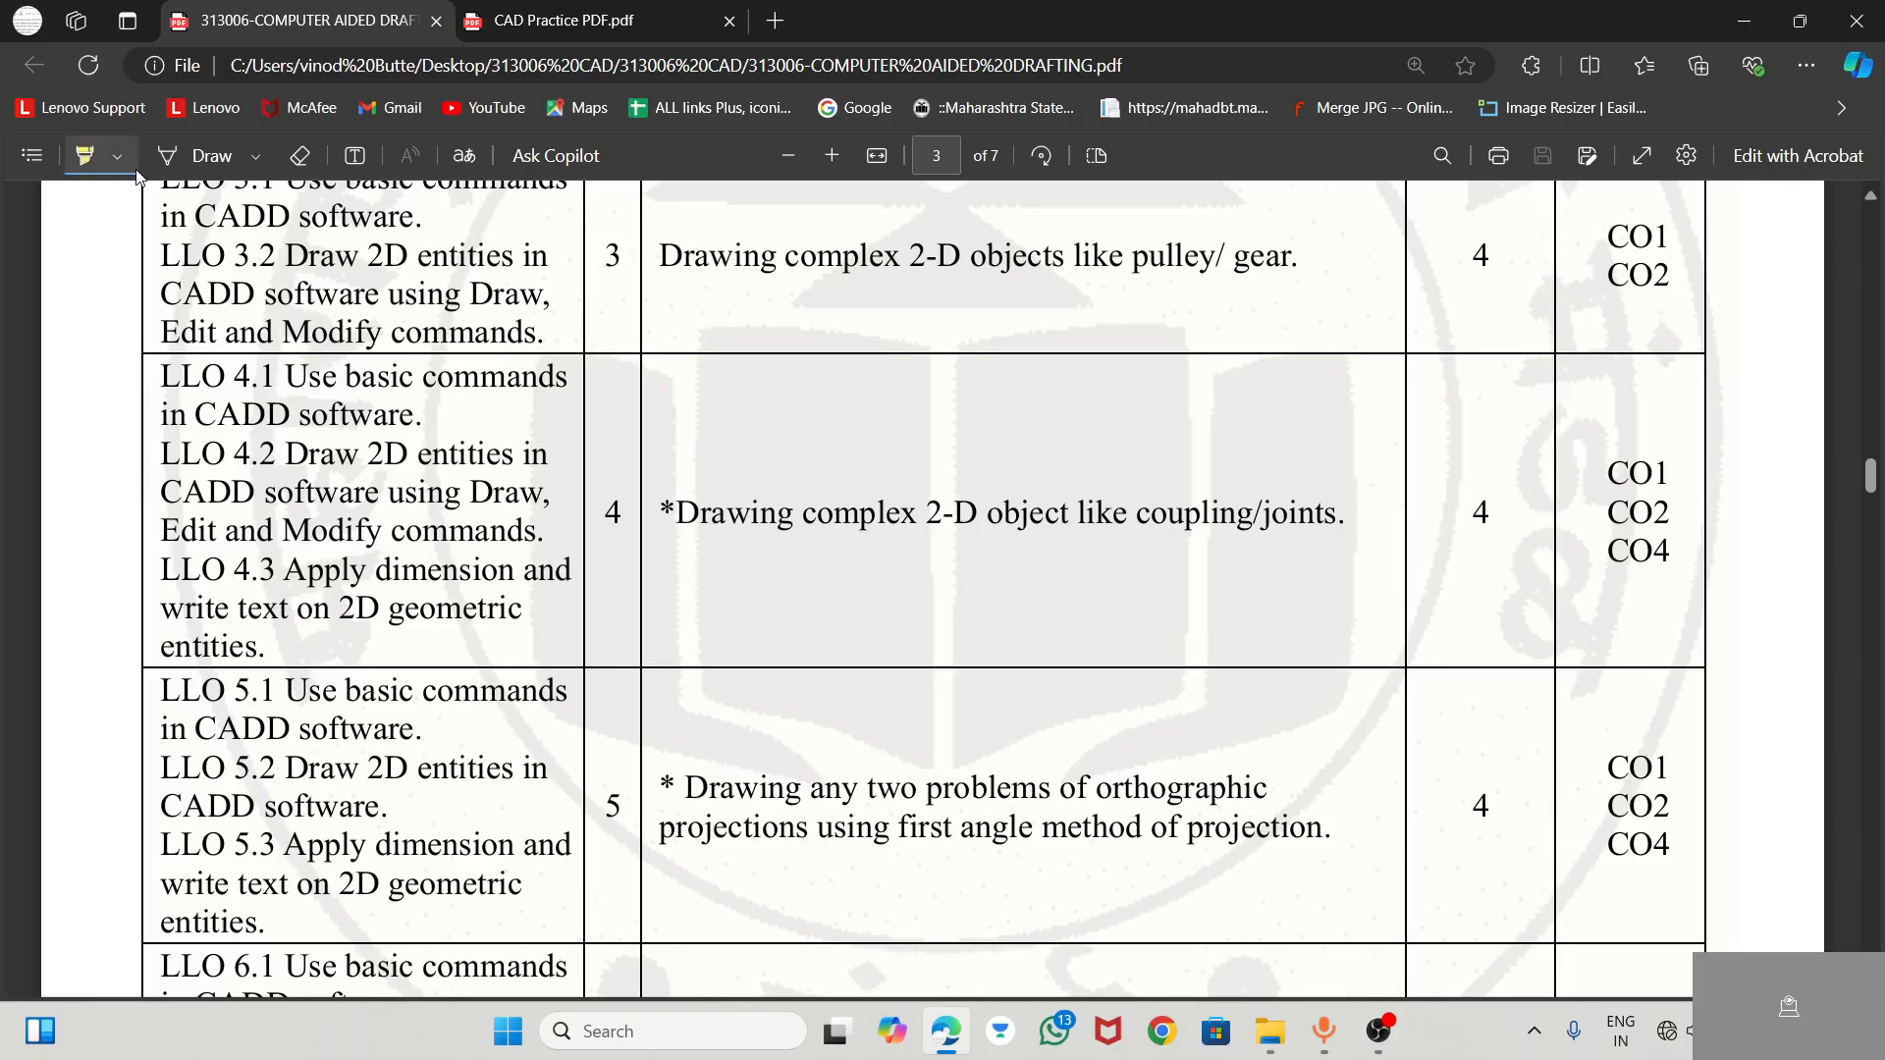
left_click_drag(669, 509, 1347, 527)
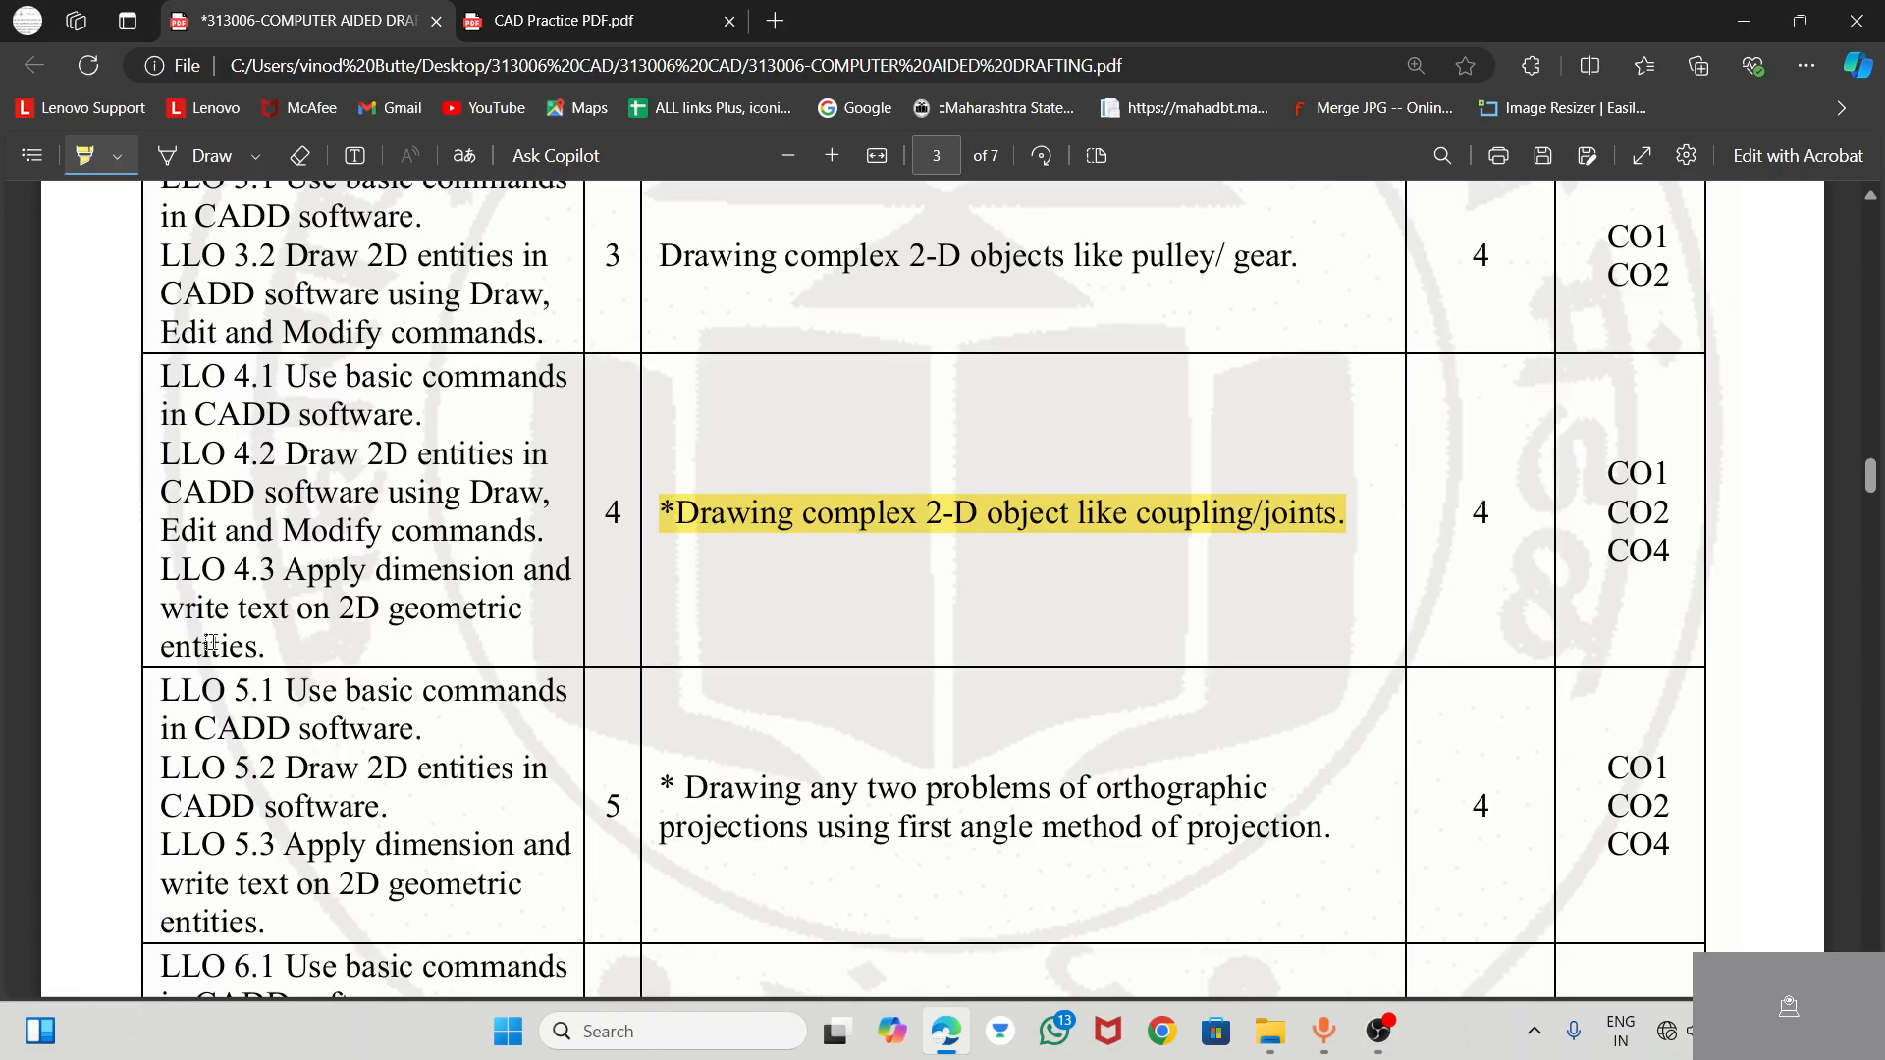
left_click_drag(233, 614, 288, 612)
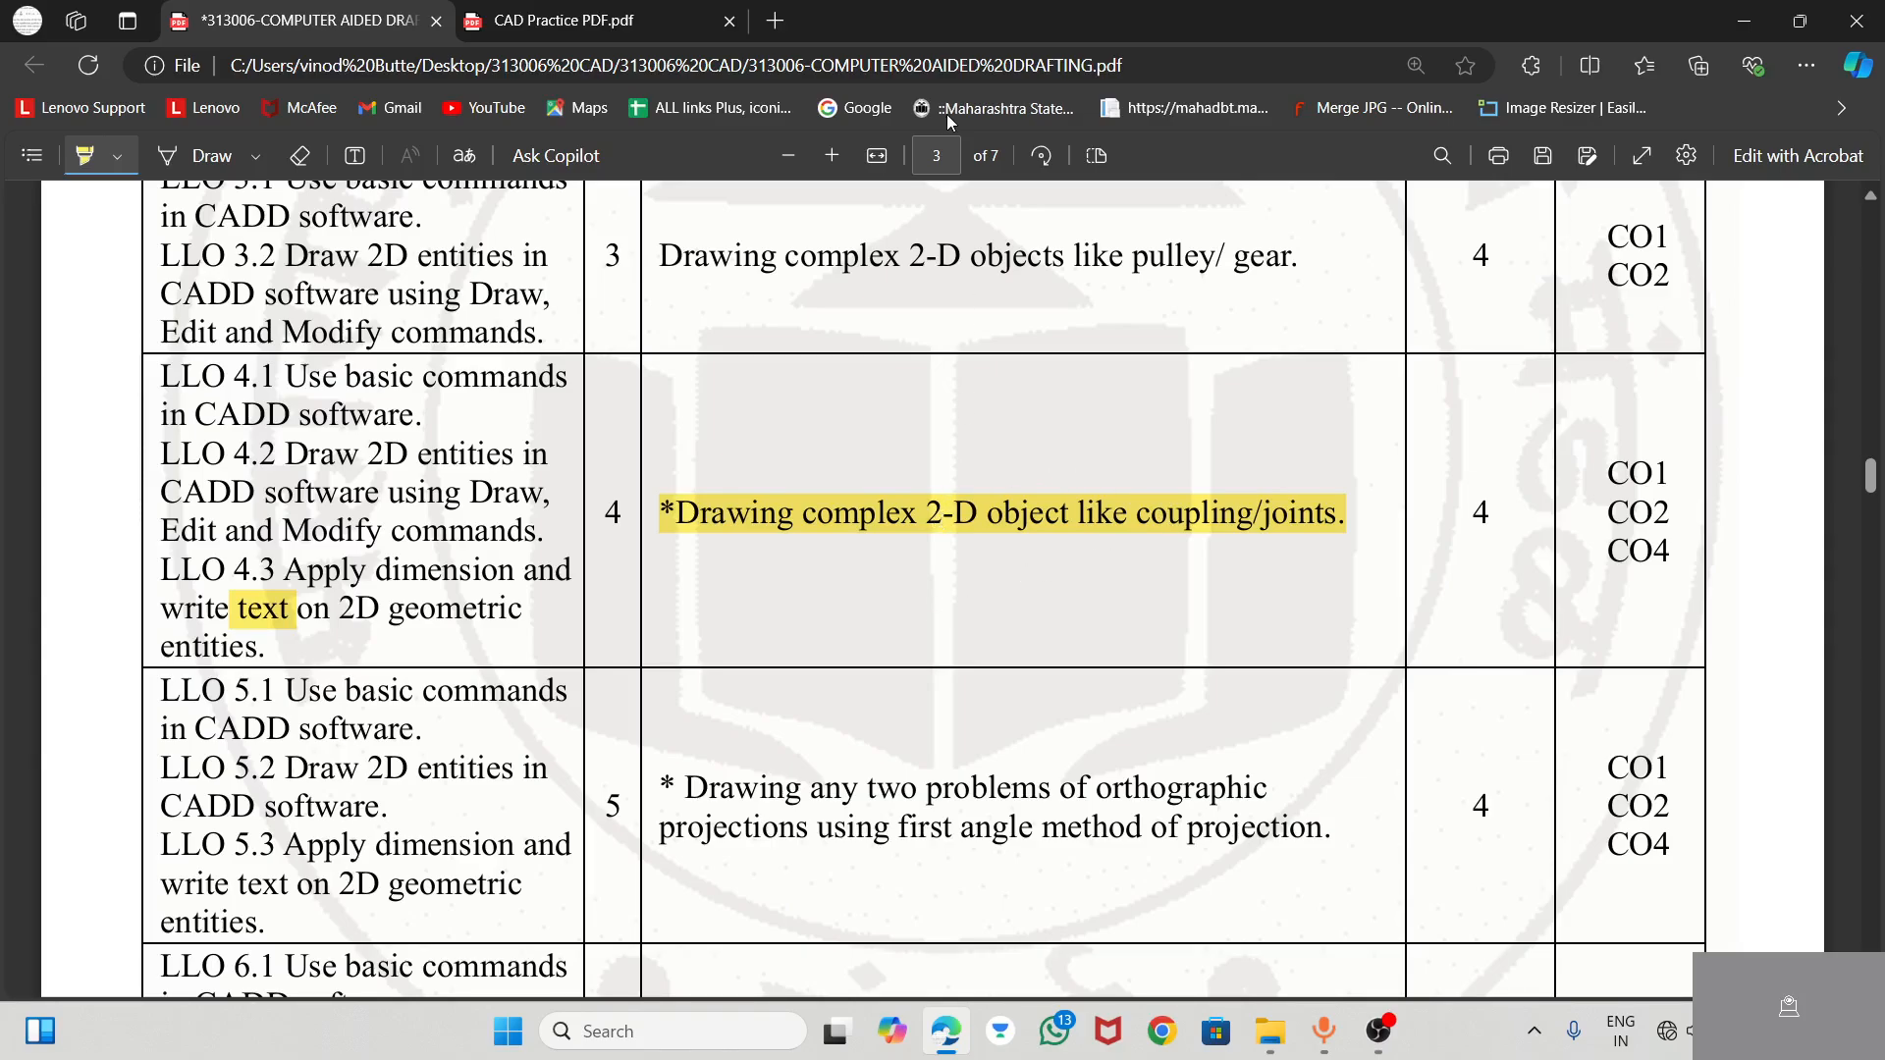
Switch to the CAD Practice PDF and examine the Form Roll Lever drawing, EX: 44, enlarged
left_click(579, 20)
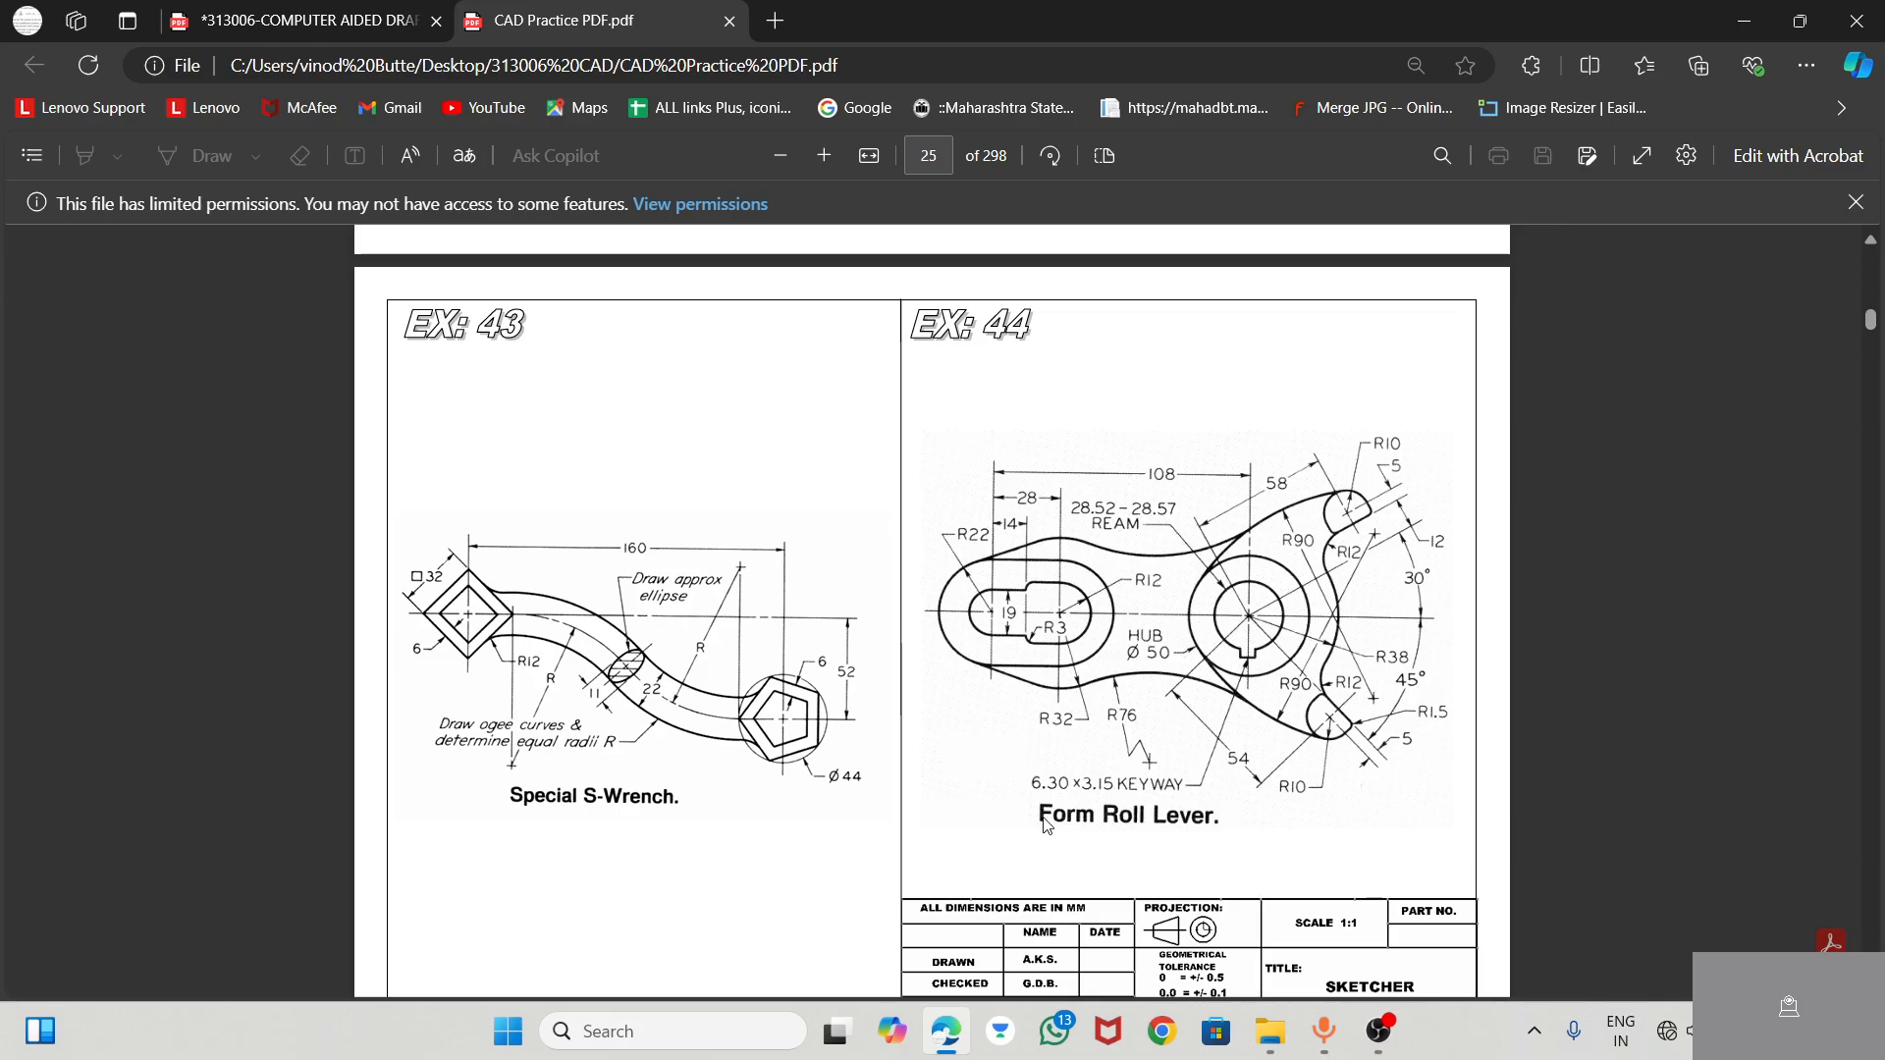
scroll(1265, 797, "up", 1, "ctrl")
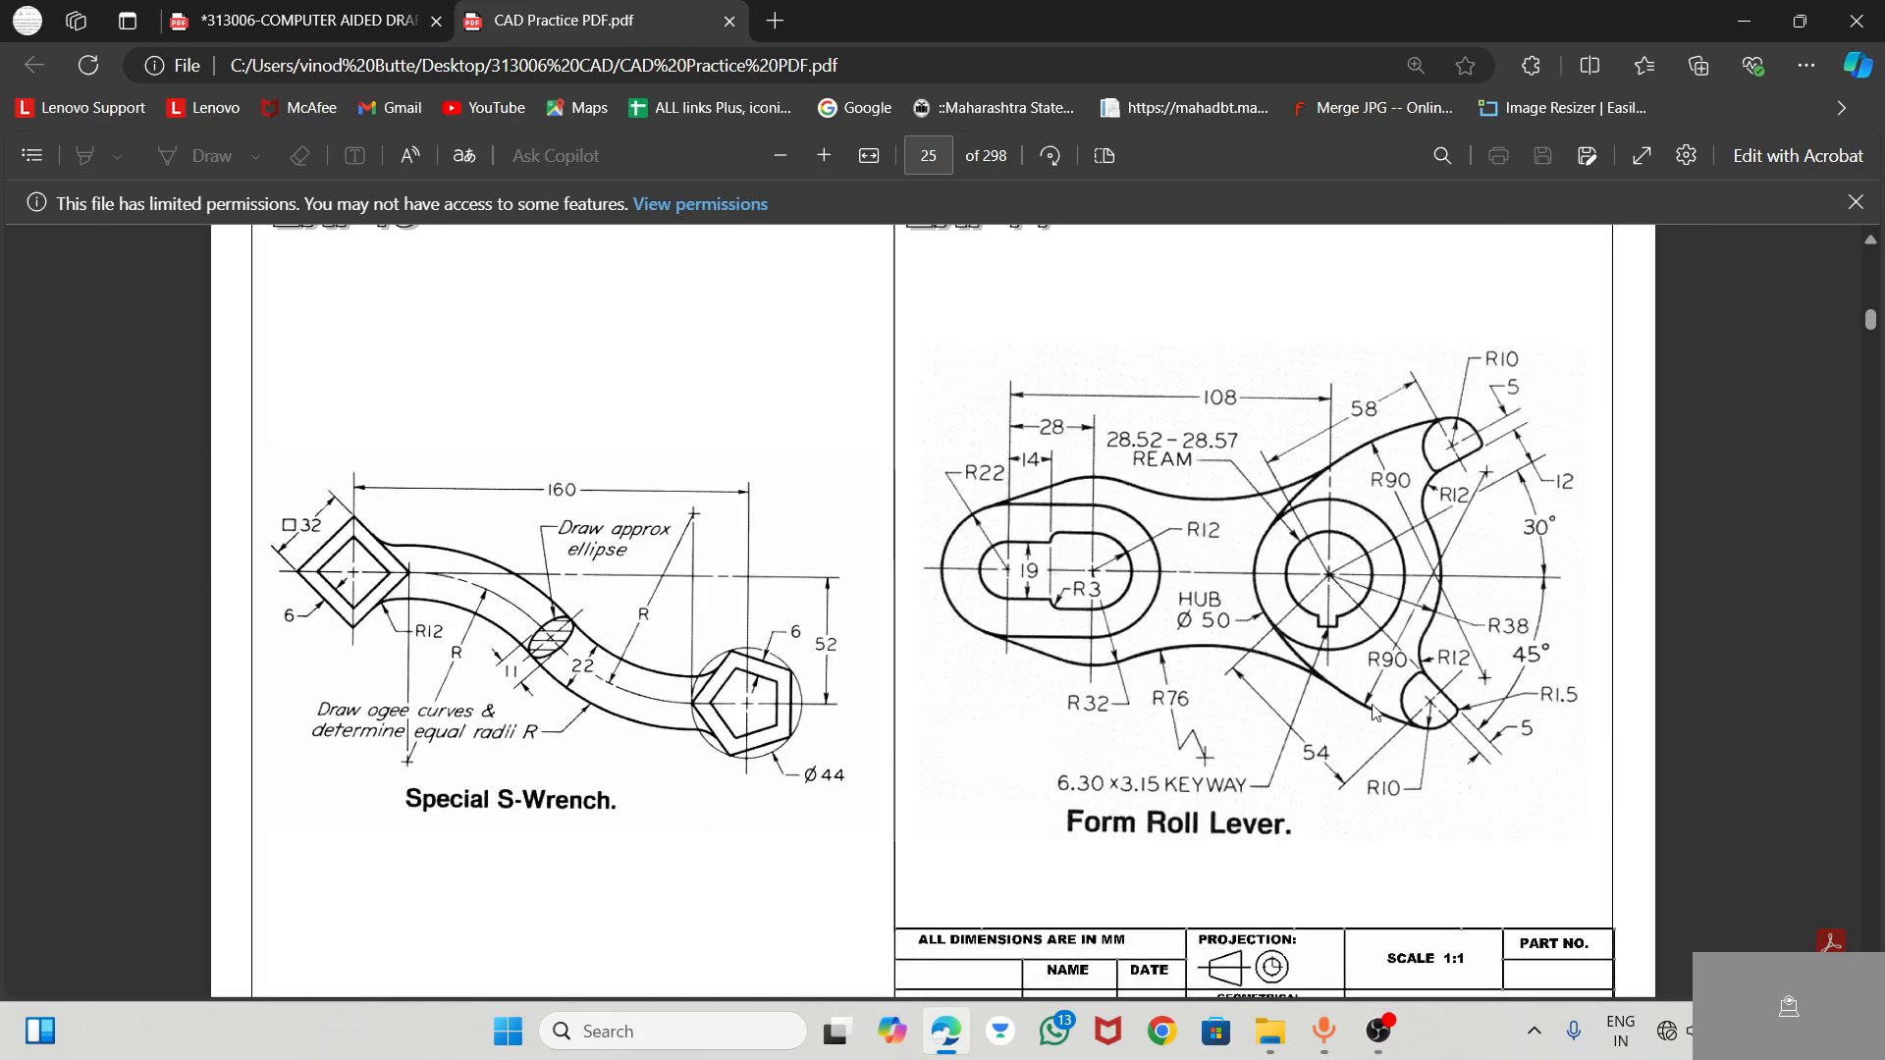
scroll(1512, 618, "up", 1, "ctrl")
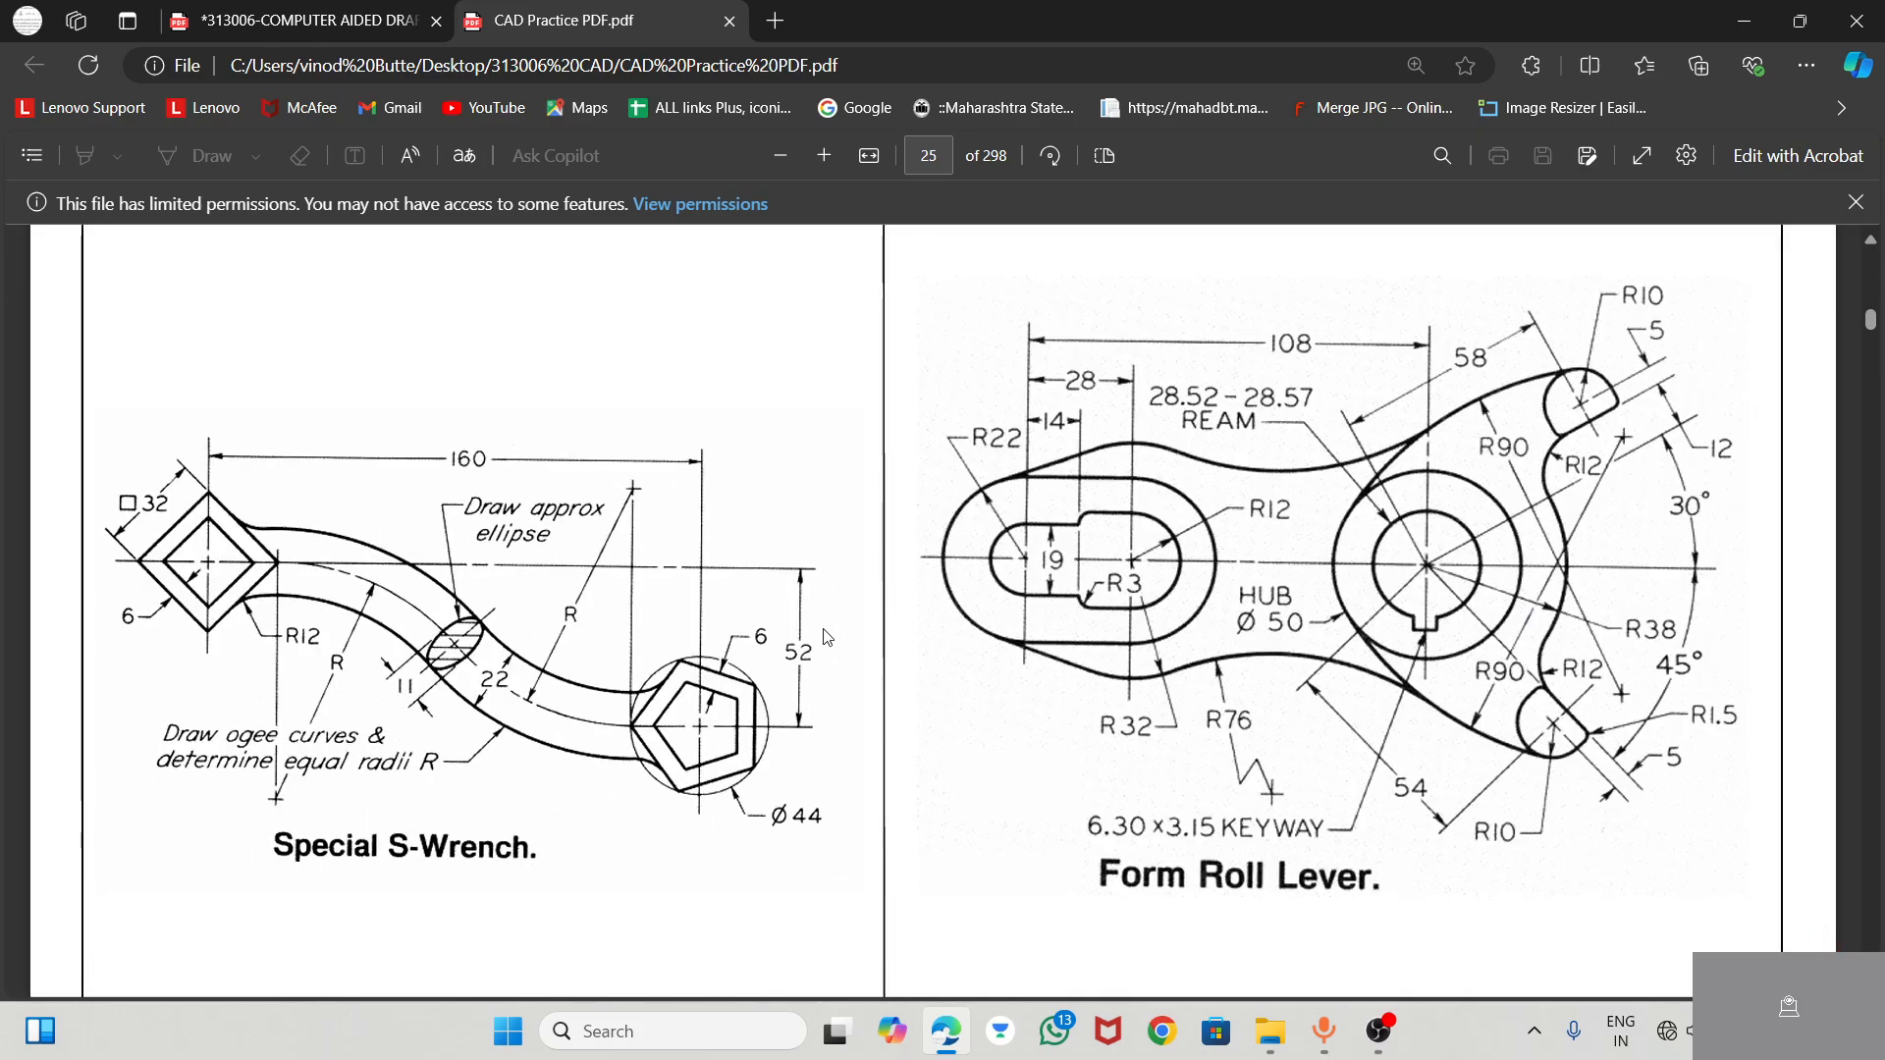
scroll(731, 609, "down", 1)
scroll(730, 609, "up", 1)
Launch AutoCAD Mechanical 2022 and open the recent drawing PRACTICAL 4
left_click(782, 1028)
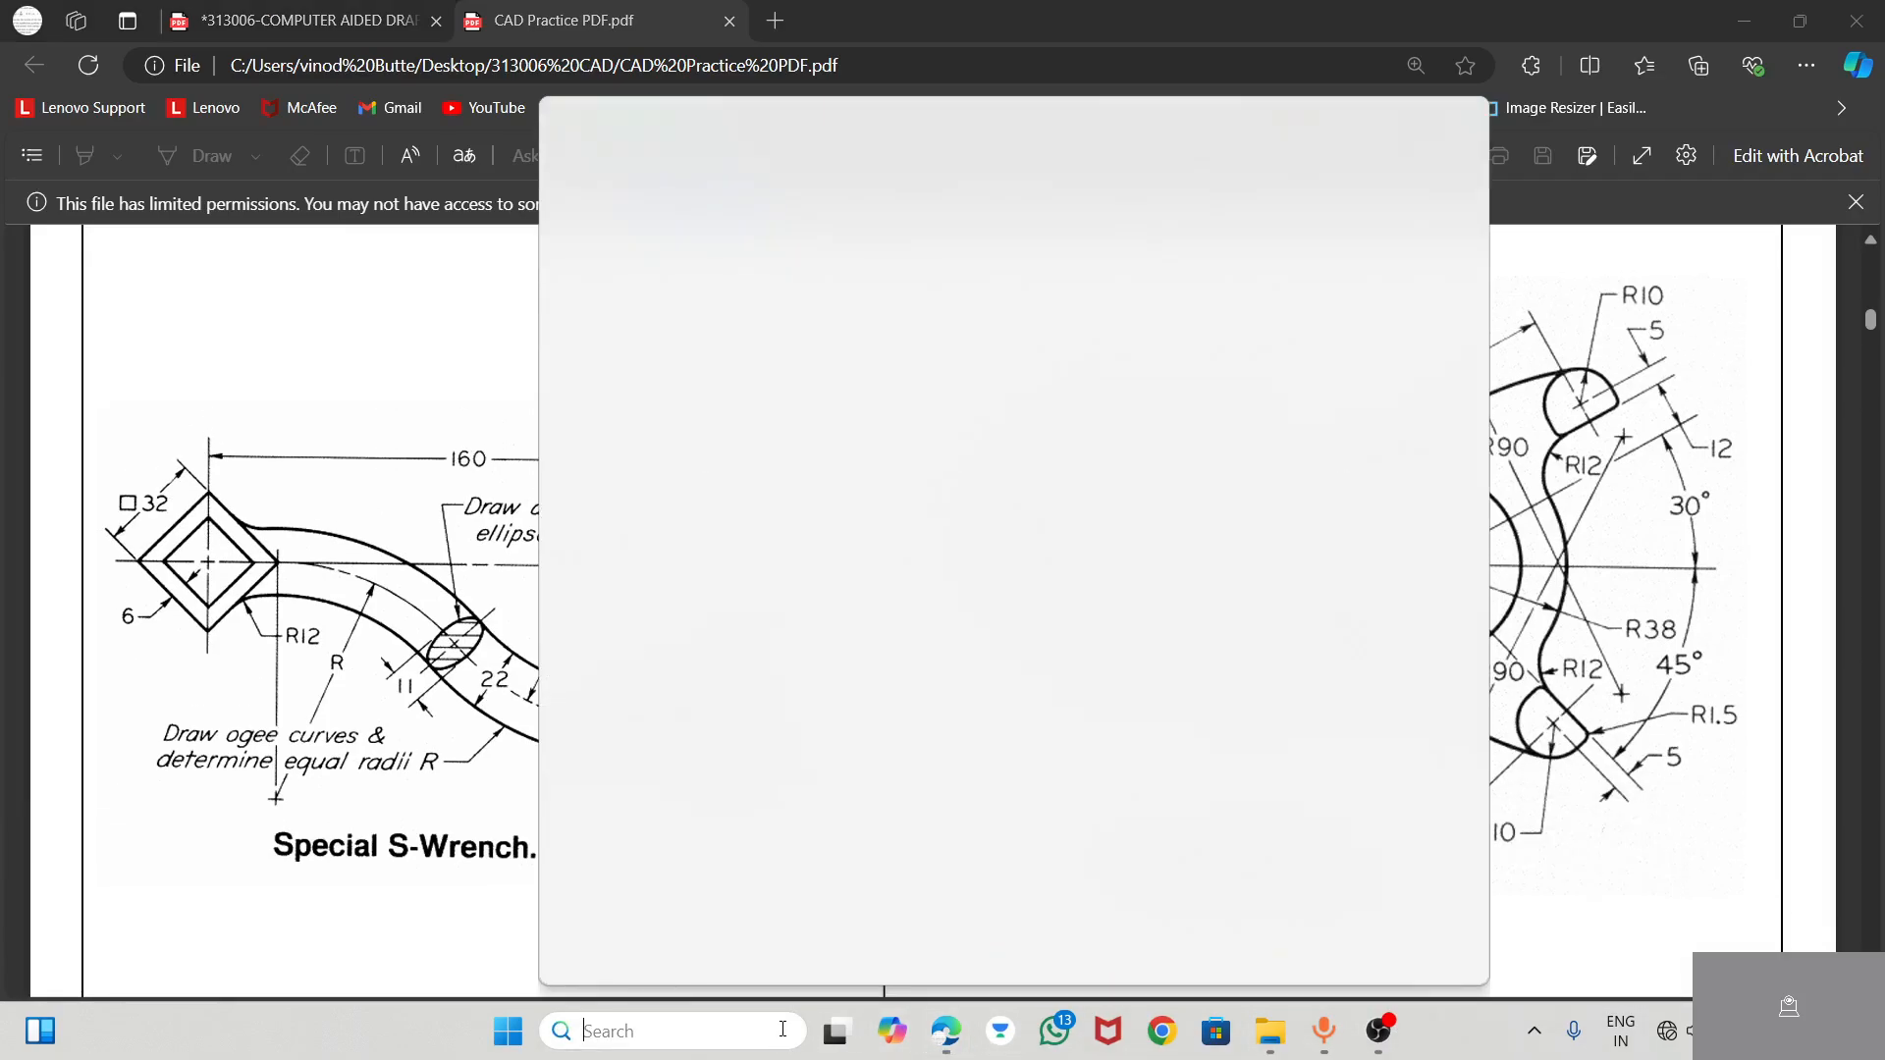
type("AUToCAD Mechanical 2022")
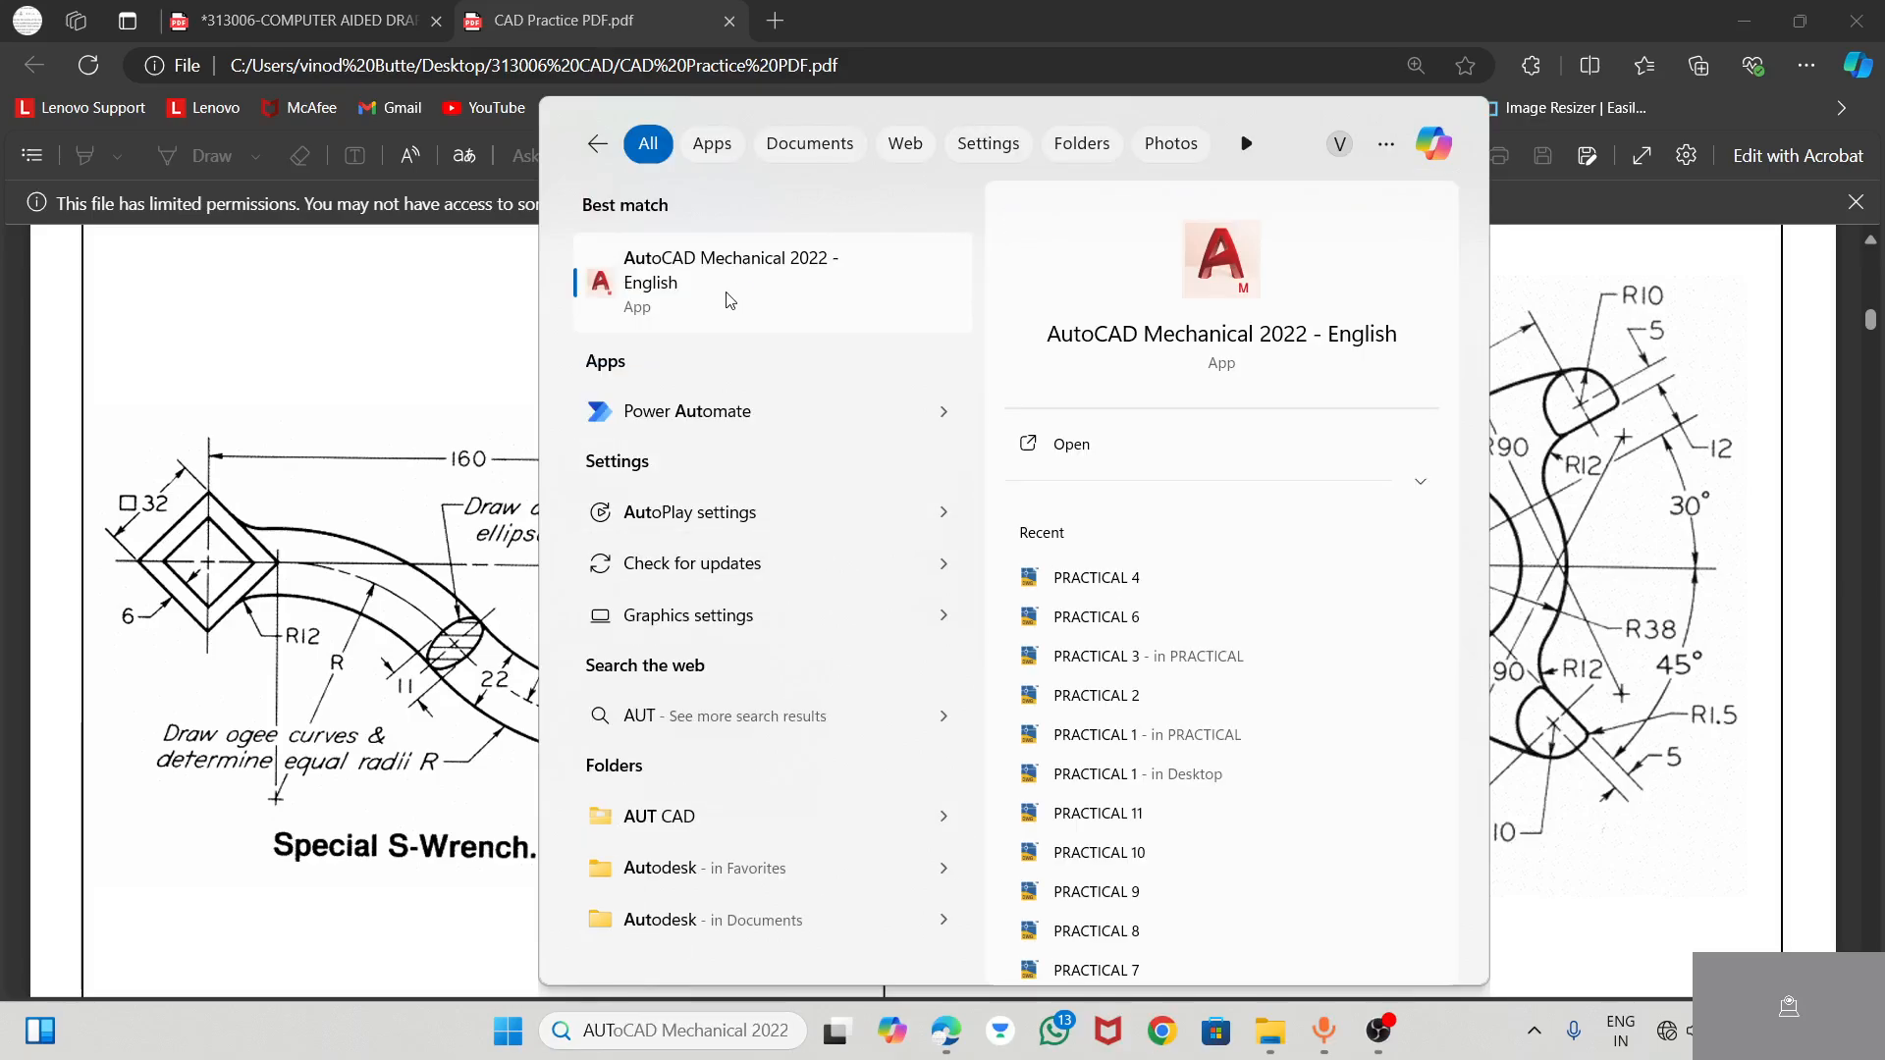
left_click(729, 301)
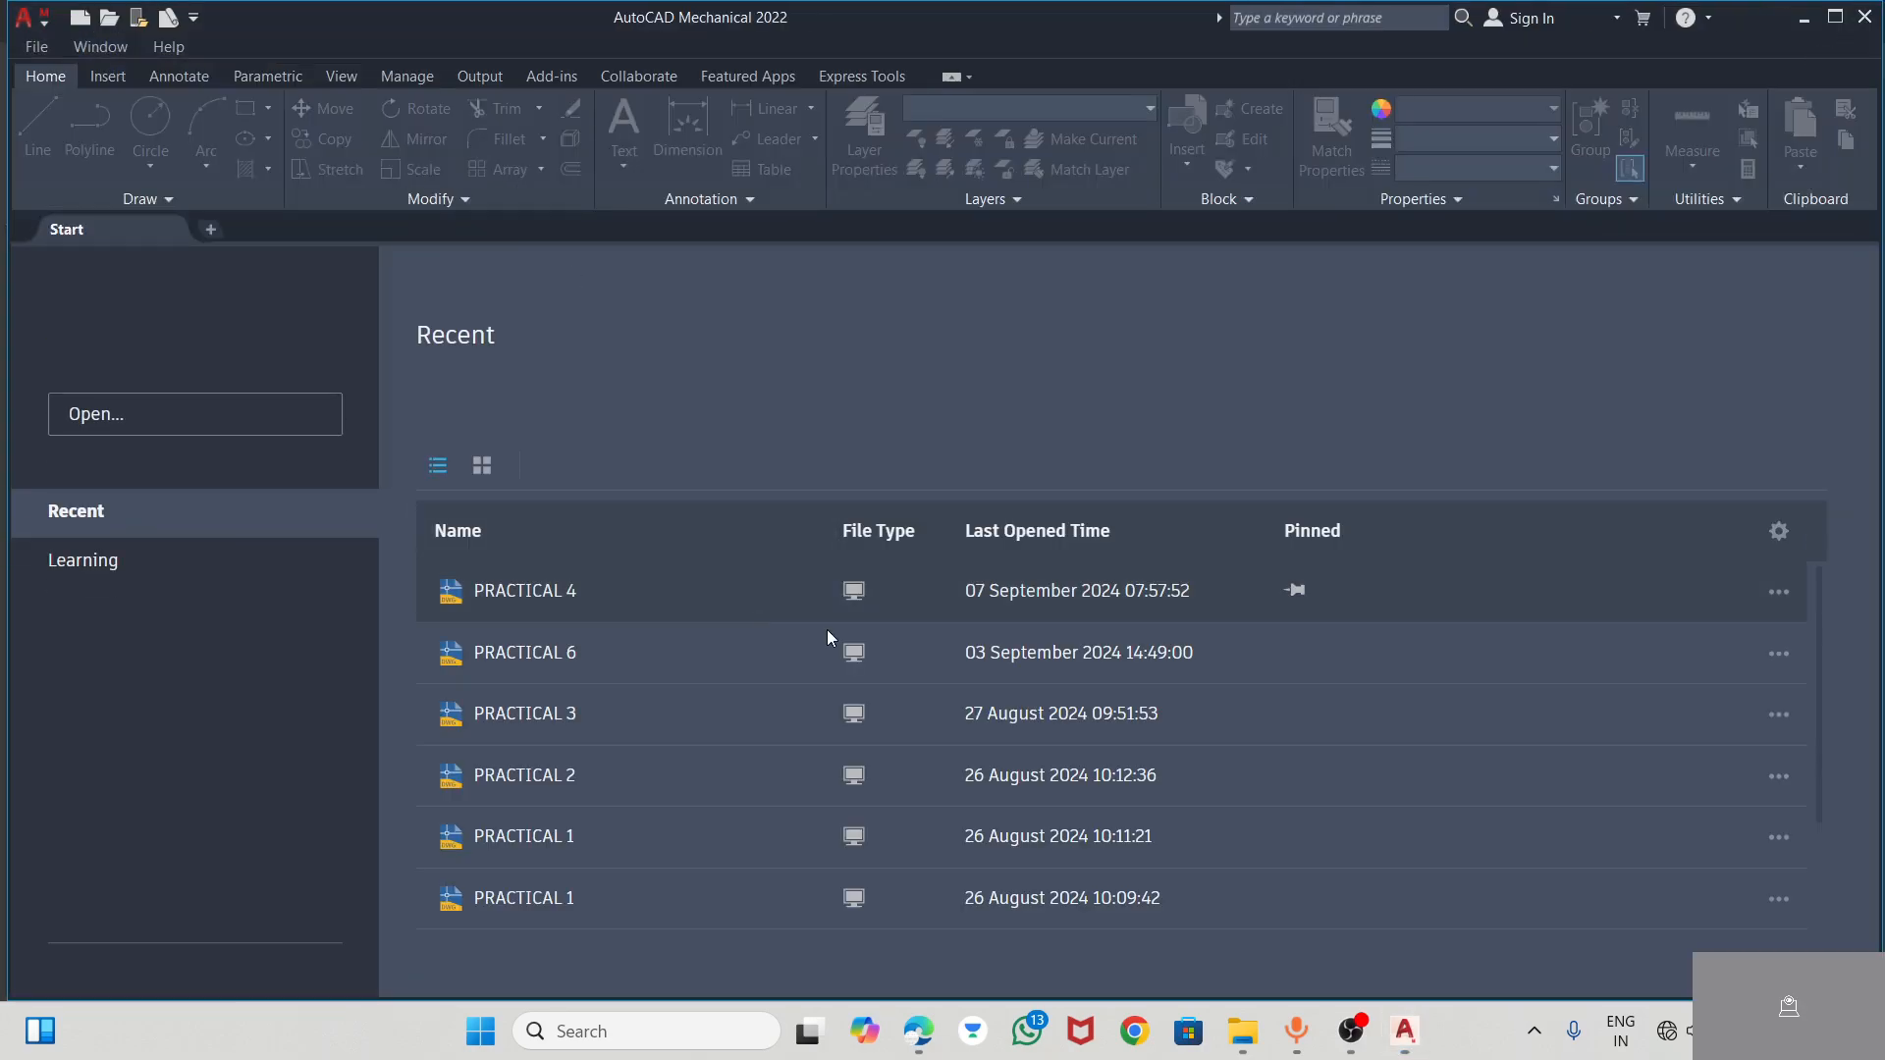
left_click(530, 592)
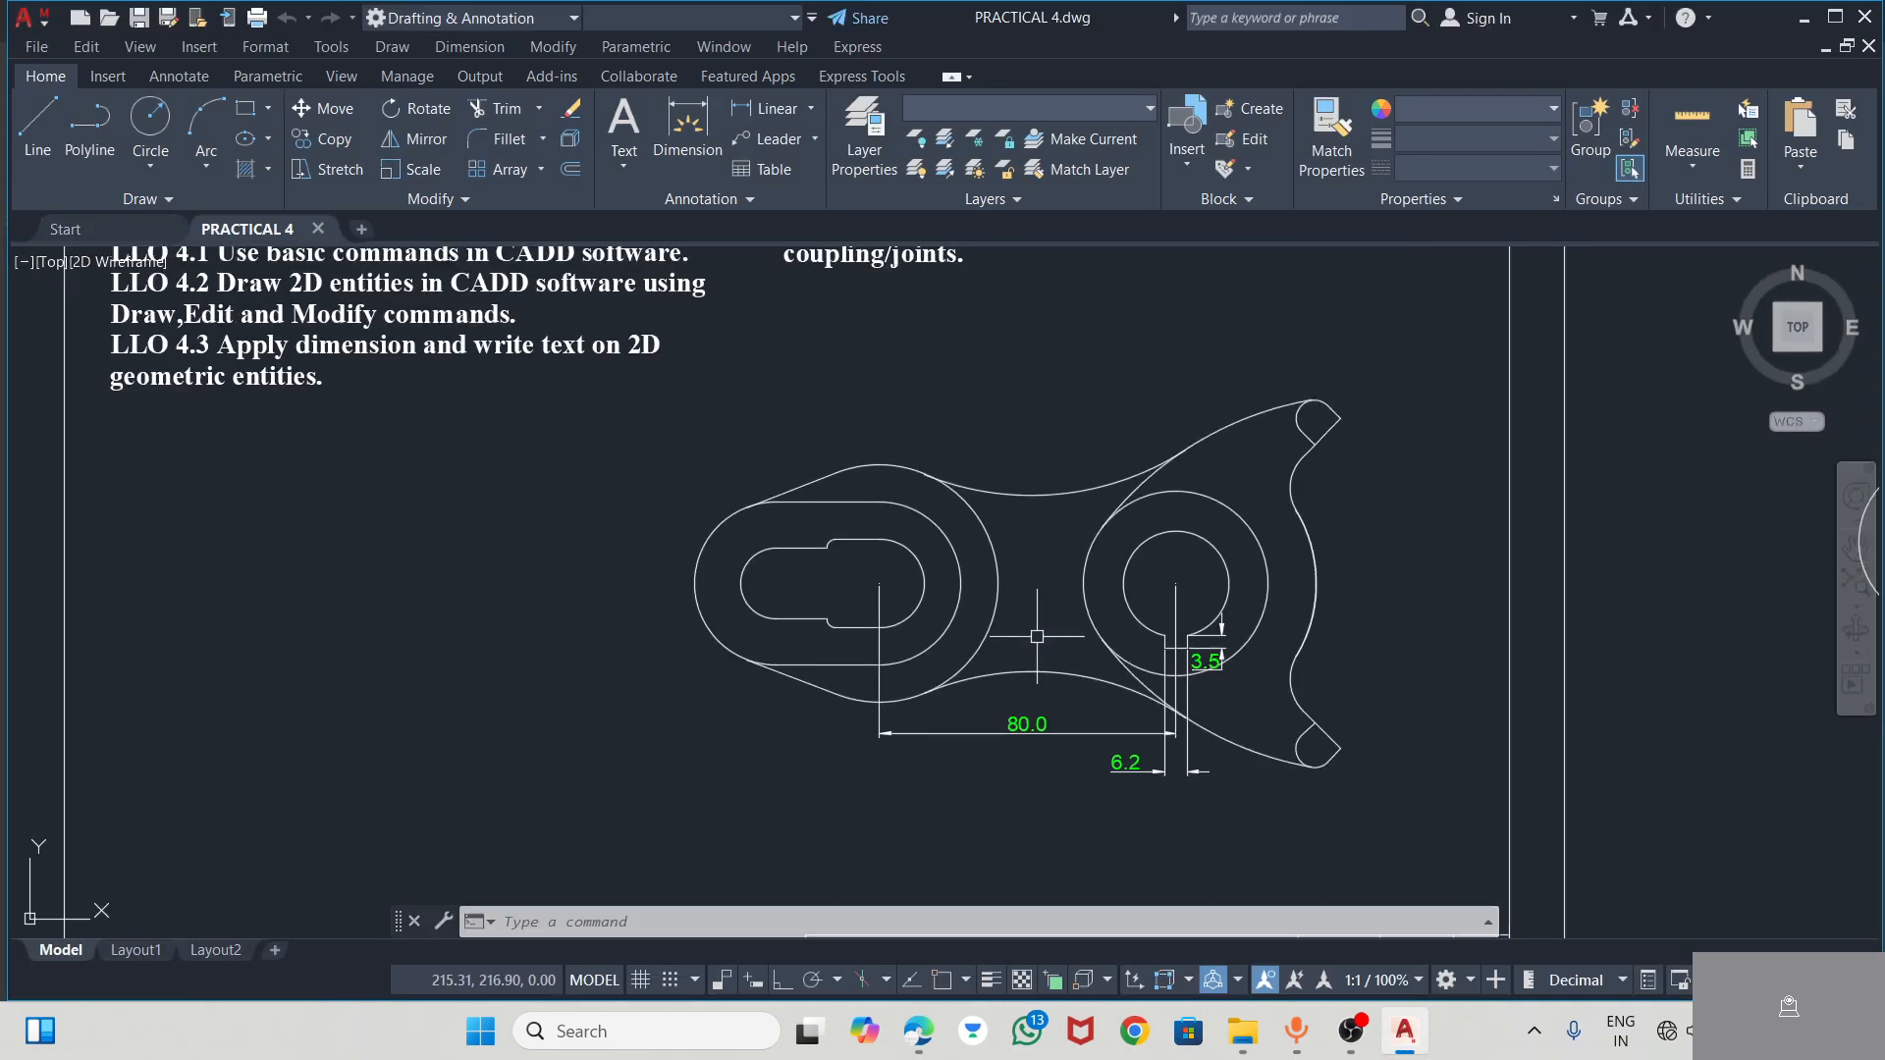
Delete the duplicate lever drawing located outside the sheet, to its right
middle_click_drag(1113, 592, 698, 586)
scroll(1154, 424, "down", 2)
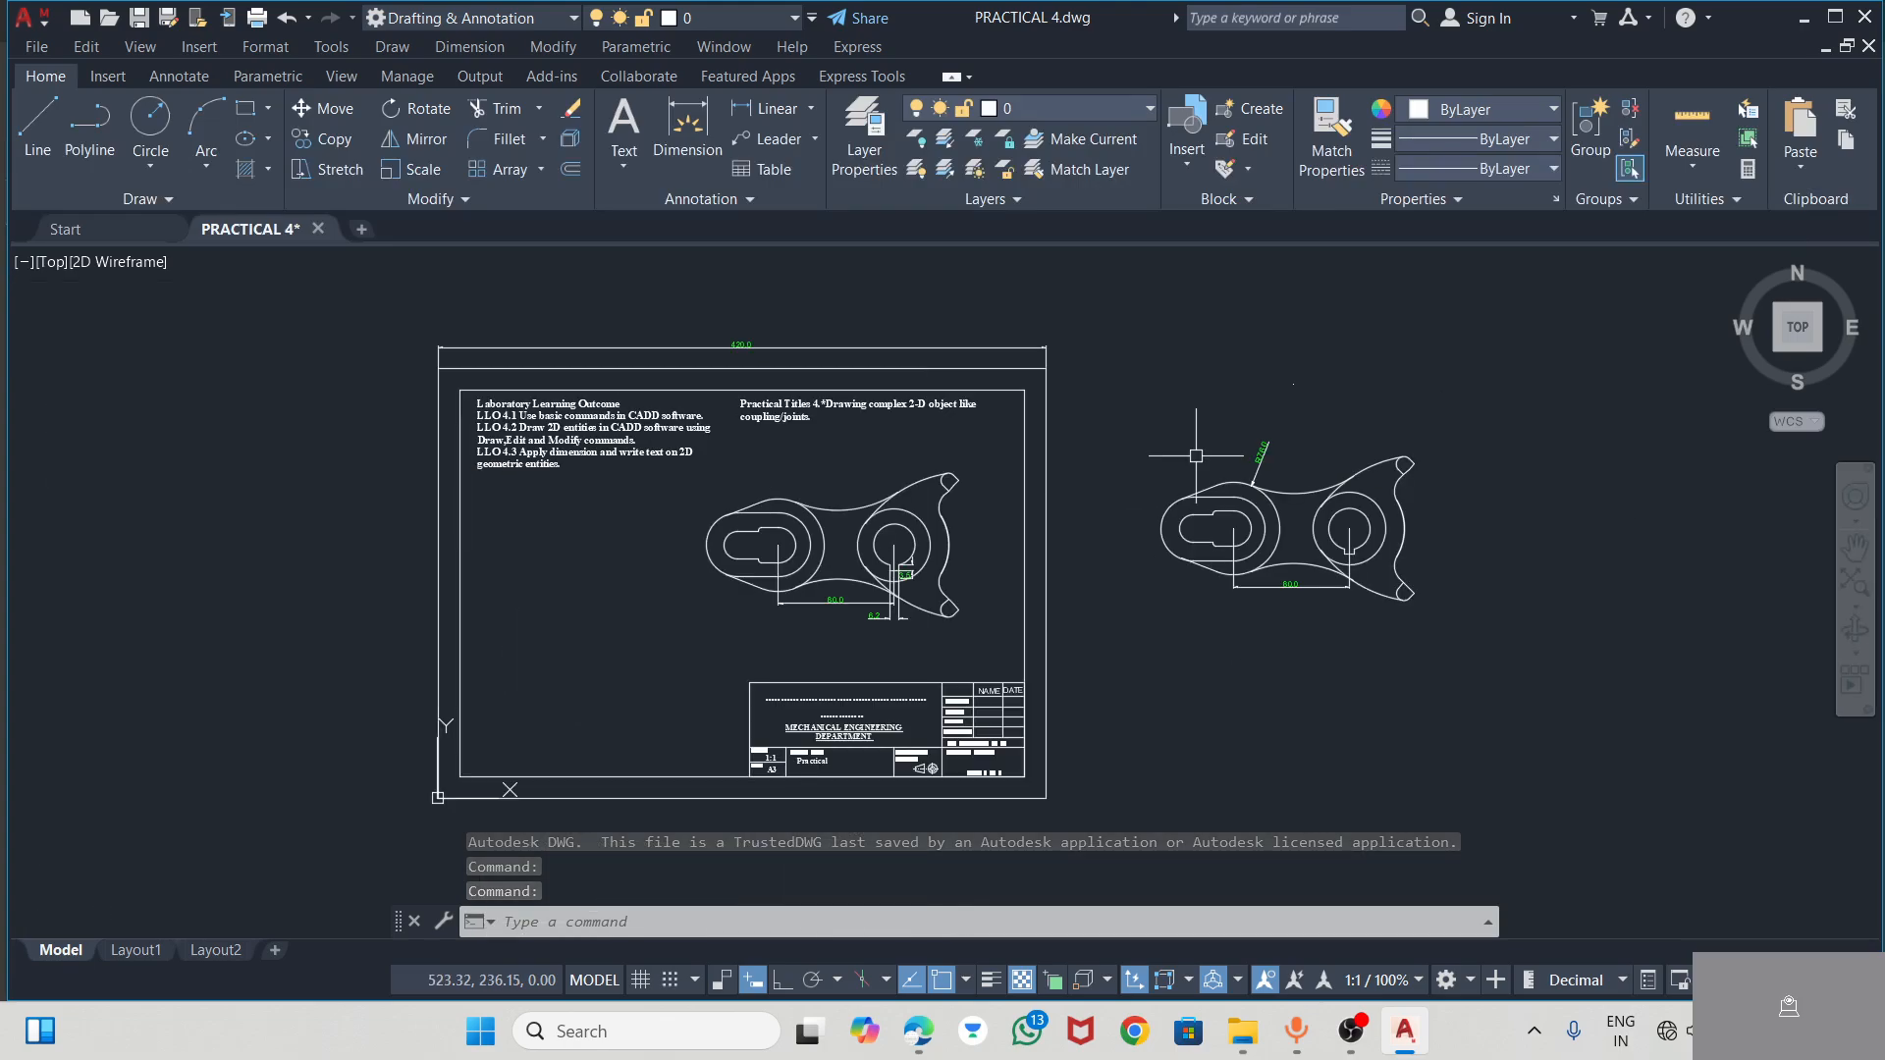
mouse_move(1136, 402)
left_mouse_down()
mouse_move(1287, 586)
mouse_move(1542, 697)
mouse_move(1263, 431)
left_mouse_up()
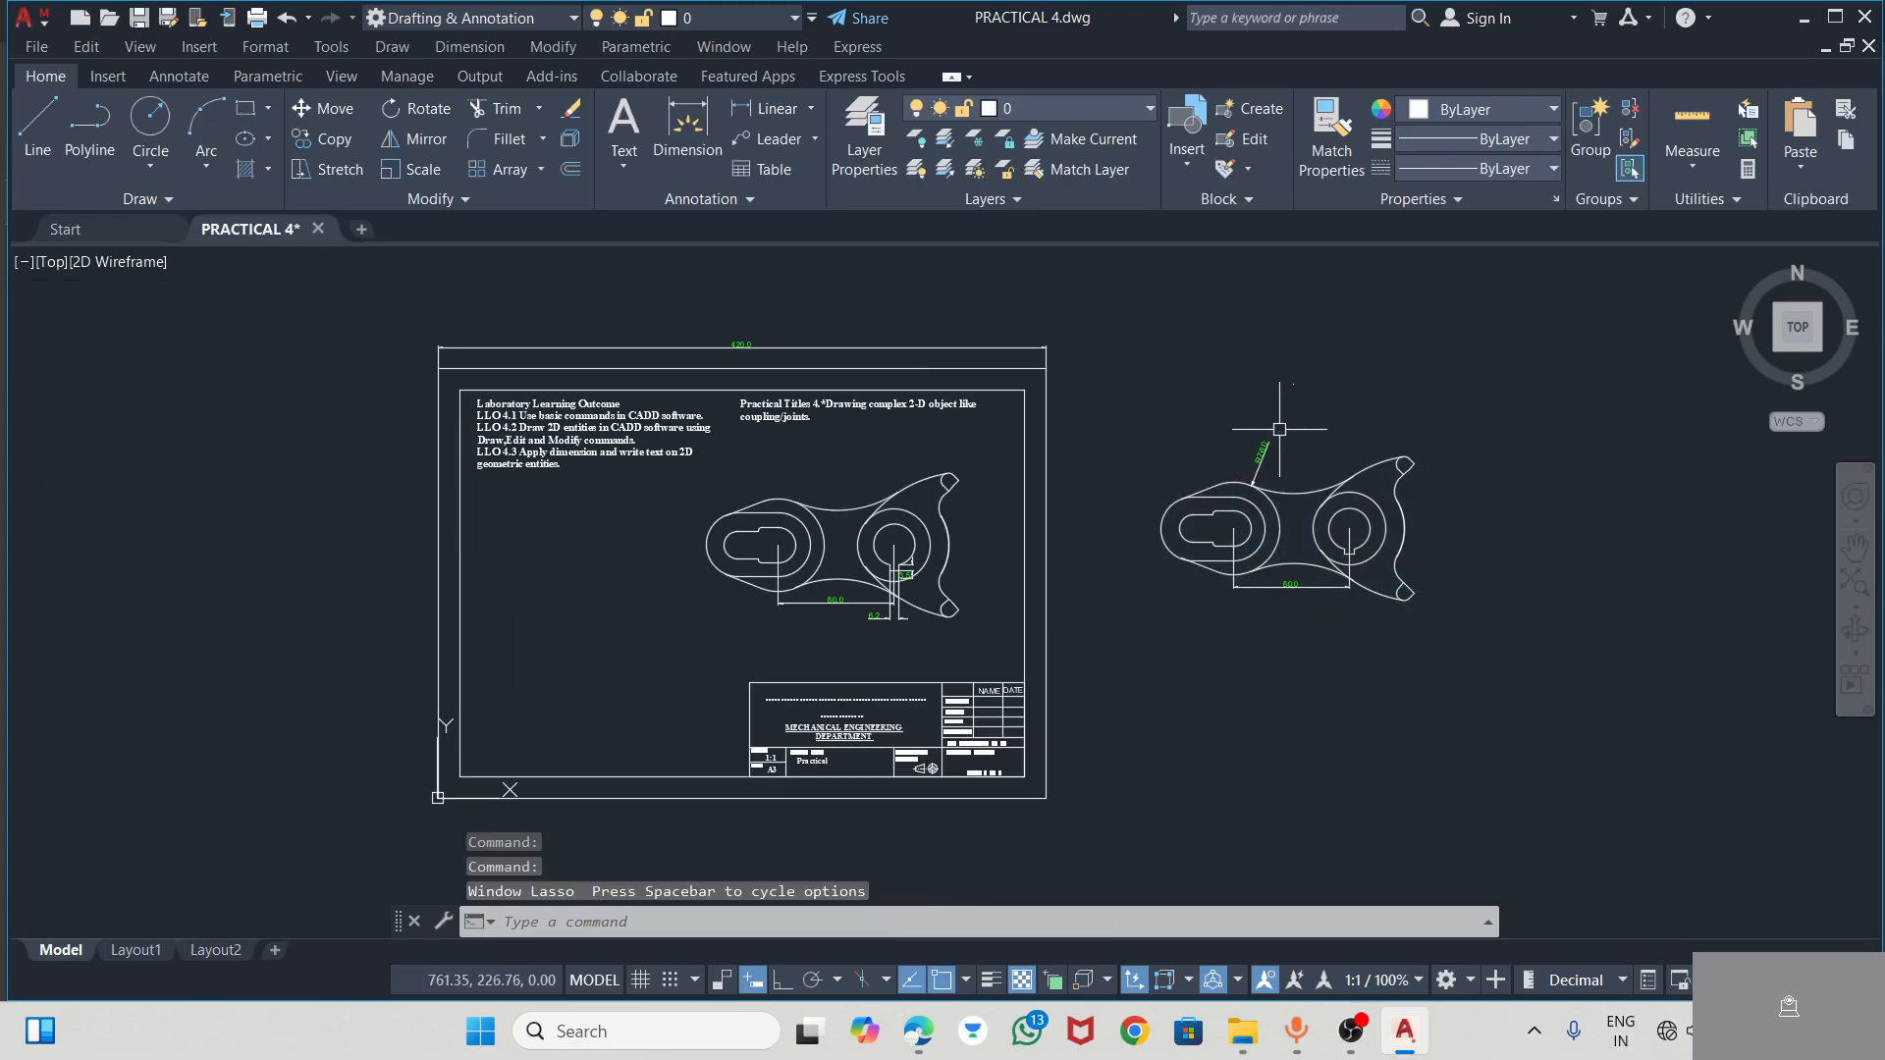
left_click(1134, 415)
left_click(1452, 664)
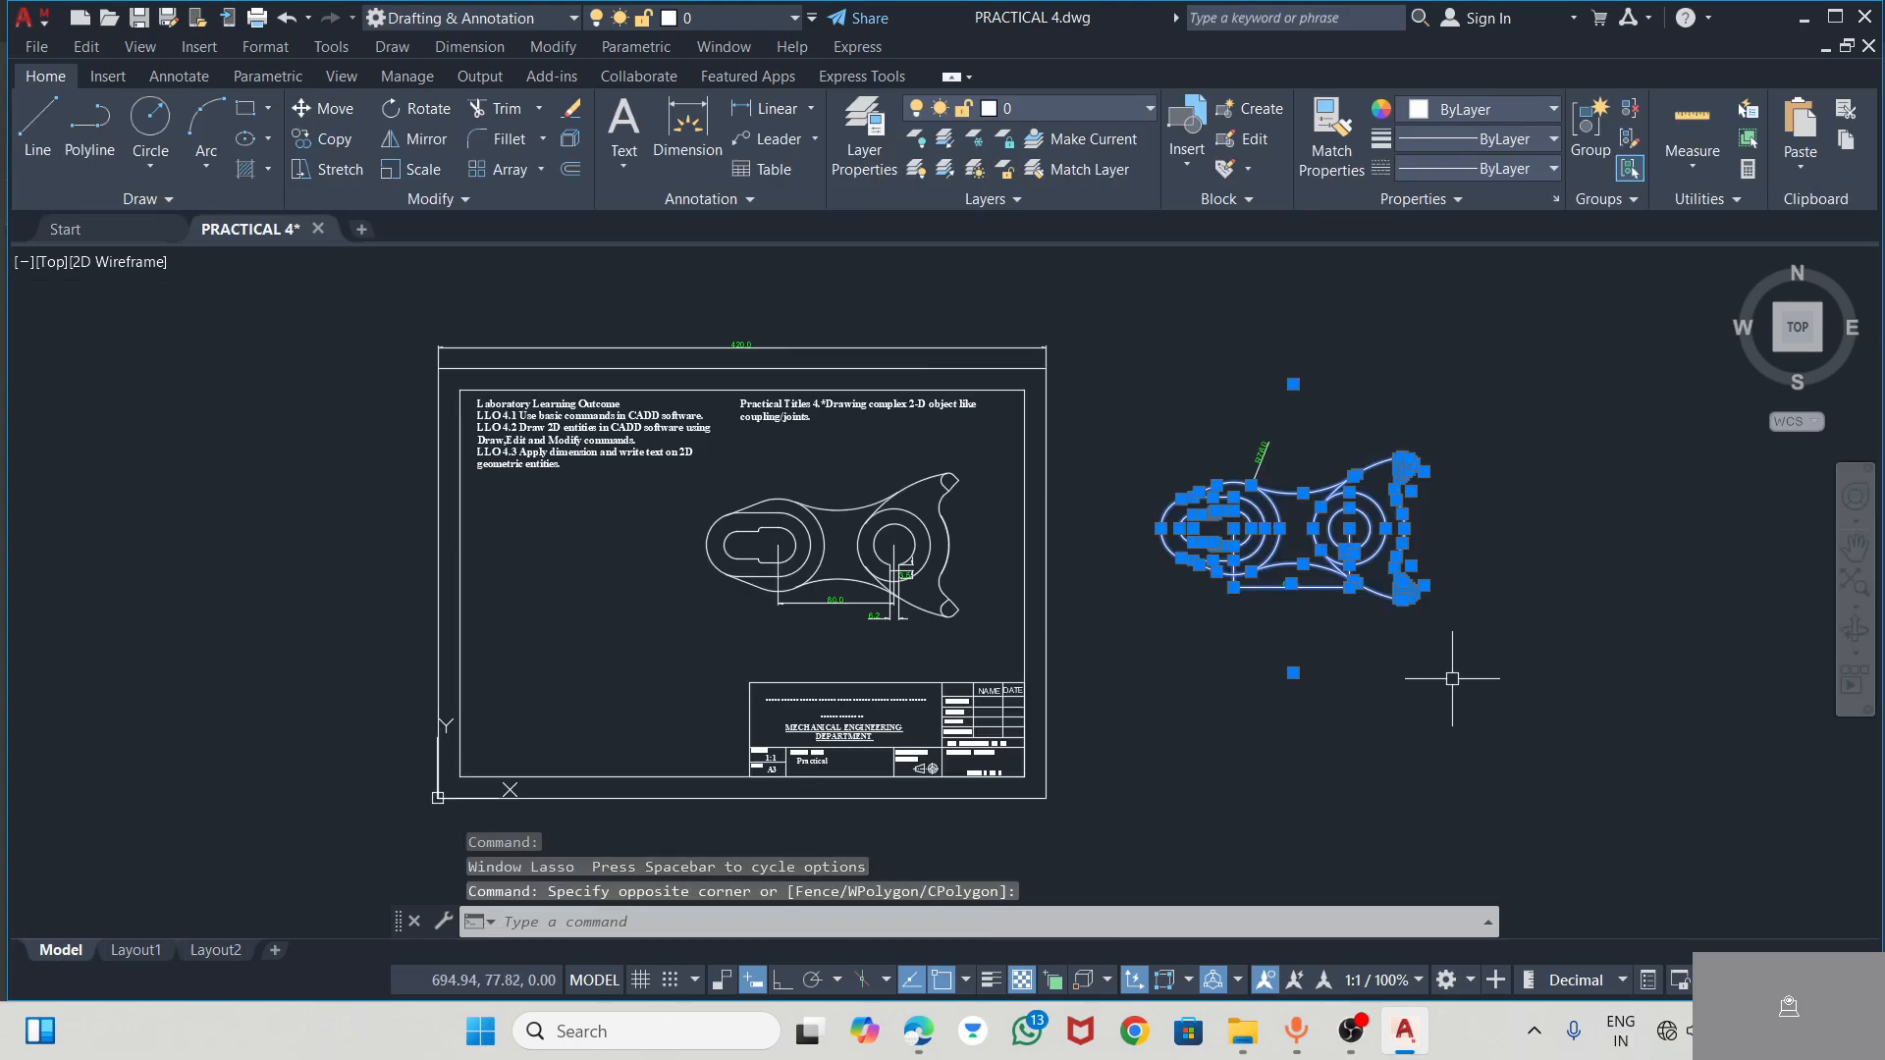
key("Delete")
scroll(800, 531, "up", 4)
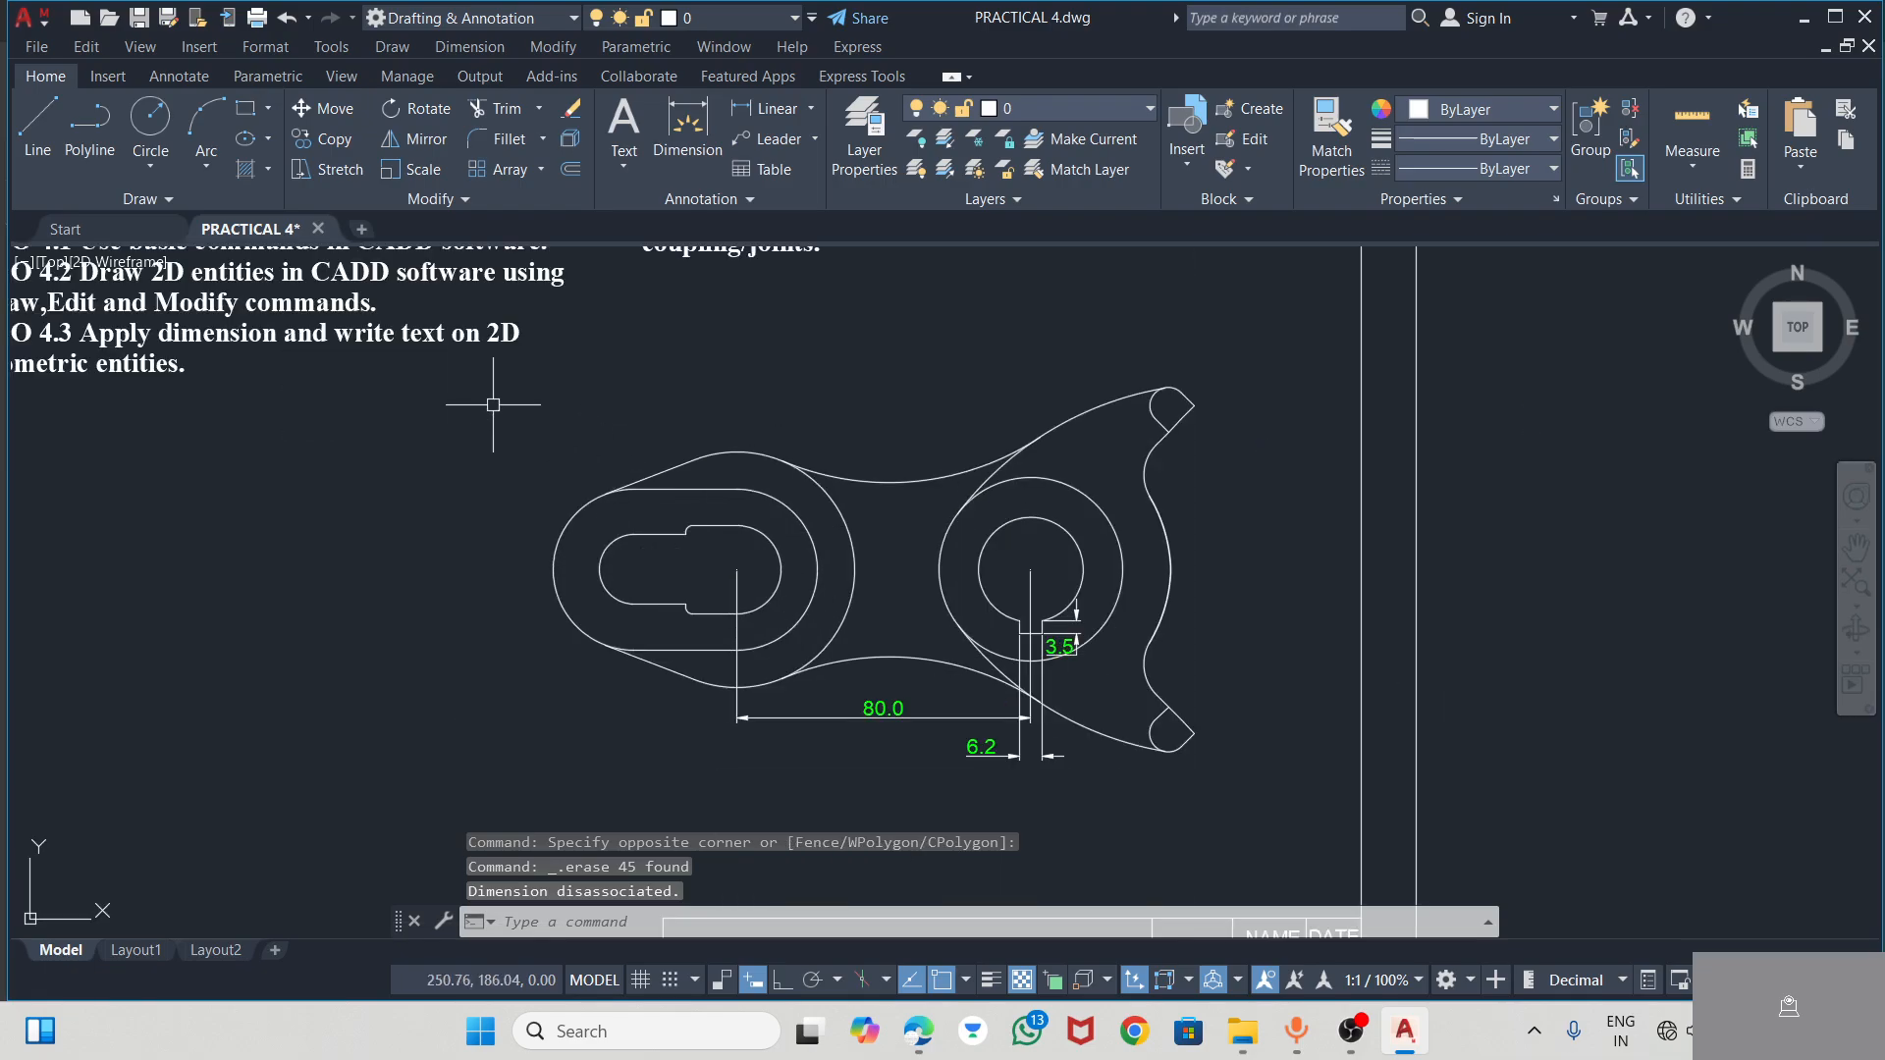
left_click(519, 425)
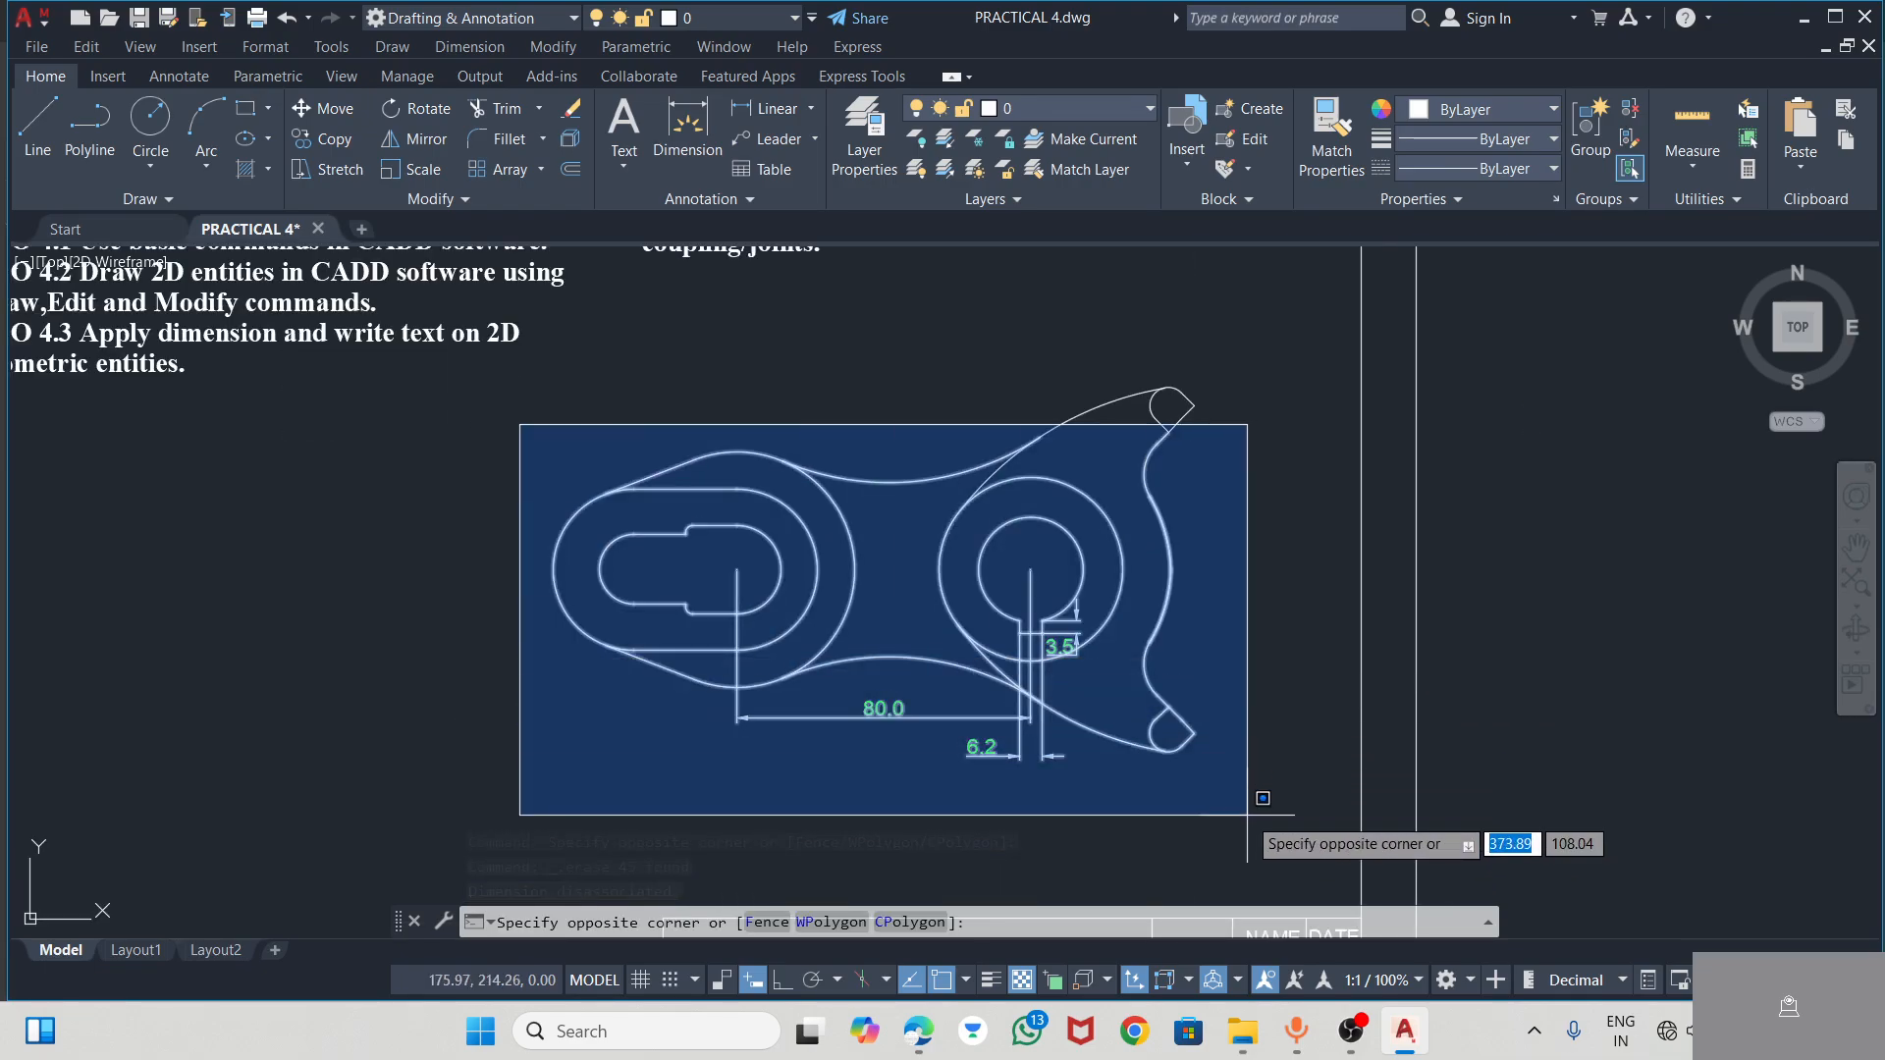
key("Escape")
key("Escape")
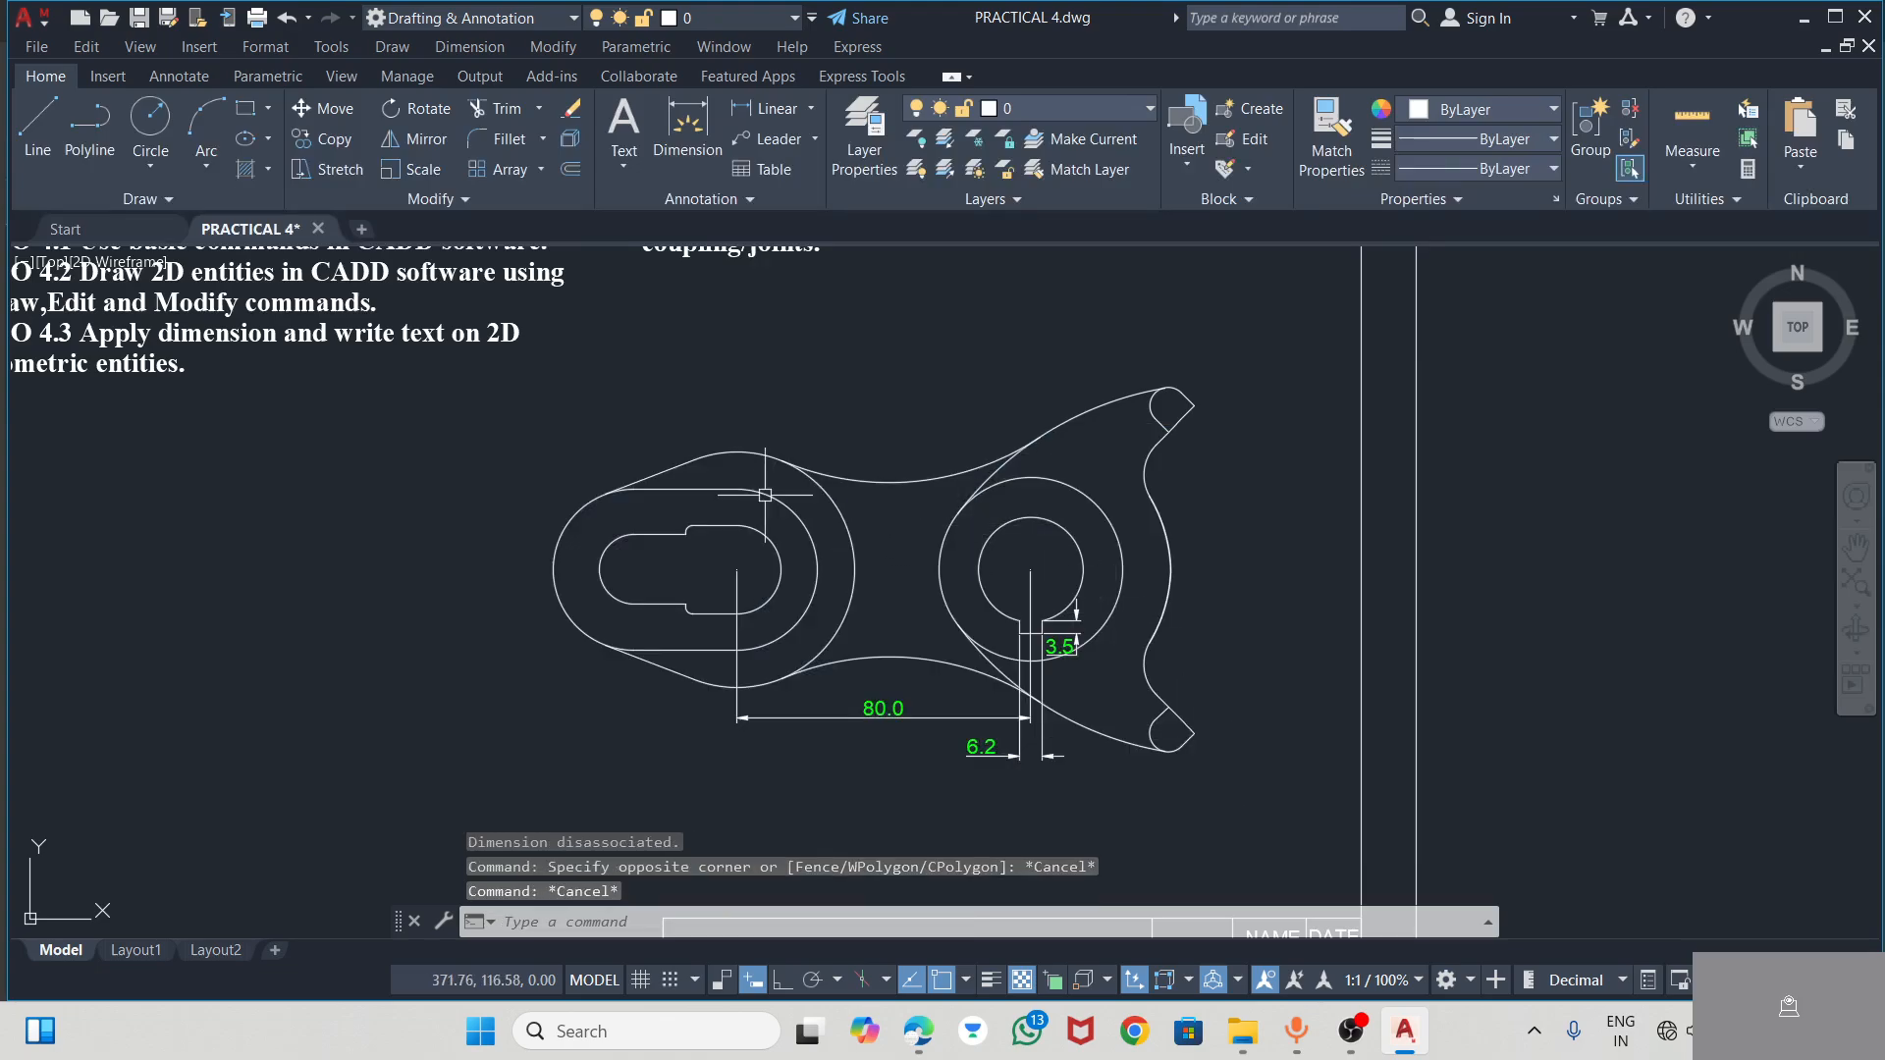
Cut the lever with its dimensions from the sheet and paste it outside, above and to the right of the border
left_click(518, 380)
left_click(1273, 819)
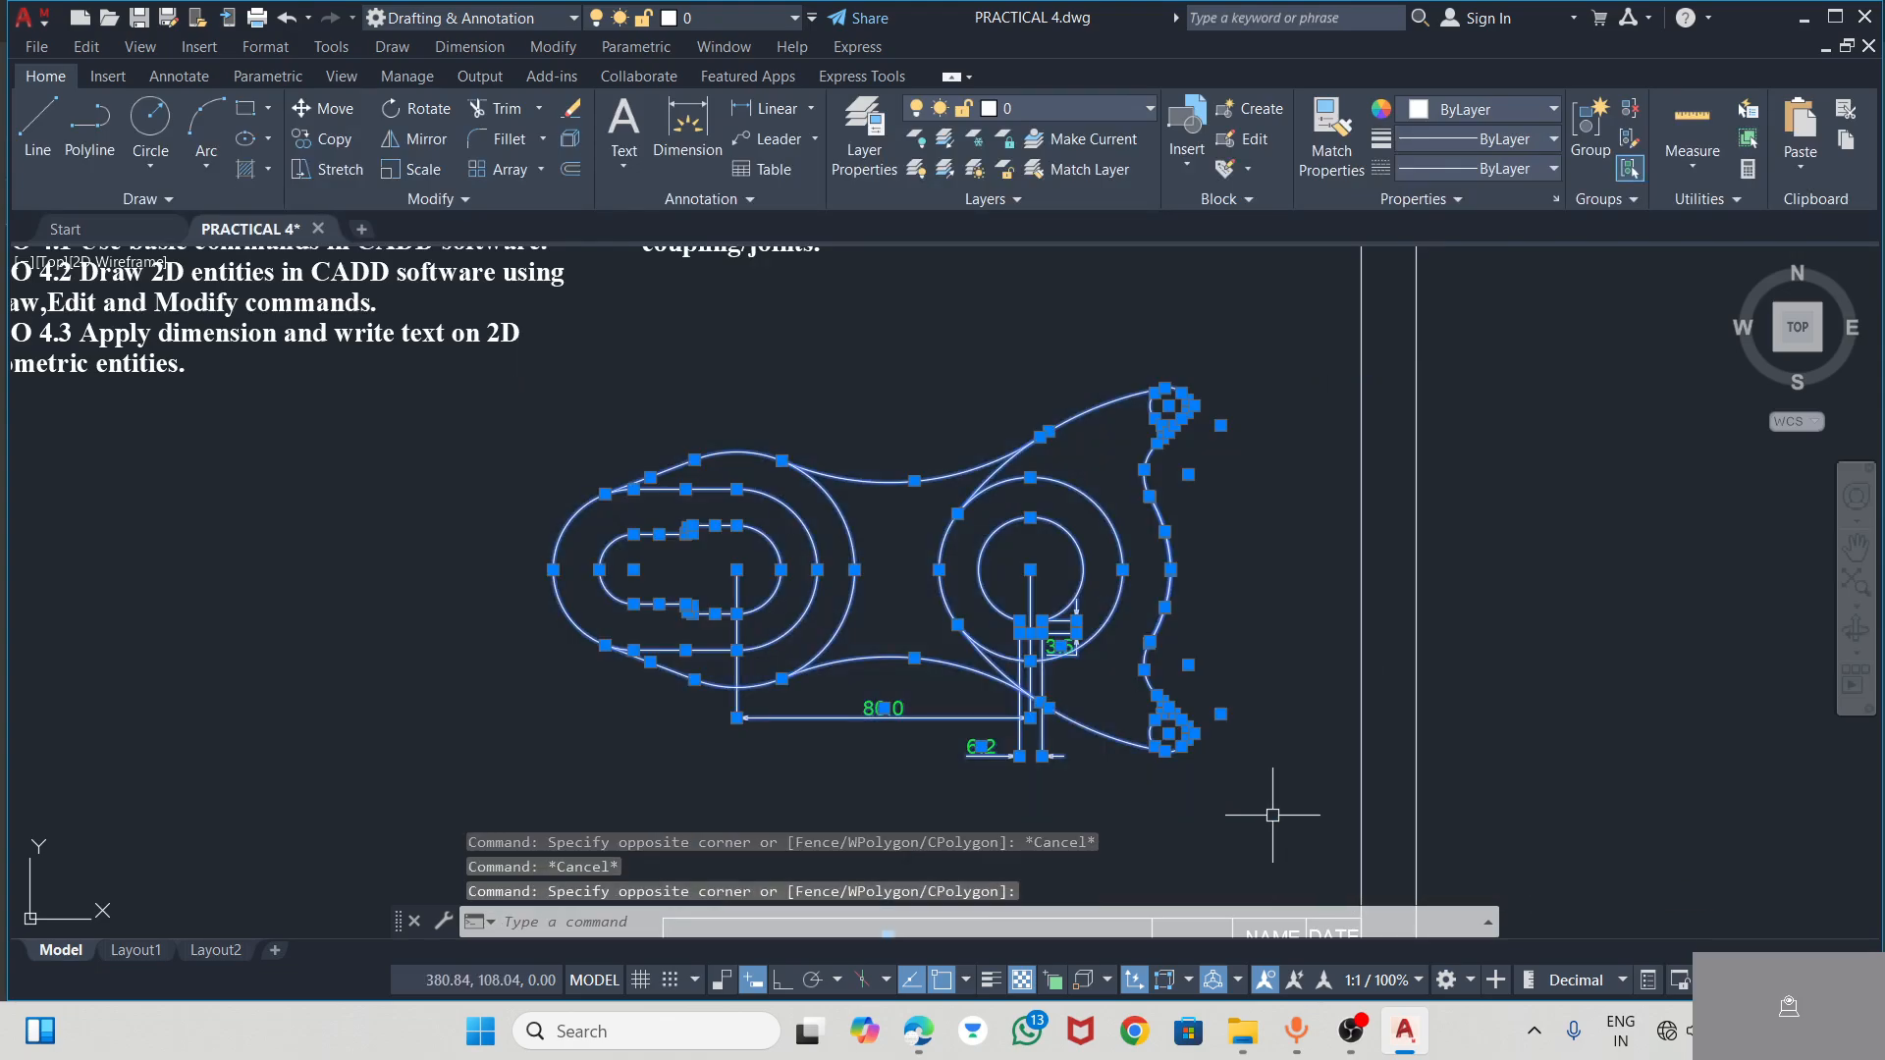
key("ctrl+x")
scroll(1208, 719, "down", 5)
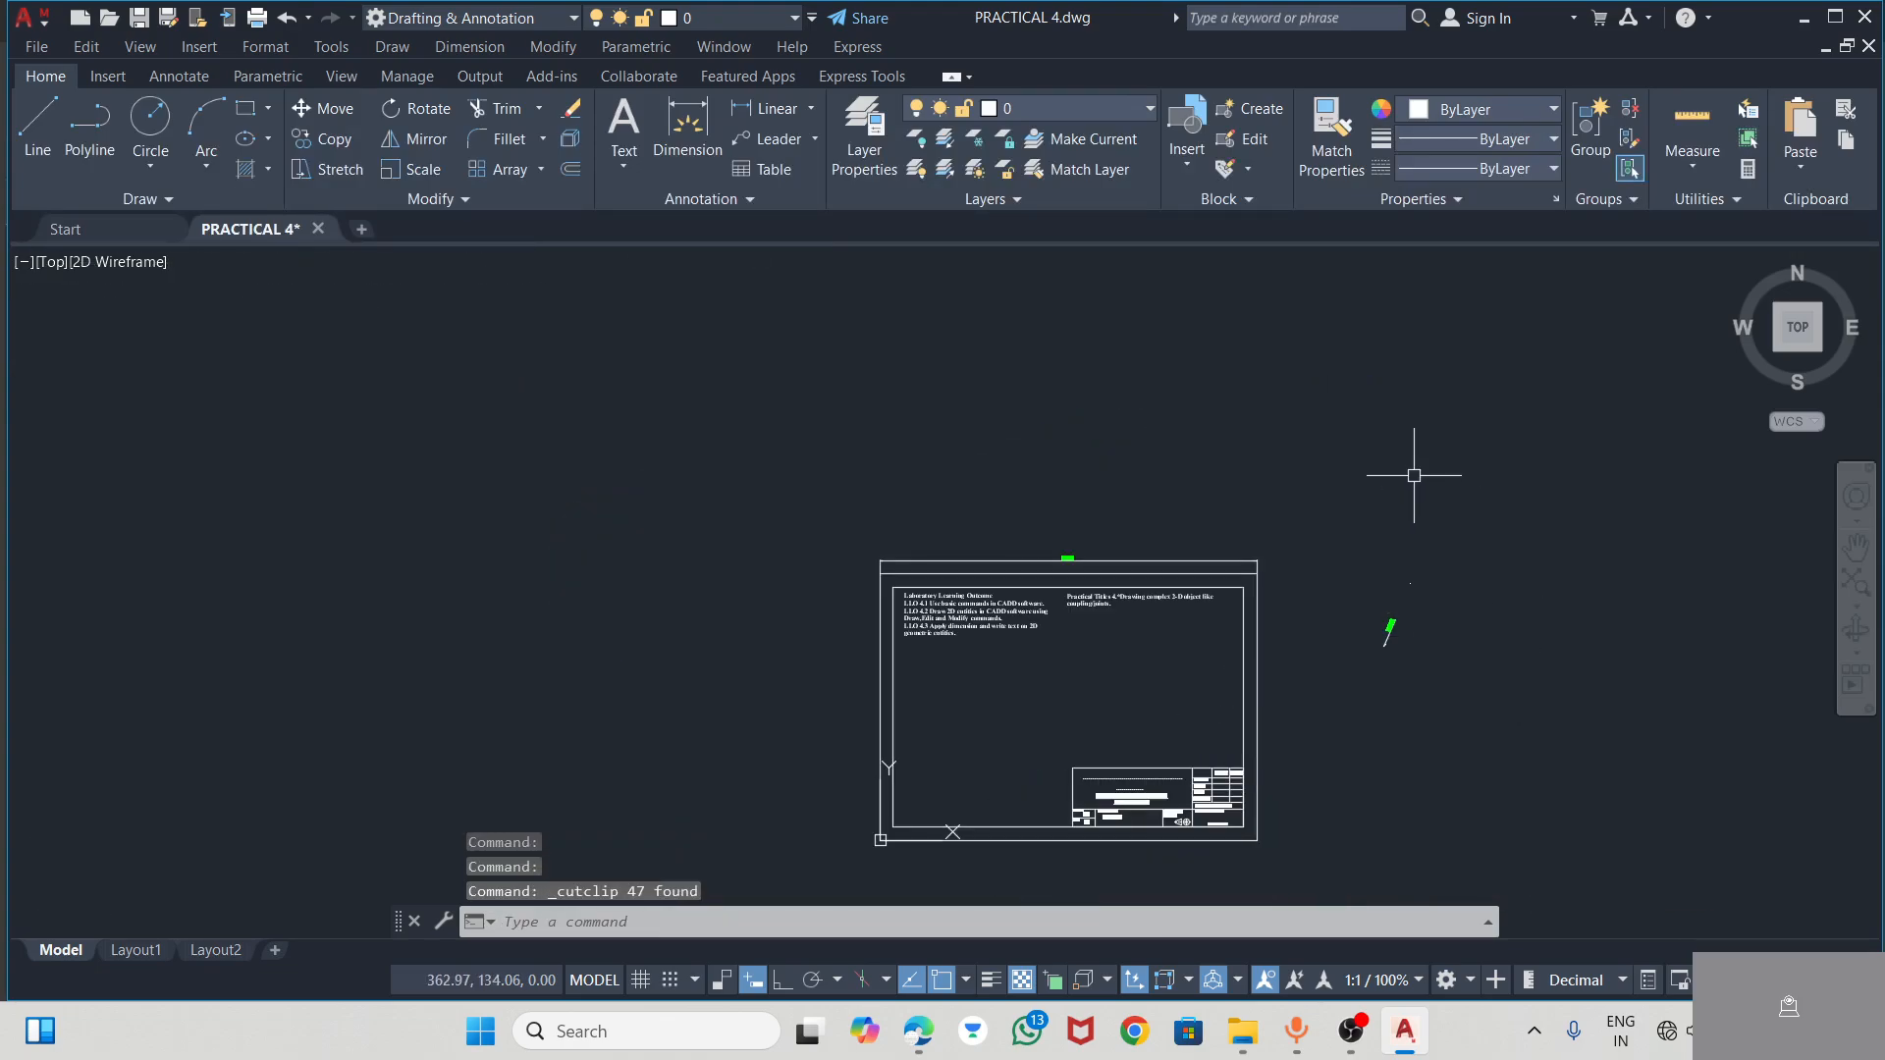
key("ctrl+v")
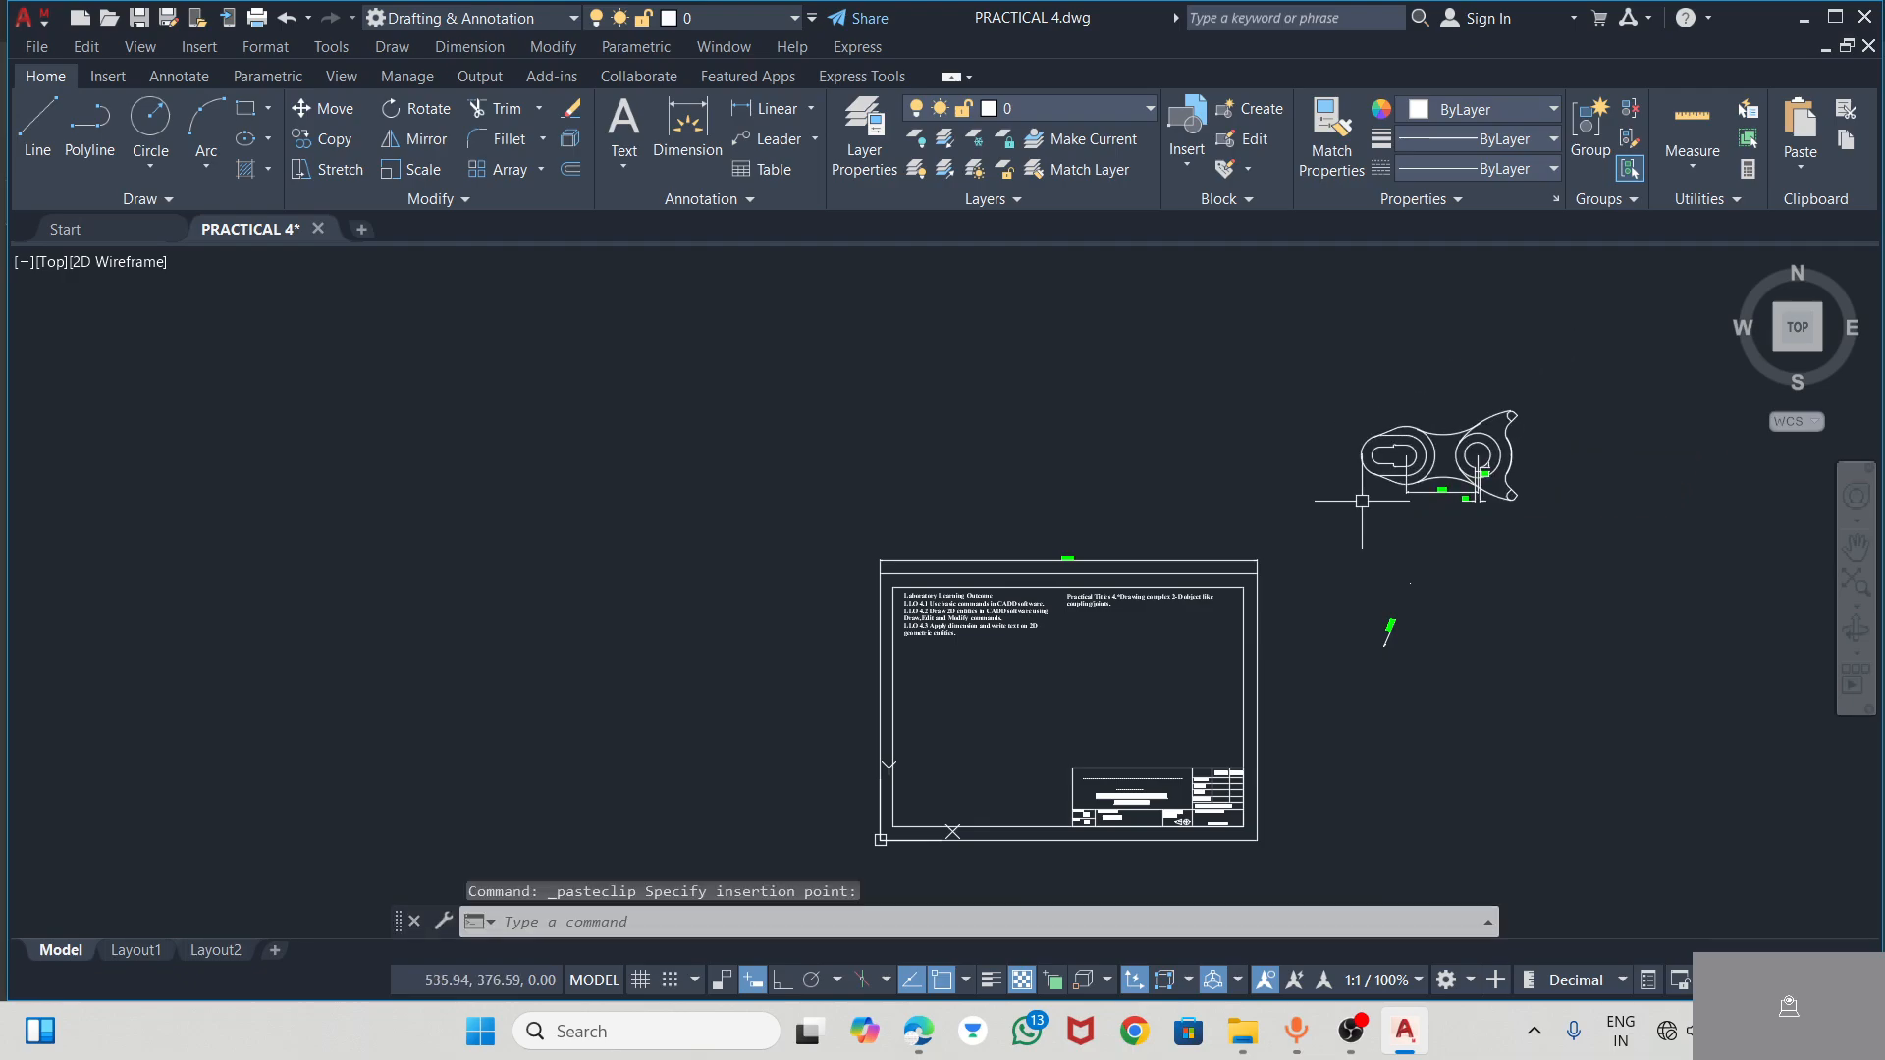
scroll(1128, 707, "up", 5)
scroll(1158, 652, "down", 1)
Delete the leftover R76 radius dimension to the right of the sheet
mouse_move(1158, 652)
middle_mouse_down()
mouse_move(1211, 609)
mouse_move(1185, 504)
mouse_move(1149, 542)
middle_mouse_up()
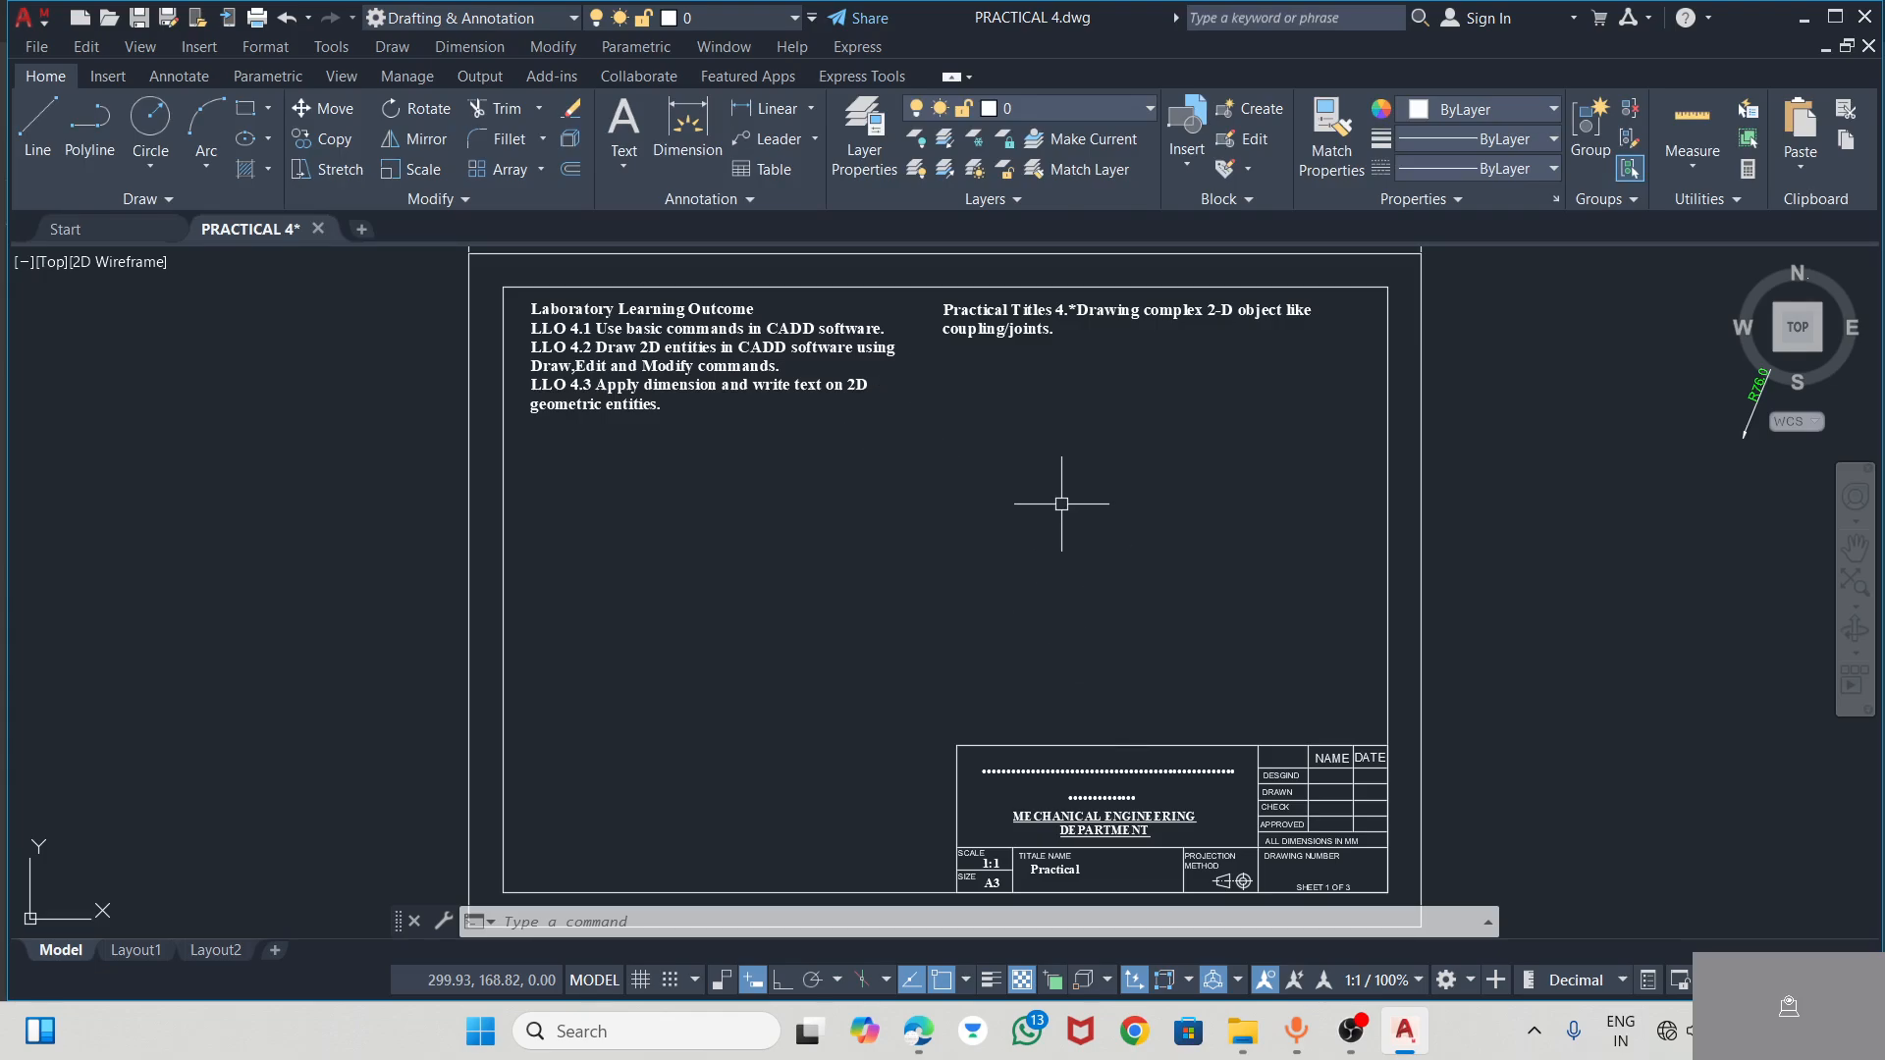
middle_click_drag(1139, 587, 693, 540)
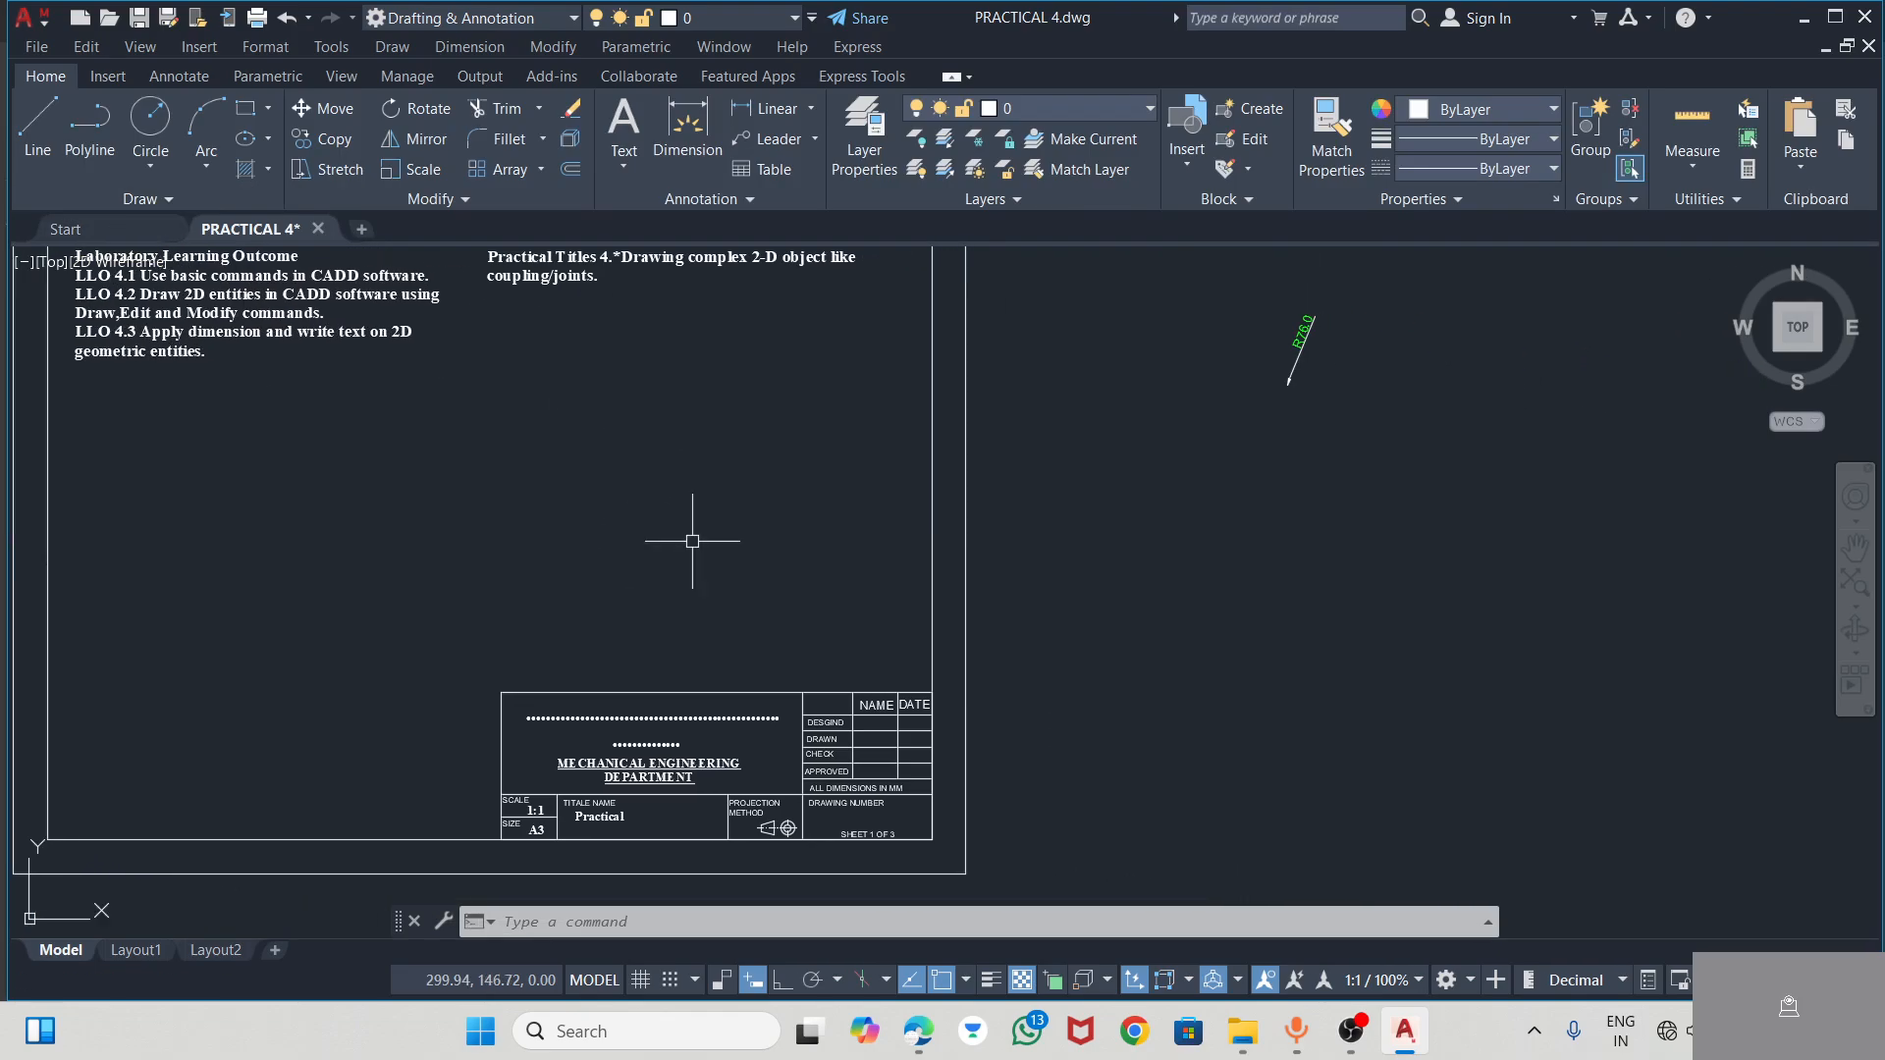
left_click(1299, 358)
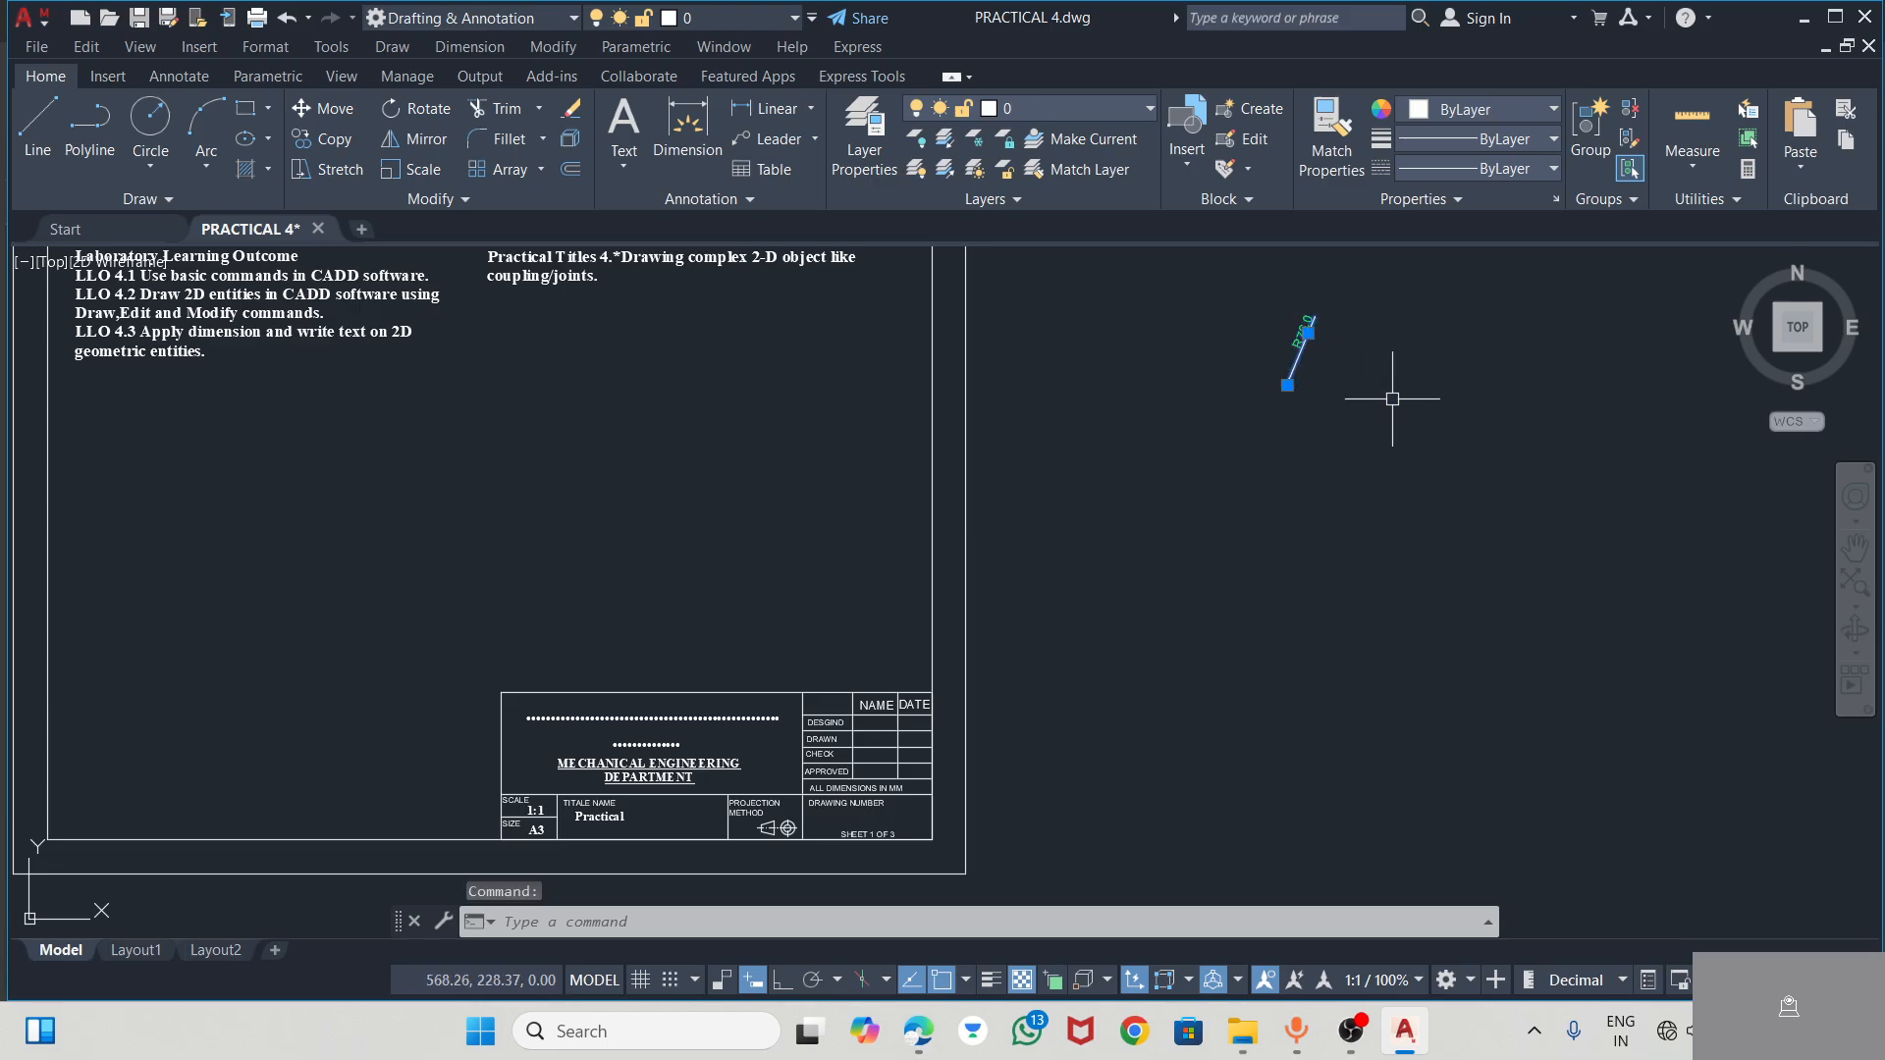
key("Delete")
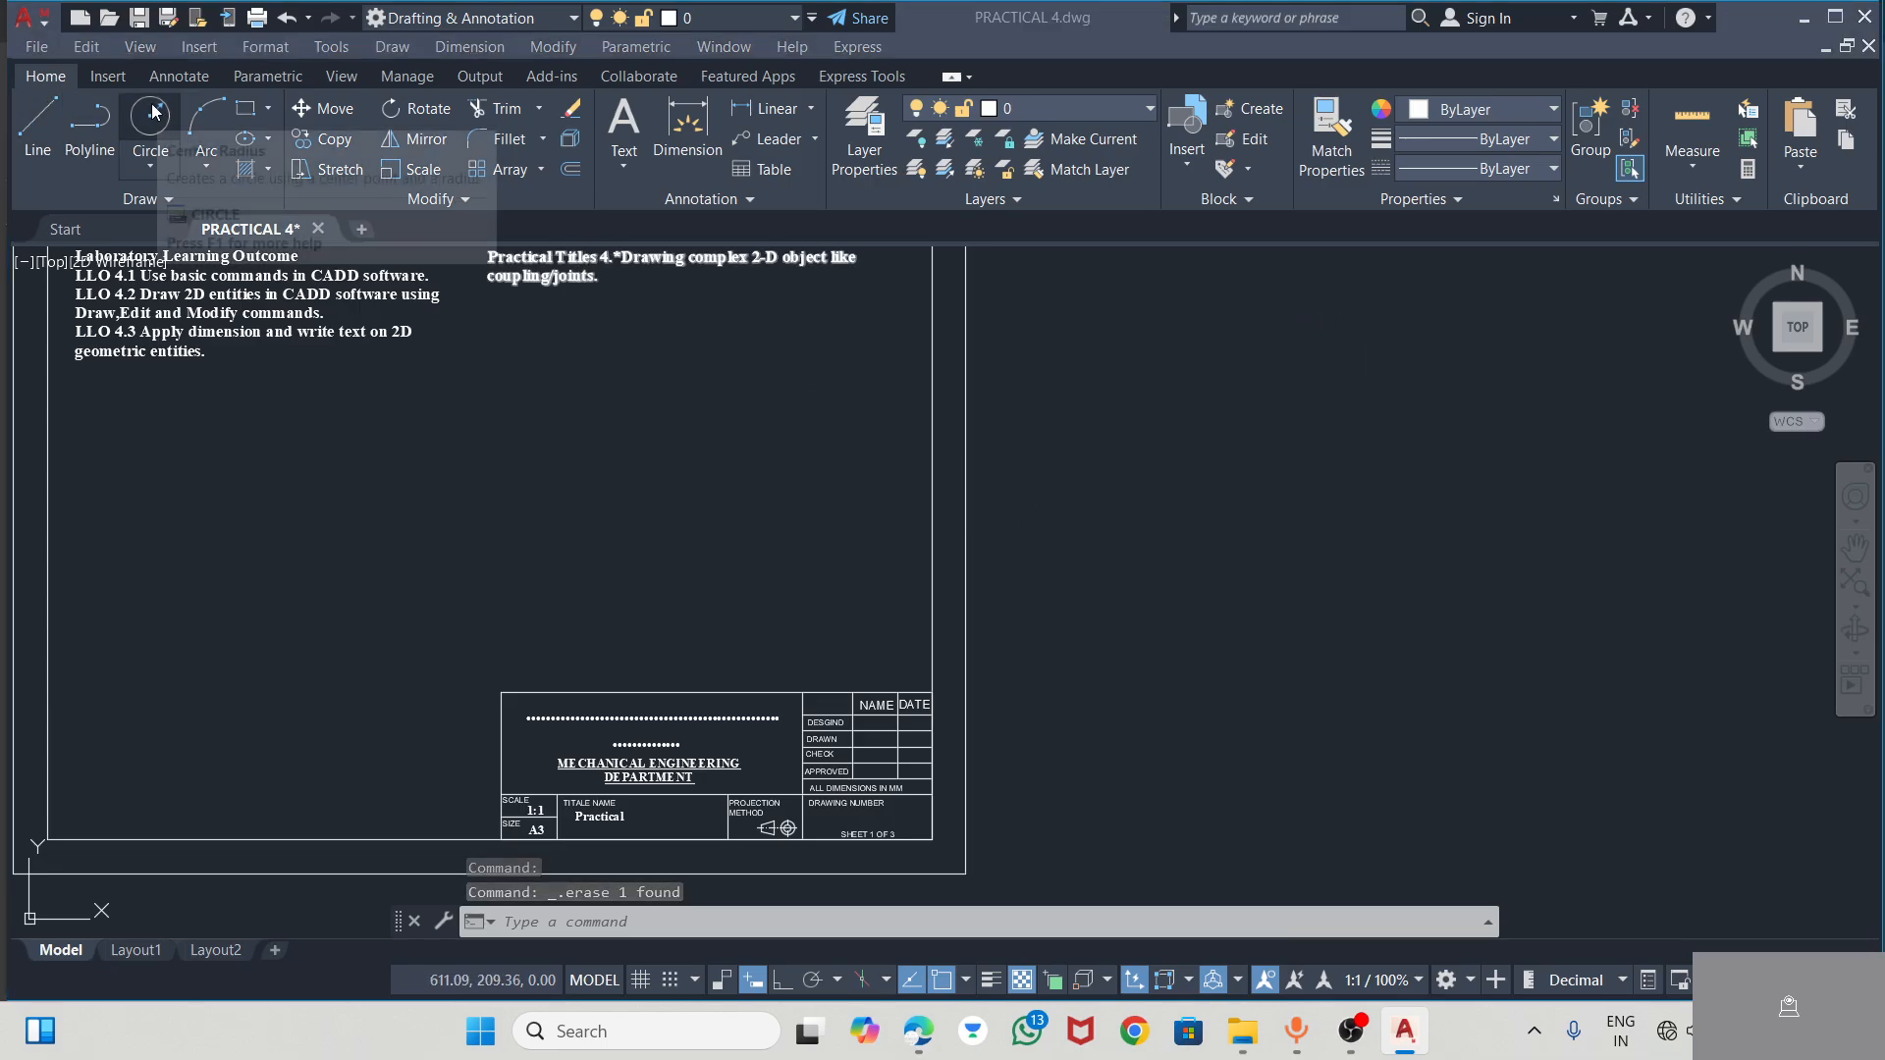
Switch to the CAD Practice PDF to check the Form Roll Lever dimensions, and return to AutoCAD
key("alt+Tab")
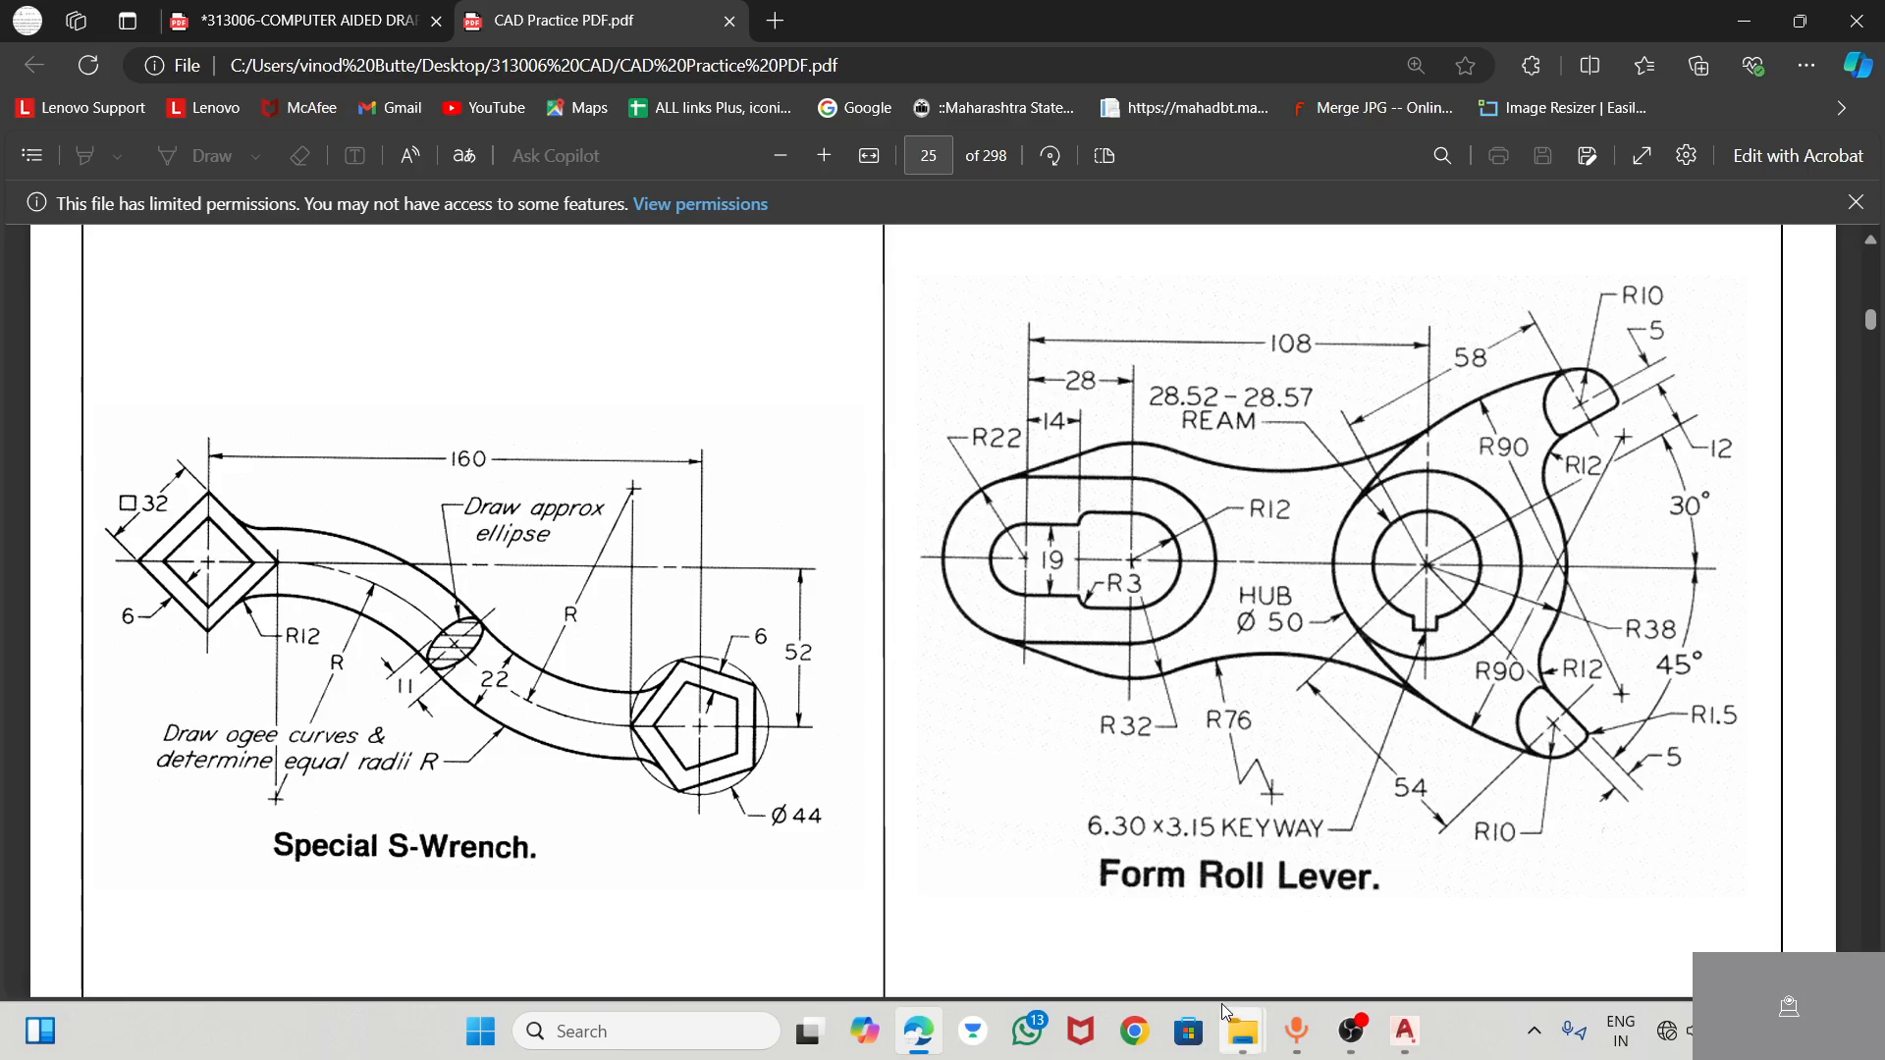
left_click(1405, 1031)
left_click(151, 123)
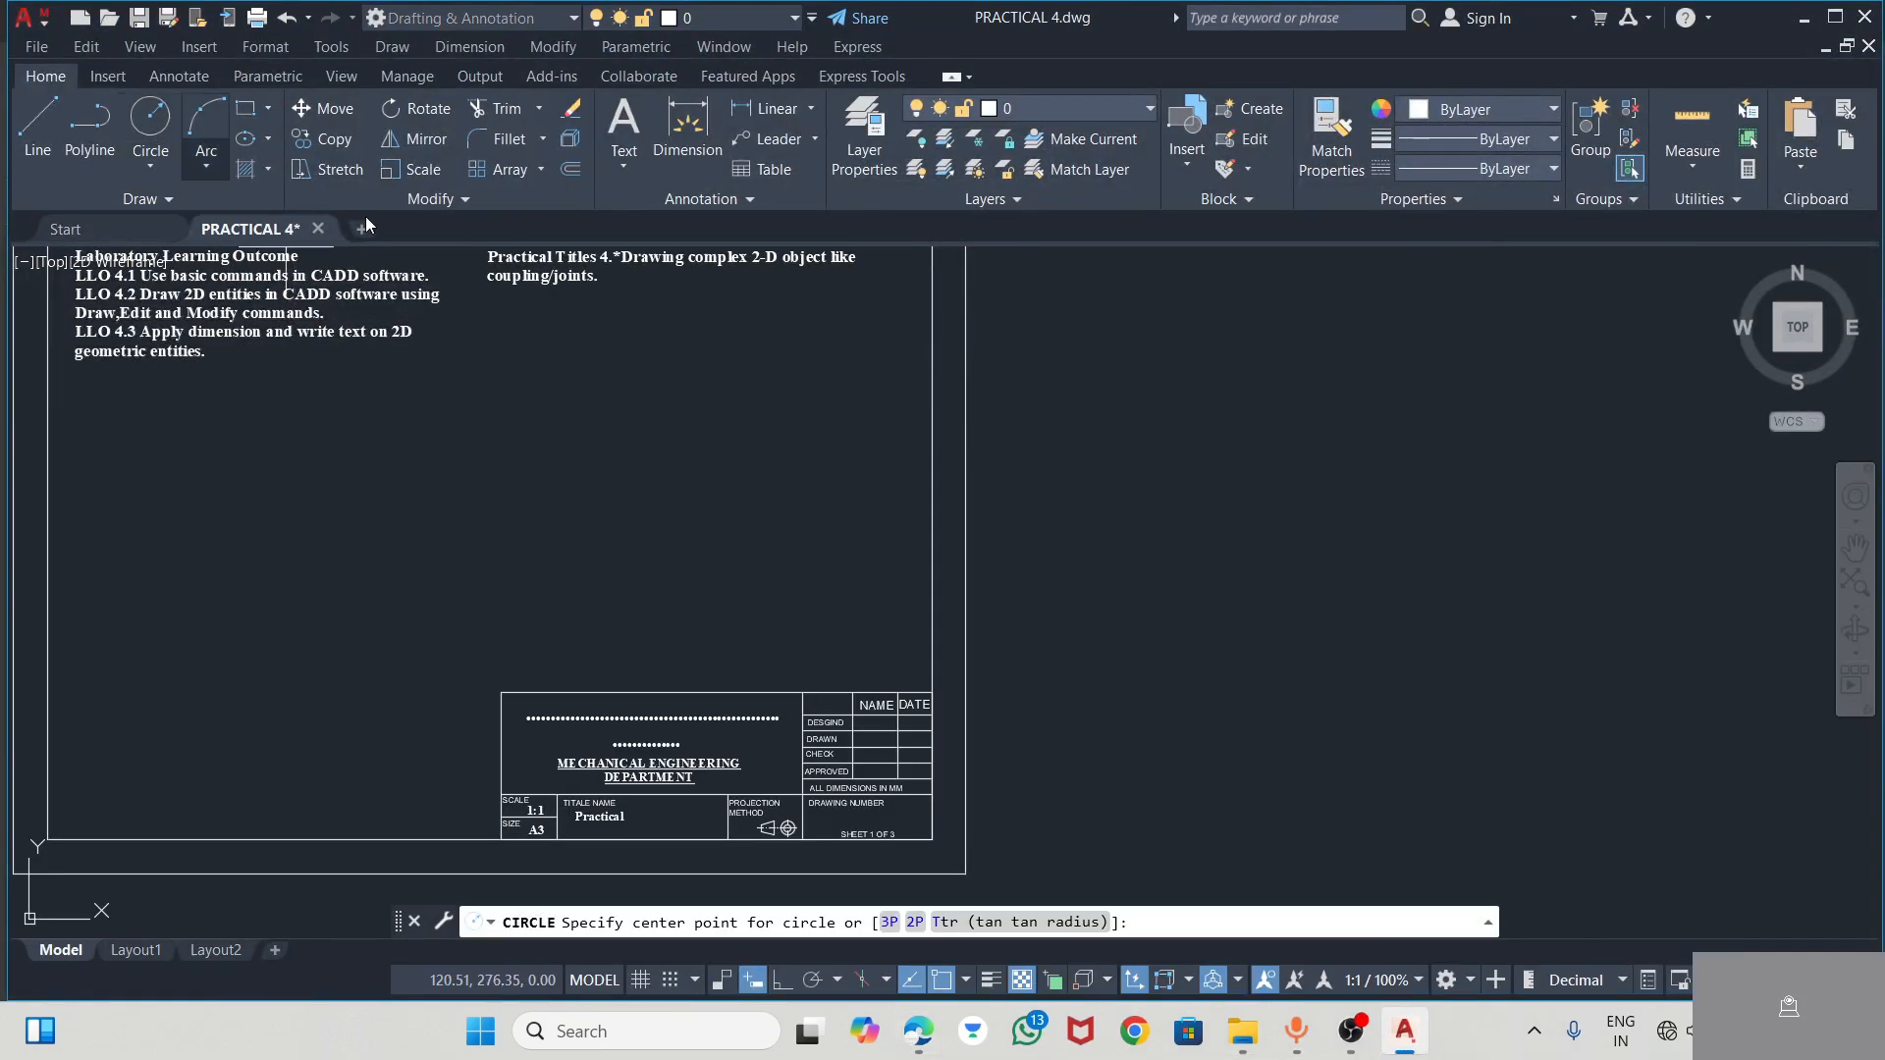
left_click(1190, 416)
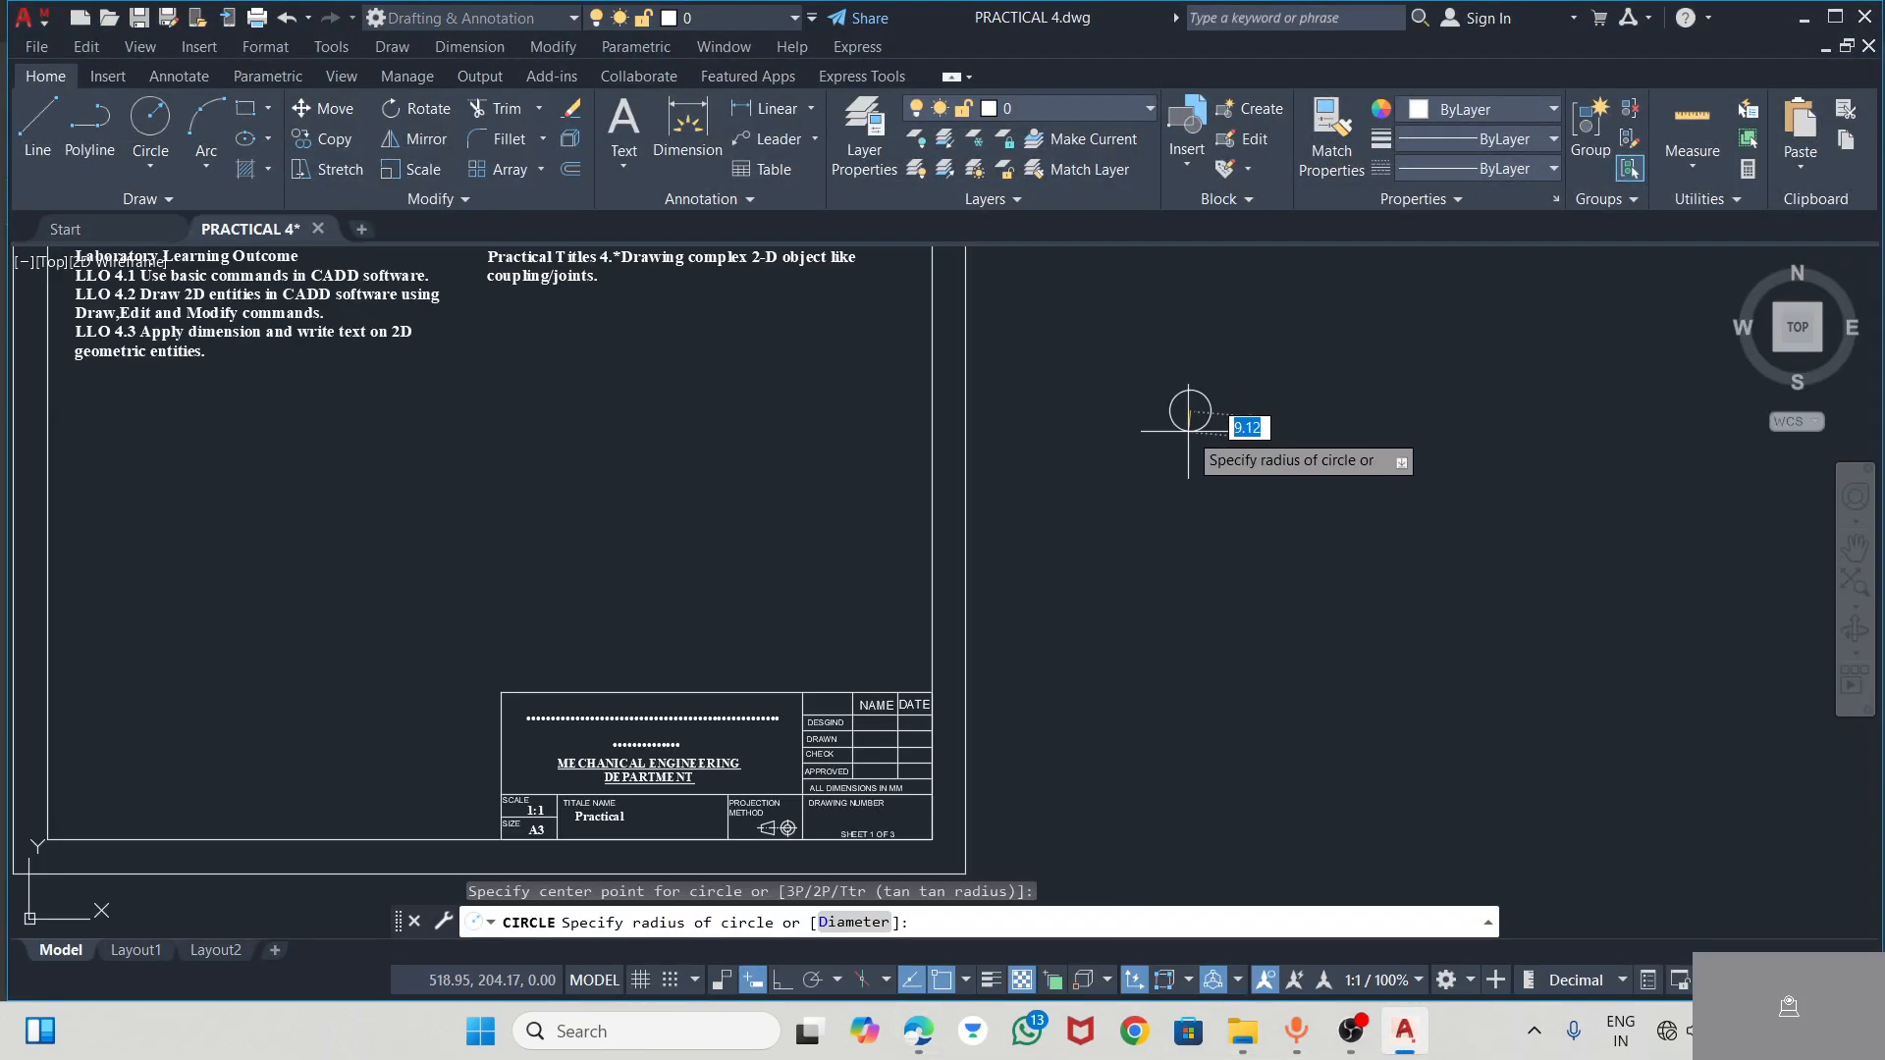
key("Escape")
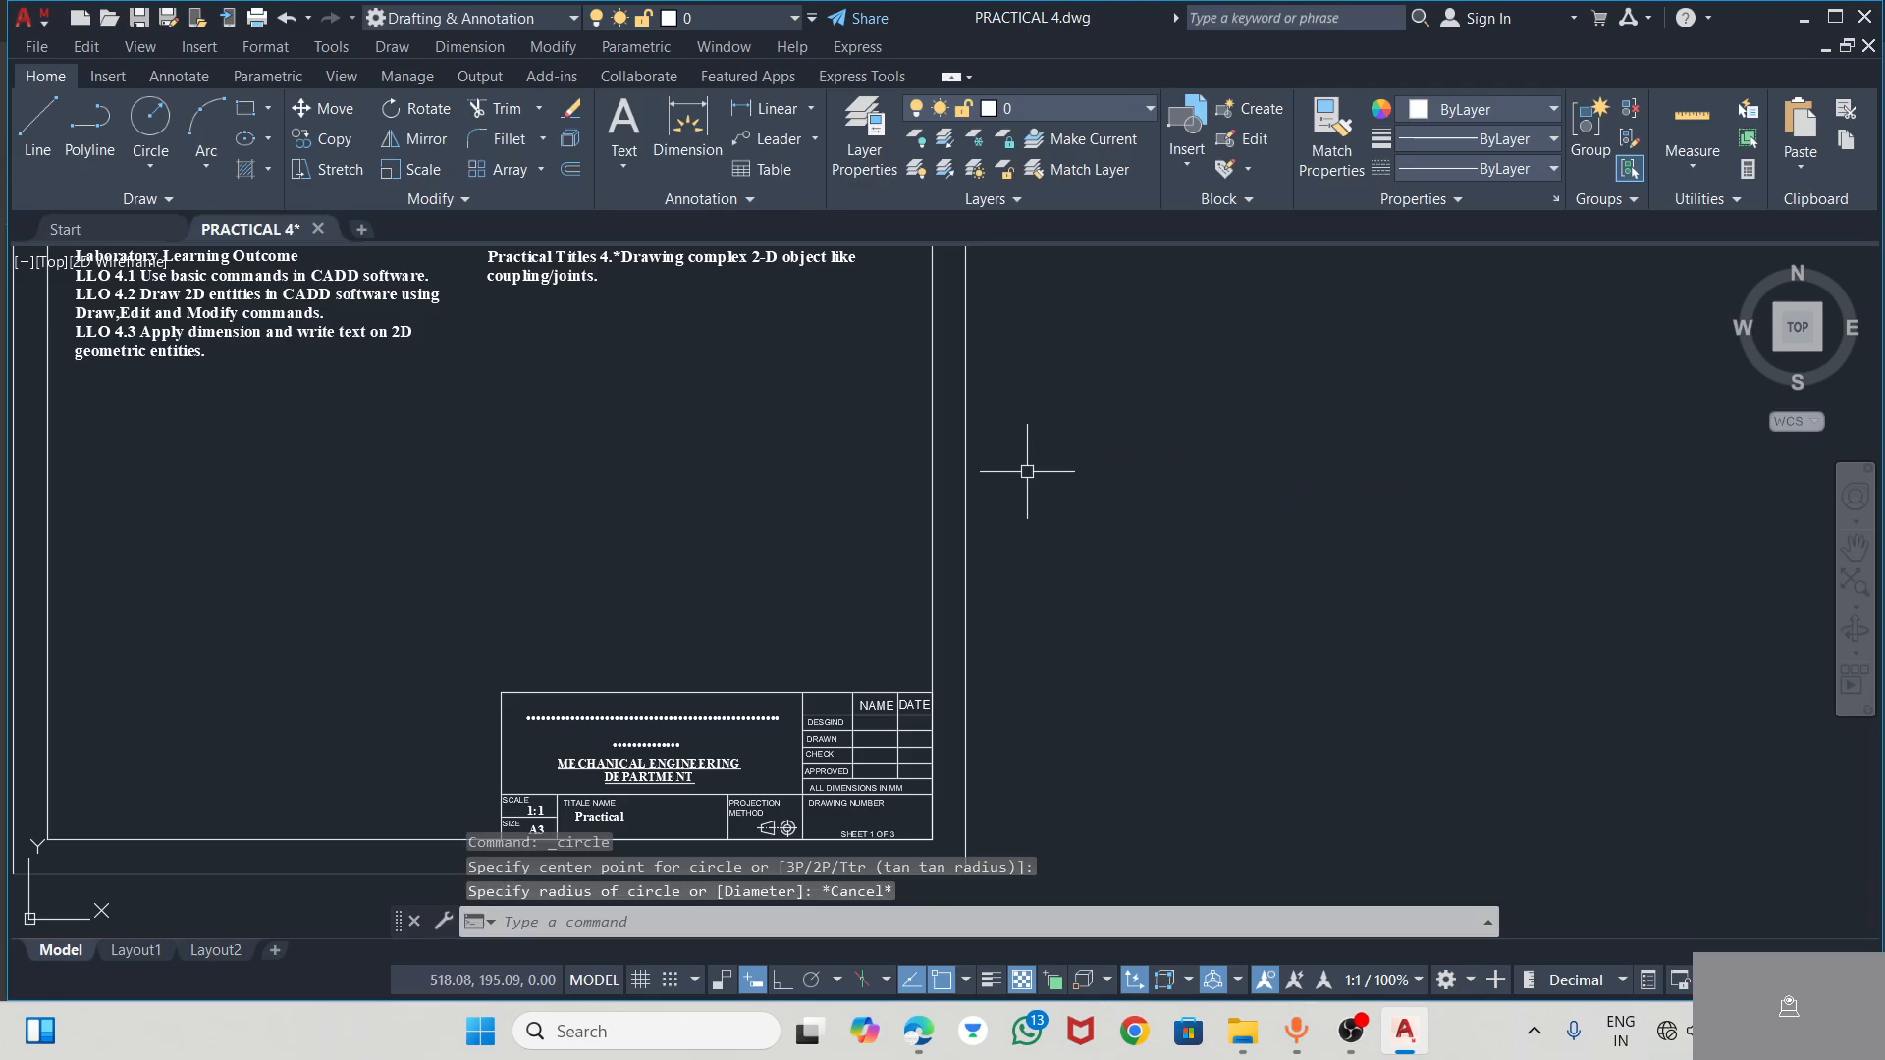
Draw a circle with a radius of 9.8 in the empty space to the right of the sheet
middle_click_drag(1027, 468, 762, 501)
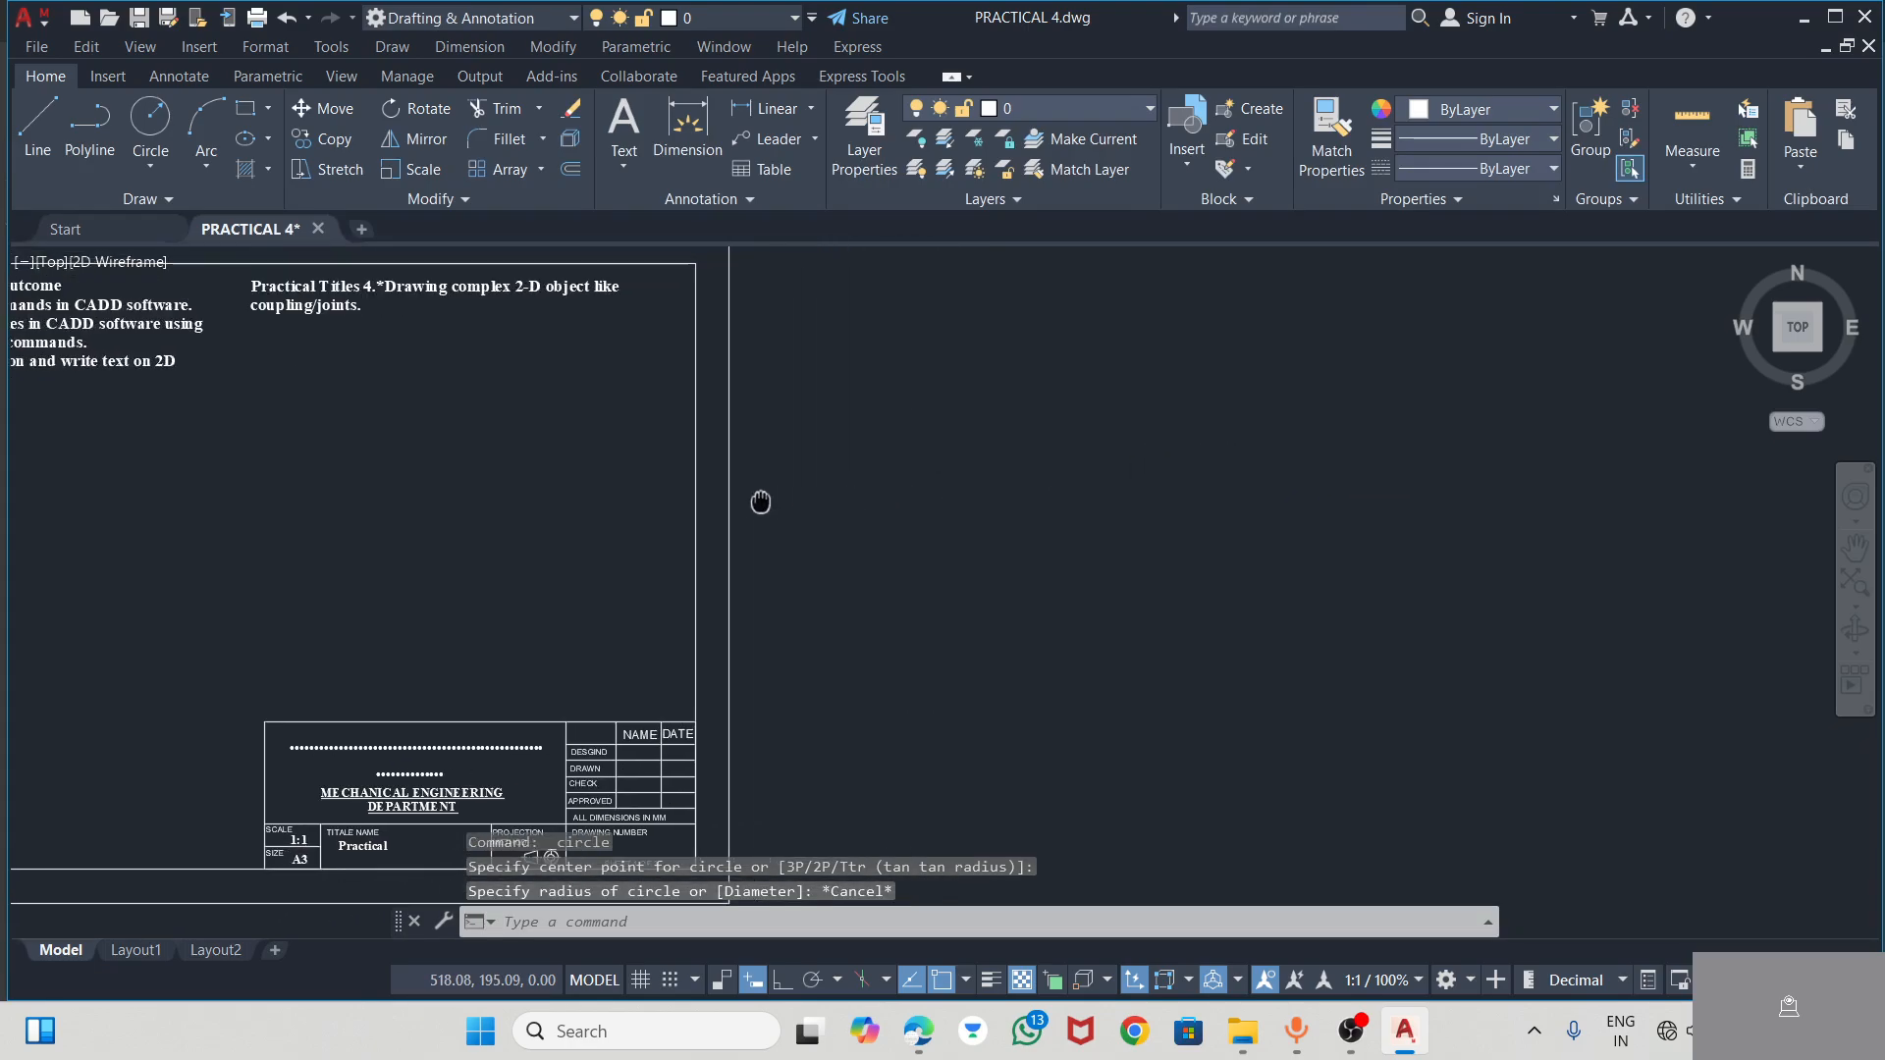
left_click(150, 123)
left_click(972, 449)
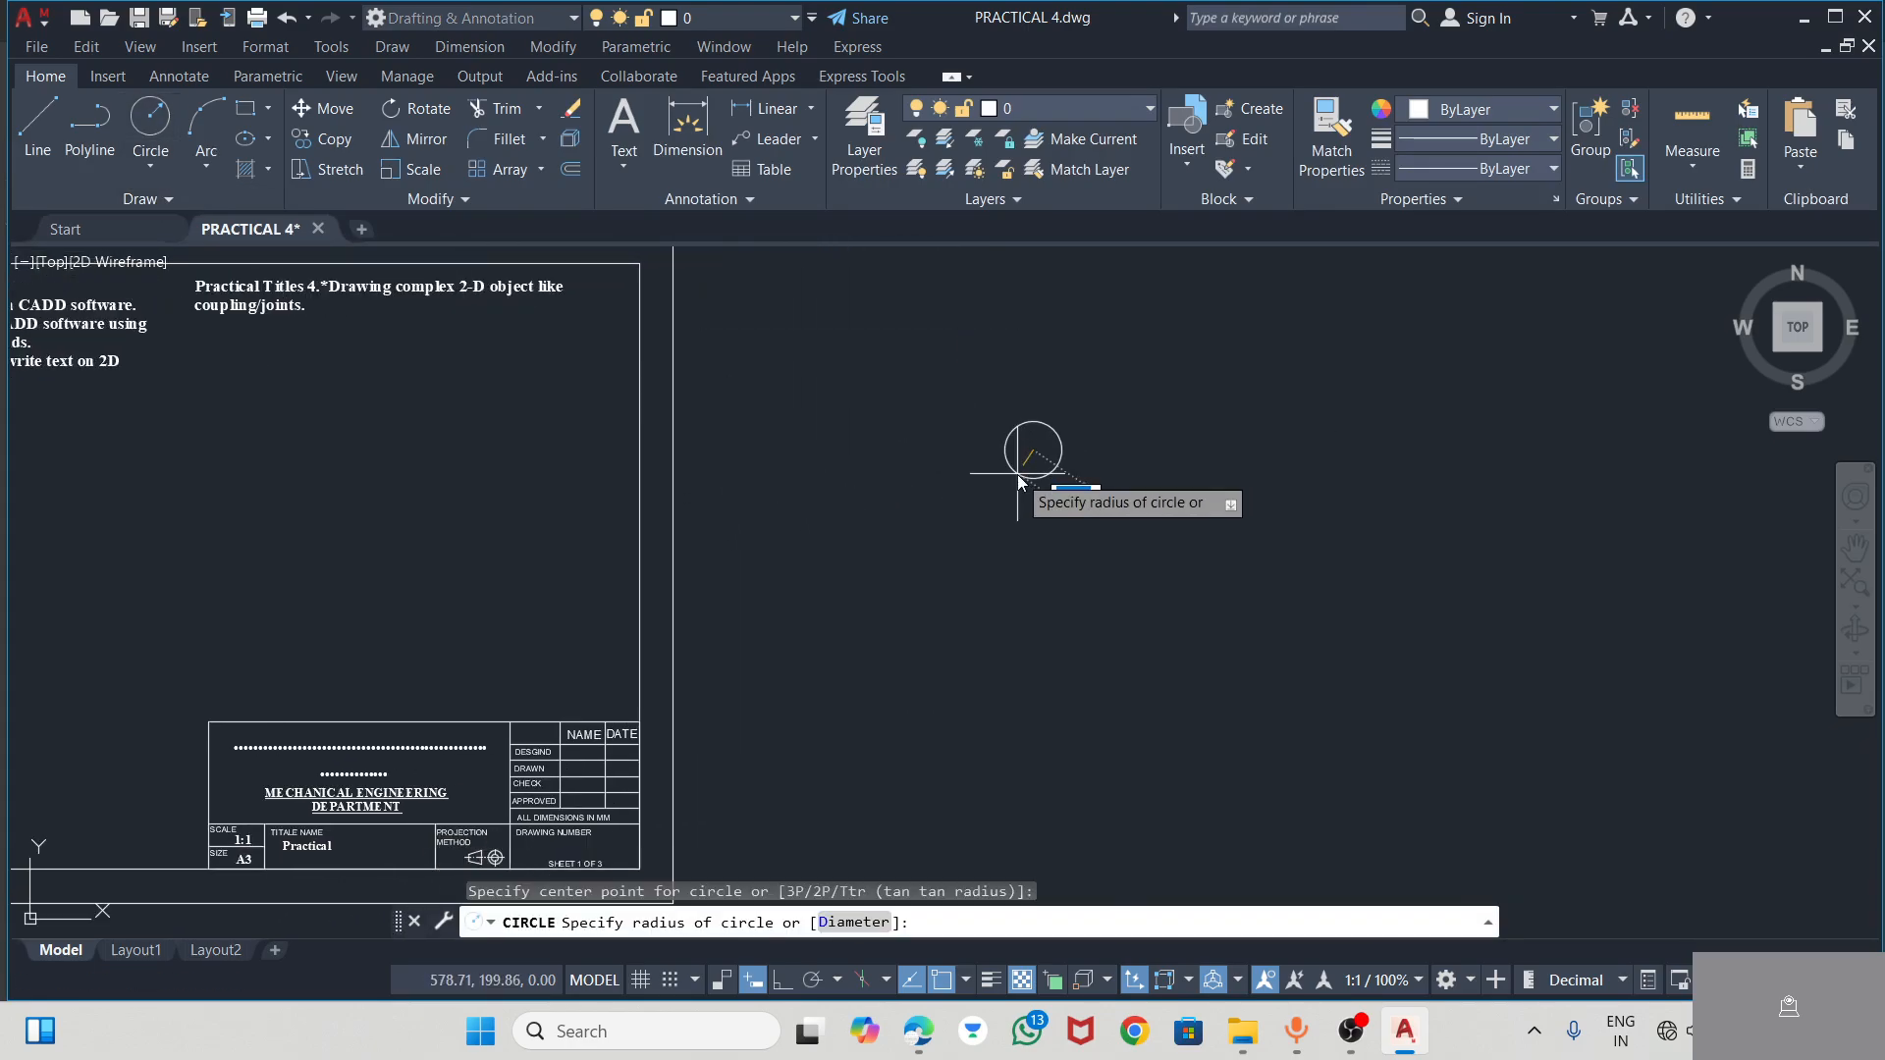
type("9.8")
key("Return")
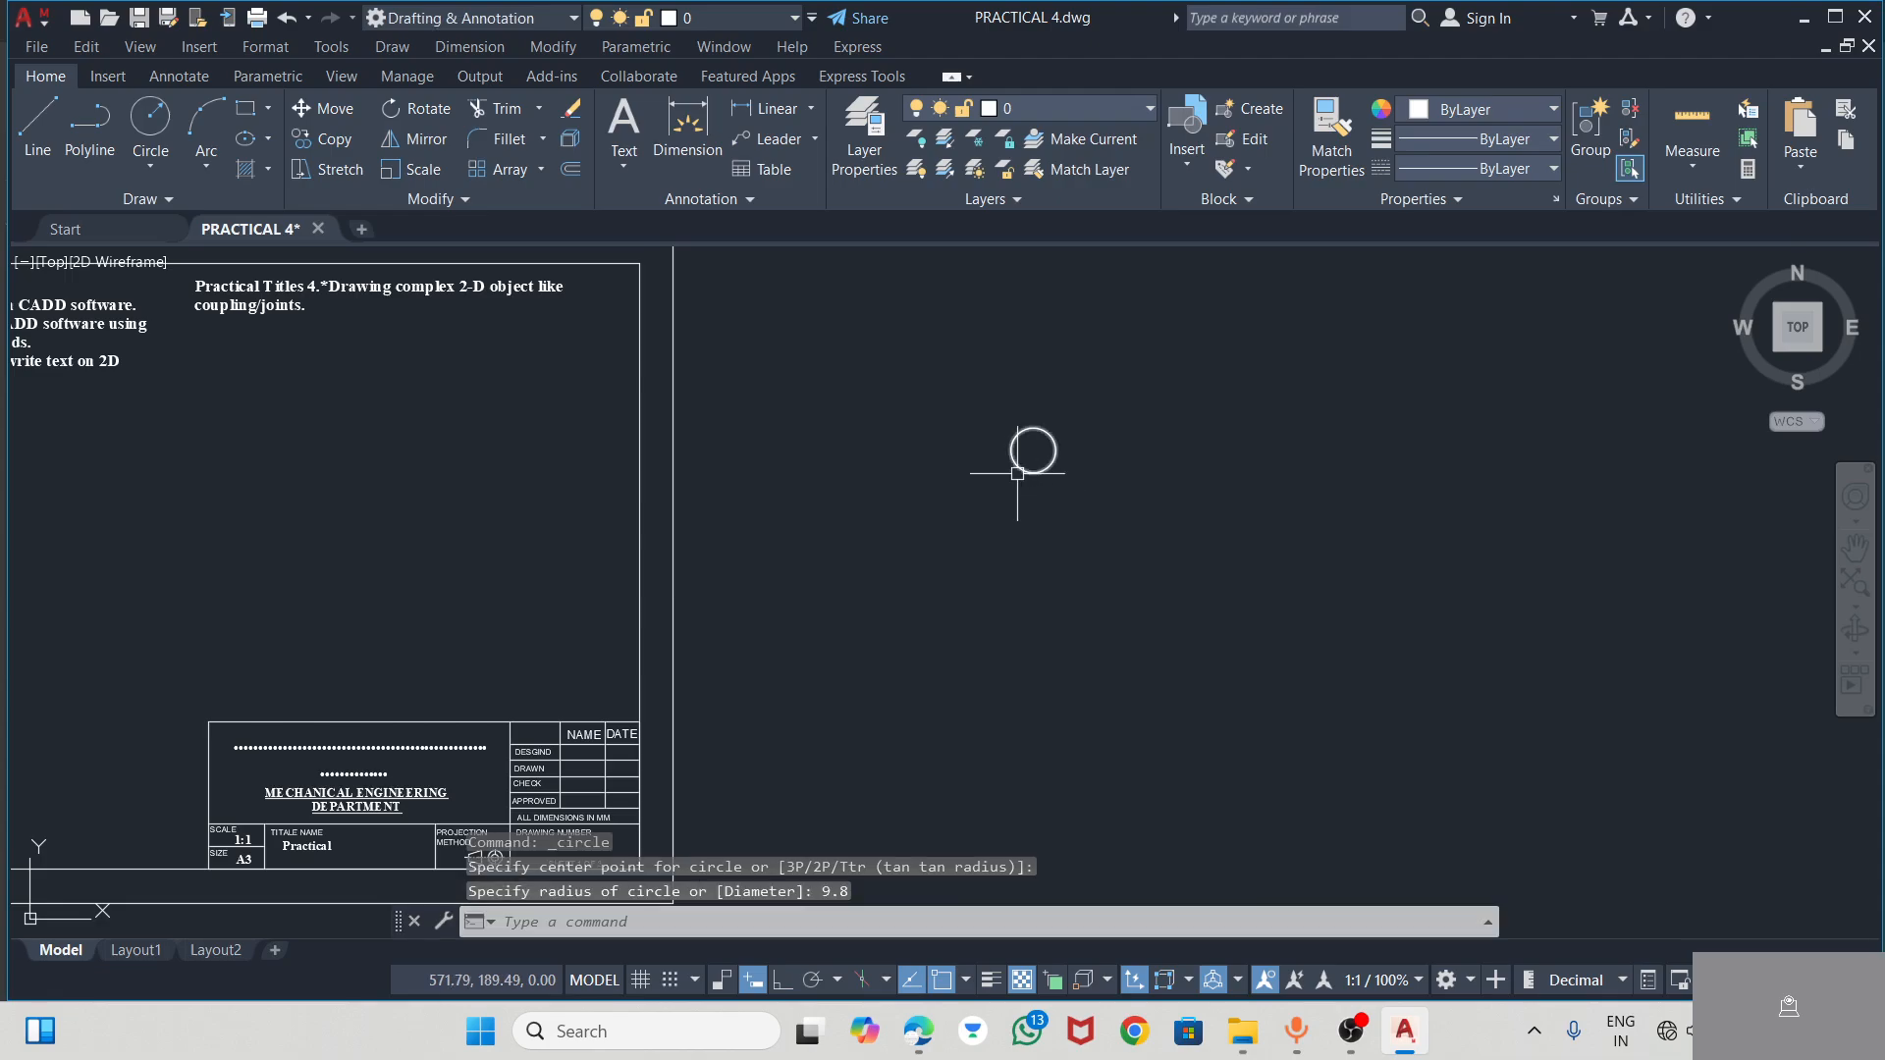
key("Escape")
scroll(1128, 462, "up", 4)
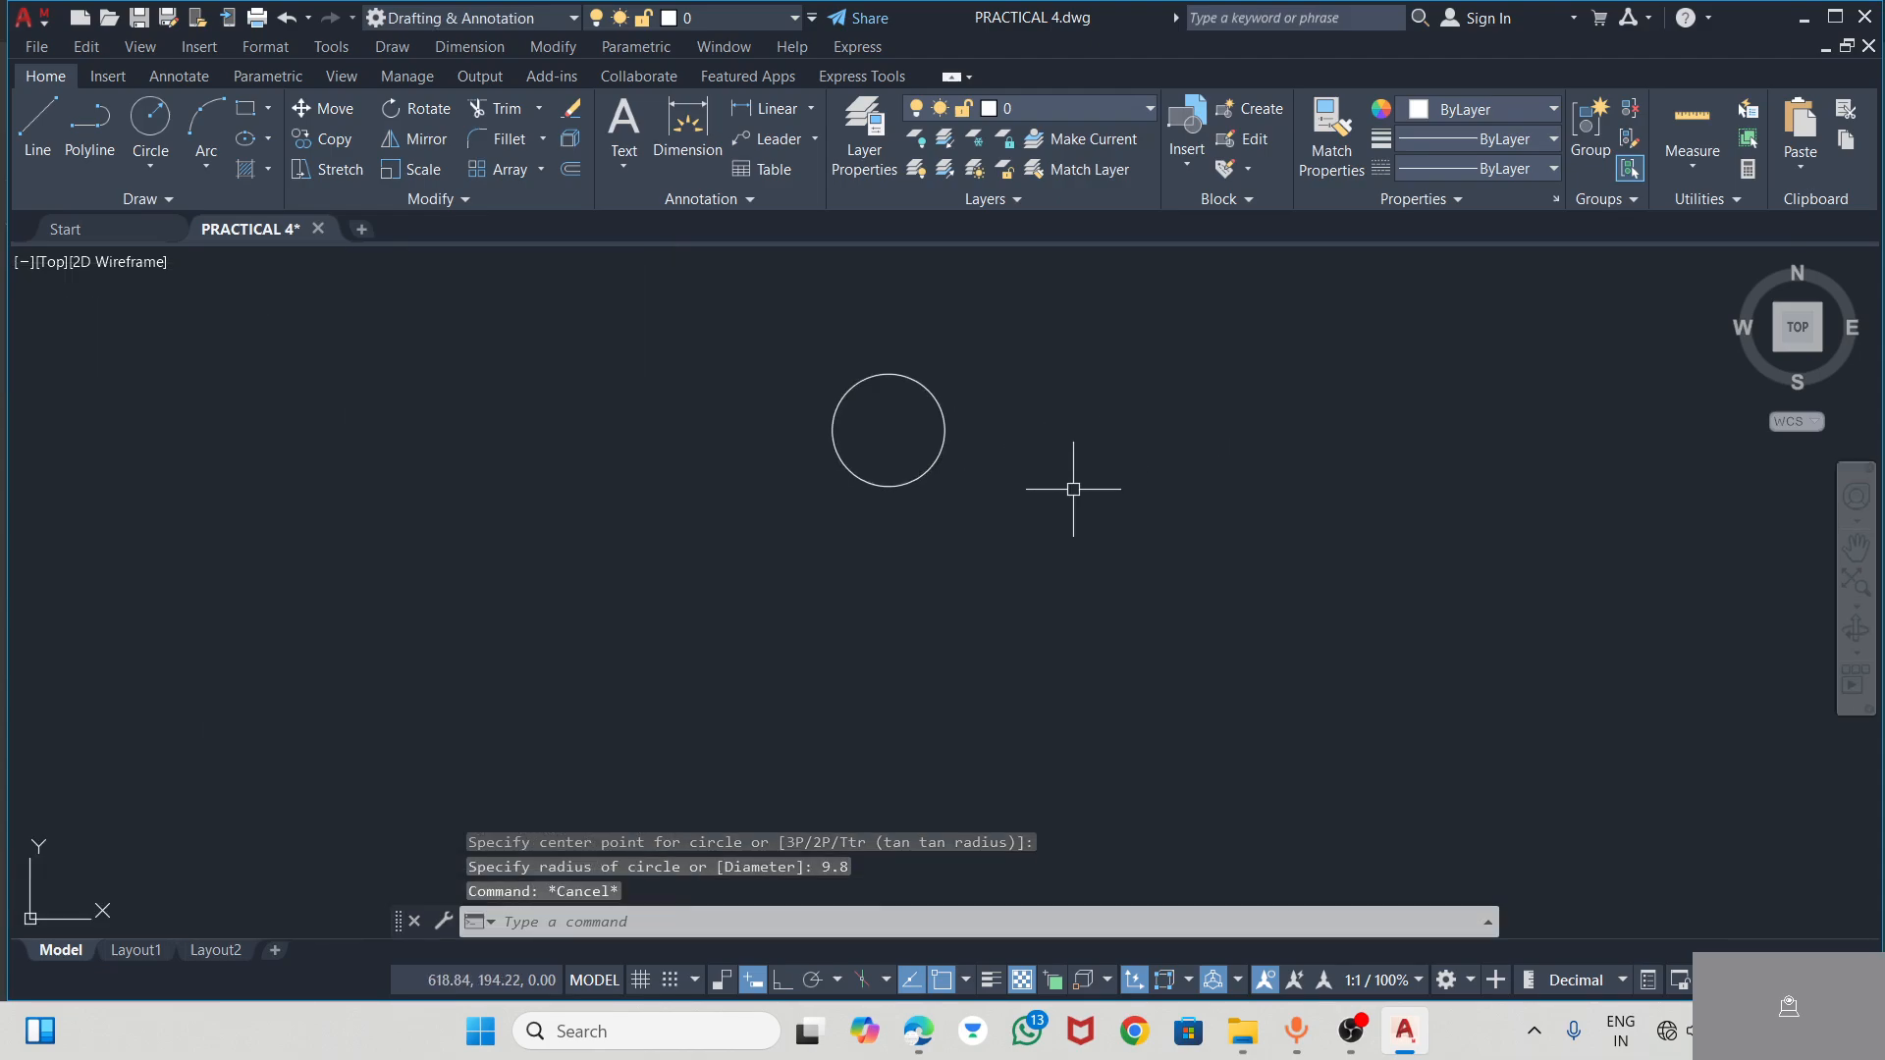
Draw a circle of radius 12 centred 28 units horizontally to the right of the first circle's centre
left_click(150, 118)
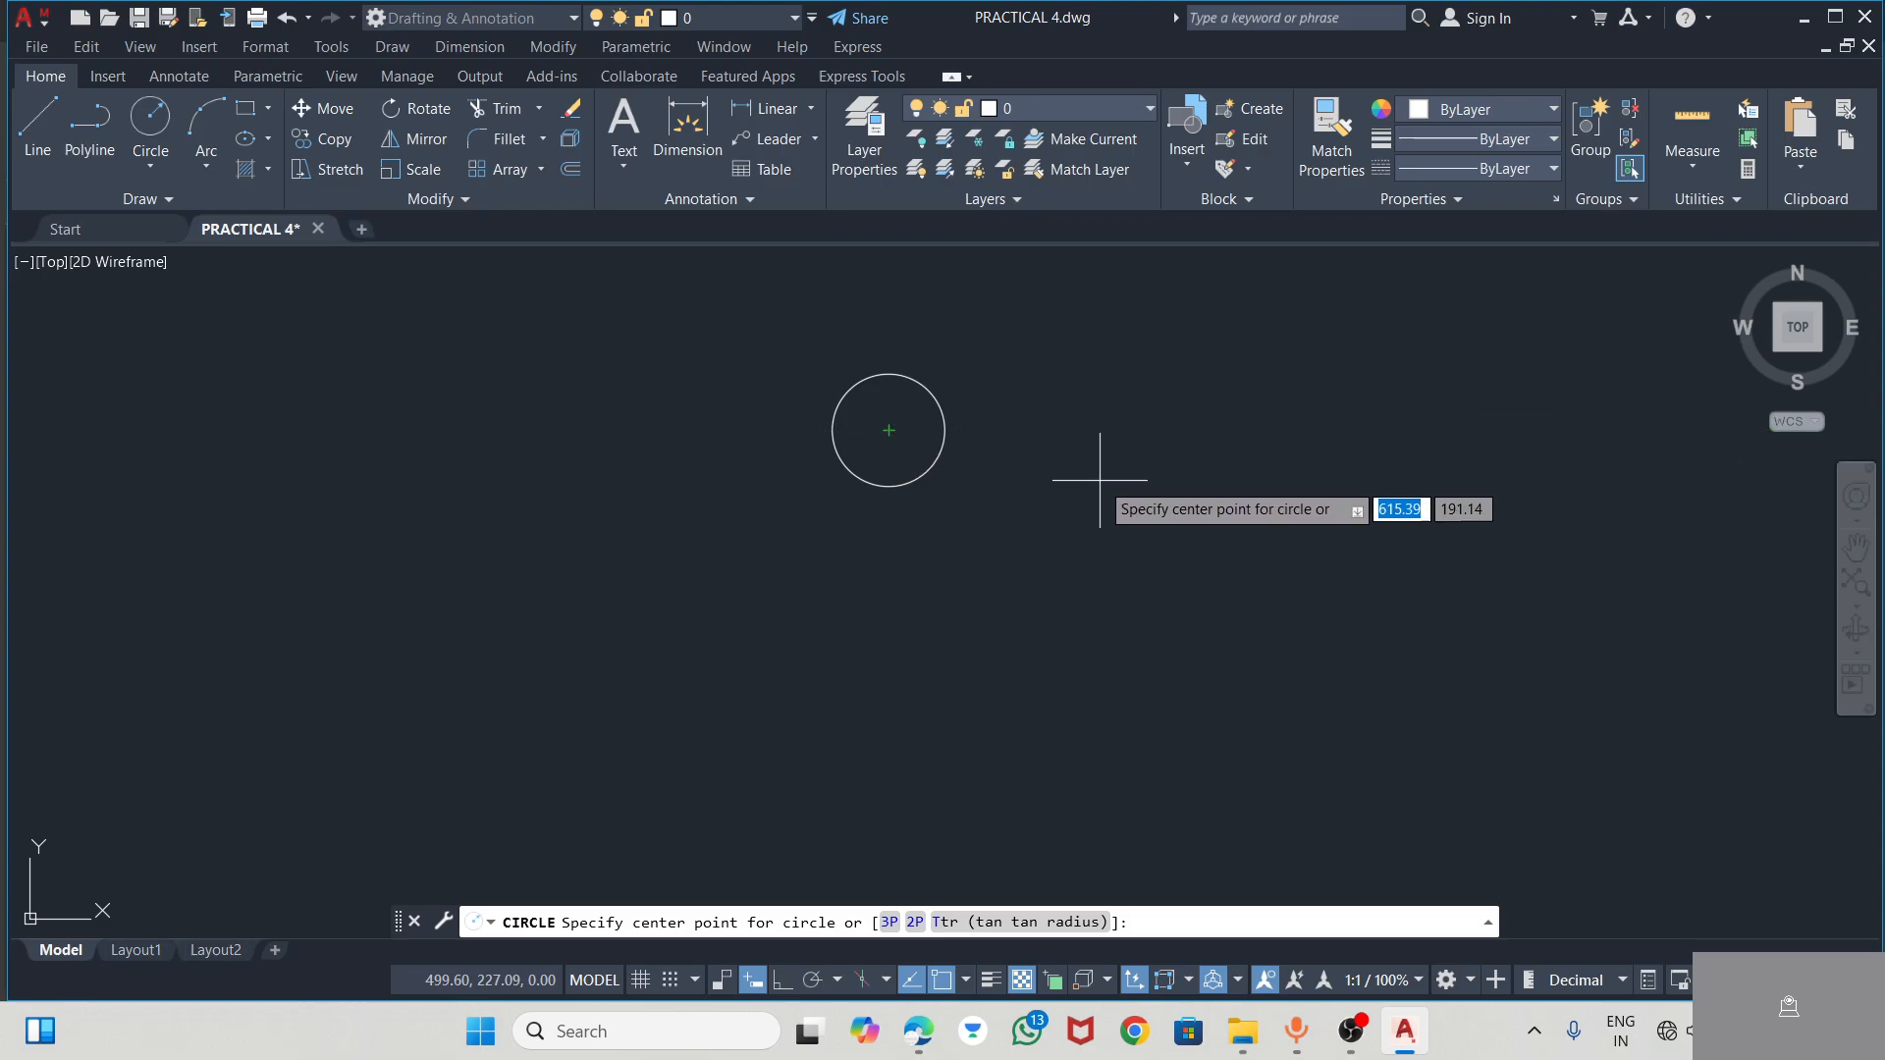
key("Escape")
left_click(137, 136)
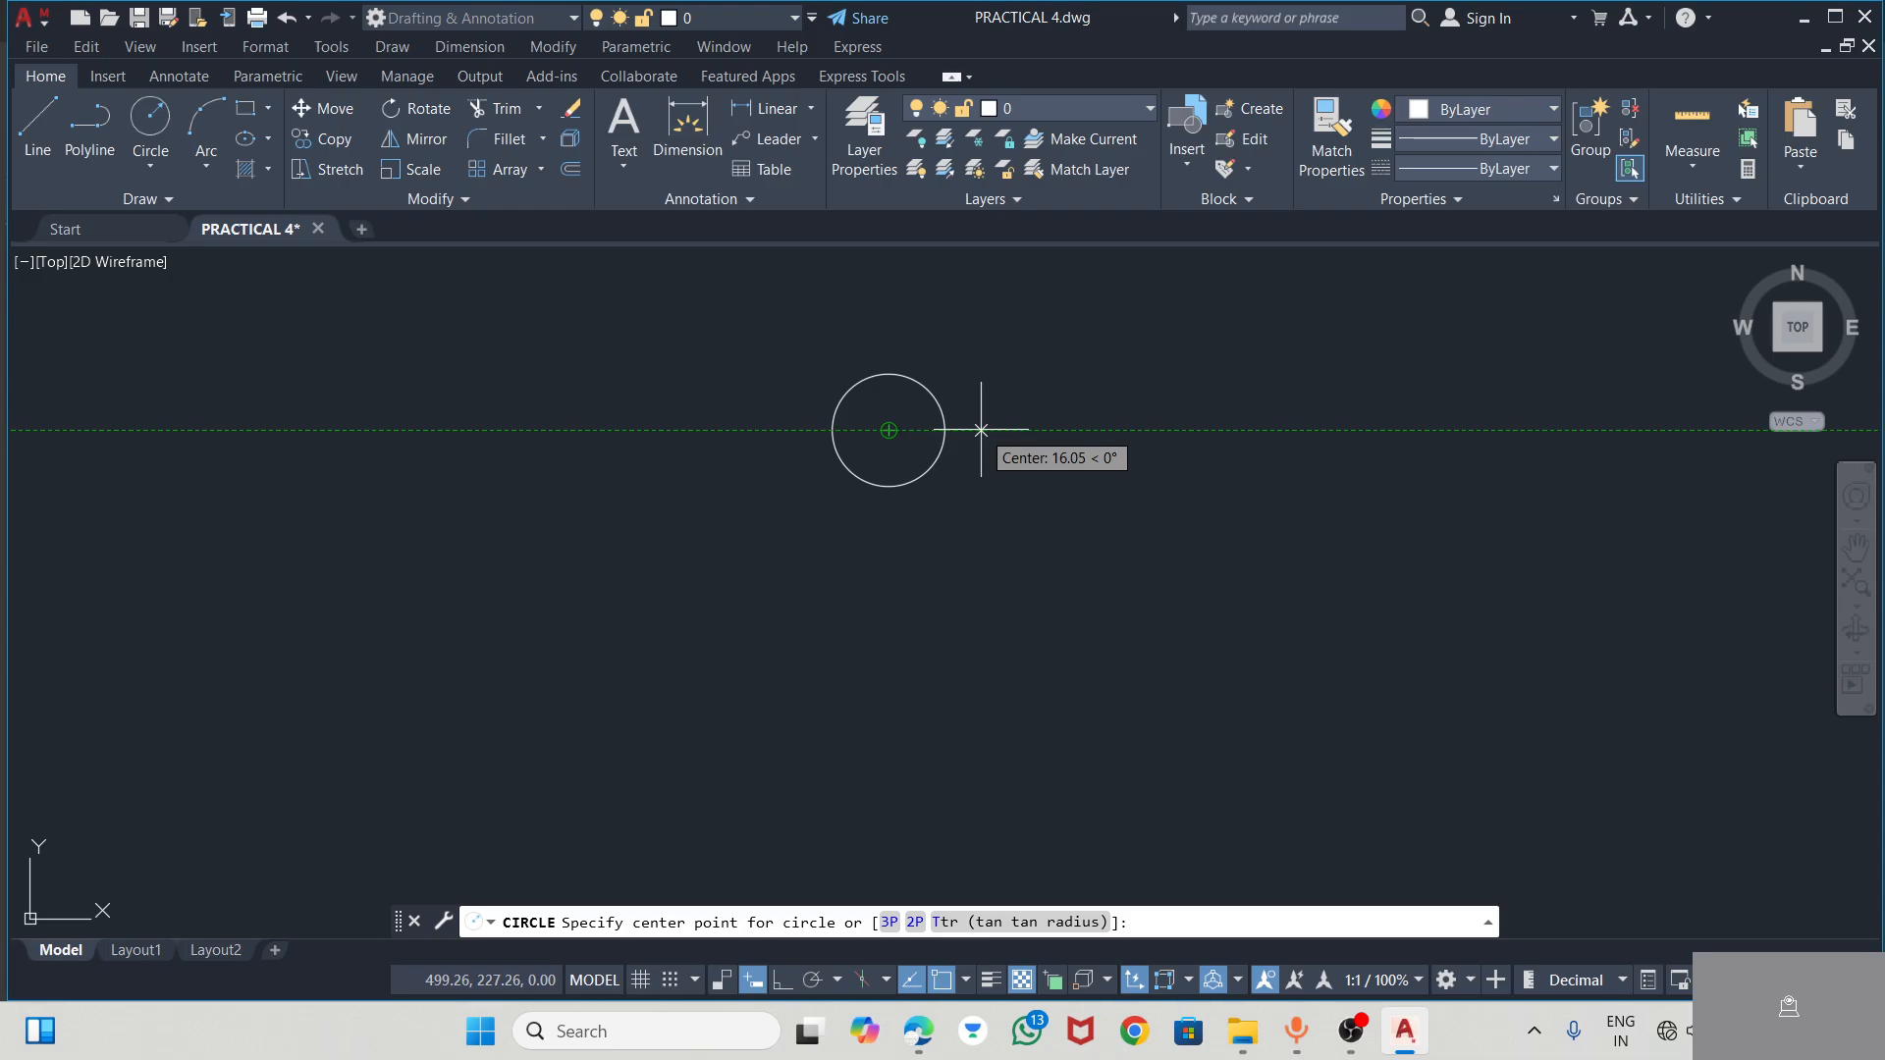
type("28")
key("Return")
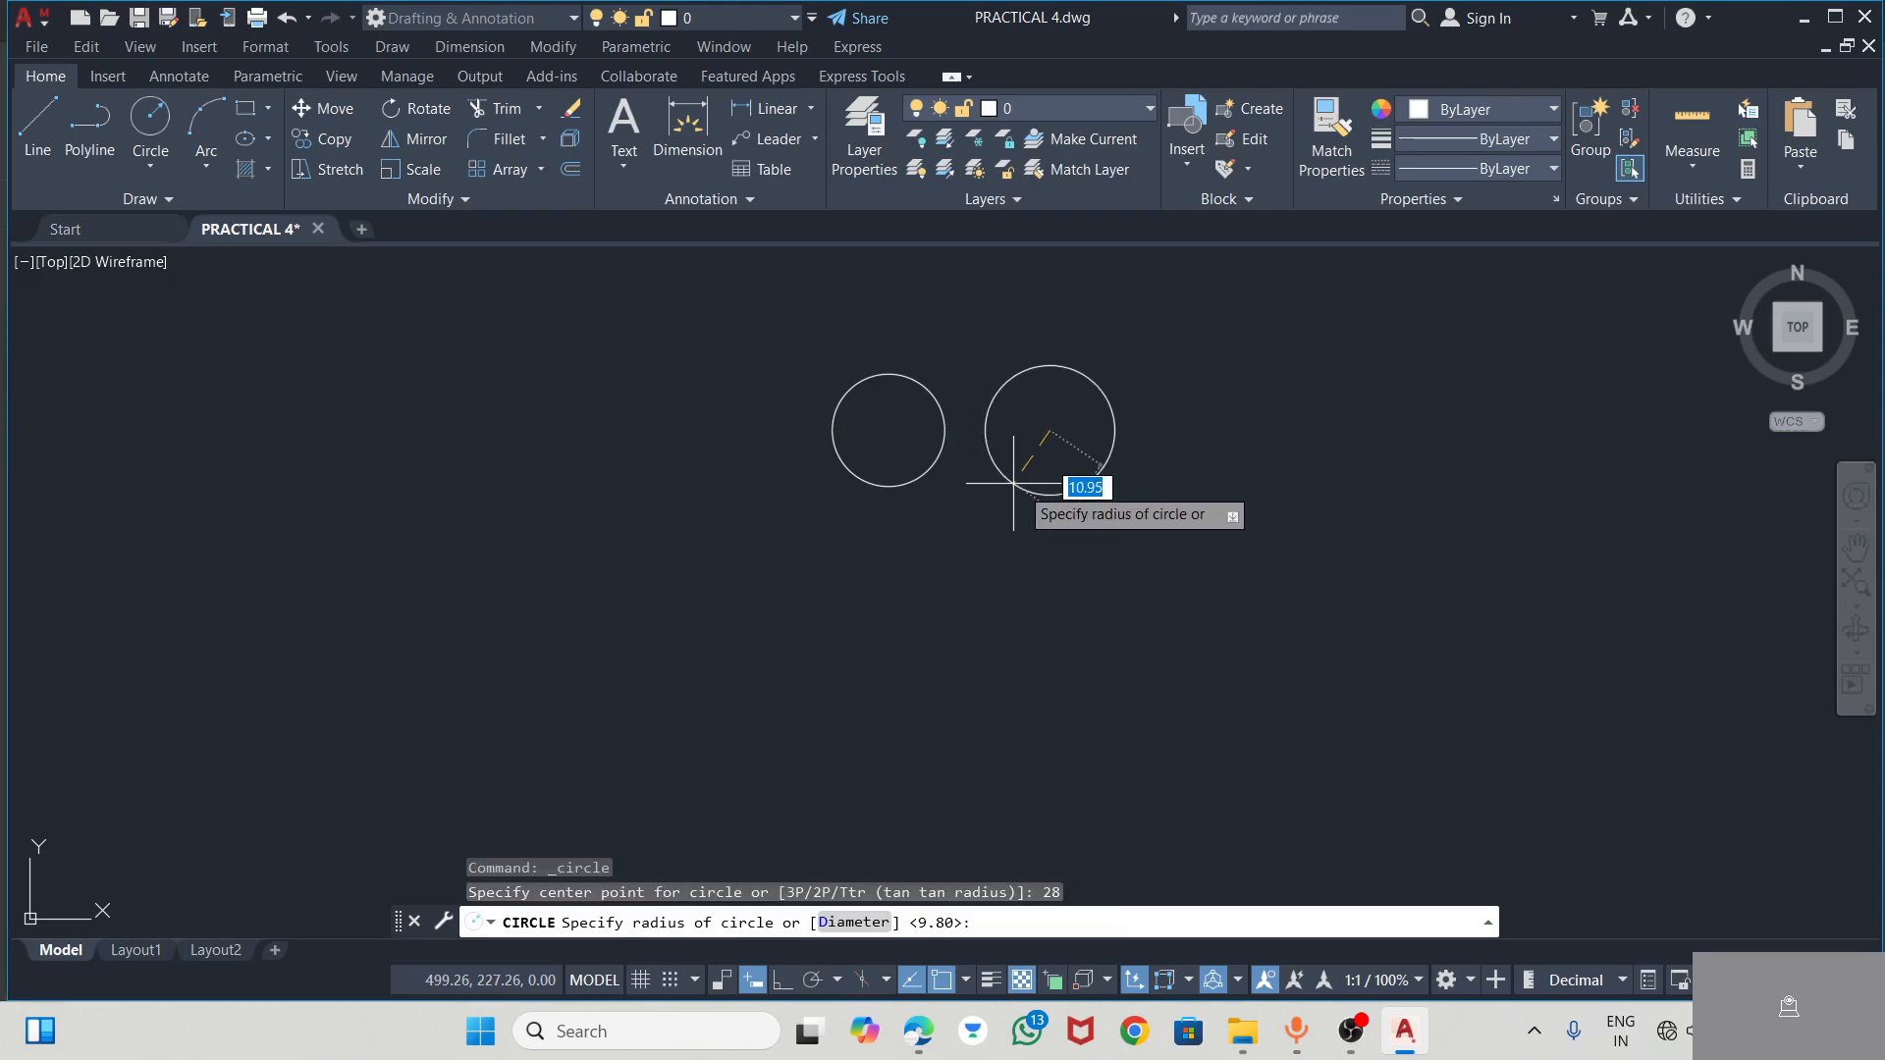
type("12")
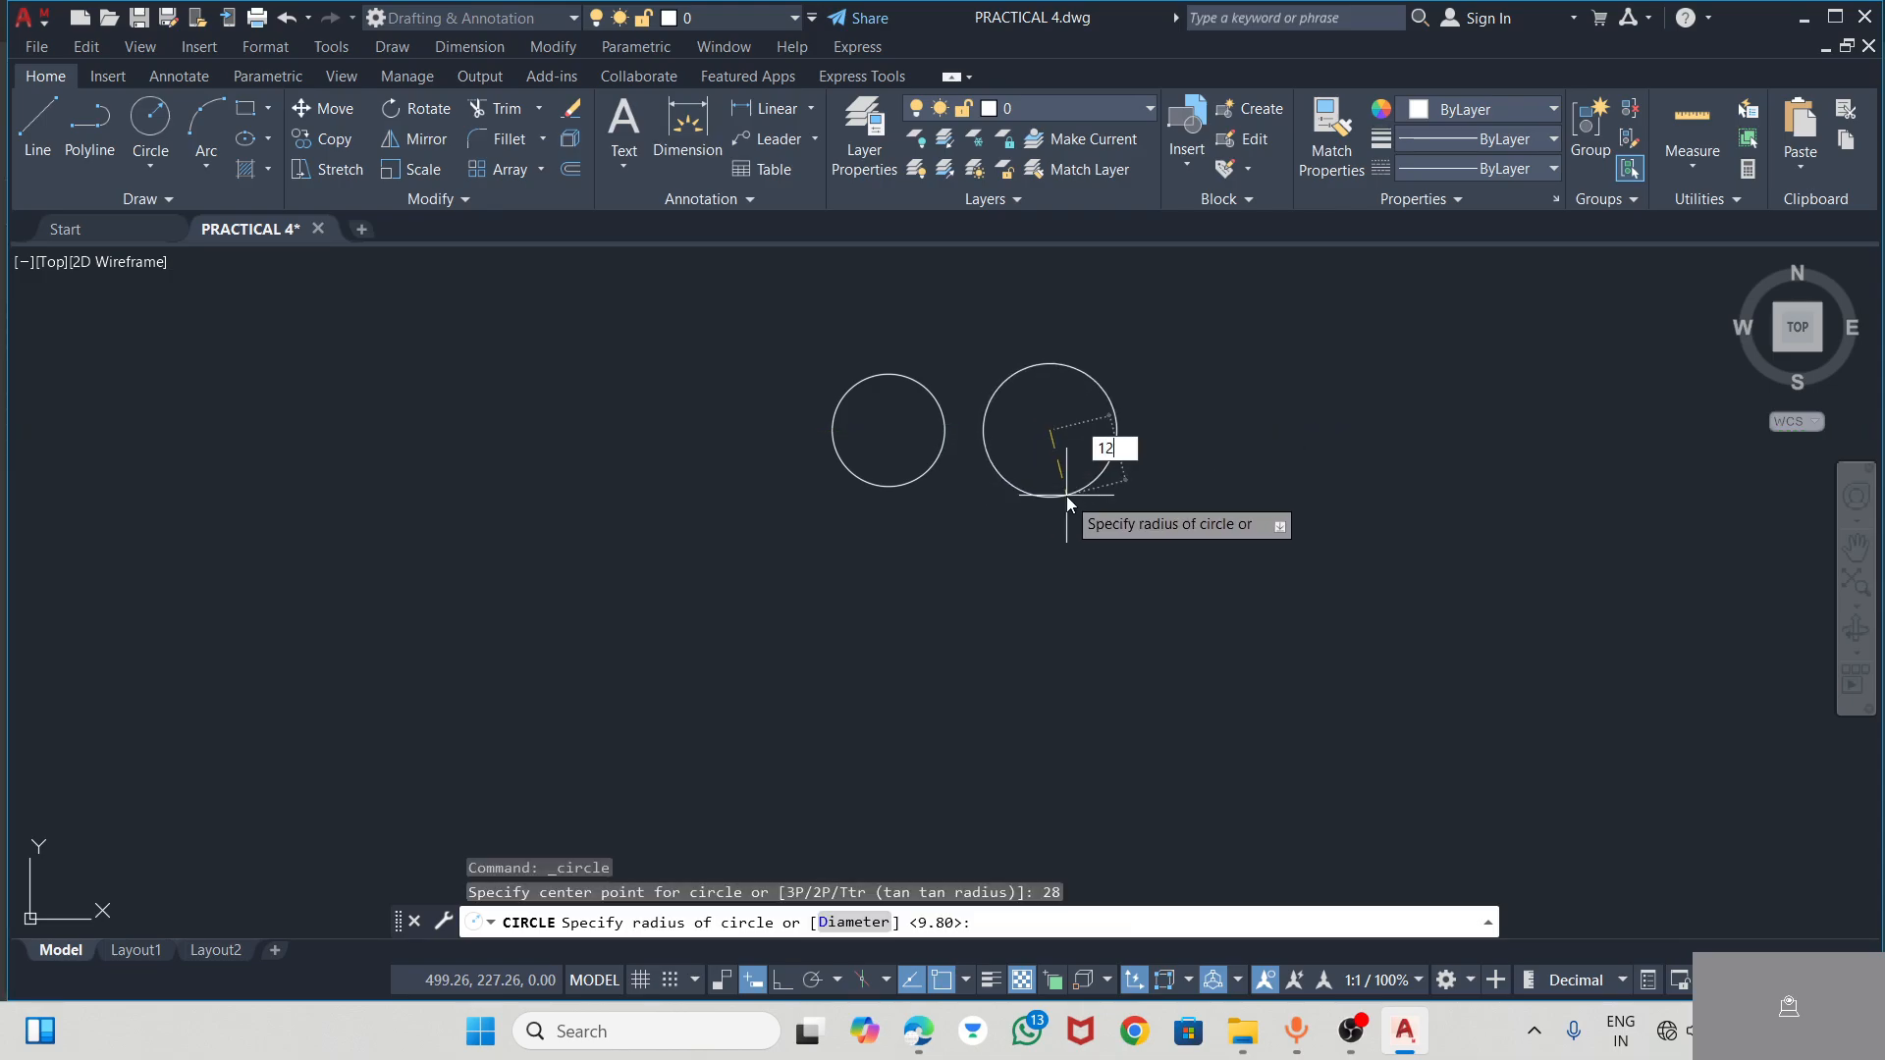
key("Return")
key("Escape")
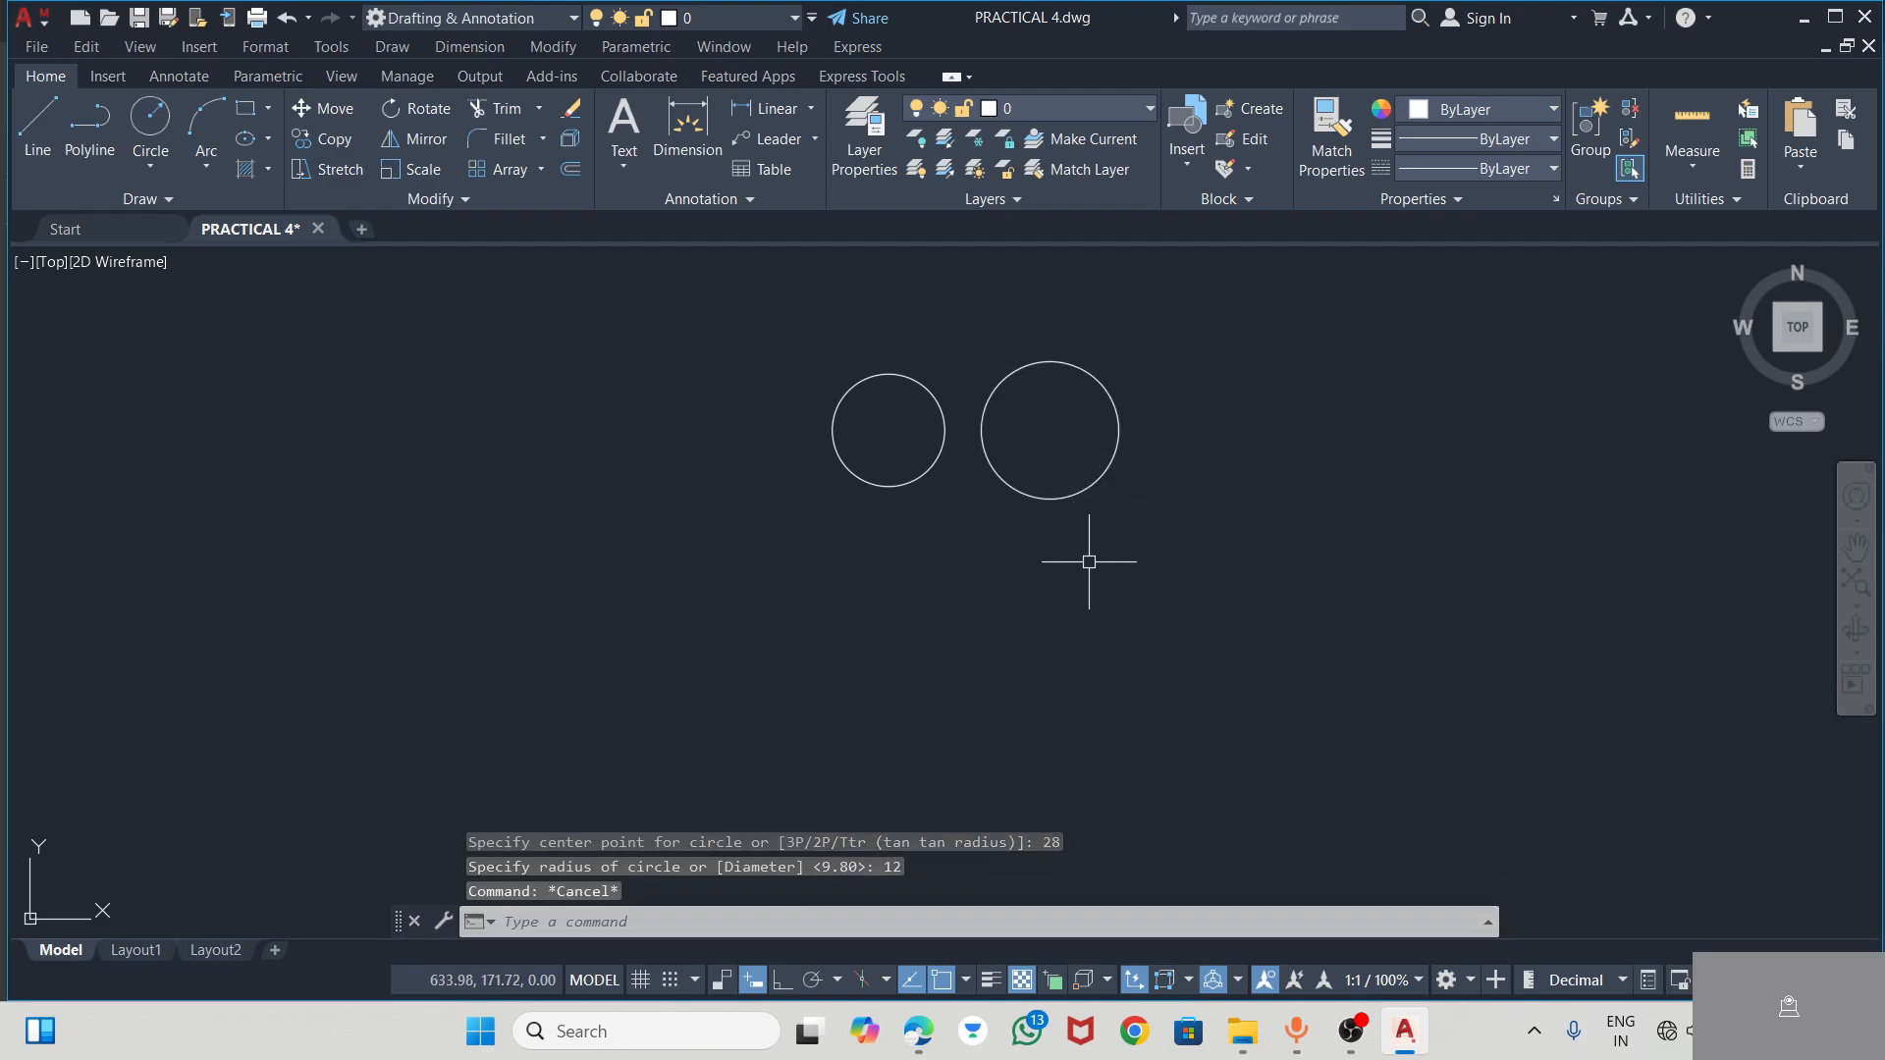
Check the slot dimensions in the CAD Practice PDF, then try a 14-unit line from the smaller circle's top in AutoCAD and delete it
key("alt+Tab")
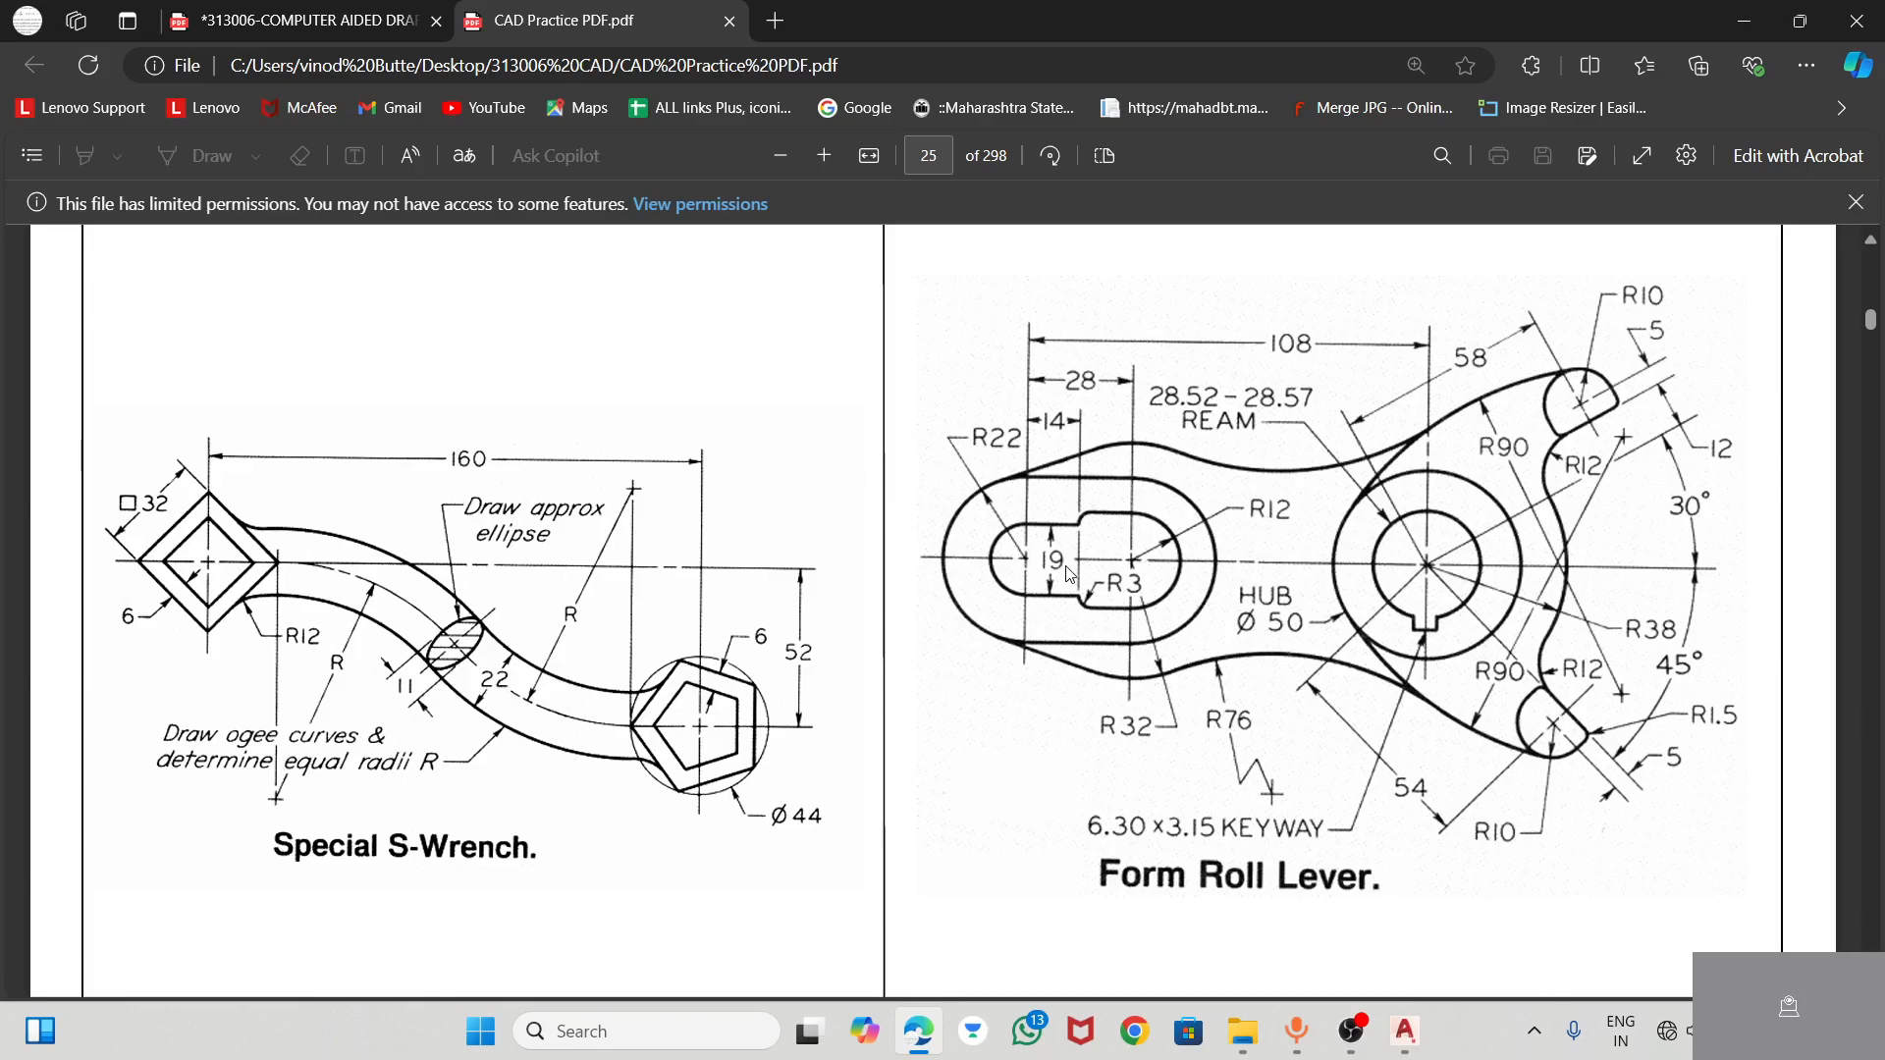
key("alt+Tab")
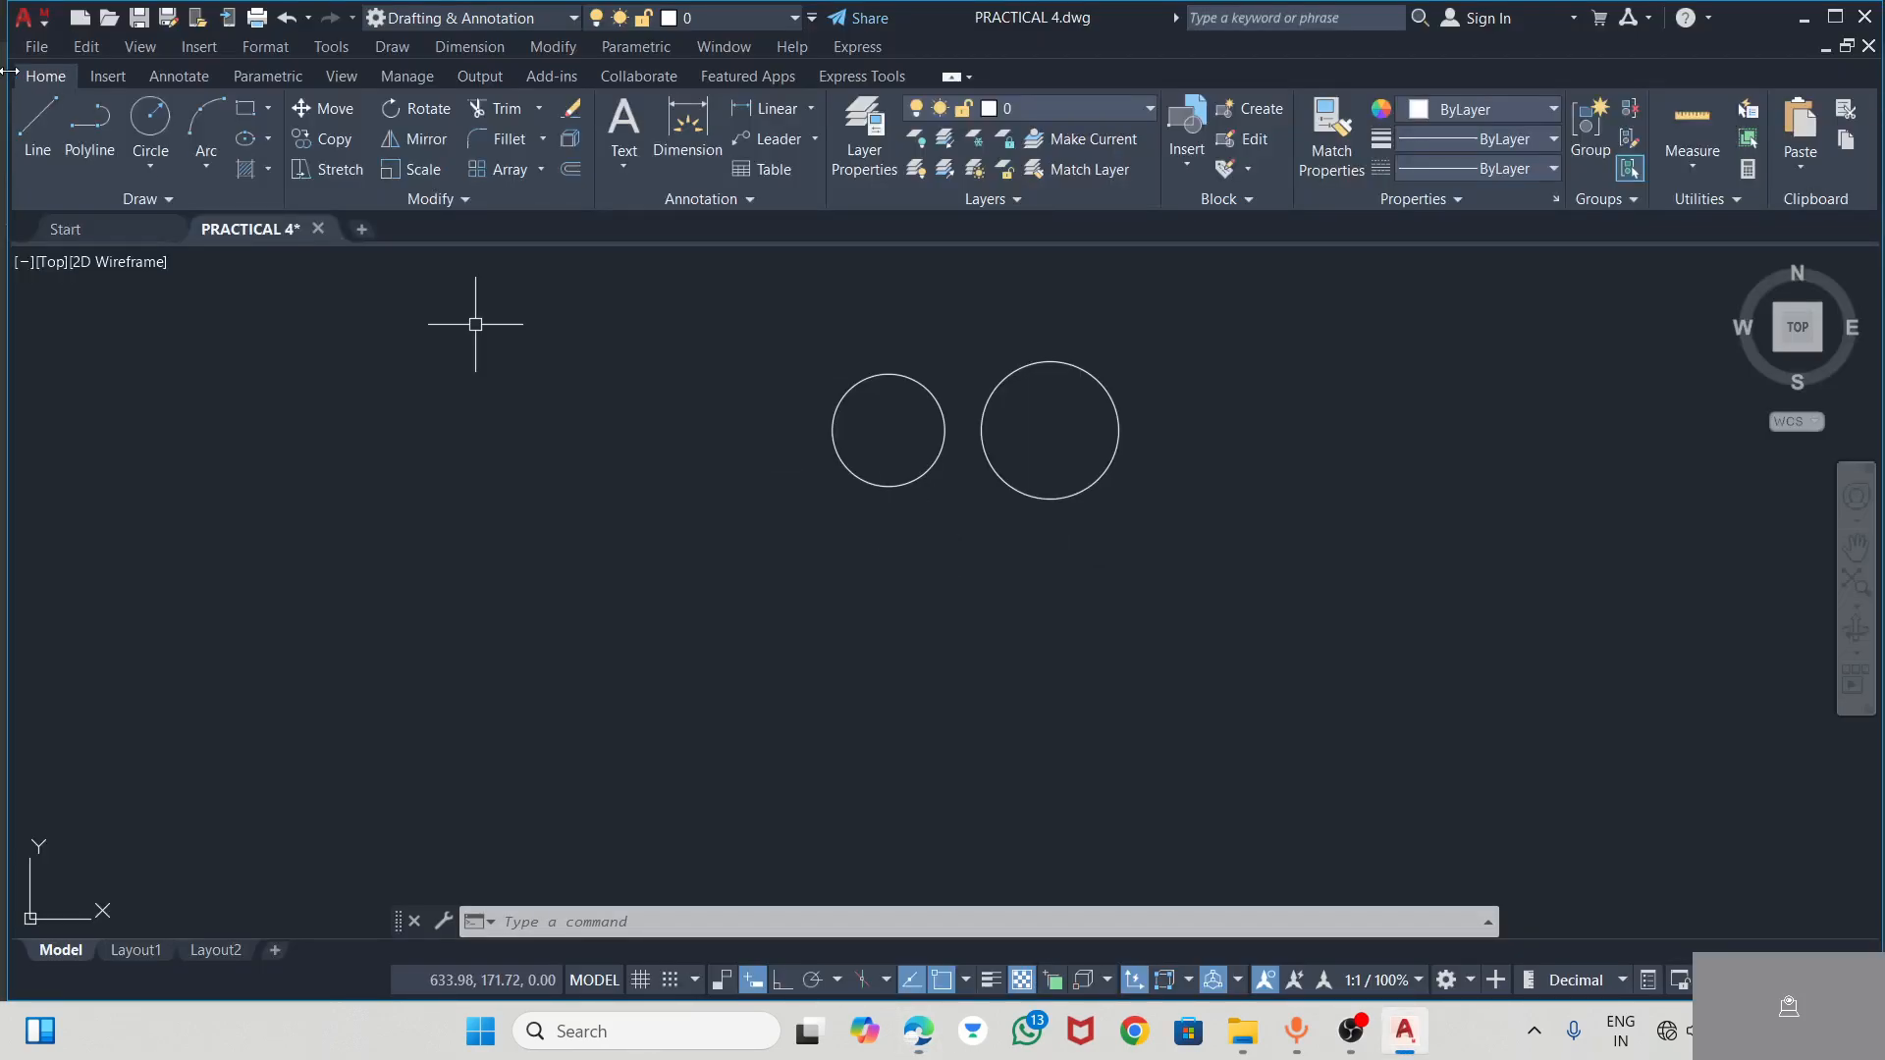
left_click(30, 128)
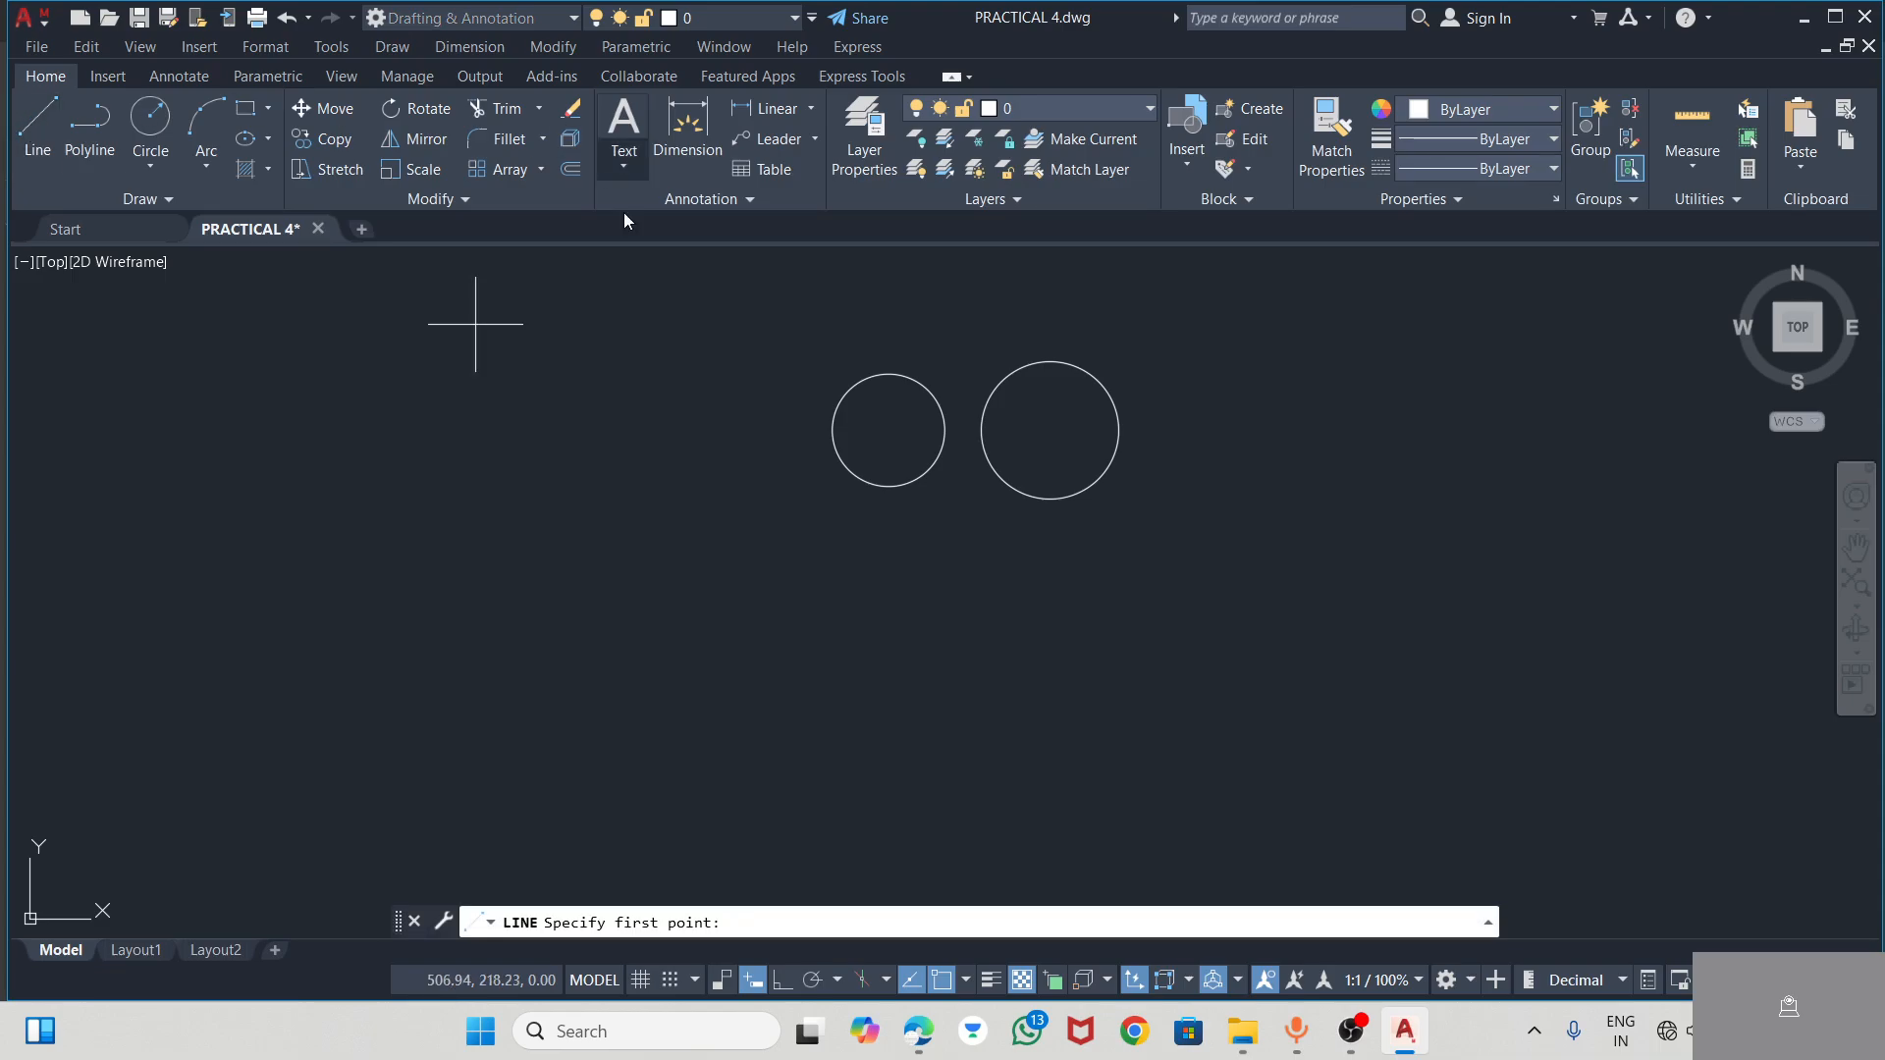
left_click(889, 374)
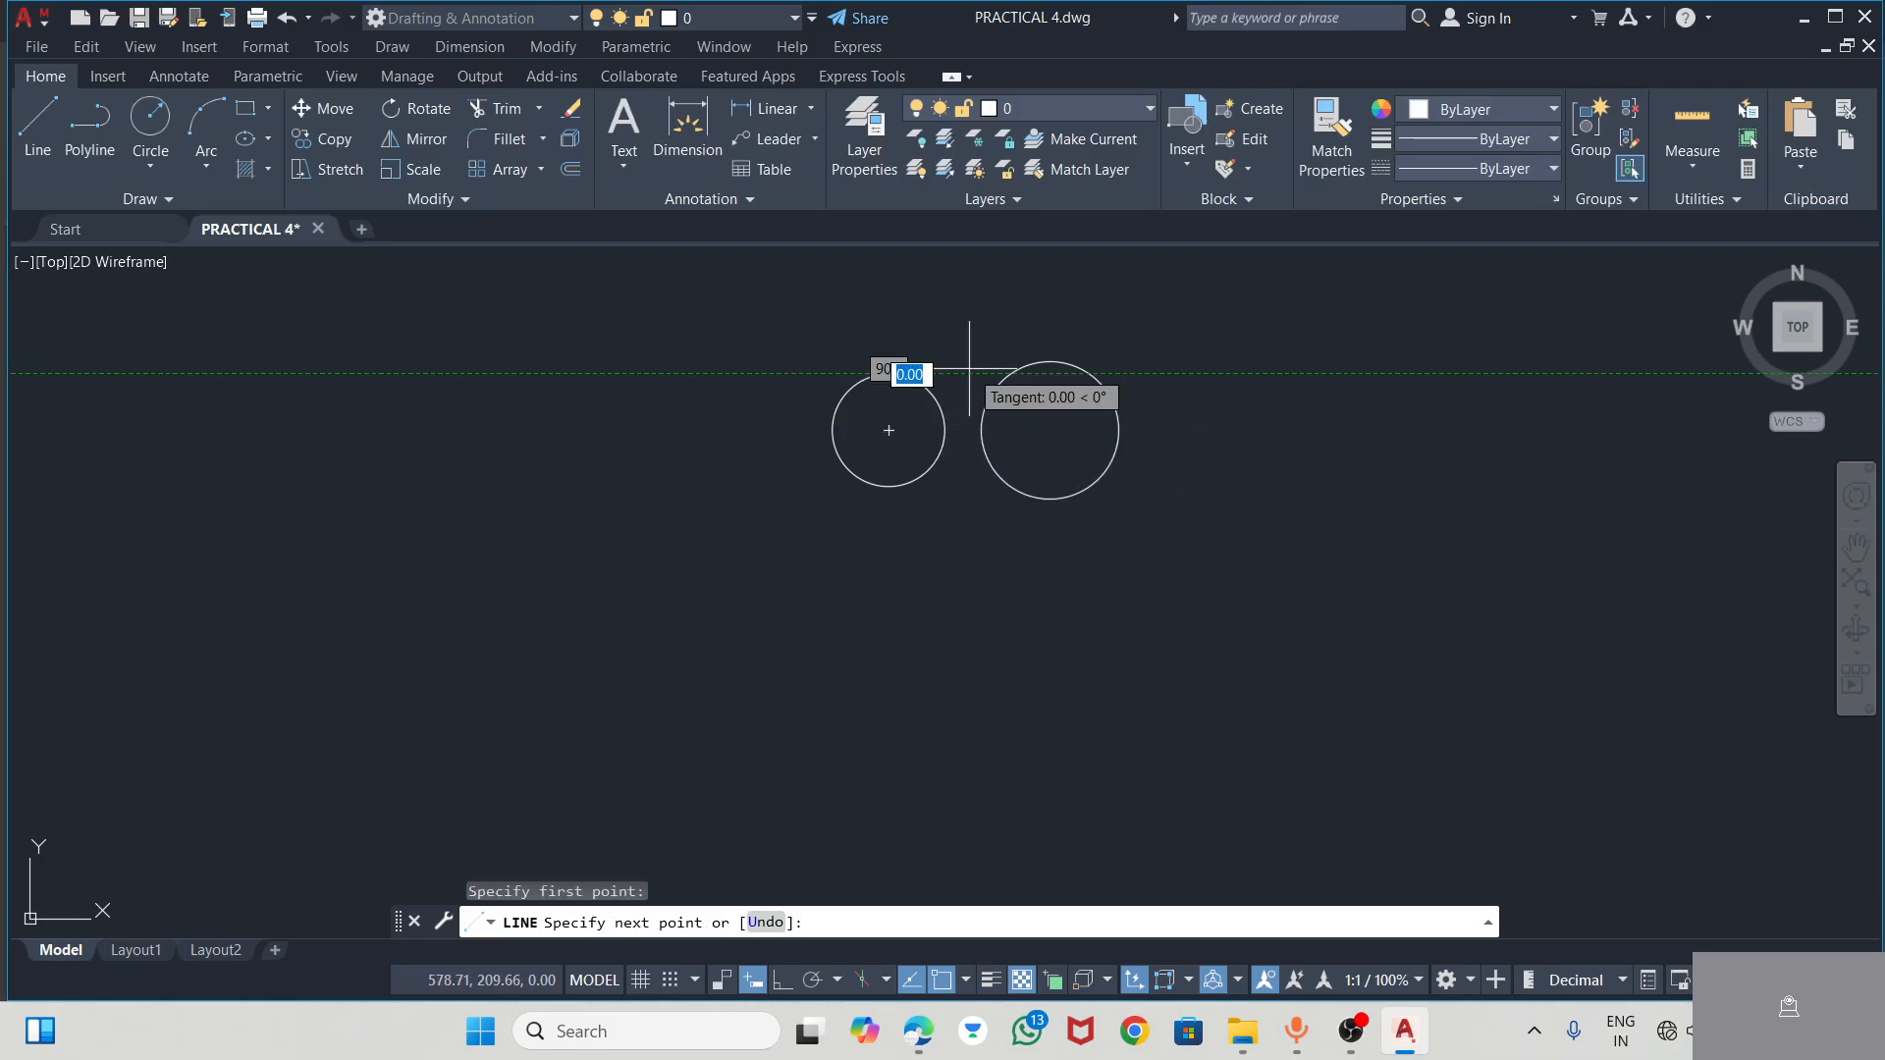
type("14")
key("Return")
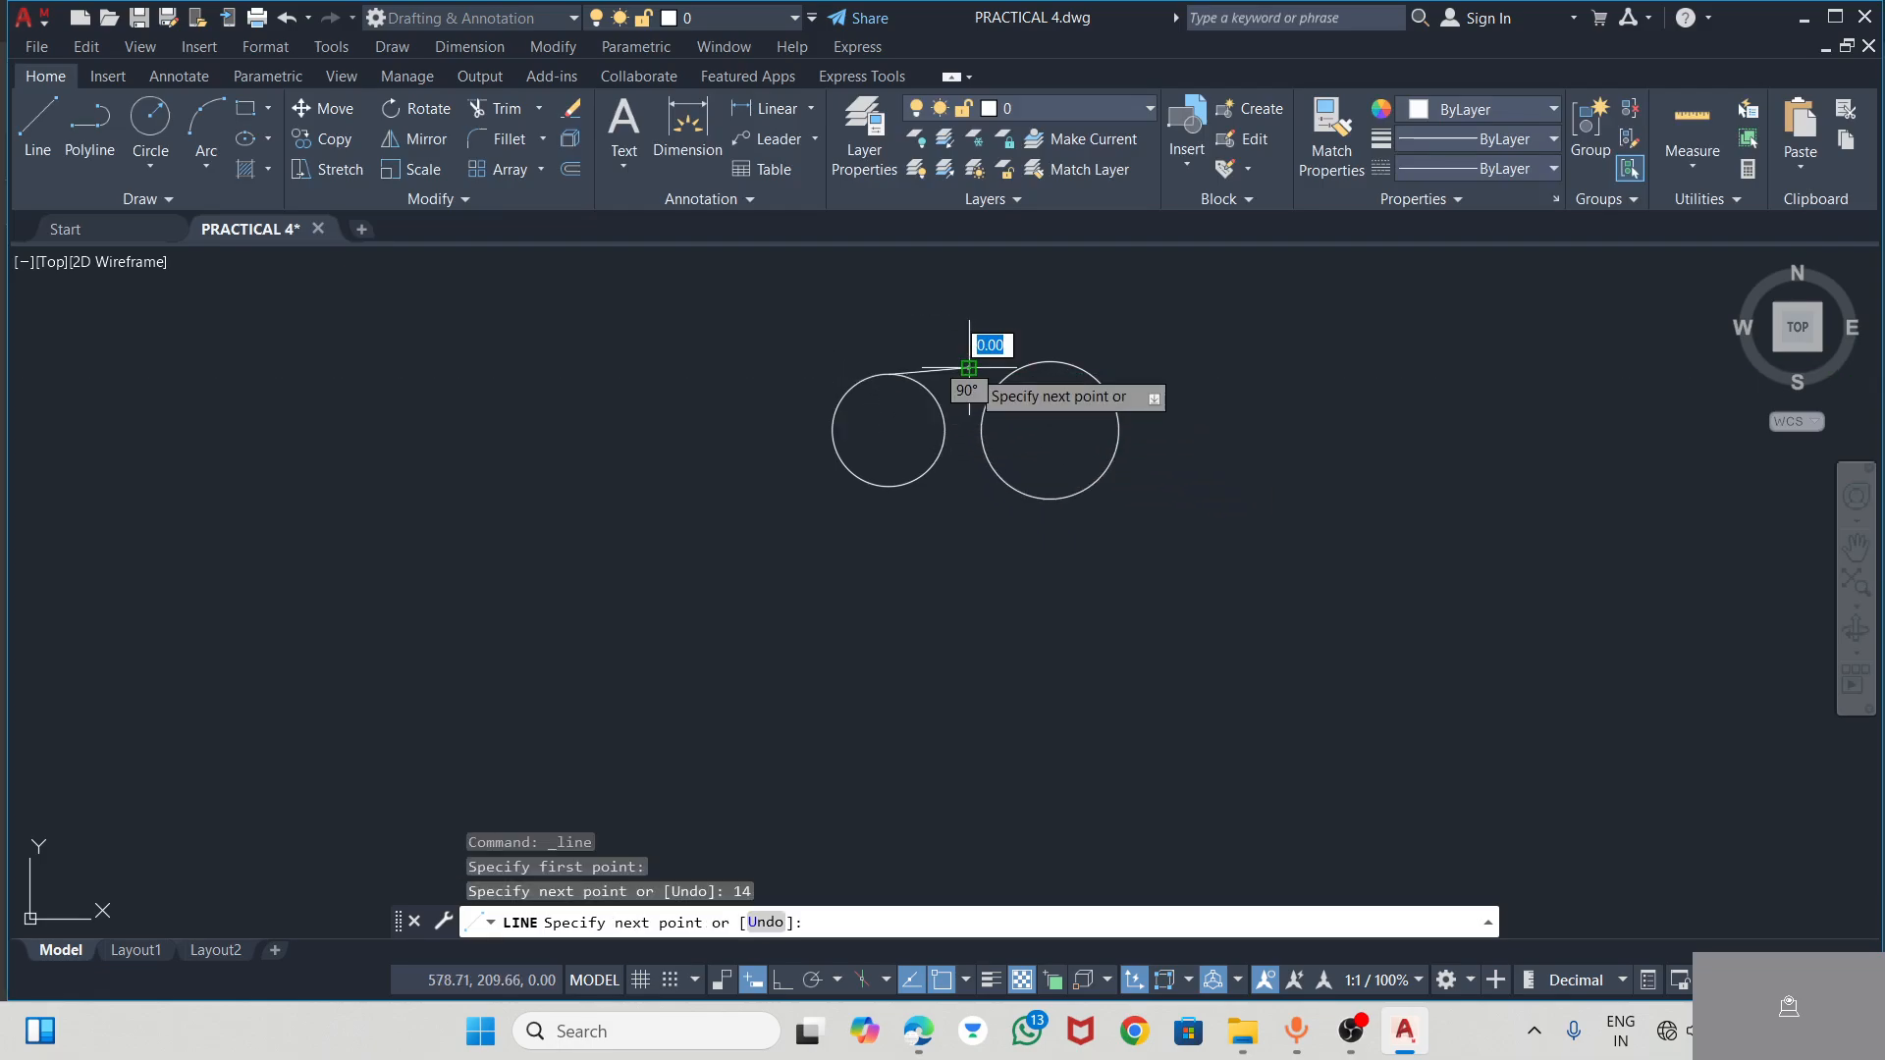
key("Escape")
left_click(958, 371)
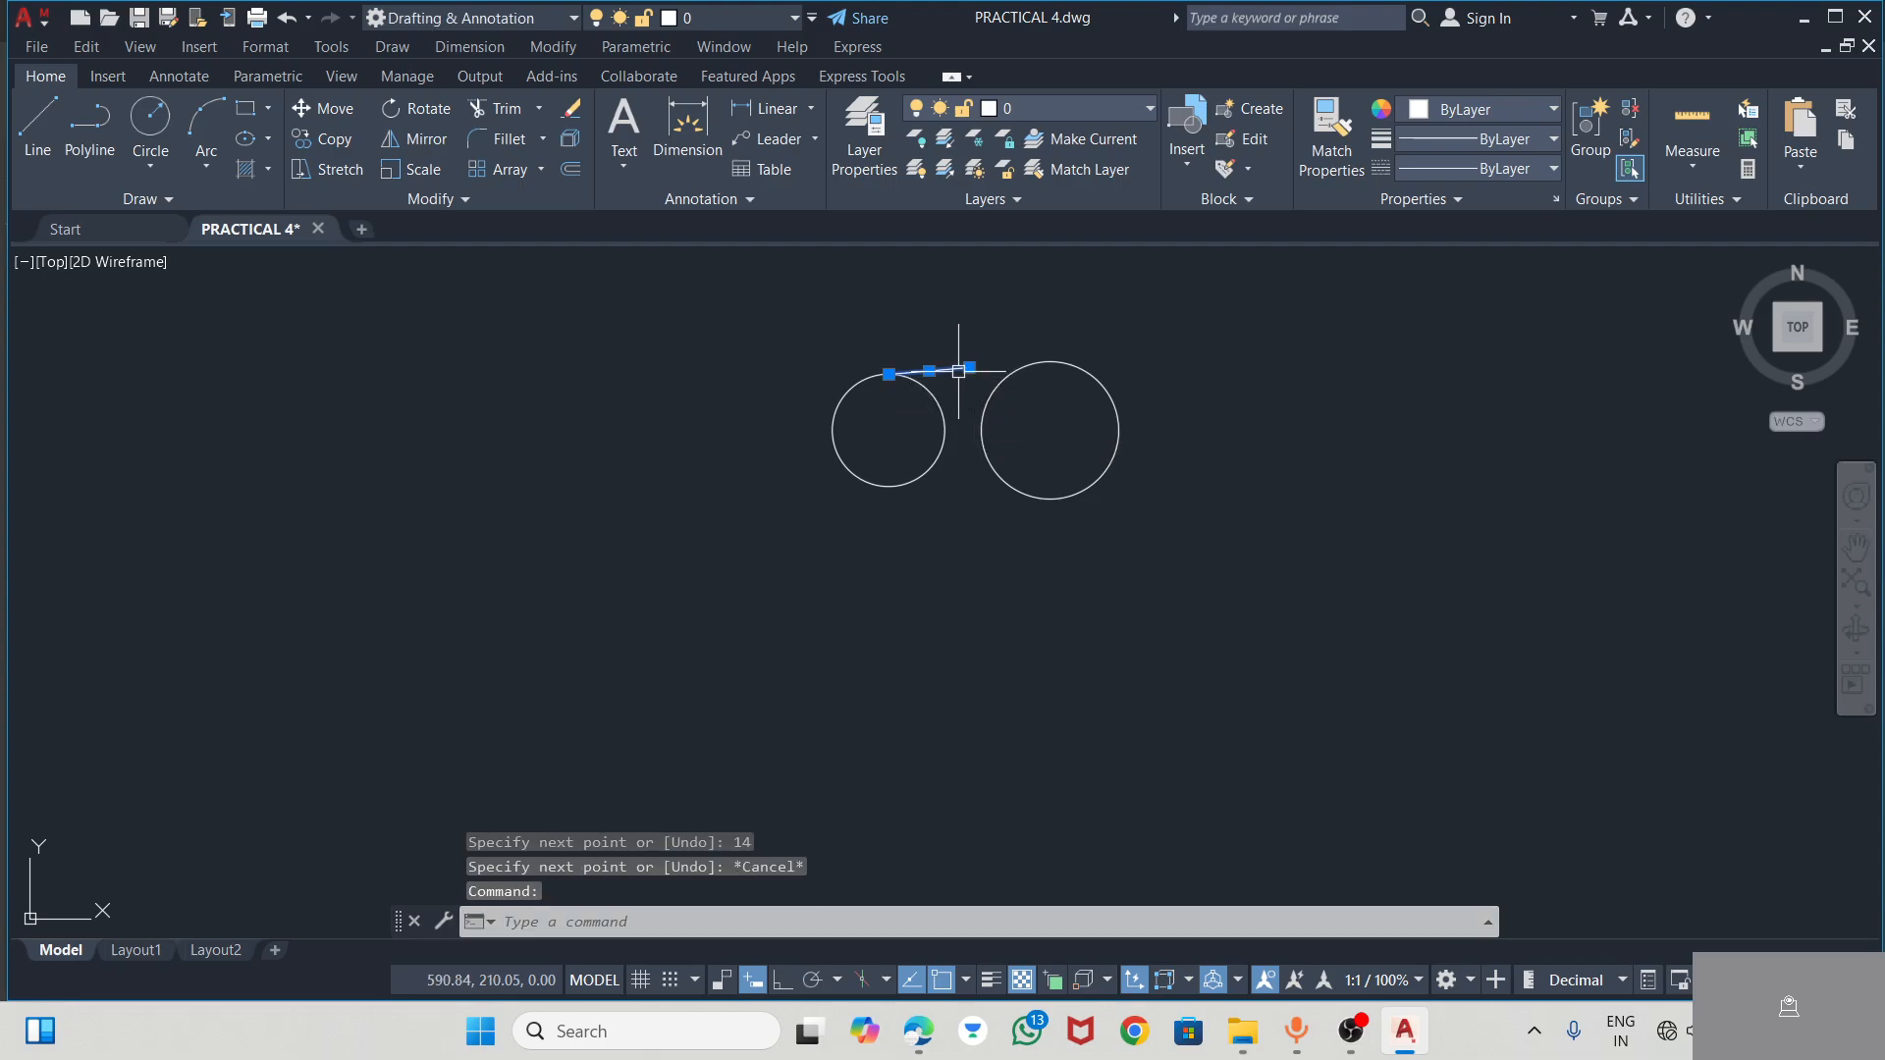
key("Delete")
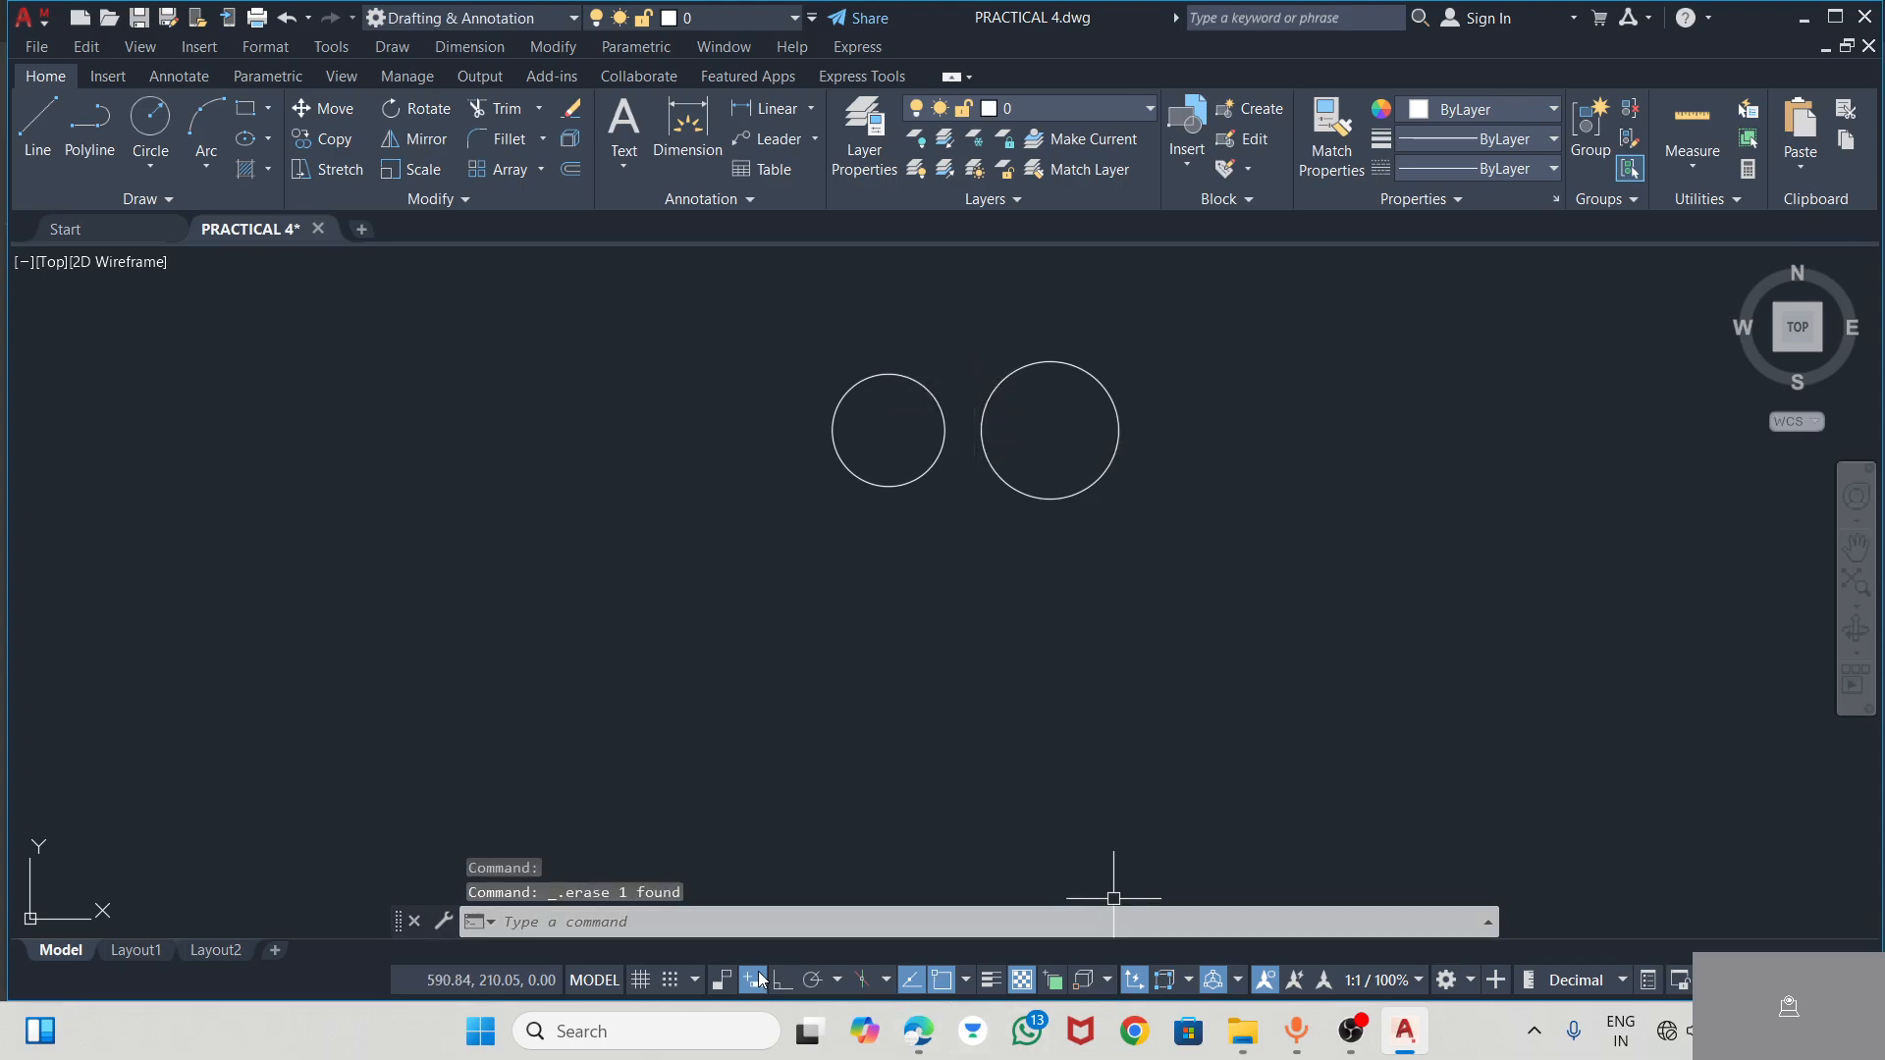
Turn on Ortho mode and draw a horizontal line 14 units long rightward from the smaller circle's top quadrant
left_click(783, 981)
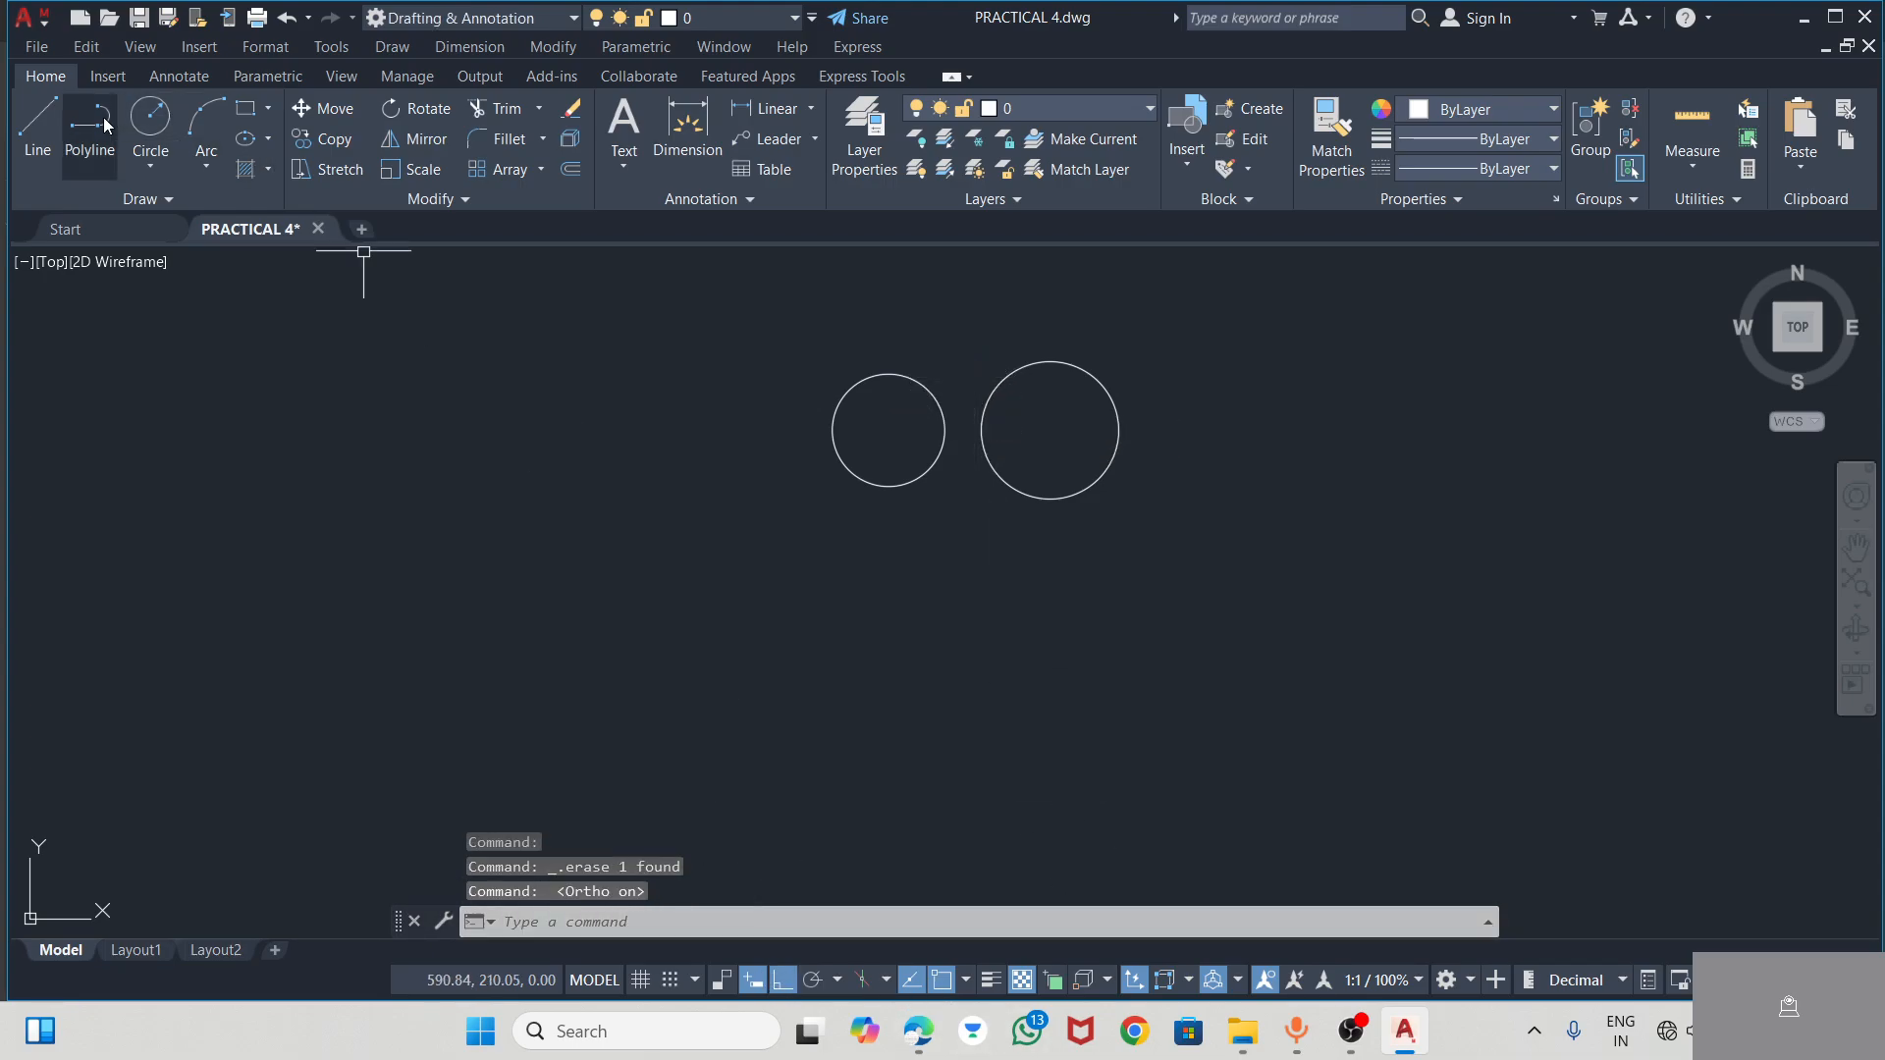
left_click(37, 122)
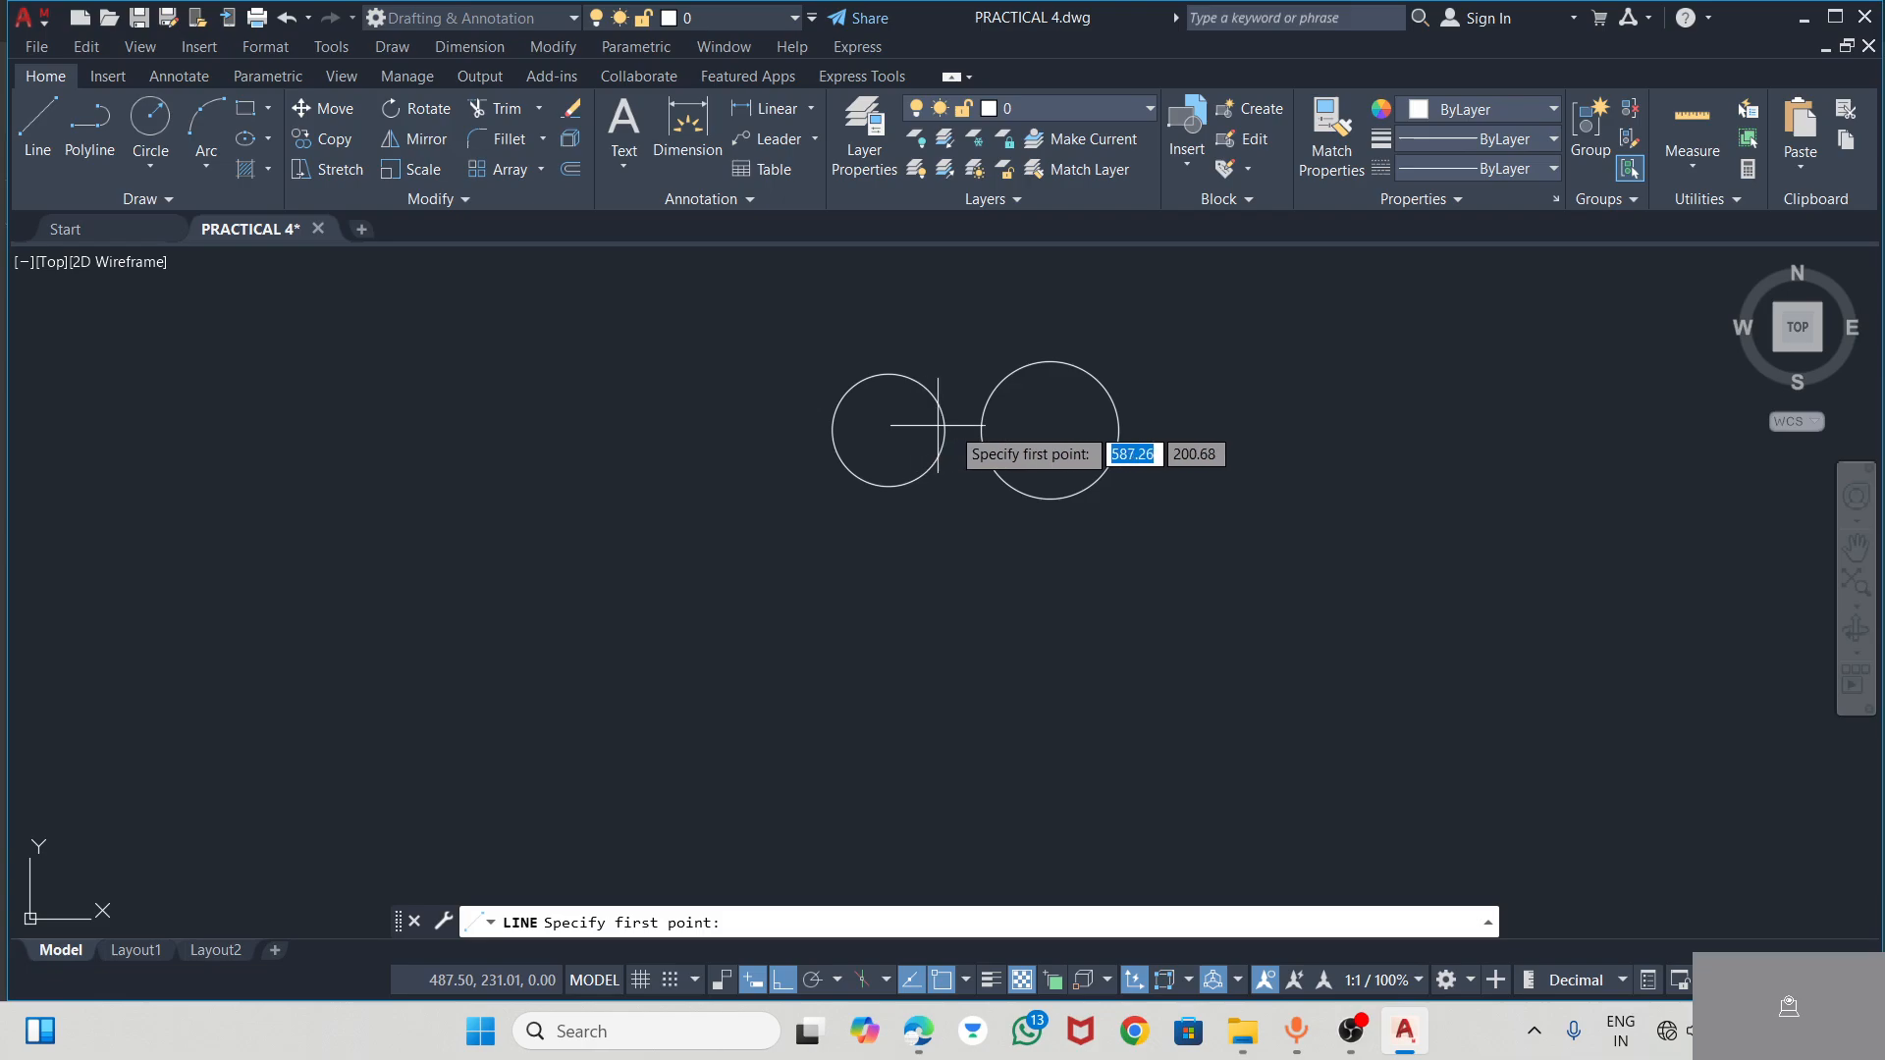
left_click(889, 376)
type("14")
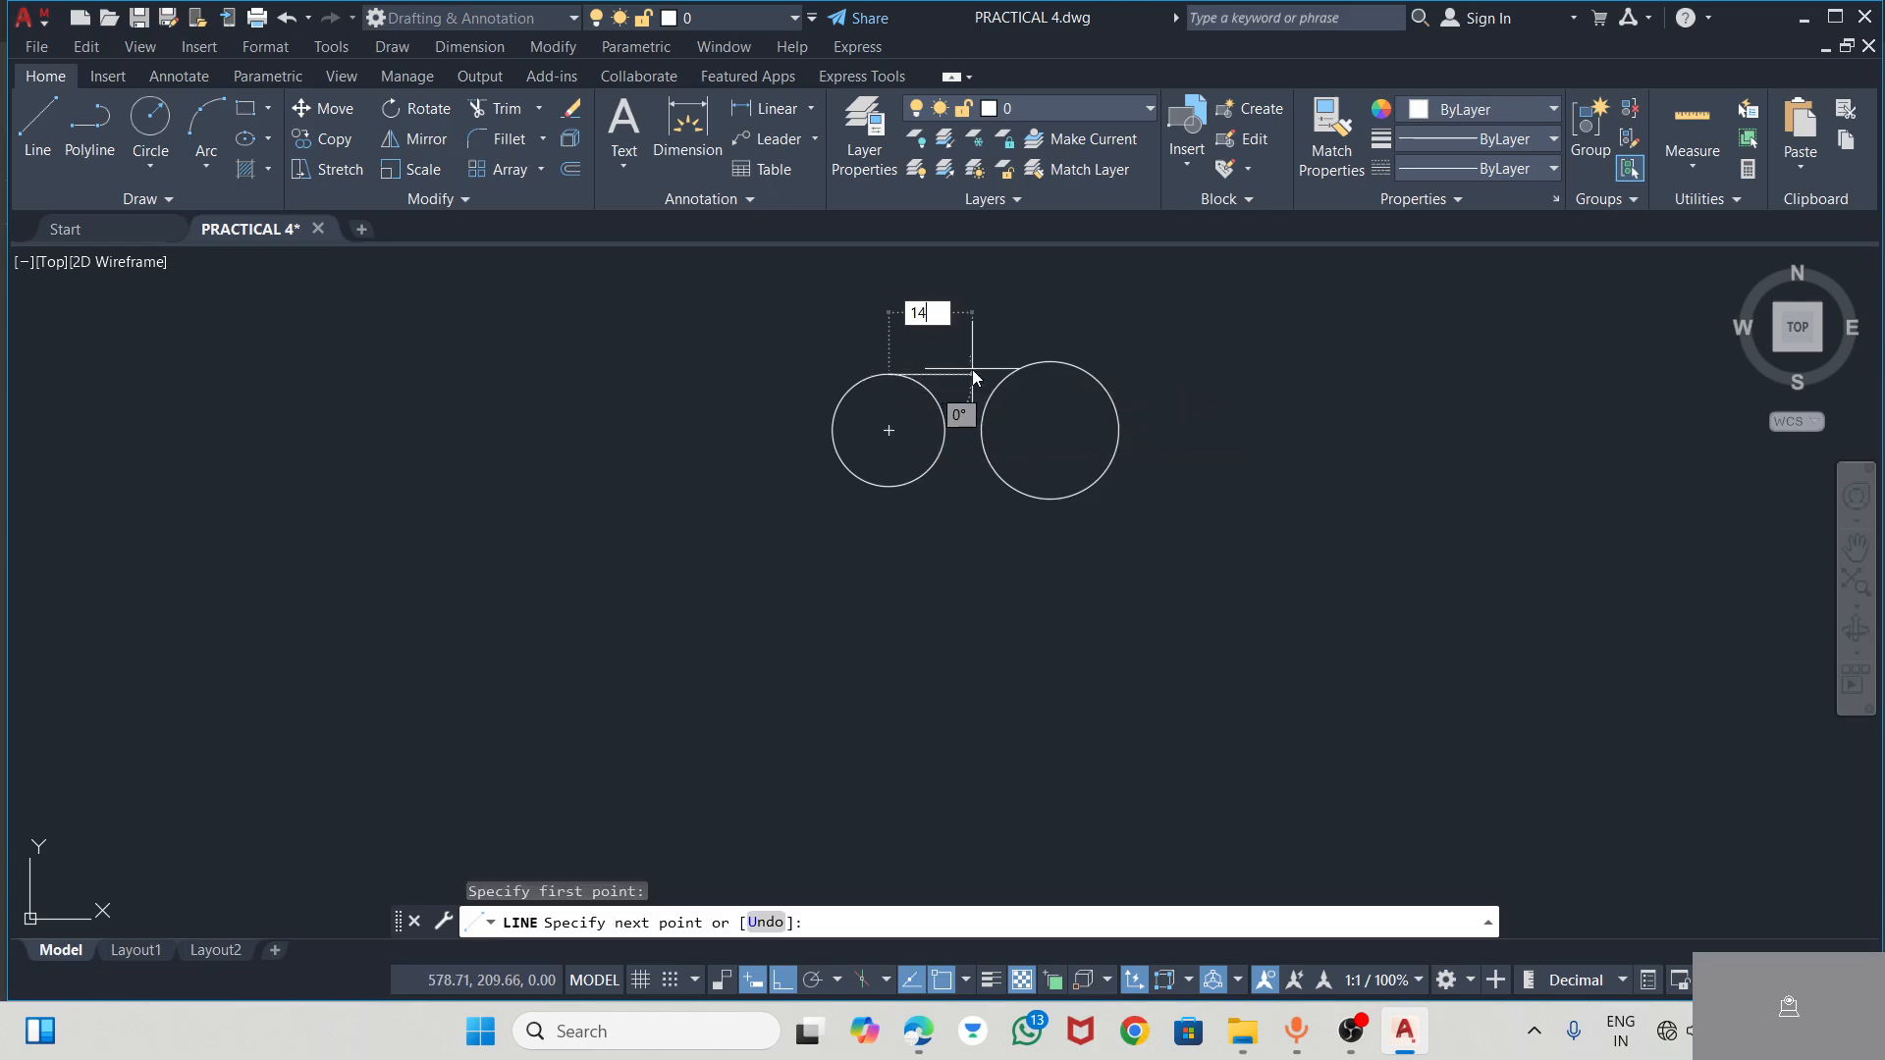
key("Return")
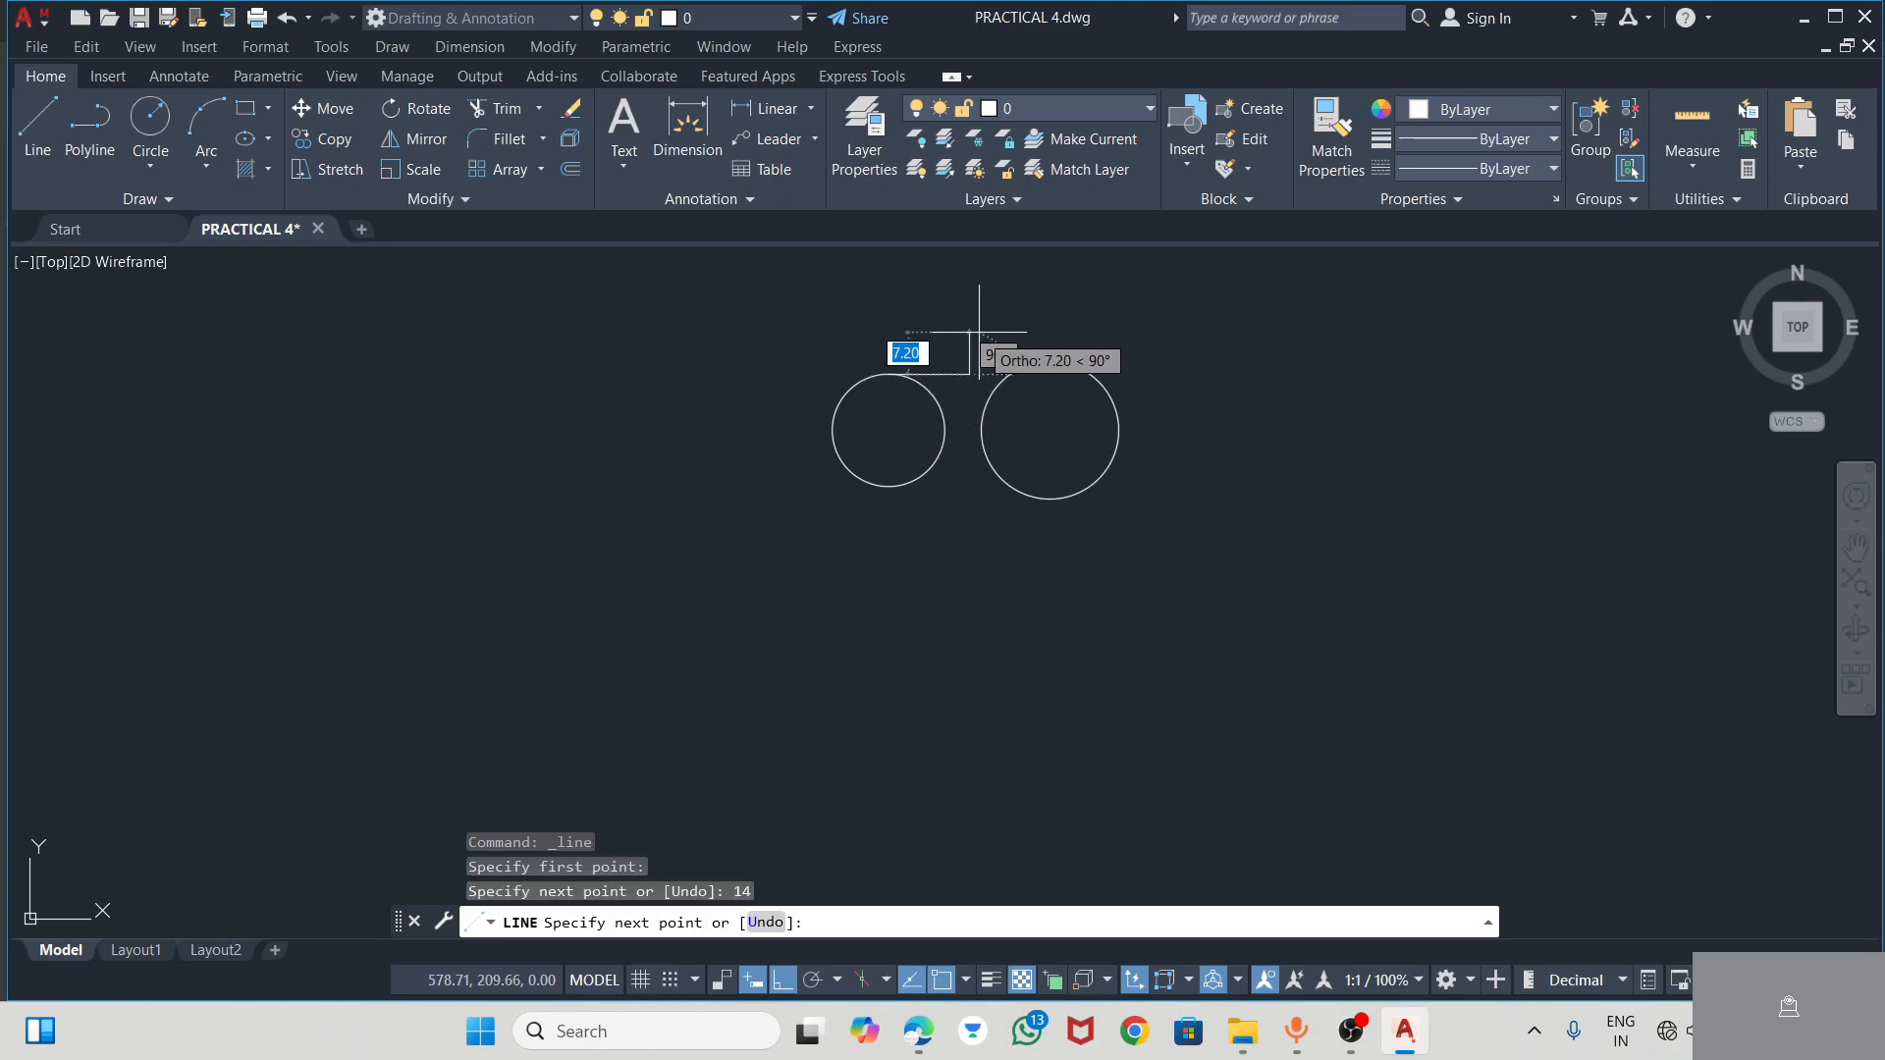
key("Escape")
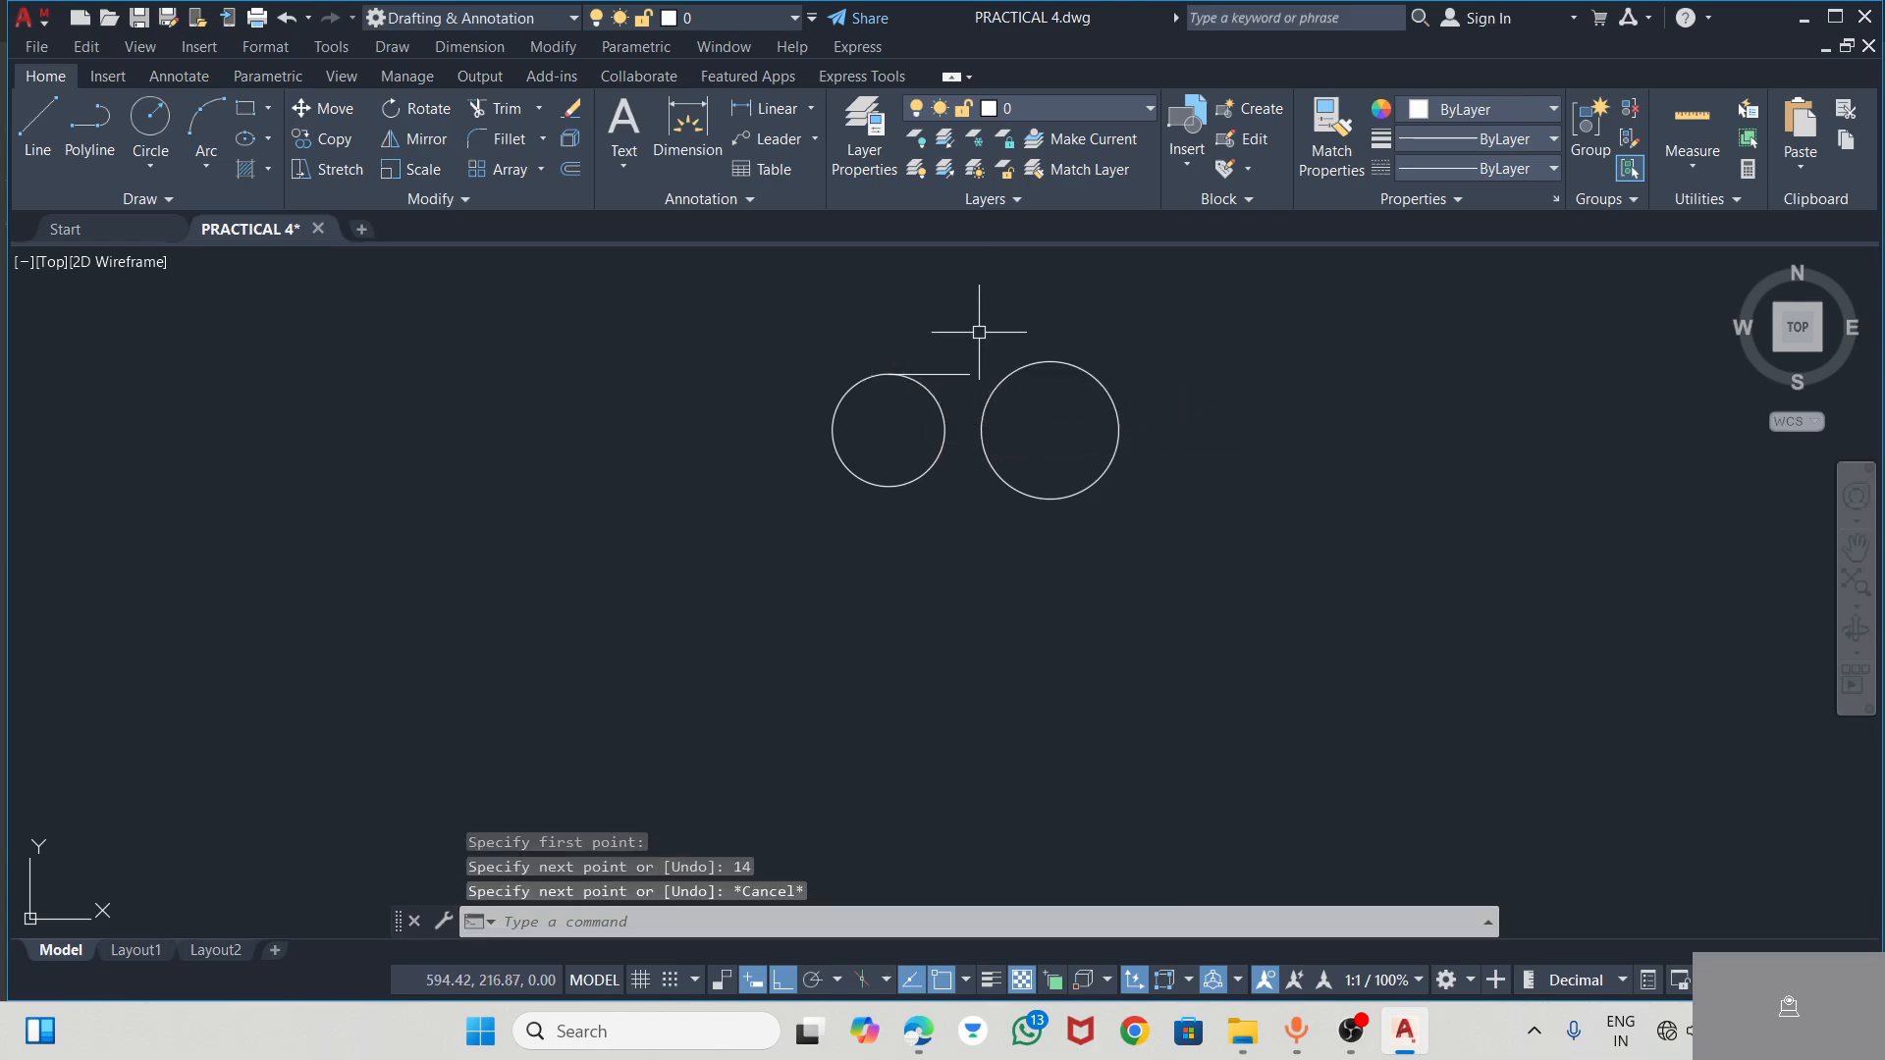
Draw a horizontal line 14 units long rightward from the smaller circle's bottom quadrant
left_click(37, 119)
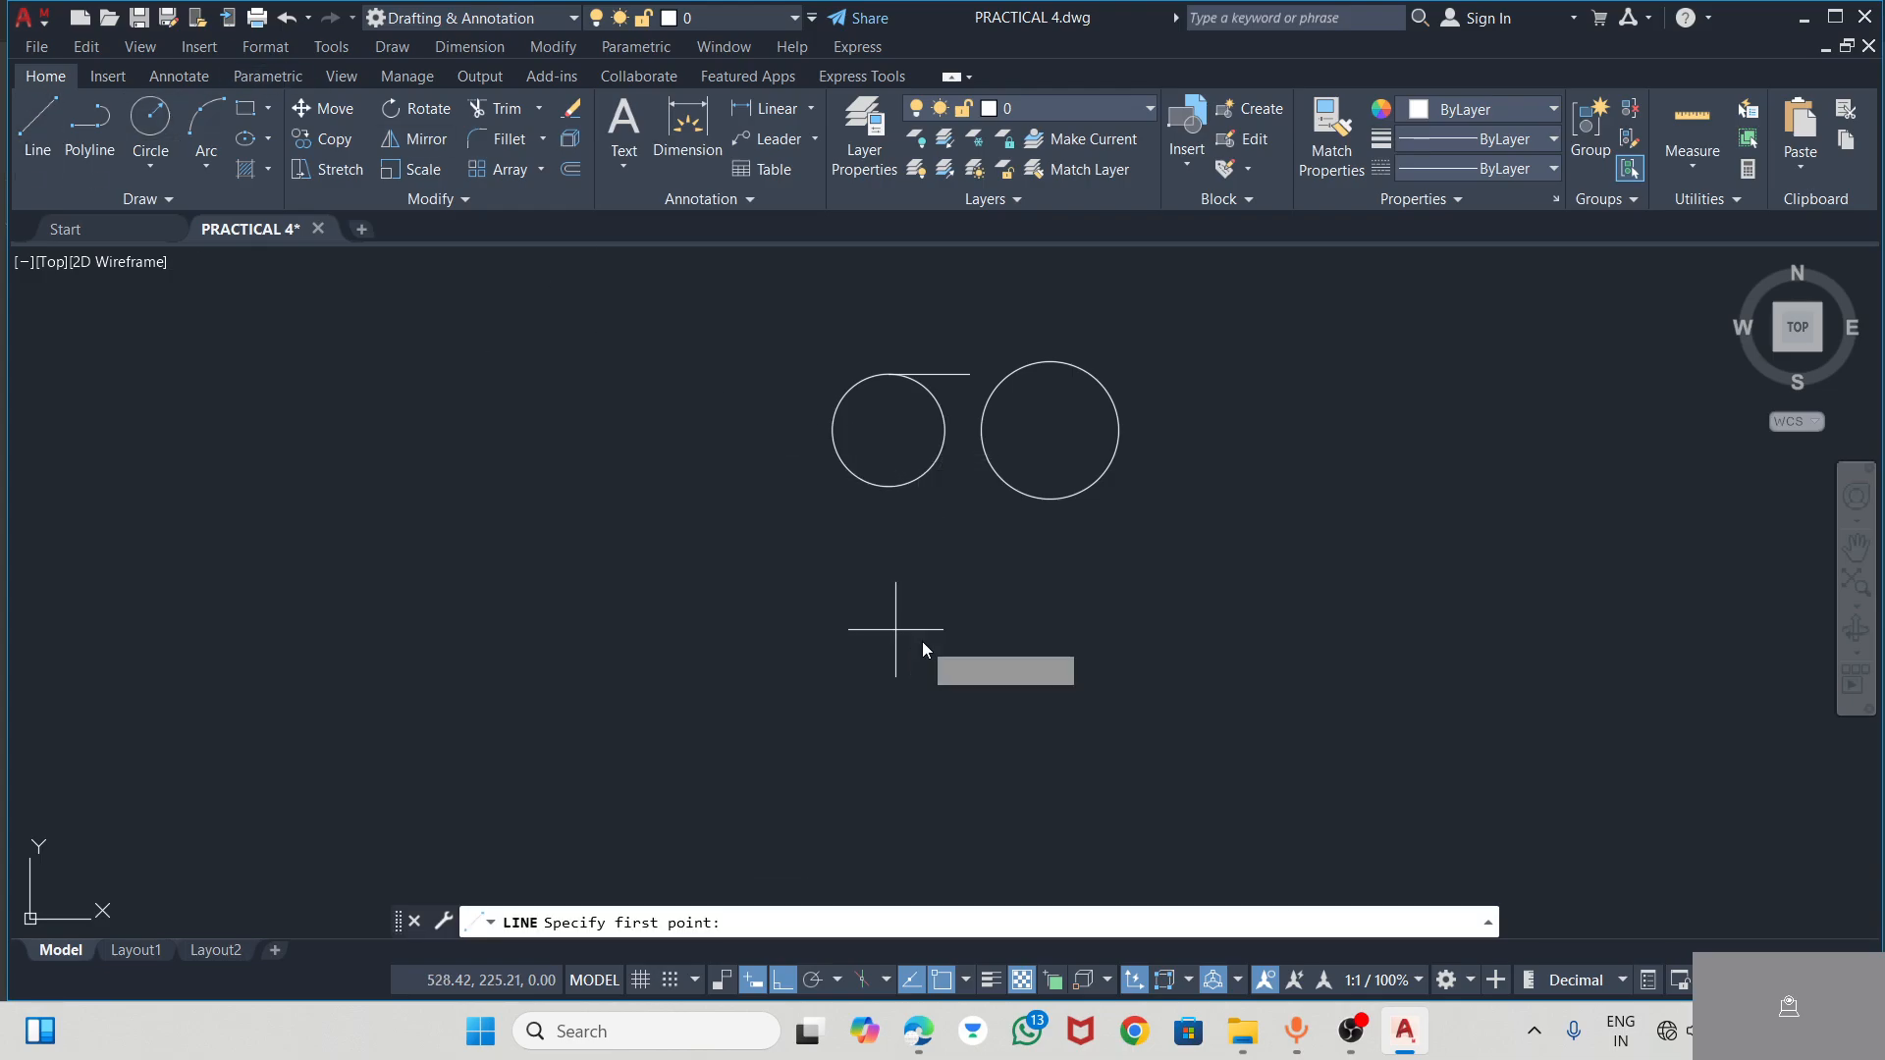
left_click(889, 486)
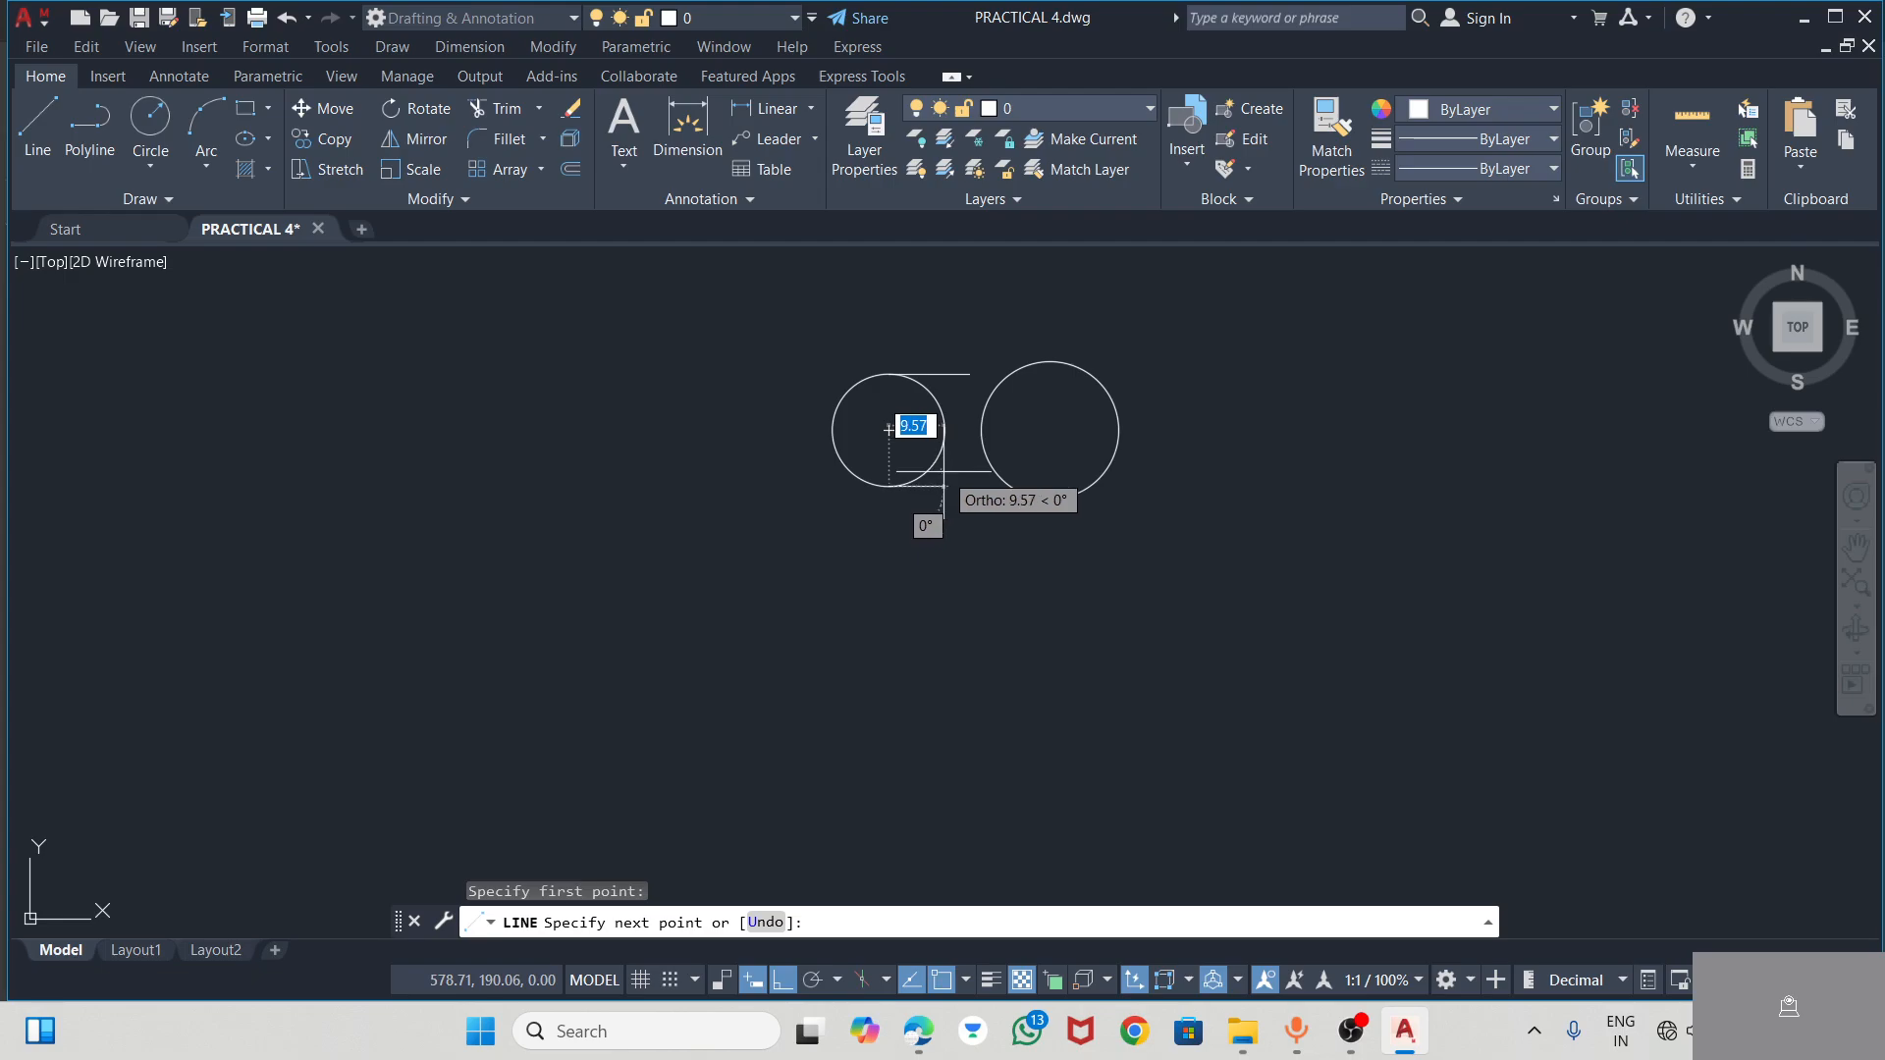
key("Escape")
left_click(38, 120)
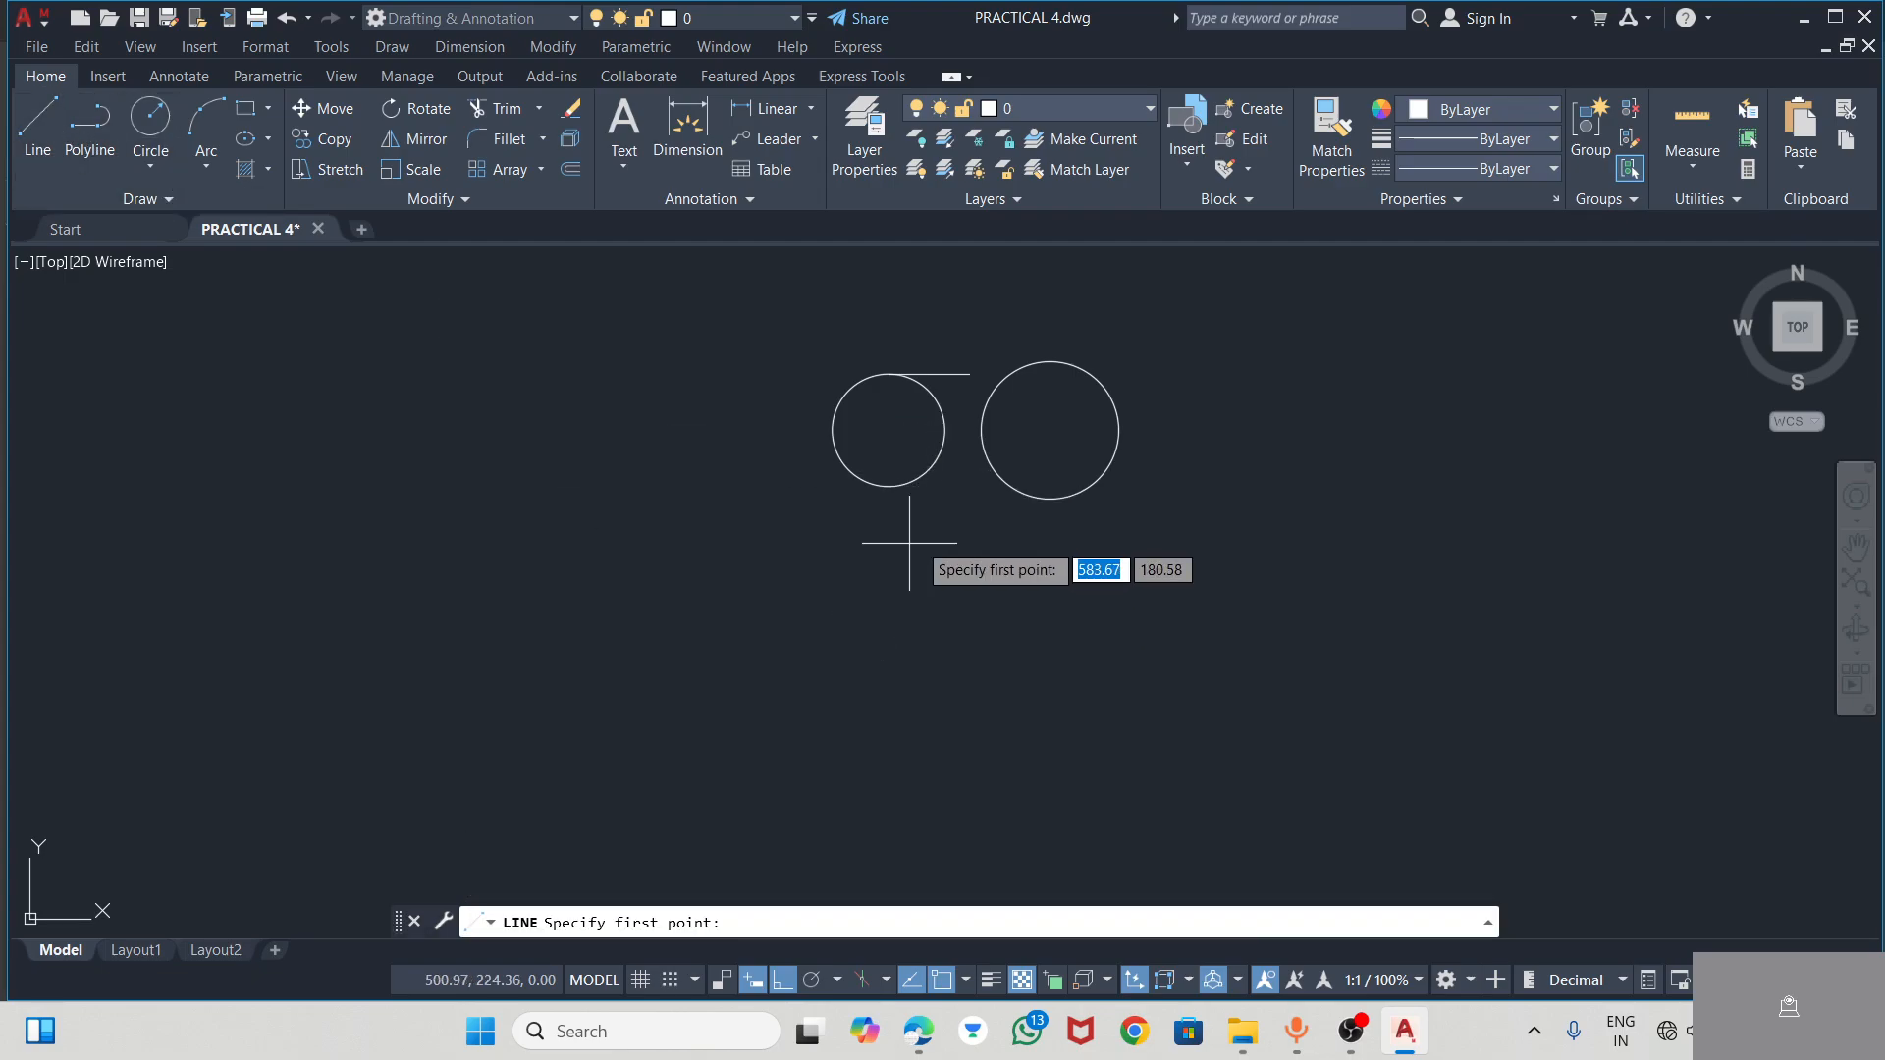
left_click(889, 486)
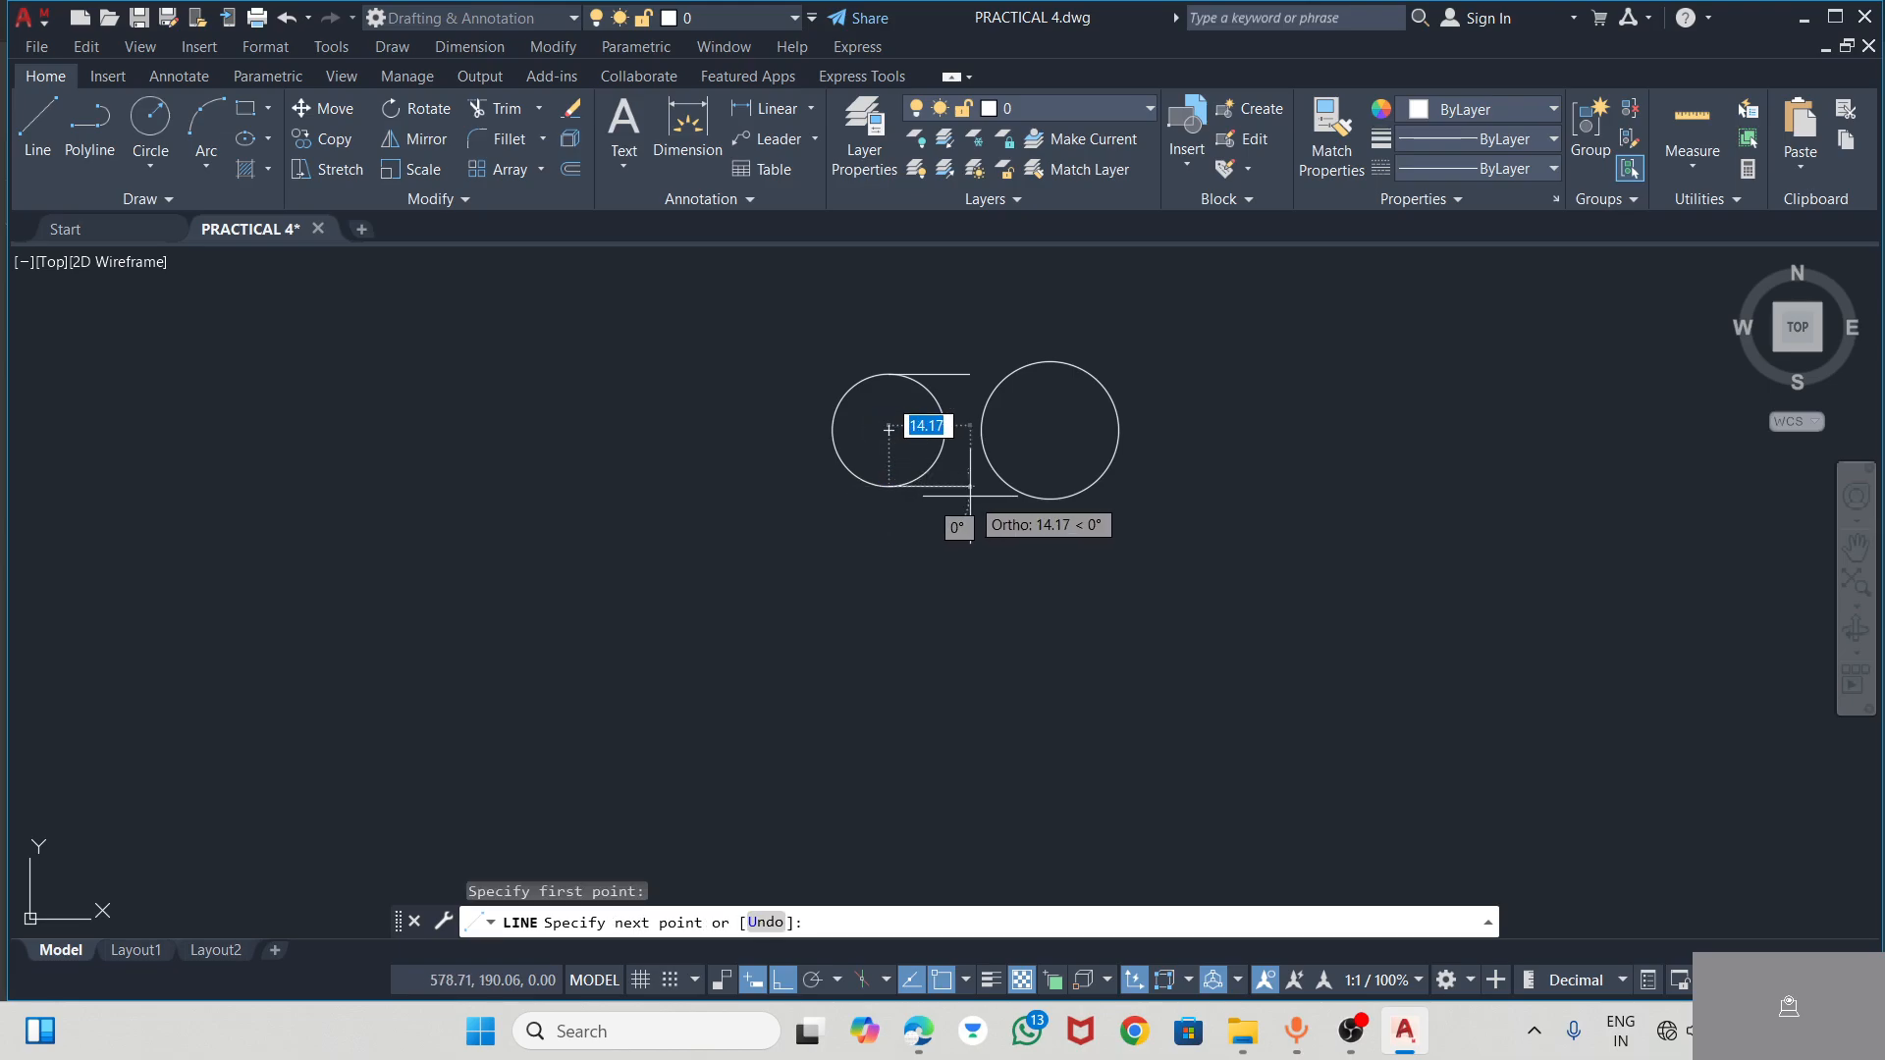
key("Return")
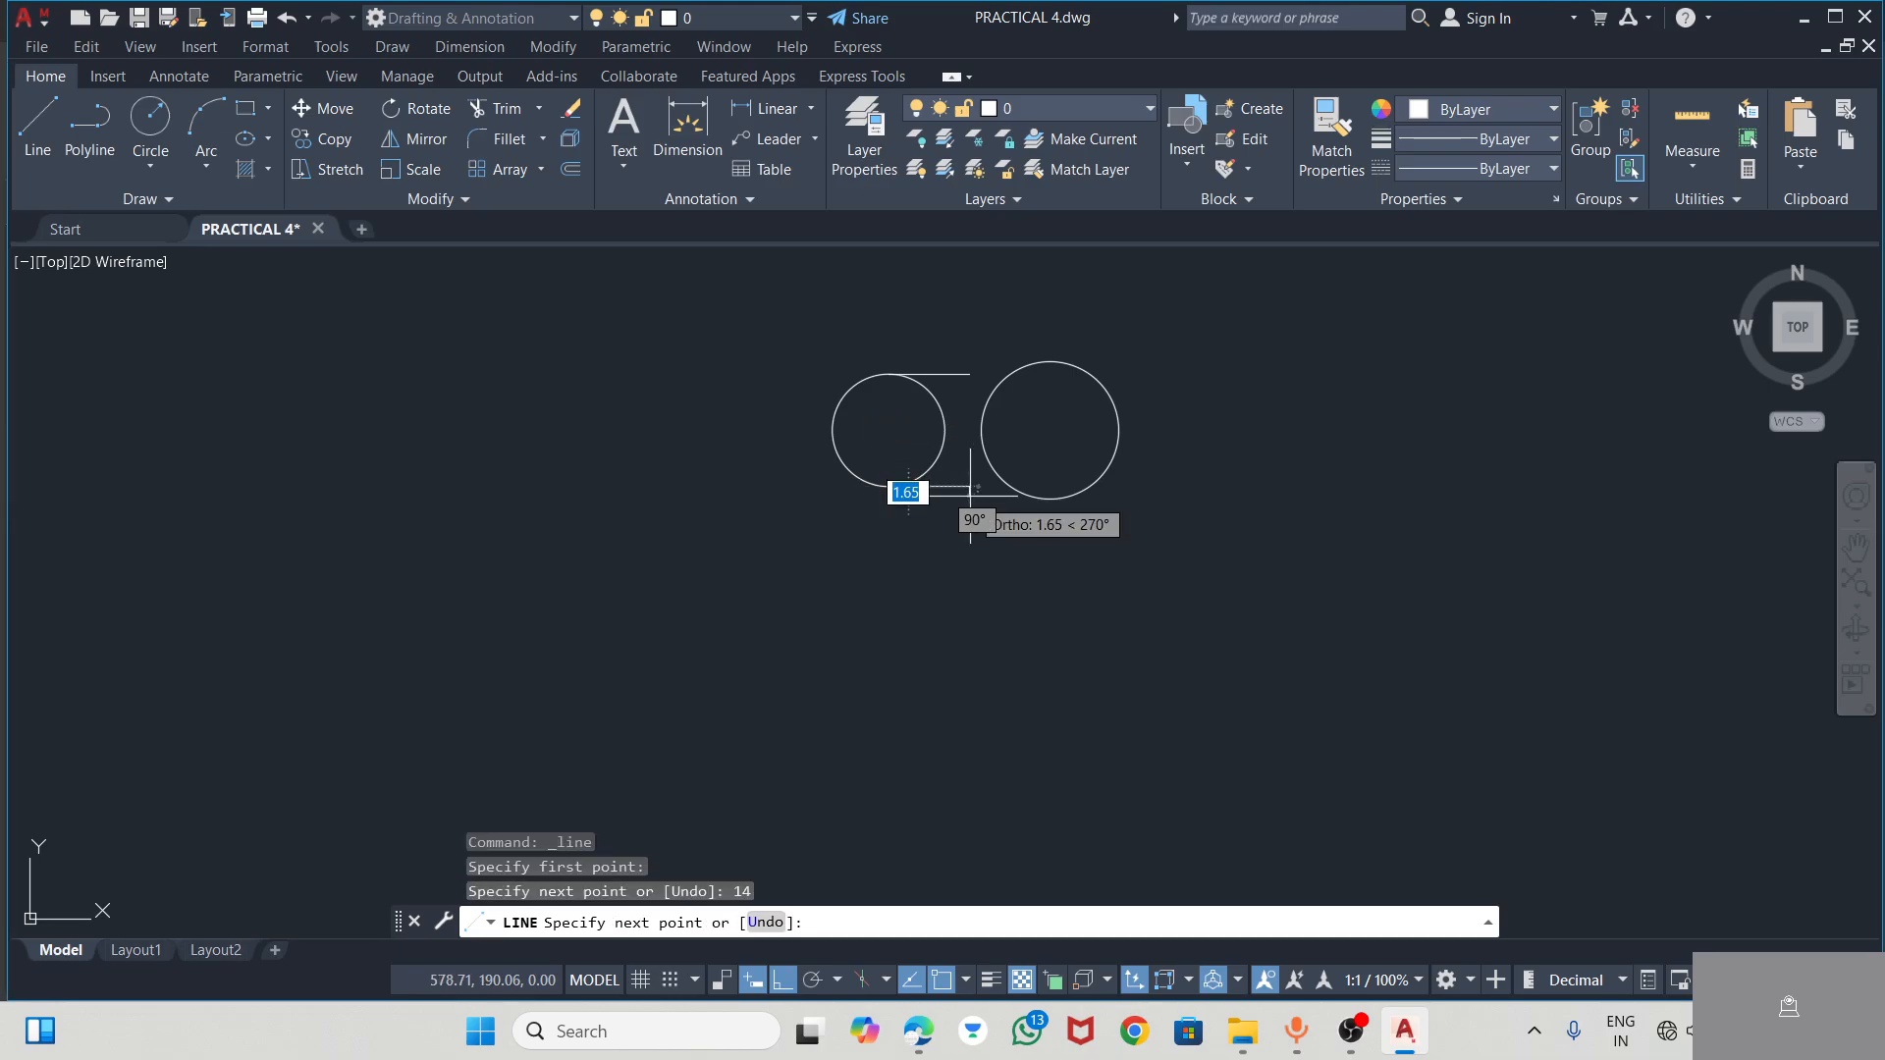
key("Escape")
Recheck the slot in the PDF, and in AutoCAD draw a horizontal line about 17 units long leftward from the larger circle's top quadrant
scroll(1006, 355, "up", 4)
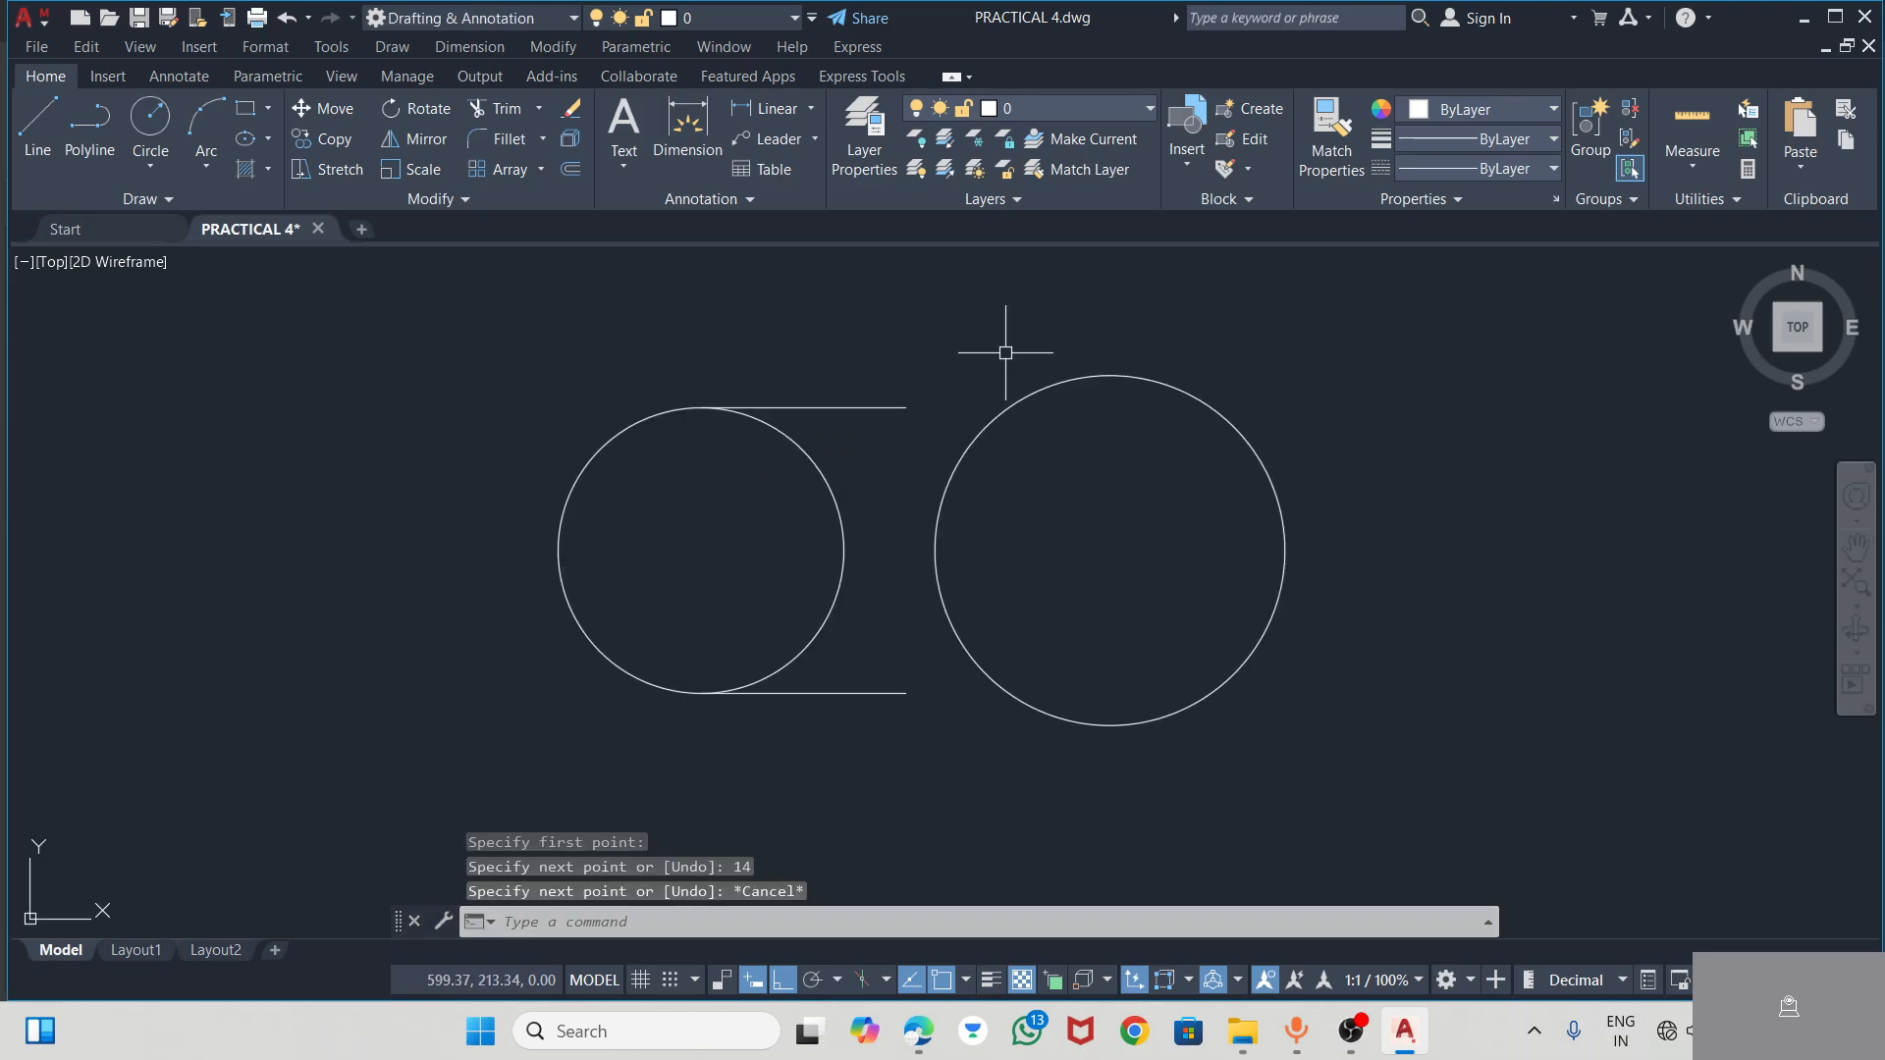
key("alt+Tab")
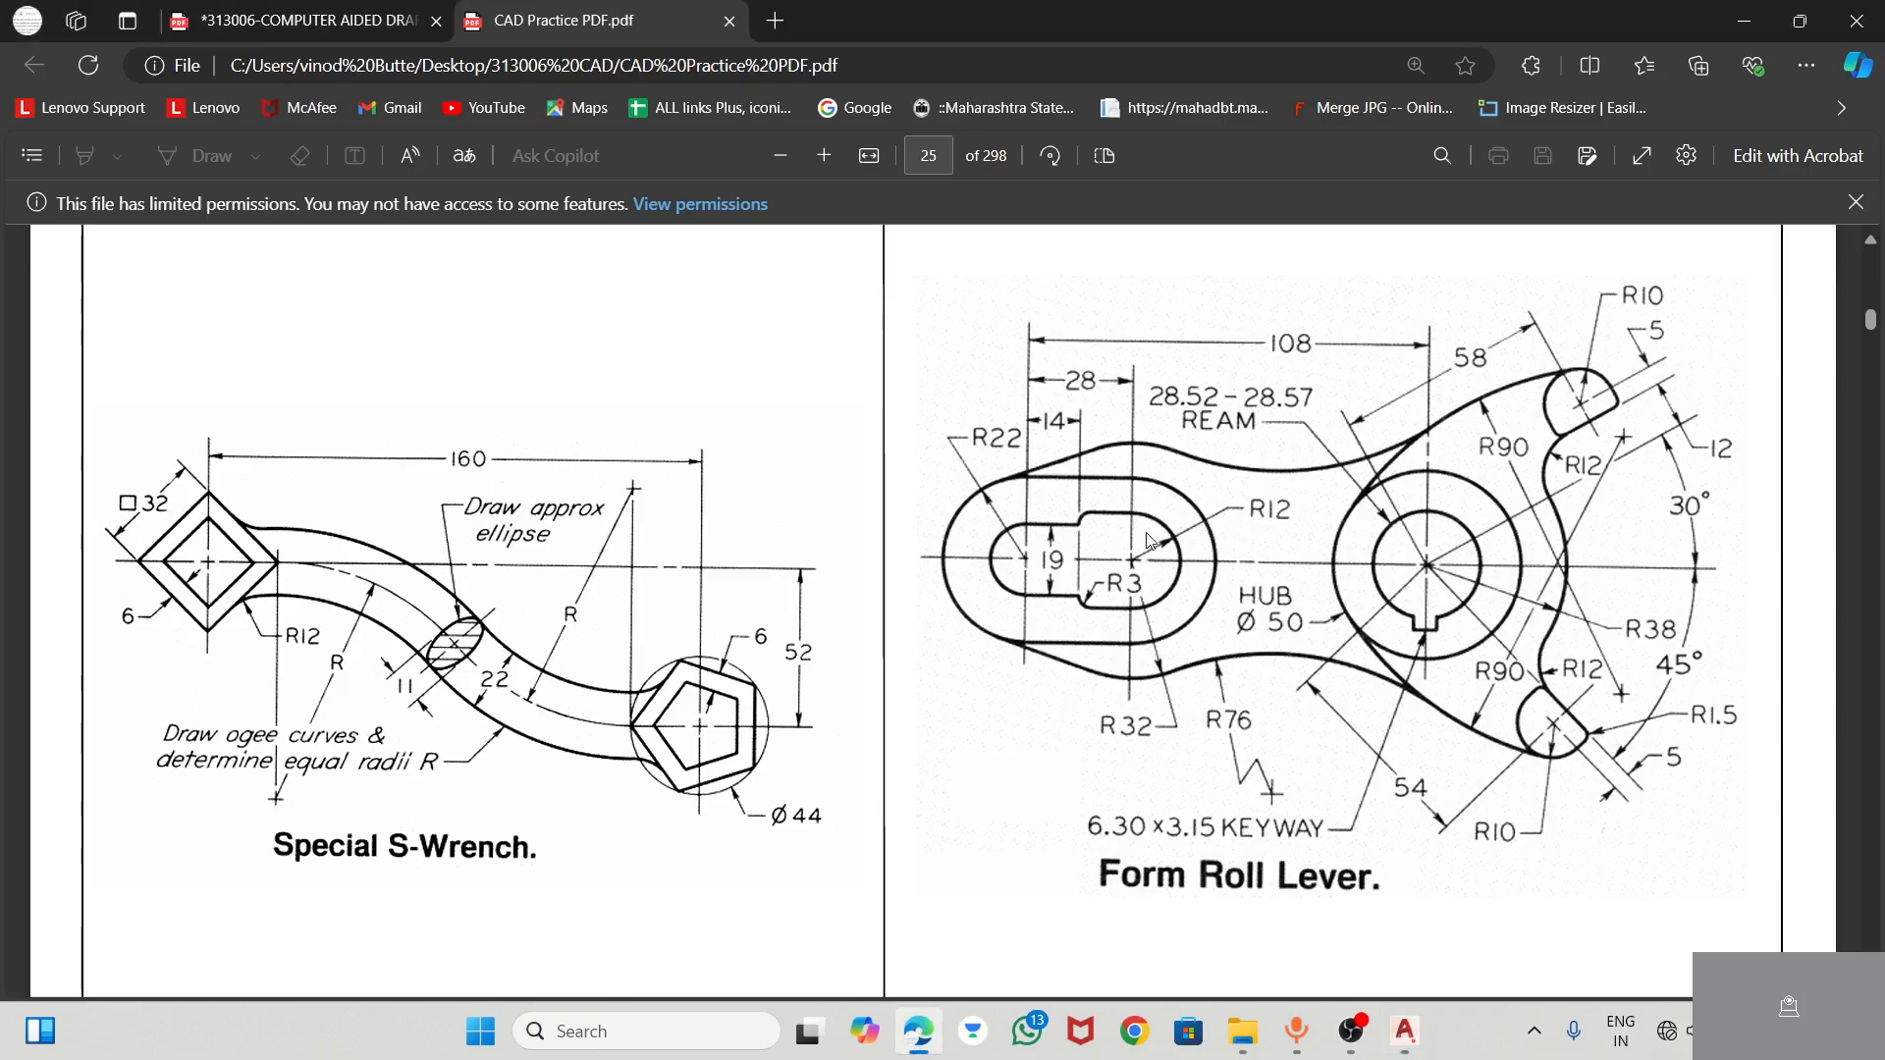
key("alt+Tab")
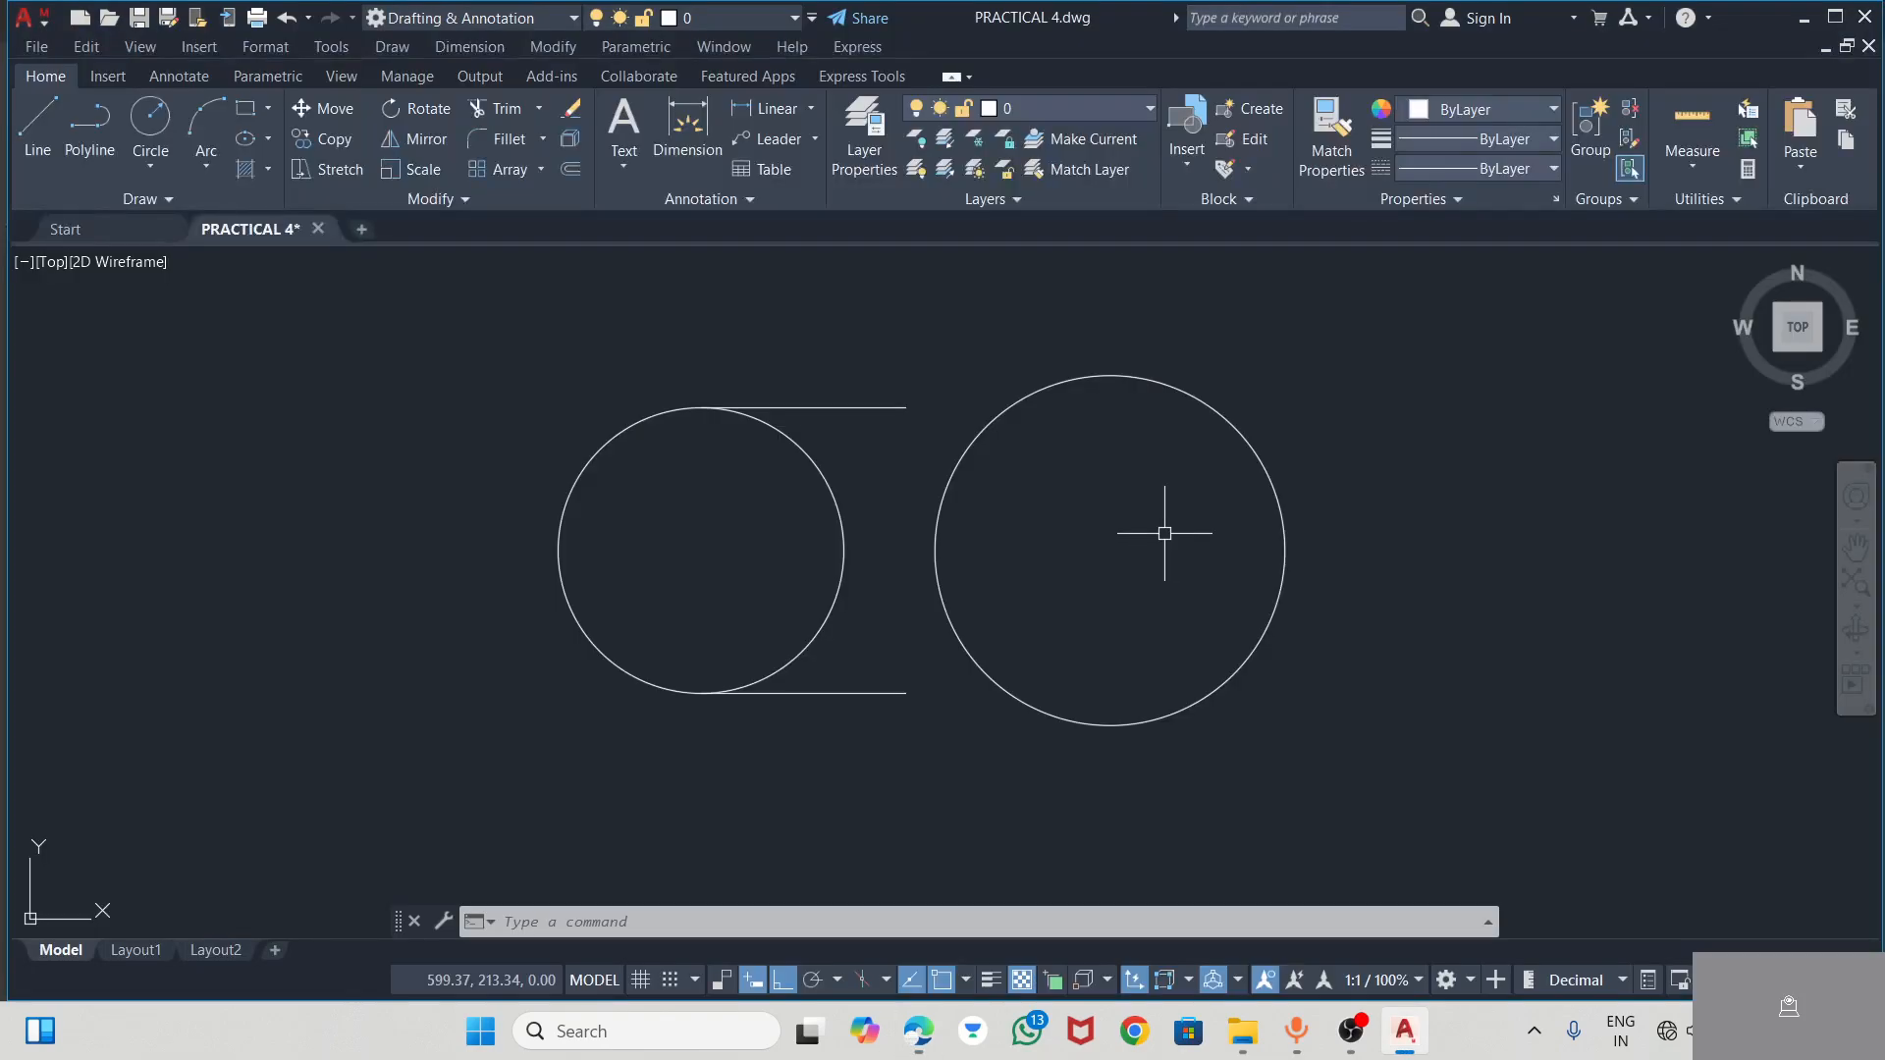
left_click(38, 122)
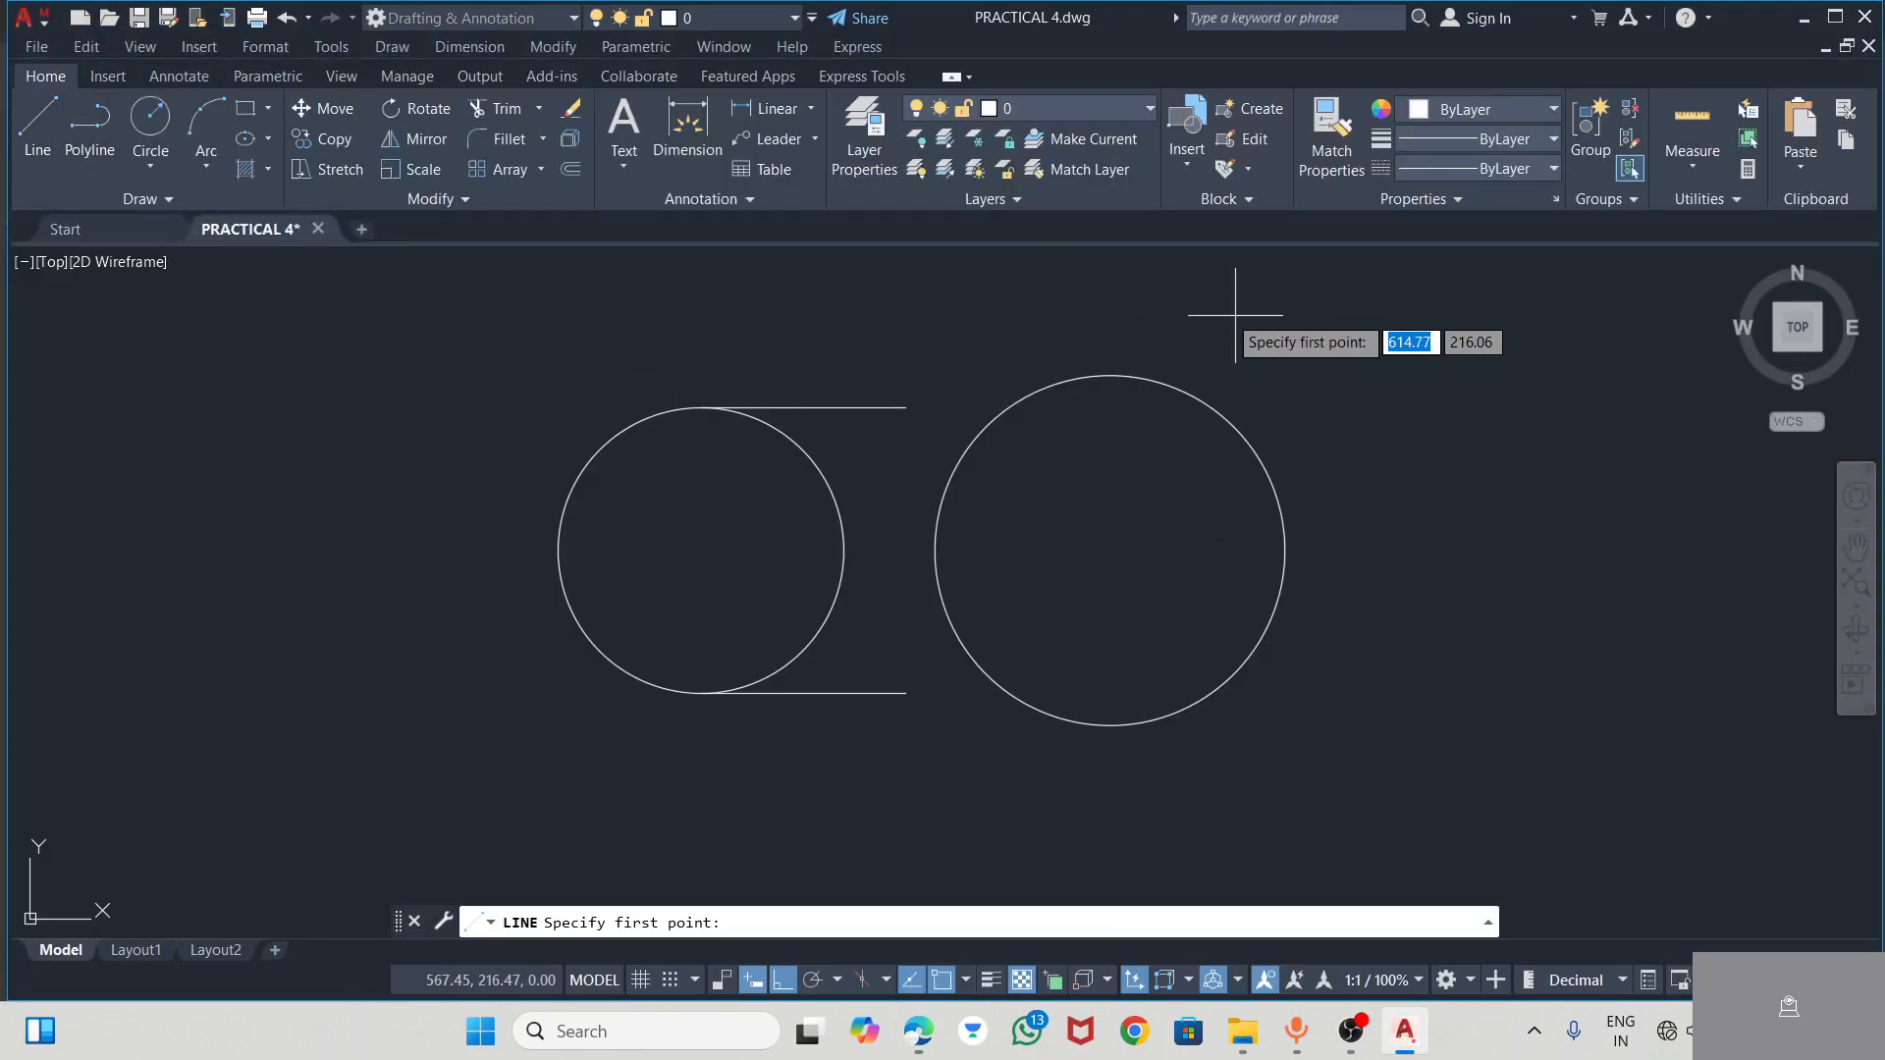
left_click(1110, 375)
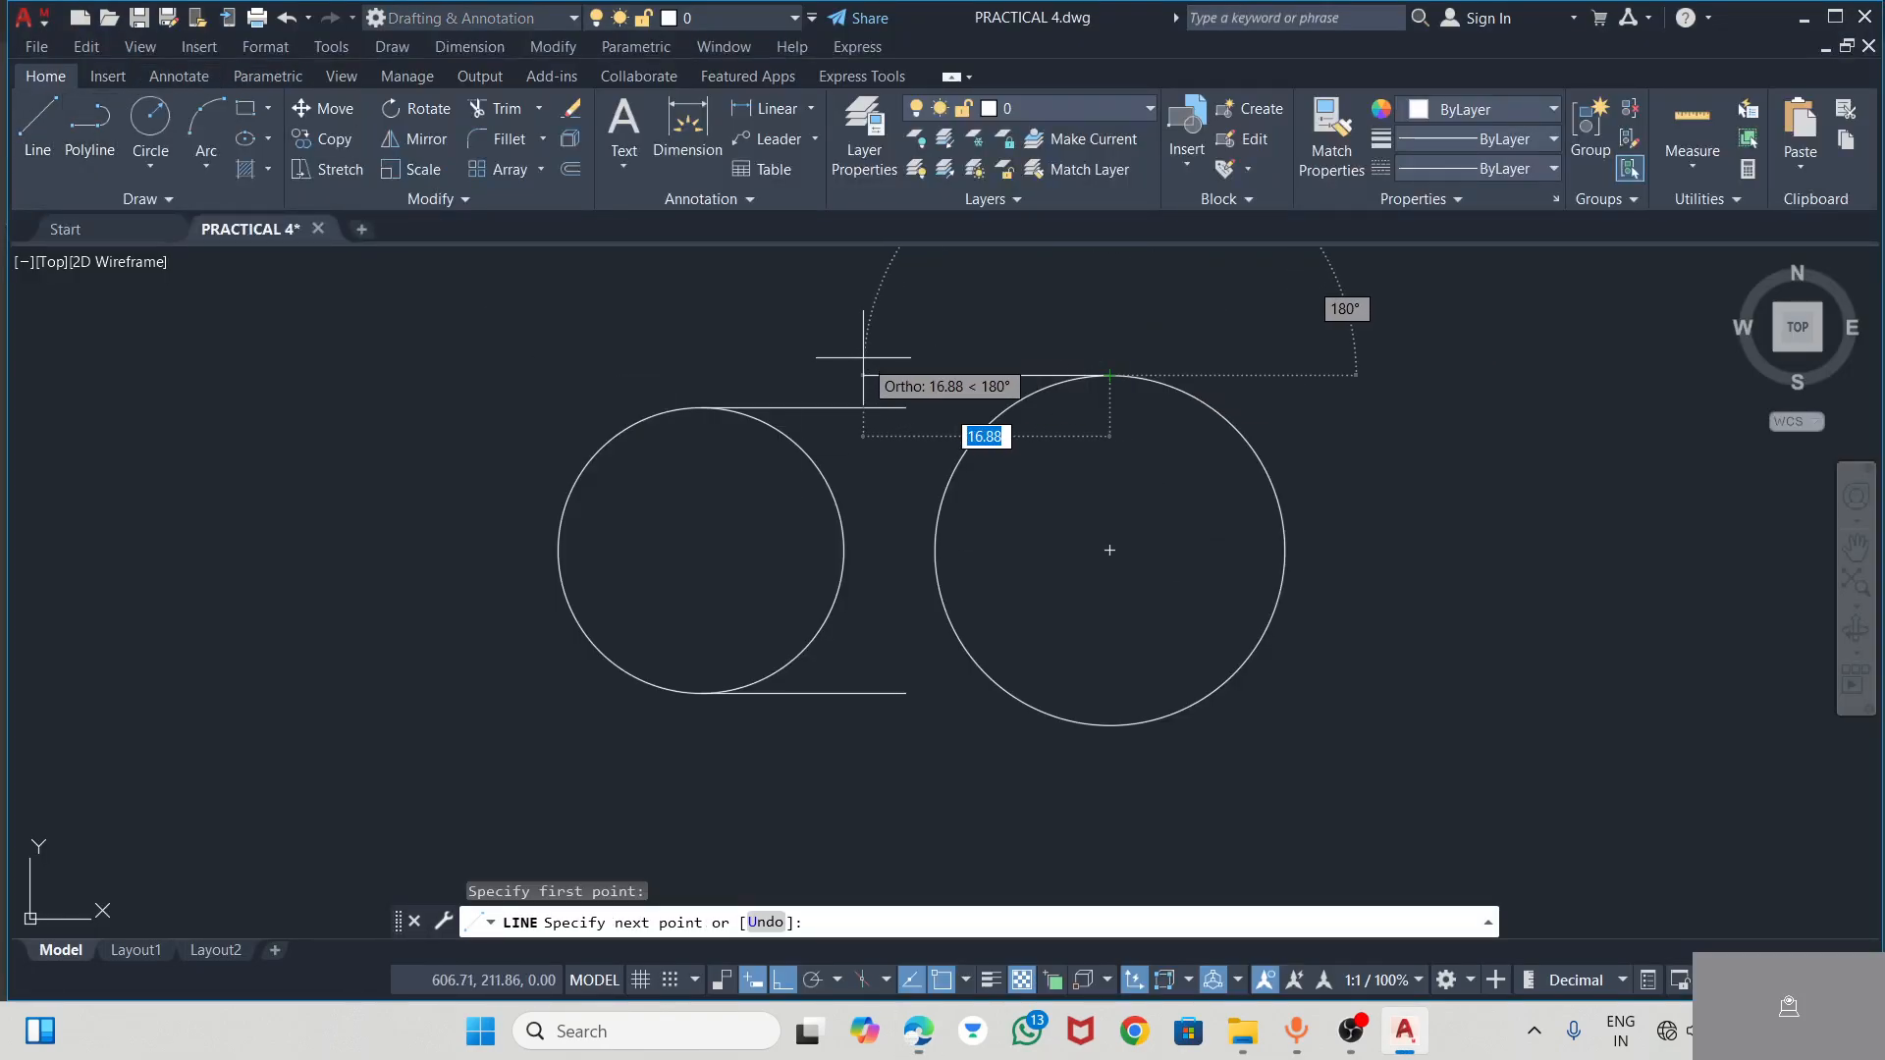
key("Escape")
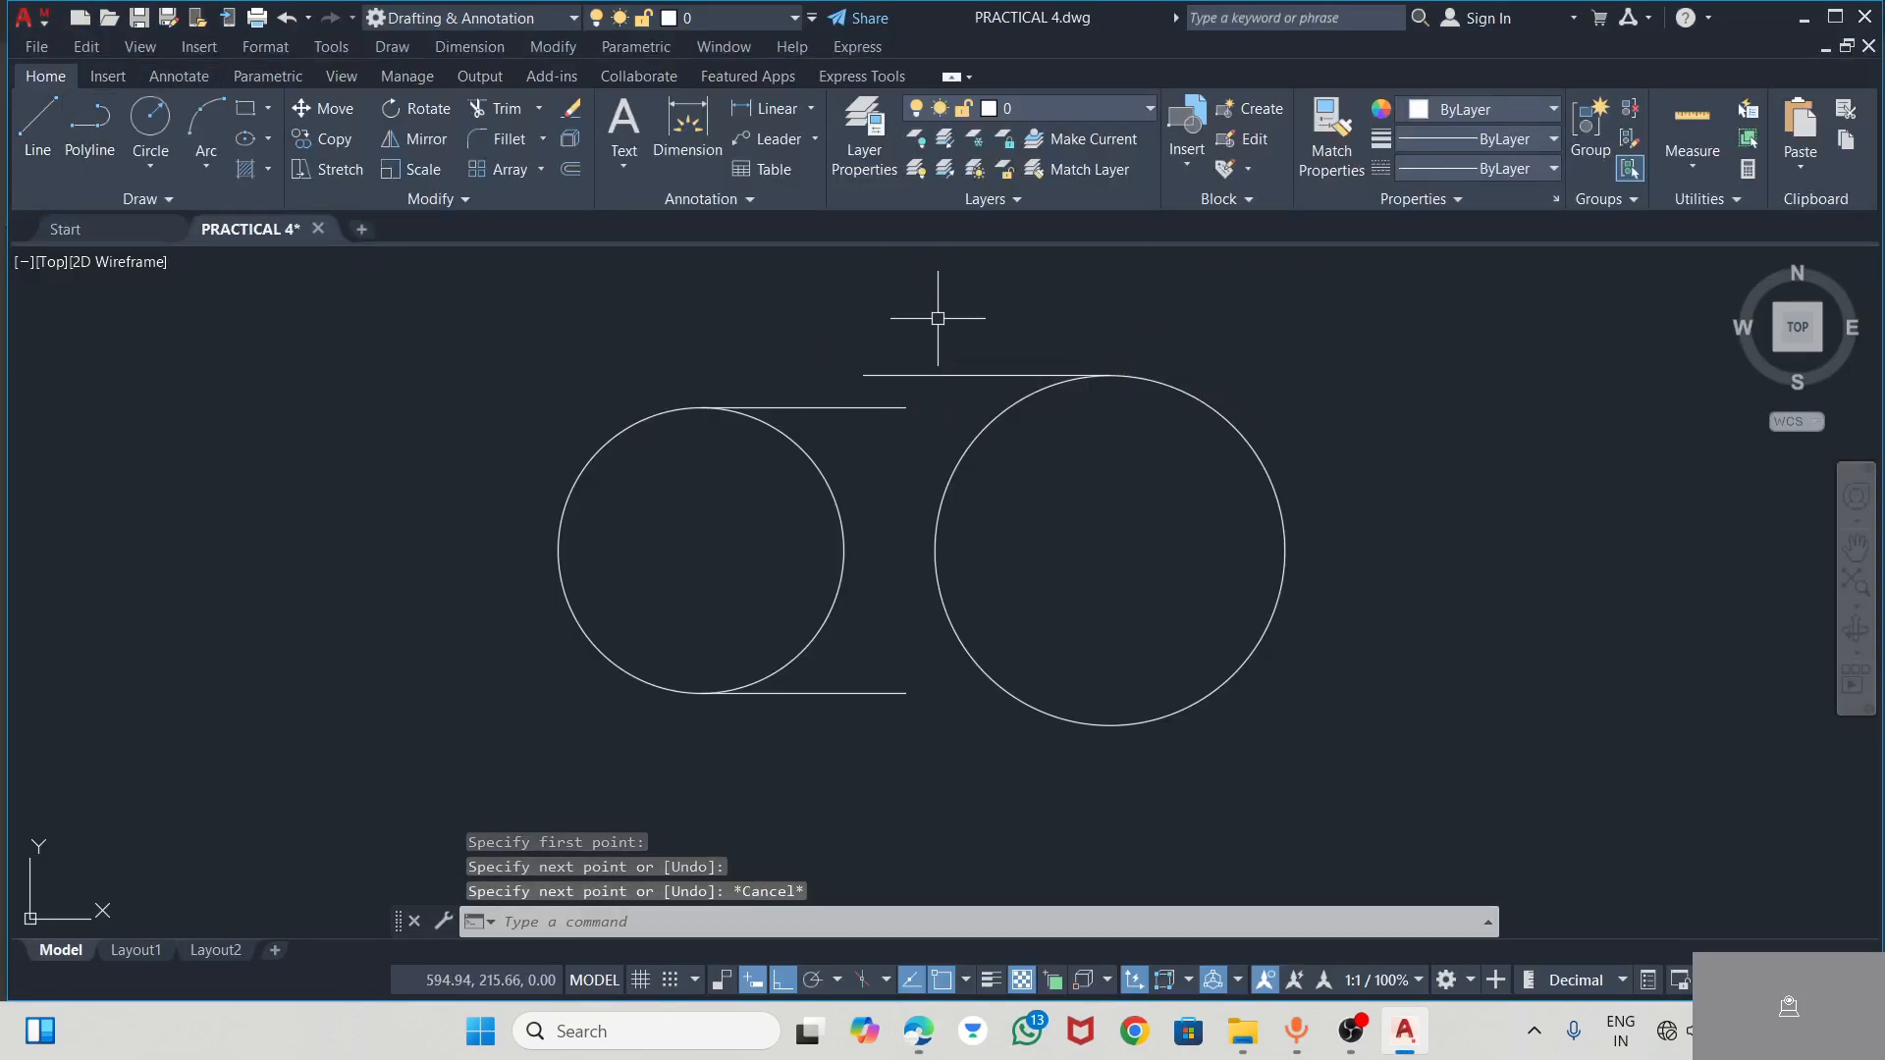
Draw a horizontal line leftward from the larger circle's bottom quadrant, extending past the end of the smaller circle's lower line
left_click(37, 123)
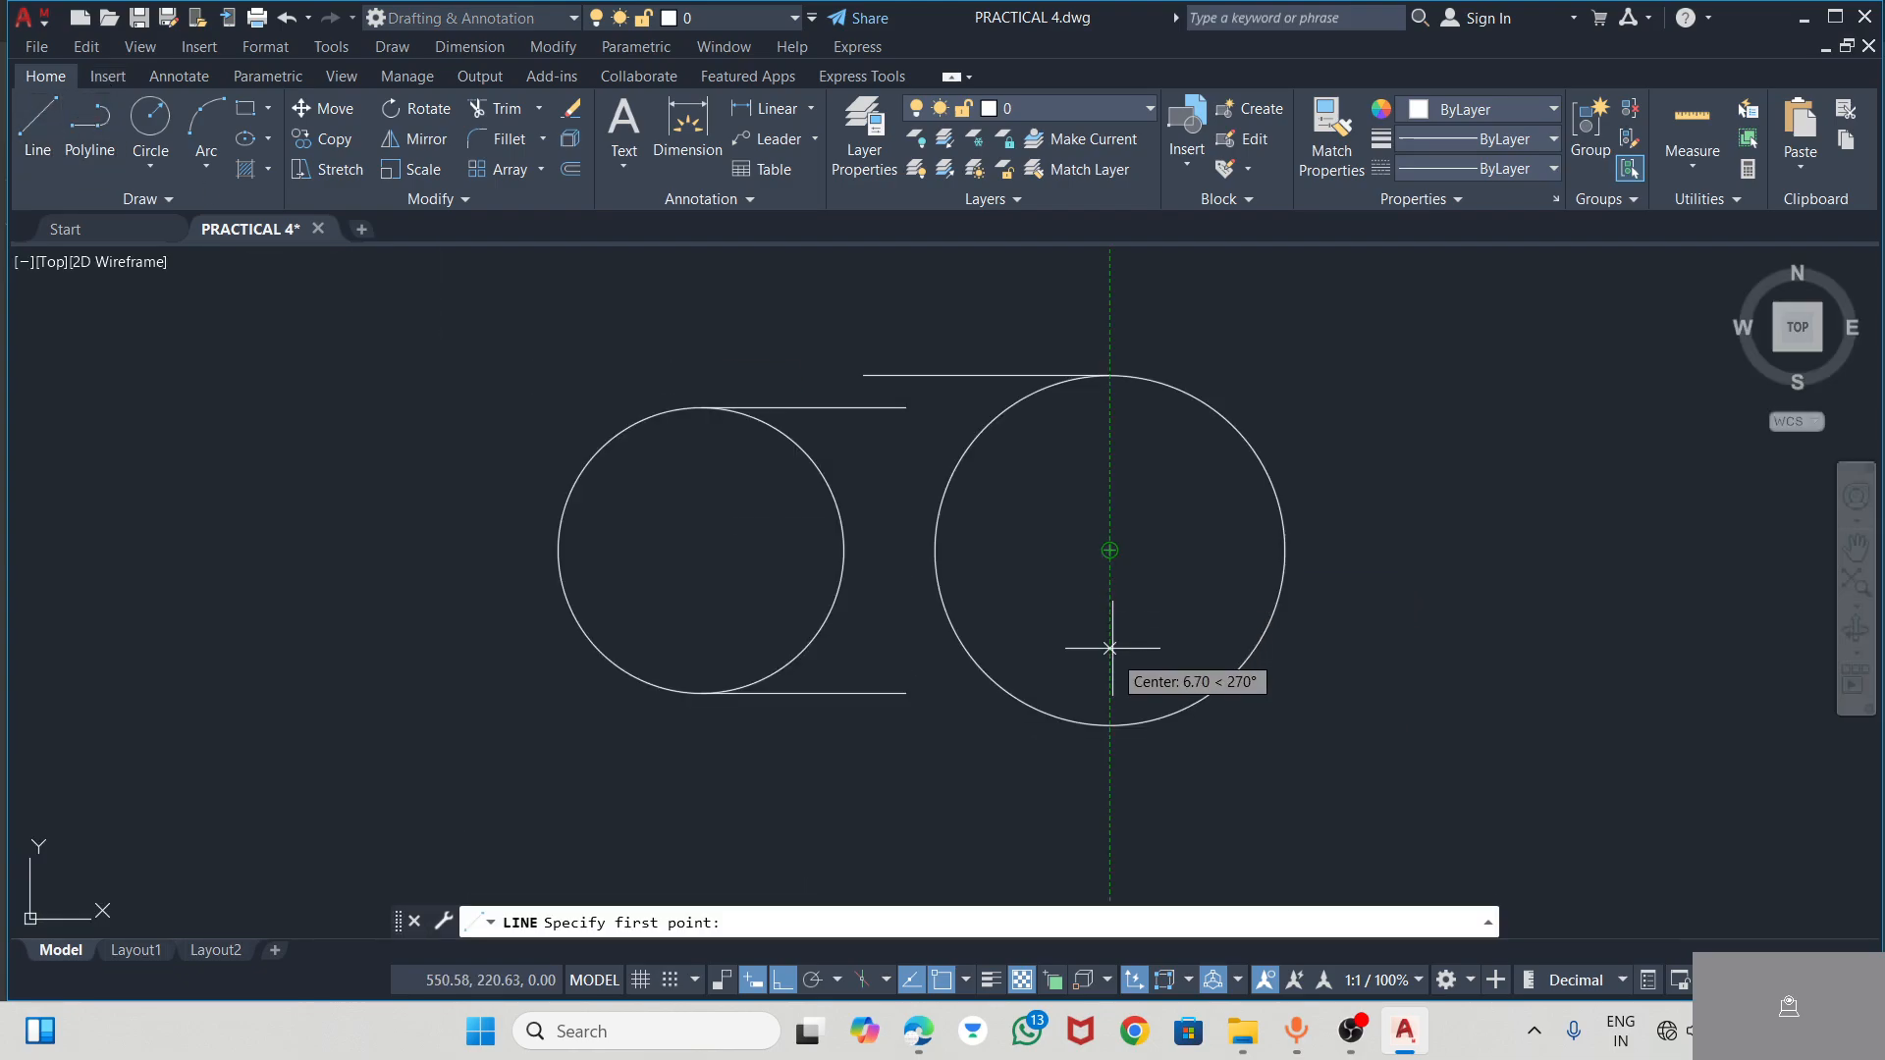
left_click(1110, 726)
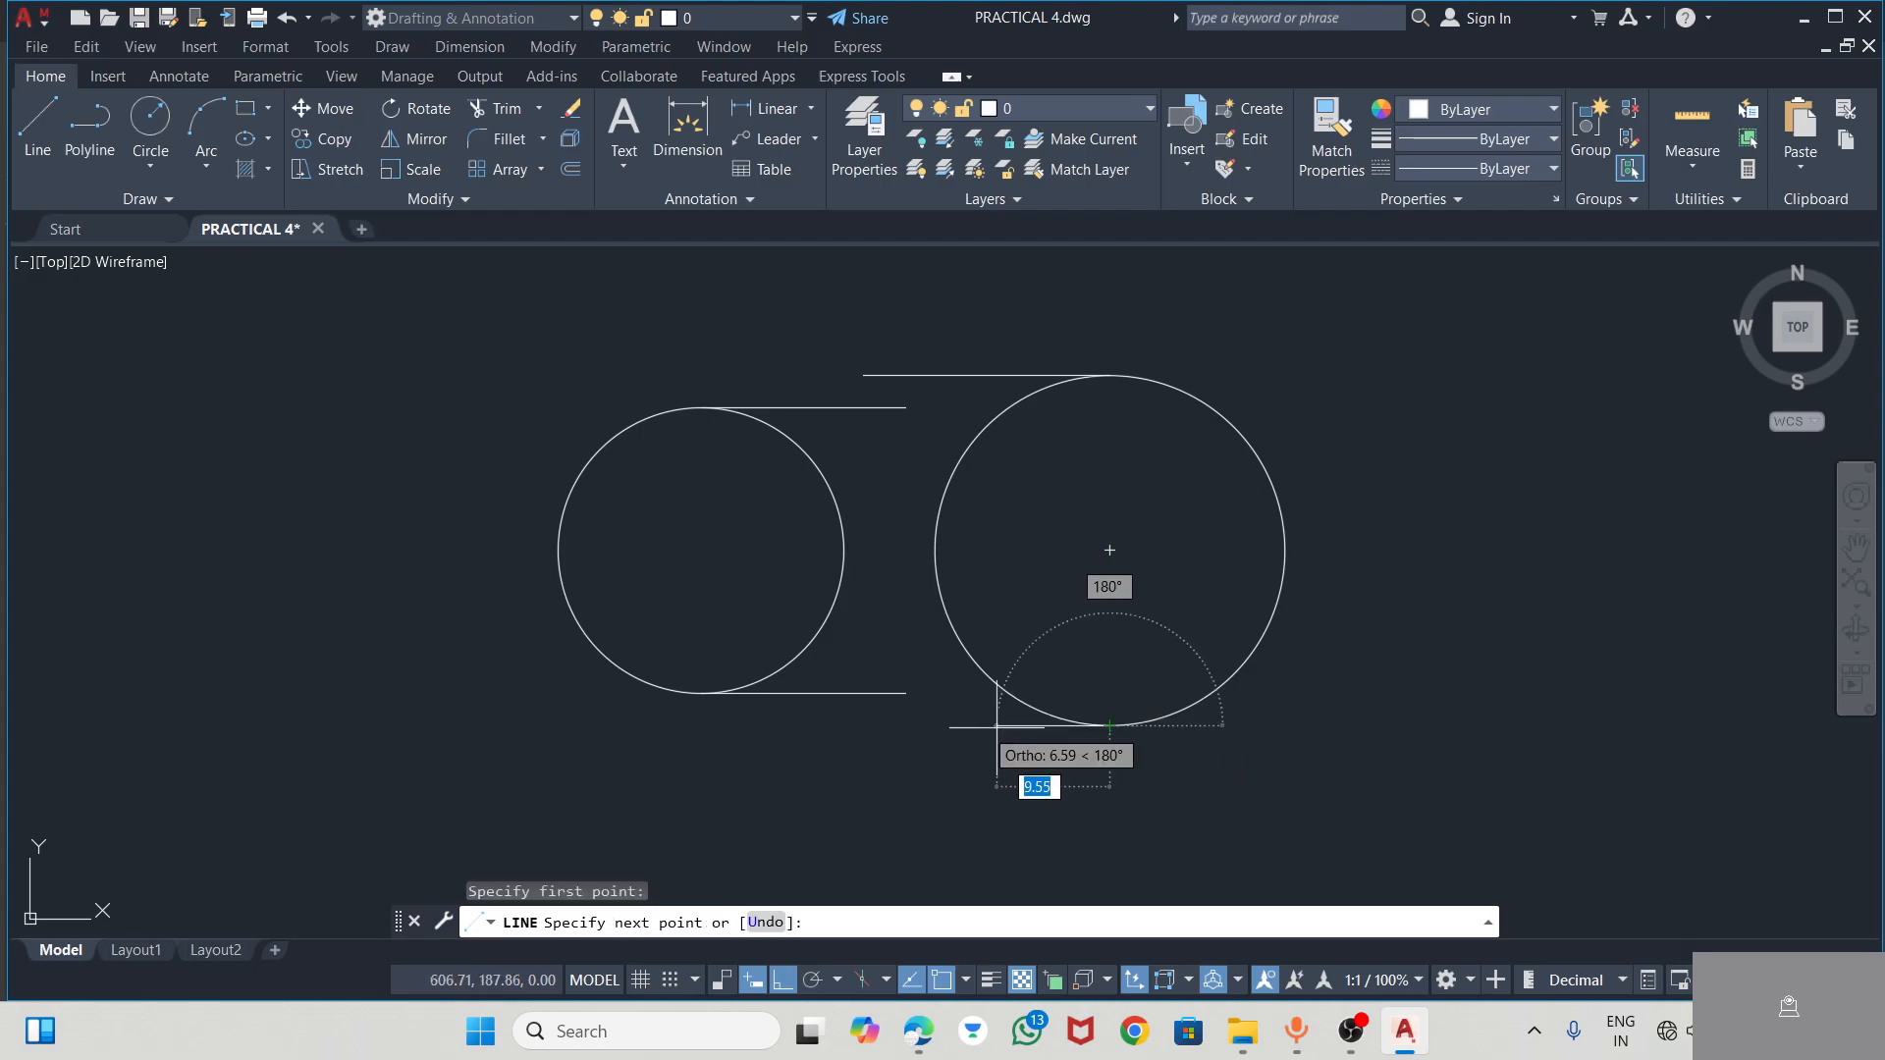
left_click(882, 726)
key("Escape")
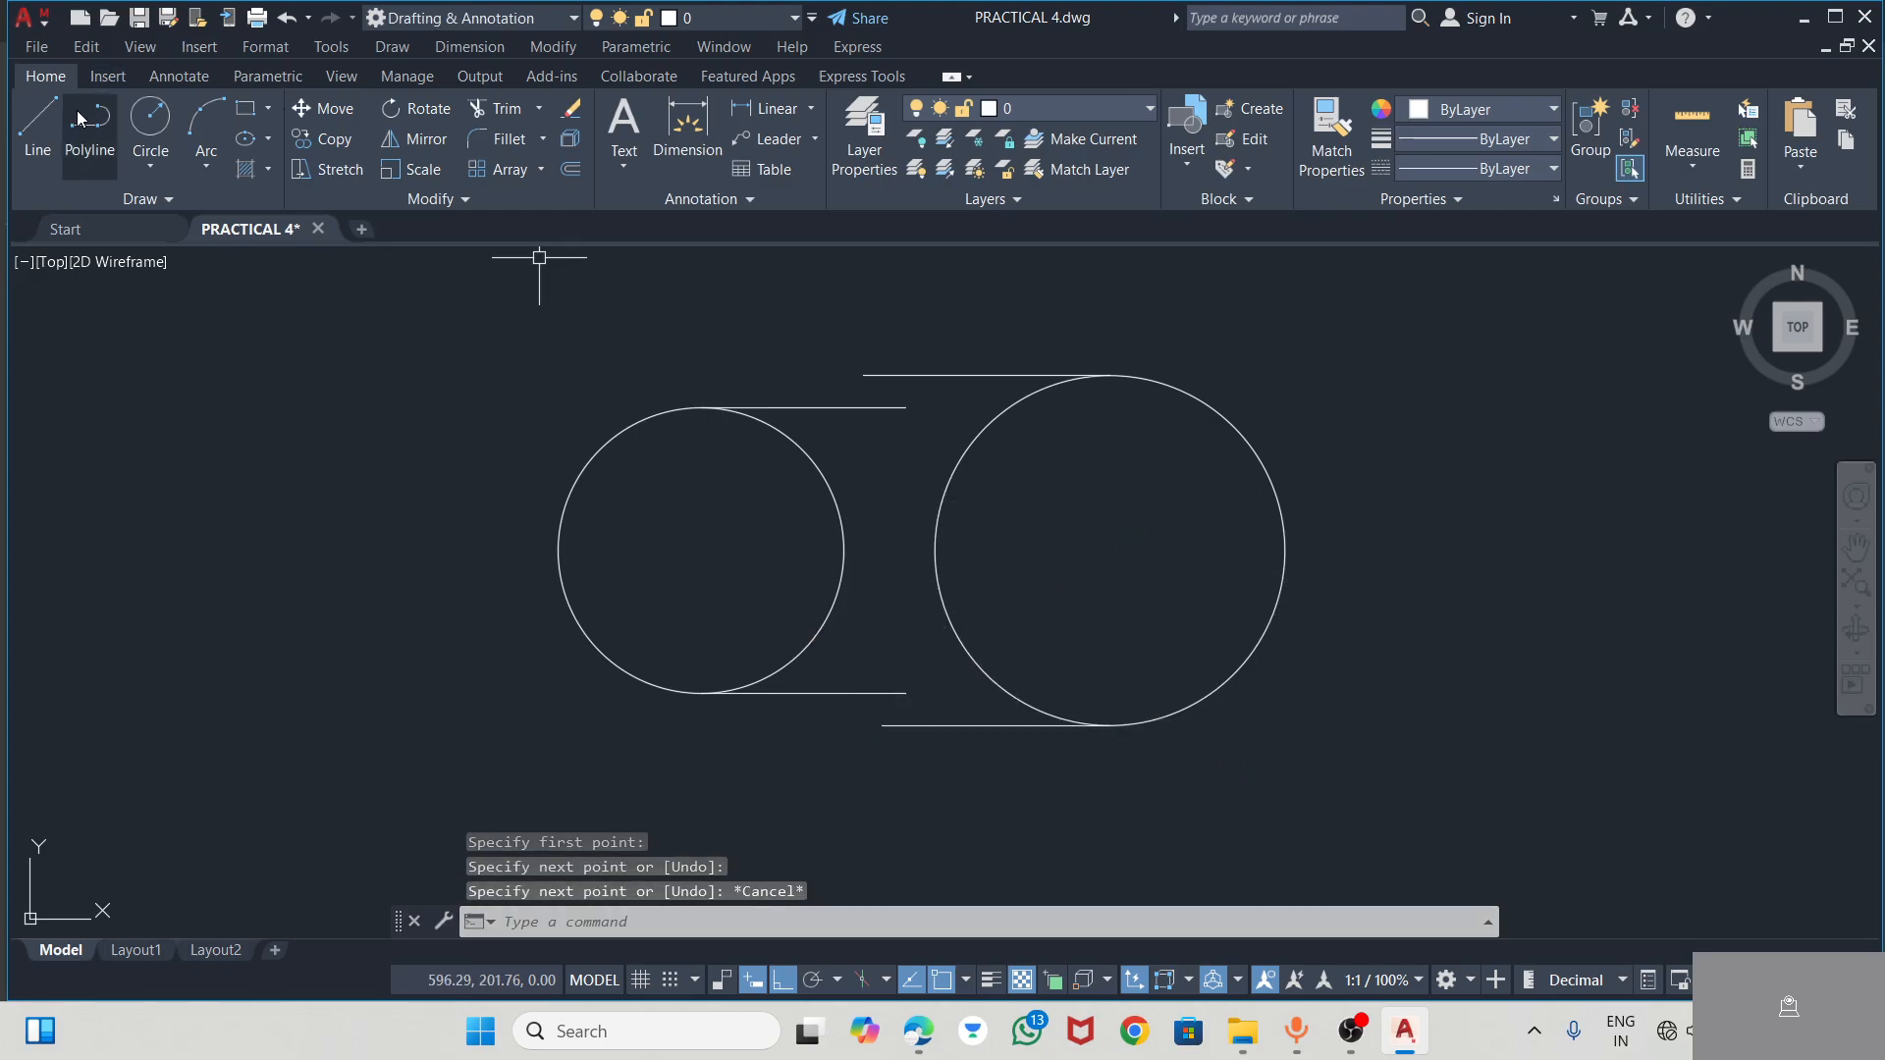
Draw short vertical lines outward from the free ends of both 14-unit lines, crossing the larger circle's upper and lower horizontal lines
left_click(37, 123)
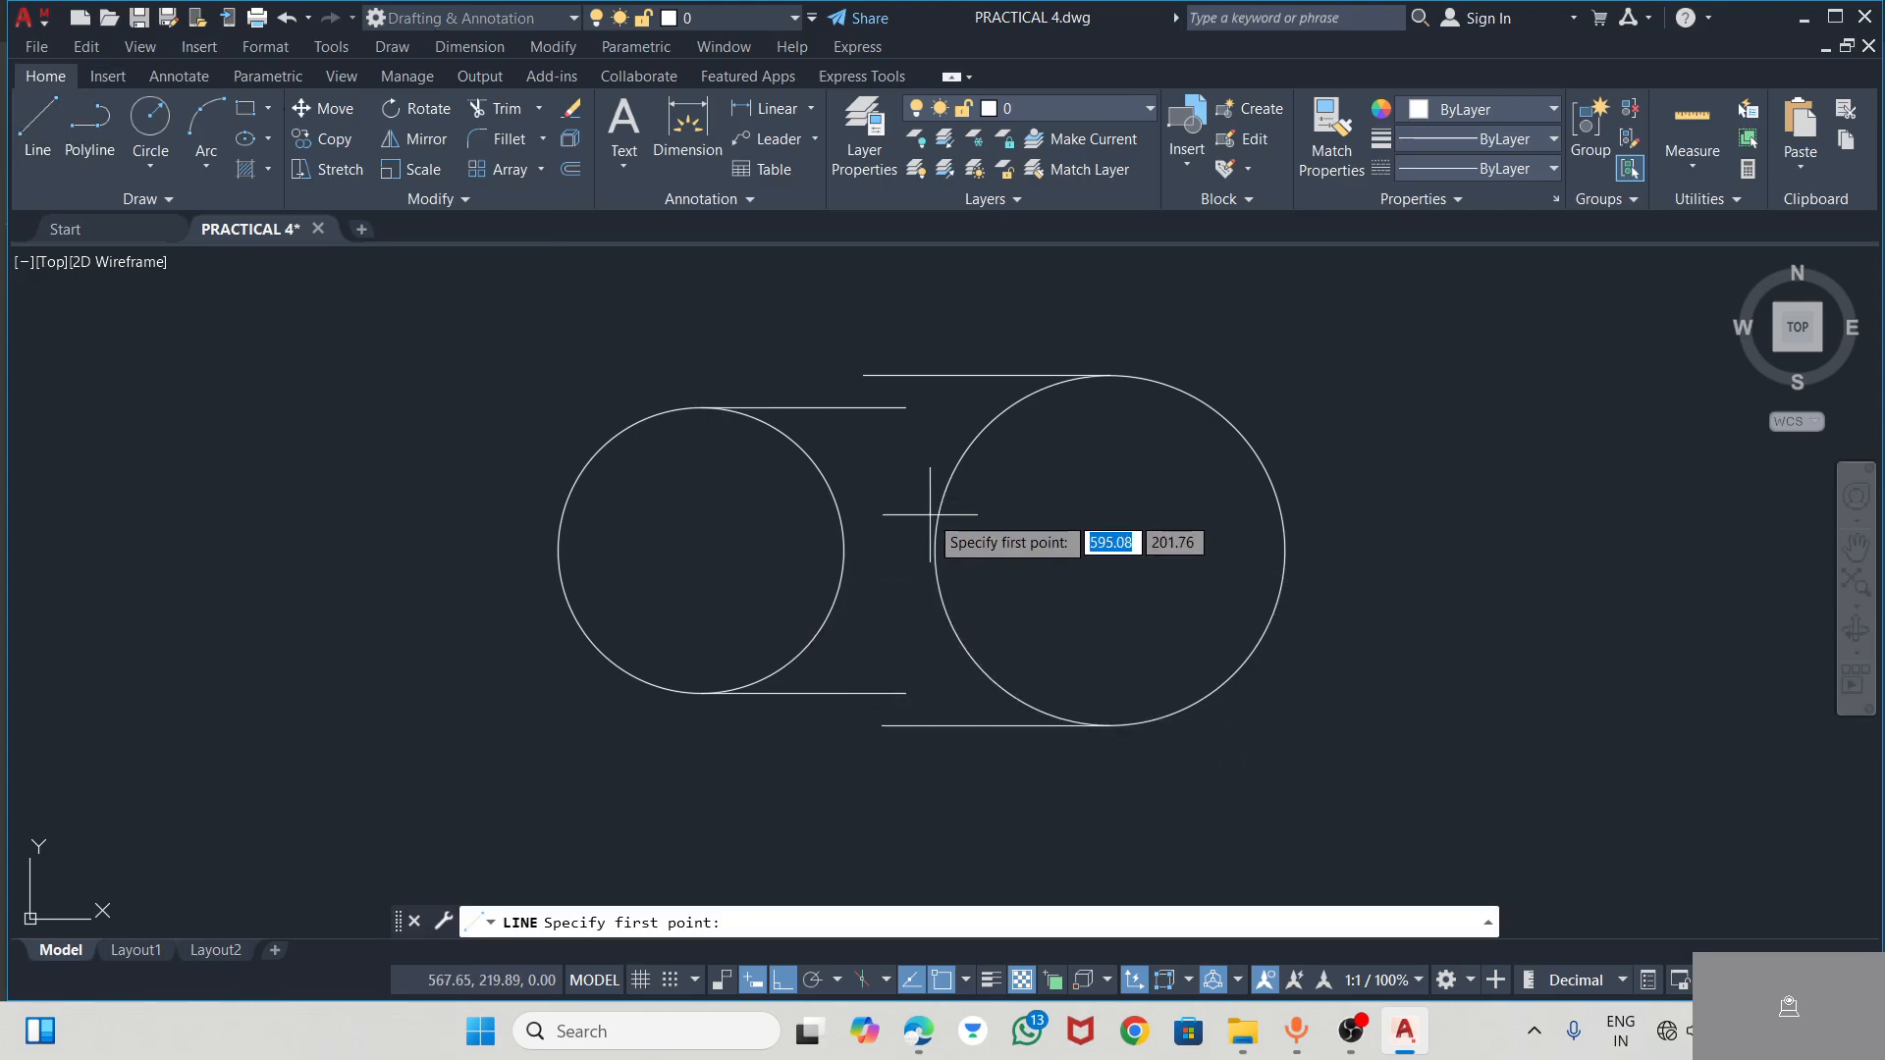
left_click(906, 408)
left_click(906, 344)
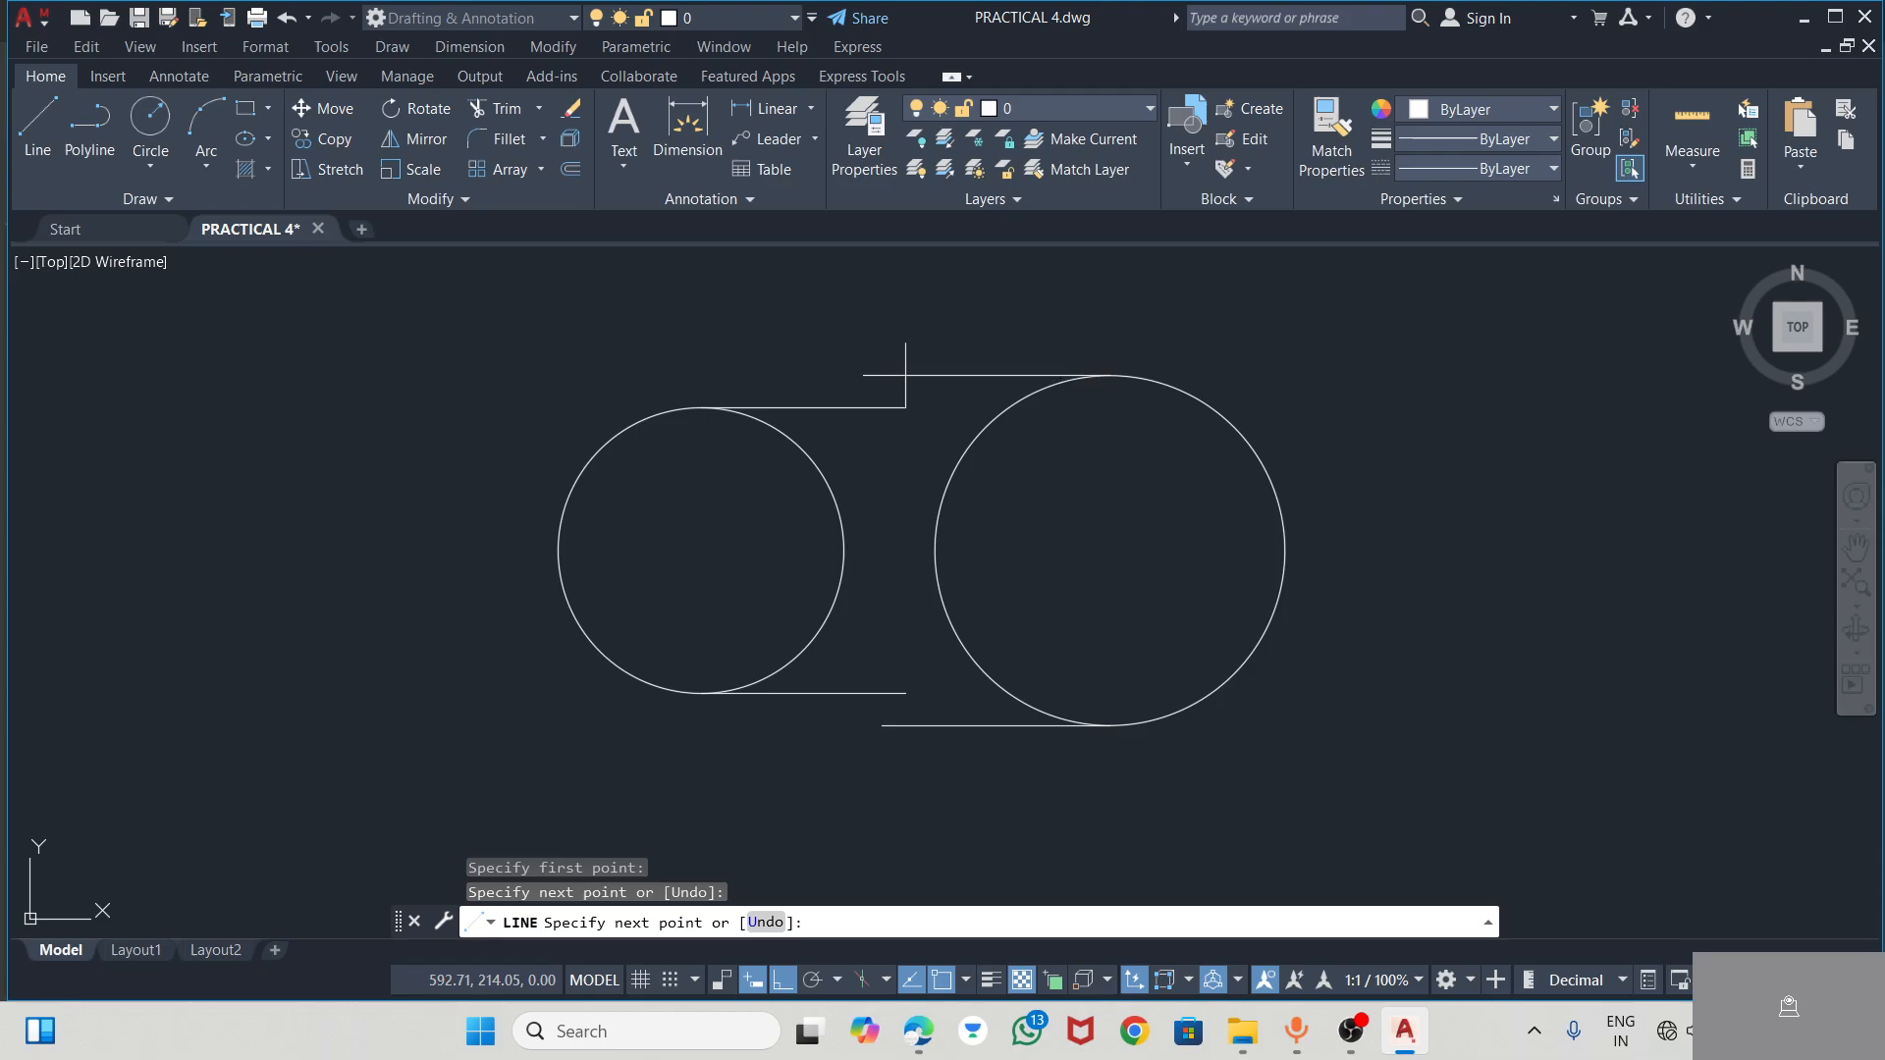
key("Escape")
key("Return")
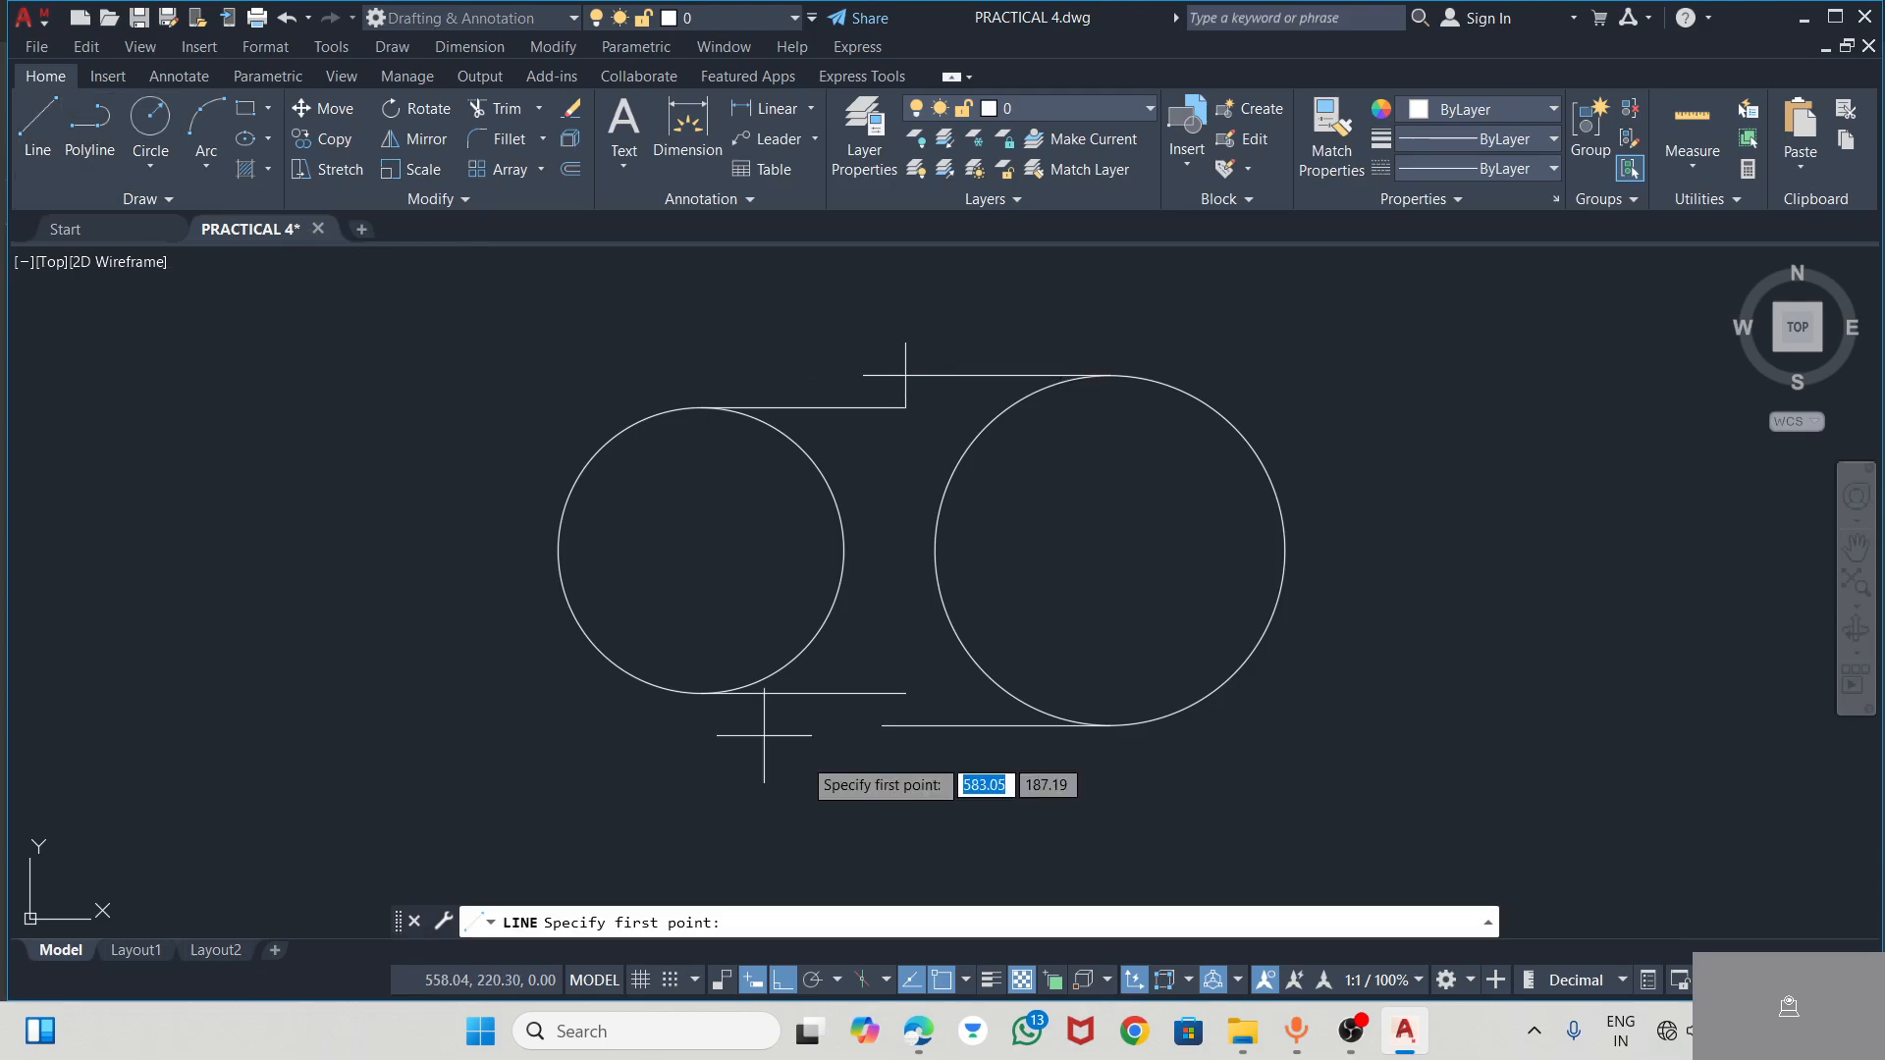
left_click(905, 693)
left_click(905, 751)
key("Escape")
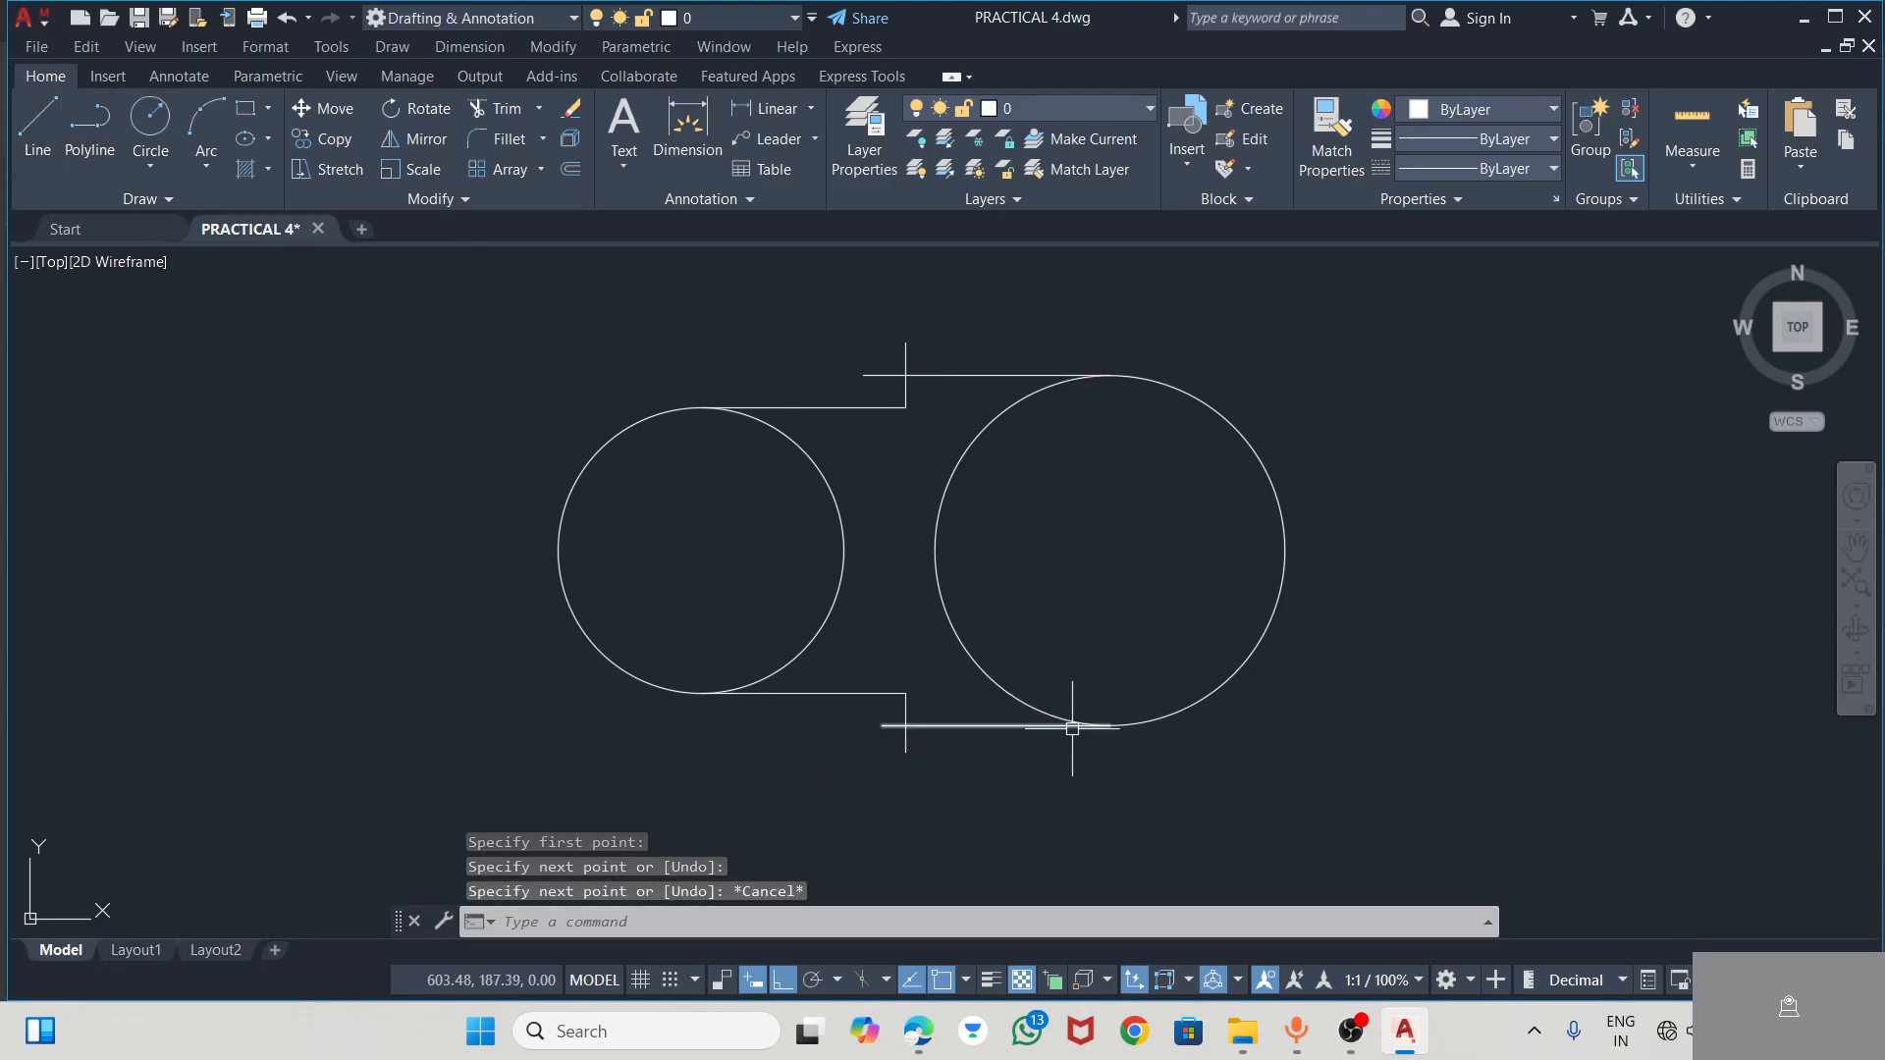
Trim the overshooting line ends at the slot's upper and lower step corners
left_click(486, 109)
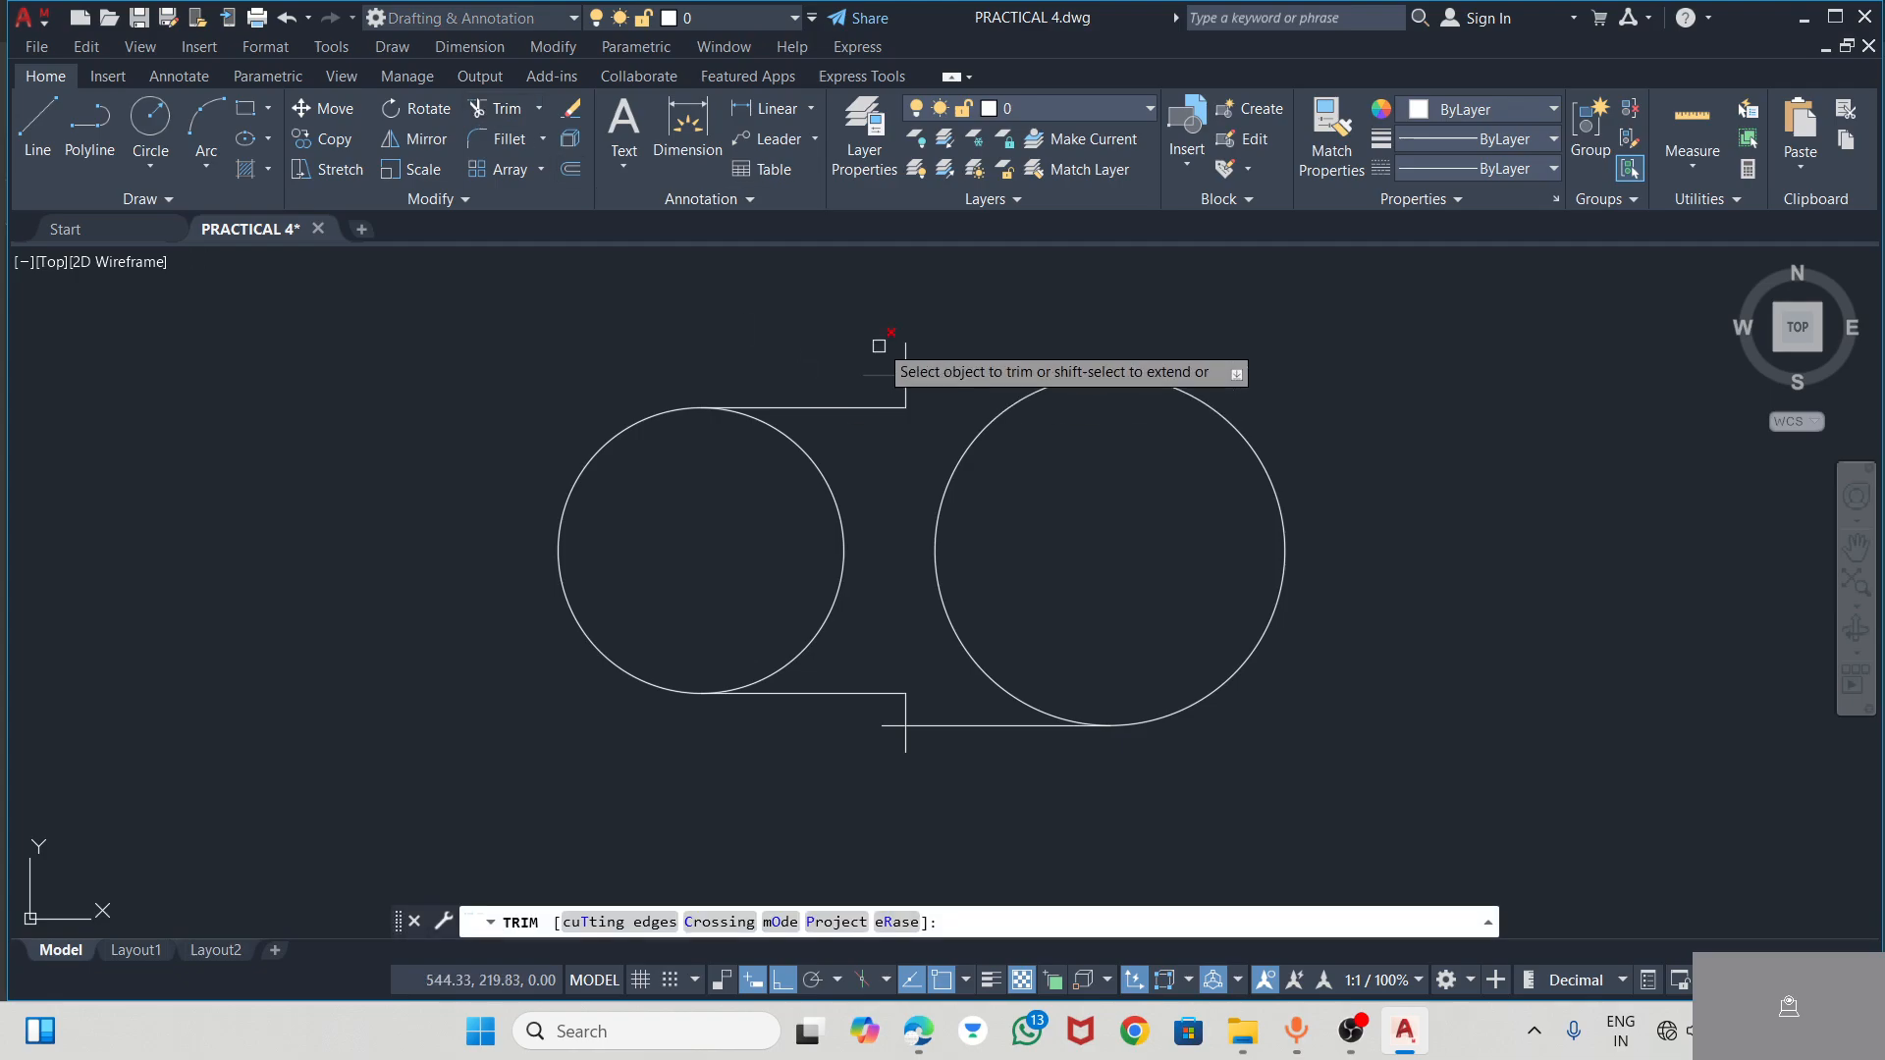
left_click_drag(918, 336, 874, 386)
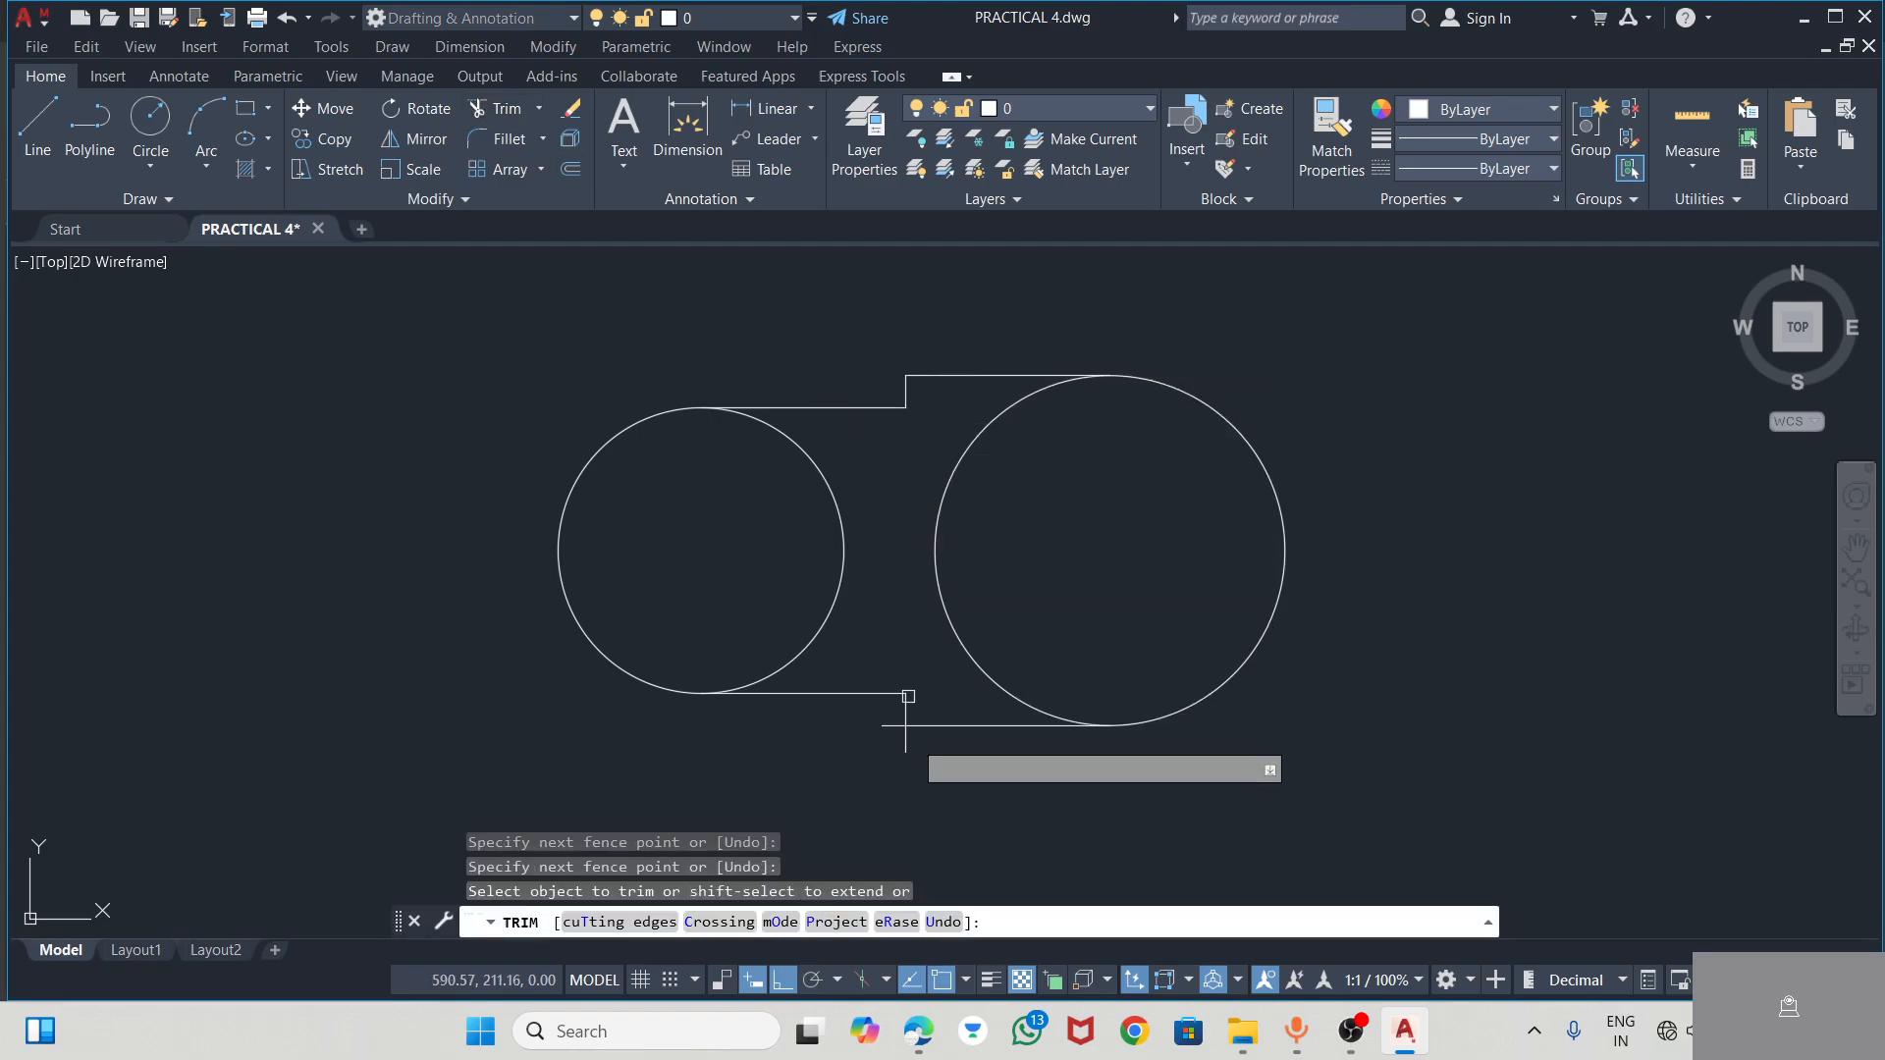
scroll(899, 755, "up", 5)
mouse_move(878, 634)
left_mouse_down()
mouse_move(905, 697)
mouse_move(960, 724)
left_mouse_up()
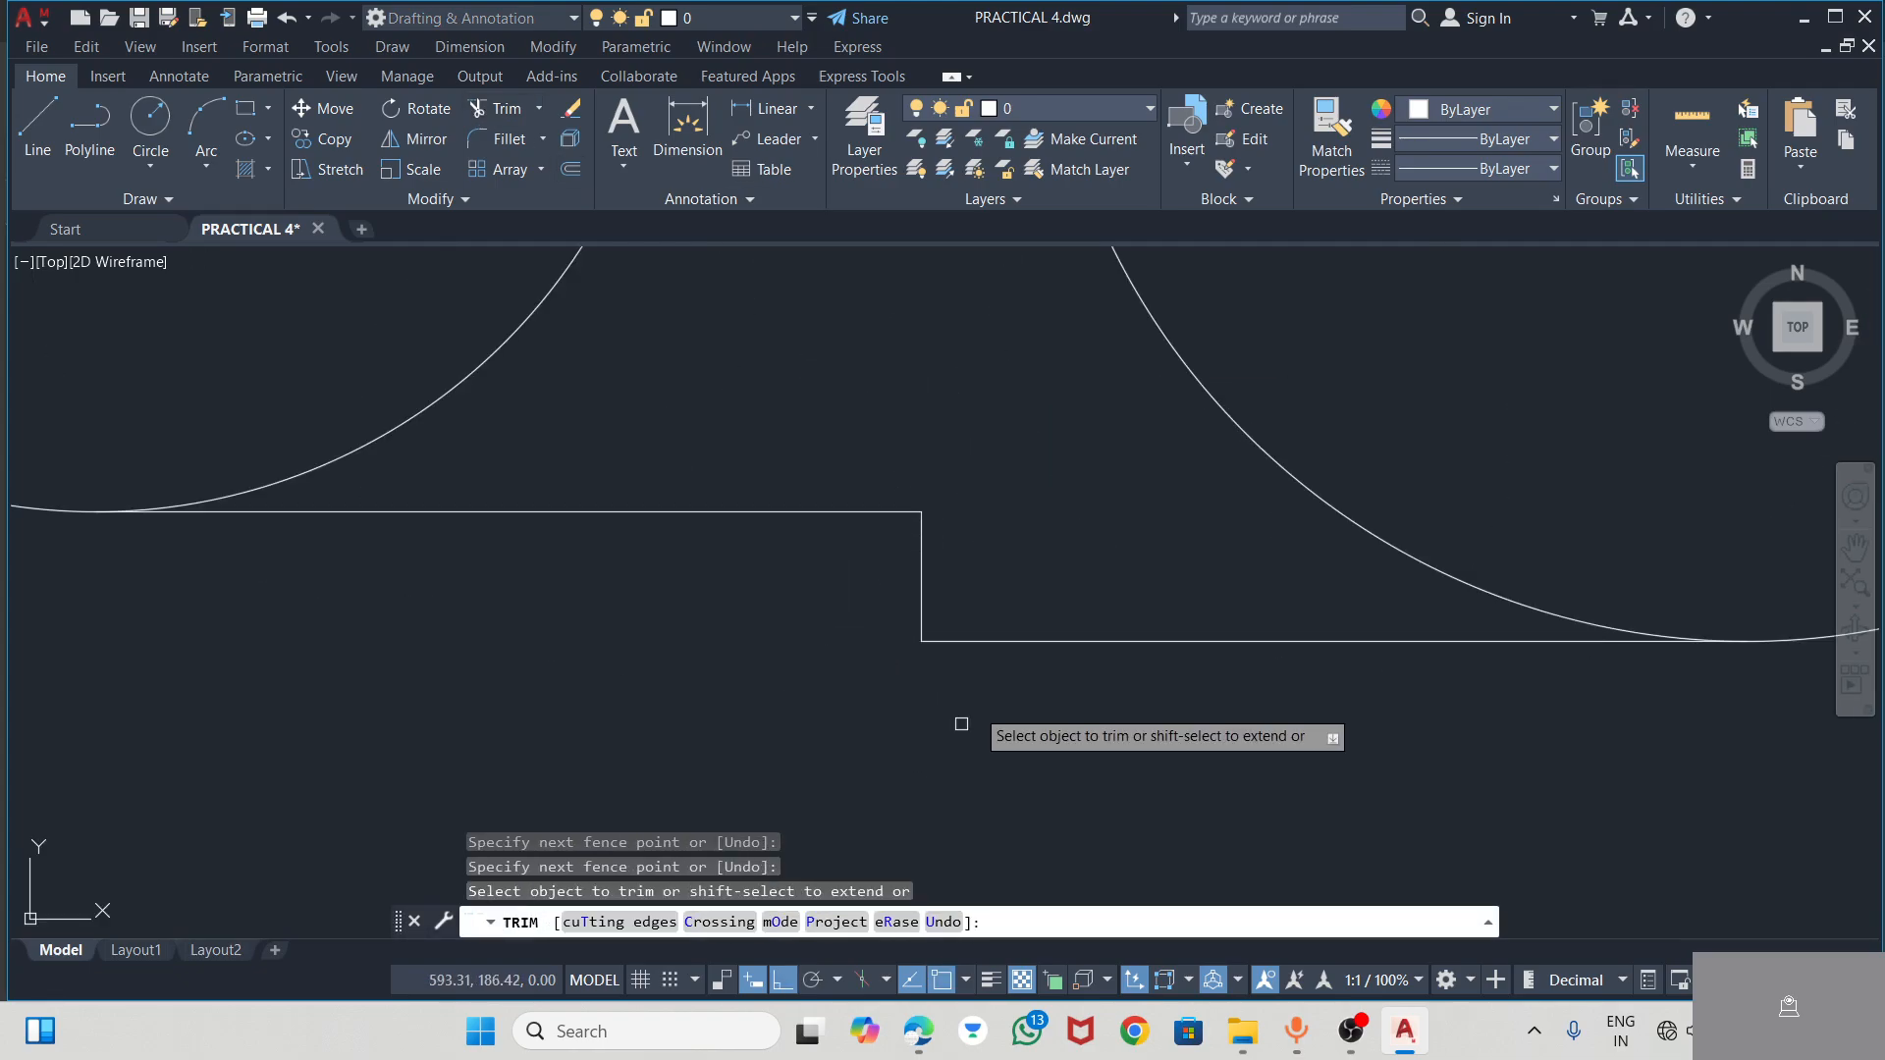
Trim away the inner halves of both circles to leave a closed stepped slot outline
mouse_move(1205, 425)
left_mouse_down()
mouse_move(1228, 399)
mouse_move(1215, 456)
left_mouse_up()
scroll(1207, 512, "down", 2)
scroll(1209, 475, "down", 5)
left_click(1195, 444)
left_click(1131, 400)
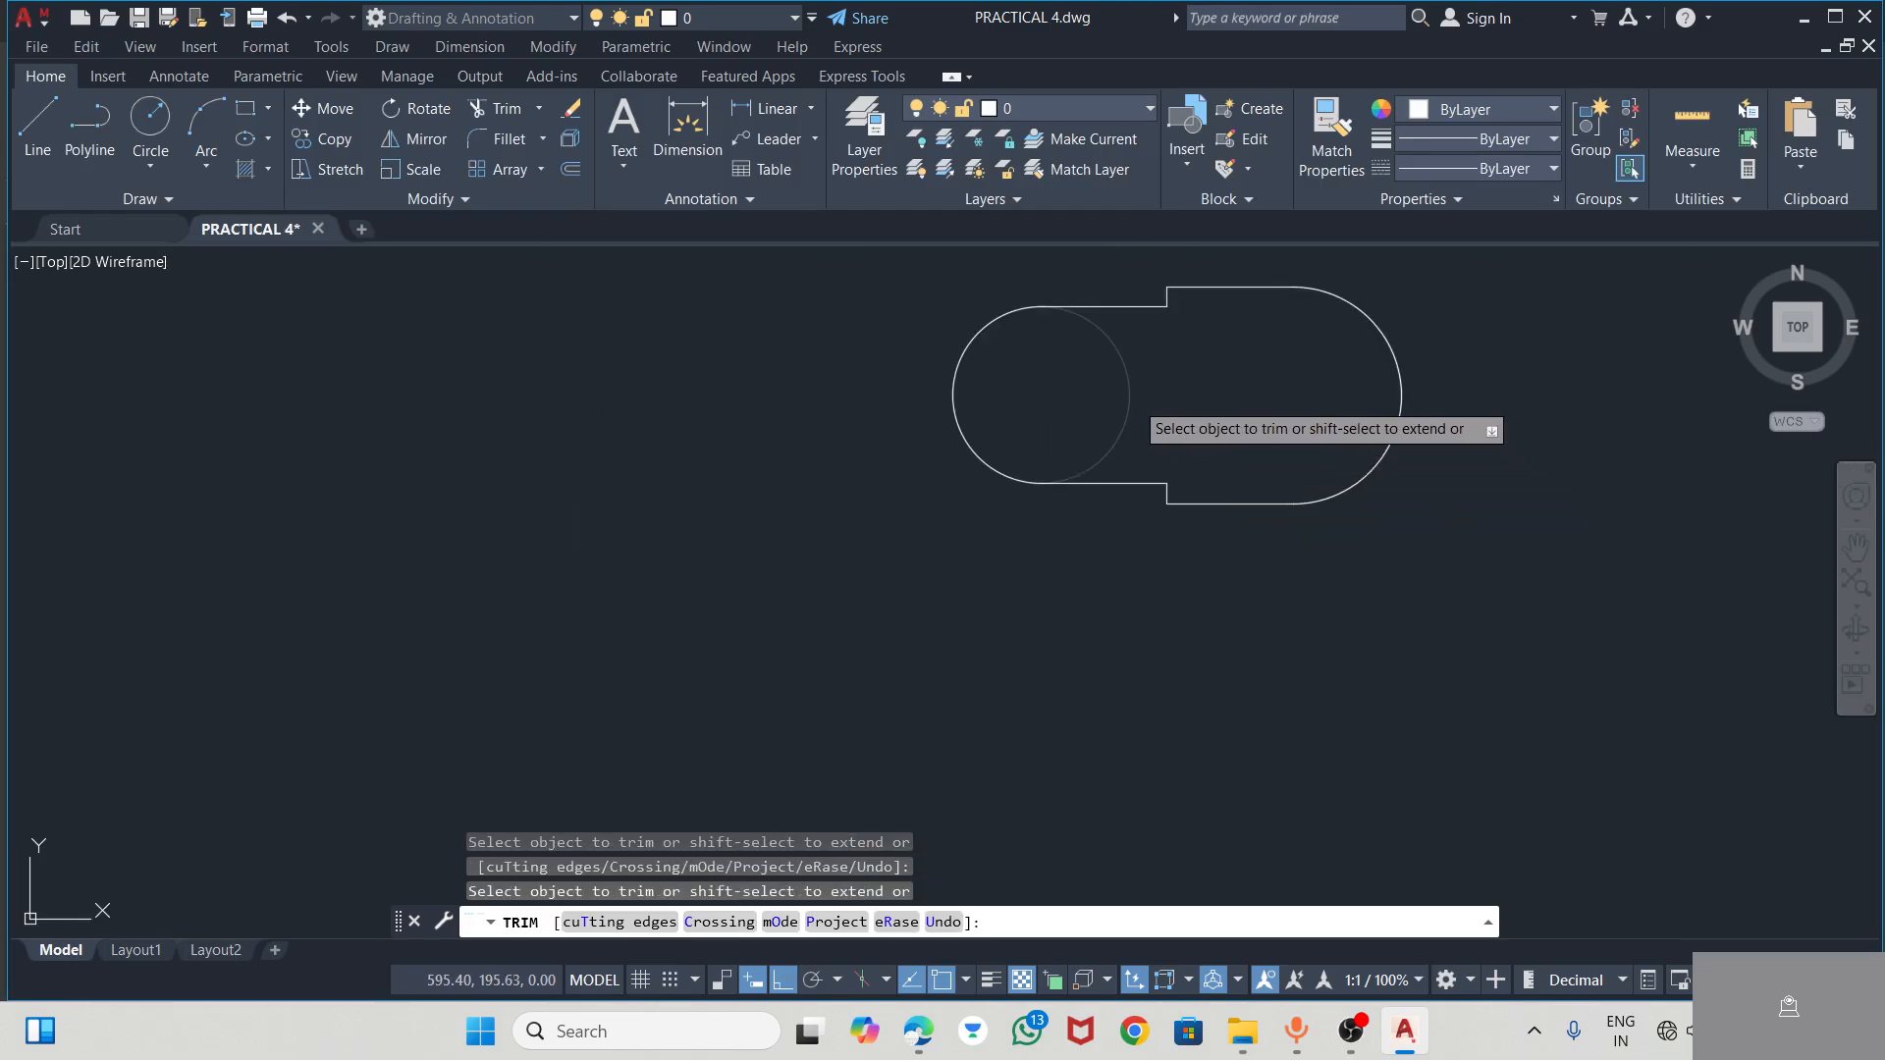
scroll(1069, 398, "down", 2)
key("Escape")
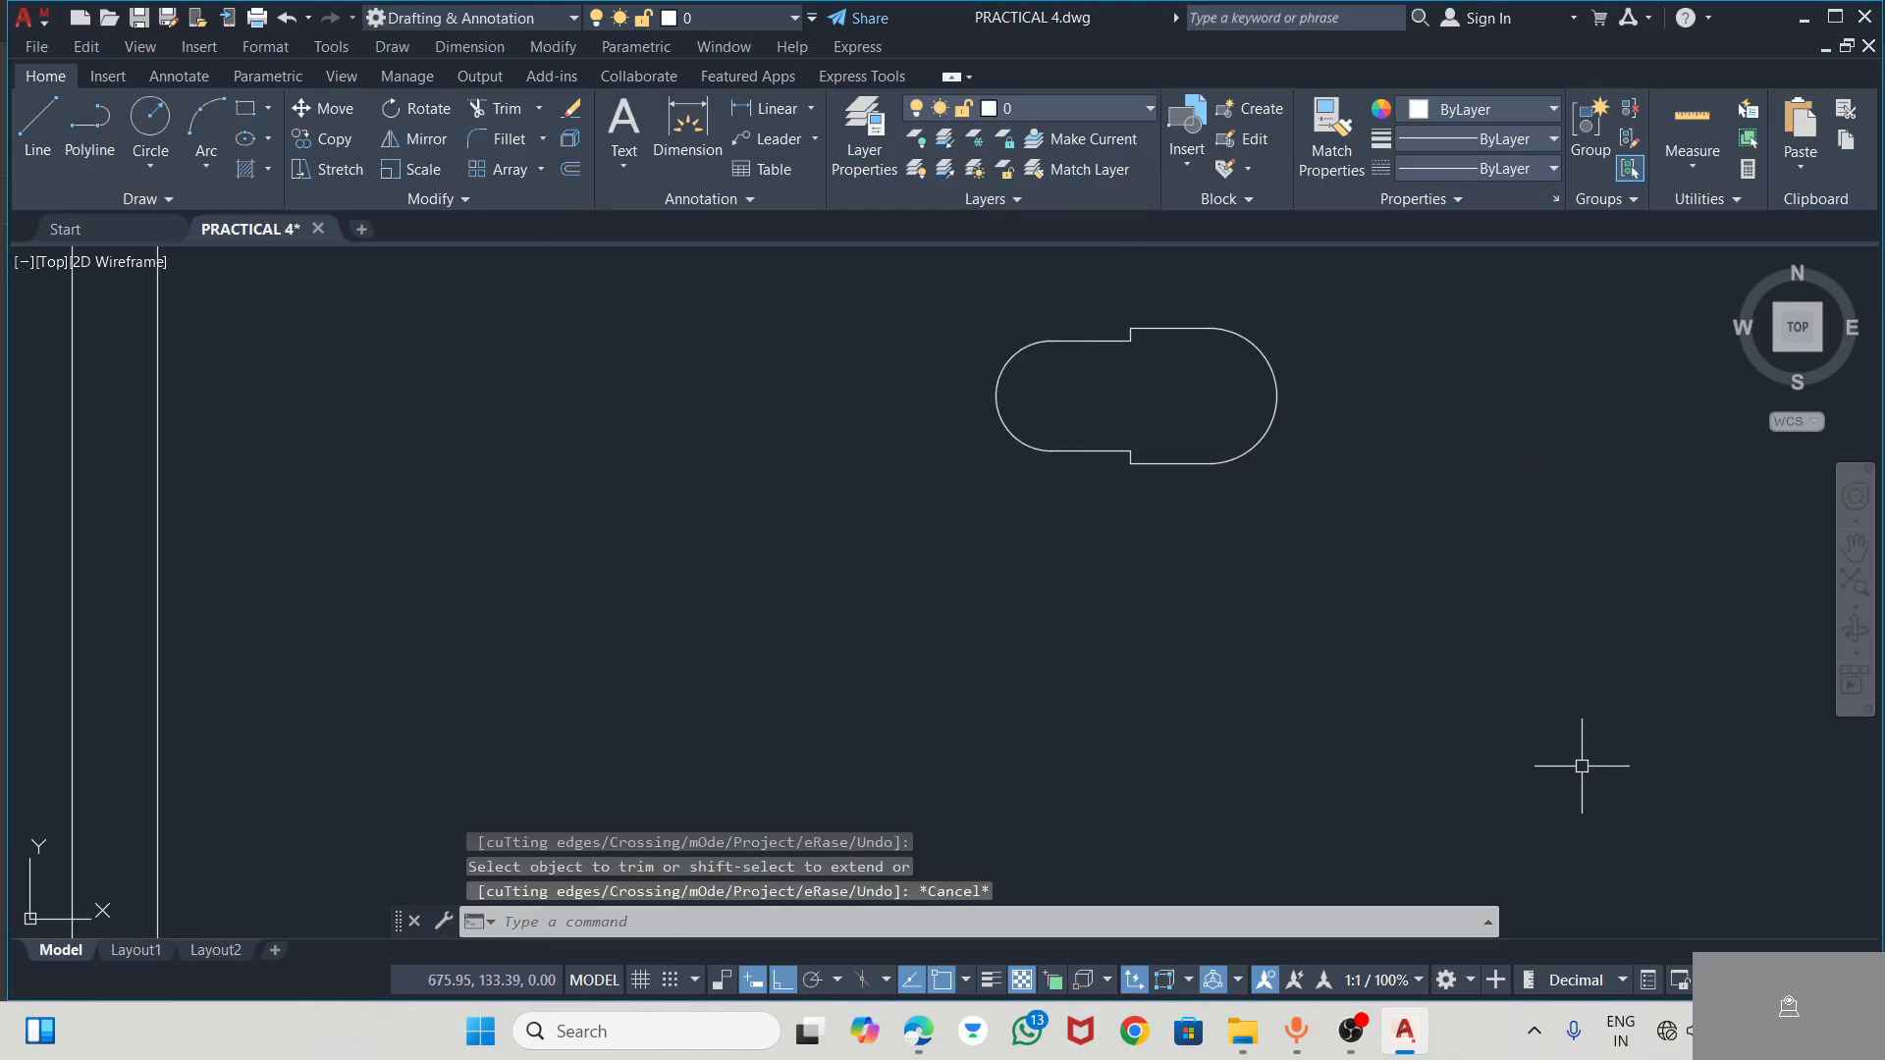
Recheck the step radius in the PDF, and in AutoCAD fillet the upper step's outer corner with radius 2
key("alt+Tab")
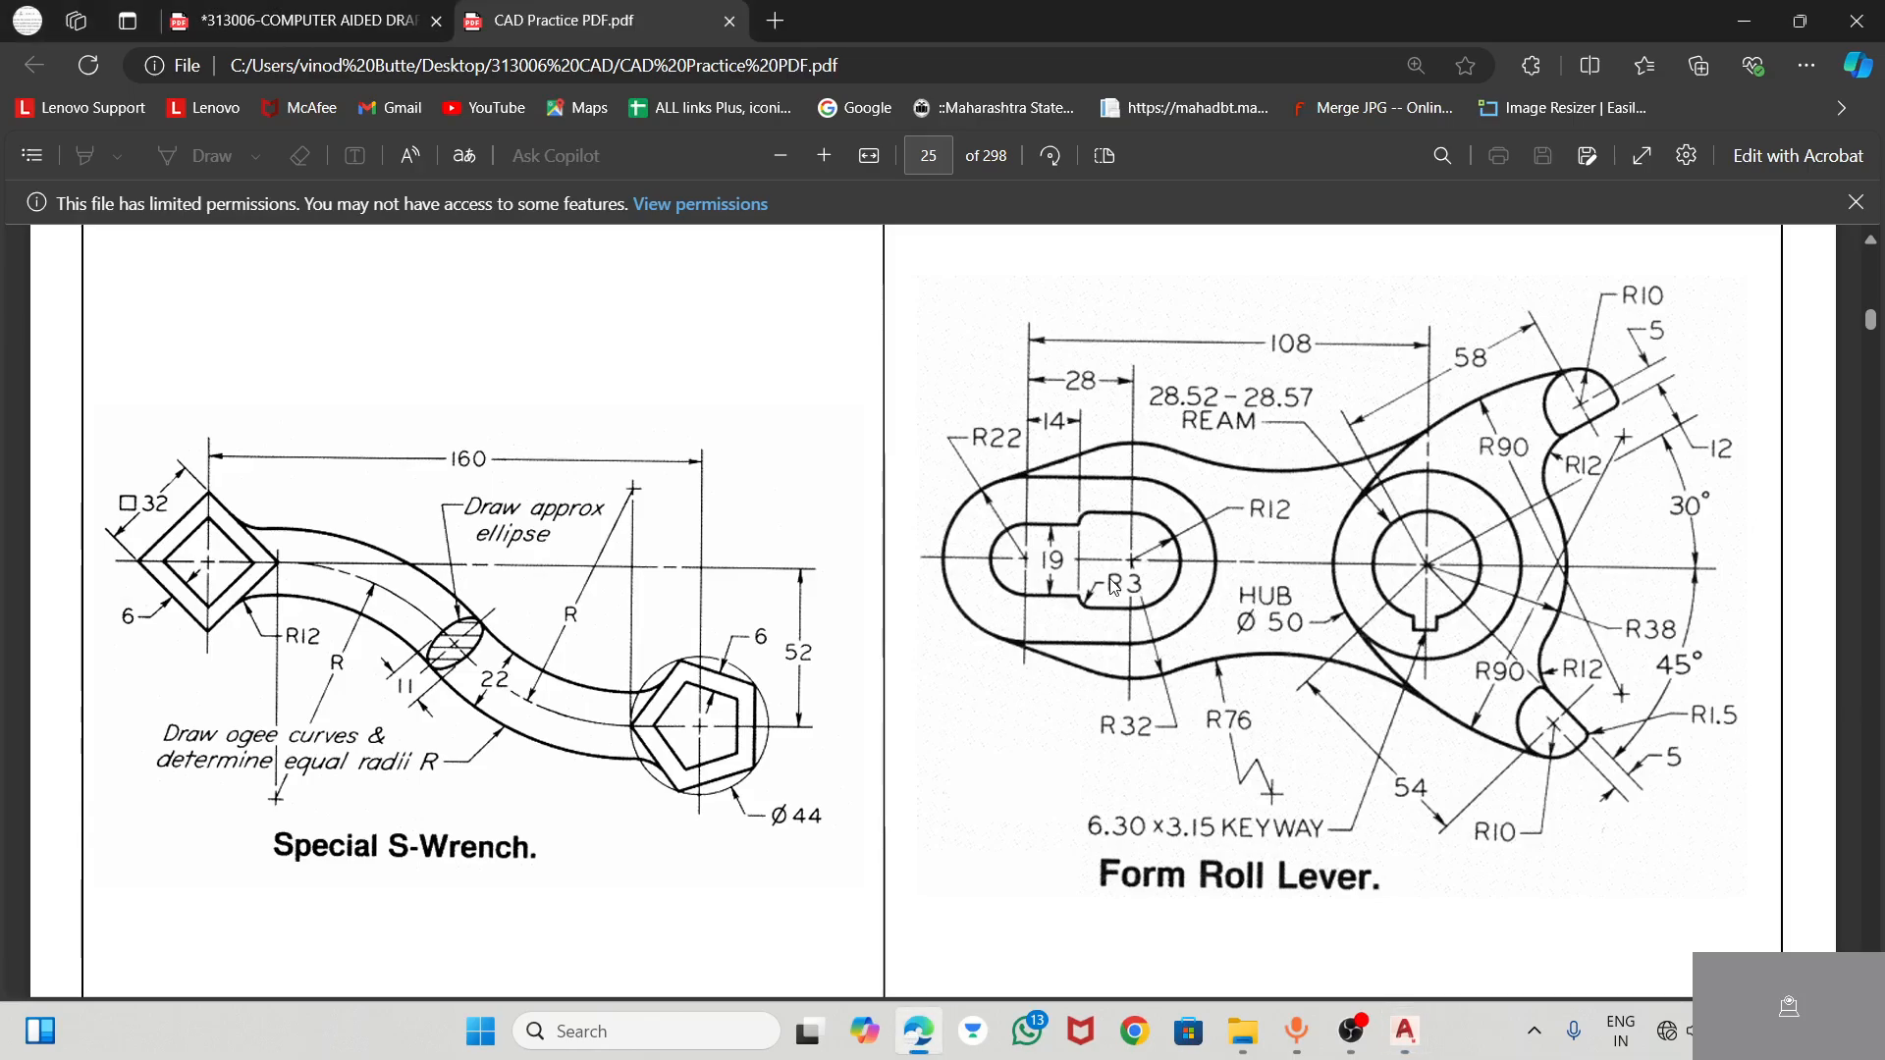
key("alt+Tab")
scroll(1051, 484, "up", 5)
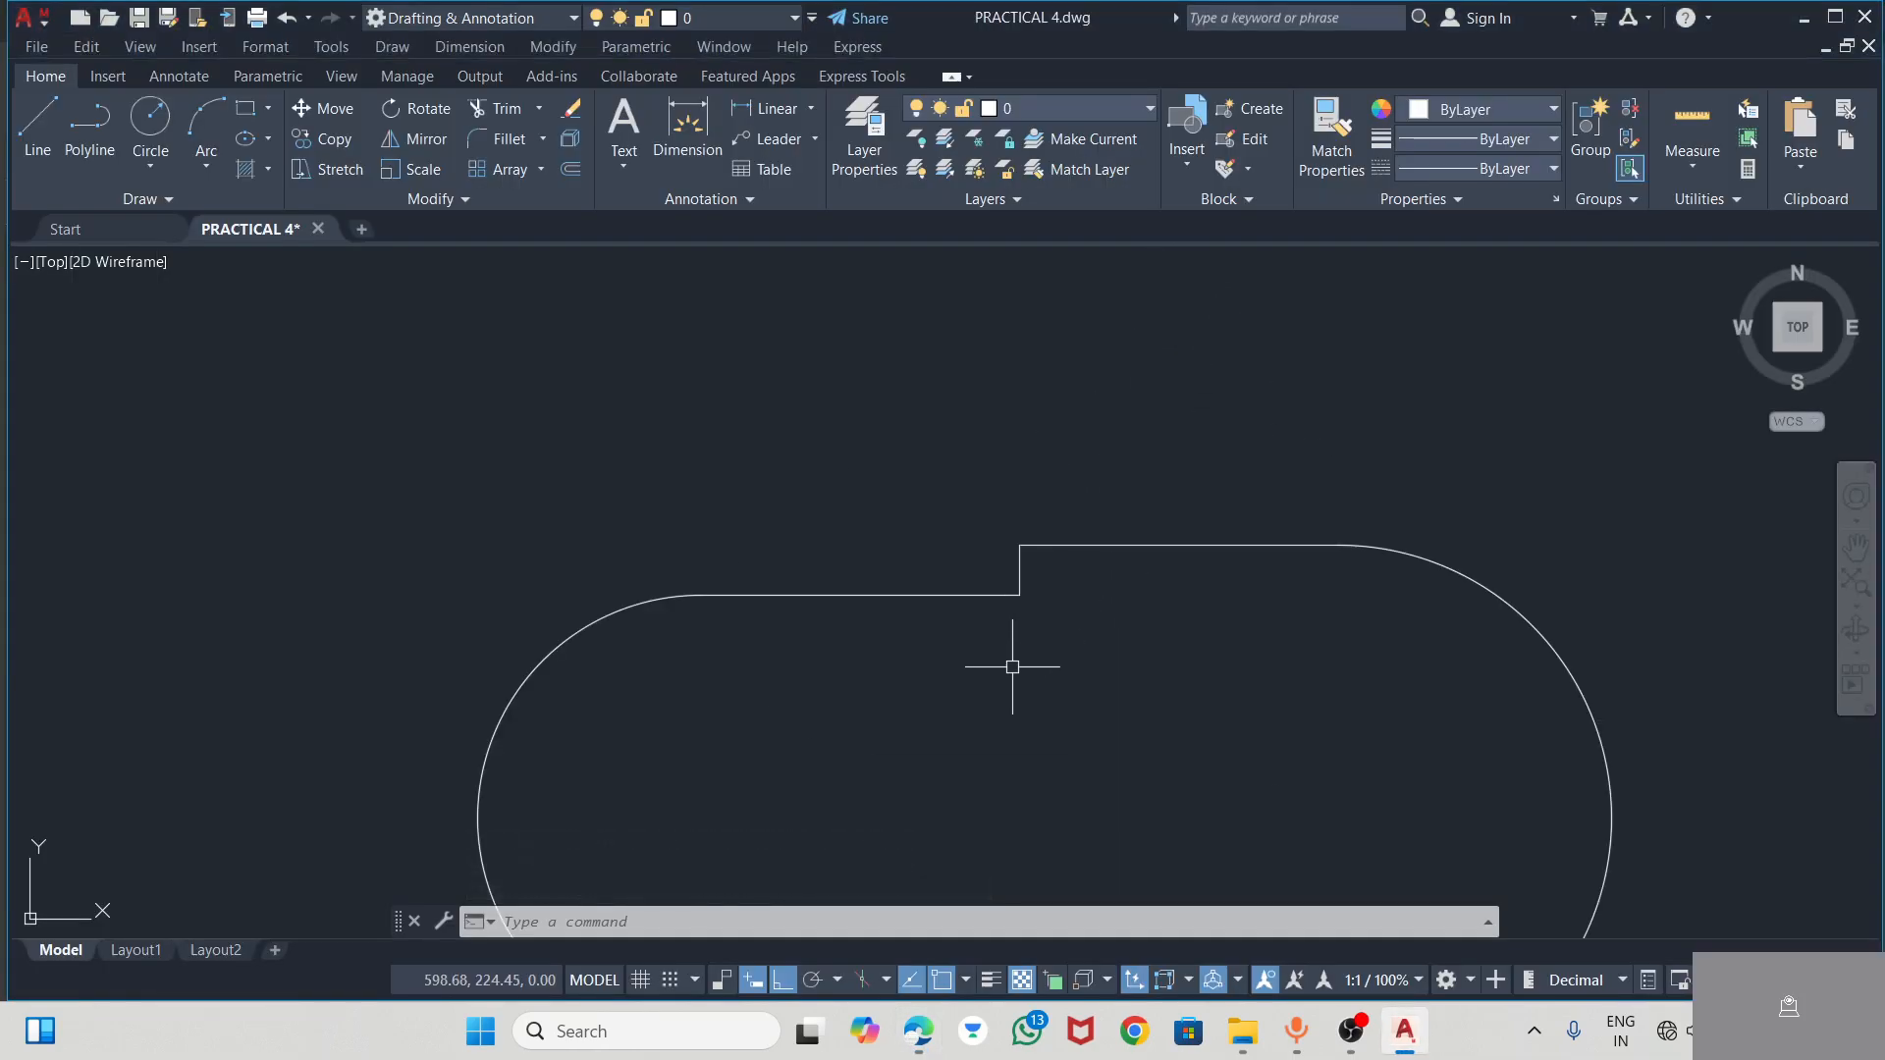
scroll(825, 328, "down", 3)
left_click(488, 139)
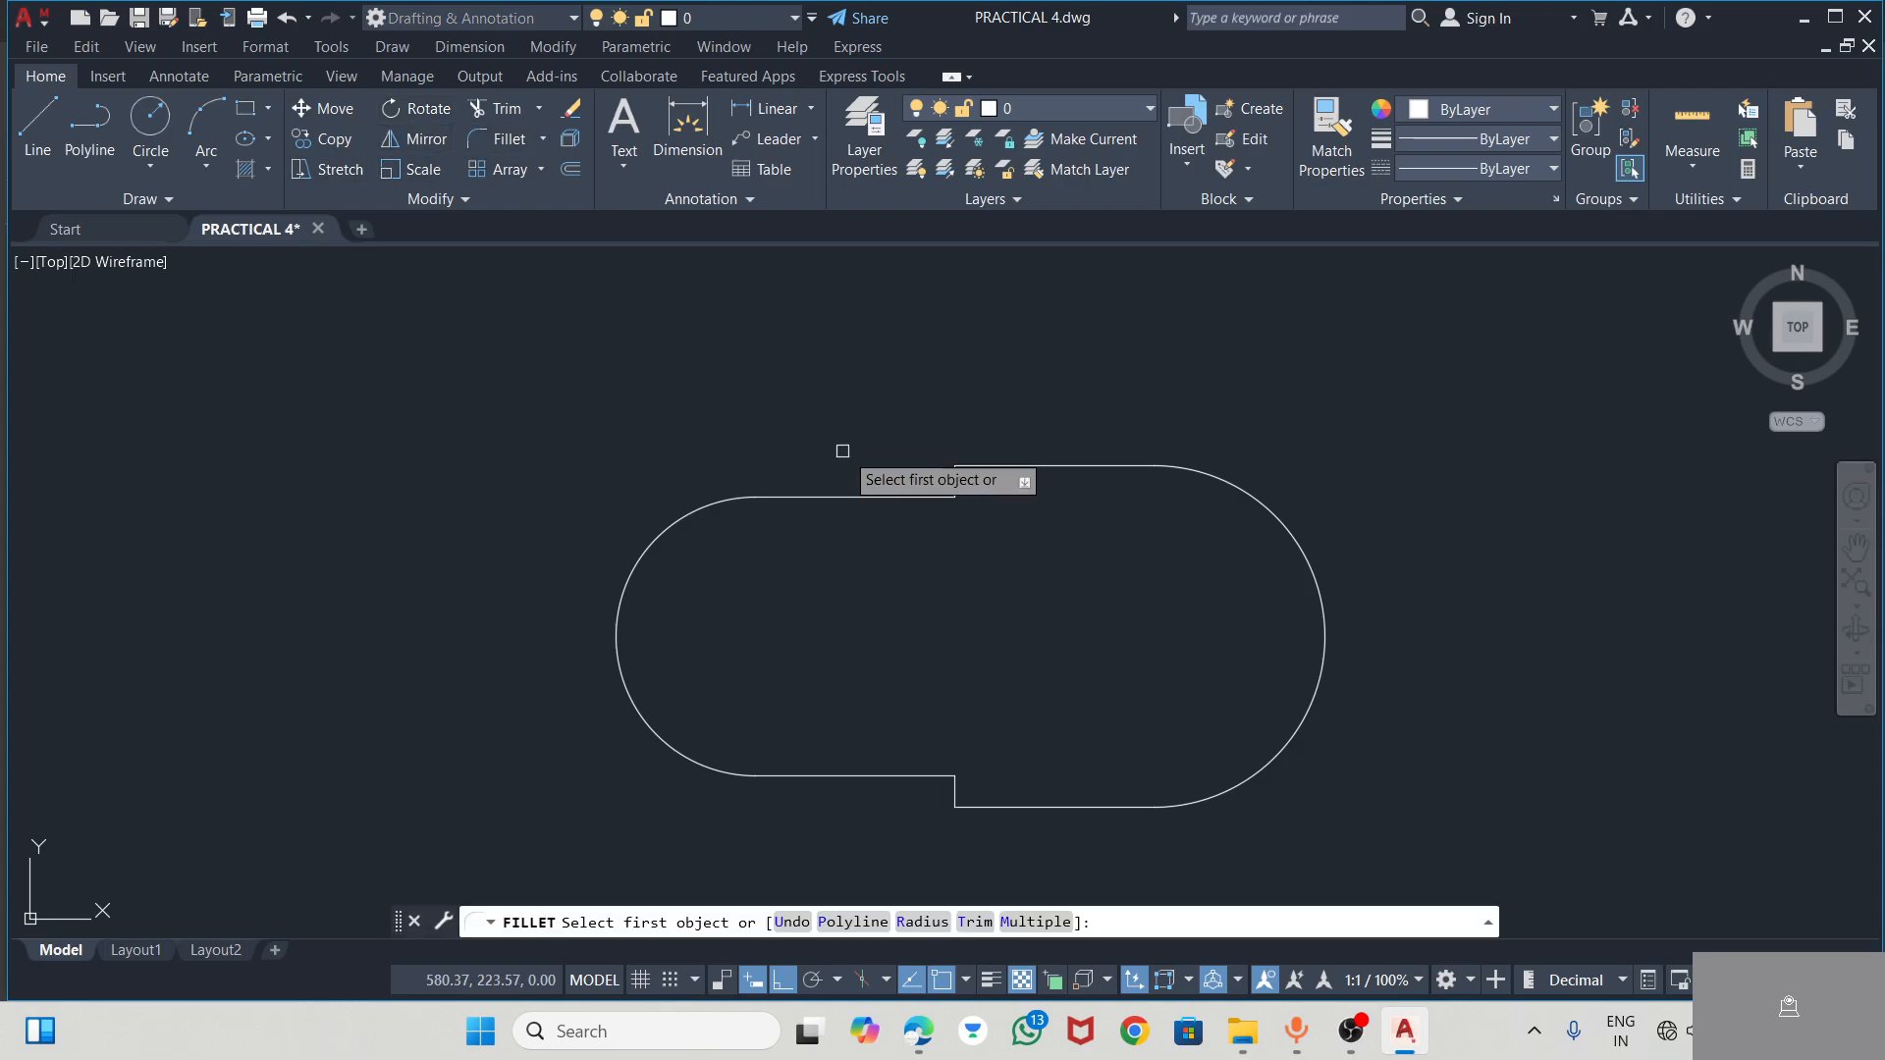
left_click(997, 467)
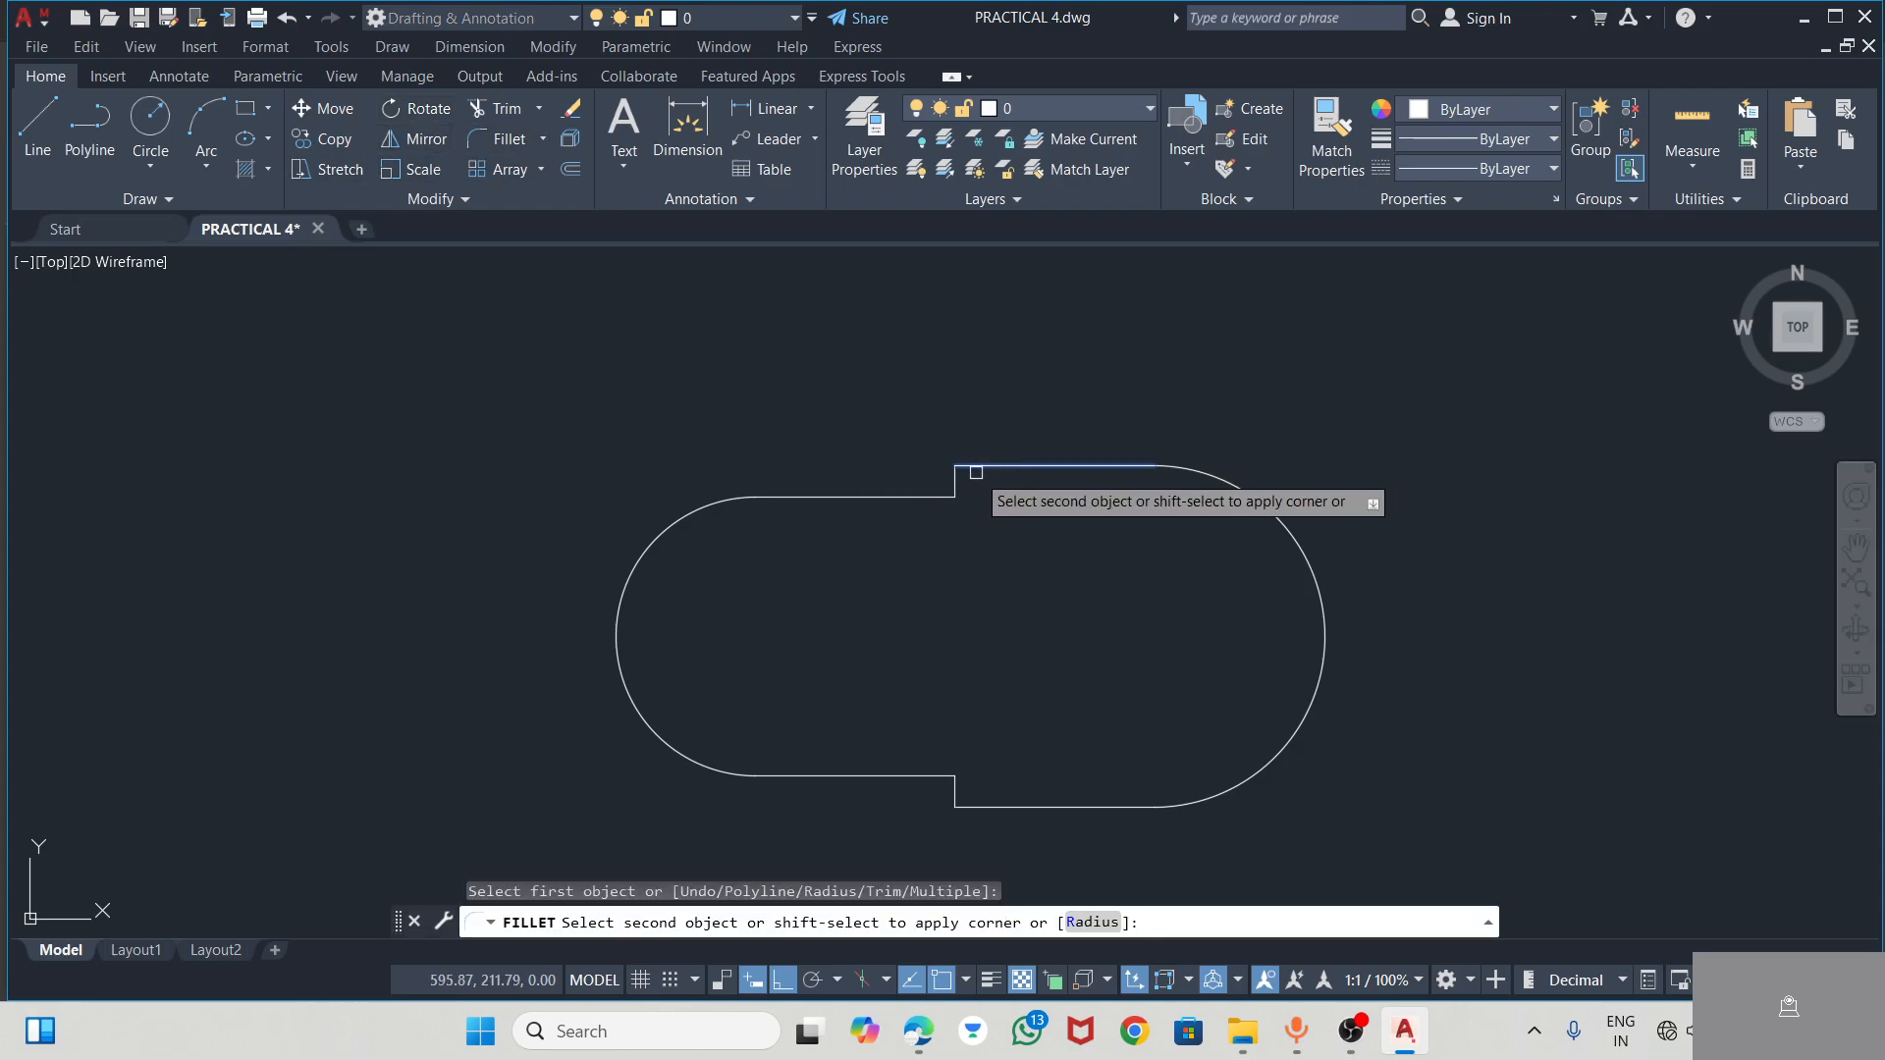
left_click(957, 482)
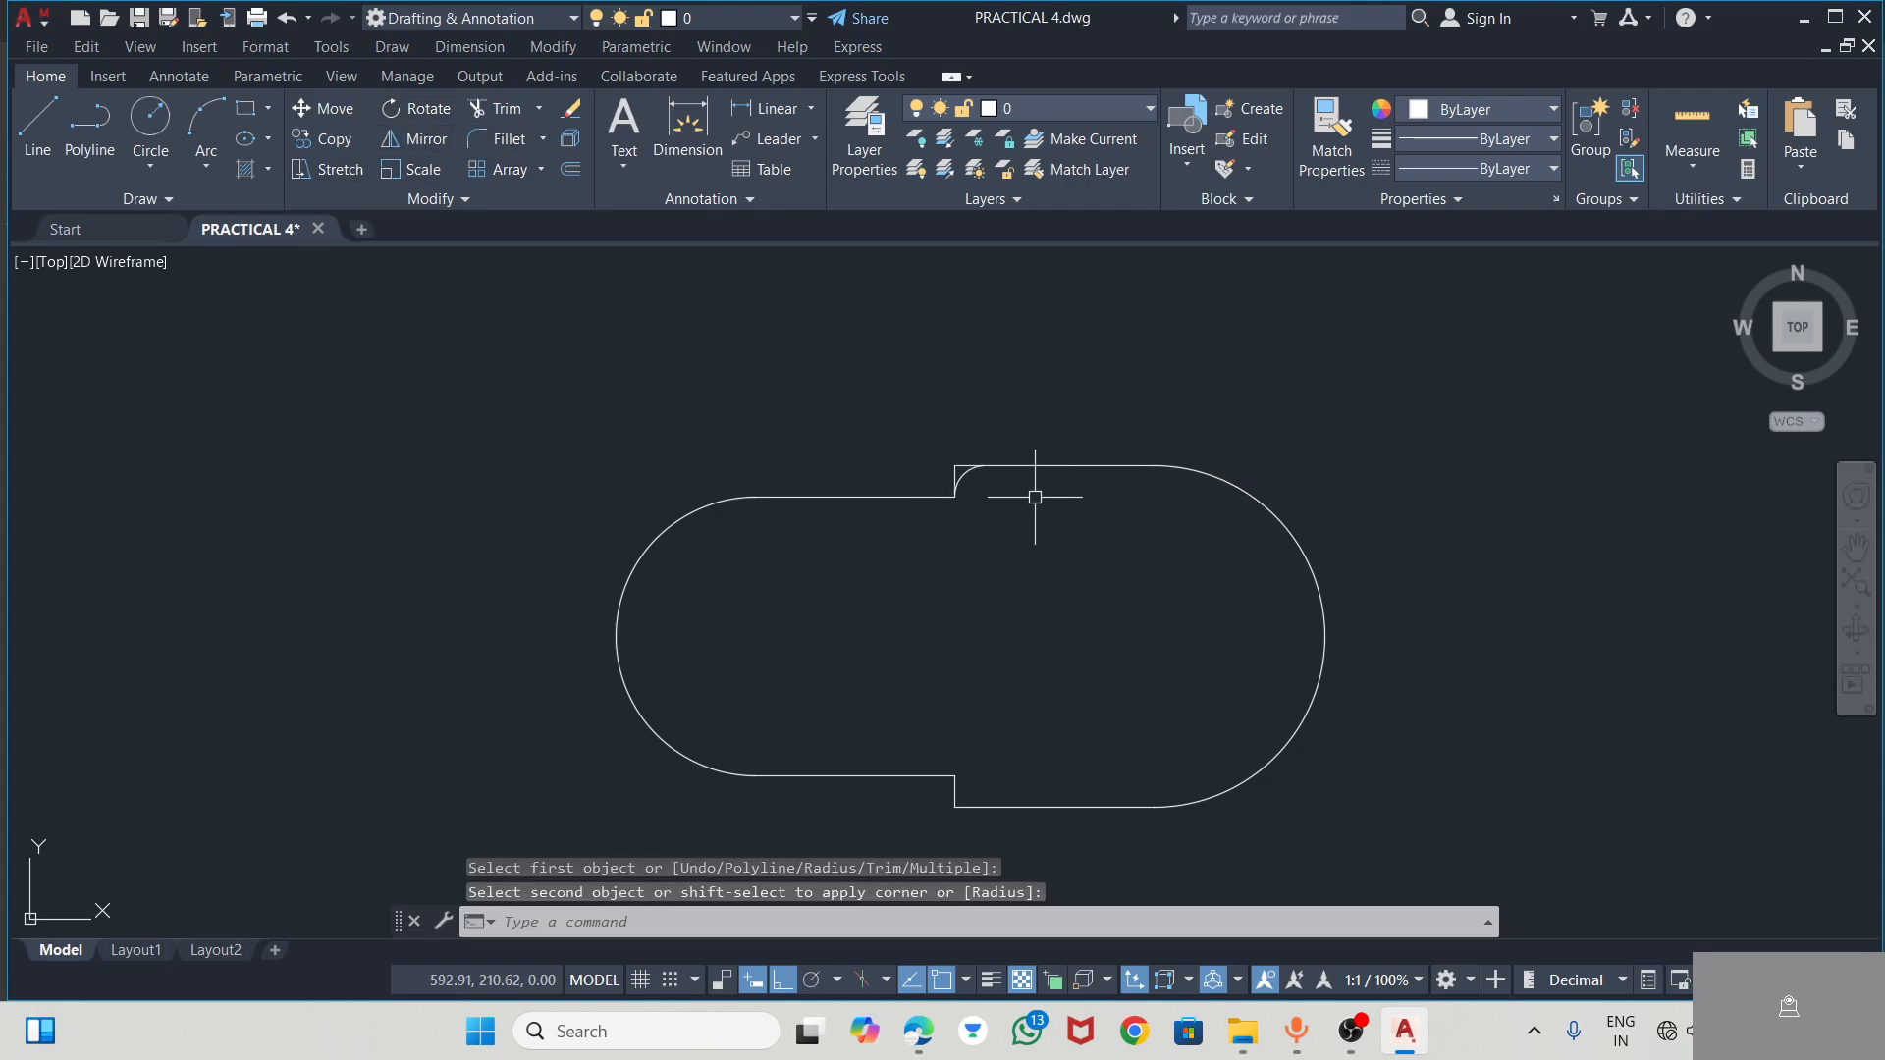
key("Escape")
Try a radius 3 fillet on the lower step's outer corner, and erase the resulting arc
left_click(505, 139)
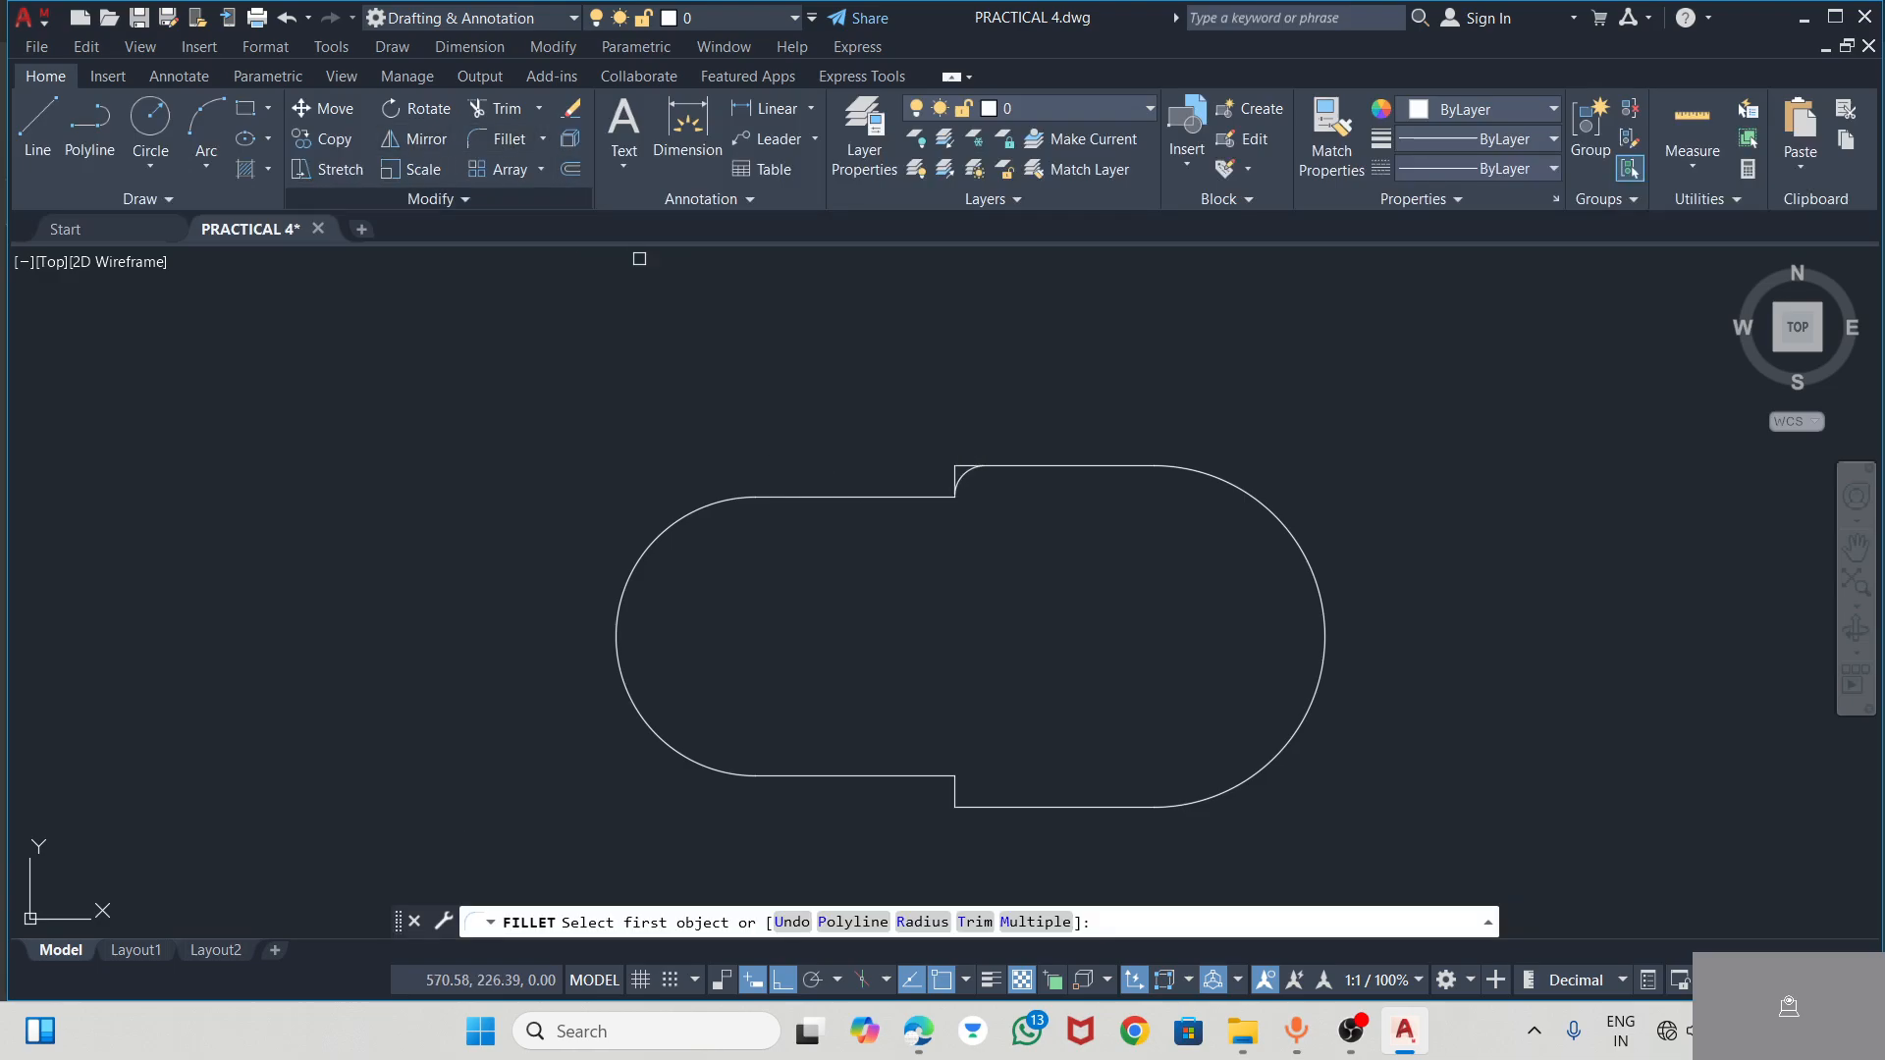
left_click(955, 786)
type("R")
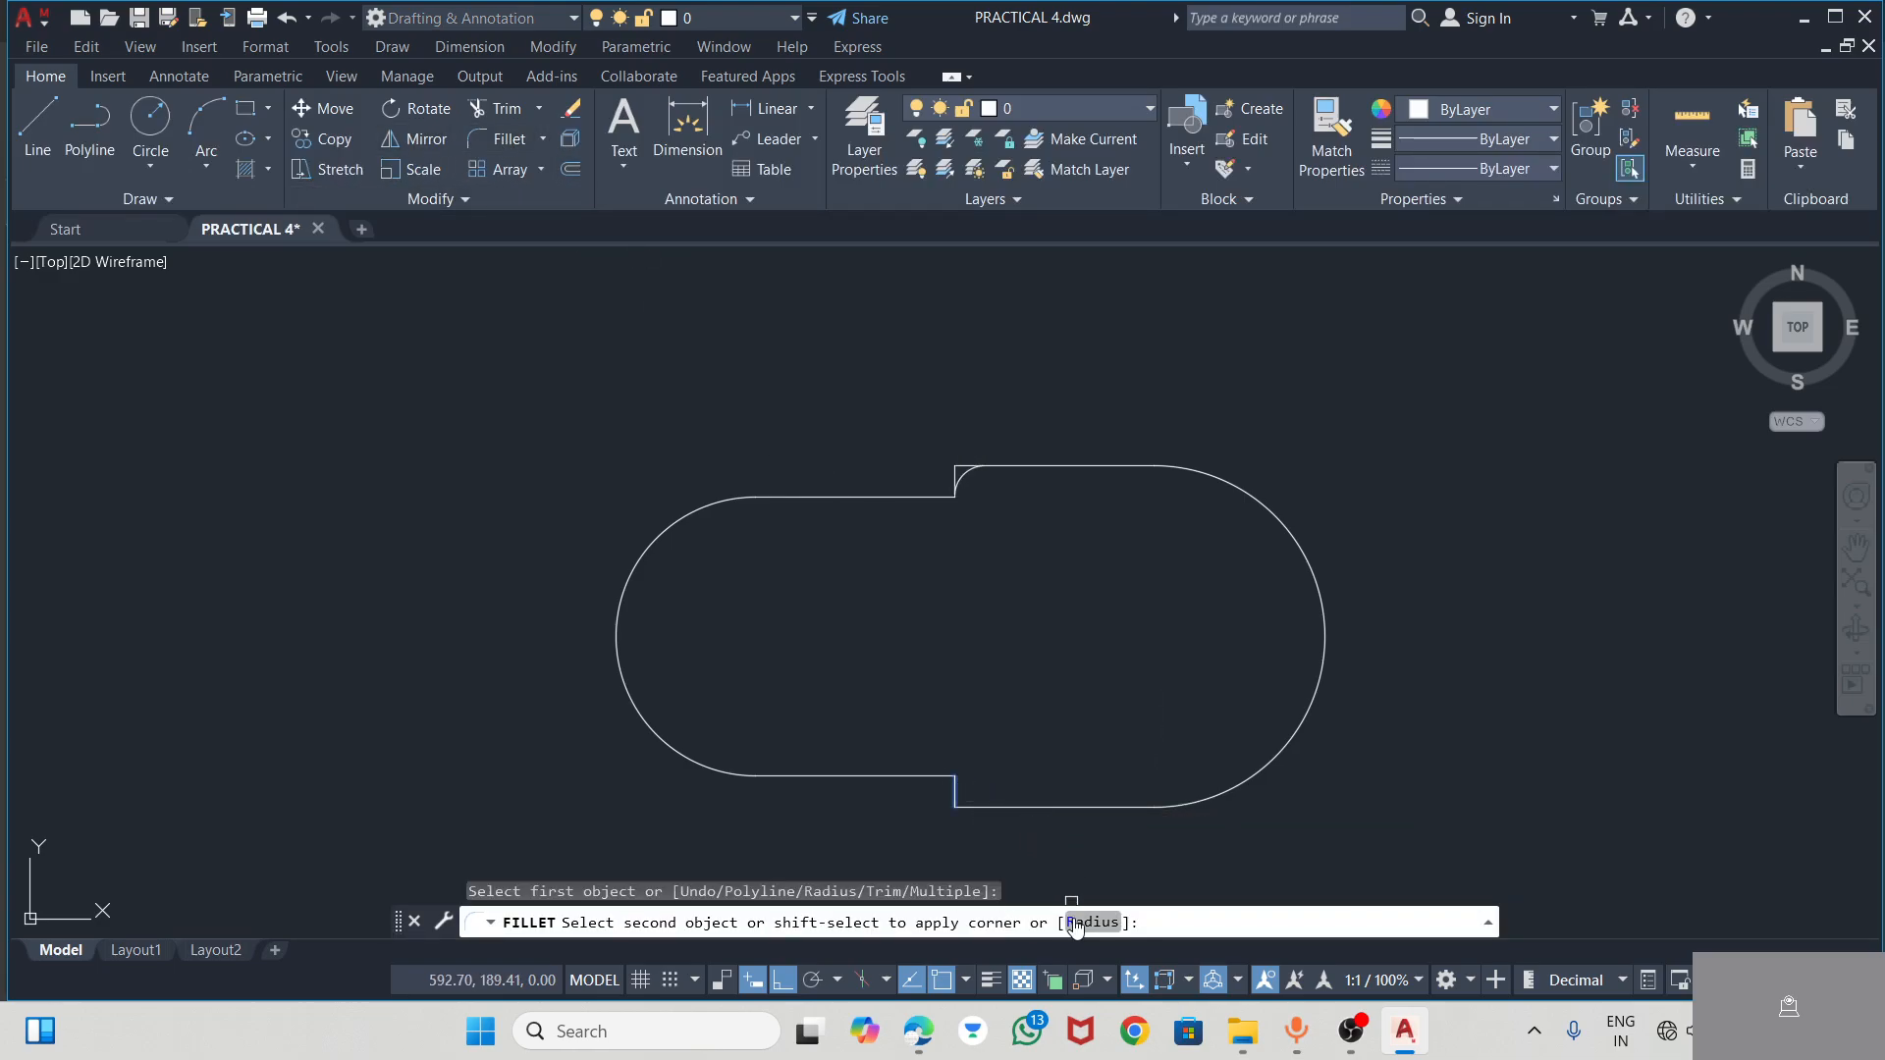
key("Return")
type("3")
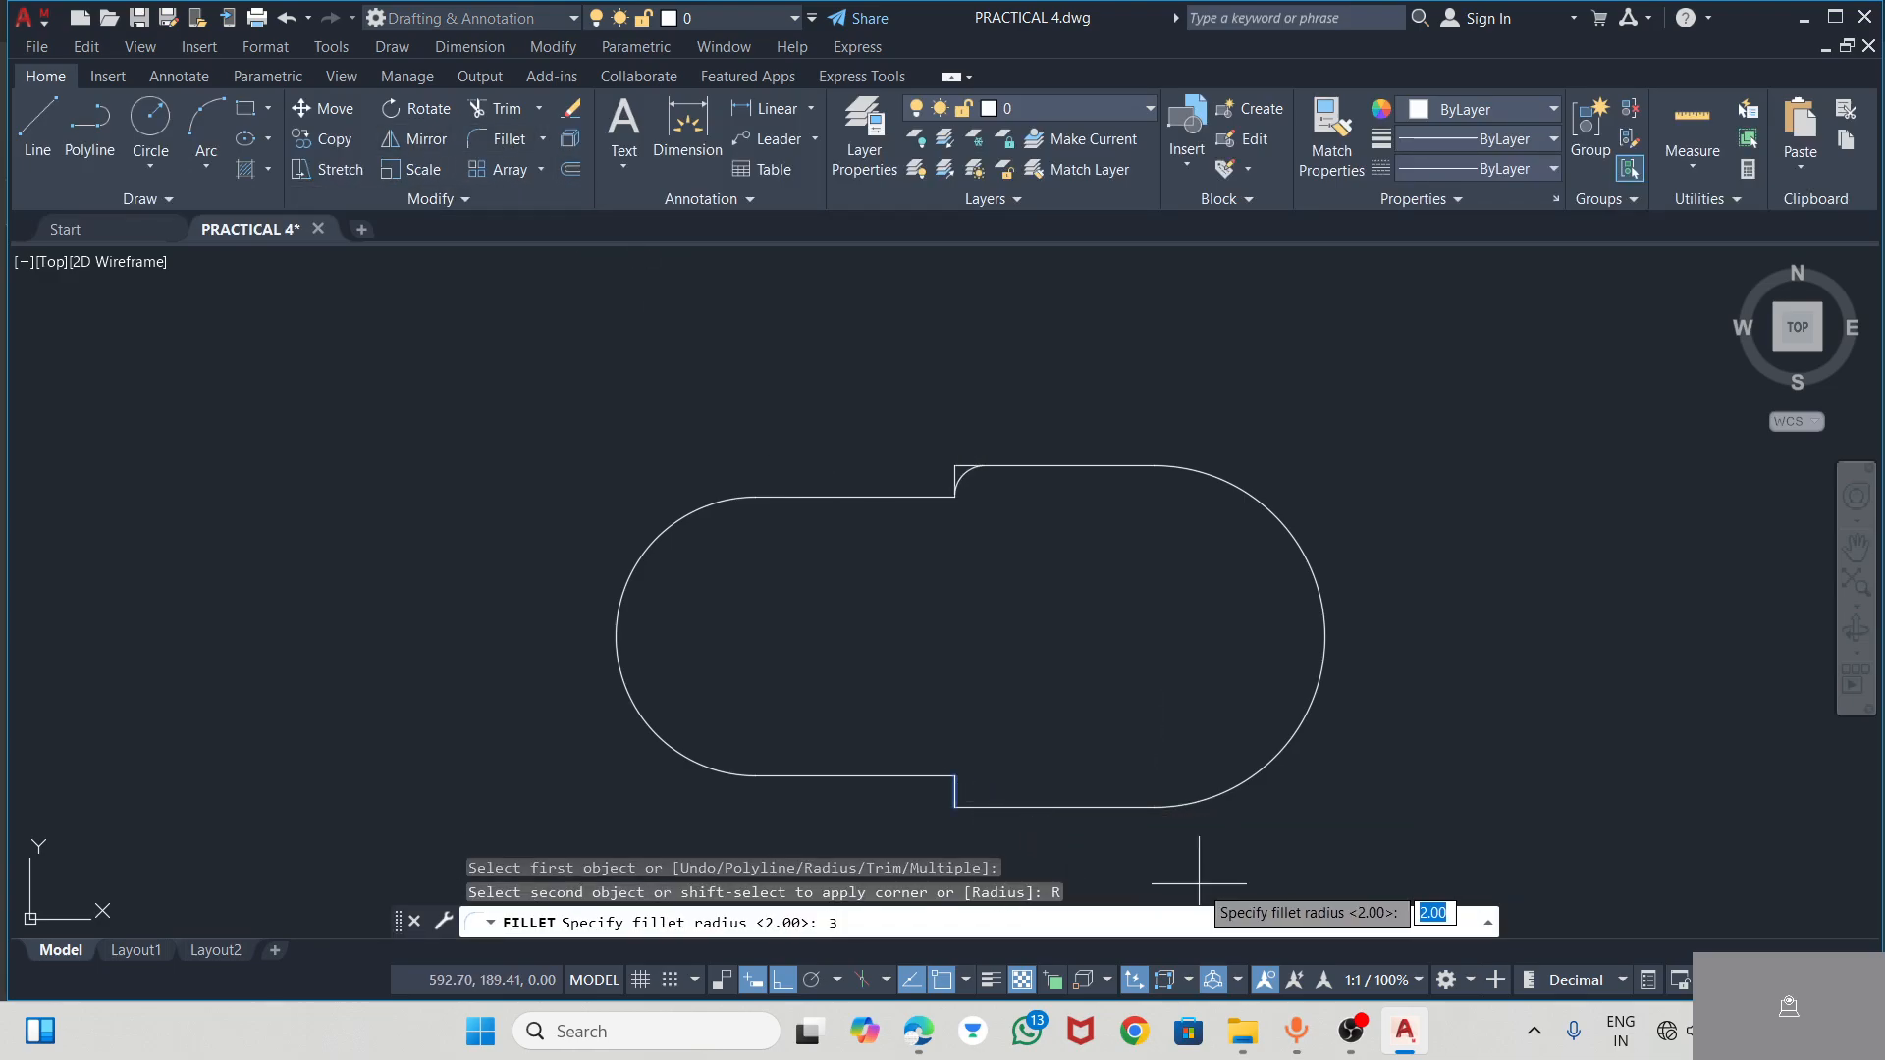
key("Return")
scroll(952, 788, "up", 7)
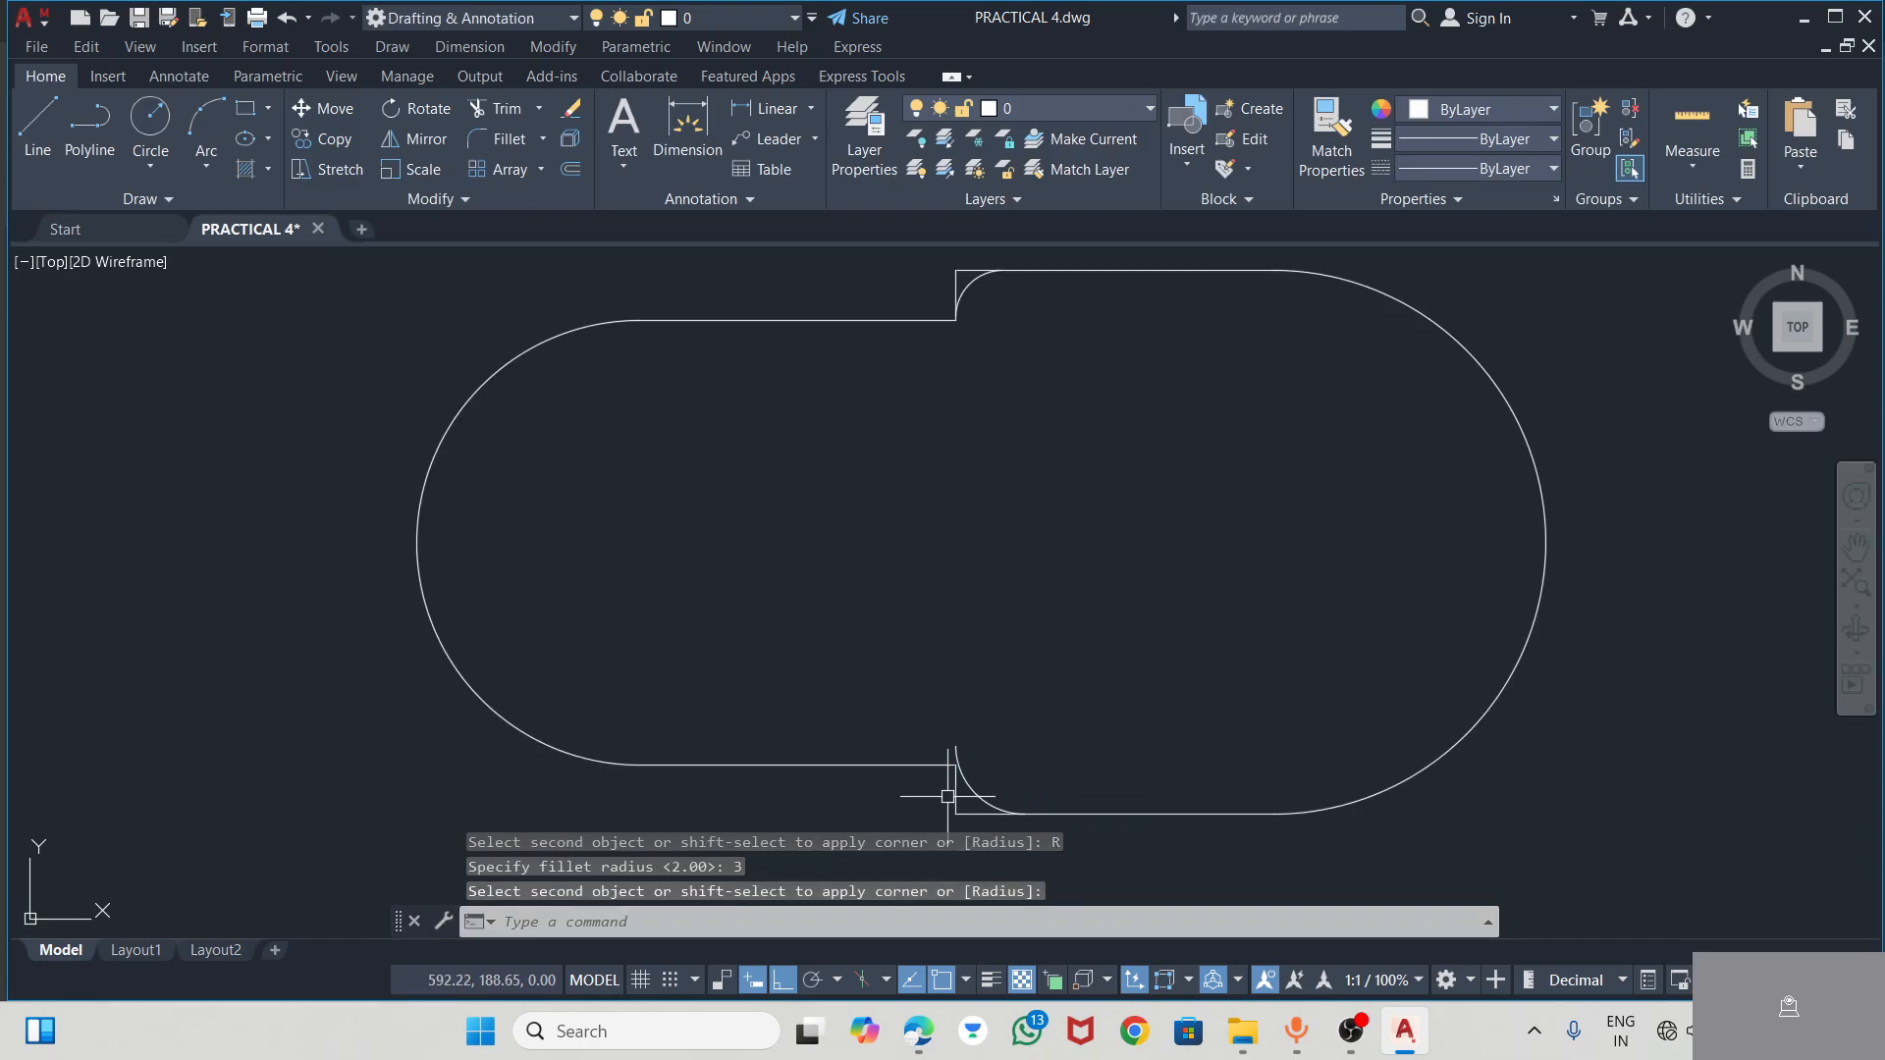
scroll(956, 575, "down", 4)
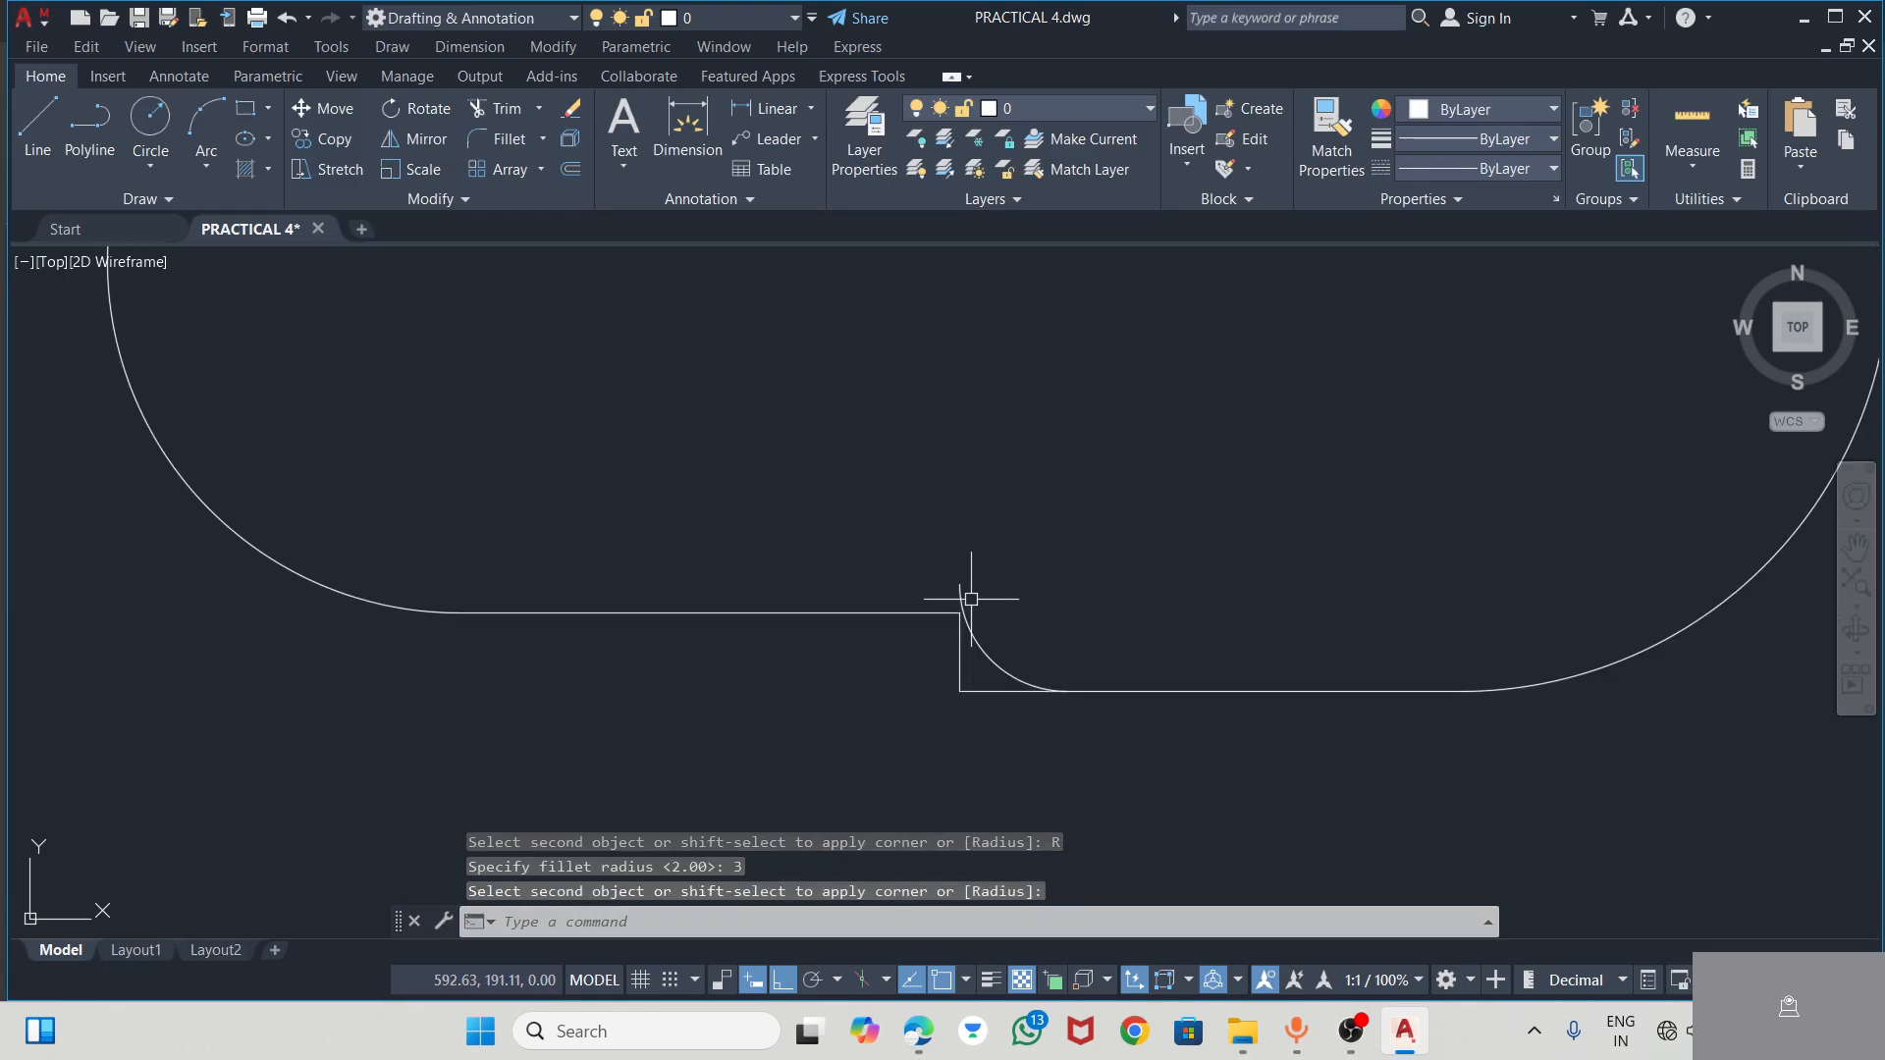
left_click(991, 660)
key("Delete")
scroll(1014, 644, "down", 5)
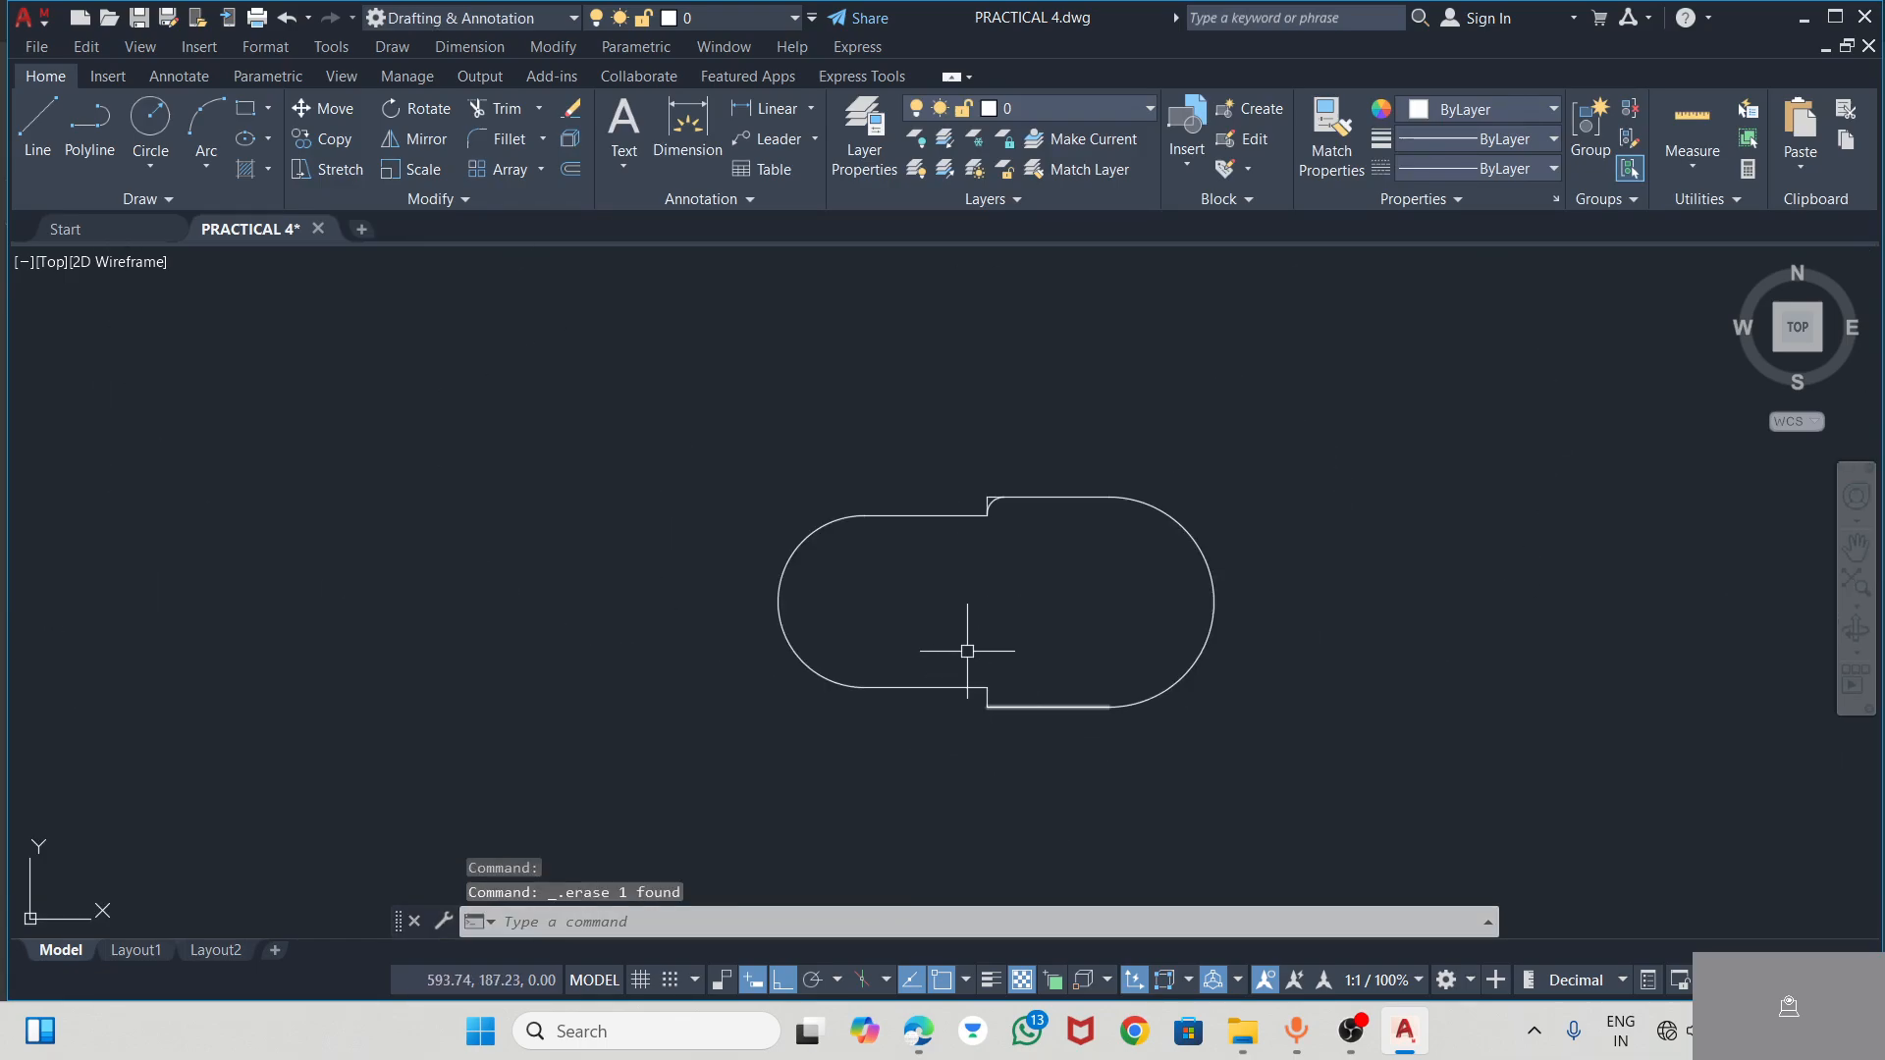
Check the radius of the upper step's fillet arc with the Dimension command without placing a dimension
left_click(675, 126)
scroll(1010, 539, "up", 5)
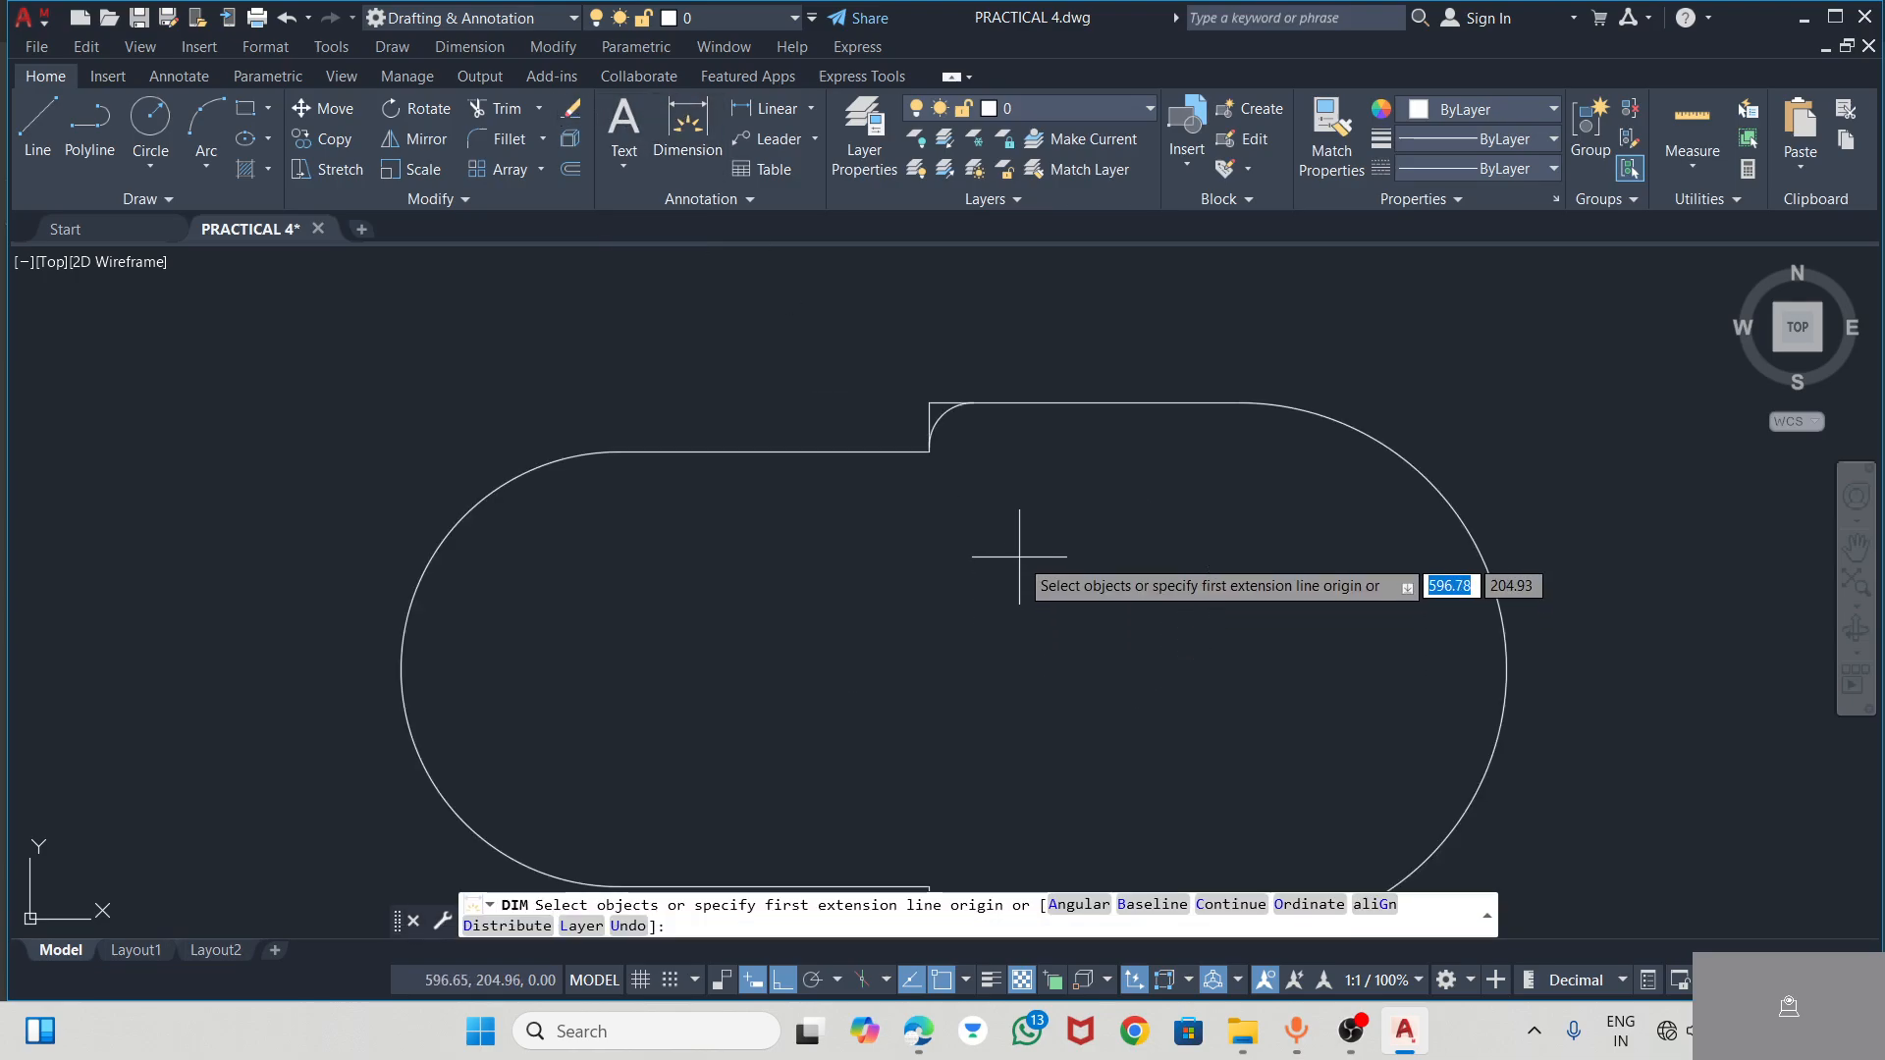
scroll(892, 405, "down", 3)
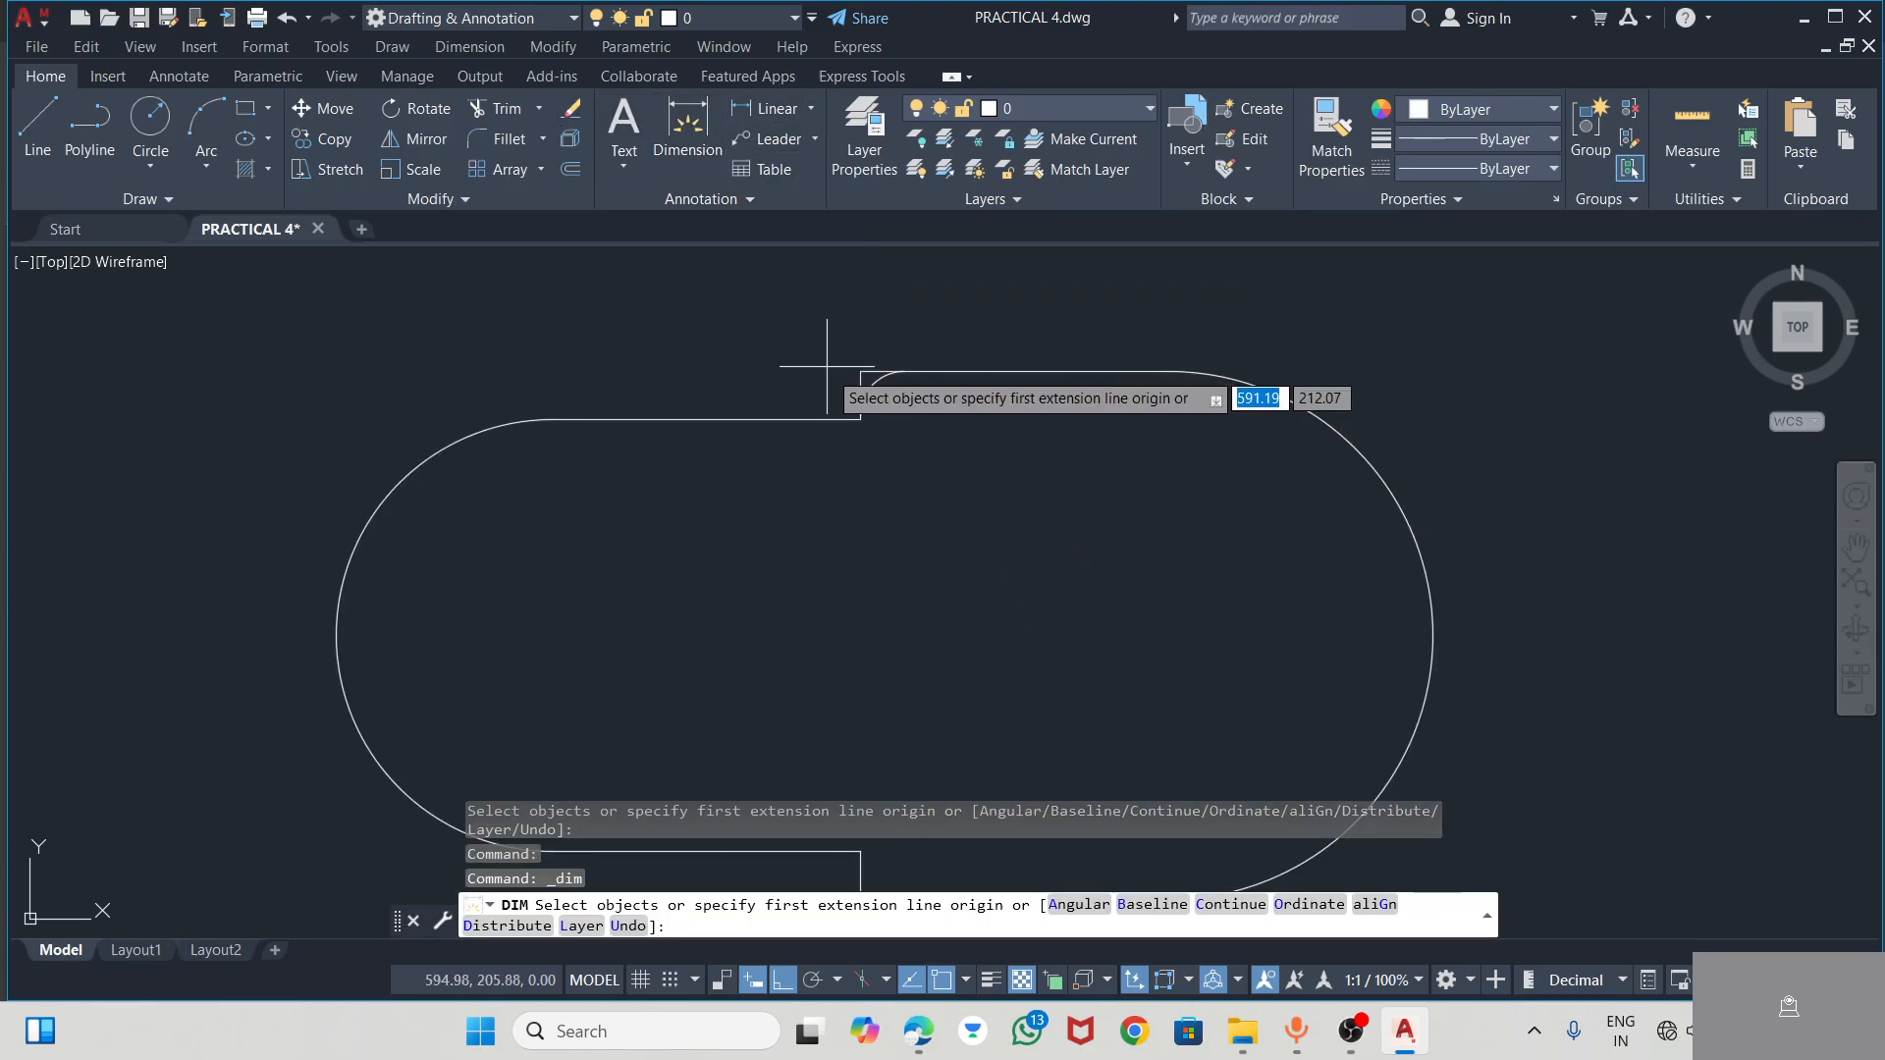
left_click(874, 383)
key("Escape")
key("Escape")
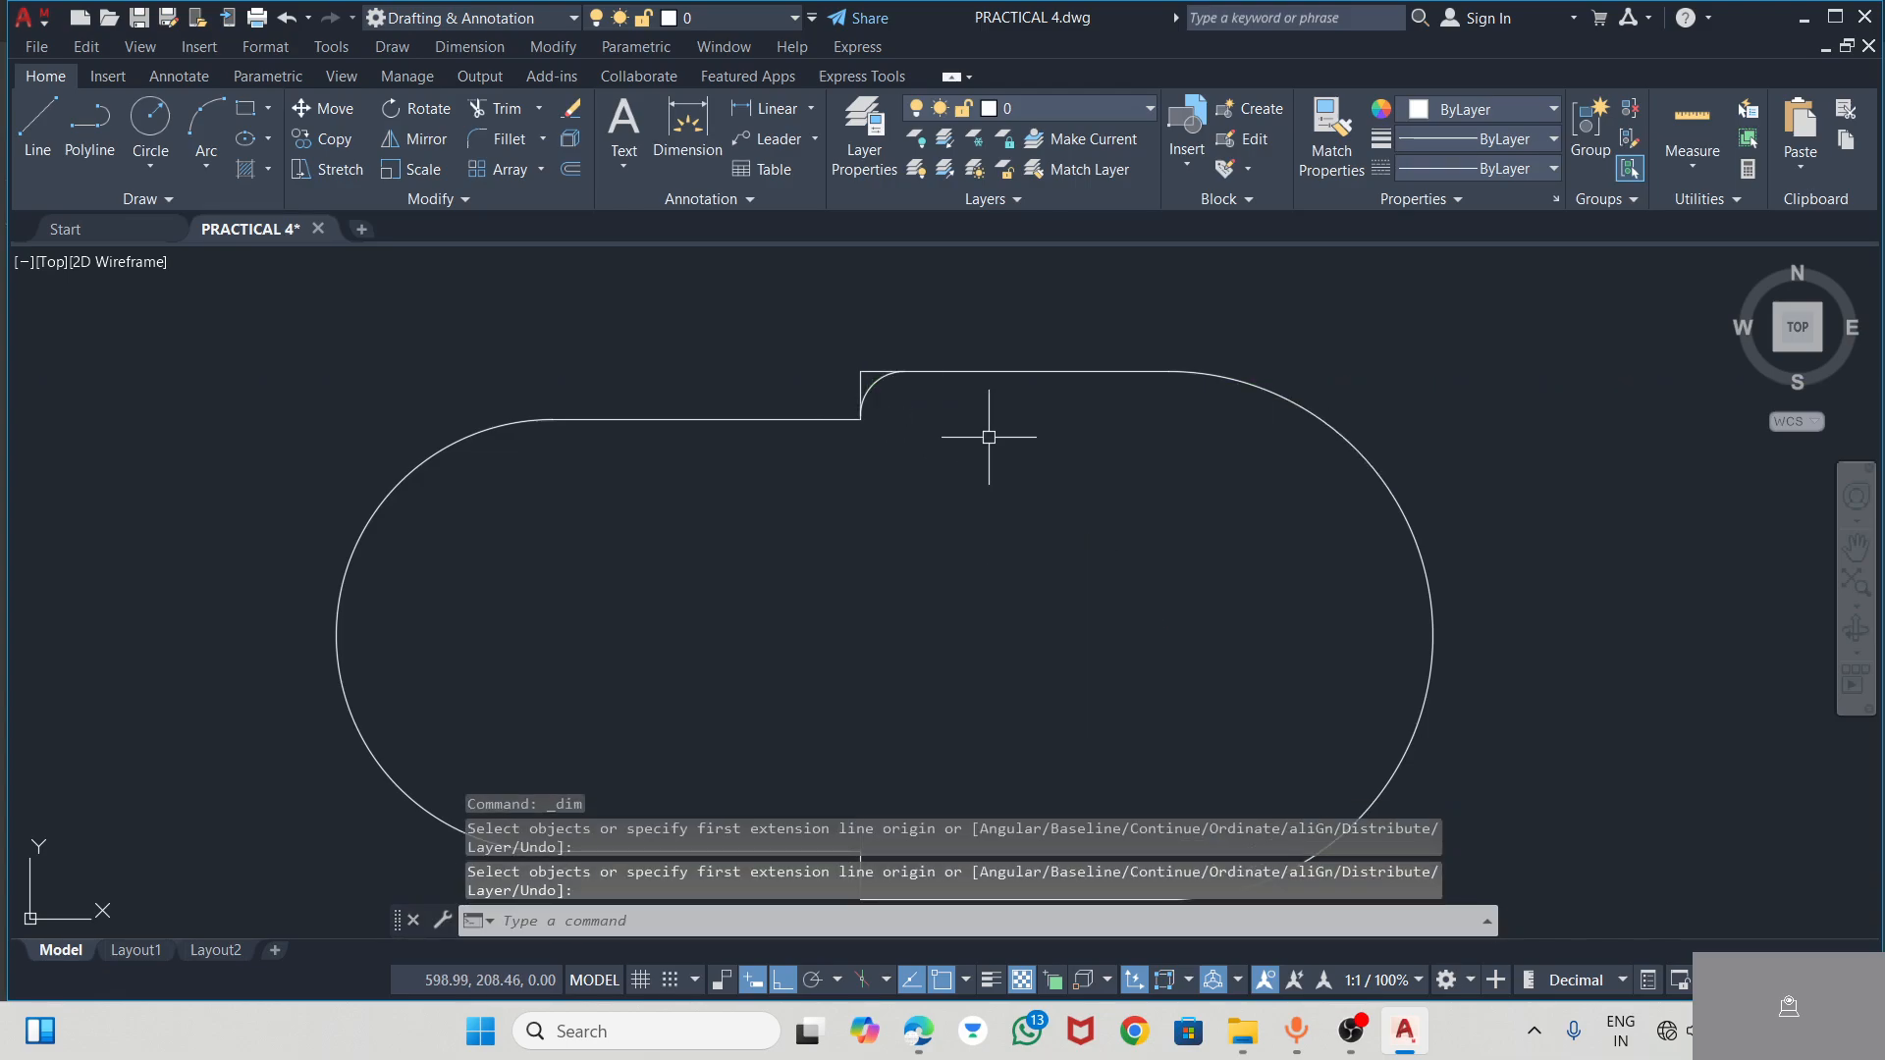
scroll(909, 441, "down", 2)
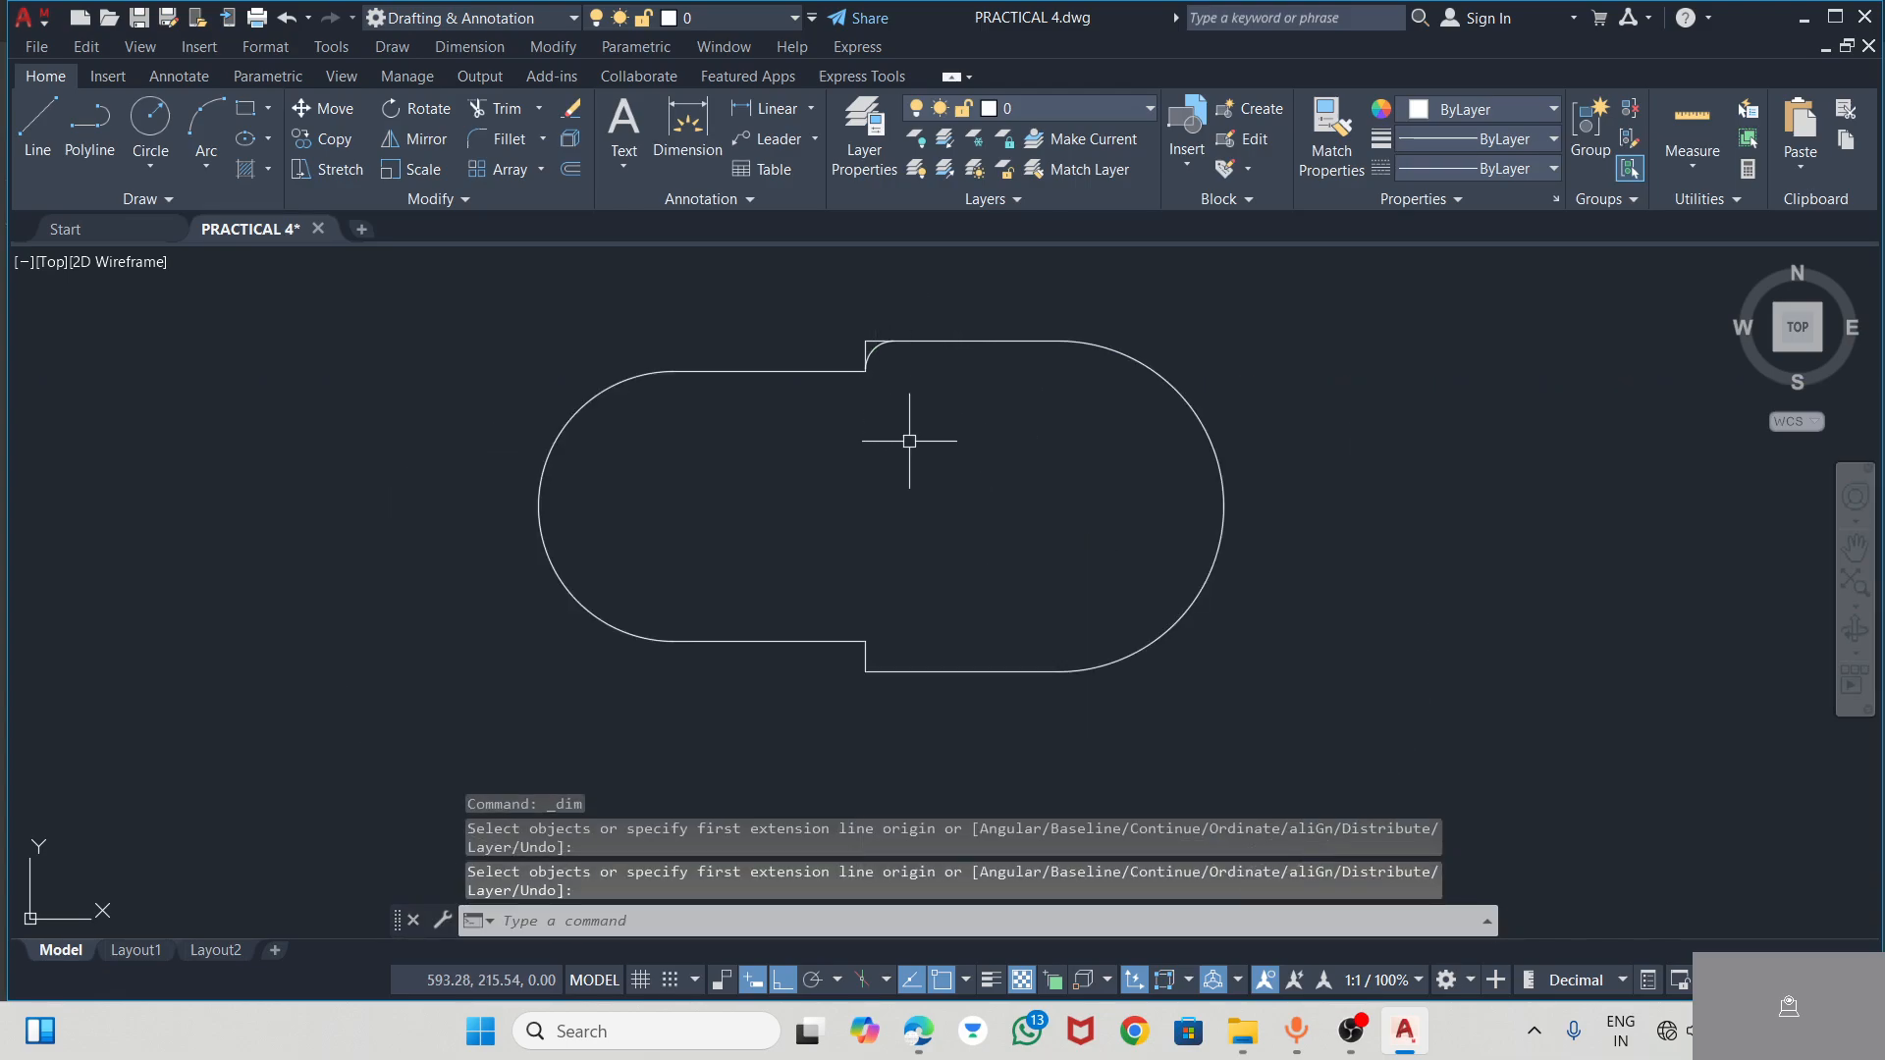
Fillet the lower step's outer corner between the short vertical line and the lower horizontal line with radius 2
left_click(483, 139)
scroll(862, 653, "up", 2)
left_click(858, 651)
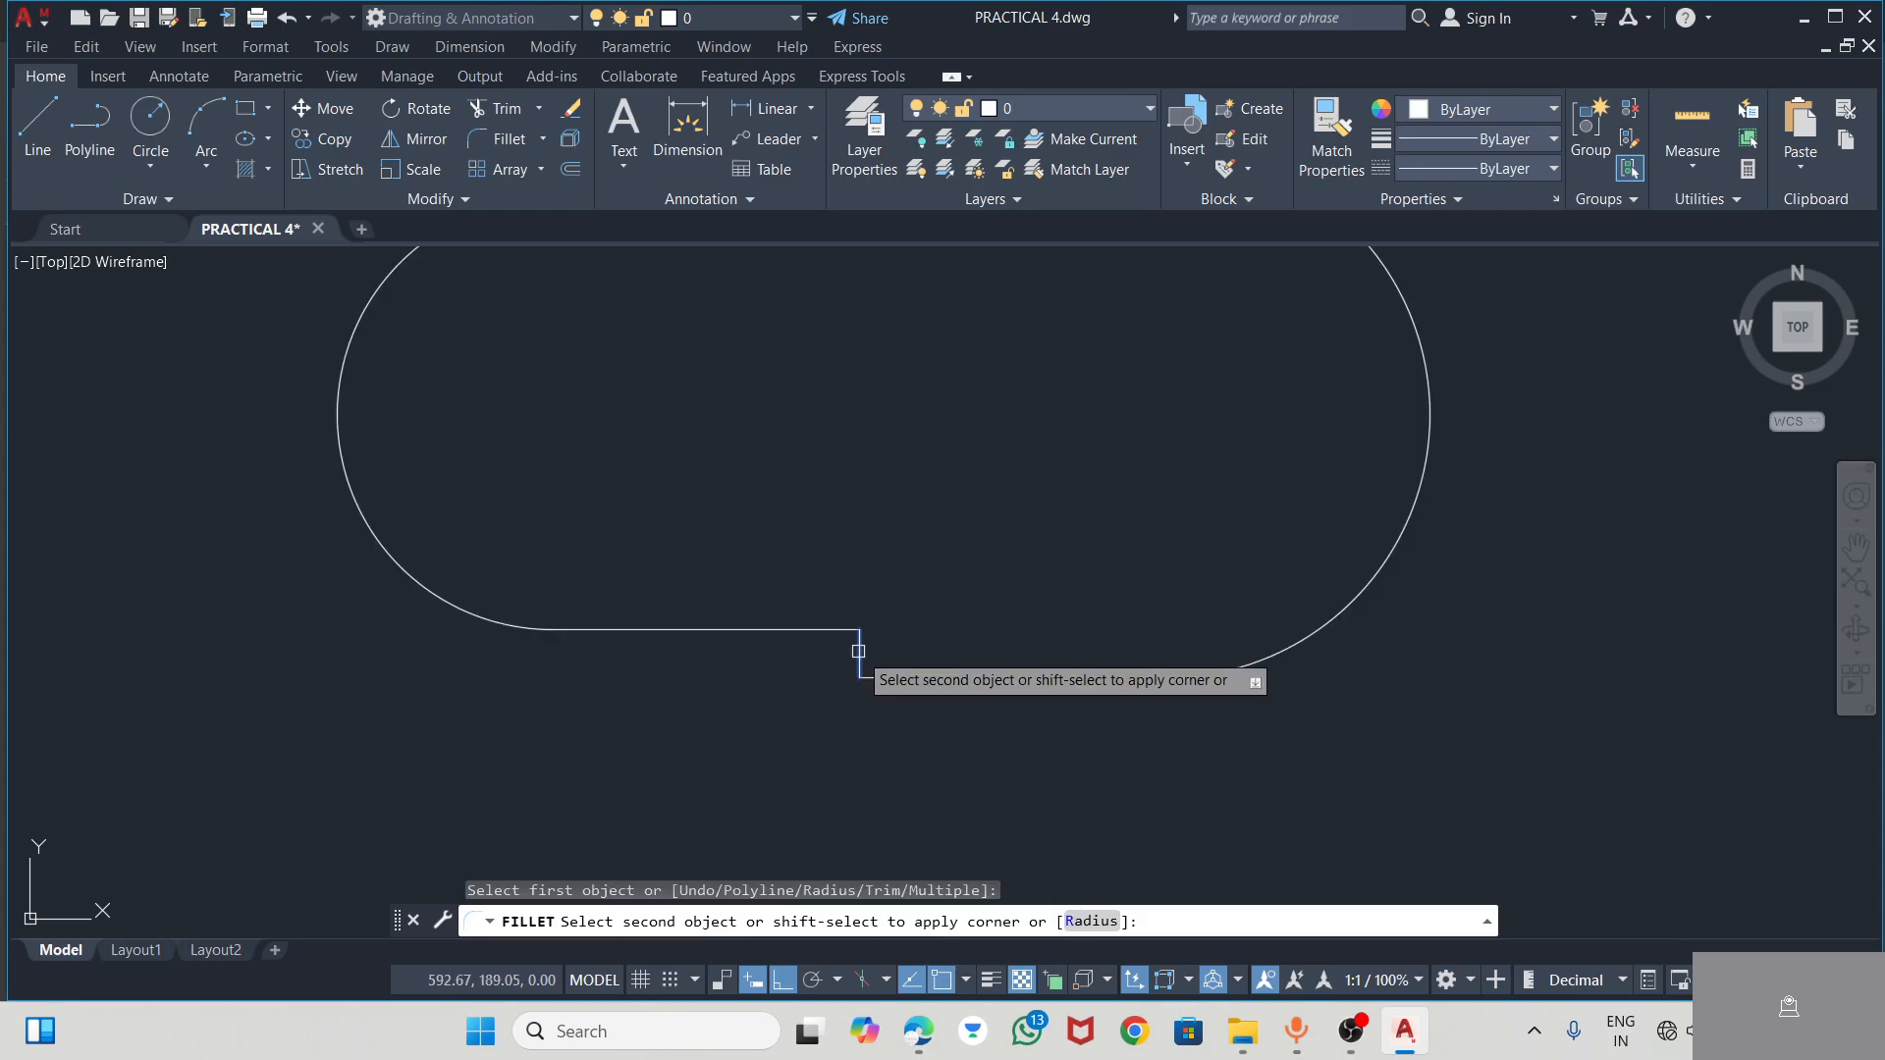
left_click(1084, 923)
type("2")
key("Return")
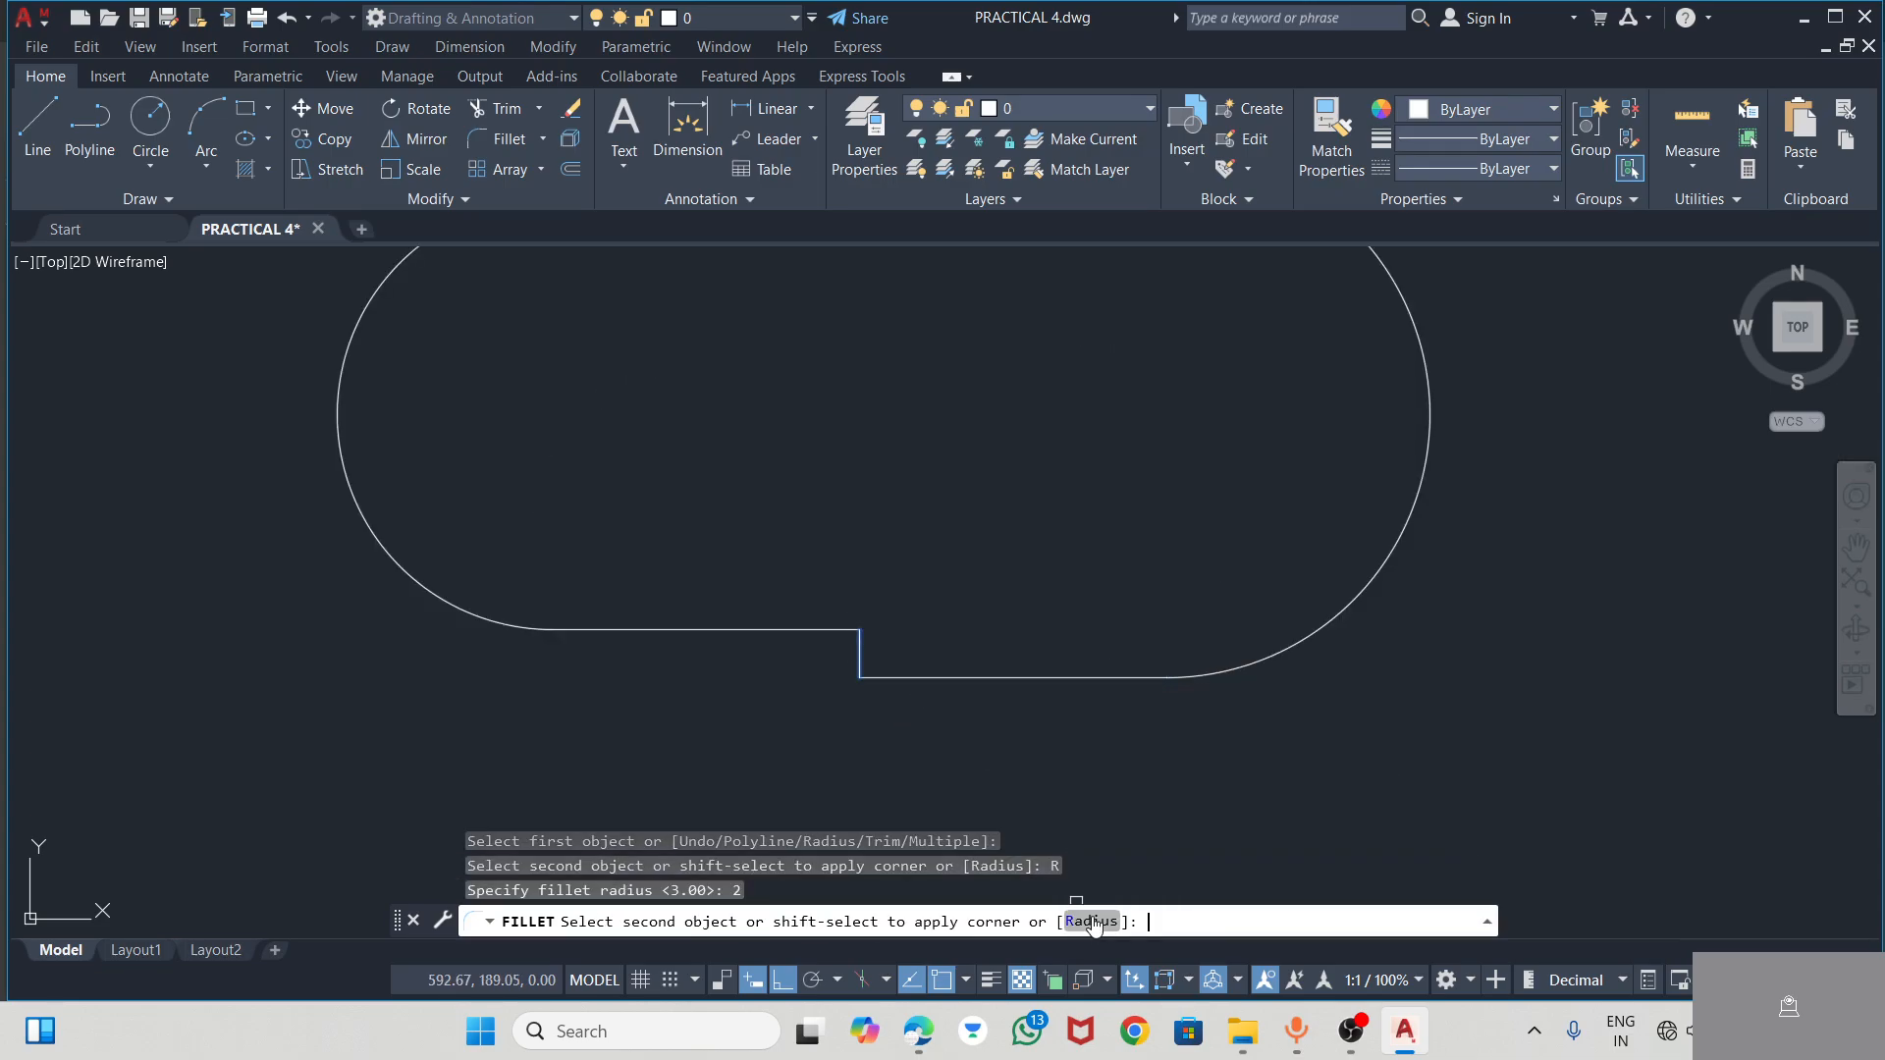
left_click(908, 678)
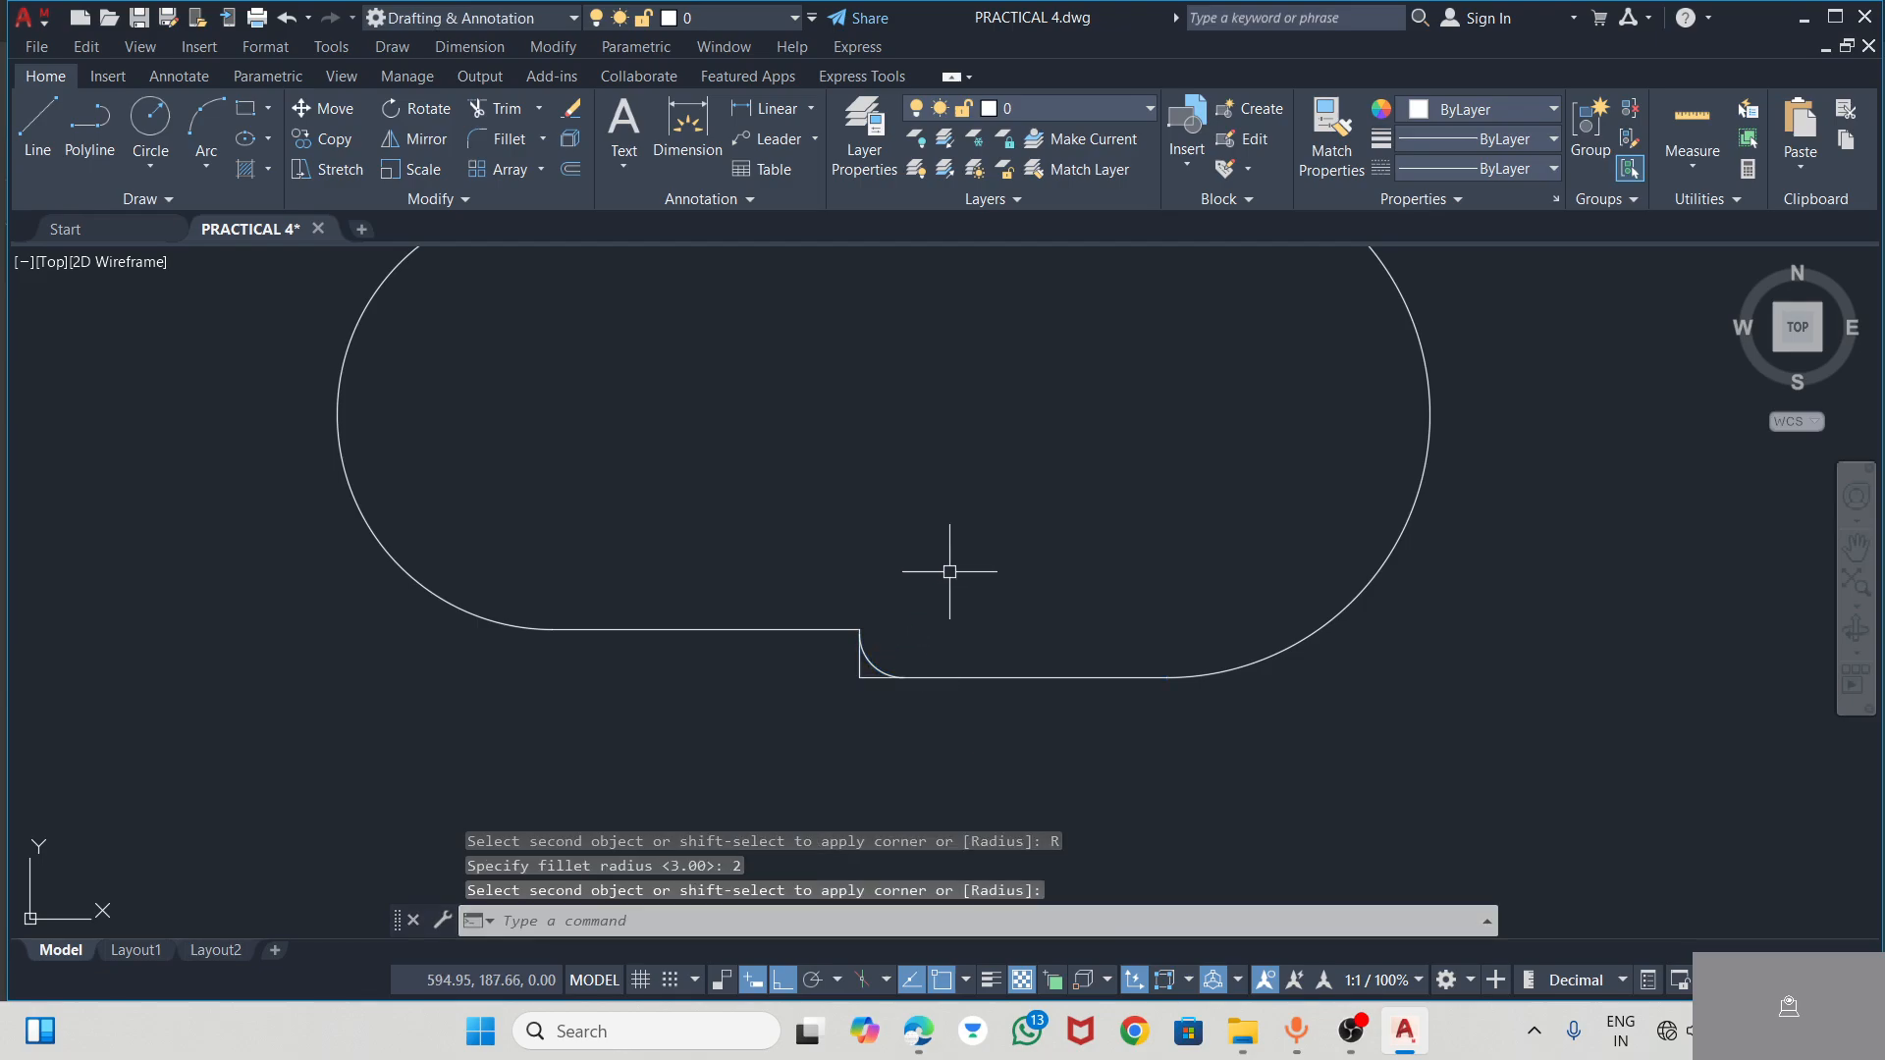
Trim the leftover square corners outside the upper and lower fillet arcs of the slot
scroll(971, 611, "down", 2)
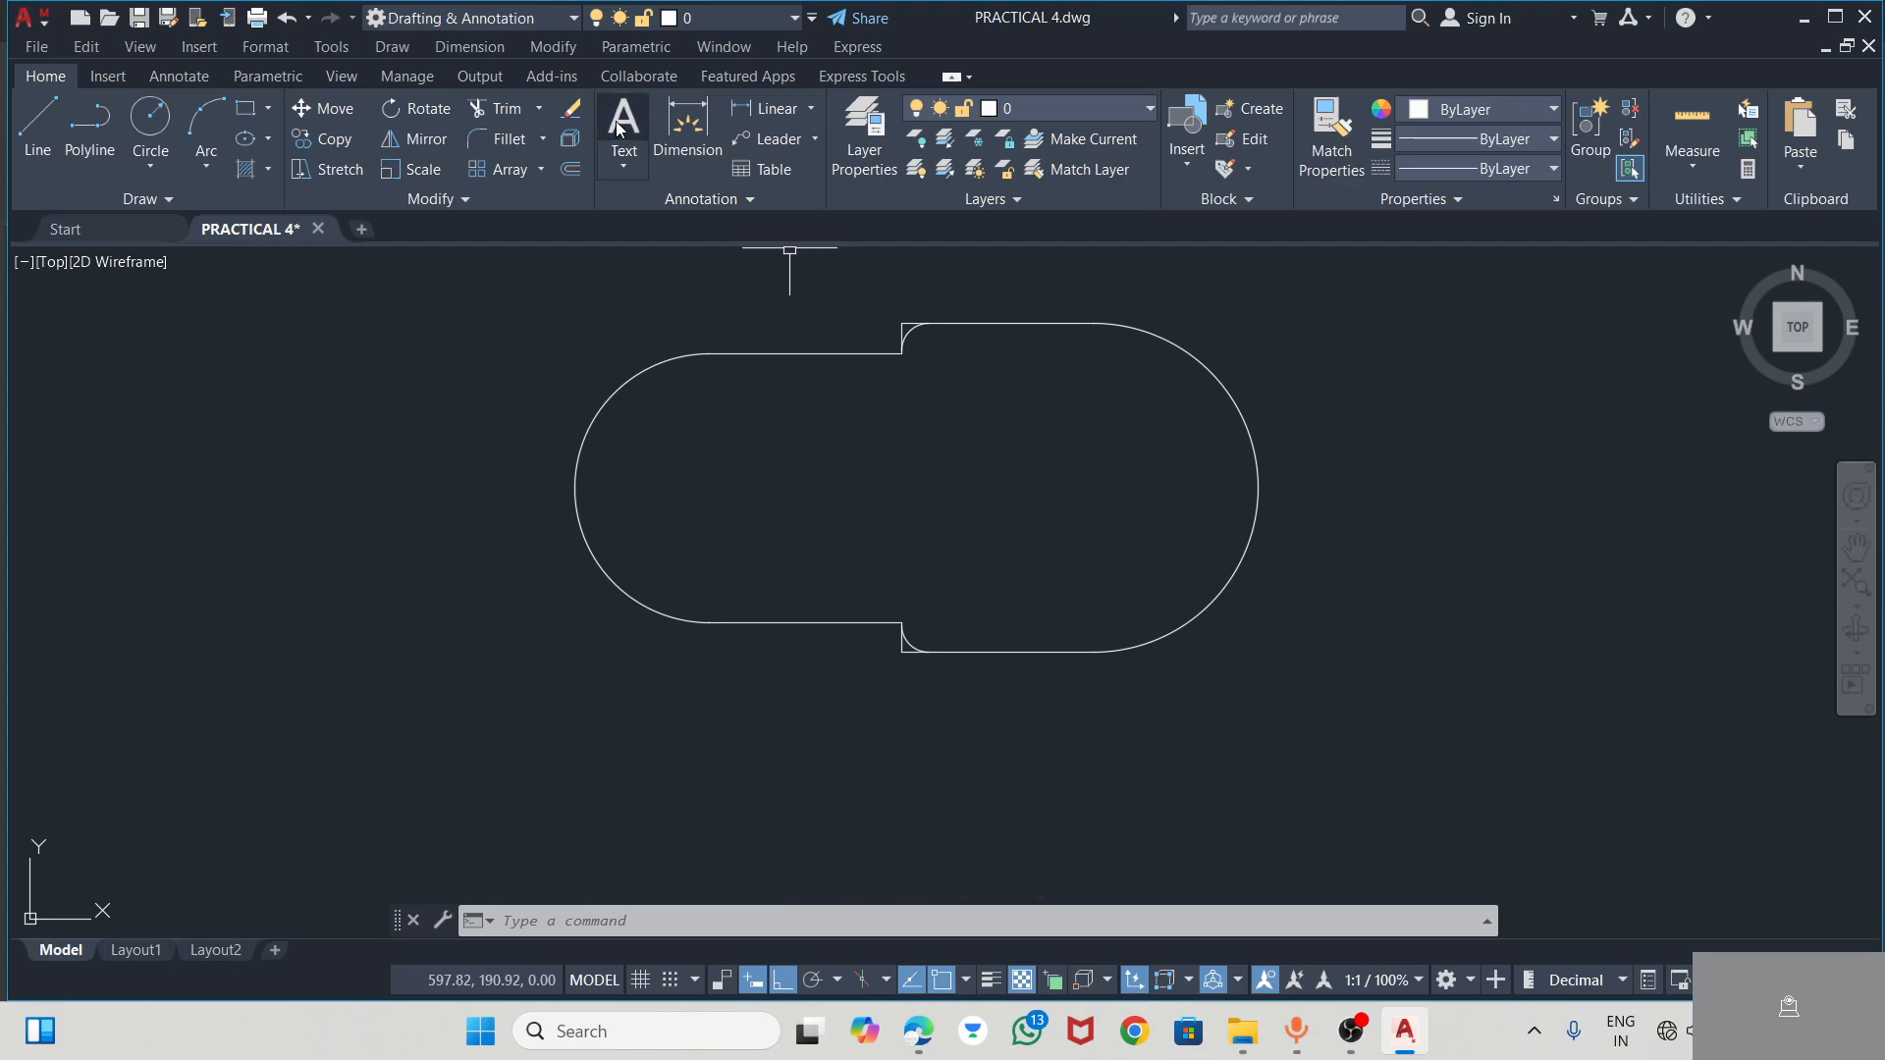
left_click(487, 108)
scroll(788, 328, "up", 3)
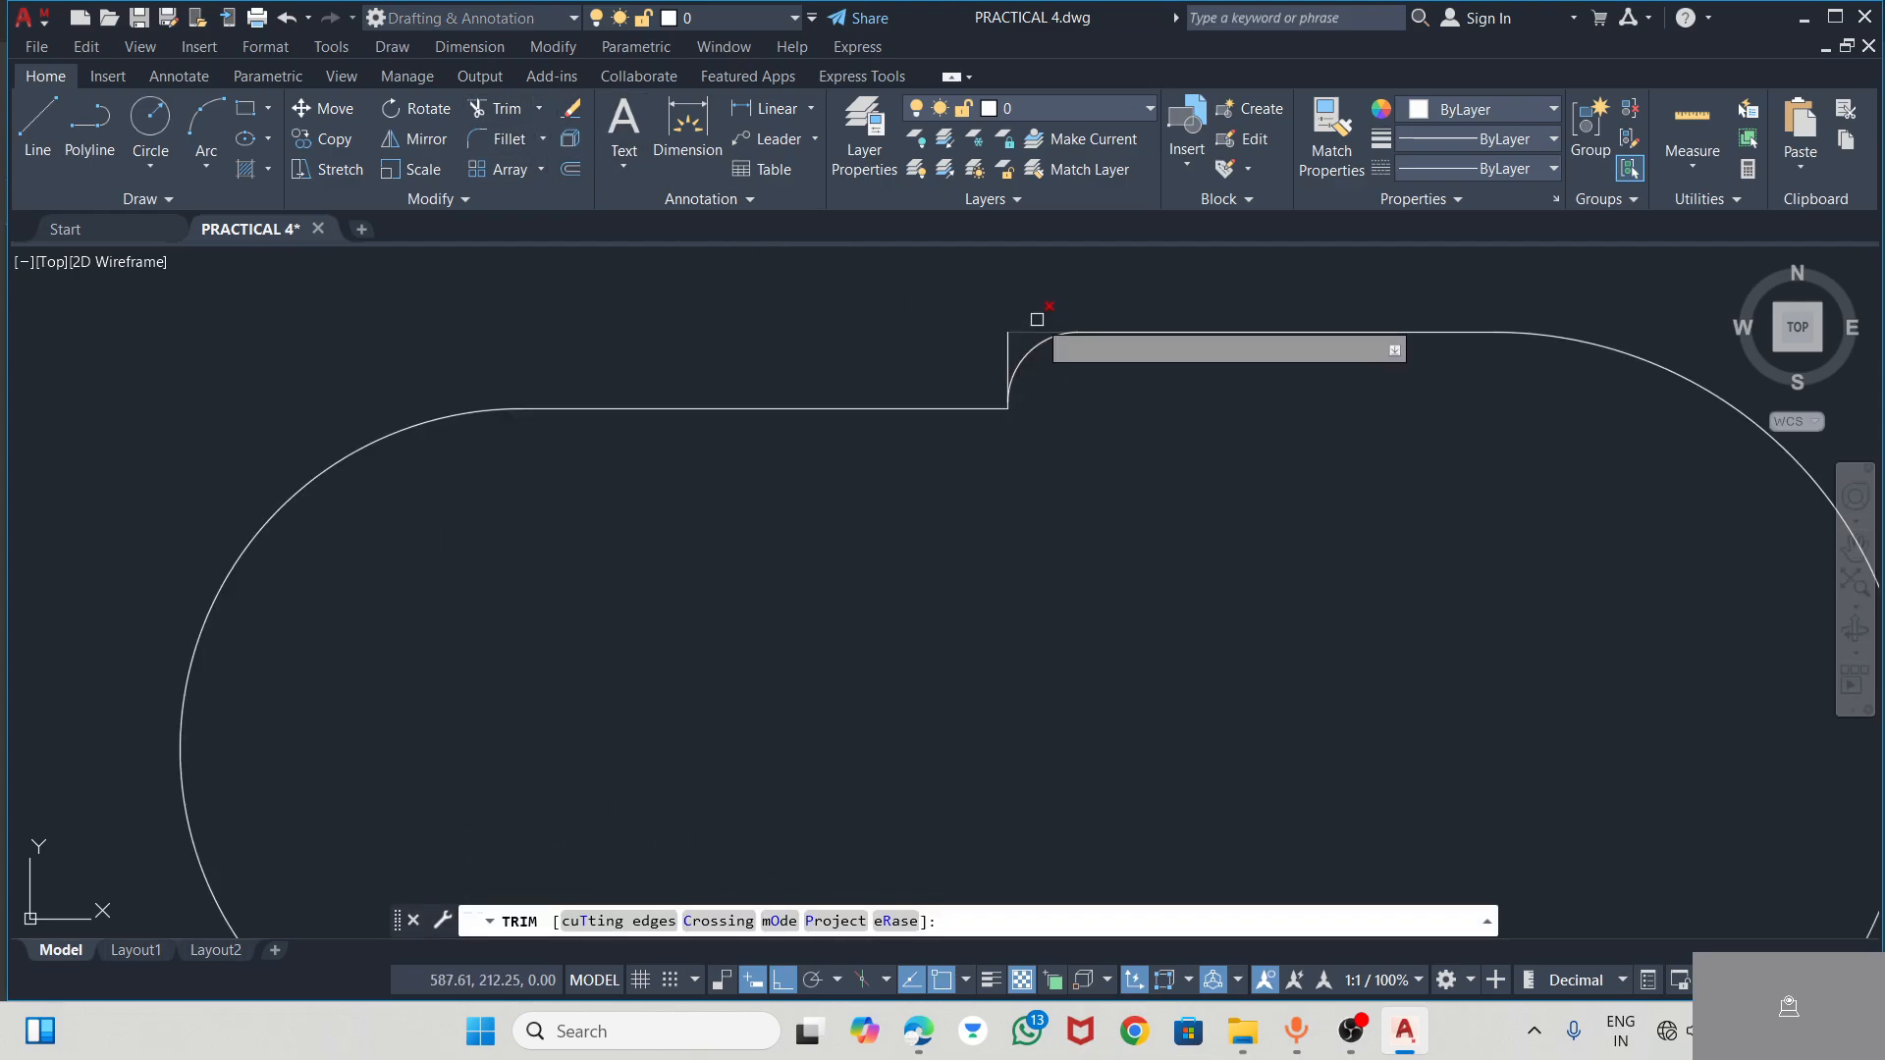
left_click_drag(1036, 314, 1016, 337)
key("Return")
scroll(924, 280, "down", 3)
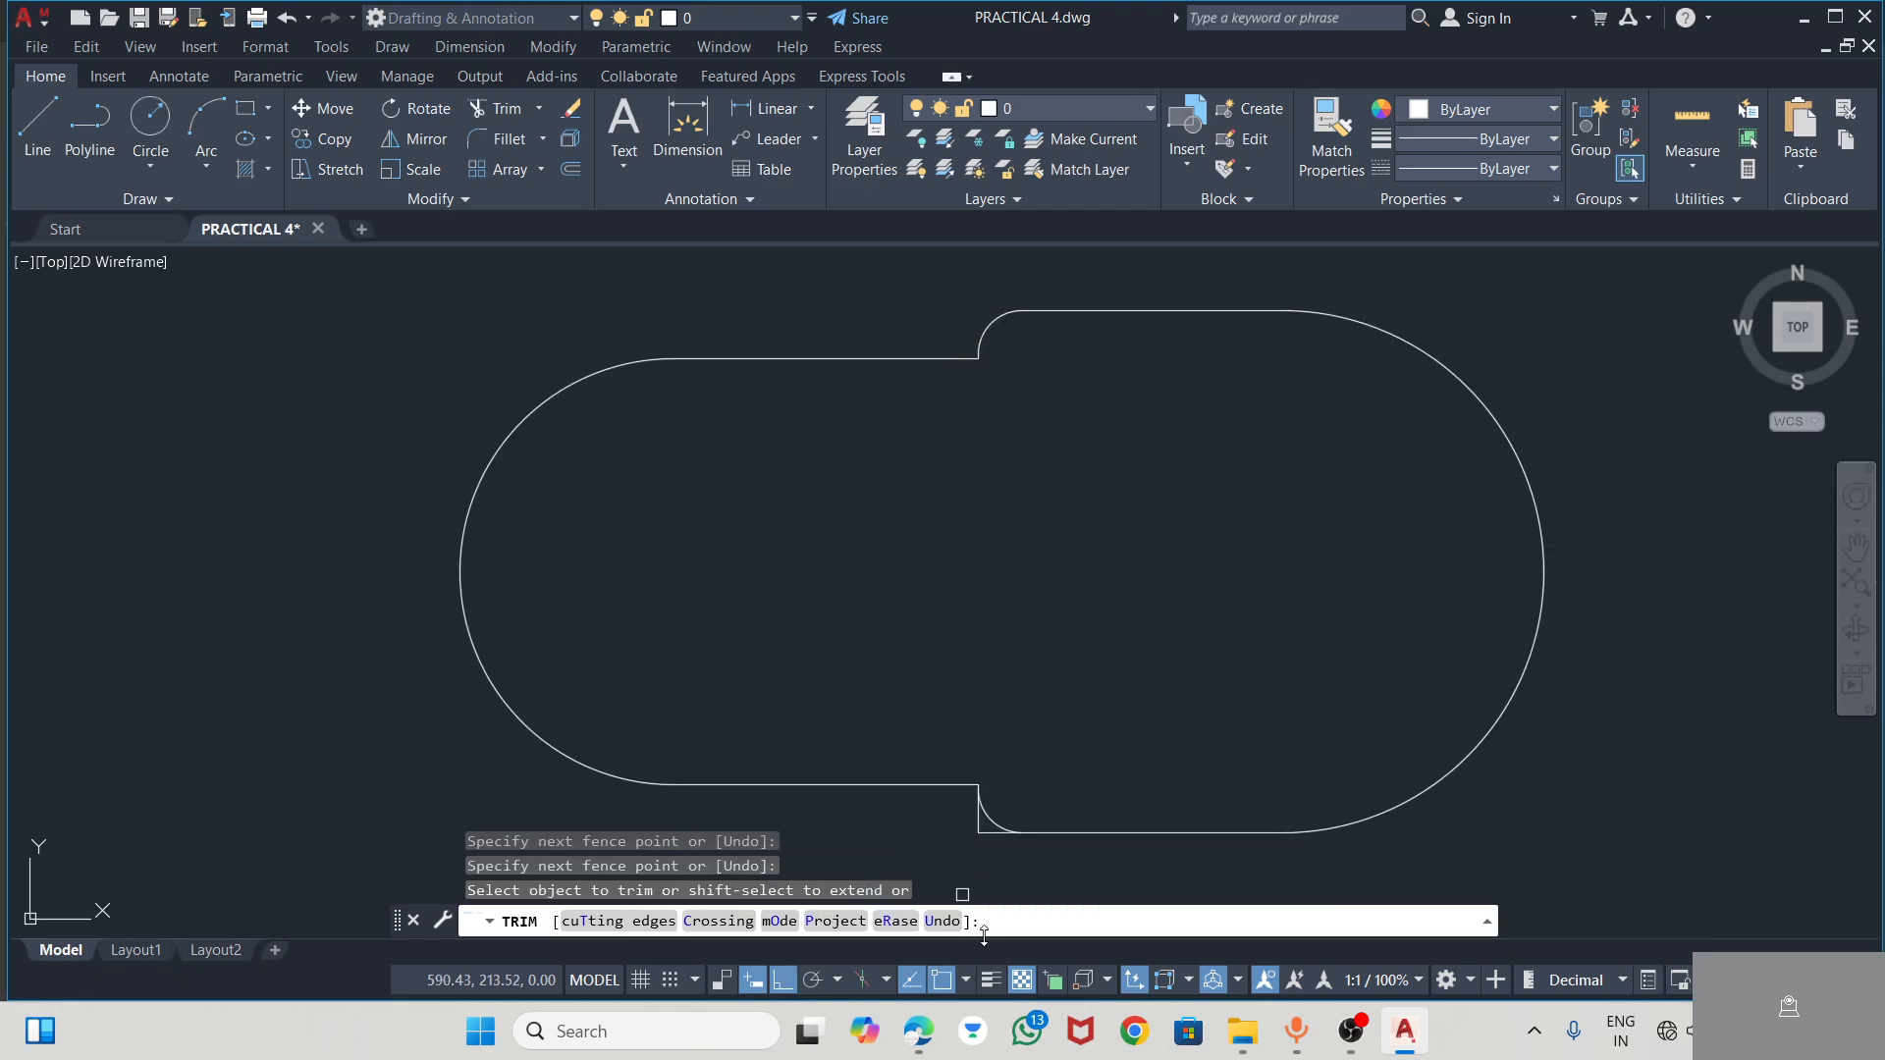
scroll(996, 851, "up", 4)
left_click_drag(933, 763, 992, 831)
scroll(1270, 539, "down", 4)
key("Escape")
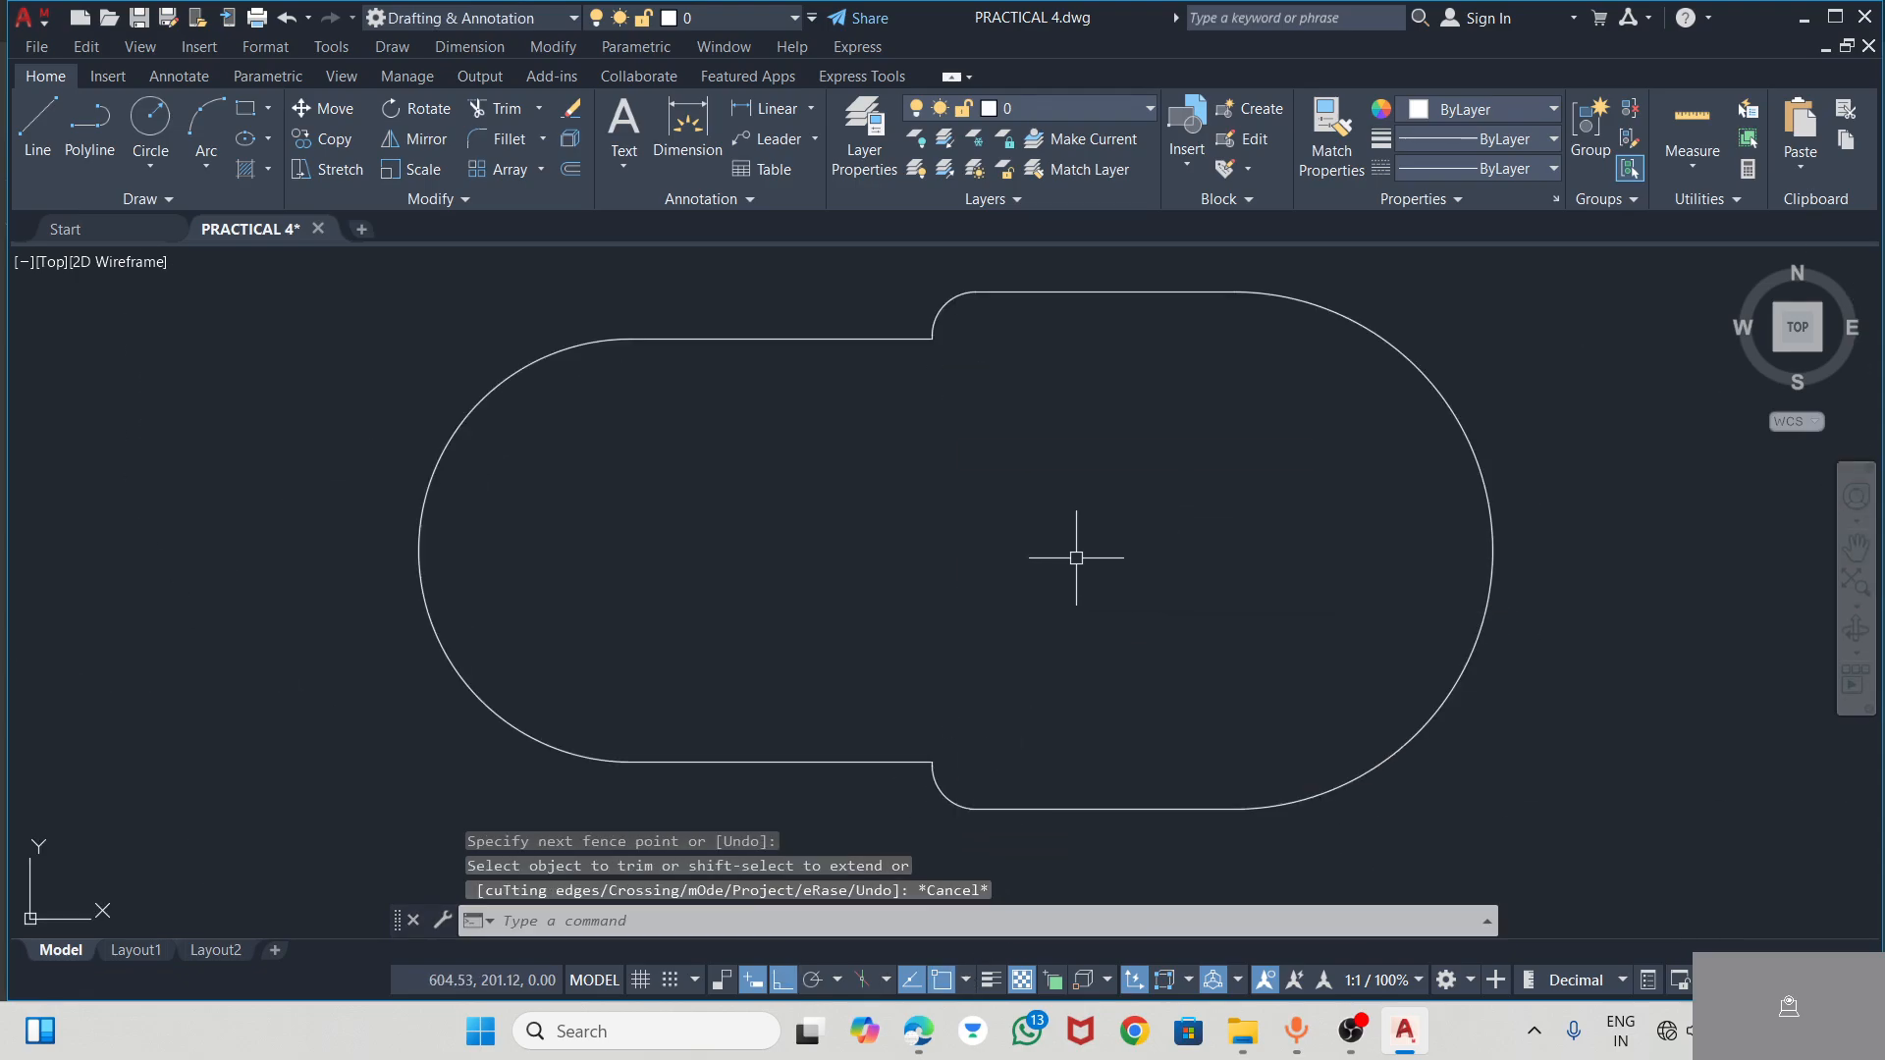
Check the outer boss radius in the PDF, and in AutoCAD draw a radius 22 circle centred on the slot's smaller end arc
key("alt+Tab")
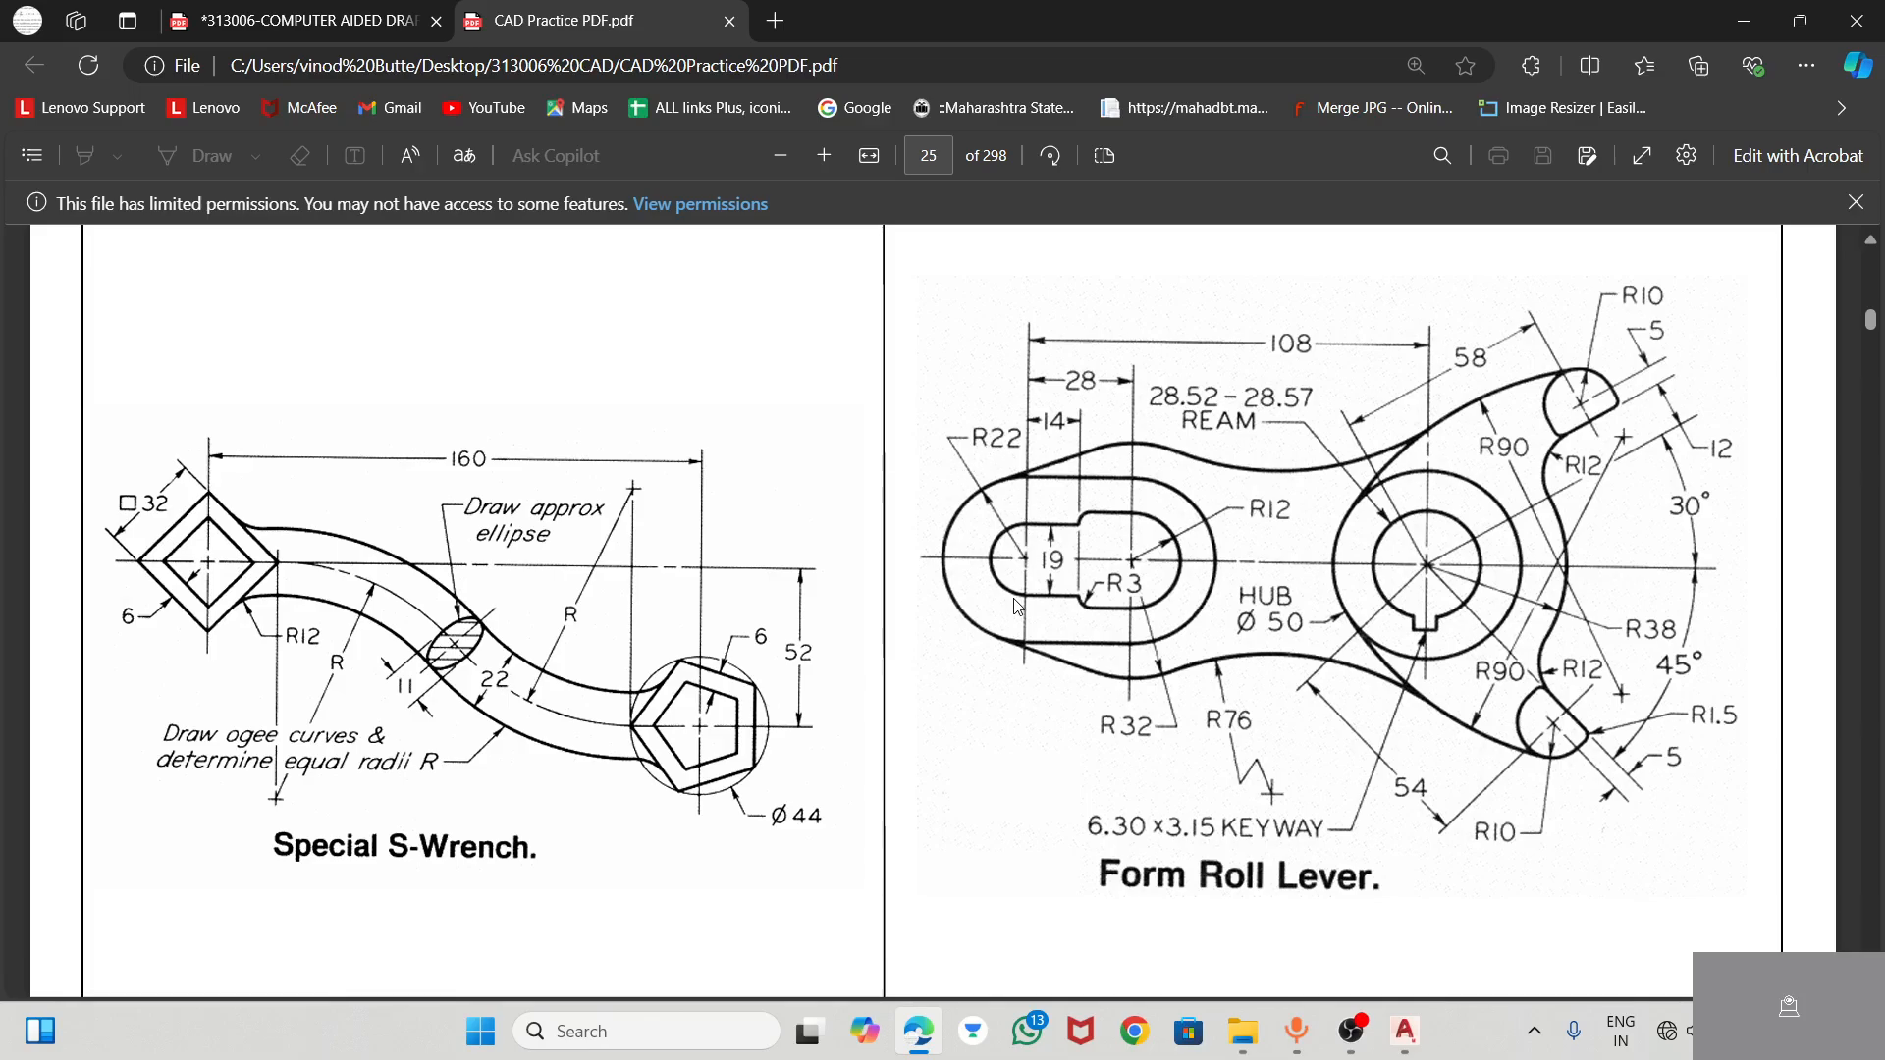
key("alt+Tab")
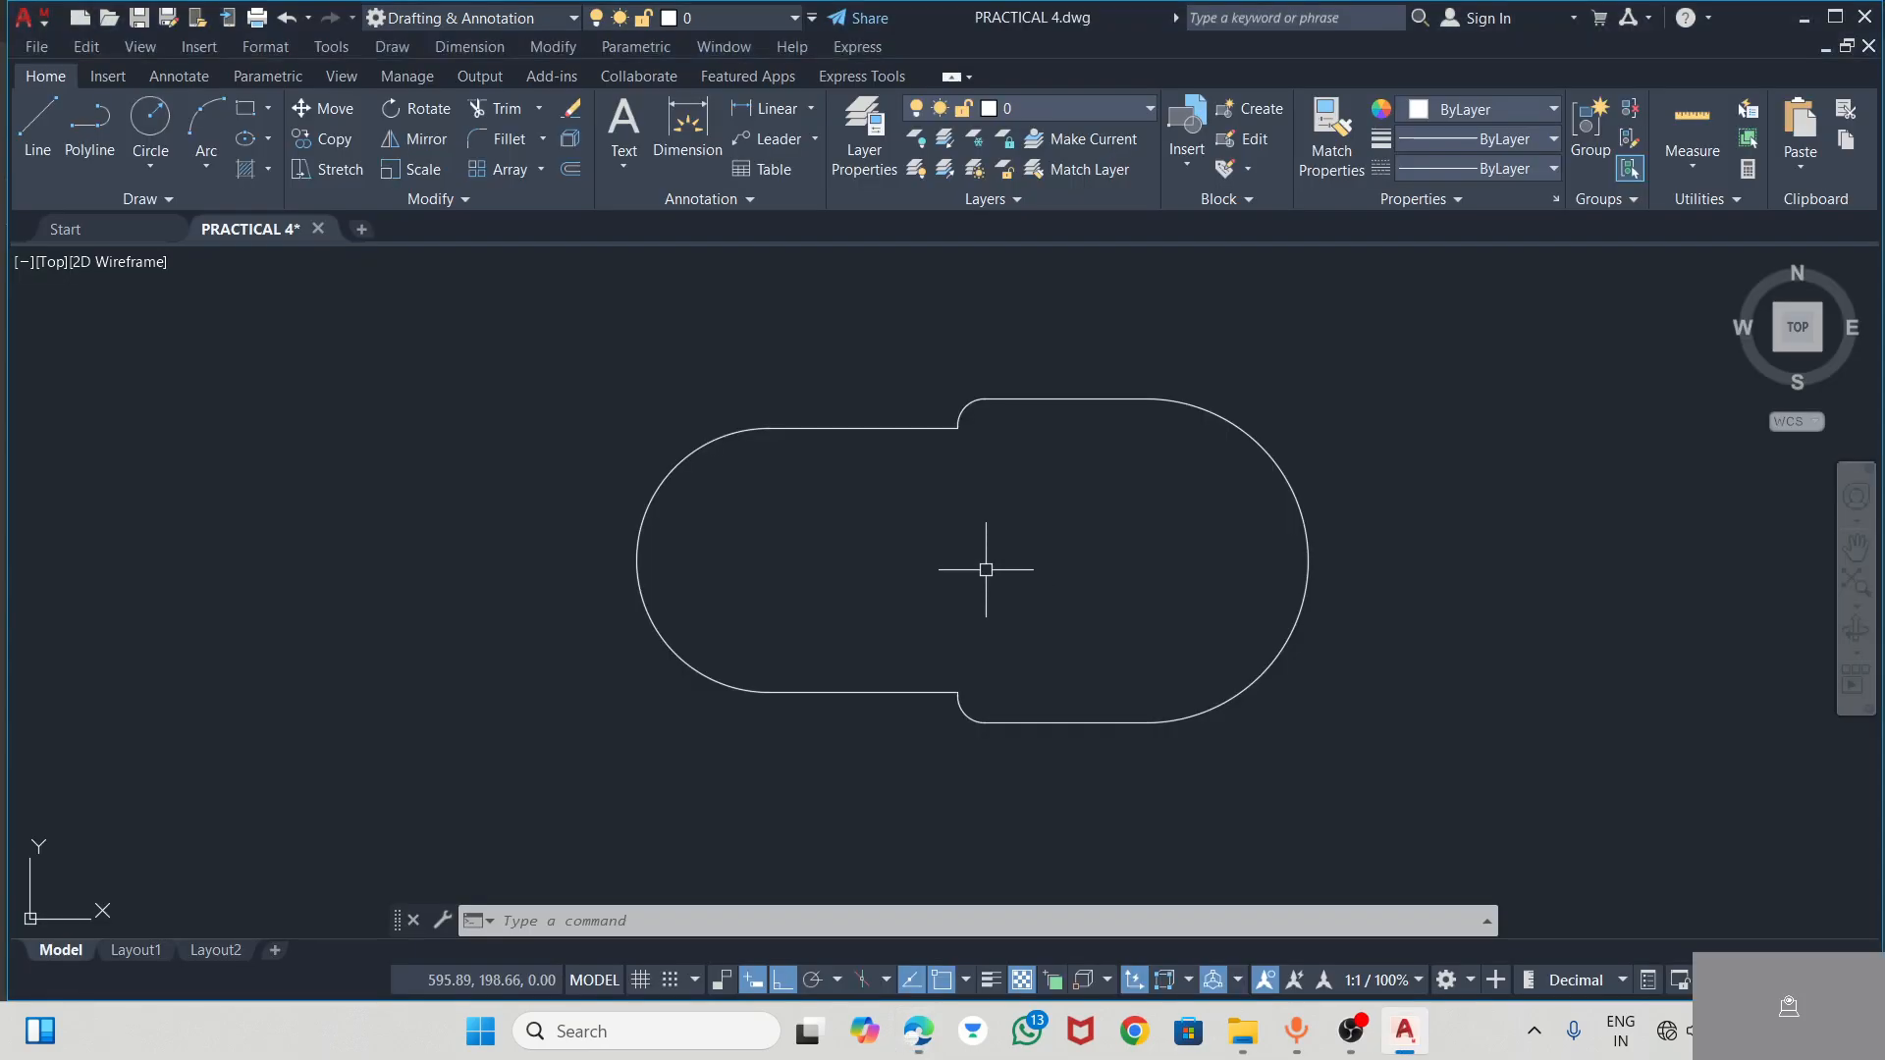
left_click(179, 167)
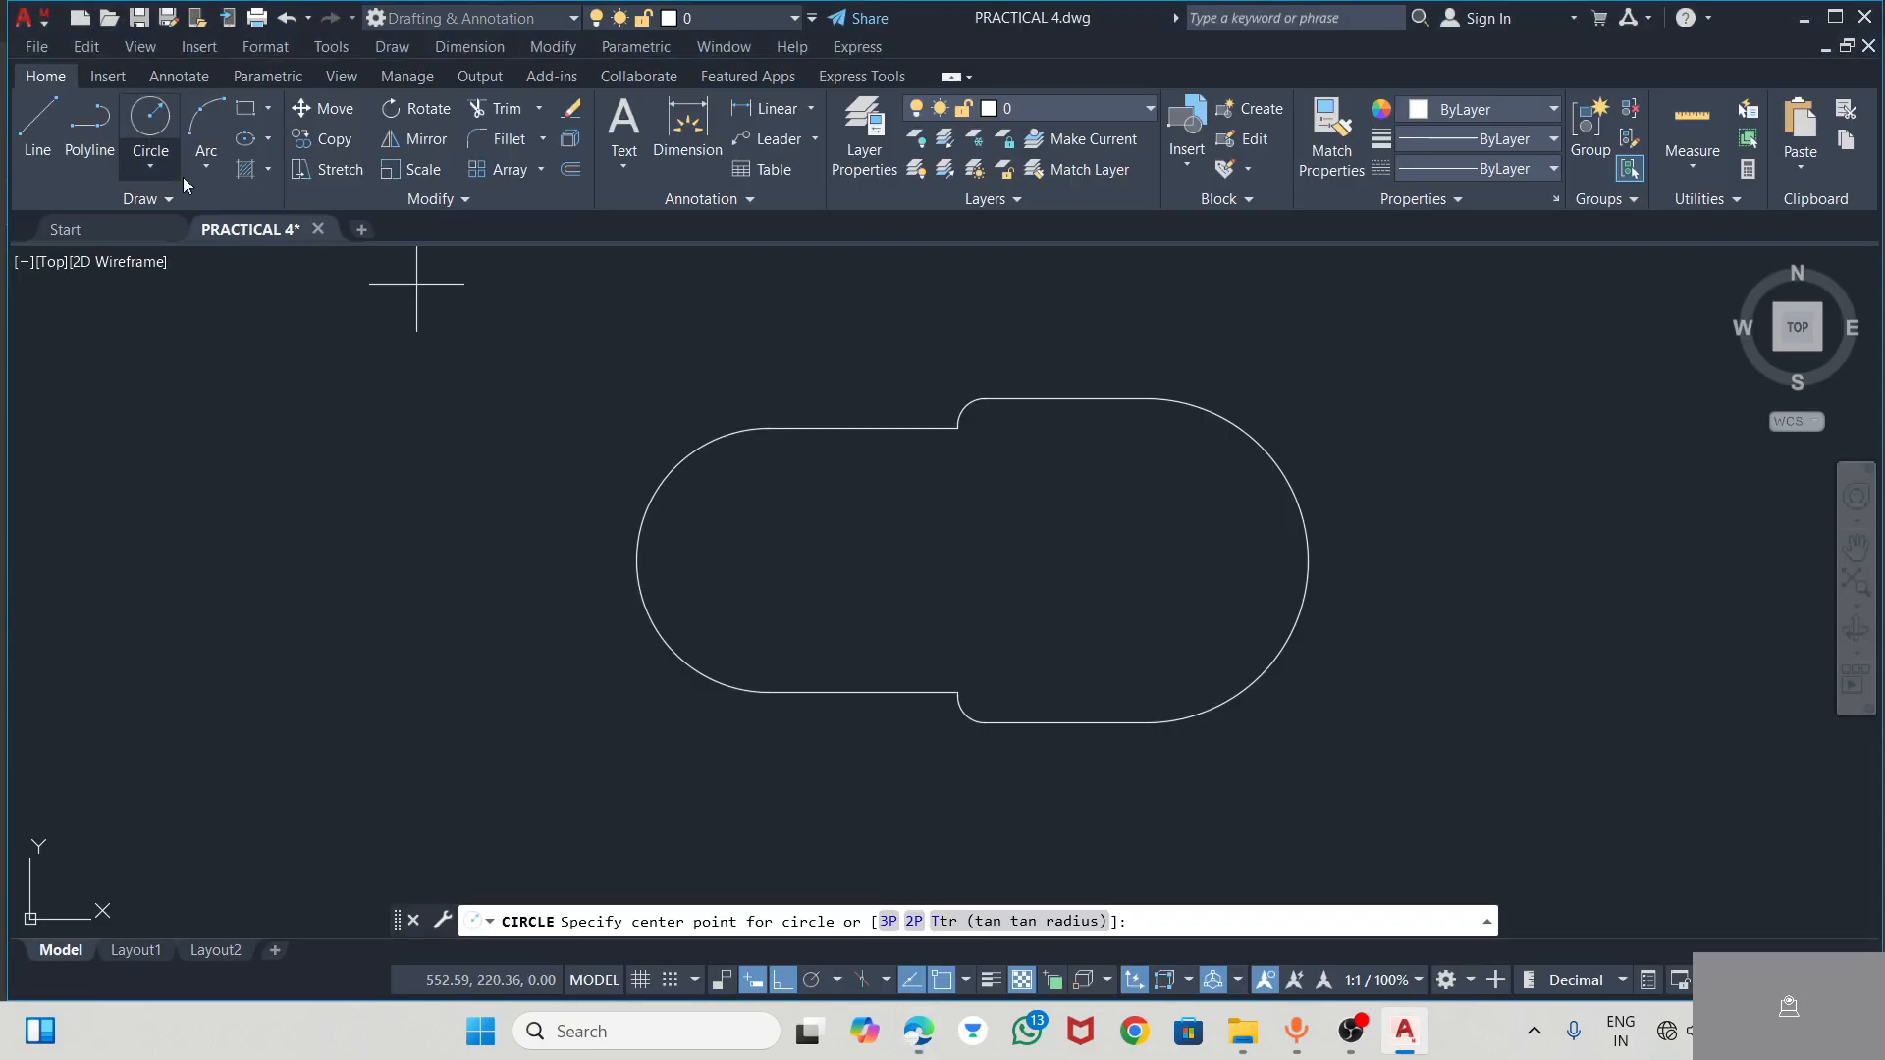
left_click(769, 561)
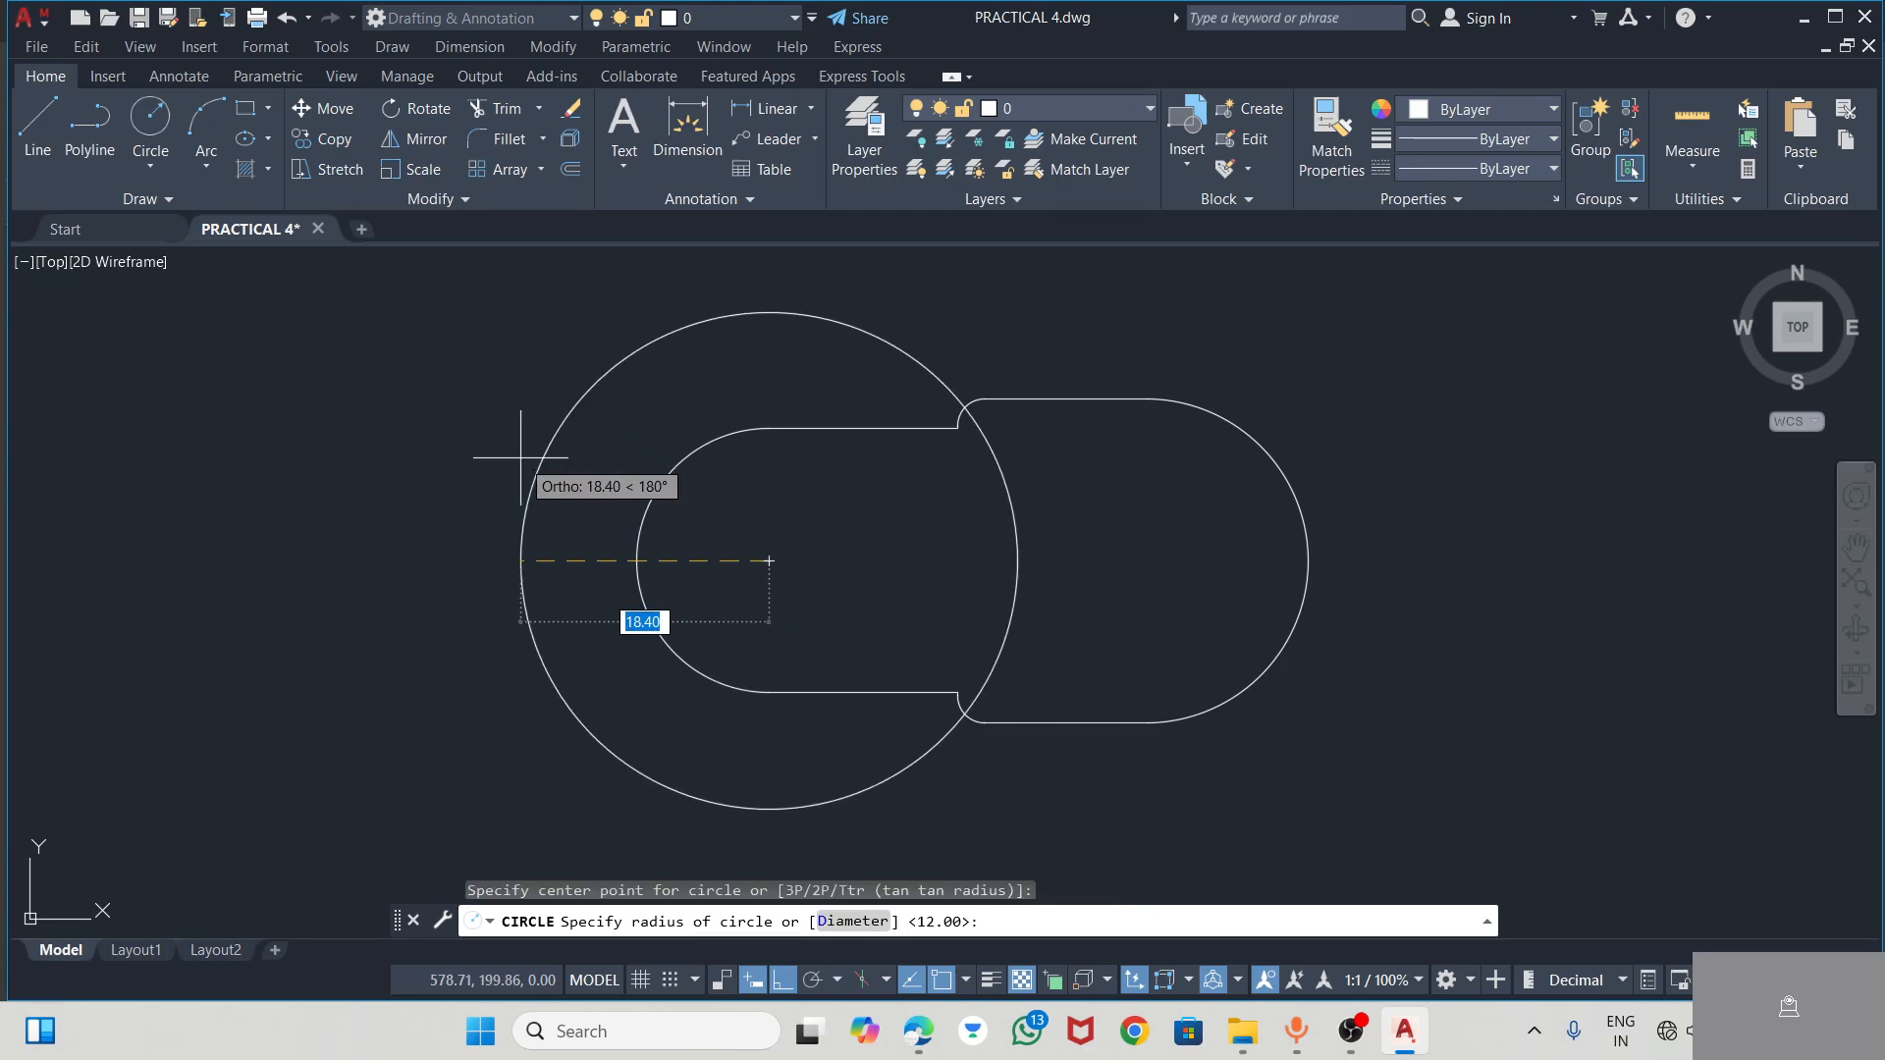
type("22")
key("Return")
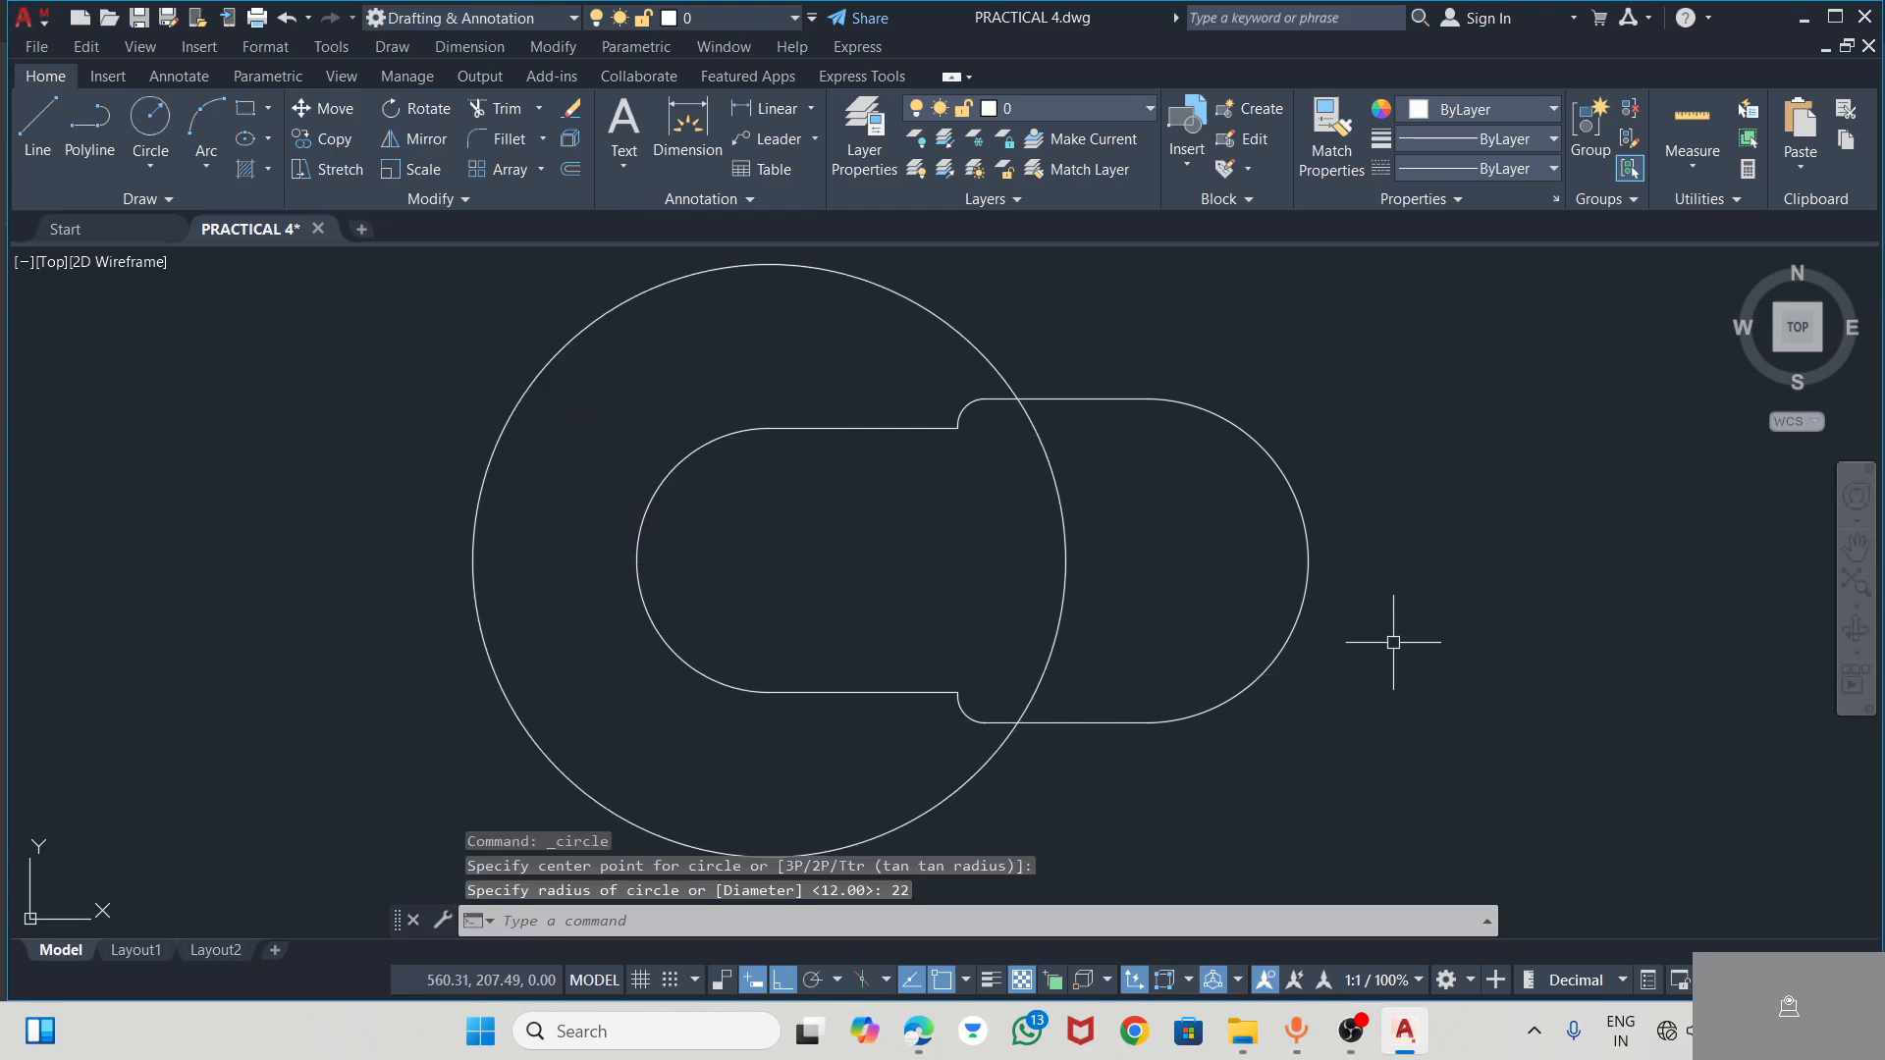
Check the Form Roll Lever in the PDF, and in AutoCAD draw a radius 22 circle centred on the slot's larger end arc
key("alt+Tab")
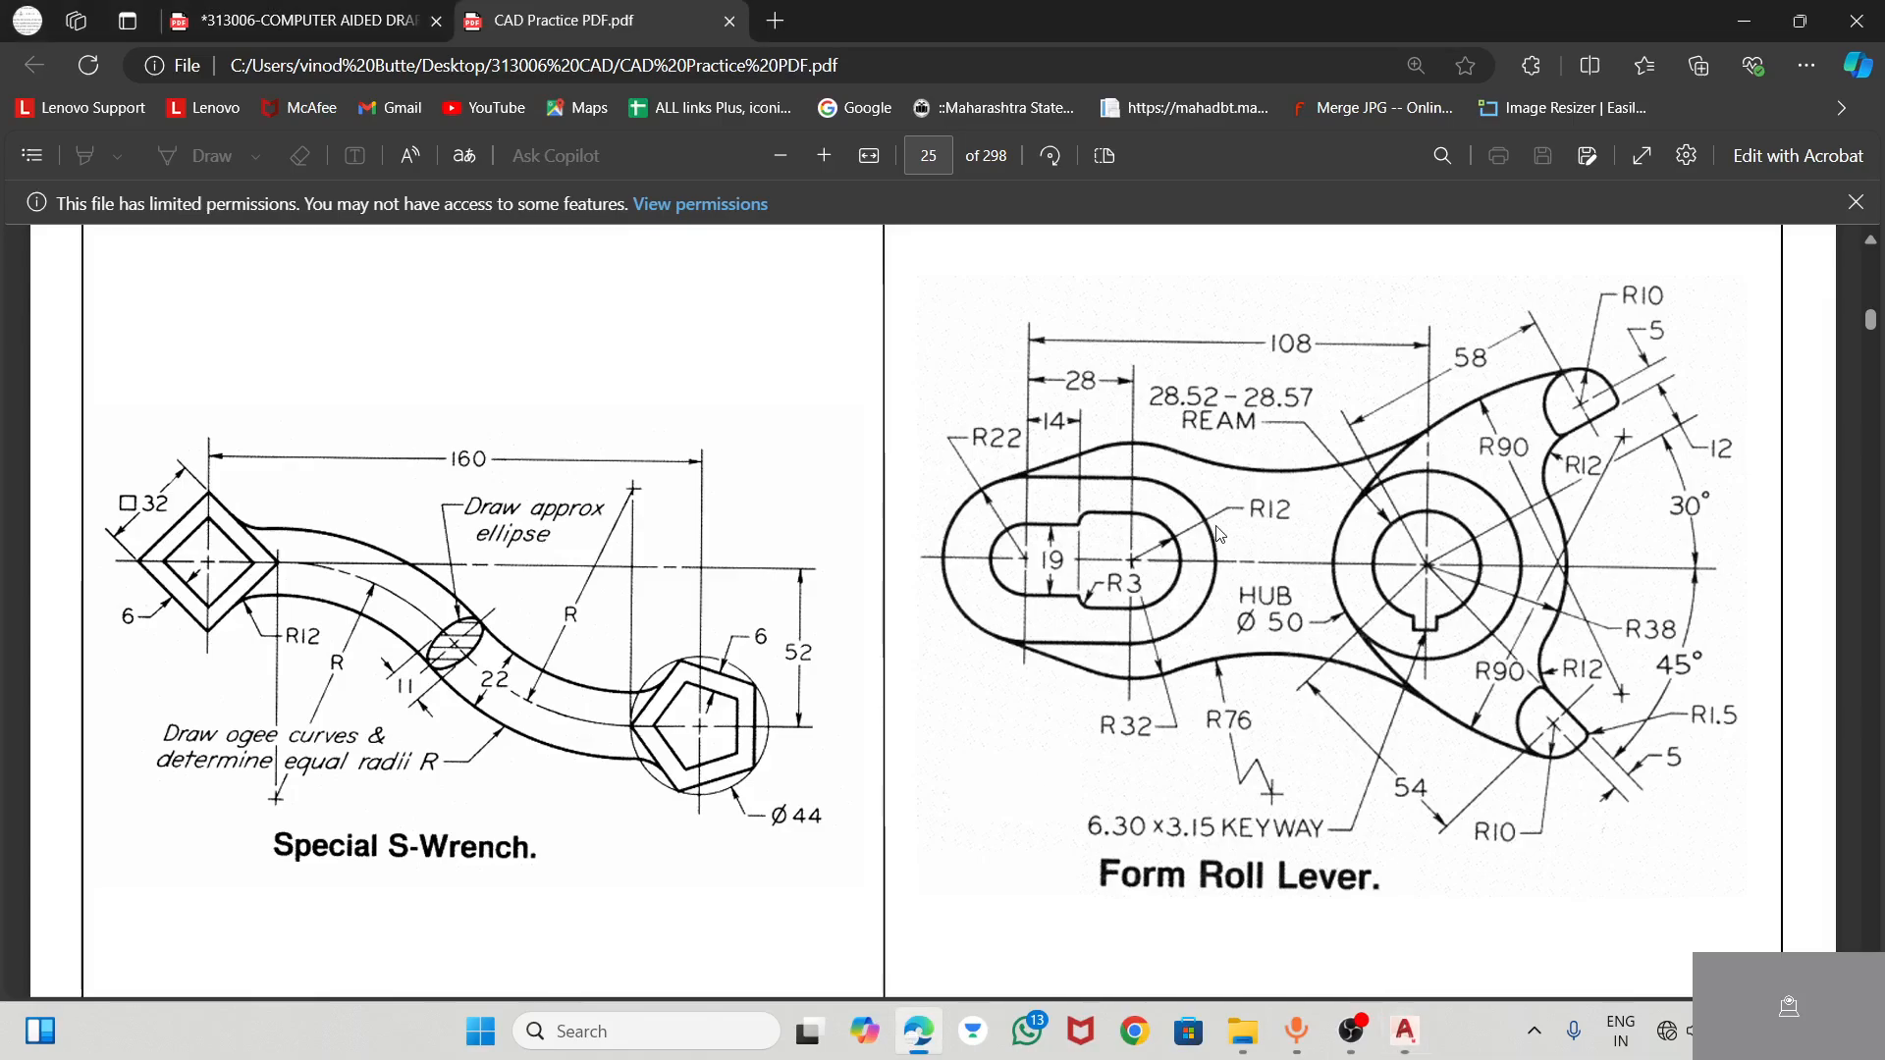
key("alt+Tab")
key("space")
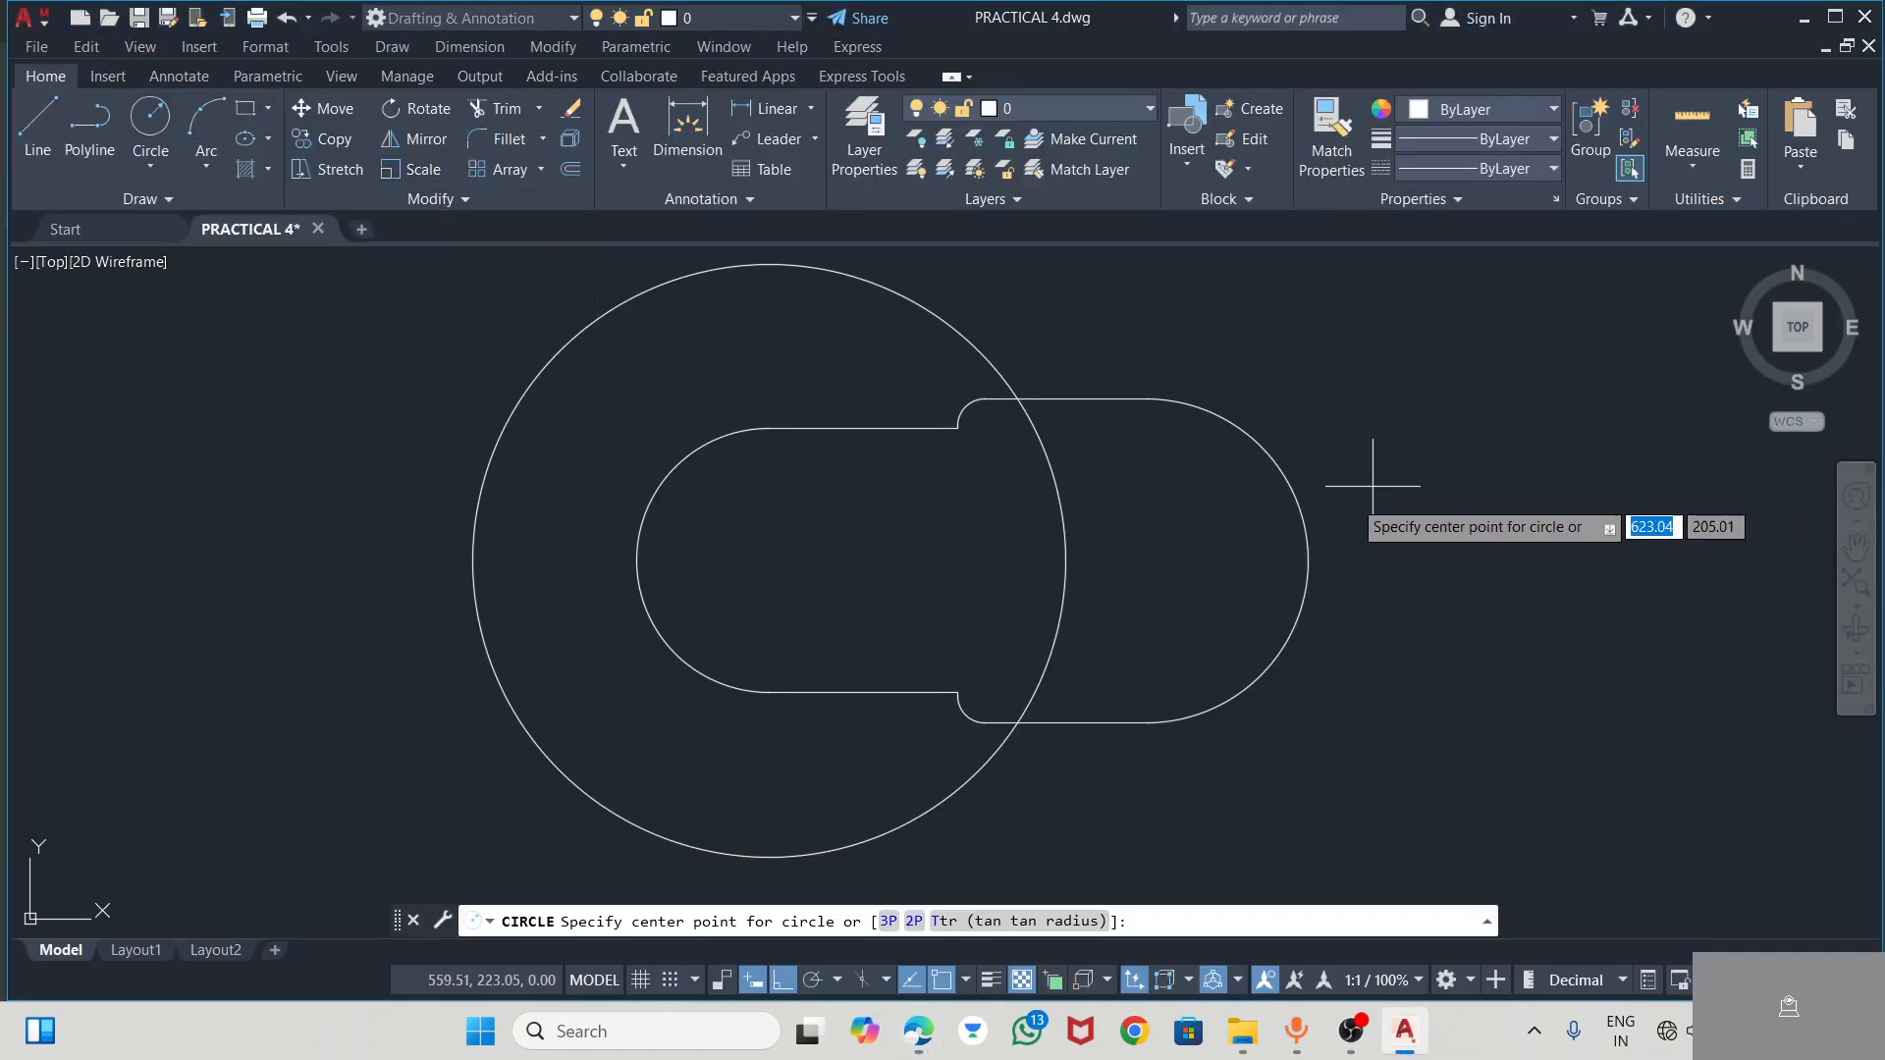
left_click(1243, 560)
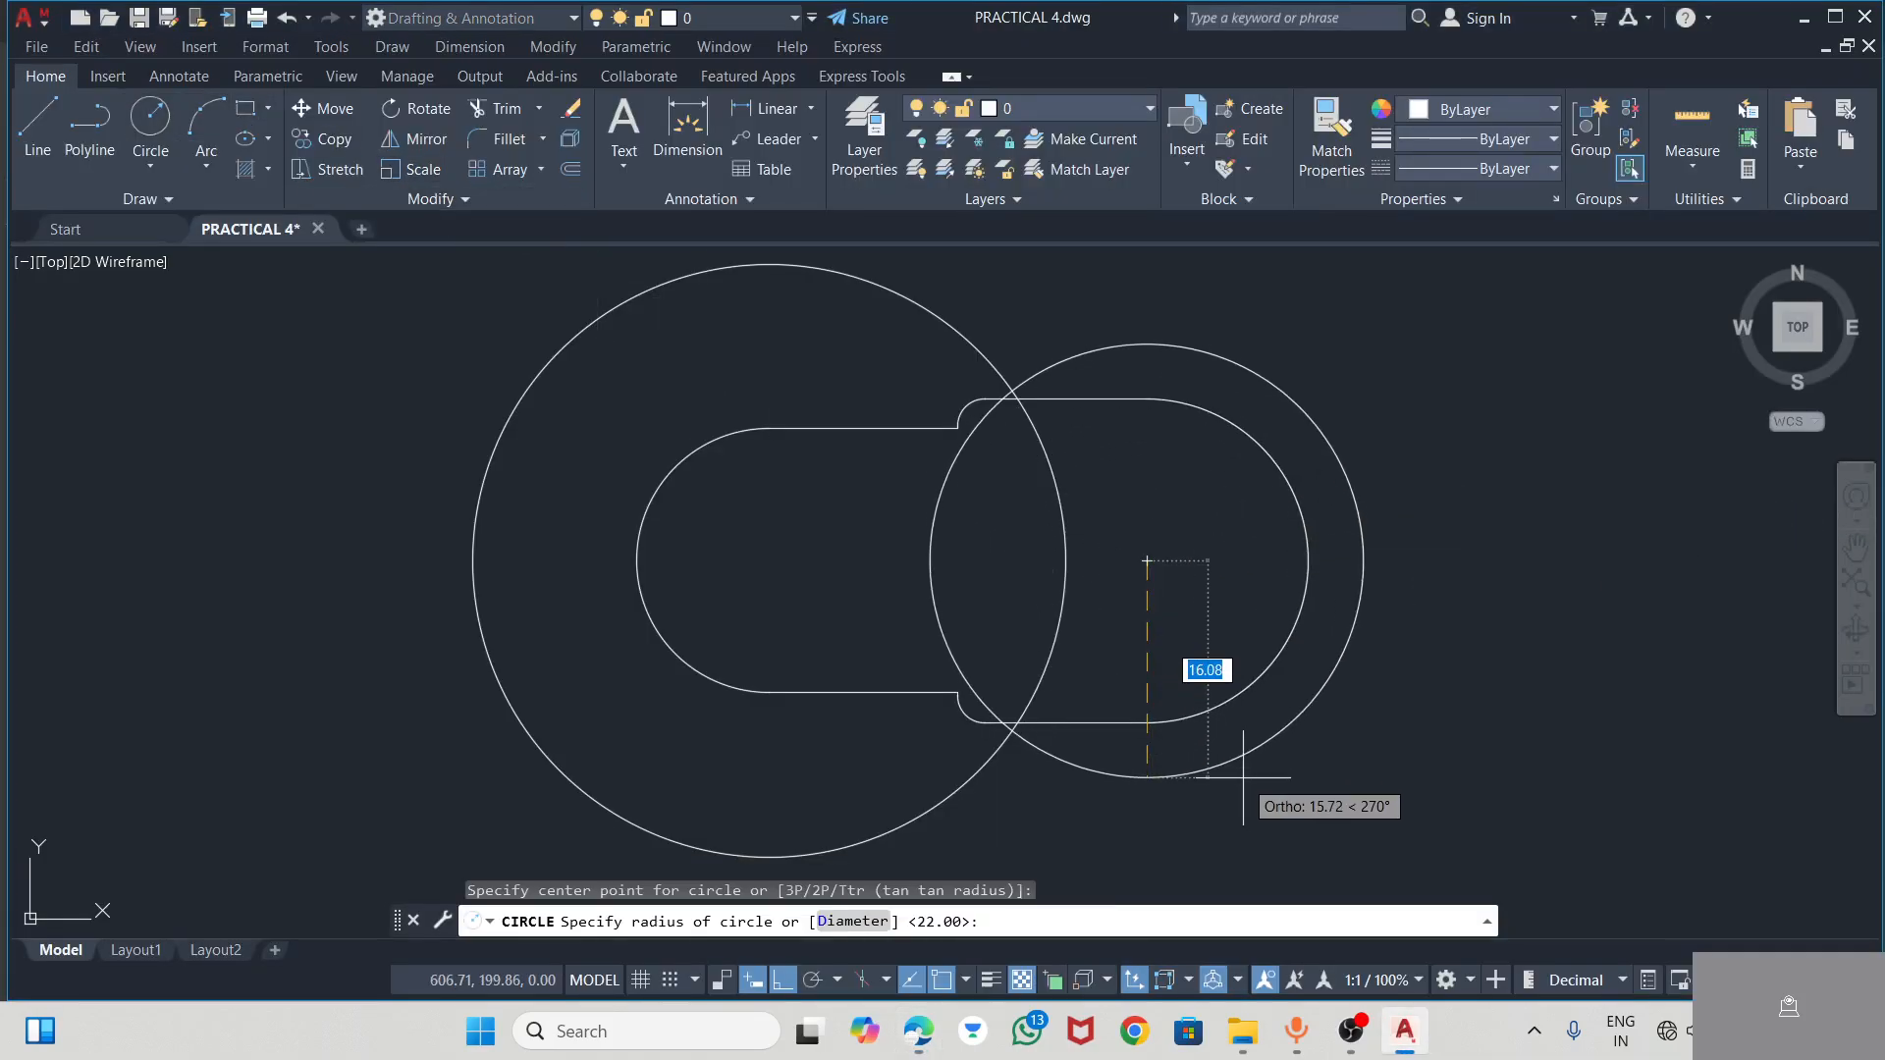
type("22")
key("Return")
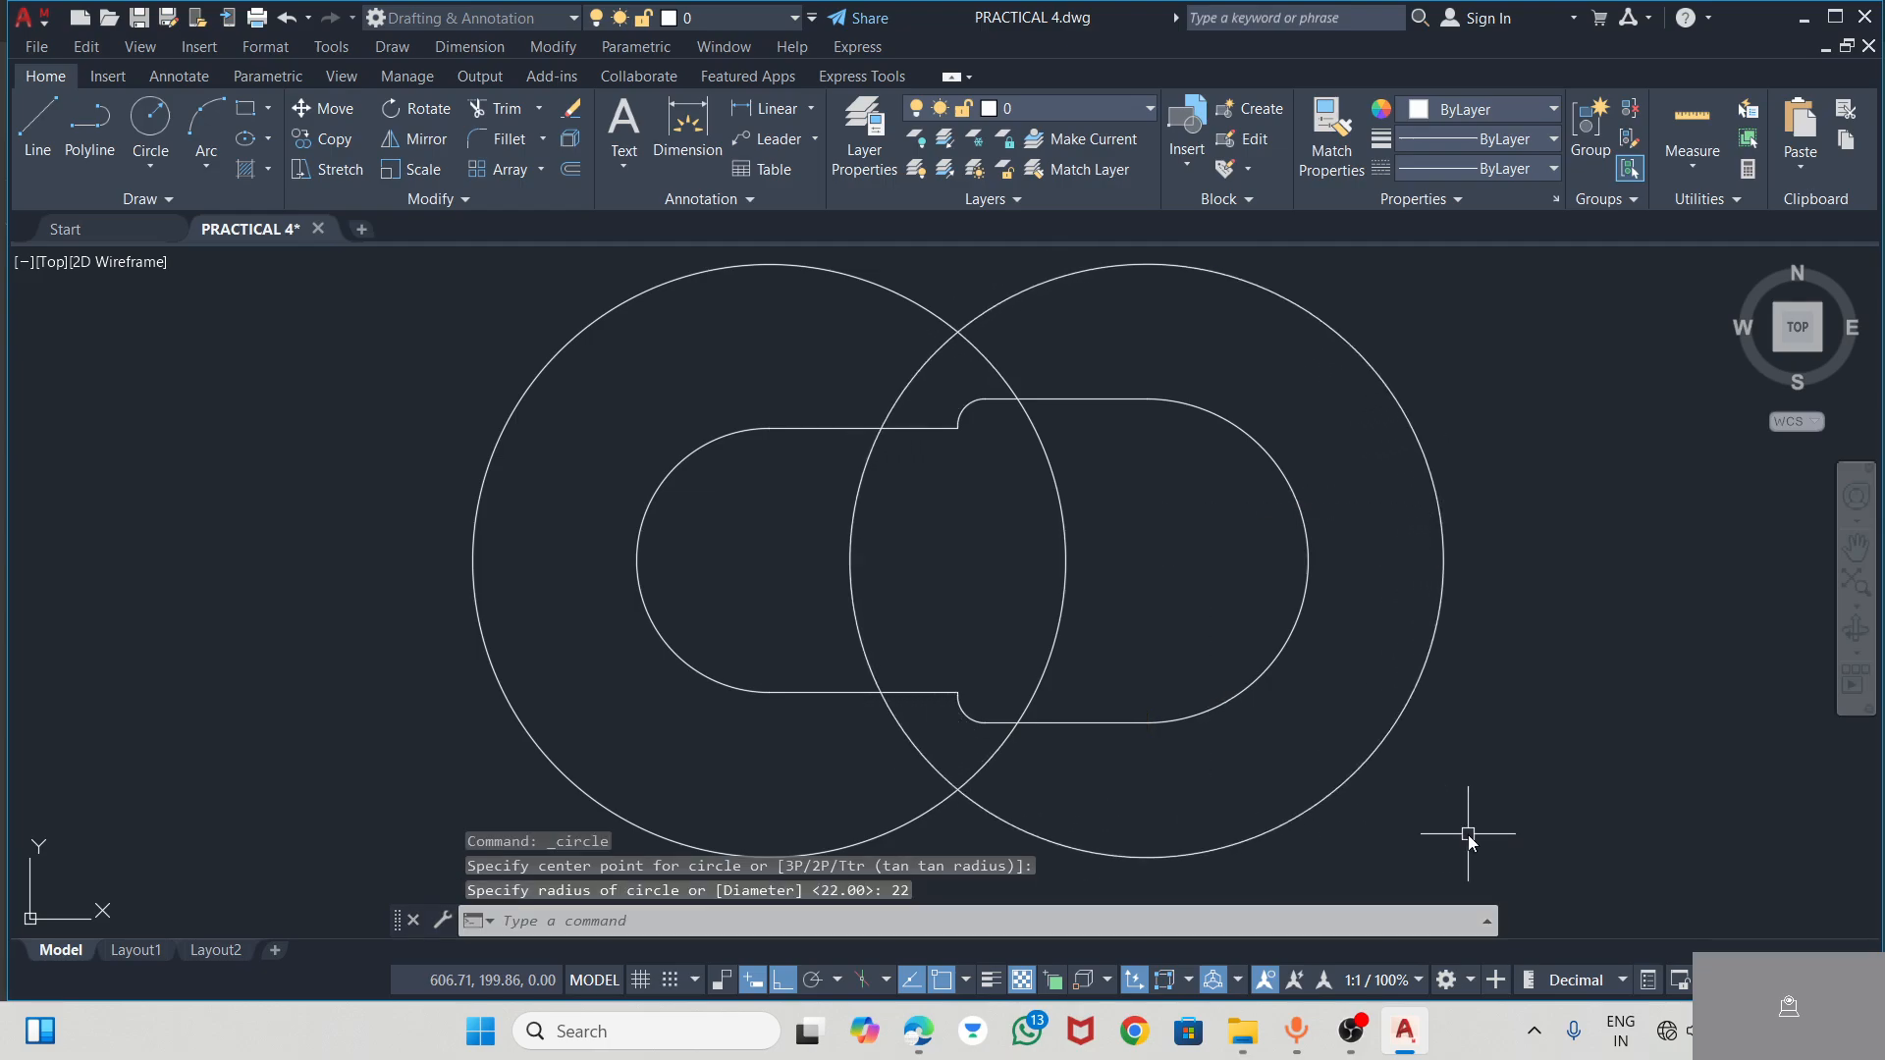
key("Escape")
Draw a horizontal line joining the topmost points of the two radius 22 circles
scroll(920, 793, "down", 2)
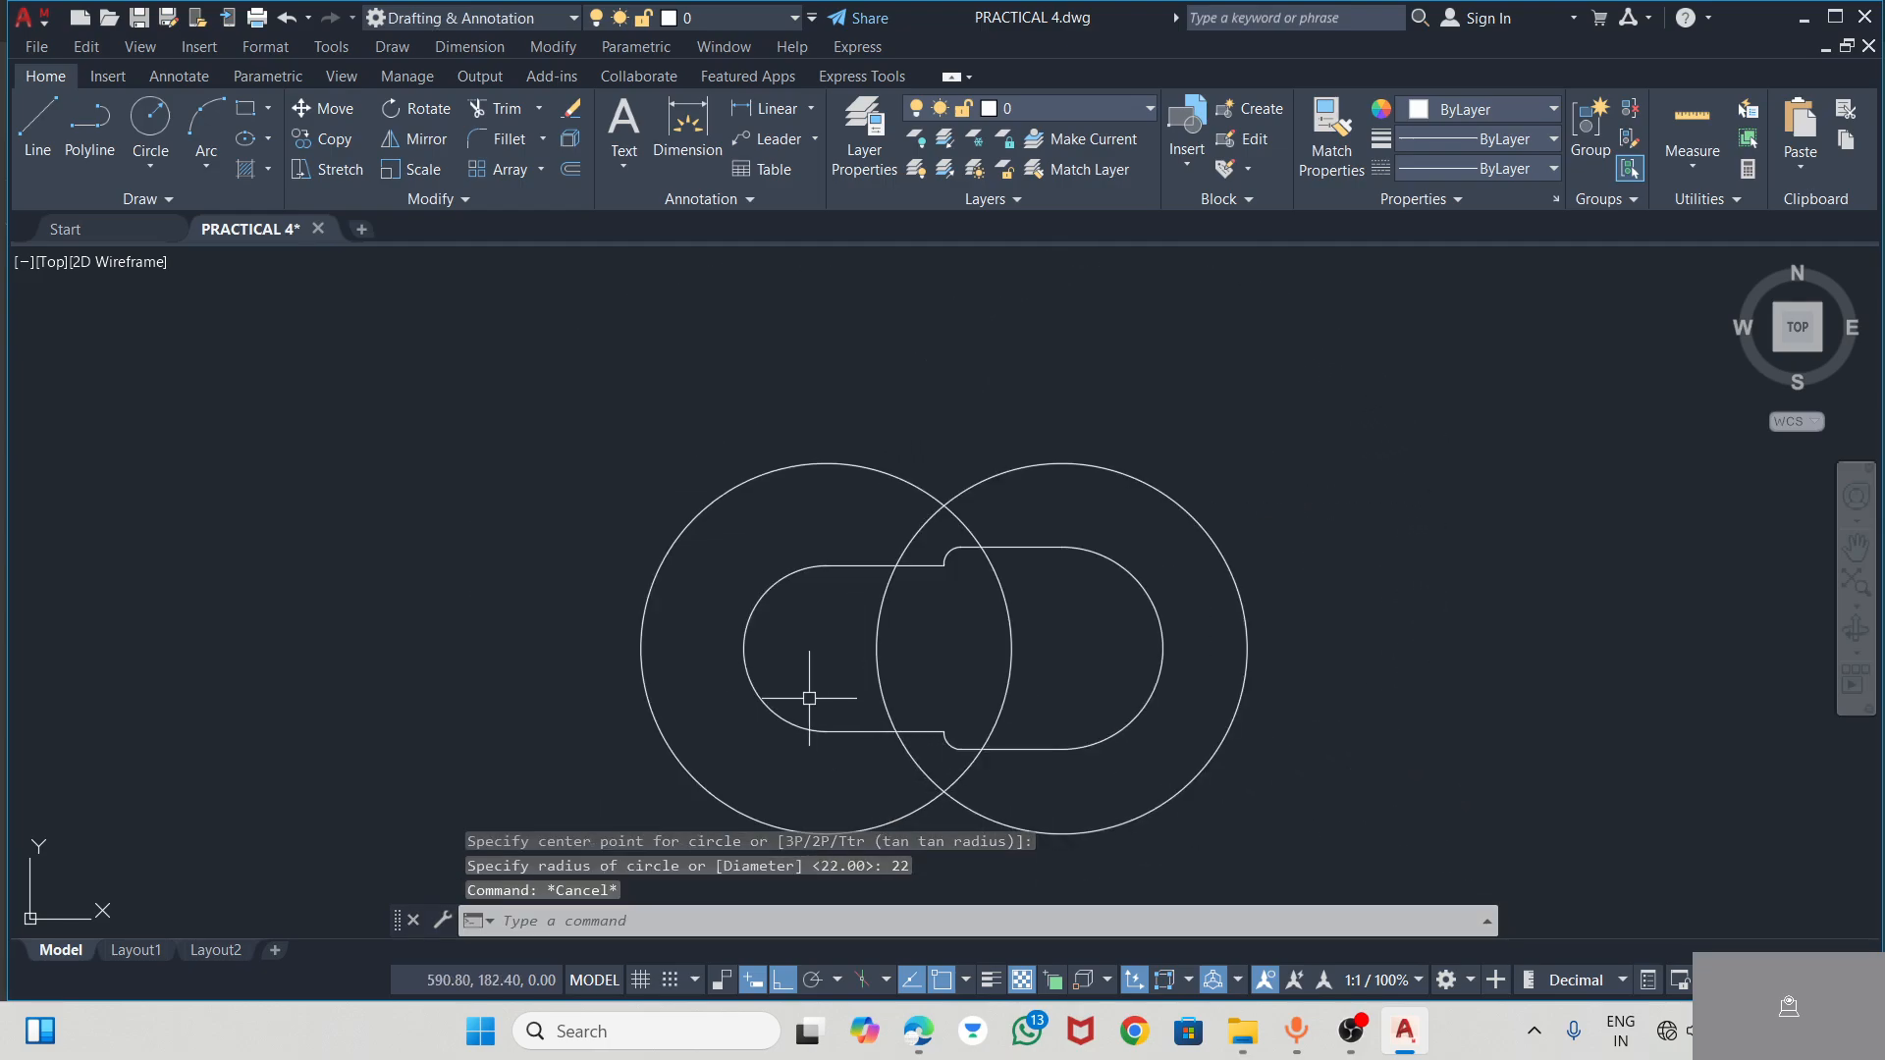
left_click(38, 125)
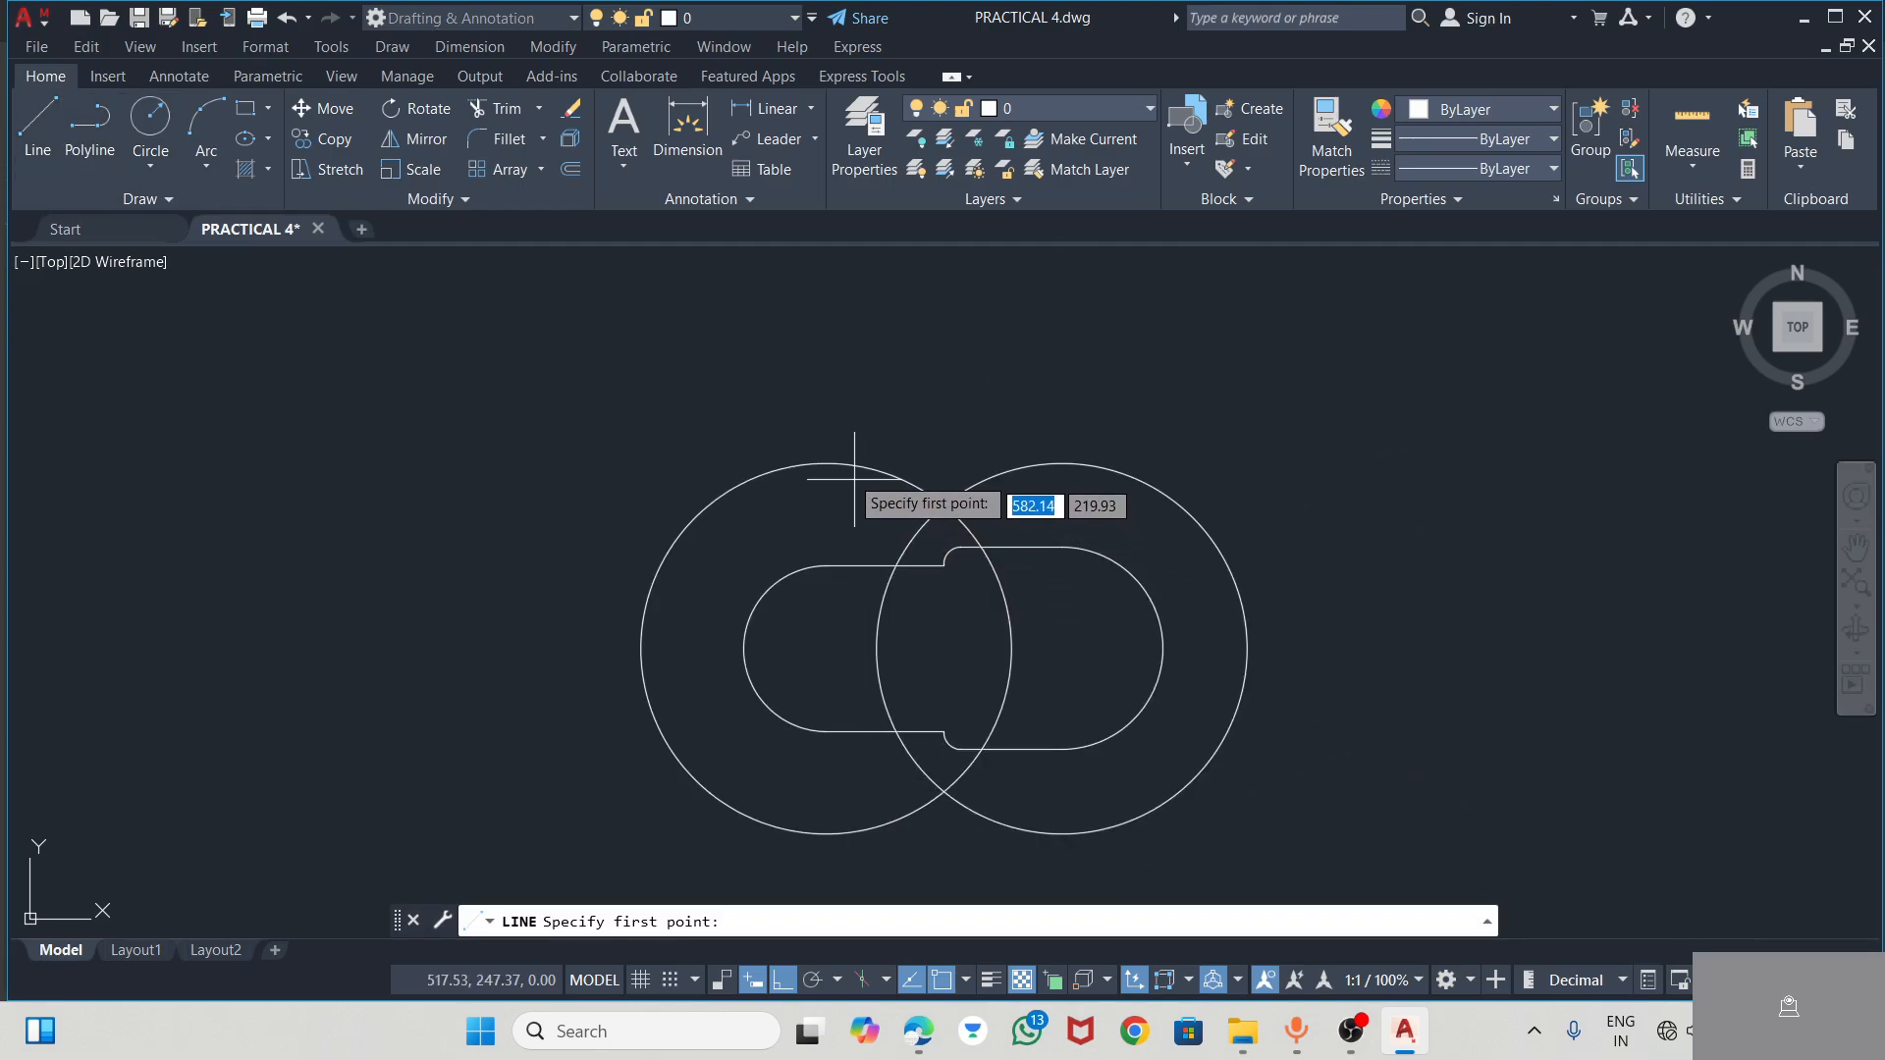
left_click(826, 463)
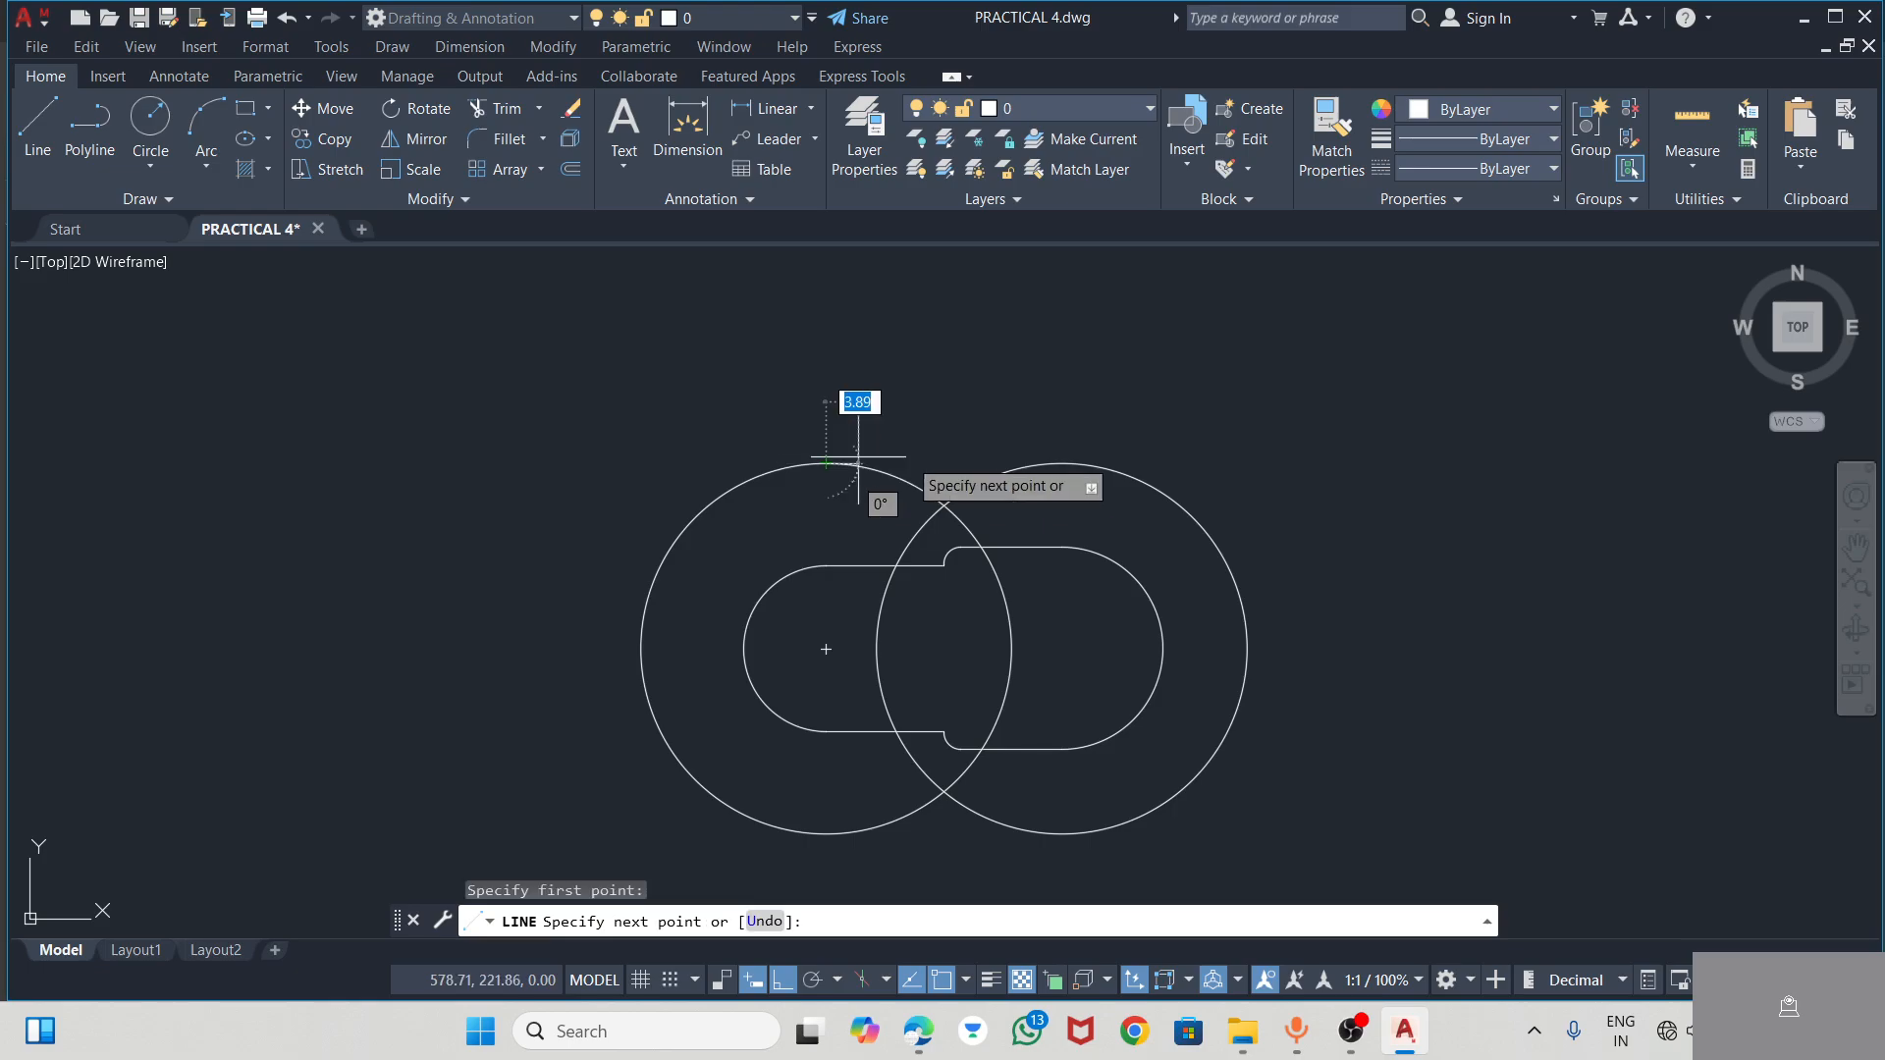
left_click(1062, 462)
key("Escape")
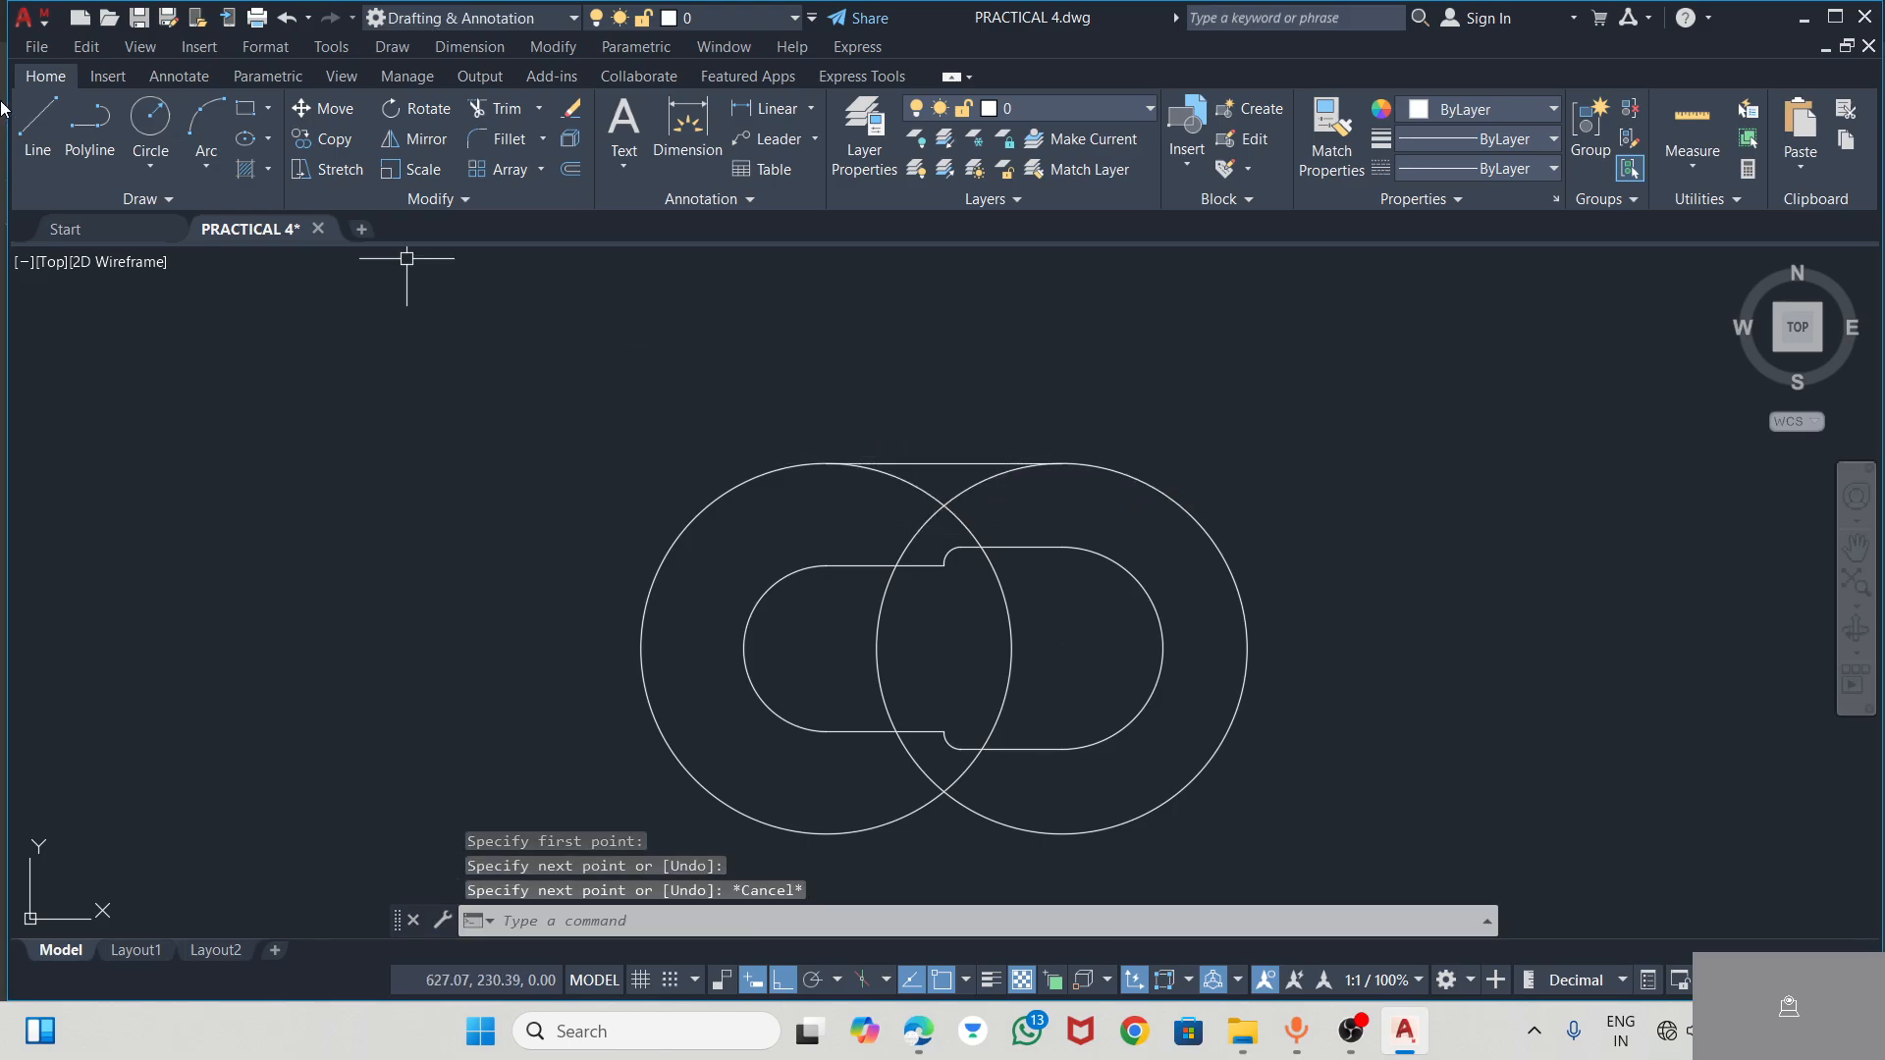
Draw a horizontal line joining the lowest points of the two radius 22 circles
left_click(31, 120)
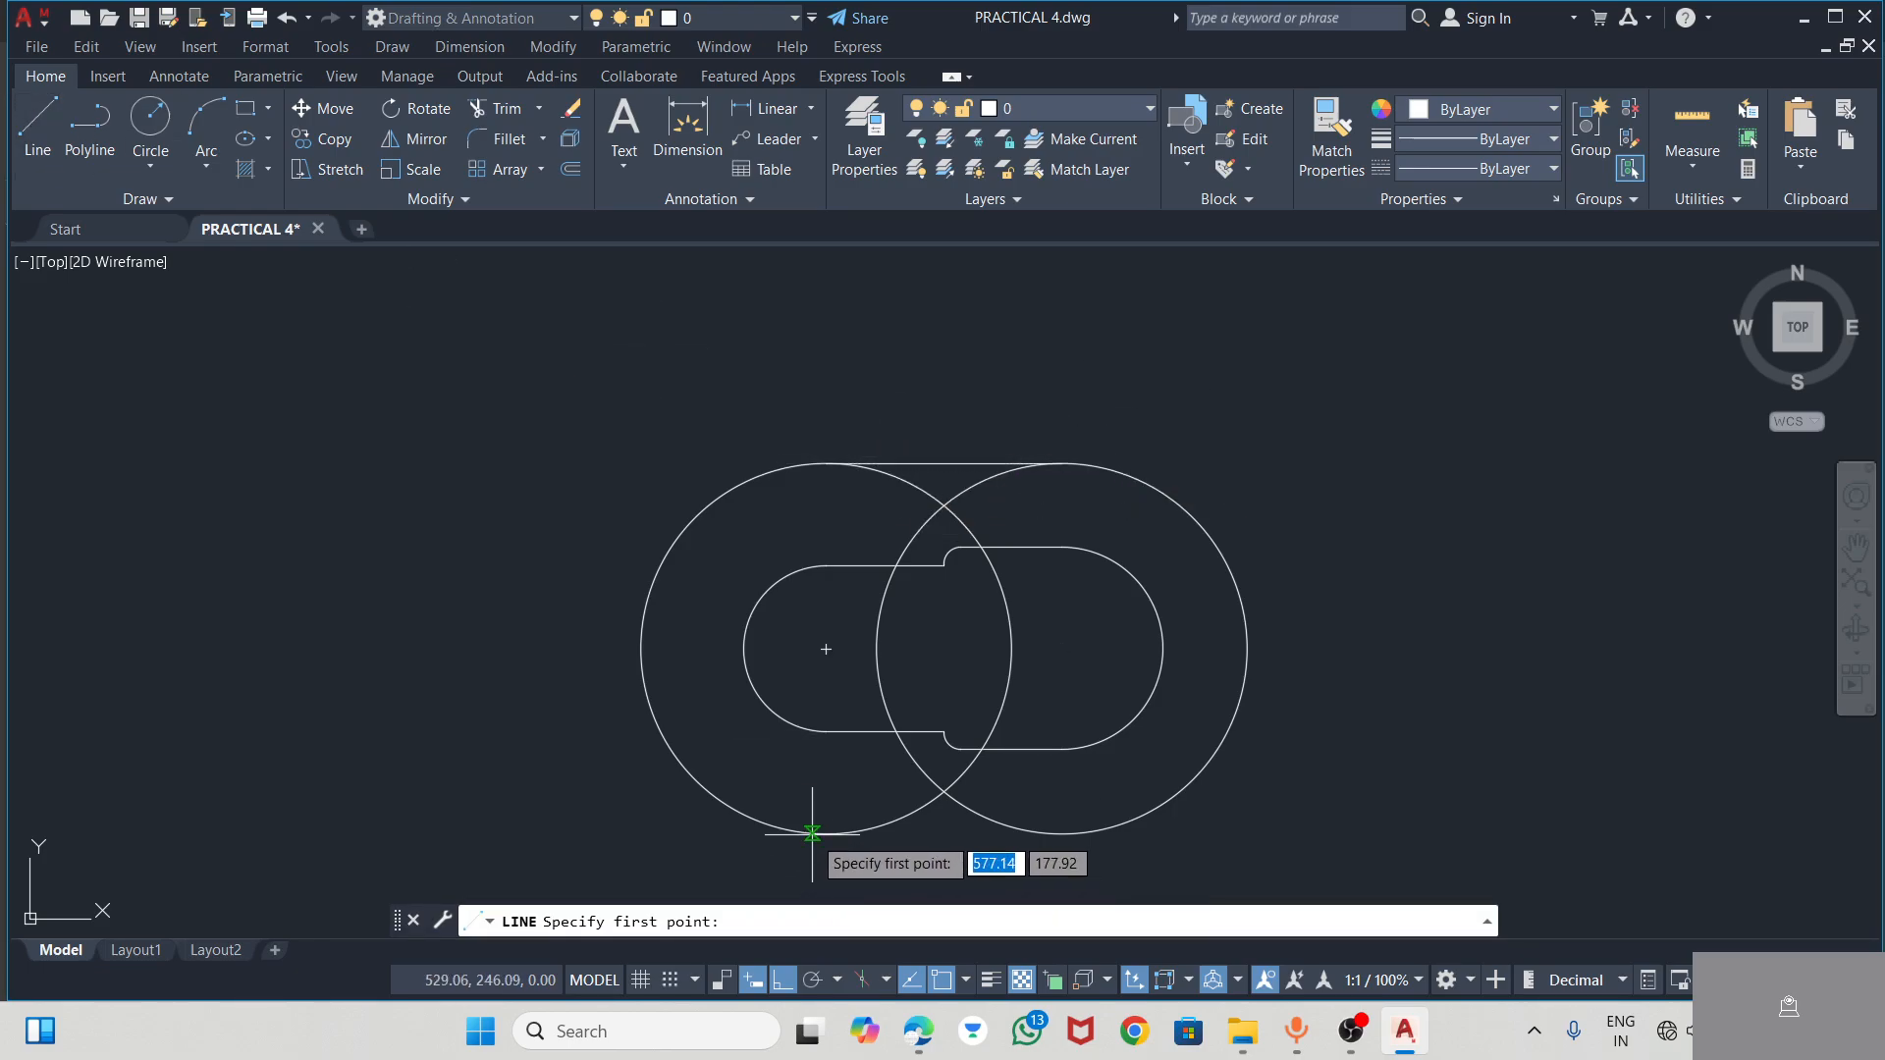
mouse_move(826, 649)
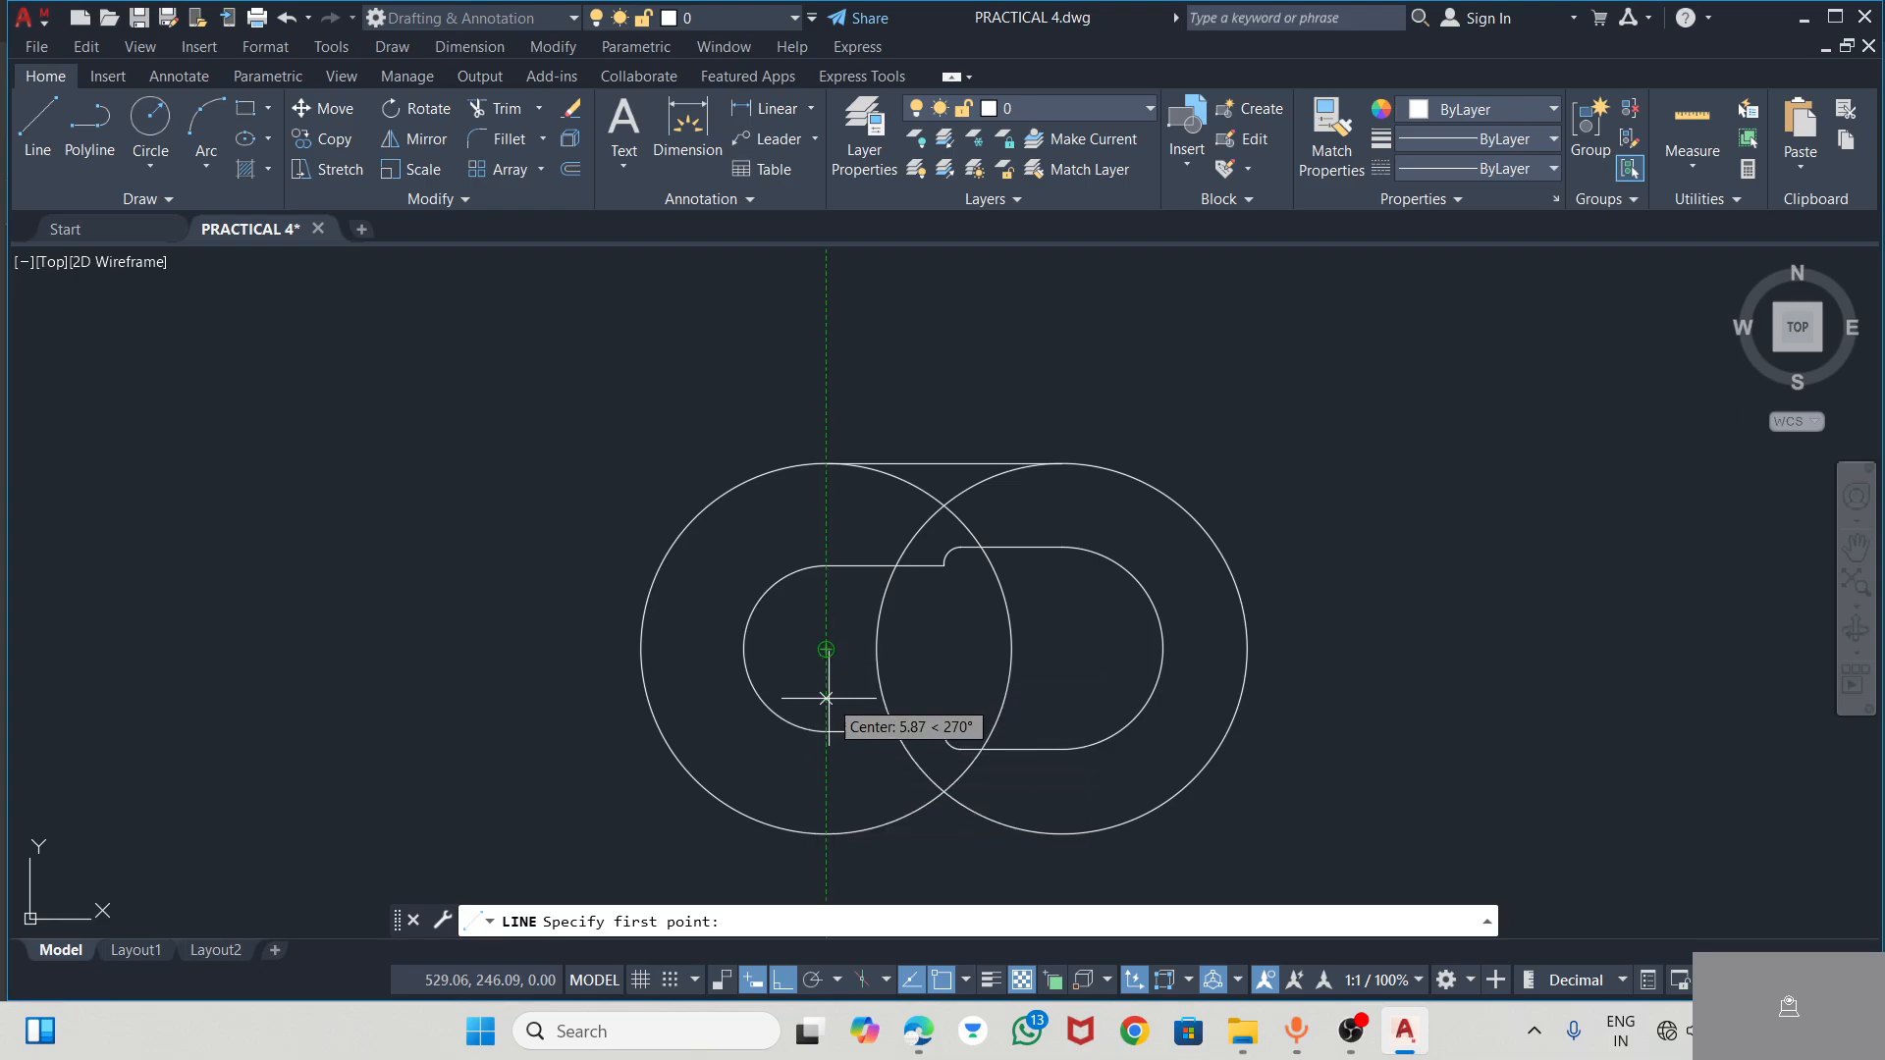
left_click(826, 834)
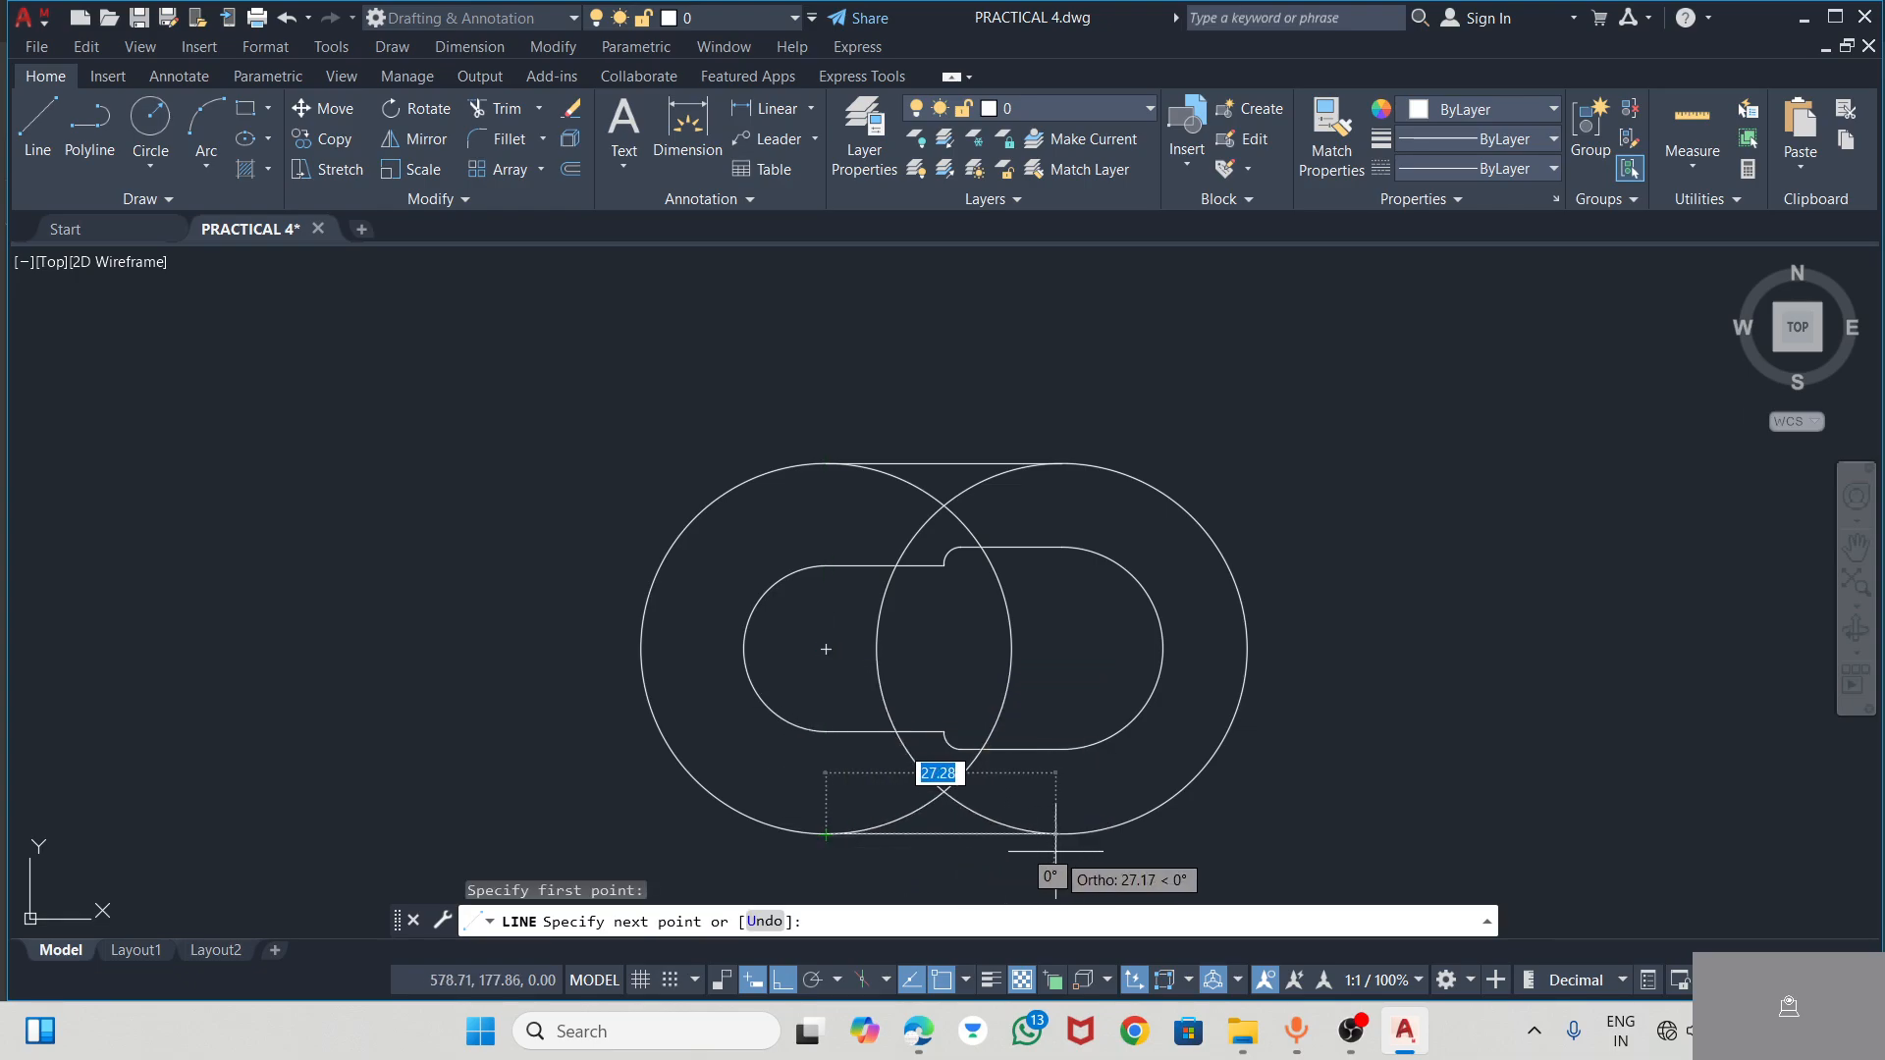
mouse_move(1061, 649)
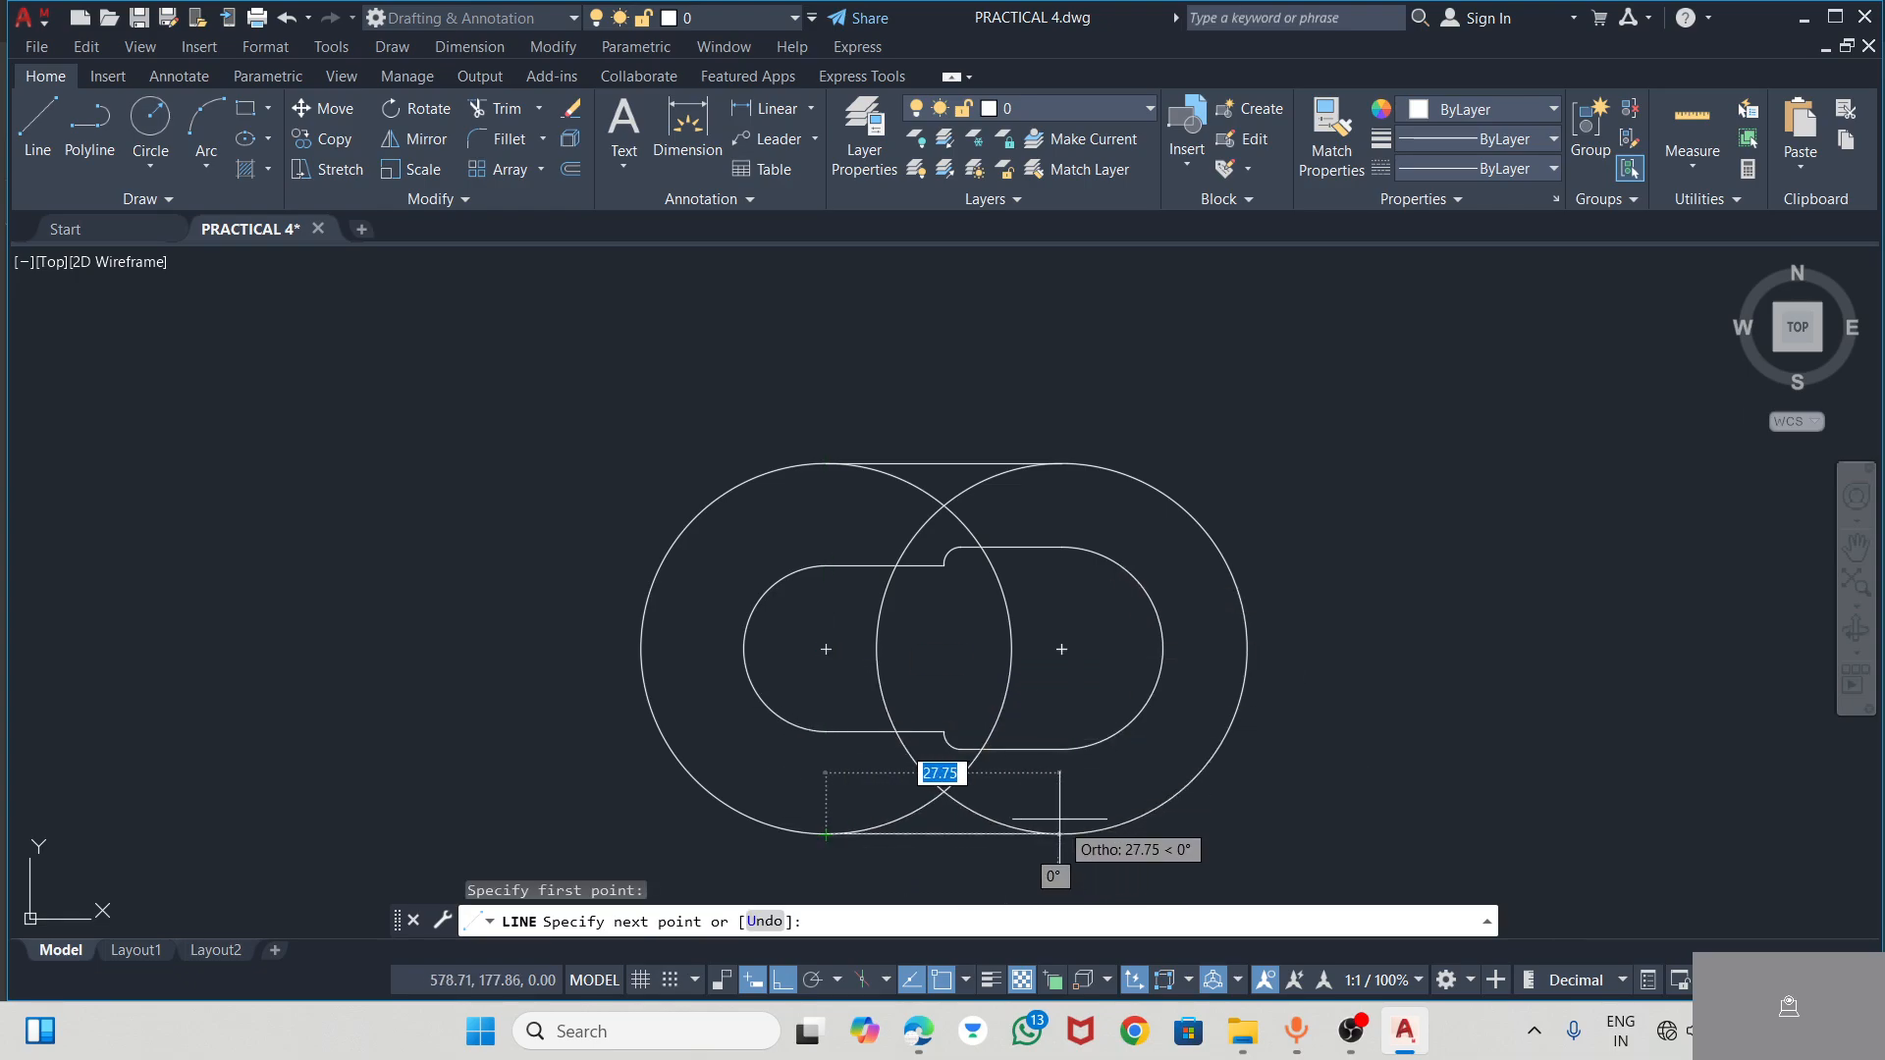
left_click(1061, 833)
key("Escape")
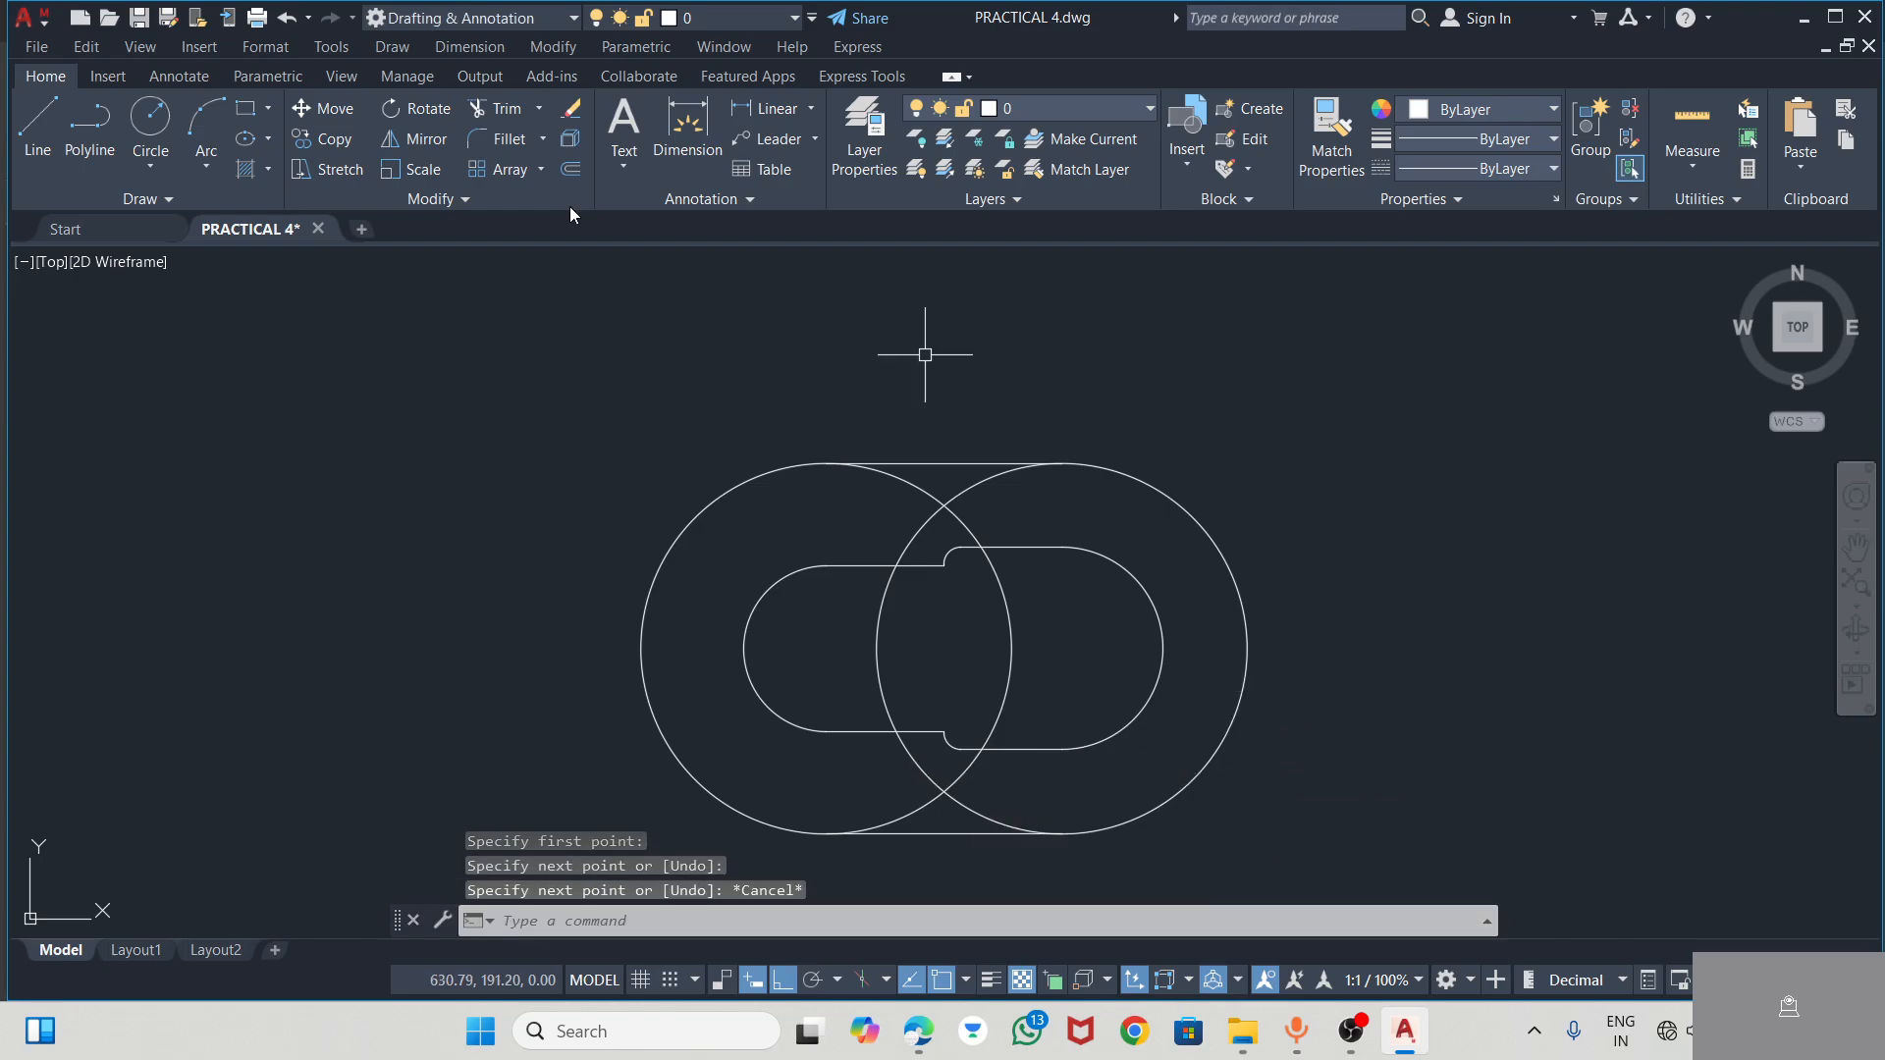
Trim the upper and lower overlapping inner arcs of the two radius 22 circles to leave the rounded boss outline
left_click(491, 108)
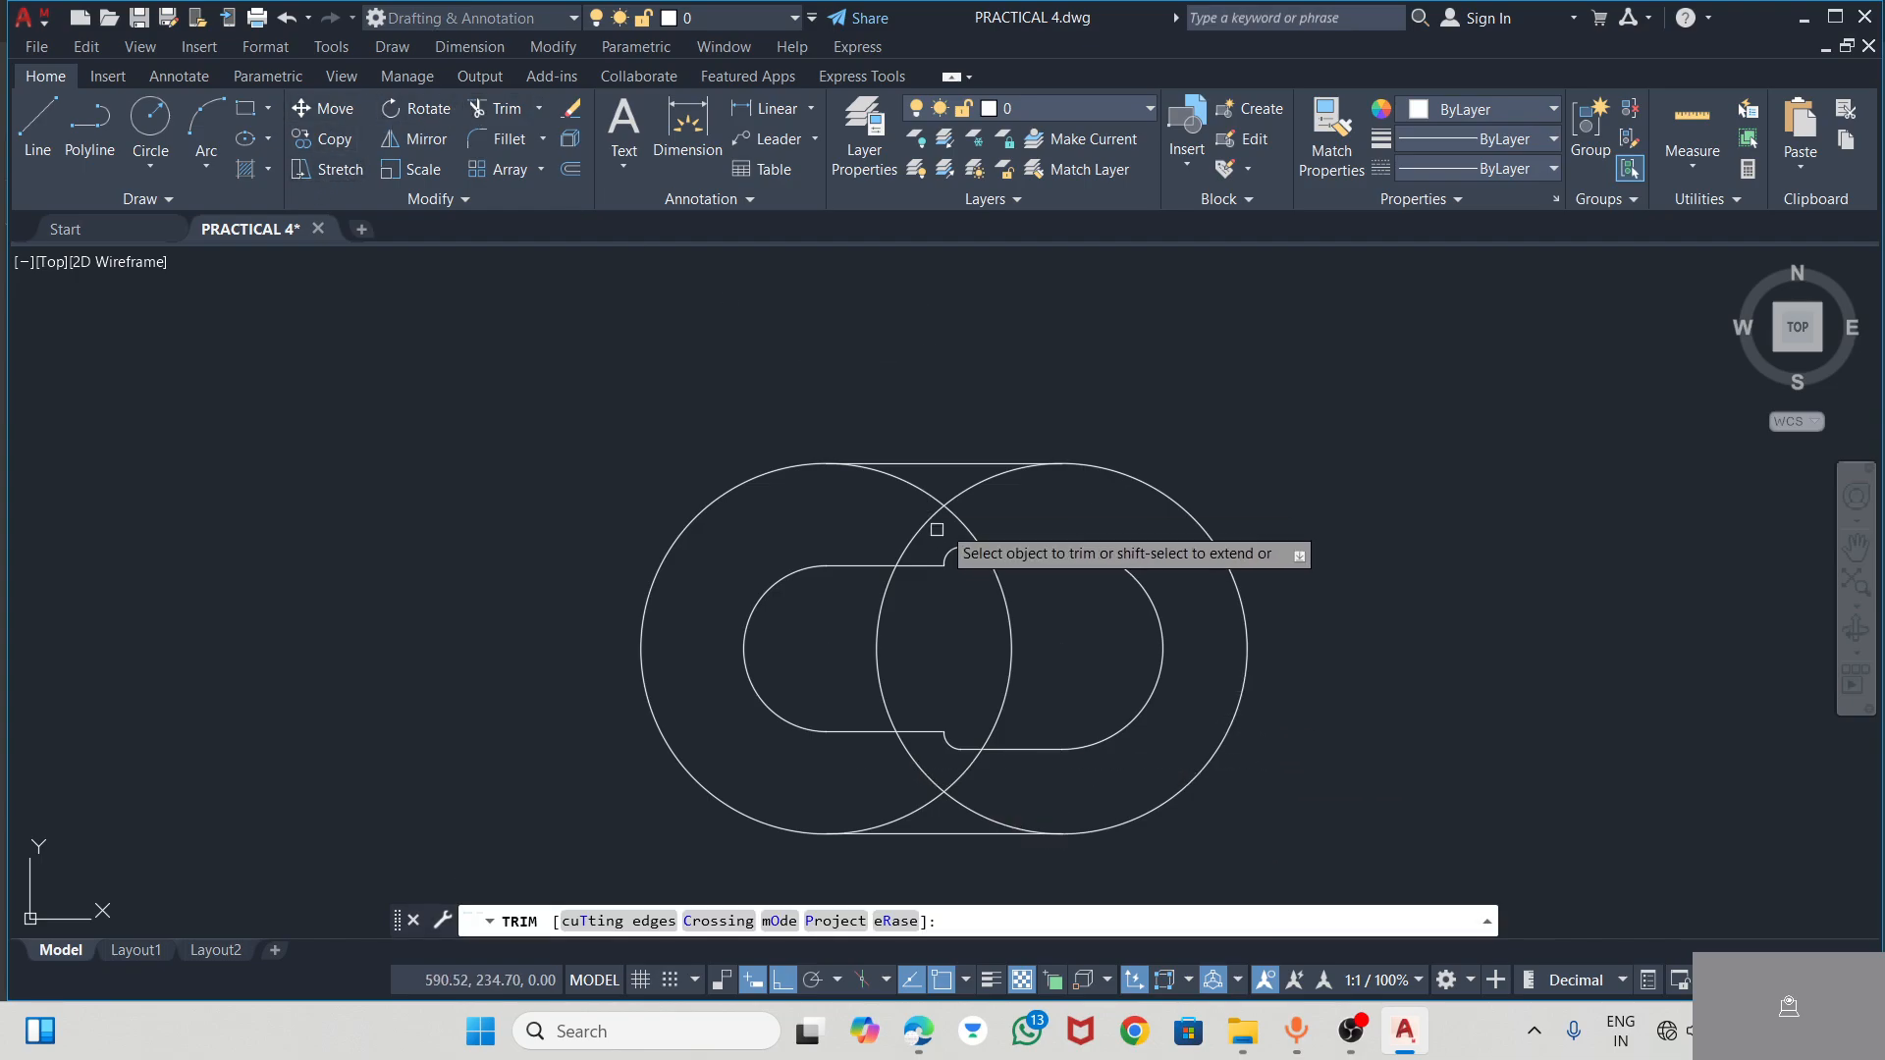
mouse_move(977, 511)
left_mouse_down()
mouse_move(881, 499)
mouse_move(982, 496)
left_mouse_up()
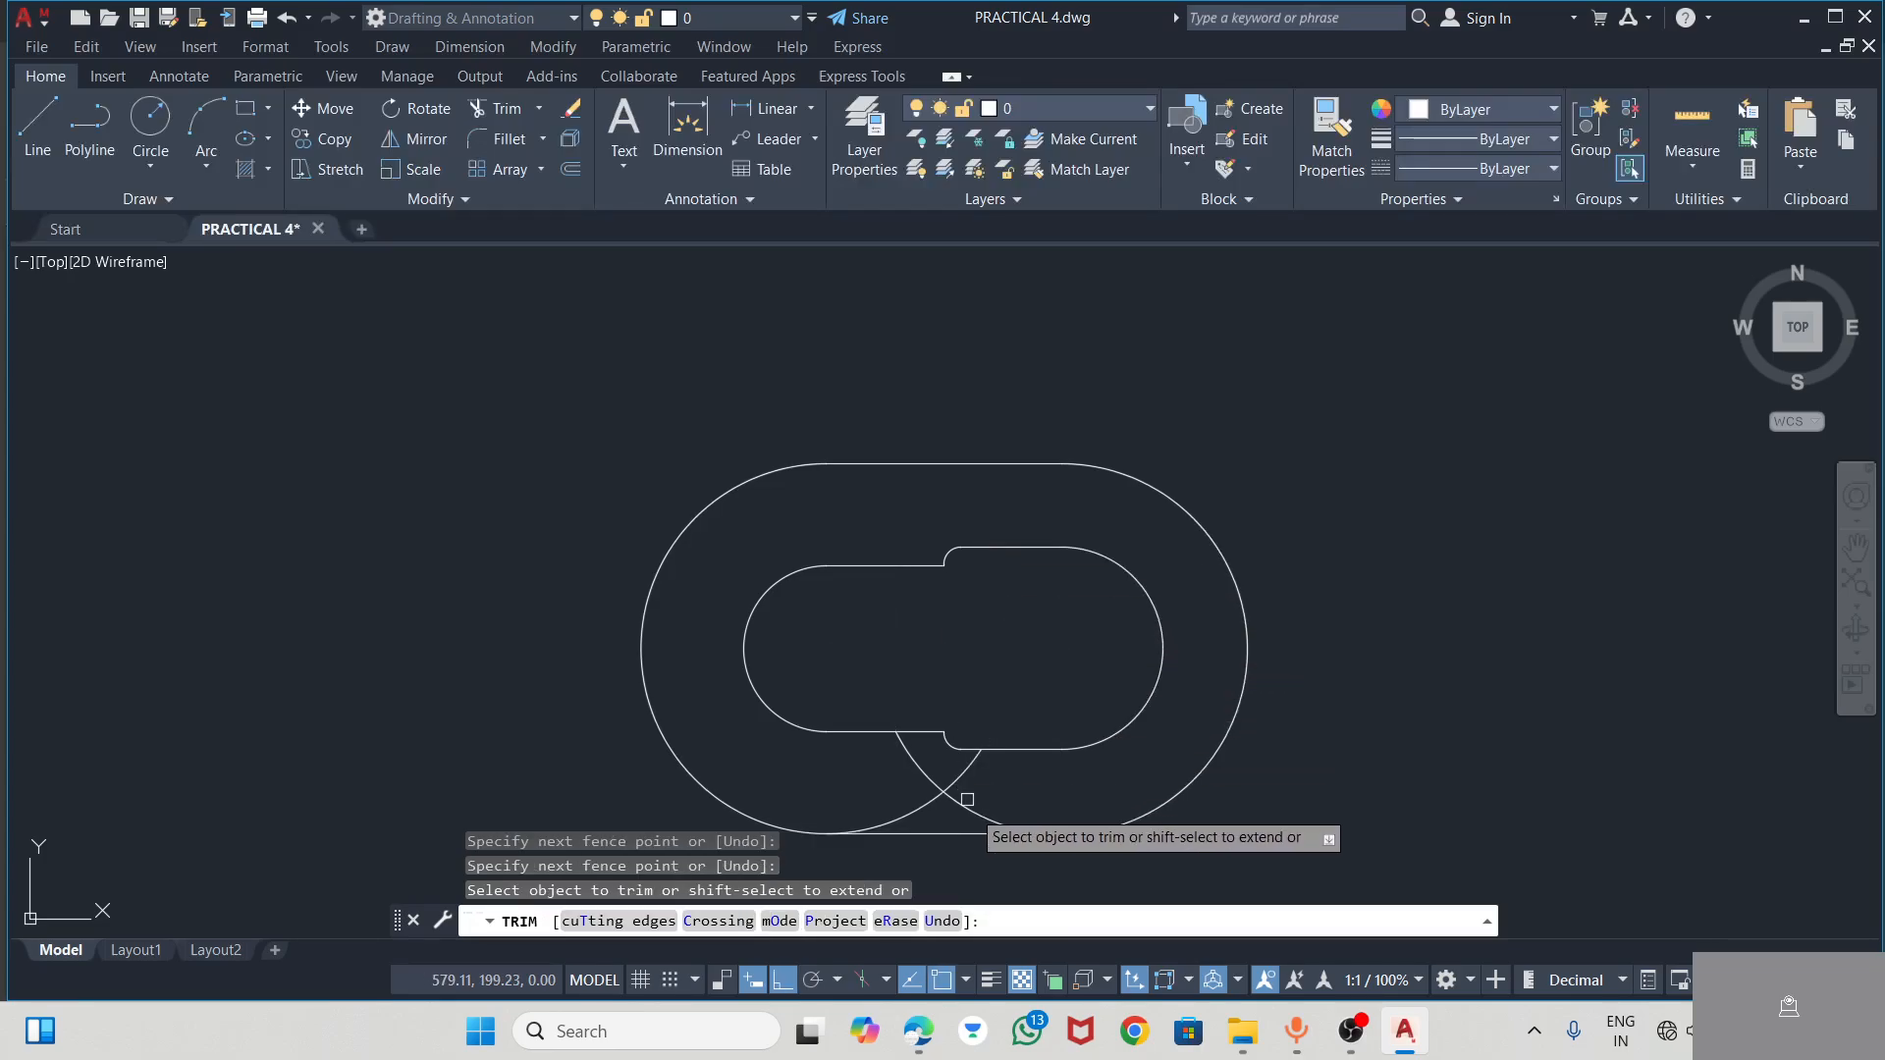
mouse_move(998, 811)
left_mouse_down()
mouse_move(893, 782)
mouse_move(993, 787)
left_mouse_up()
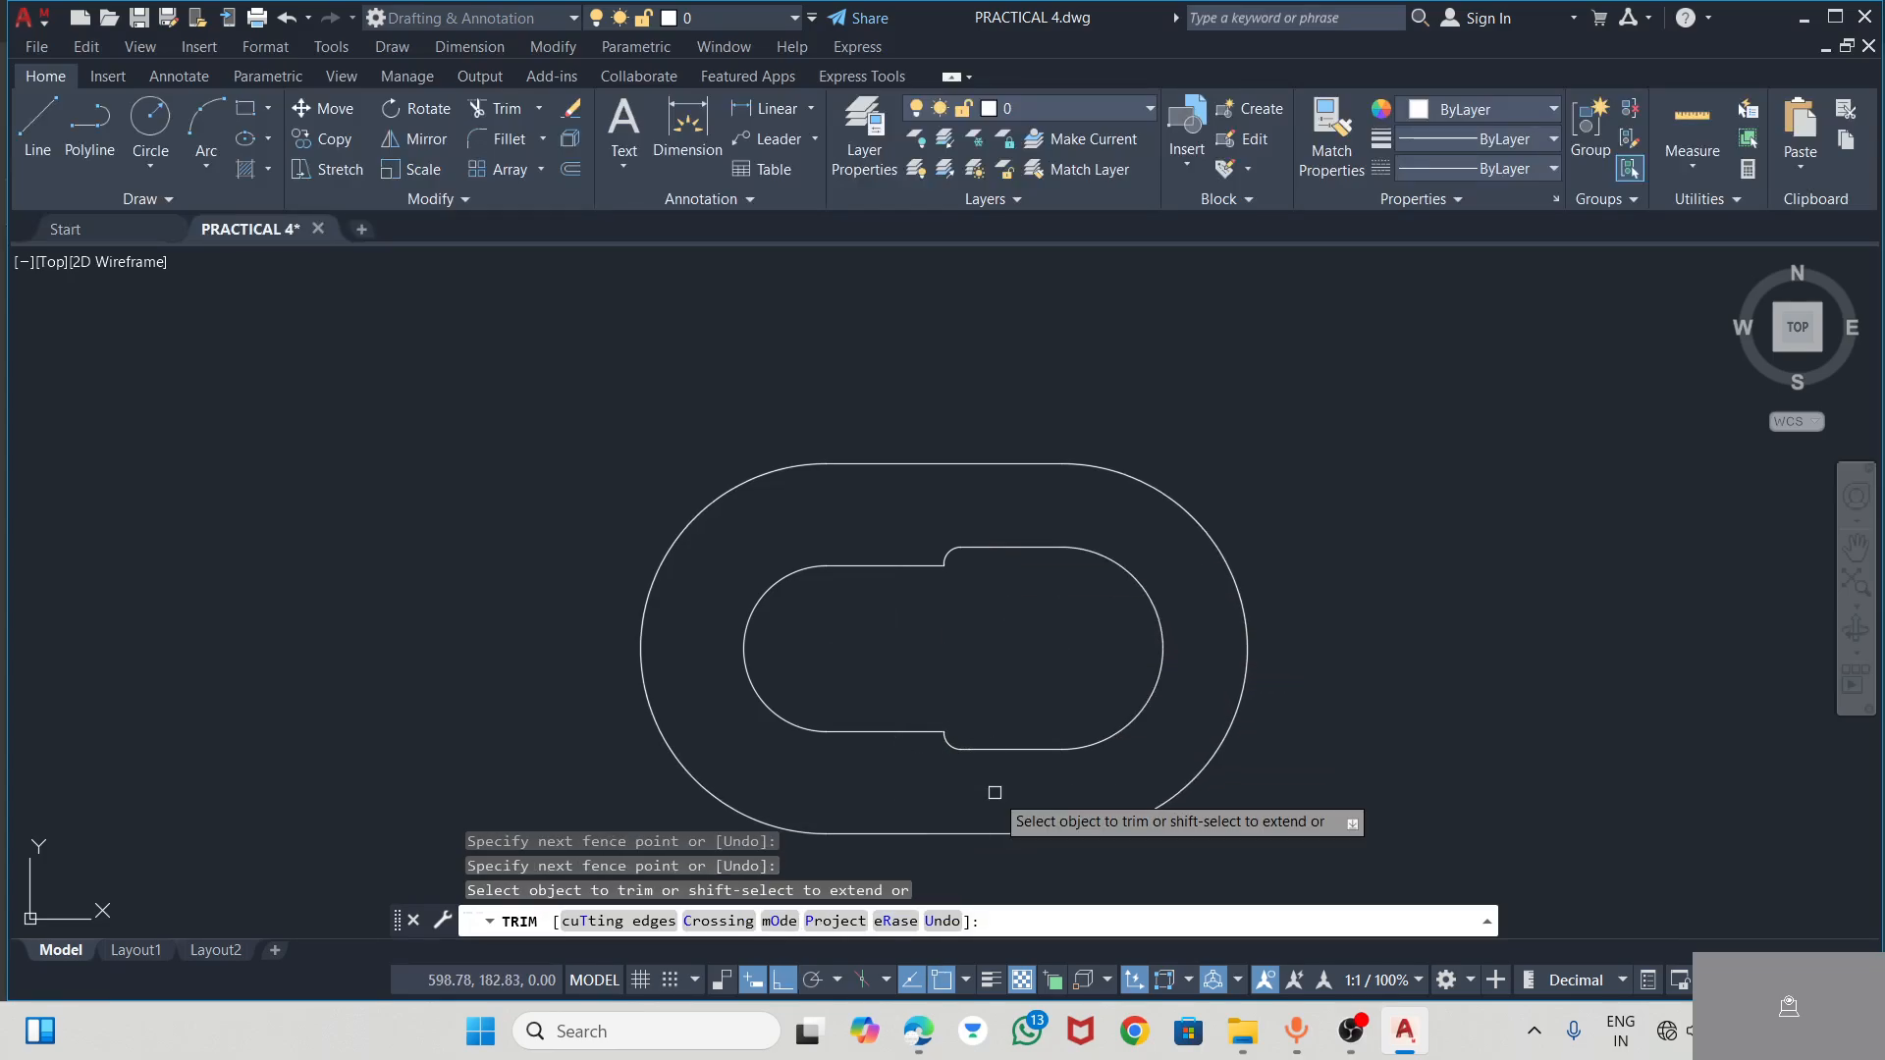
key("Escape")
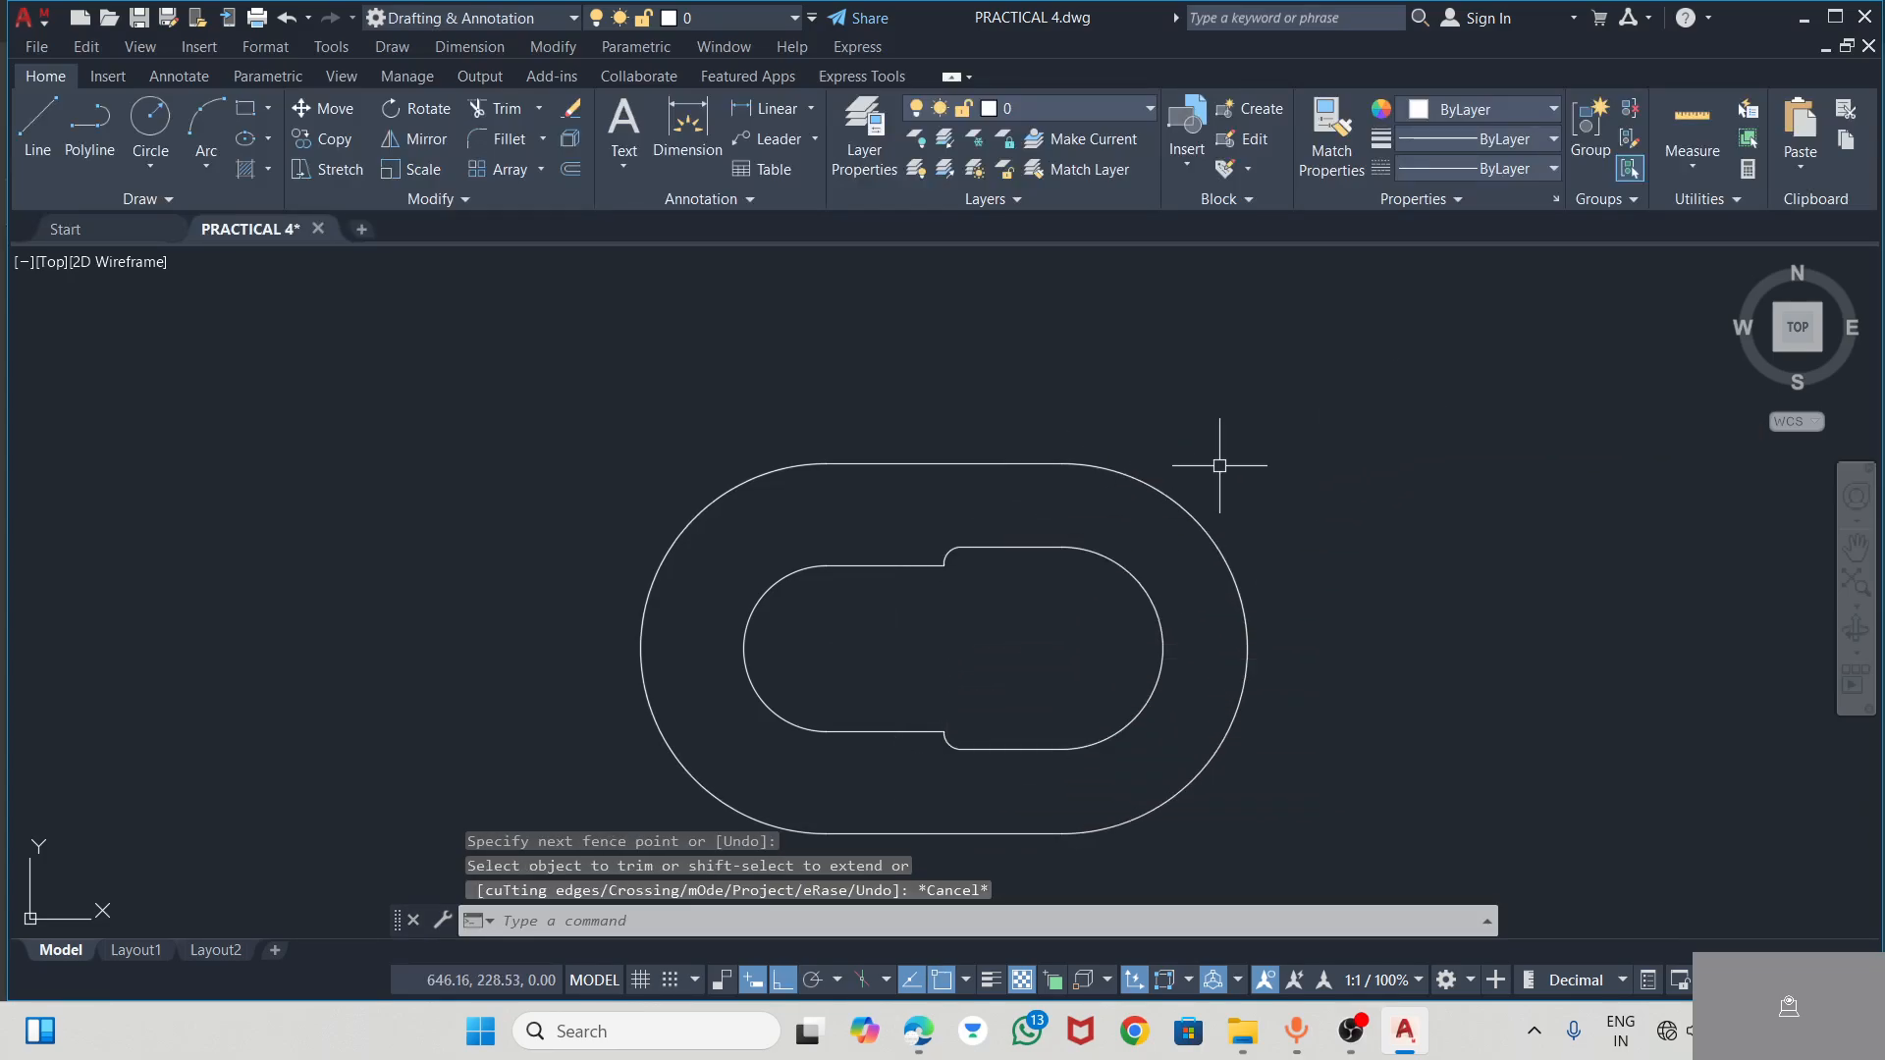
Check the hub dimensions in the PDF, and in AutoCAD draw a radius 25 circle centred 108 horizontally right of the slot's smaller end centre
key("alt+Tab")
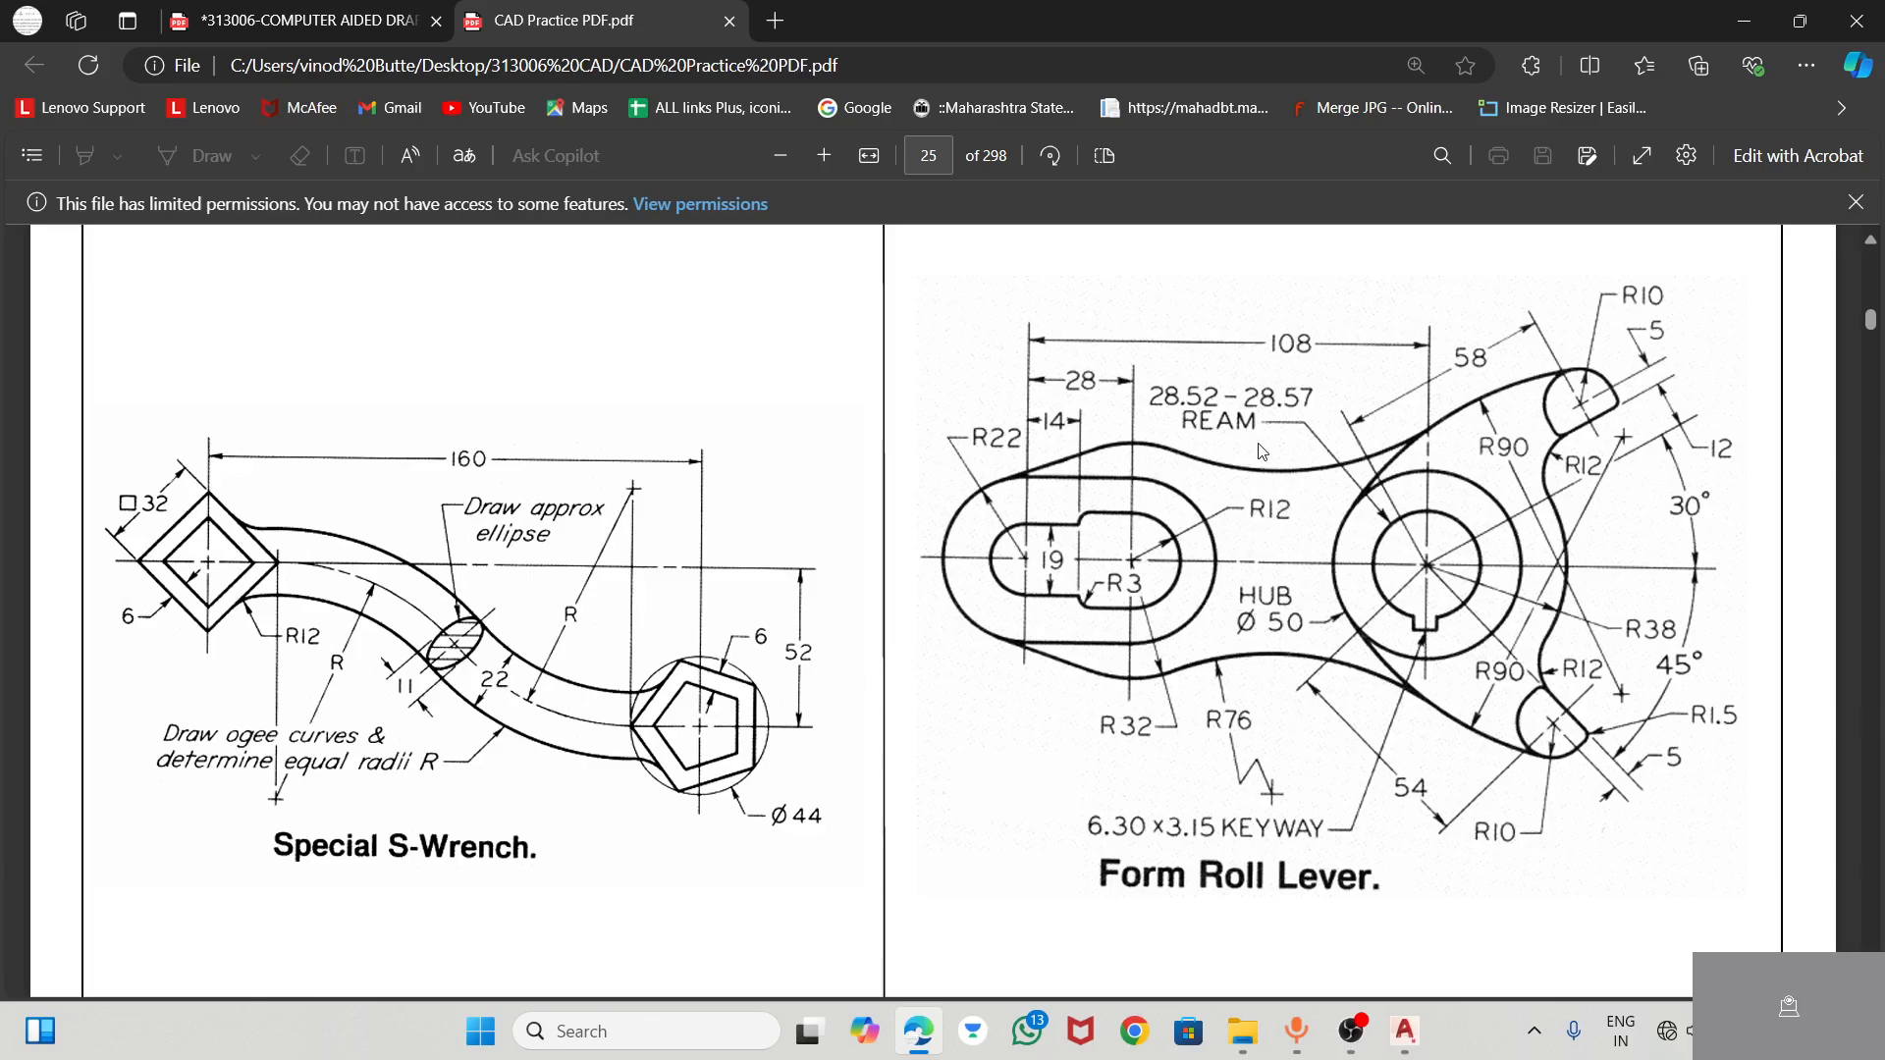
key("alt+Tab")
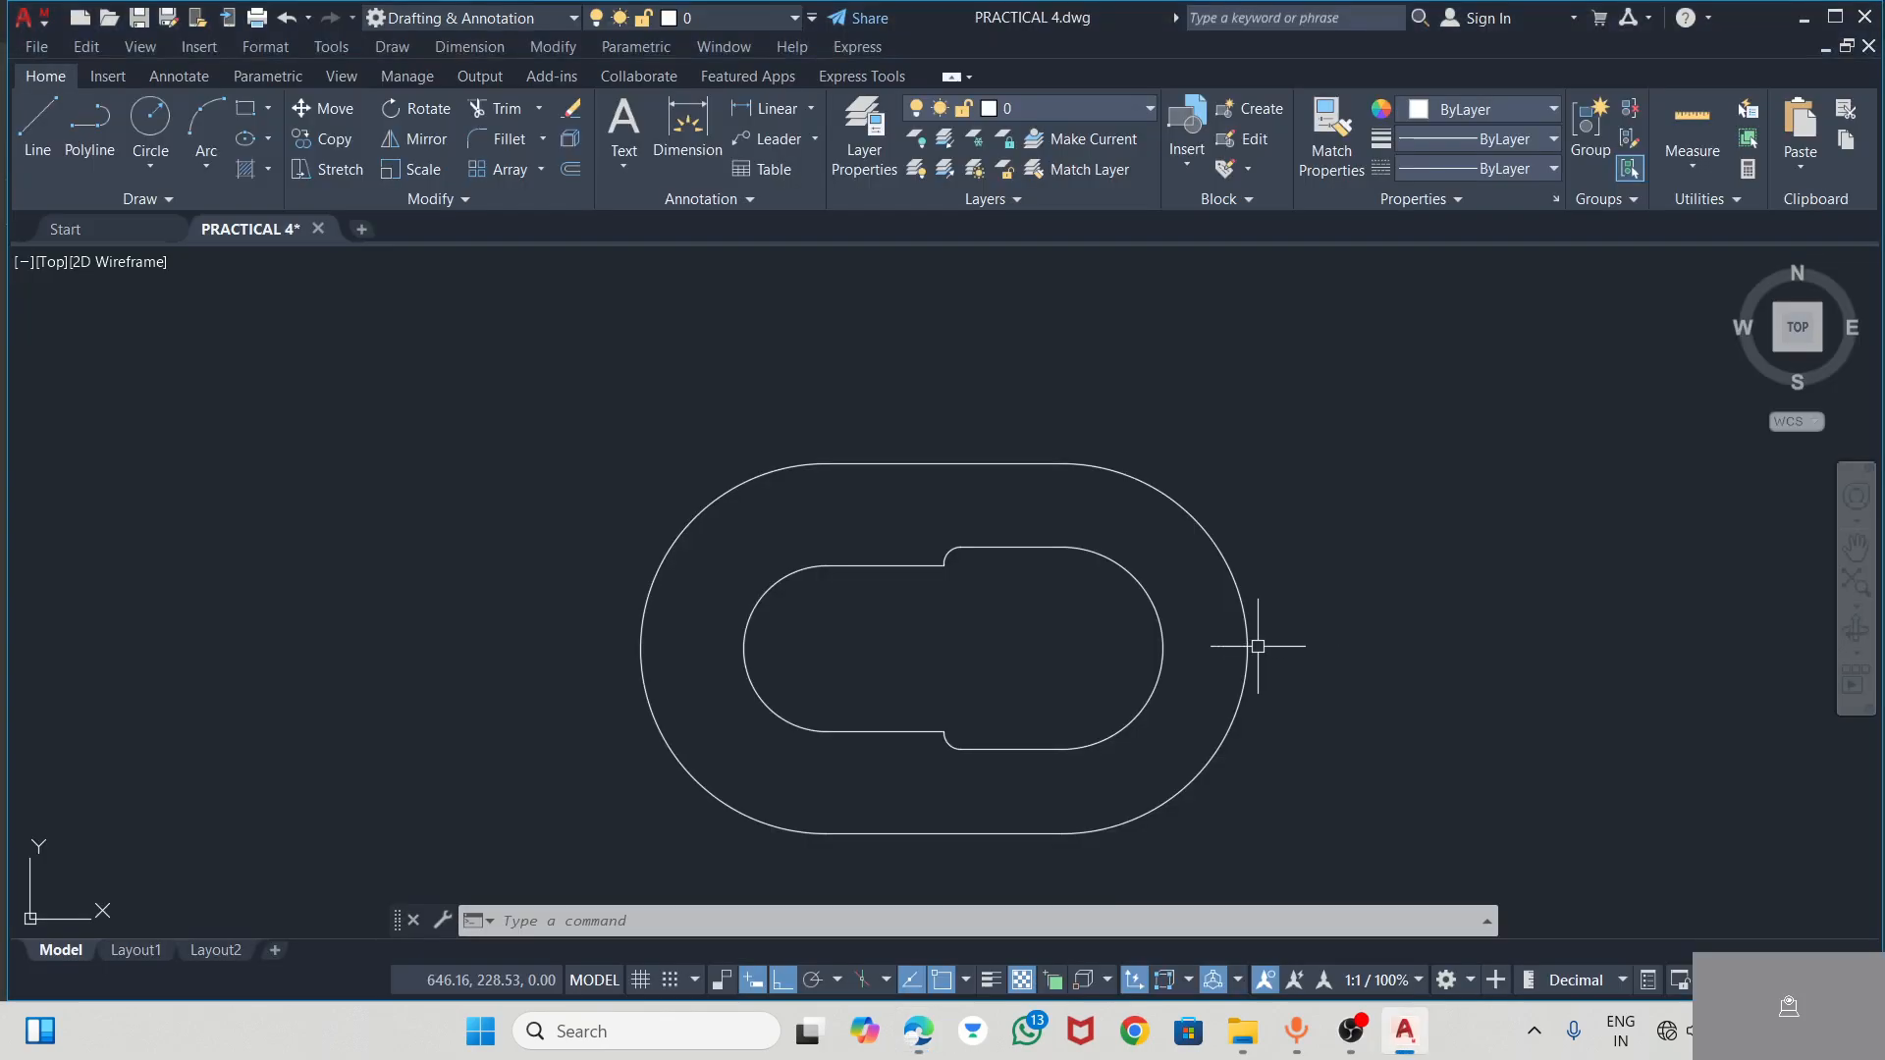
left_click(151, 115)
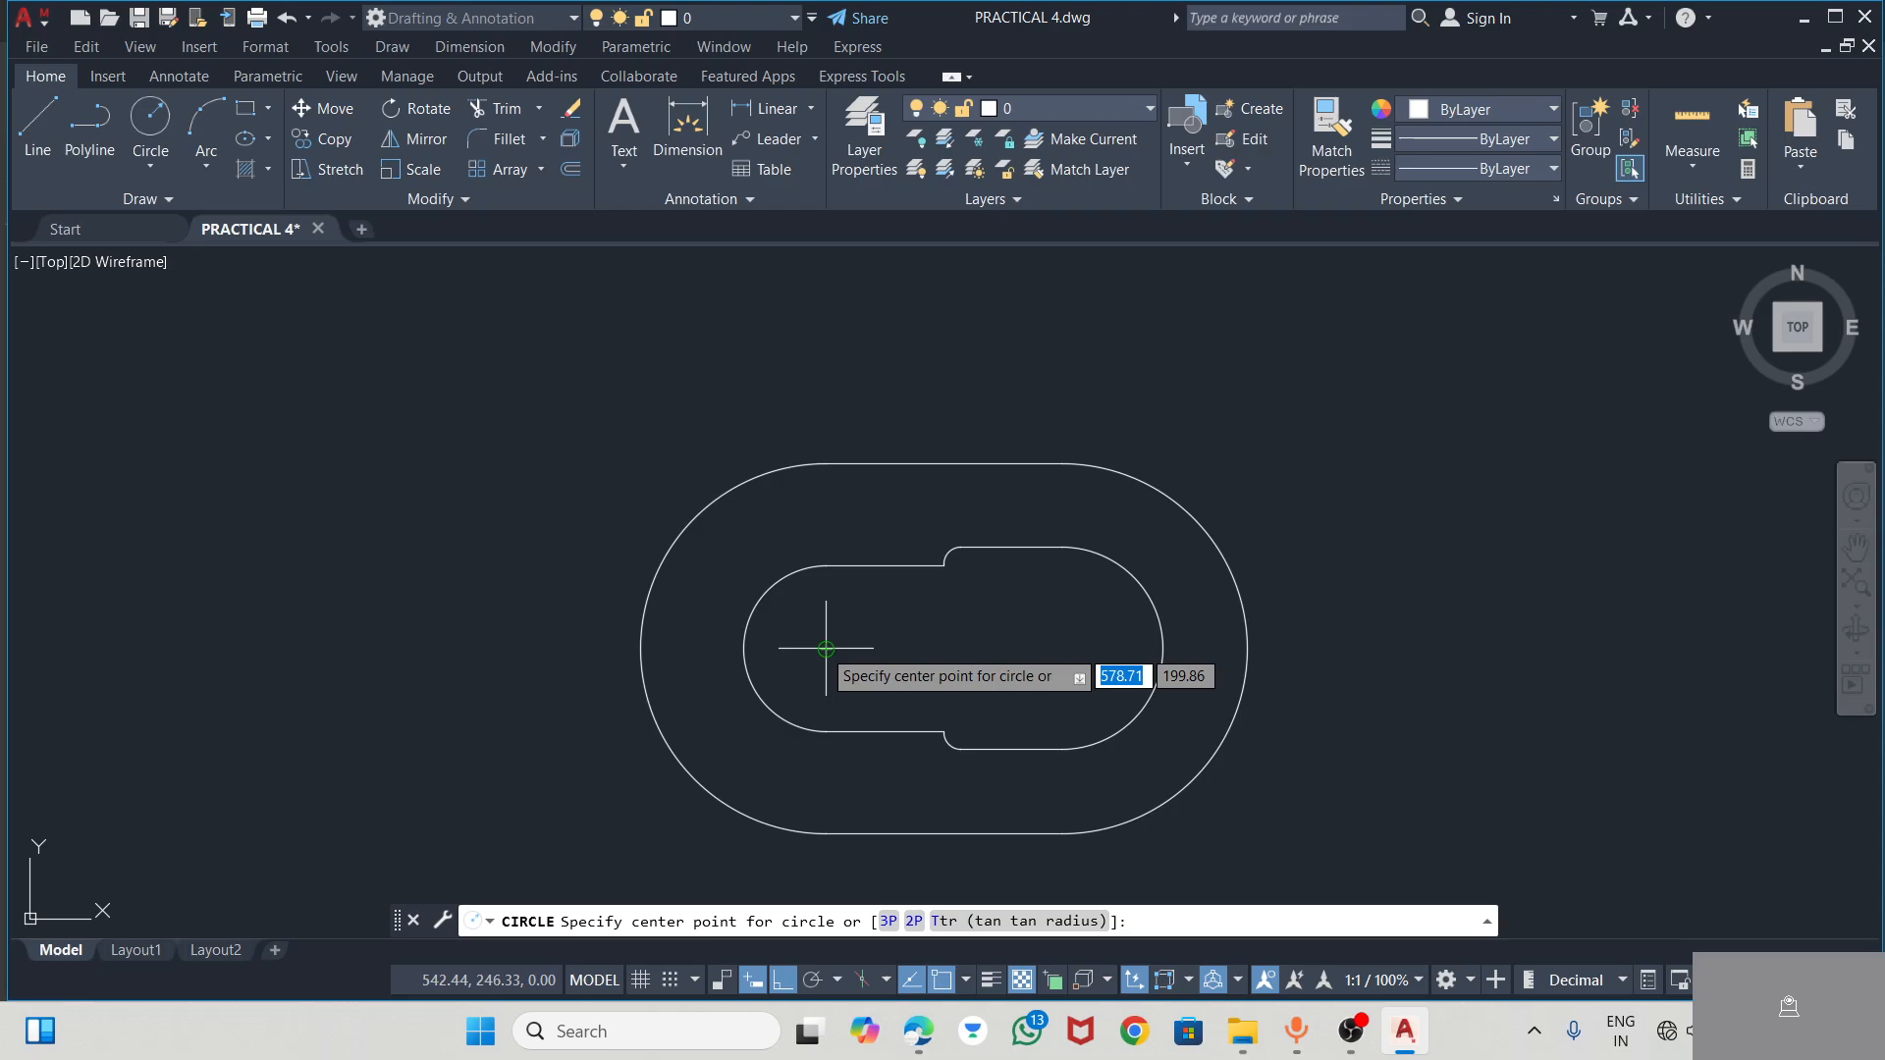
key("alt+Tab")
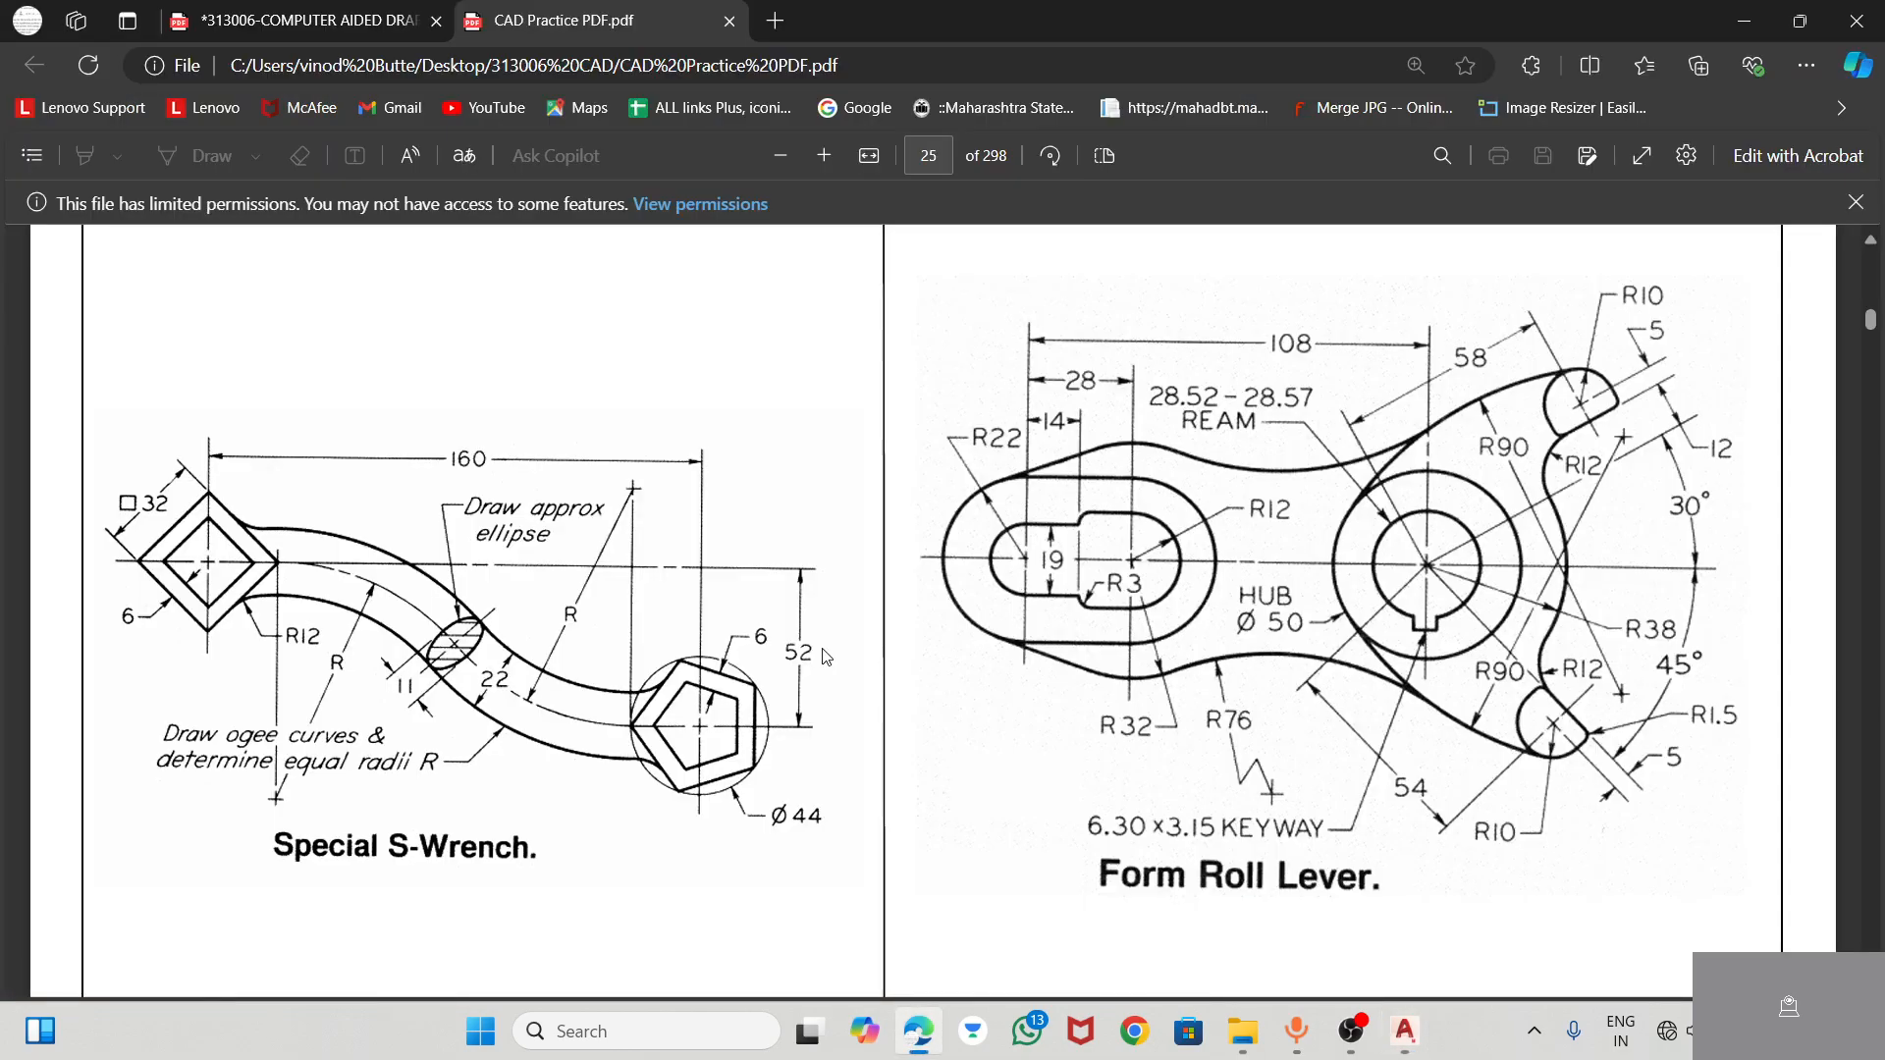
key("alt+Tab")
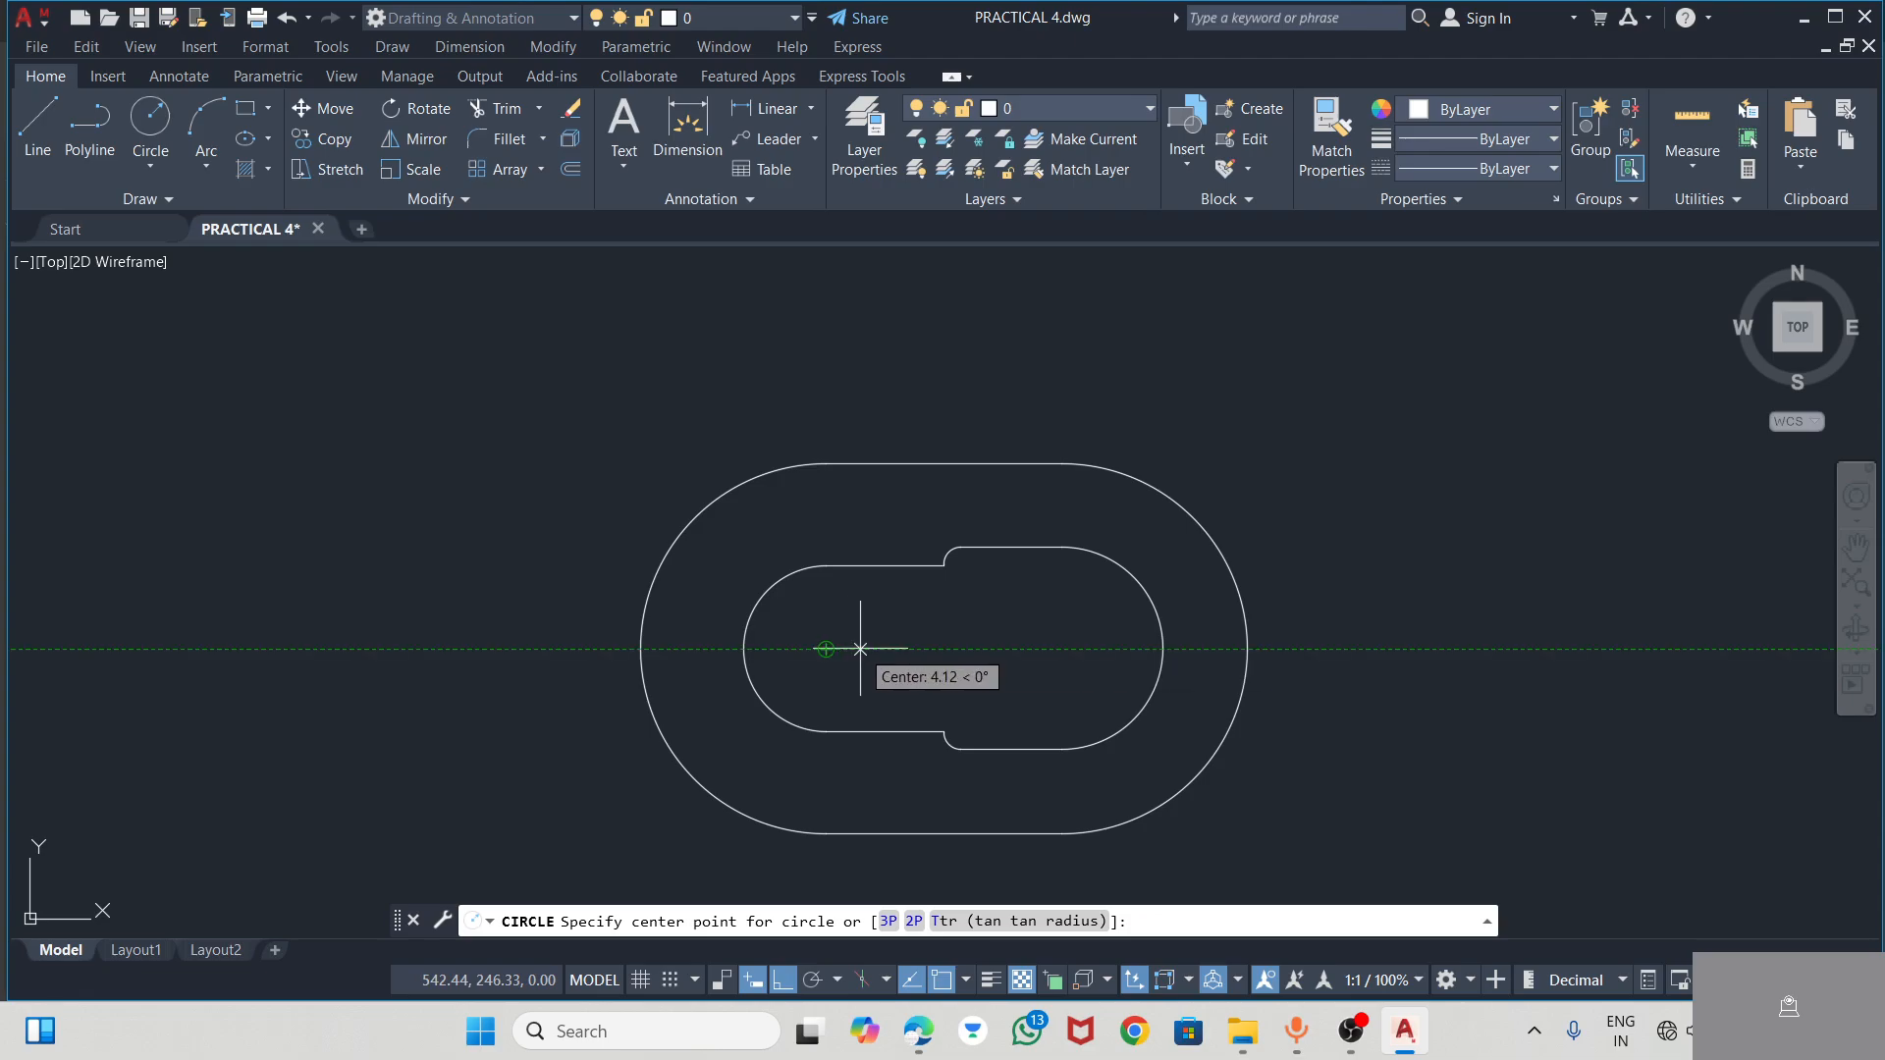
type("108")
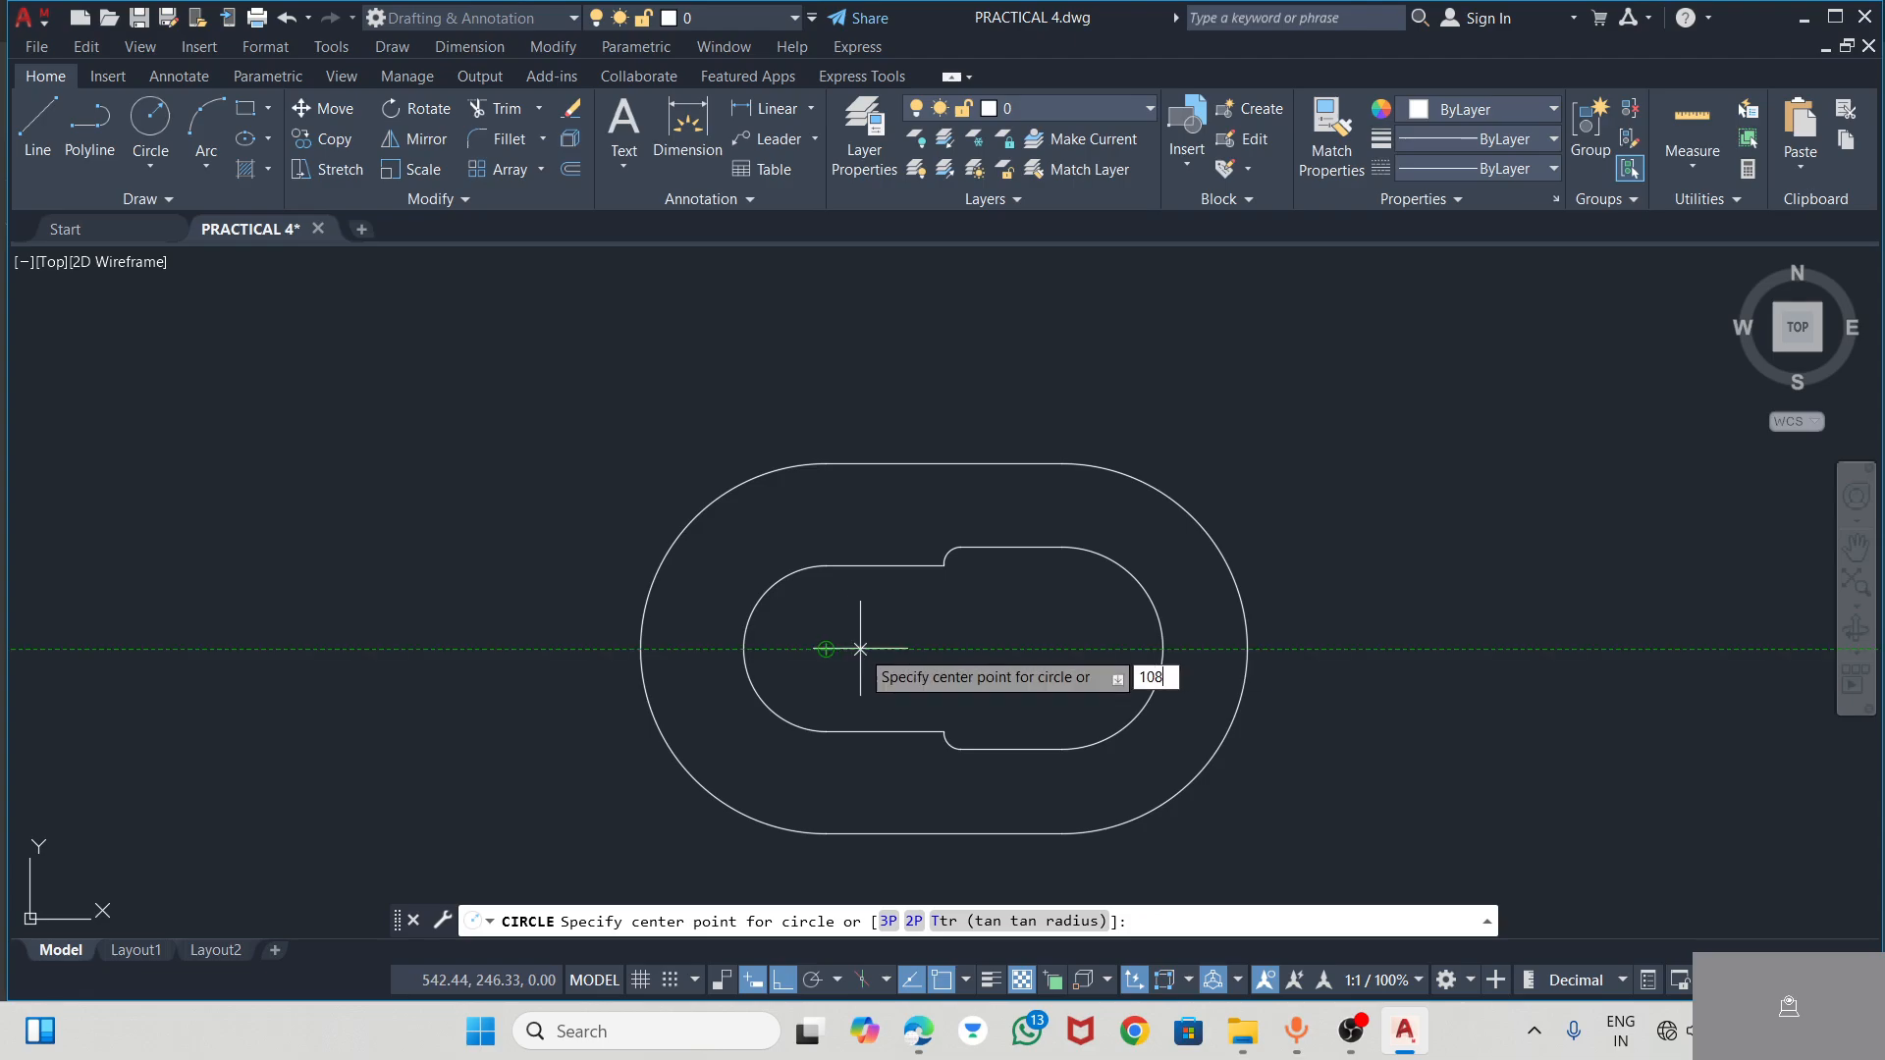
key("Return")
scroll(1284, 757, "down", 3)
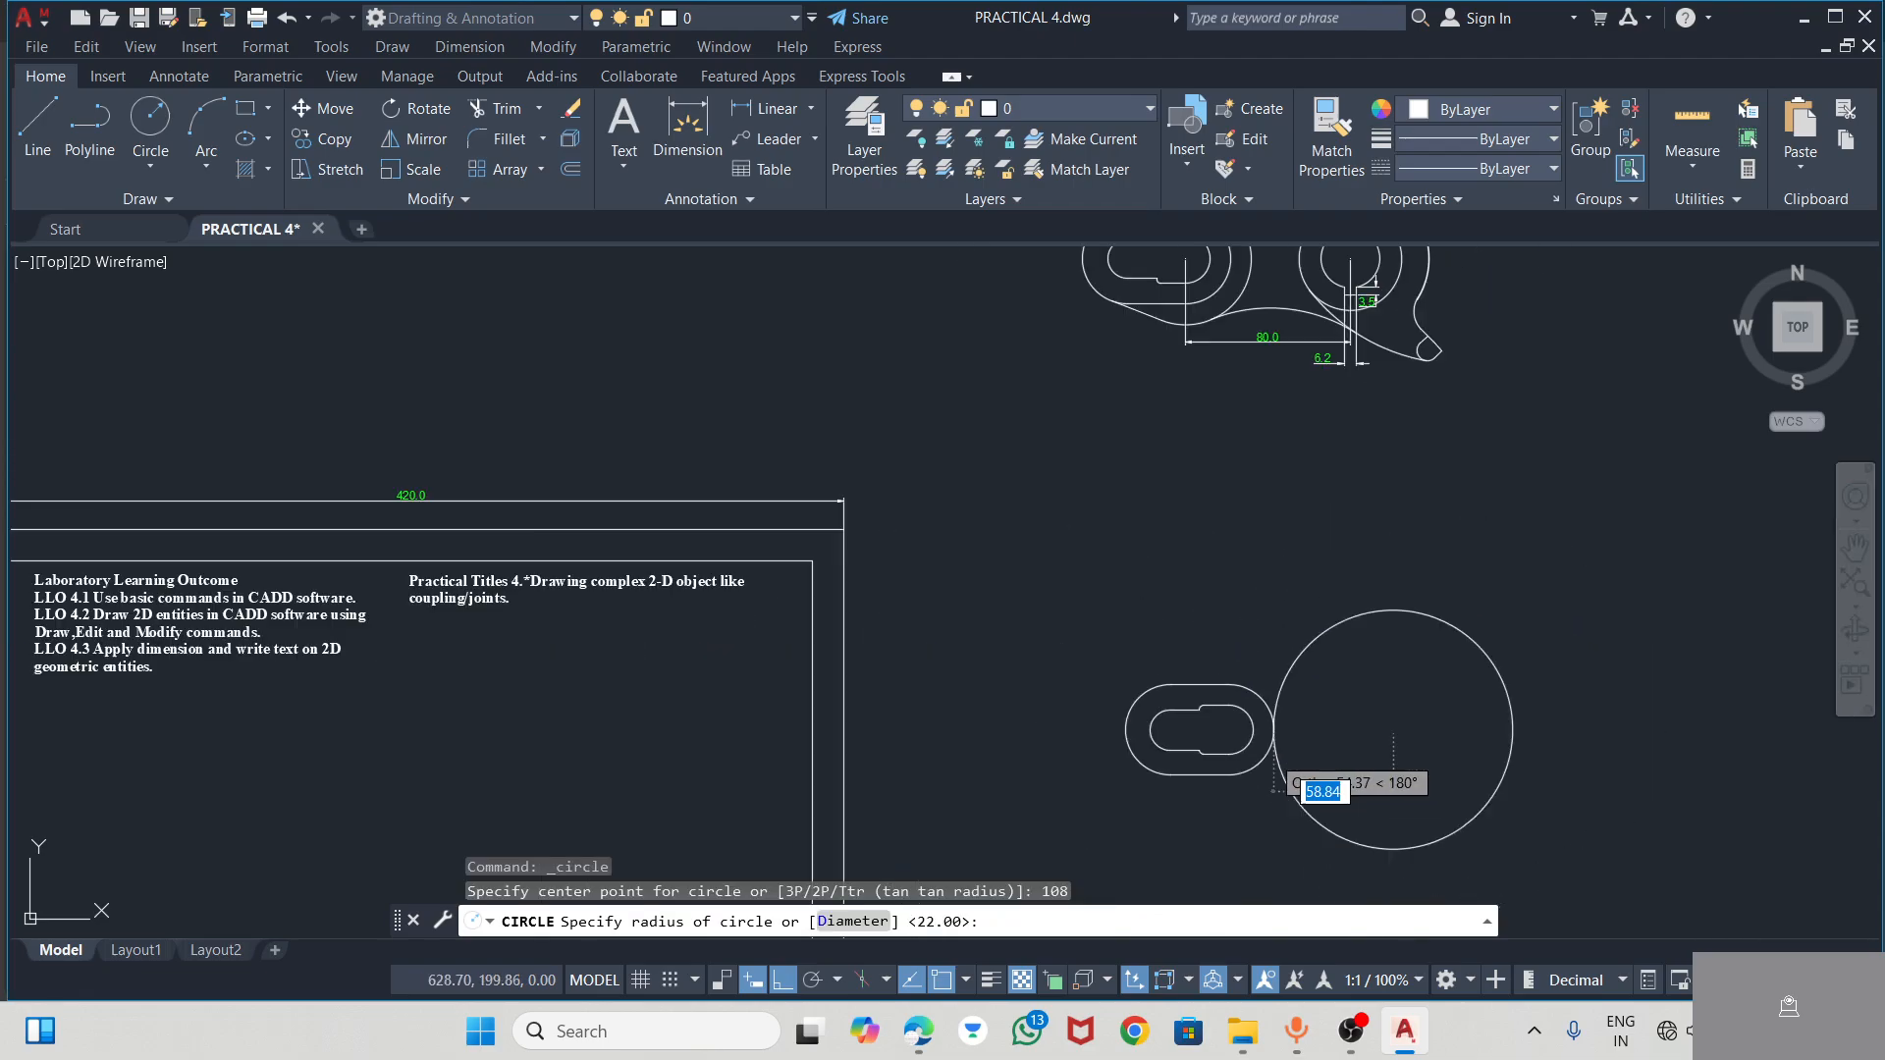
scroll(1390, 756, "up", 6)
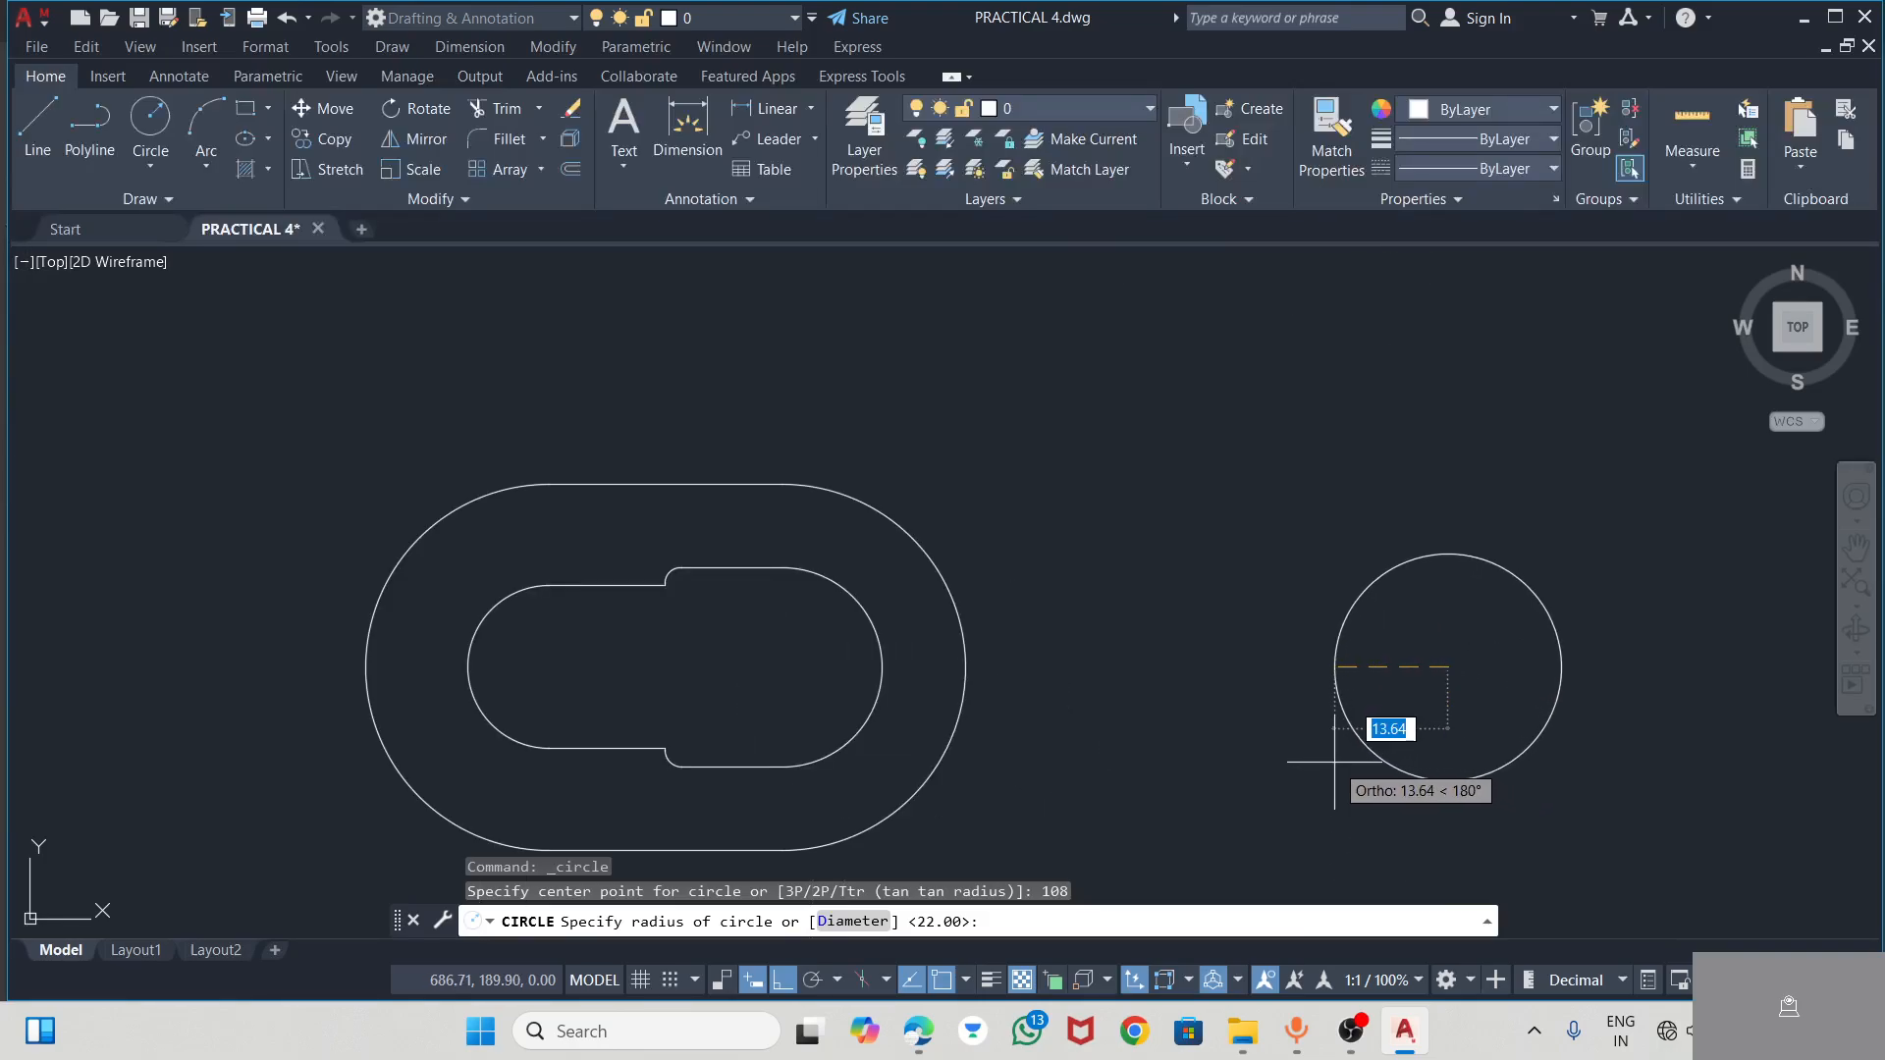
type("25")
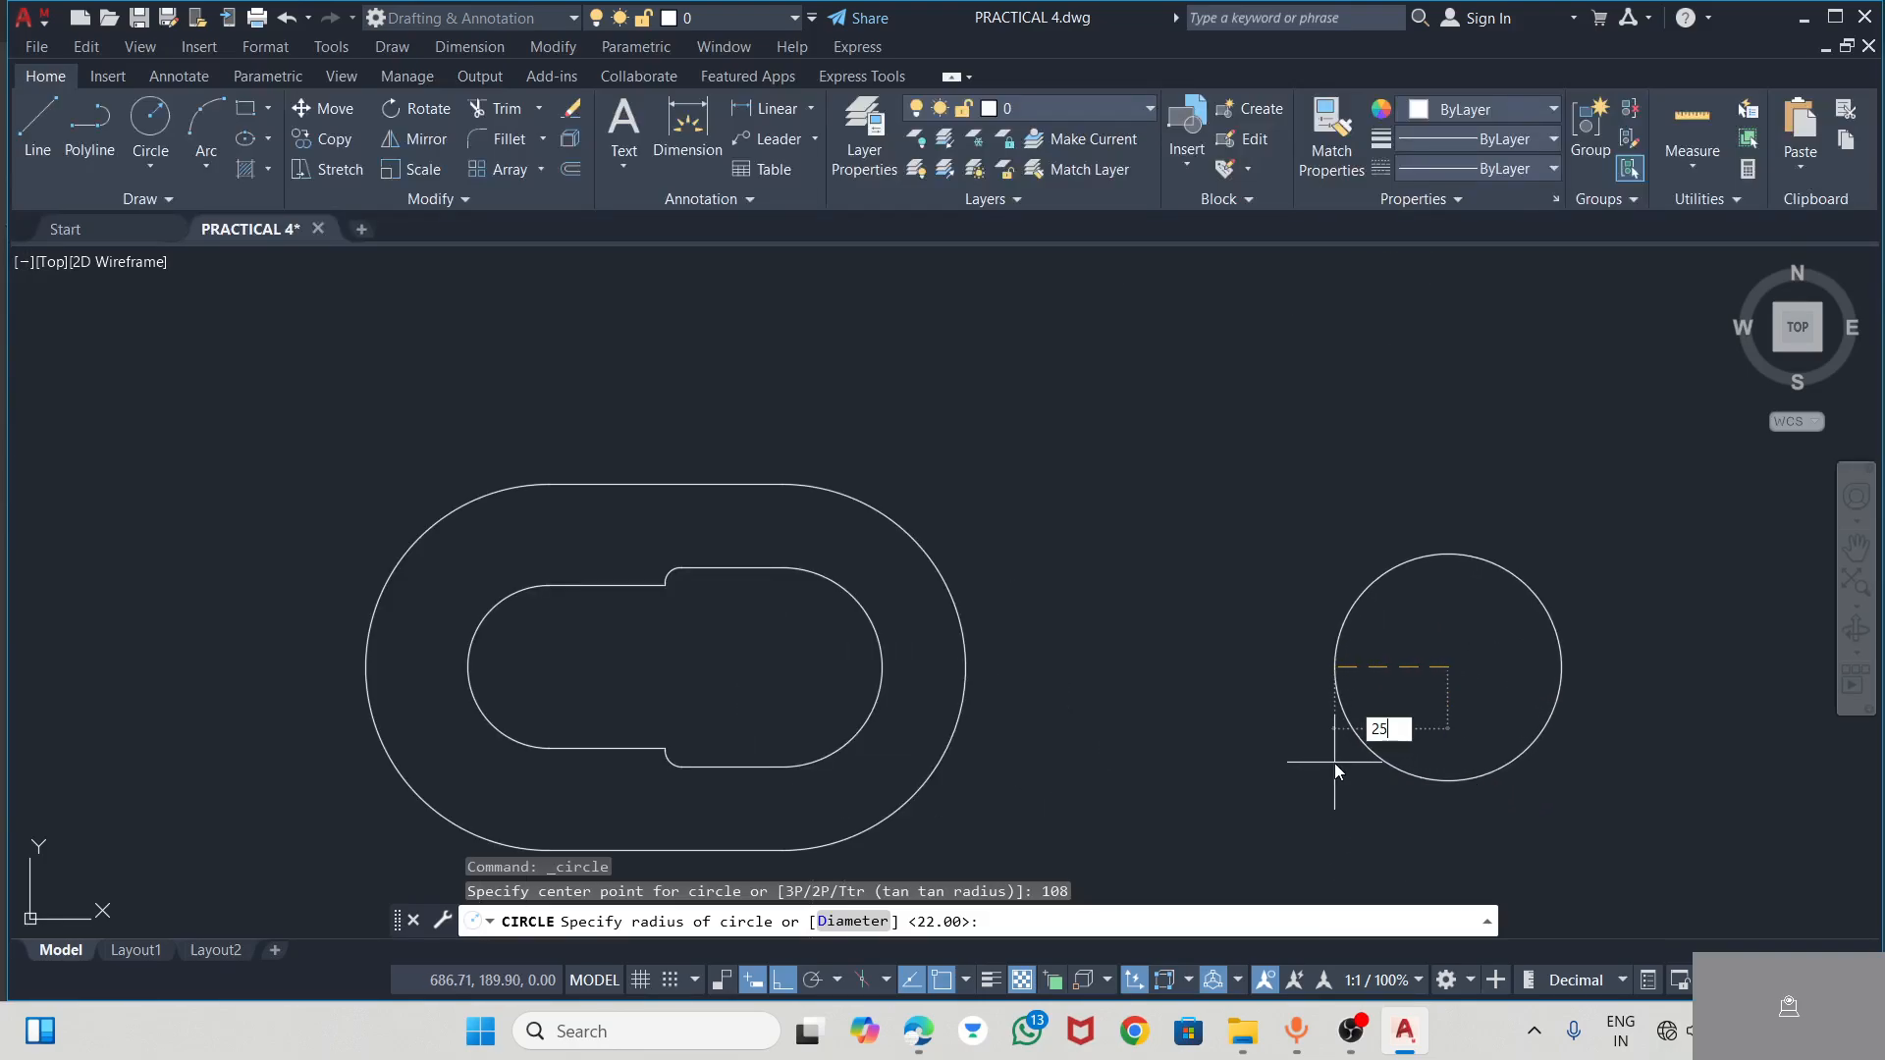
key("Return")
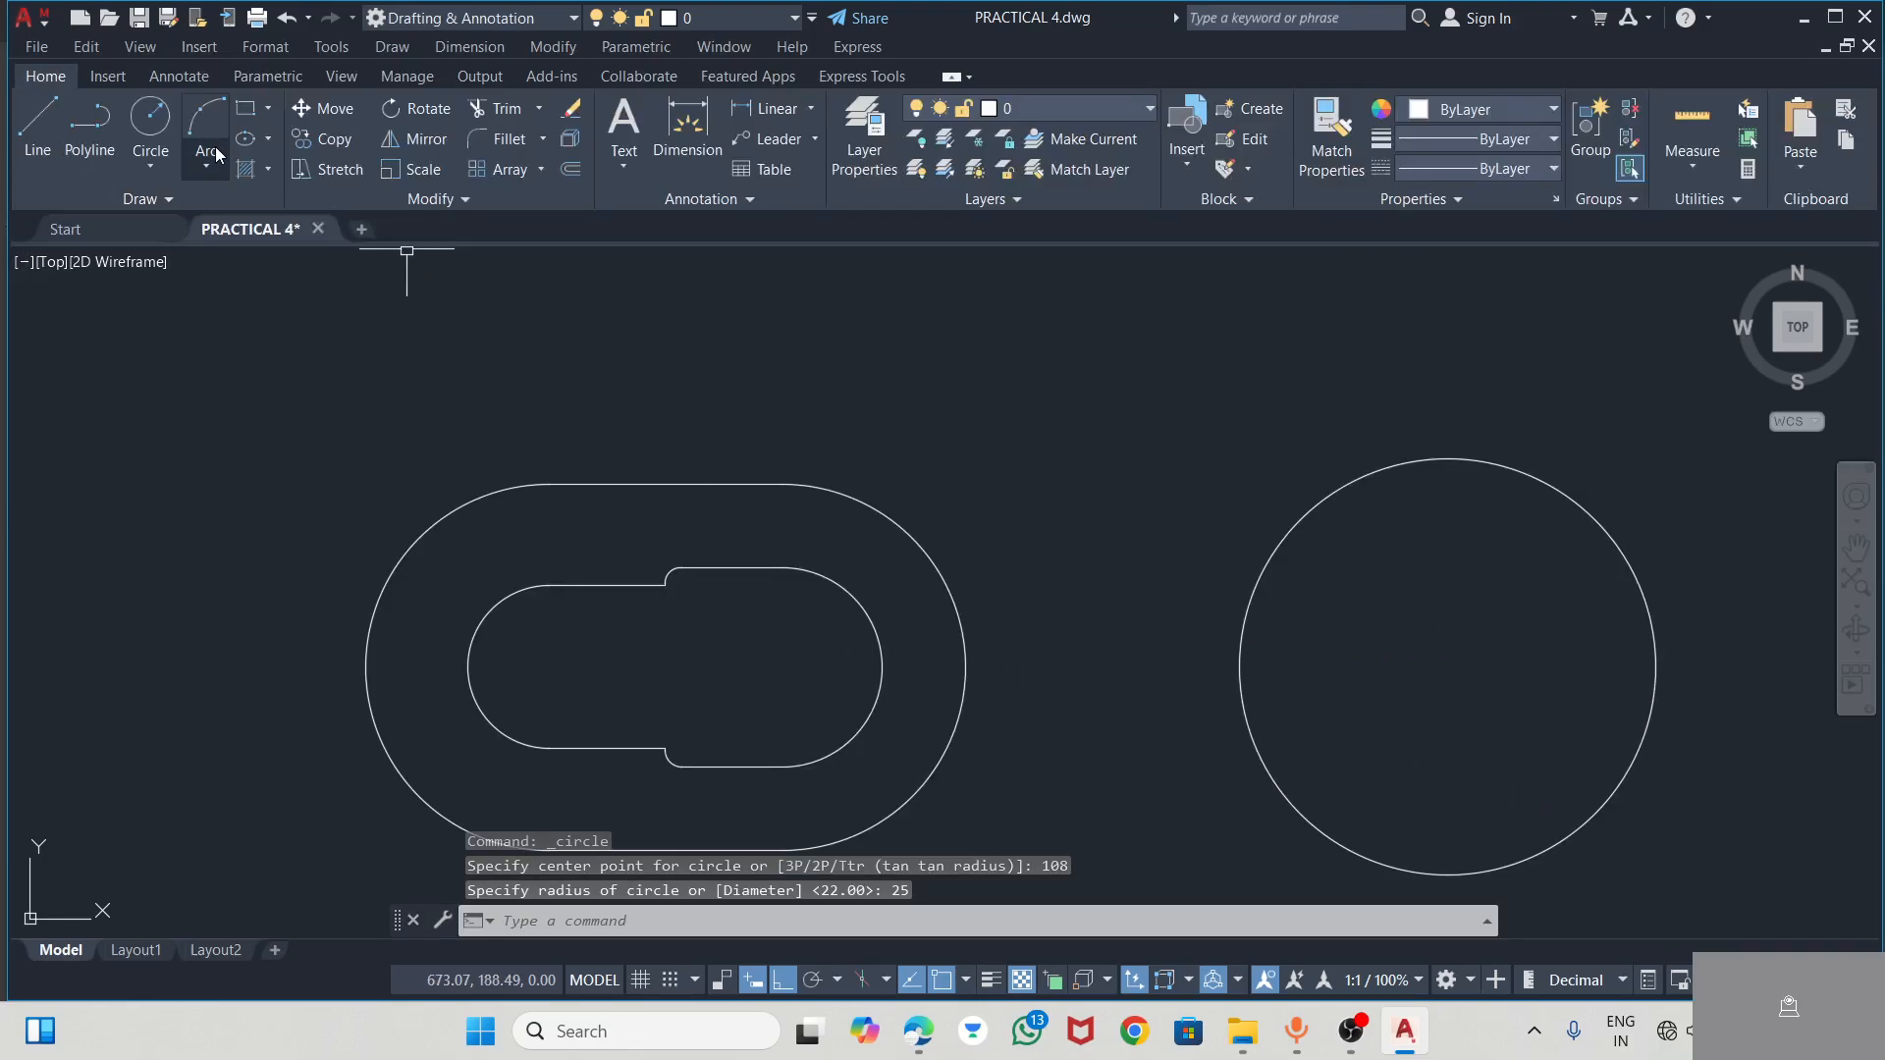
Draw a concentric circle of diameter 28.5 inside the hub circle using the Center, Diameter method
left_click(152, 122)
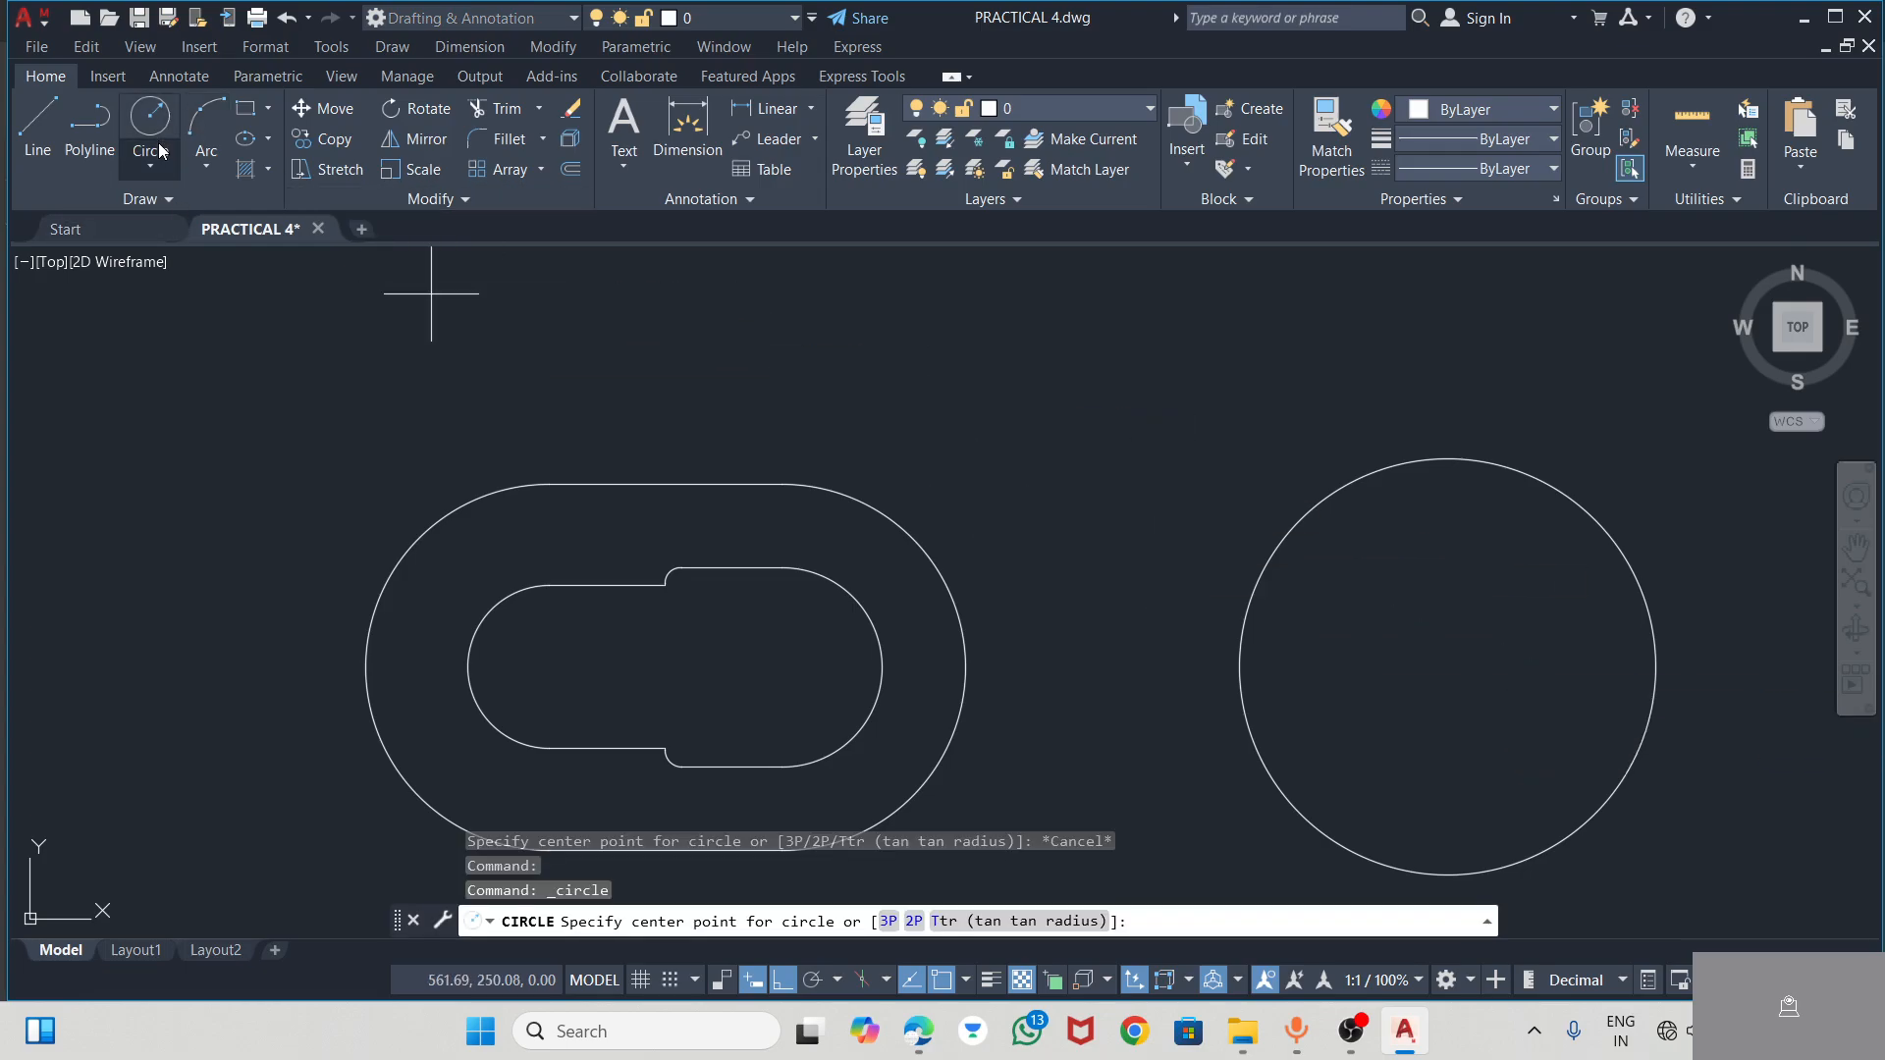
left_click(167, 152)
left_click(192, 253)
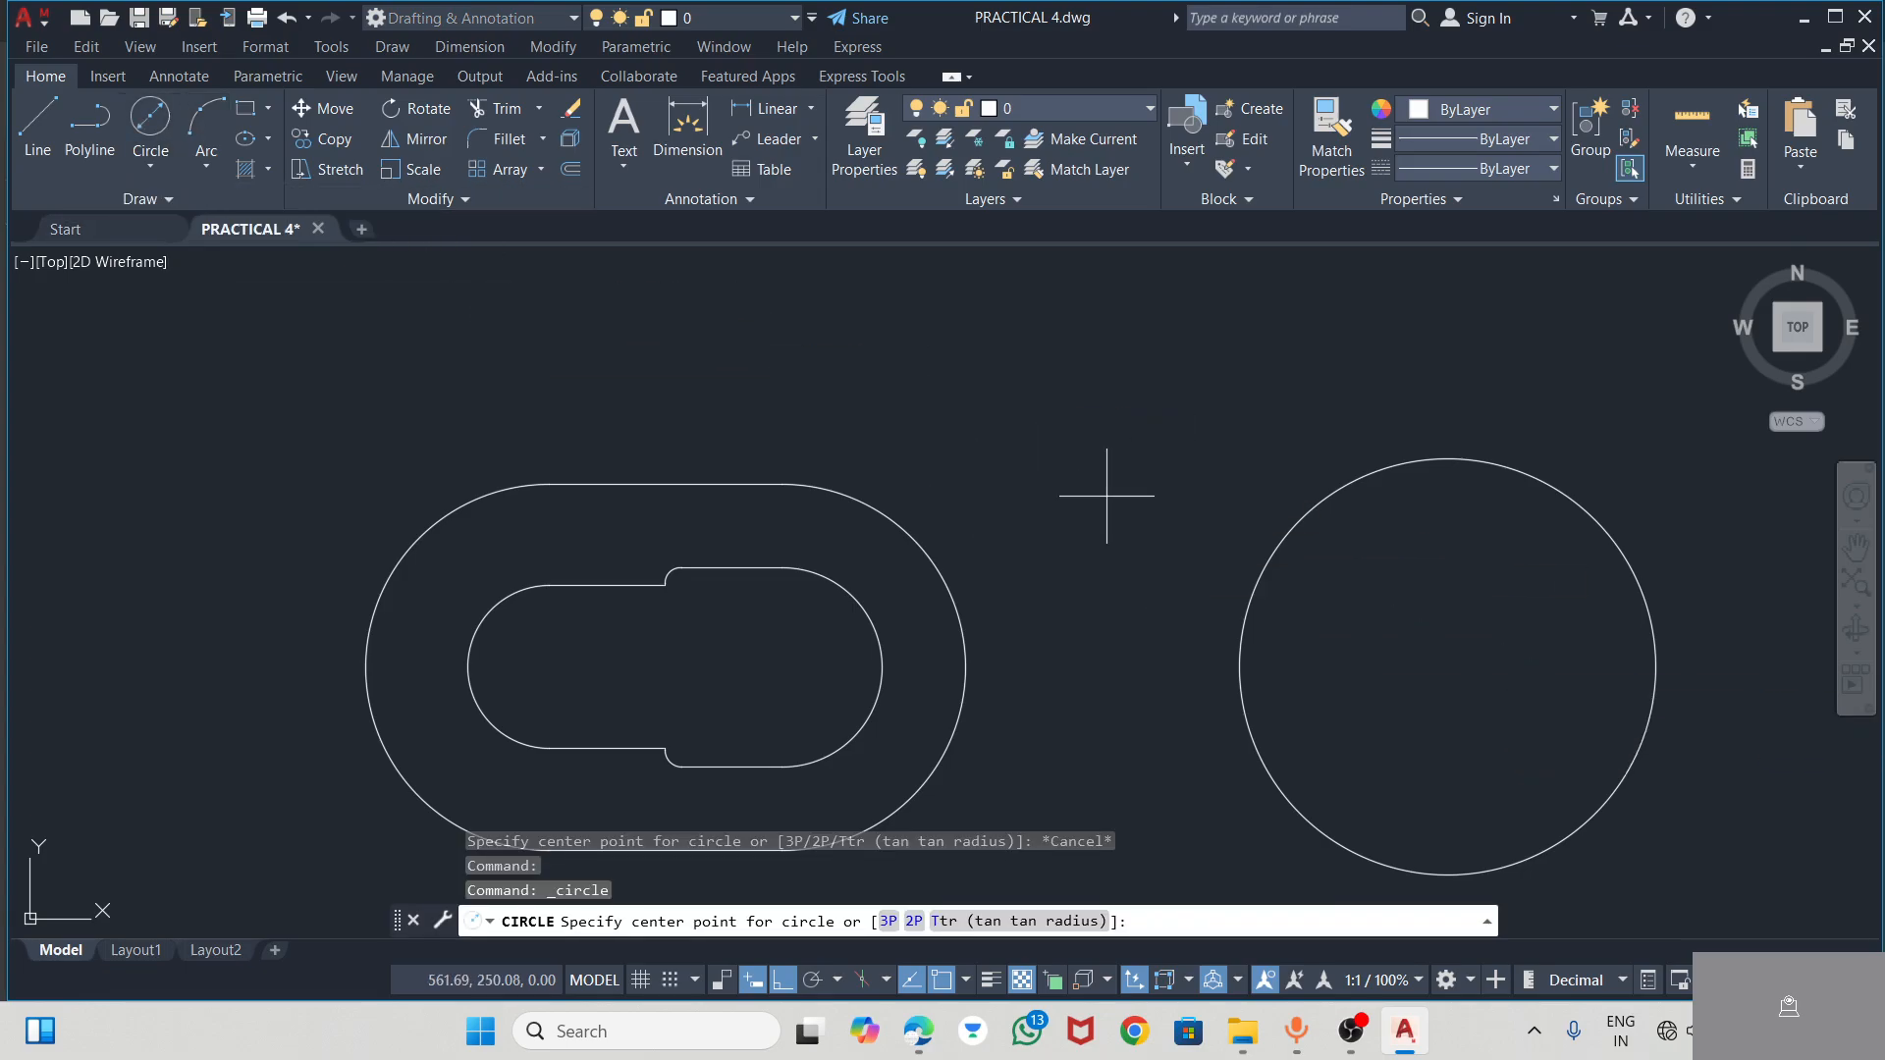
left_click(1448, 667)
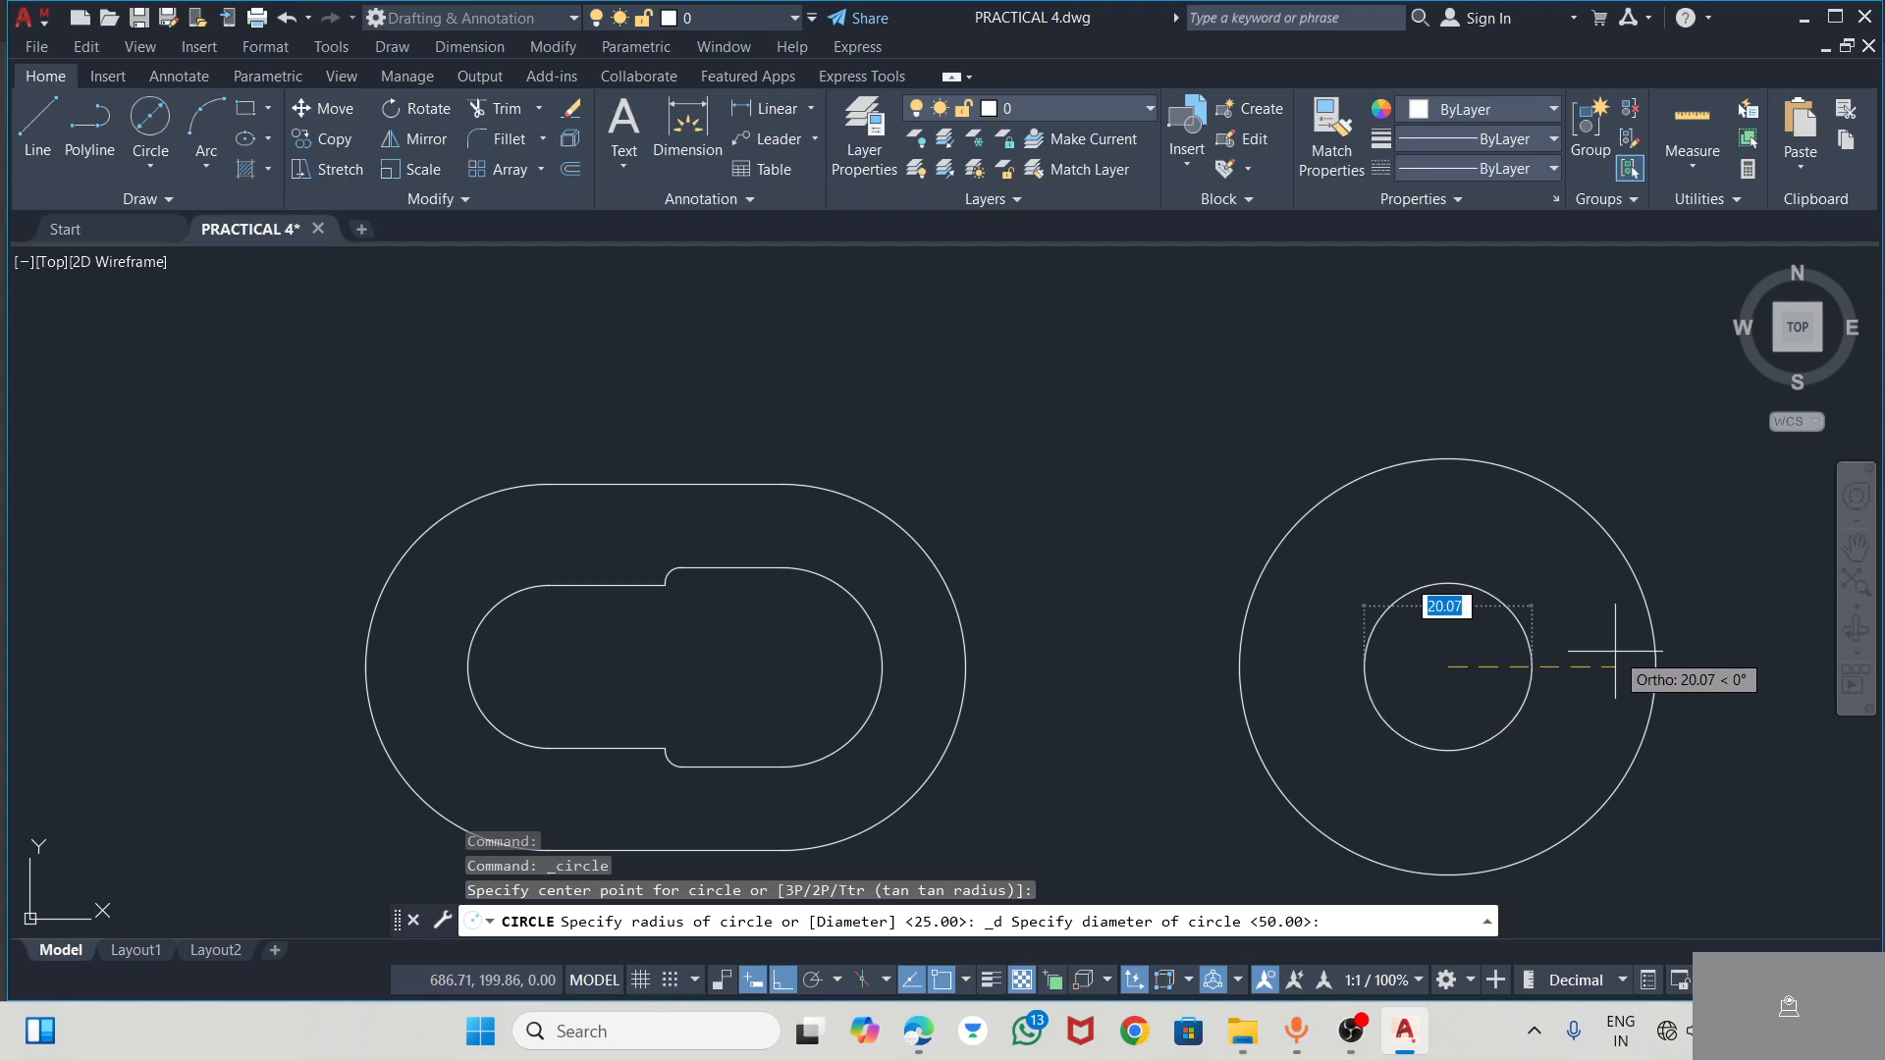
type("28.5")
key("Return")
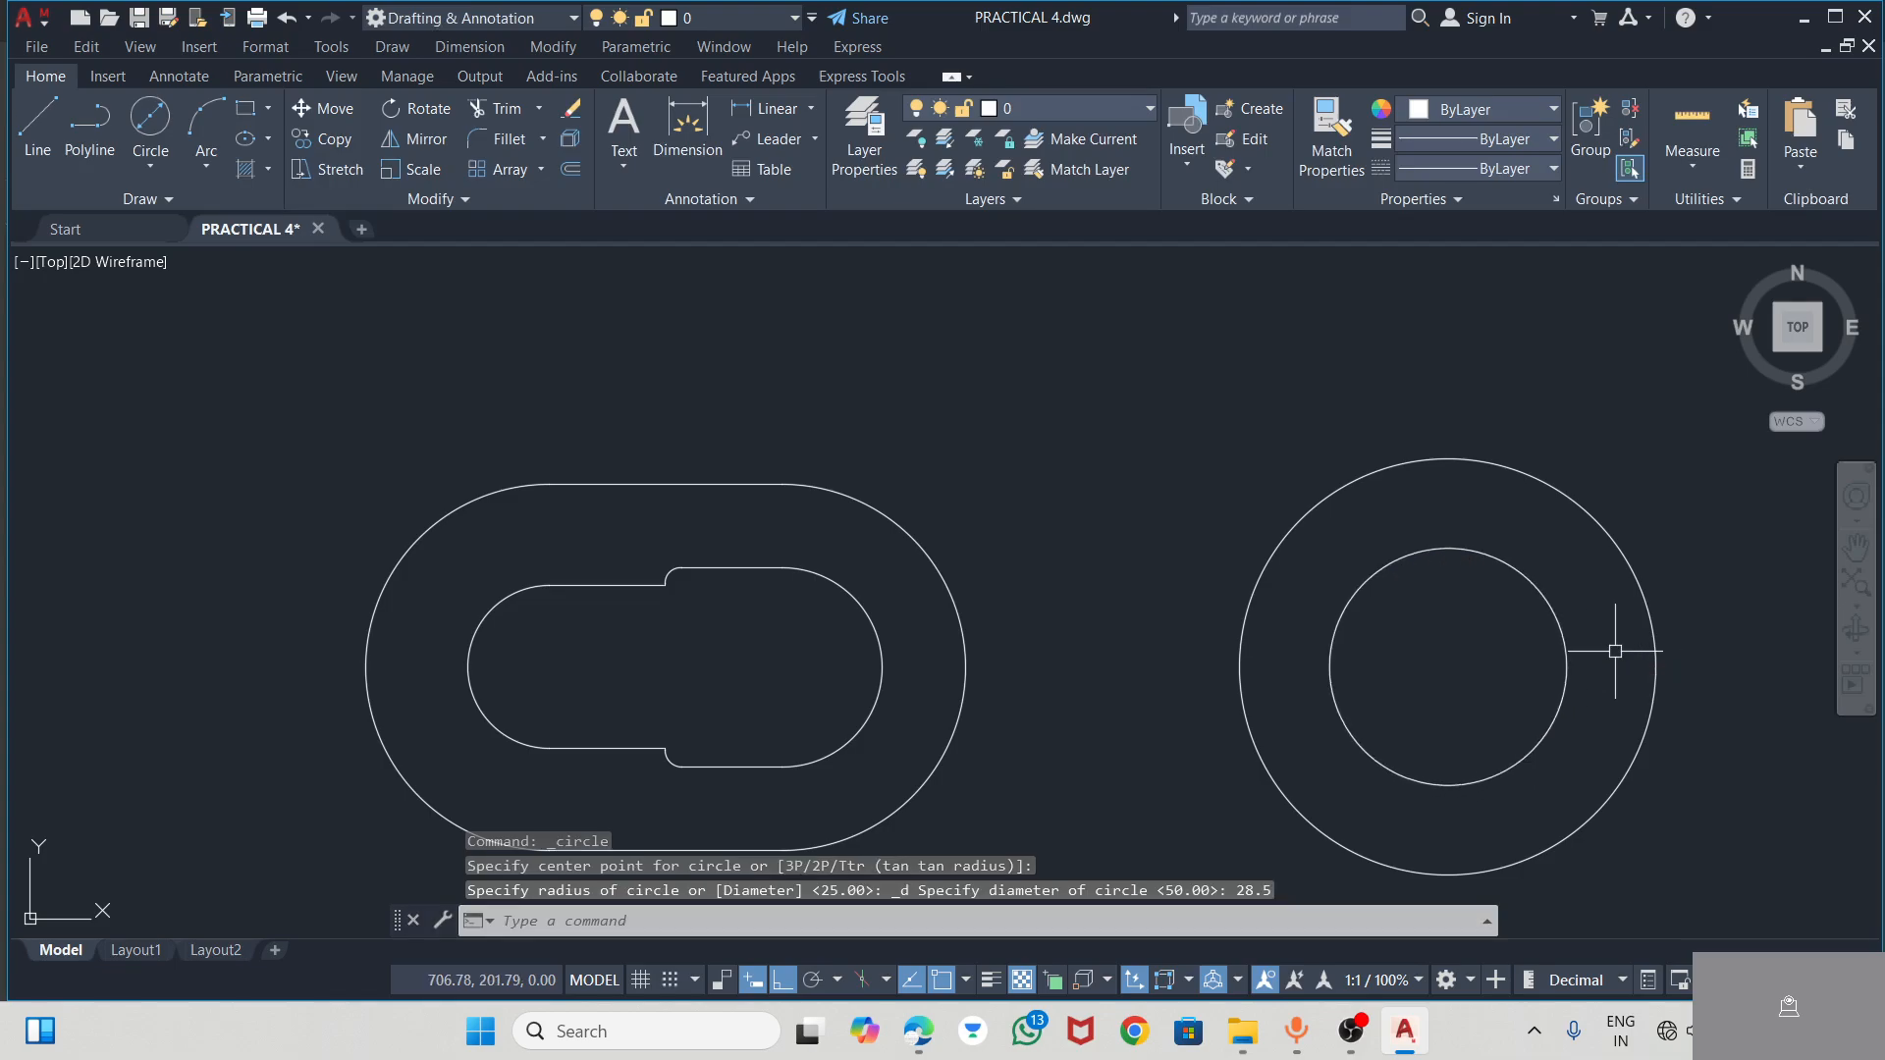
key("Escape")
left_click(1550, 568)
left_click(1531, 585)
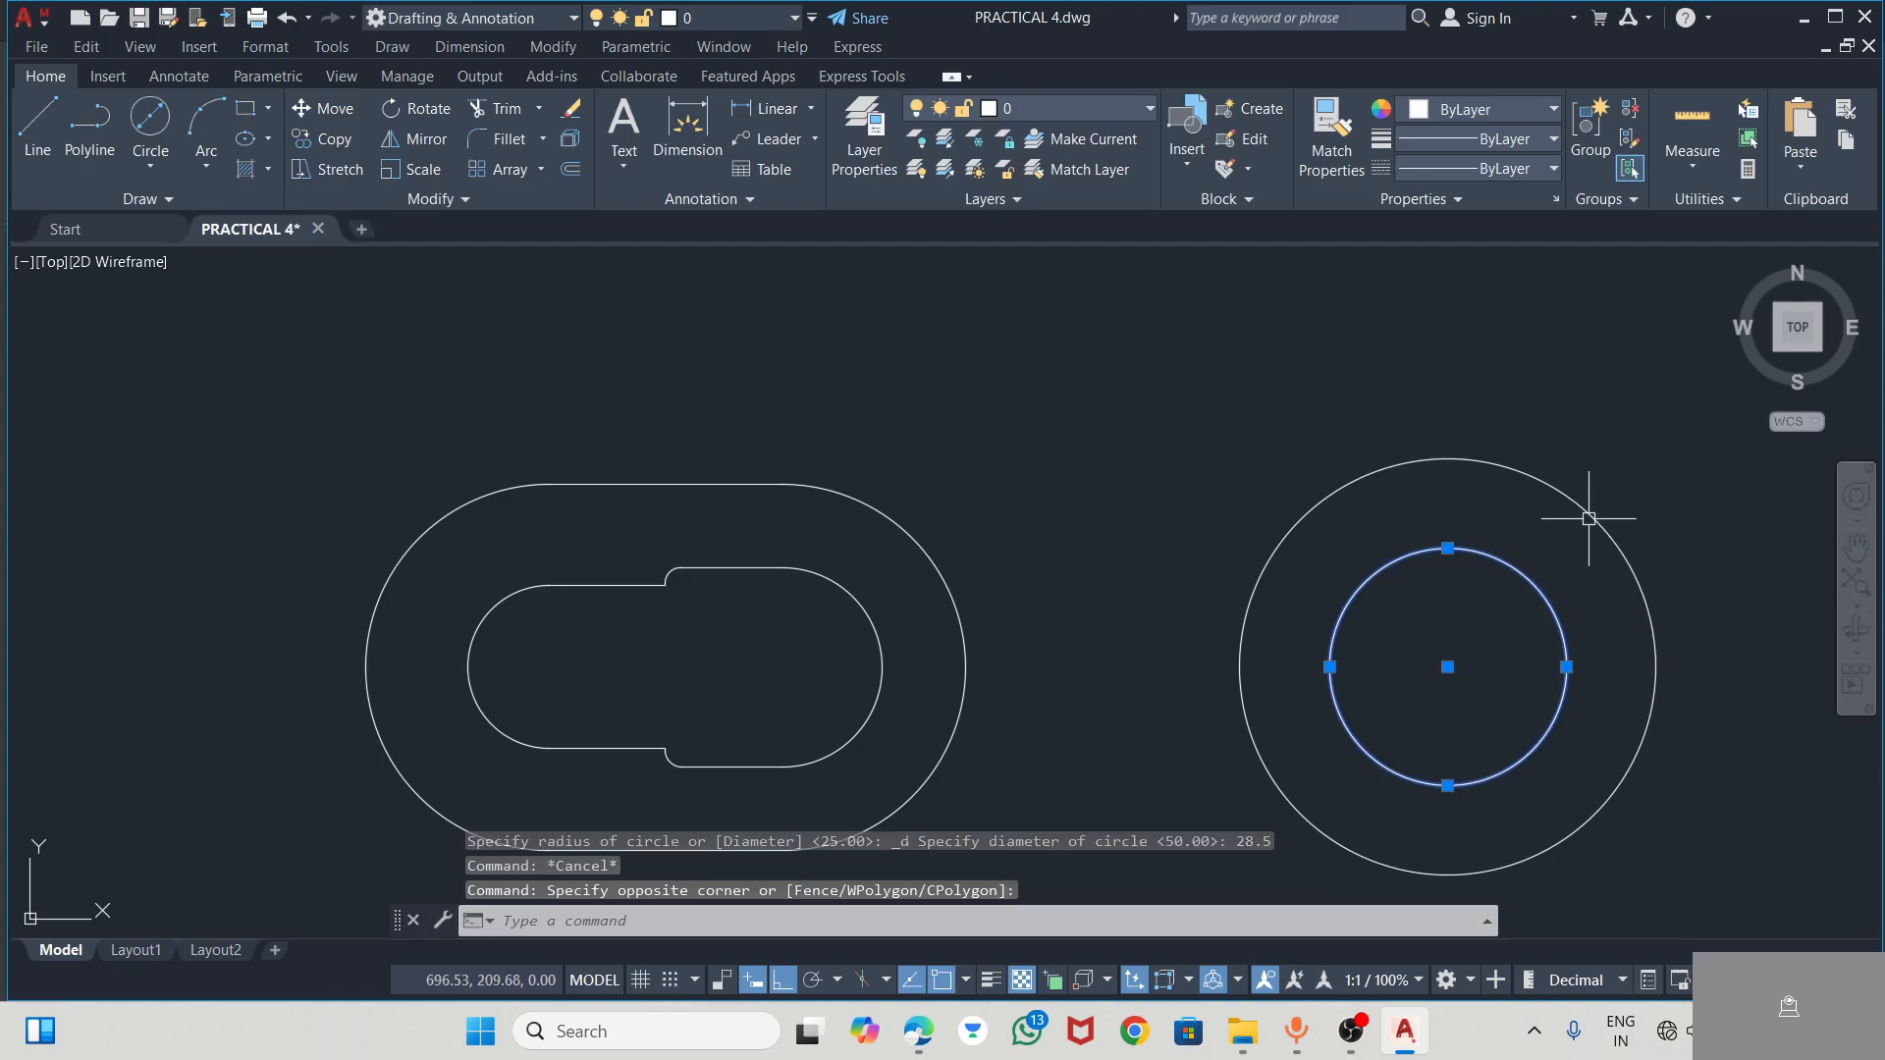
left_click(1590, 505)
left_click(1583, 500)
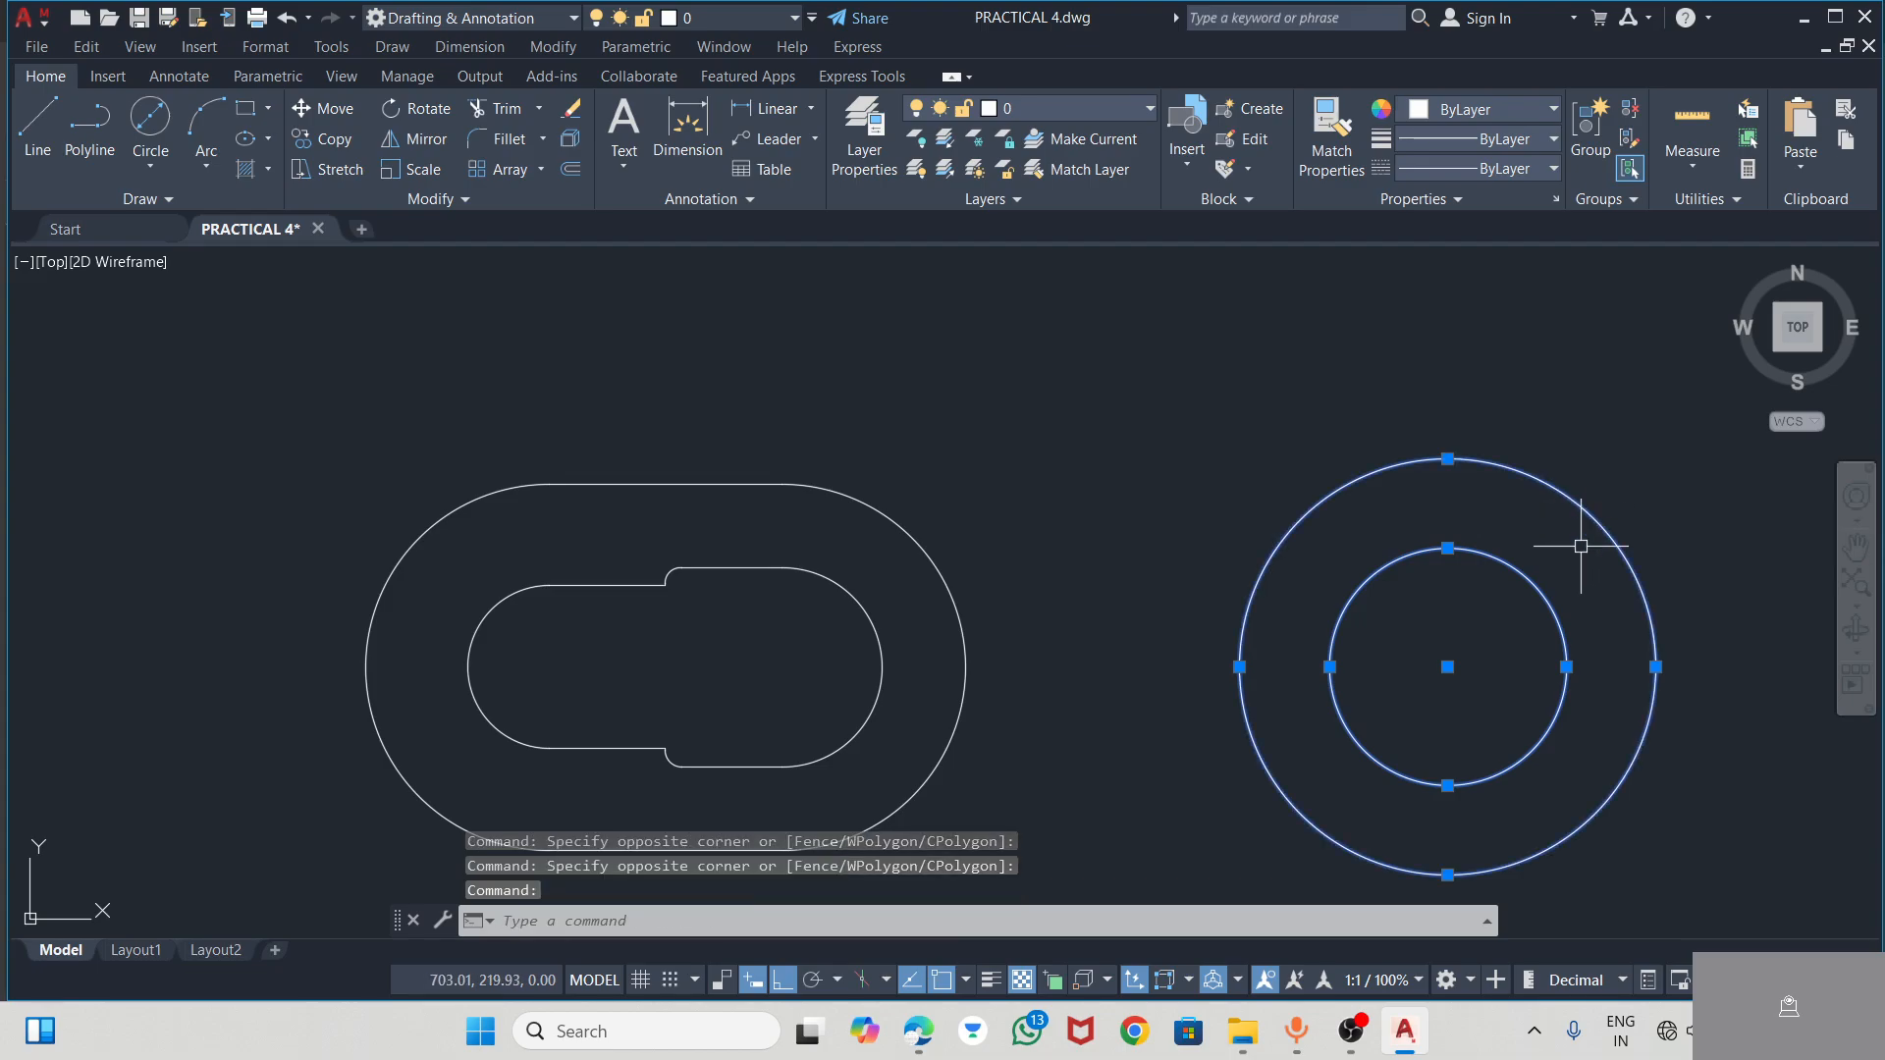
key("Escape")
key("Escape")
scroll(992, 496, "down", 2)
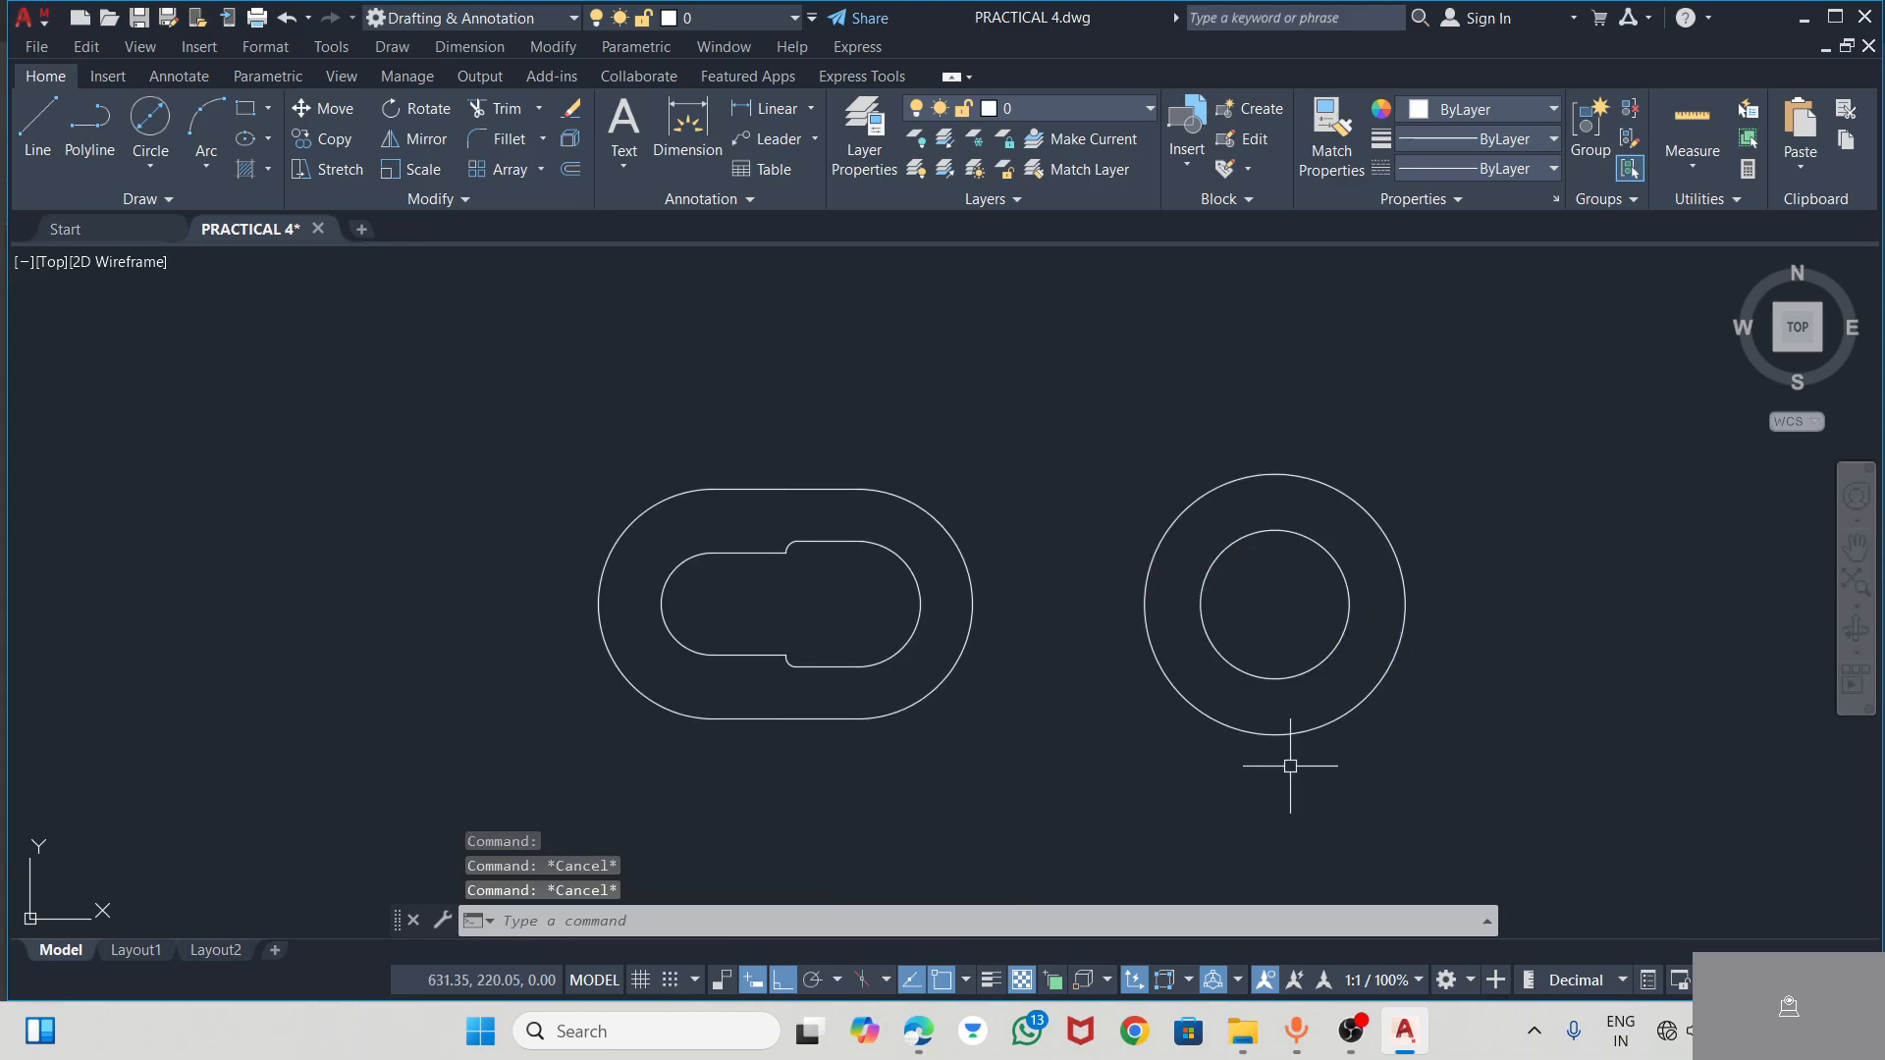
Check the arm angles in the PDF, and in AutoCAD turn Ortho off and draw a line about 63.6 long at 45° from the hub centre
left_click(930, 1043)
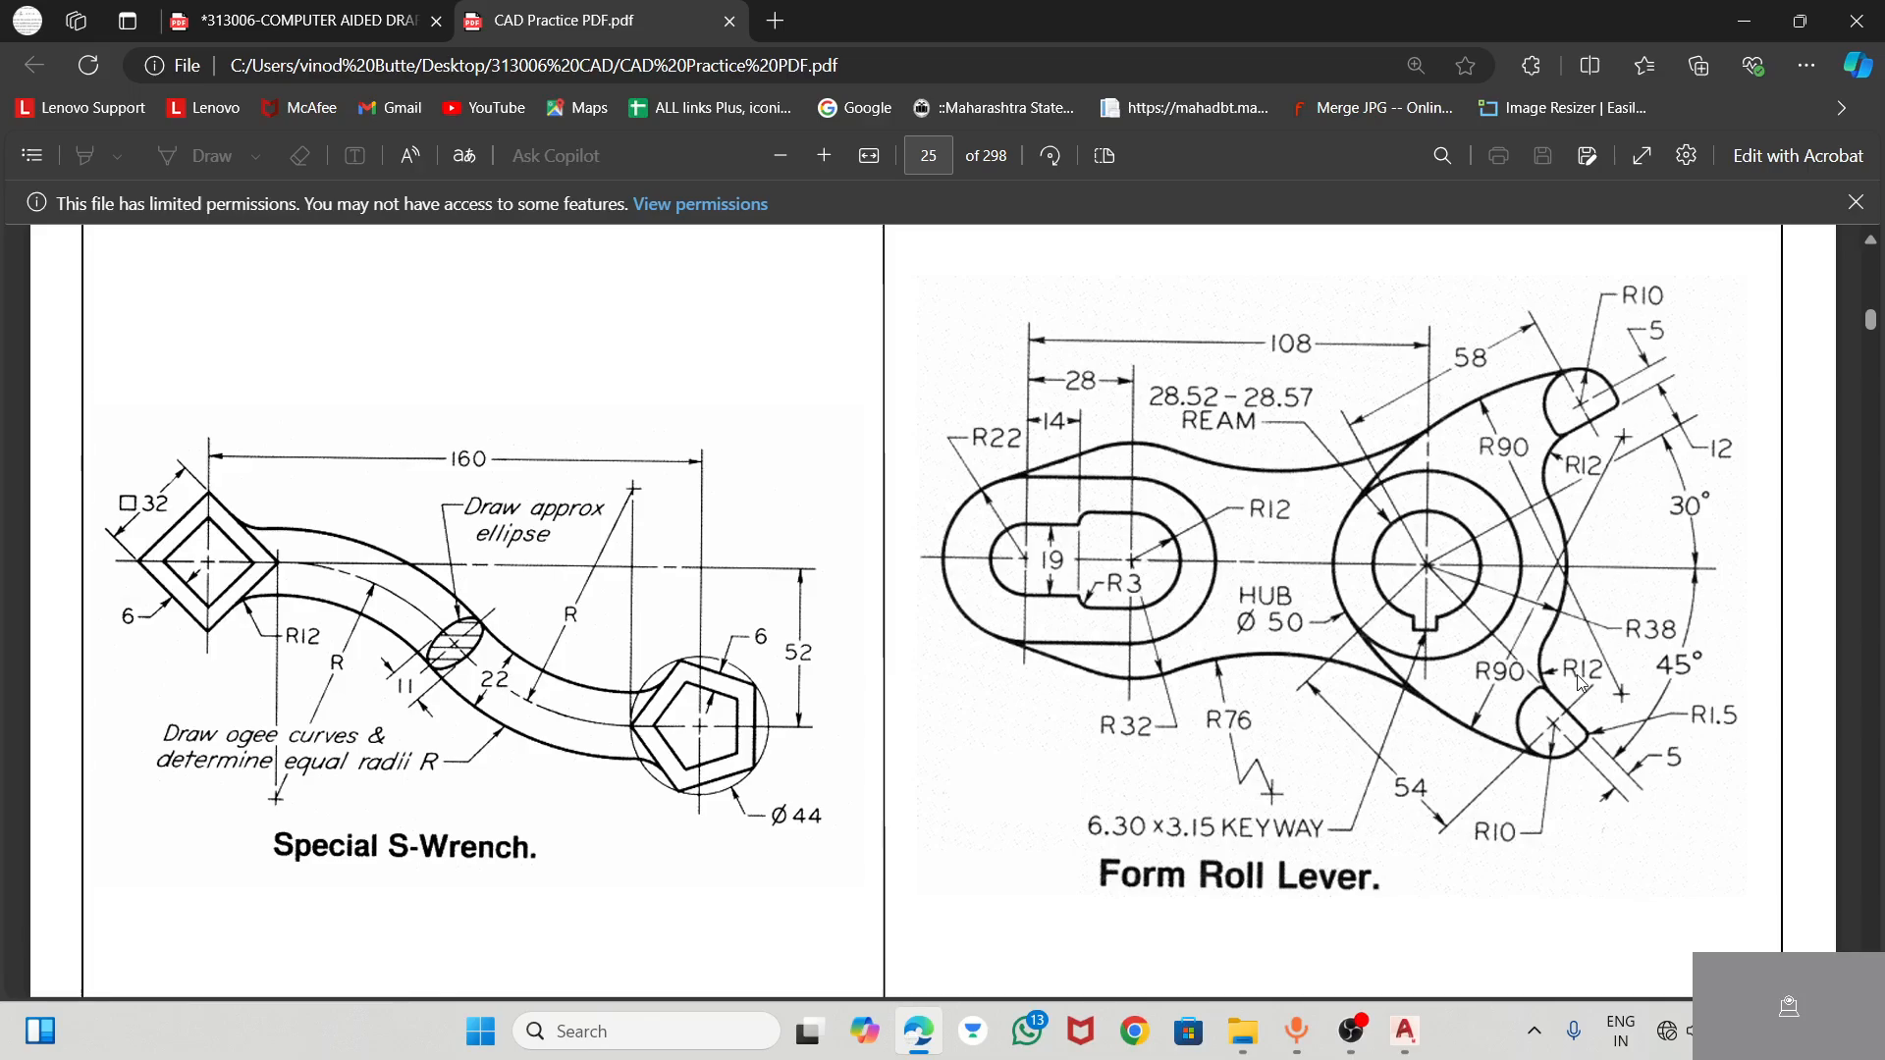
left_click(1405, 1031)
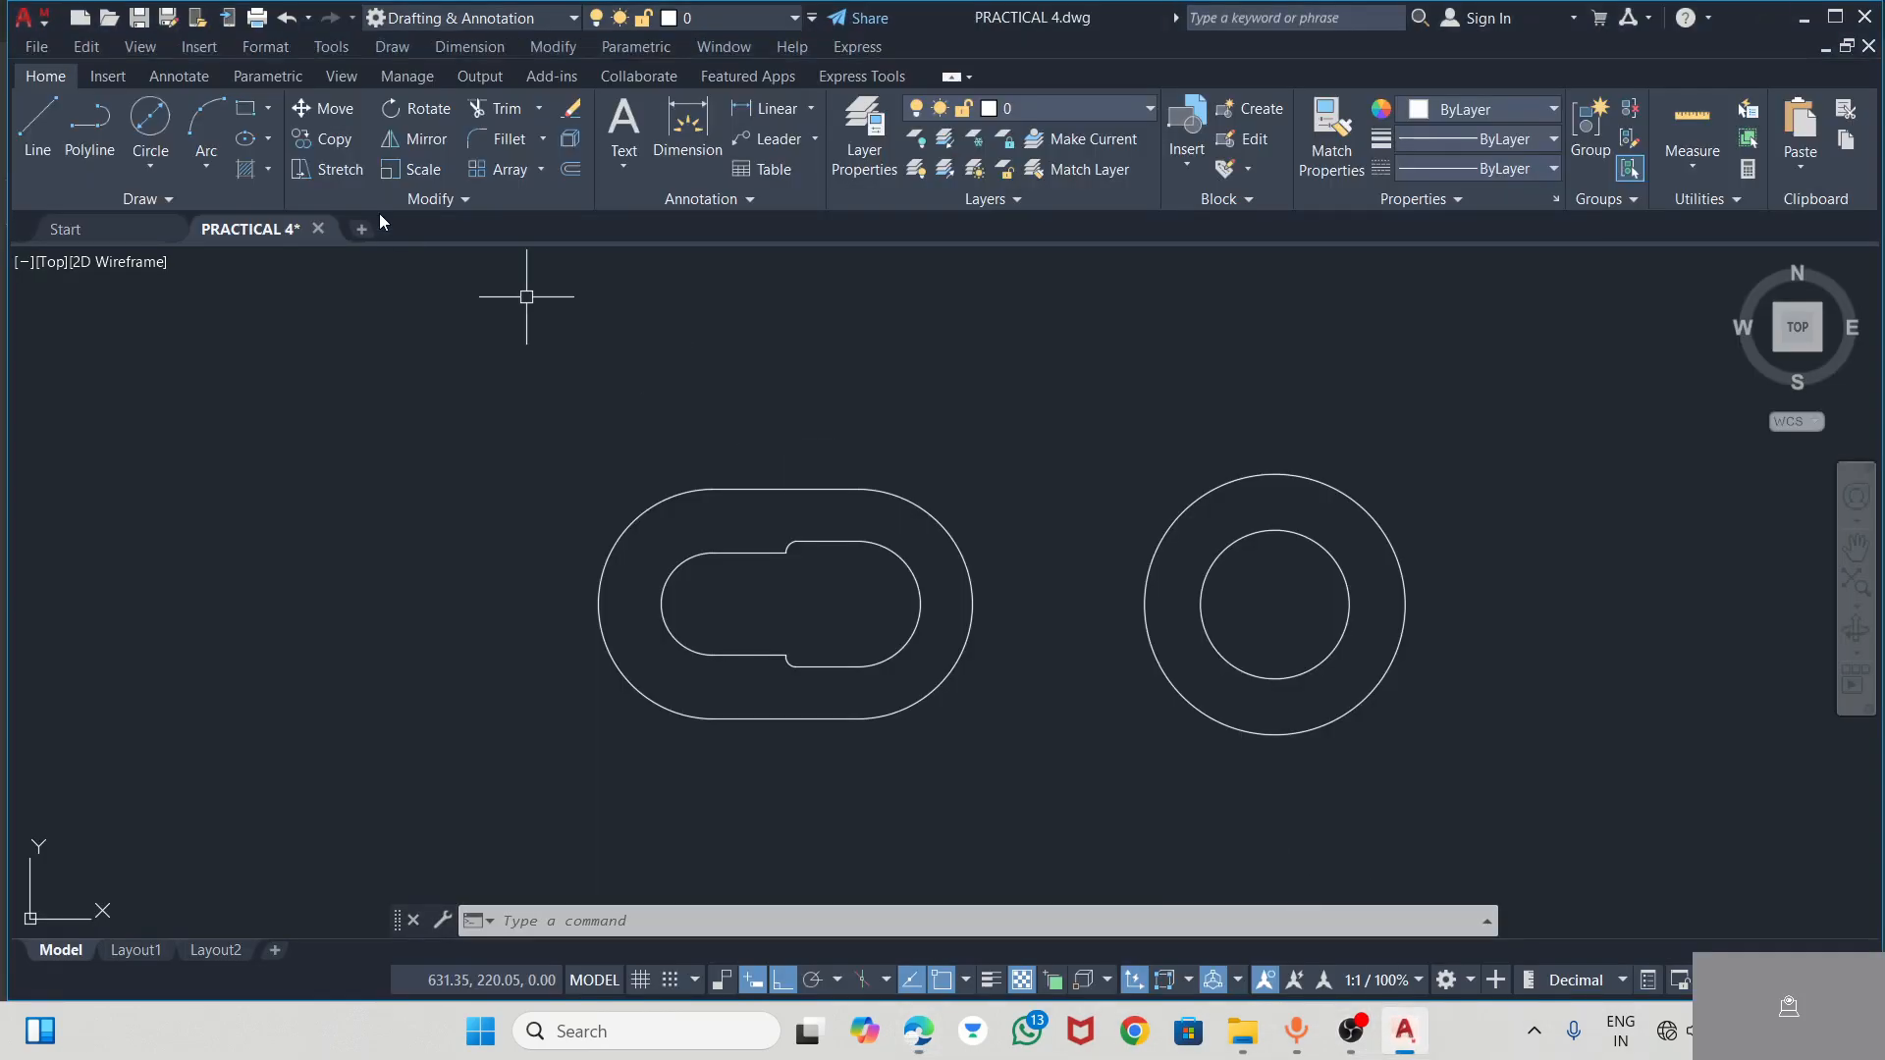
left_click(40, 126)
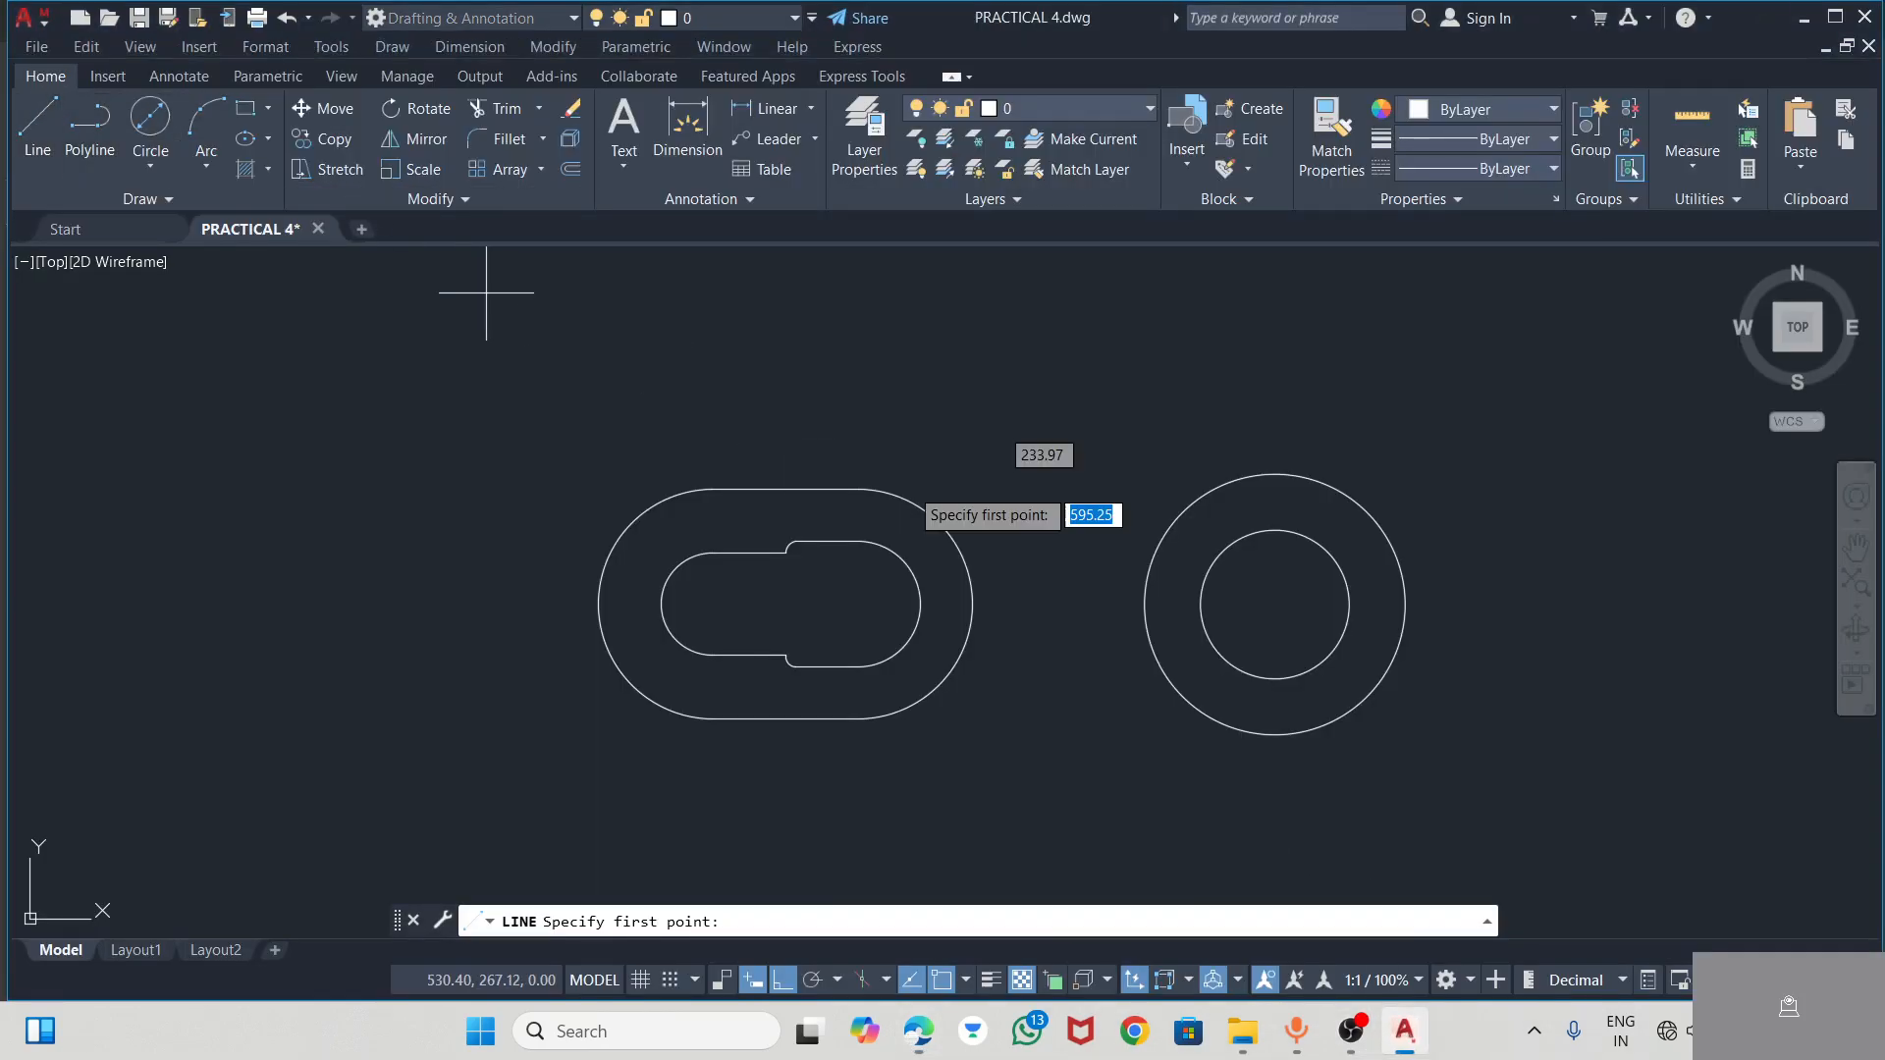
left_click(1277, 603)
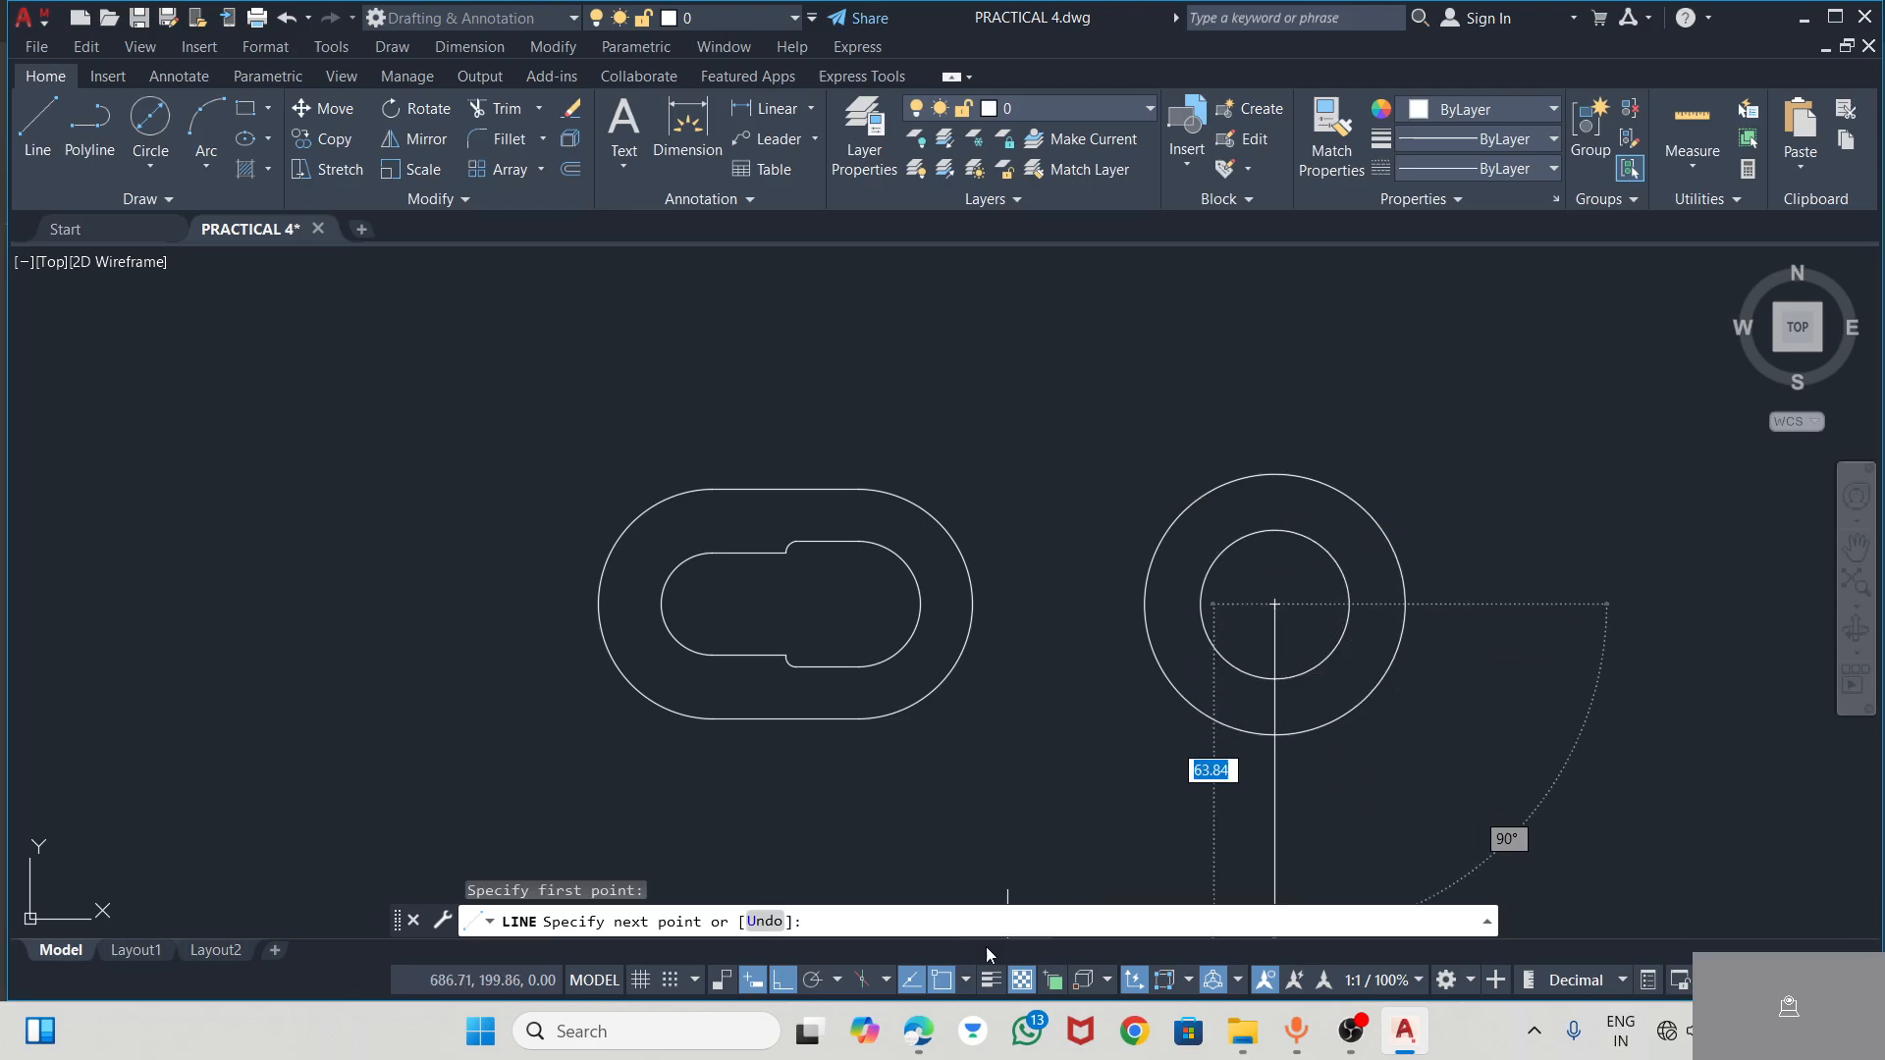
left_click(796, 984)
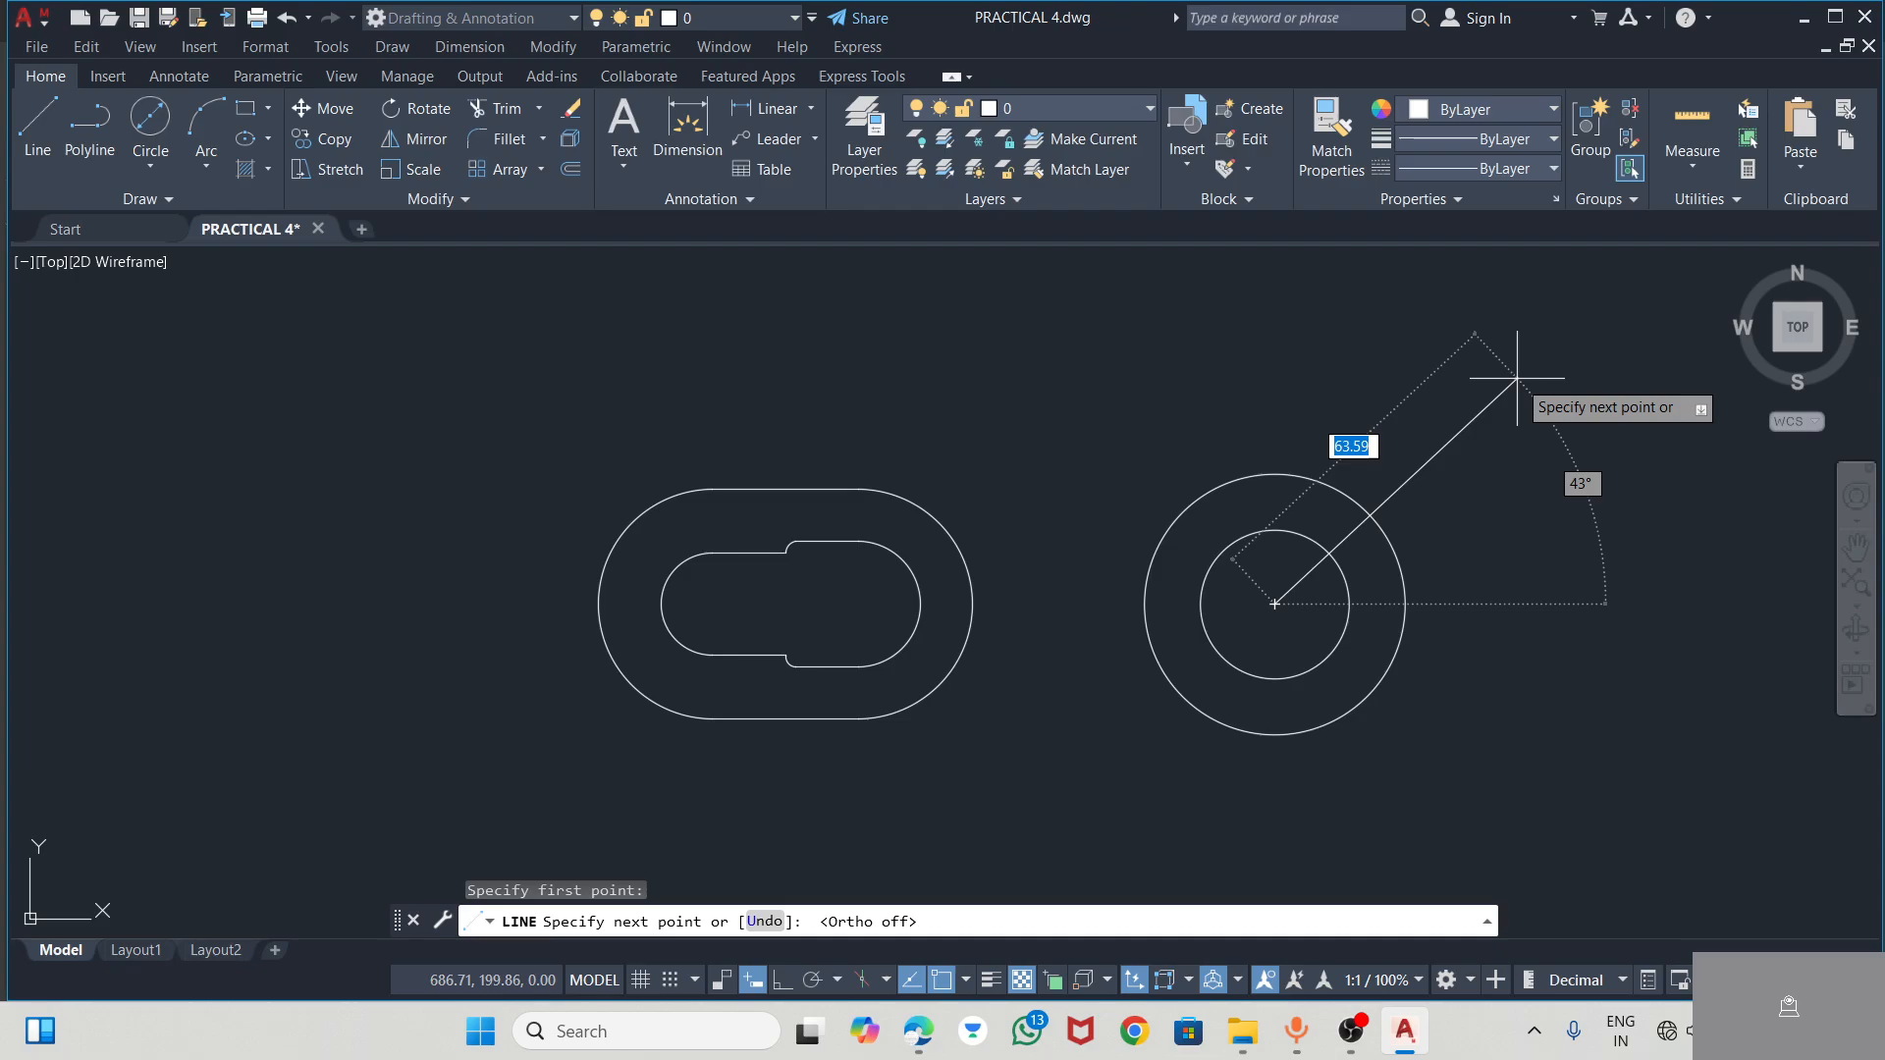
key("Tab")
type("4")
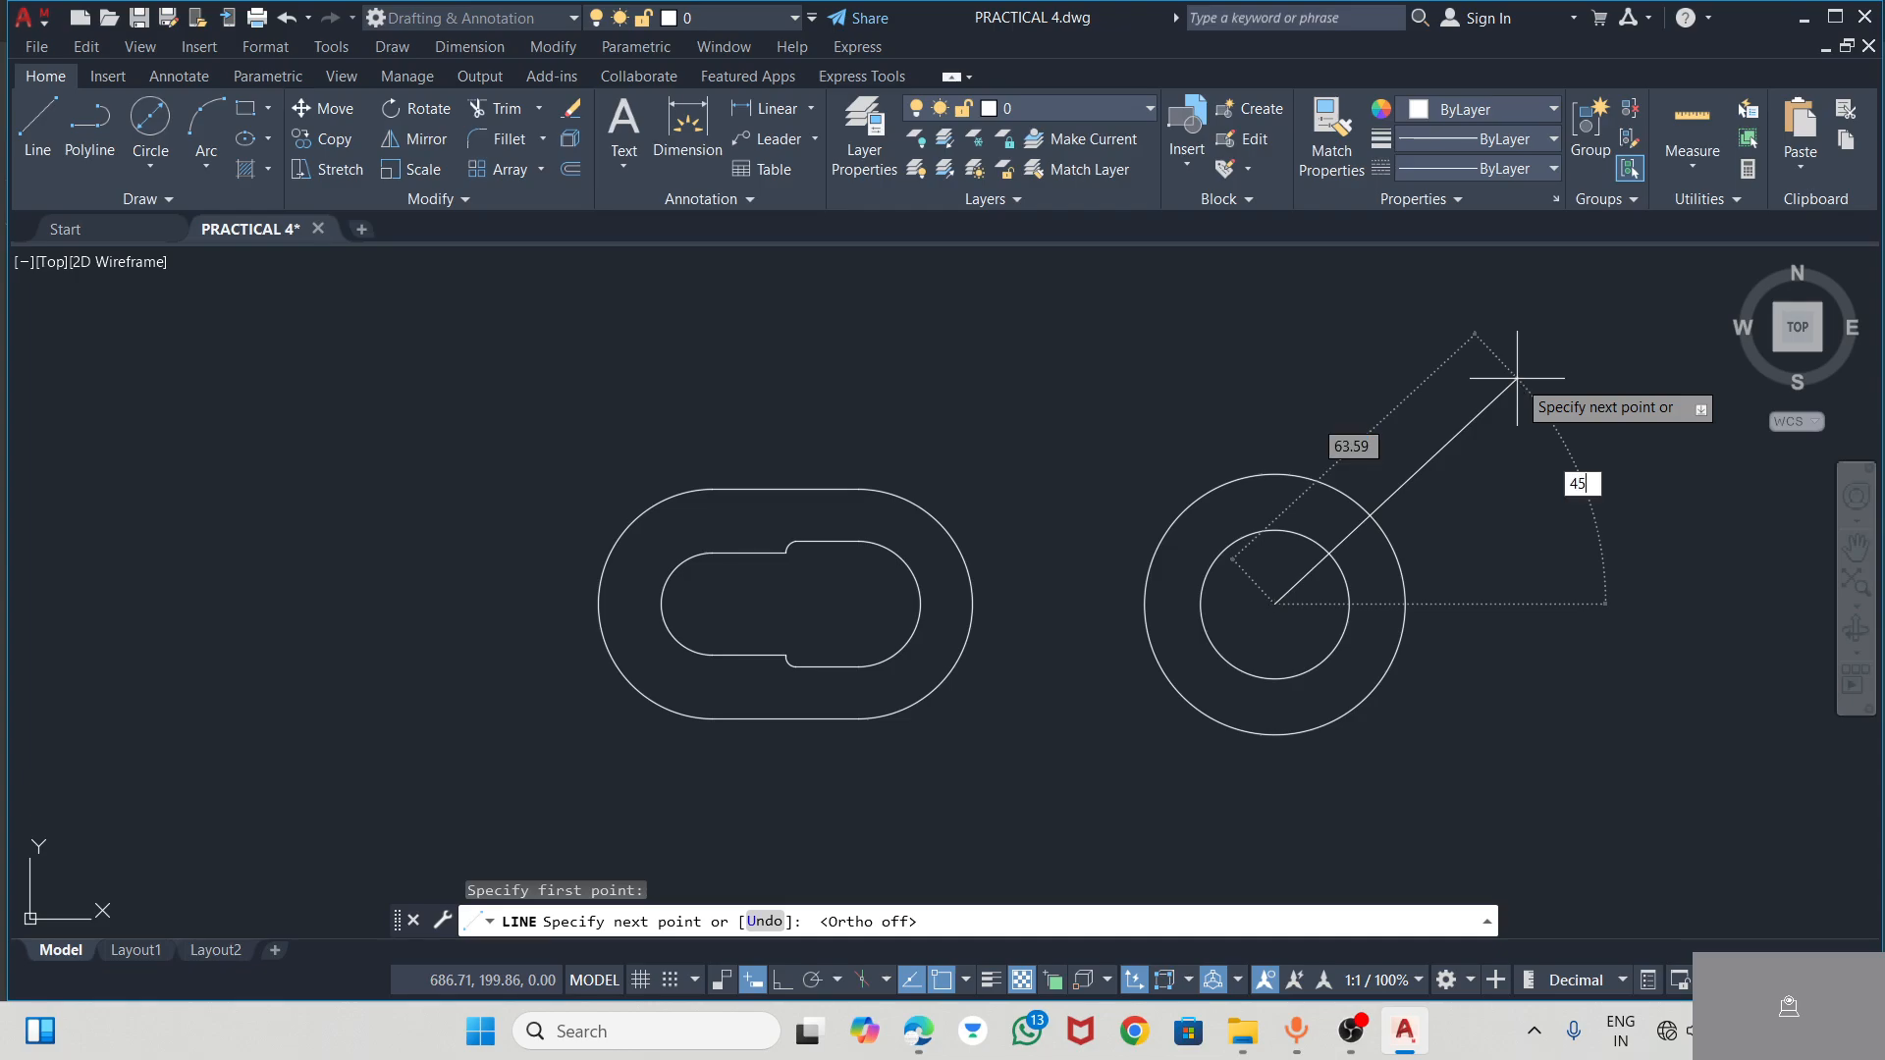
type("5")
key("Return")
key("Escape")
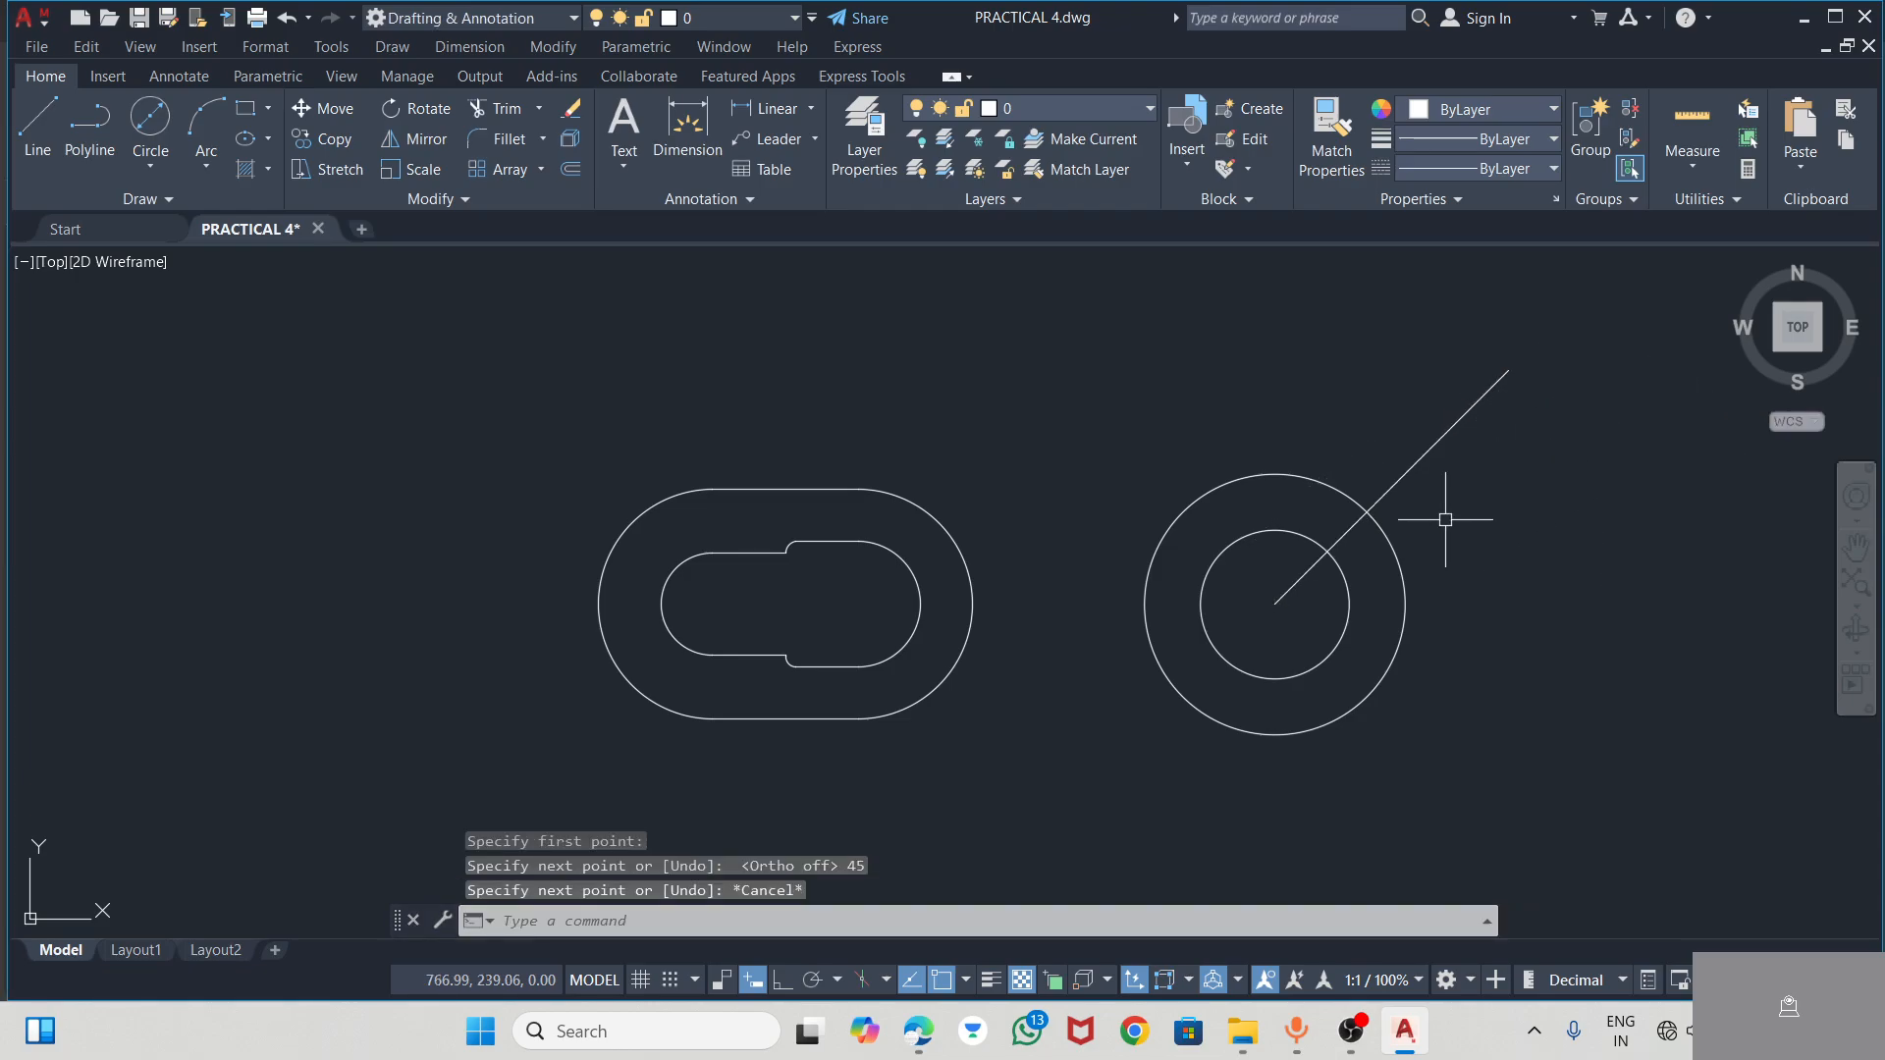
key("alt+Tab")
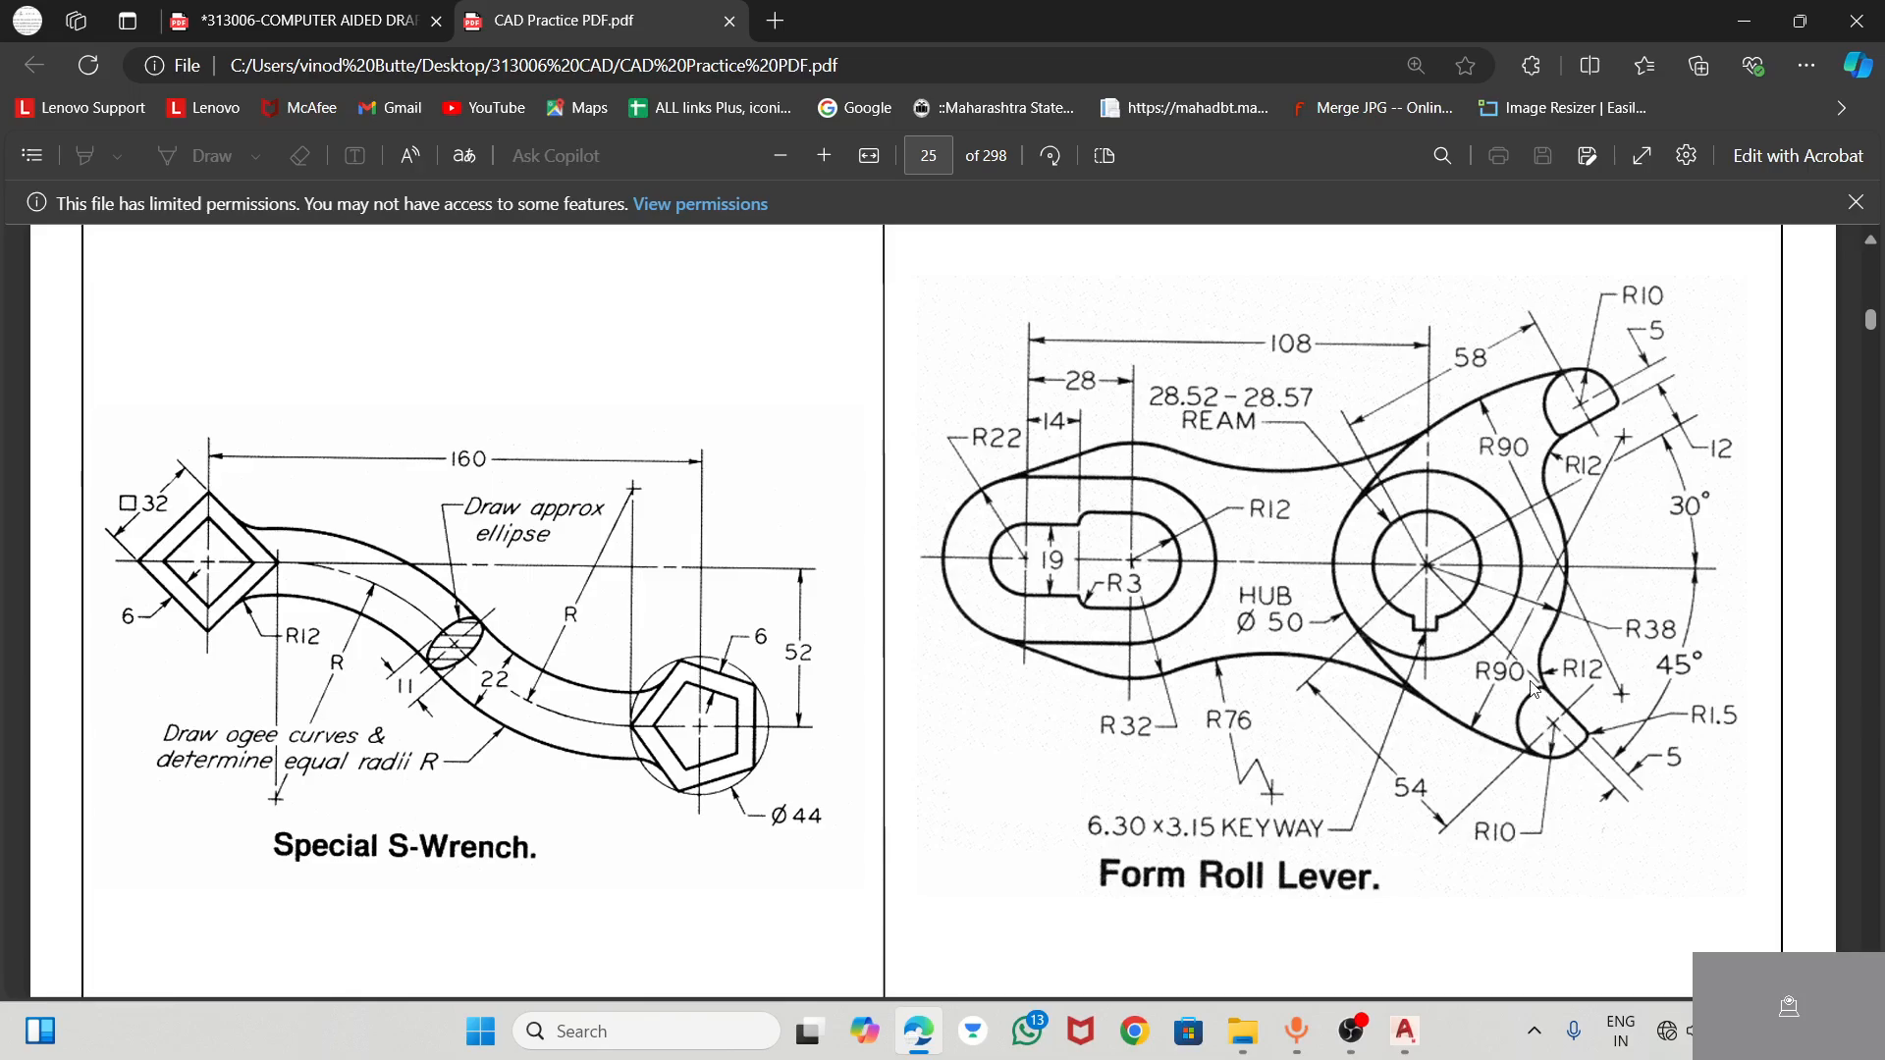
key("alt+Tab")
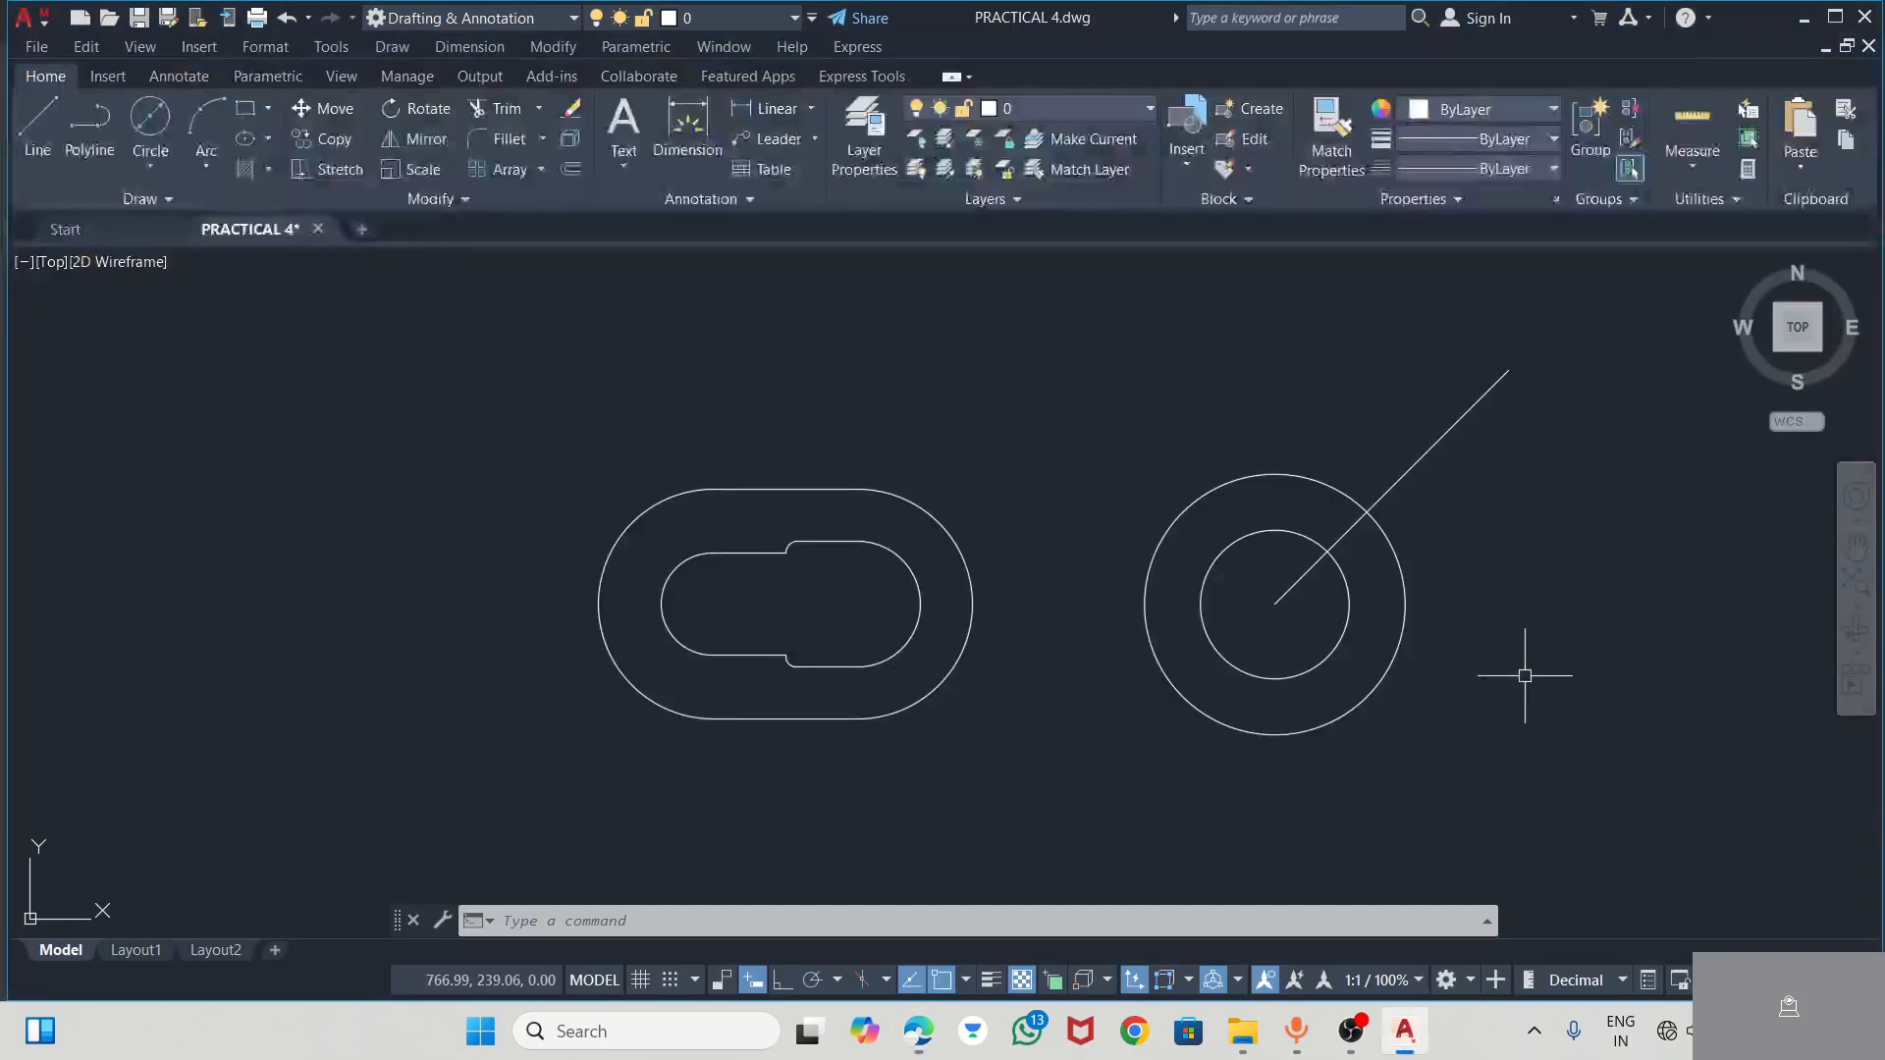
left_click(37, 128)
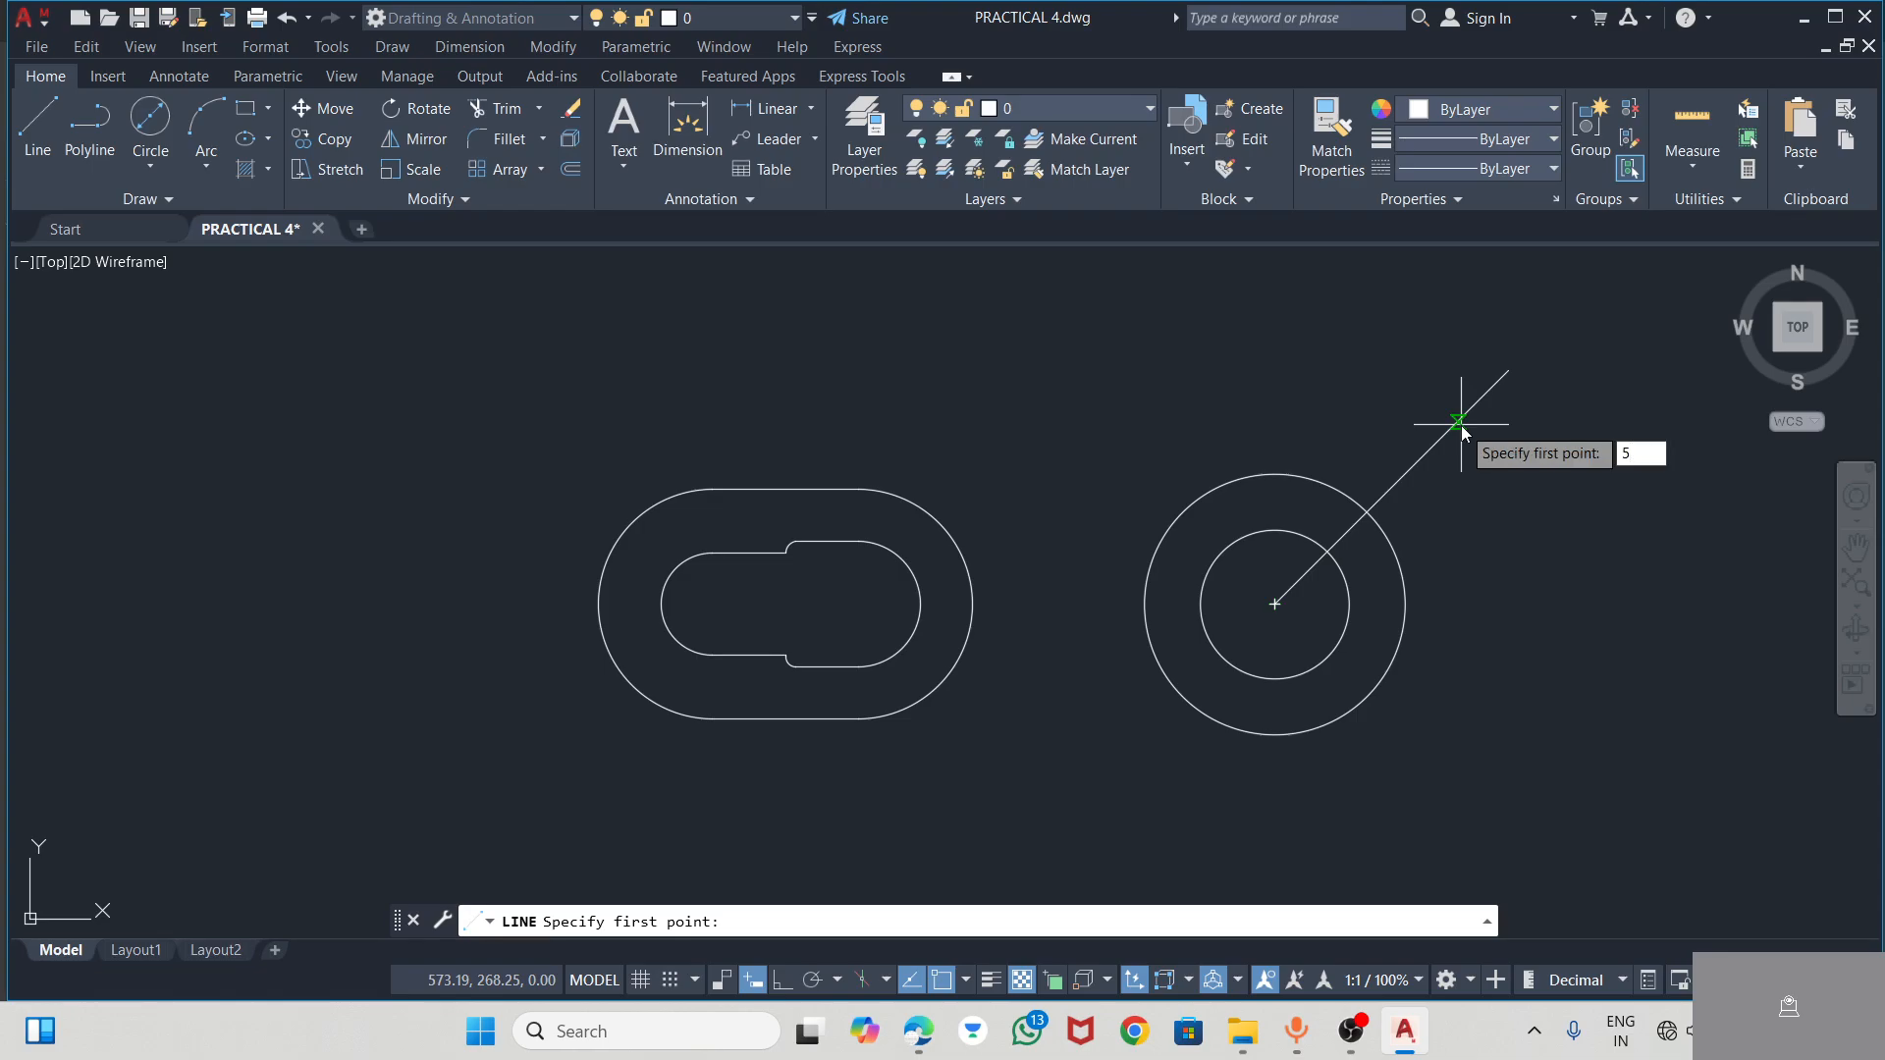
type("58")
key("Return")
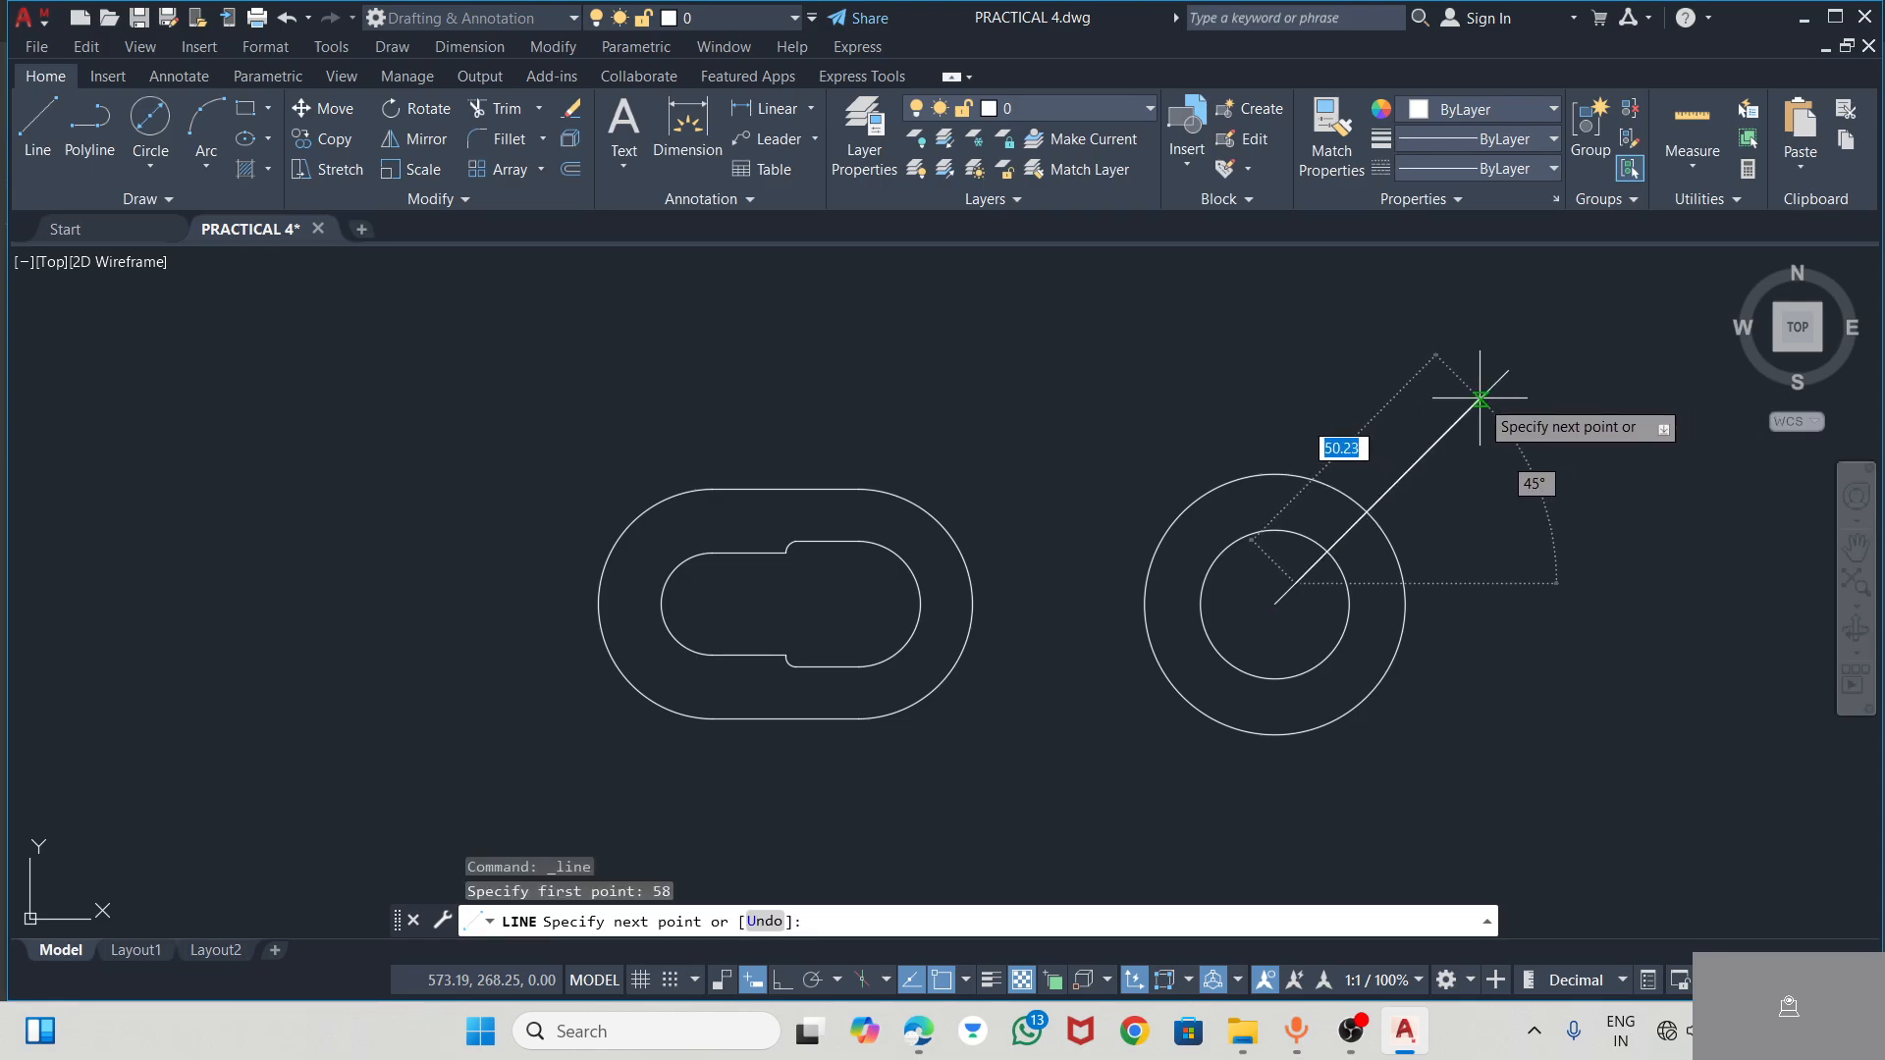
key("Escape")
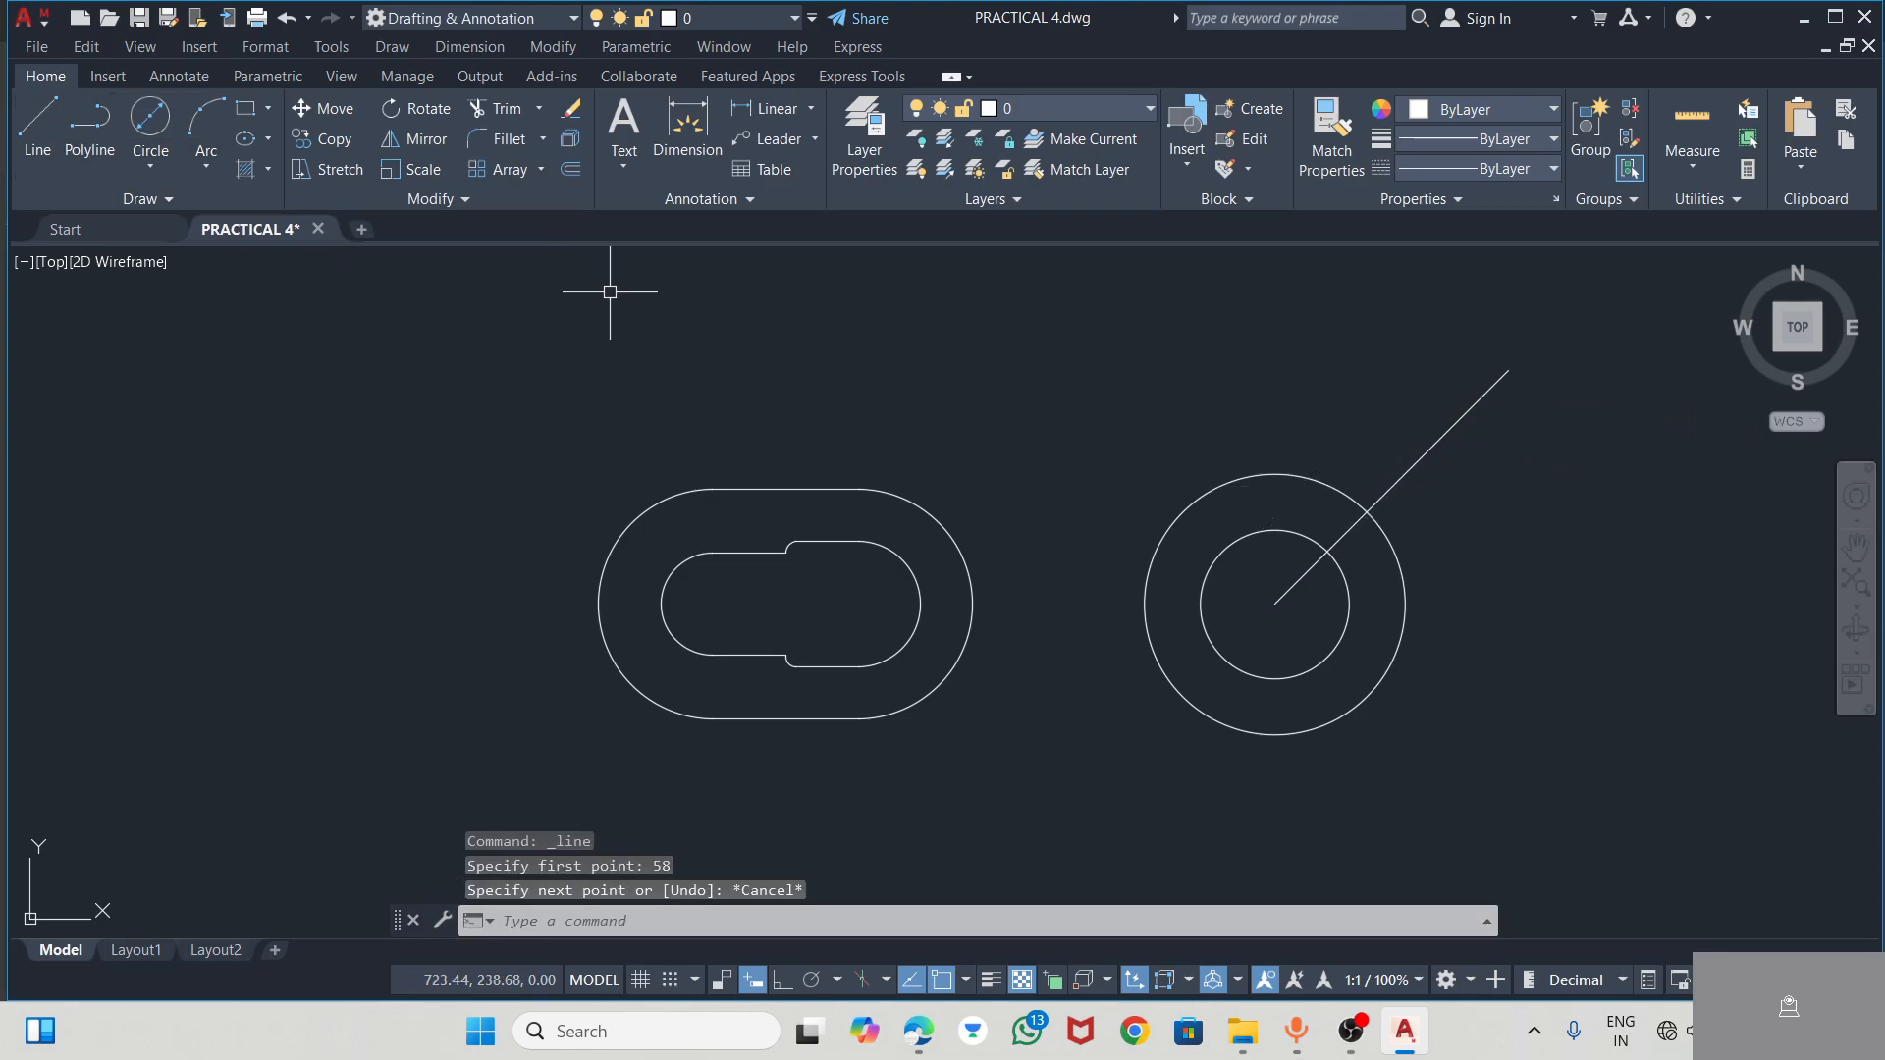
Delete the 45° line running from the hub centre
left_click(1487, 395)
mouse_move(1509, 370)
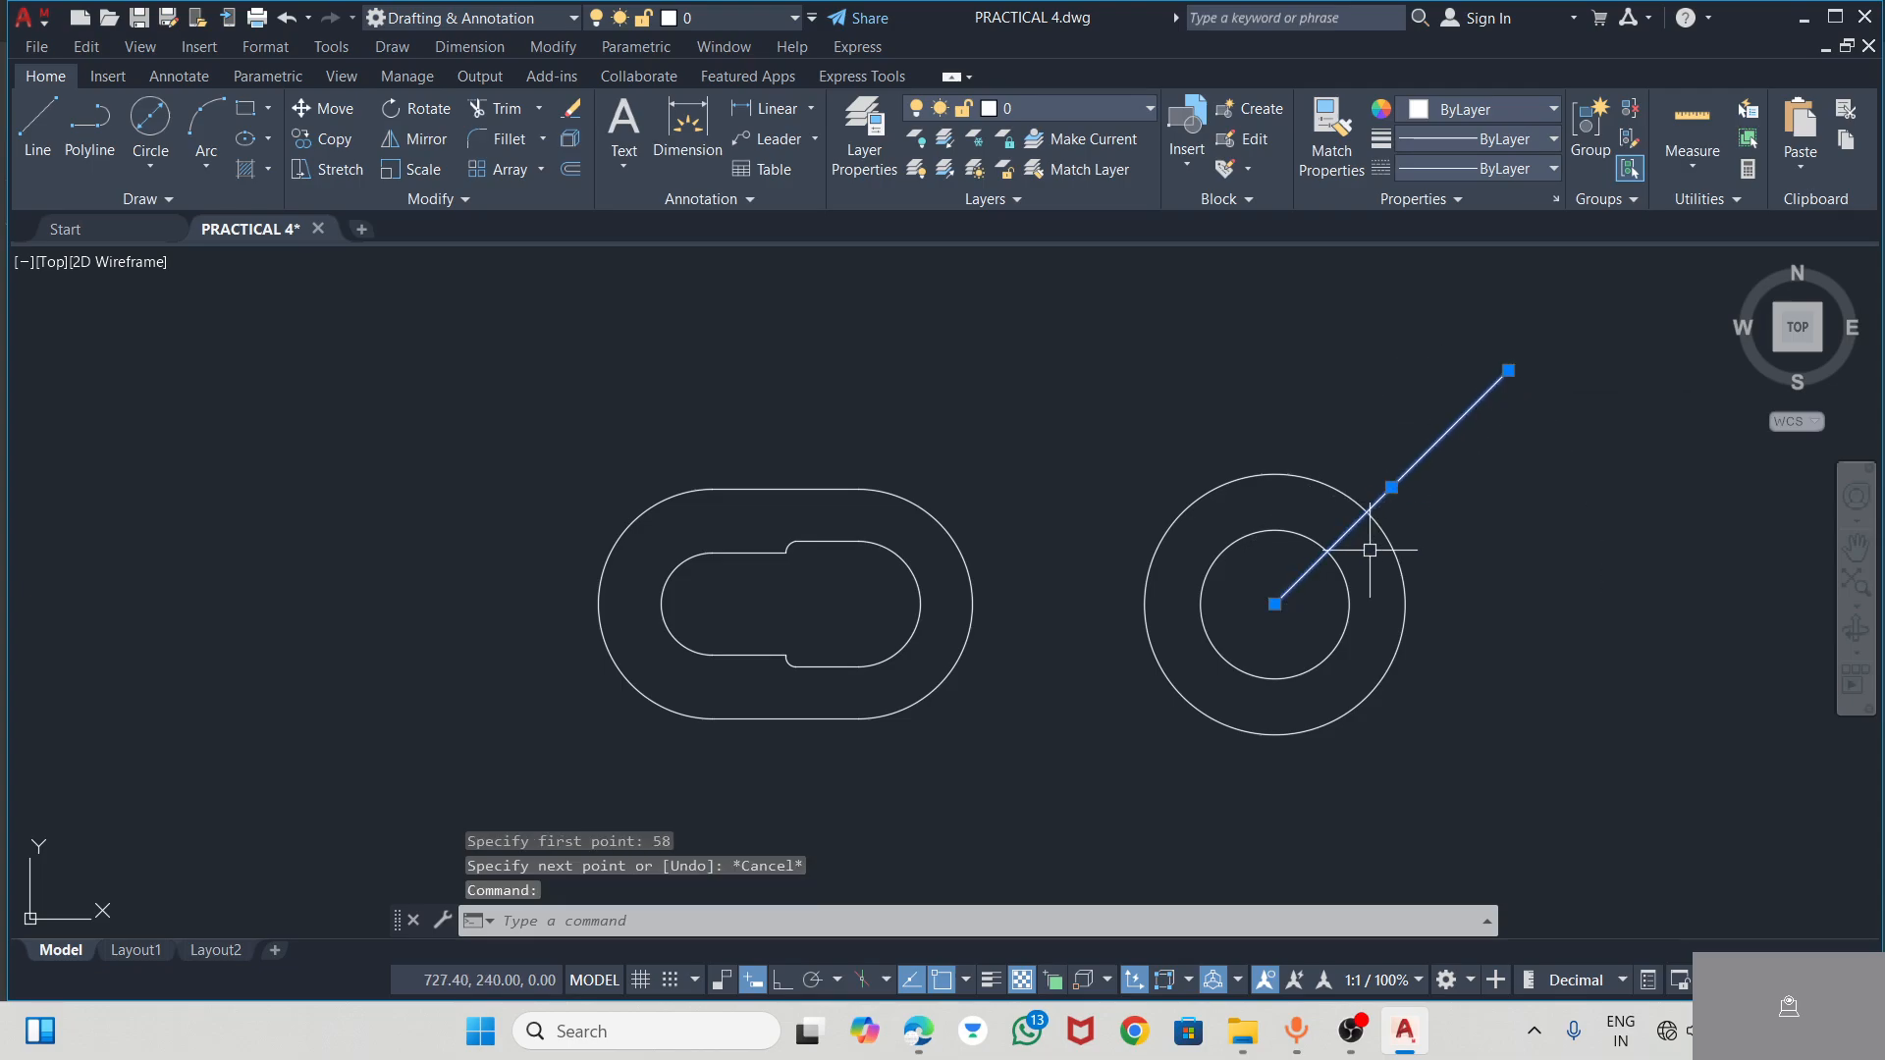
key("Delete")
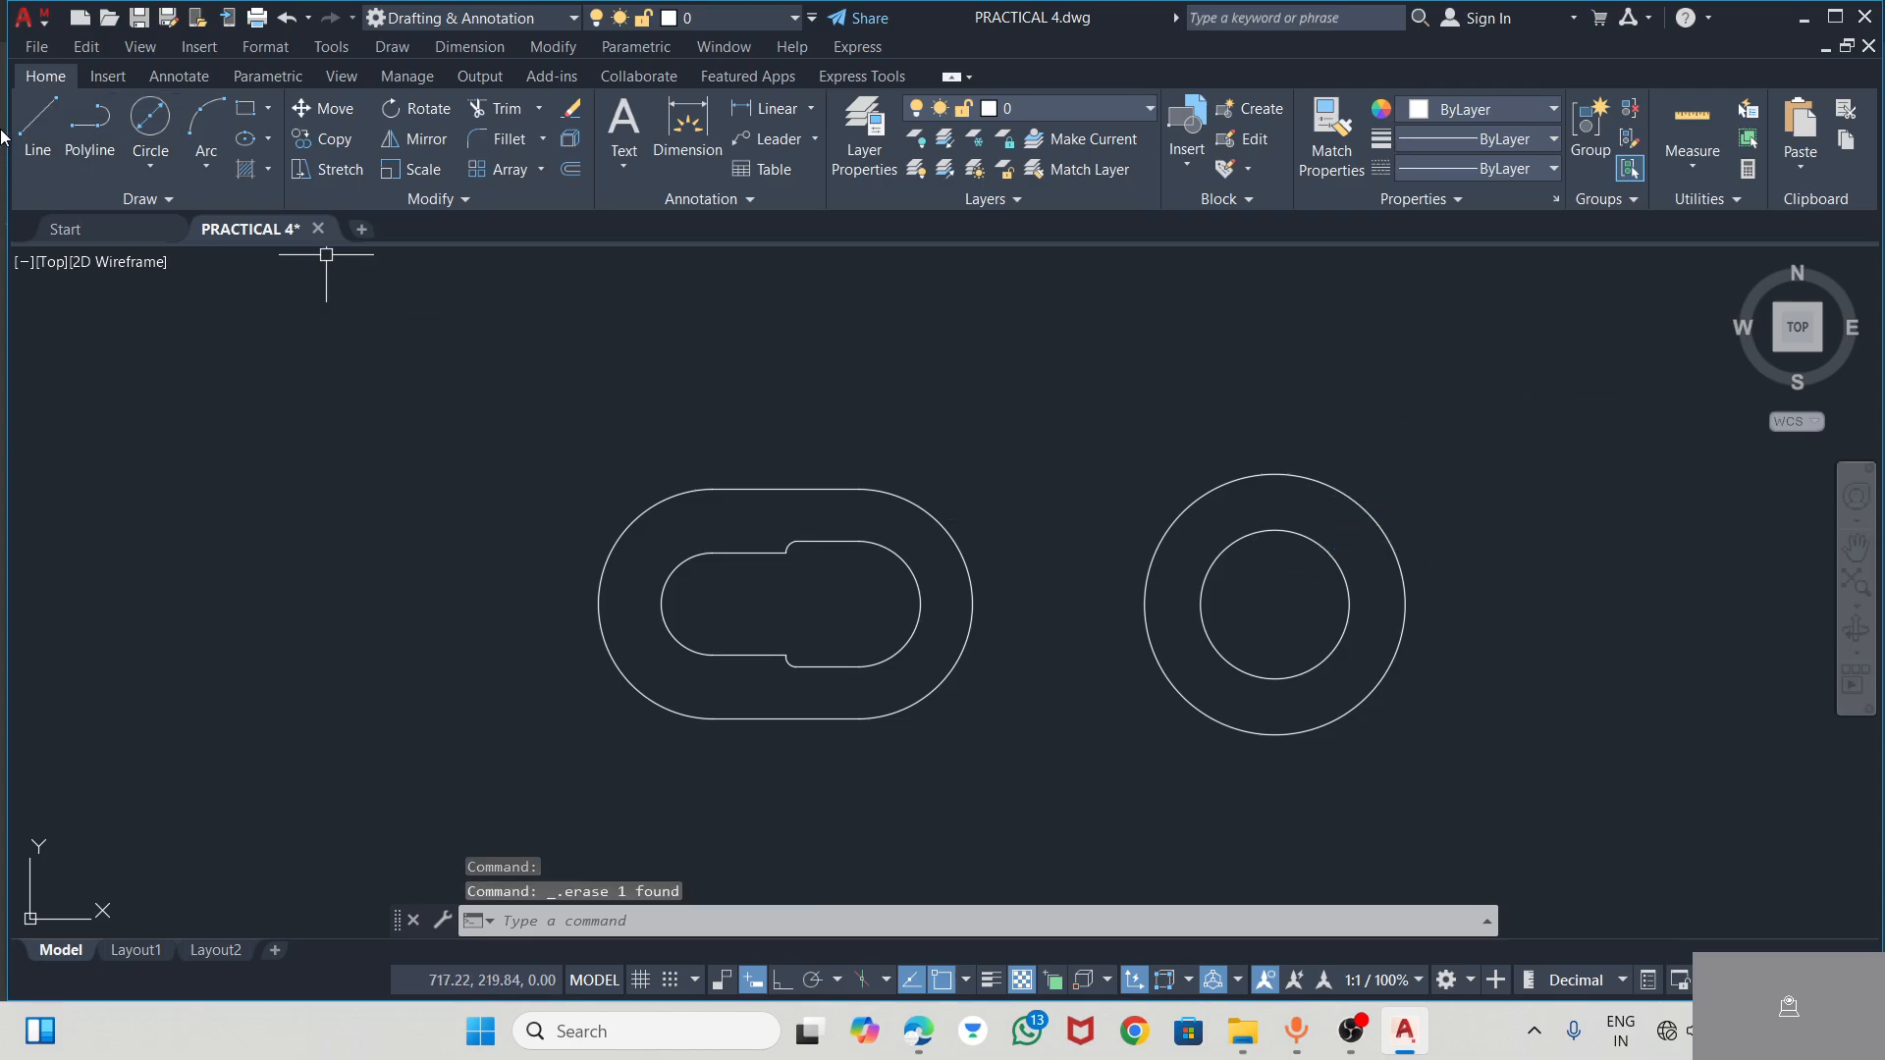
Draw a line 58 long at 45° up and to the right from the hub centre
left_click(38, 127)
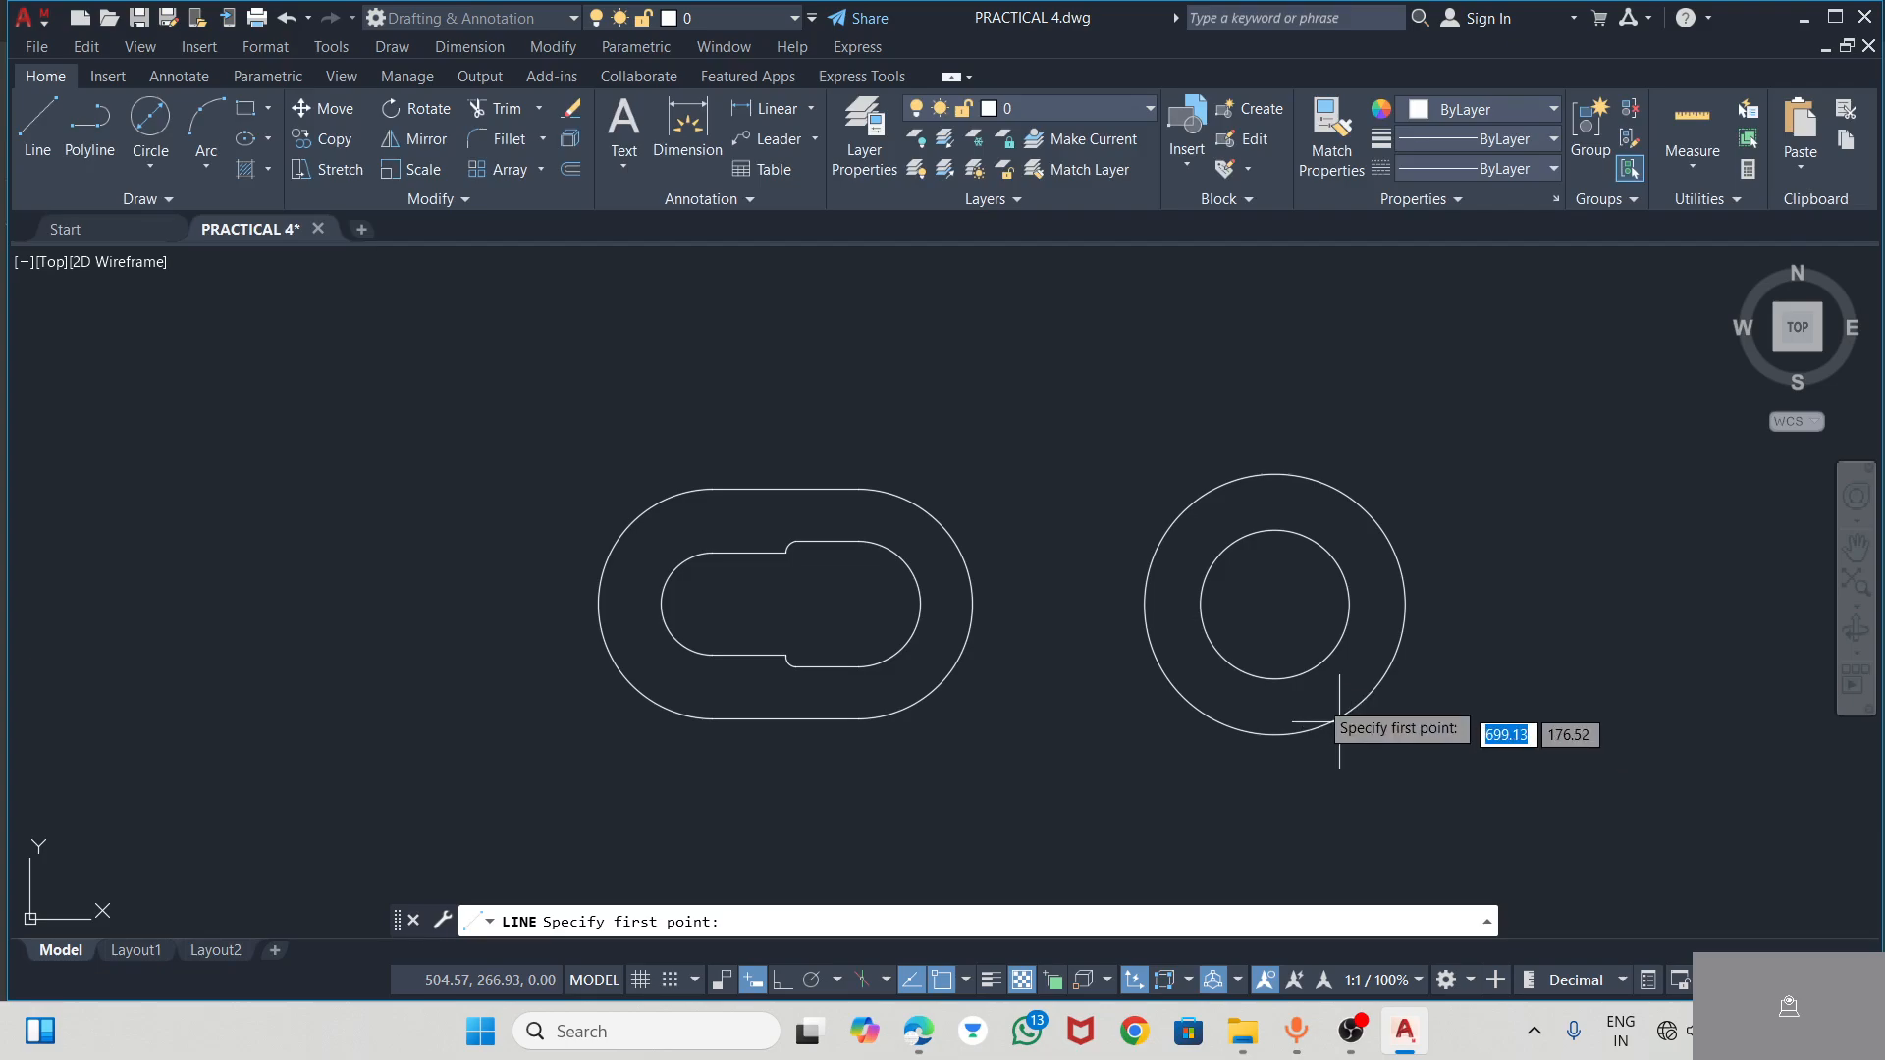
left_click(1274, 604)
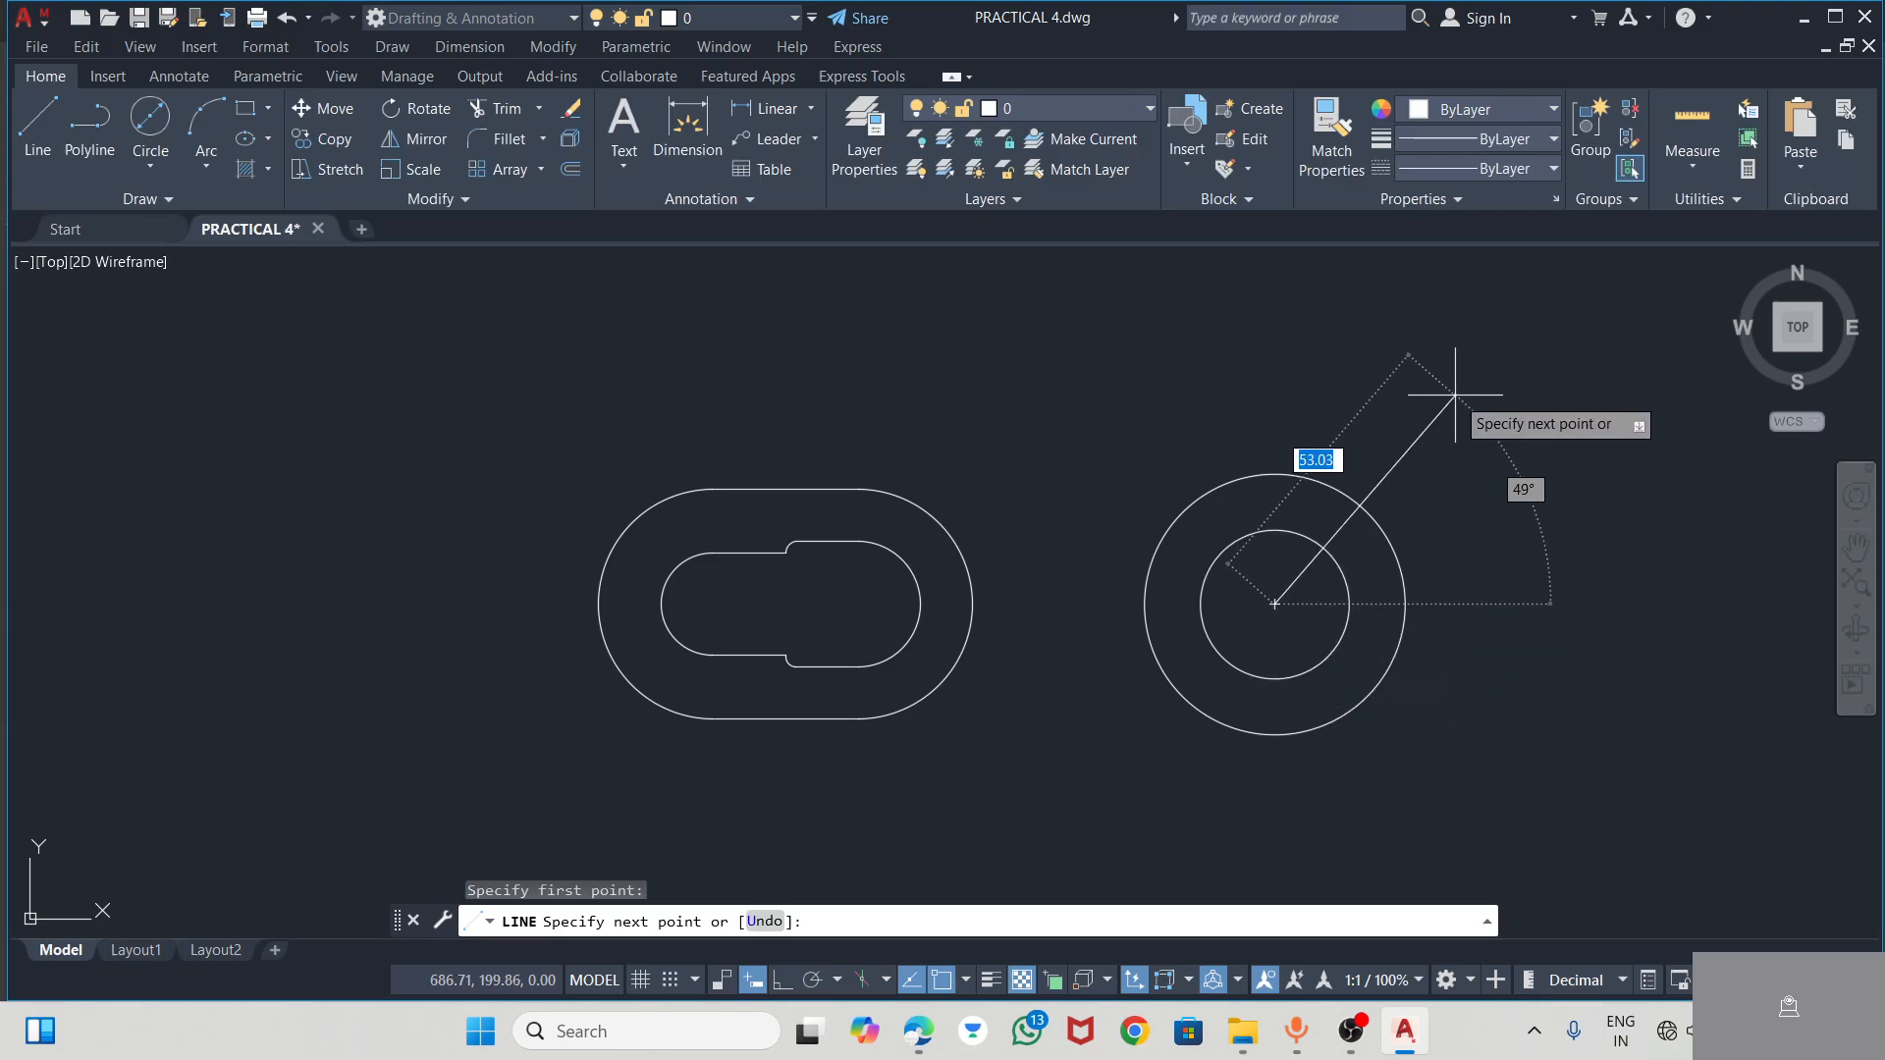
type("58")
key("Tab")
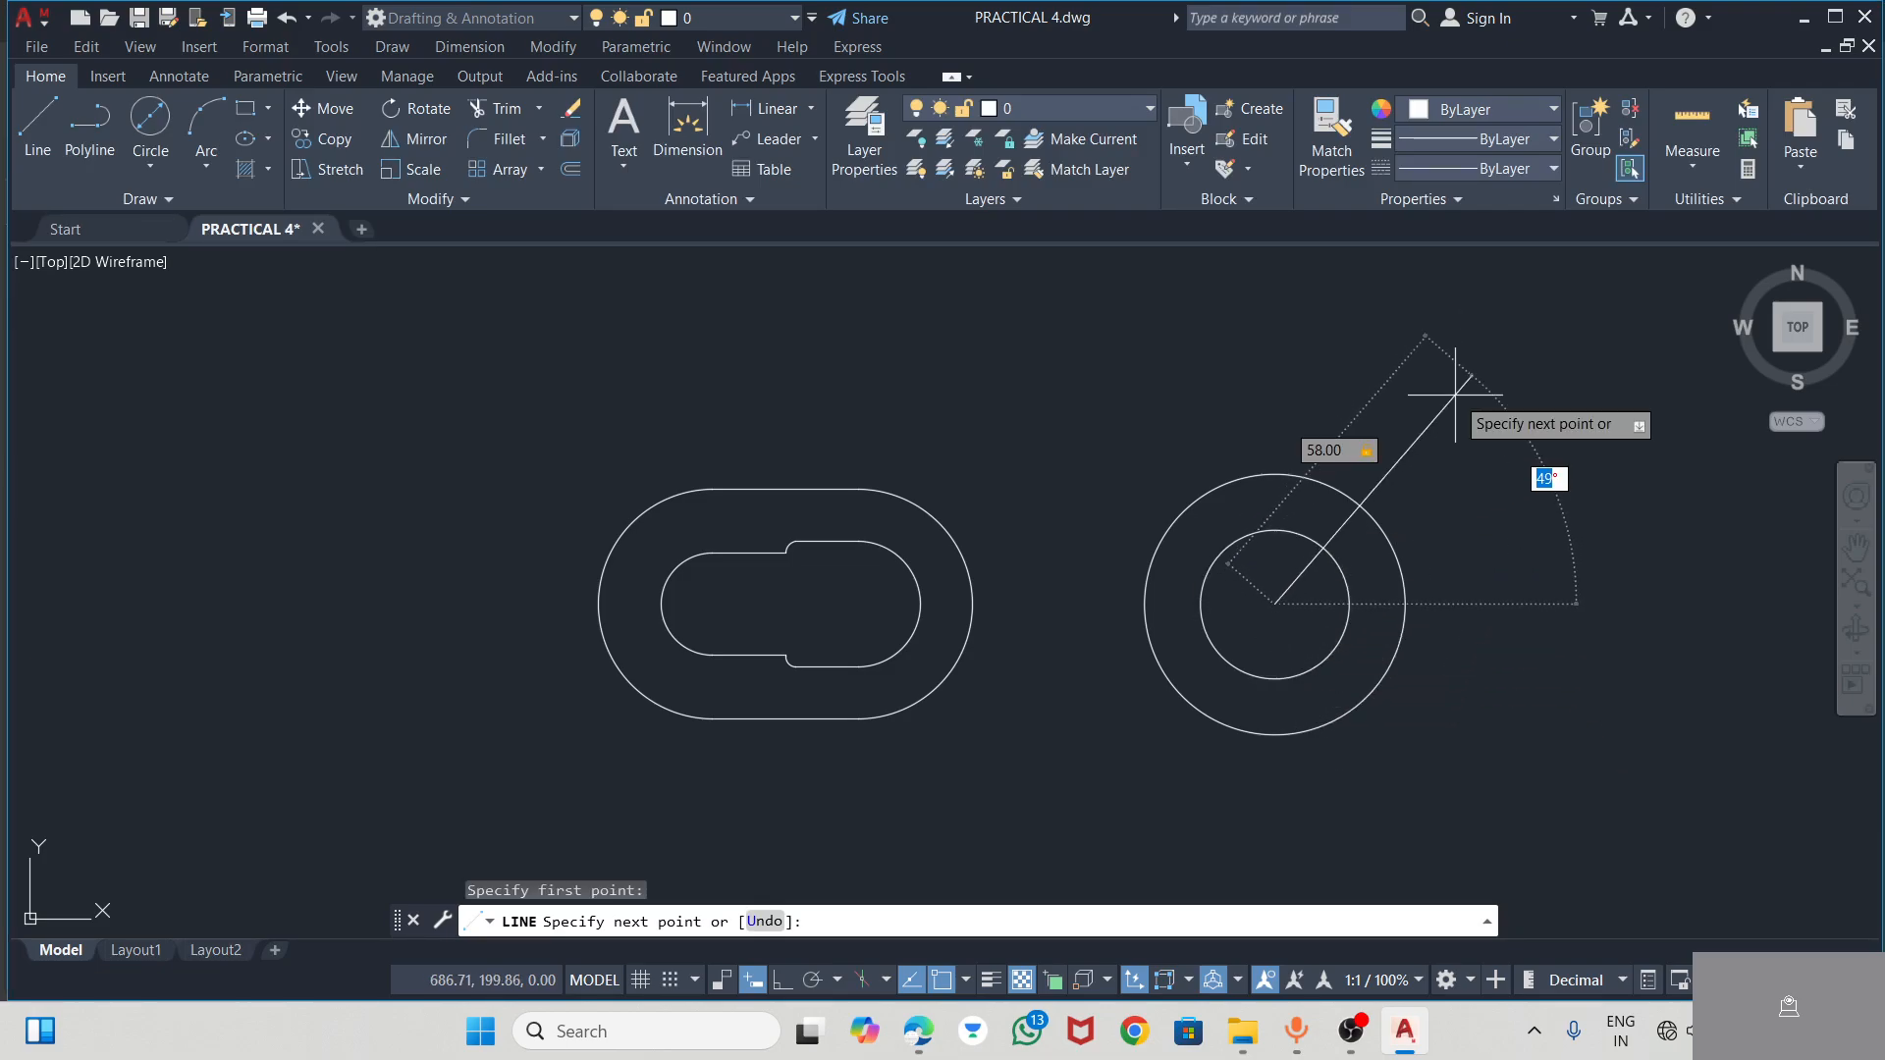
type("45")
key("Return")
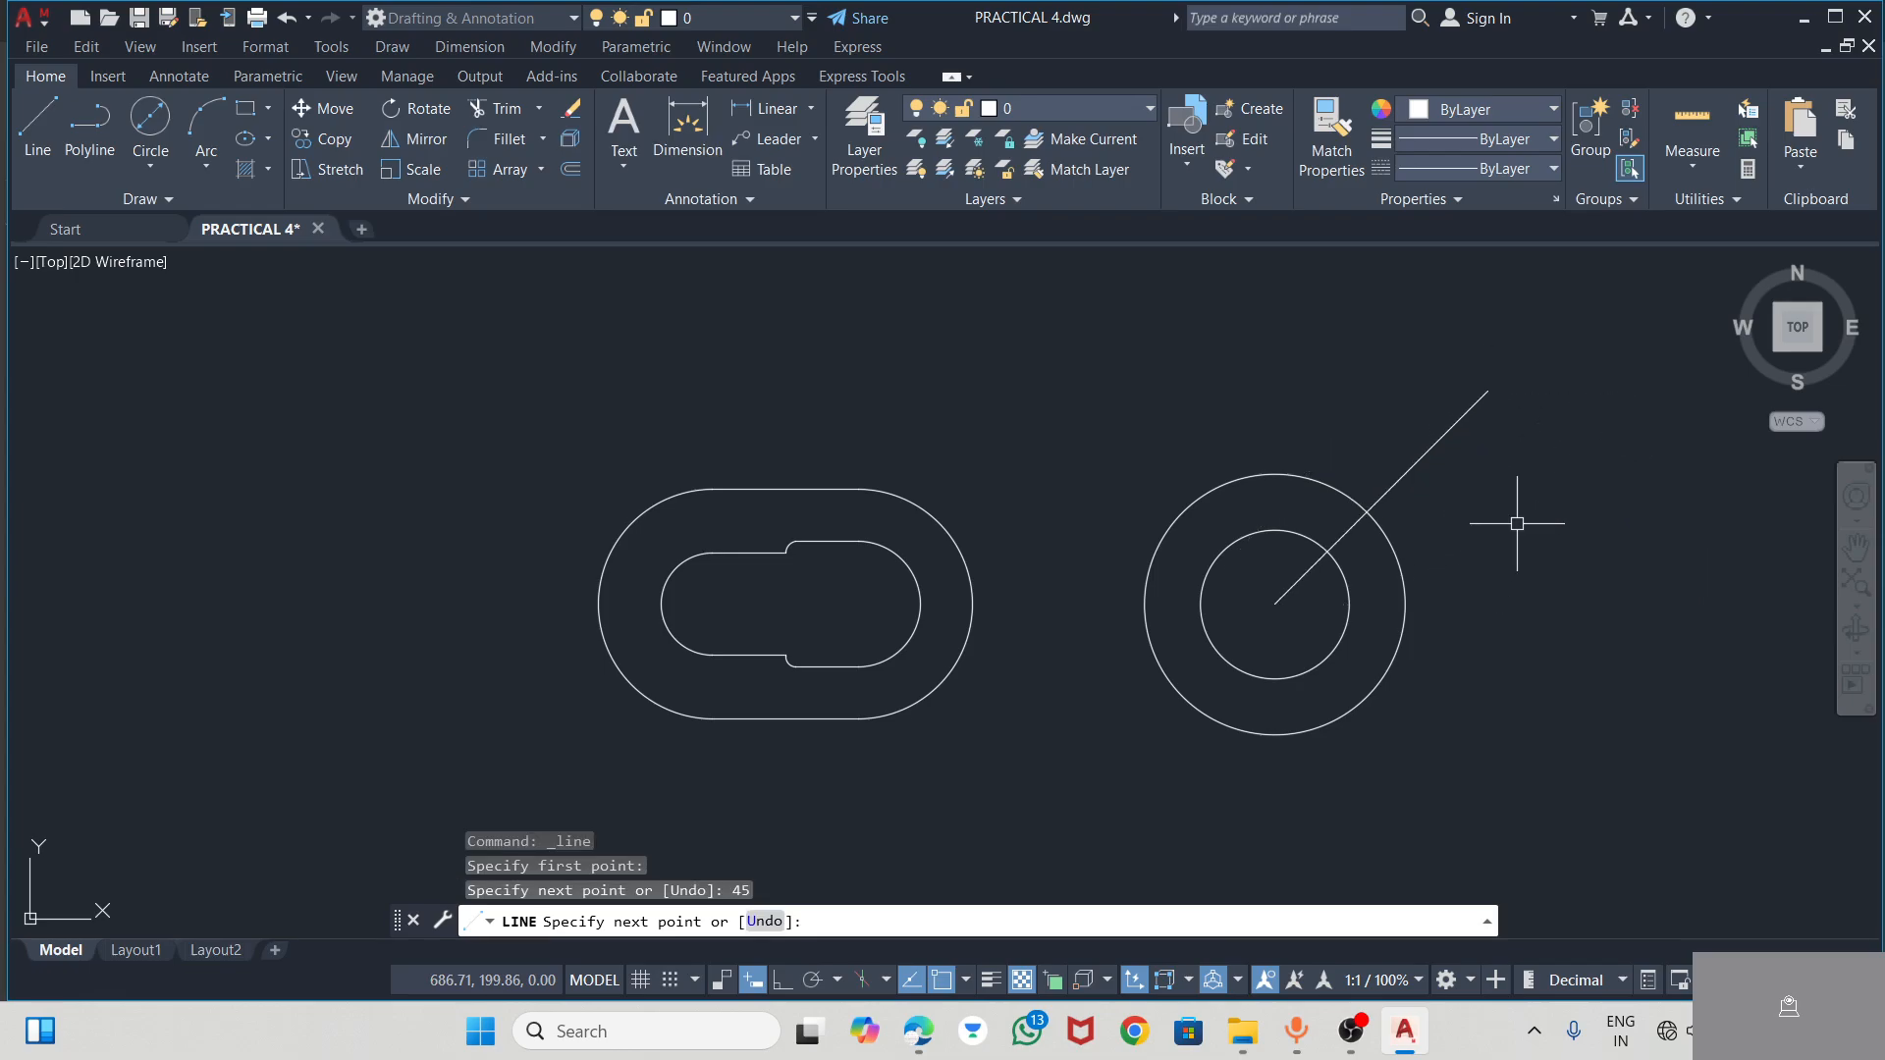
key("Escape")
Check the upper arm end in the PDF, and in AutoCAD continue the 45° line outward from its end with a 10-long segment
key("alt+Tab")
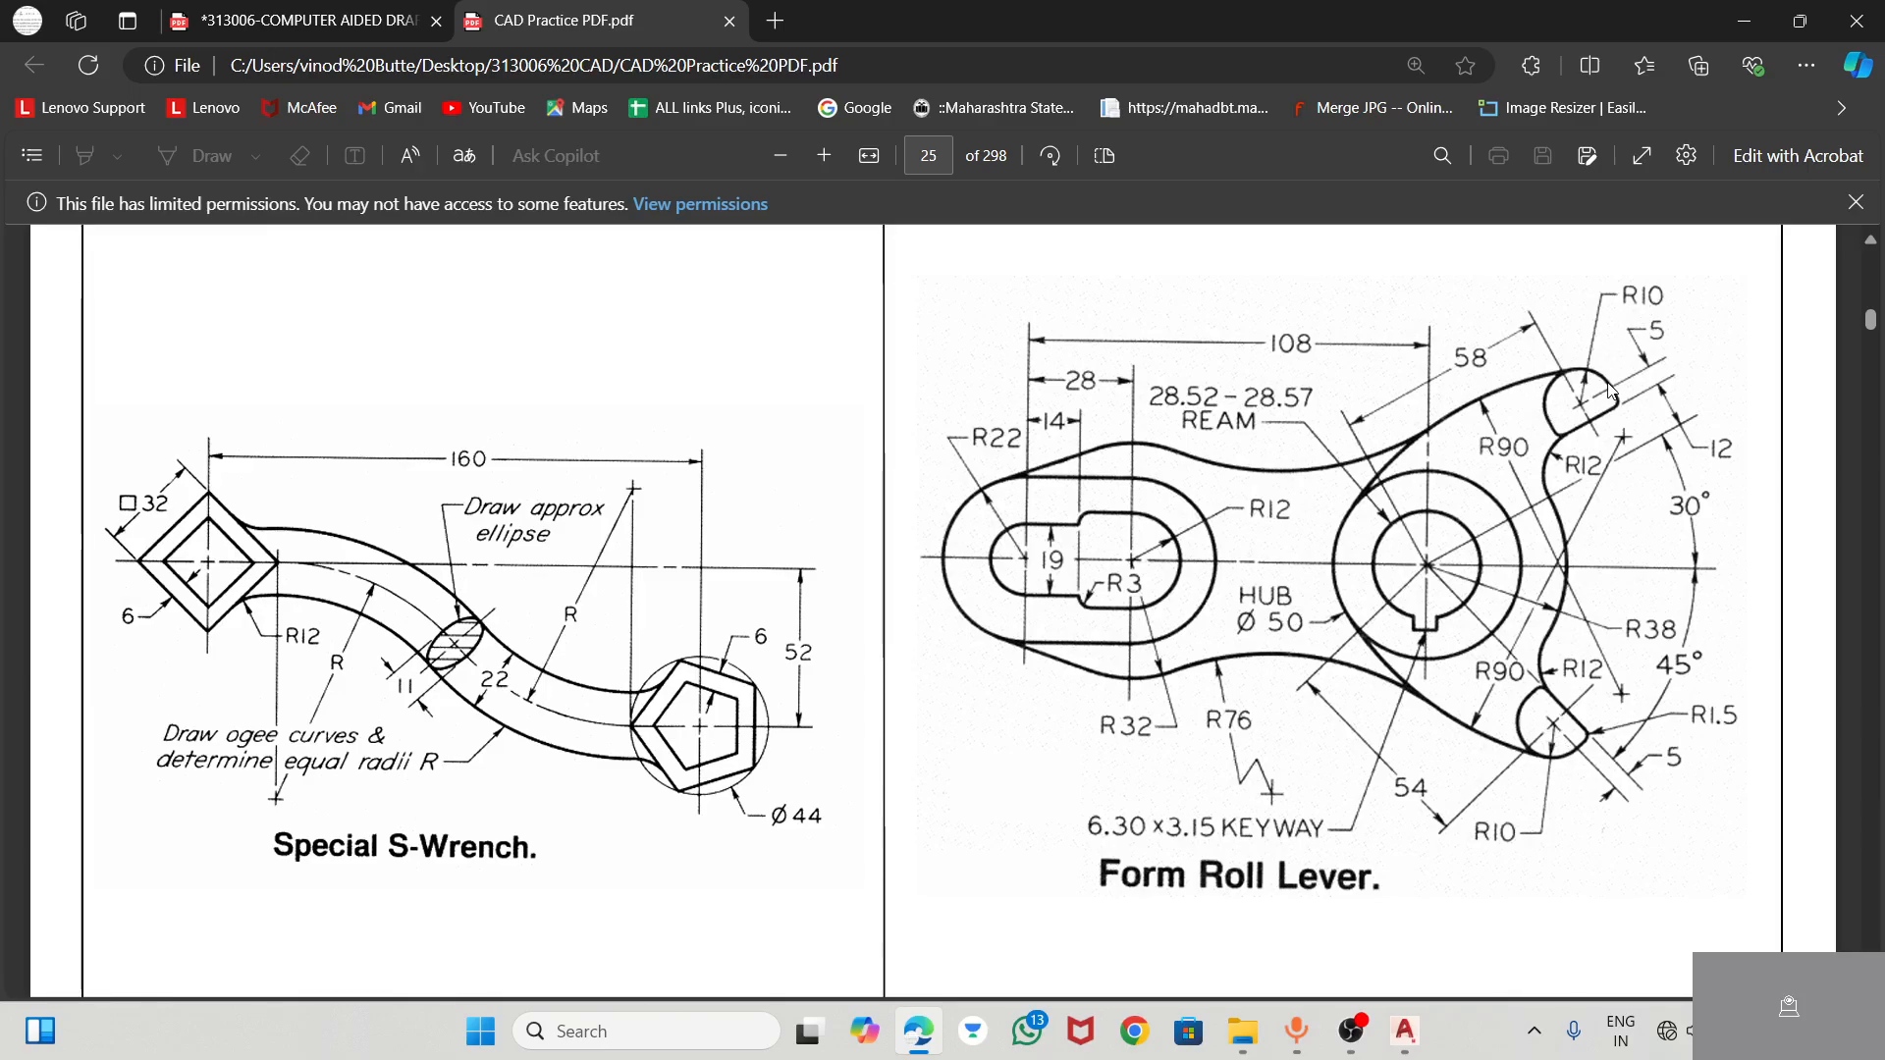
key("alt+Tab")
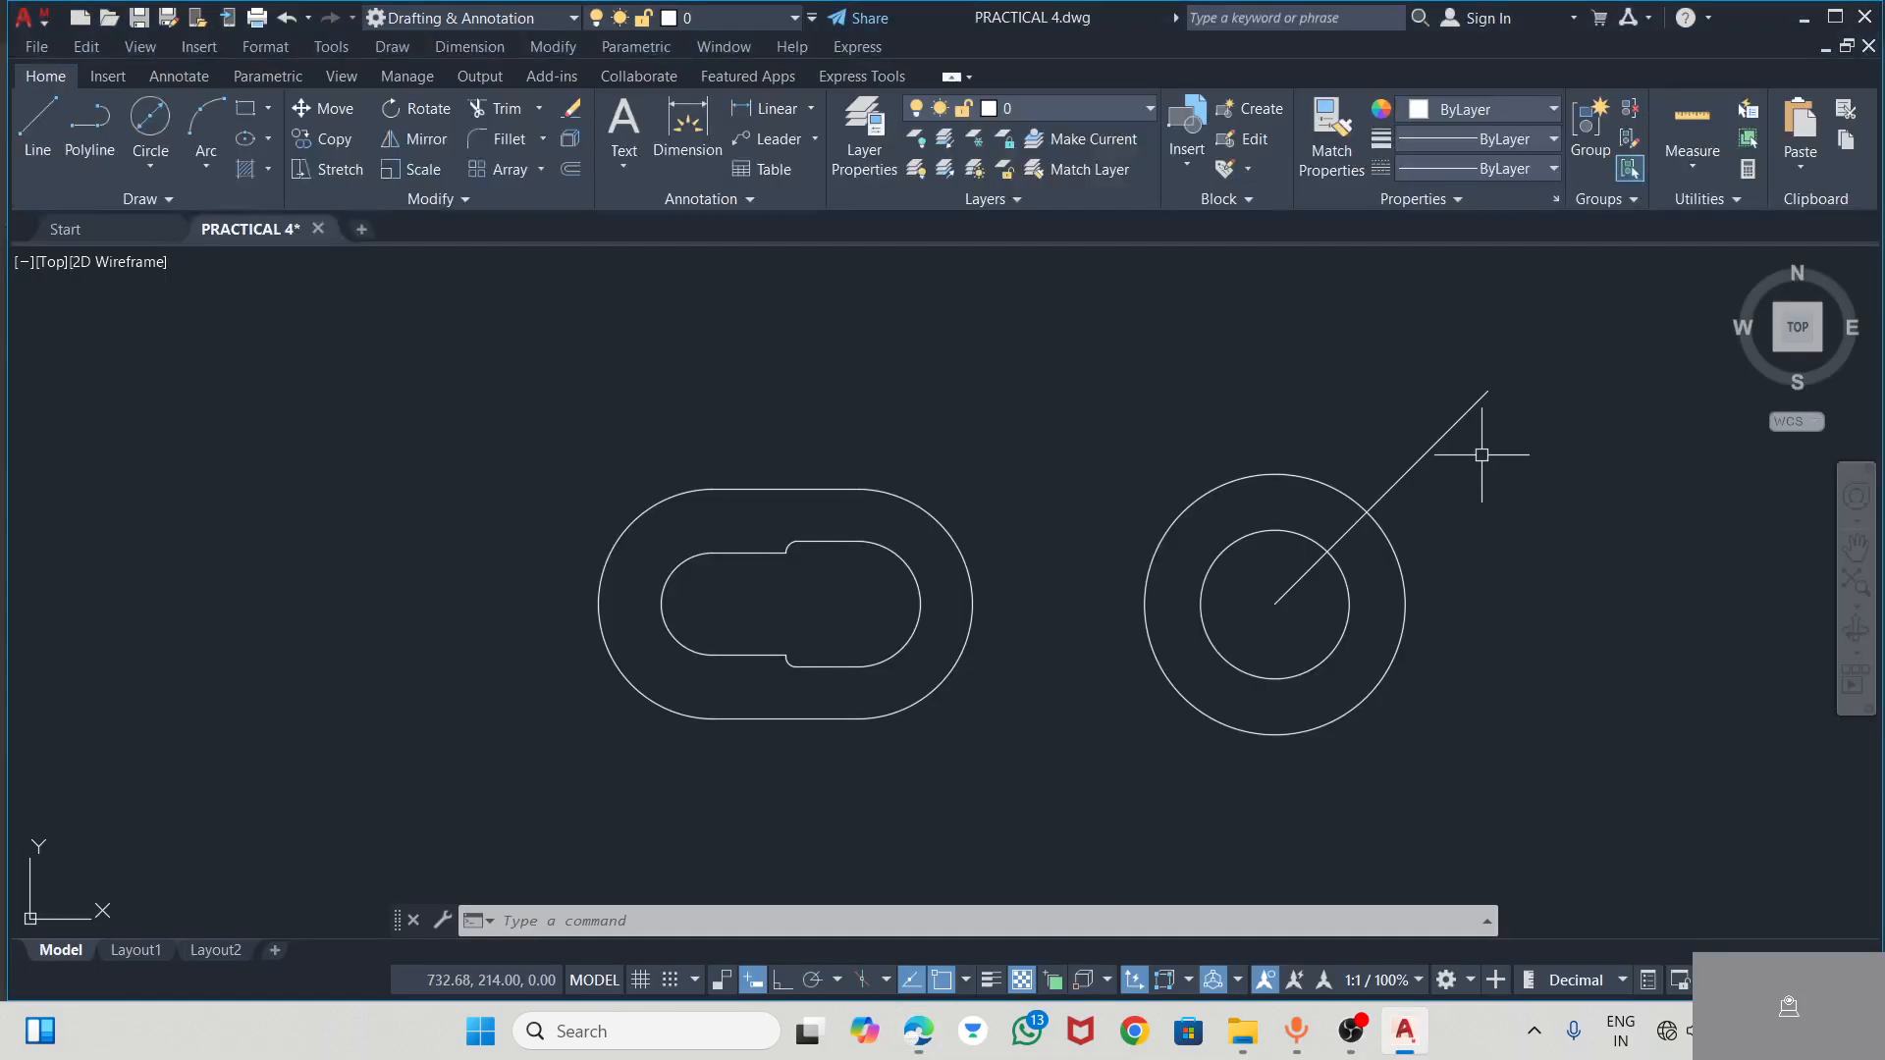
left_click(39, 123)
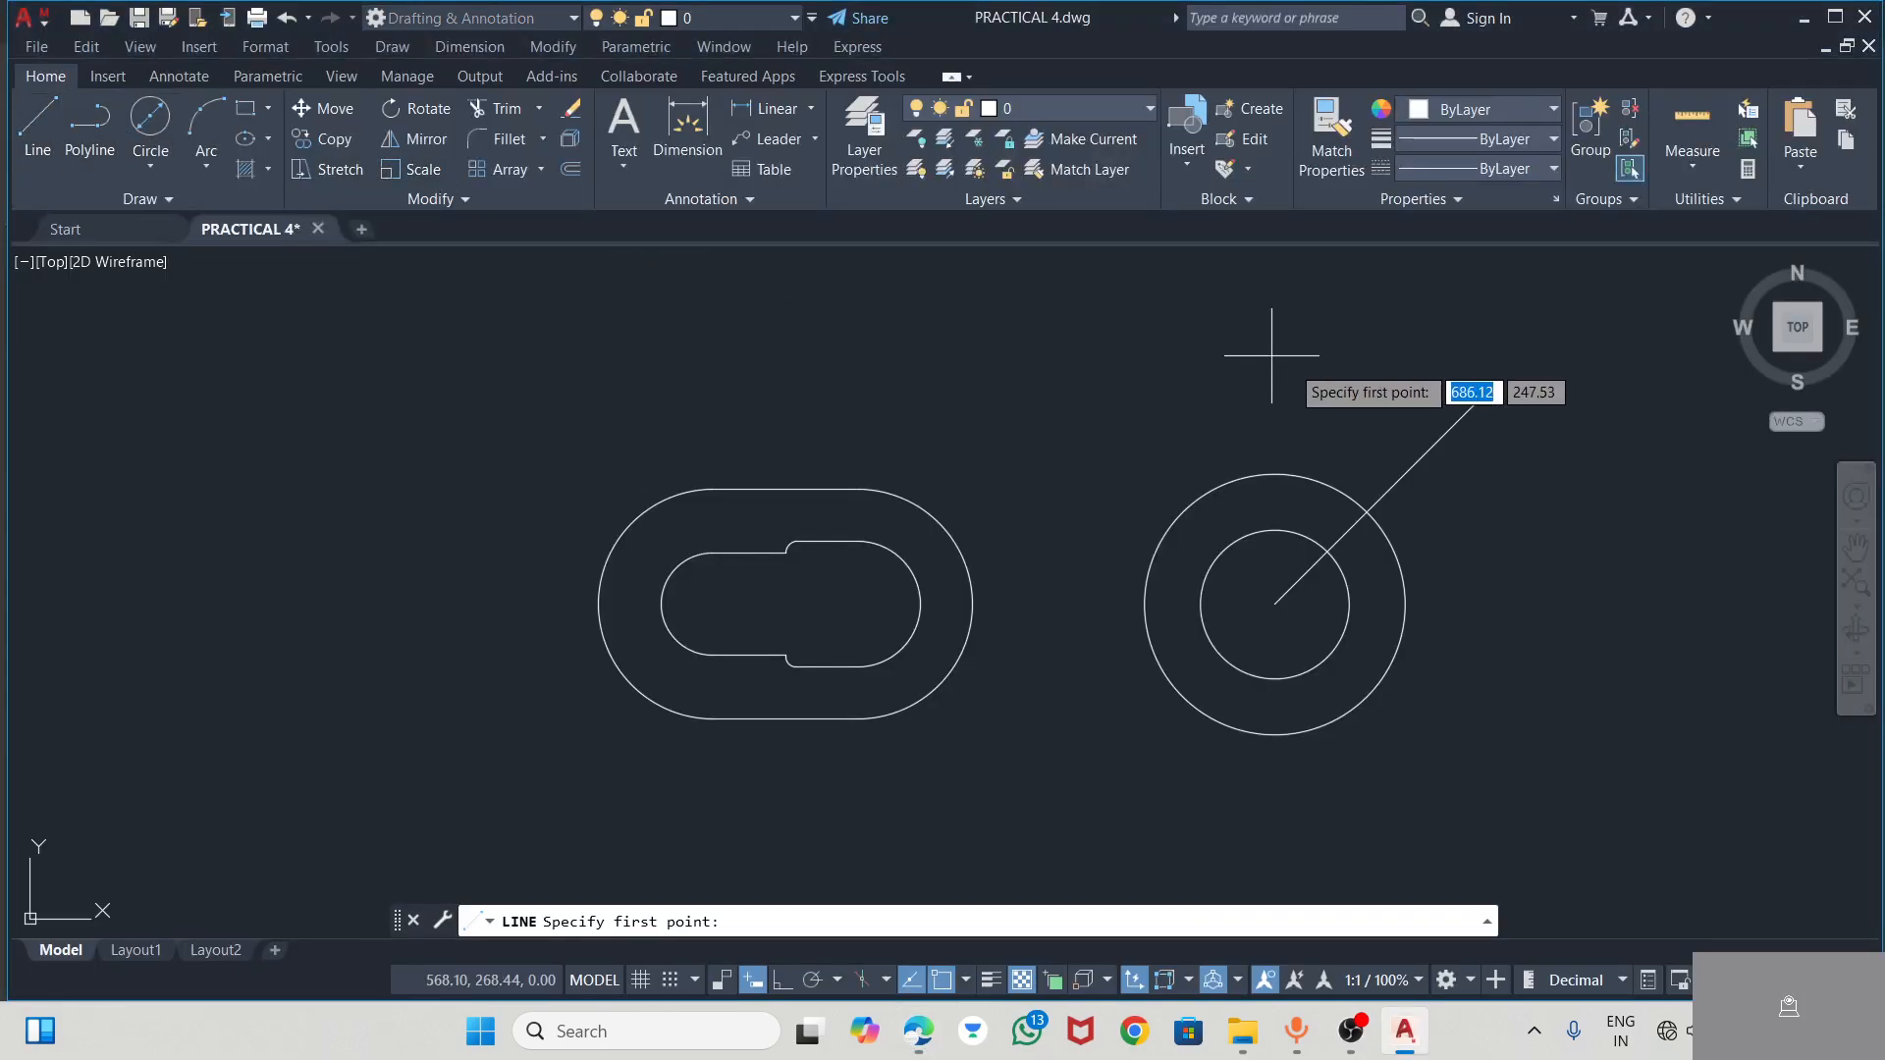
left_click(1488, 391)
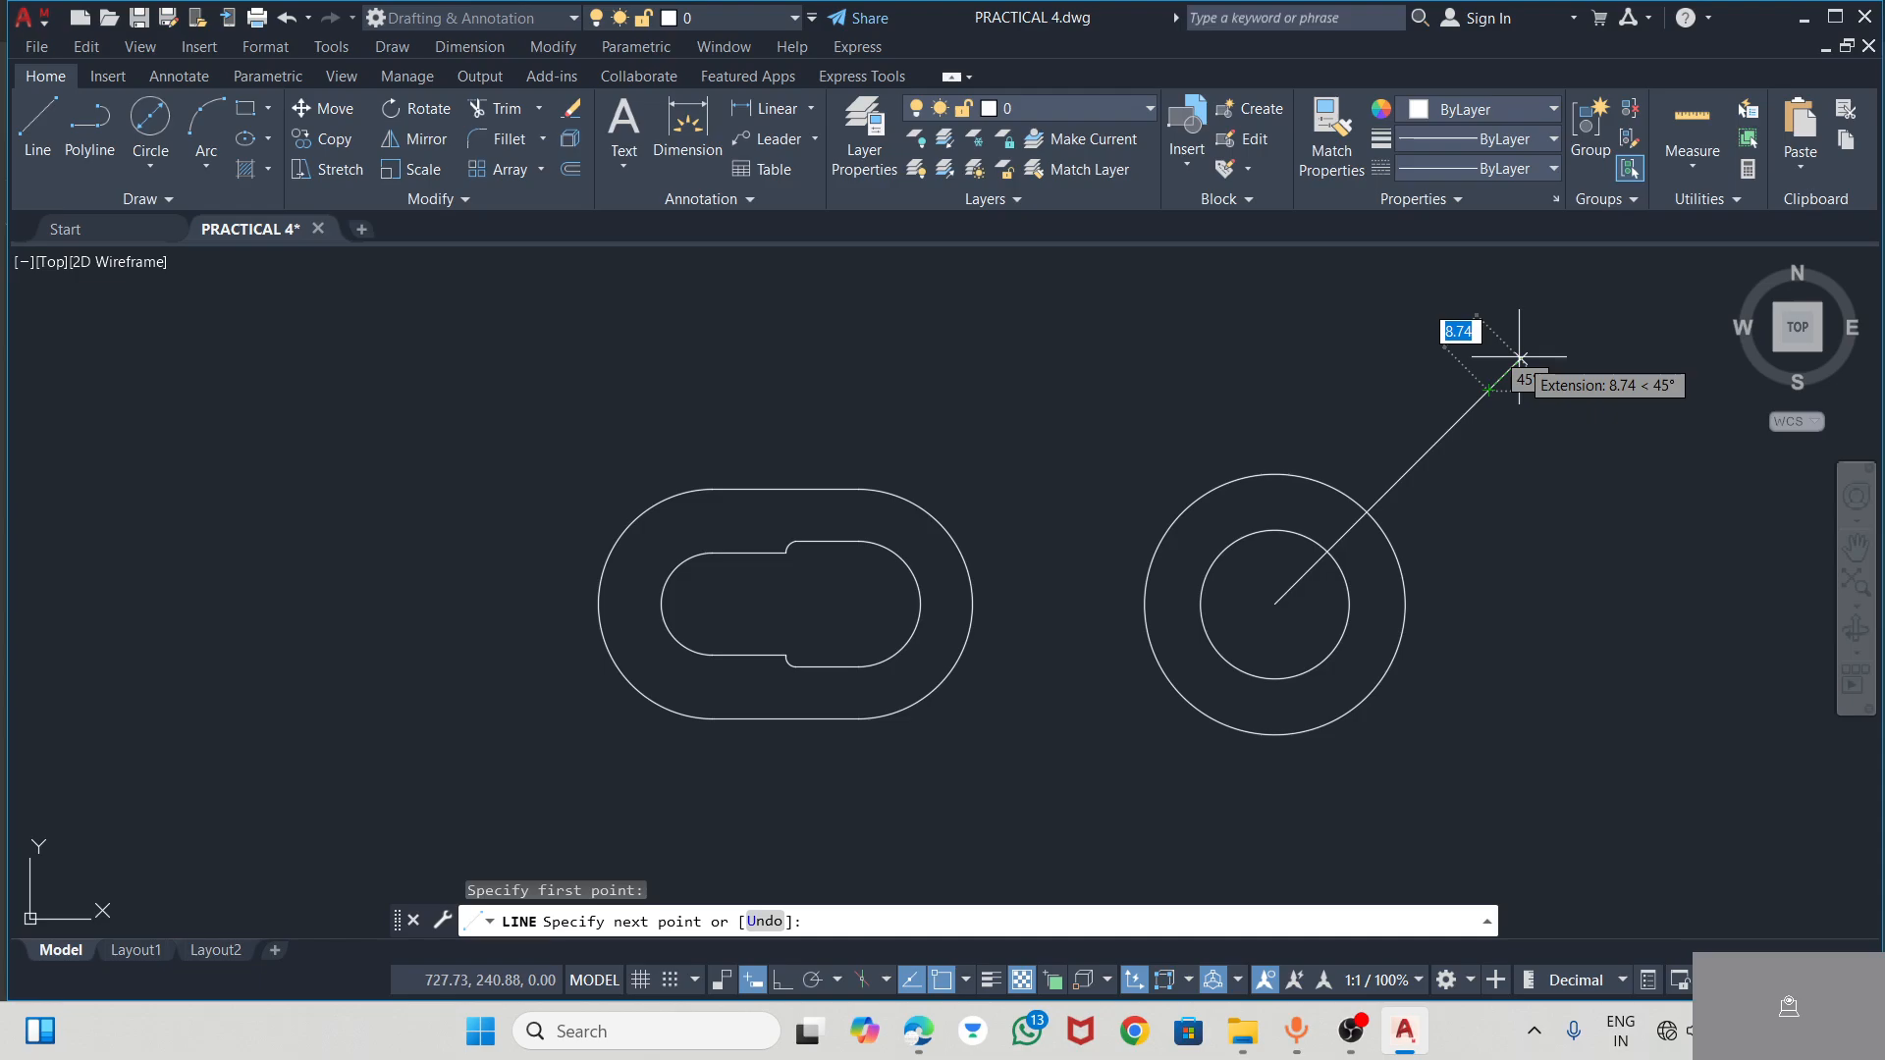
type("10")
key("Return")
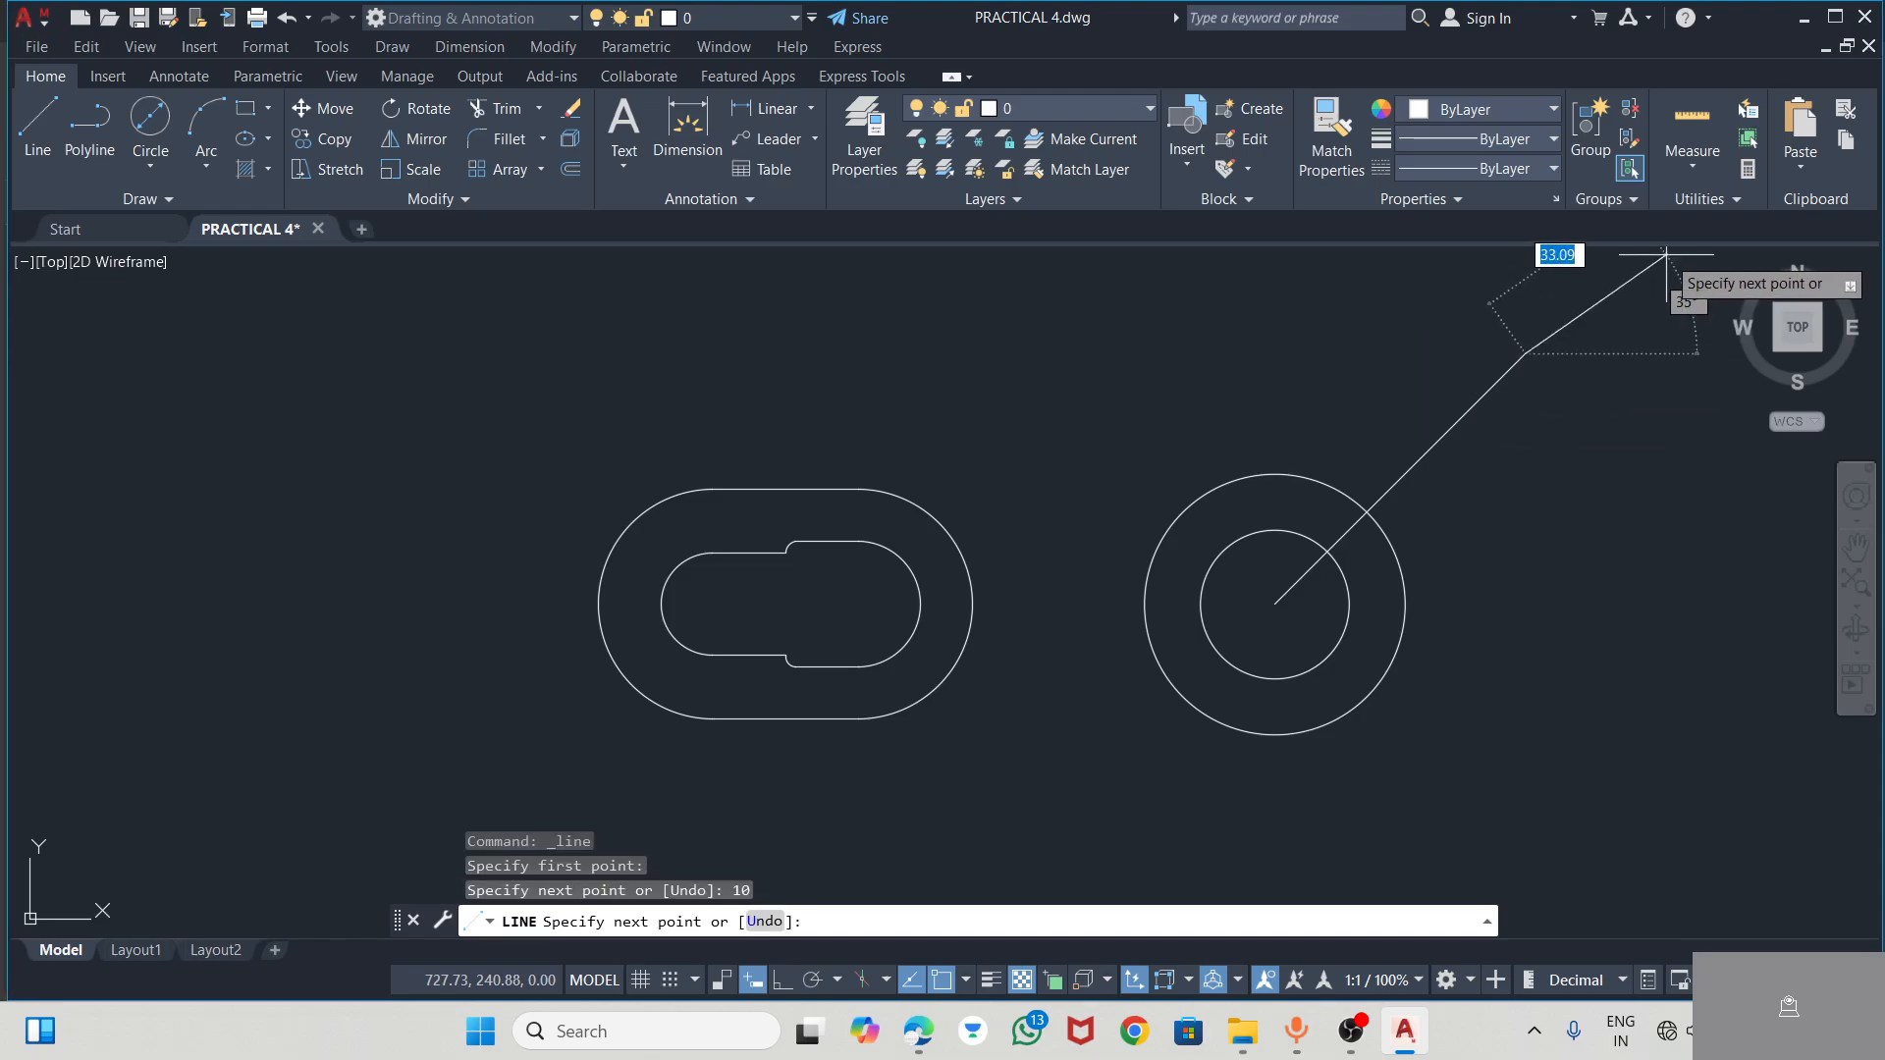
key("Escape")
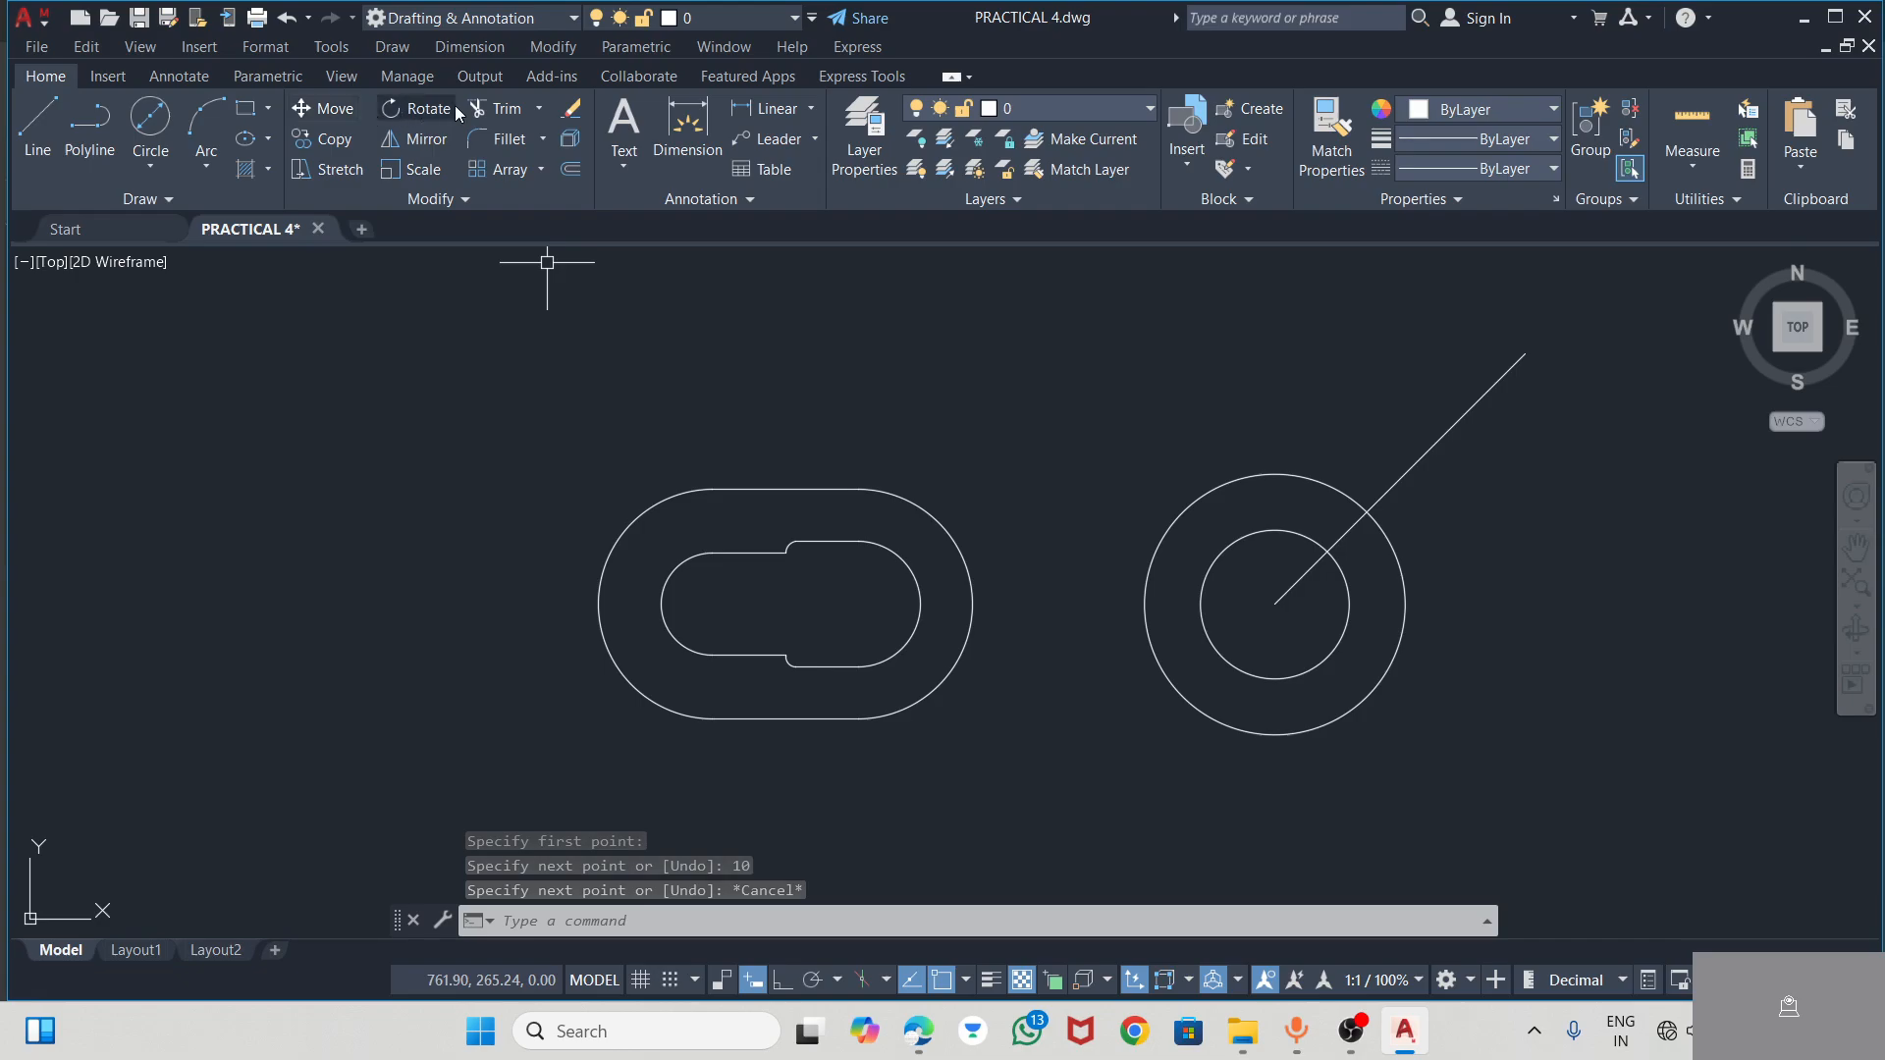
Trim away the 58-long construction line from the hub centre, leaving only the outer 10-long segment
left_click(495, 110)
left_click(1426, 454)
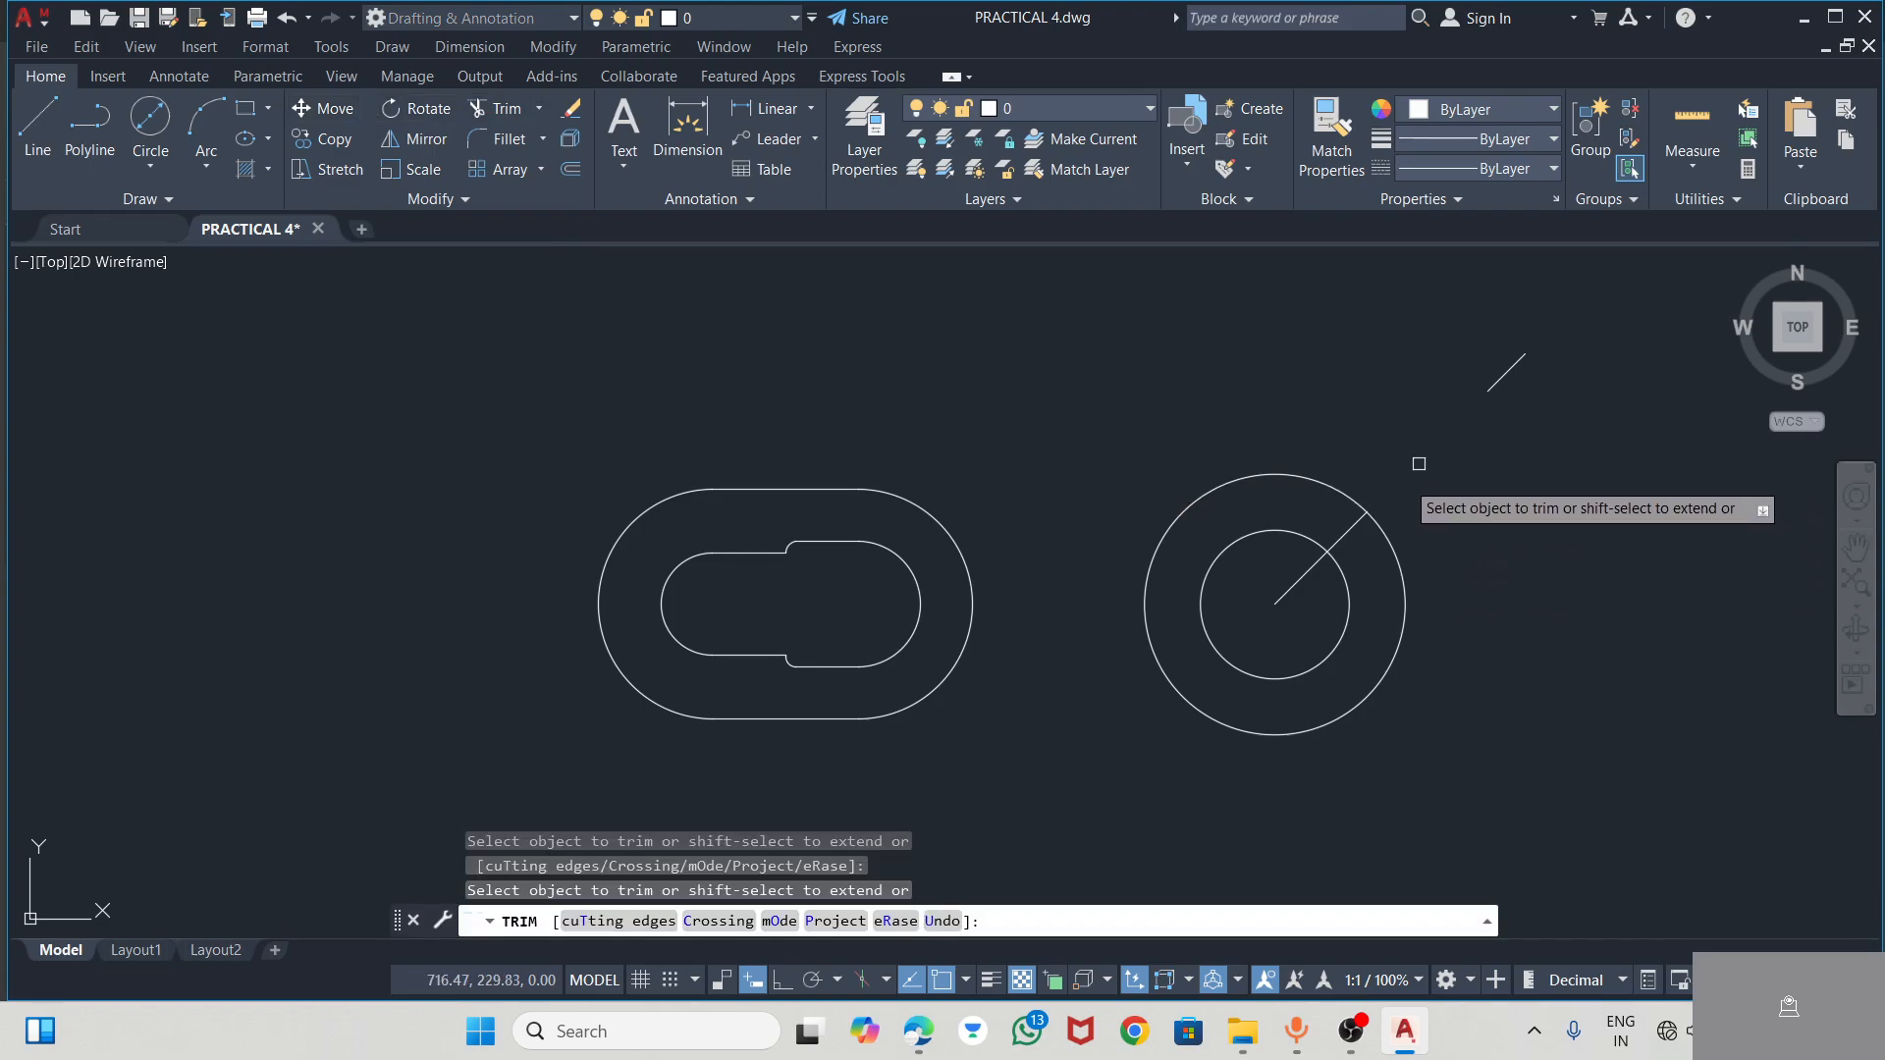
left_click(1343, 538)
left_click(1299, 583)
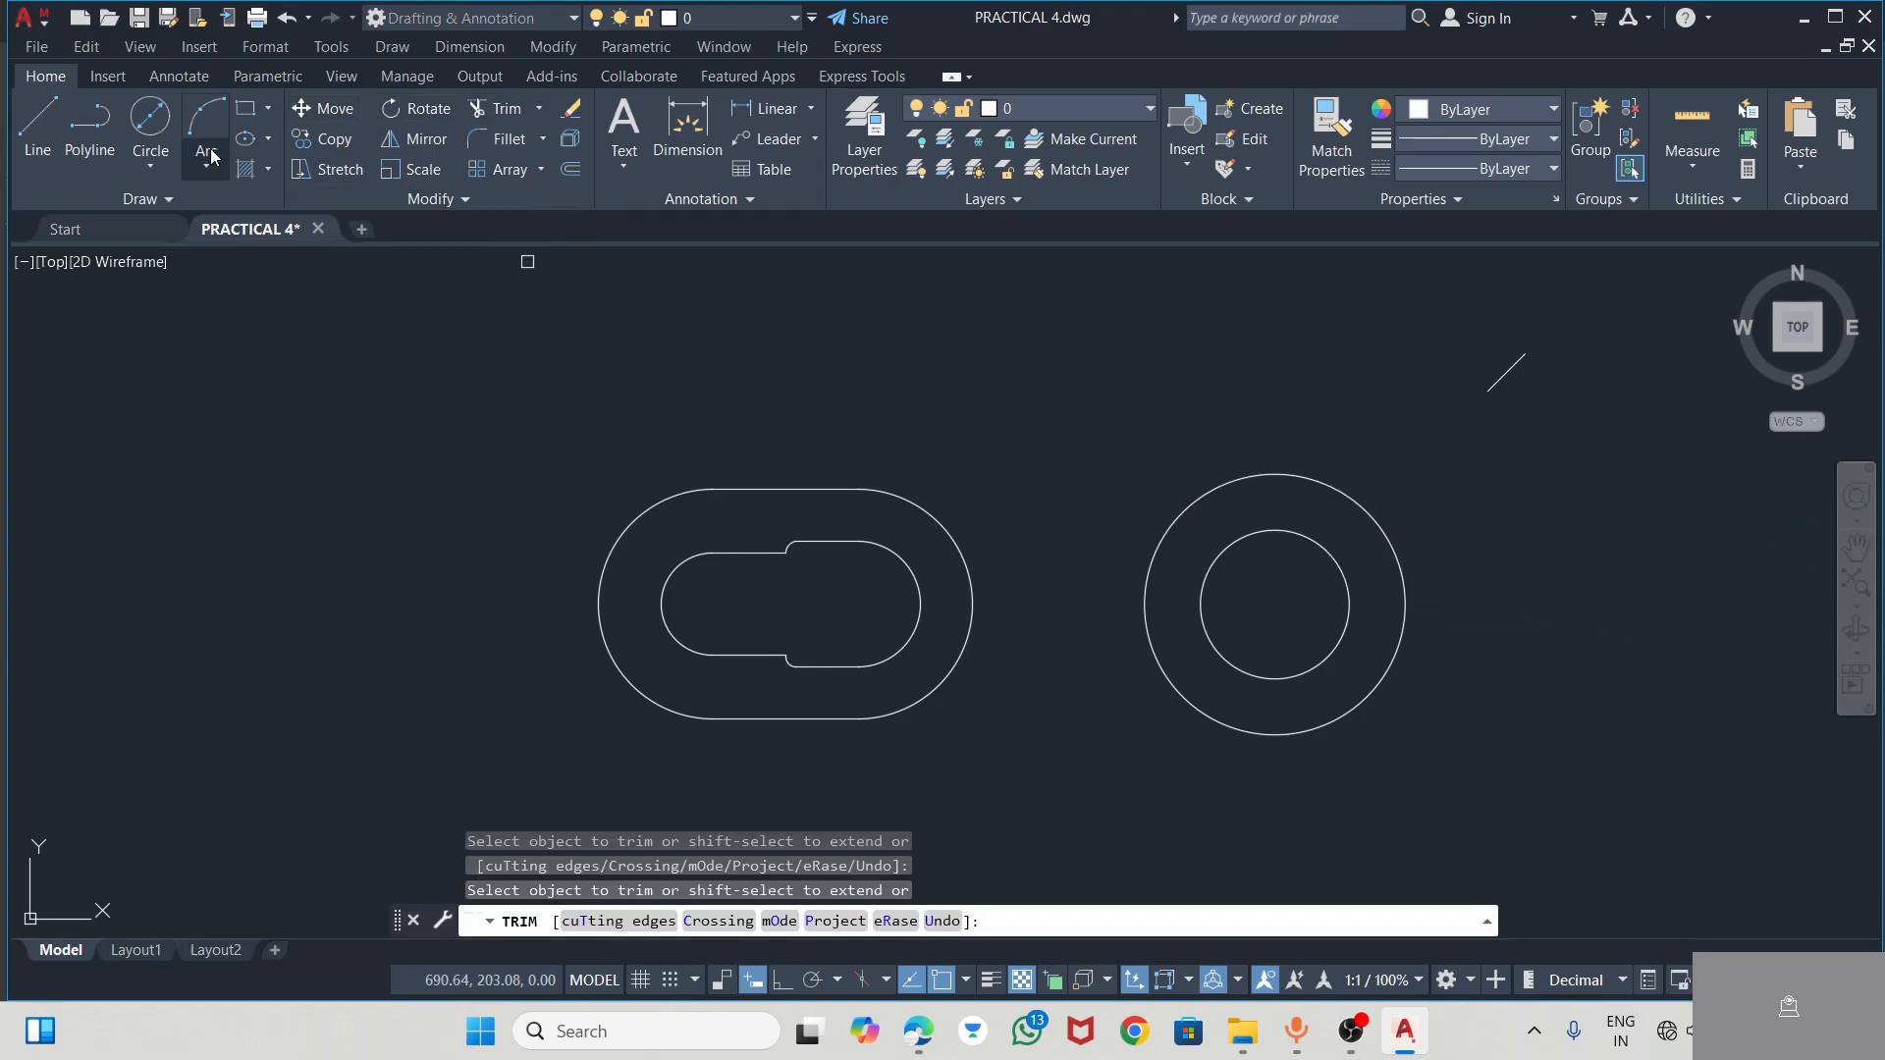
From the short diagonal's inner end, draw a 10-long segment toward the hub followed by a 5-long segment at about 139°, checking the PDF for the offset
left_click(37, 130)
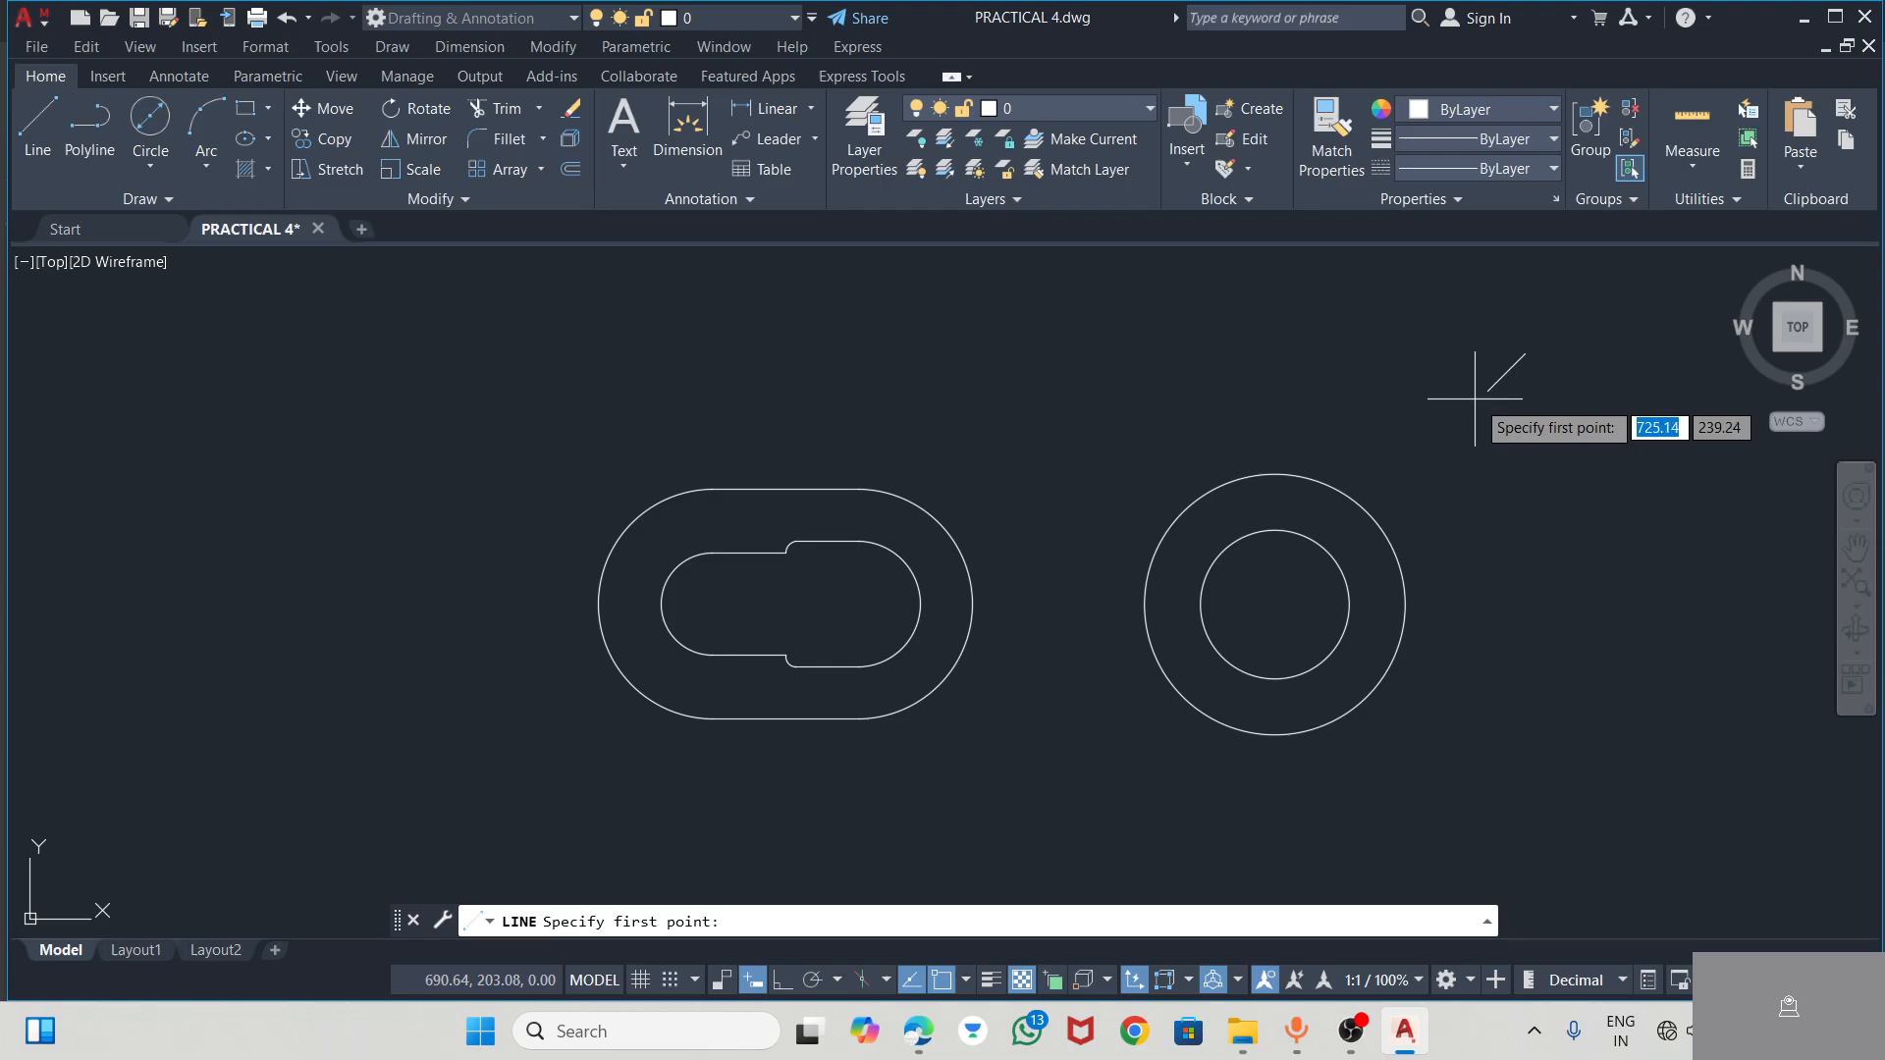
left_click(1488, 390)
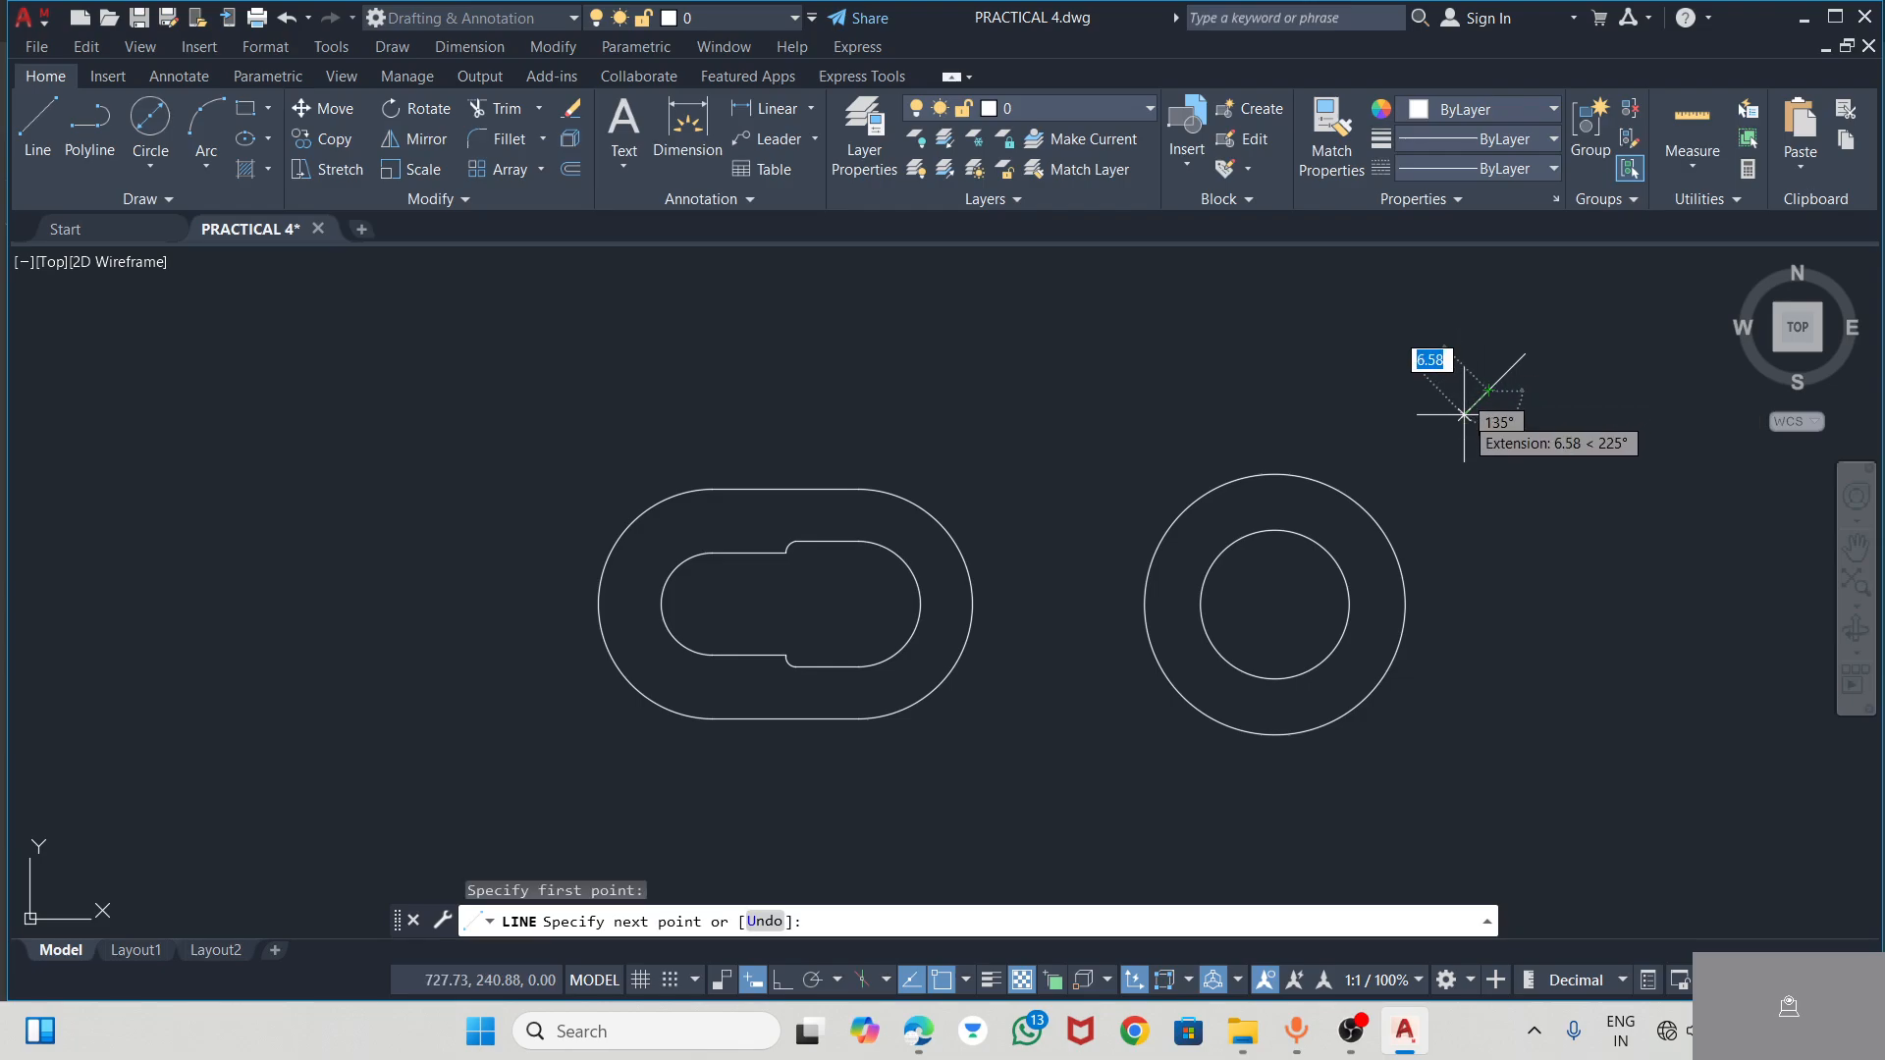
type("10")
key("Return")
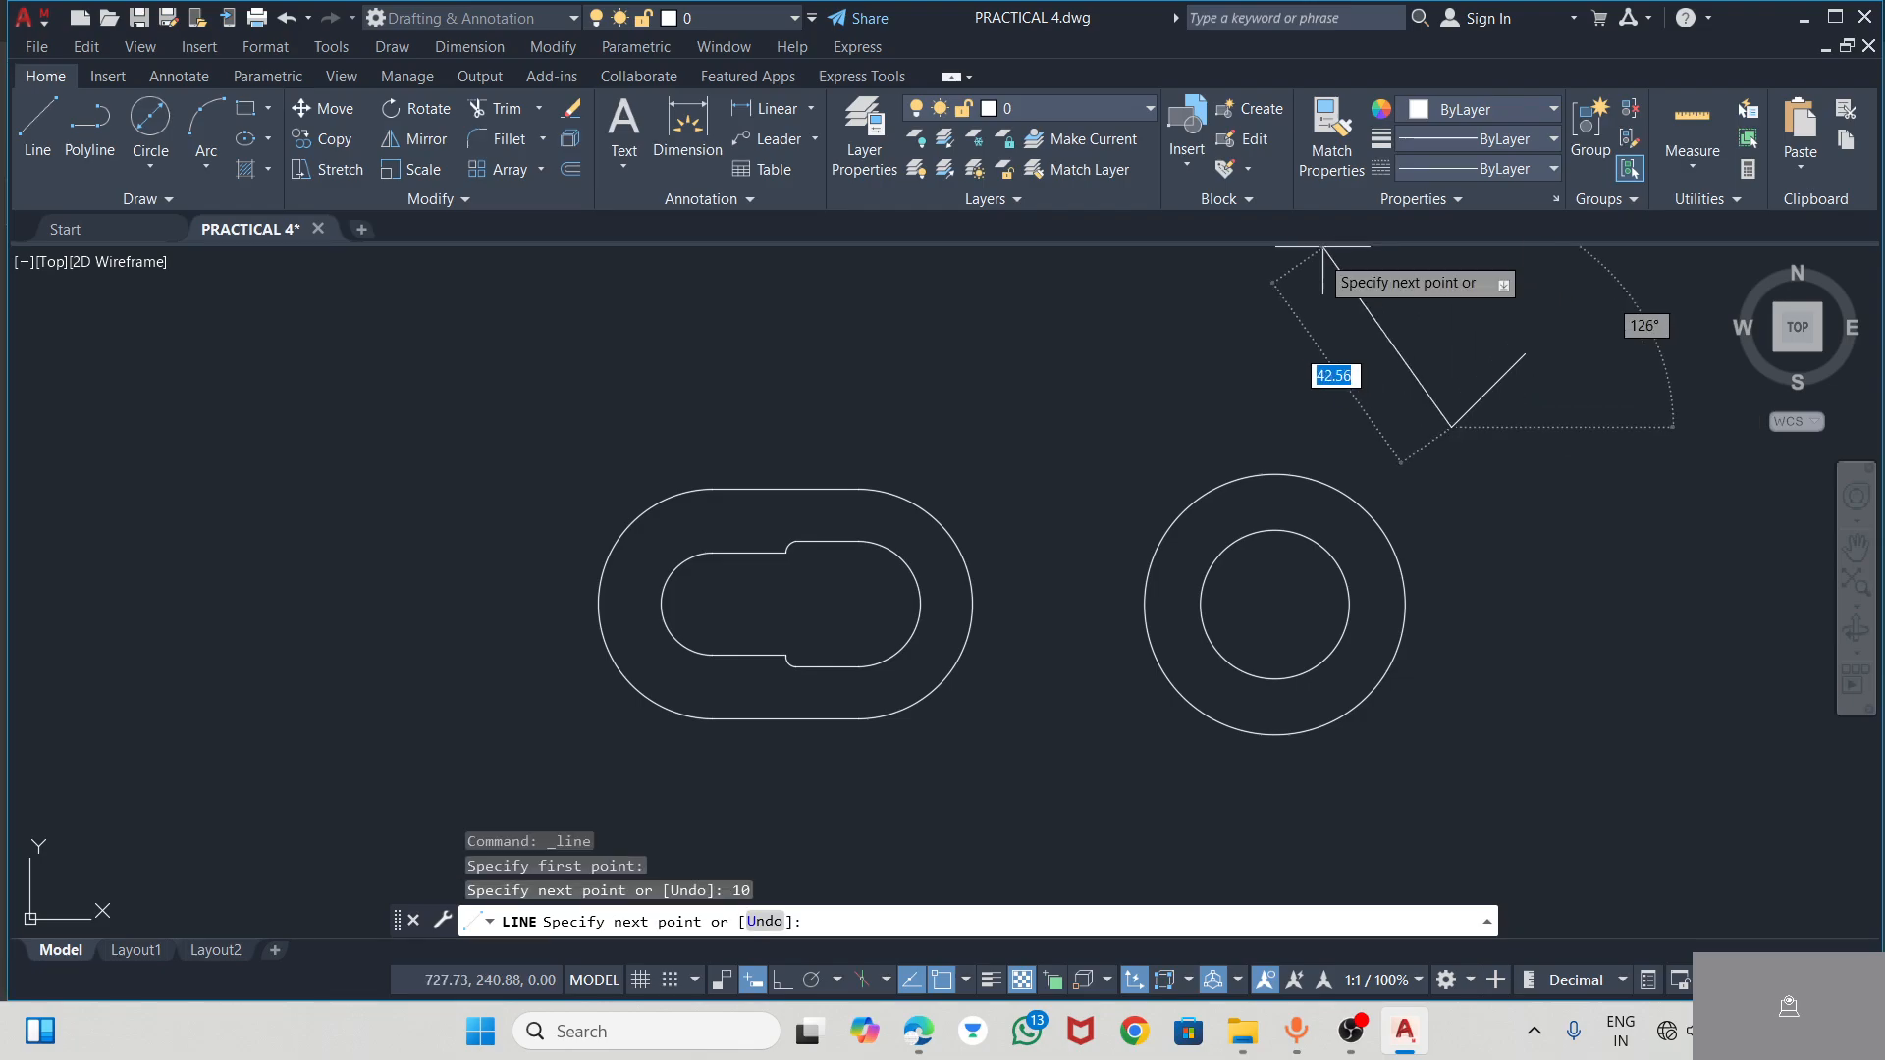
key("alt+Tab")
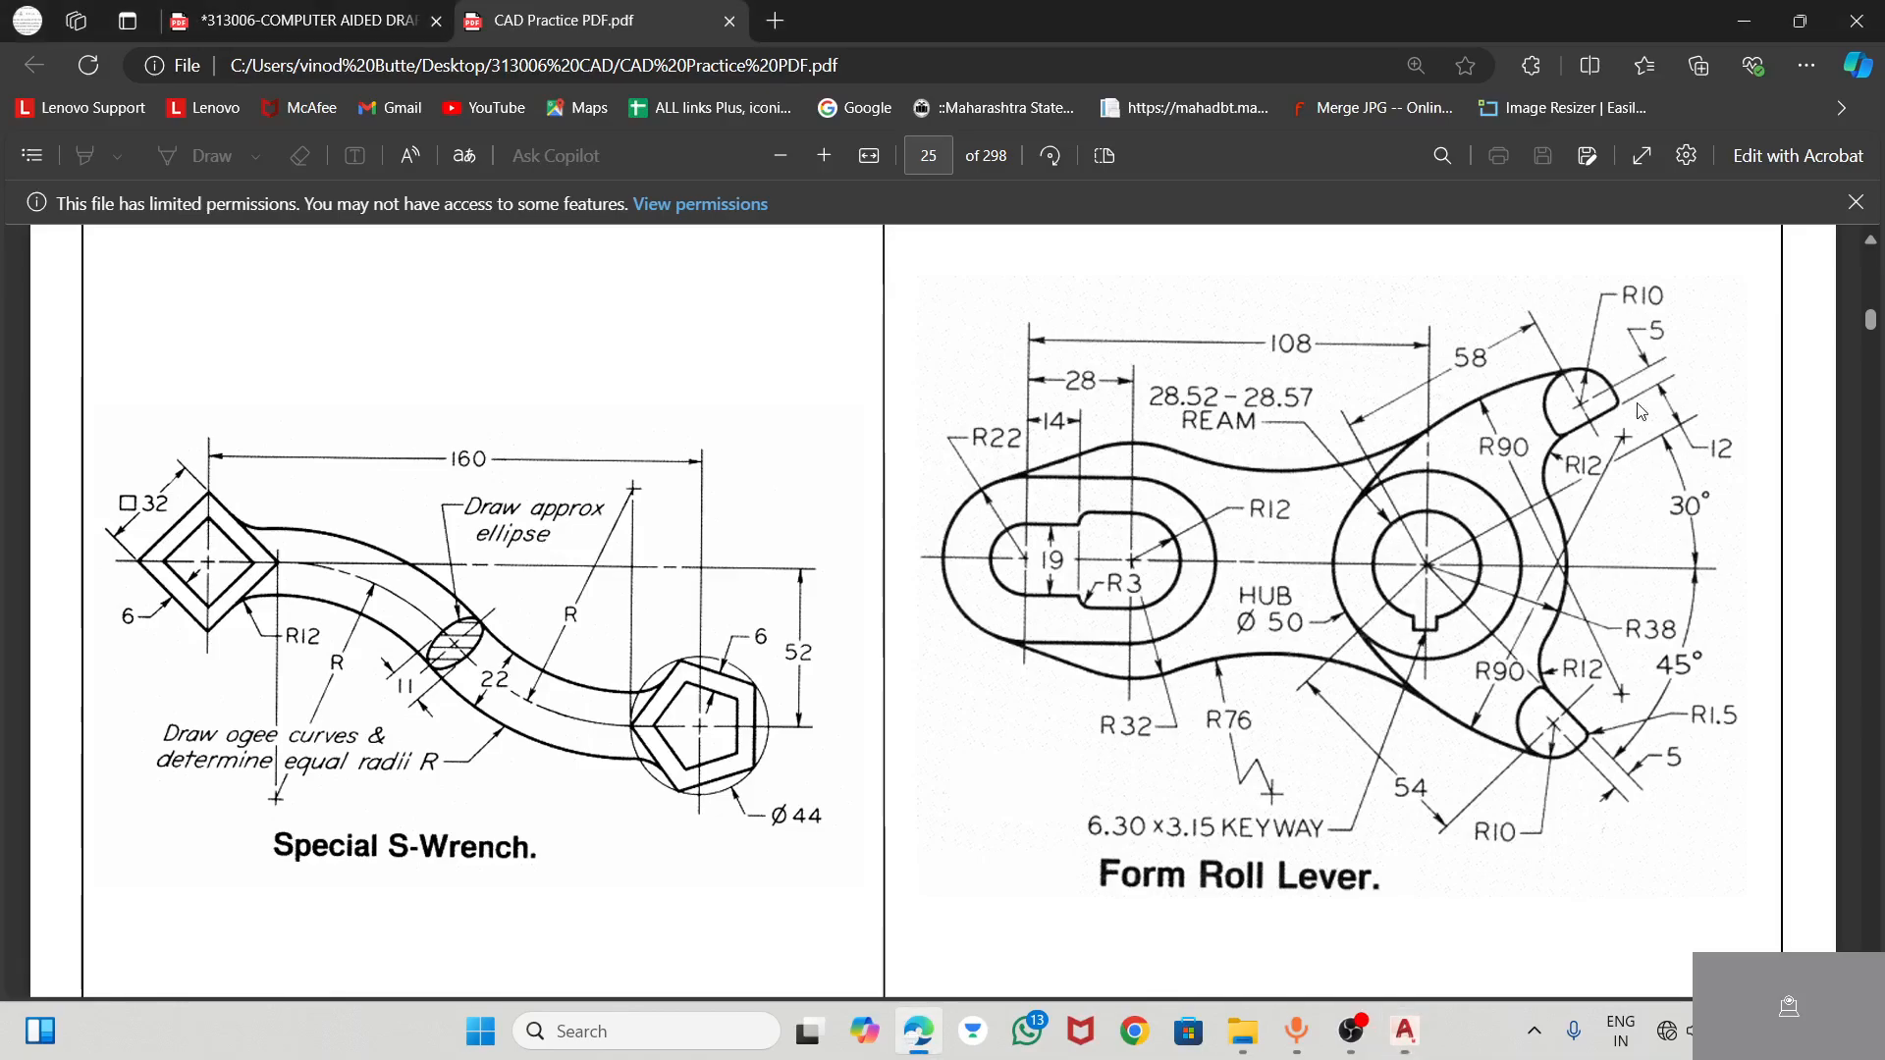
key("alt+Tab")
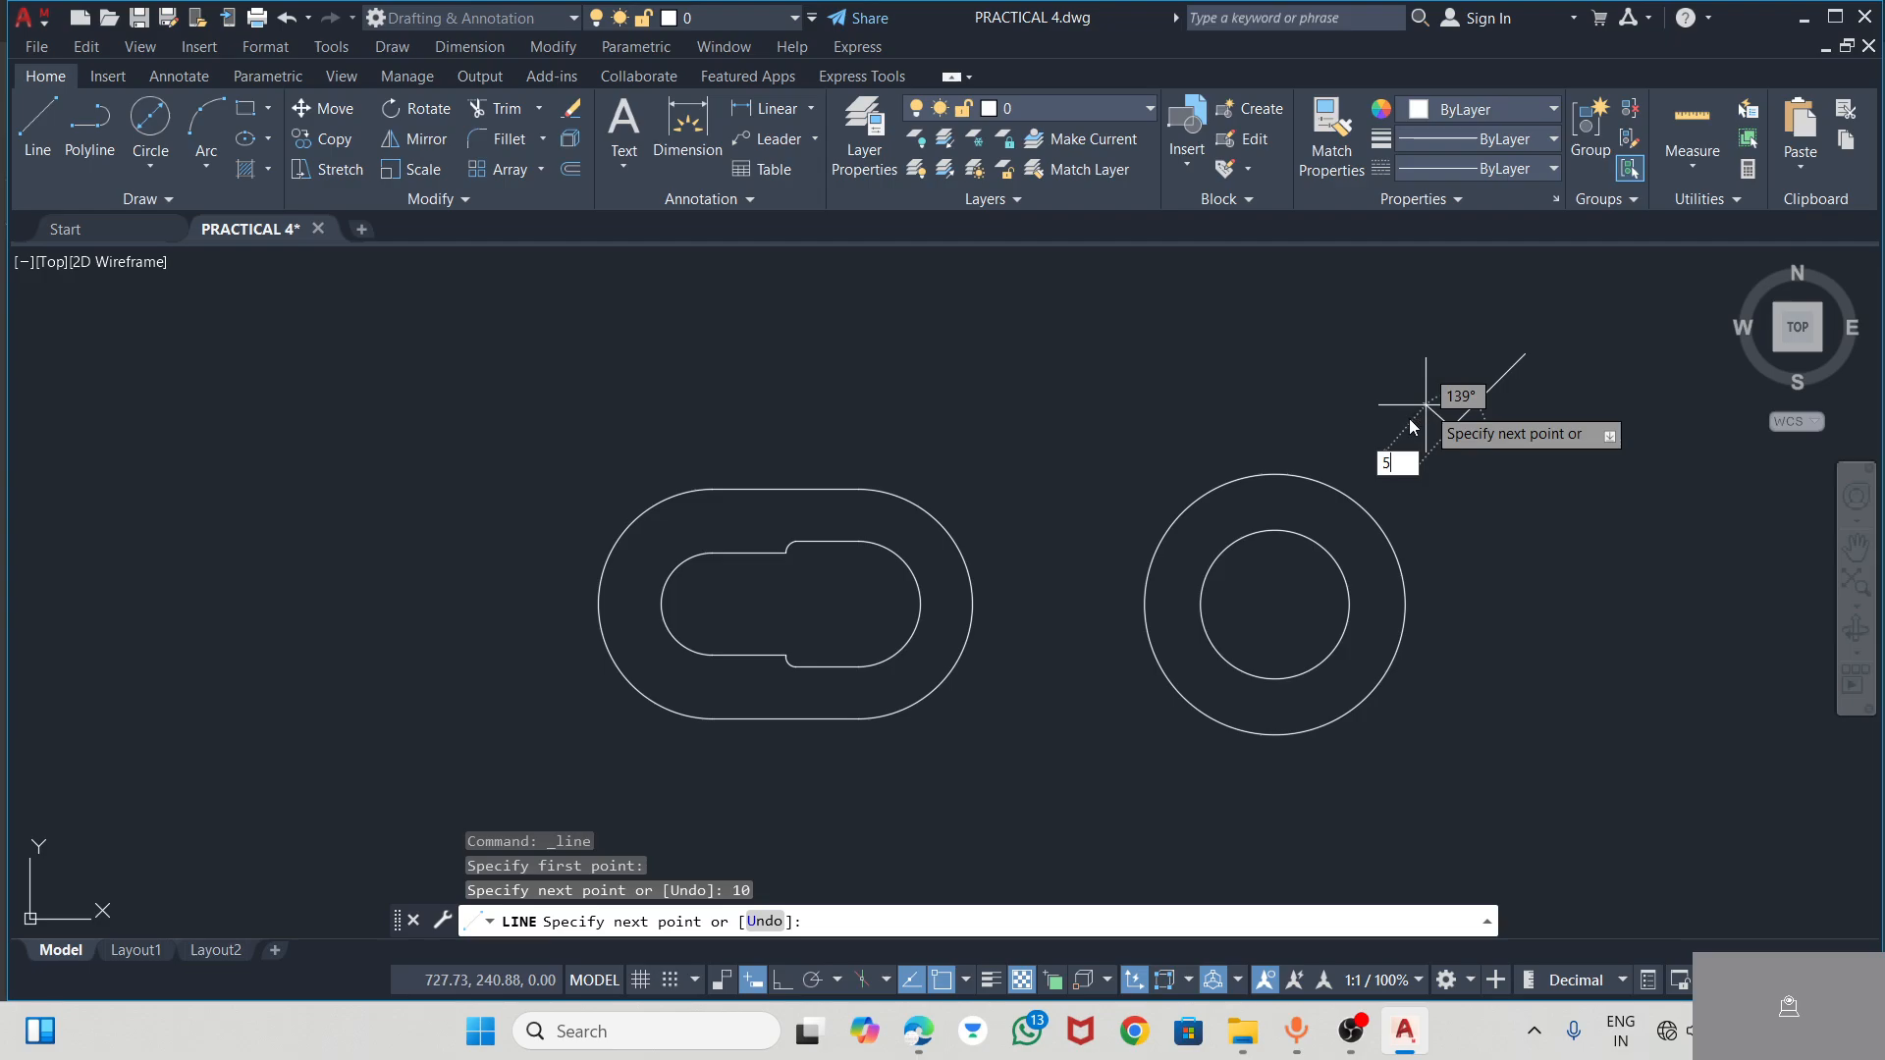
key("Return")
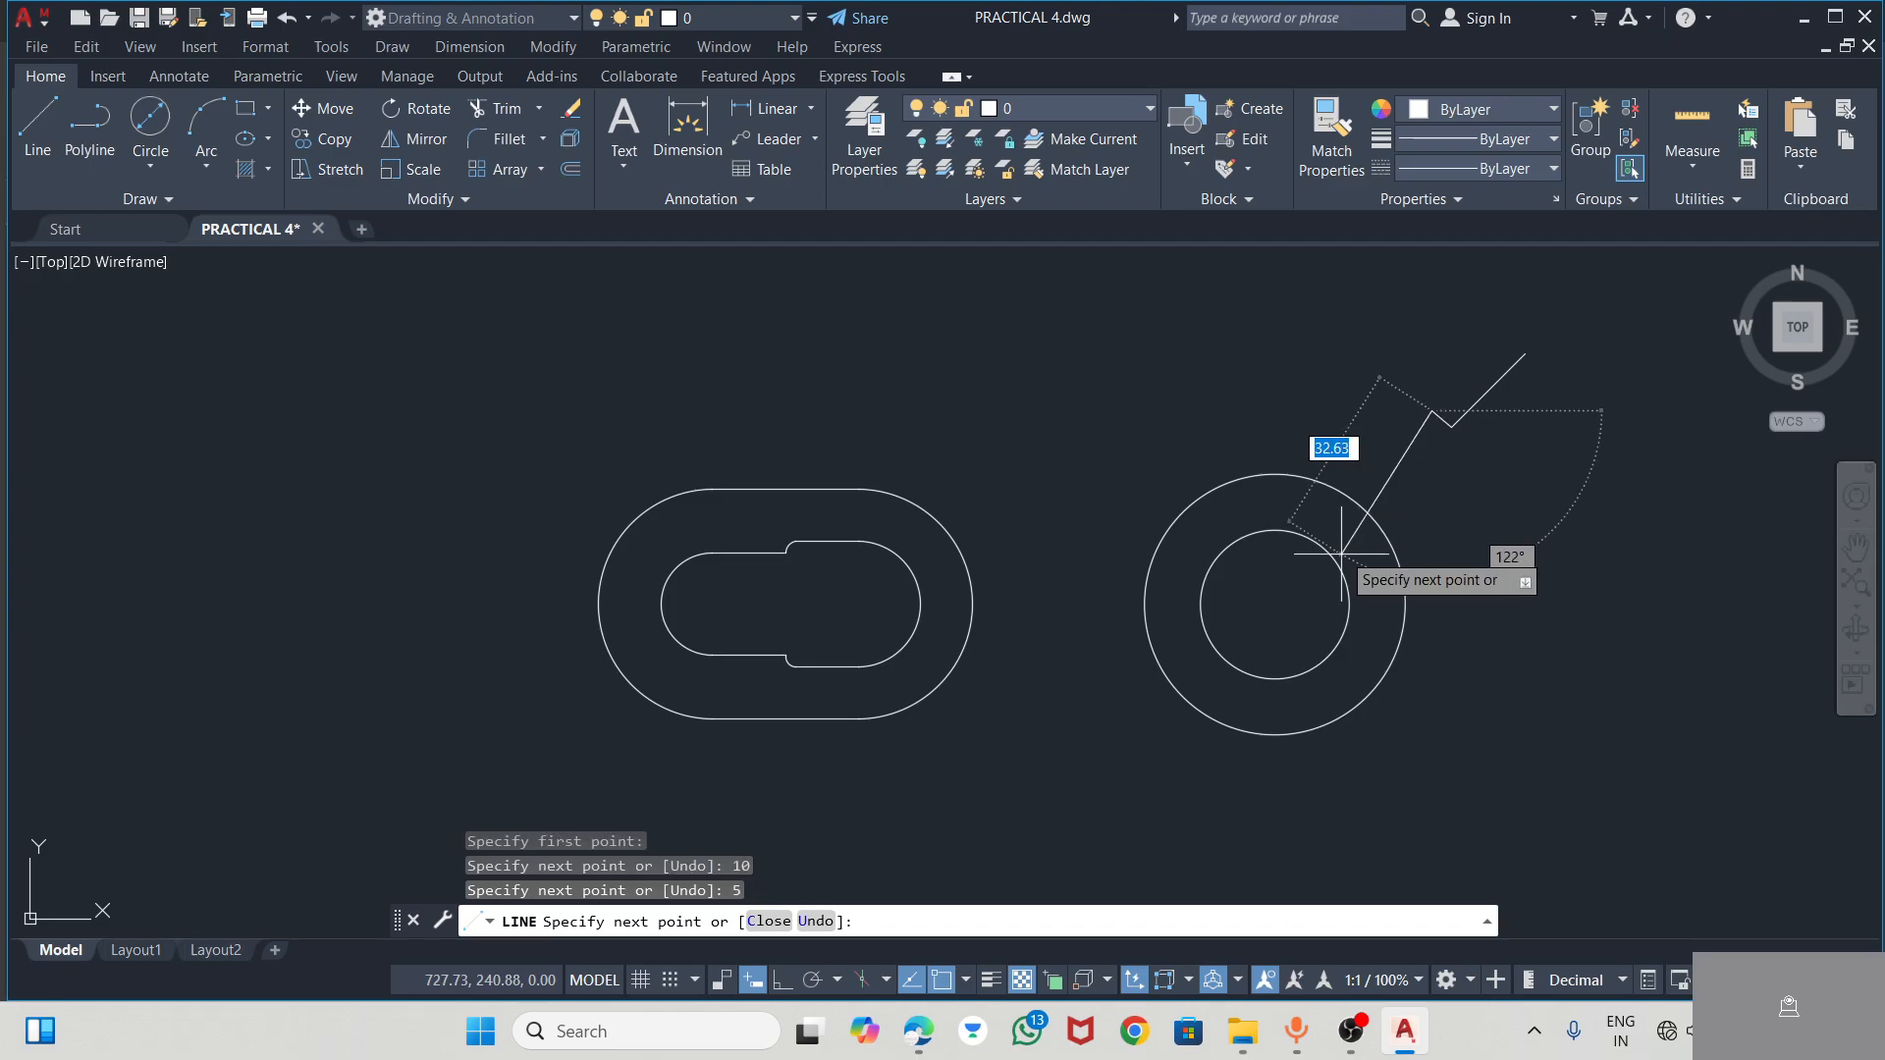
key("Escape")
From the outer end of the diagonal, draw a 5-long line at 135°
left_click(37, 123)
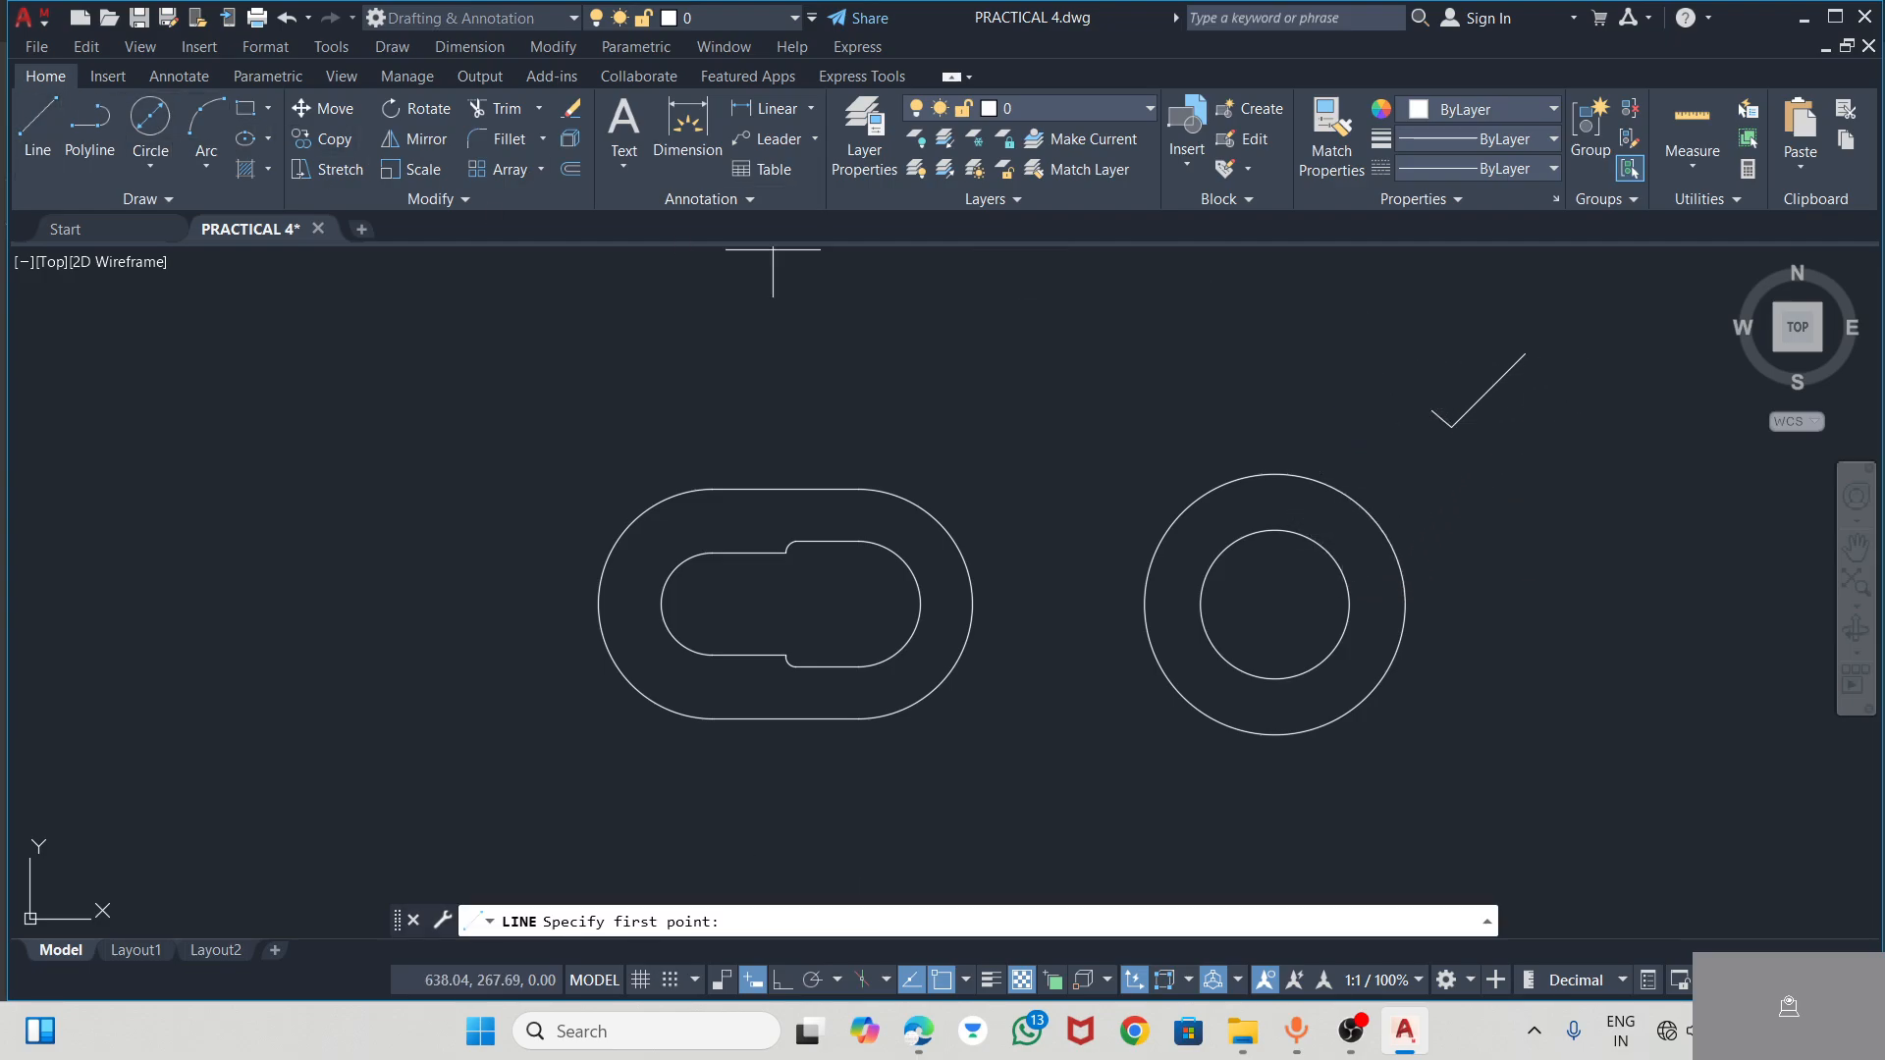
left_click(1521, 347)
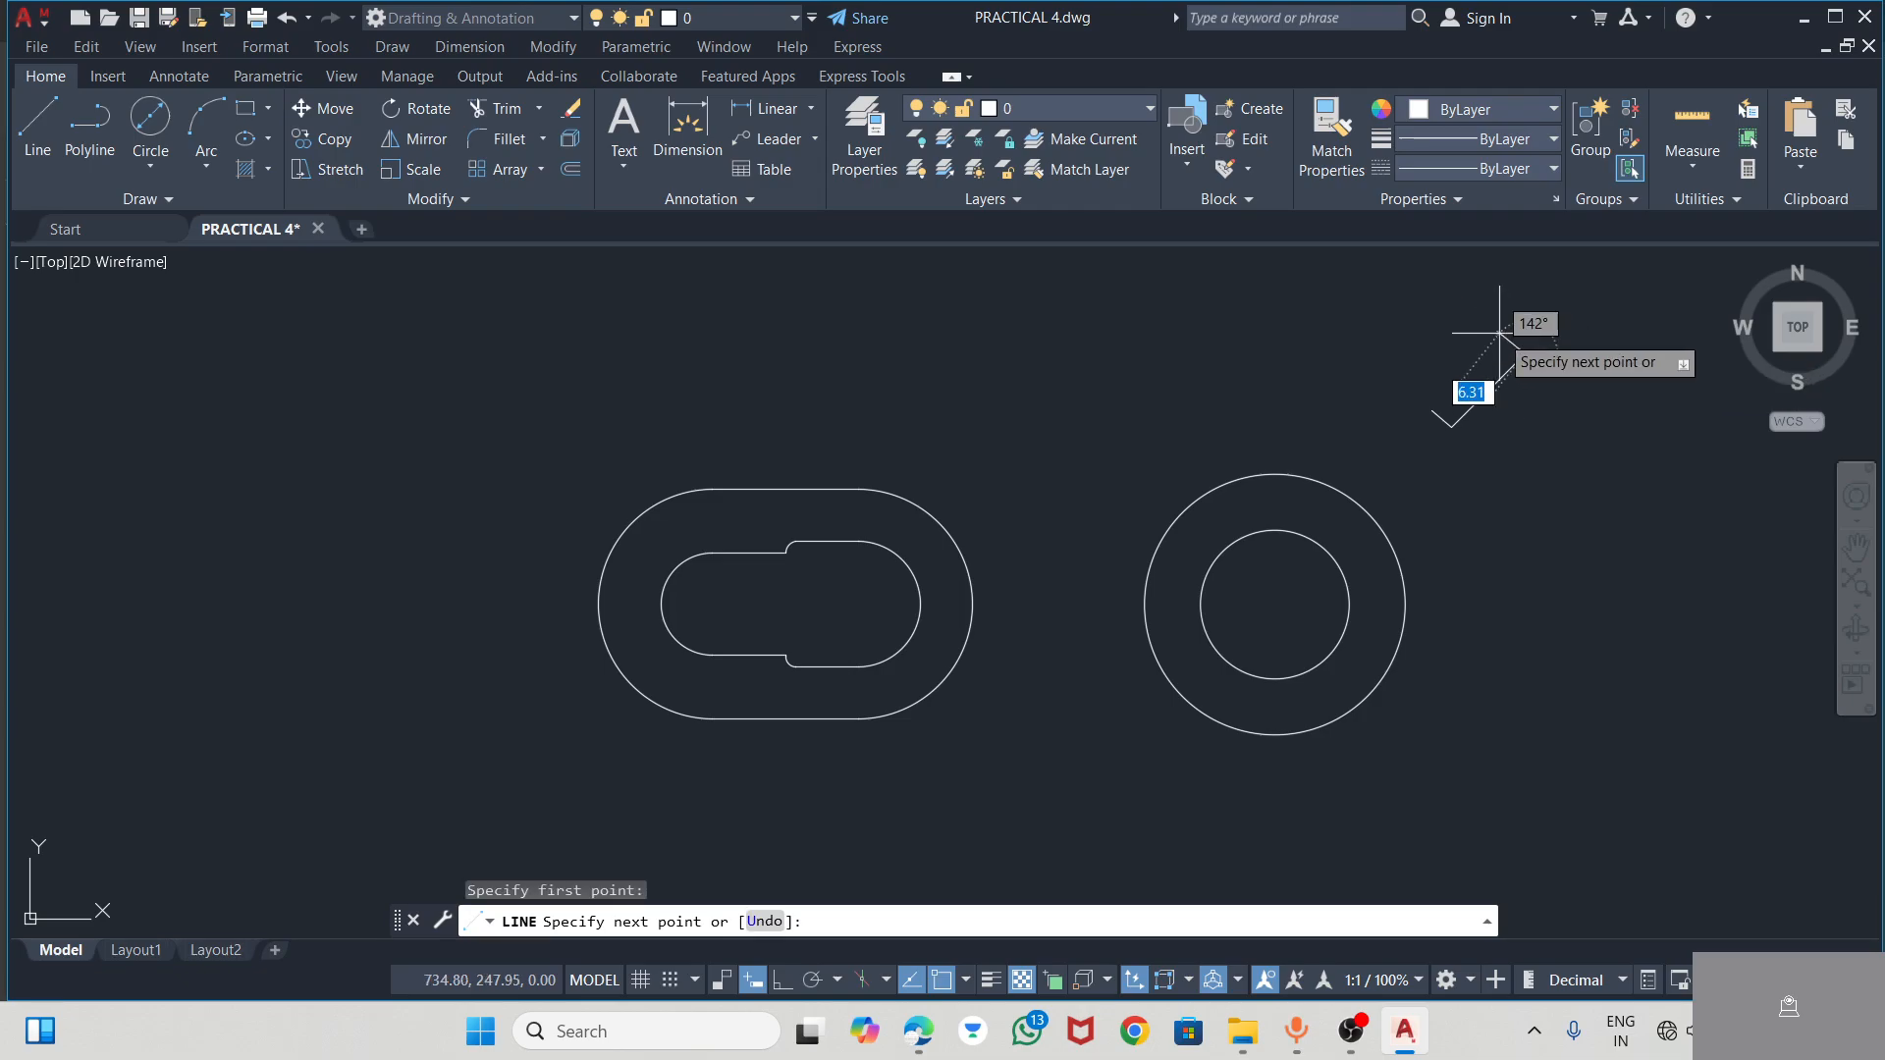
scroll(1512, 343, "up", 6)
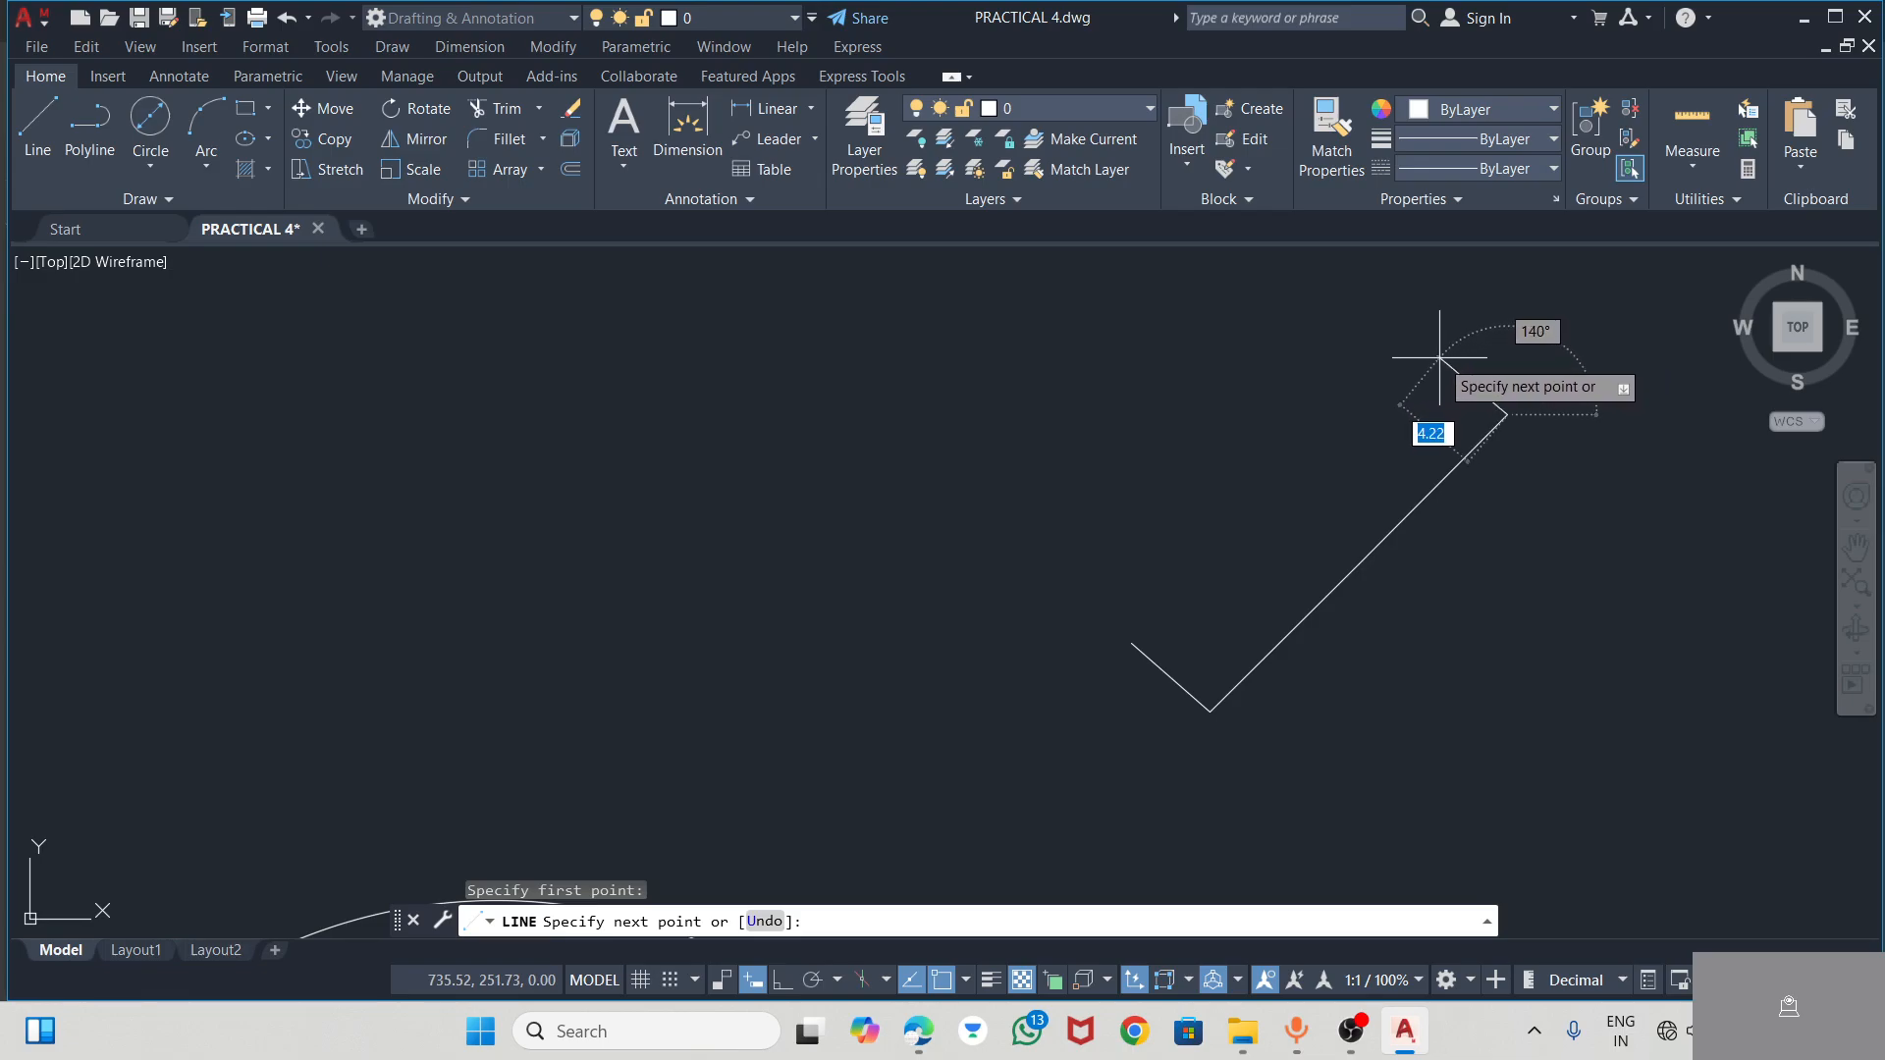
type("5")
key("Tab")
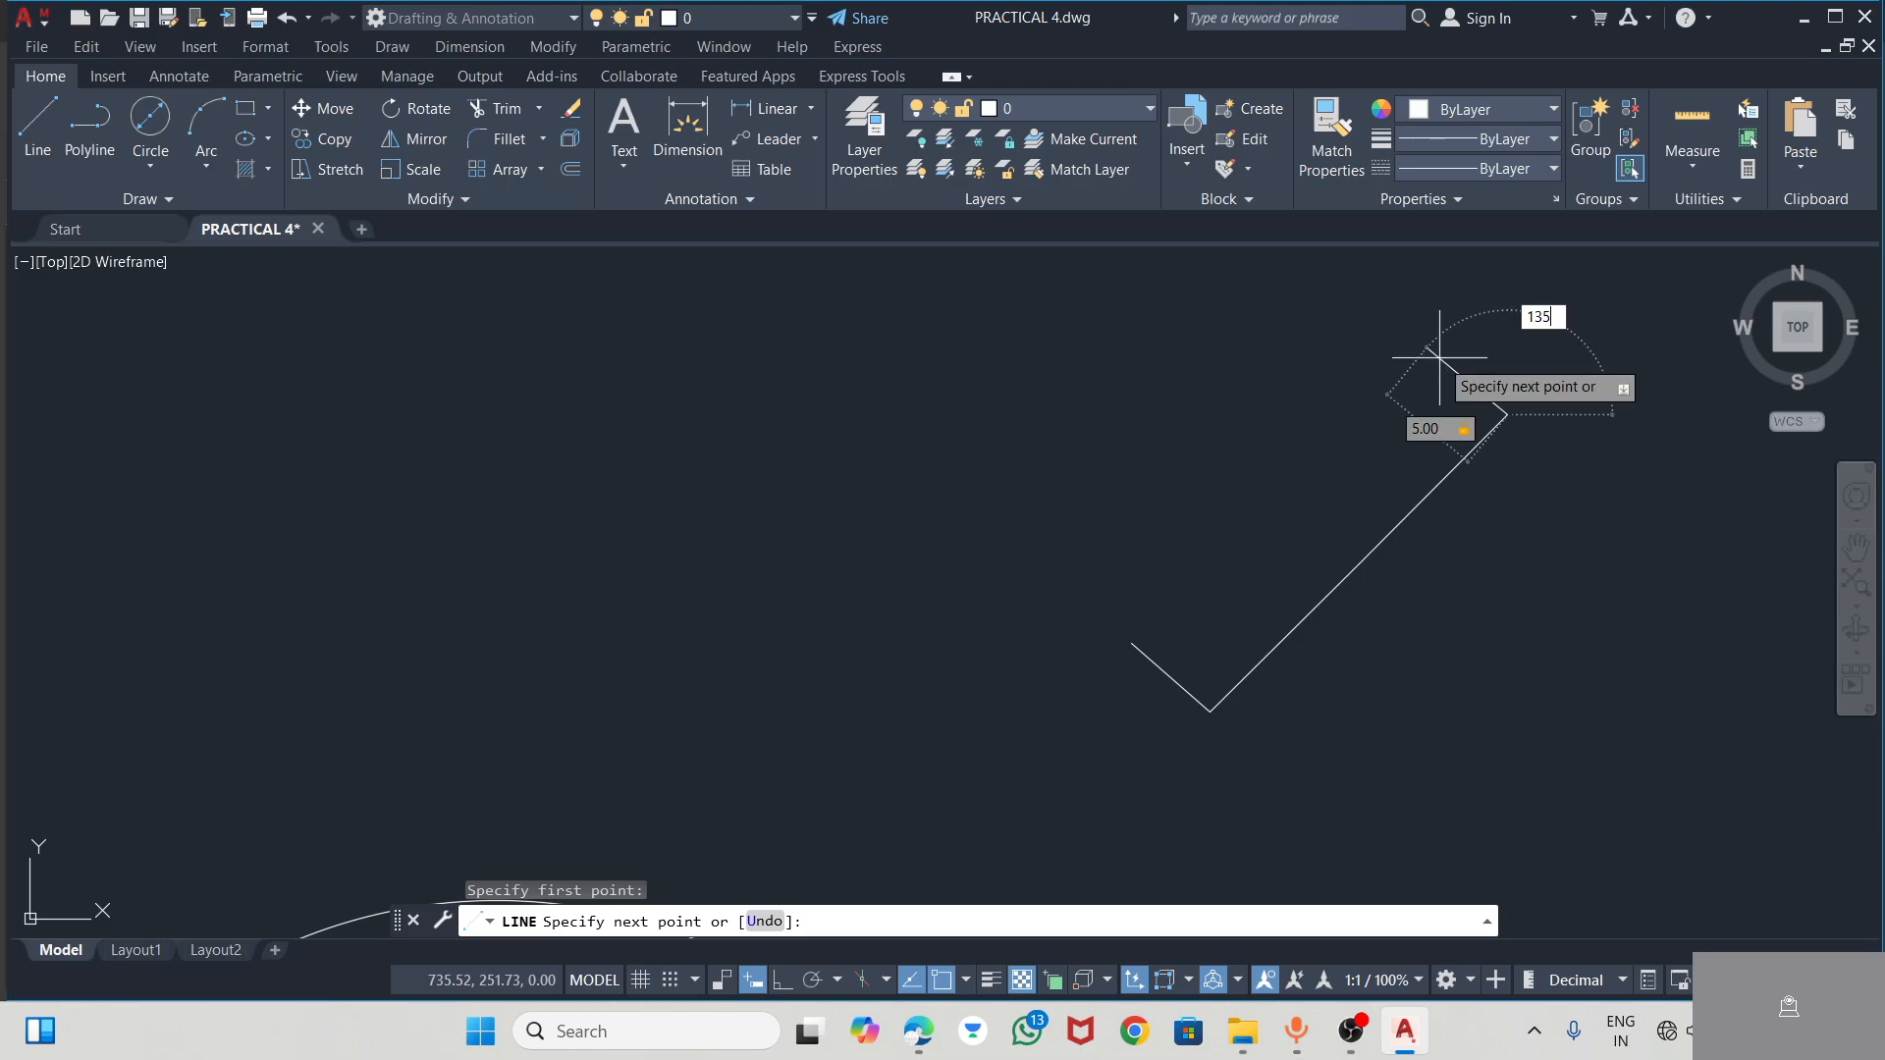
type("135")
key("Return")
key("Escape")
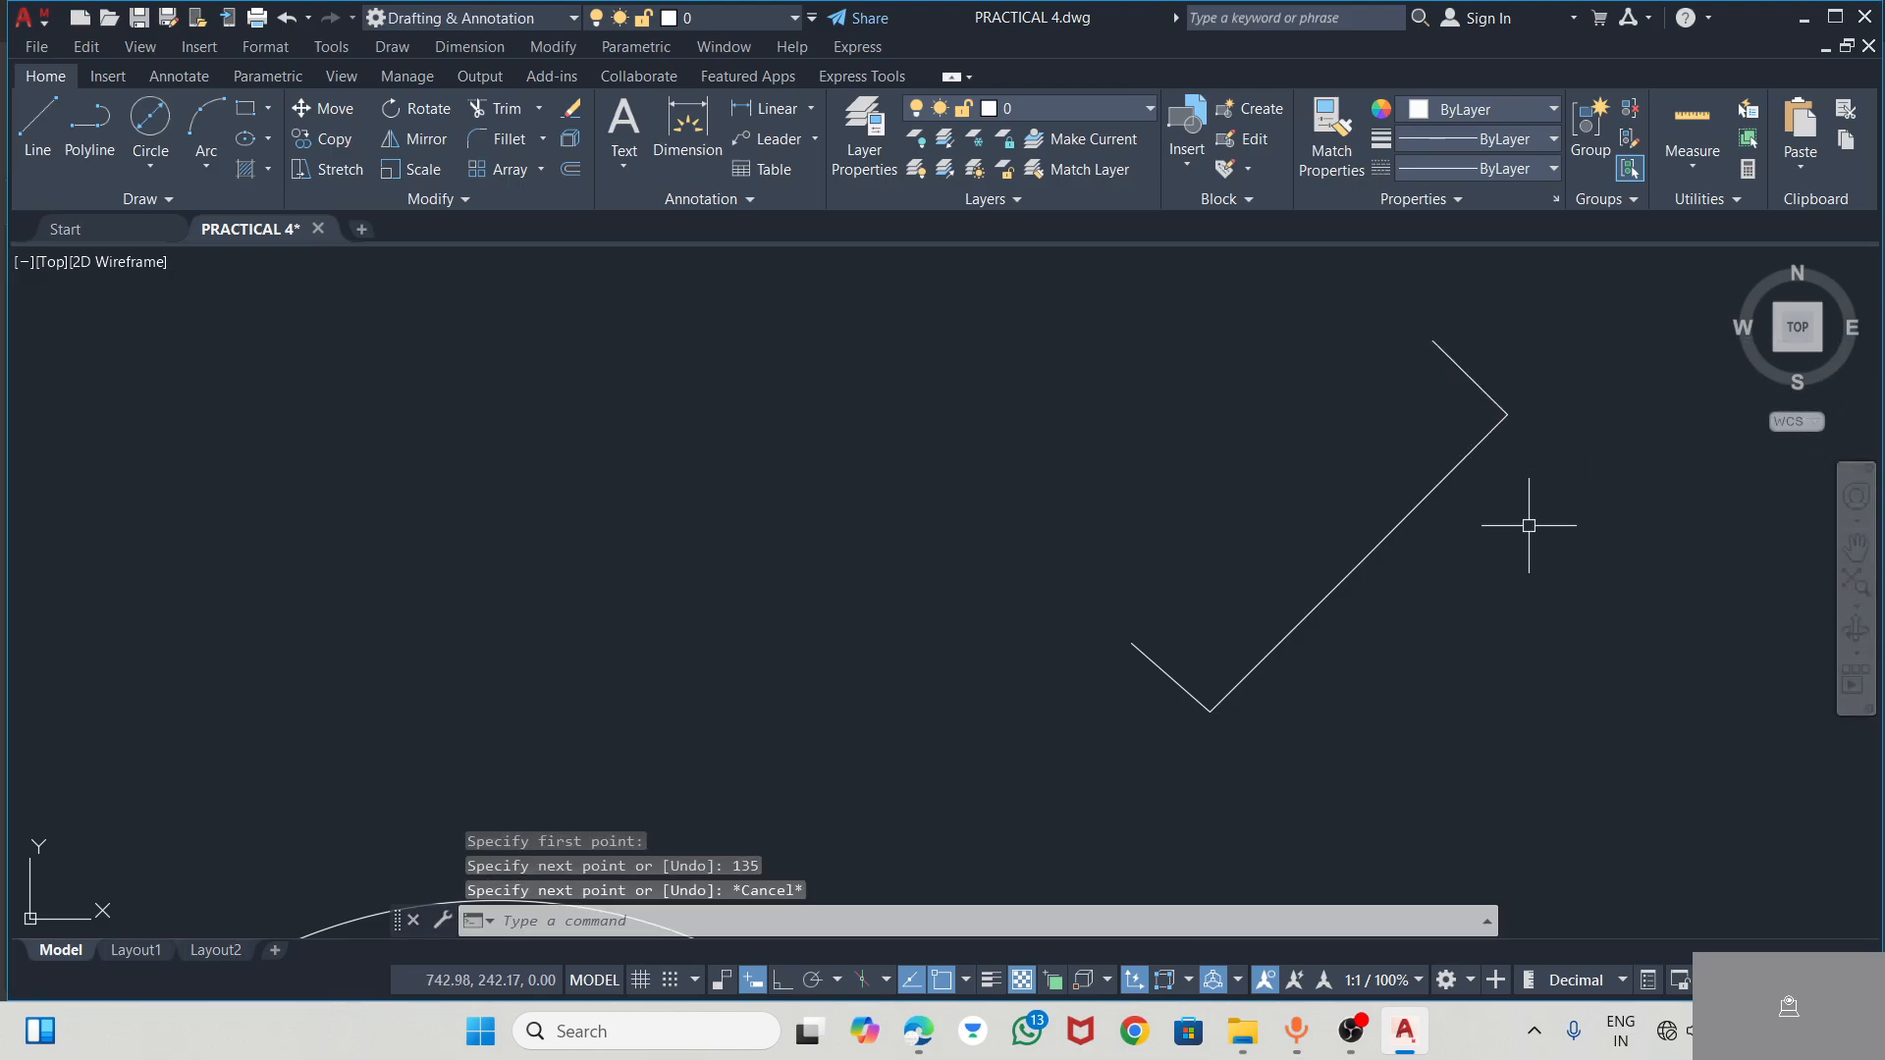
Check the angle between the diagonal and the short segment at its inner end with an angular dimension, without placing it
left_click(1136, 649)
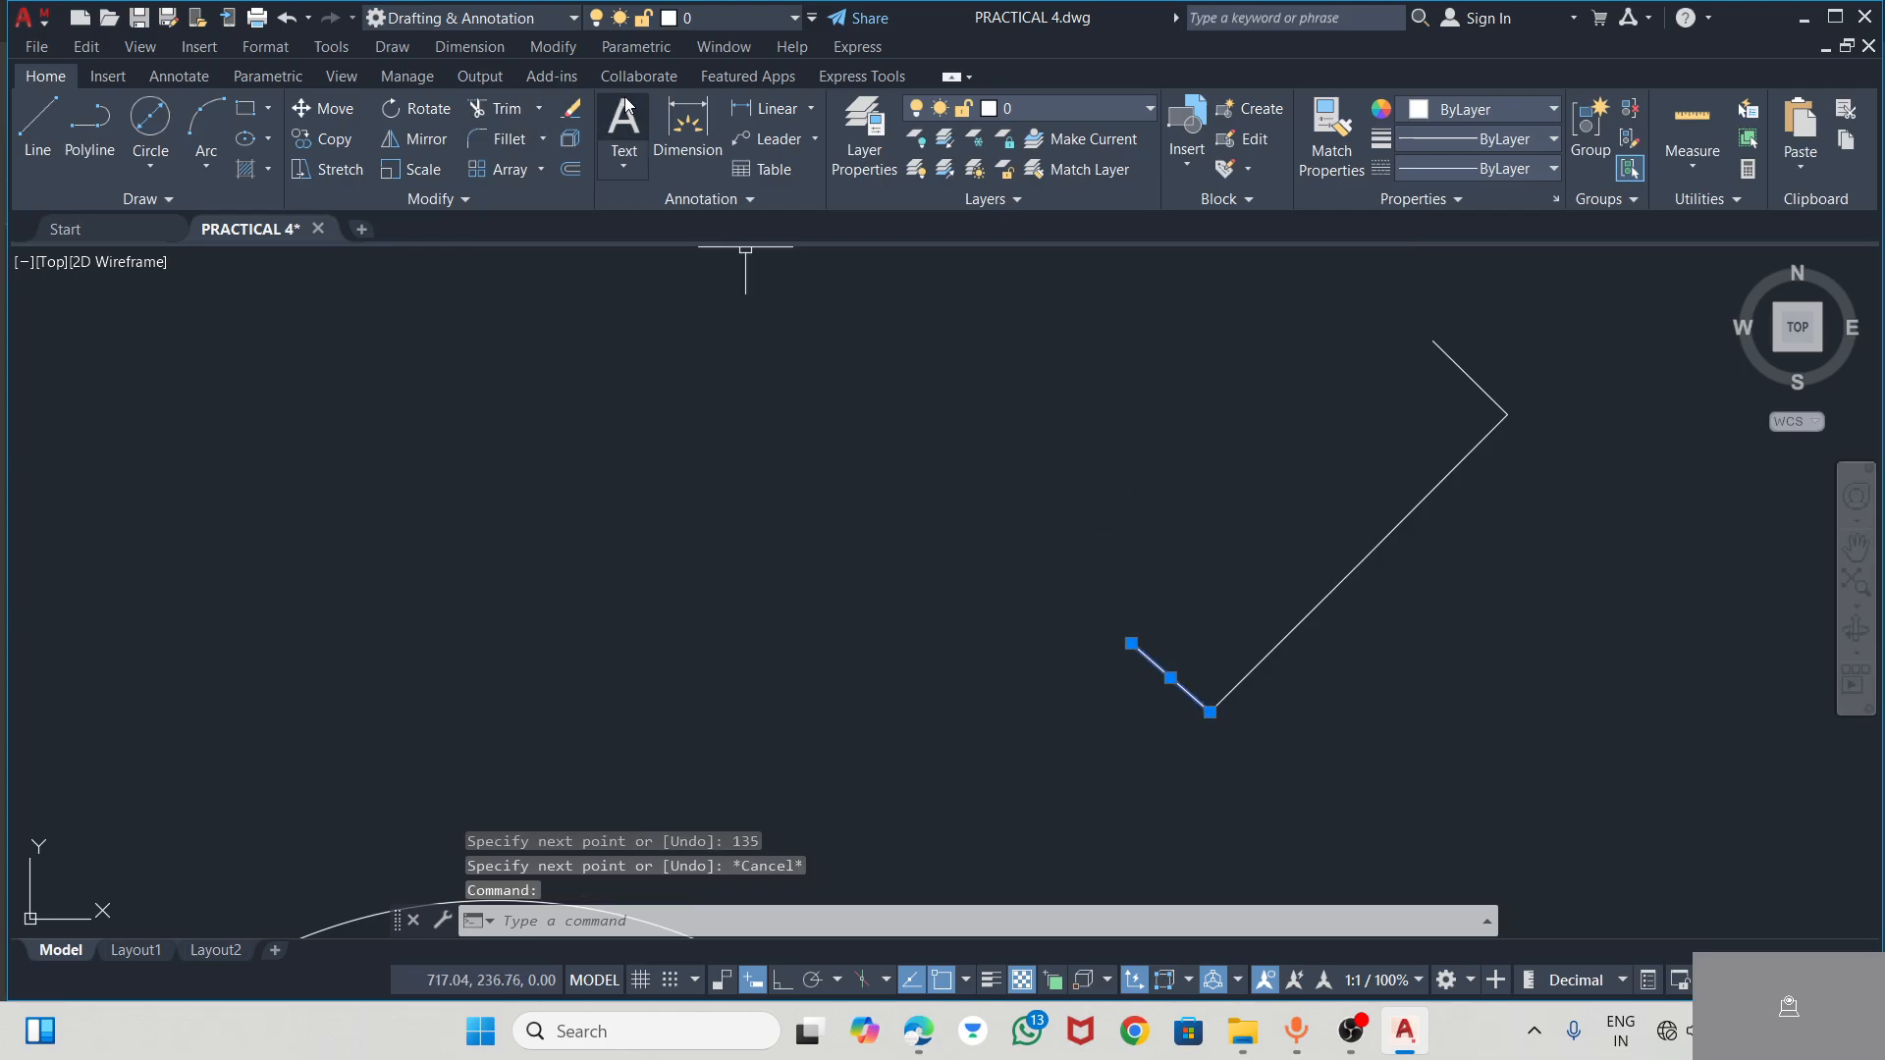
left_click(688, 123)
left_click(809, 110)
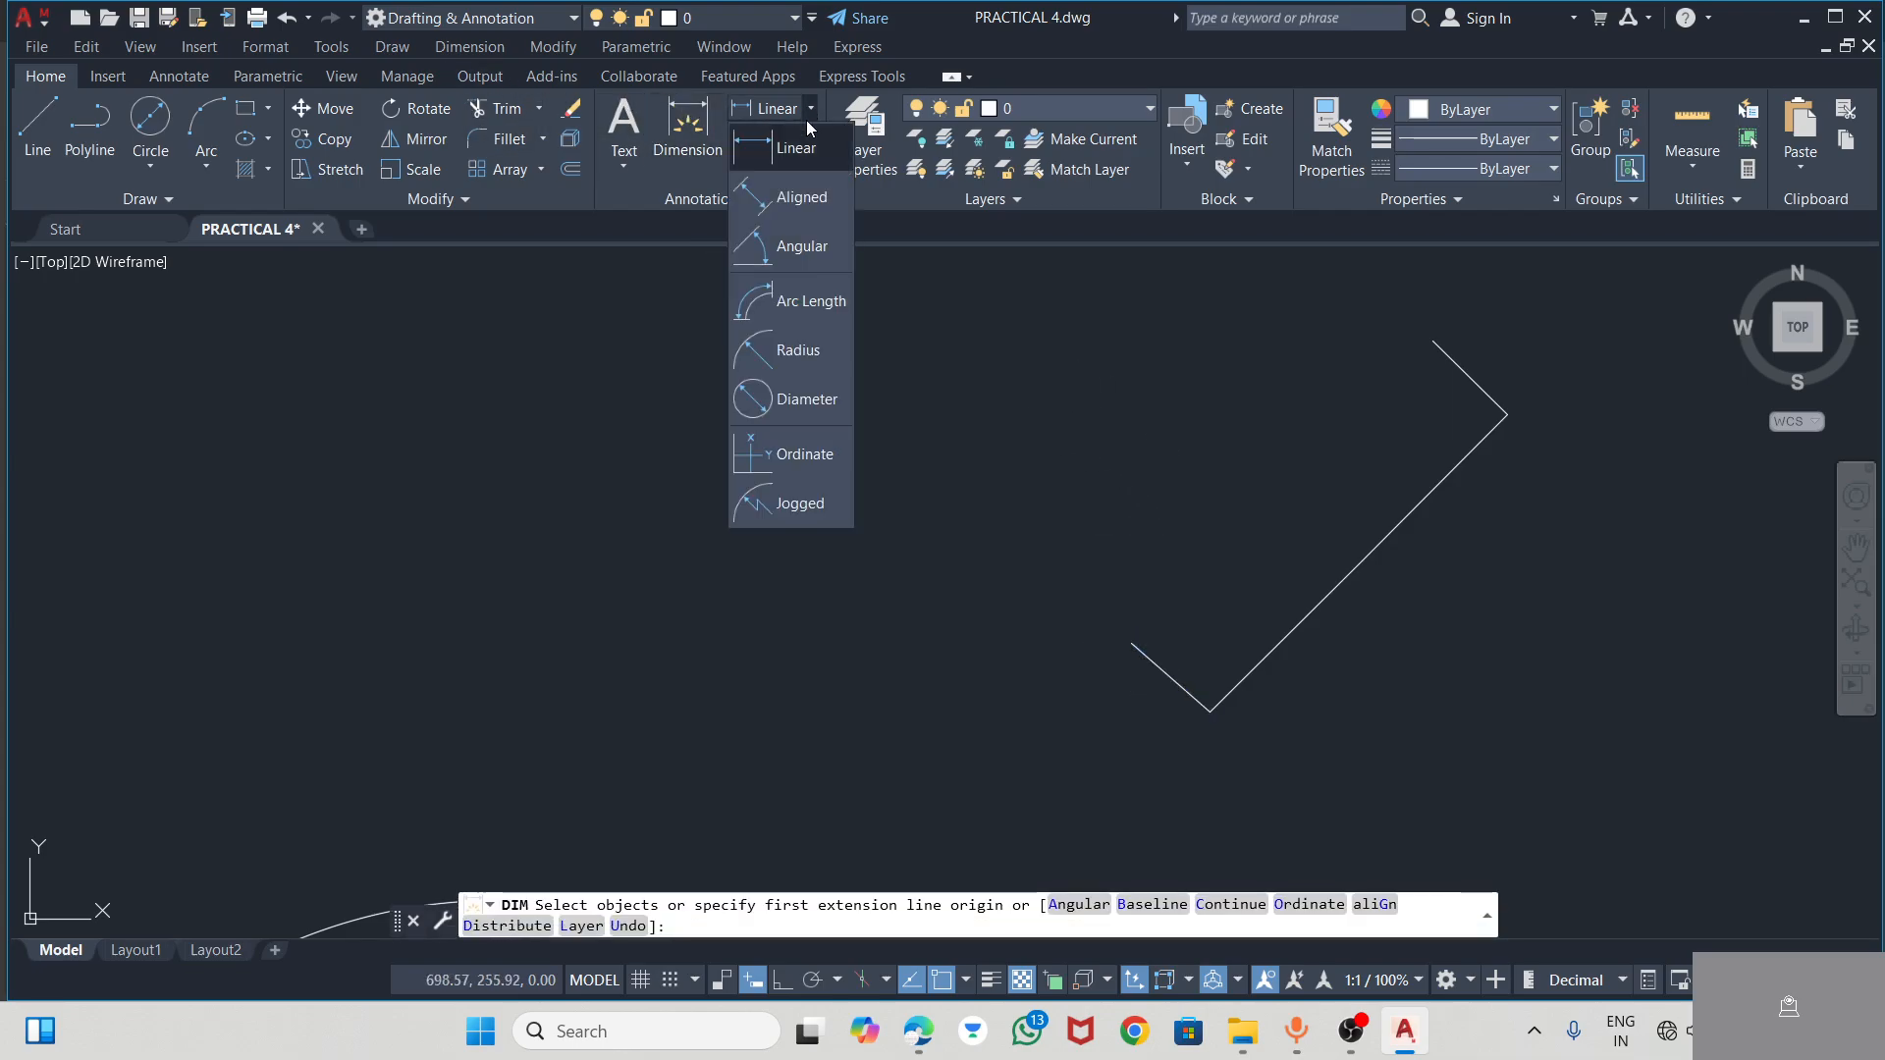
left_click(797, 258)
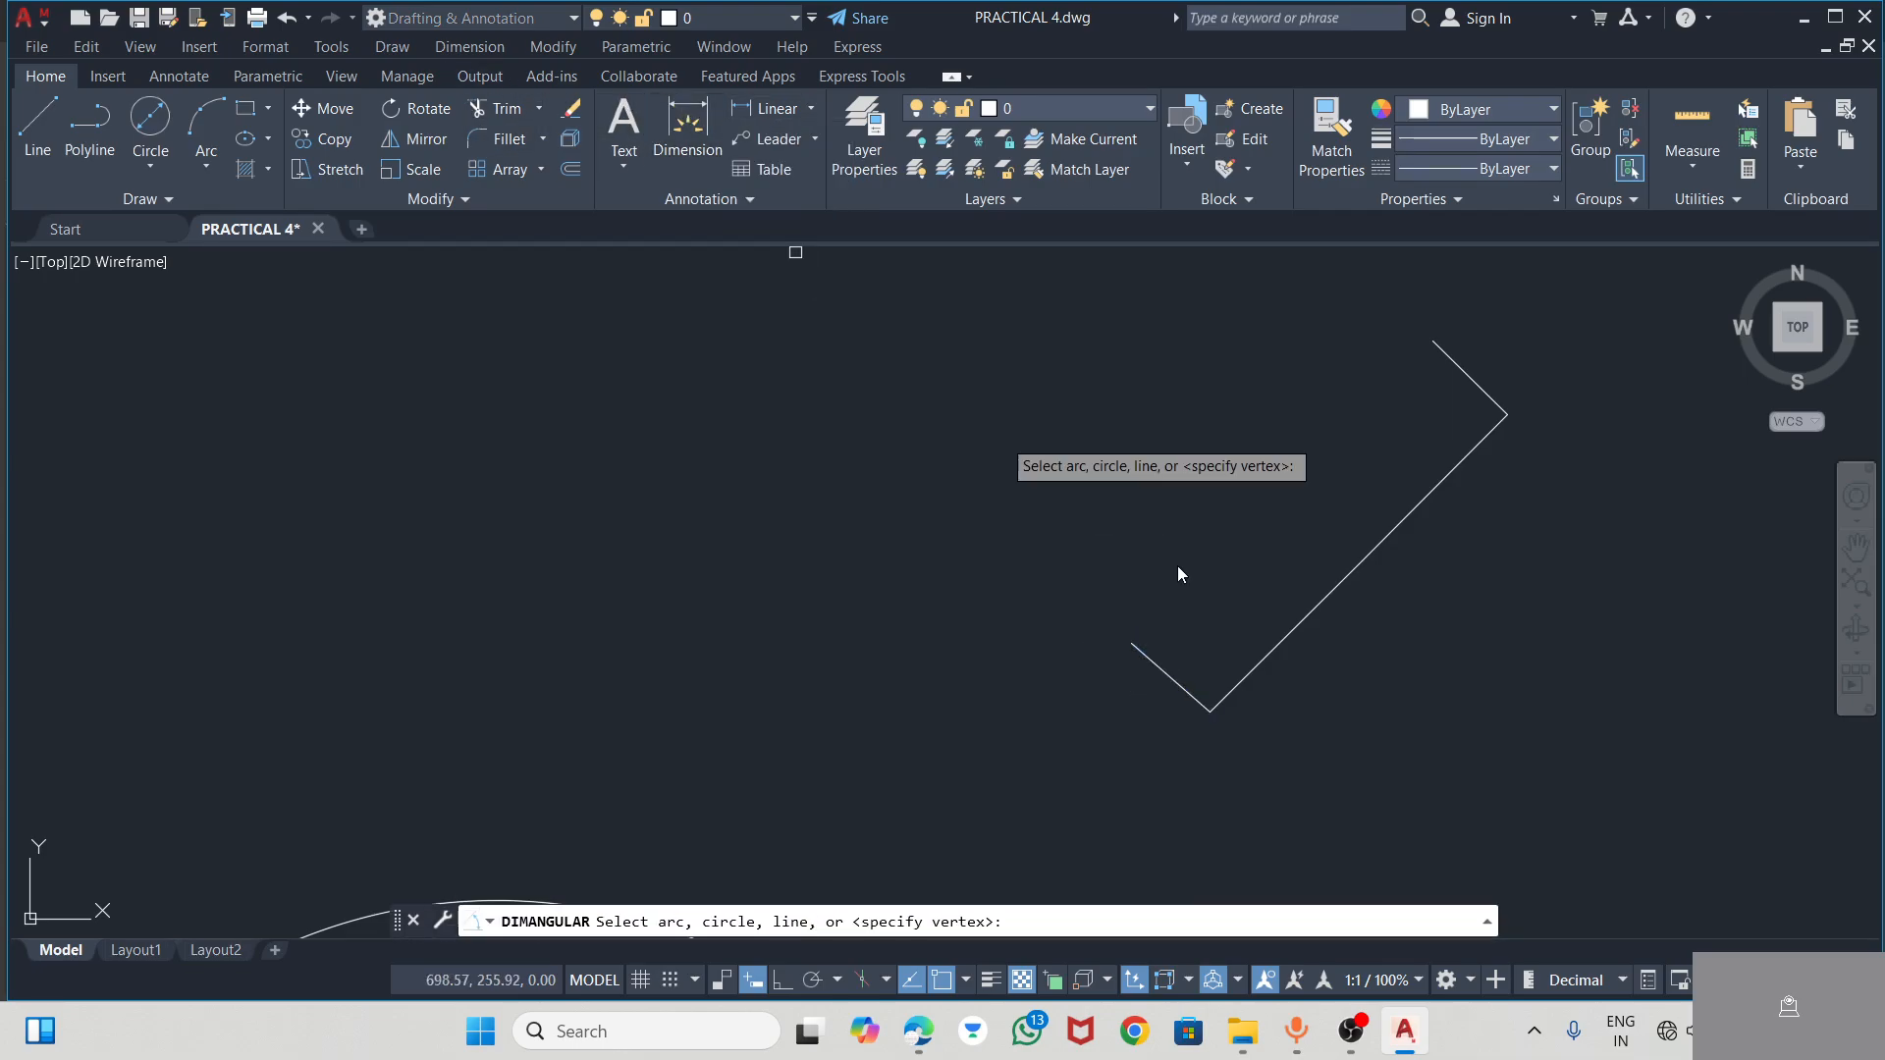
left_click(1241, 672)
left_click(1158, 667)
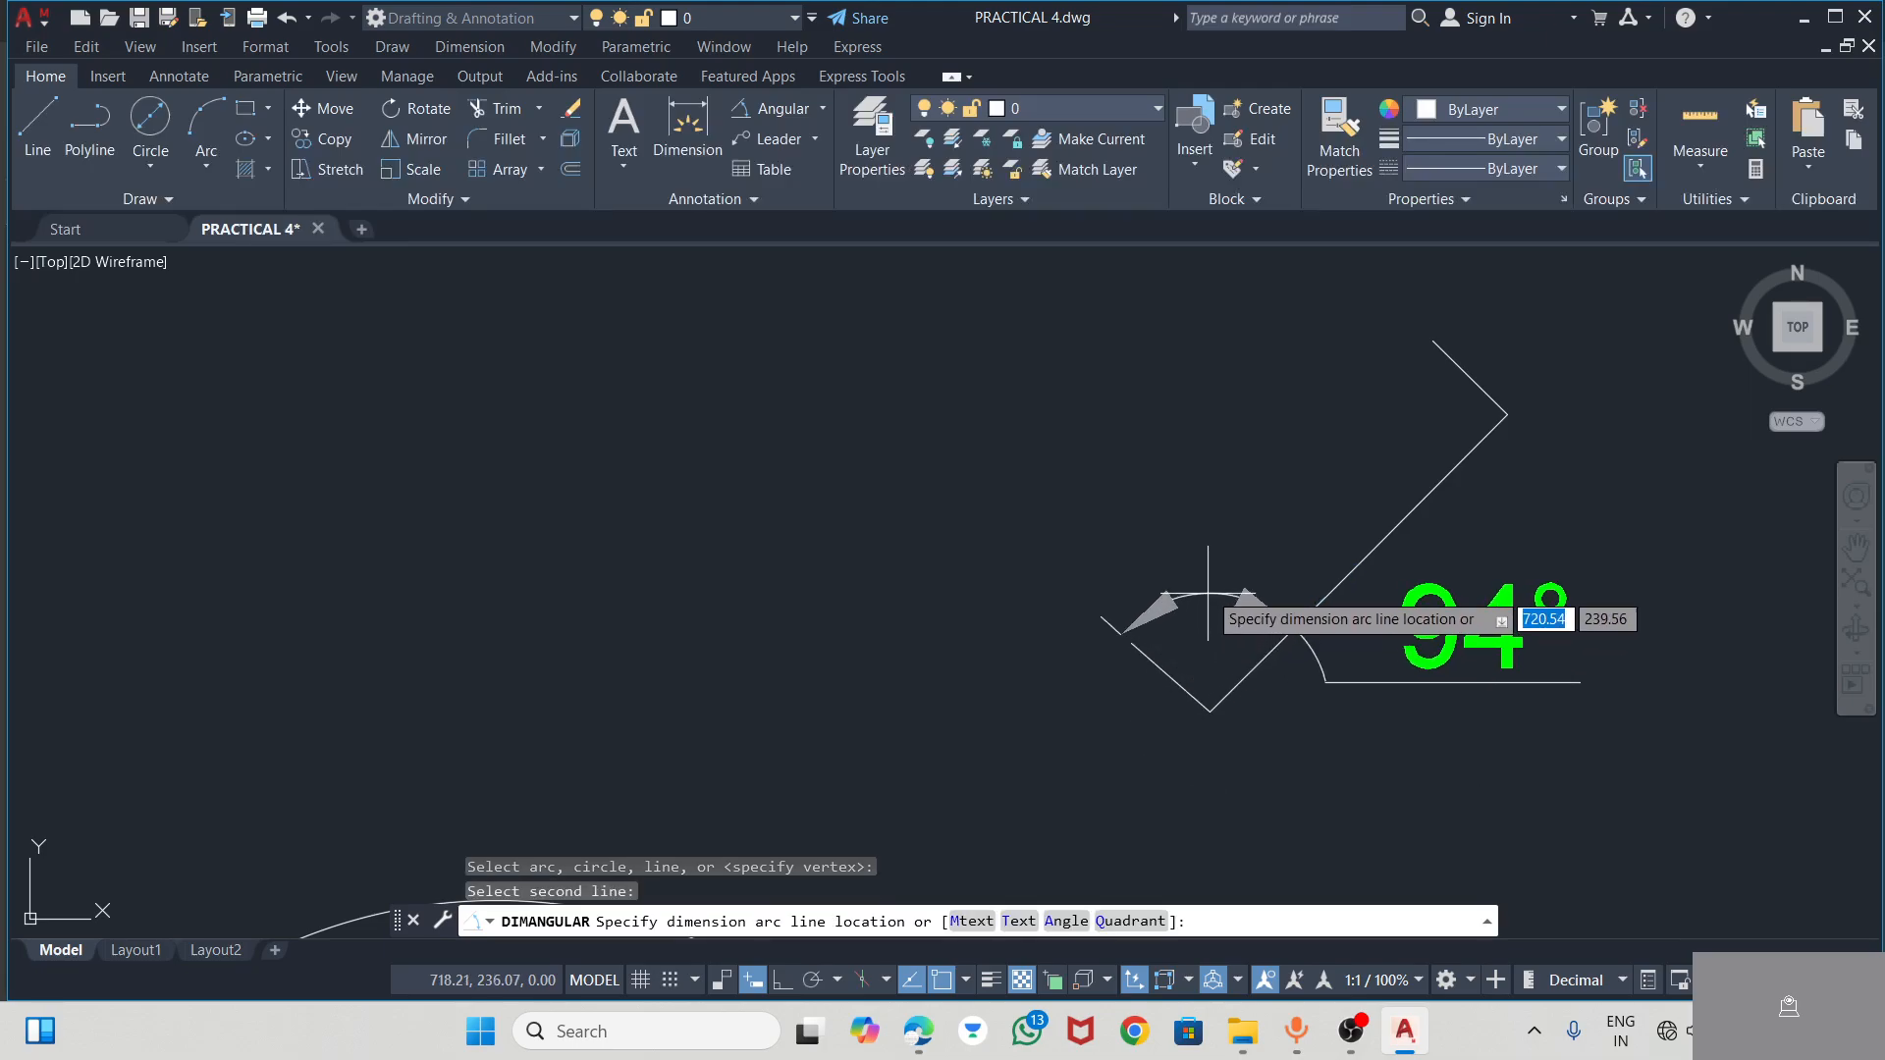
key("Escape")
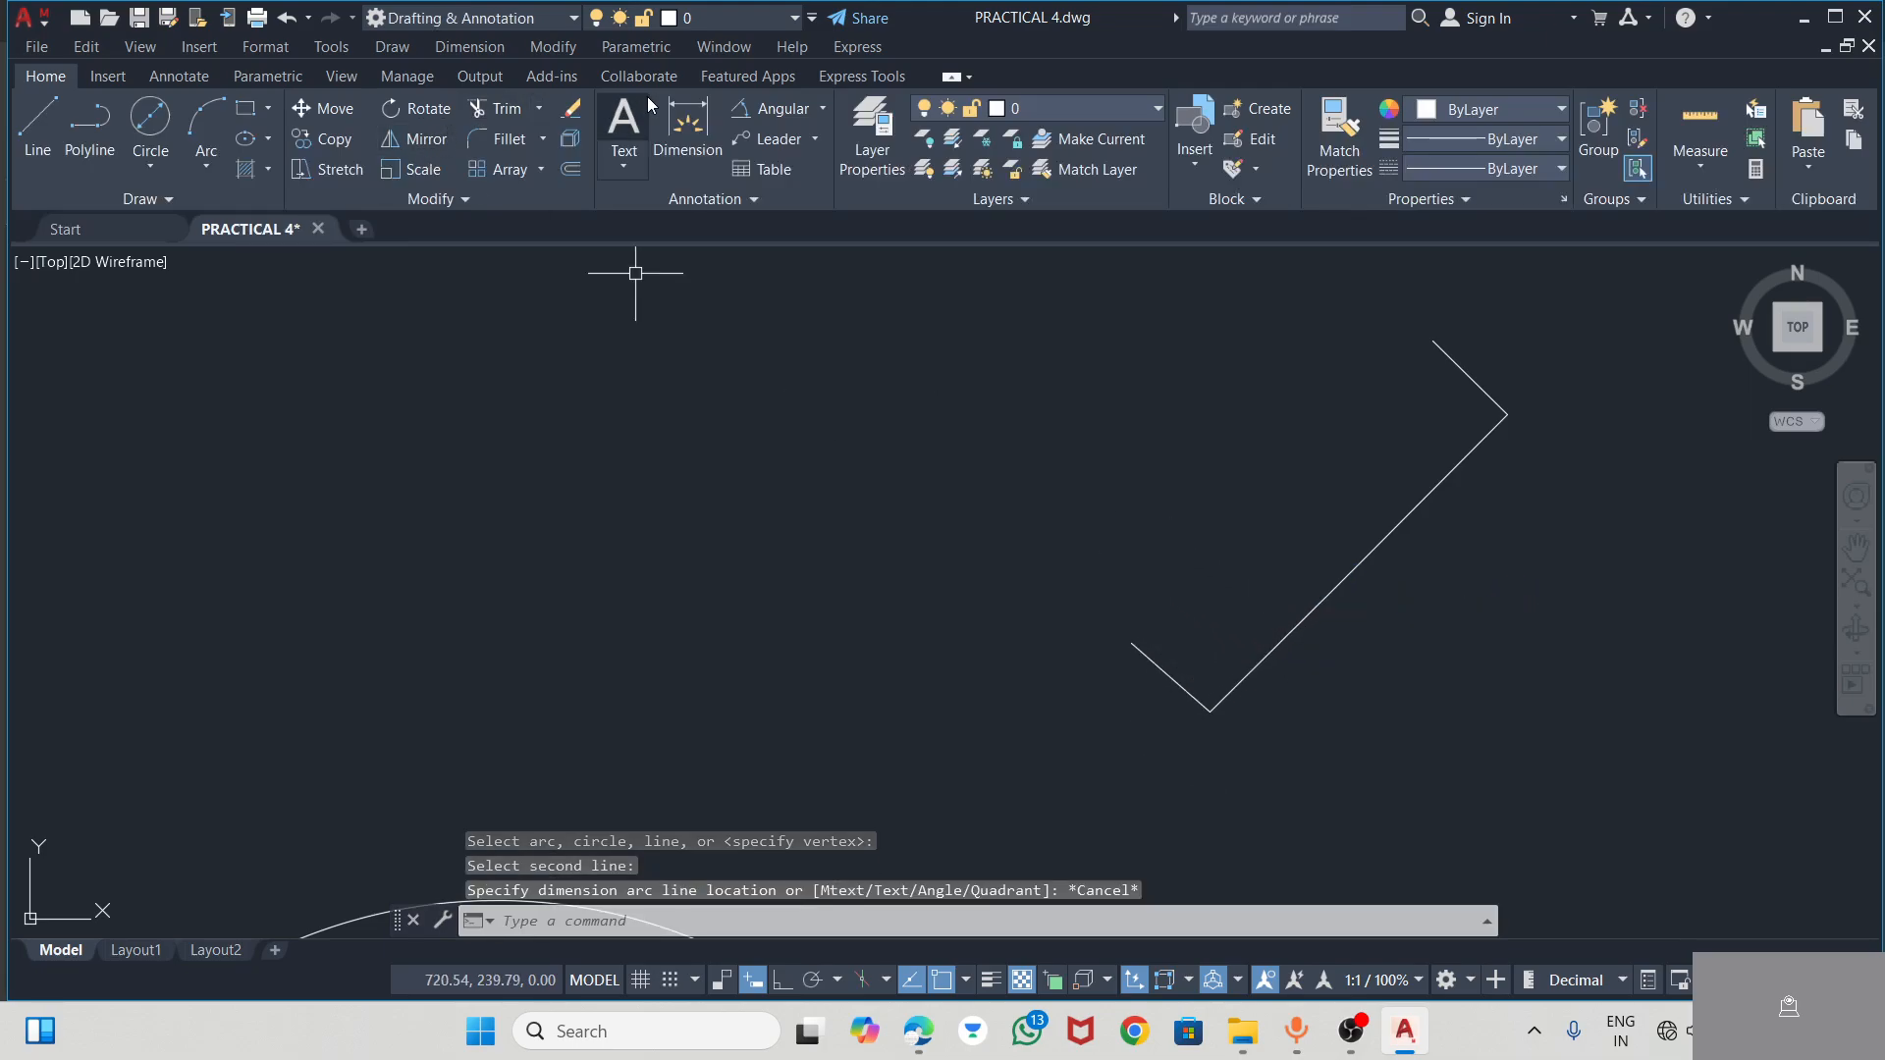
Trim away the short segment at the diagonal's inner end and redraw it 5 long at 135°
left_click(494, 108)
left_click(1145, 656)
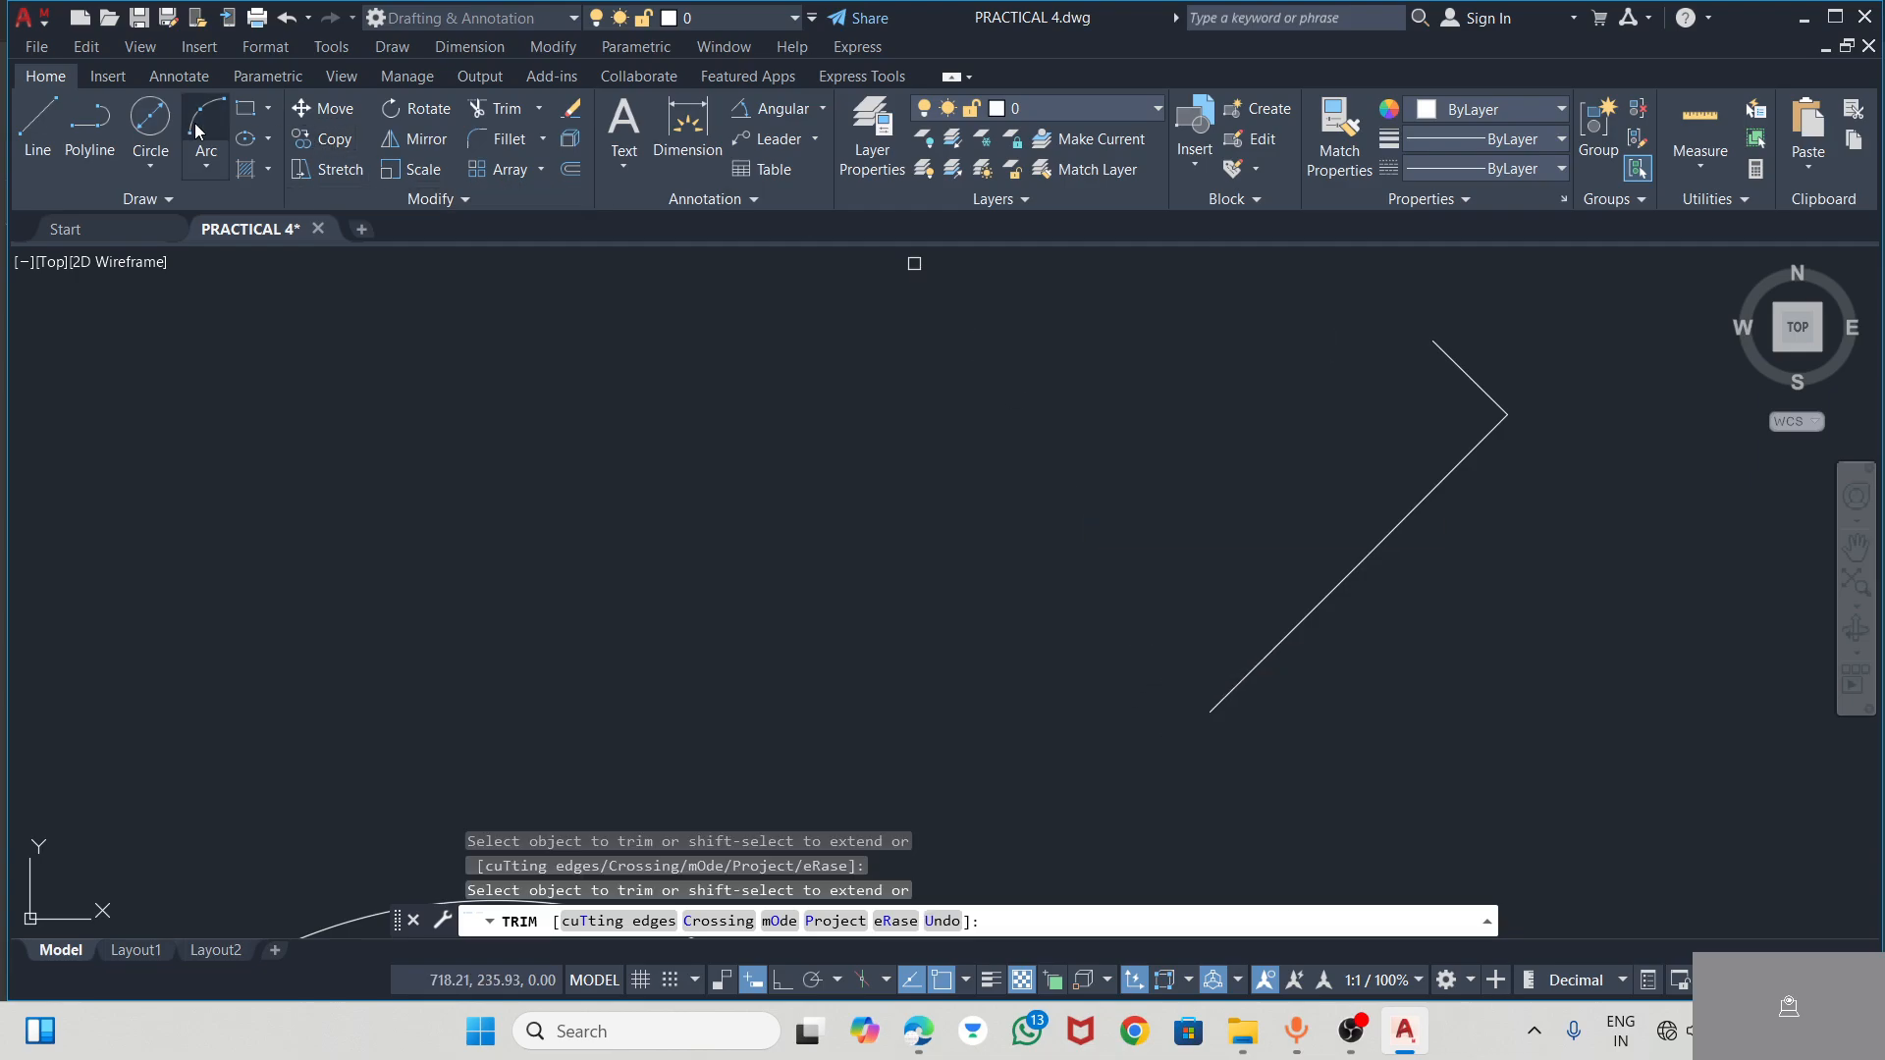
left_click(37, 123)
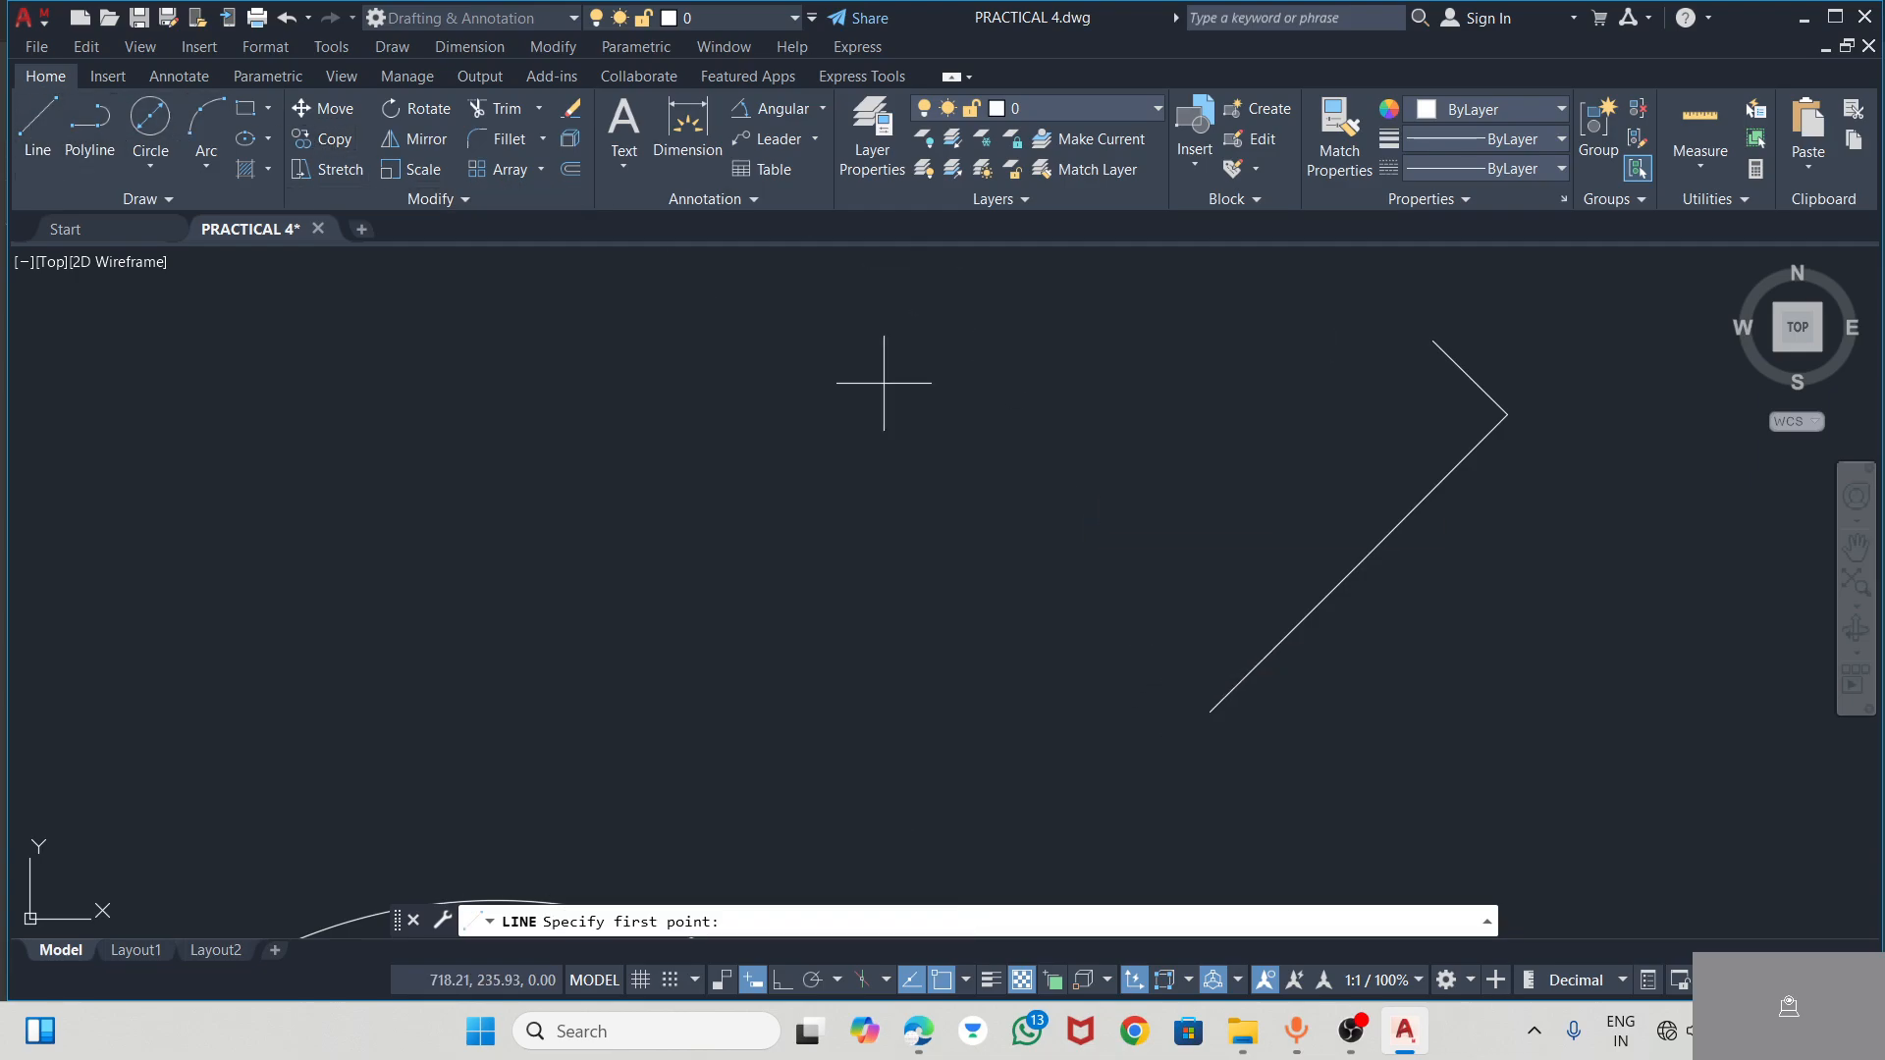
left_click(1211, 710)
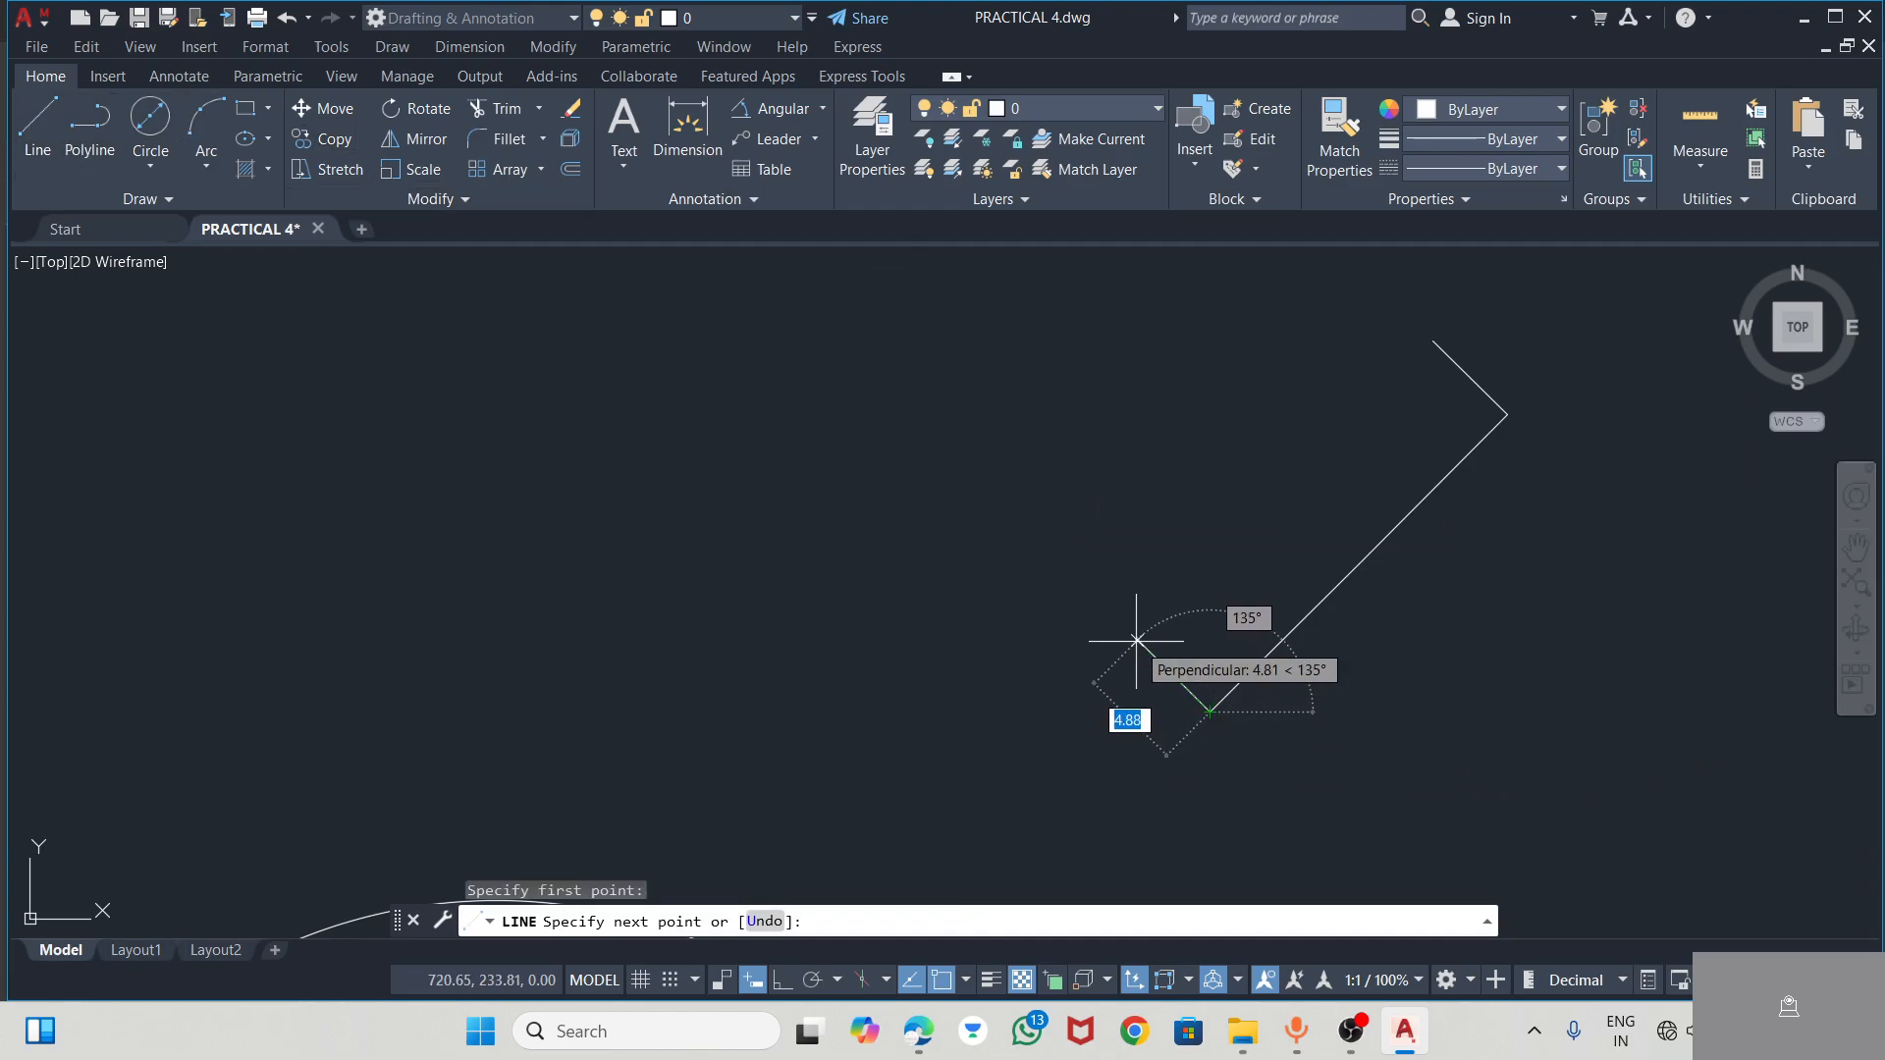
type("5")
key("Tab")
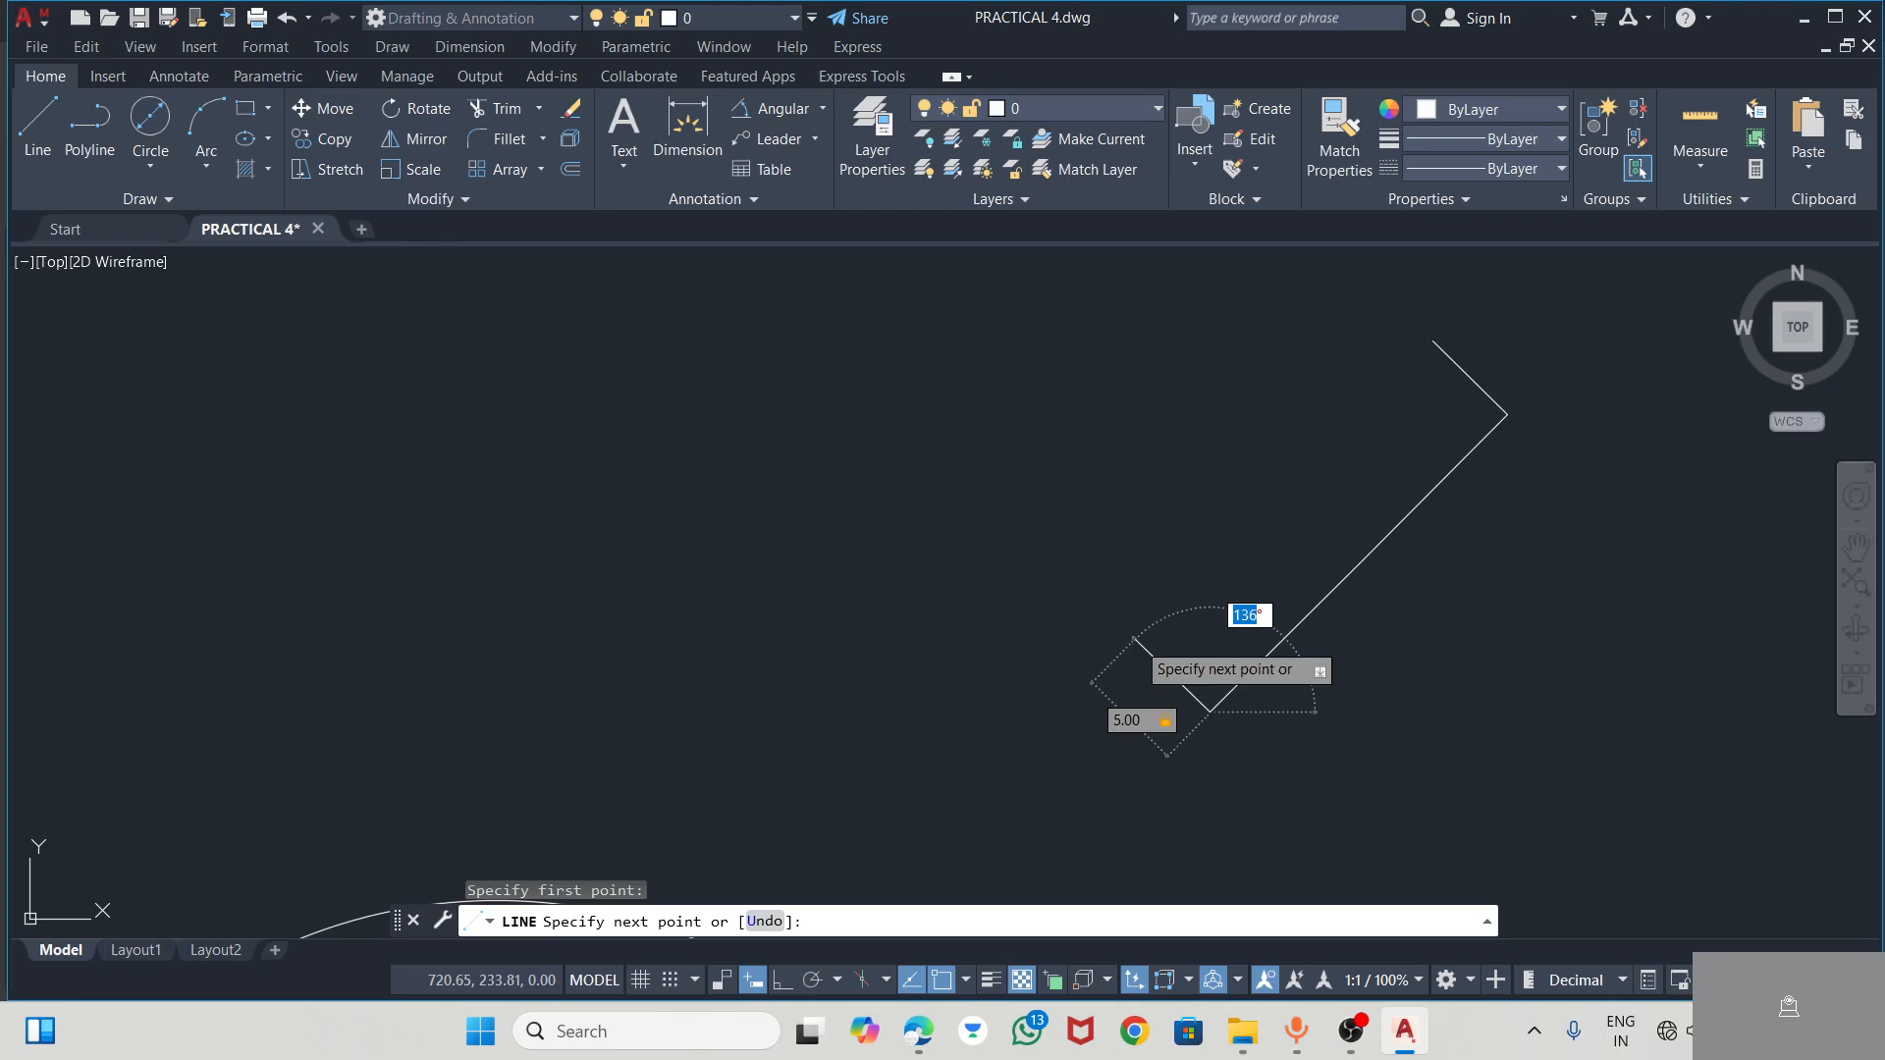
type("135")
key("Return")
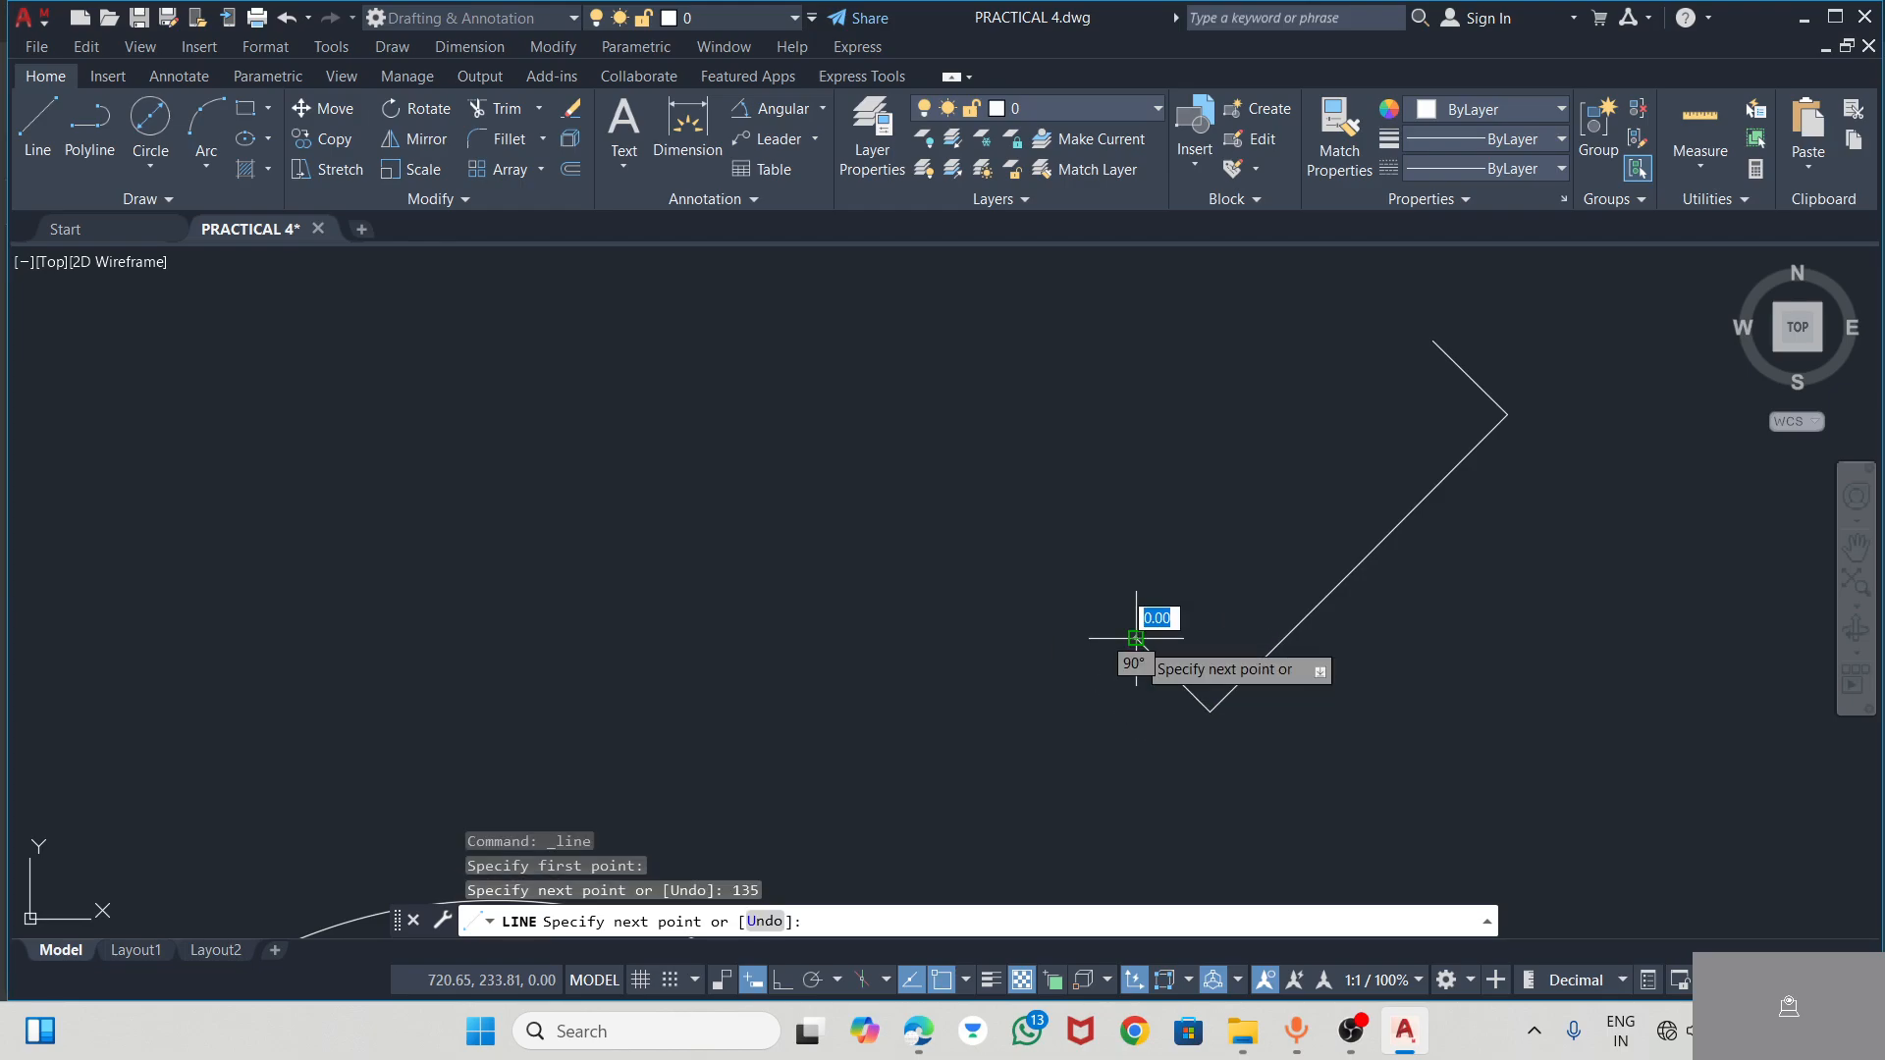
key("Escape")
Check the upper roll end in the PDF, and in AutoCAD try an arc between the free ends of the two 5-long segments
key("alt+Tab")
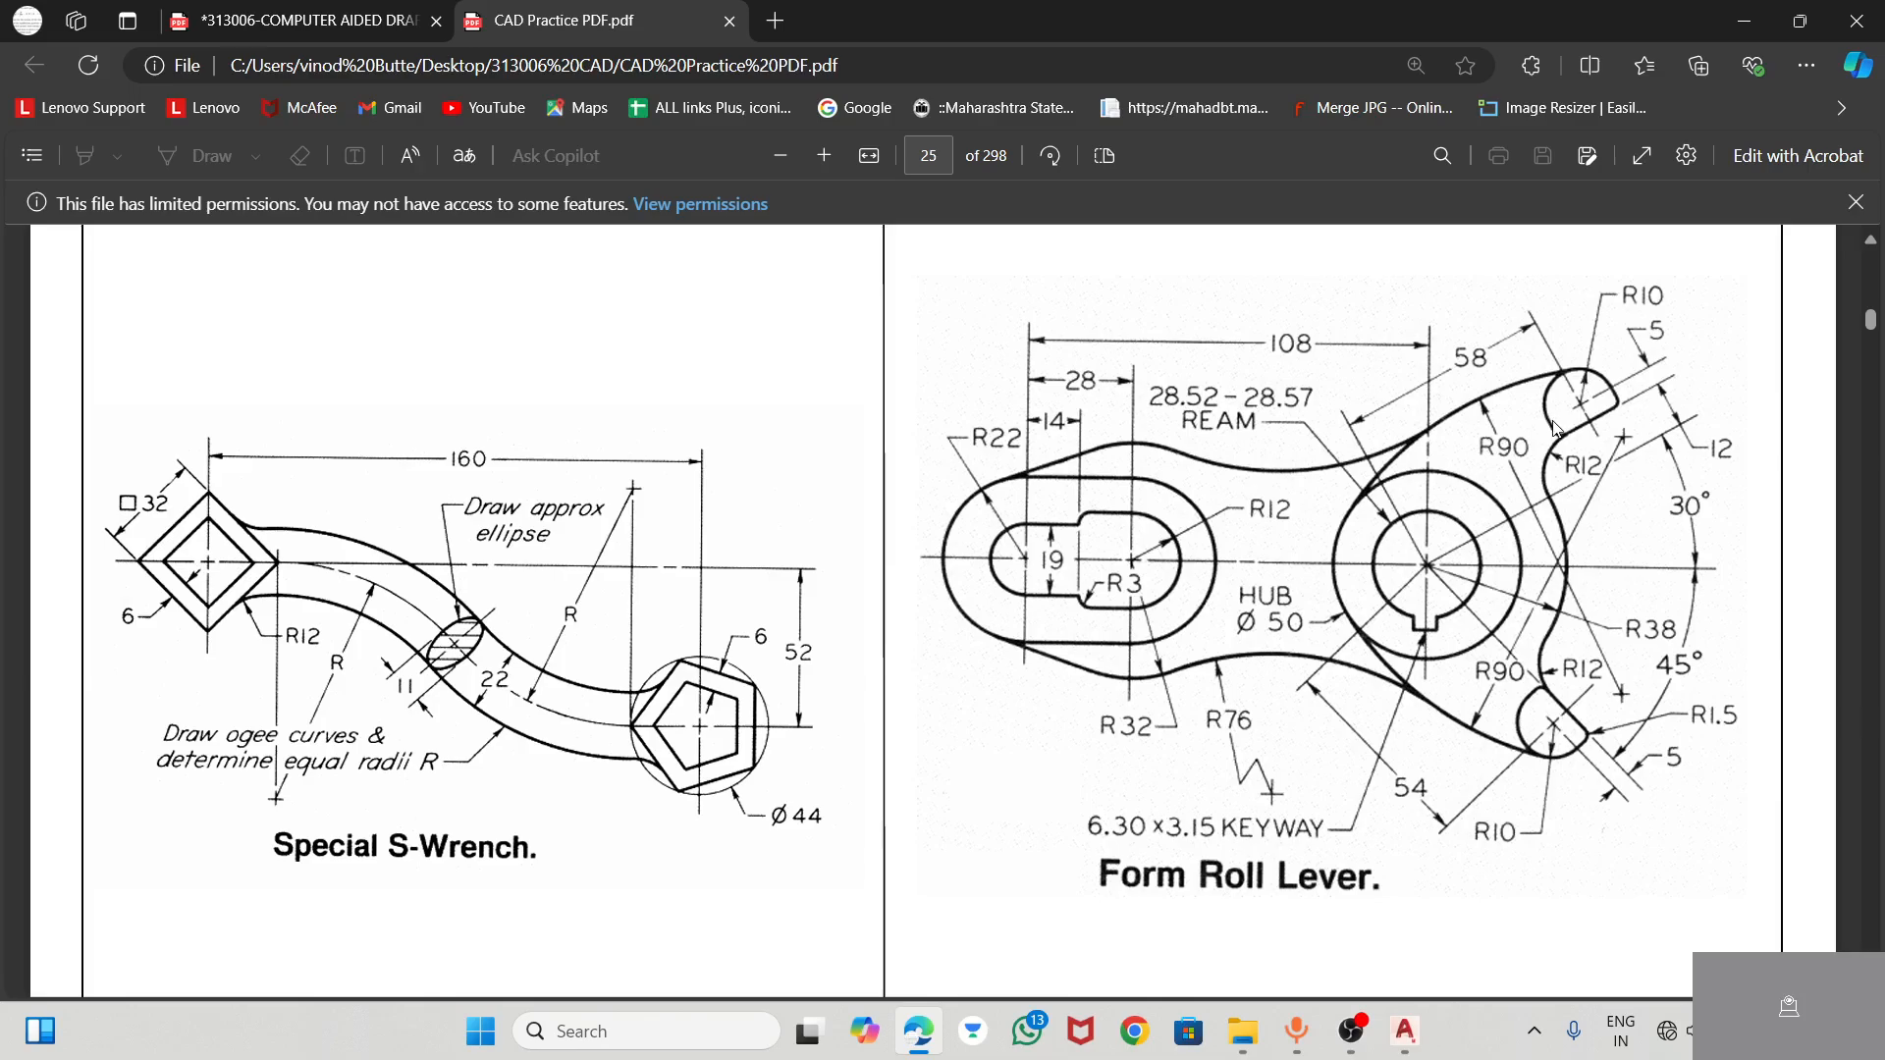
left_click(1406, 1029)
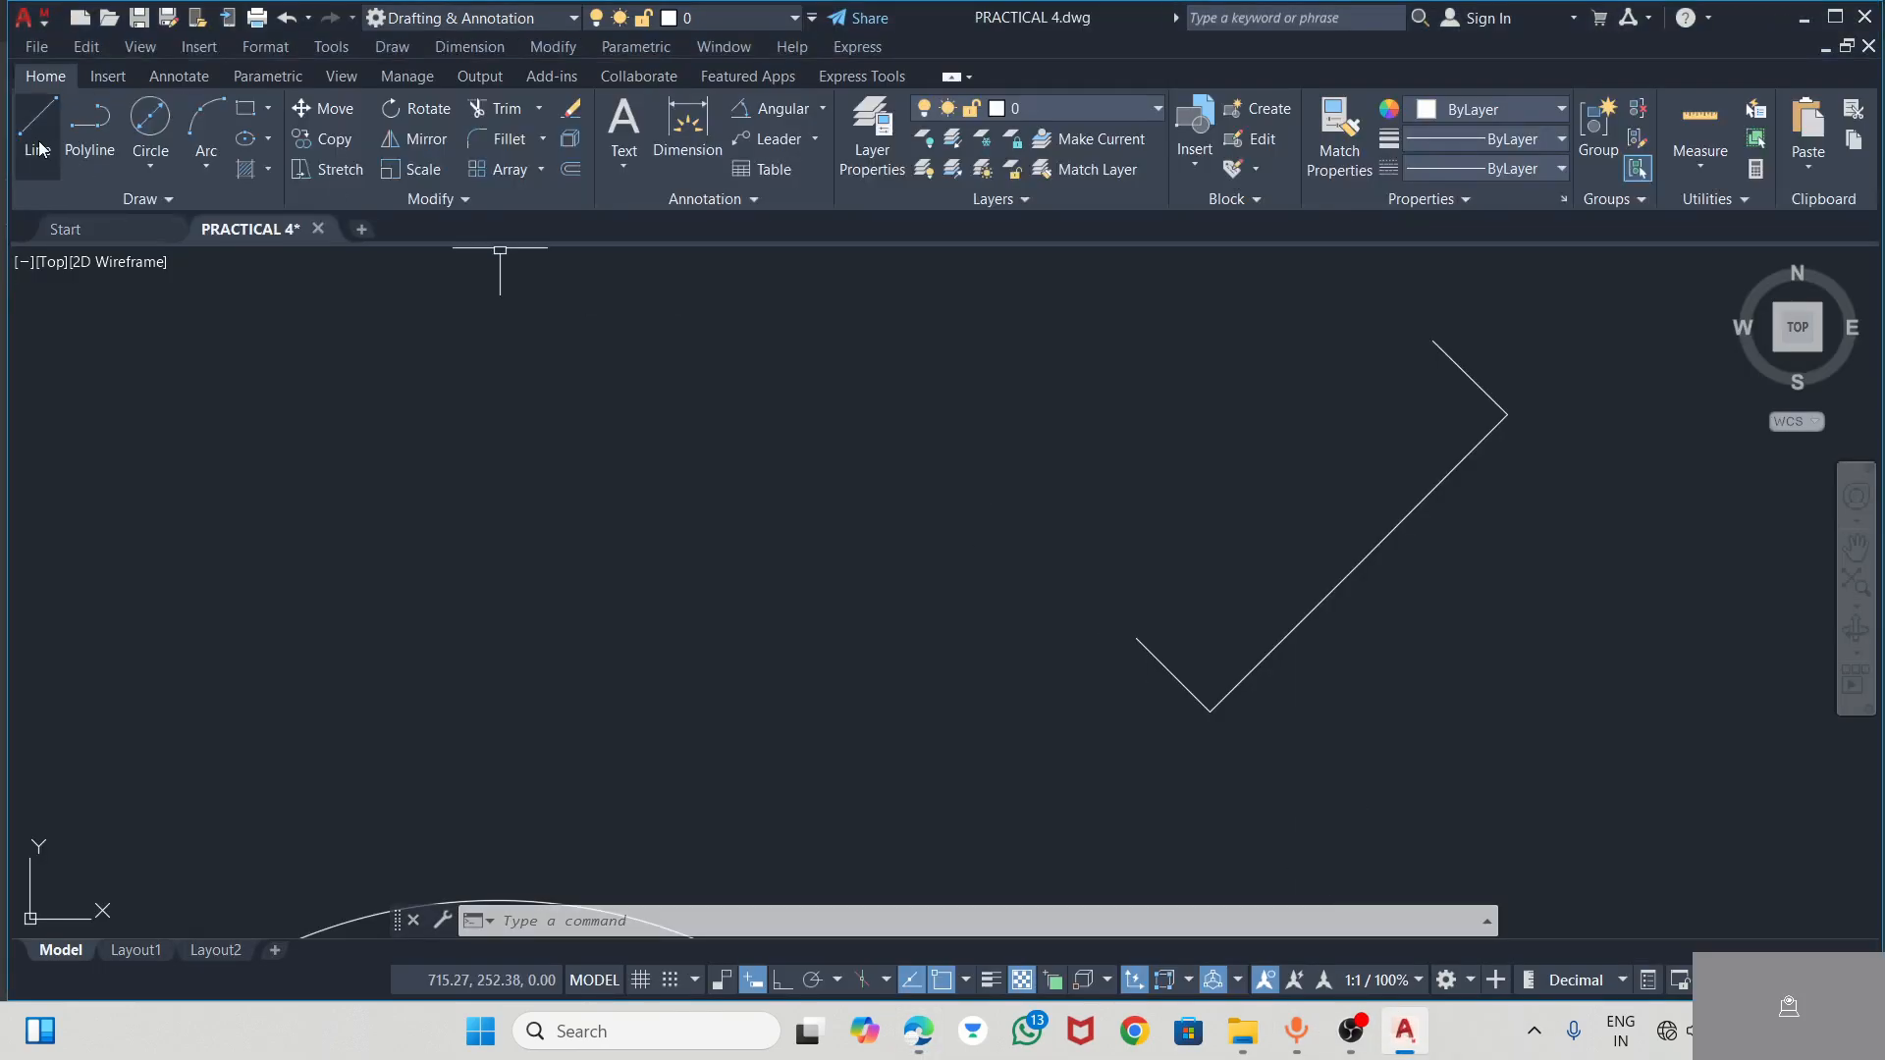
left_click(165, 129)
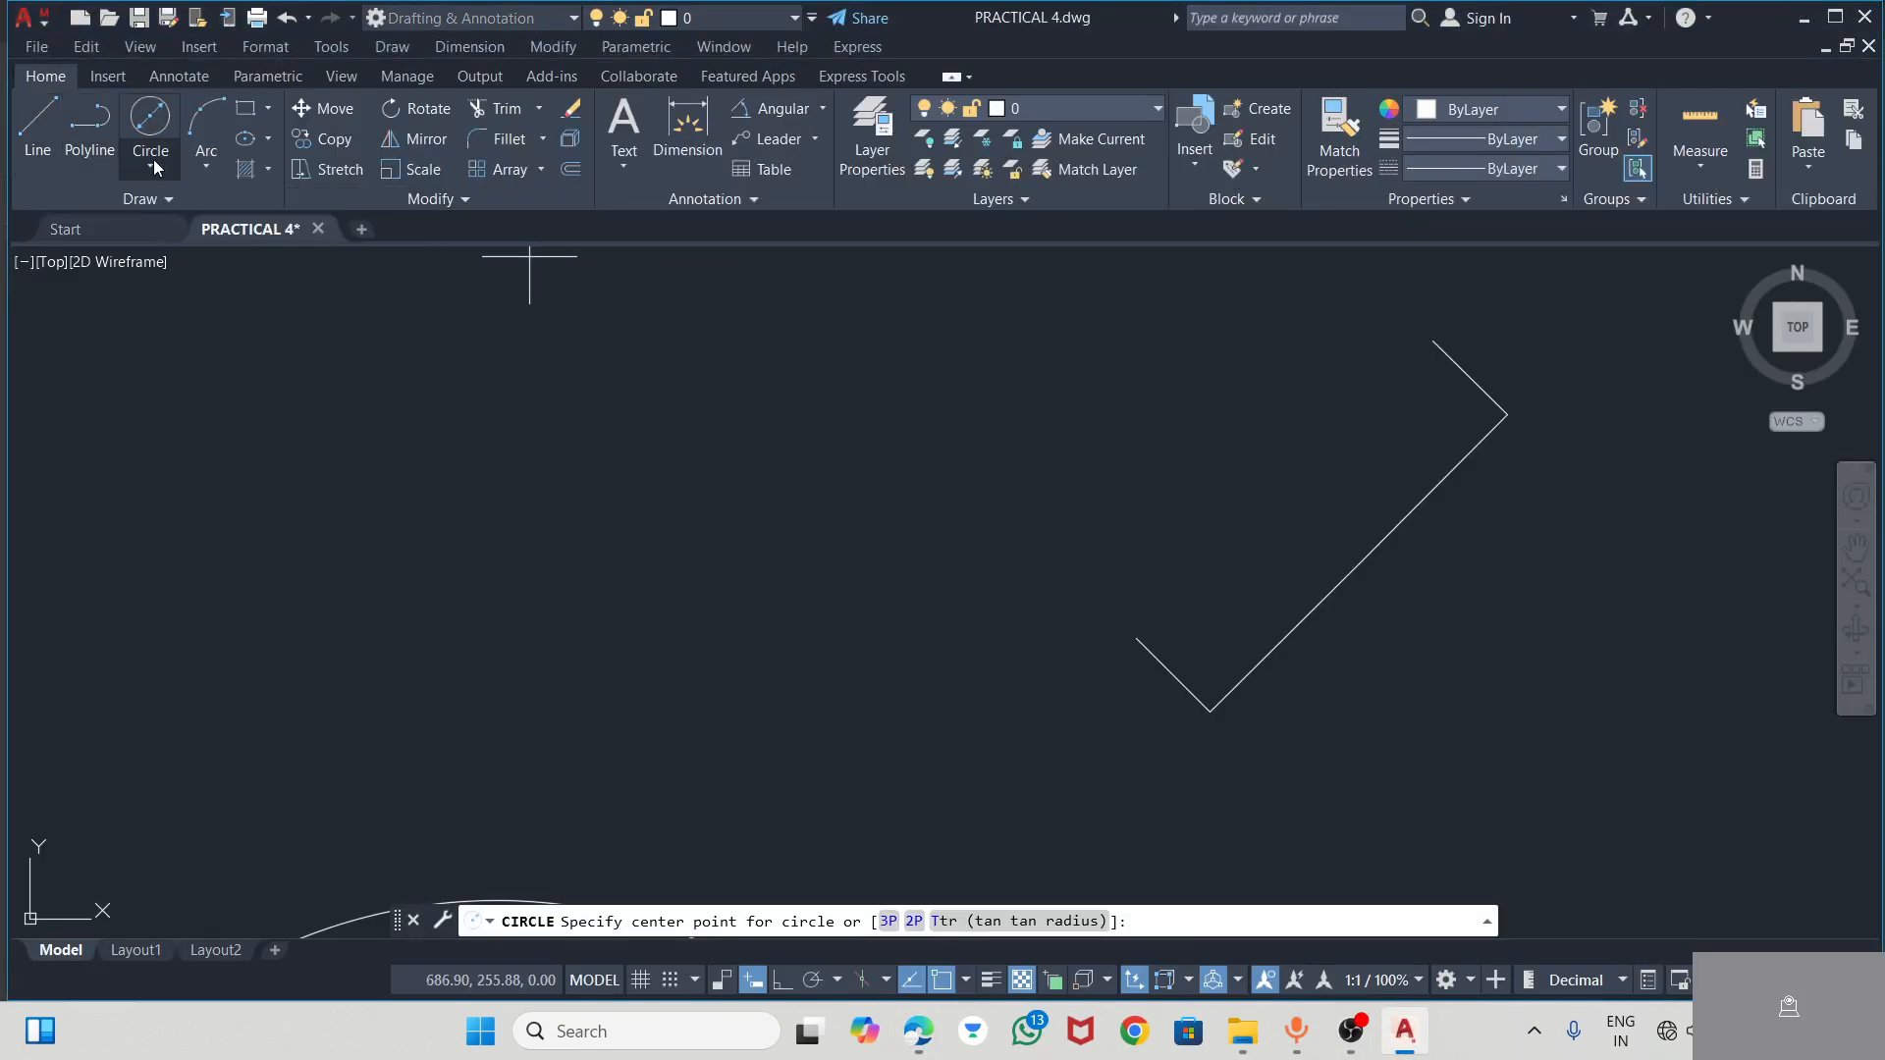
left_click(208, 122)
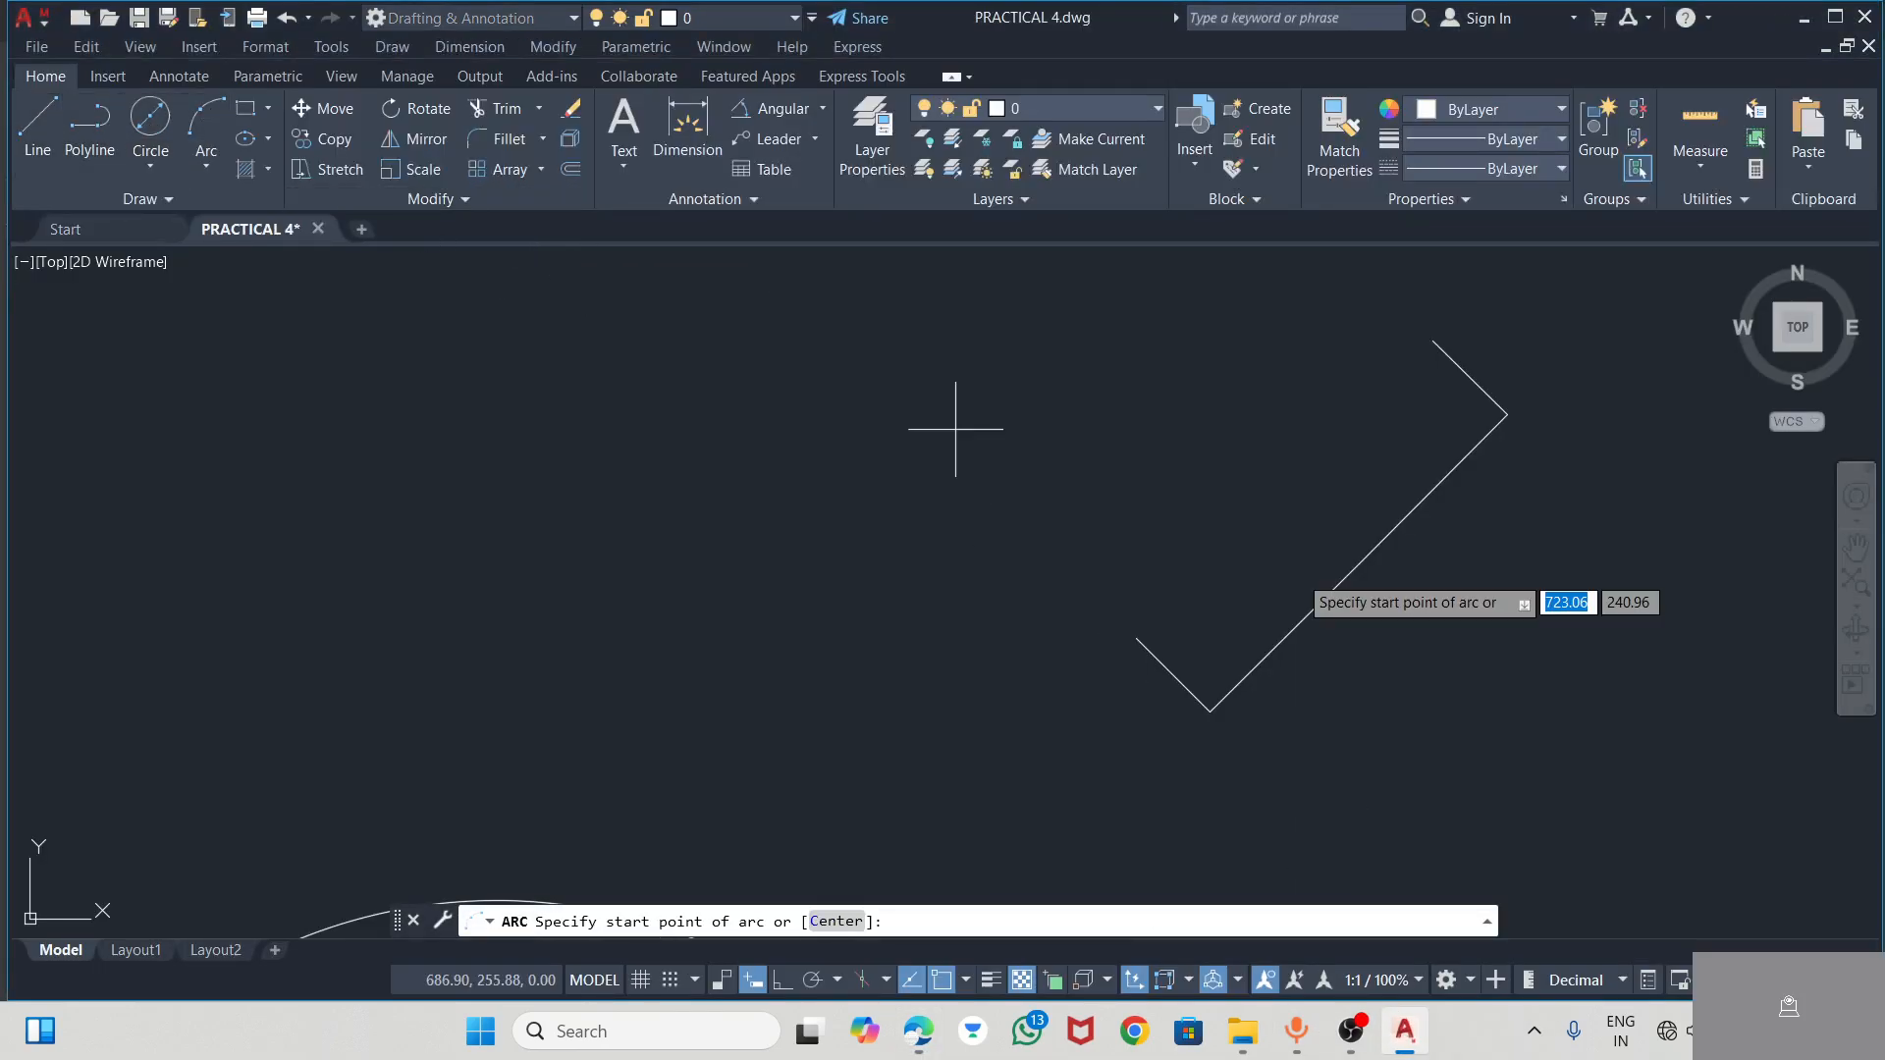
left_click(1433, 341)
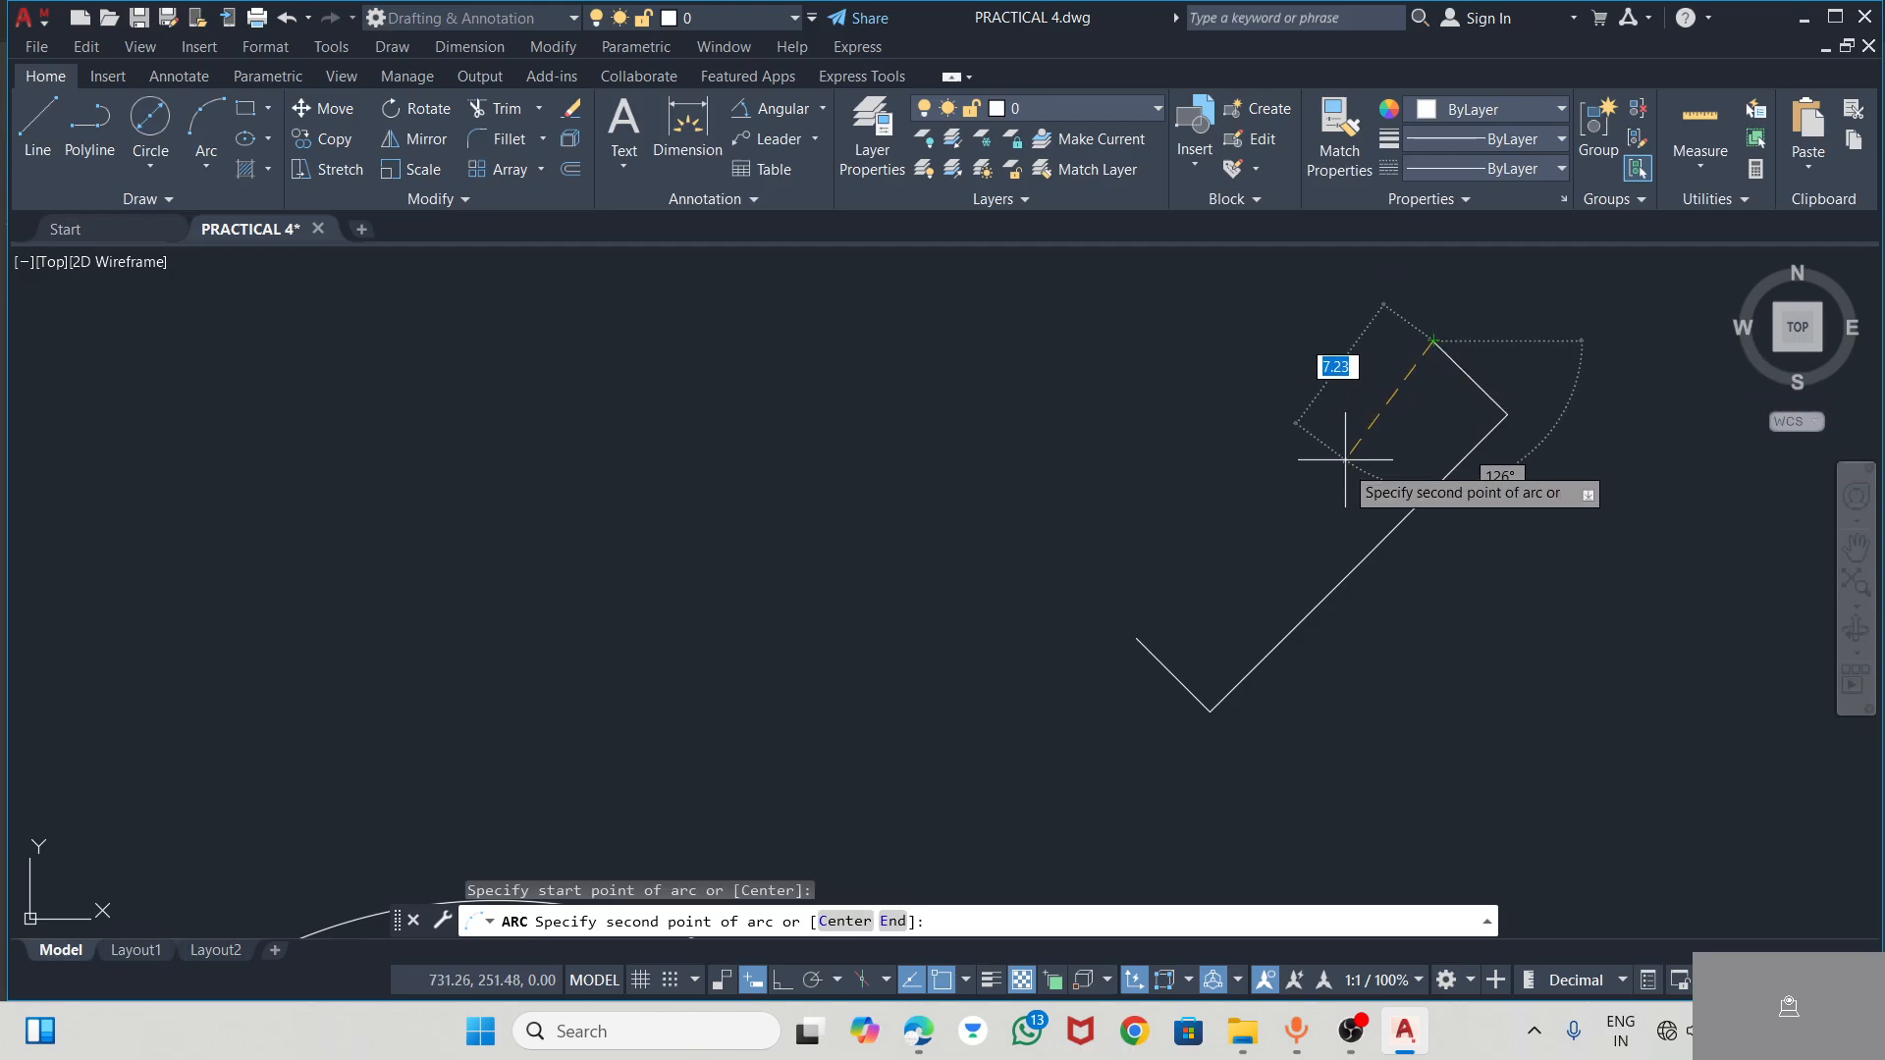
left_click(1136, 639)
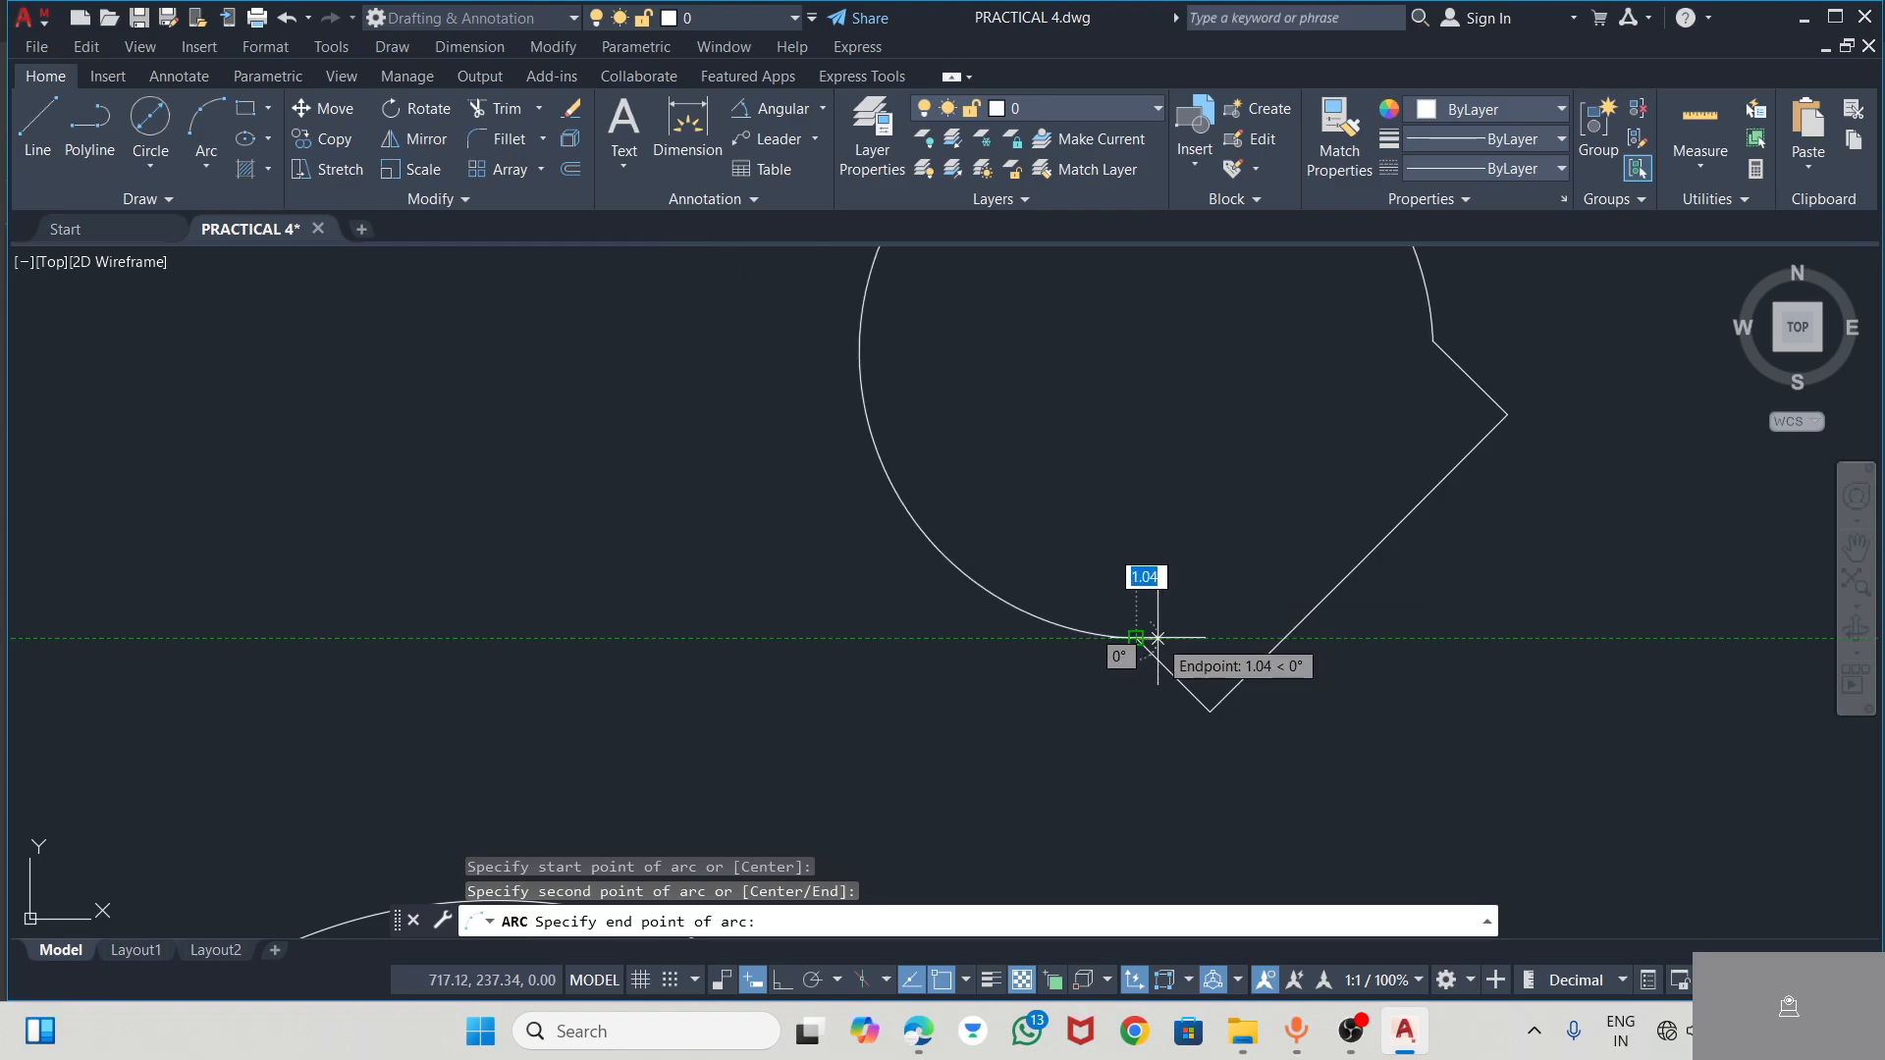
key("Escape")
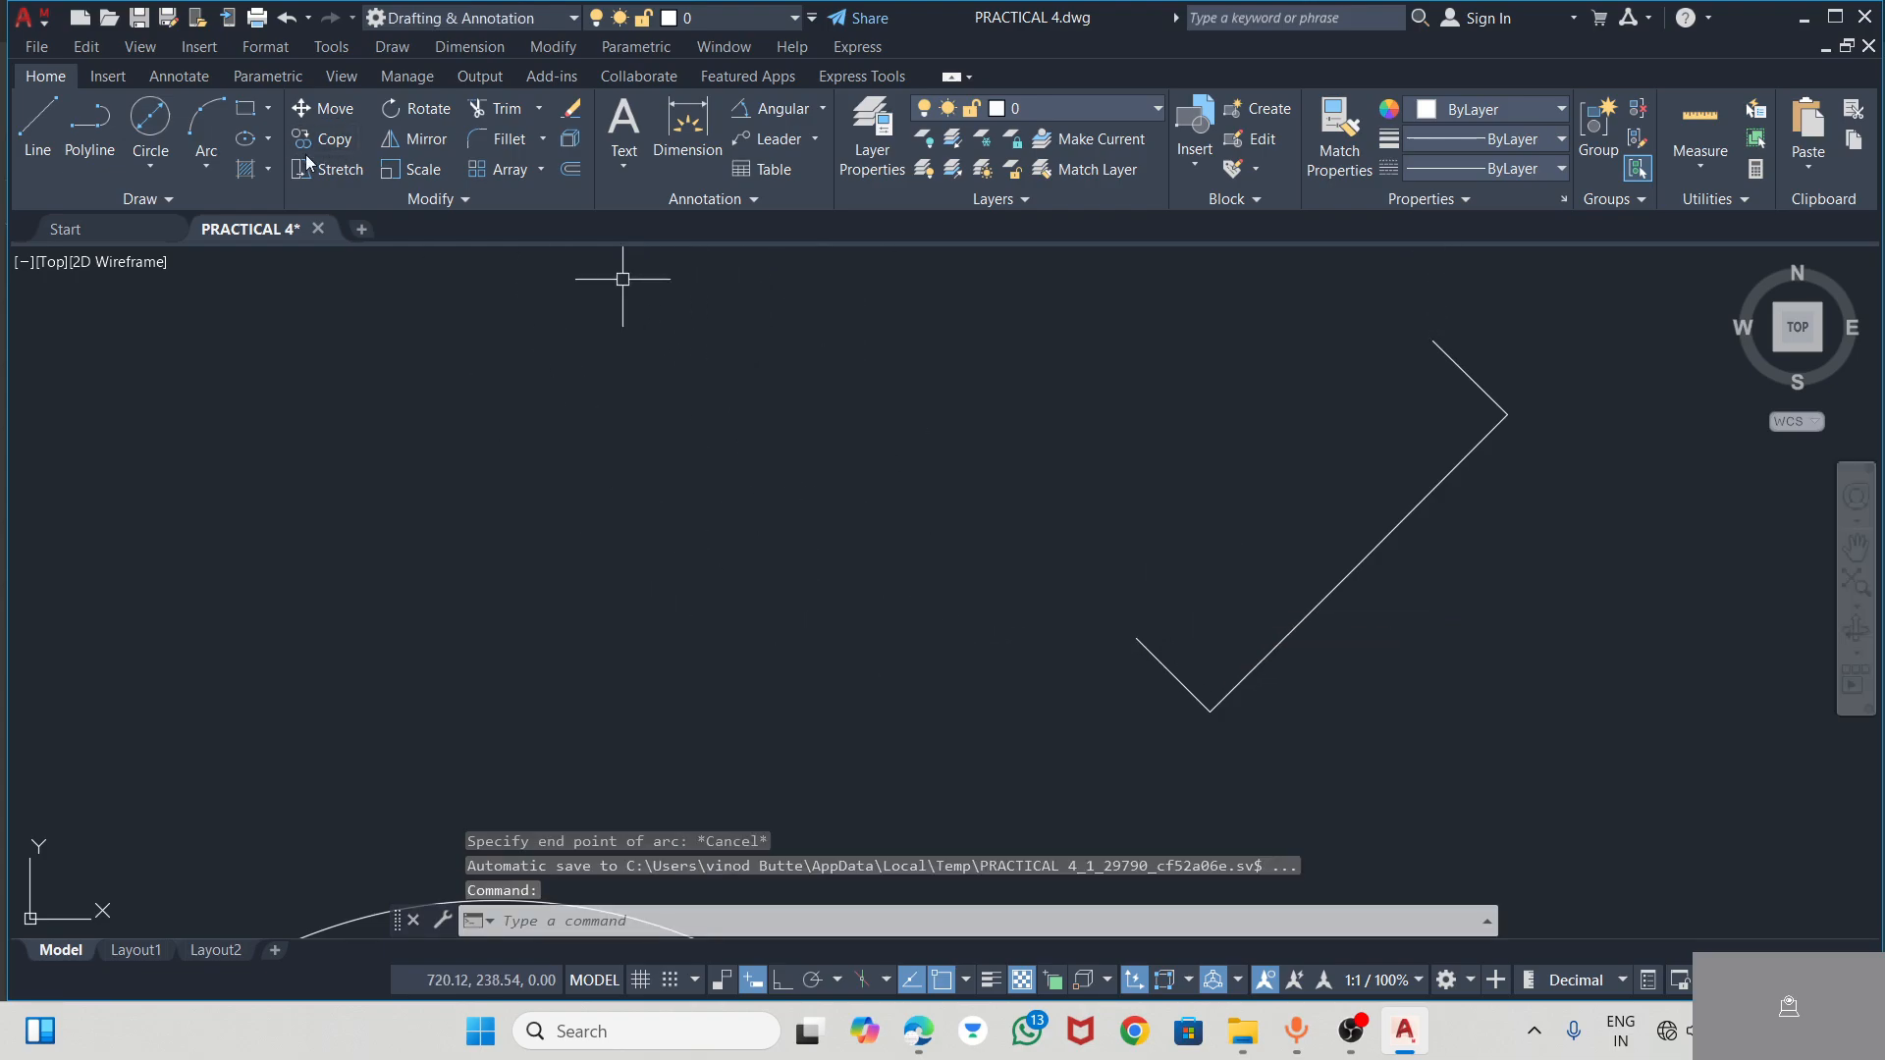
Try a 10-diameter circle centred on the free end of the outer 5-long segment, and delete it
left_click(147, 120)
left_click(1434, 340)
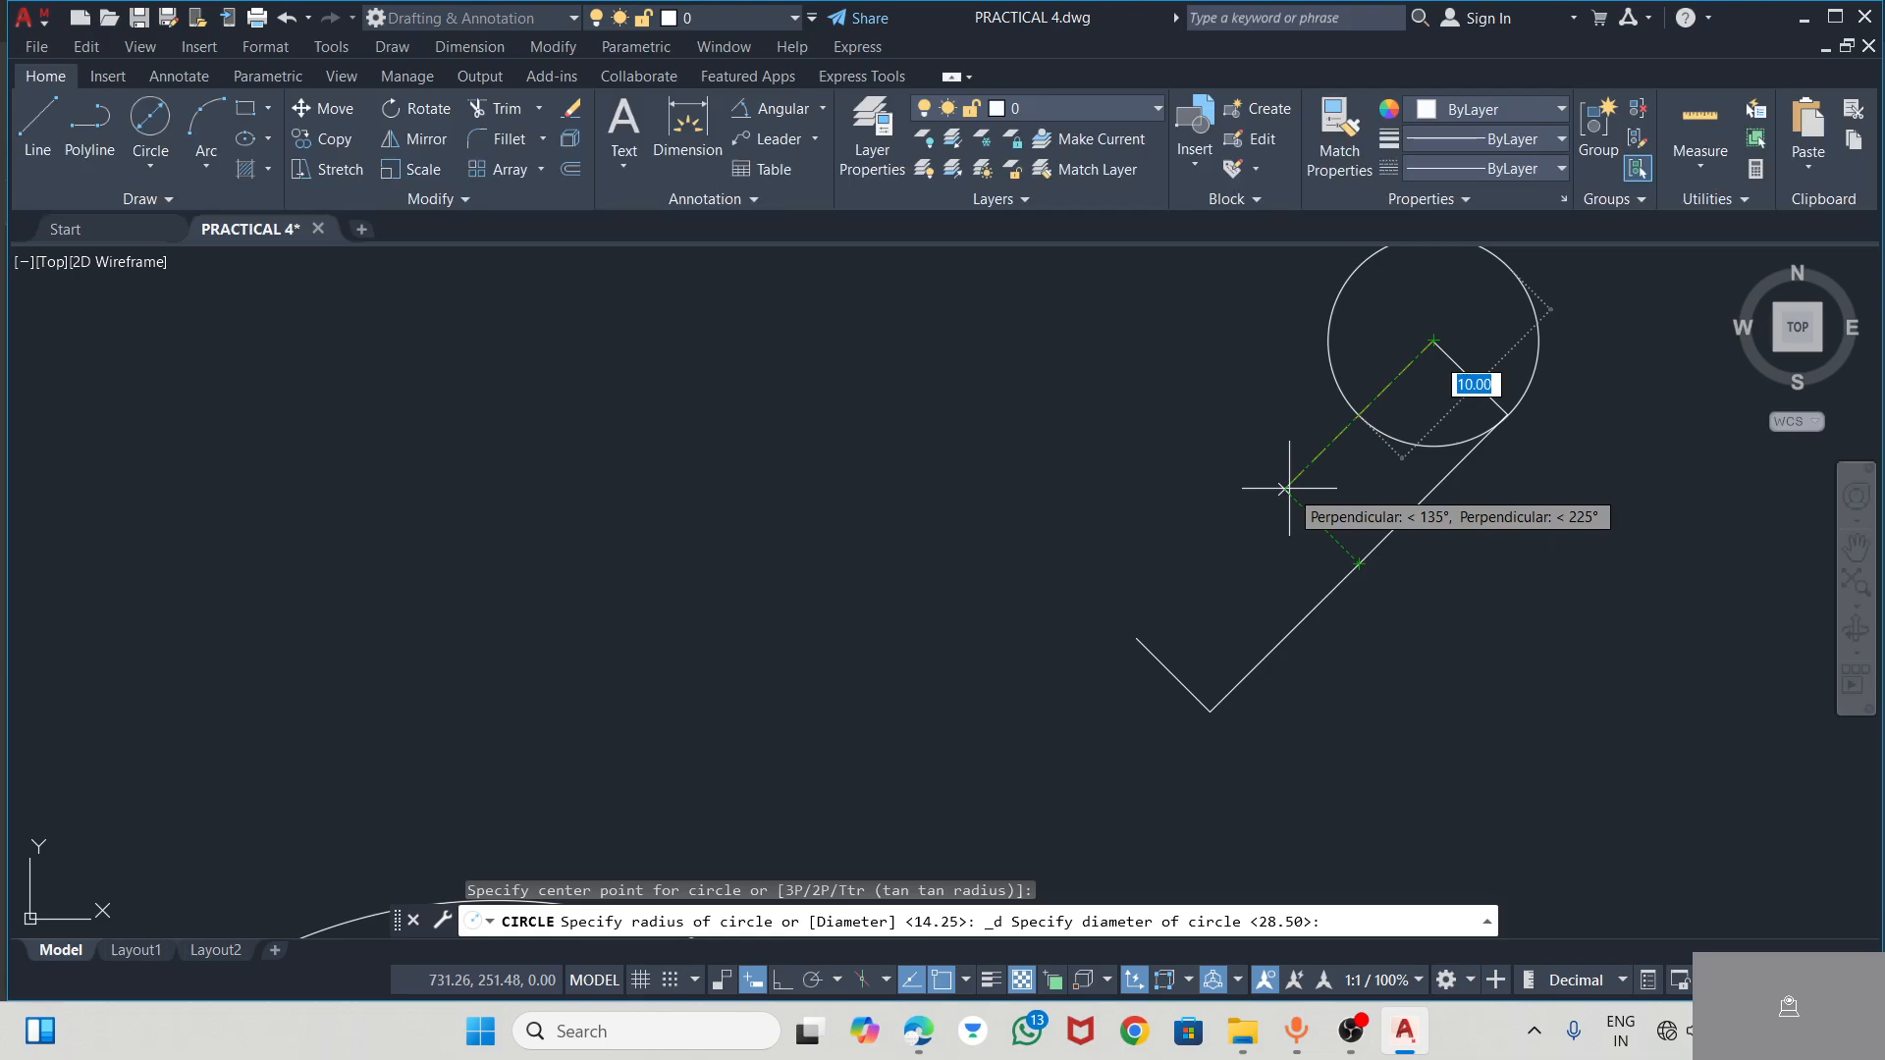
left_click(1286, 488)
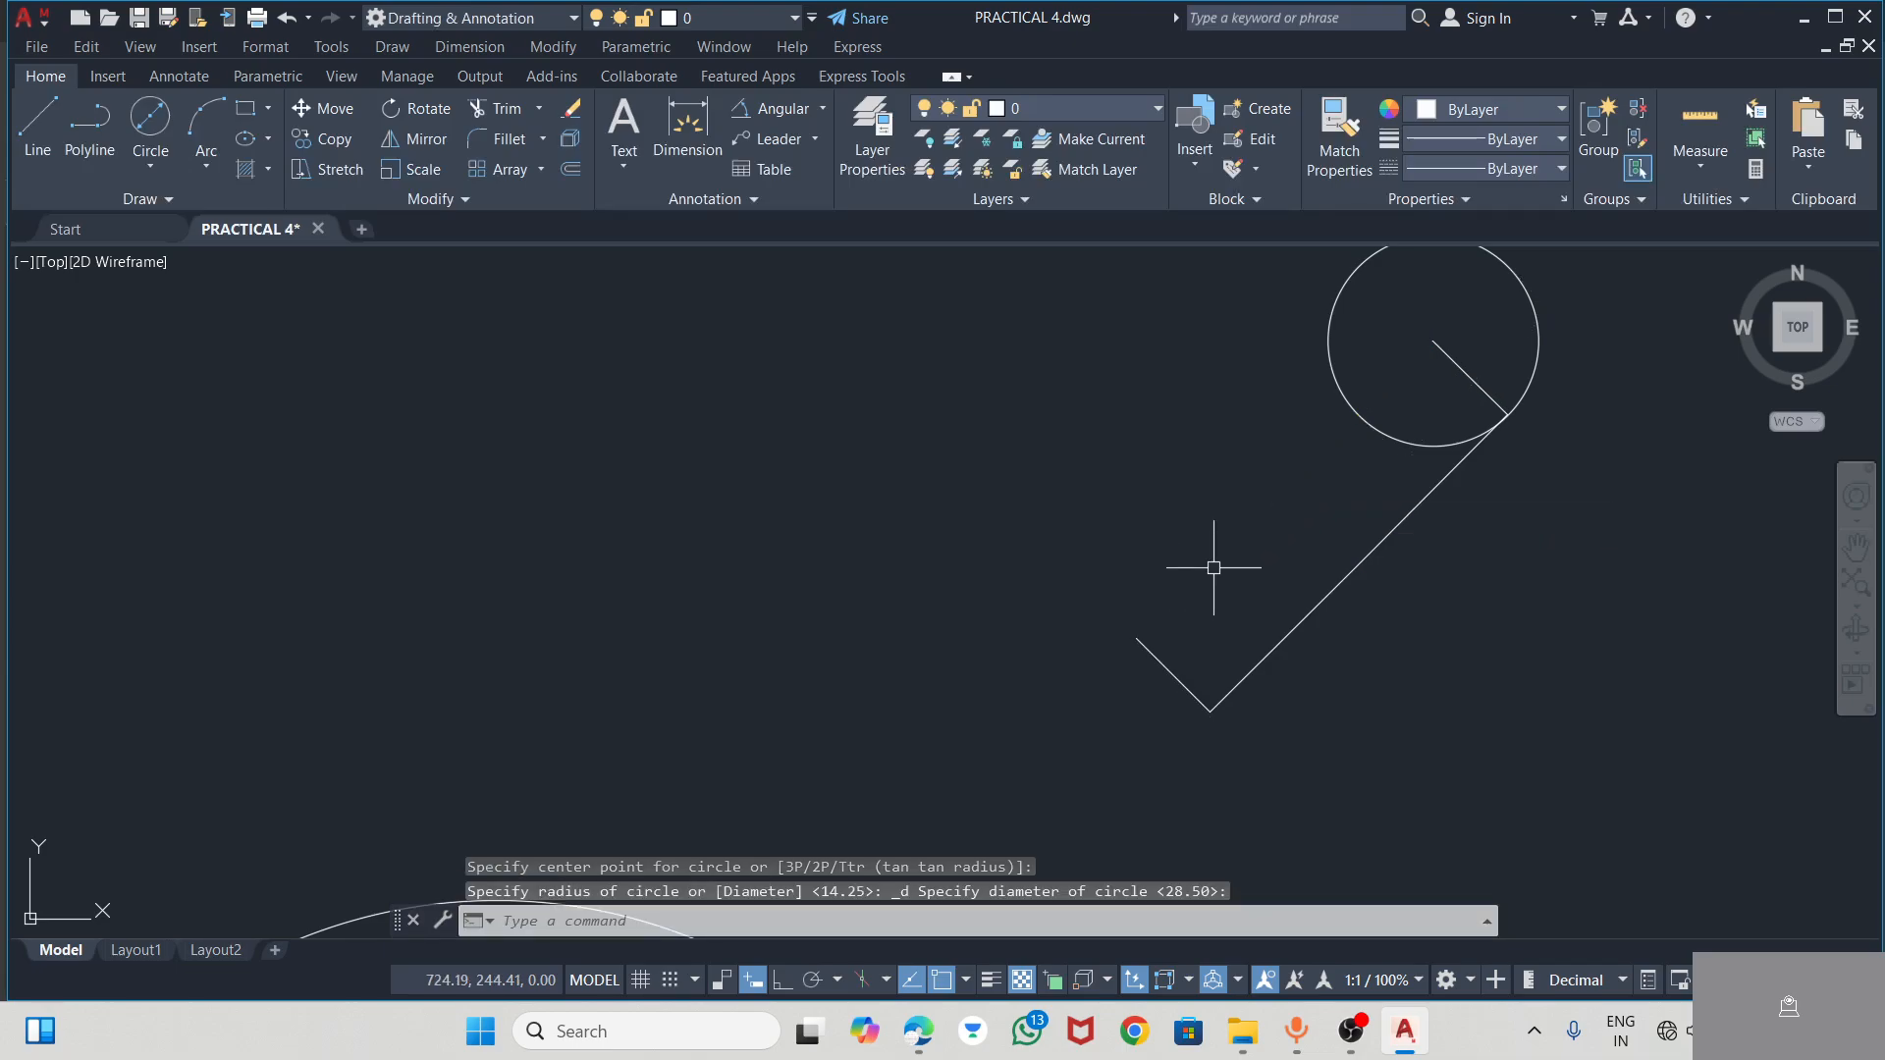
key("Escape")
left_click(1364, 425)
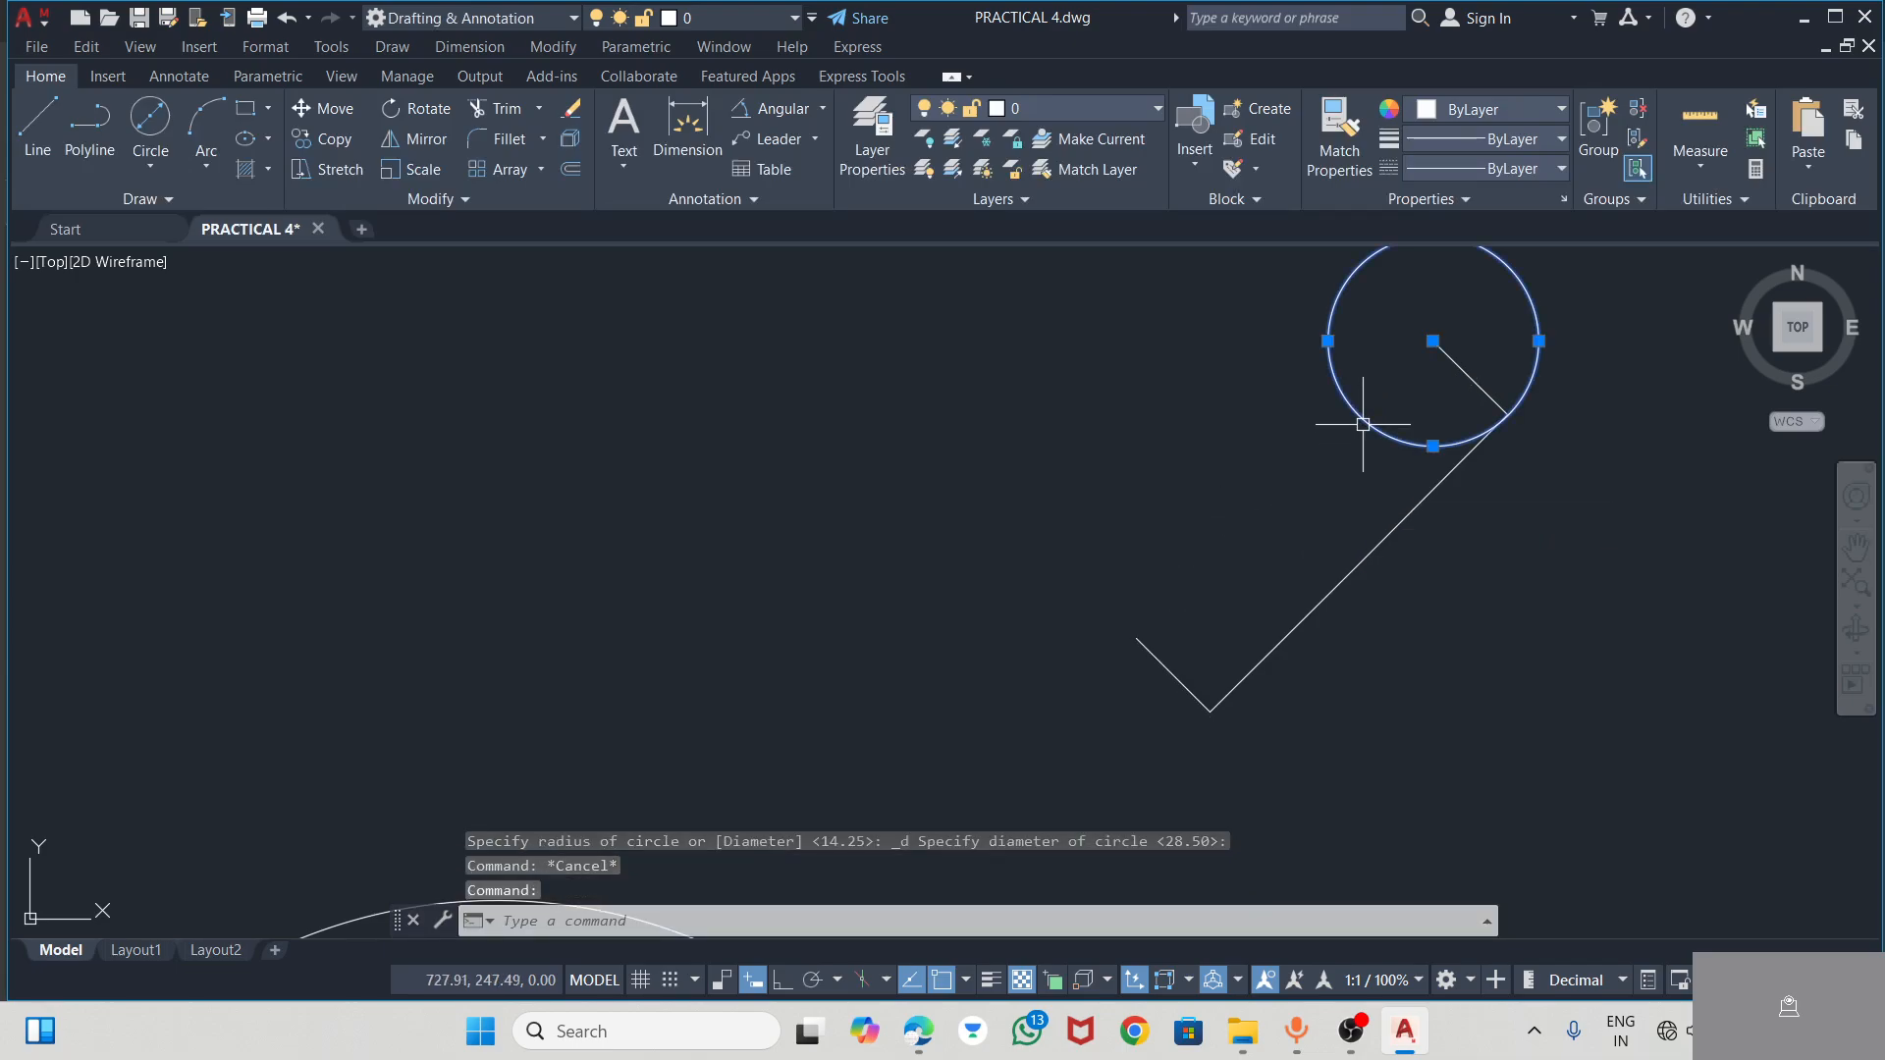
key("Delete")
left_click(150, 116)
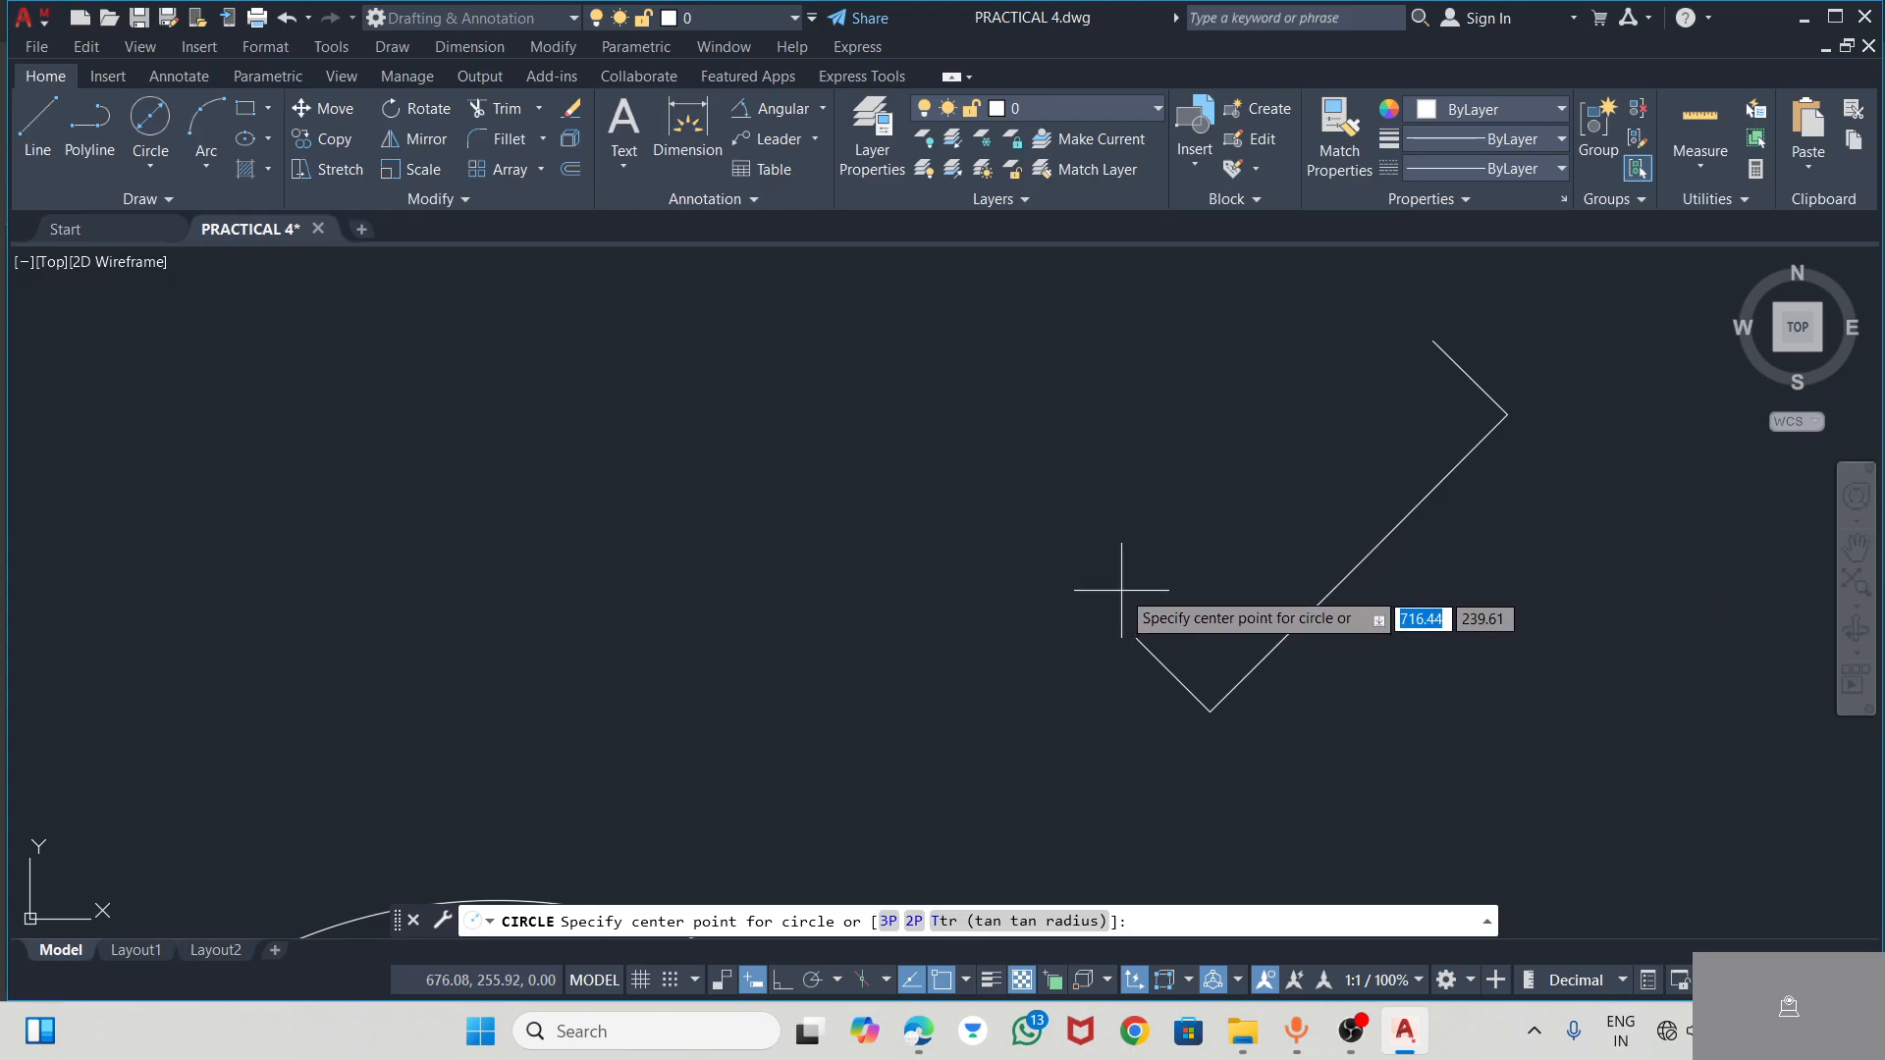
key("Escape")
Draw a line joining the free ends of the two 5-long segments to close the rectangle
left_click(37, 123)
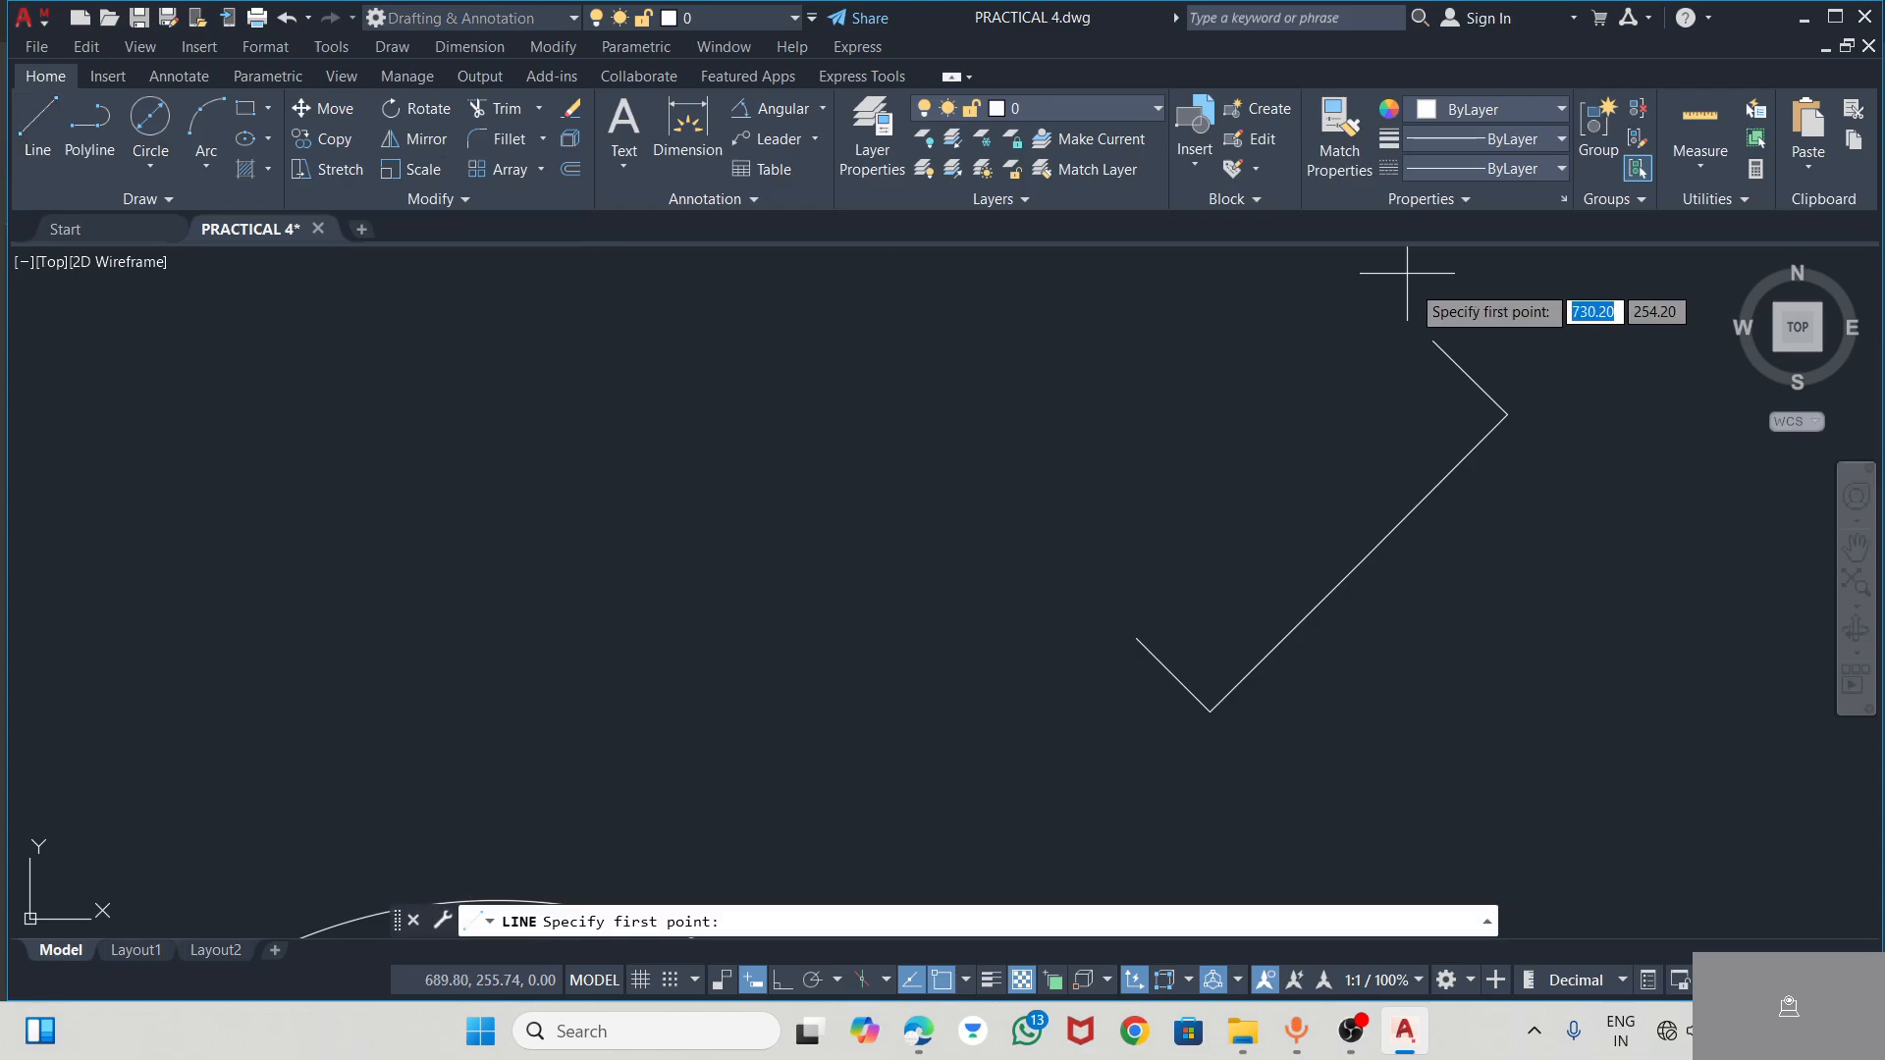
left_click(1434, 341)
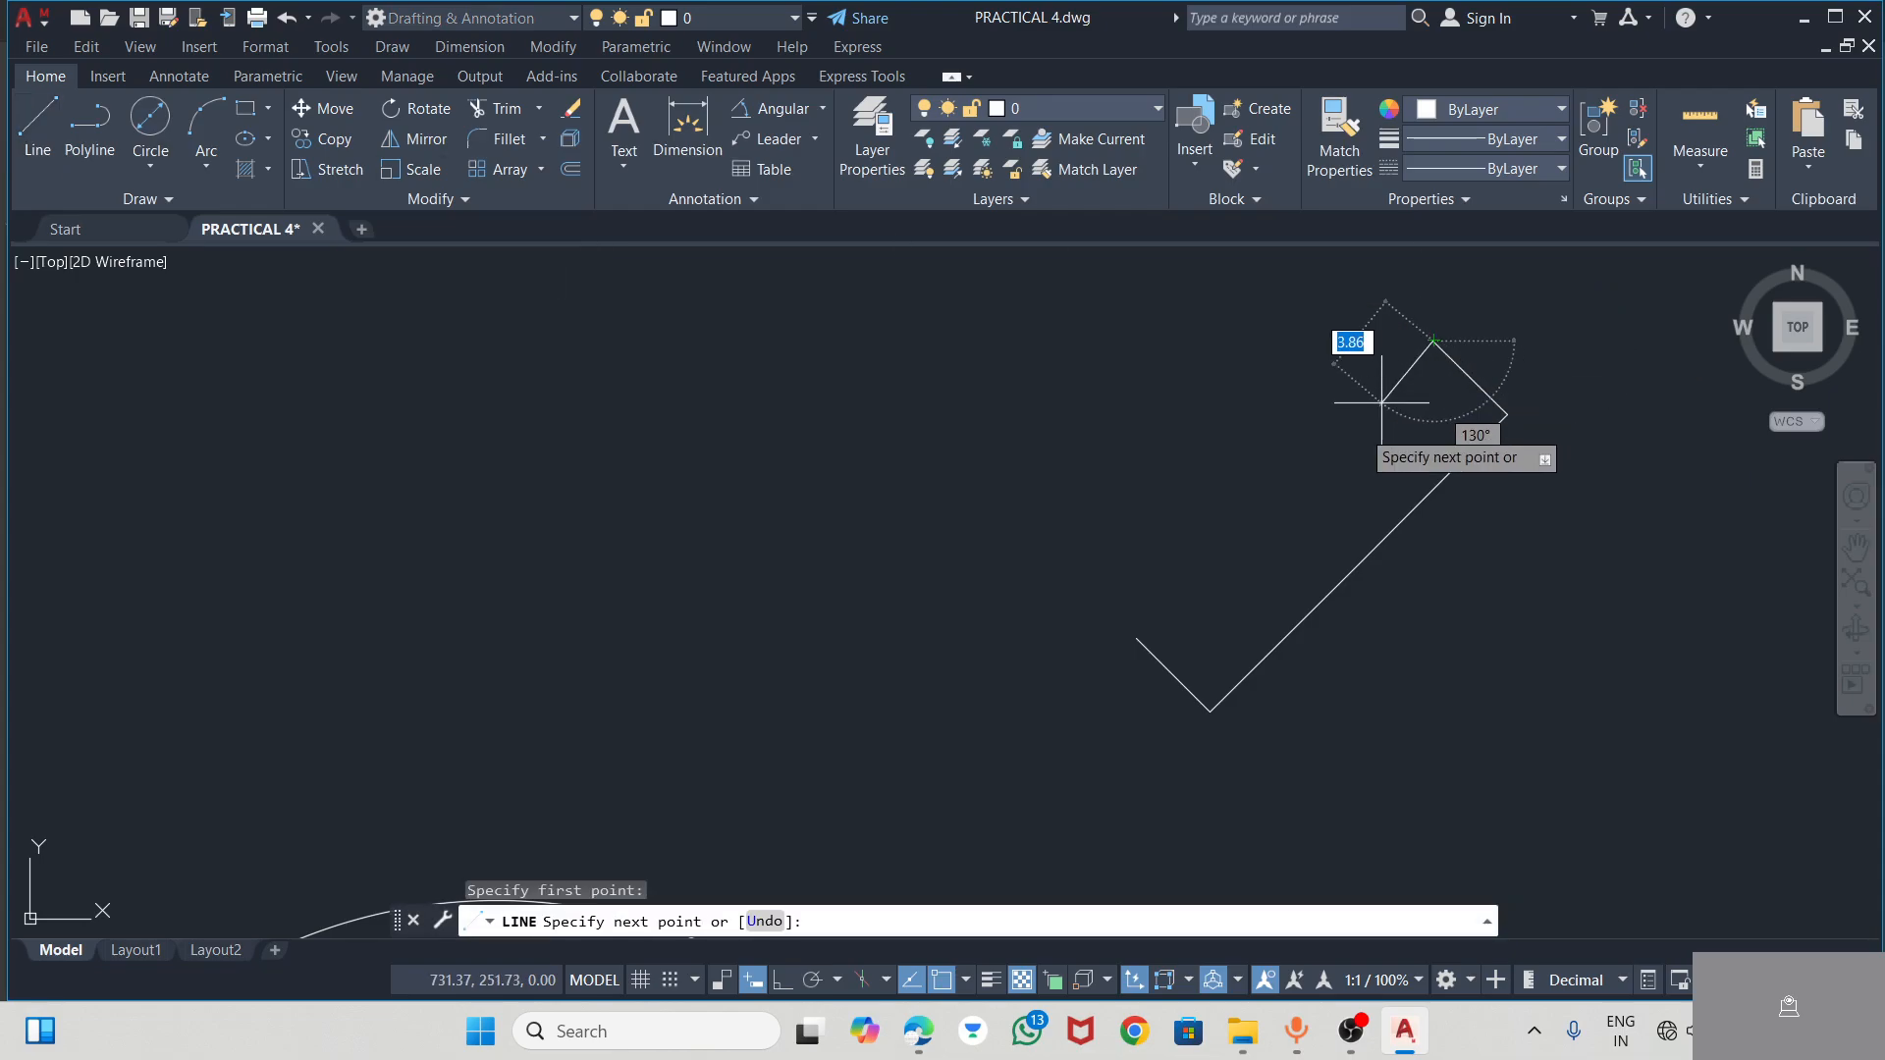
left_click(1136, 637)
key("Escape")
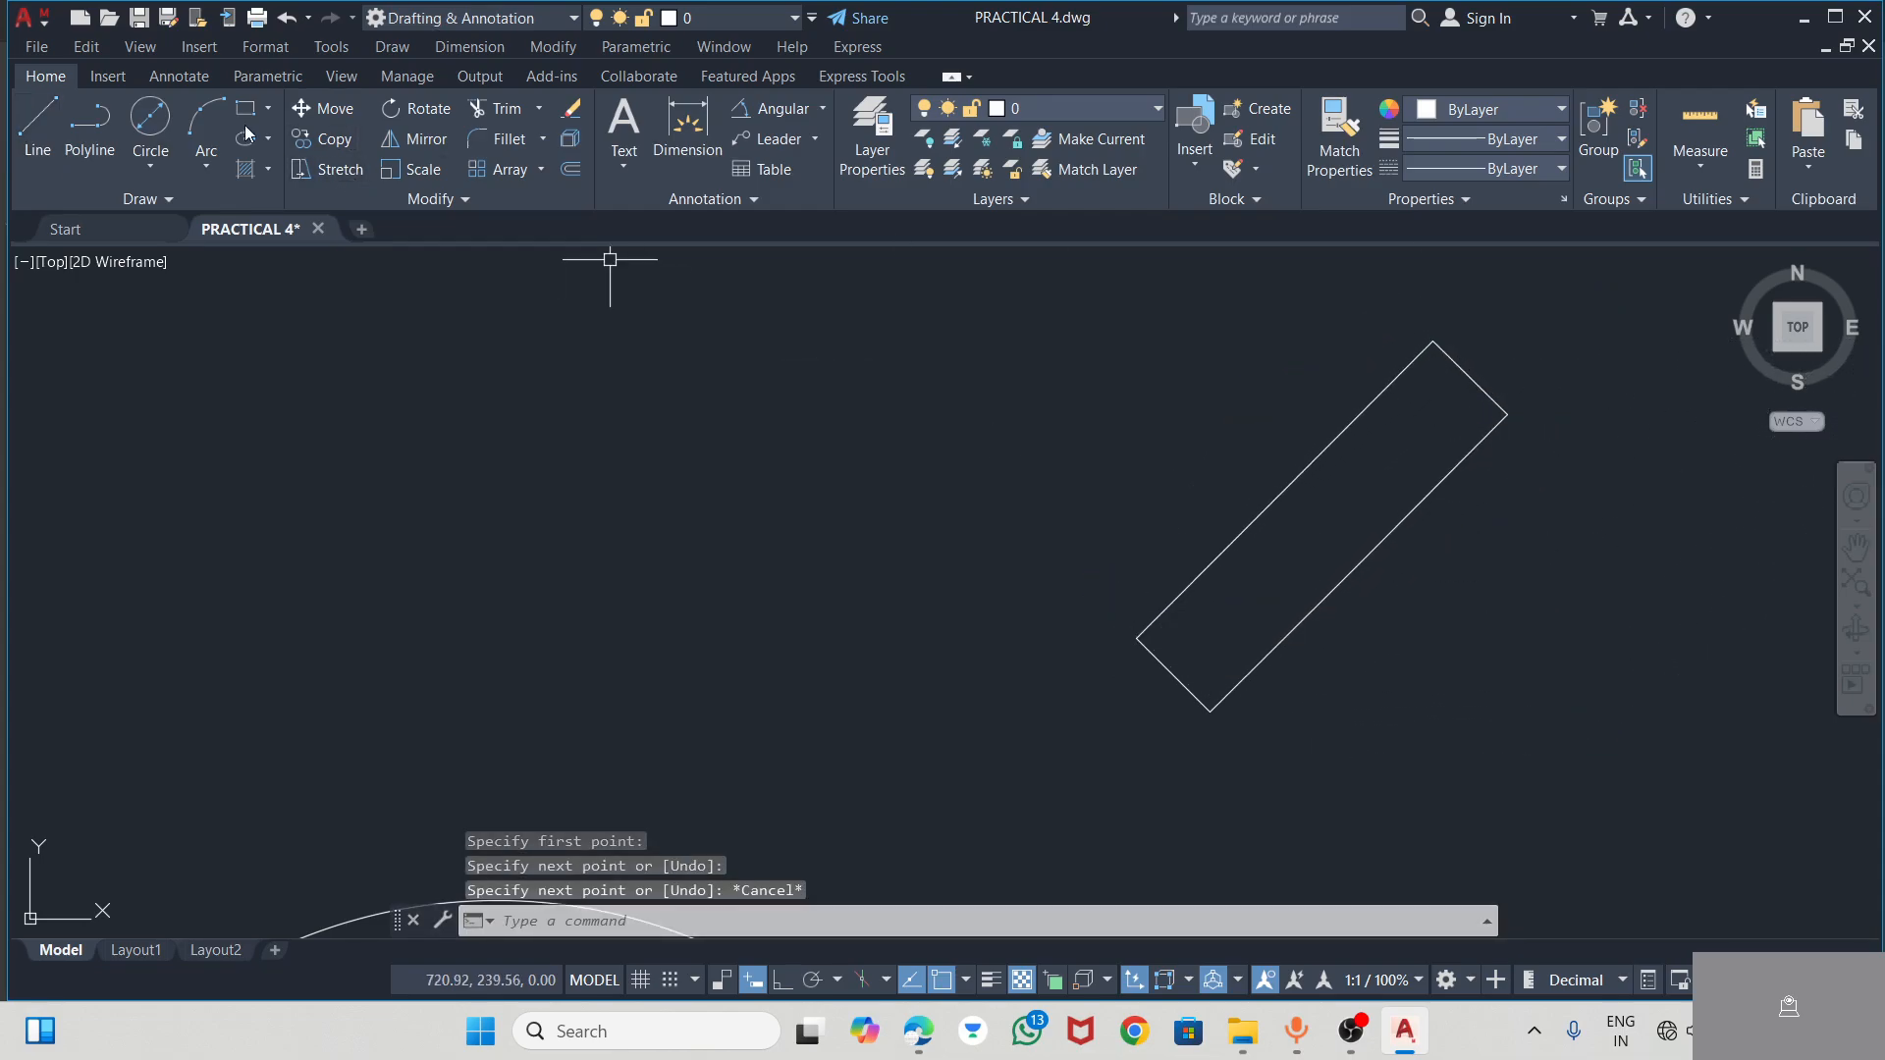
Draw a 20-diameter circle centred on the midpoint of the rectangle's upper long side
left_click(157, 117)
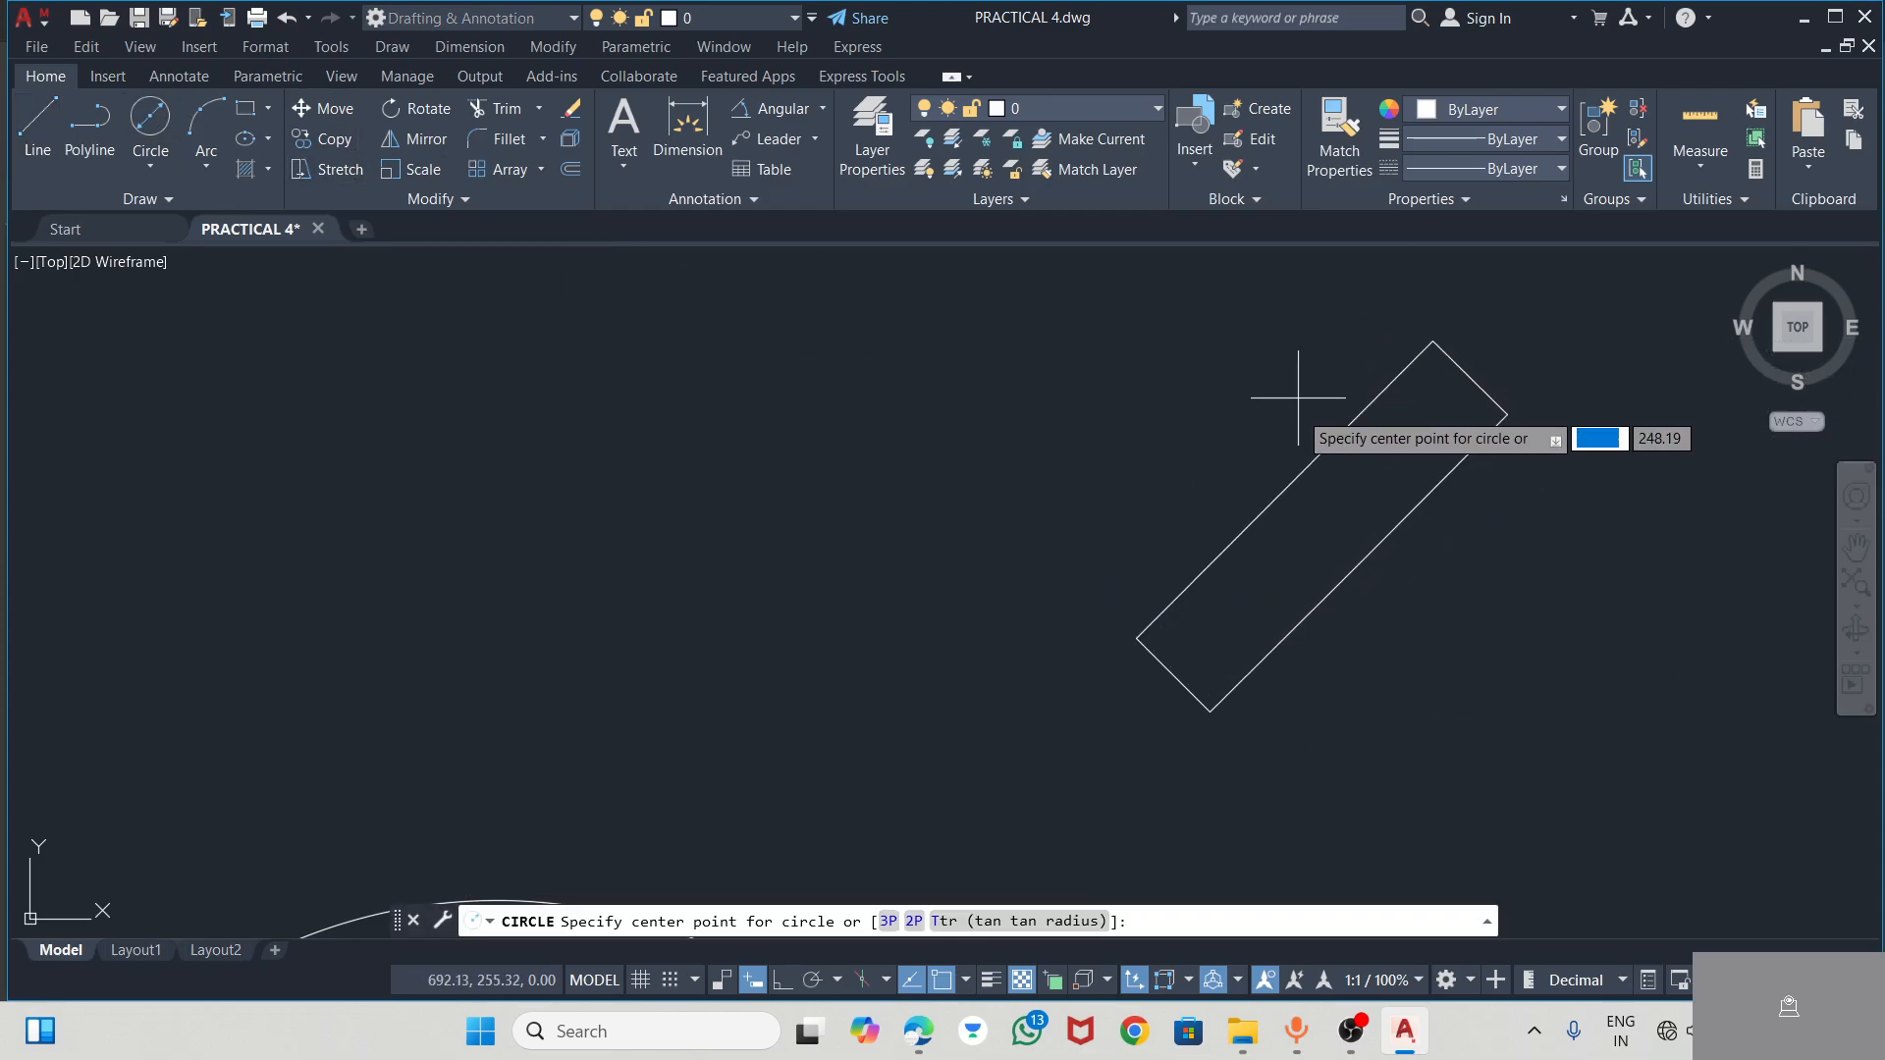
left_click(1279, 493)
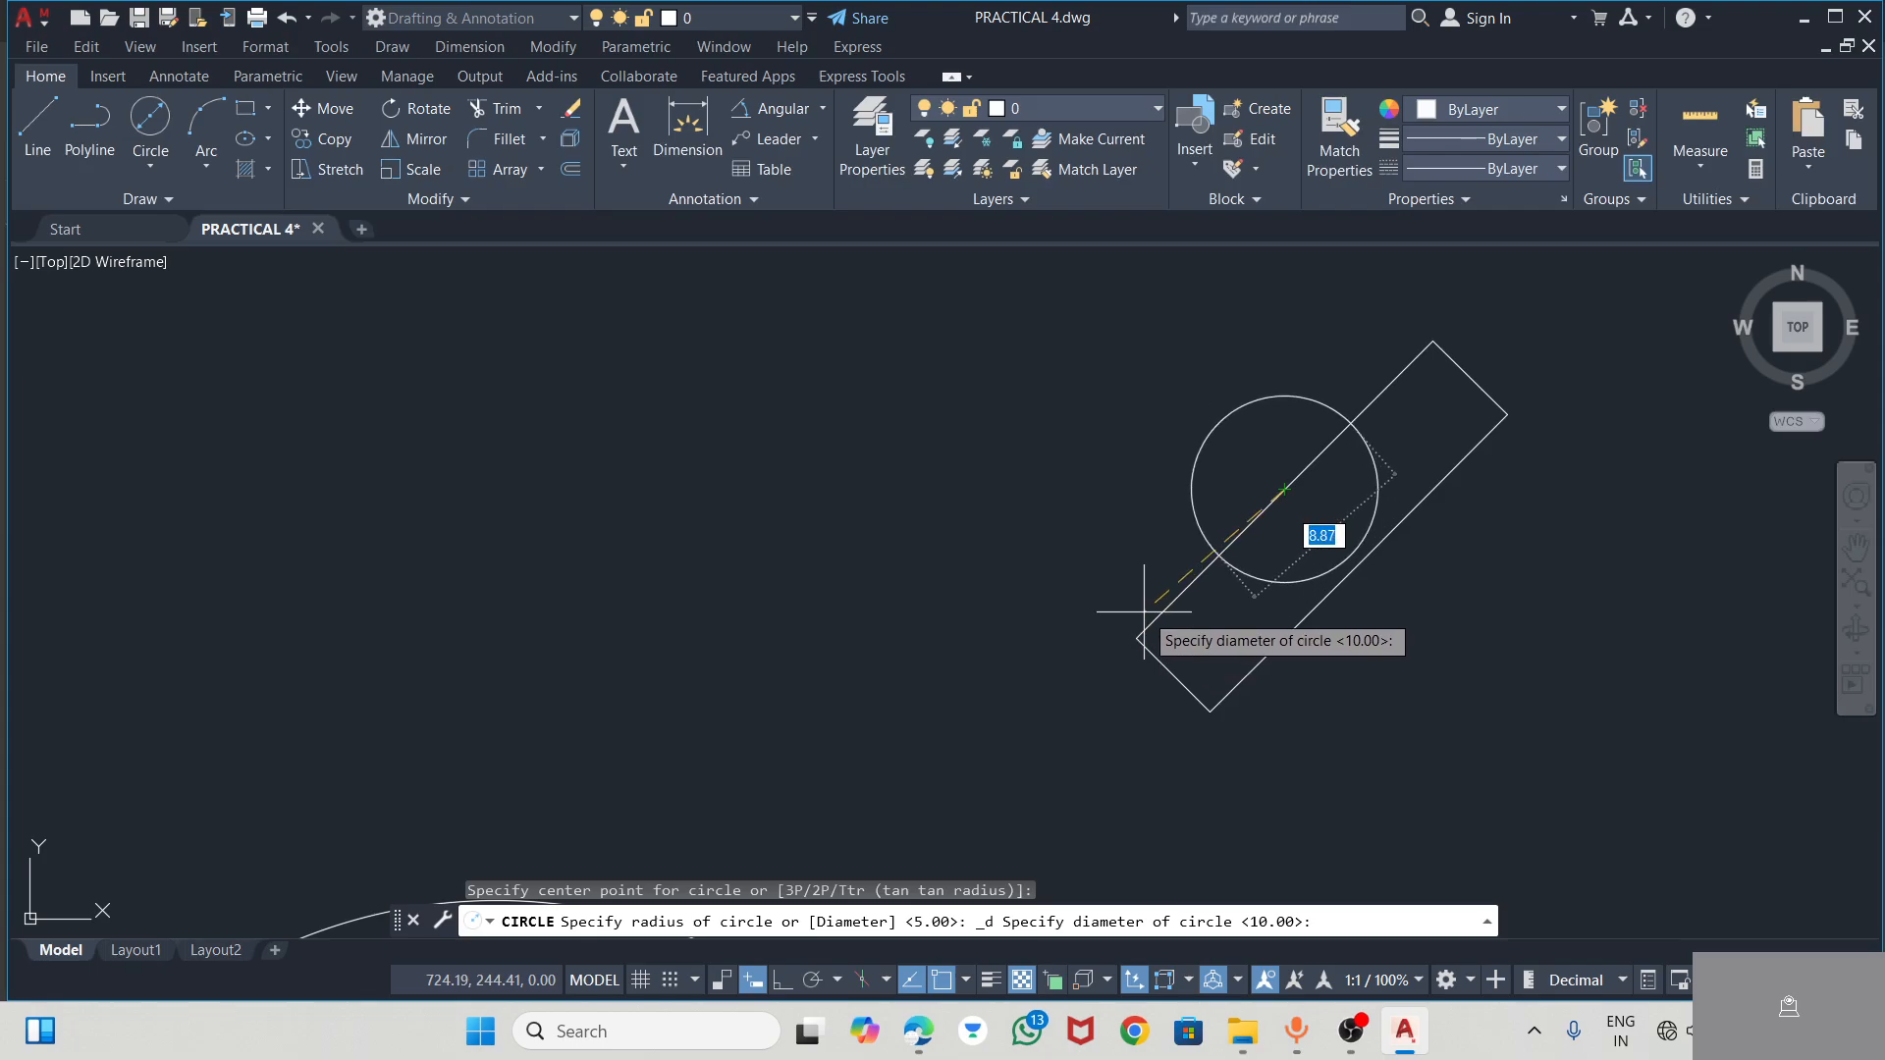
key("Return")
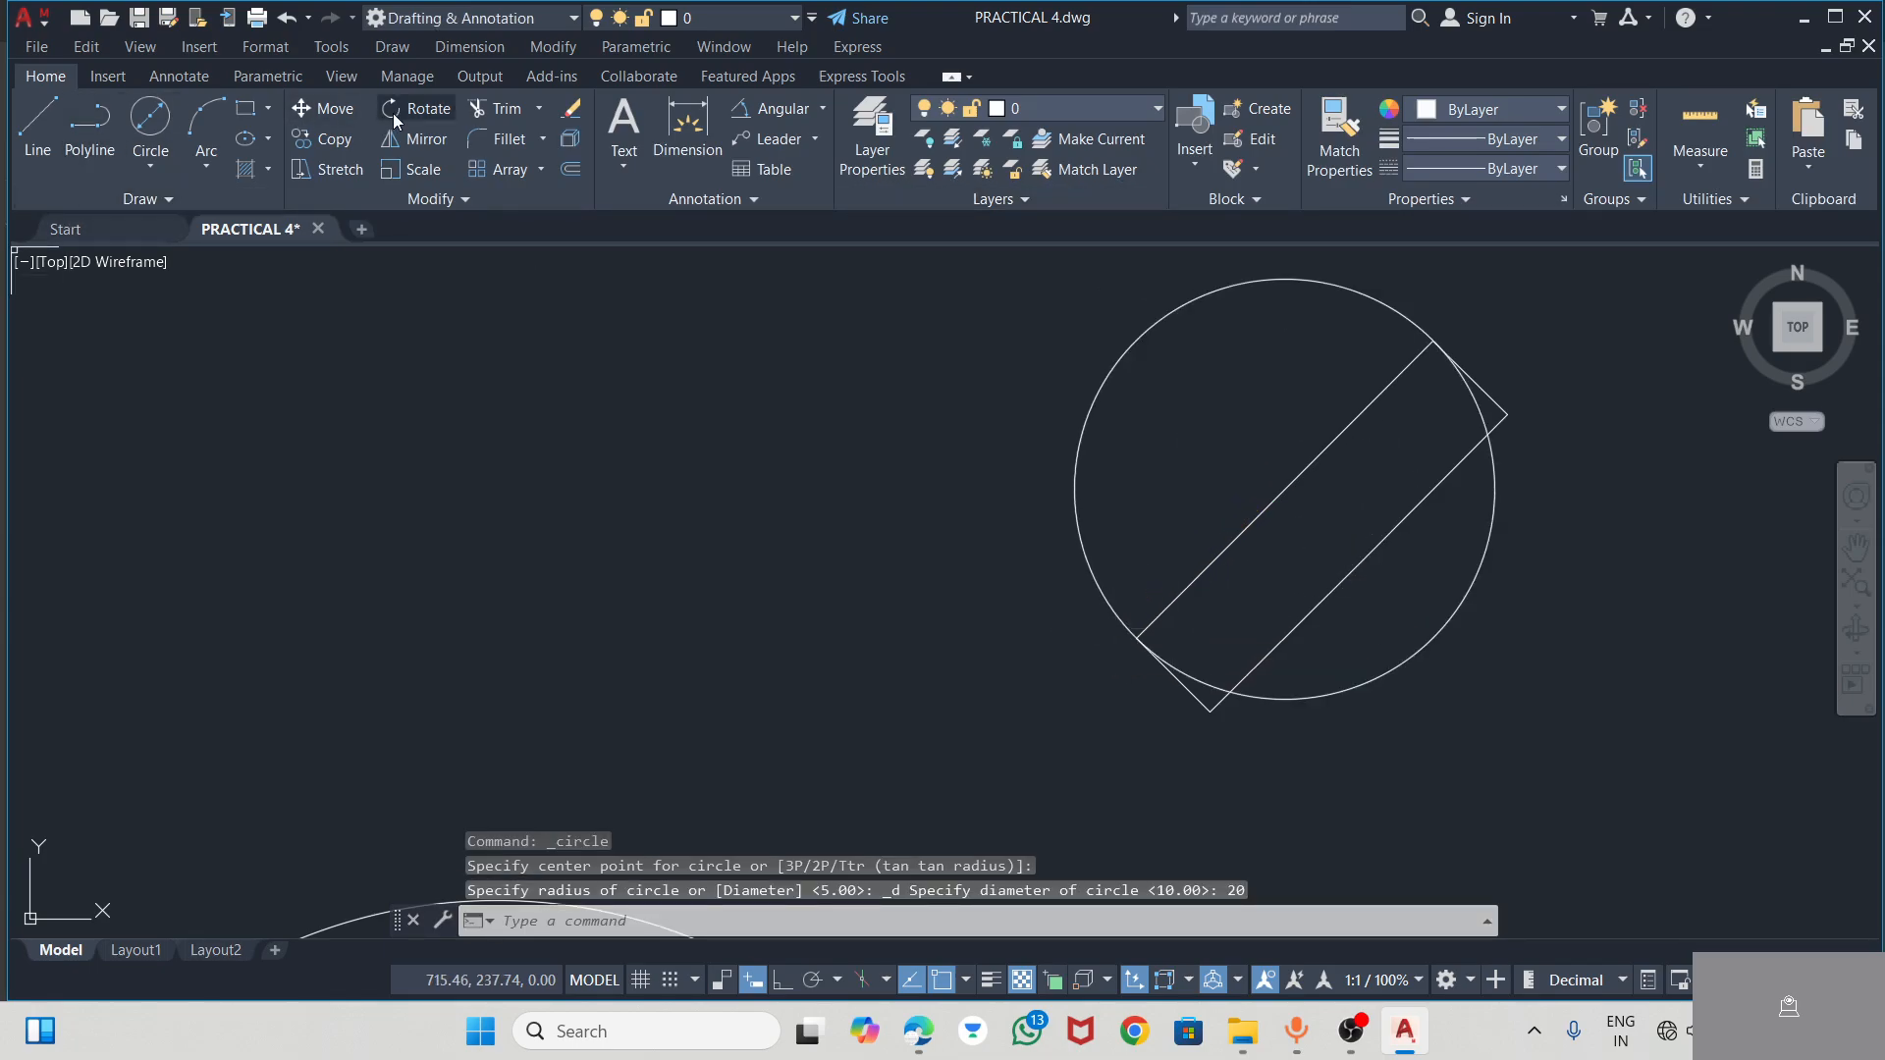
Trim the line through the circle's centre and the arcs beyond it to form the D-shaped roll end, and return to the PDF
left_click(486, 109)
left_click(1267, 438)
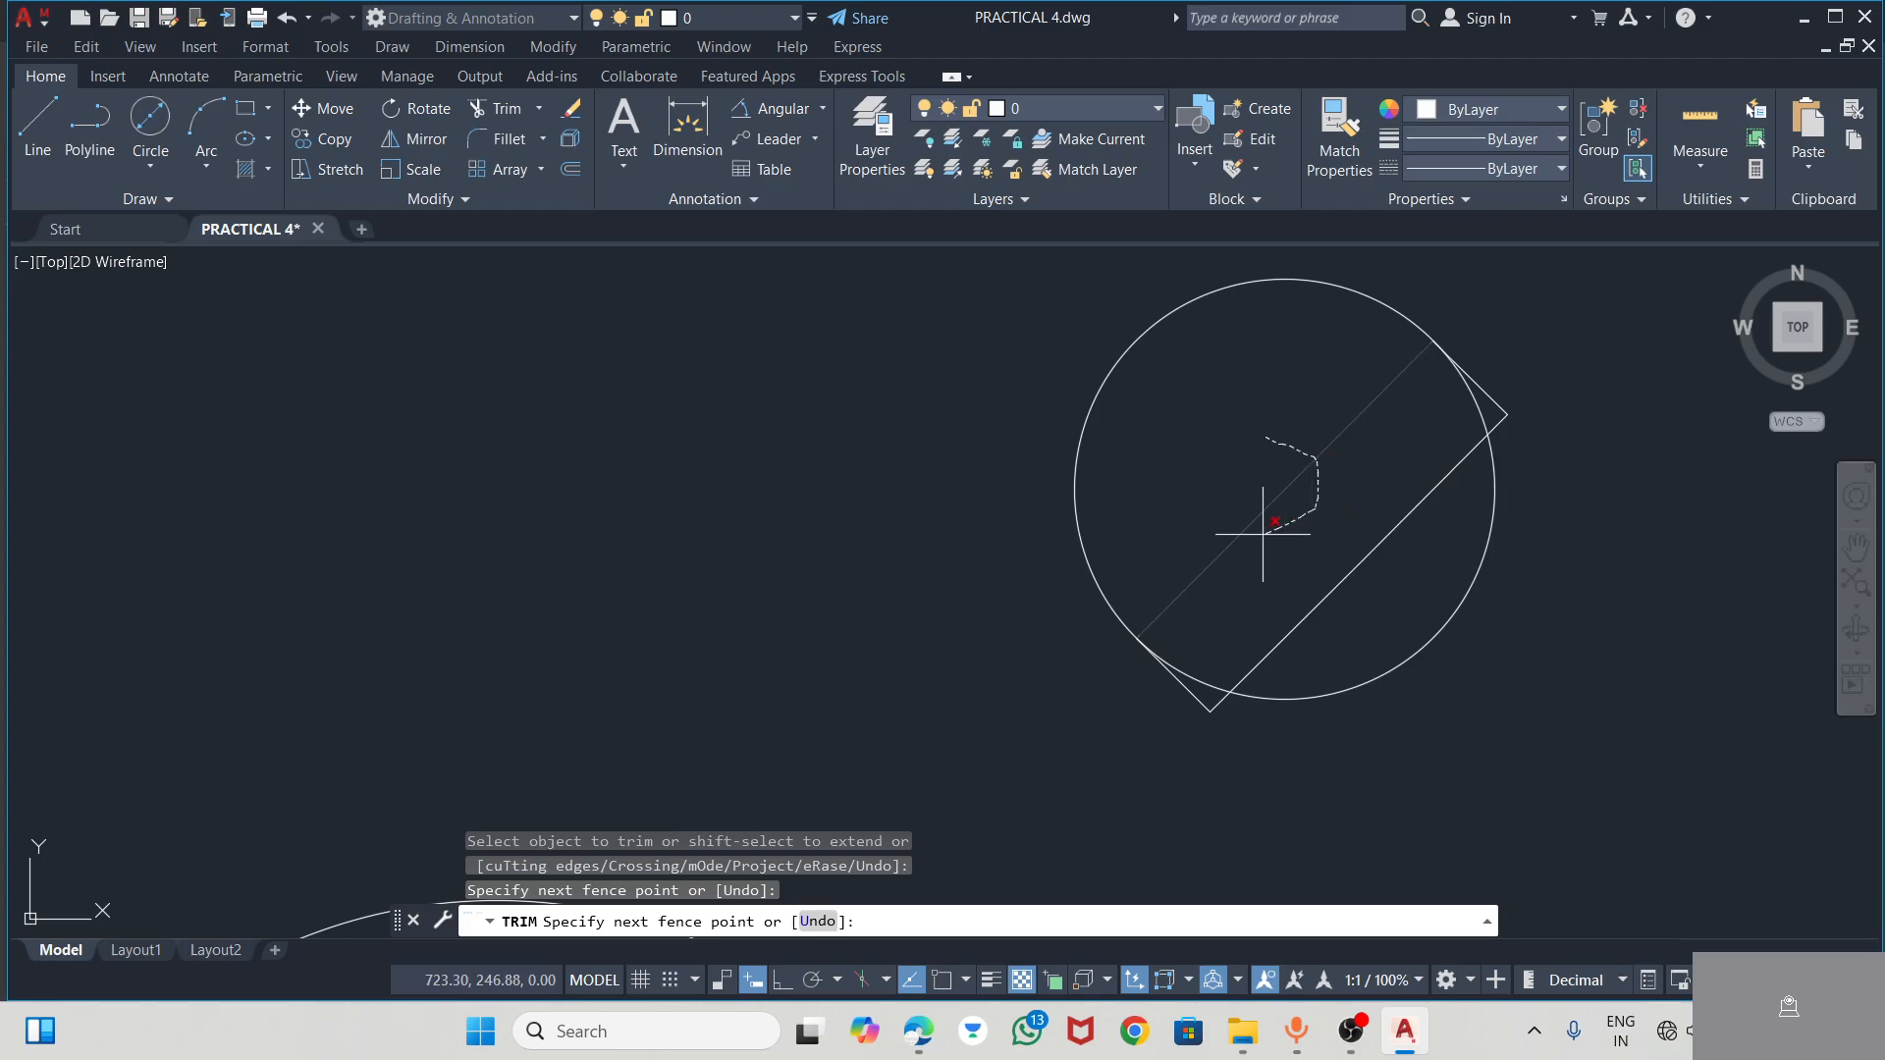
key("Return")
left_click(1482, 416)
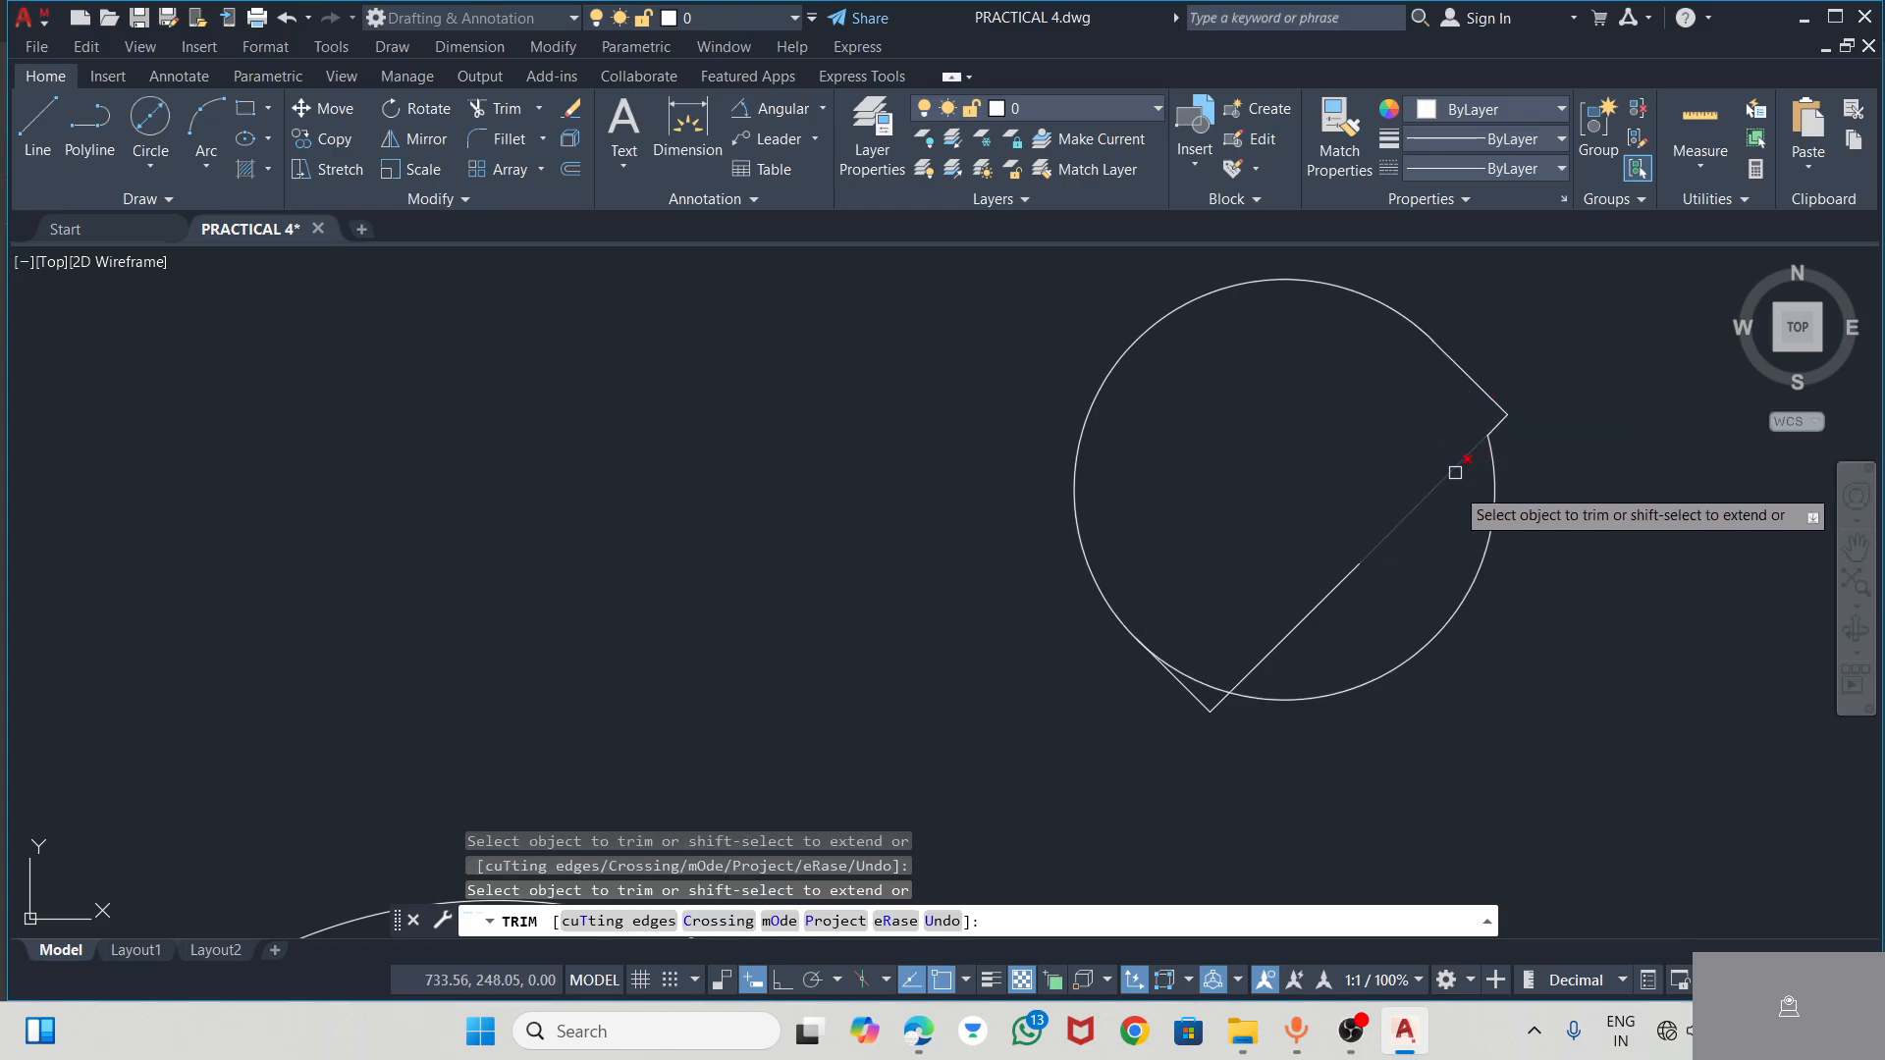
left_click(1489, 542)
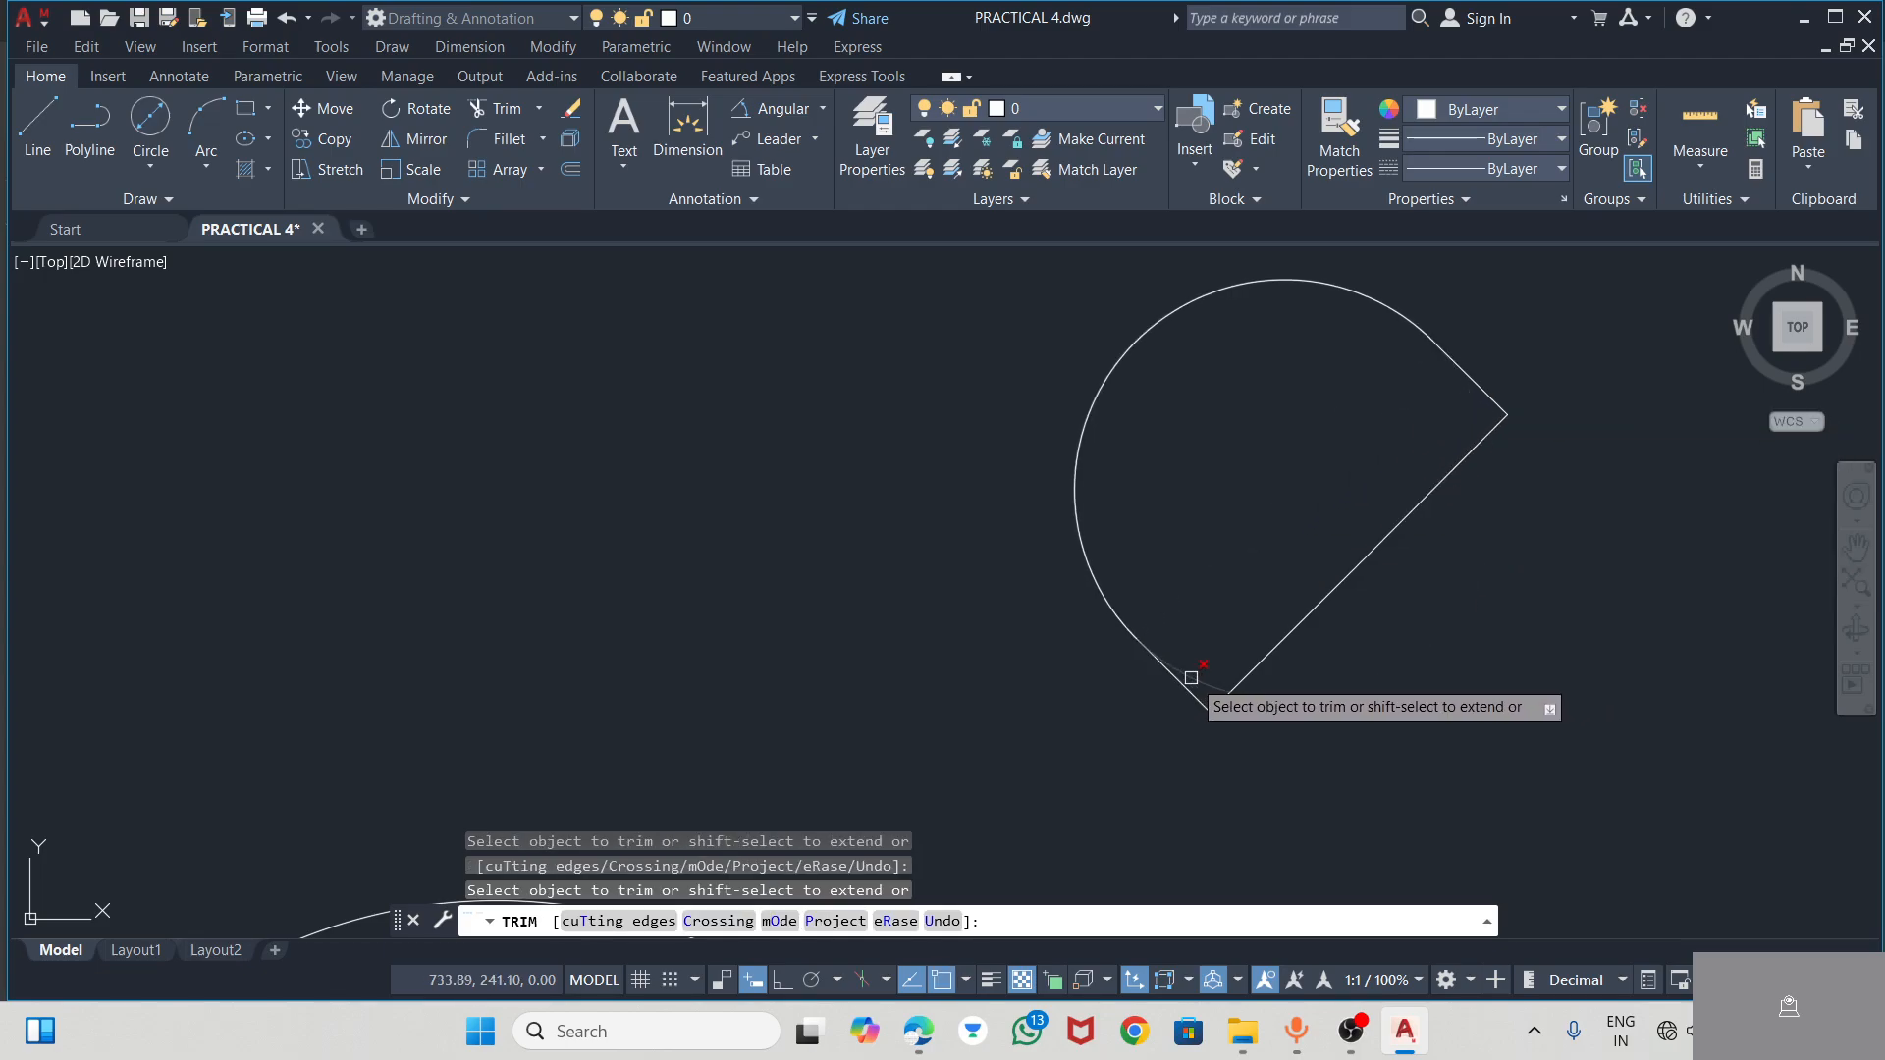
scroll(1266, 402, "down", 8)
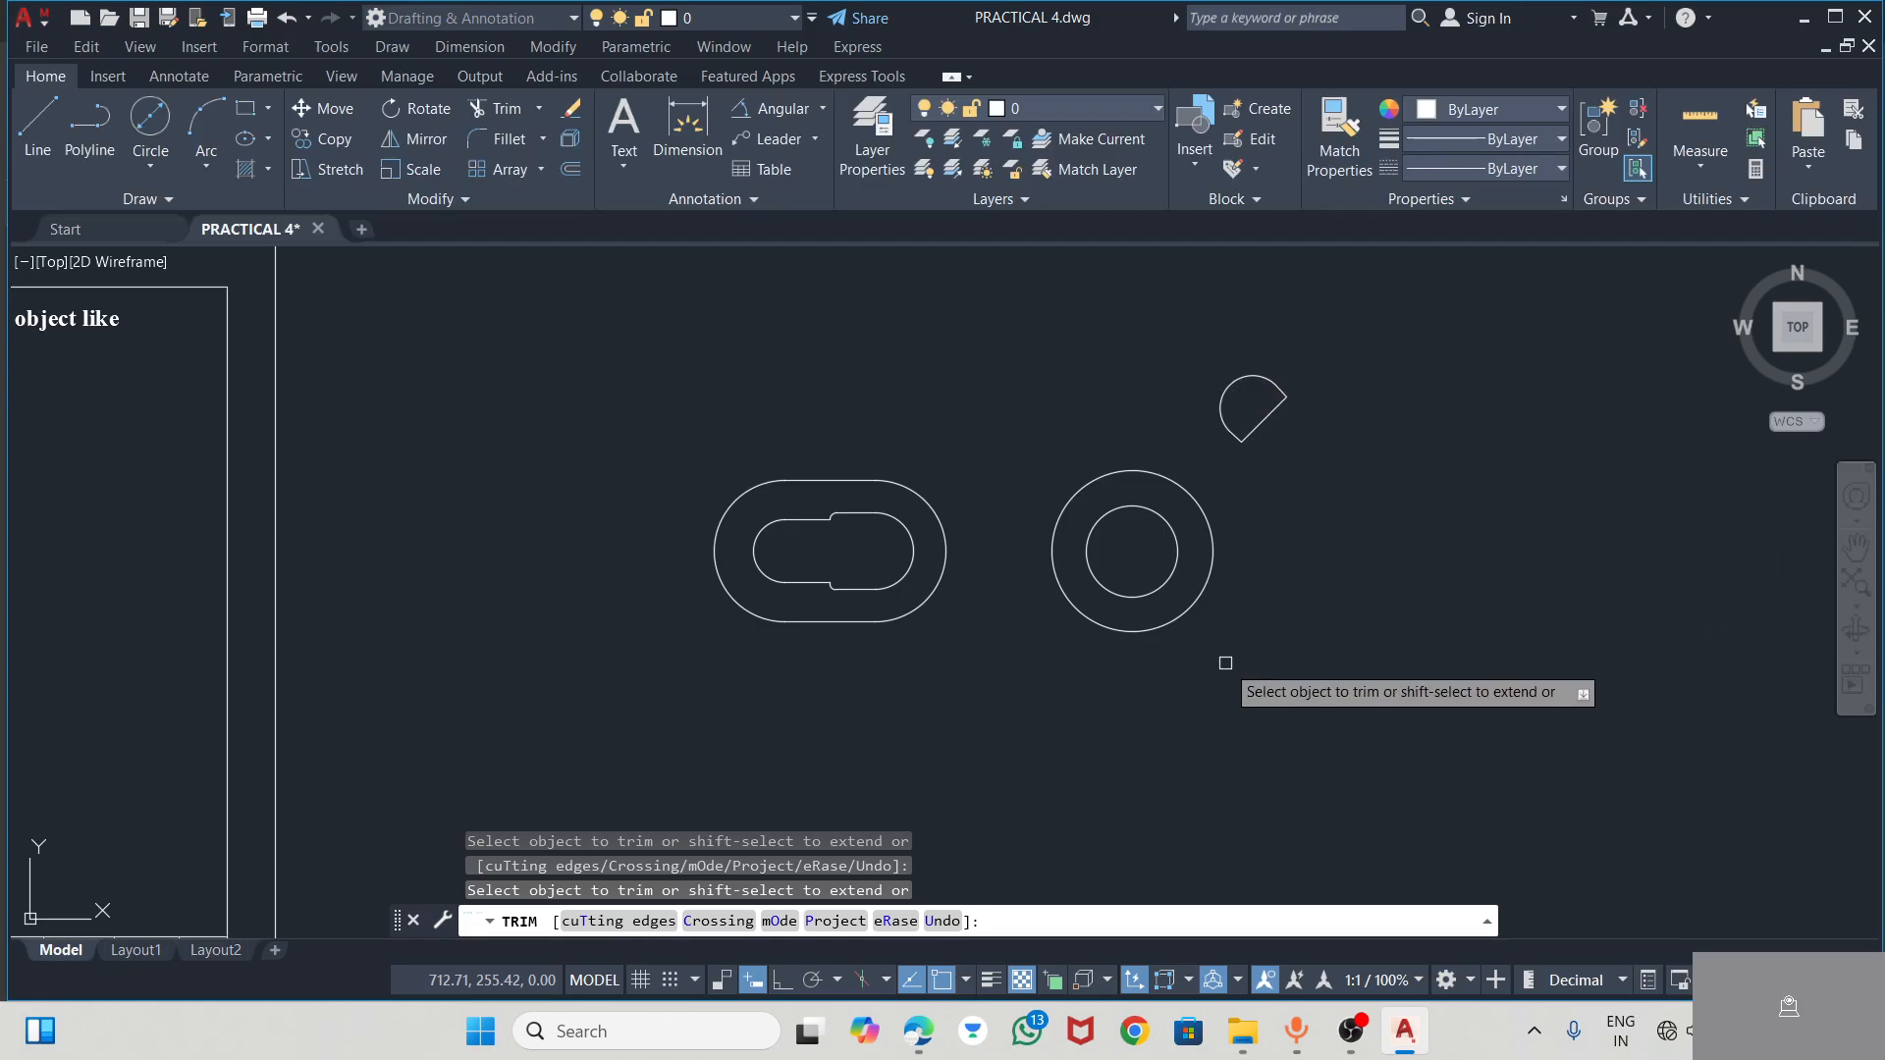
key("alt+Tab")
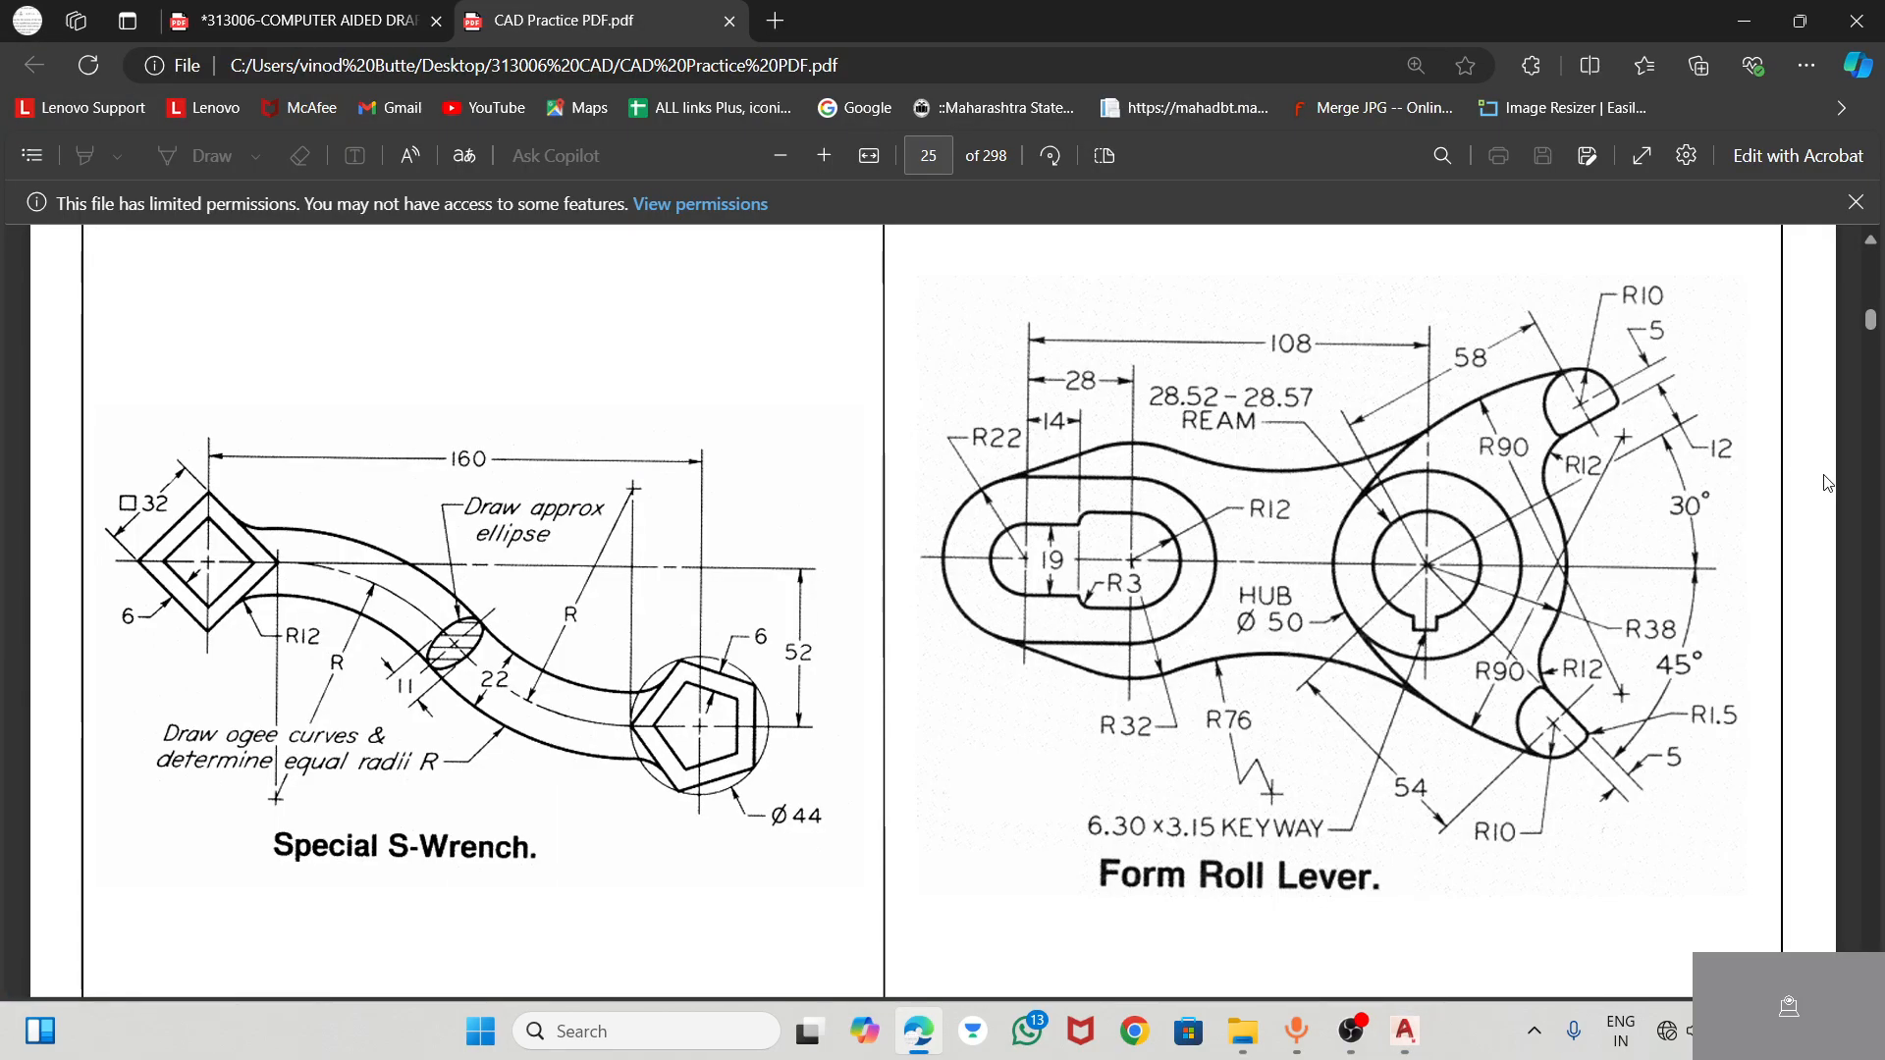
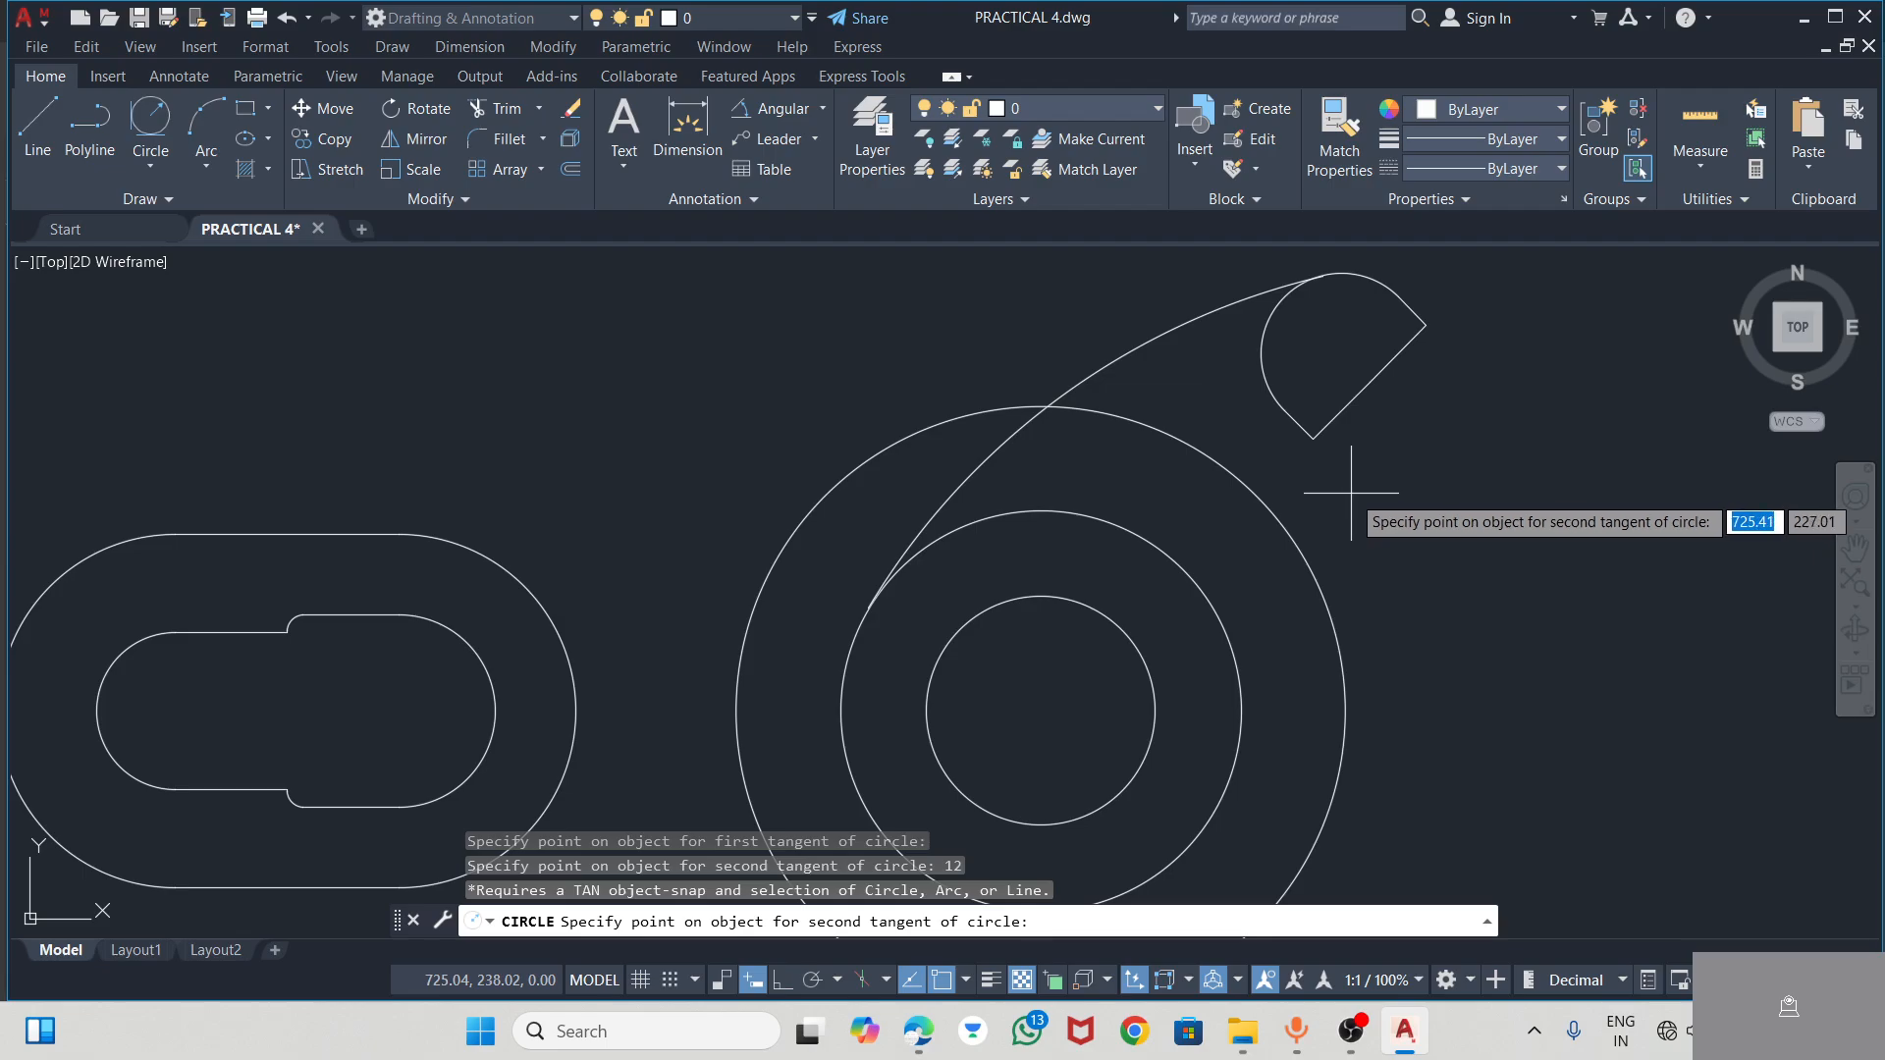
key("Escape")
Draw a circle of radius 12 tangent to the outer hub circle and the straight edge of the D-shaped roll end
left_click(163, 113)
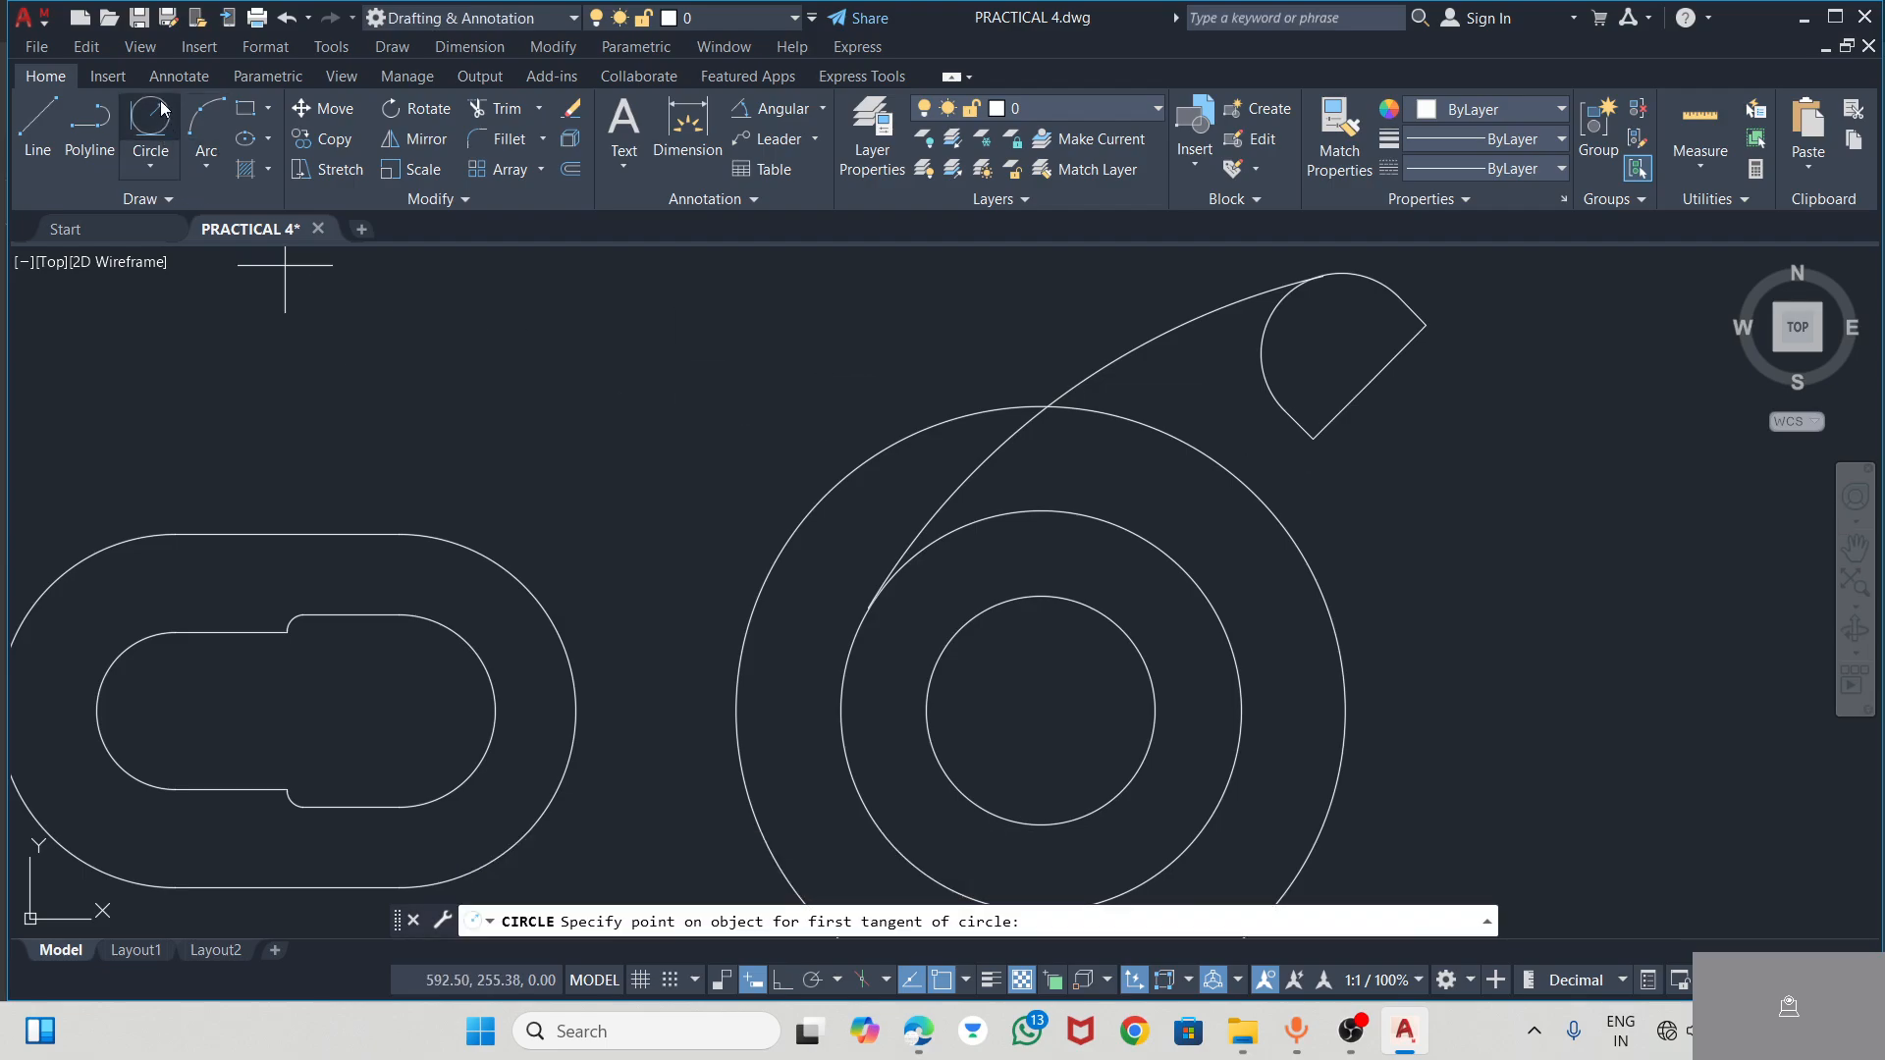
left_click(1320, 593)
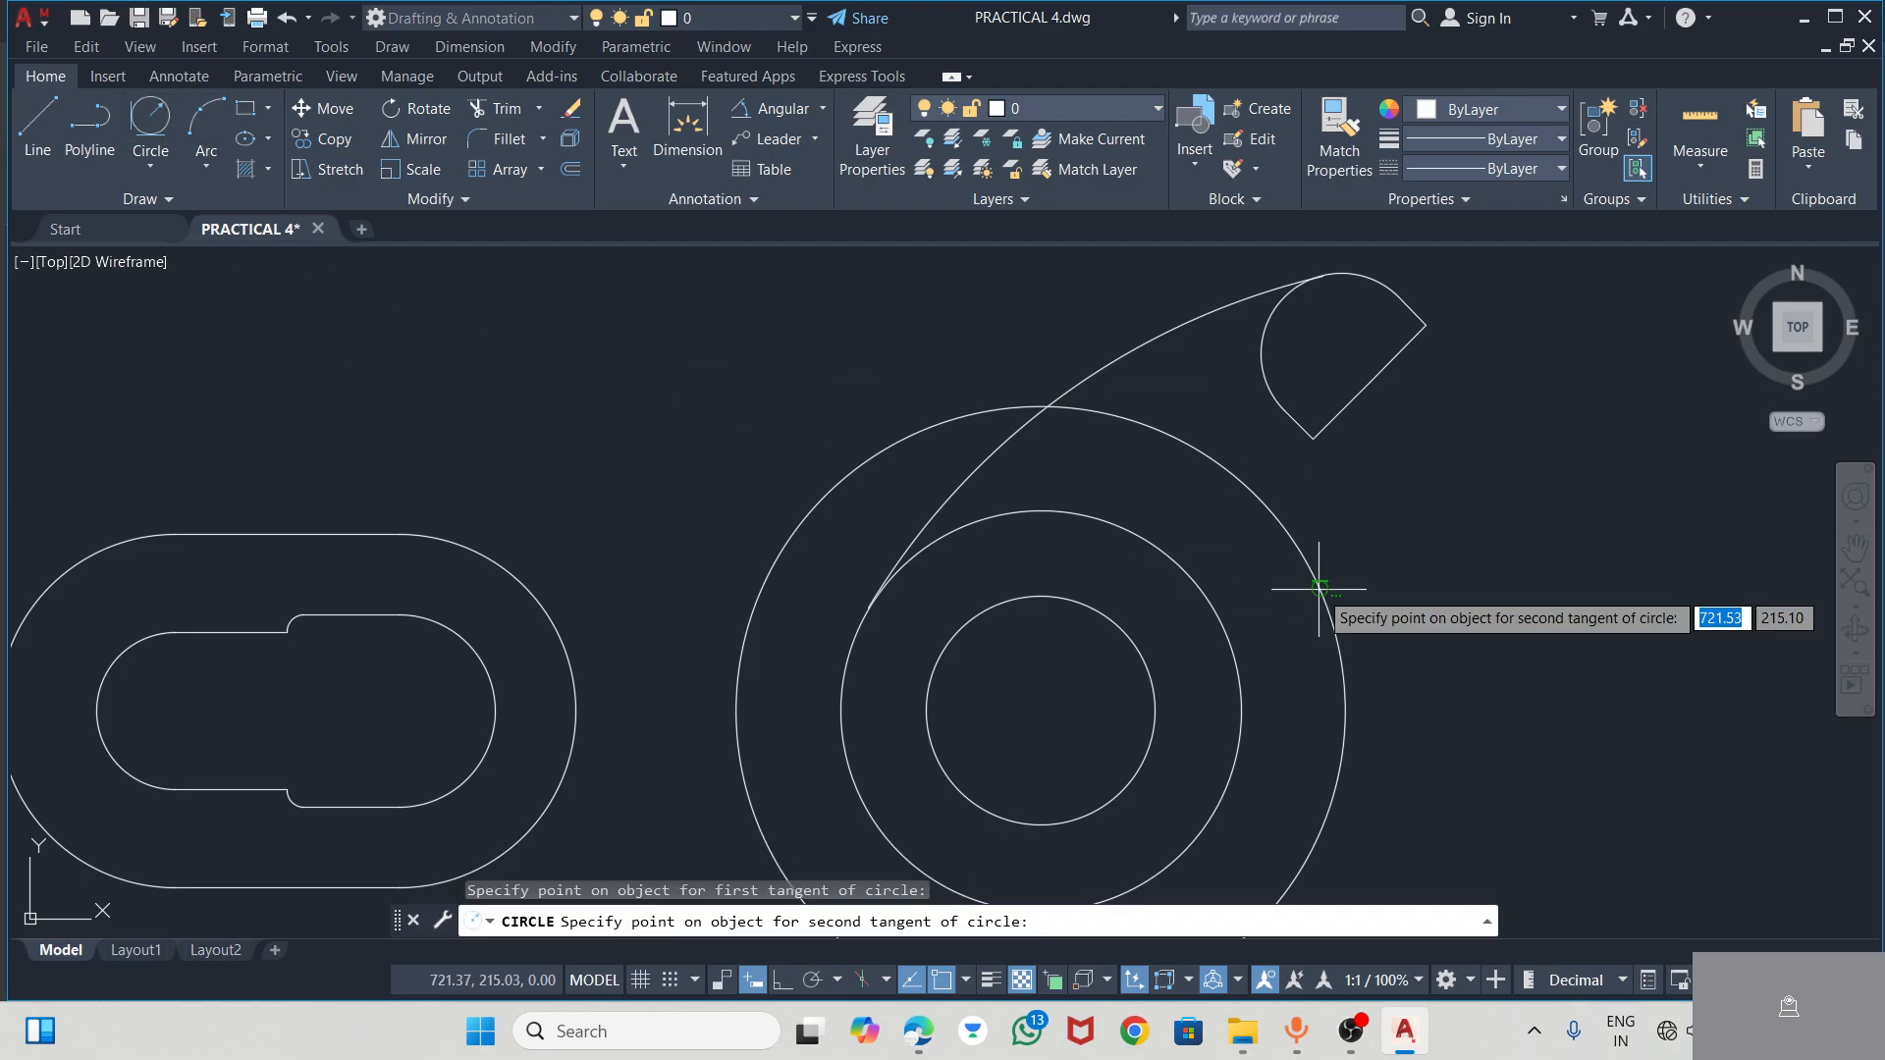
left_click(1341, 411)
type("1")
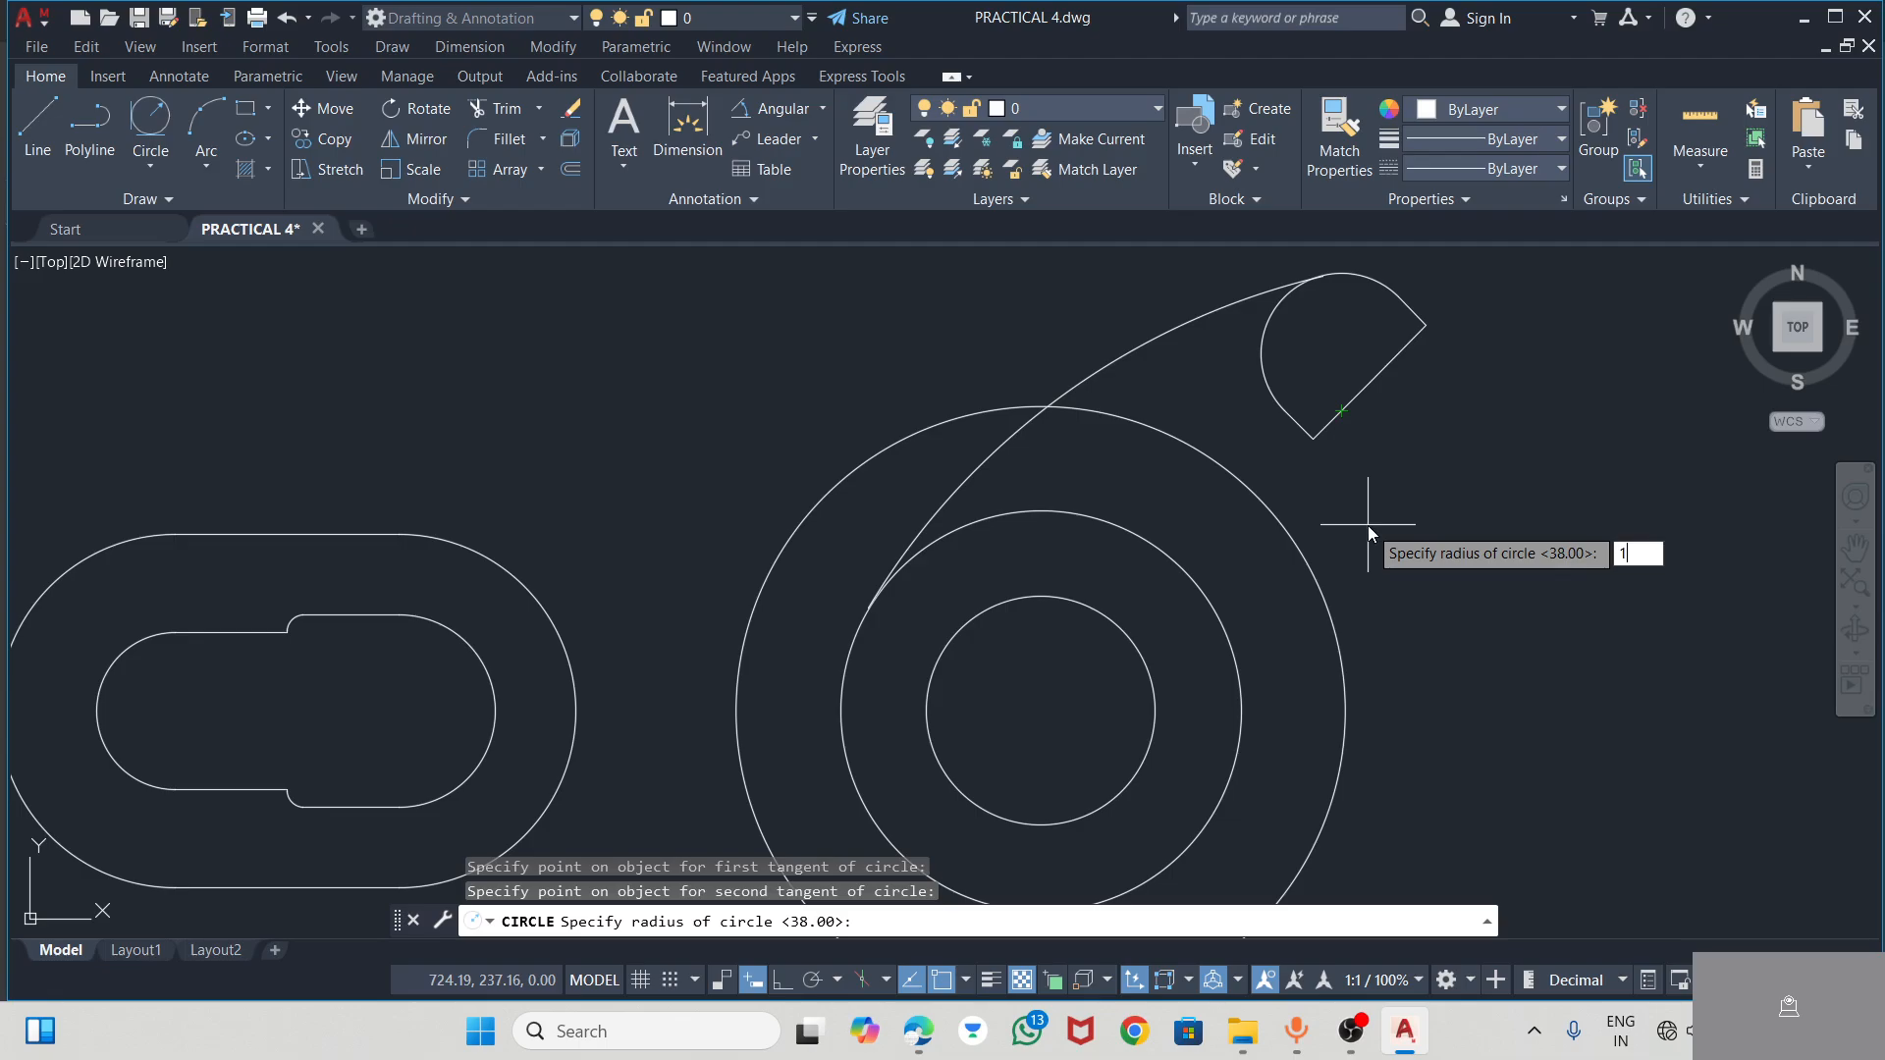
type("2")
key("Return")
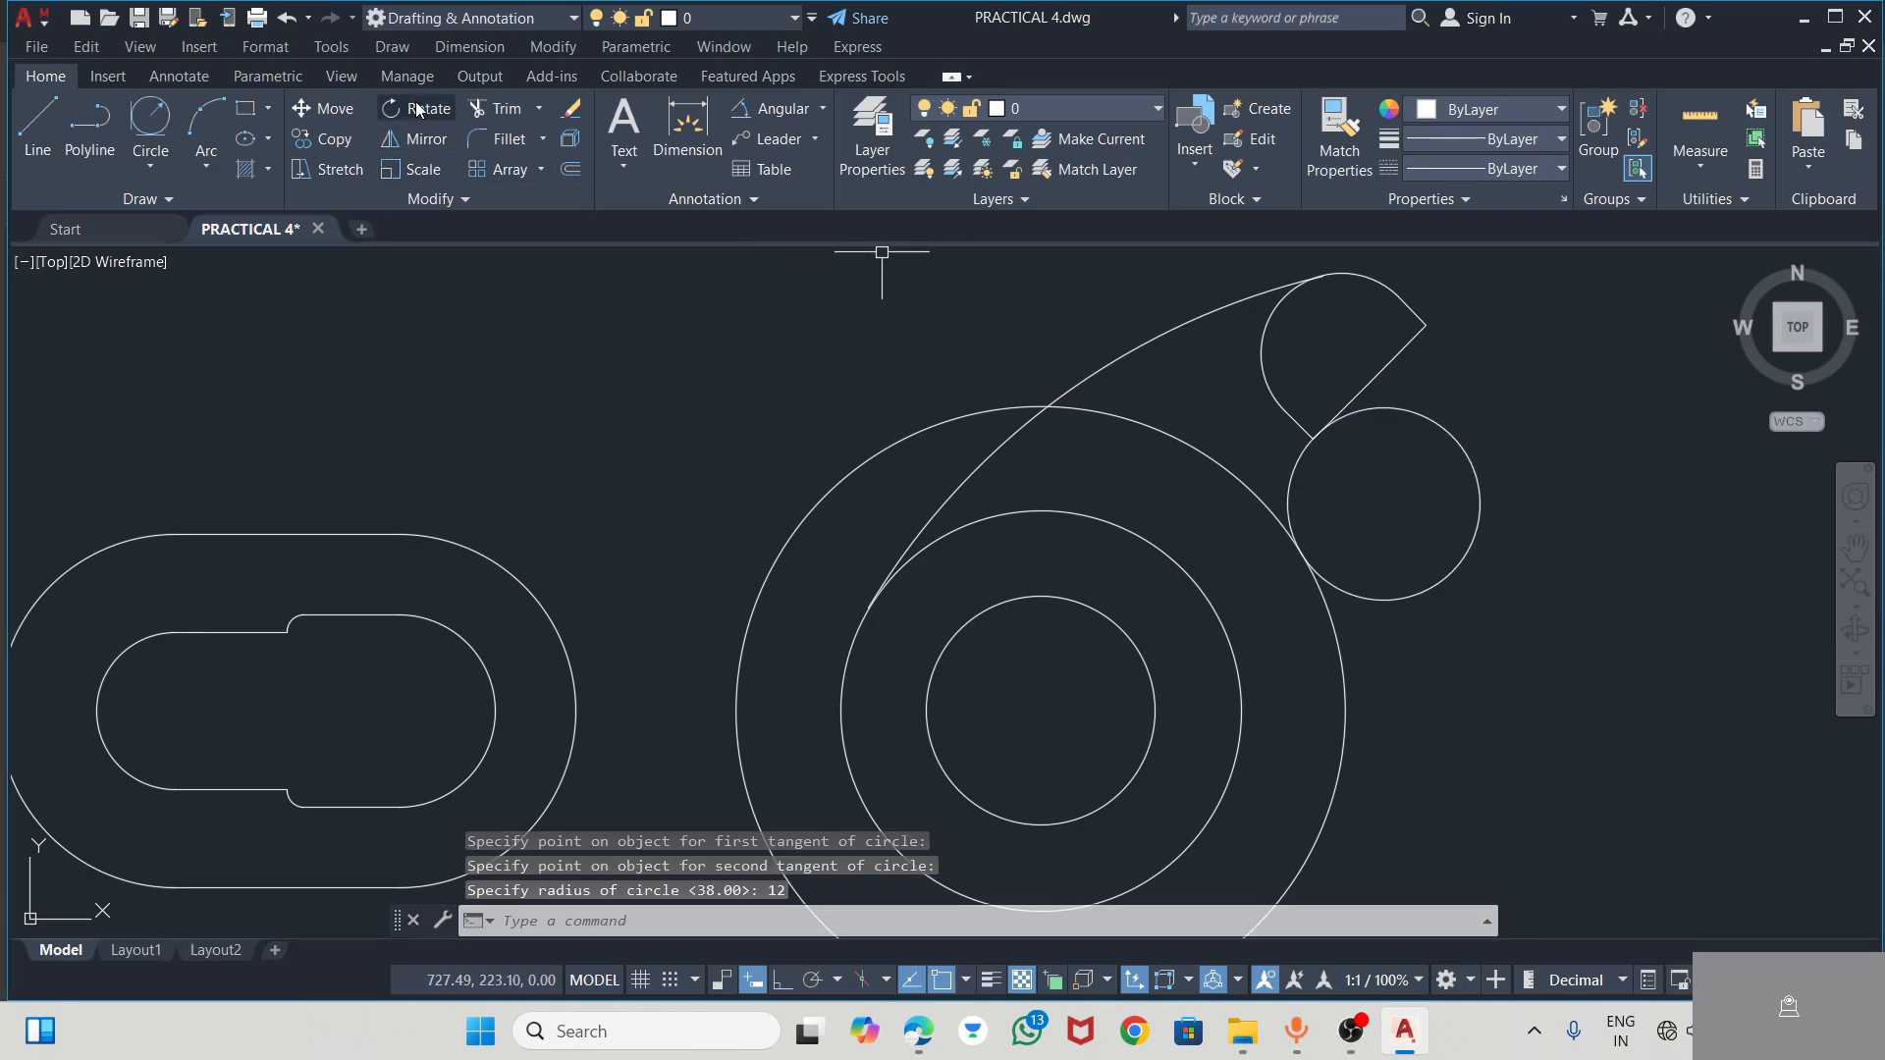
Trim the radius-12 circle to its fillet arc and remove the outer circle's arc between the fillet and the arm's long curve
left_click(481, 108)
left_click_drag(1488, 390, 1417, 516)
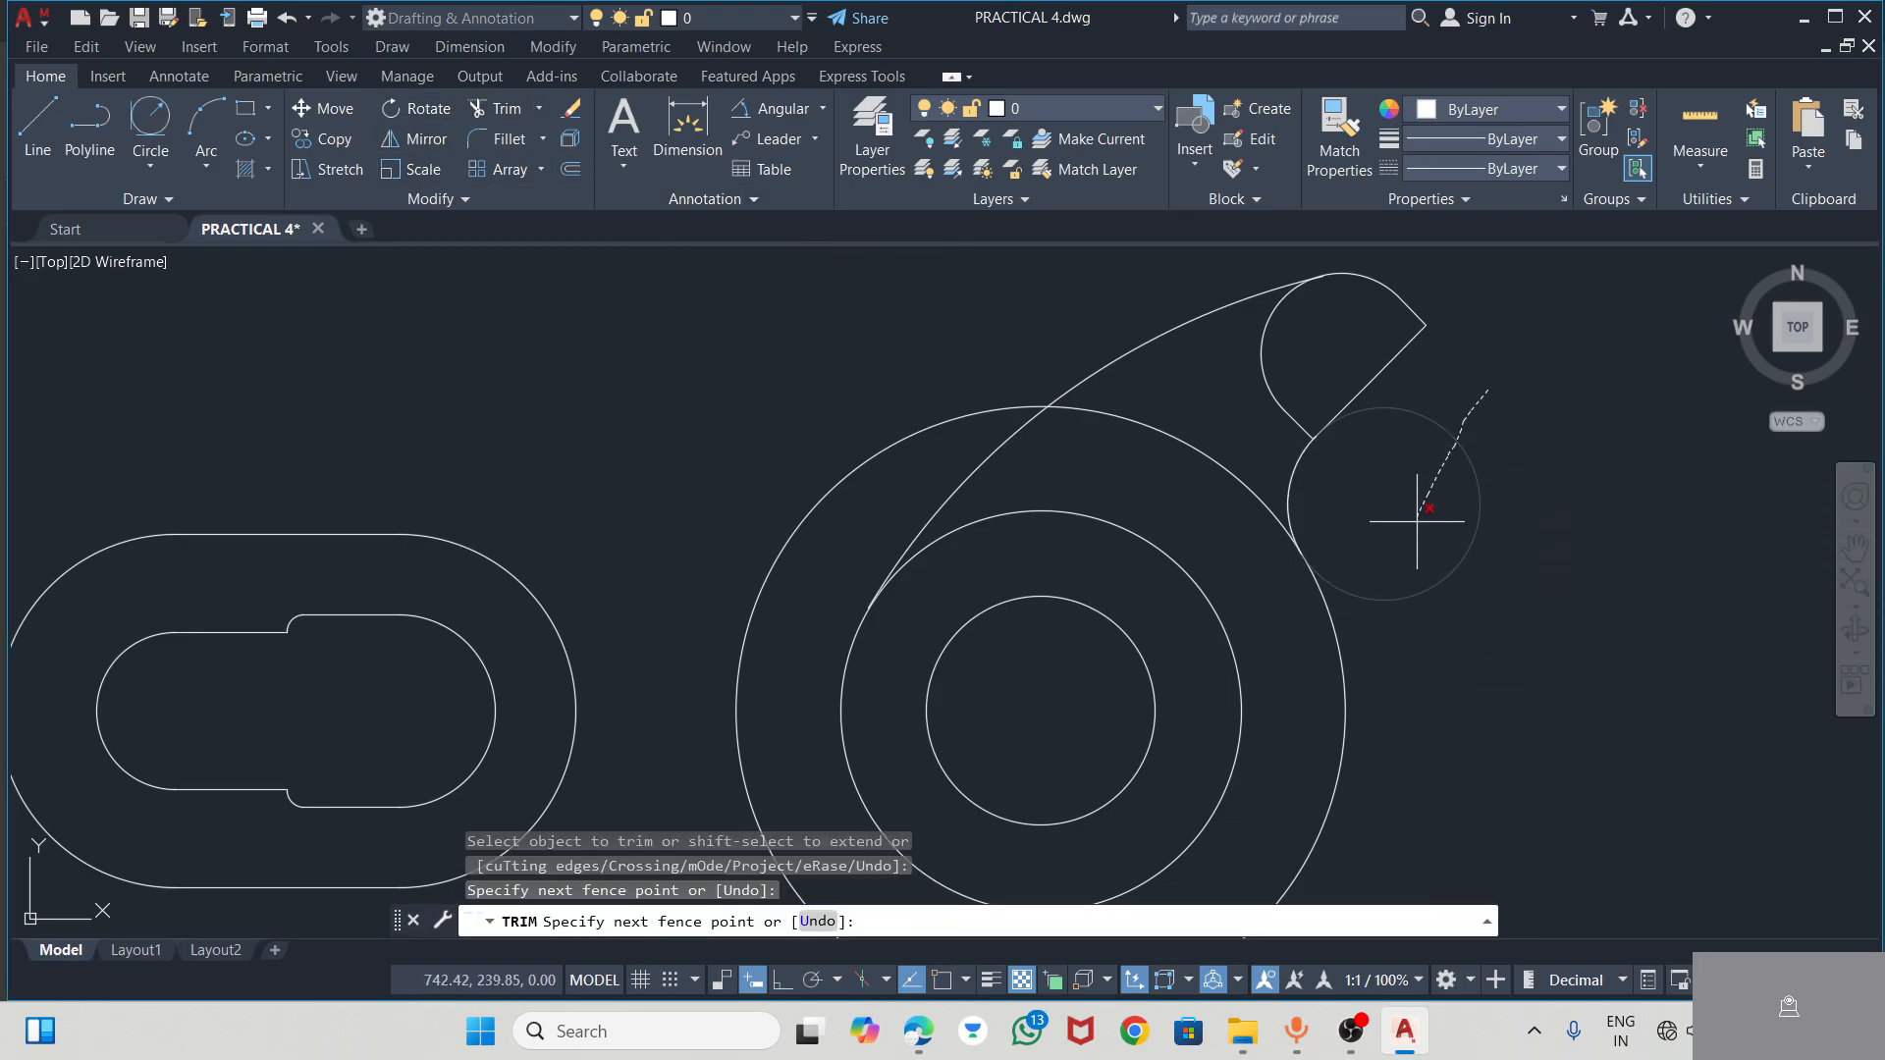
left_click_drag(1400, 646, 1403, 638)
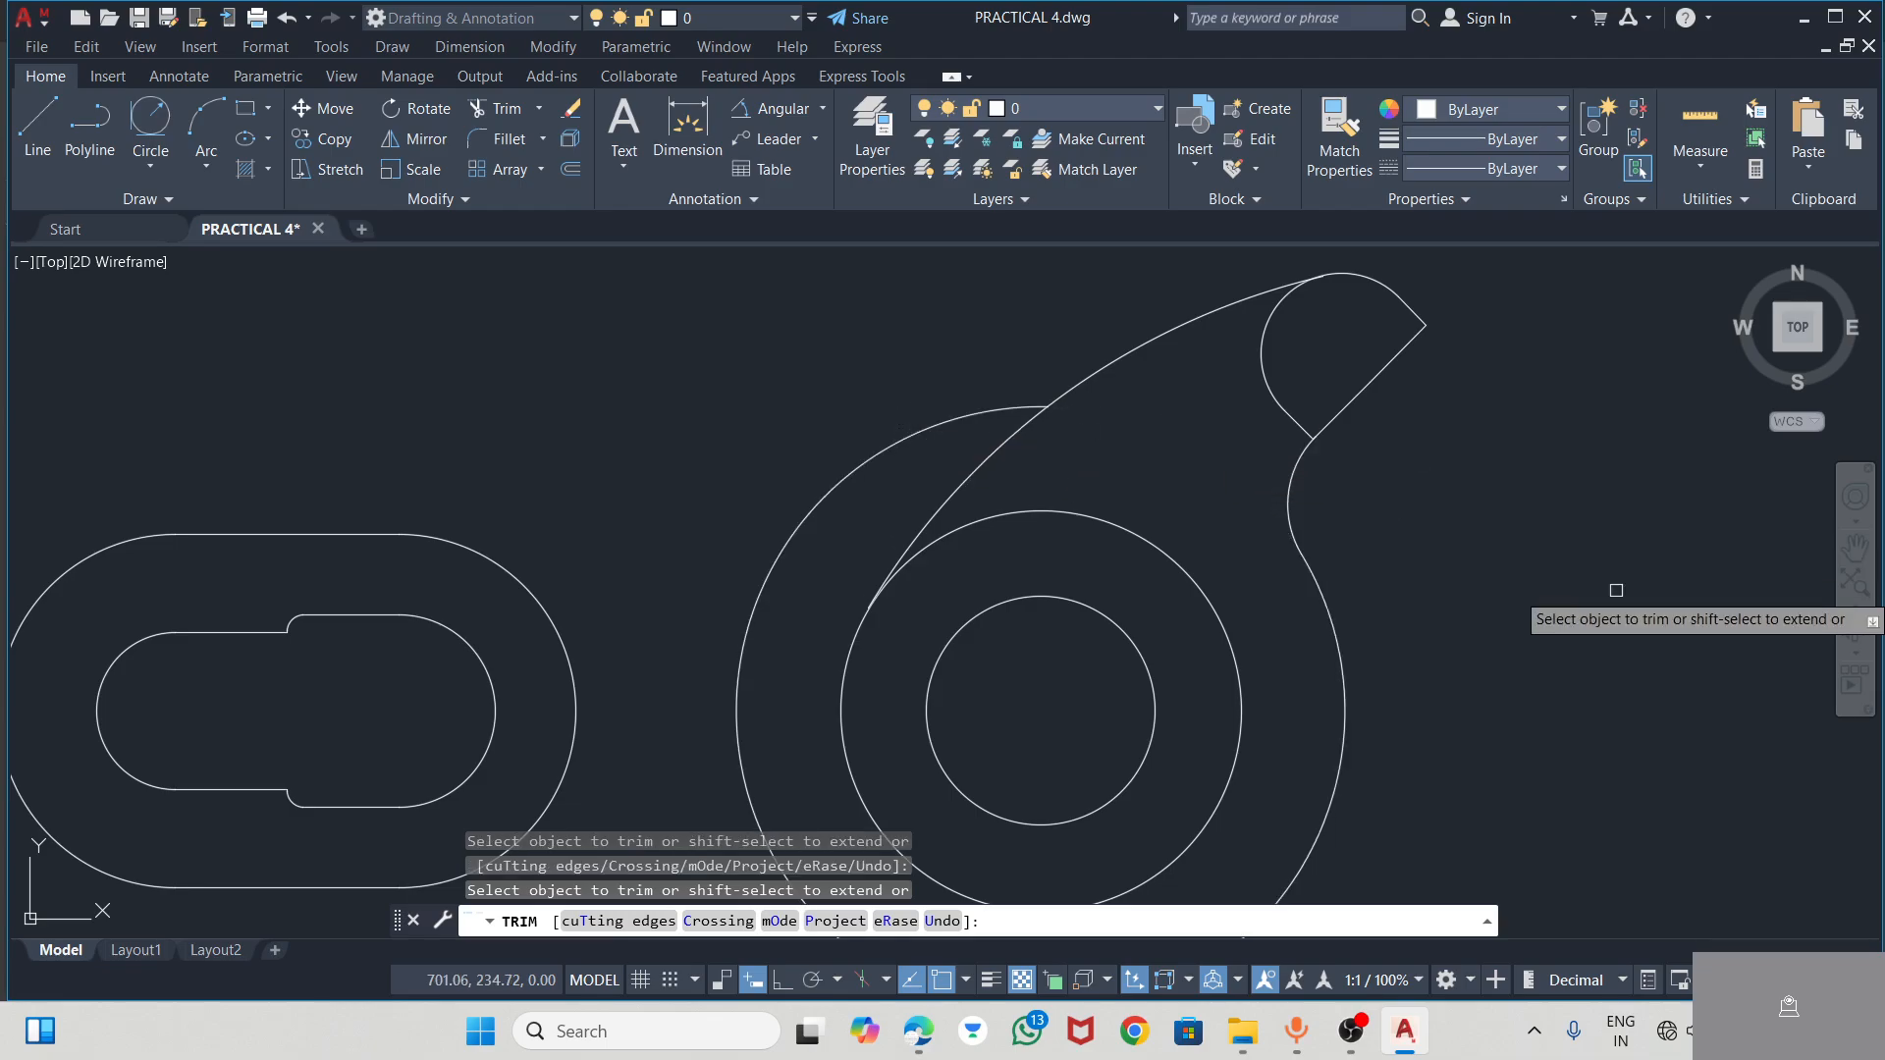
key("Escape")
scroll(1458, 499, "down", 4)
scroll(1458, 588, "up", 4)
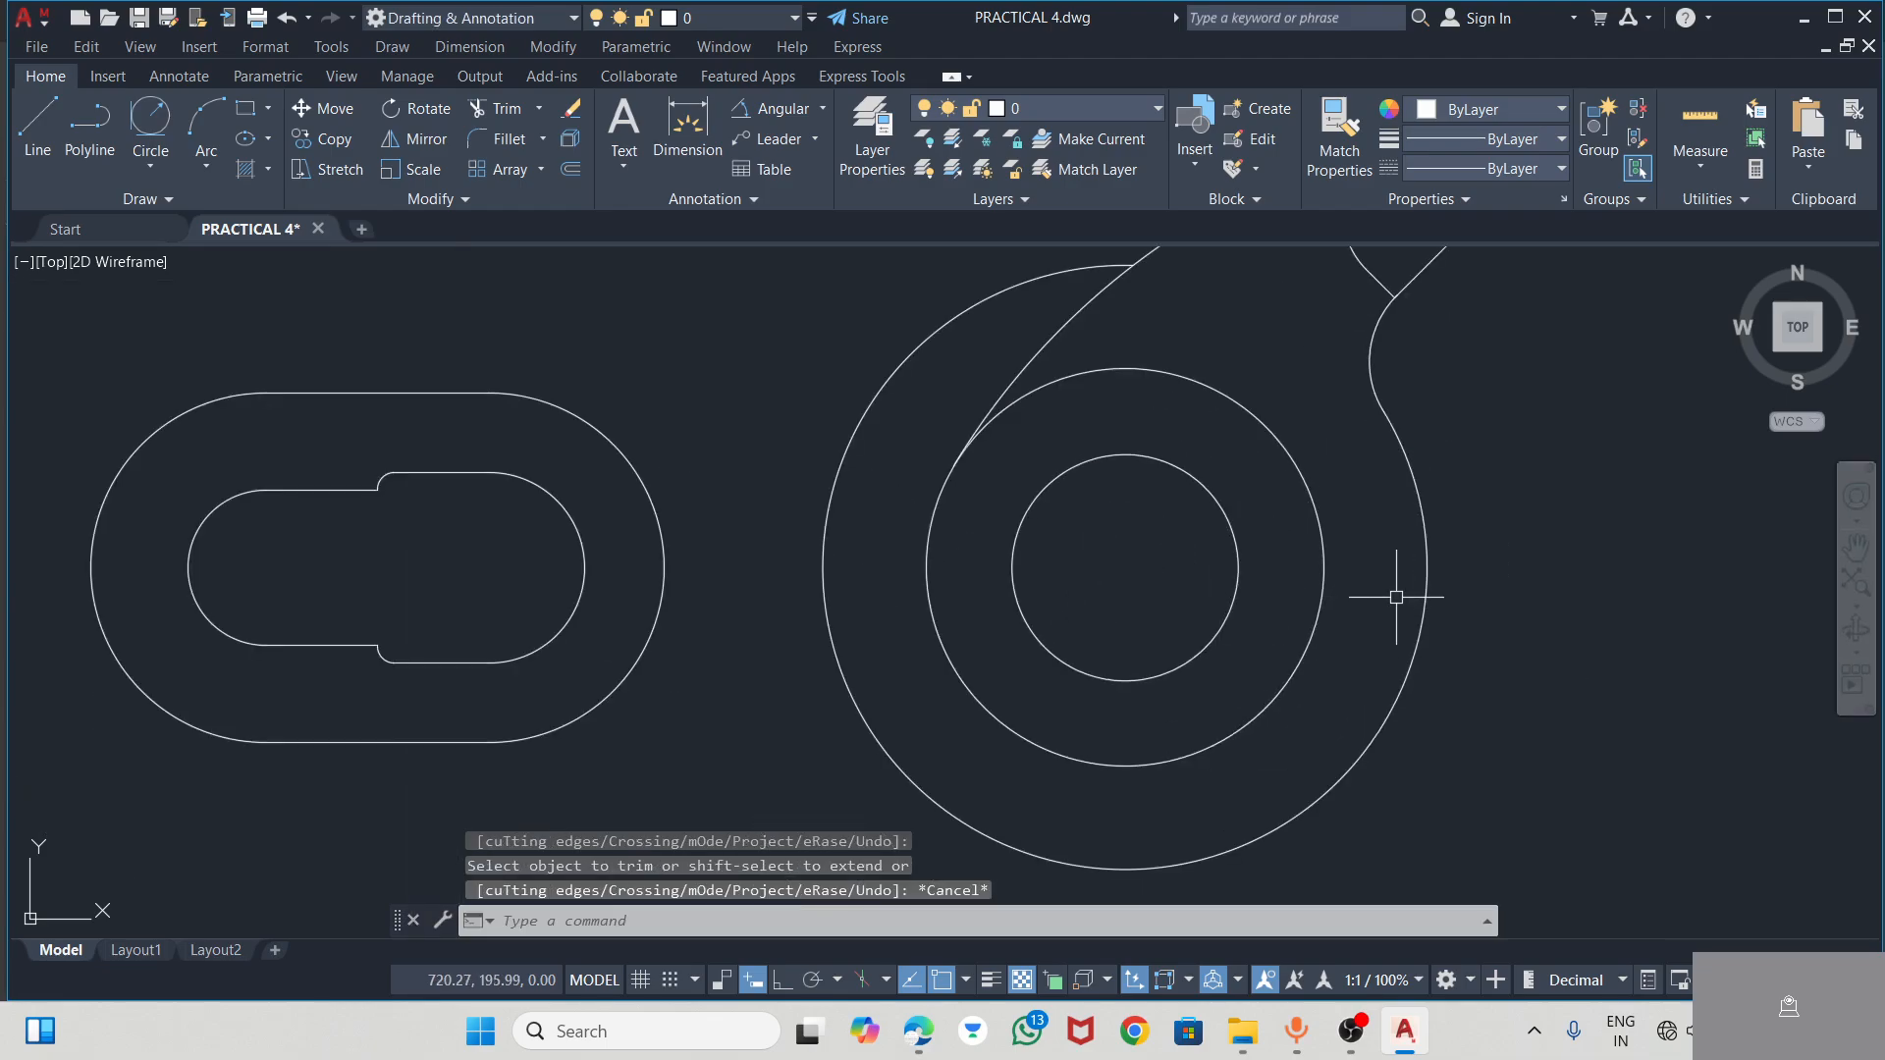
Check the lever in the PDF, and draw a horizontal line through the hub's centre, extending past the outer circle on both sides
key("alt+Tab")
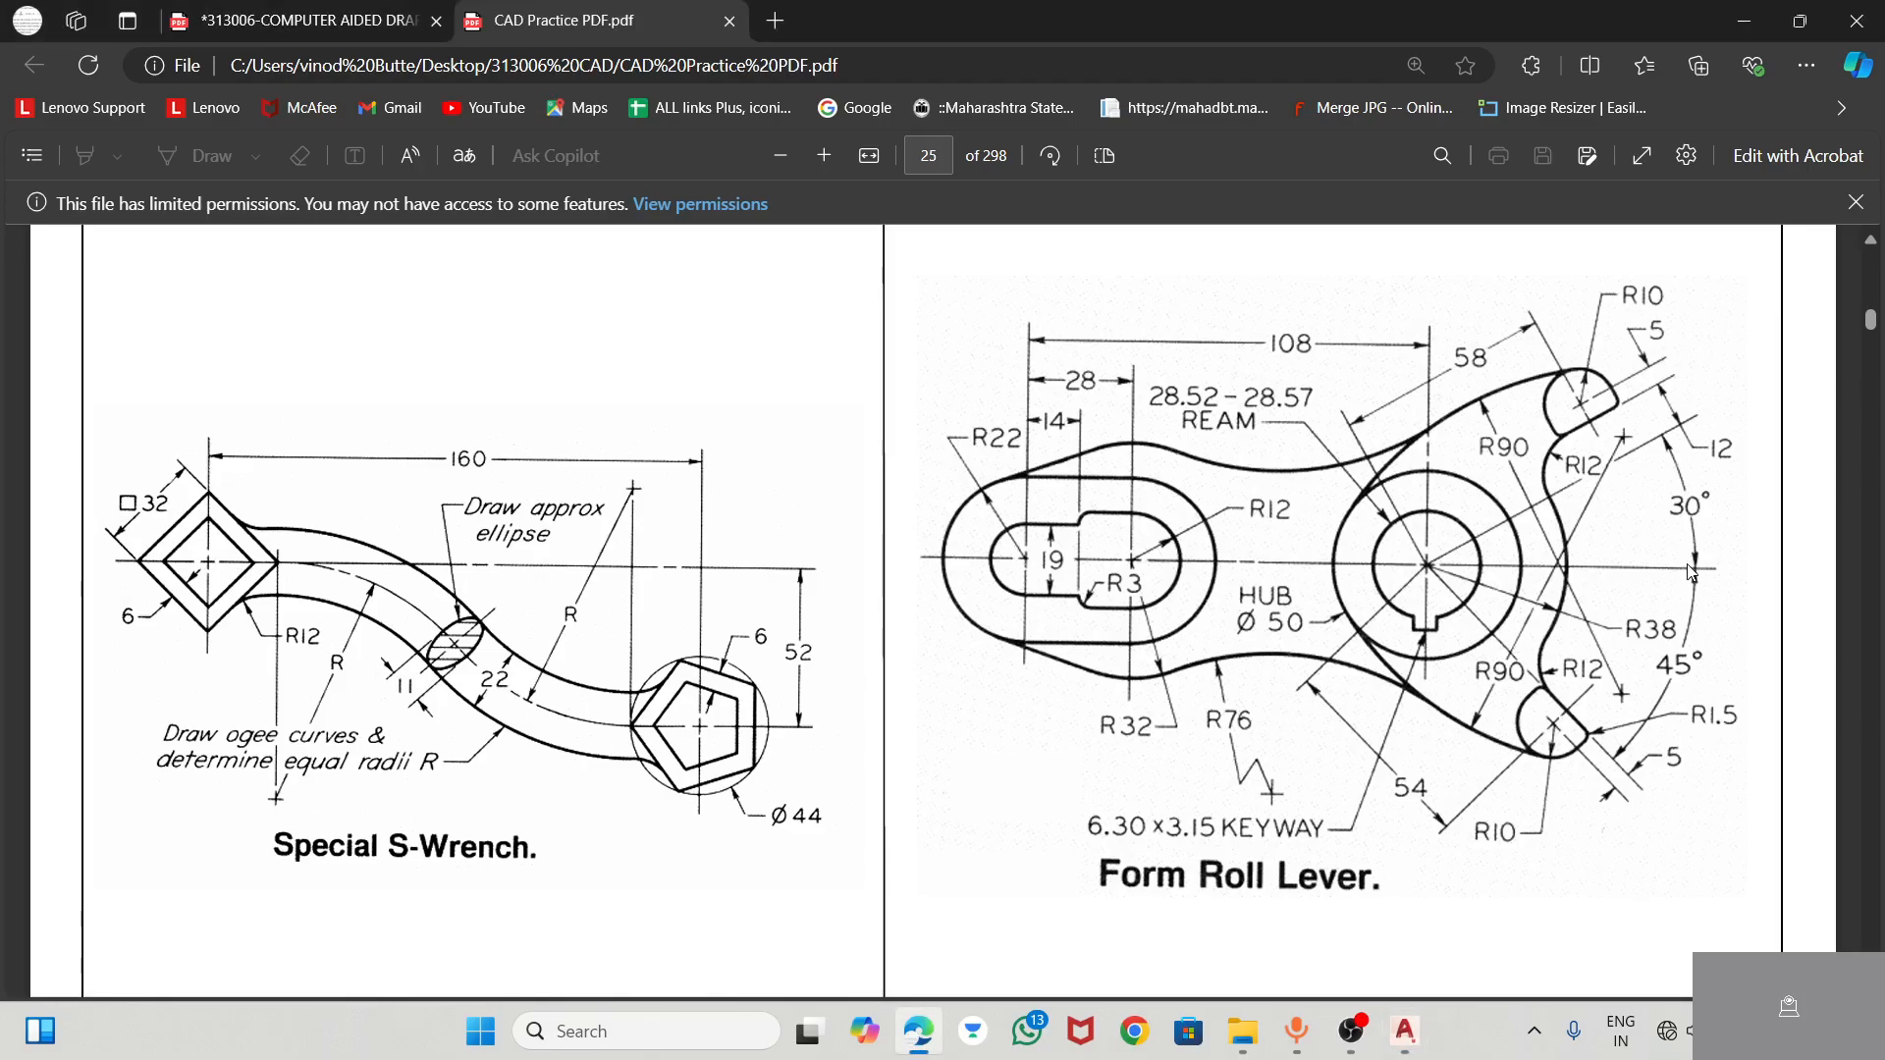
left_click(1404, 1033)
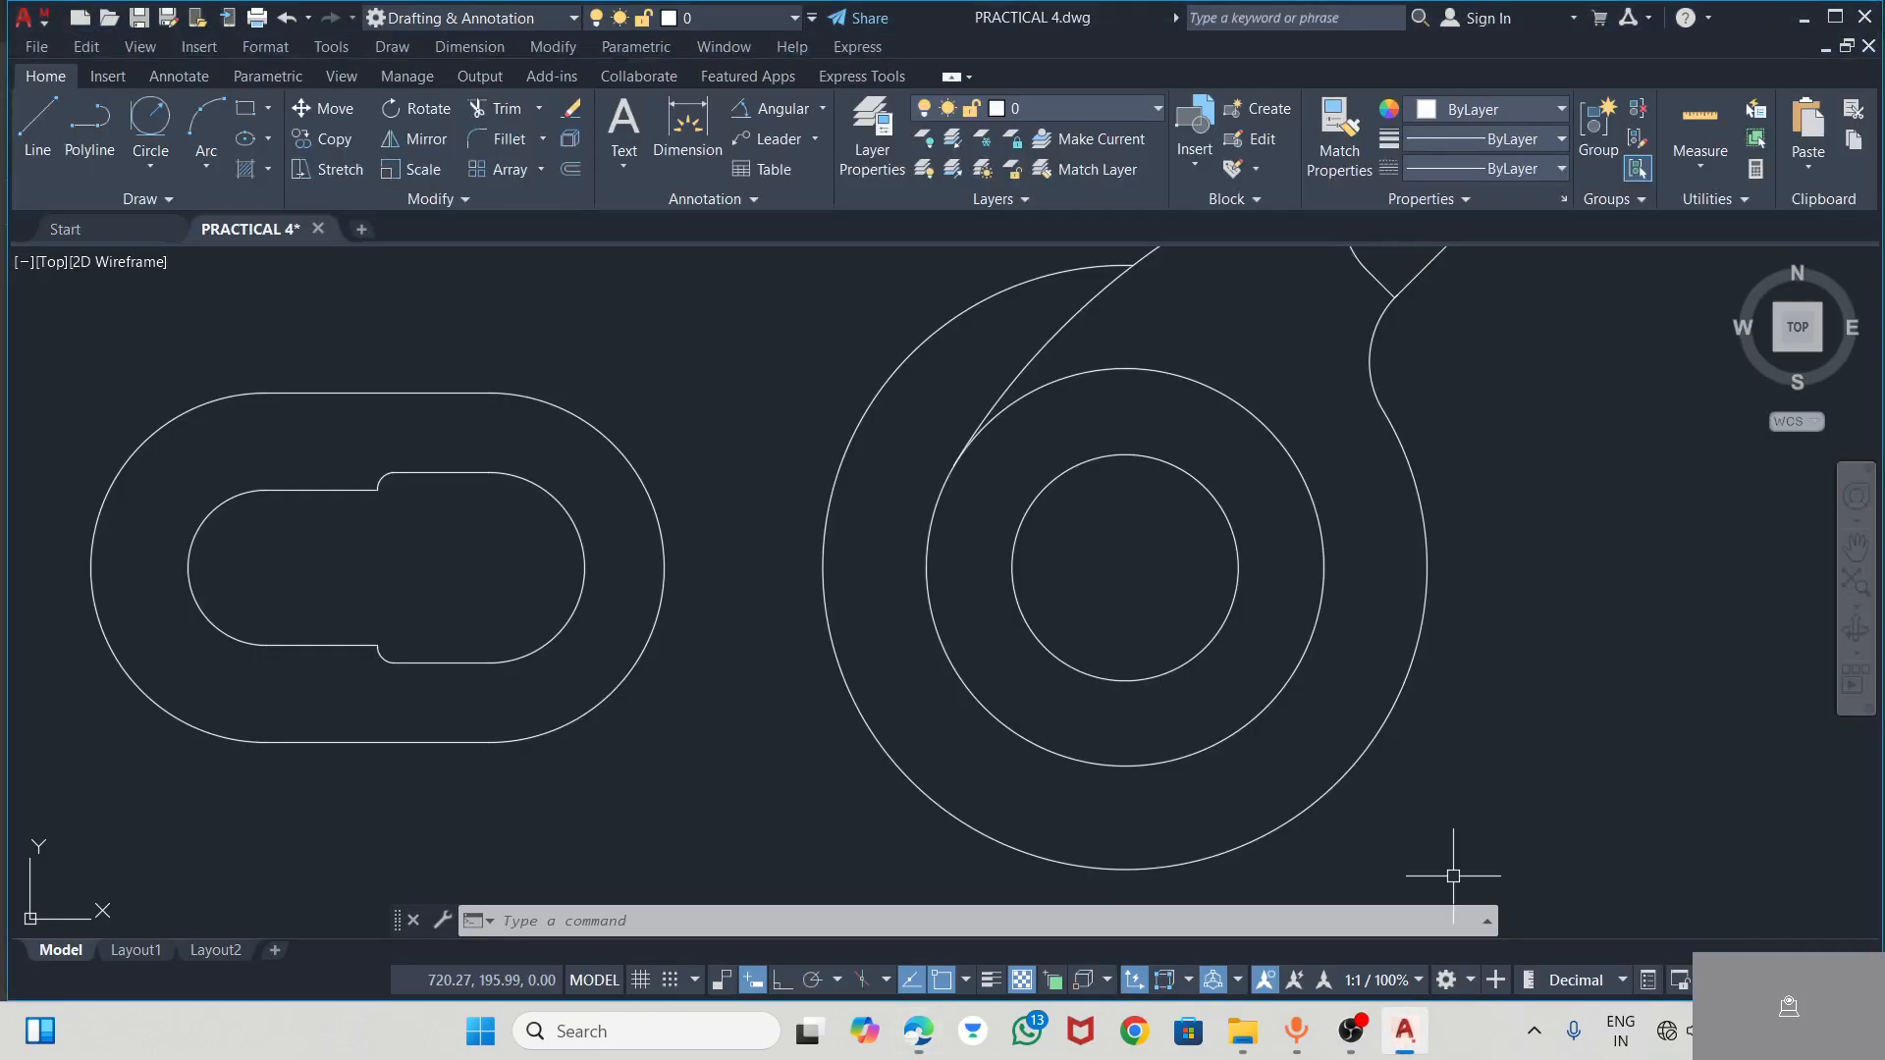
left_click(37, 123)
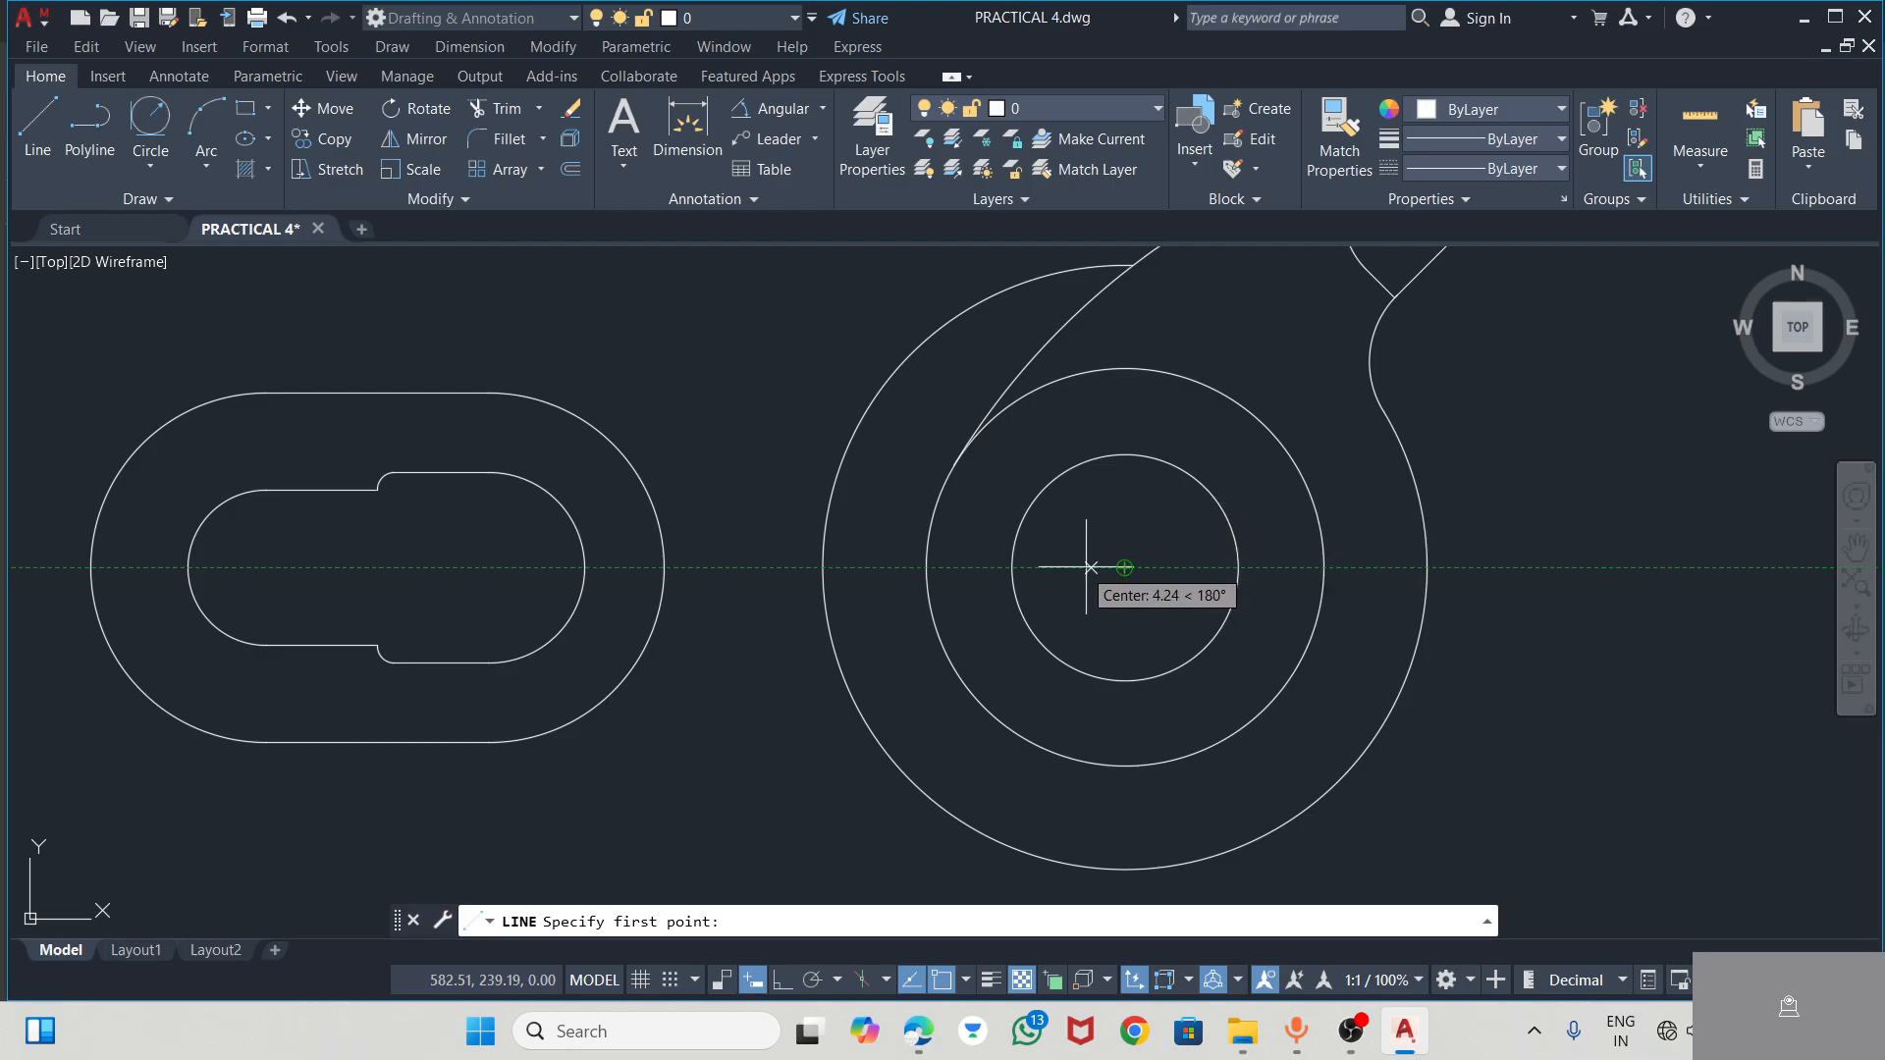
left_click(784, 568)
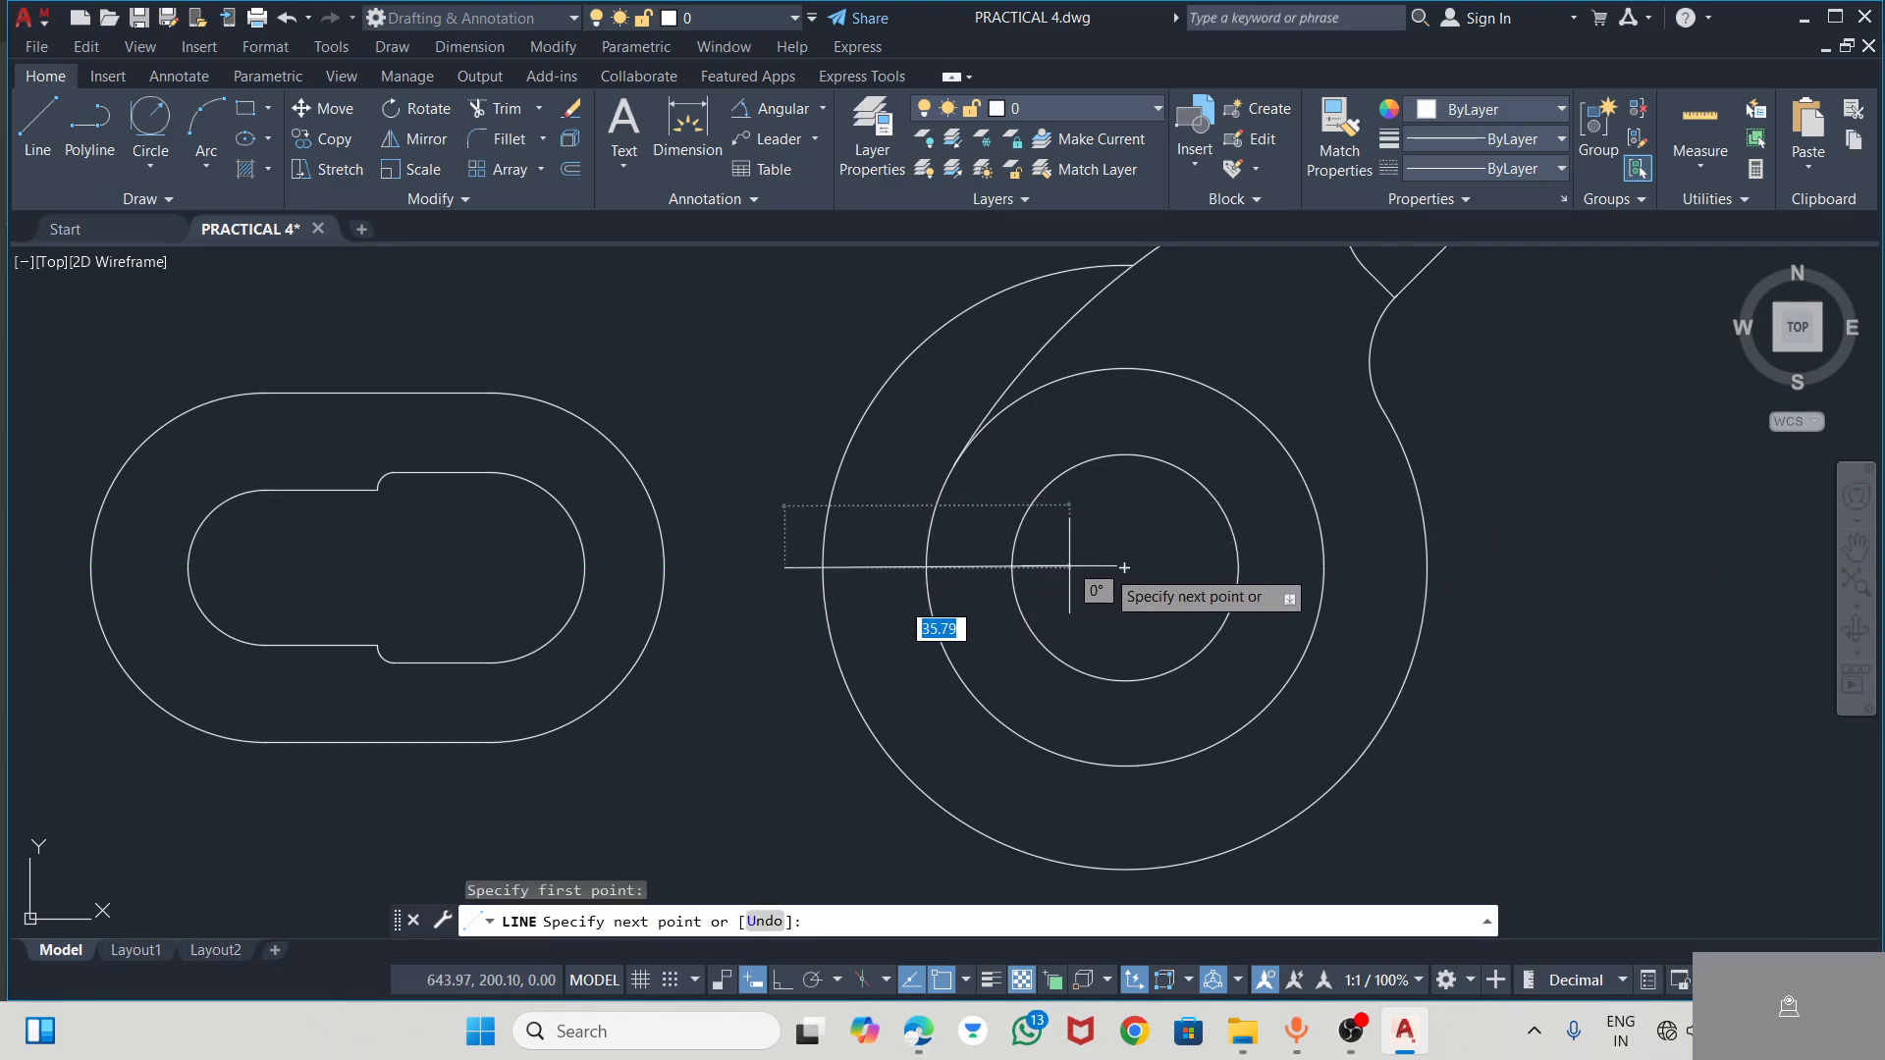
left_click(1124, 568)
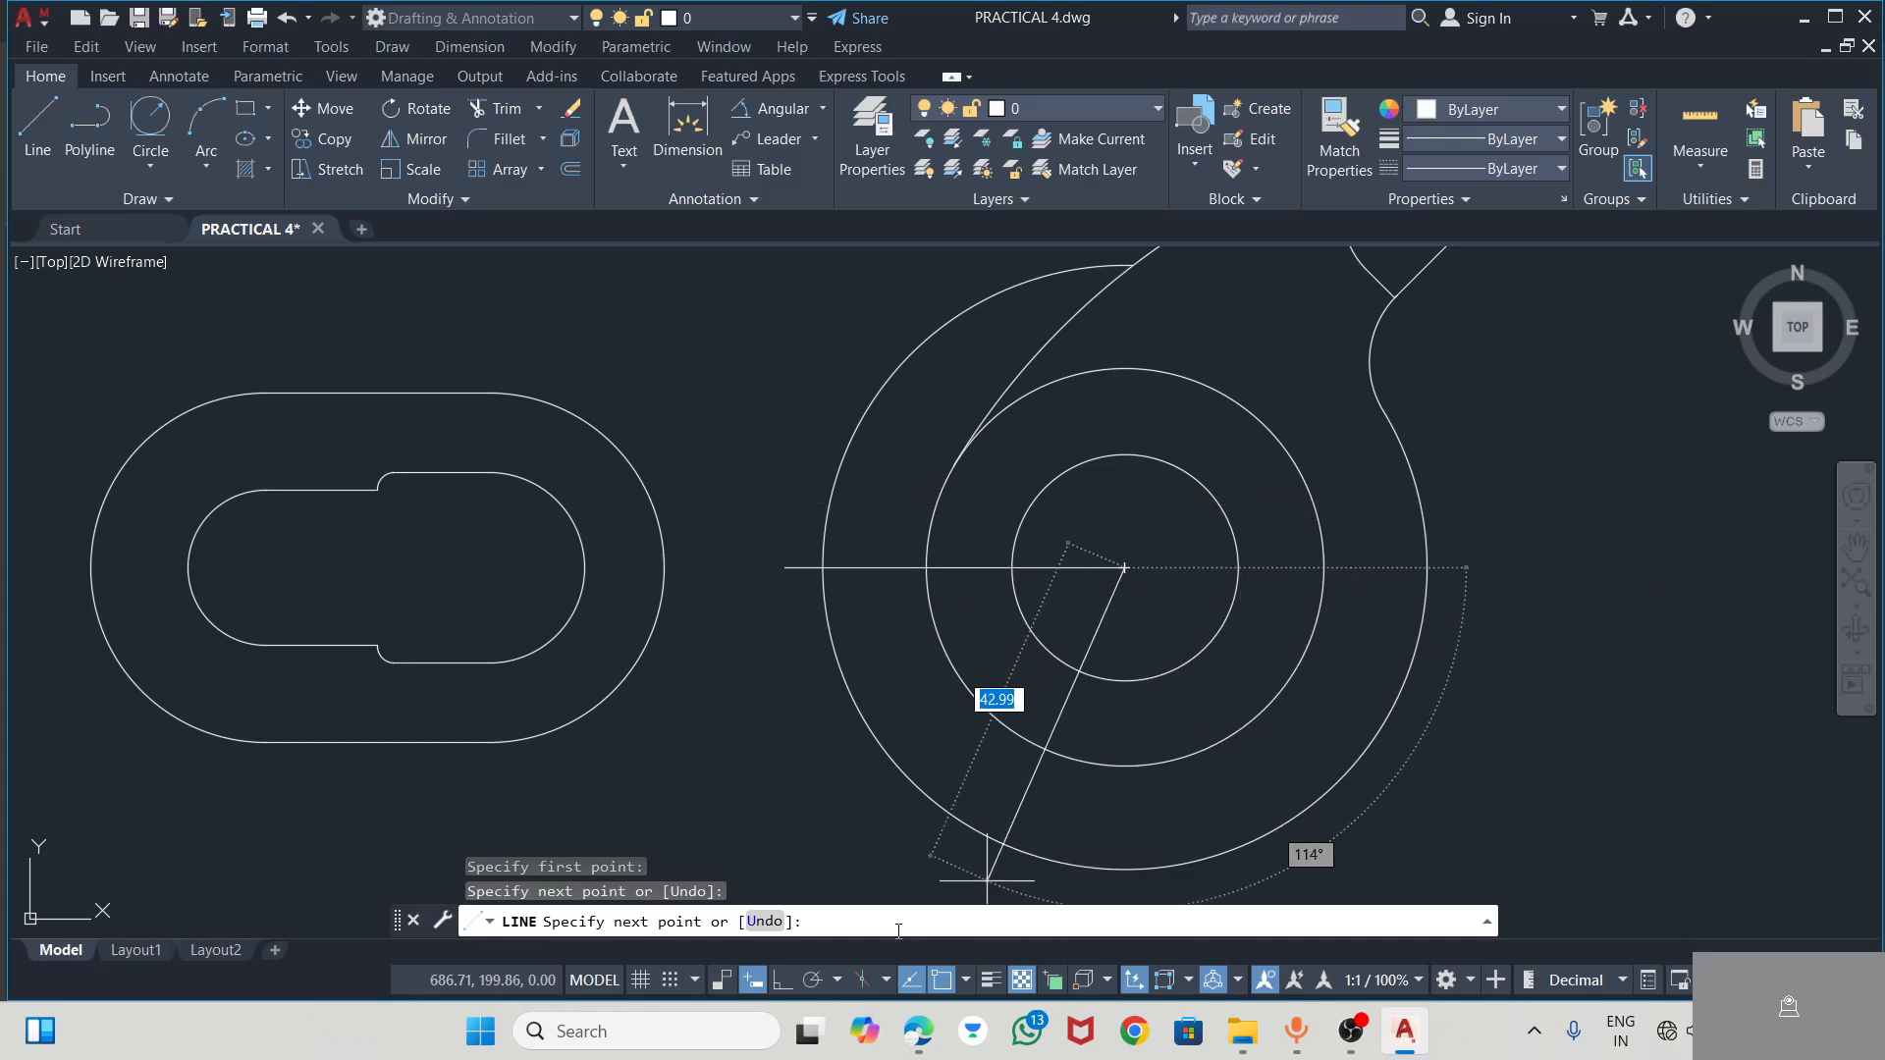
left_click(784, 981)
left_click(1526, 616)
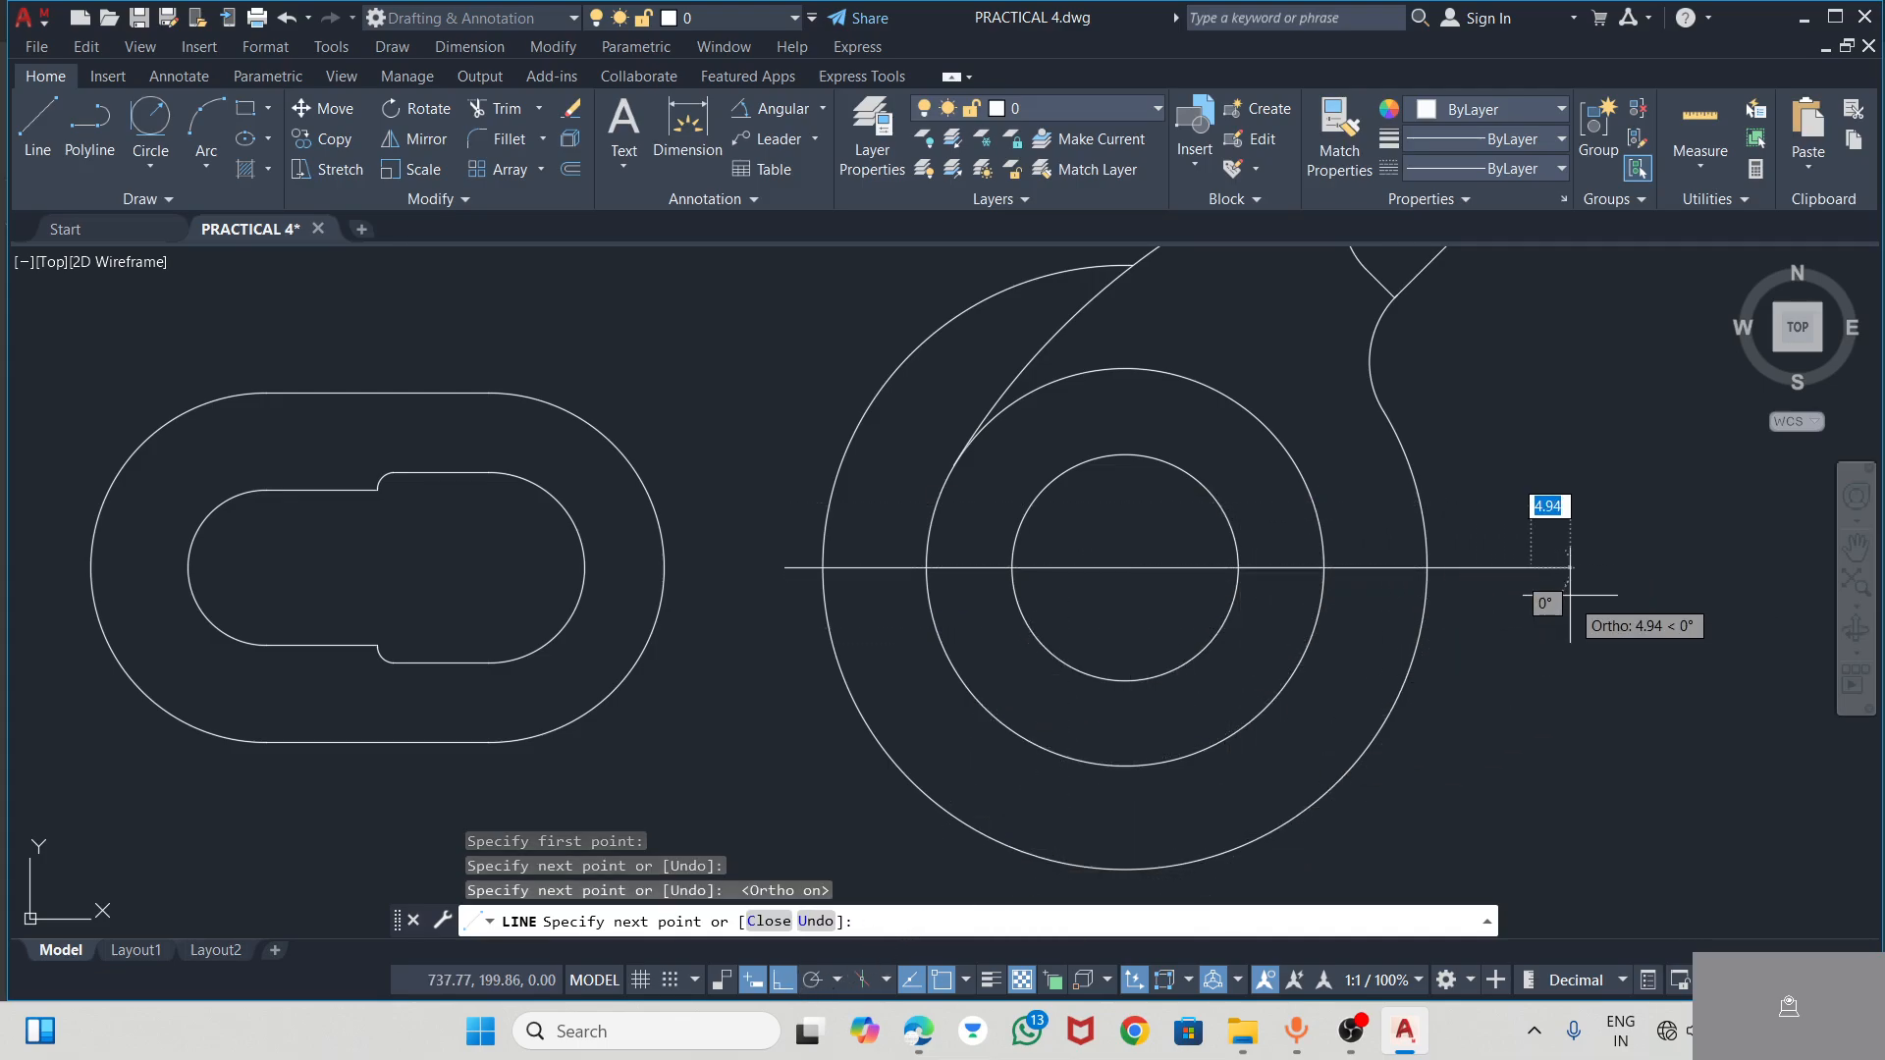
key("Escape")
key("Escape")
Trim away the outer circle's half below the horizontal line and its remaining arc on the slotted end's side
scroll(1570, 595, "down", 4)
scroll(1496, 589, "up", 2)
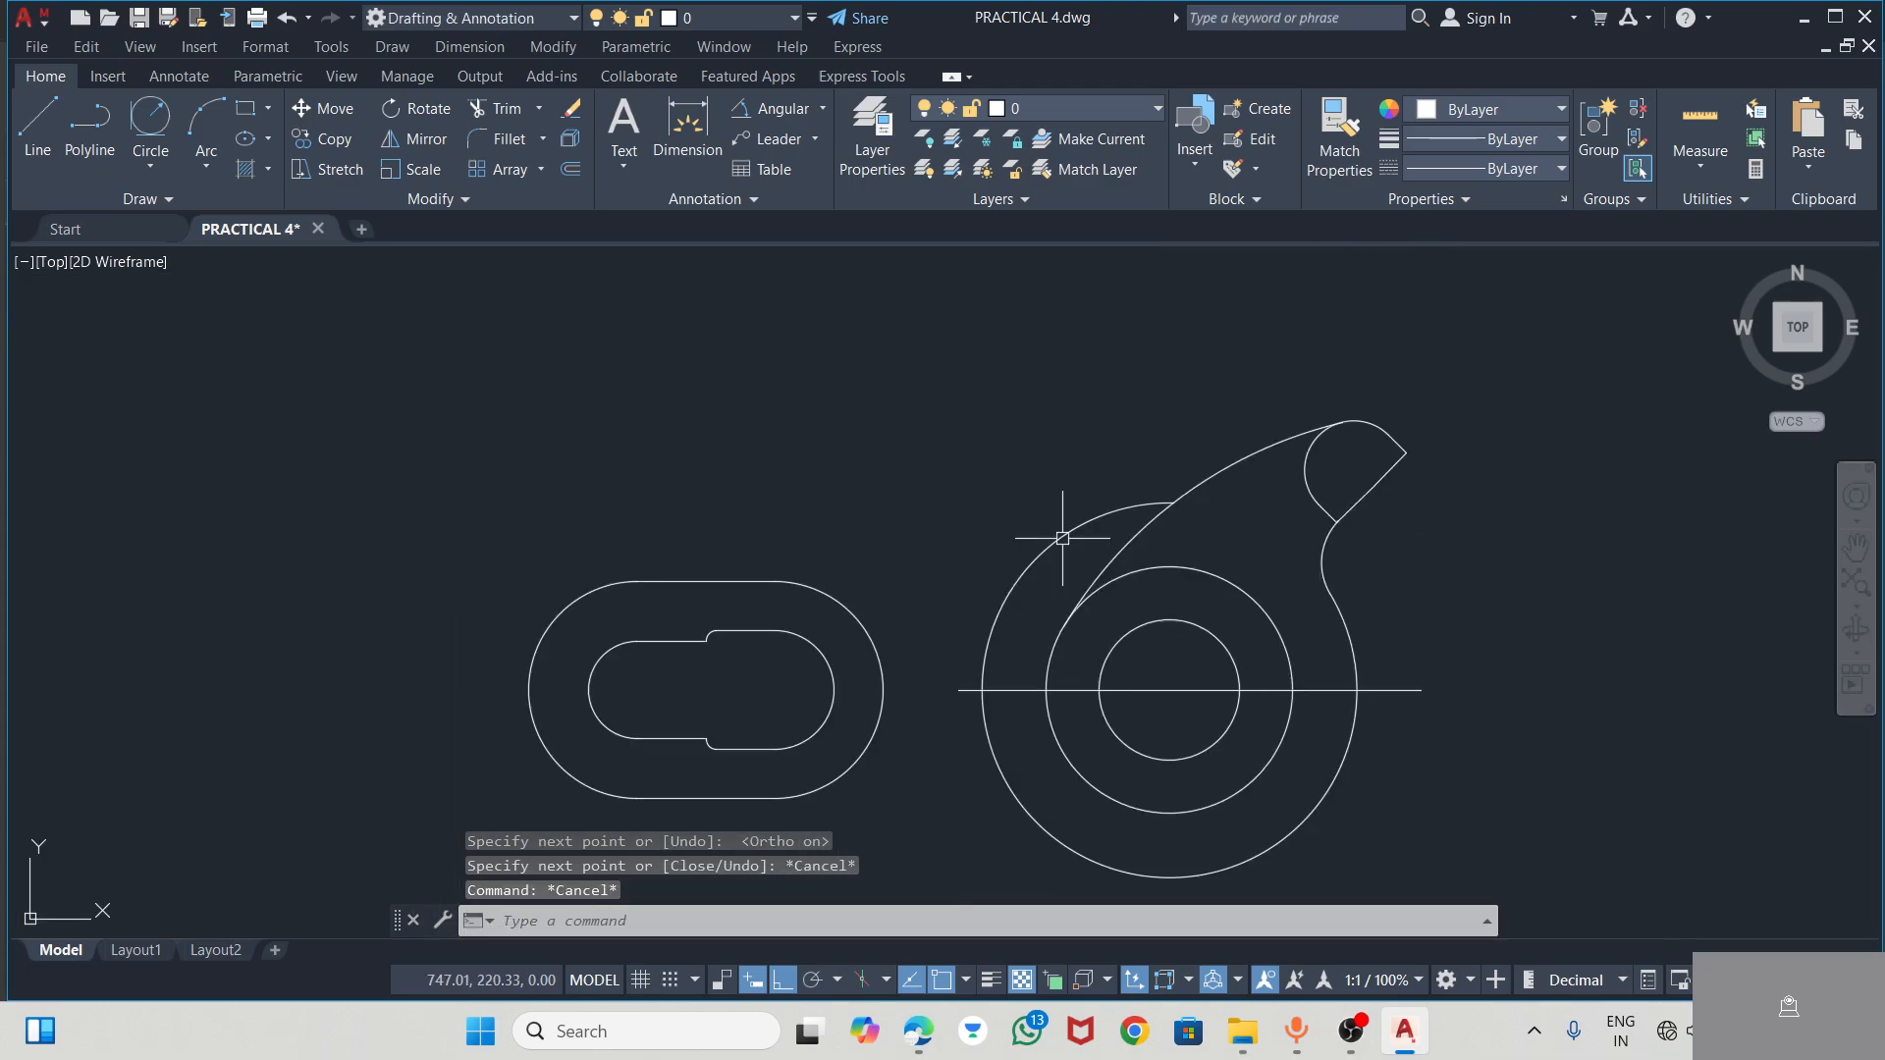
left_click(489, 103)
left_click(1316, 804)
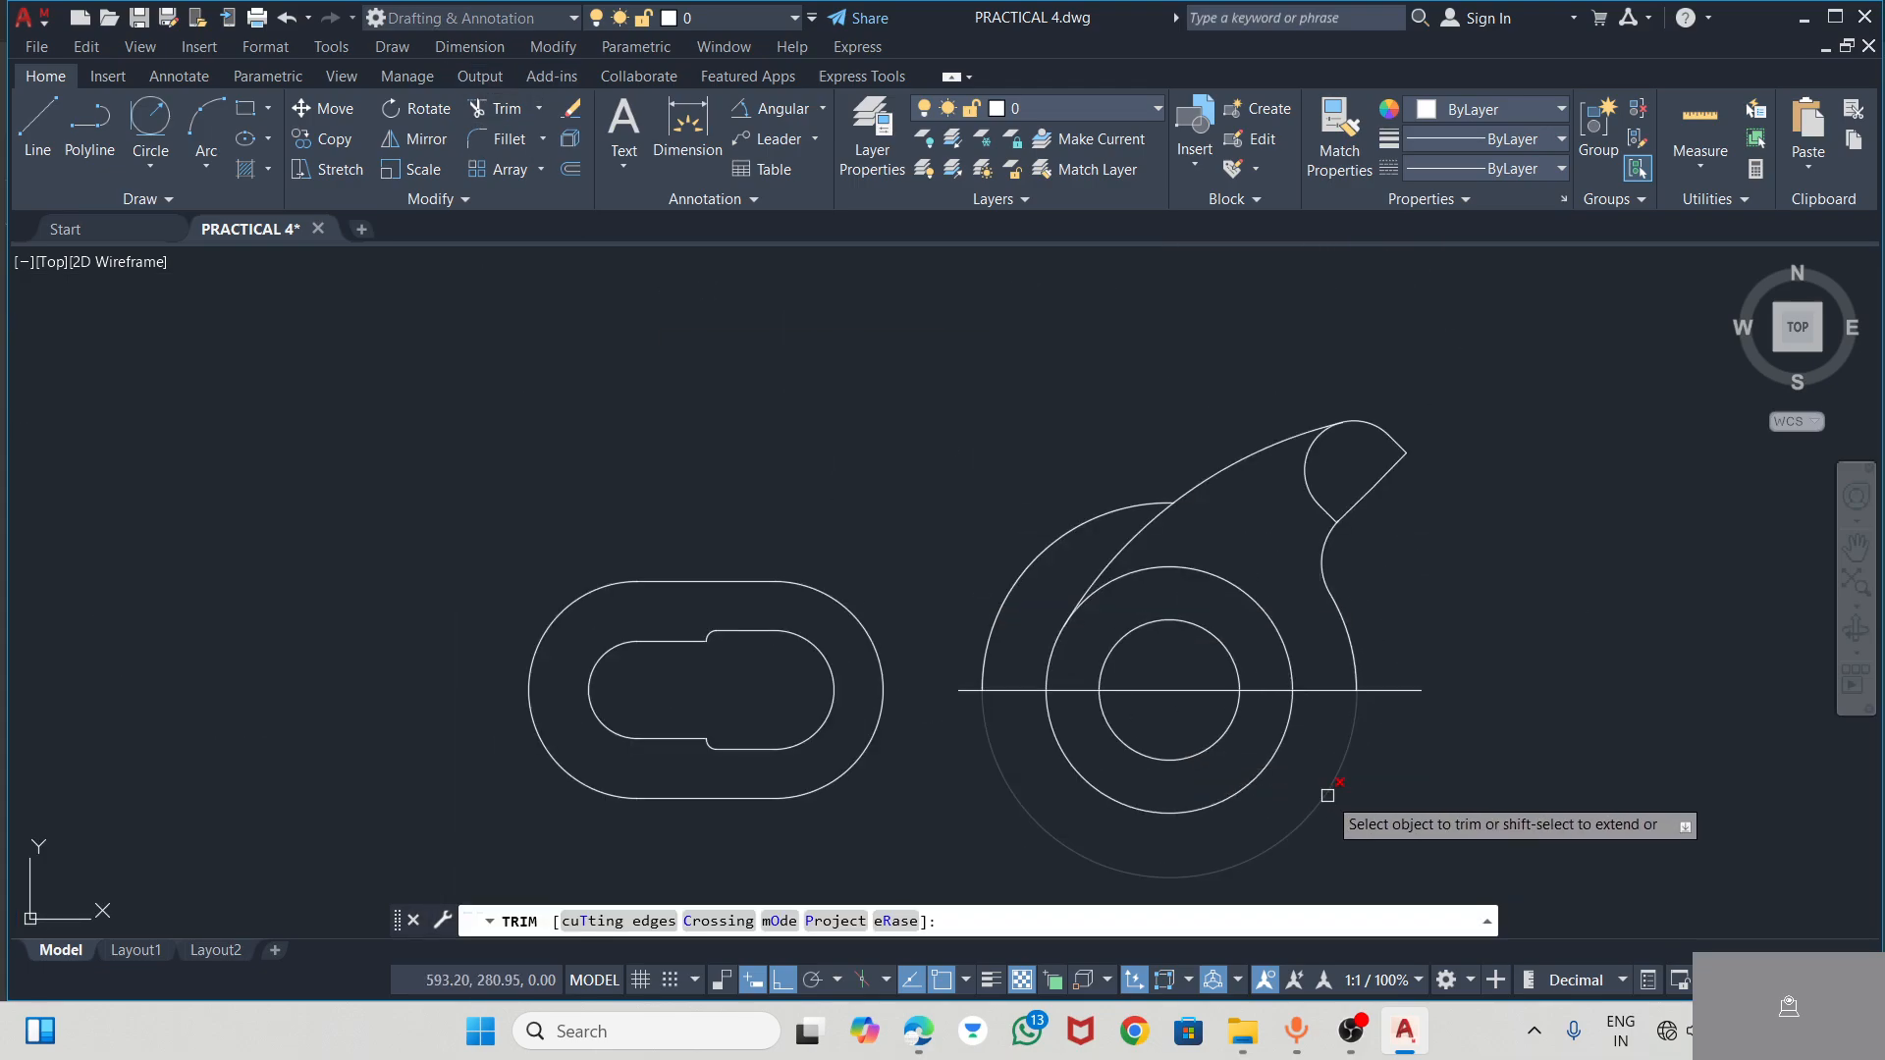
left_click(1044, 547)
scroll(1172, 392, "down", 2)
scroll(1305, 761, "up", 2)
key("Escape")
key("Escape")
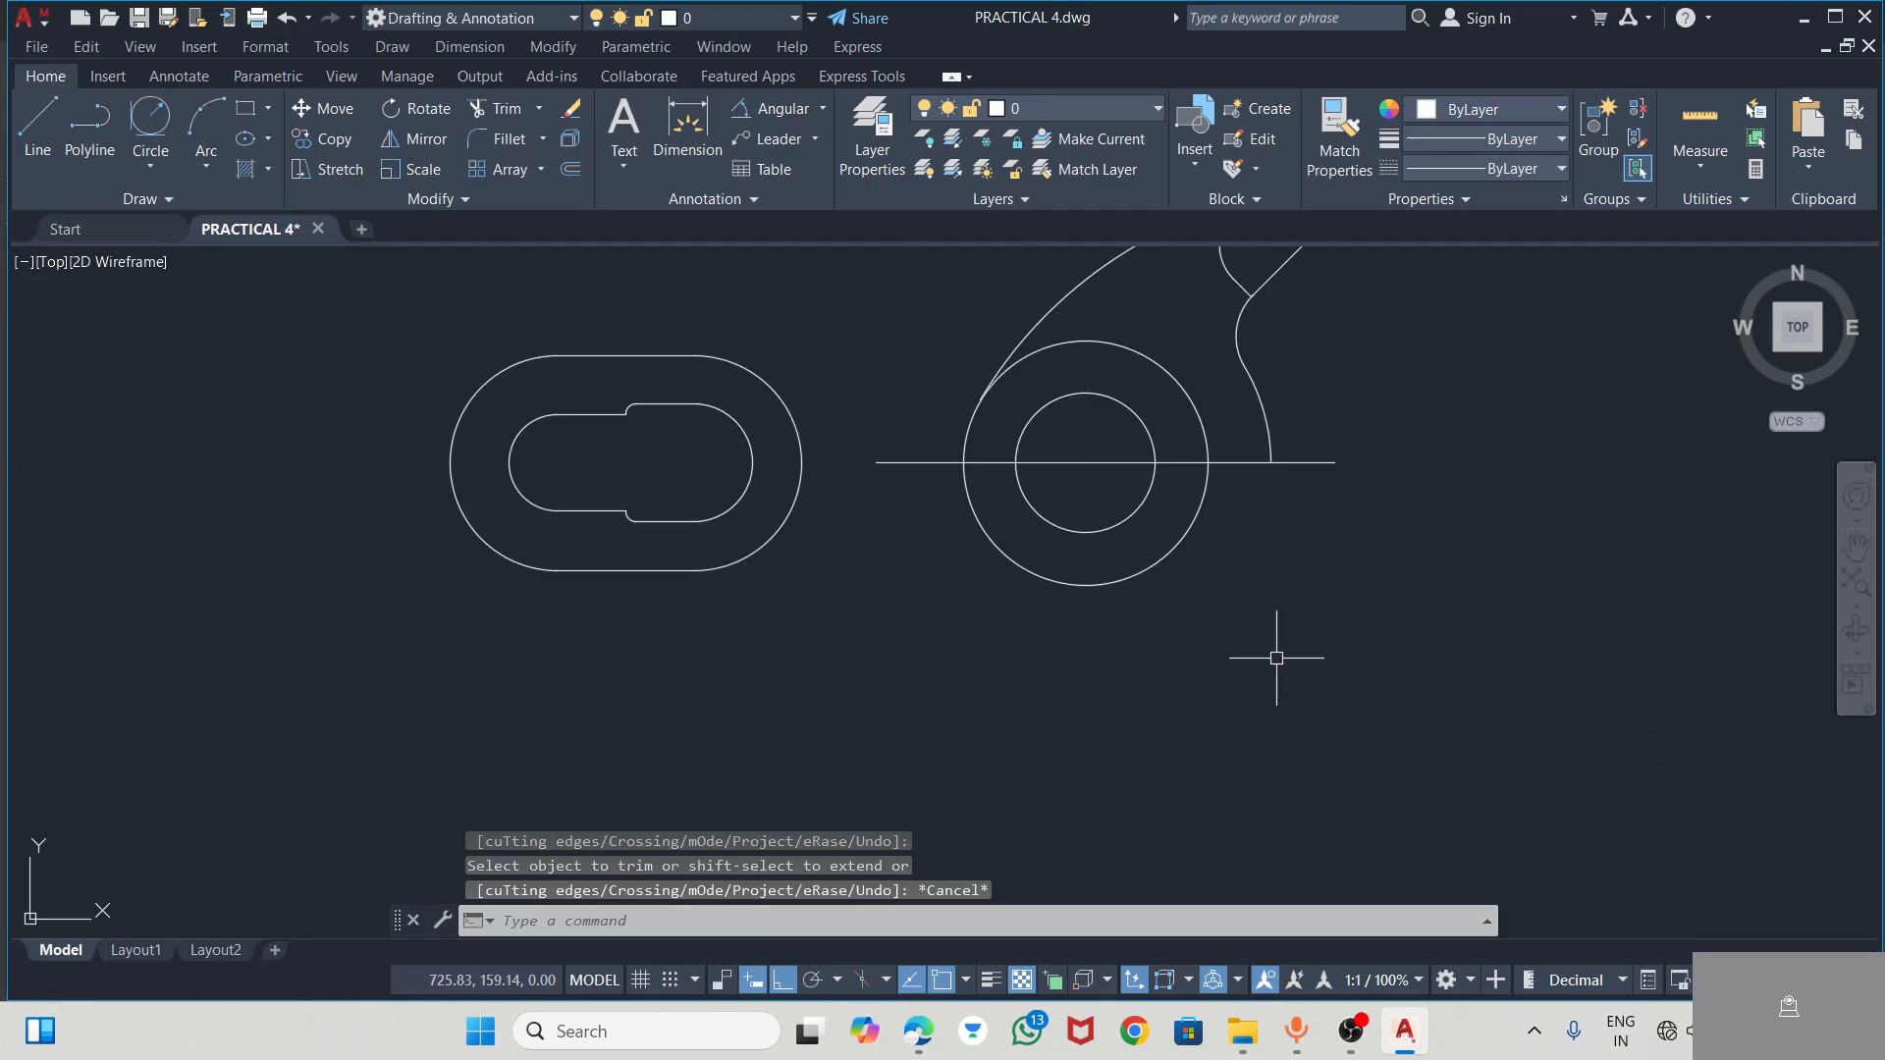
Try to mirror the upper arm's outline about the horizontal line through the hub's centre, and undo the mirror
left_click(1268, 412)
scroll(1267, 408, "down", 2)
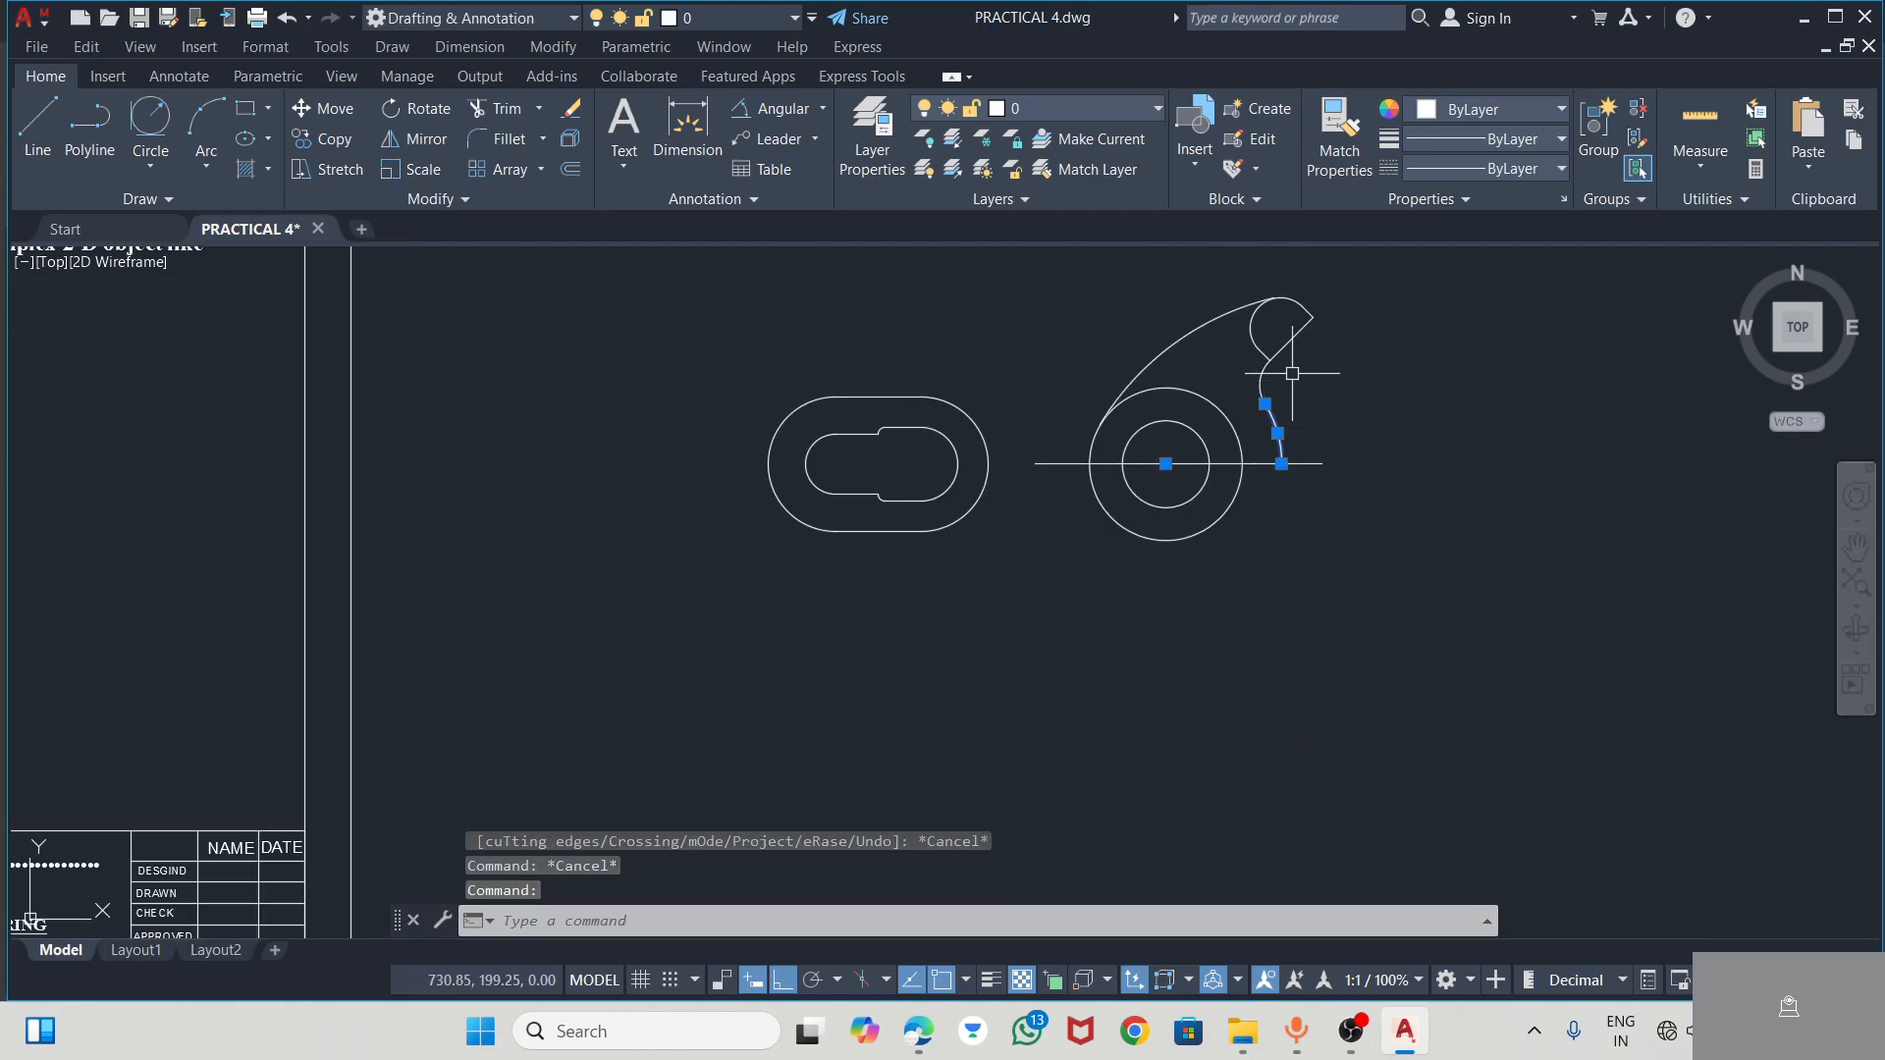
scroll(1203, 393, "up", 4)
scroll(1271, 339, "down", 4)
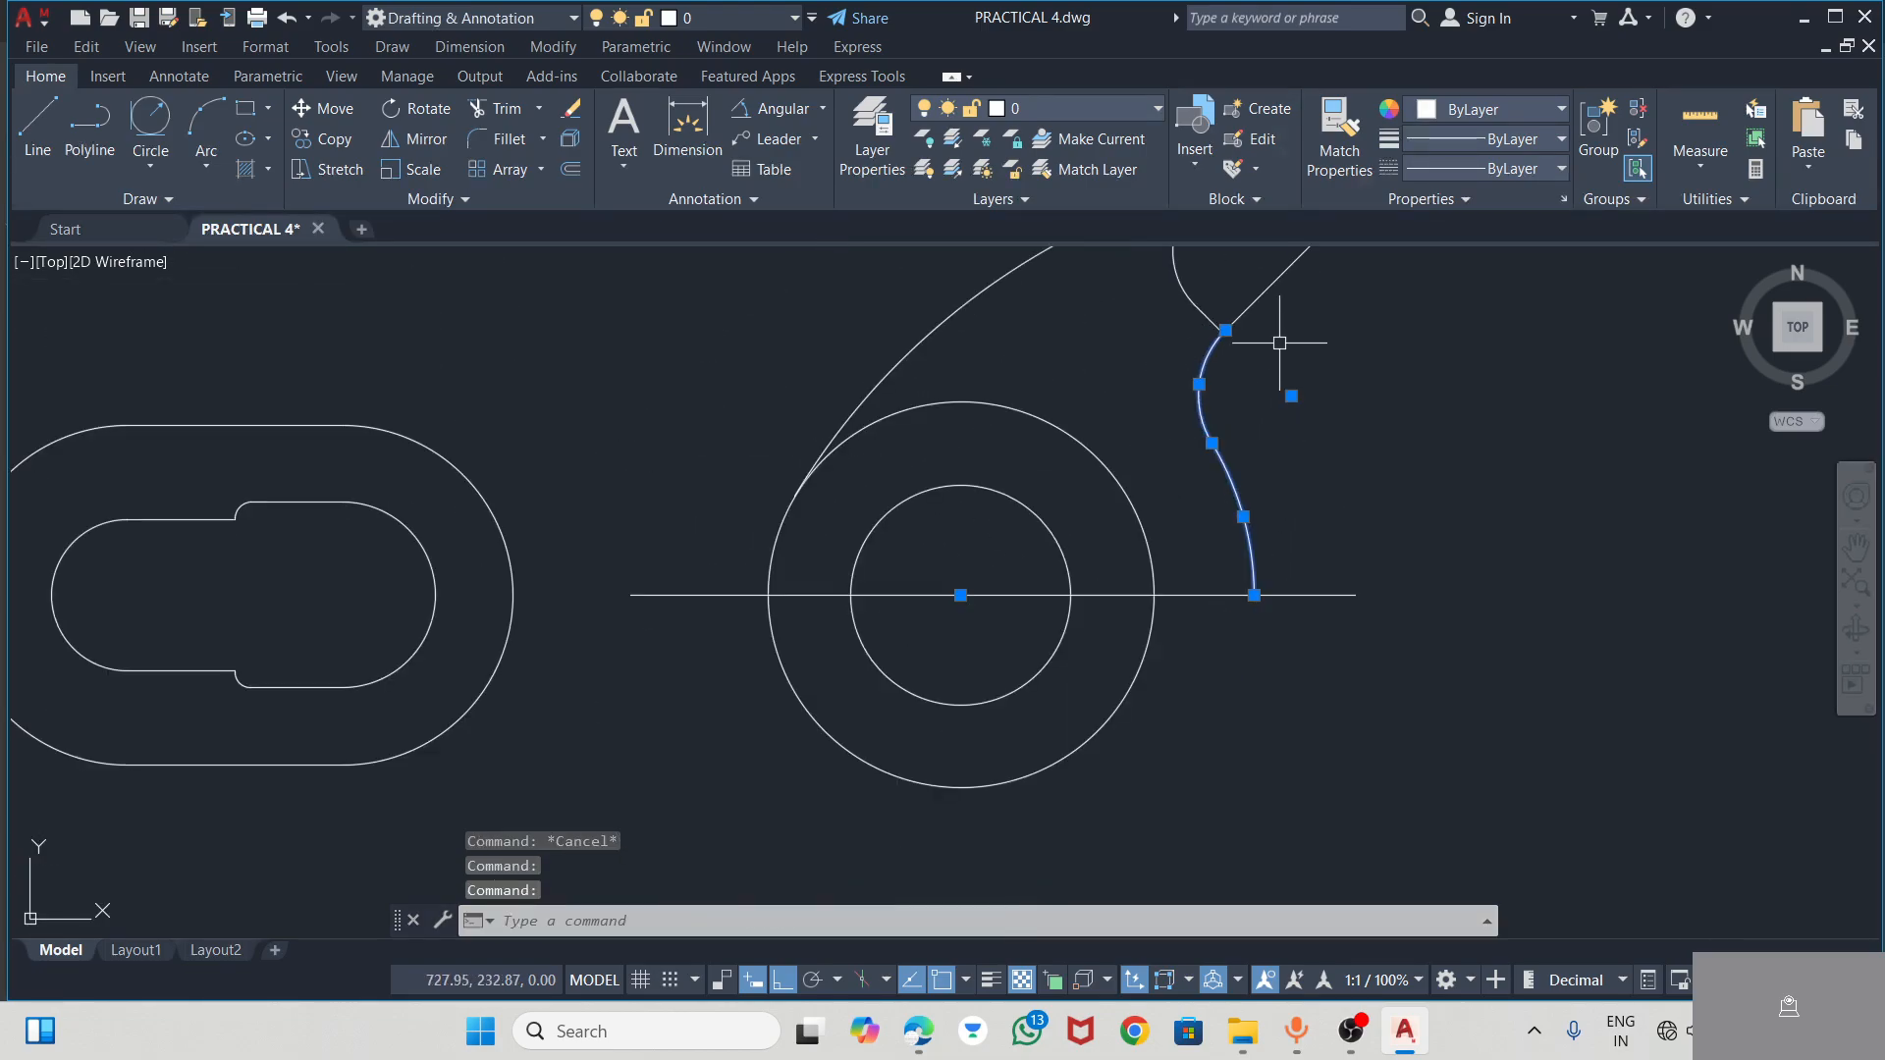
left_click(1296, 253)
scroll(1276, 378, "down", 4)
scroll(1239, 324, "up", 4)
left_click(1242, 359)
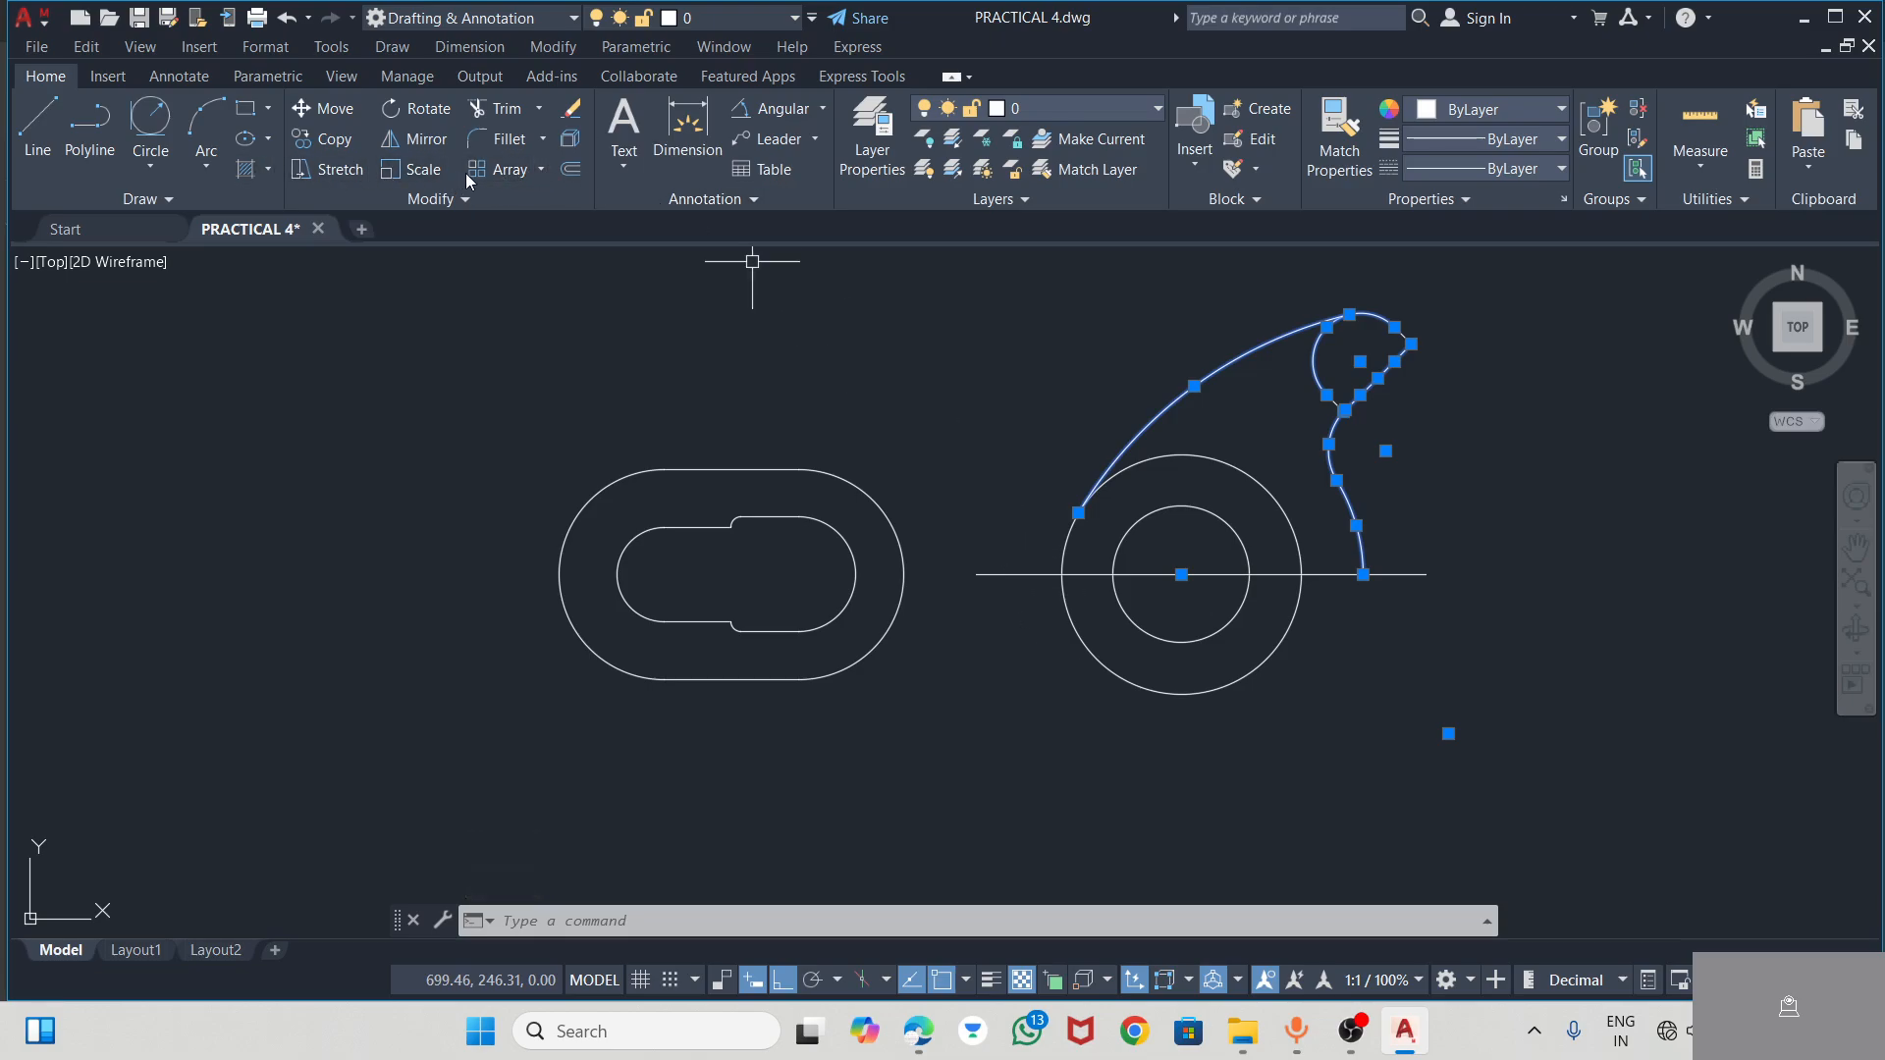
left_click(423, 140)
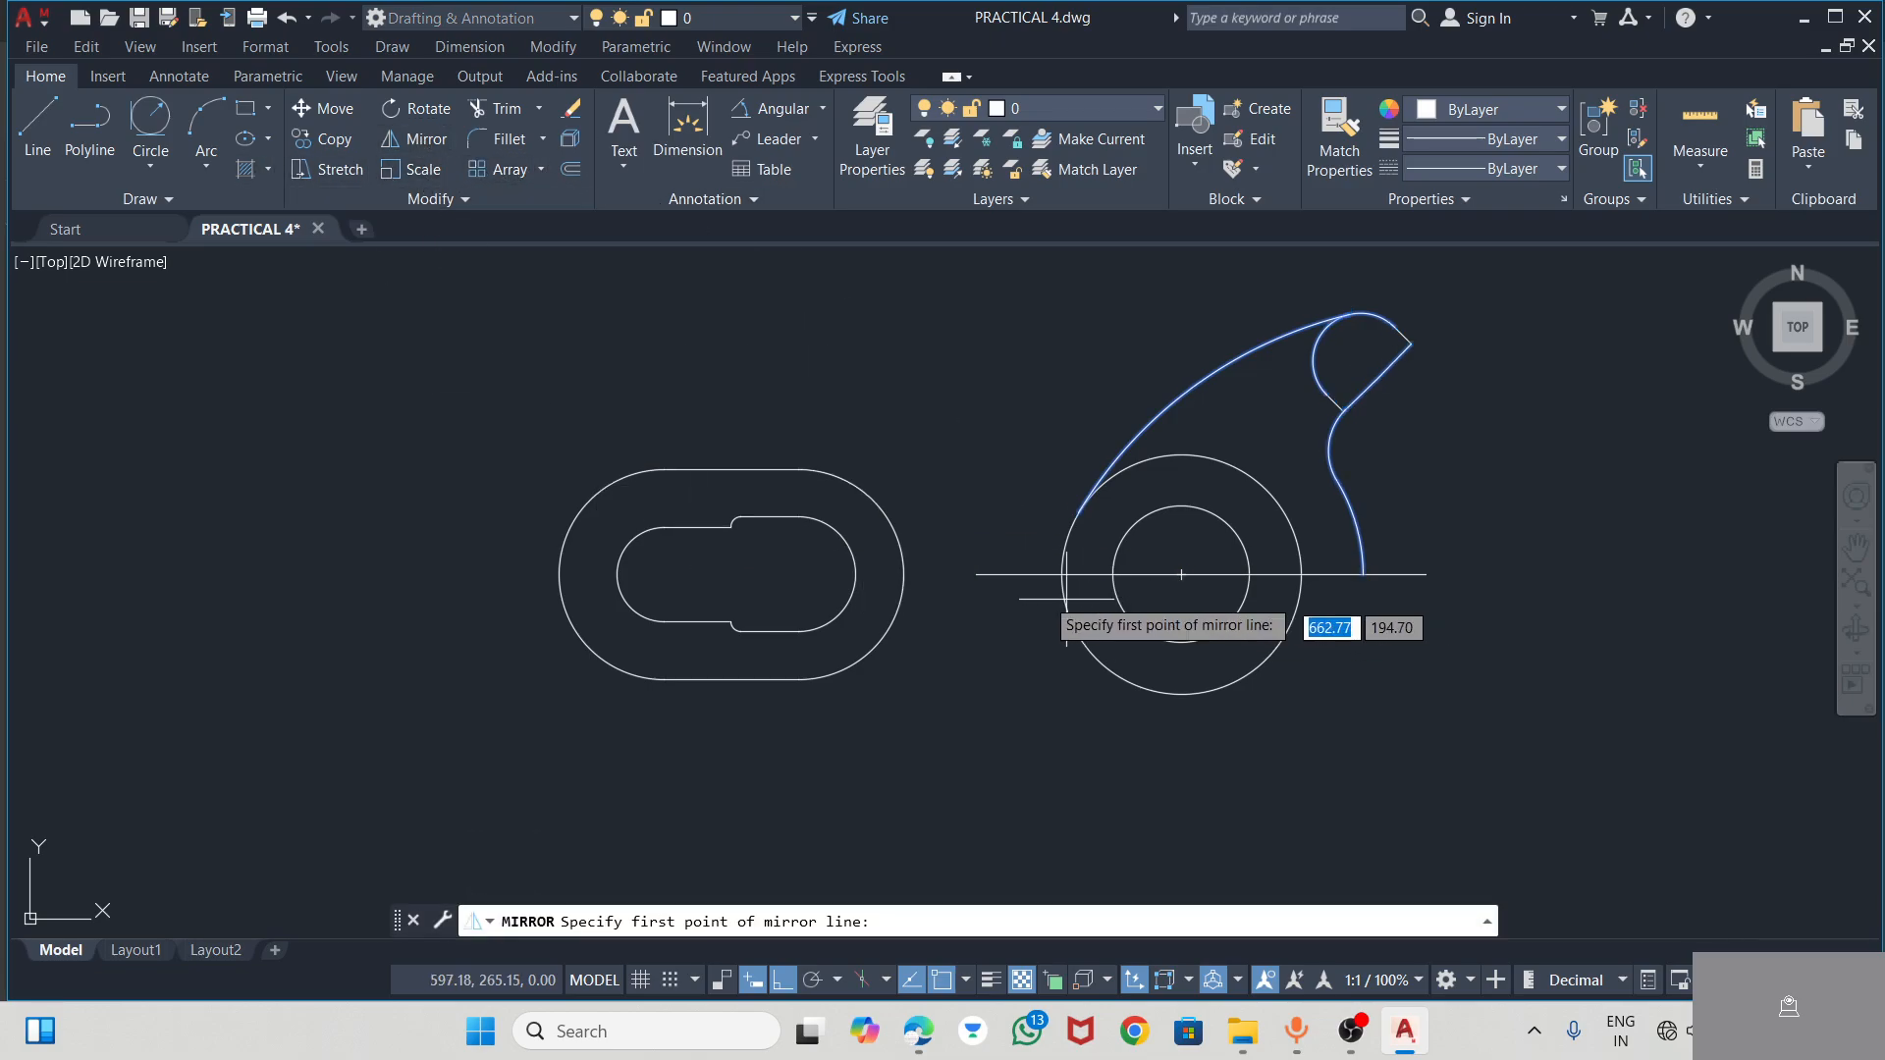
left_click(976, 574)
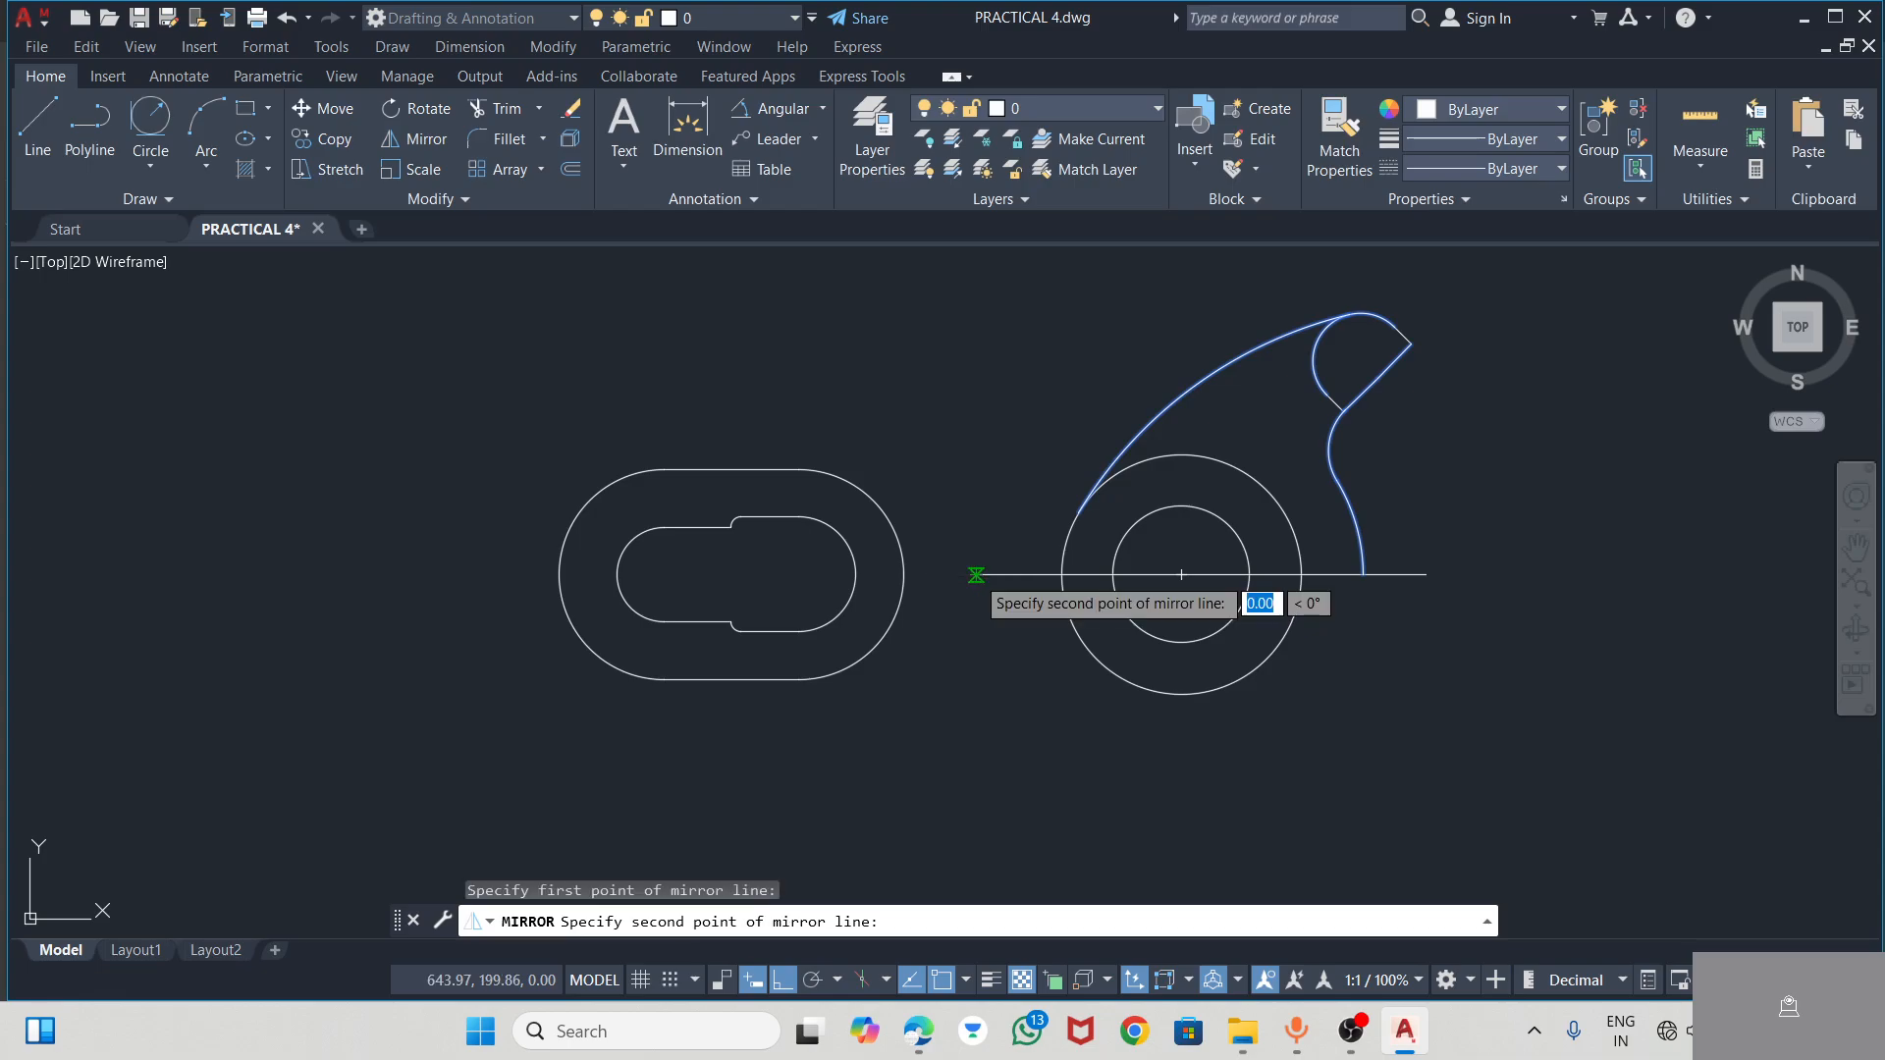
left_click(1187, 581)
left_click(1257, 661)
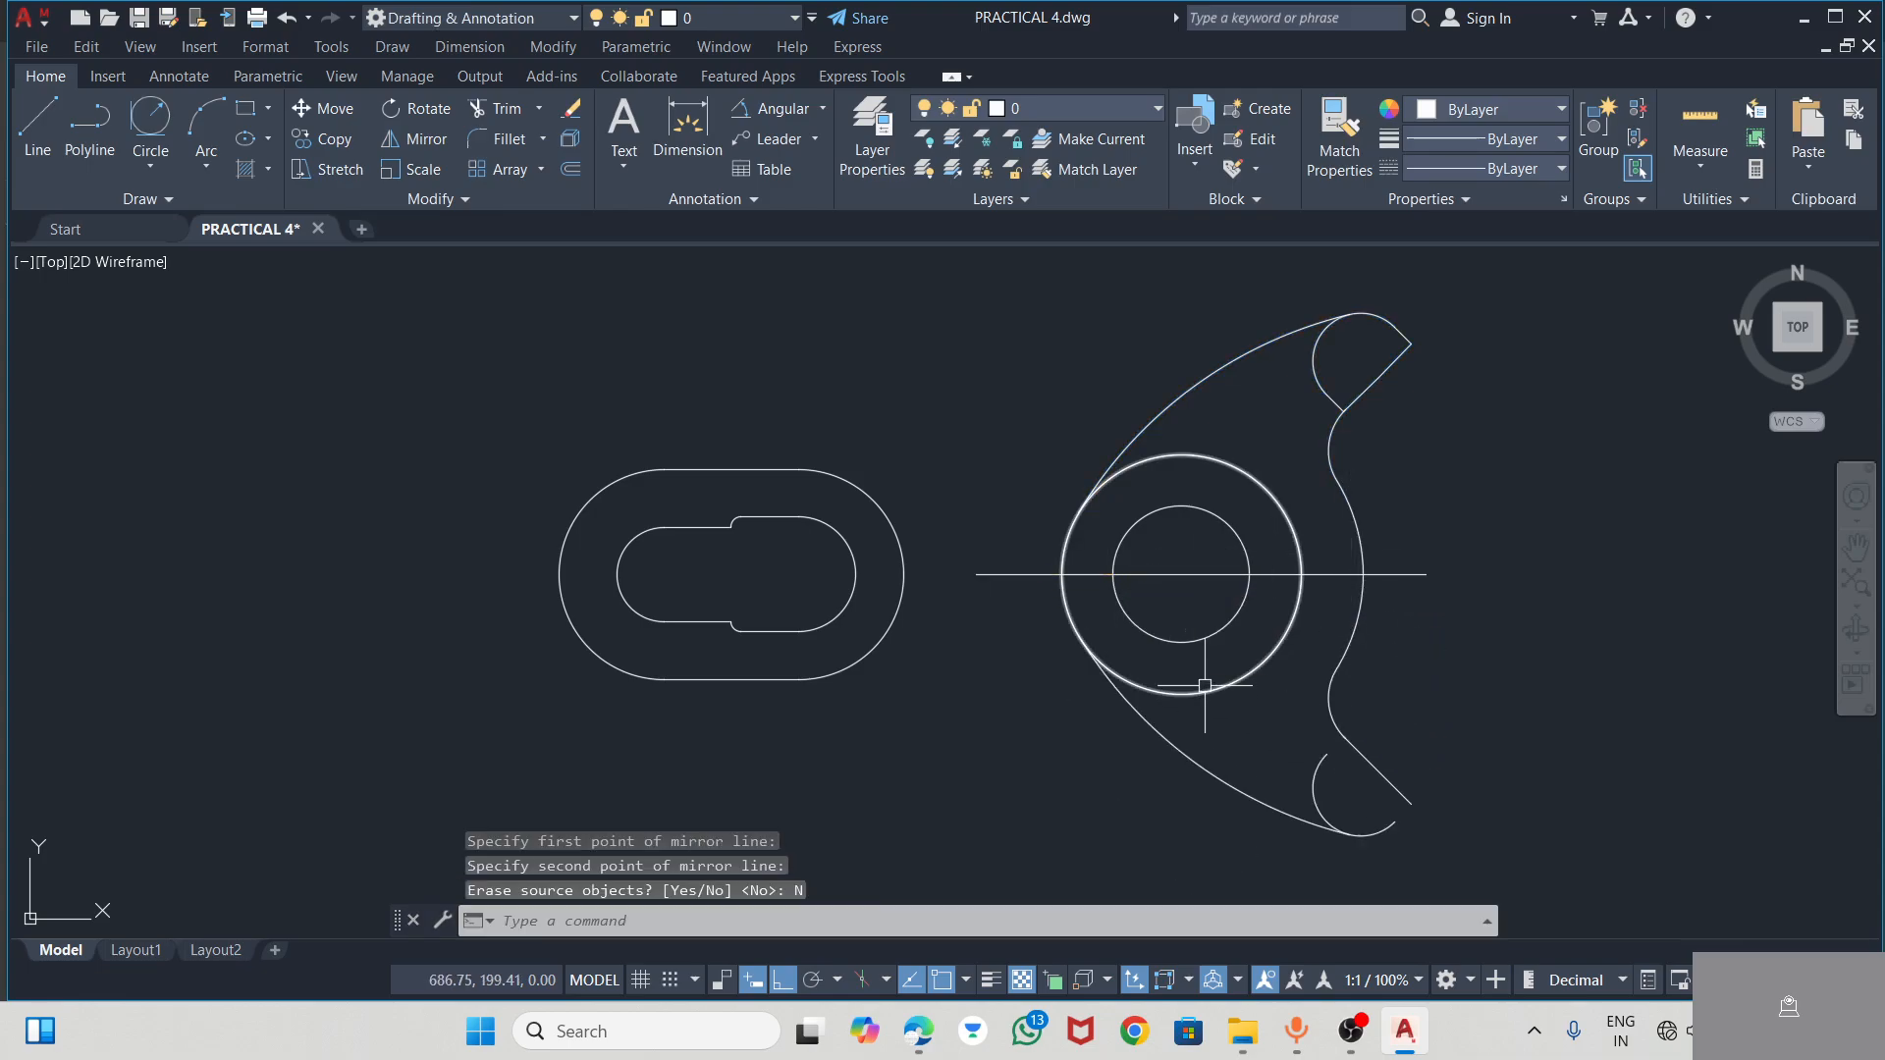
key("ctrl+z")
Mirror the complete upper arm, including both short segments of its roll end, about the hub's horizontal line, keeping the source objects
scroll(1333, 399, "up", 5)
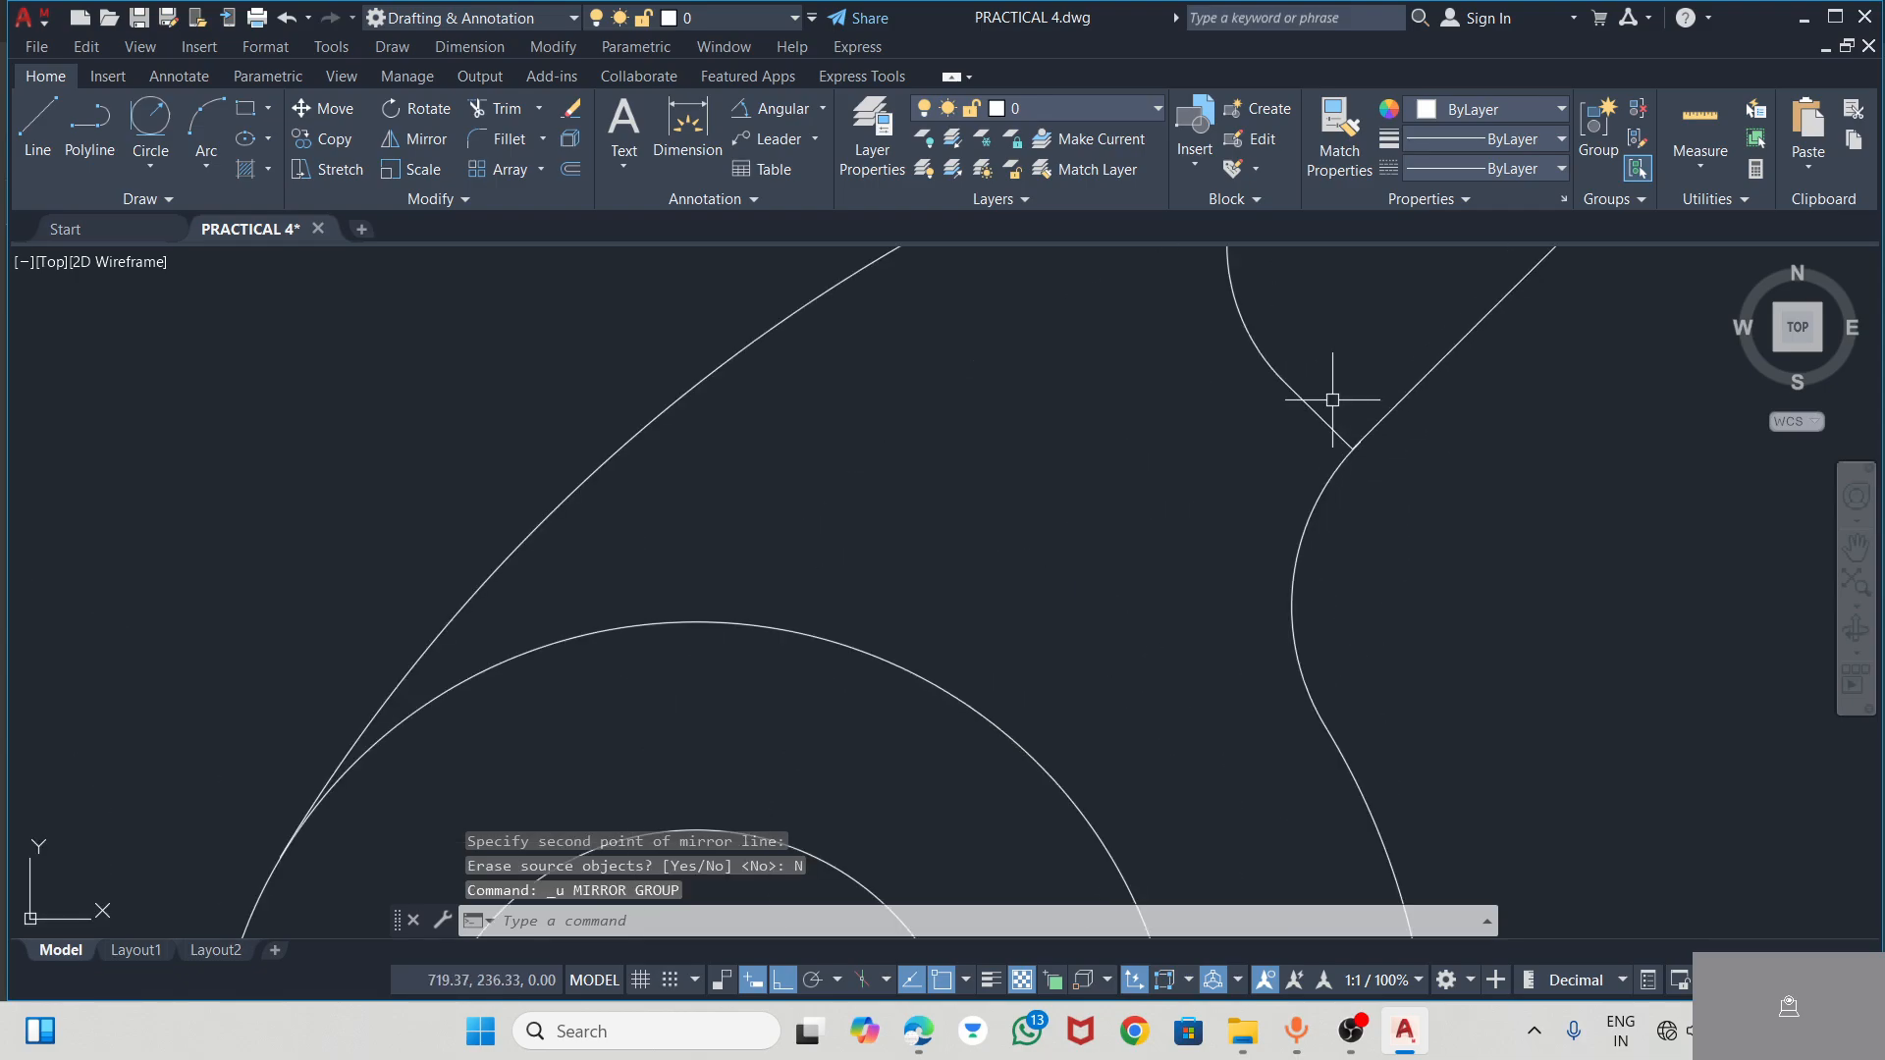
left_click(1318, 417)
scroll(1396, 449, "down", 5)
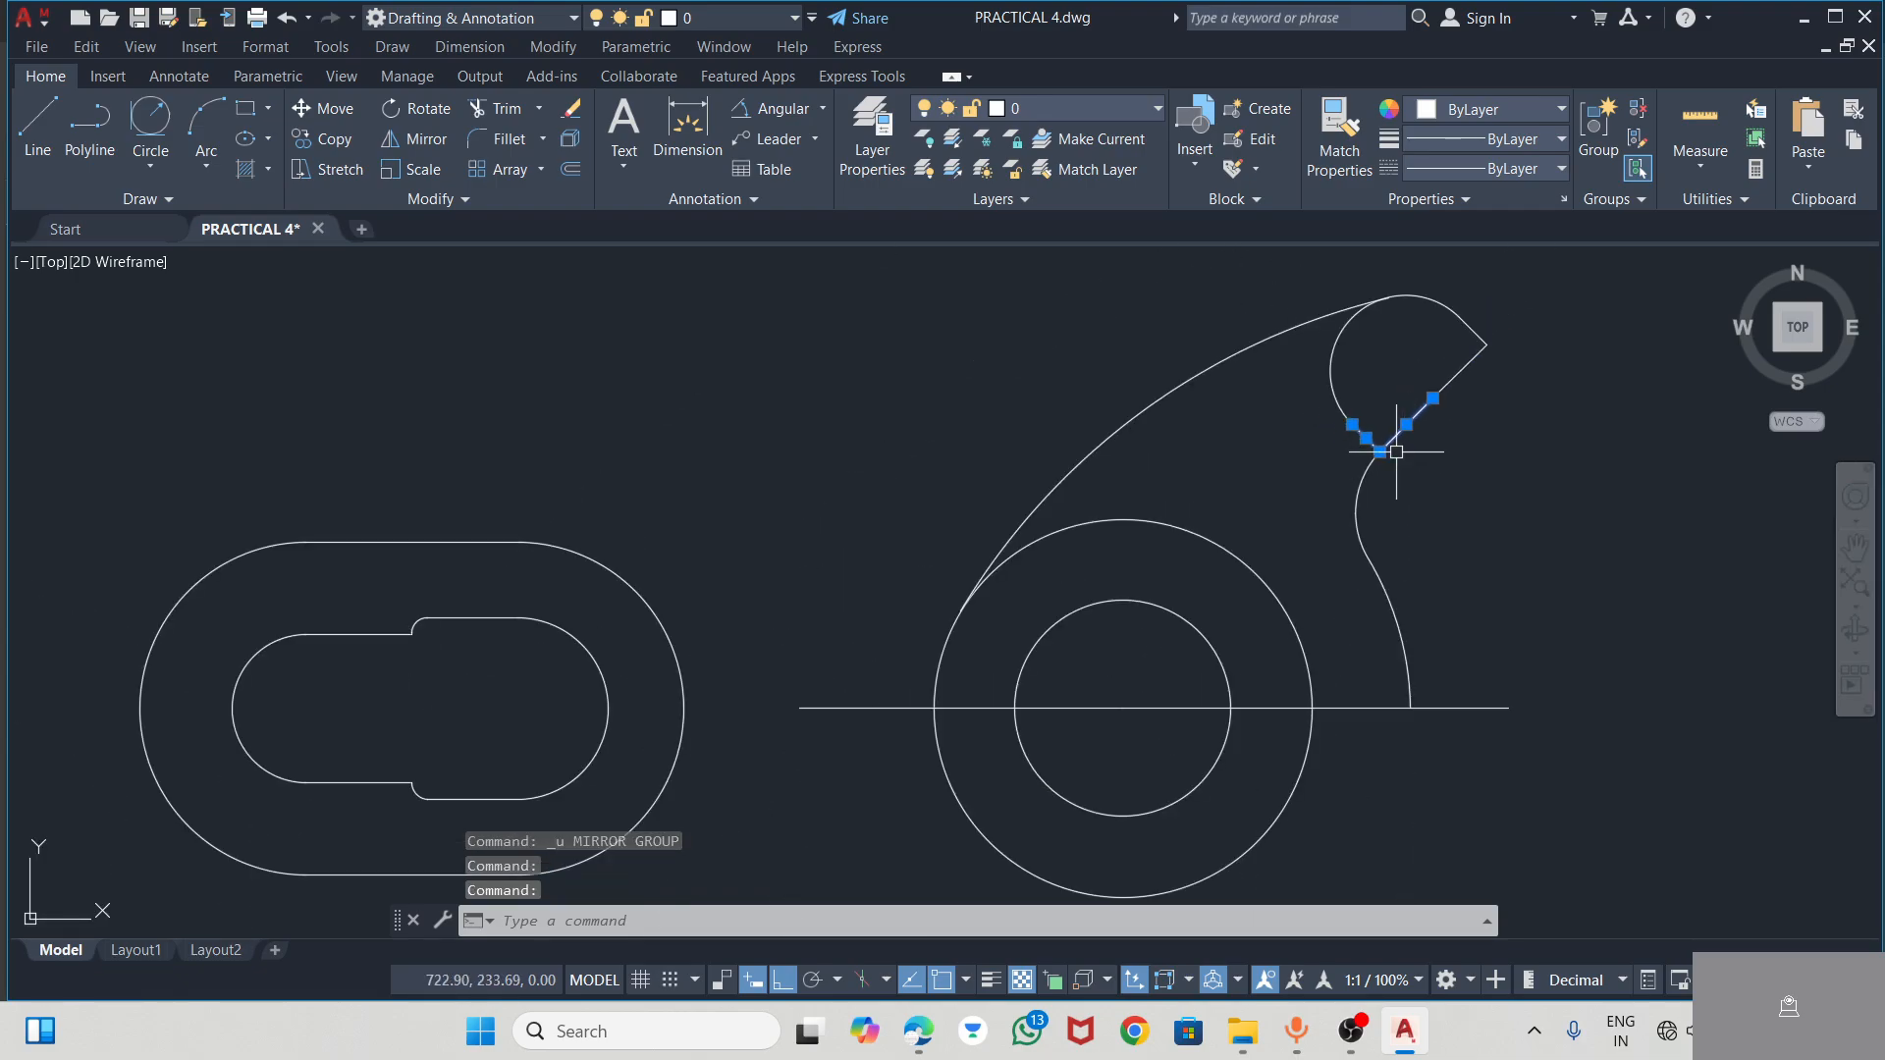
left_click(1469, 312)
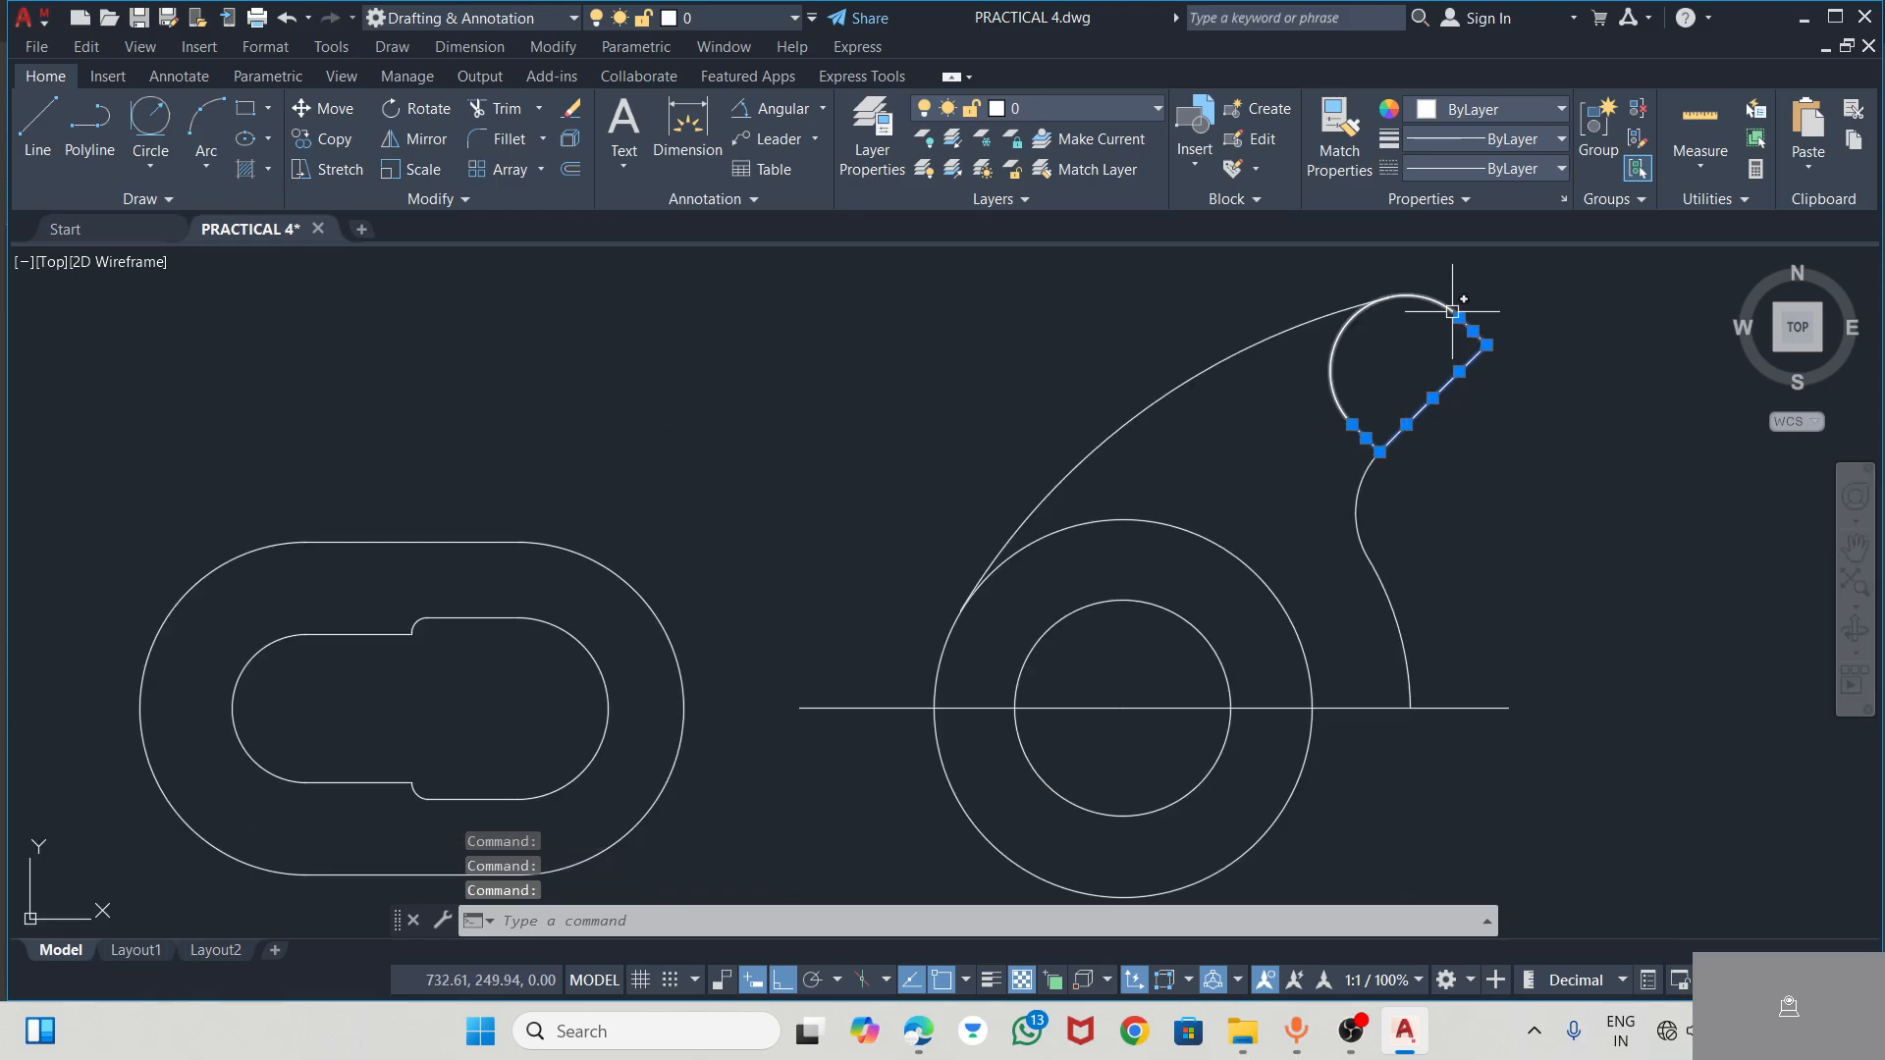
left_click(1364, 488)
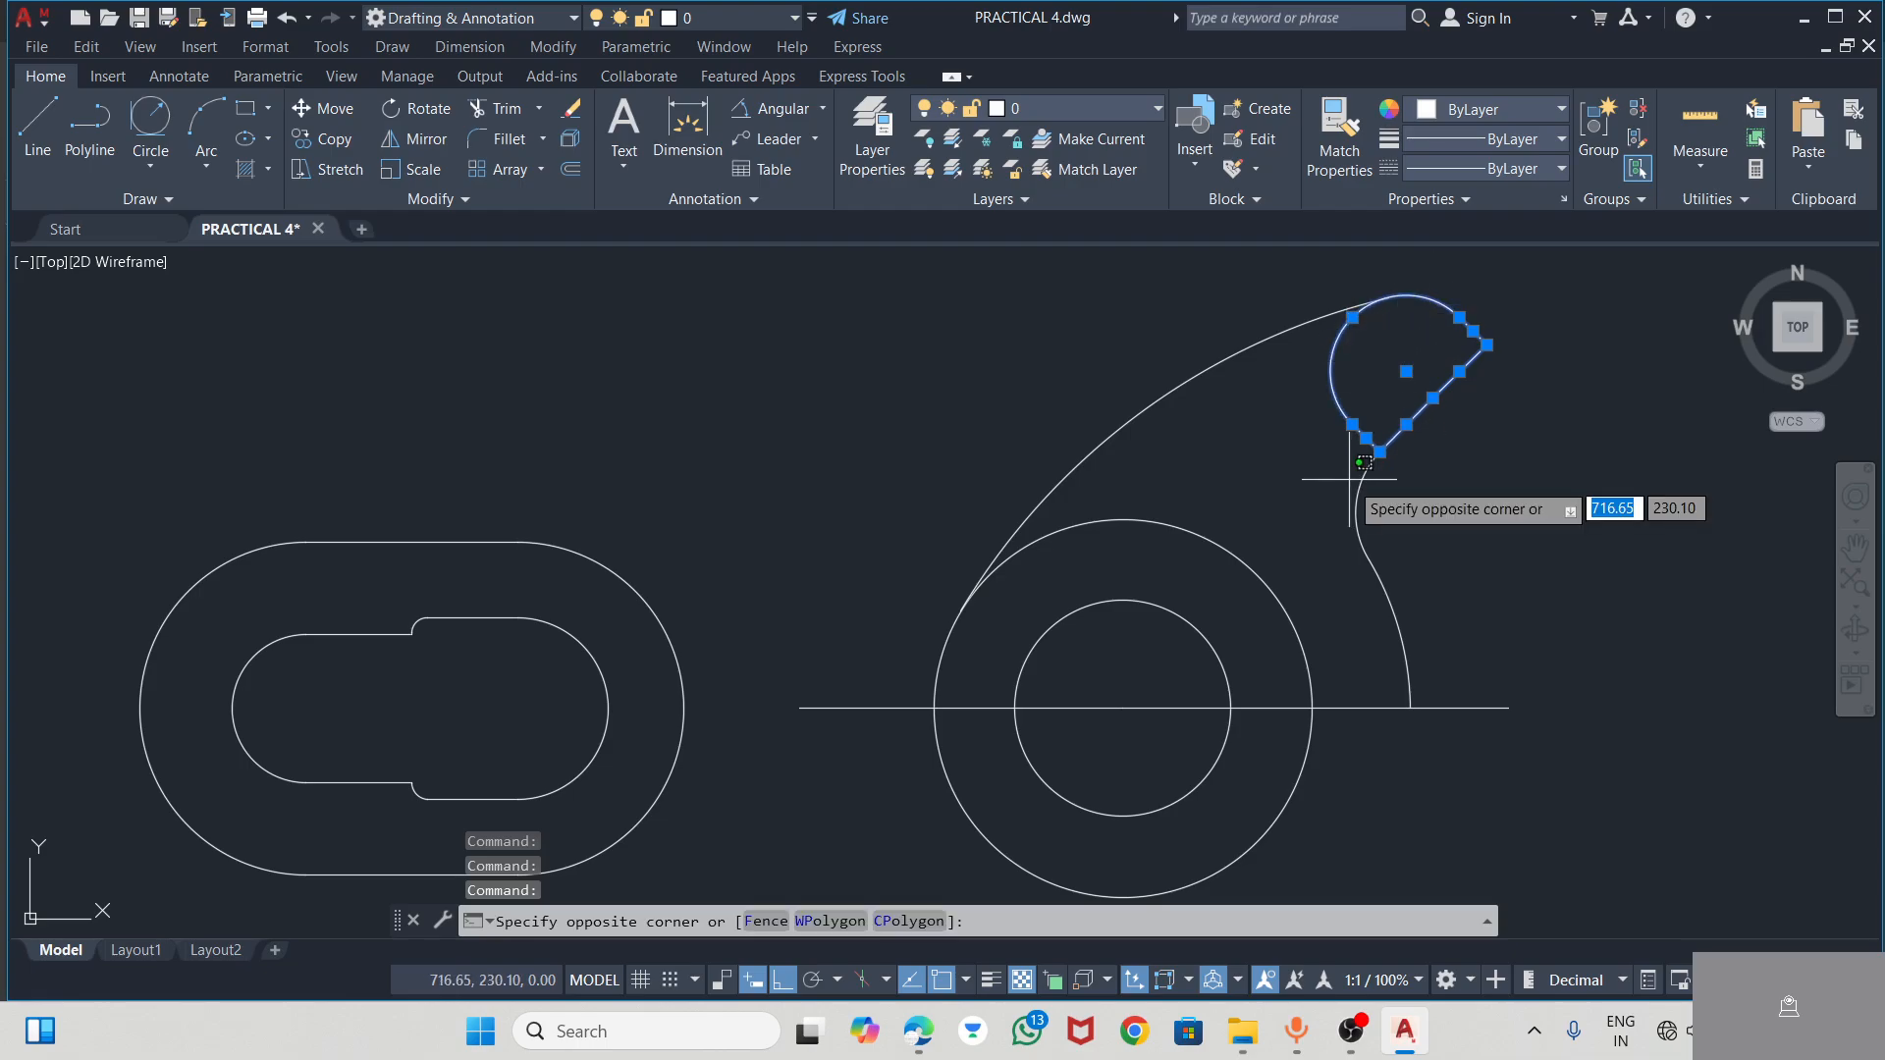
left_click(1359, 492)
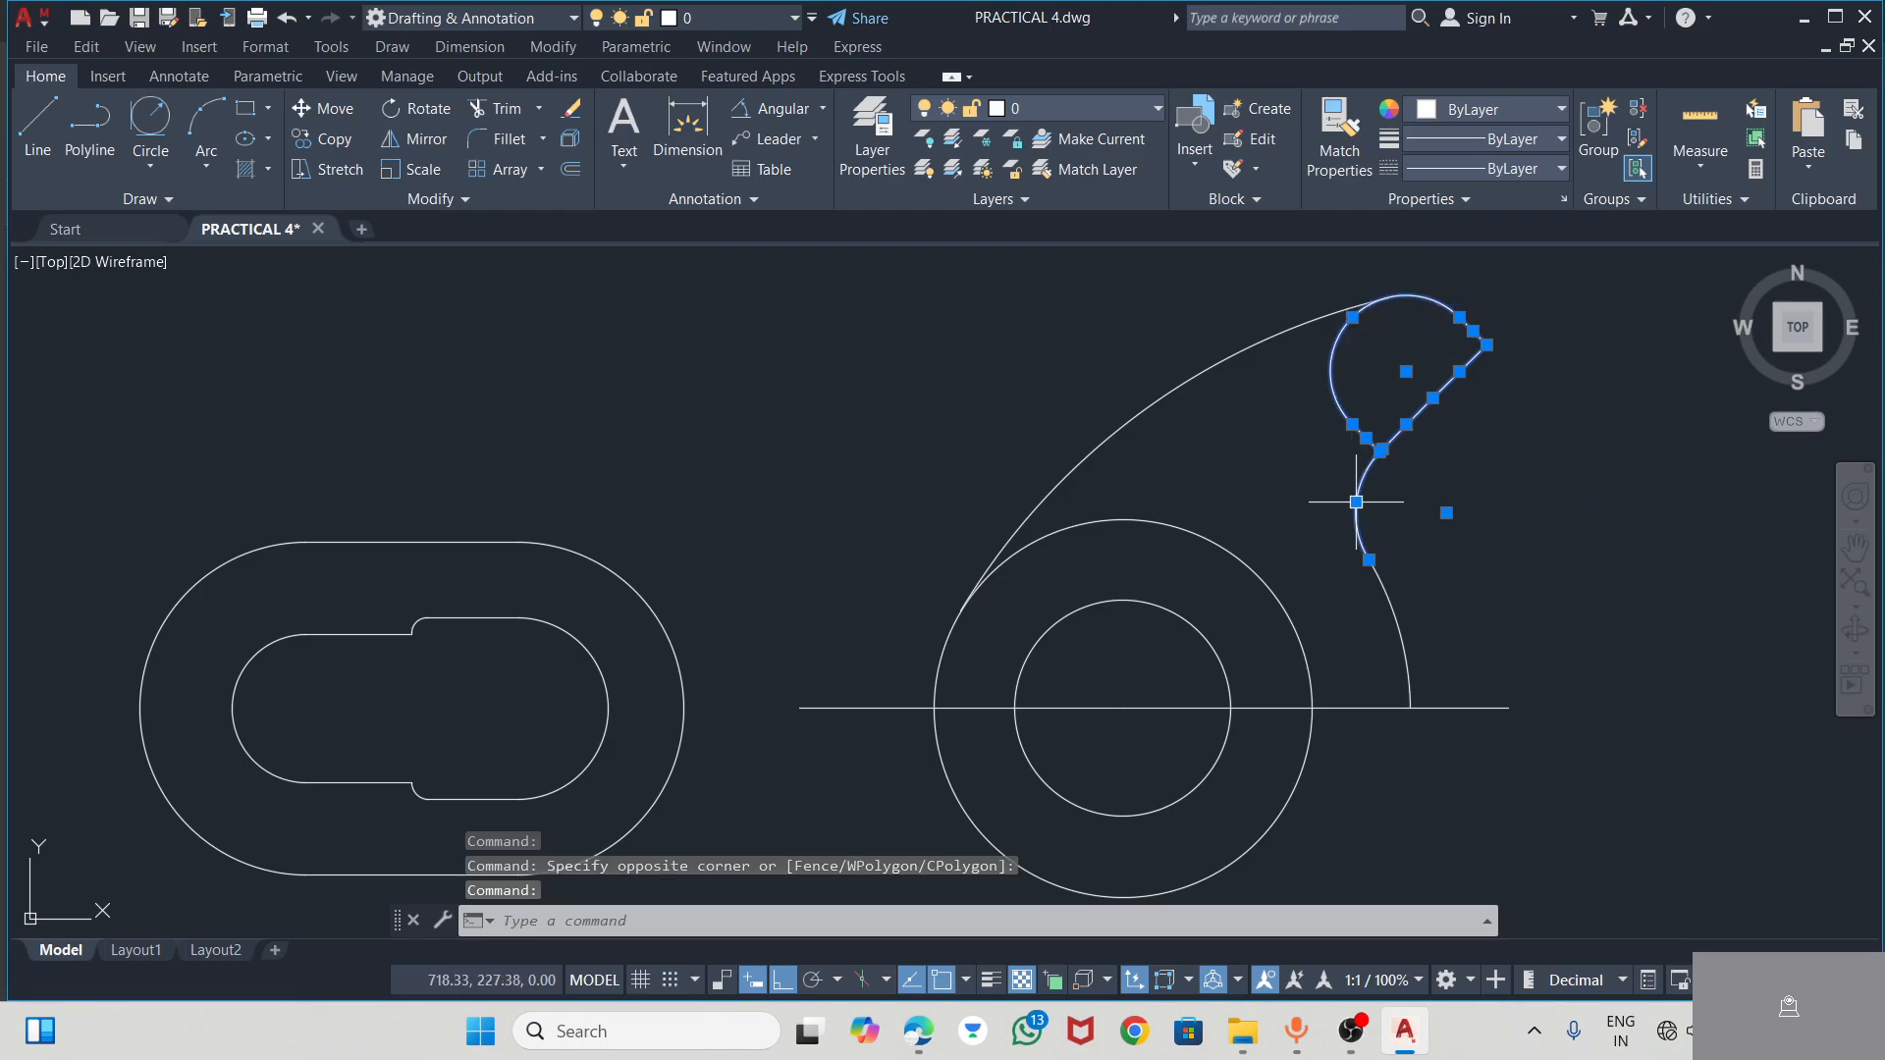
left_click(1396, 615)
left_click(1200, 377)
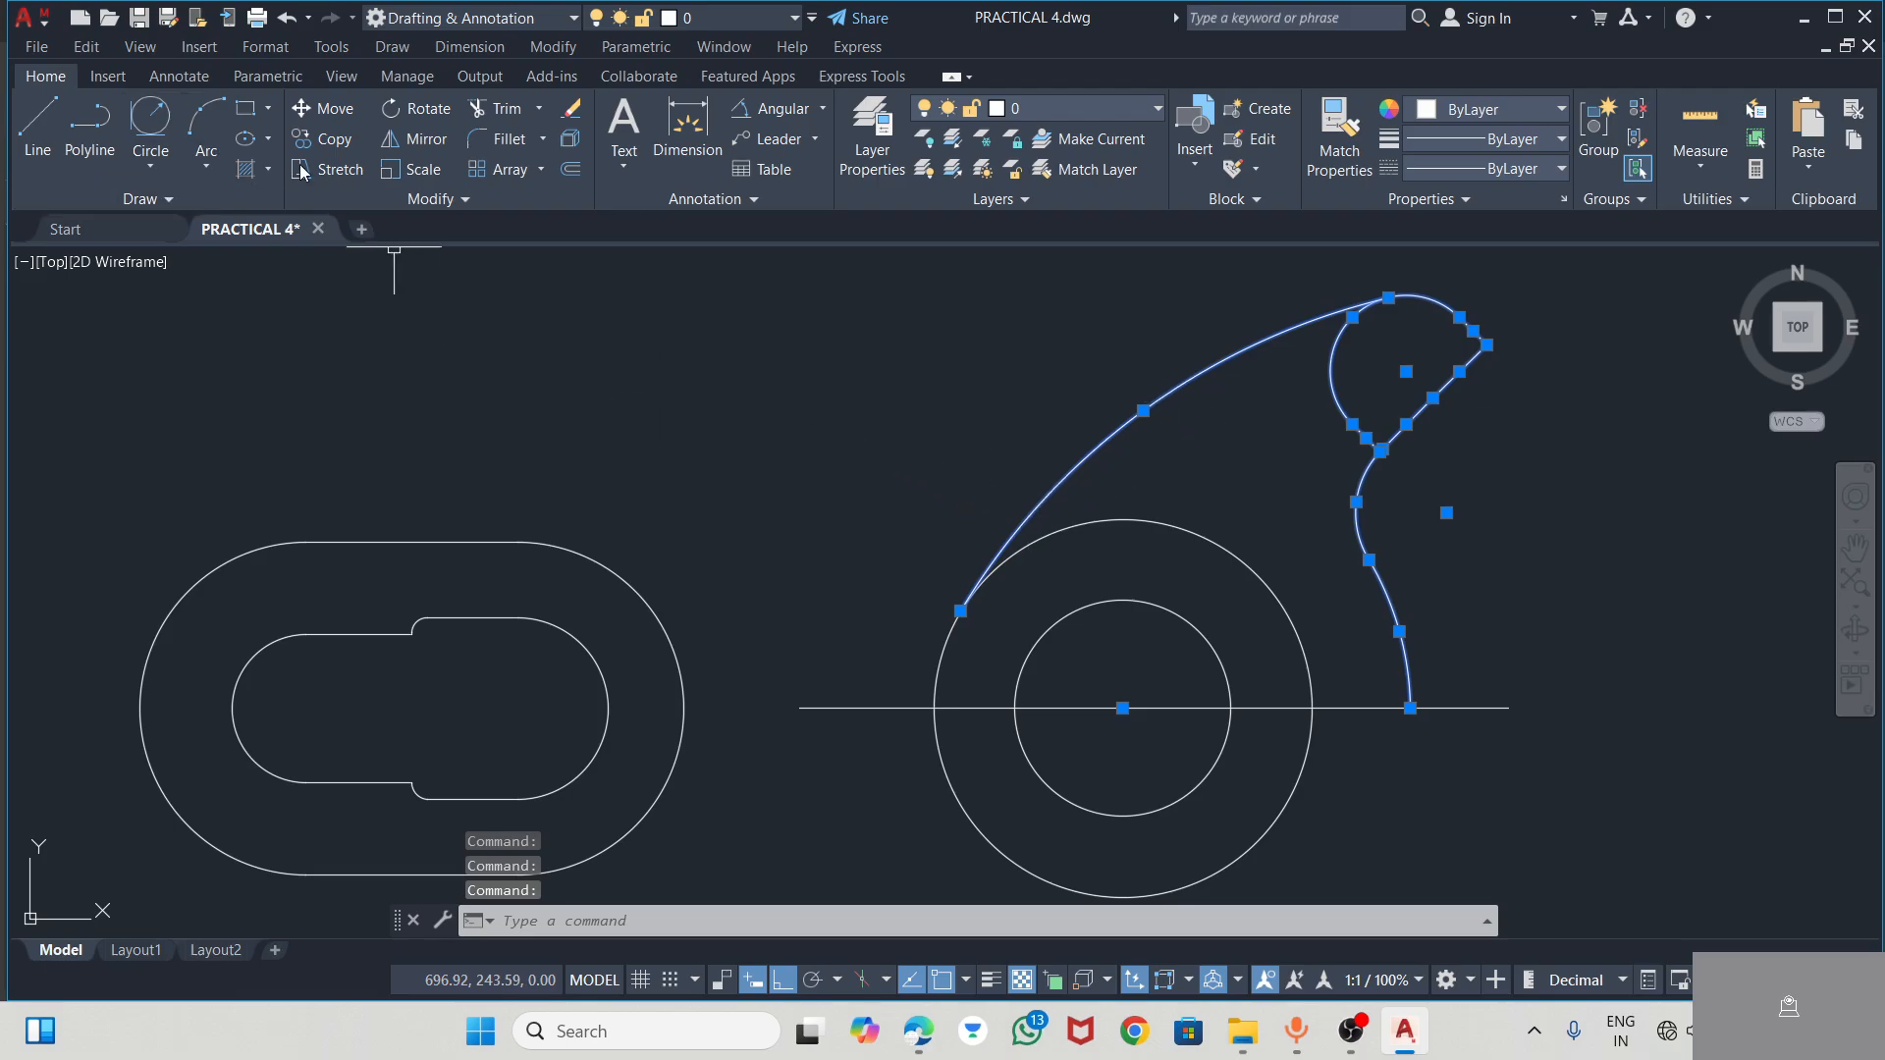
left_click(427, 140)
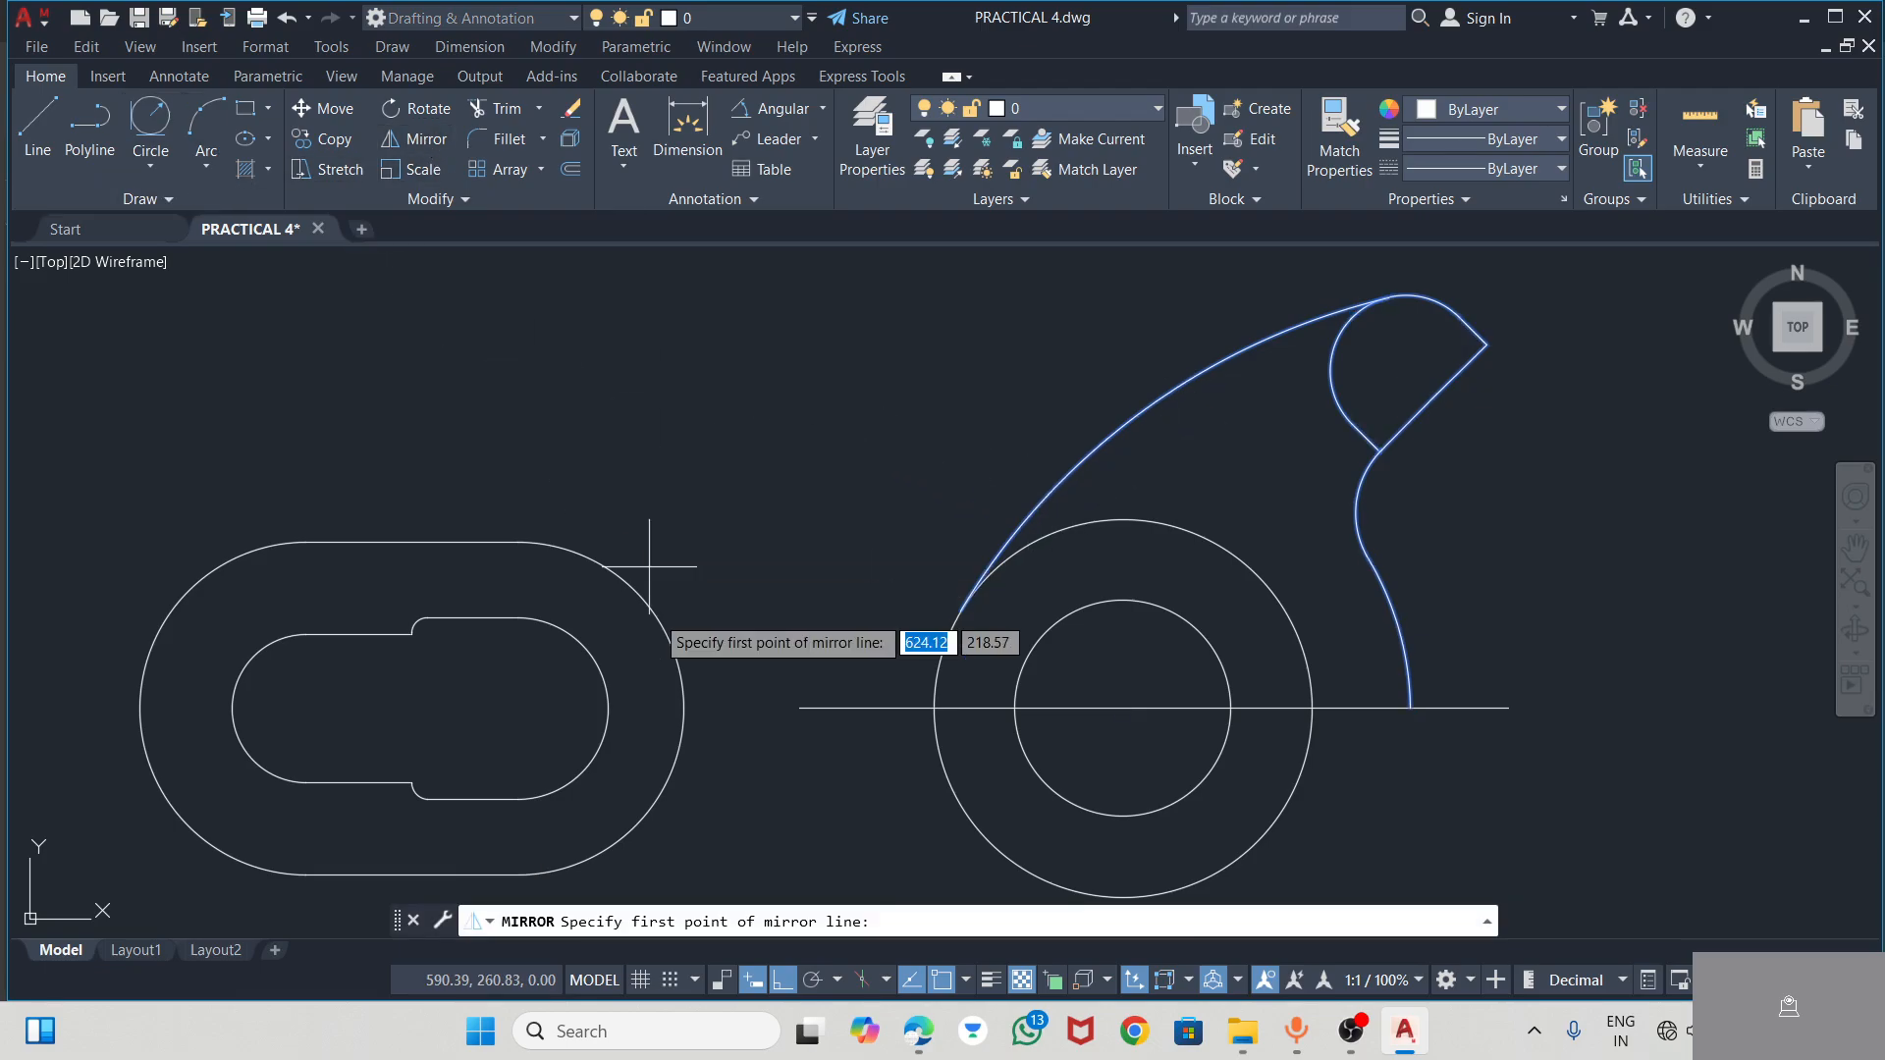
left_click(800, 707)
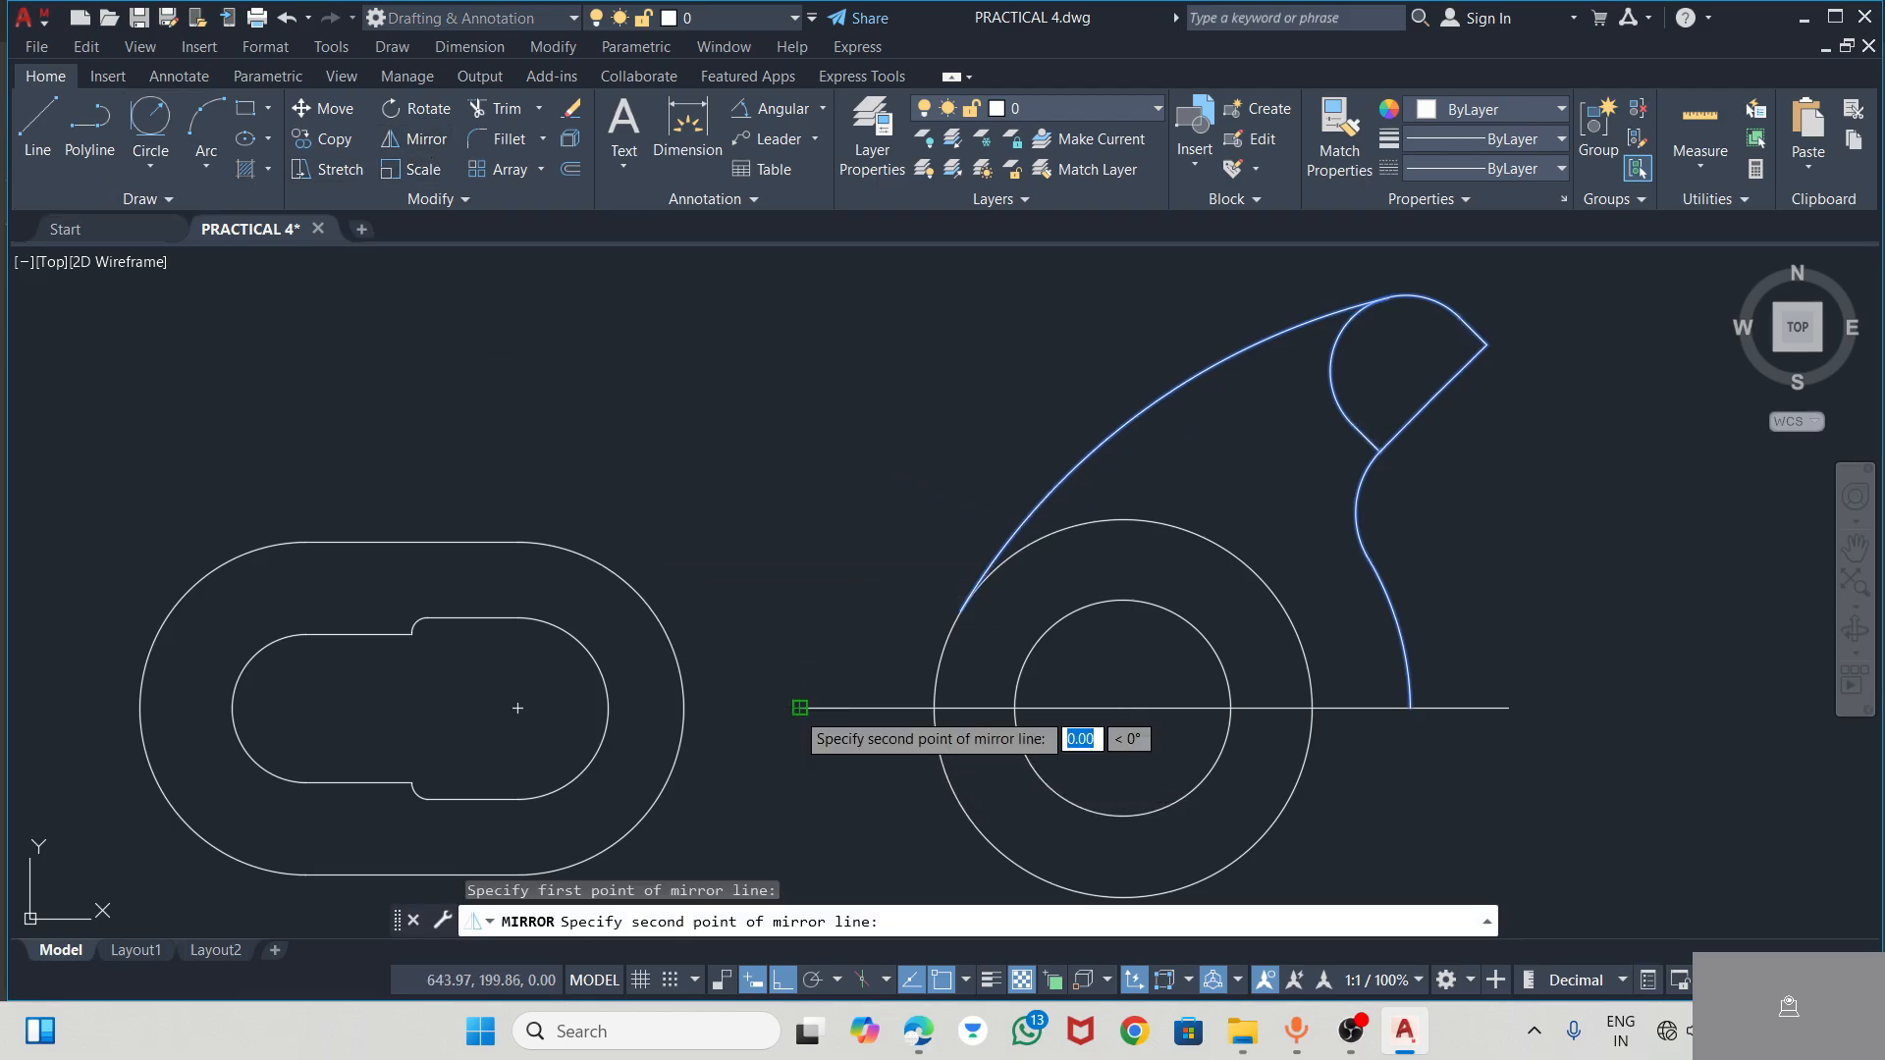
left_click(1122, 707)
scroll(1168, 520, "down", 2)
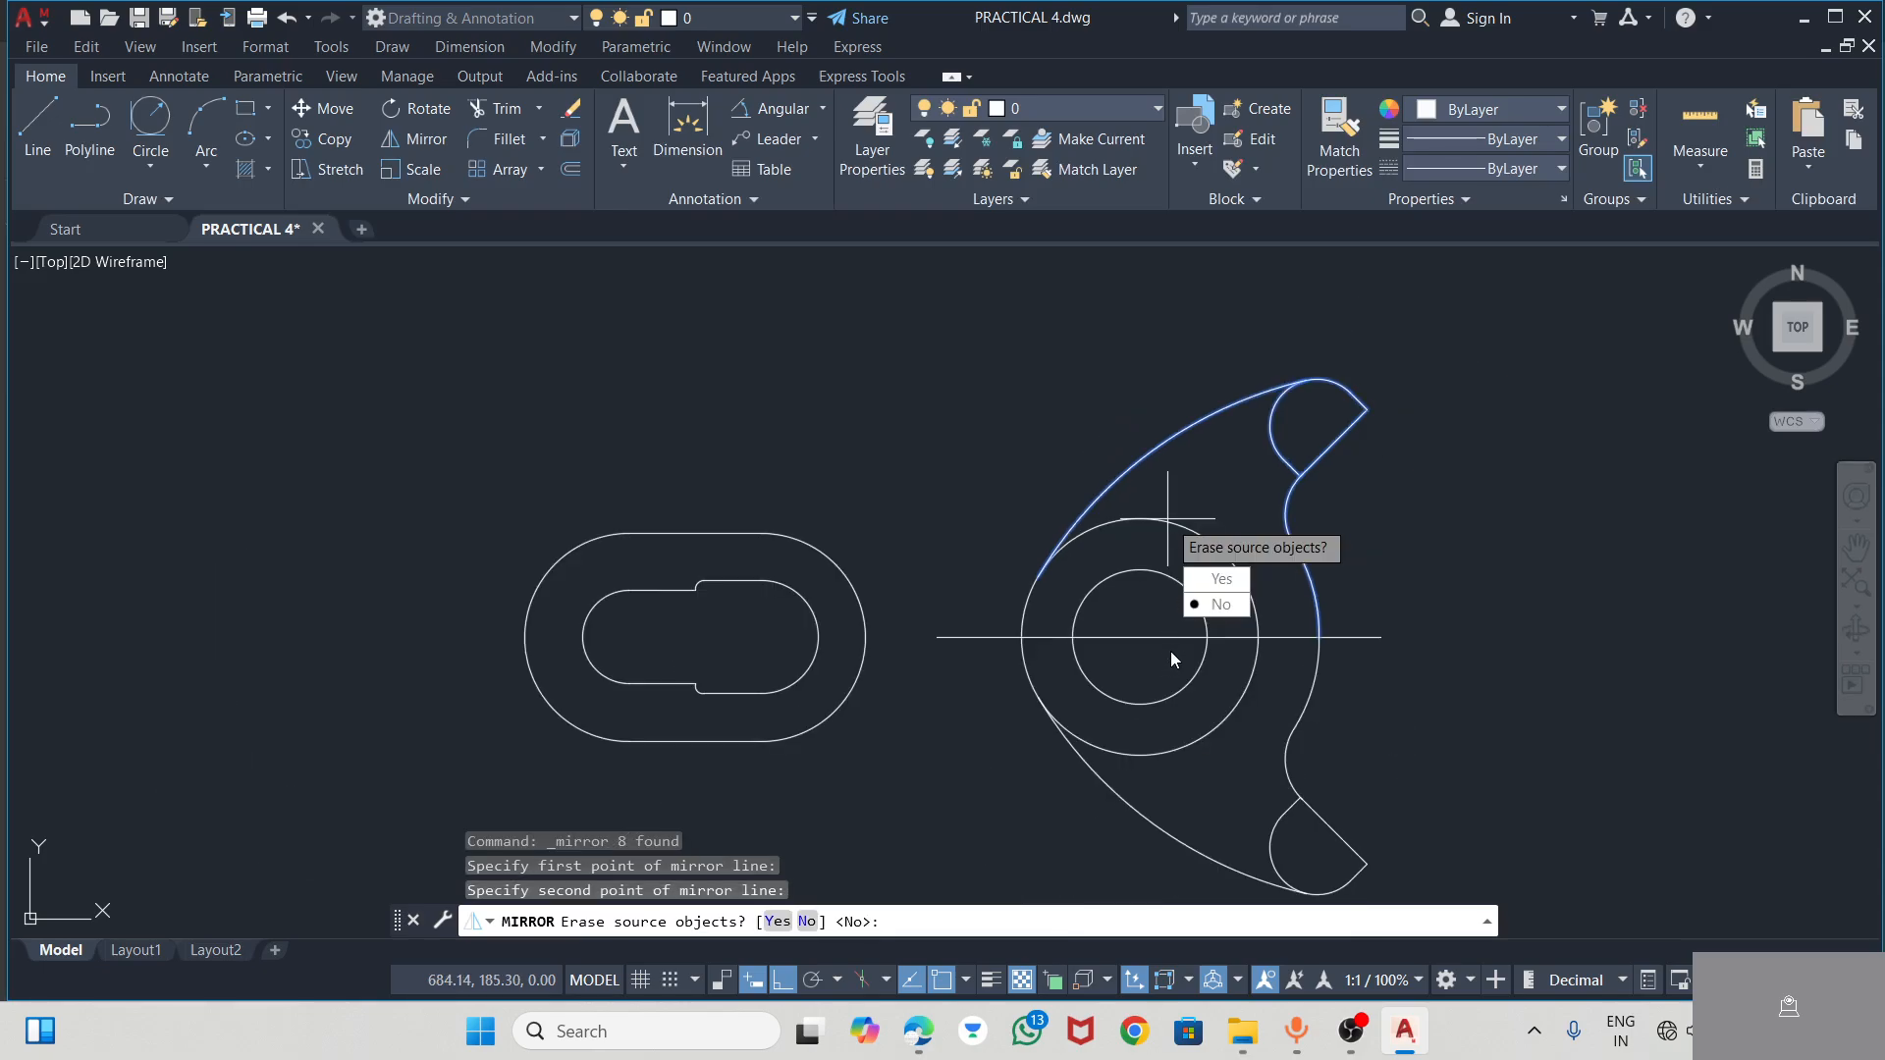
left_click(1206, 619)
scroll(1346, 841, "up", 3)
scroll(1165, 534, "down", 3)
scroll(1165, 533, "down", 2)
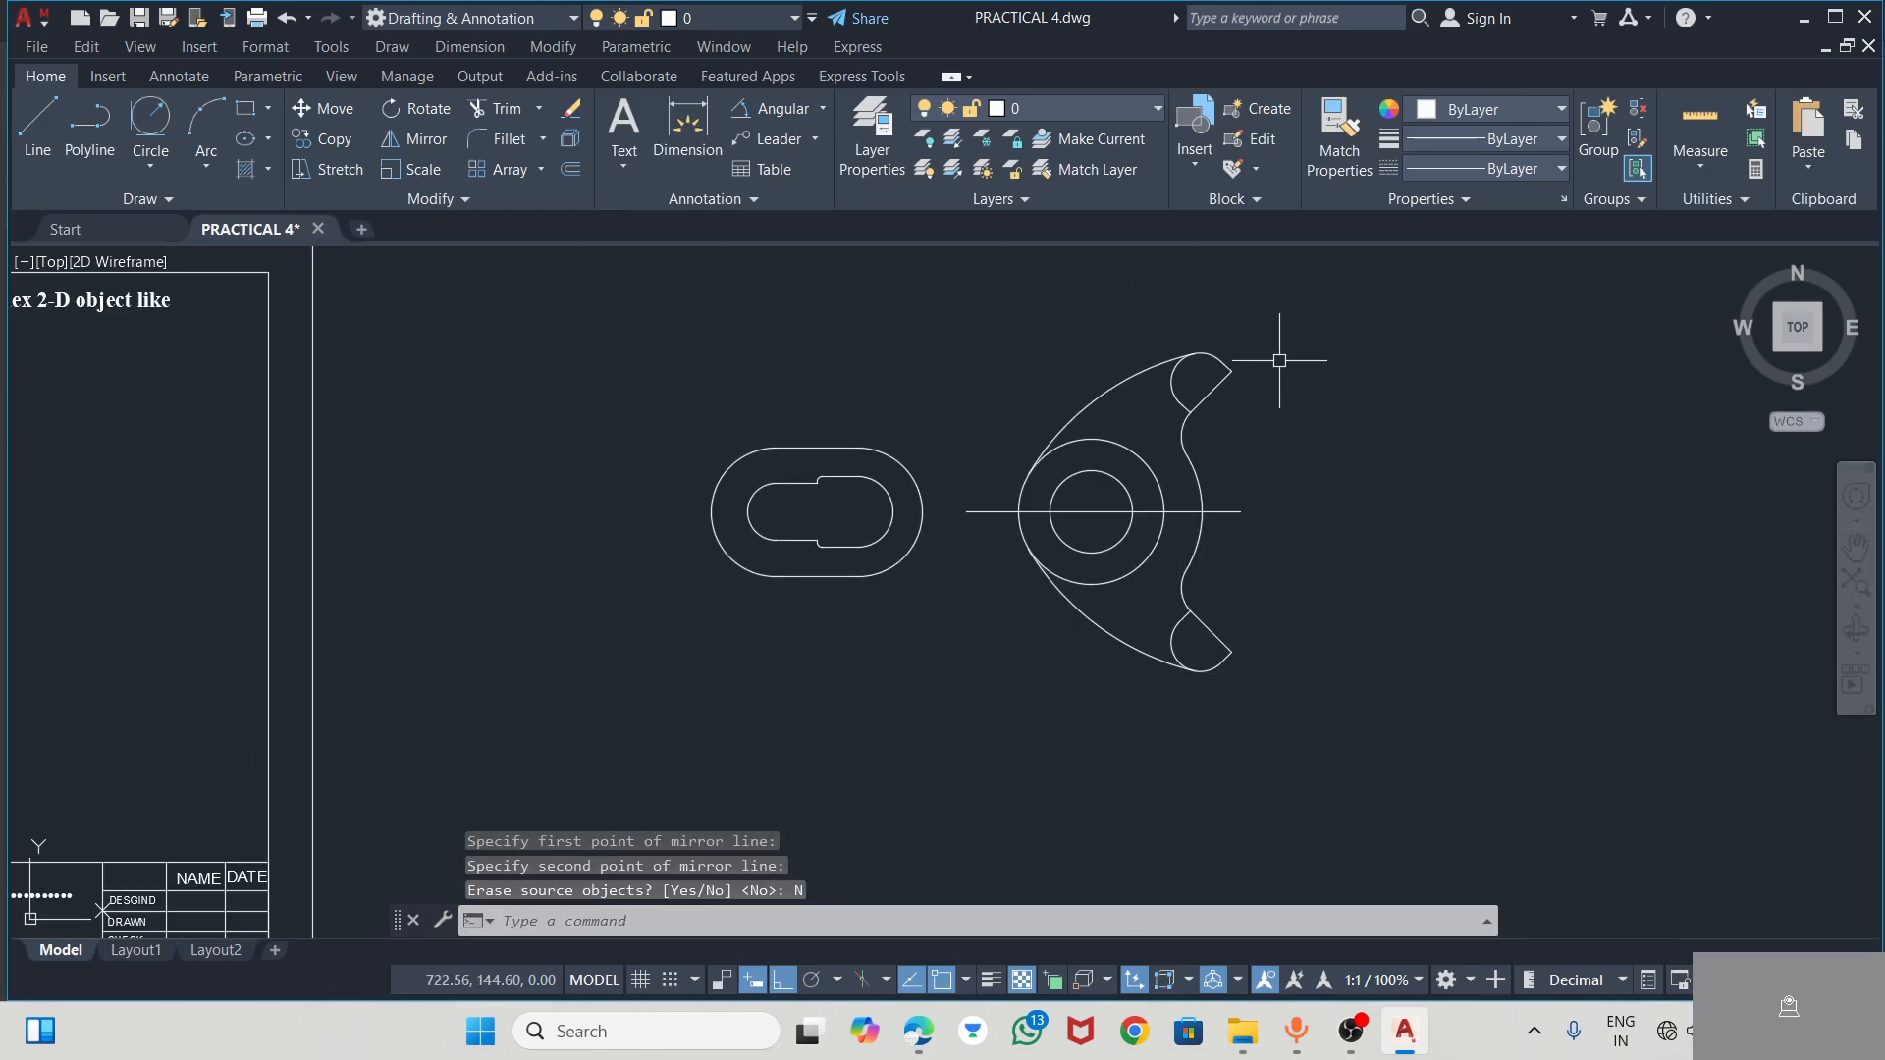
Check the slotted end in the PDF, and draw a circle of radius 32 centred on the slot's hub-side arc centre
key("alt+Tab")
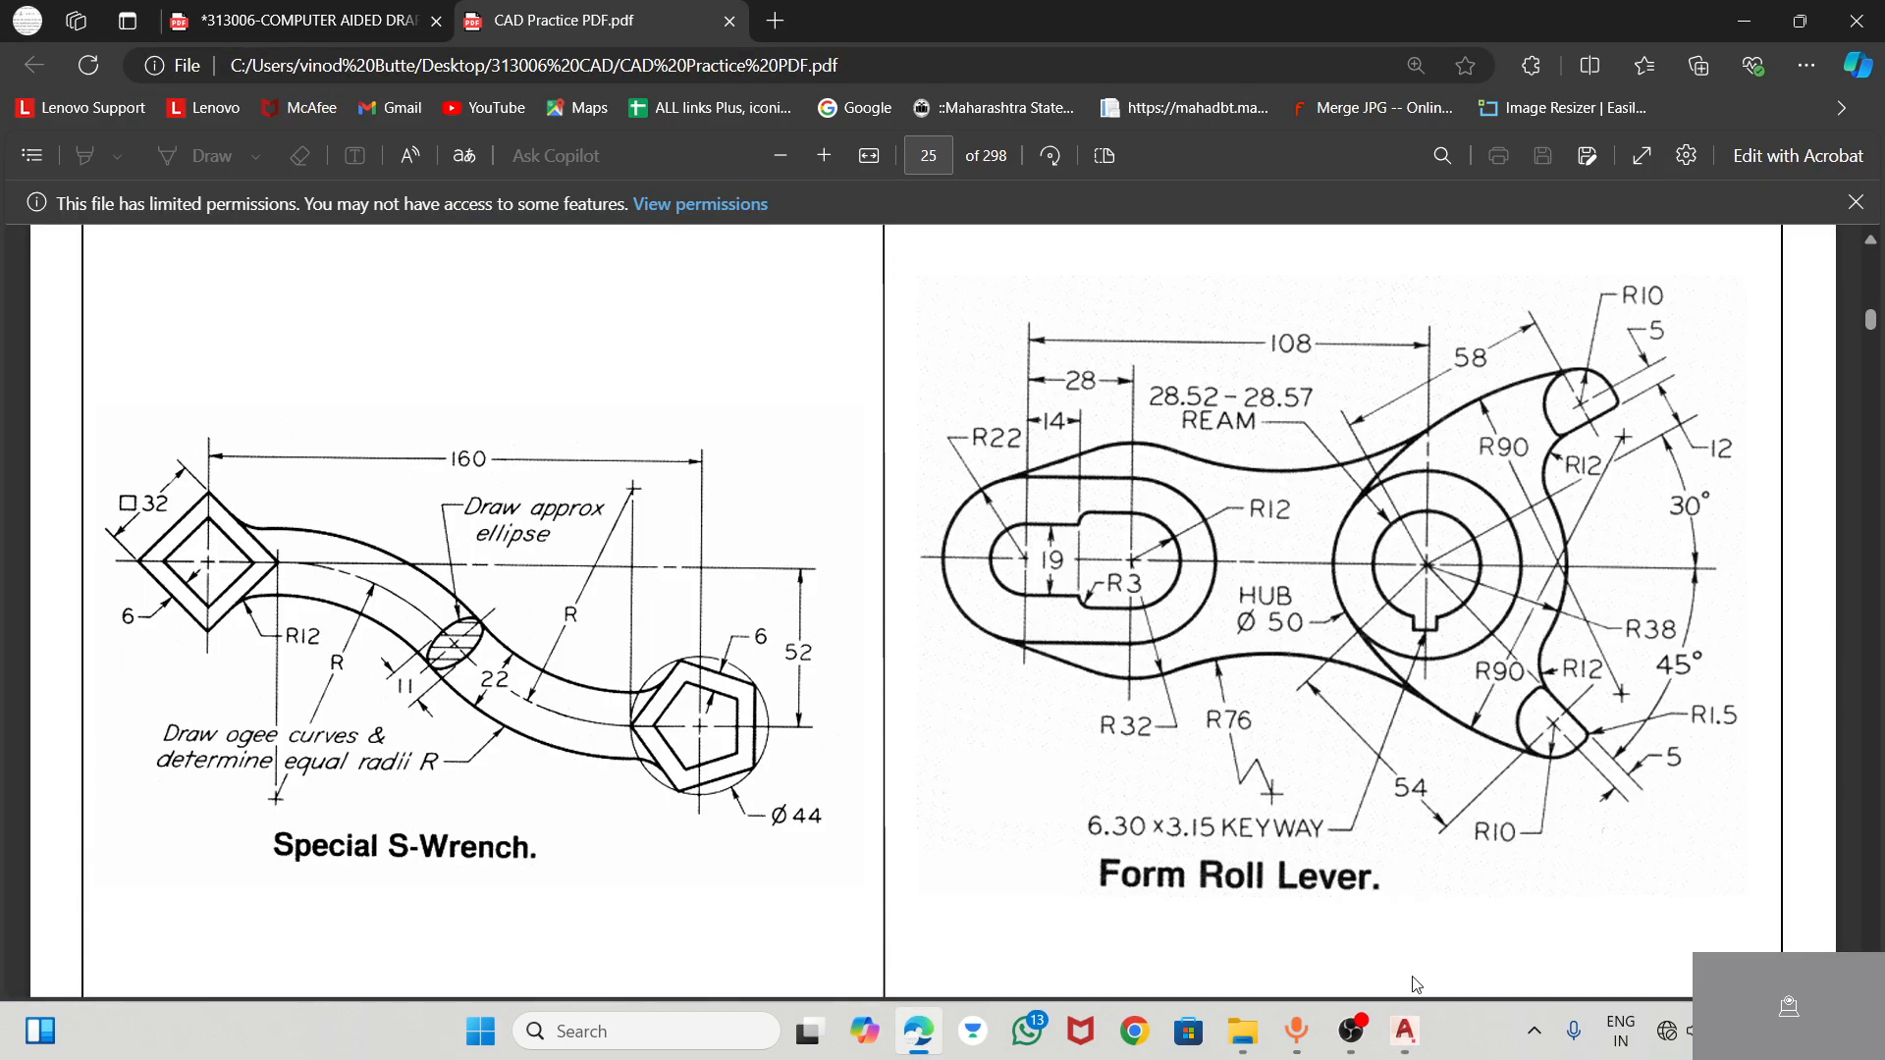
mouse_move(1394, 1035)
left_click(1341, 957)
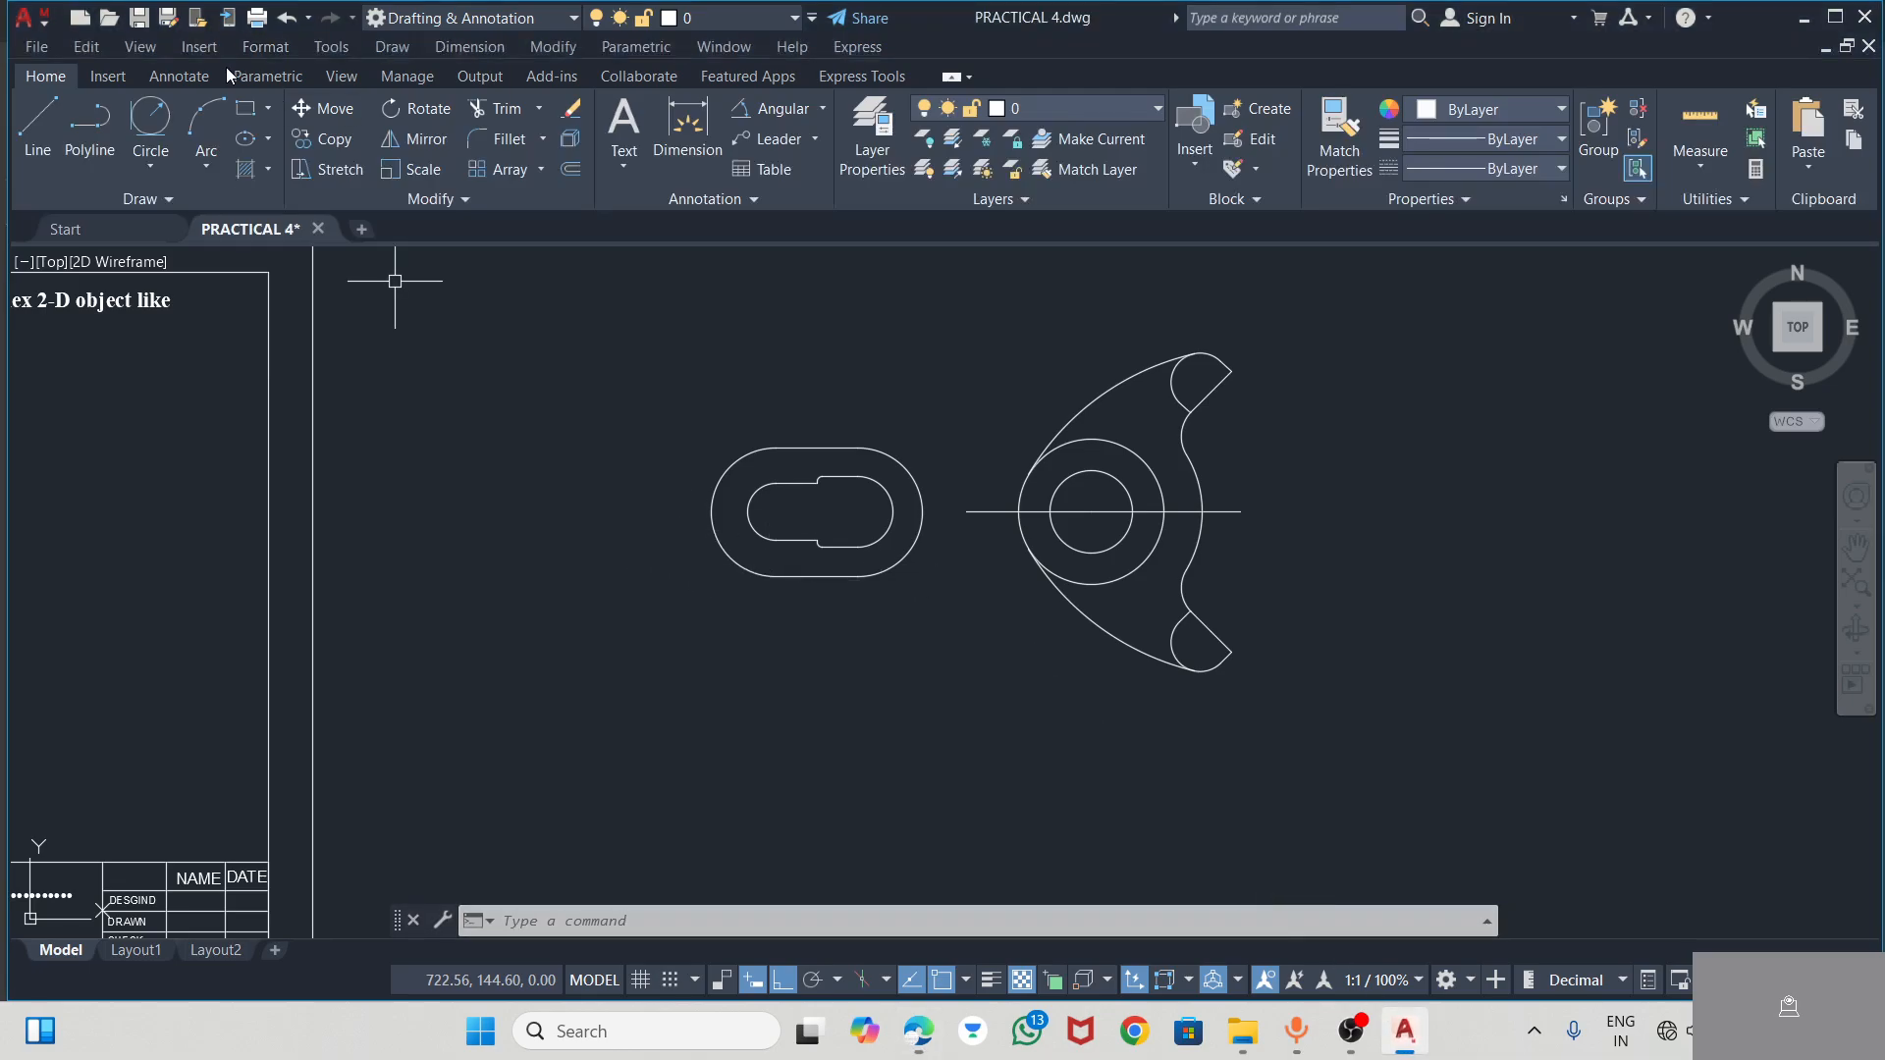
left_click(150, 163)
left_click(162, 209)
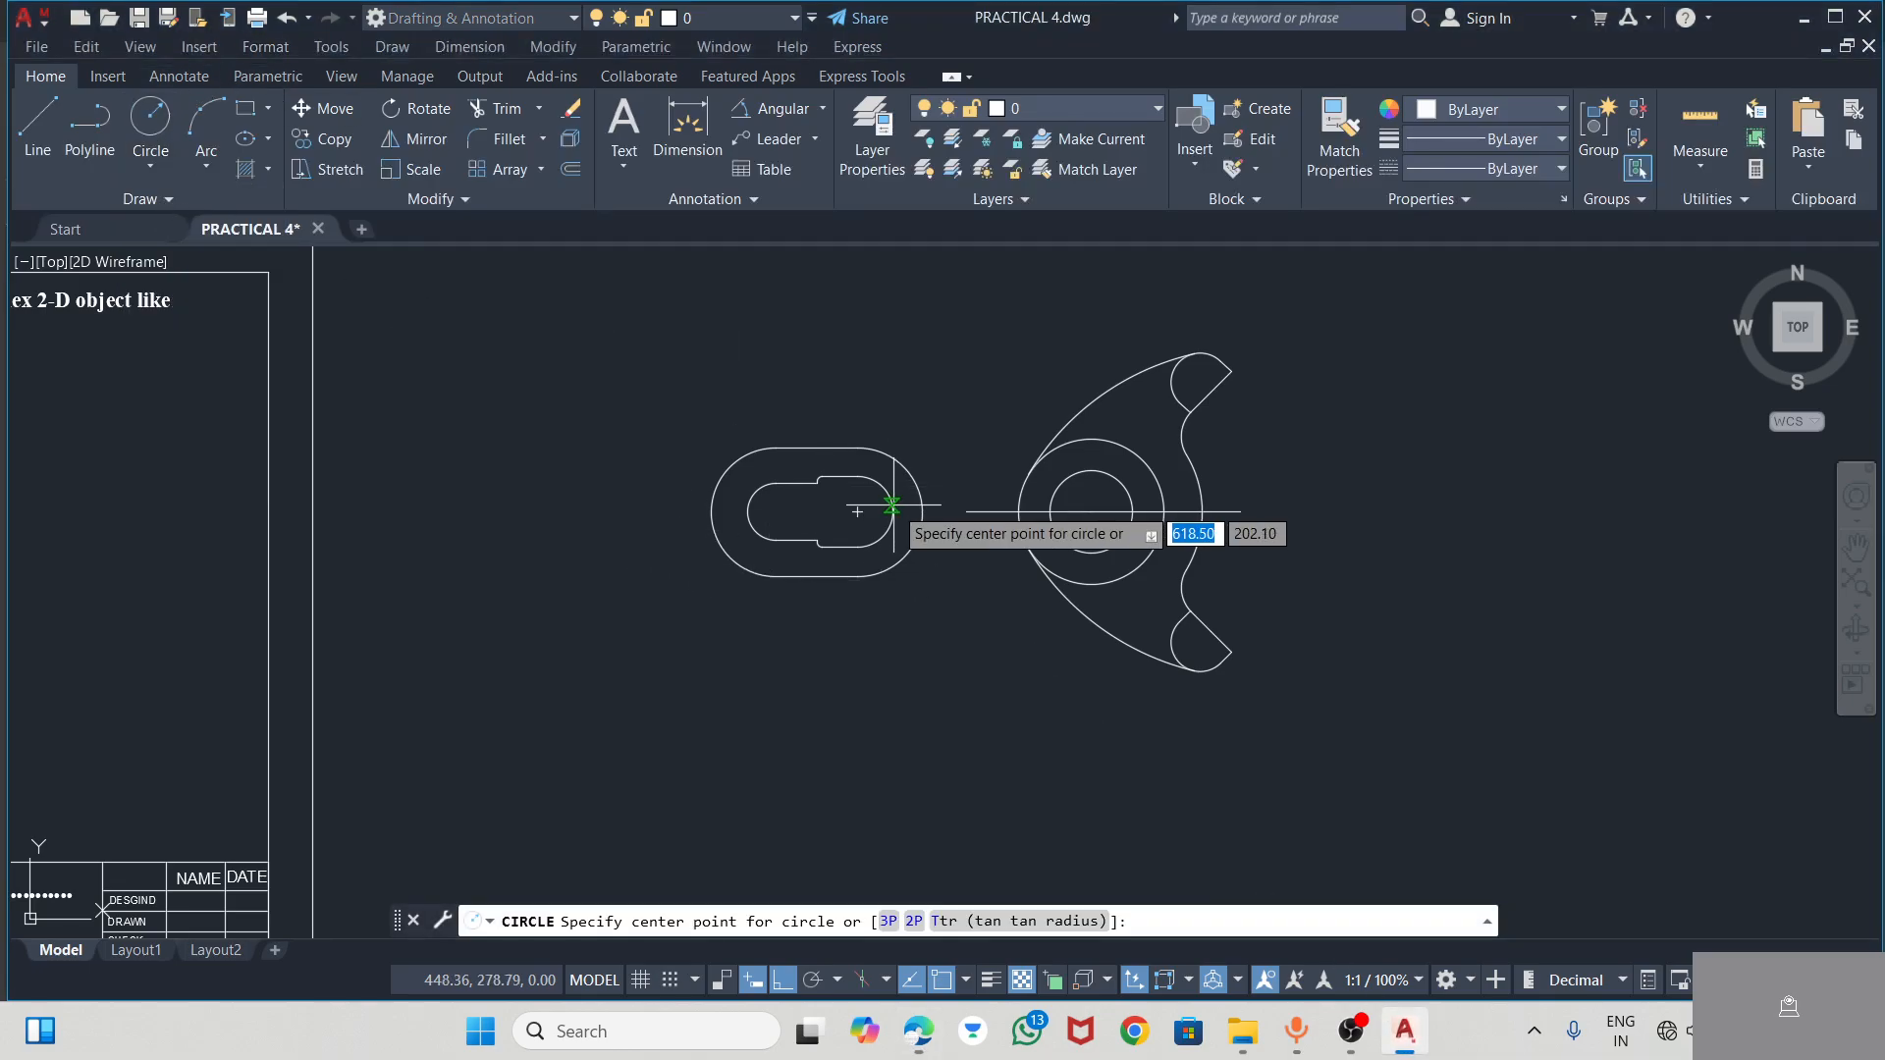
left_click(856, 511)
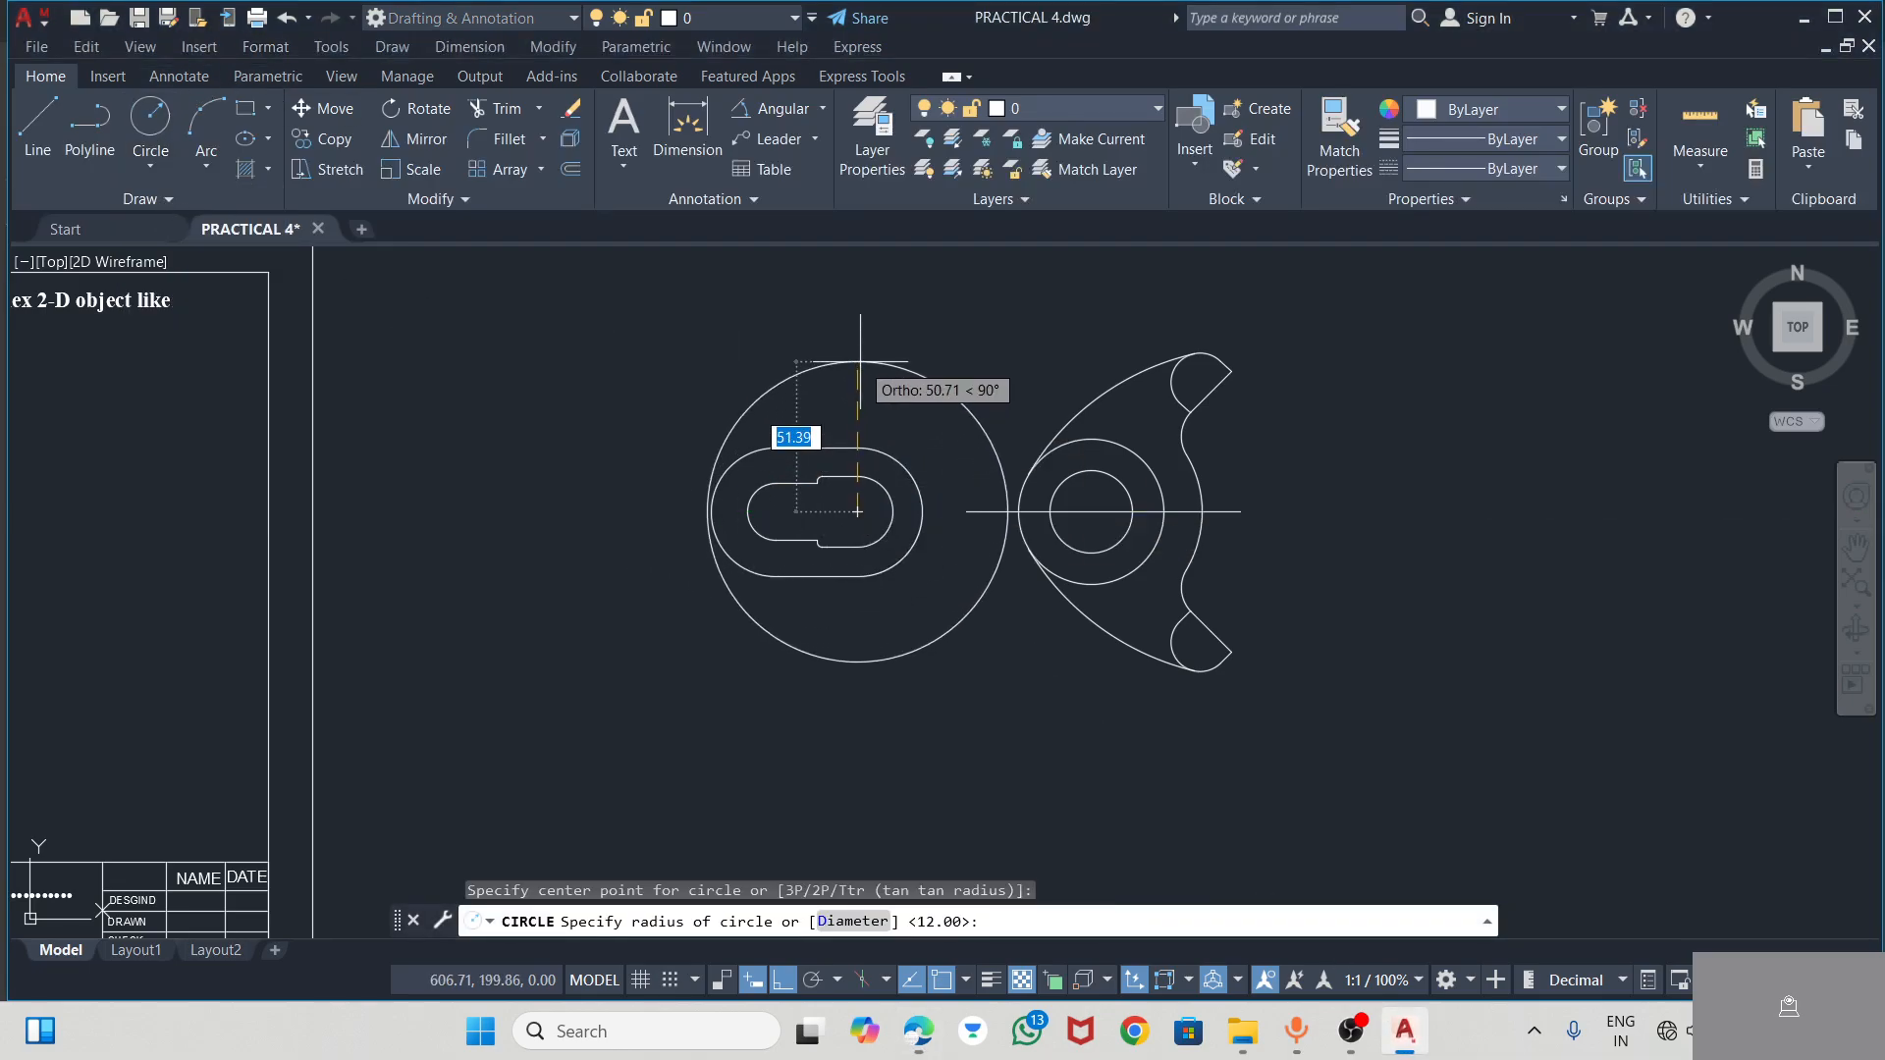
type("32")
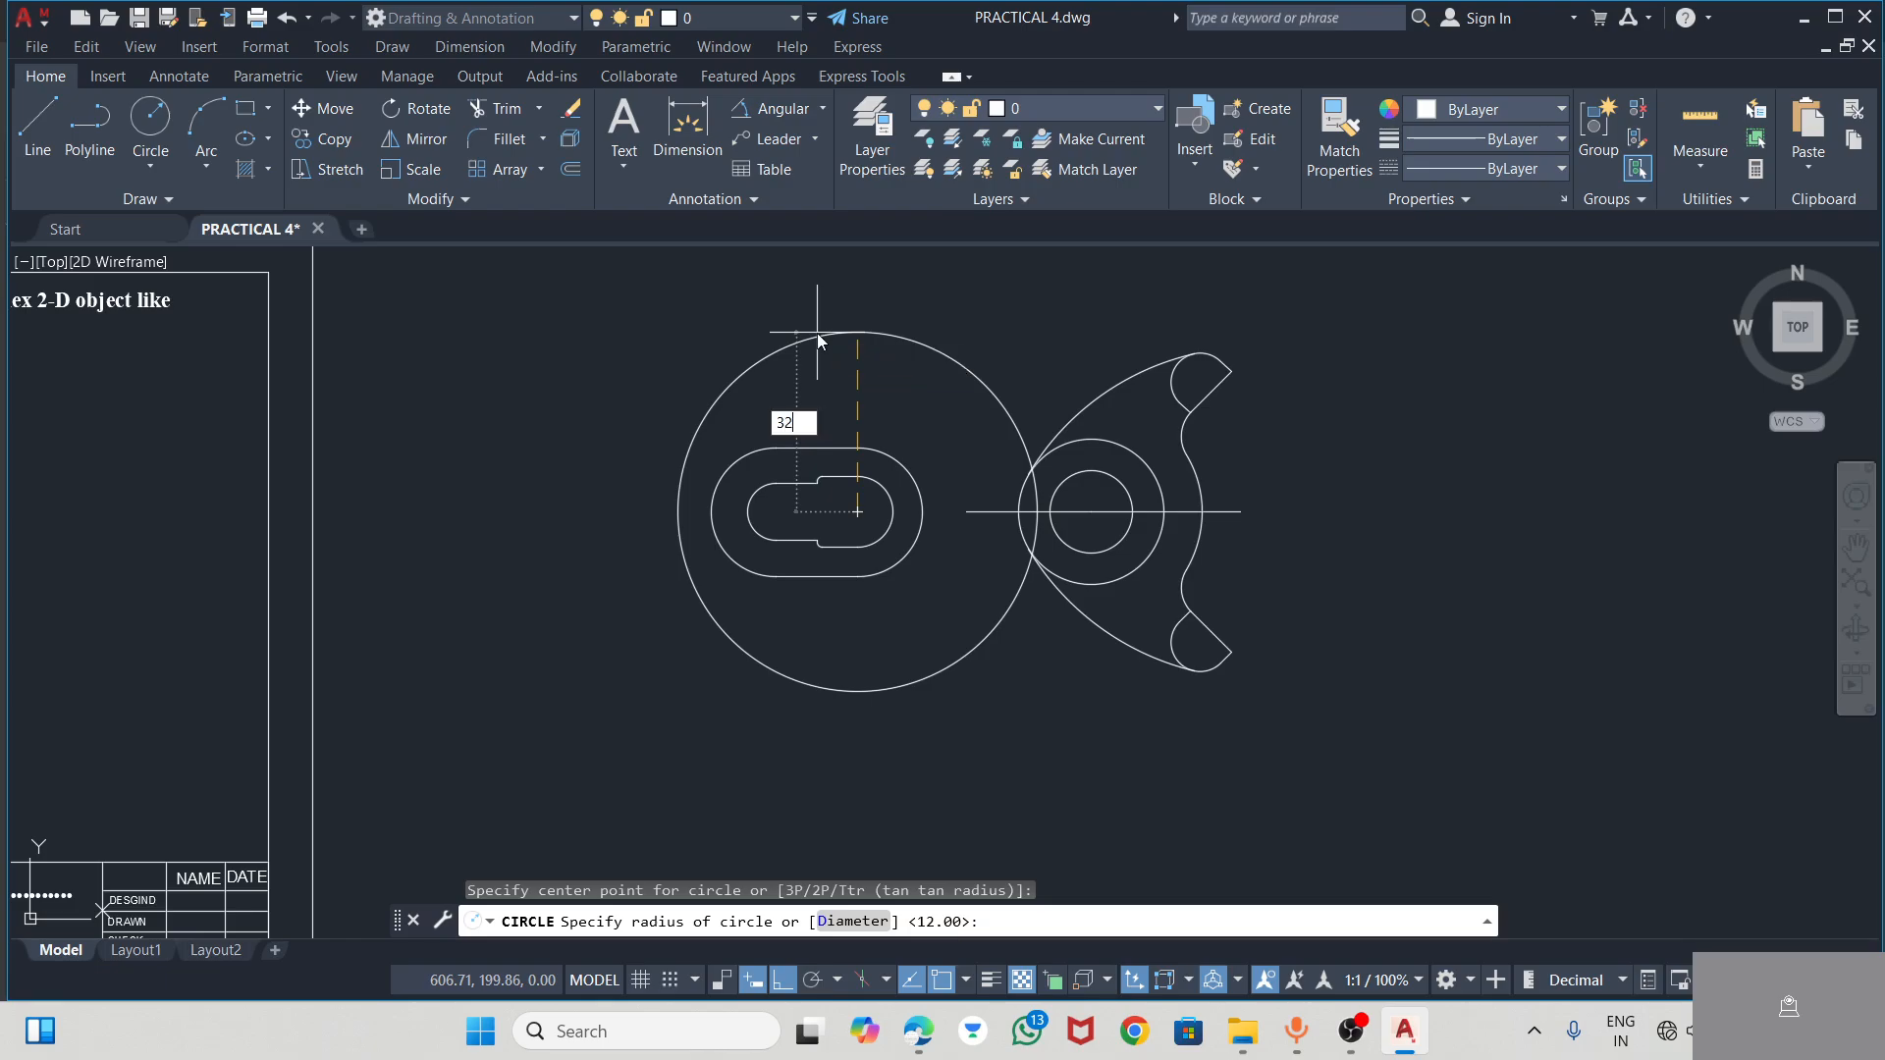
key("Return")
Draw a line tangent to the slotted end's outer arc and the R32 circle on their upper side
scroll(855, 441, "up", 2)
left_click(37, 113)
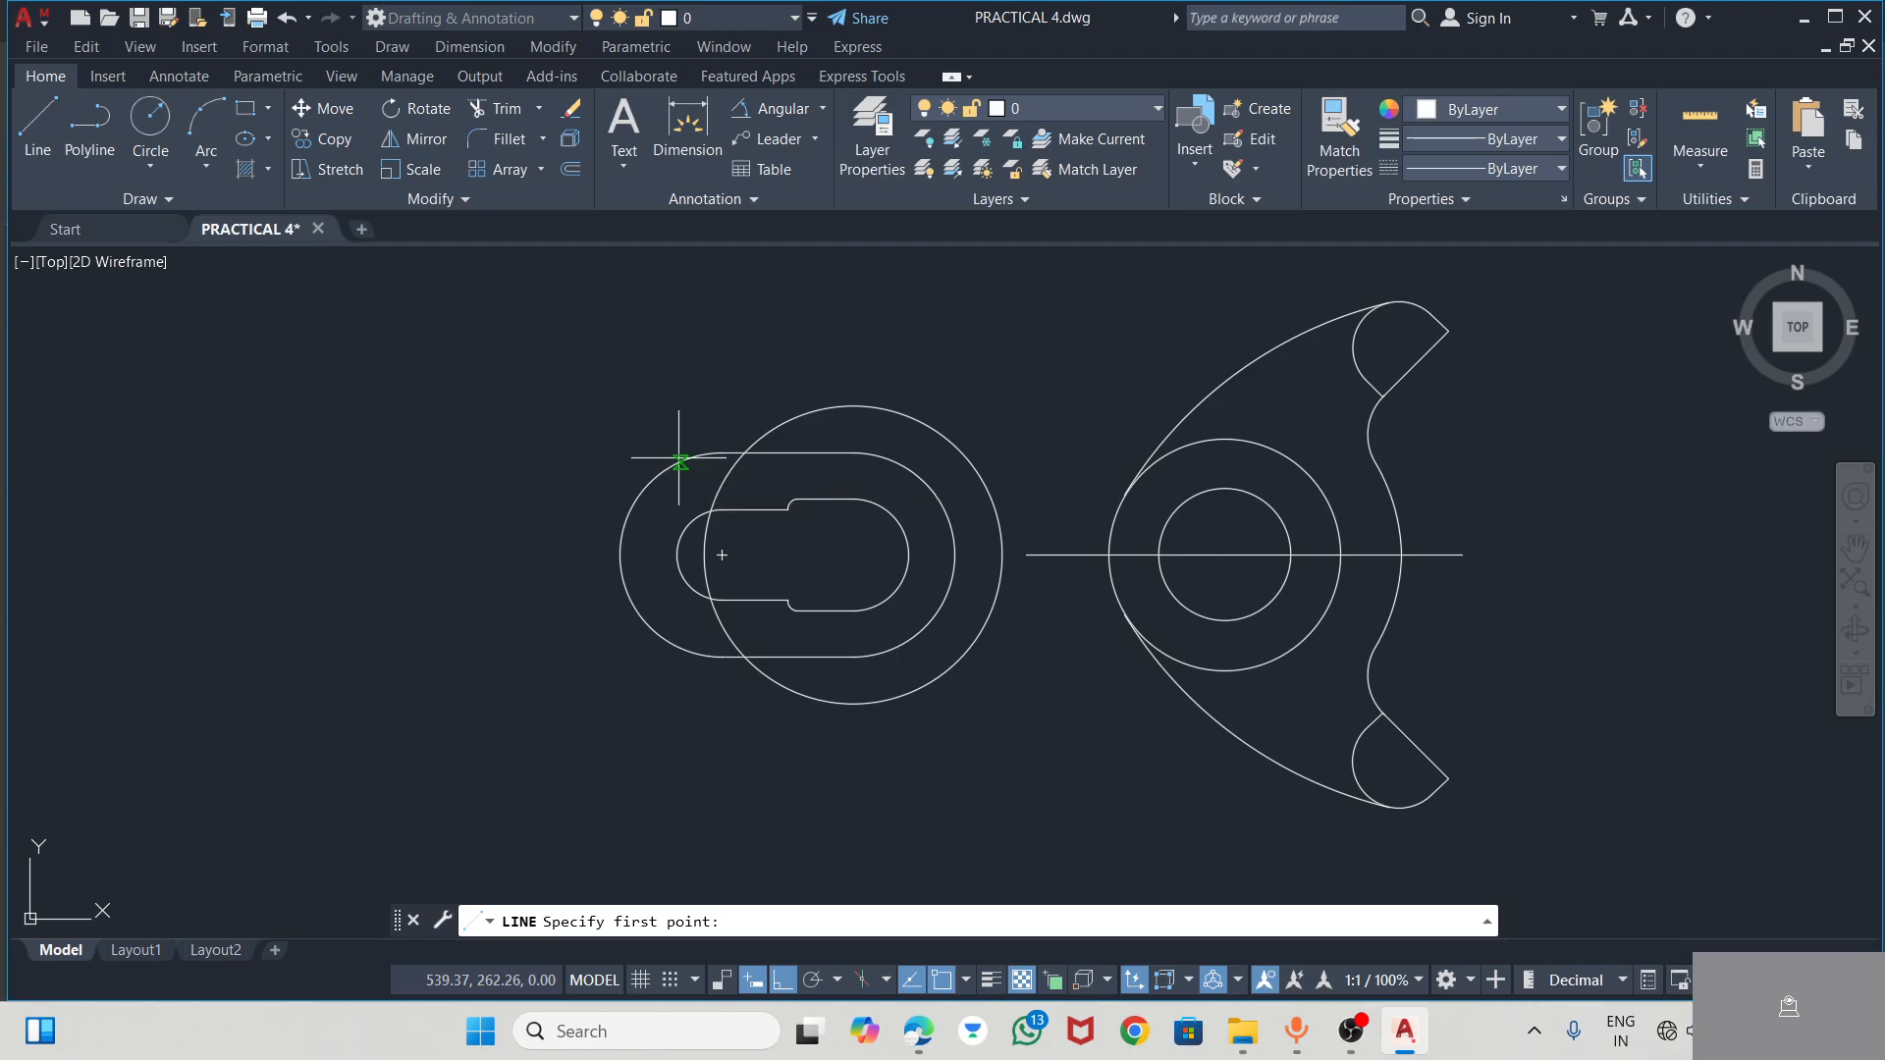
type("T")
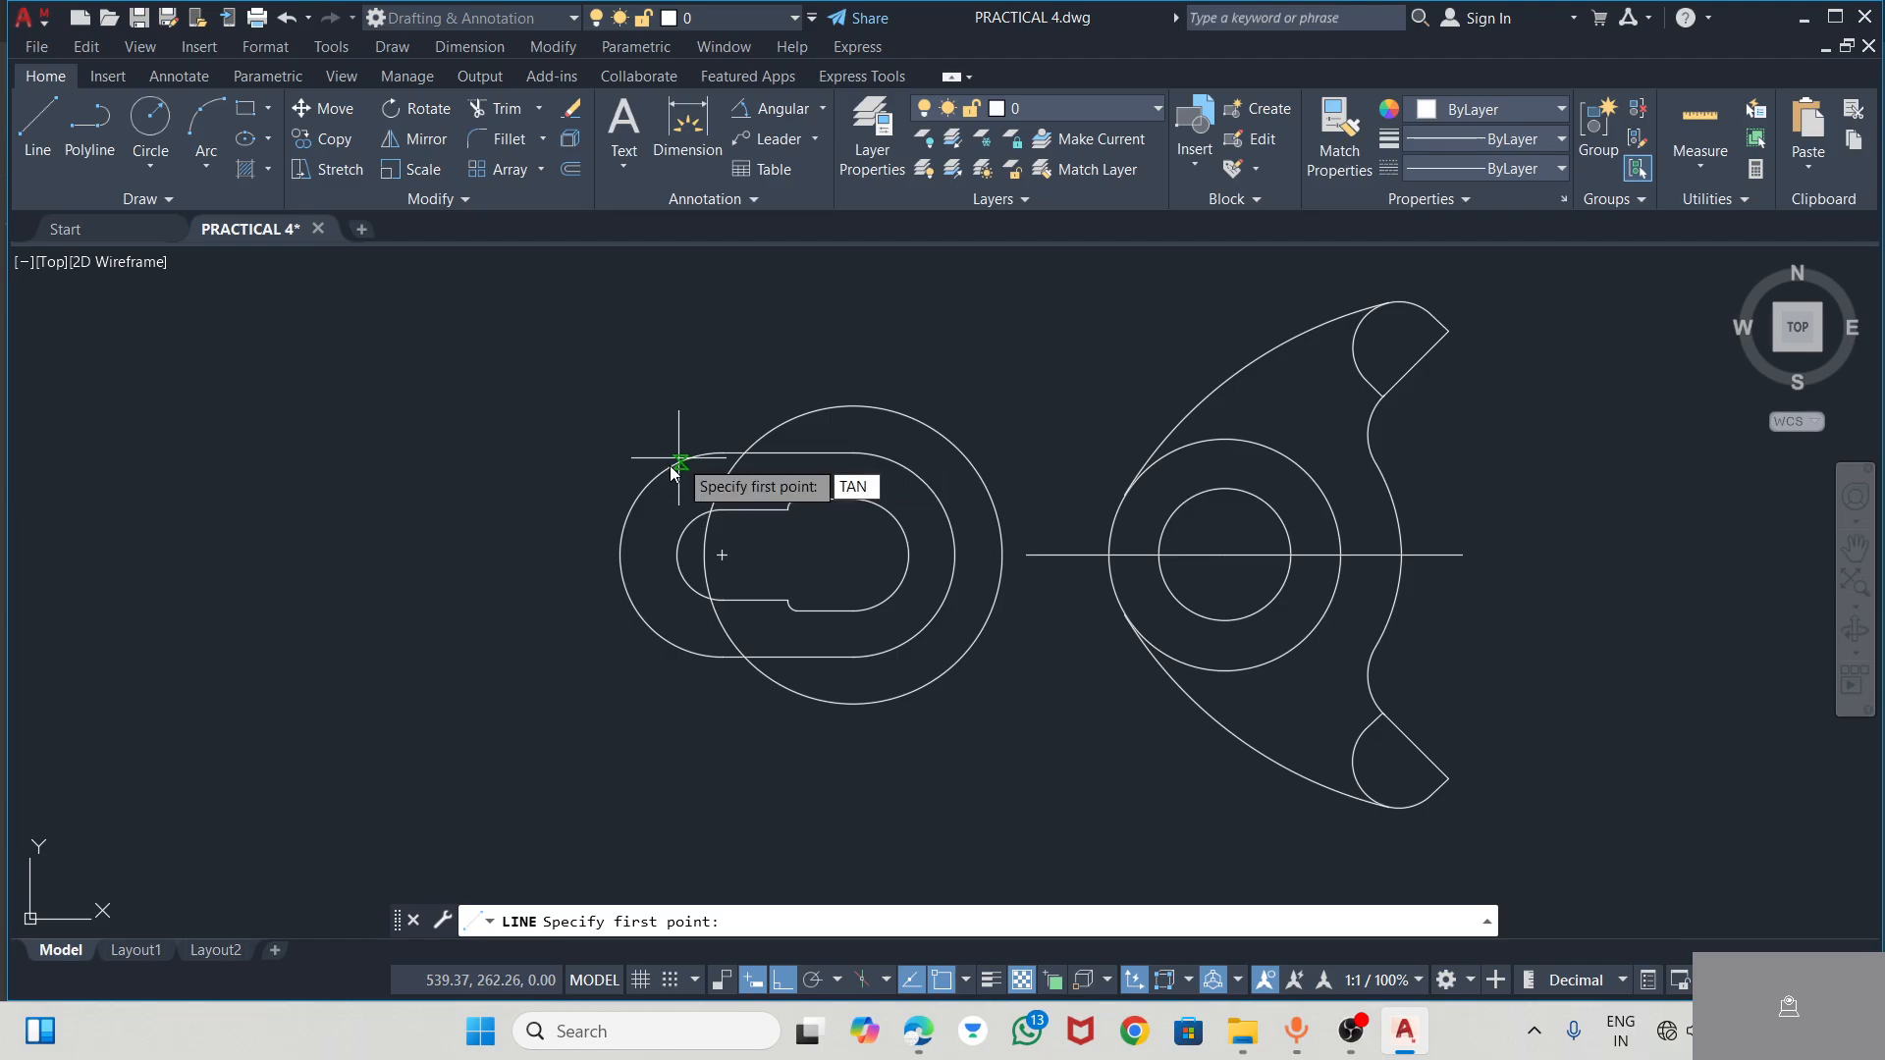
type("AN")
key("Return")
left_click(687, 457)
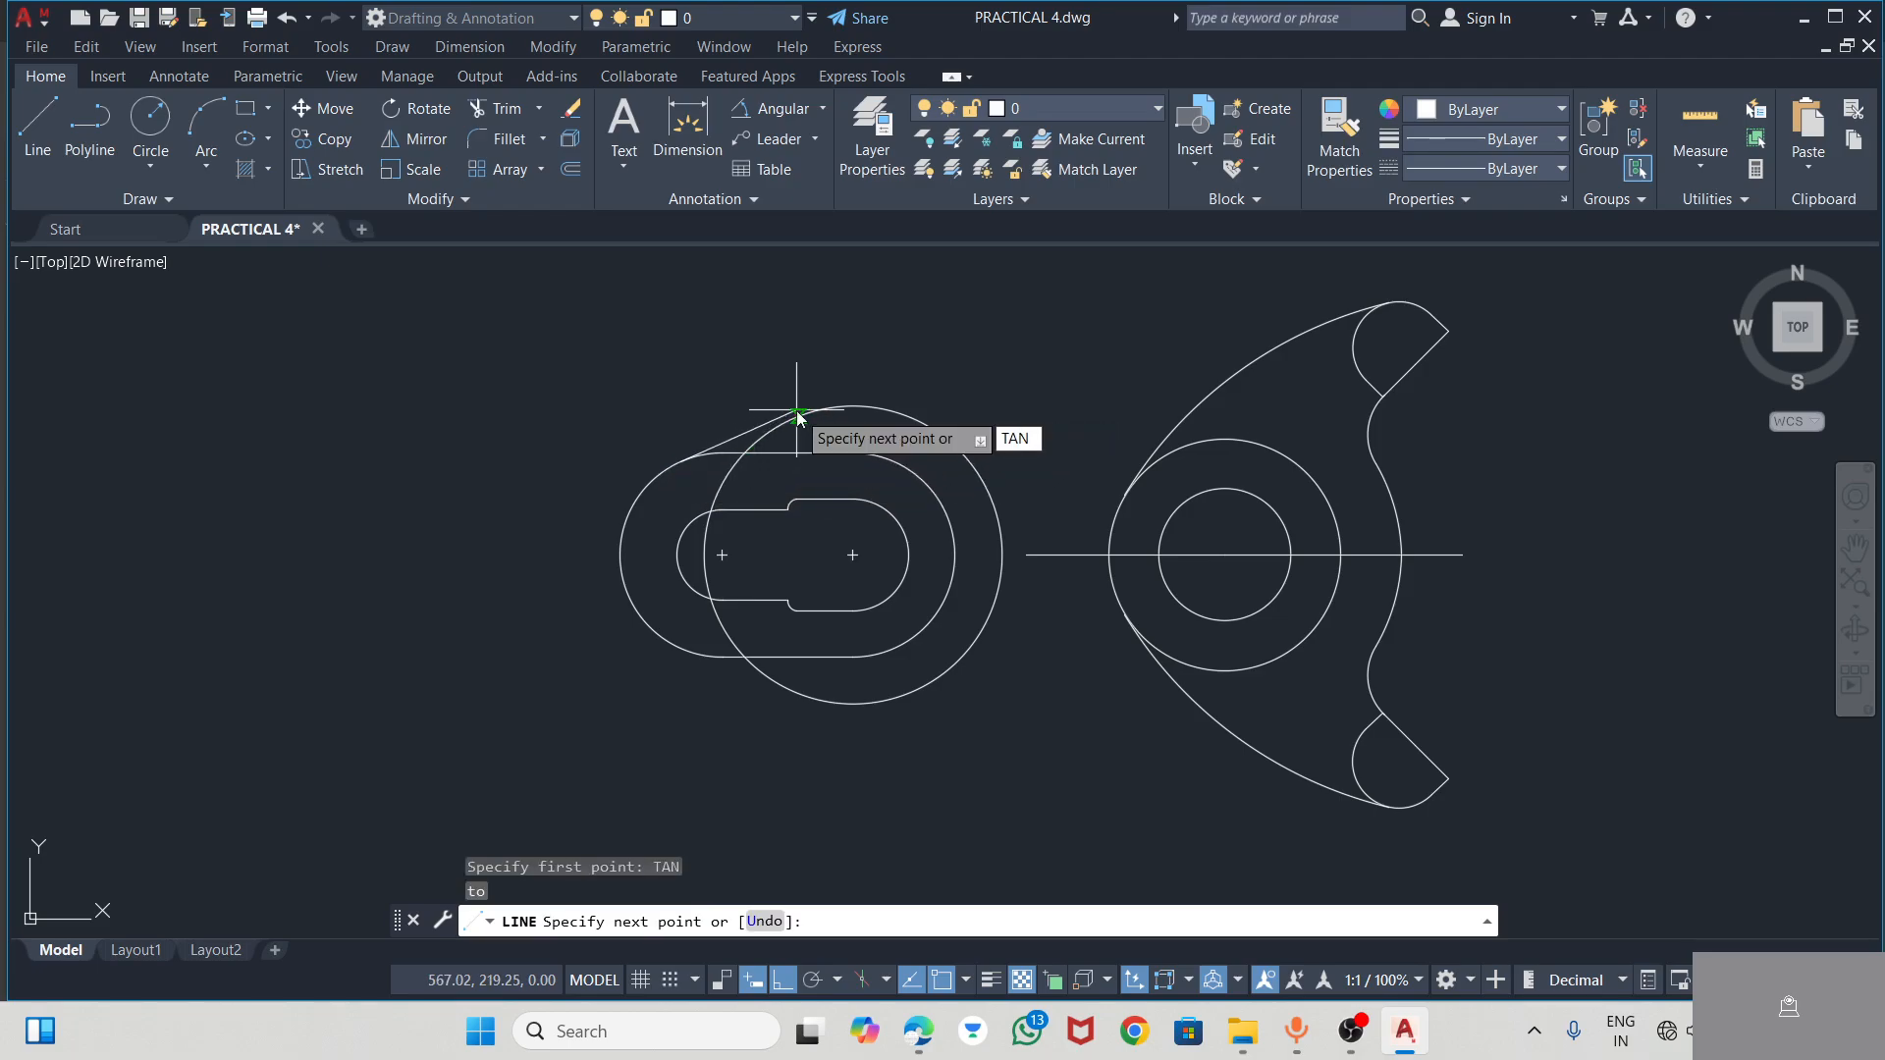
key("Return")
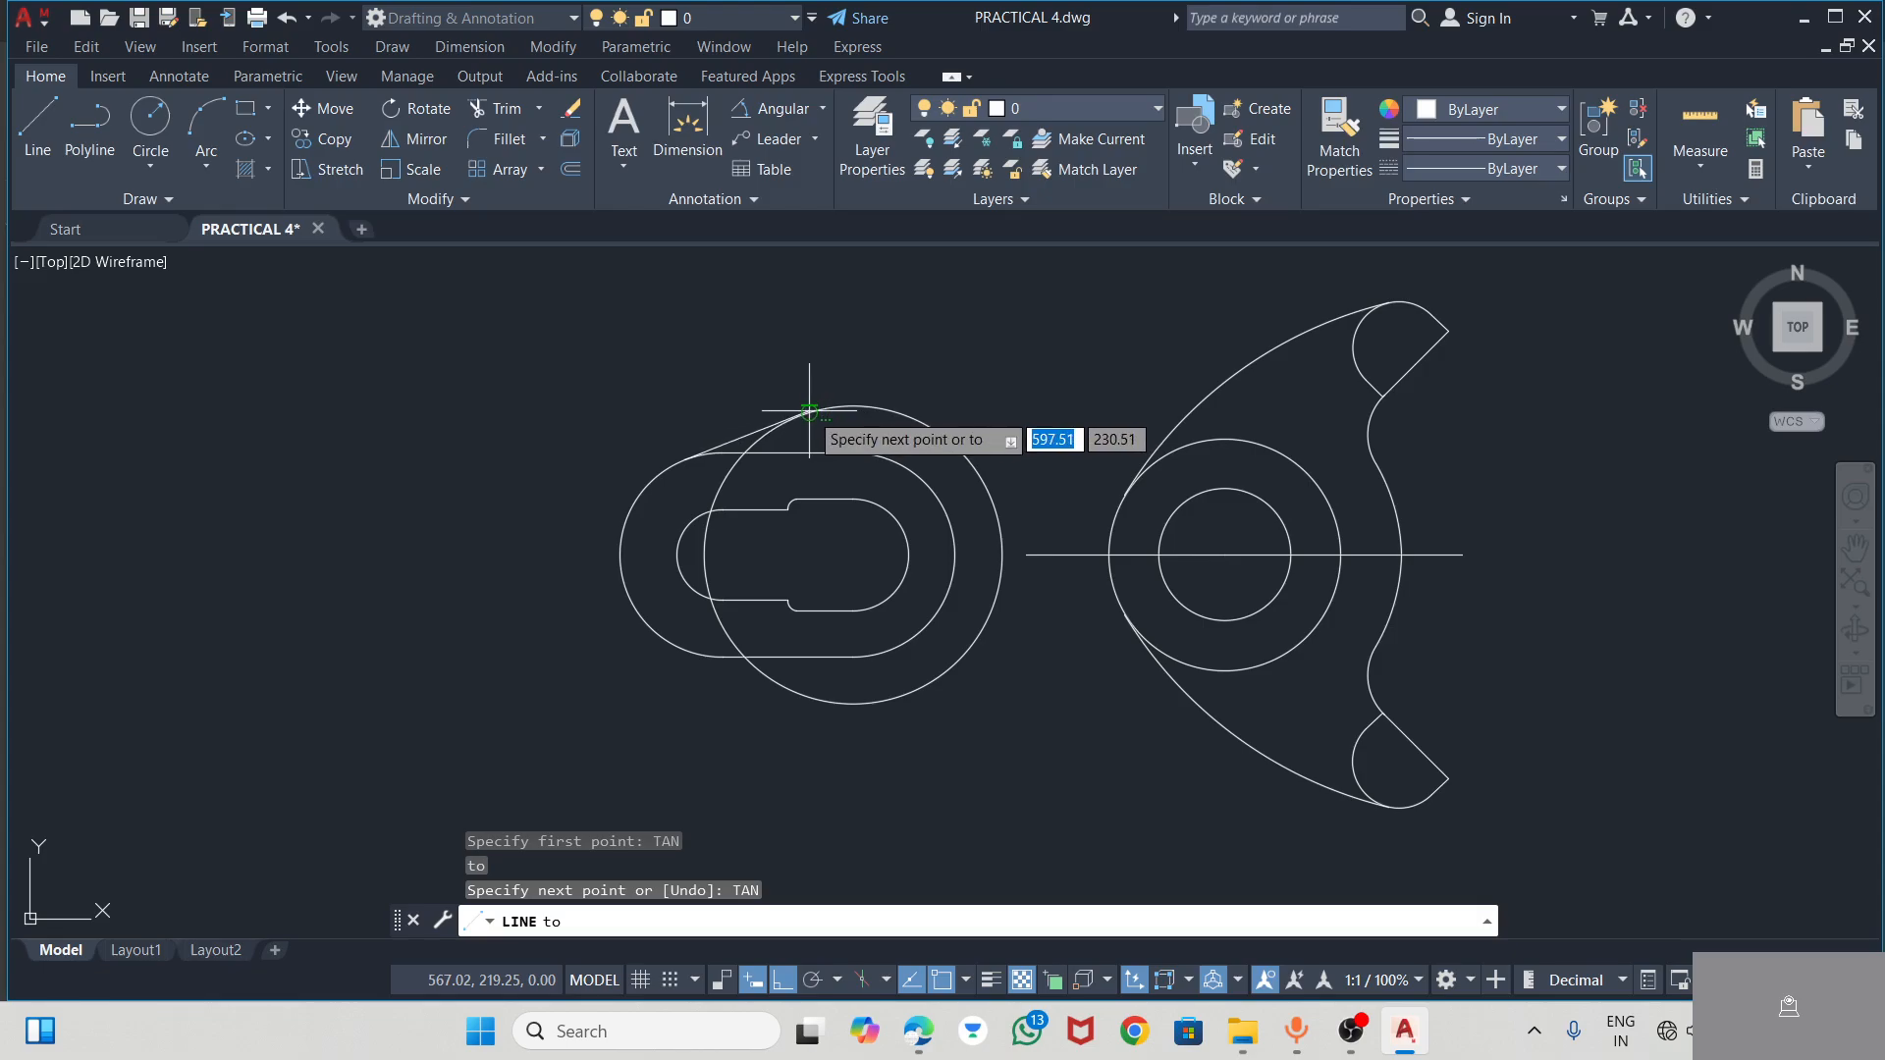
left_click(809, 411)
key("Escape")
scroll(778, 346, "up", 5)
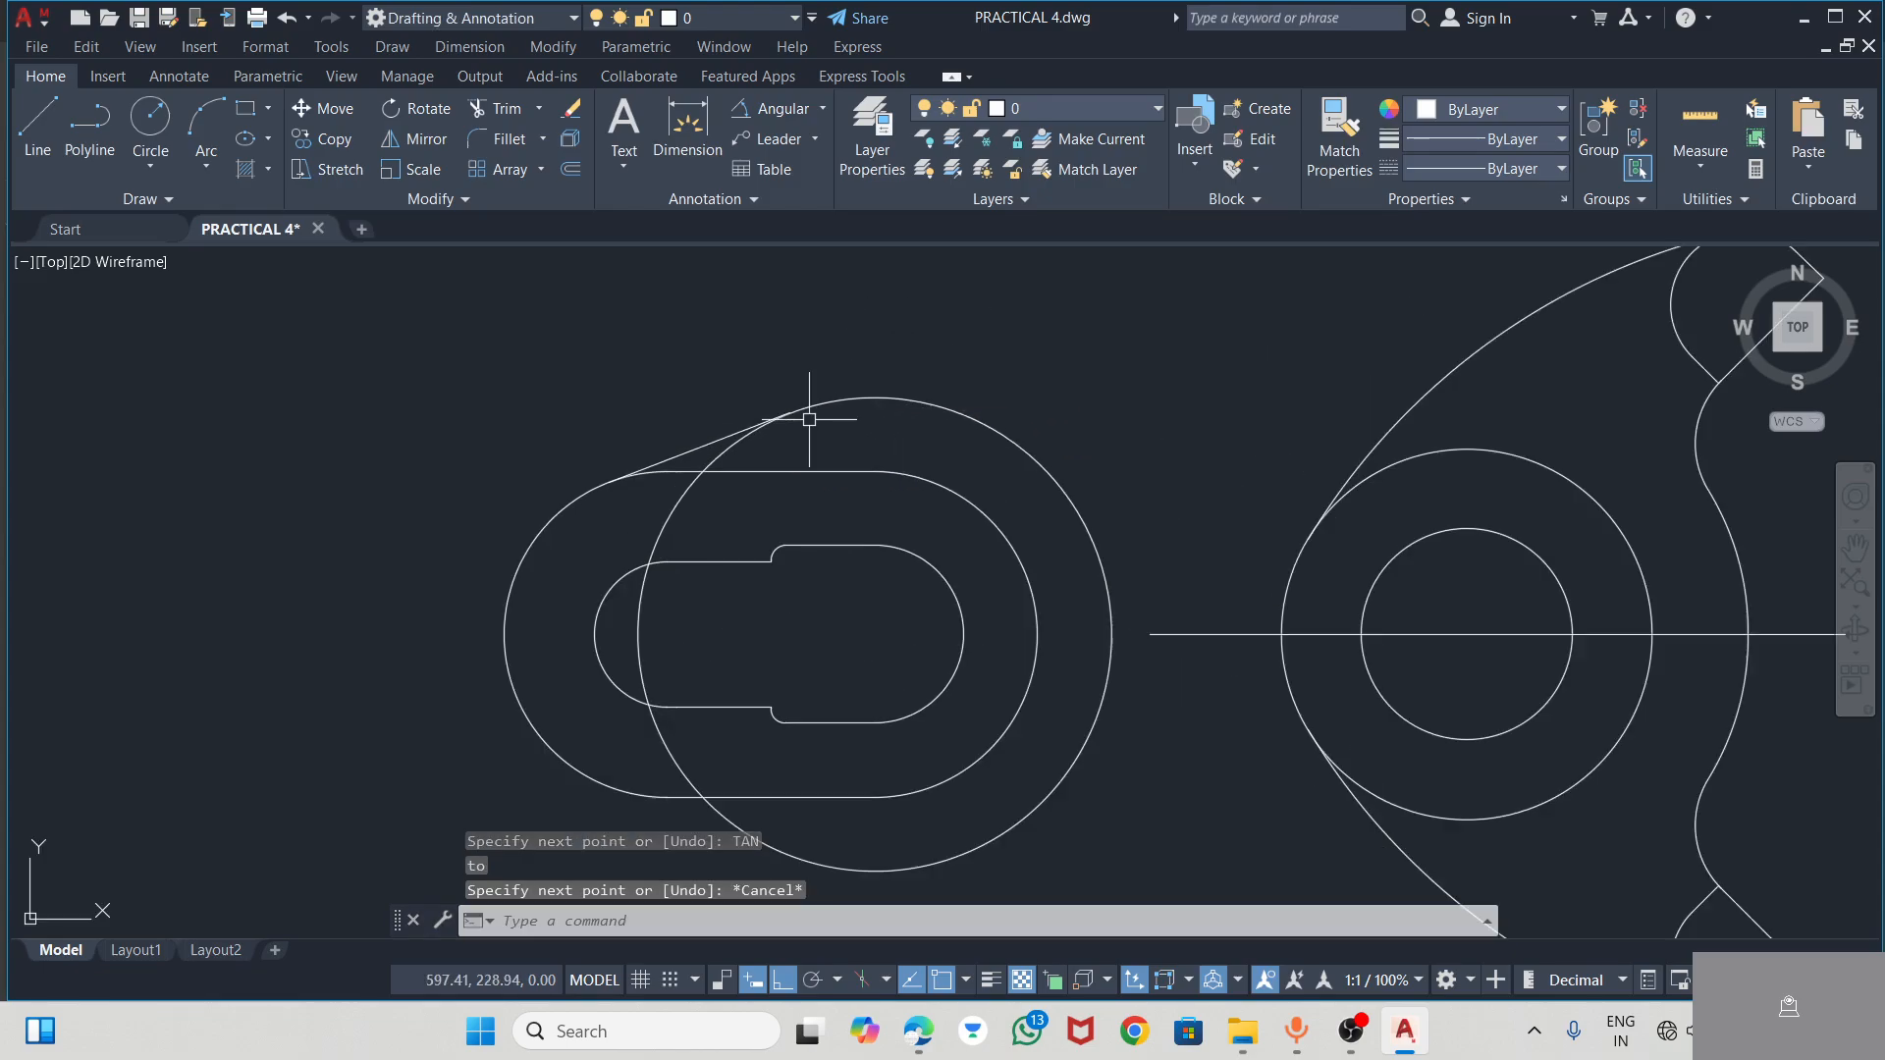
scroll(816, 362, "down", 3)
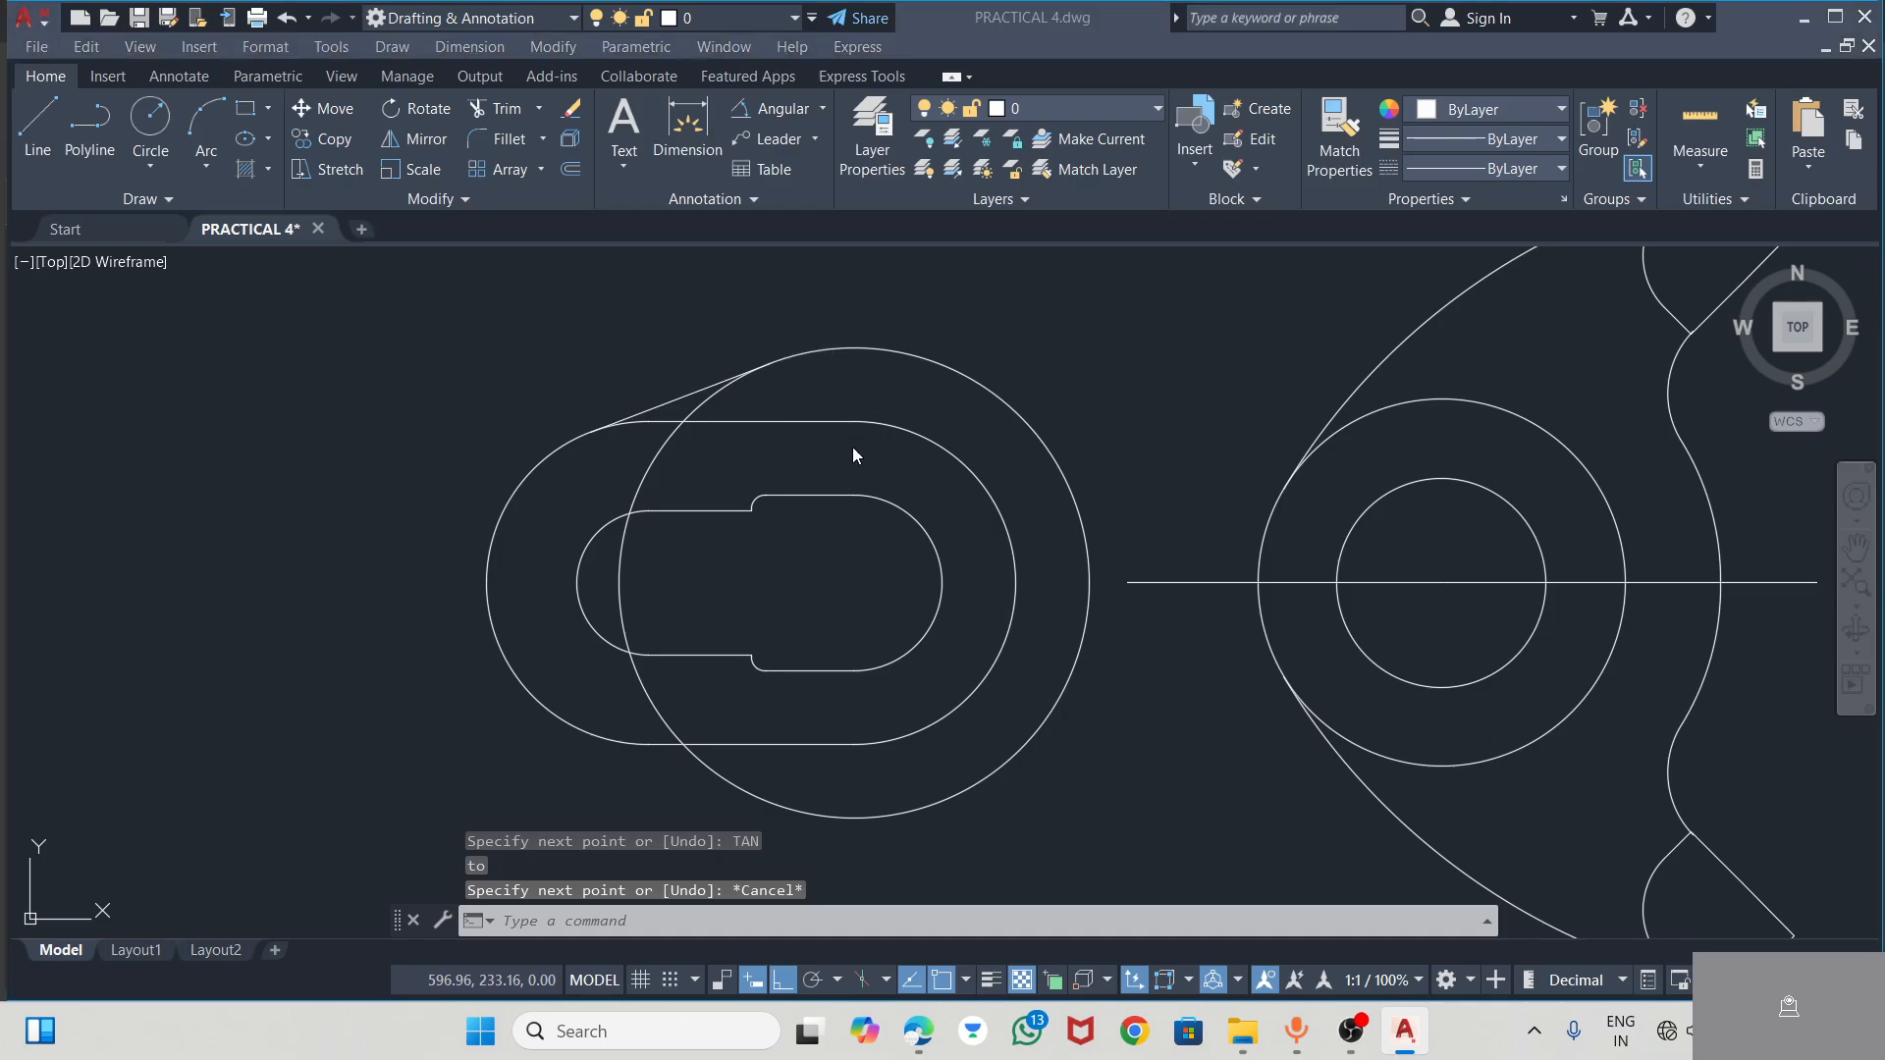
Check the connecting curve in the PDF, and draw a circle of radius 76 tangent to the R32 circle and the upper arm's outer arc
key("alt+Tab")
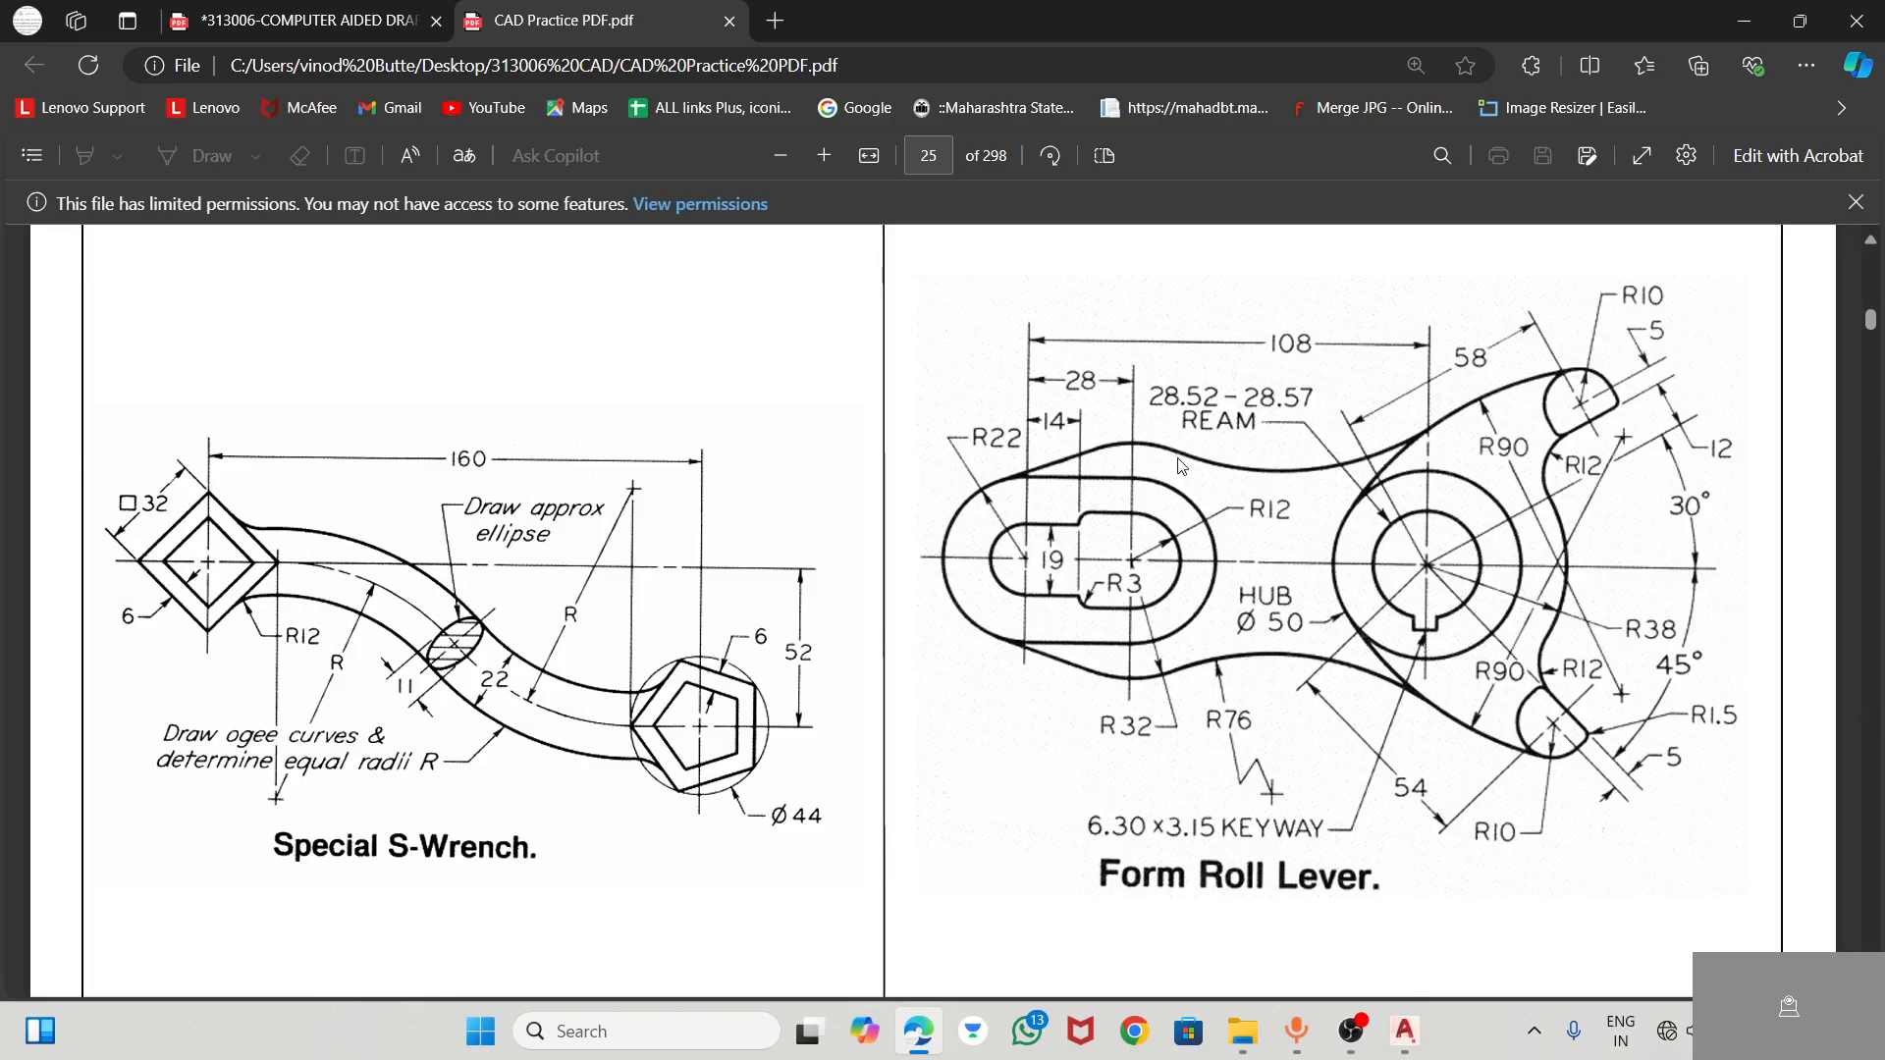
key("alt+Tab")
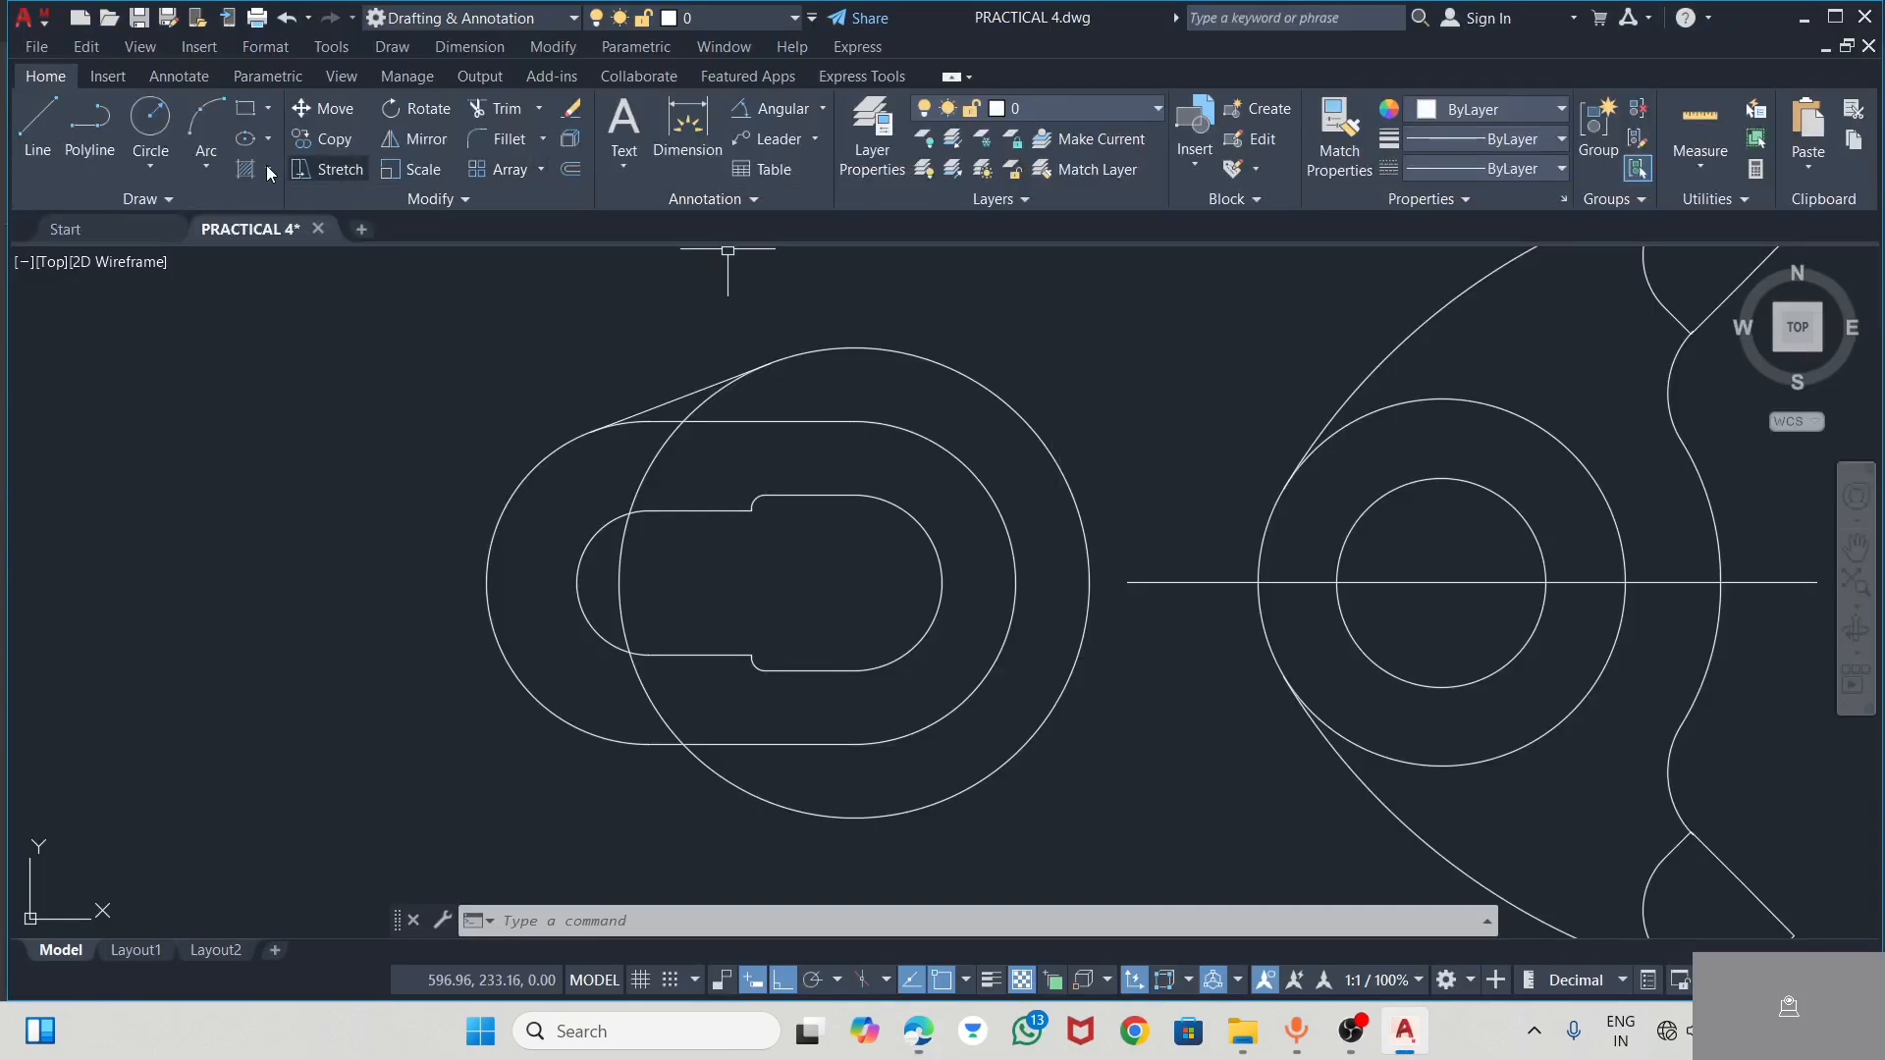
left_click(150, 166)
left_click(152, 410)
left_click(968, 371)
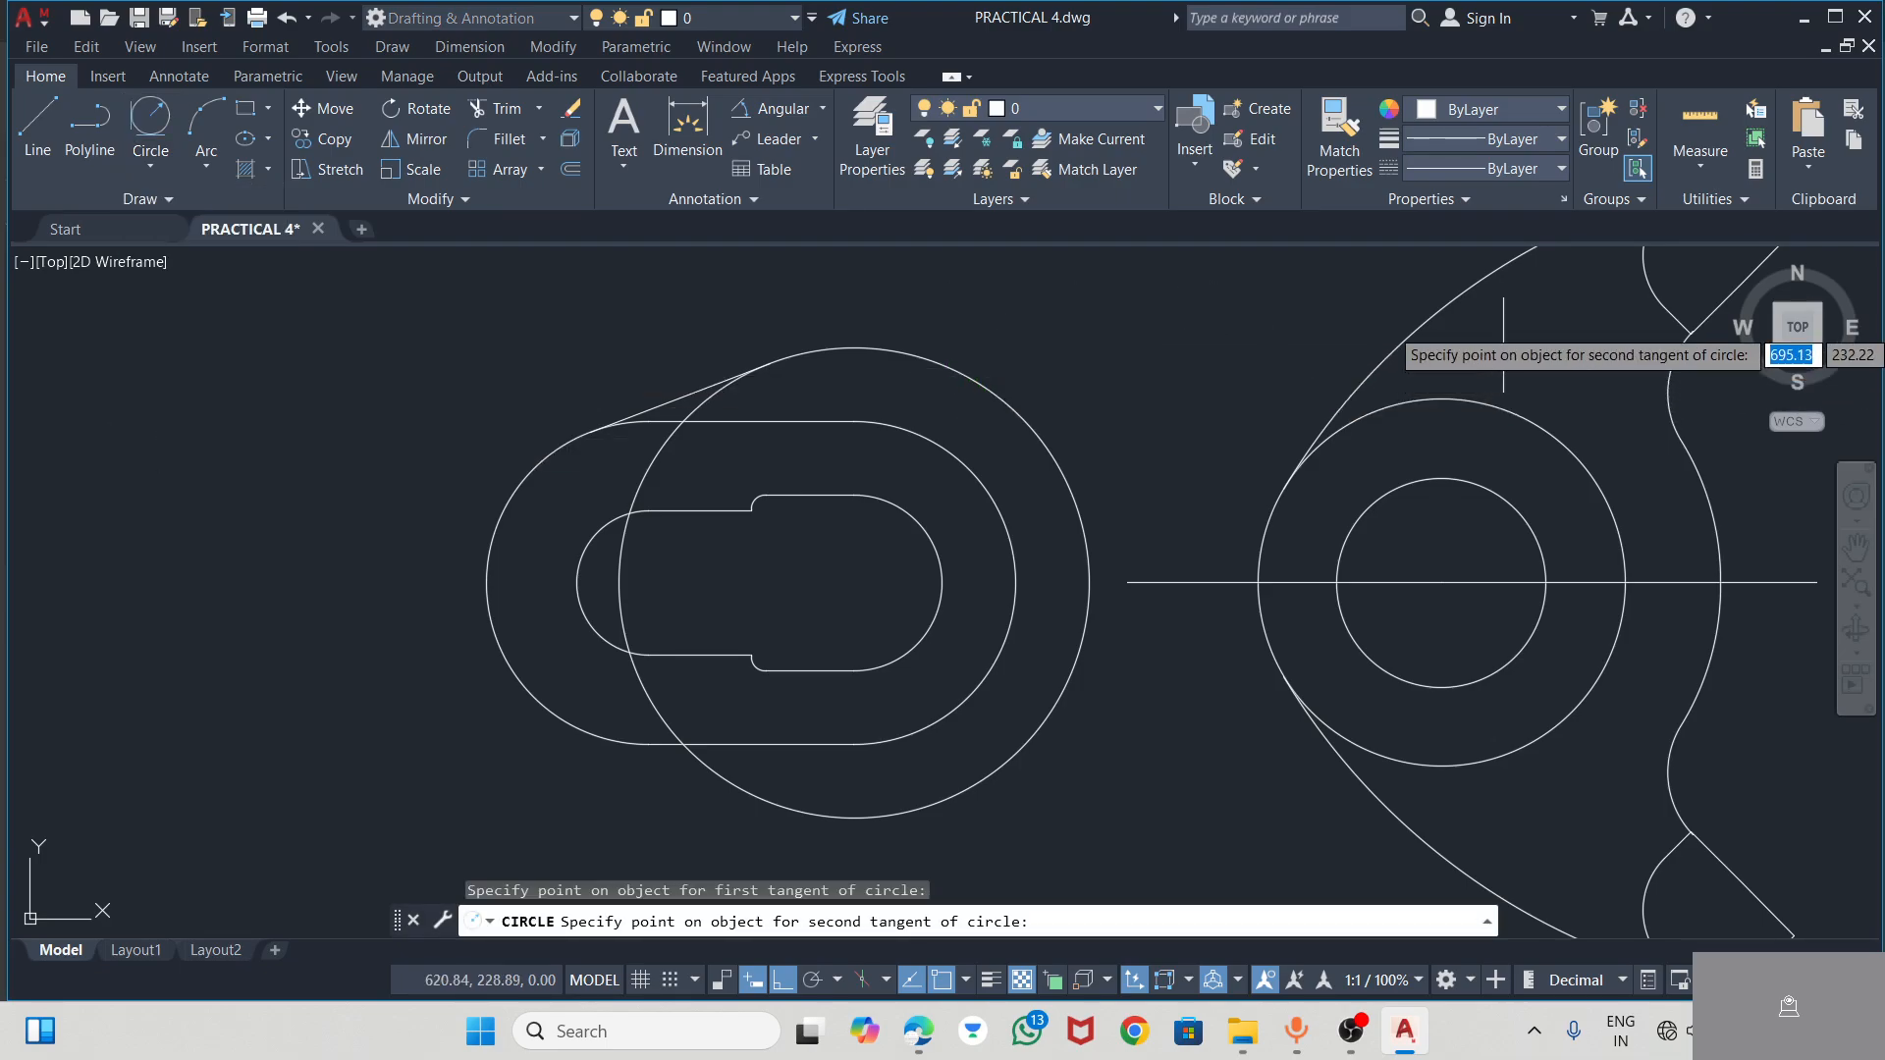
left_click(1452, 317)
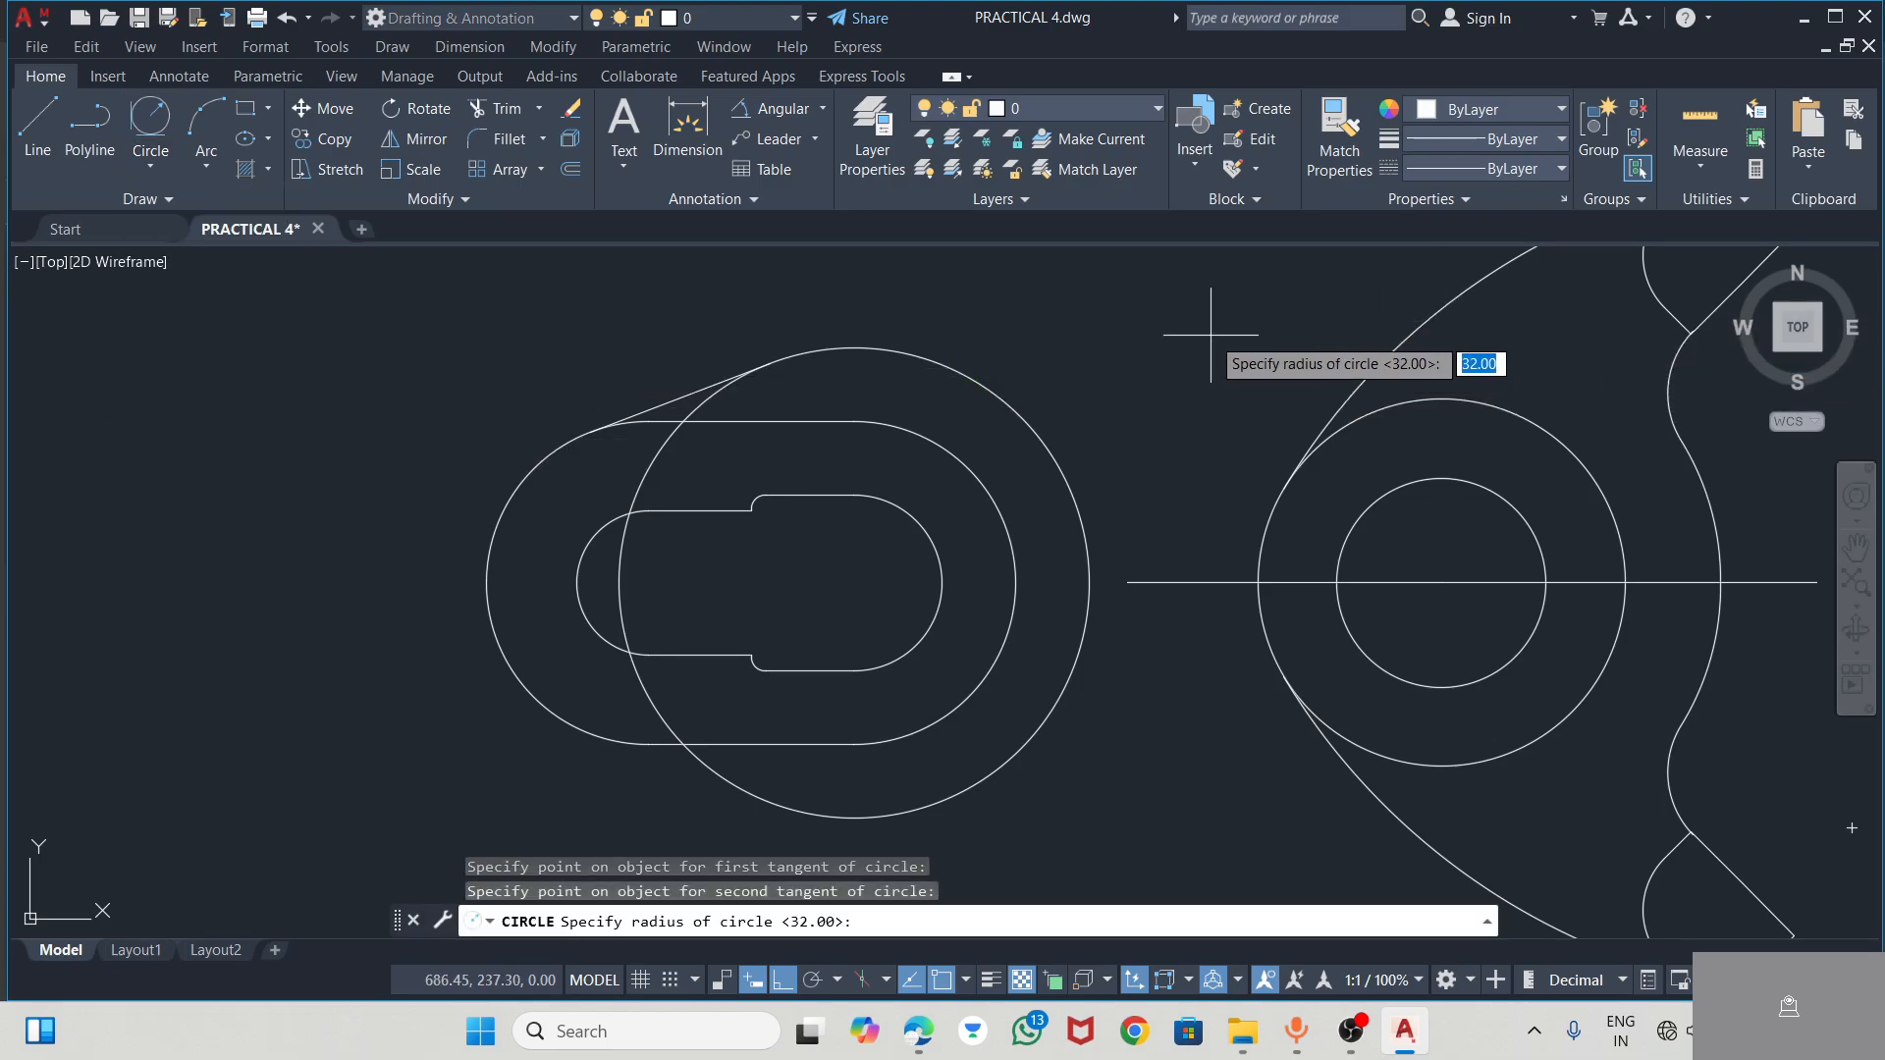
type("76")
key("Return")
scroll(1212, 332, "down", 5)
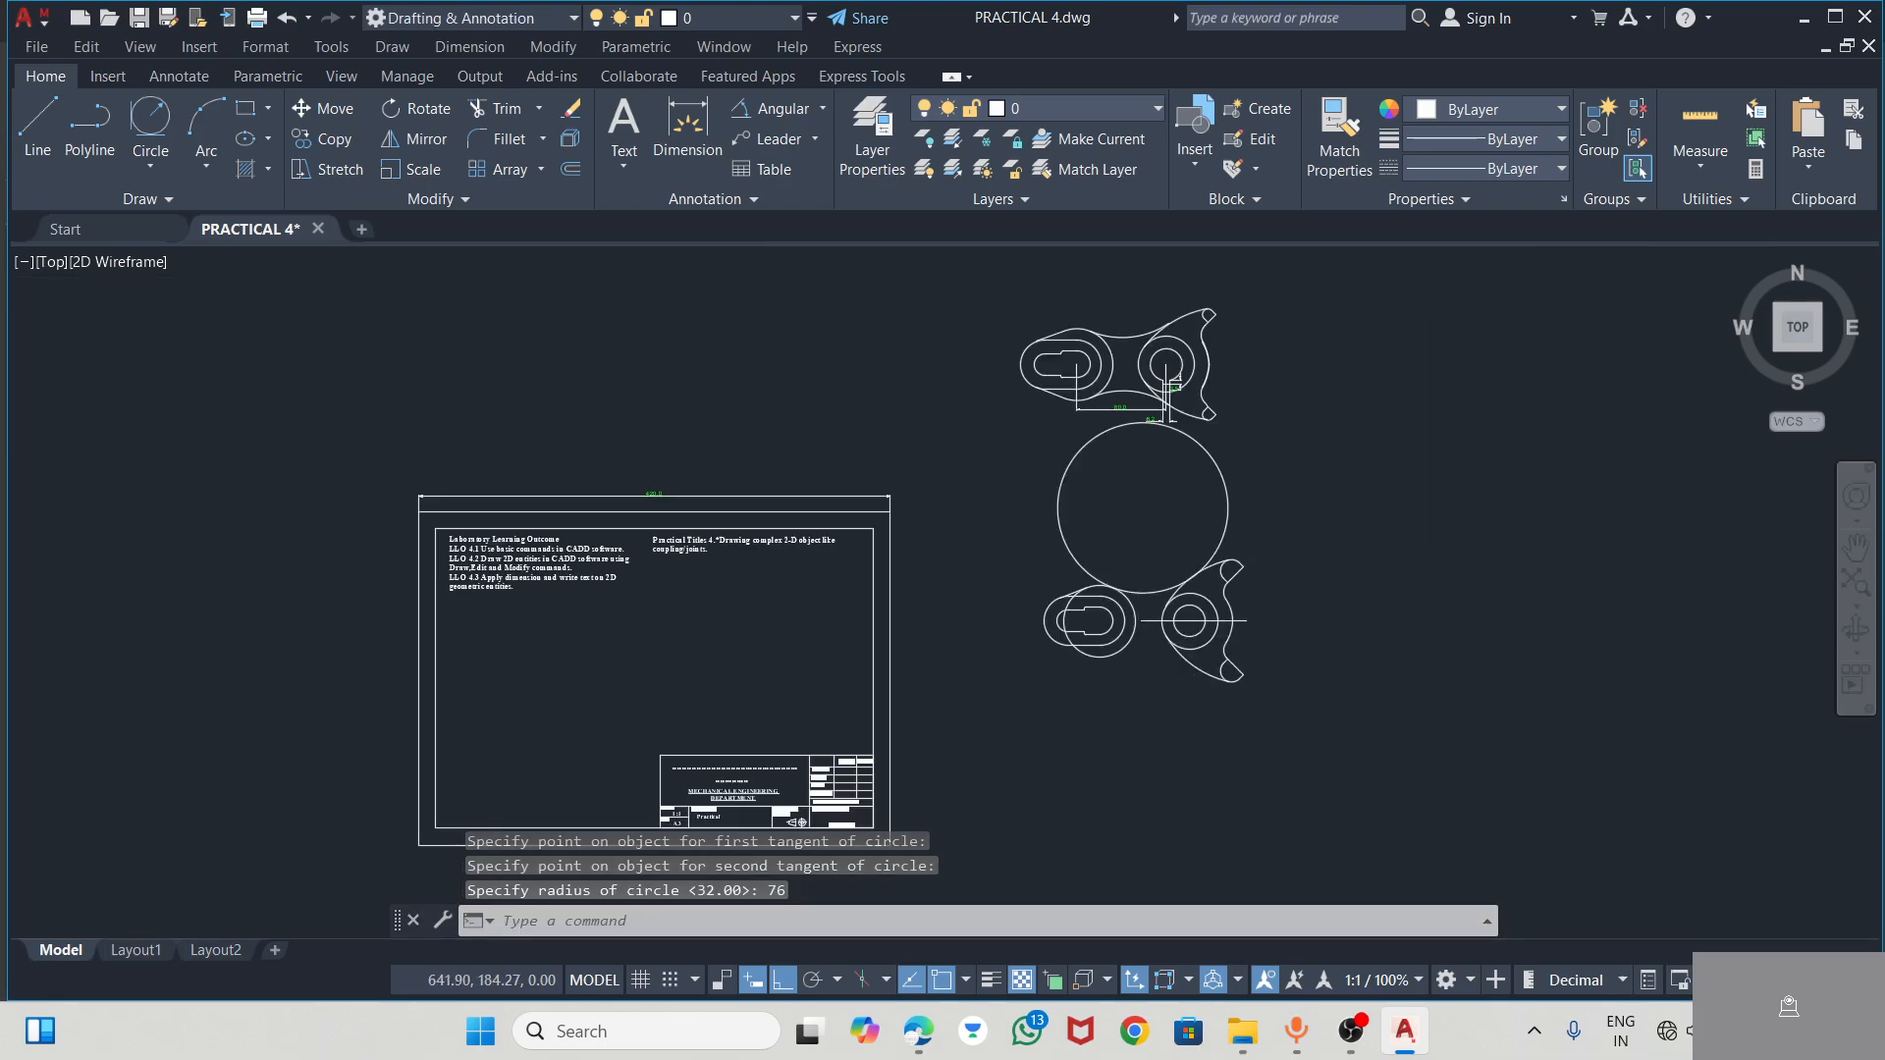
Trim the R76 circle to its lower connecting arc, and trim the R32 circle between the tangent line and the slotted outline
scroll(1149, 538, "up", 5)
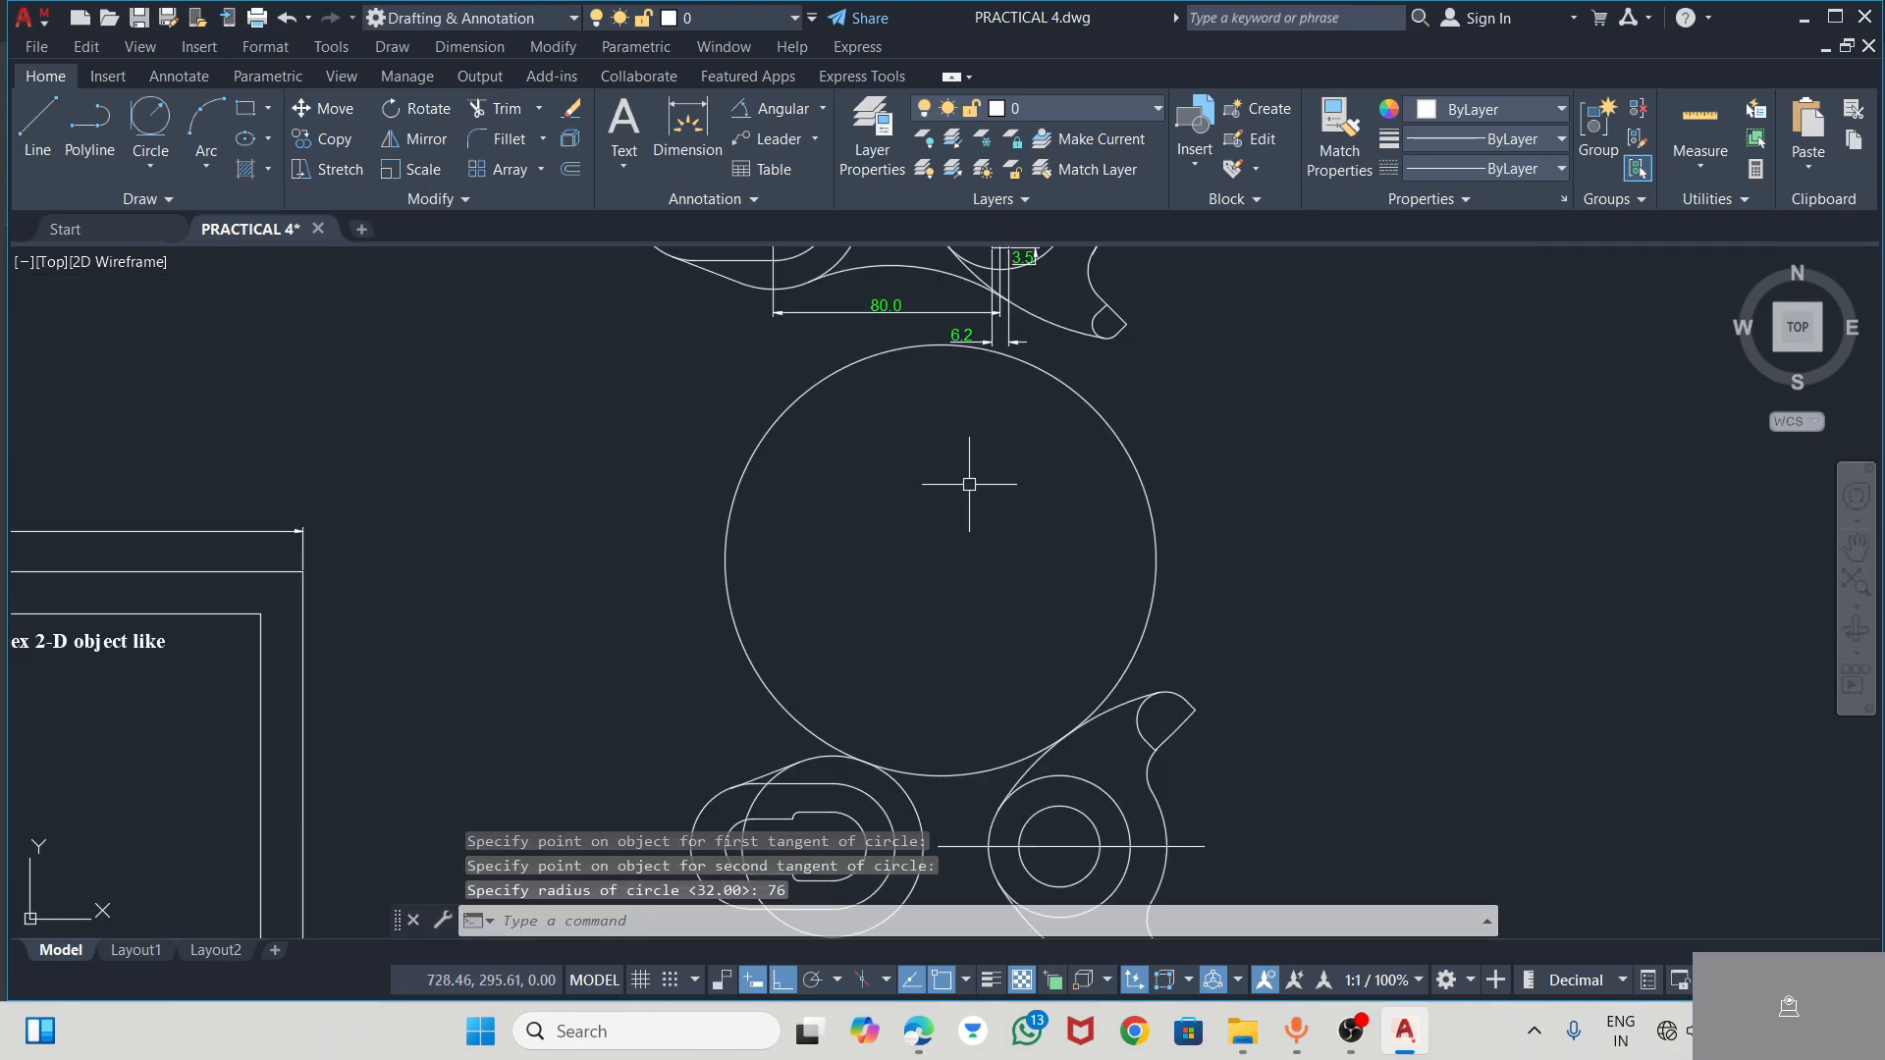
left_click(496, 108)
left_click_drag(1228, 466, 535, 629)
scroll(982, 589, "down", 3)
scroll(987, 510, "up", 7)
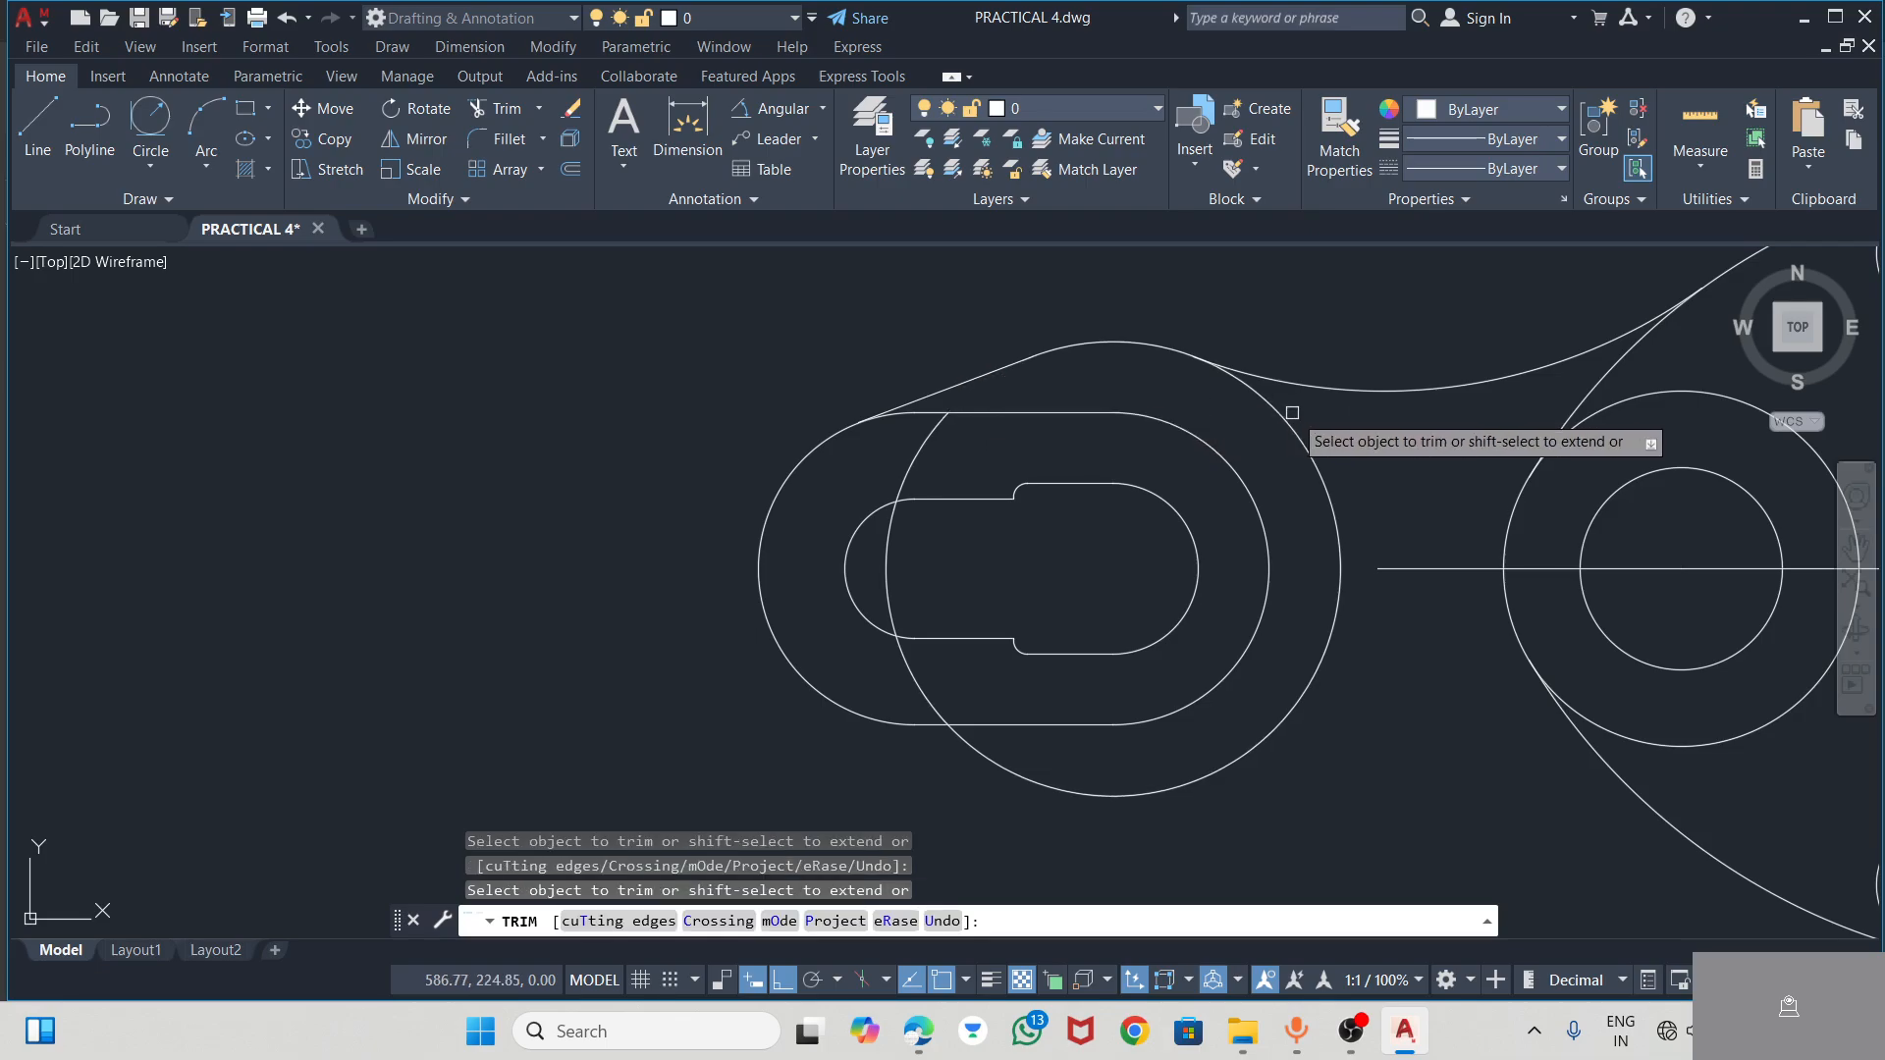
key("Escape")
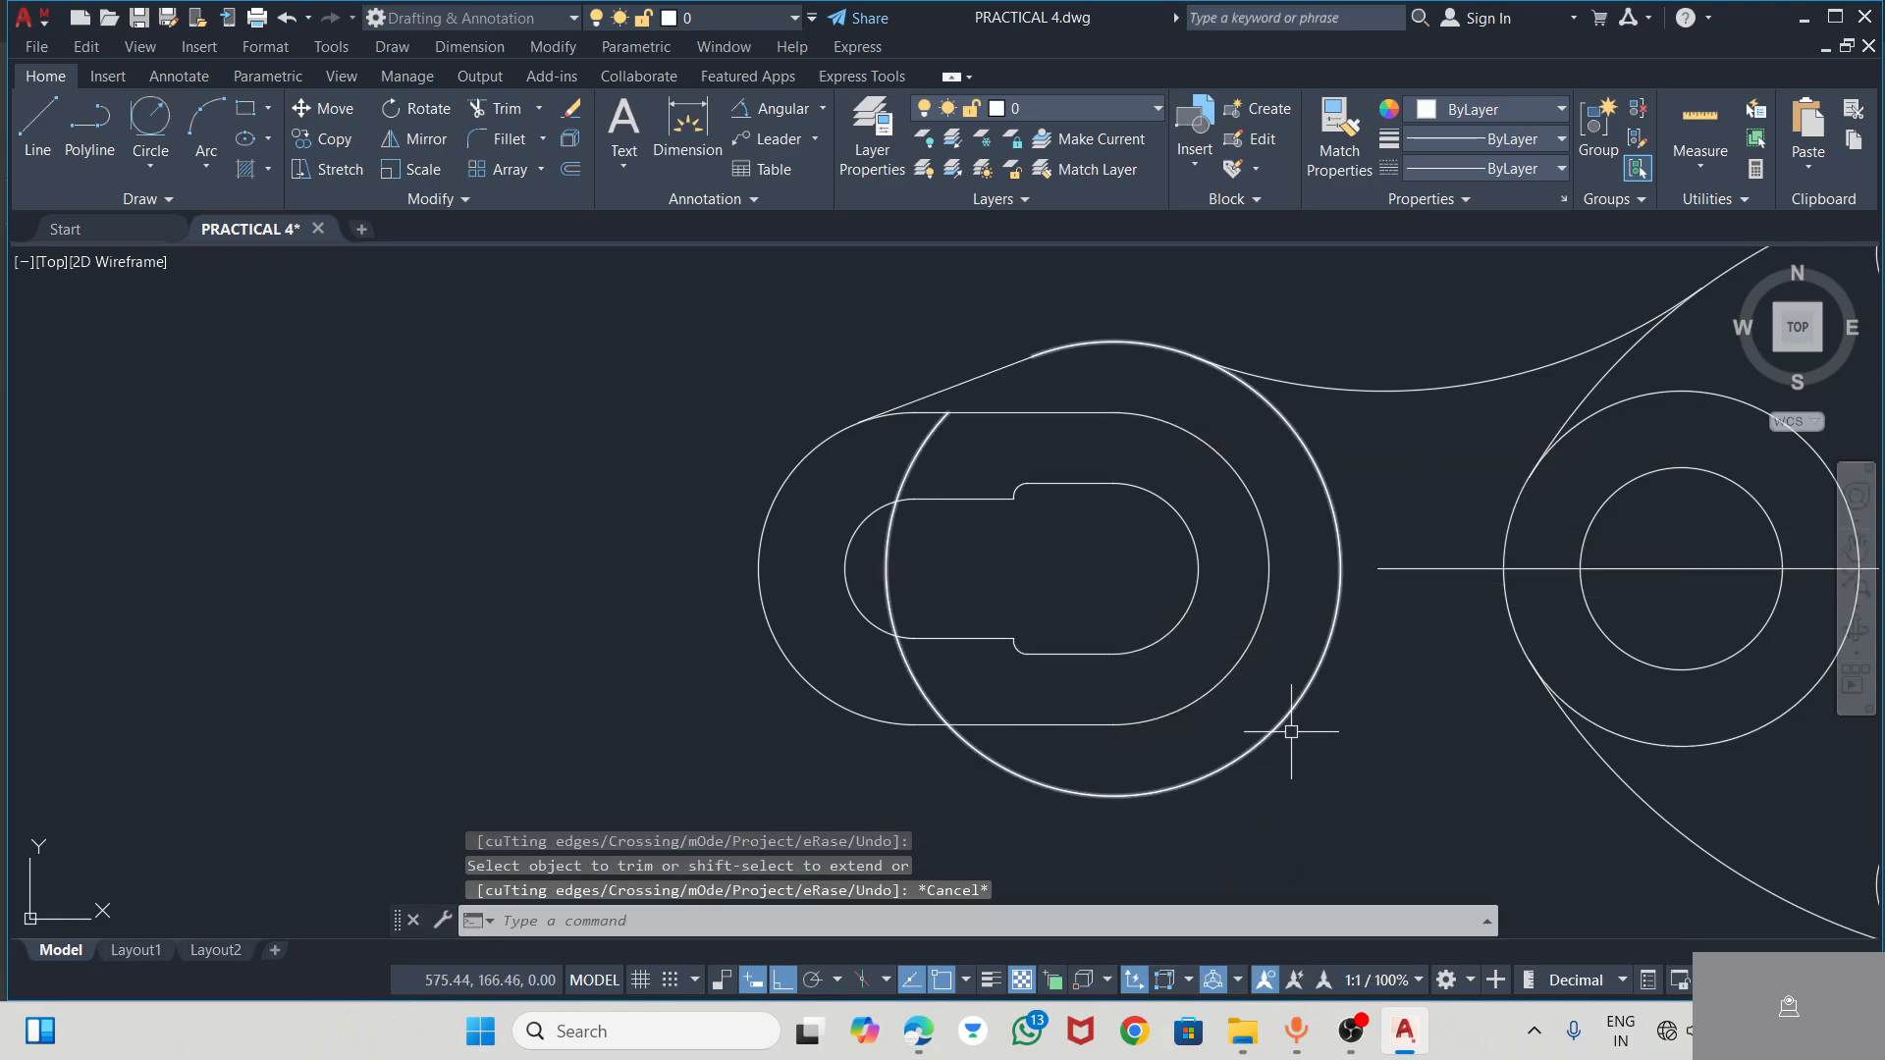
Stretch the hub's horizontal line by about 107 mm, through and beyond the slotted end
left_click(1462, 569)
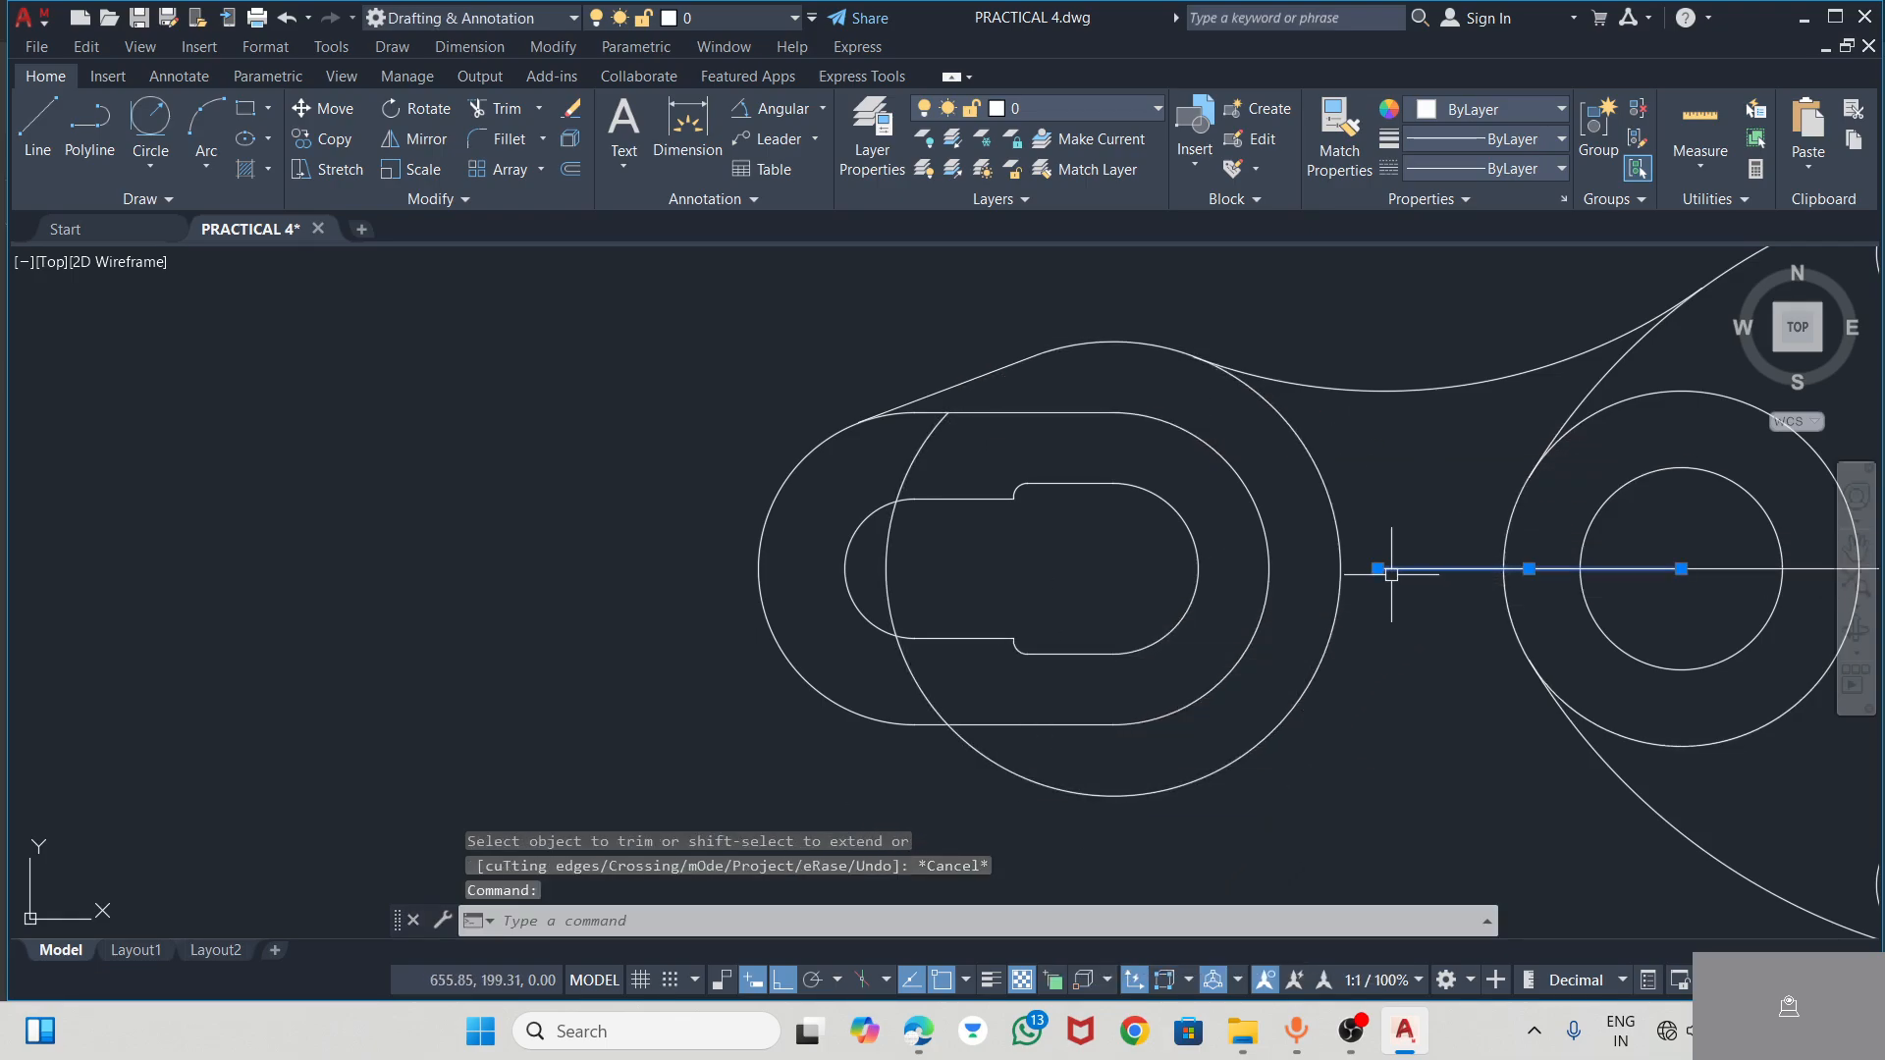
left_click(1377, 568)
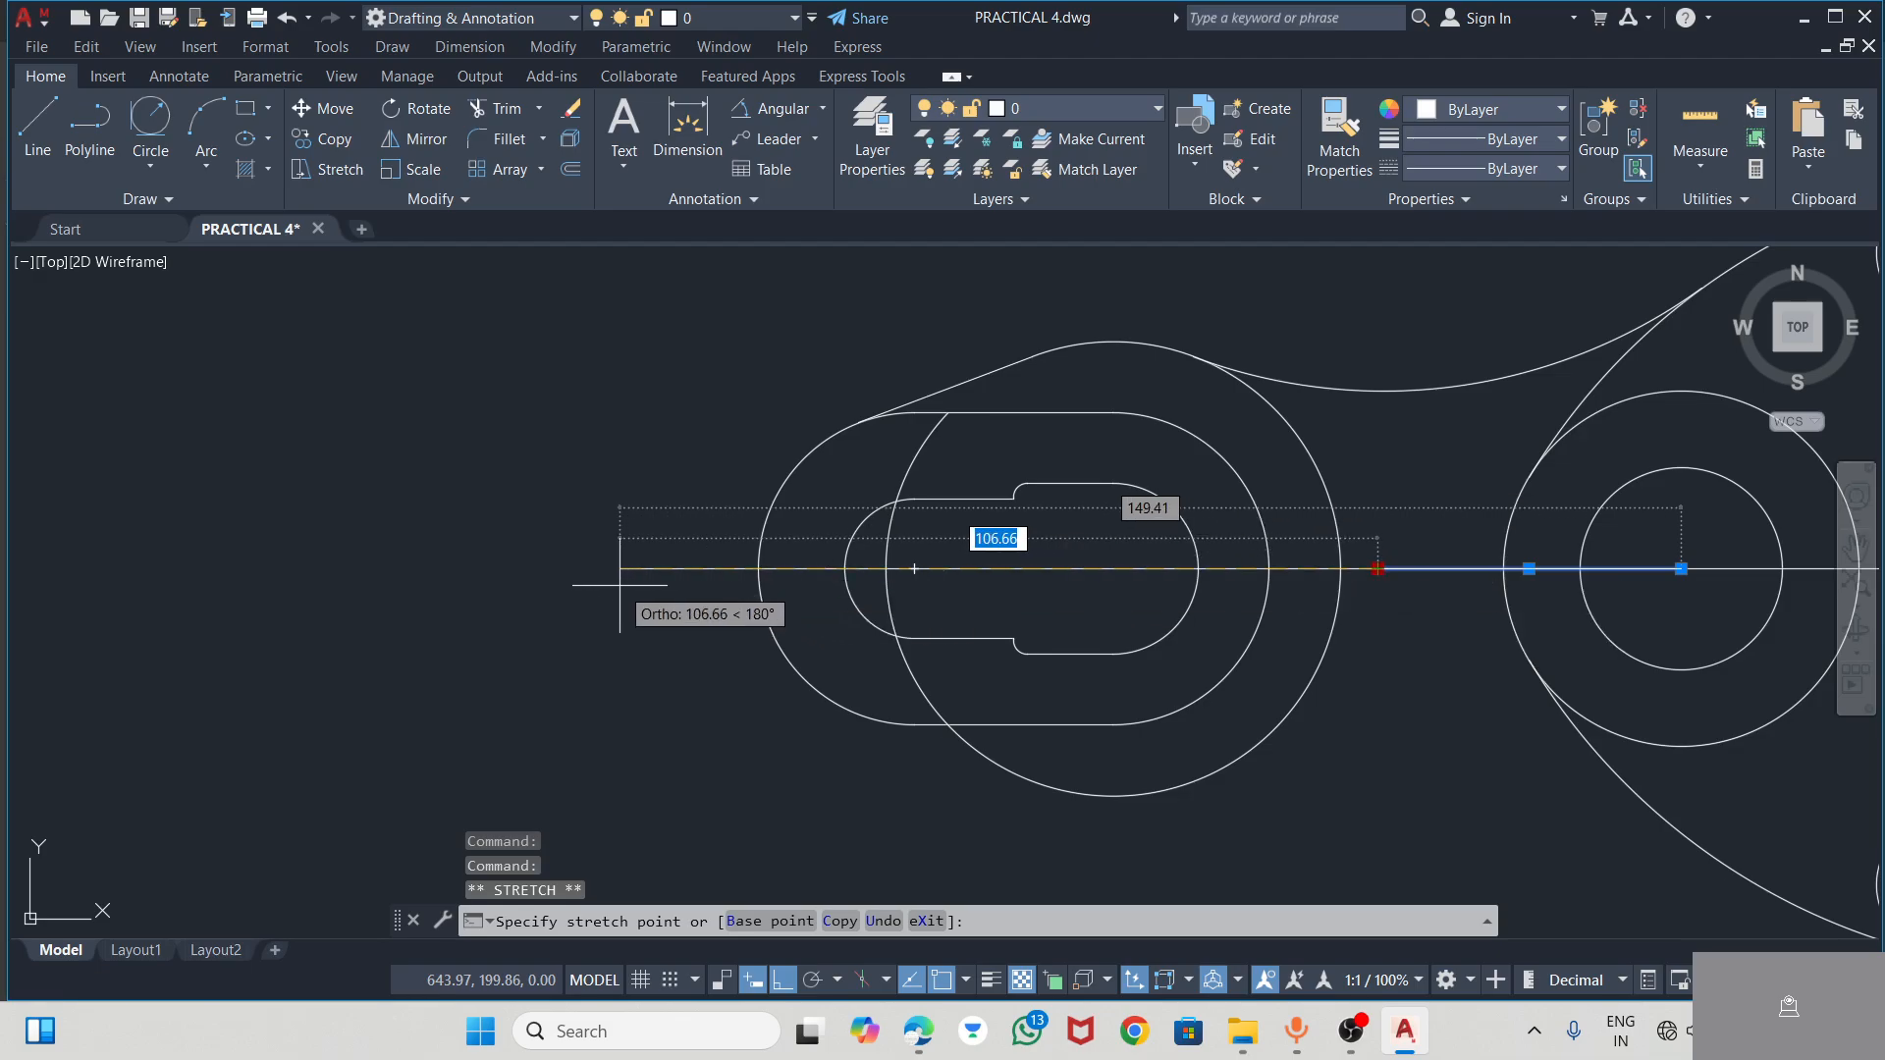
key("Escape")
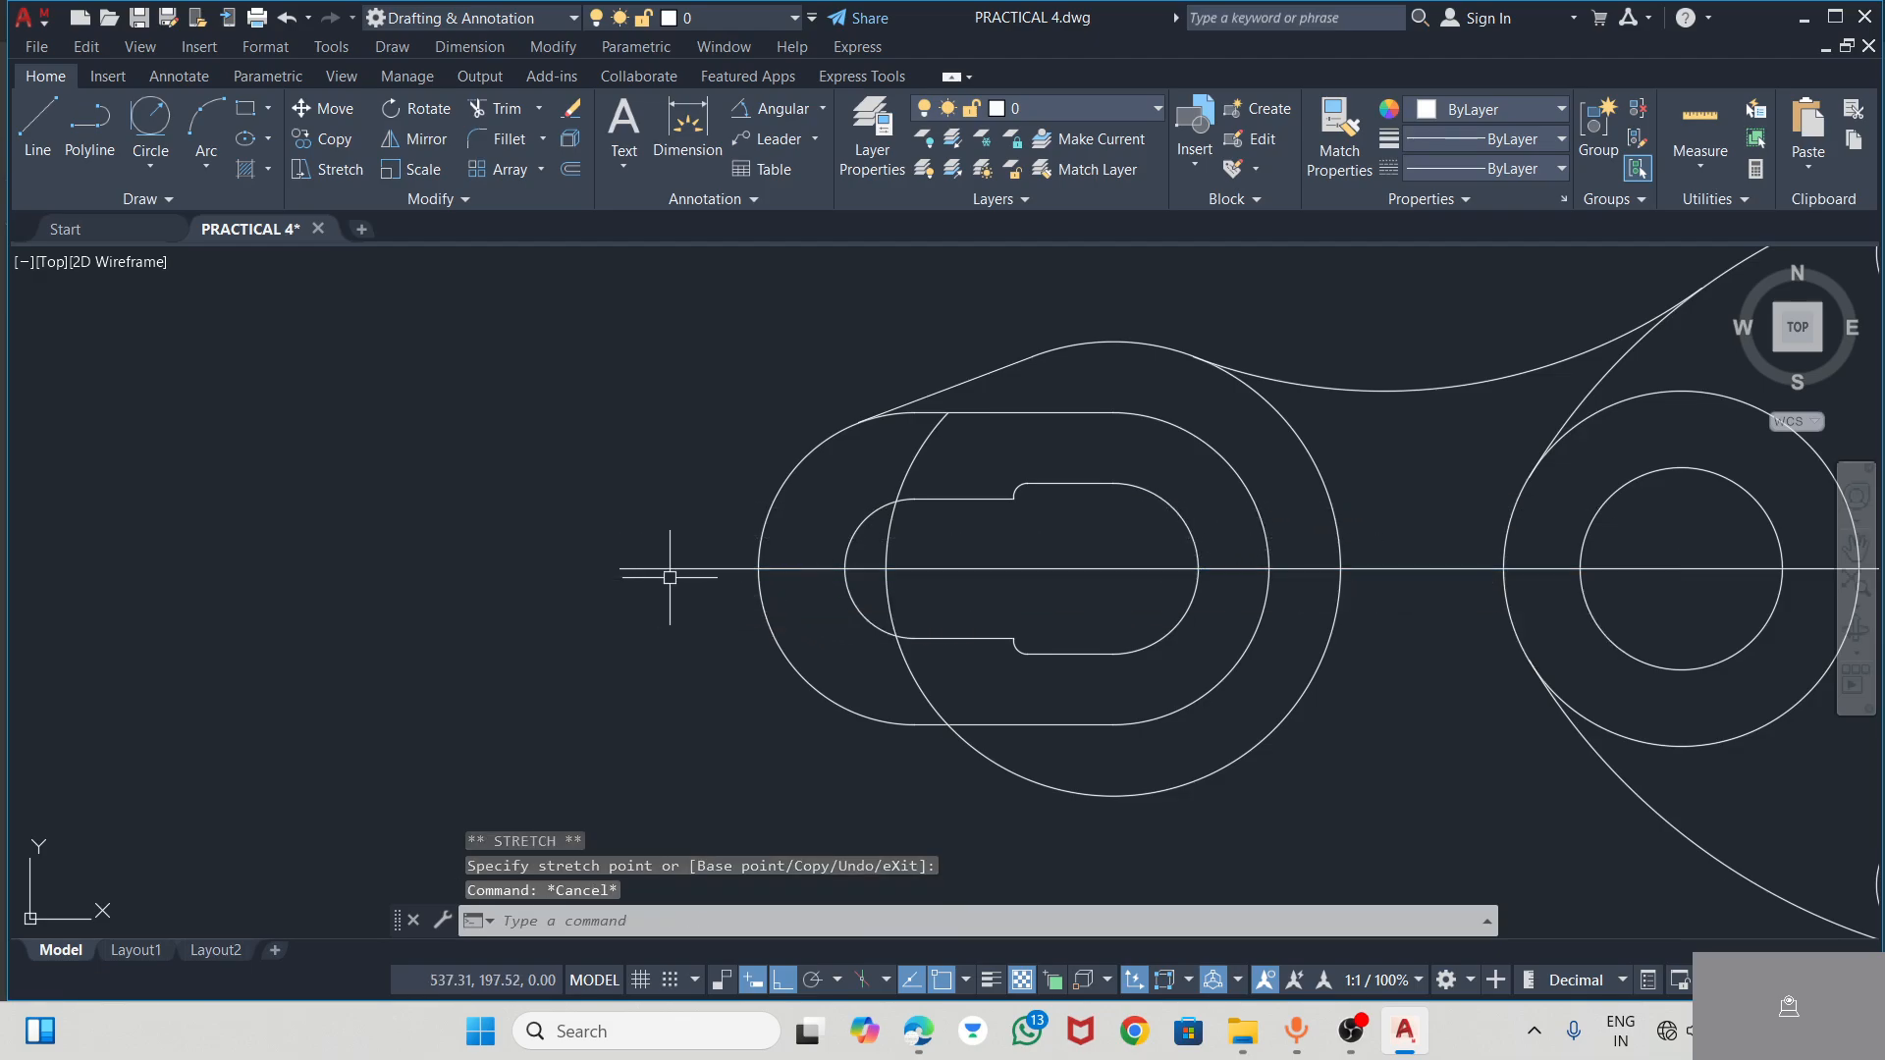
Trim the R32 circle down to the short upper arc between the tangent line and the R76 arc, checking the PDF
left_click(496, 108)
left_click_drag(882, 444, 935, 452)
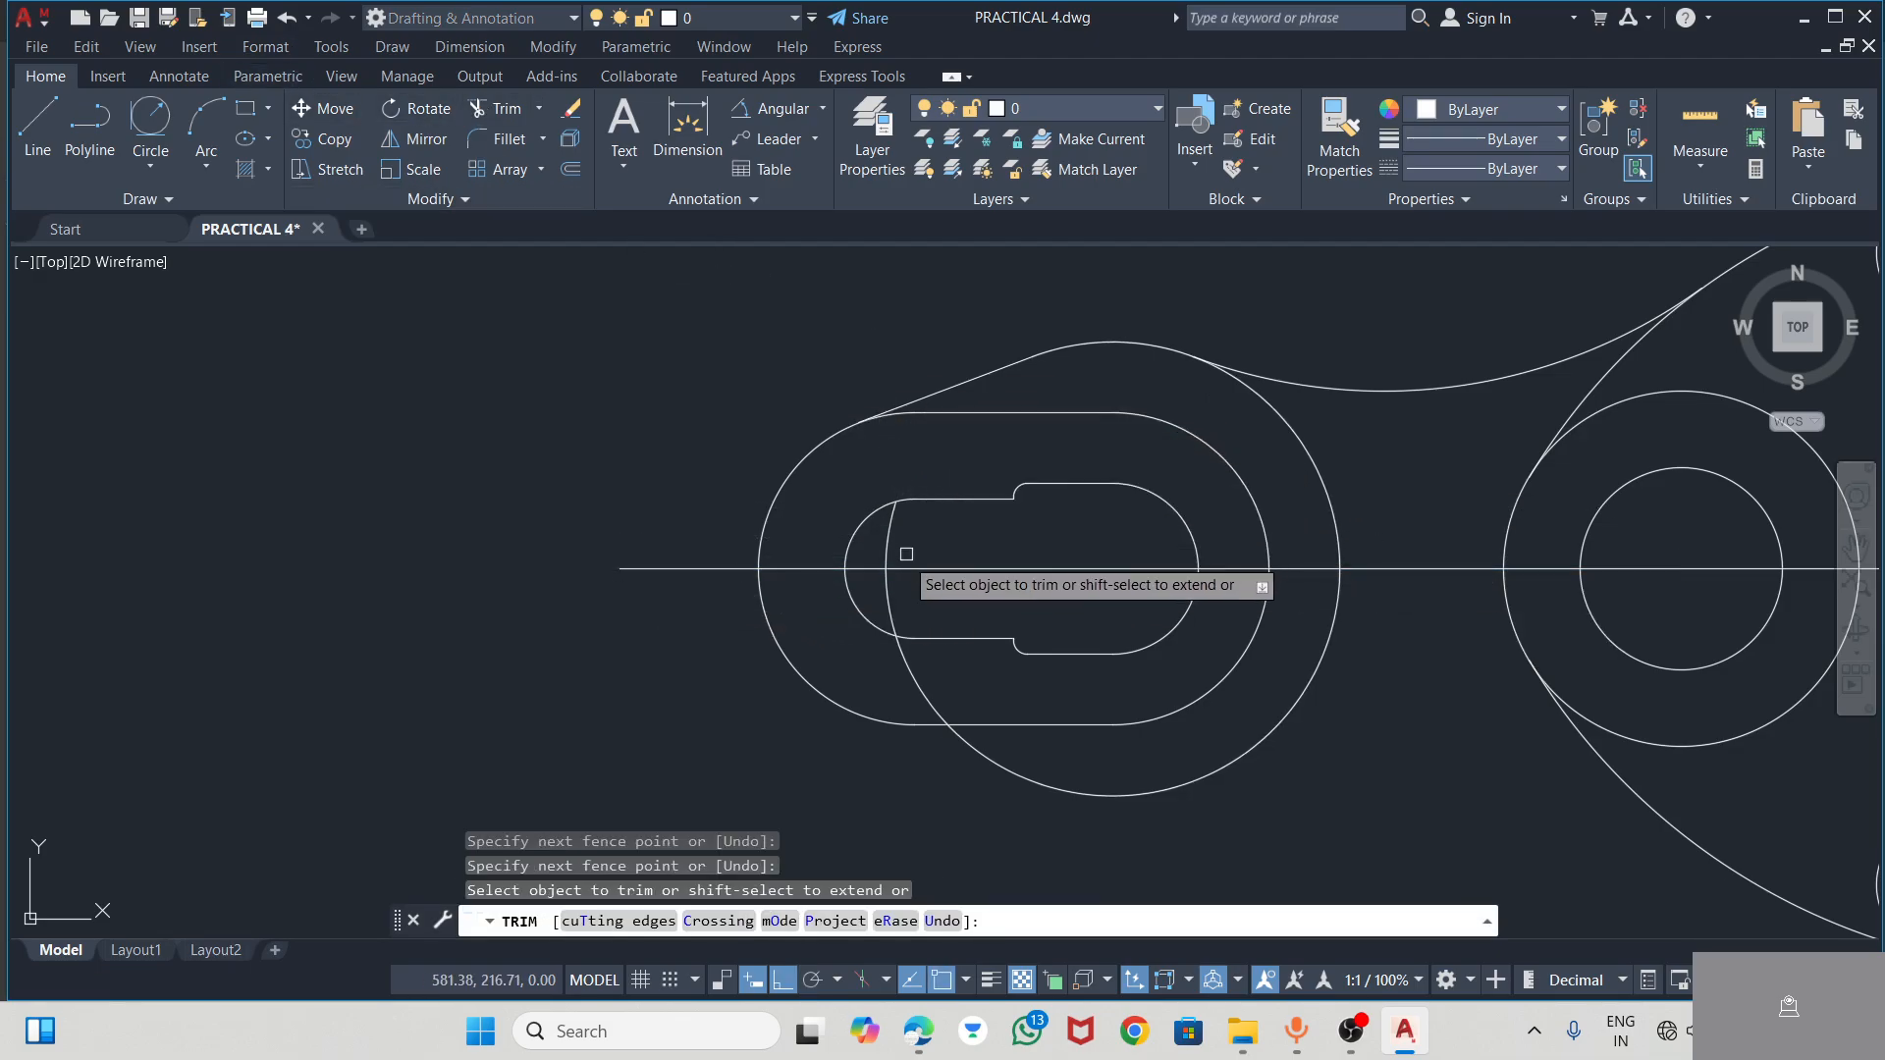
left_click(891, 542)
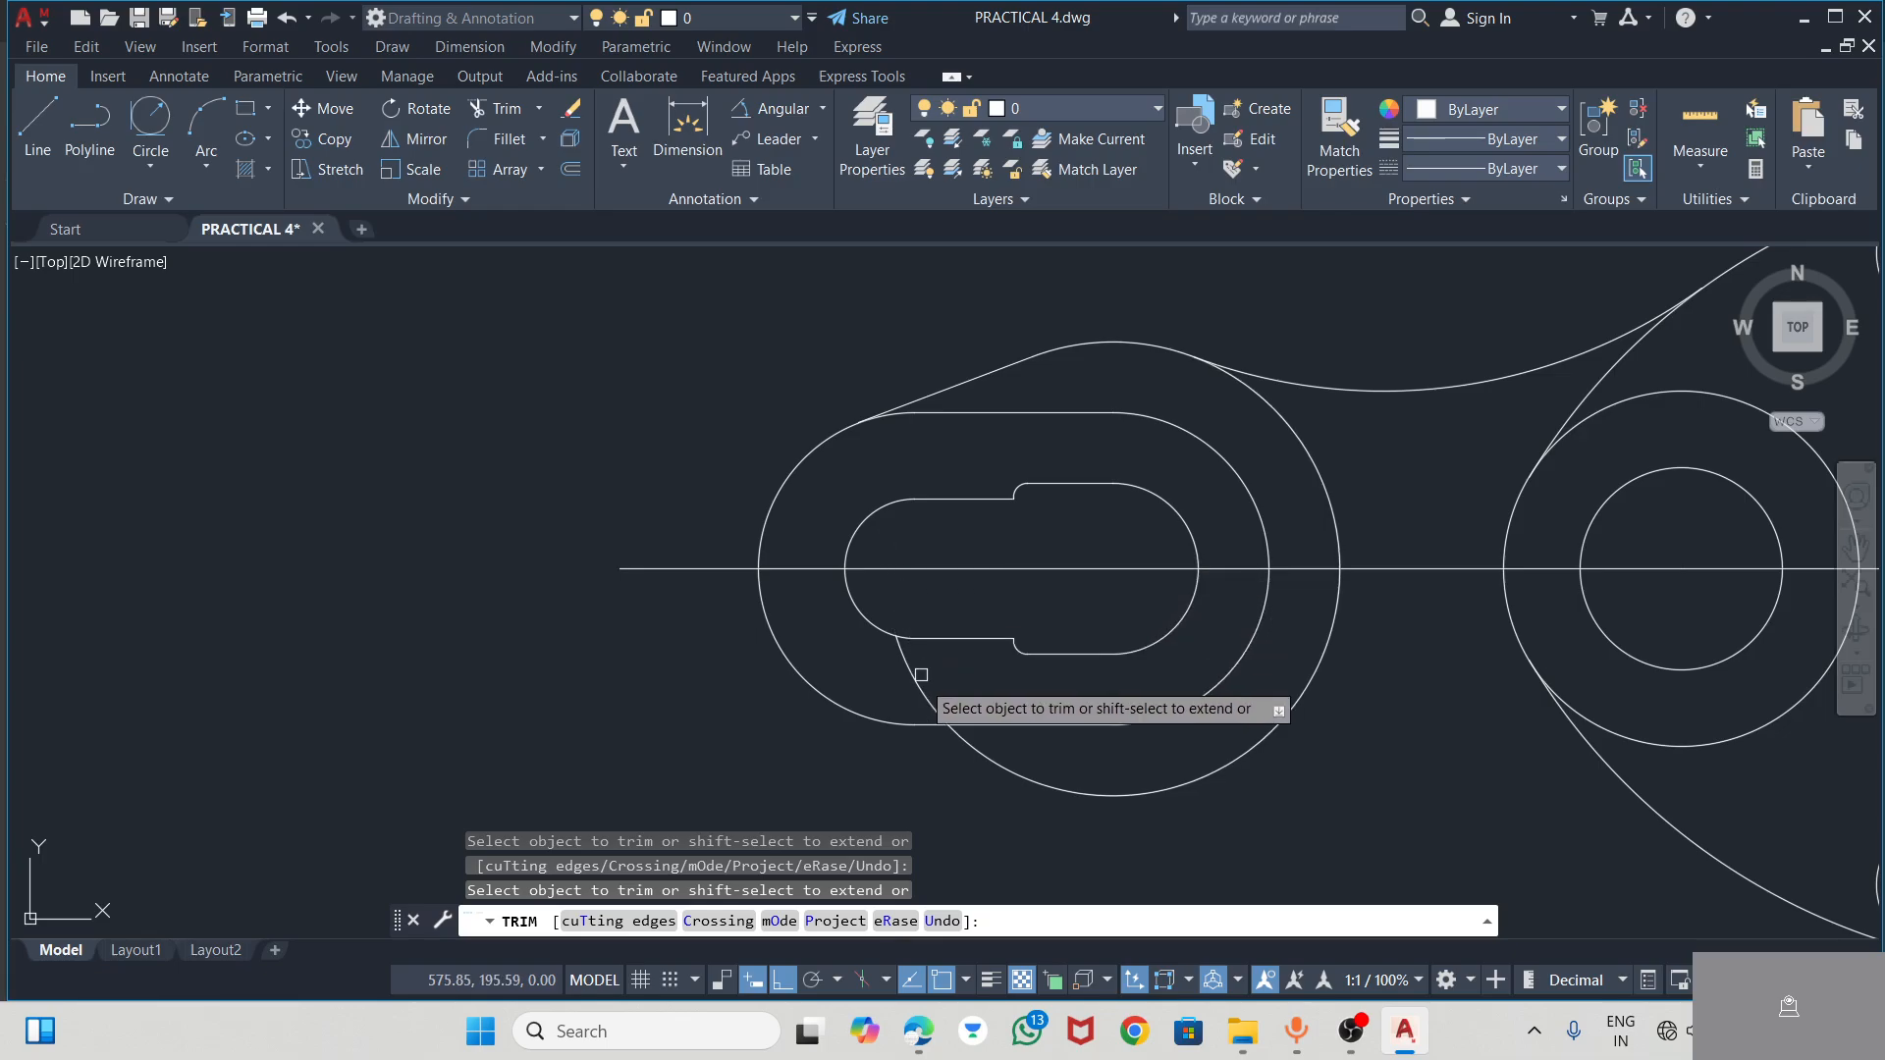
left_click(1088, 791)
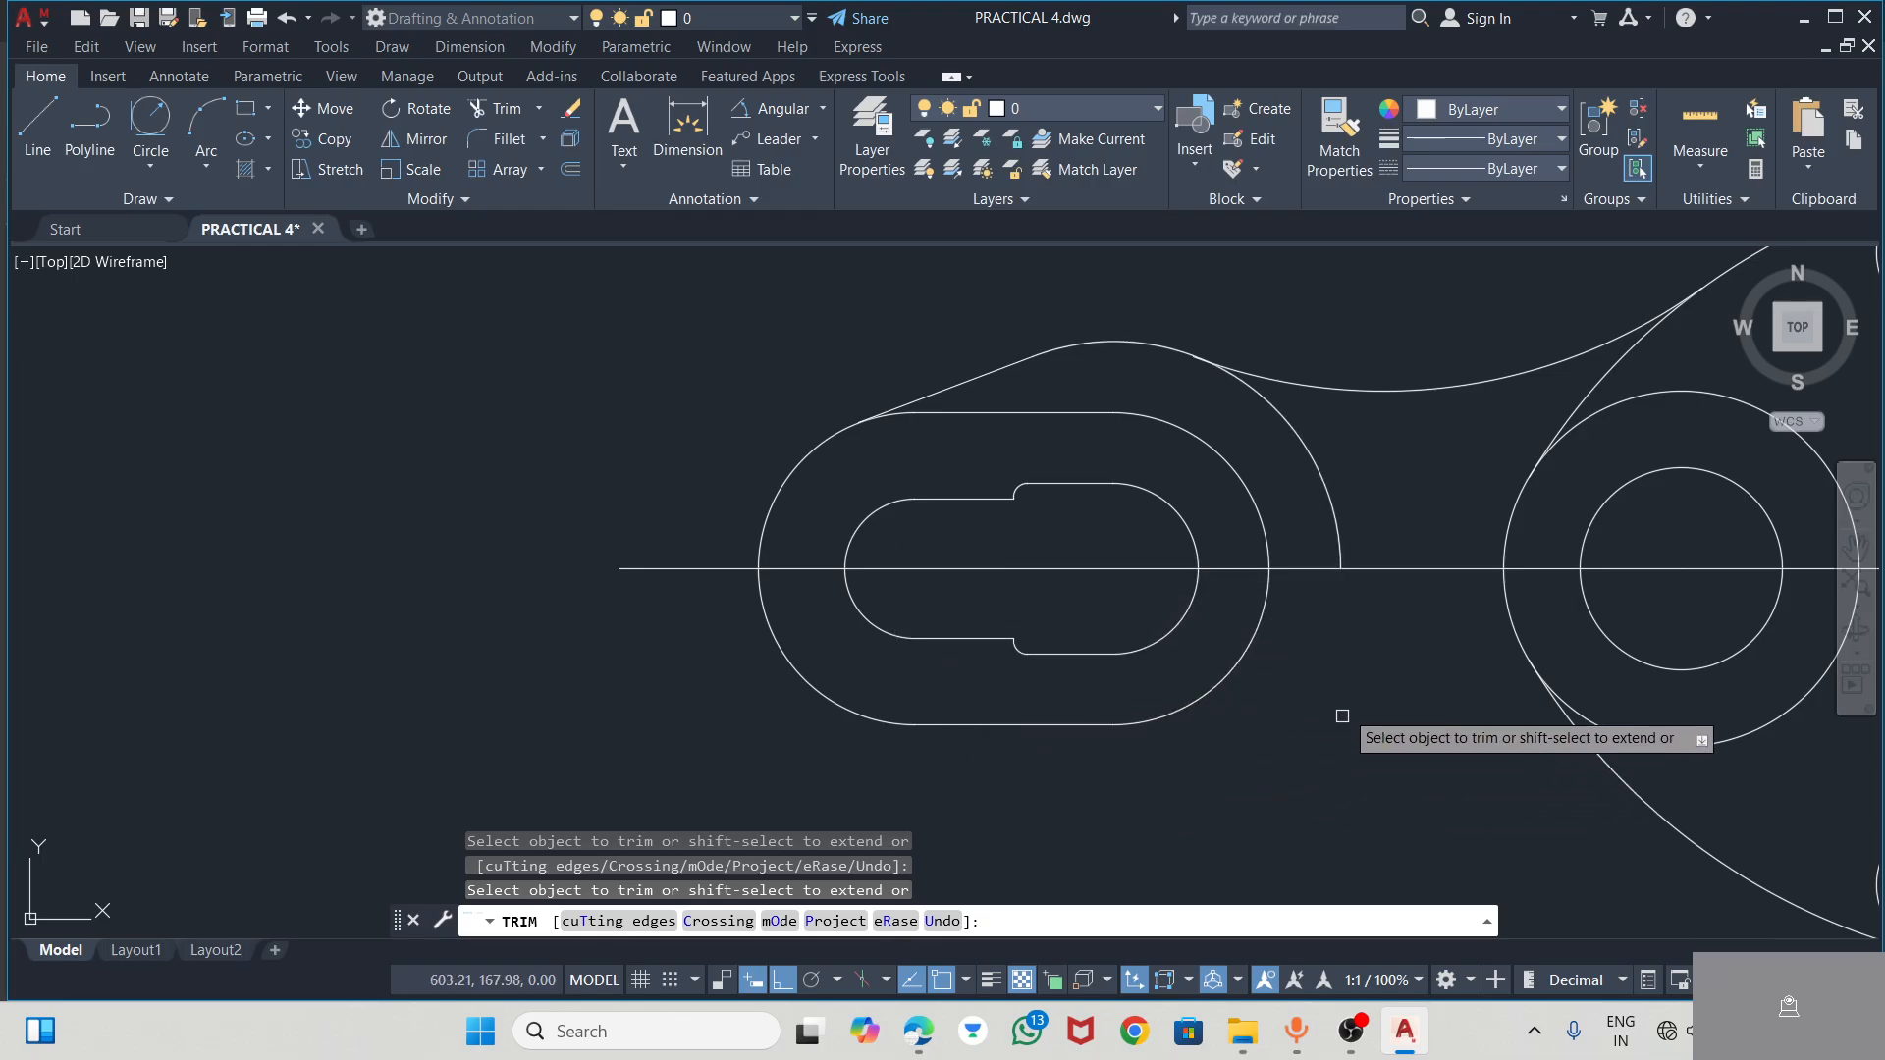
key("alt+Tab")
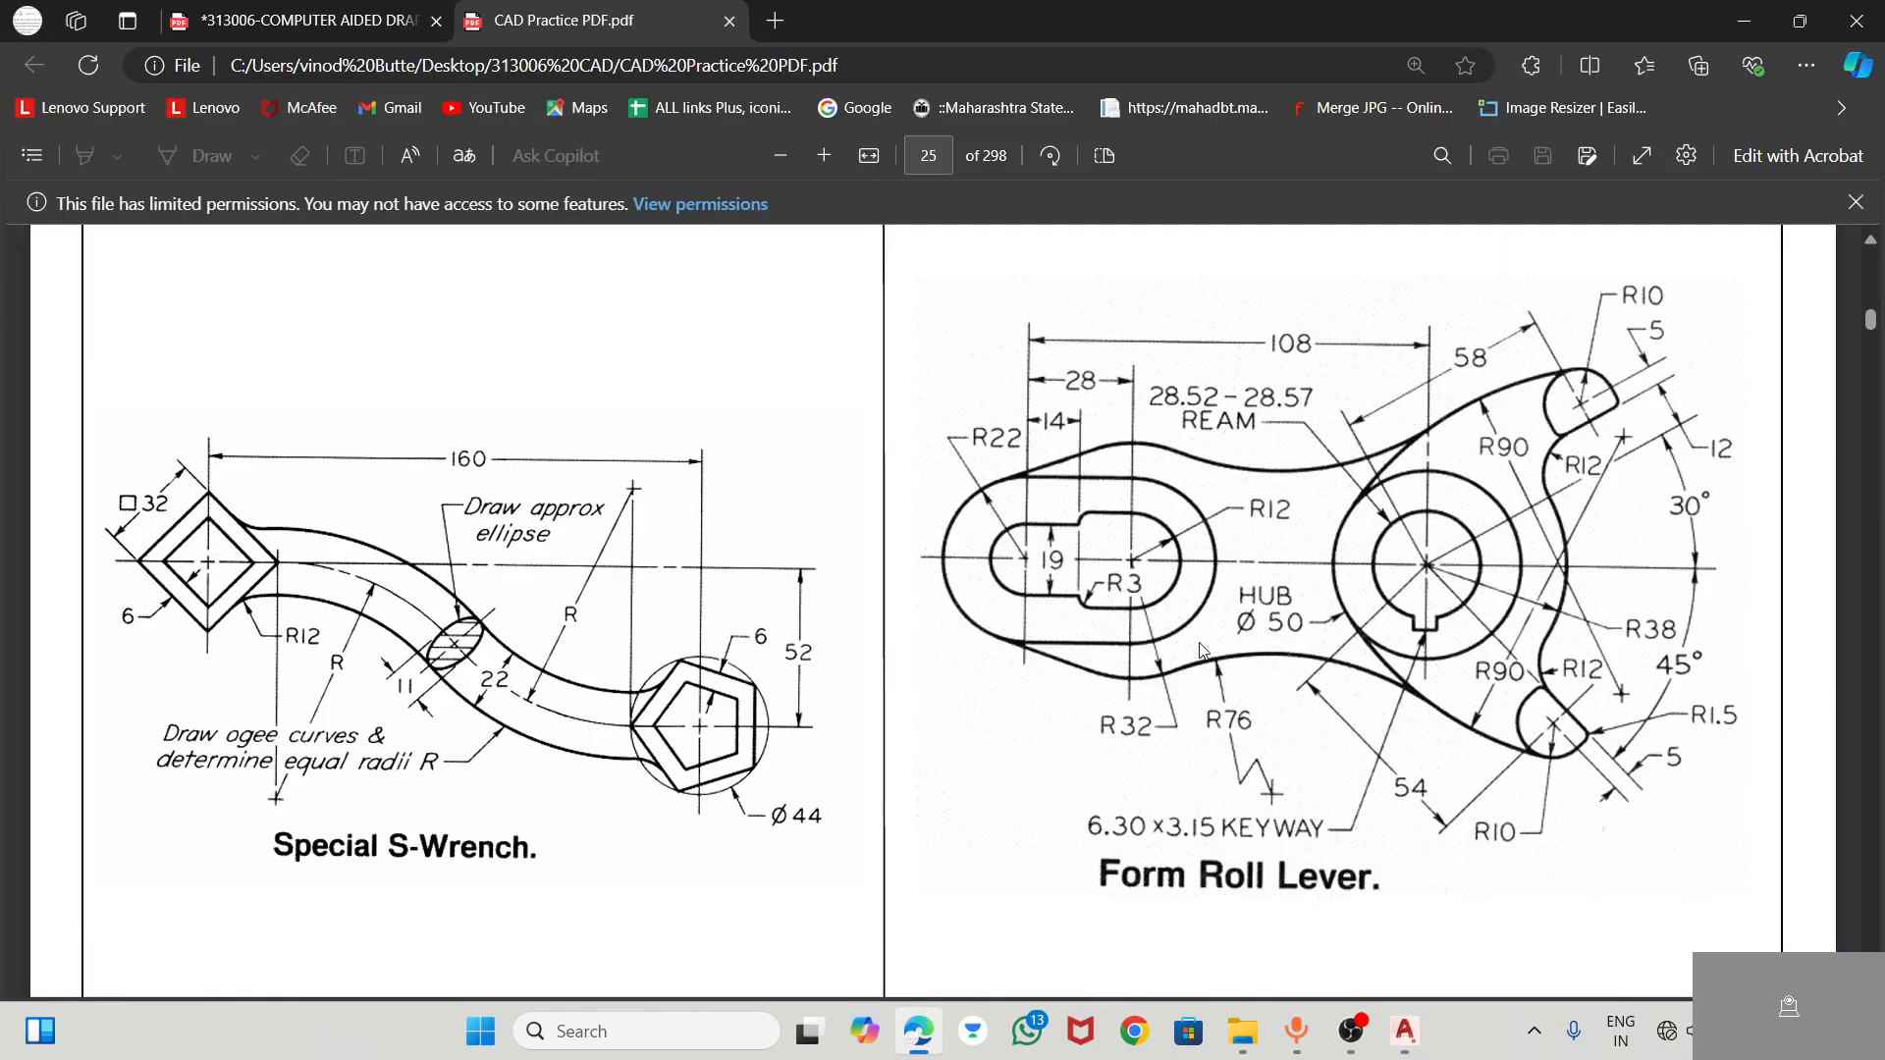
key("alt+Tab")
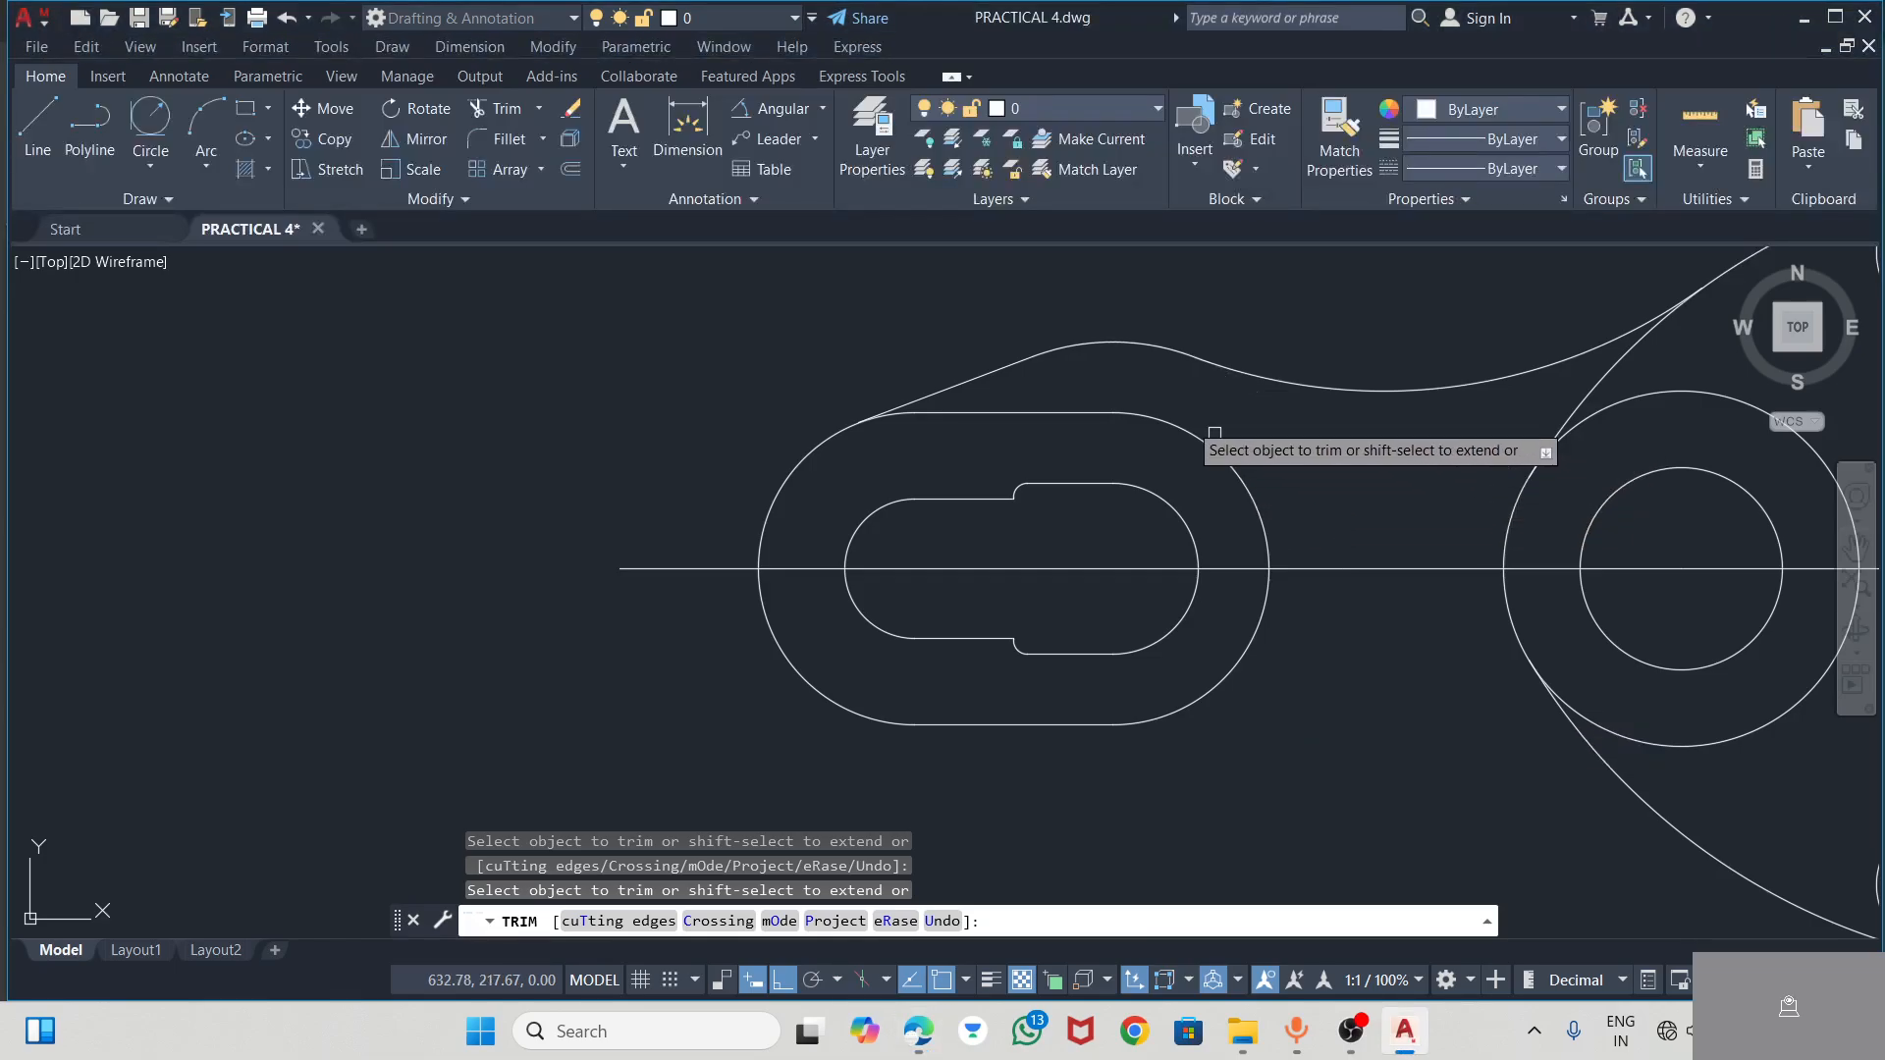
key("Escape")
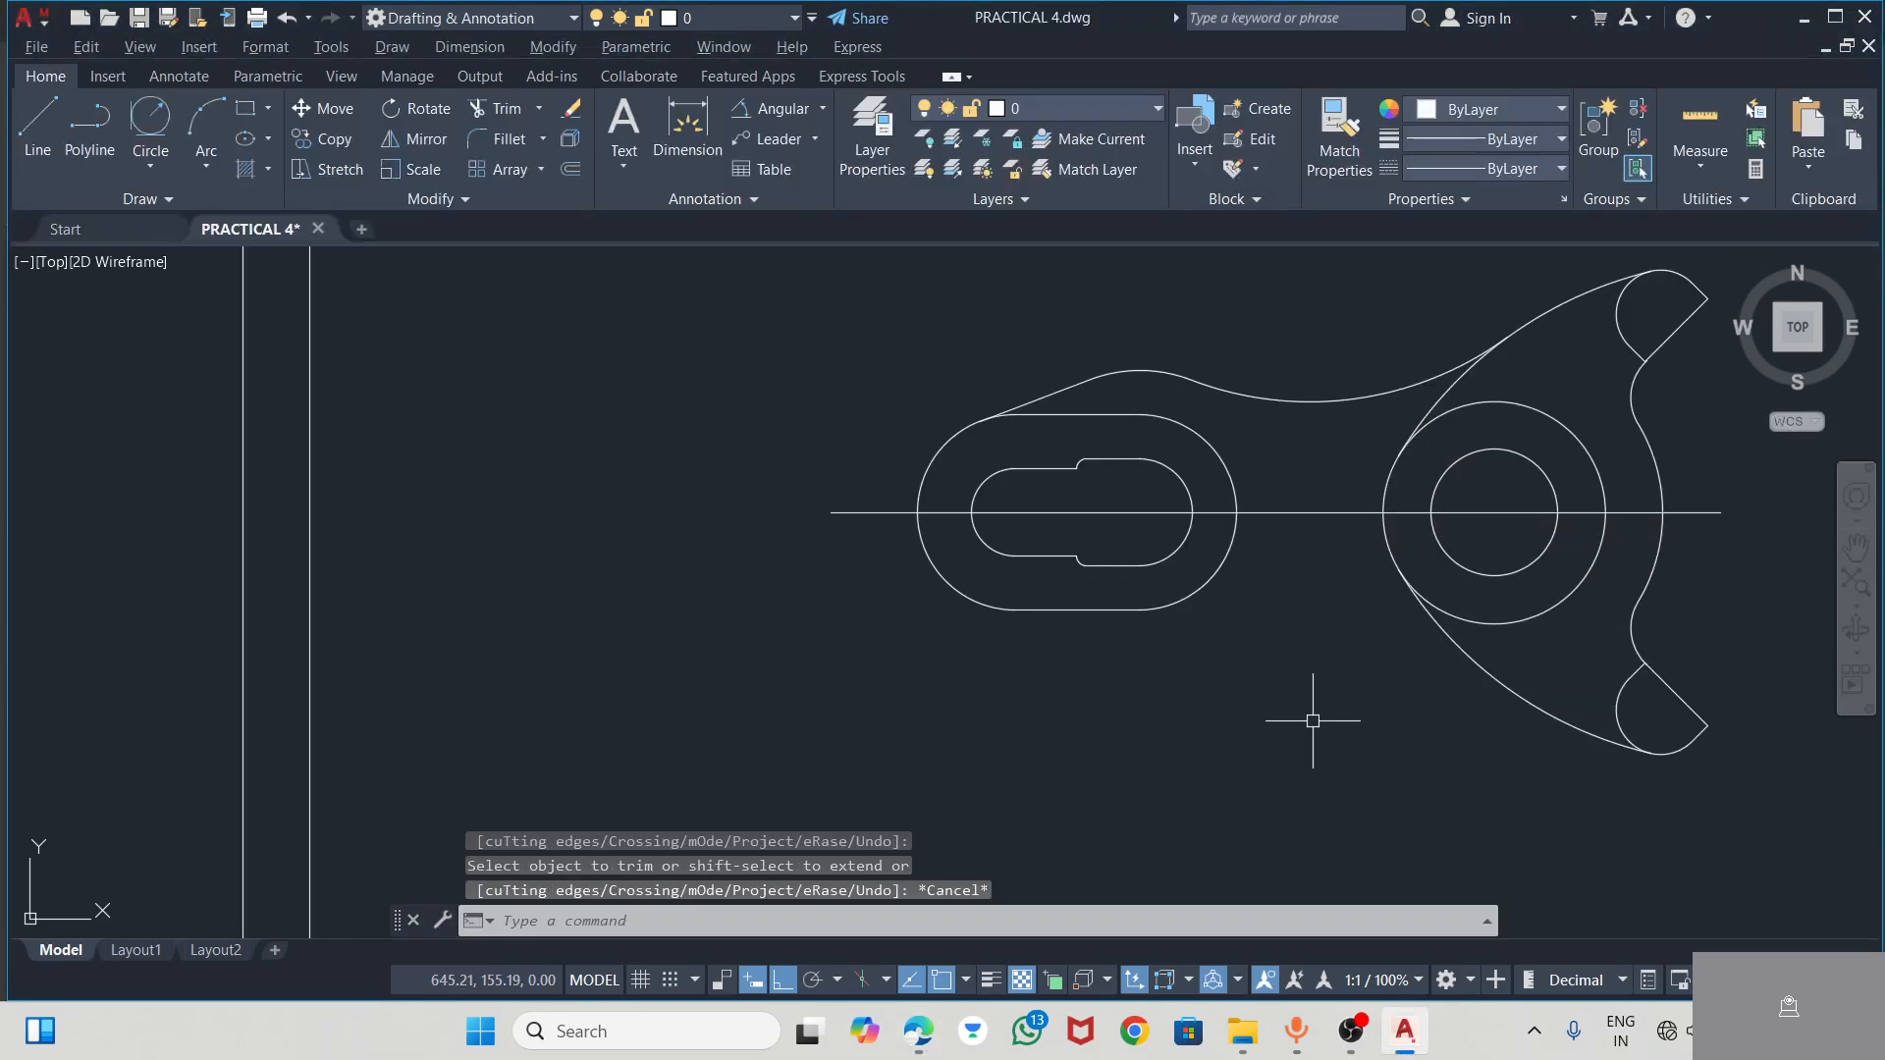
Mirror the R76 arc, R32 arc and tangent line about the horizontal centre line, keeping the source objects, after checking the PDF
key("alt+Tab")
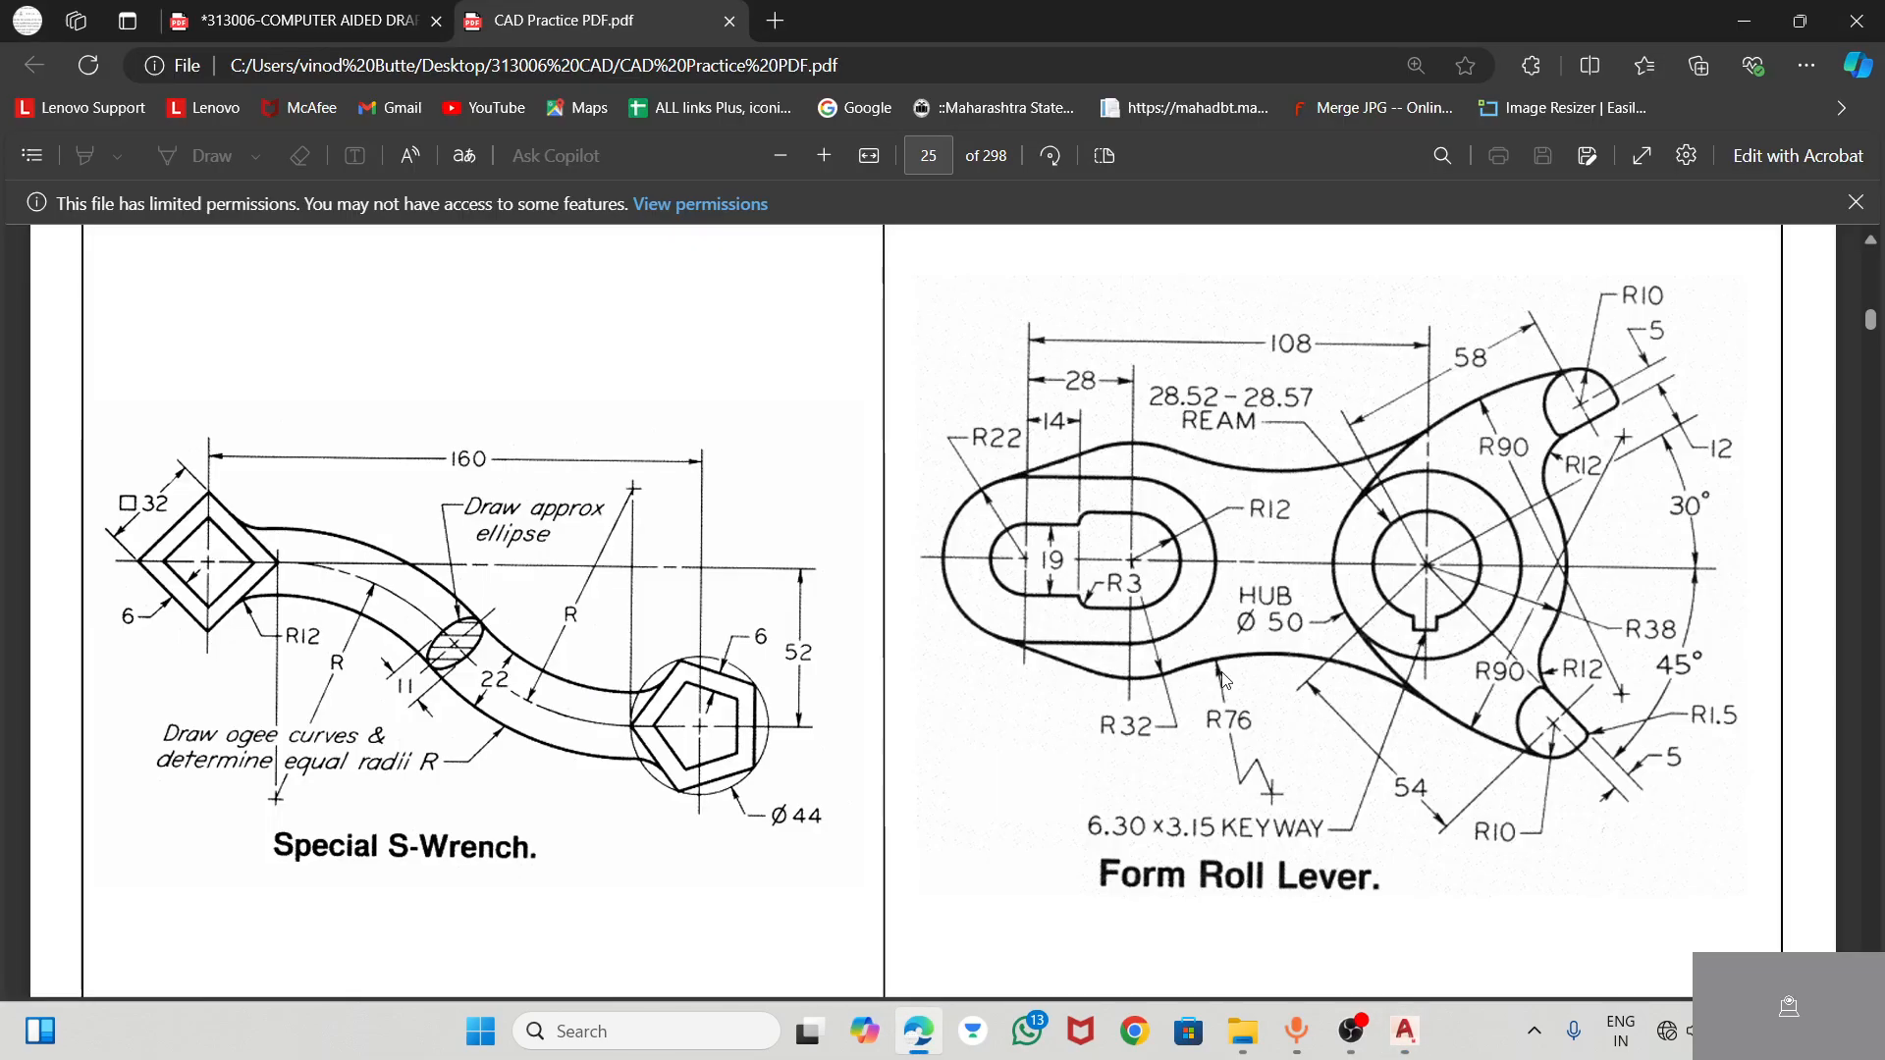
scroll(1203, 687, "down", 3)
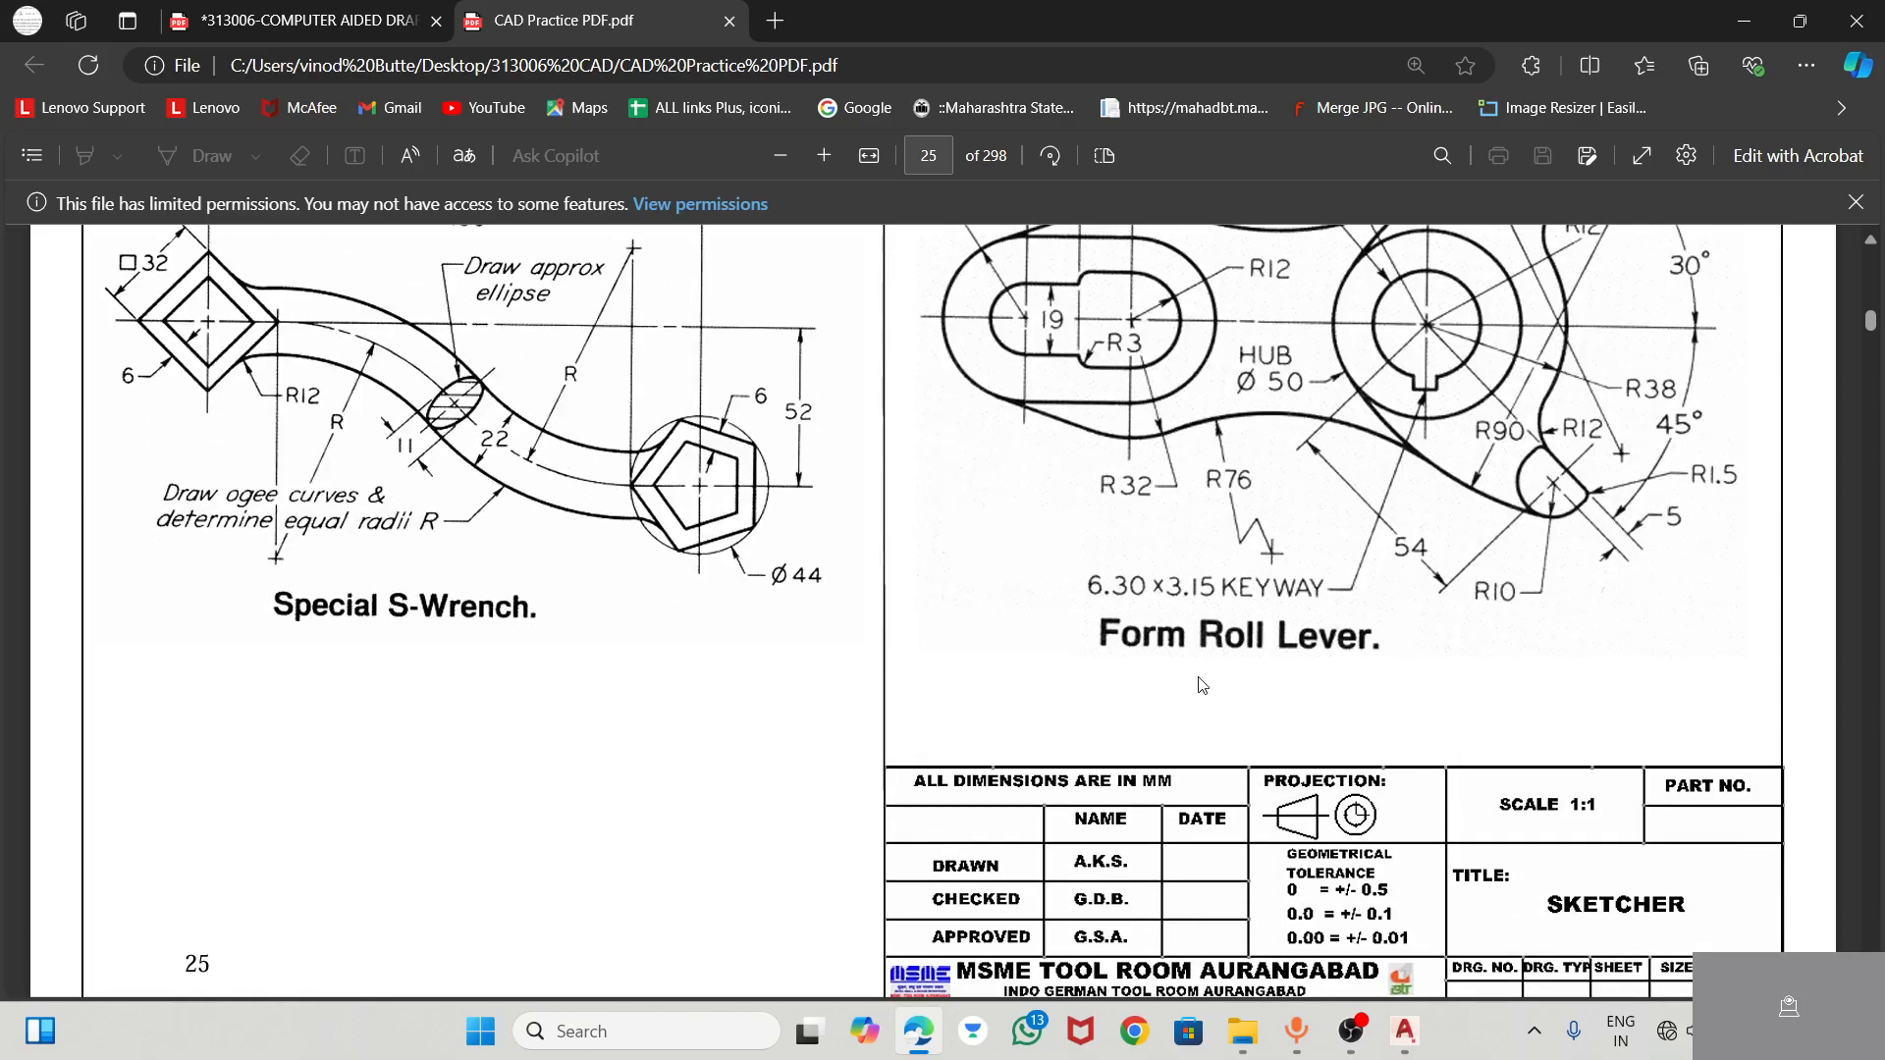
scroll(1200, 676, "up", 3)
key("alt+Tab")
left_click(1322, 394)
left_click(1142, 373)
left_click(1072, 389)
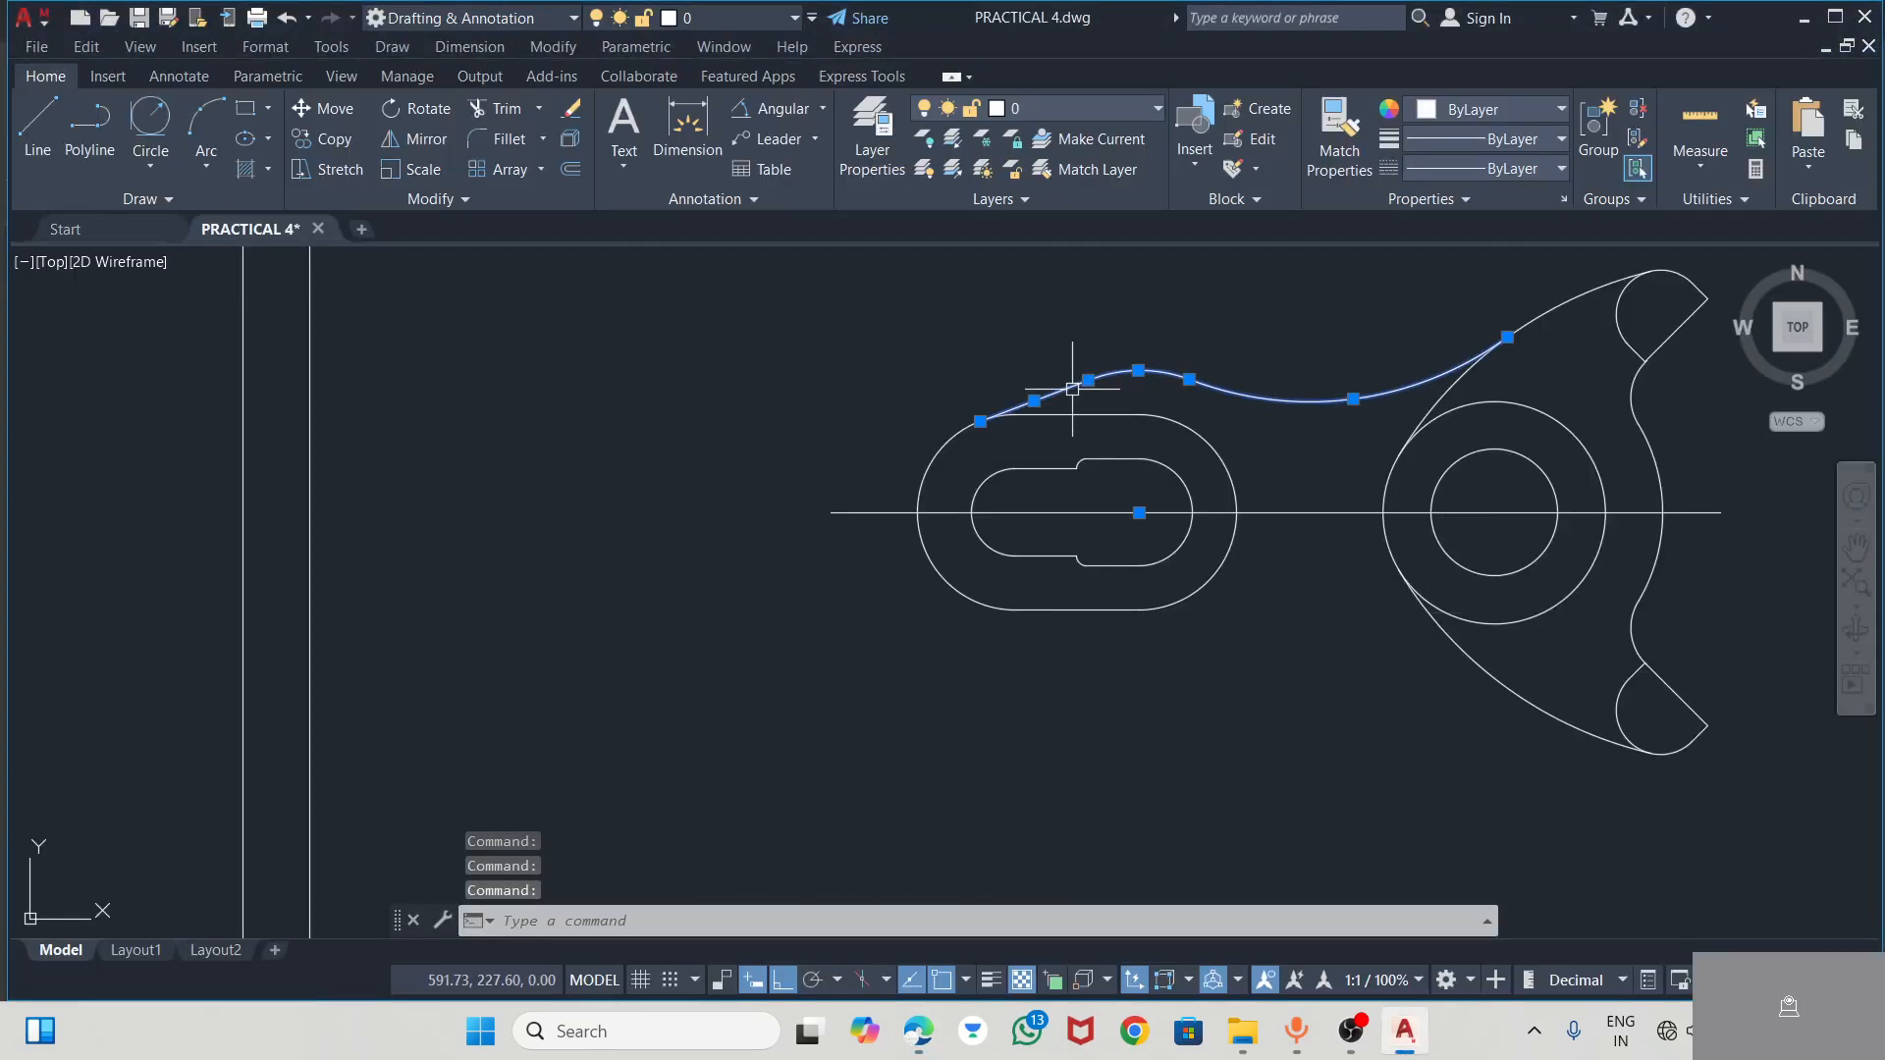
left_click(415, 138)
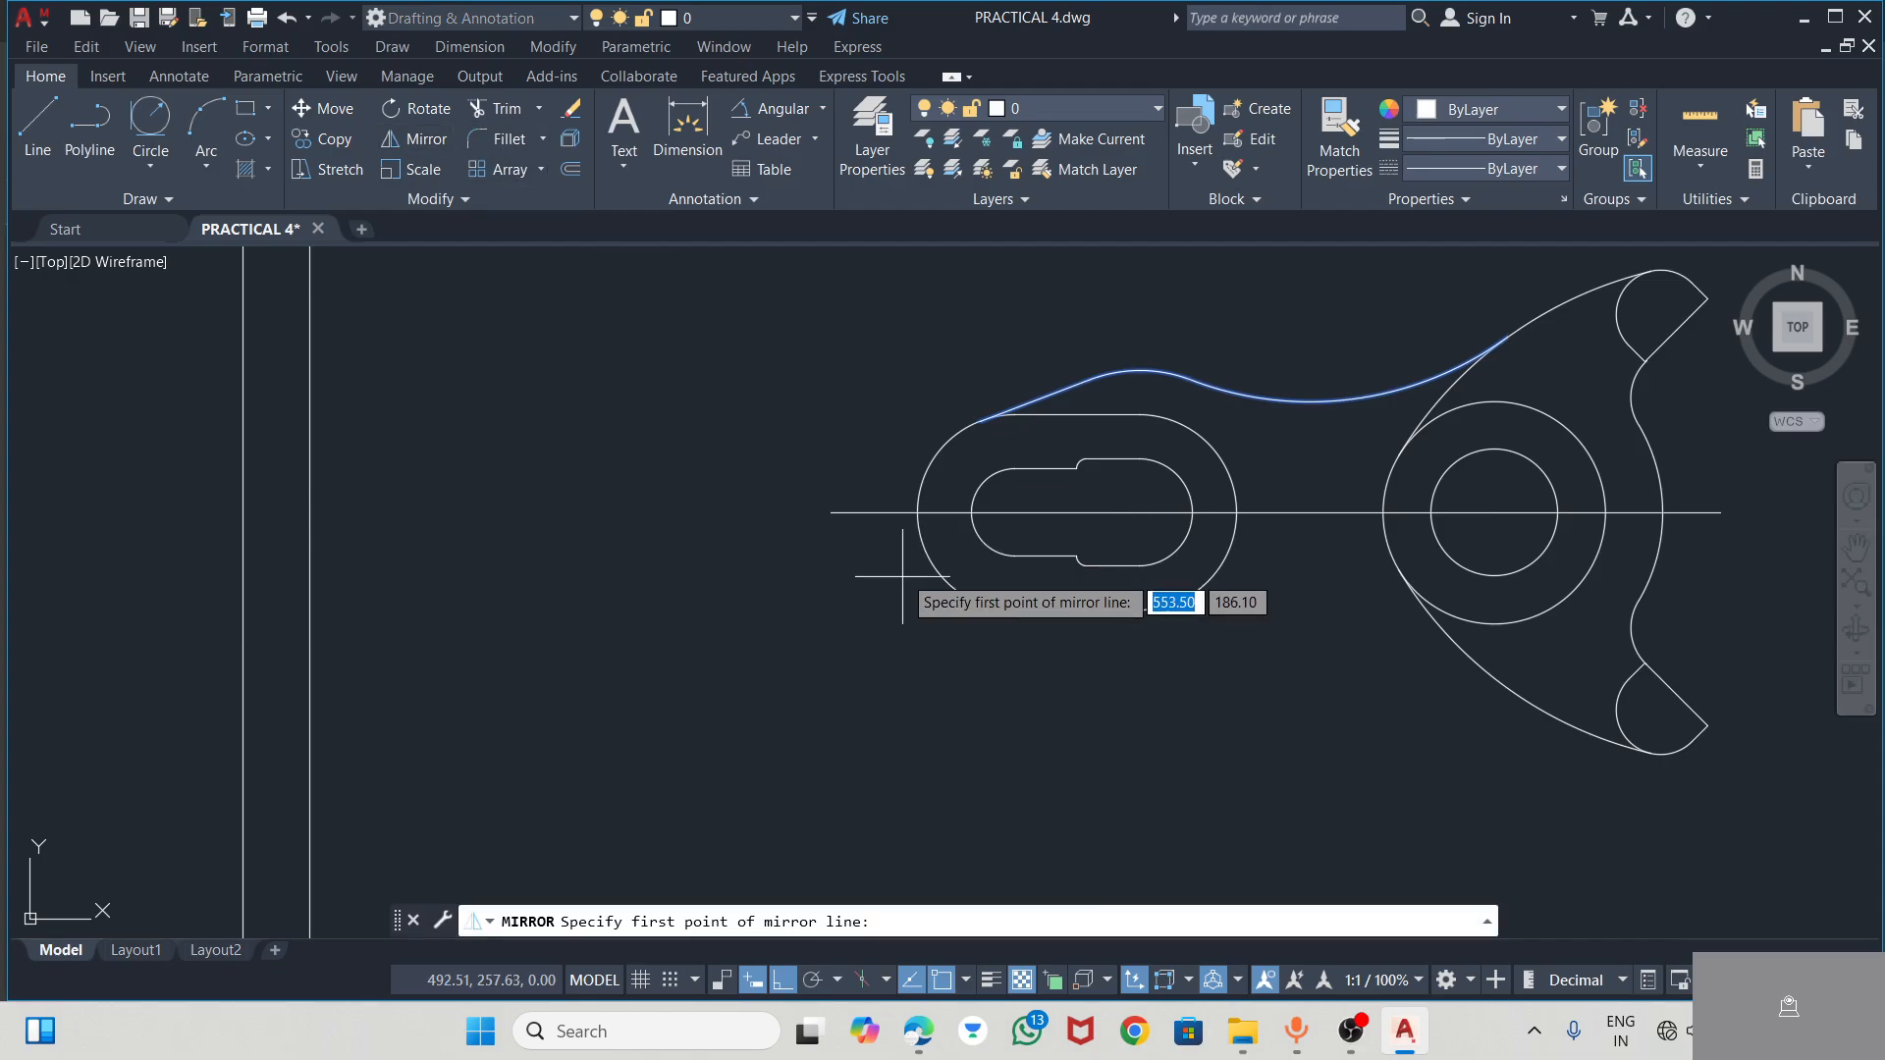
left_click(831, 512)
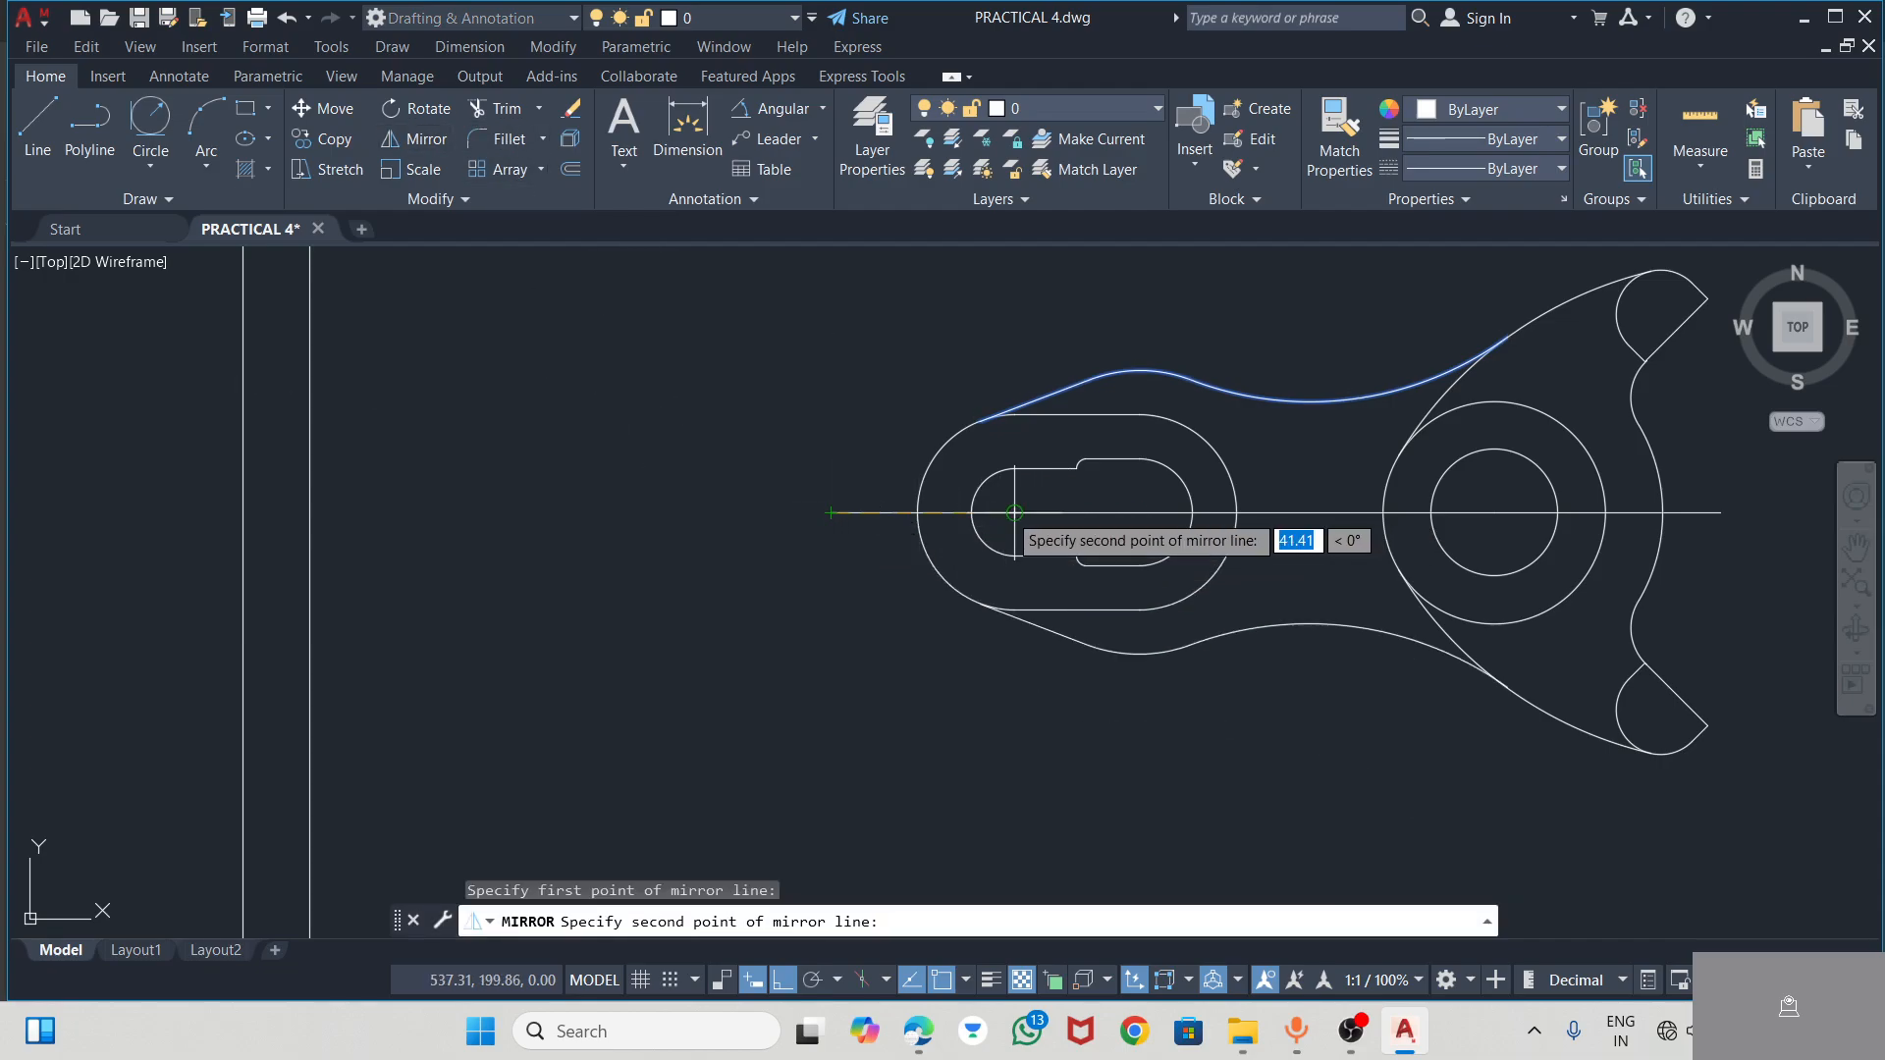
left_click(1146, 538)
left_click(1071, 600)
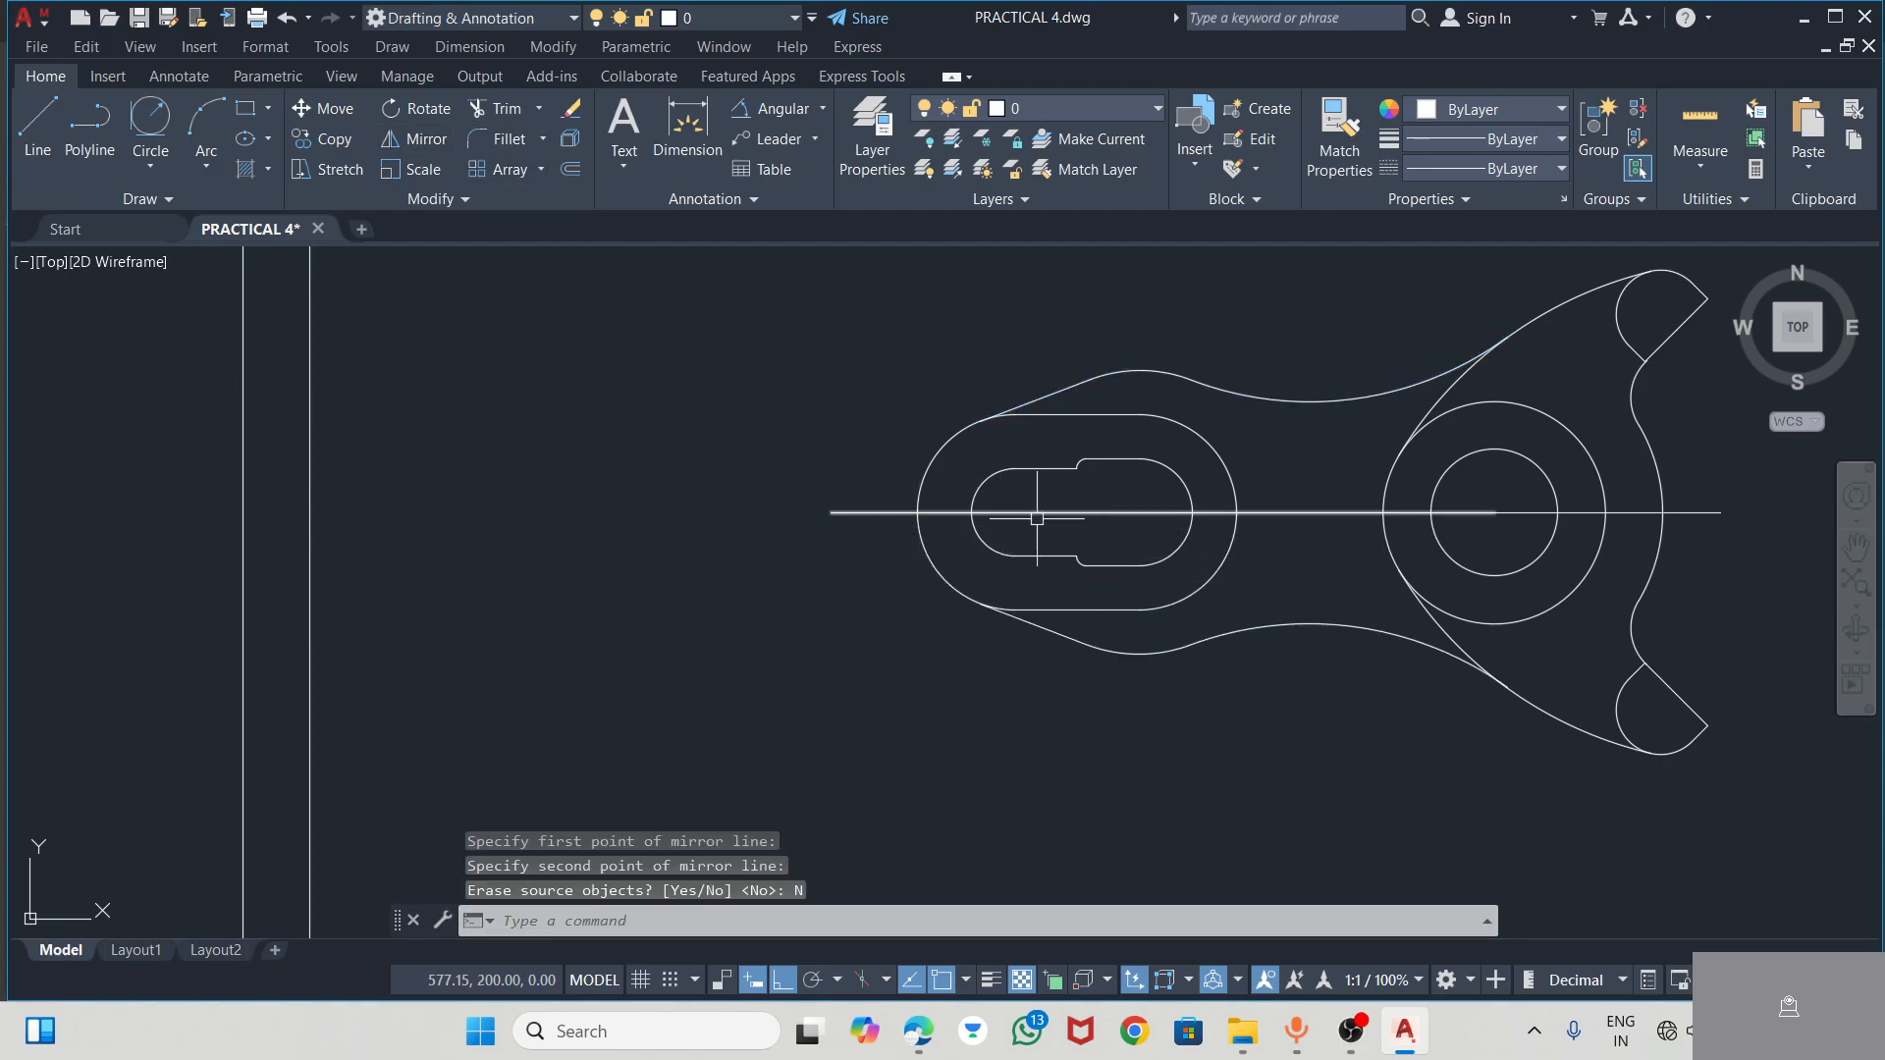
scroll(982, 526, "down", 2)
scroll(1461, 484, "up", 2)
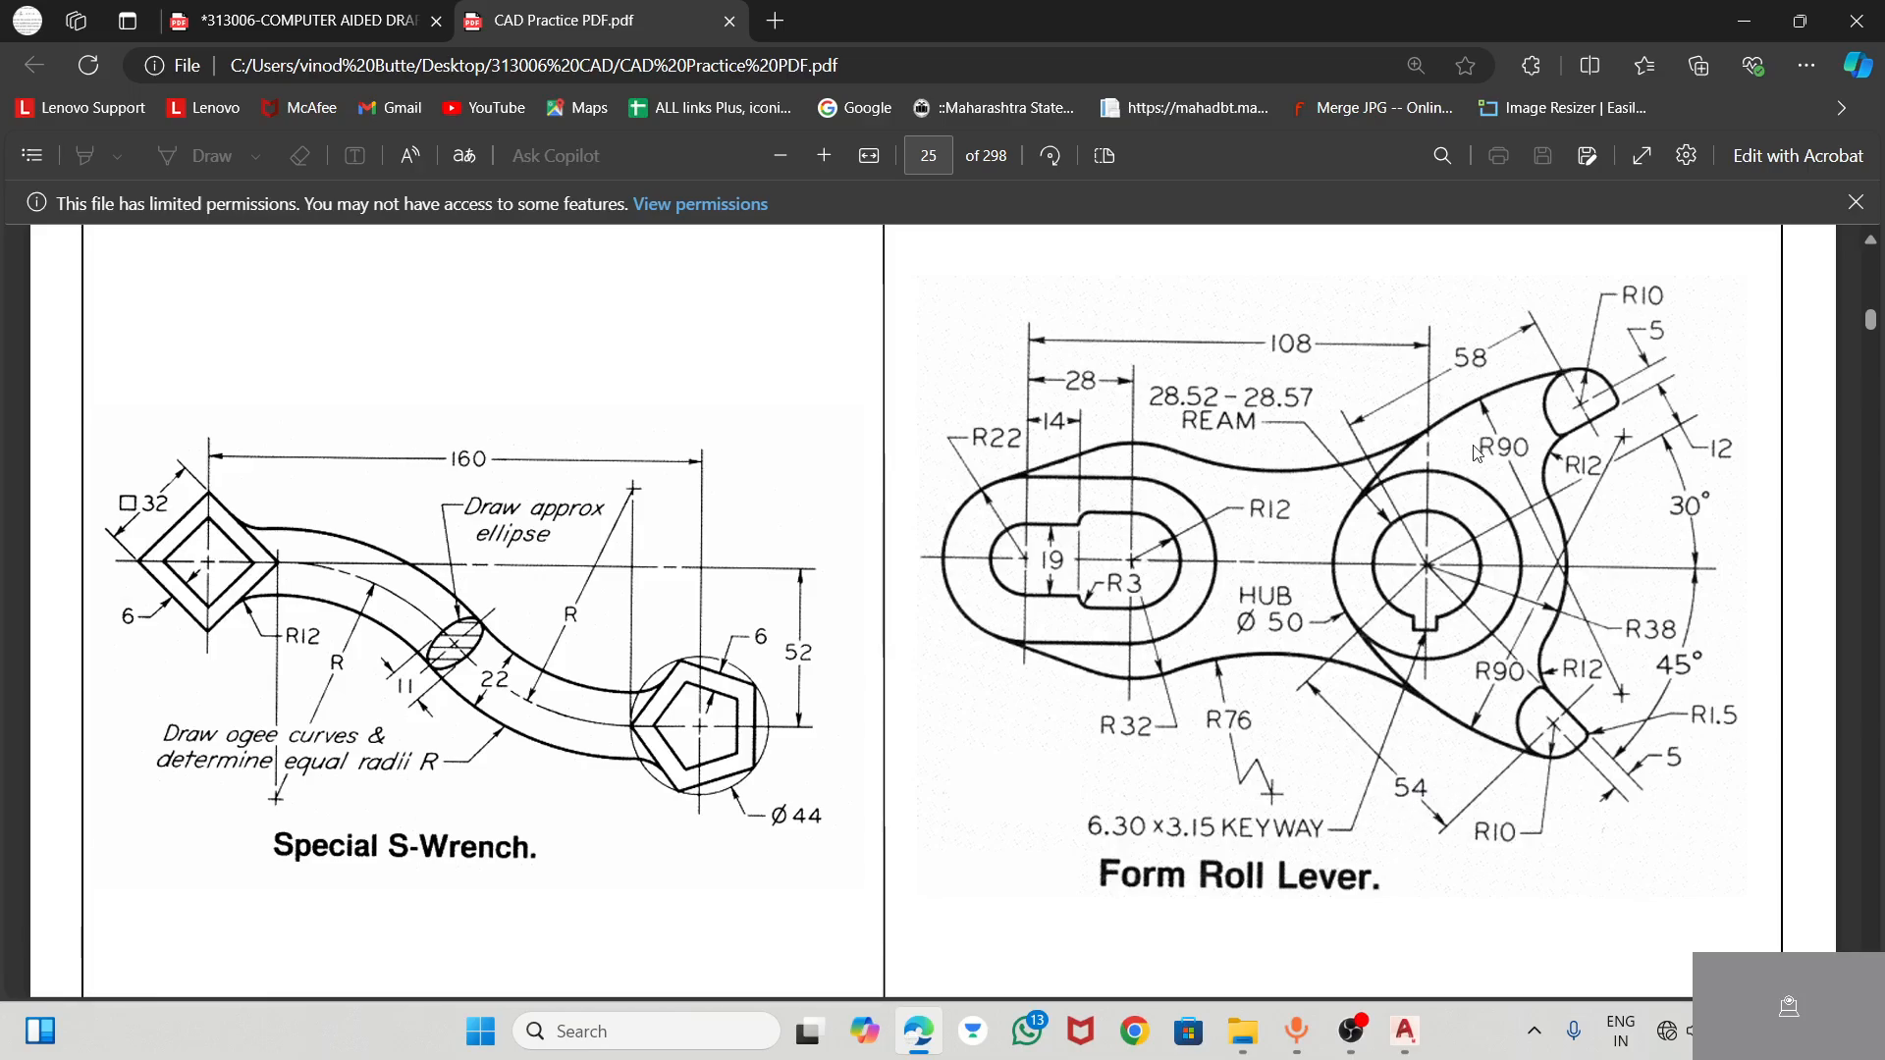
Return to AutoCAD and draw a 3.15 mm vertical line downward from the hub bore's bottom quadrant, checking the keyway size in the PDF
mouse_move(1388, 1036)
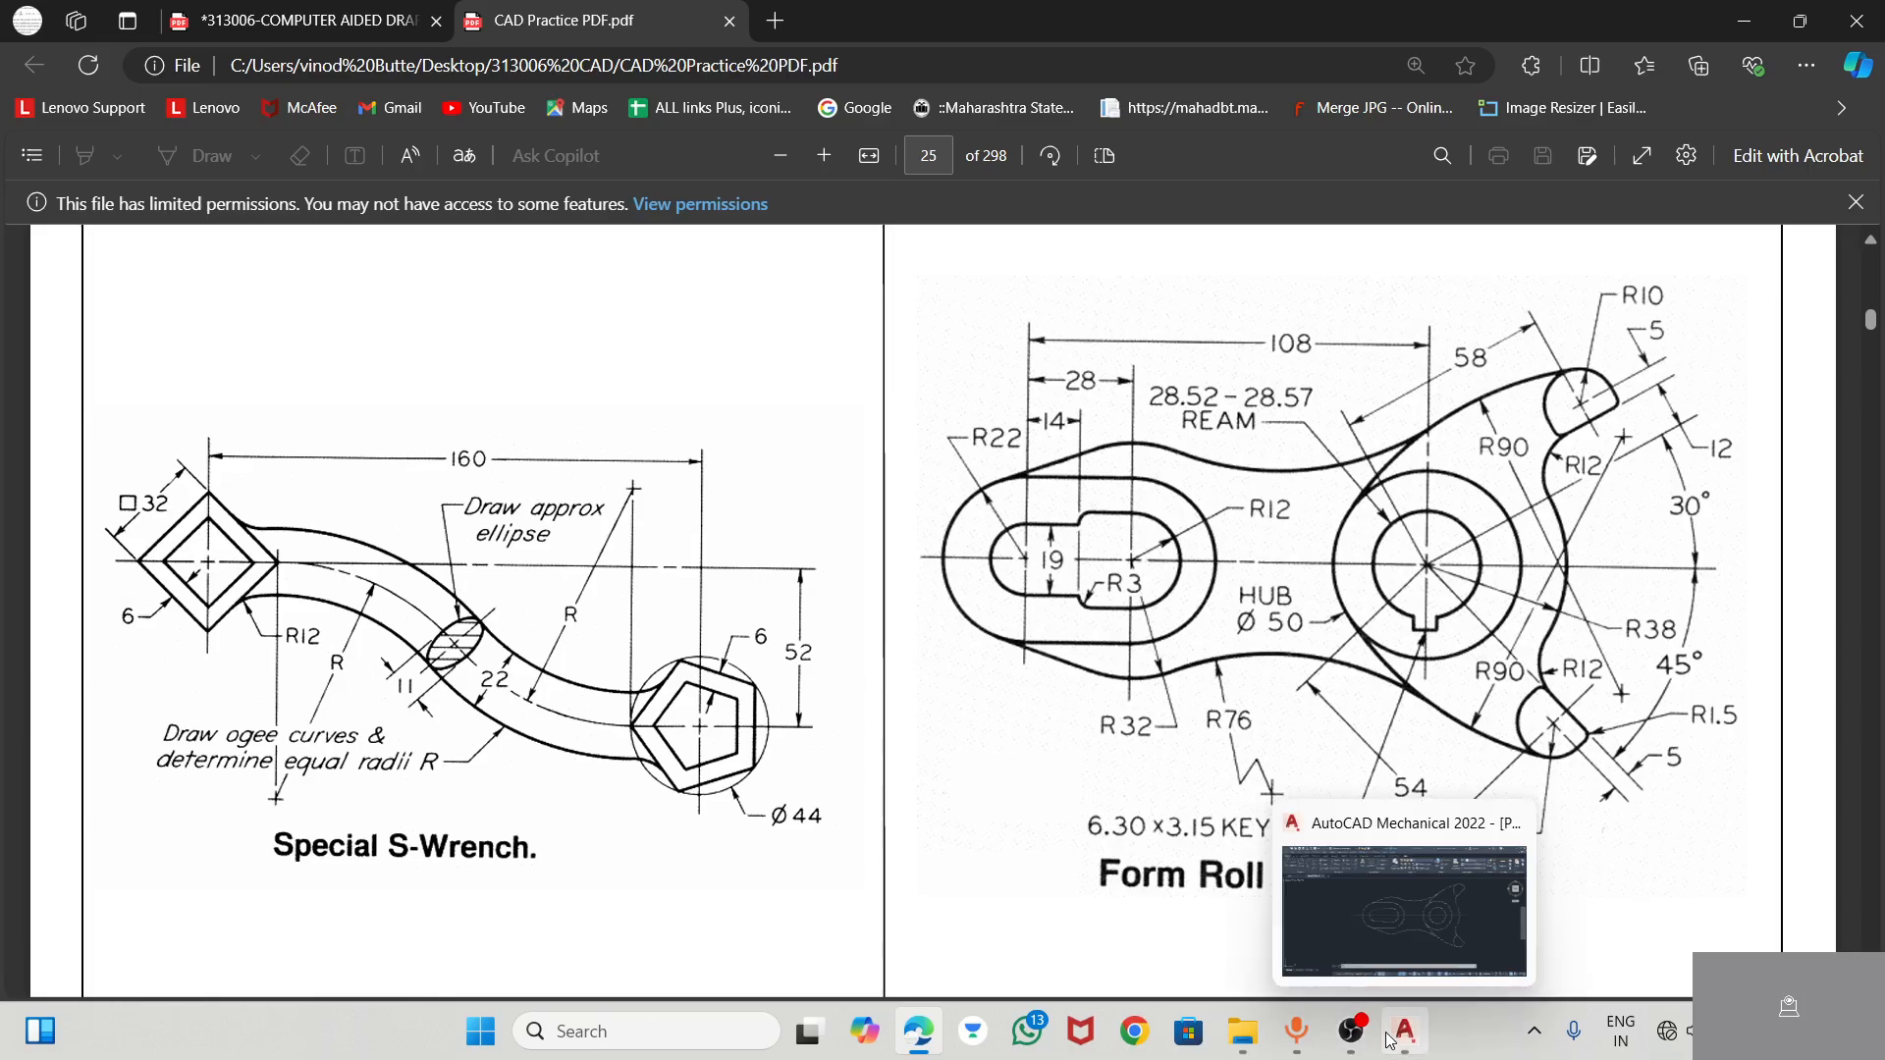
left_click(1441, 917)
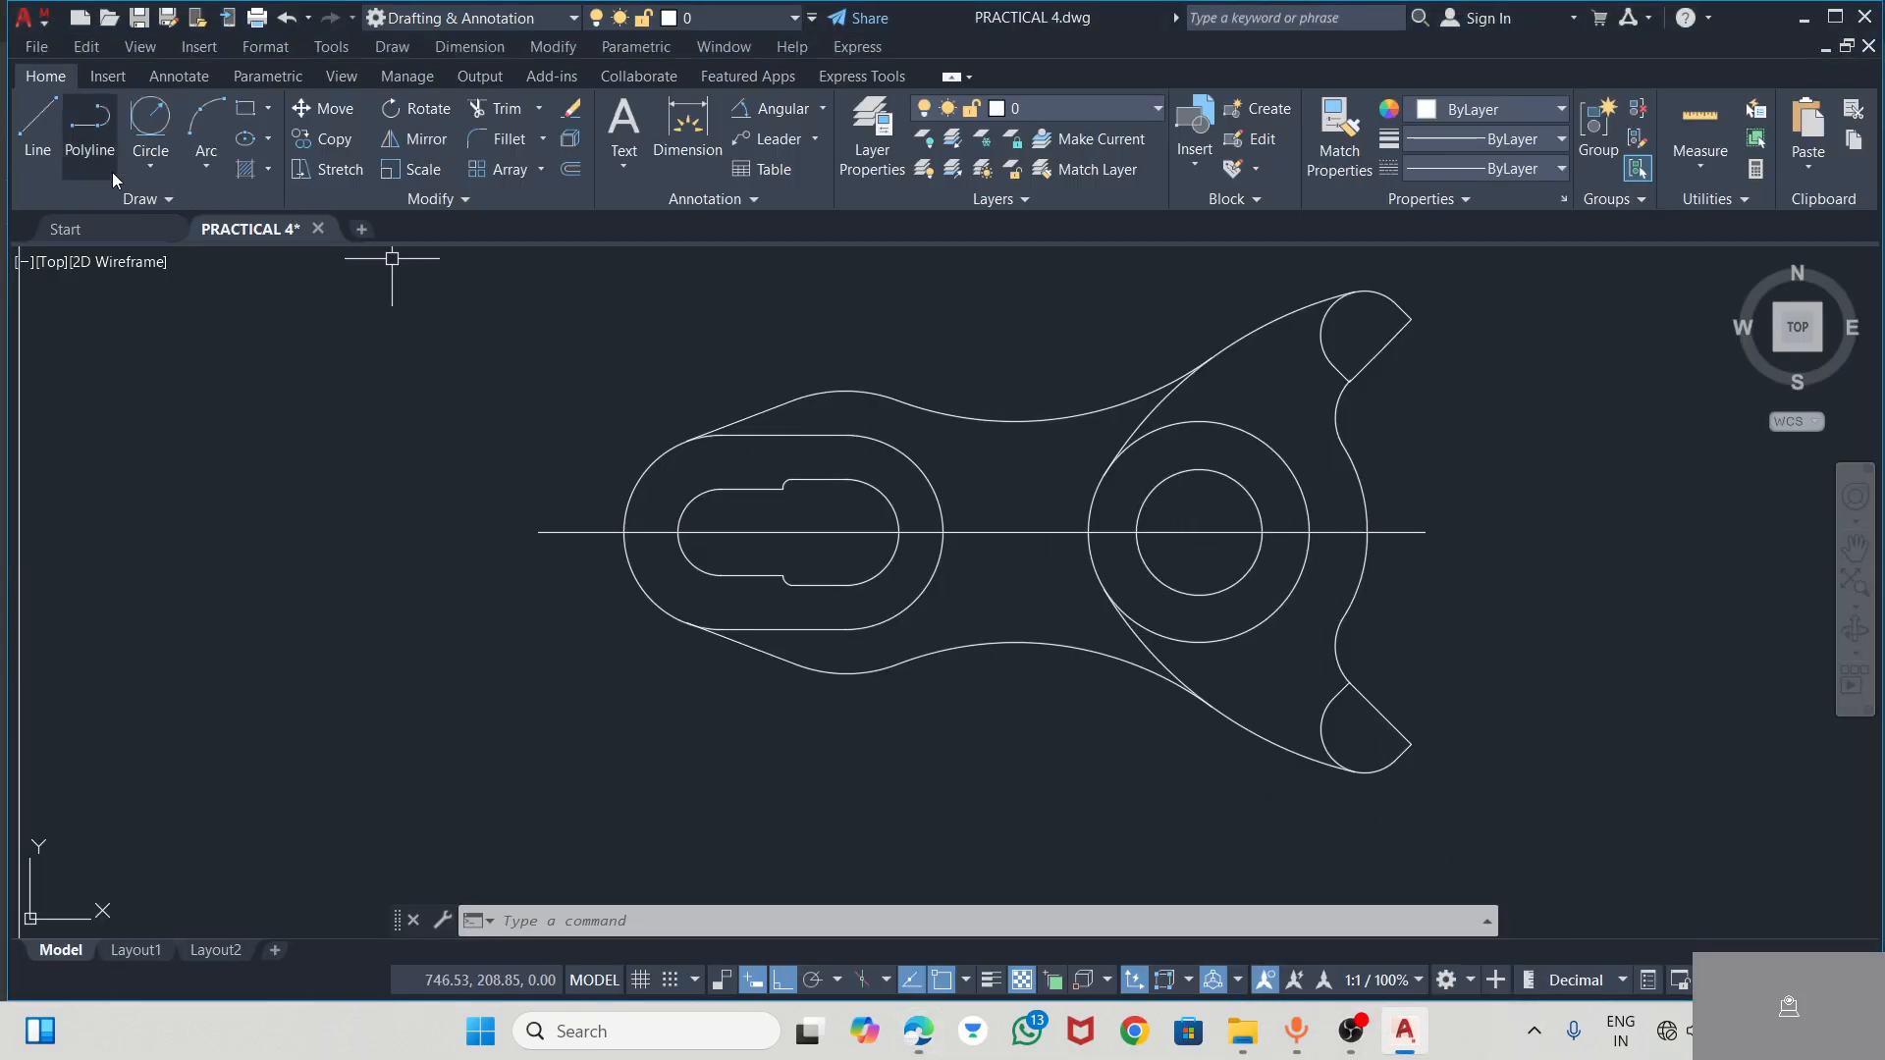
left_click(37, 125)
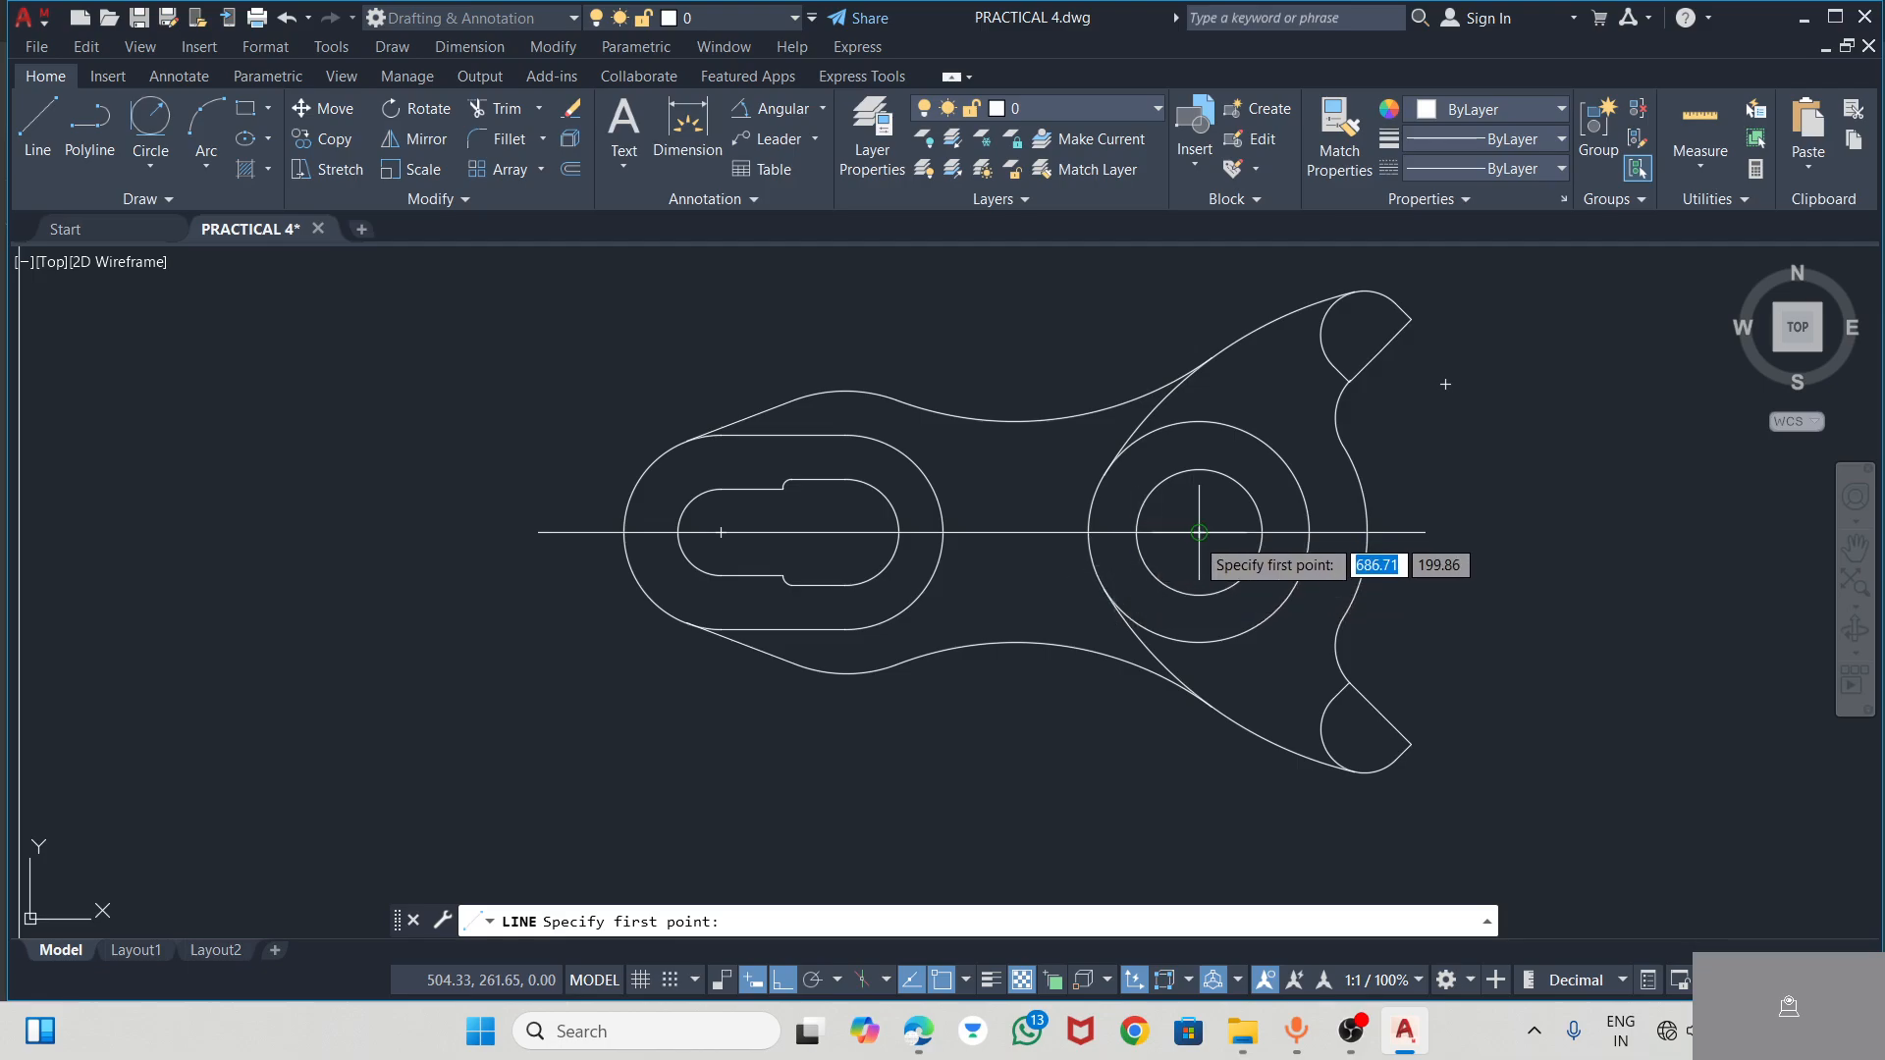
left_click(1199, 595)
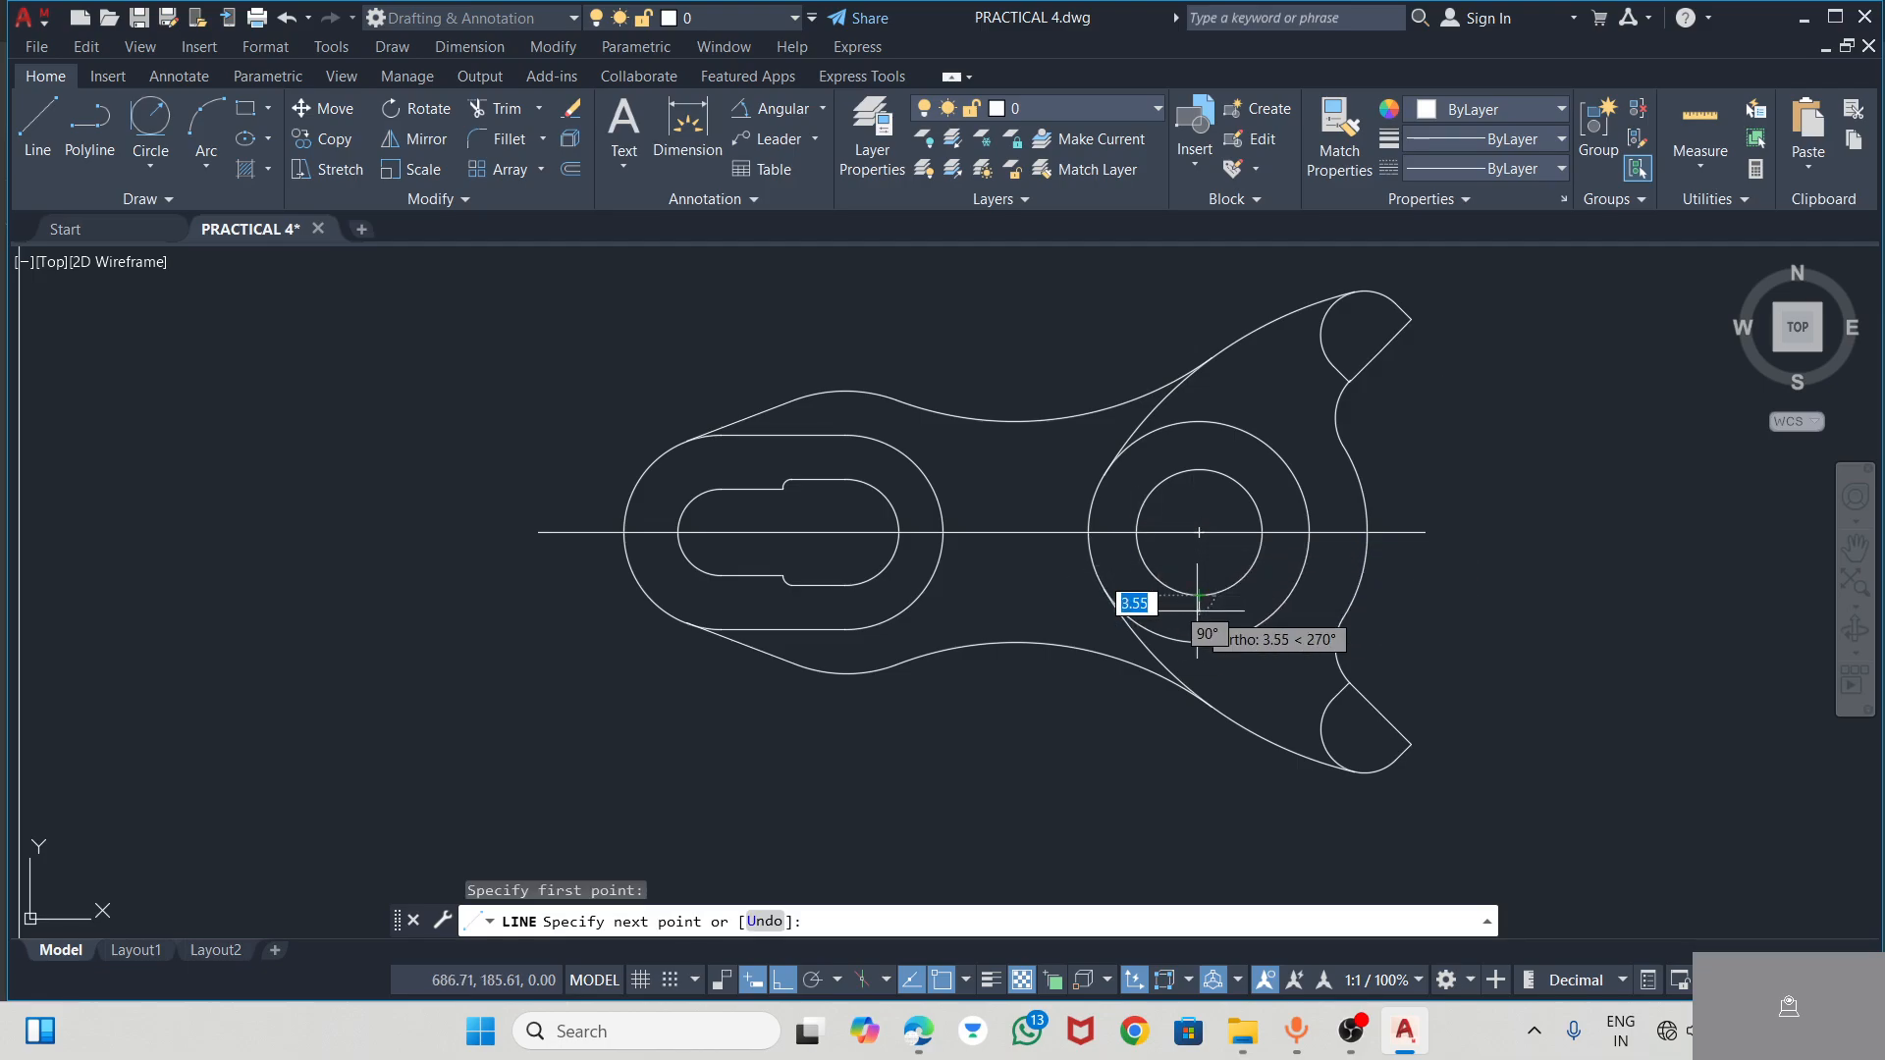
key("alt+Tab")
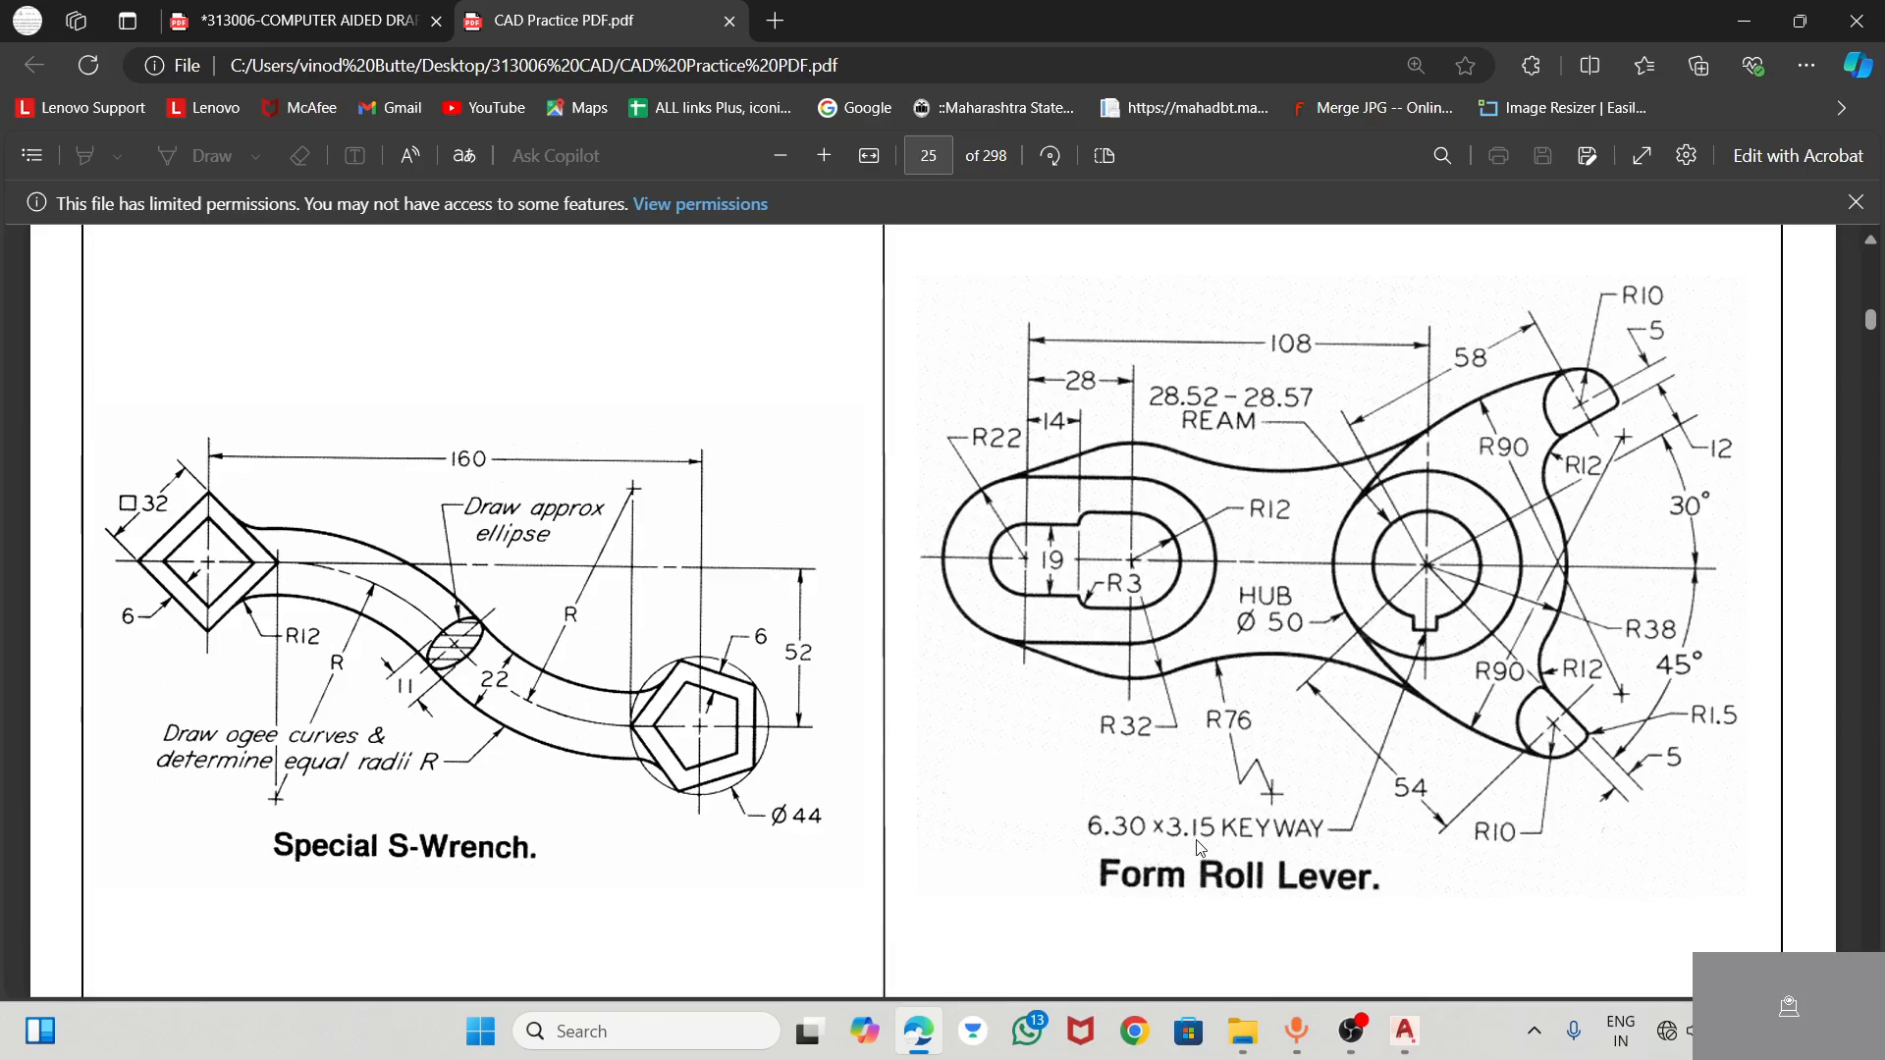
key("alt+Tab")
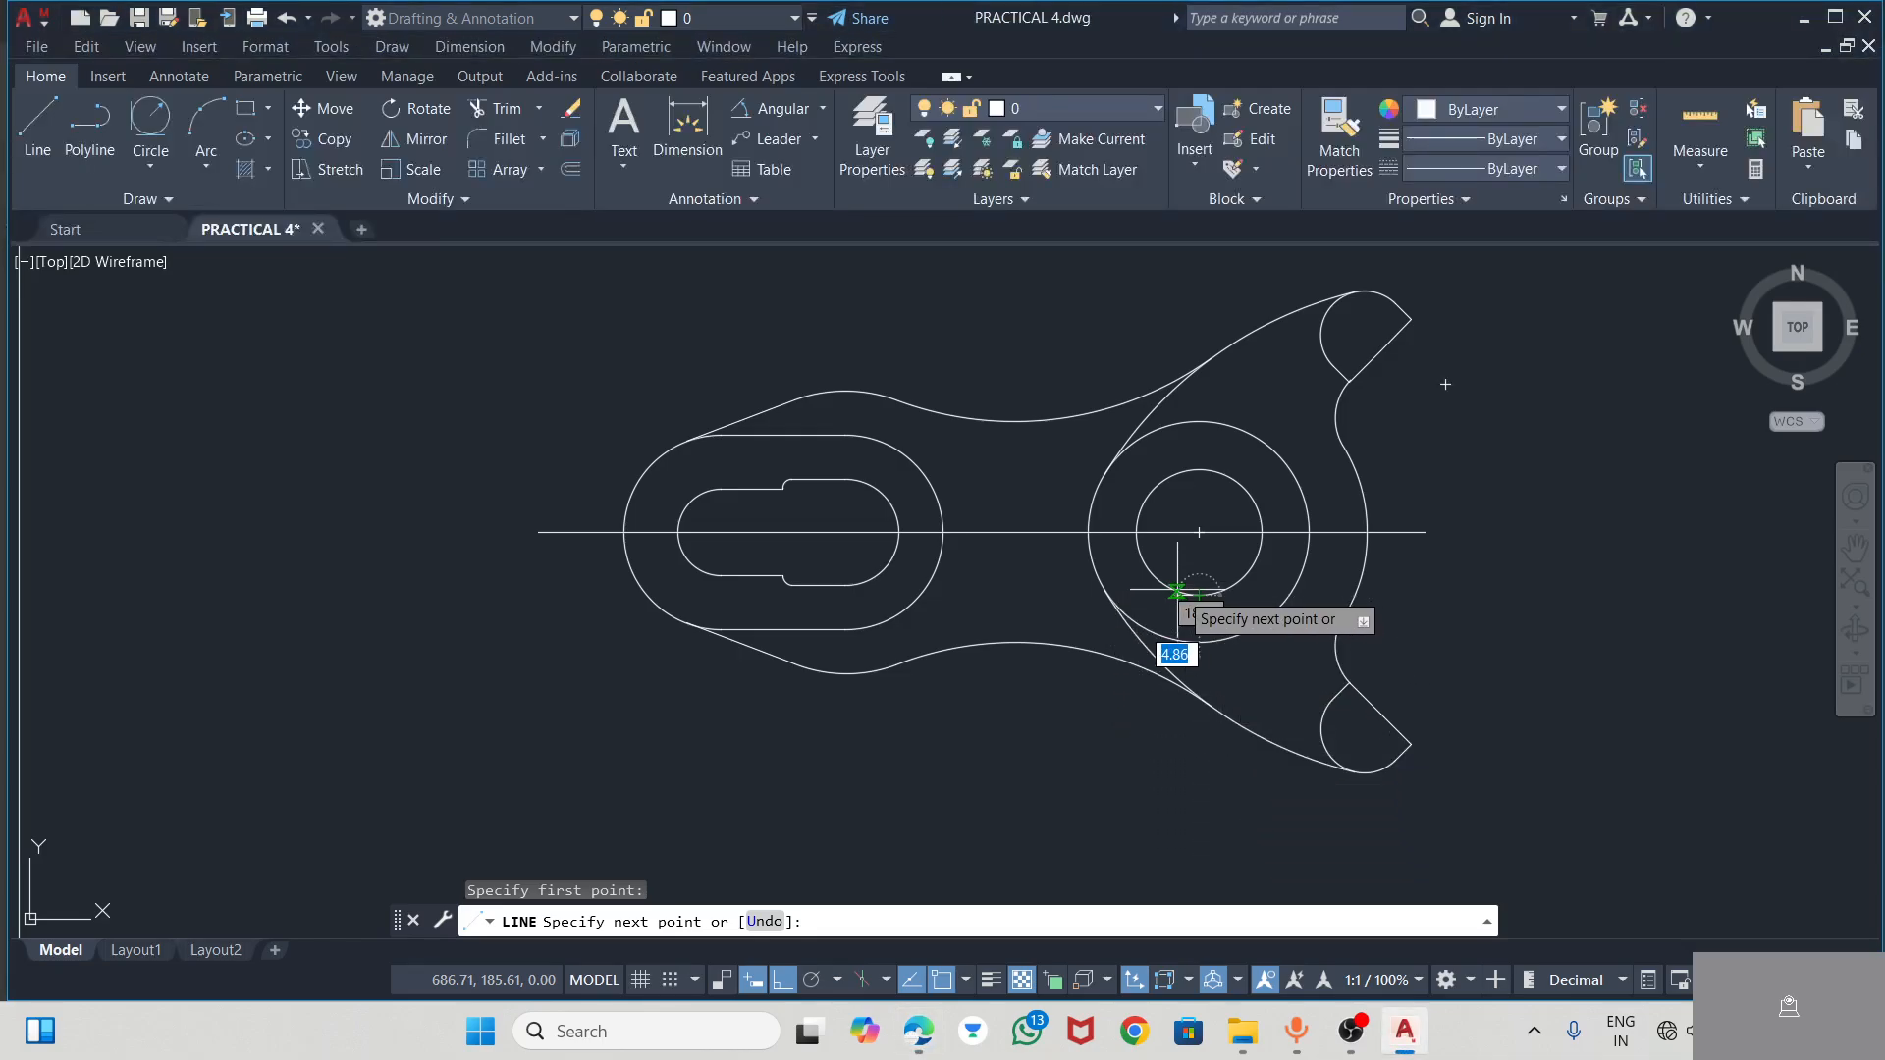
scroll(1188, 594, "up", 4)
type("3.")
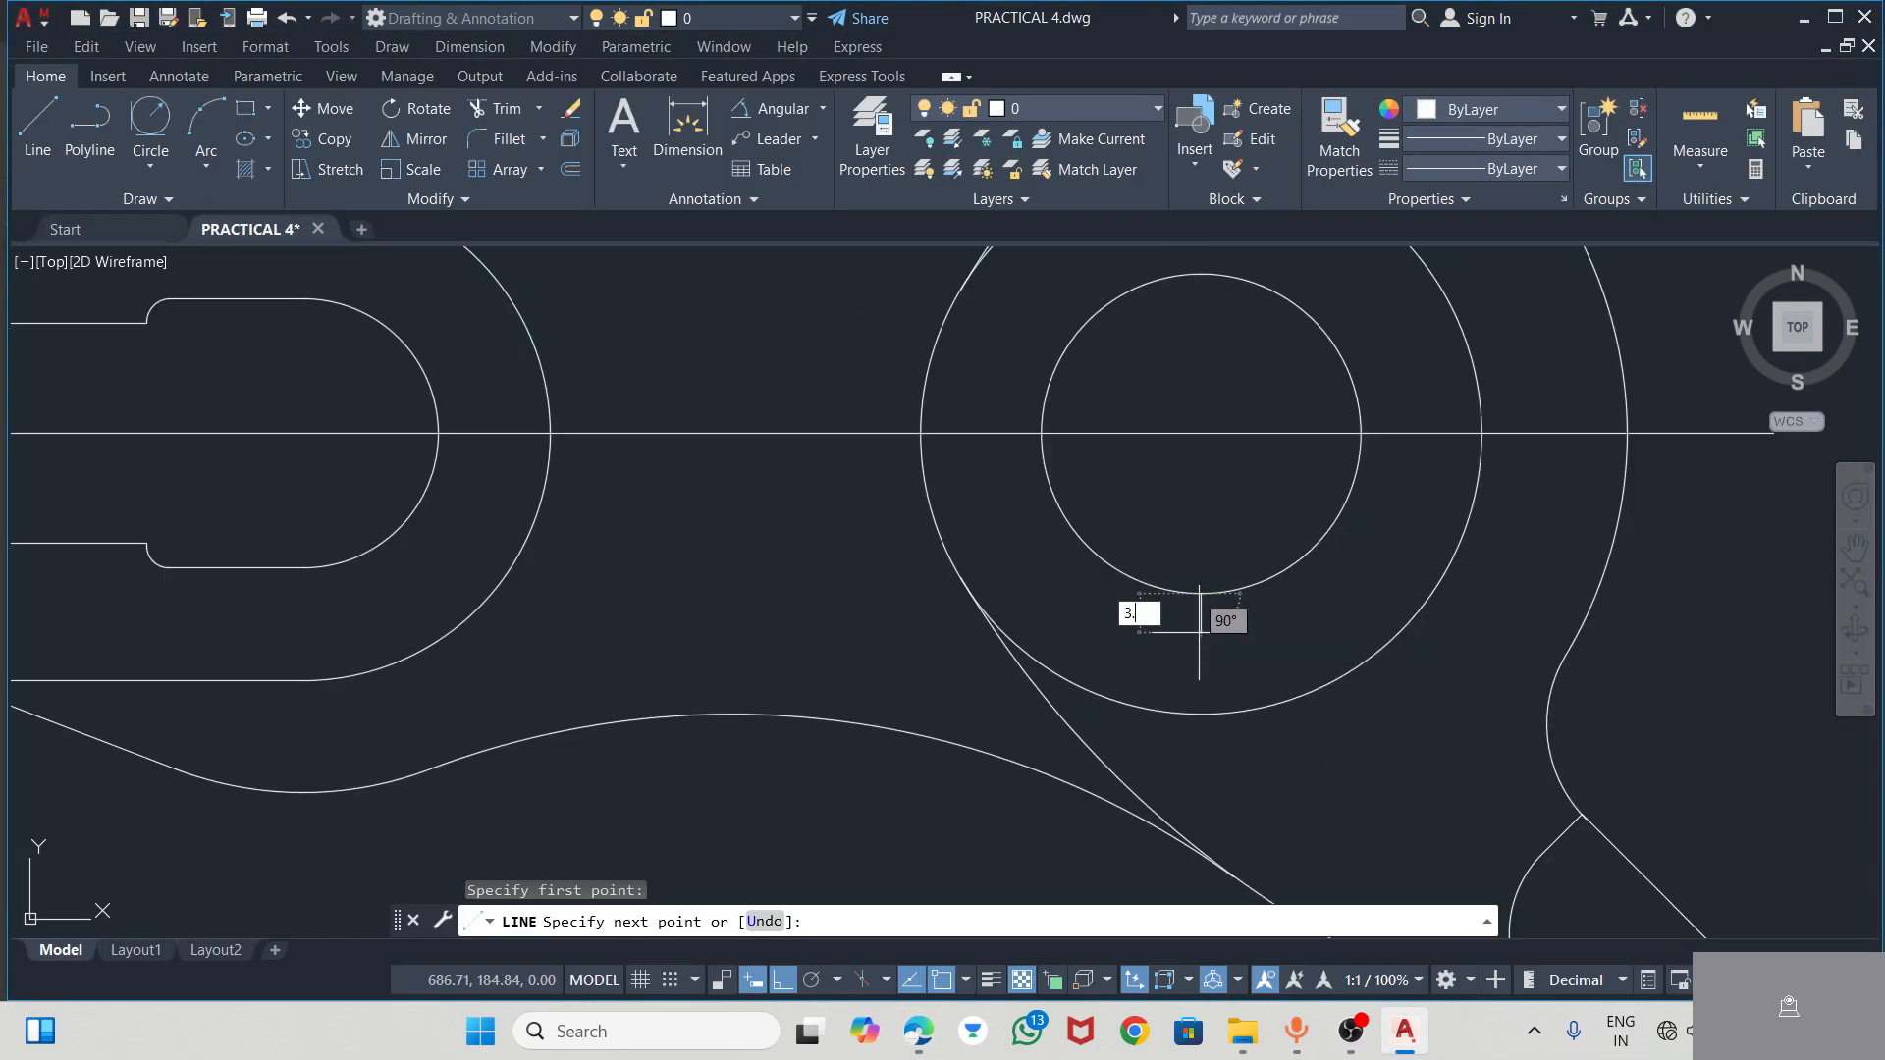
type("15")
key("Return")
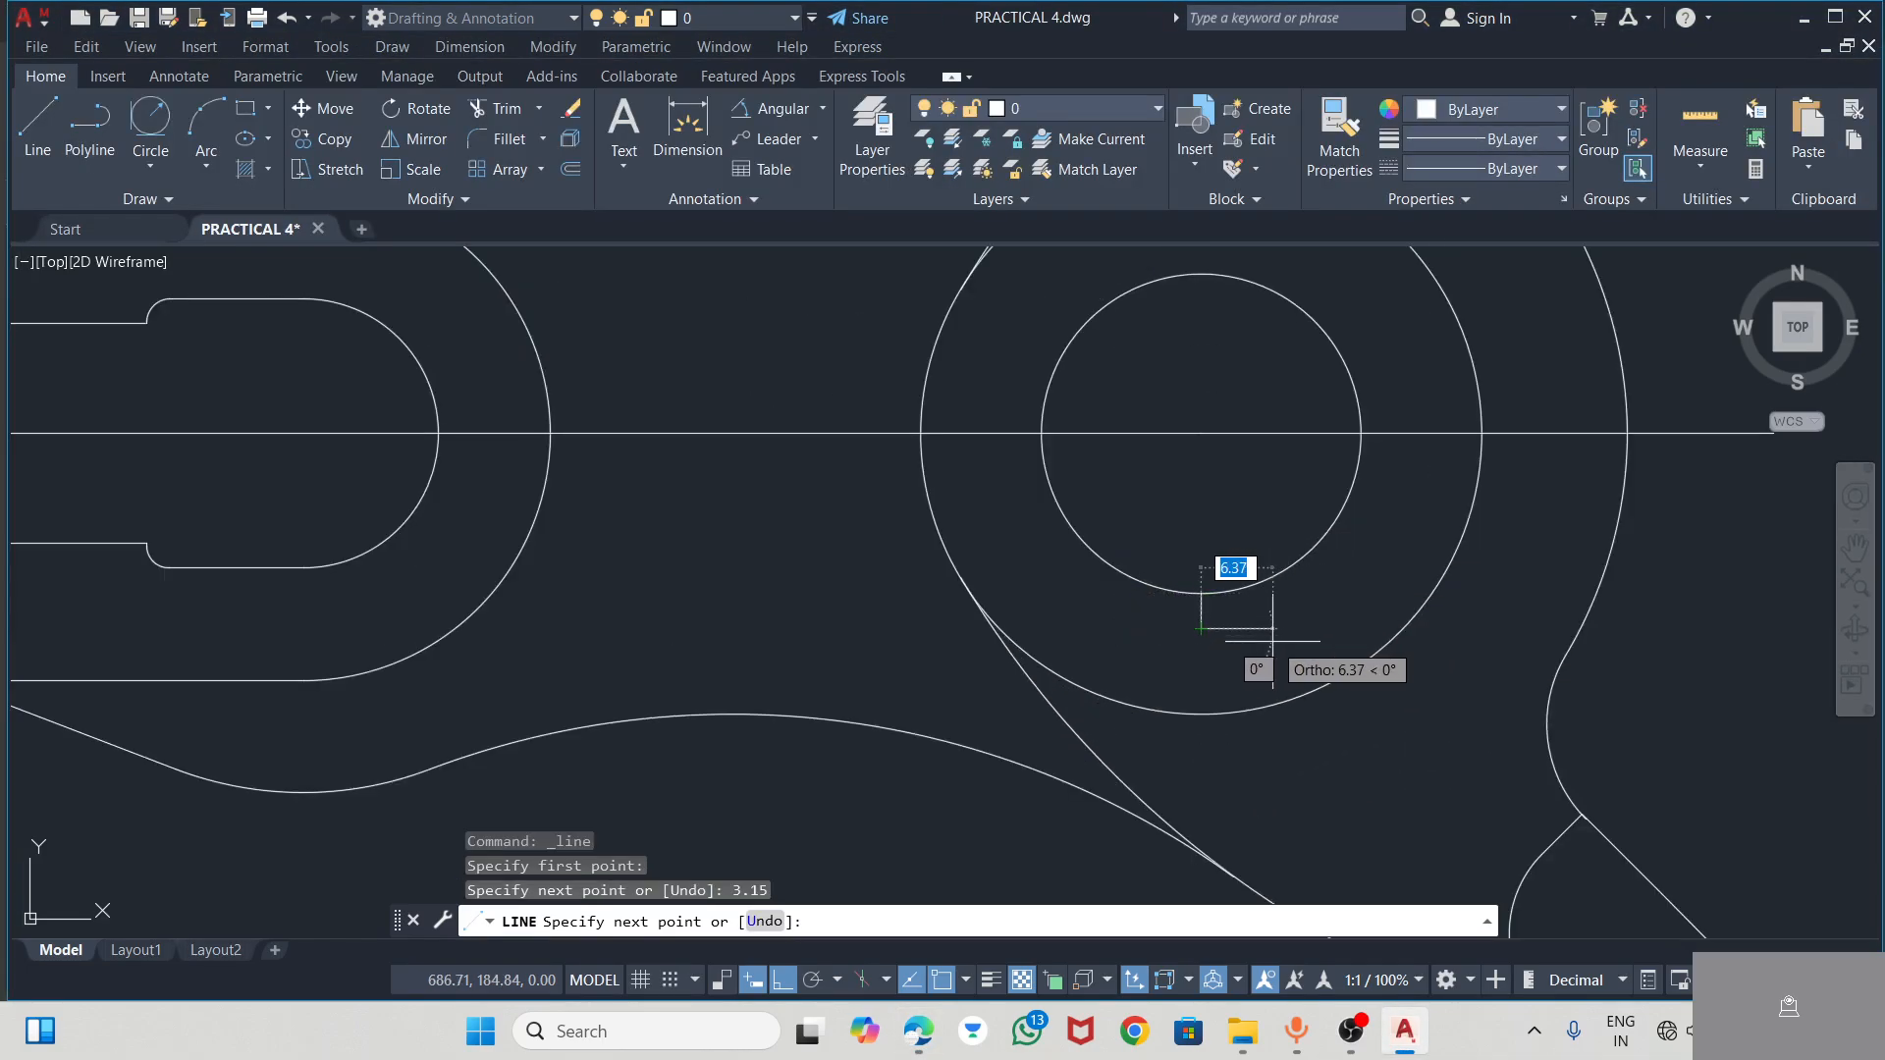
Continue the keyway outline 3.15 mm to the right after checking the PDF, and carry it vertically up into the bore
key("alt+Tab")
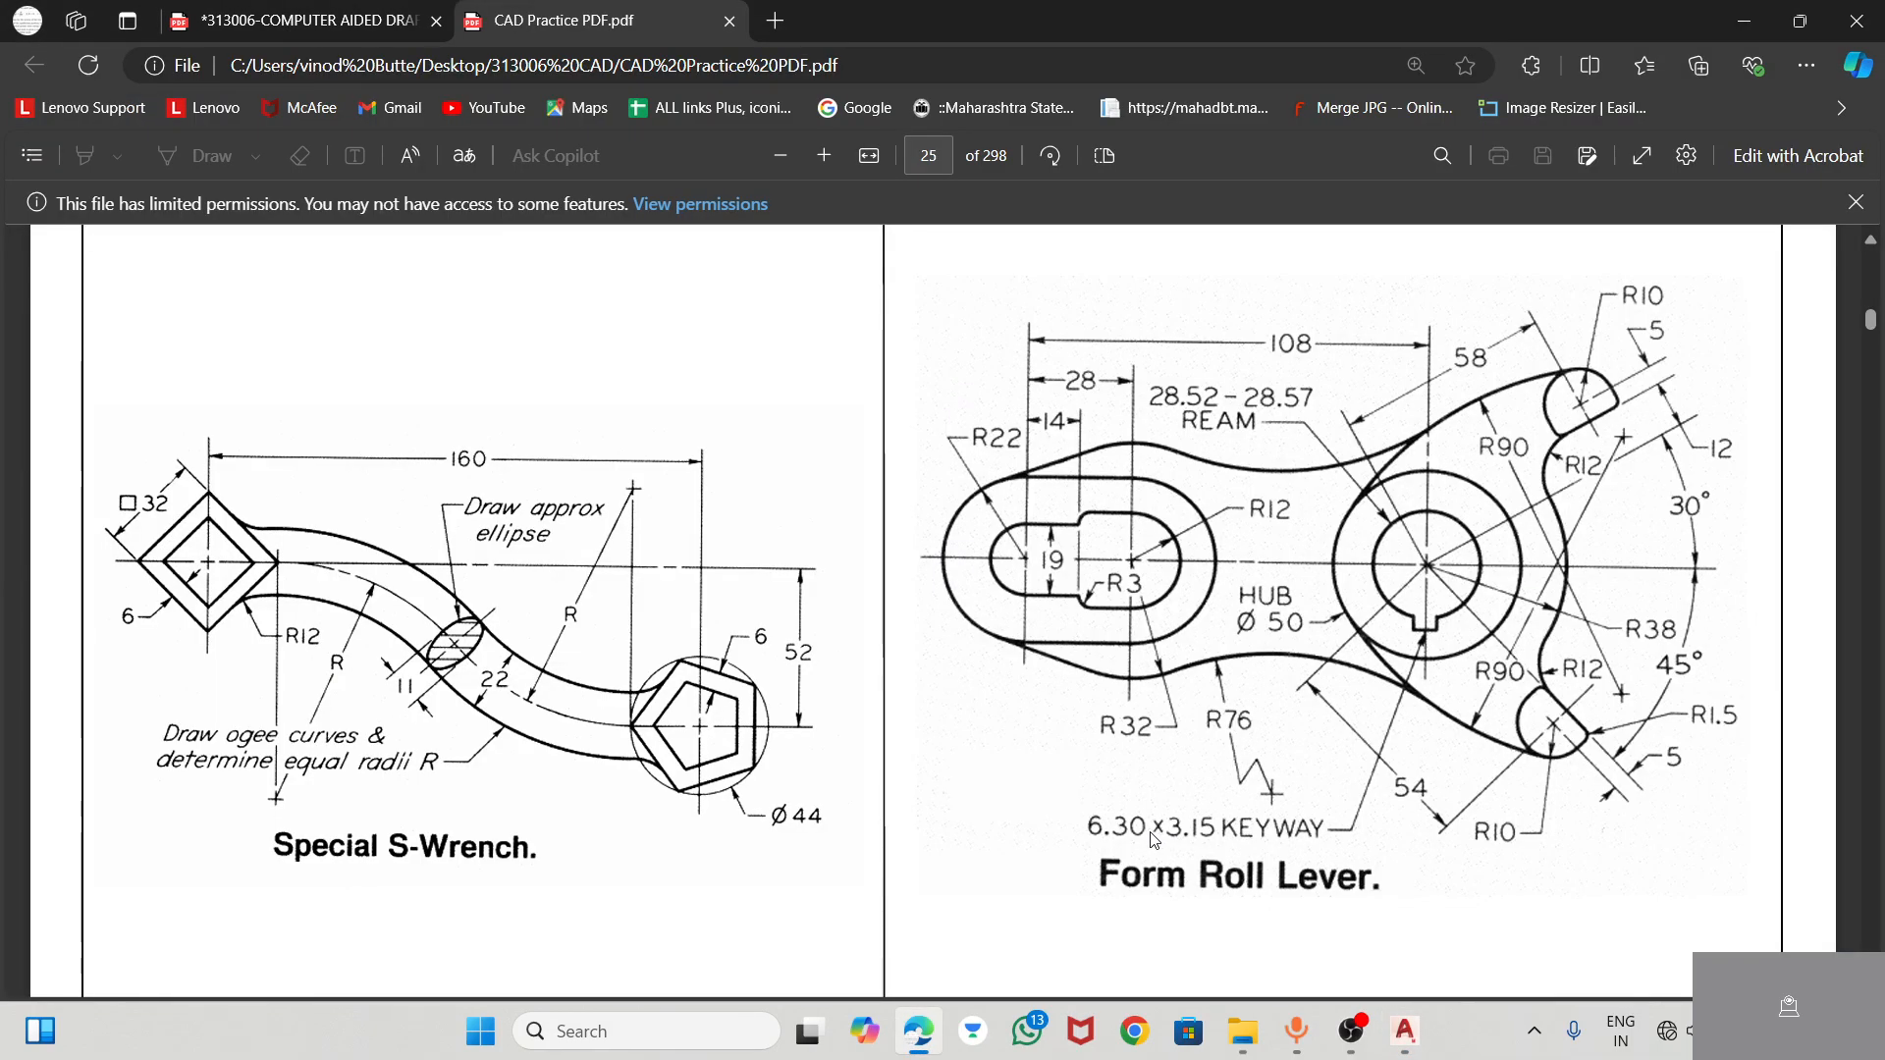
key("alt+Tab")
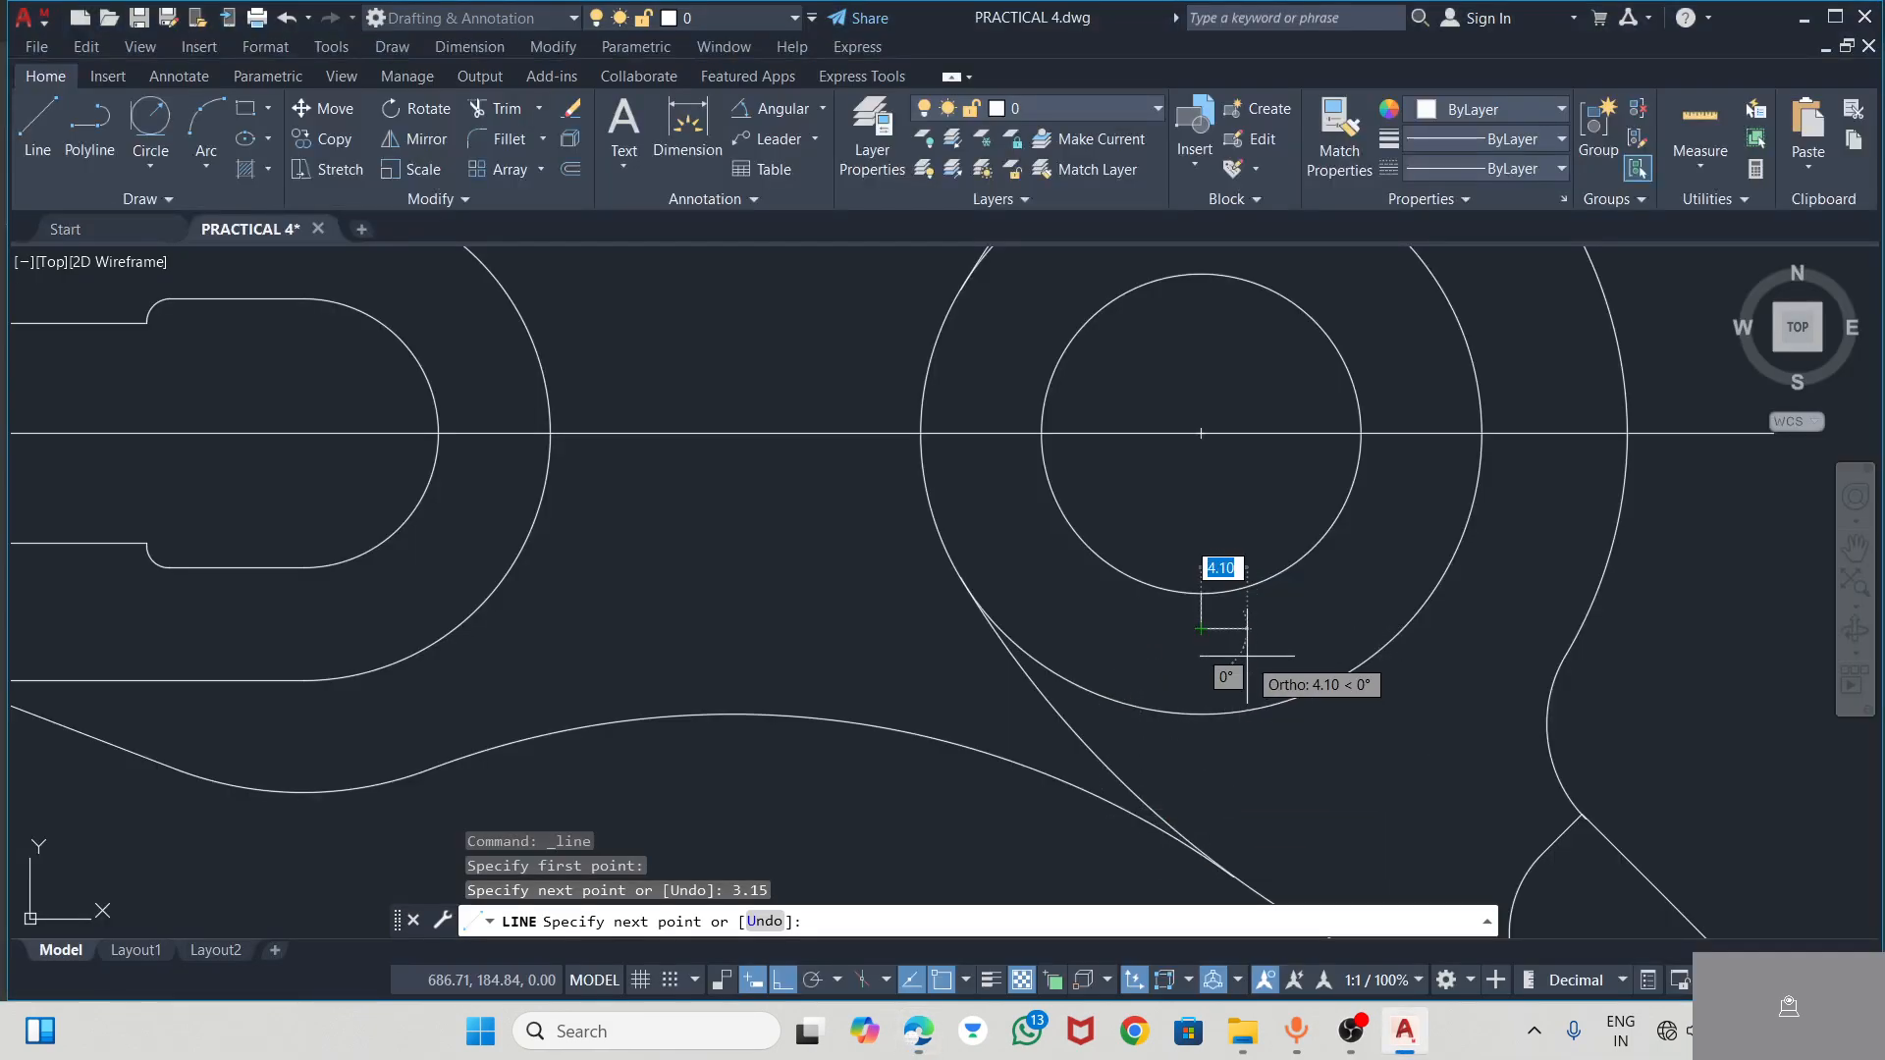
type("3.15")
key("Return")
left_click(1261, 530)
key("Escape")
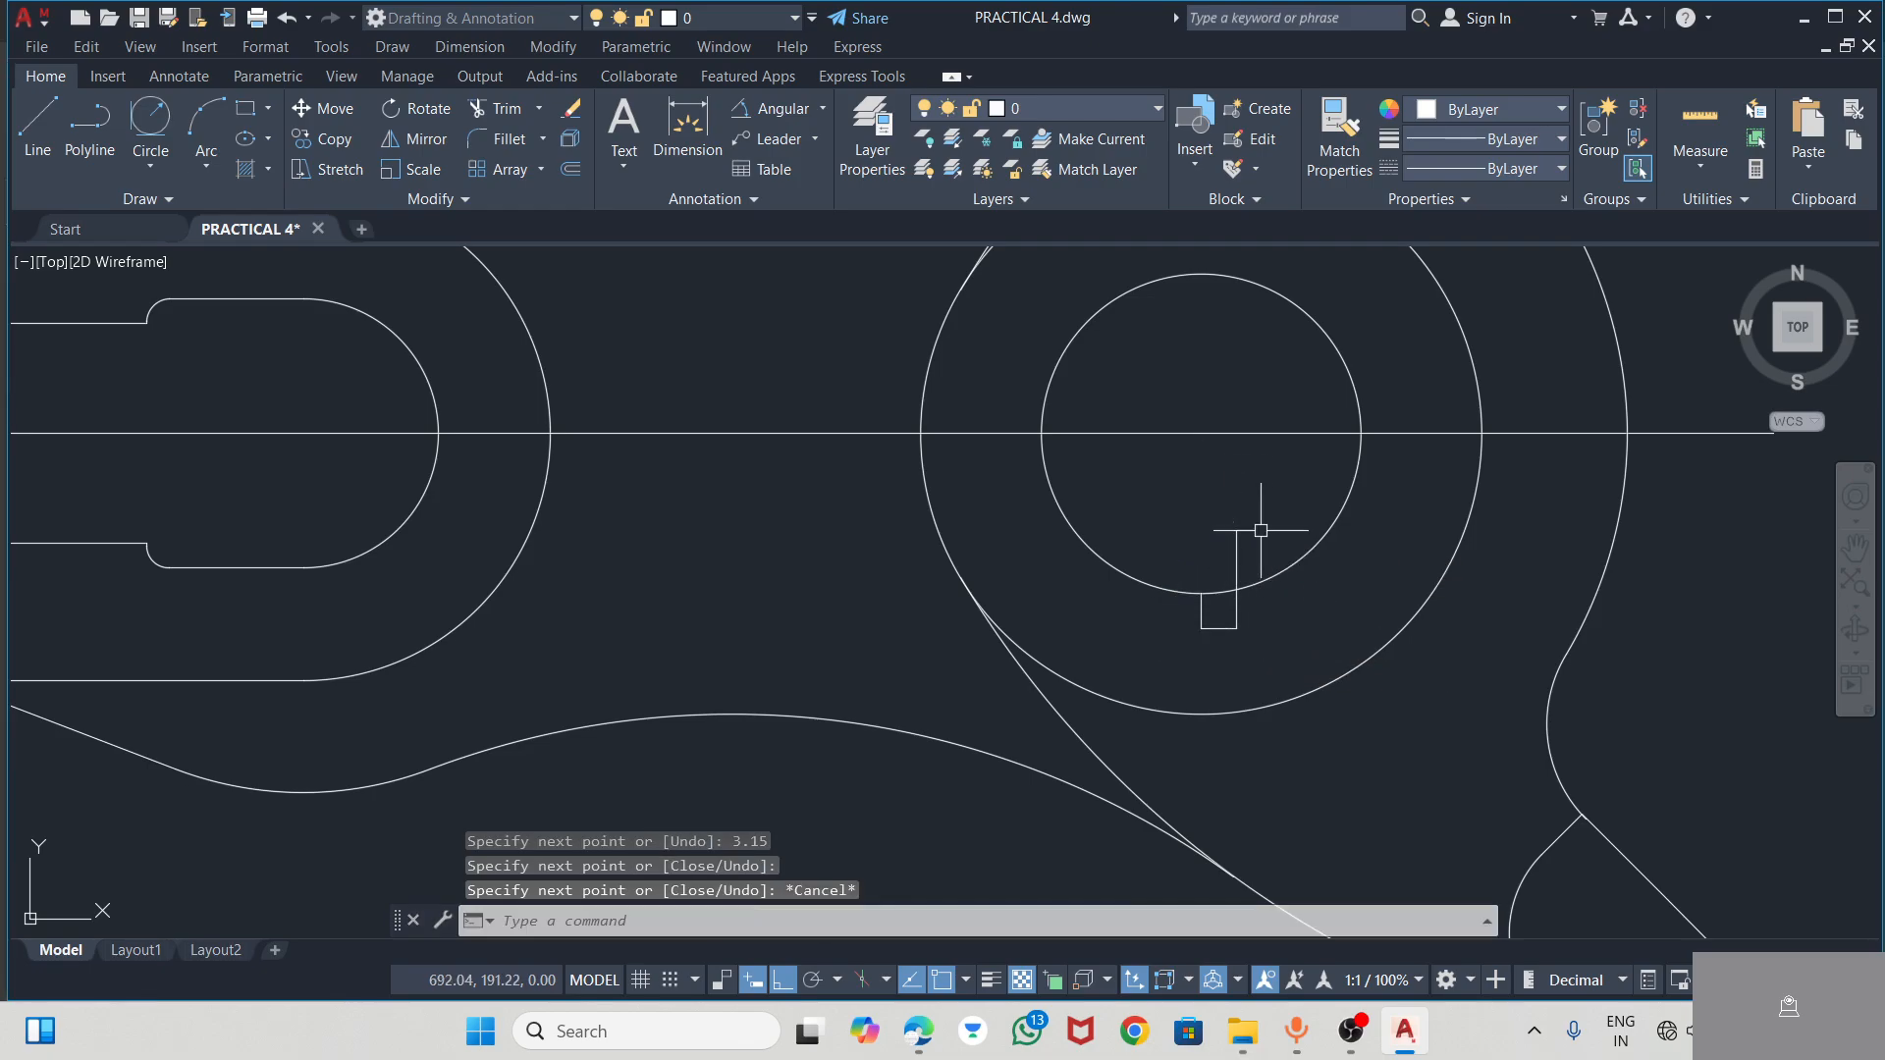
Draw the keyway's left half: 3.15 mm left from the lower end of its middle line, then vertically up into the bore
left_click(42, 123)
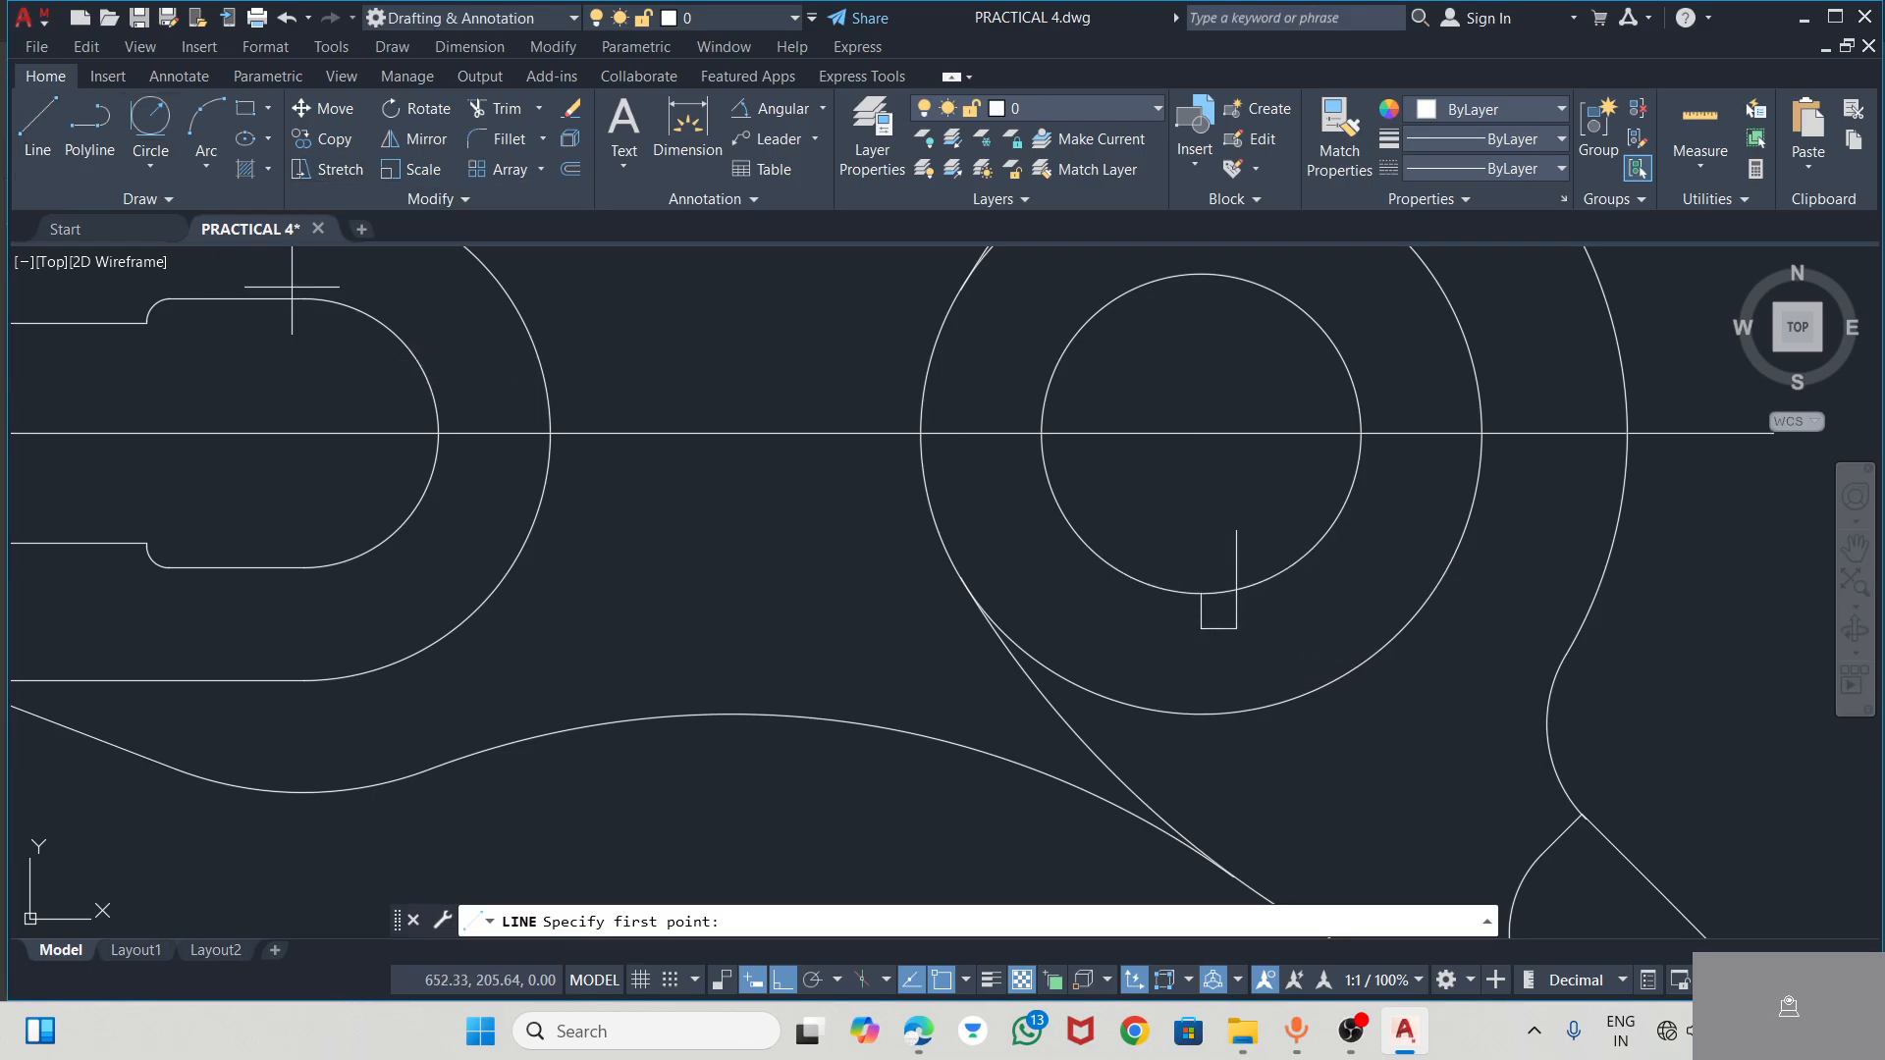
left_click(1202, 629)
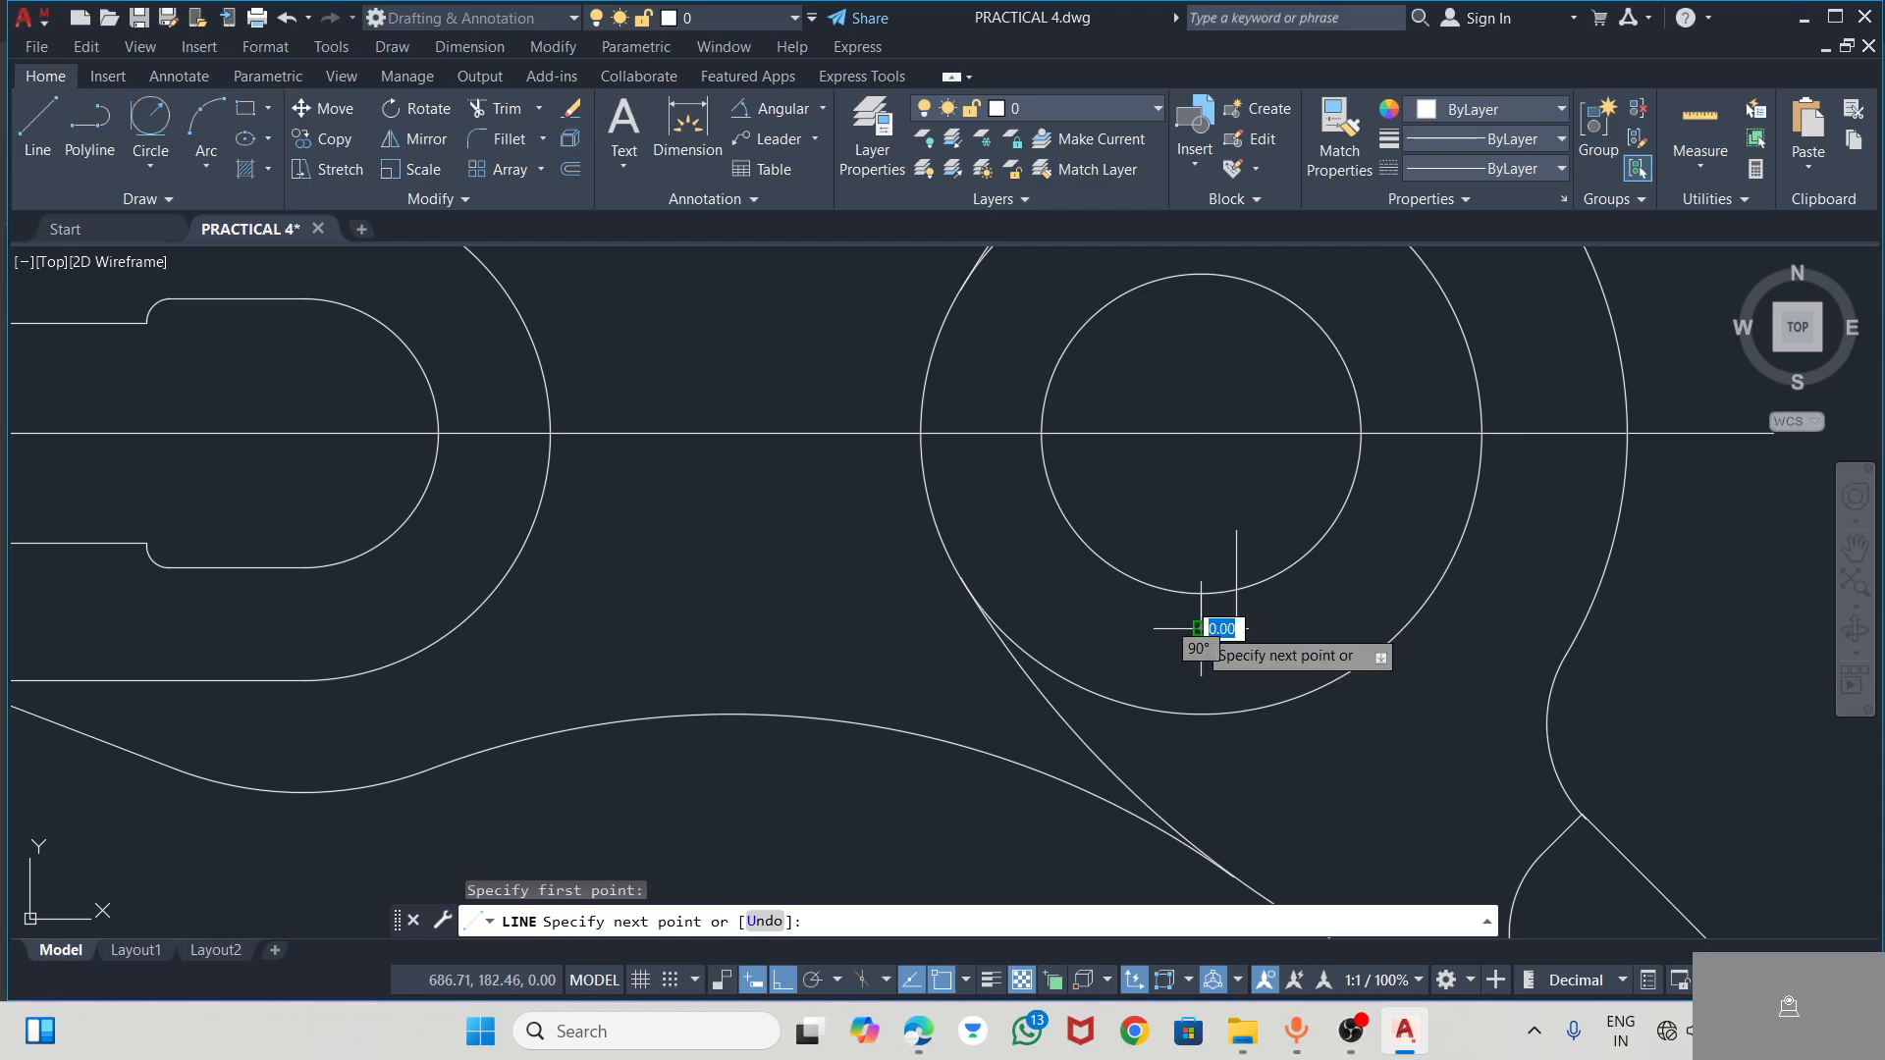
type("3.1")
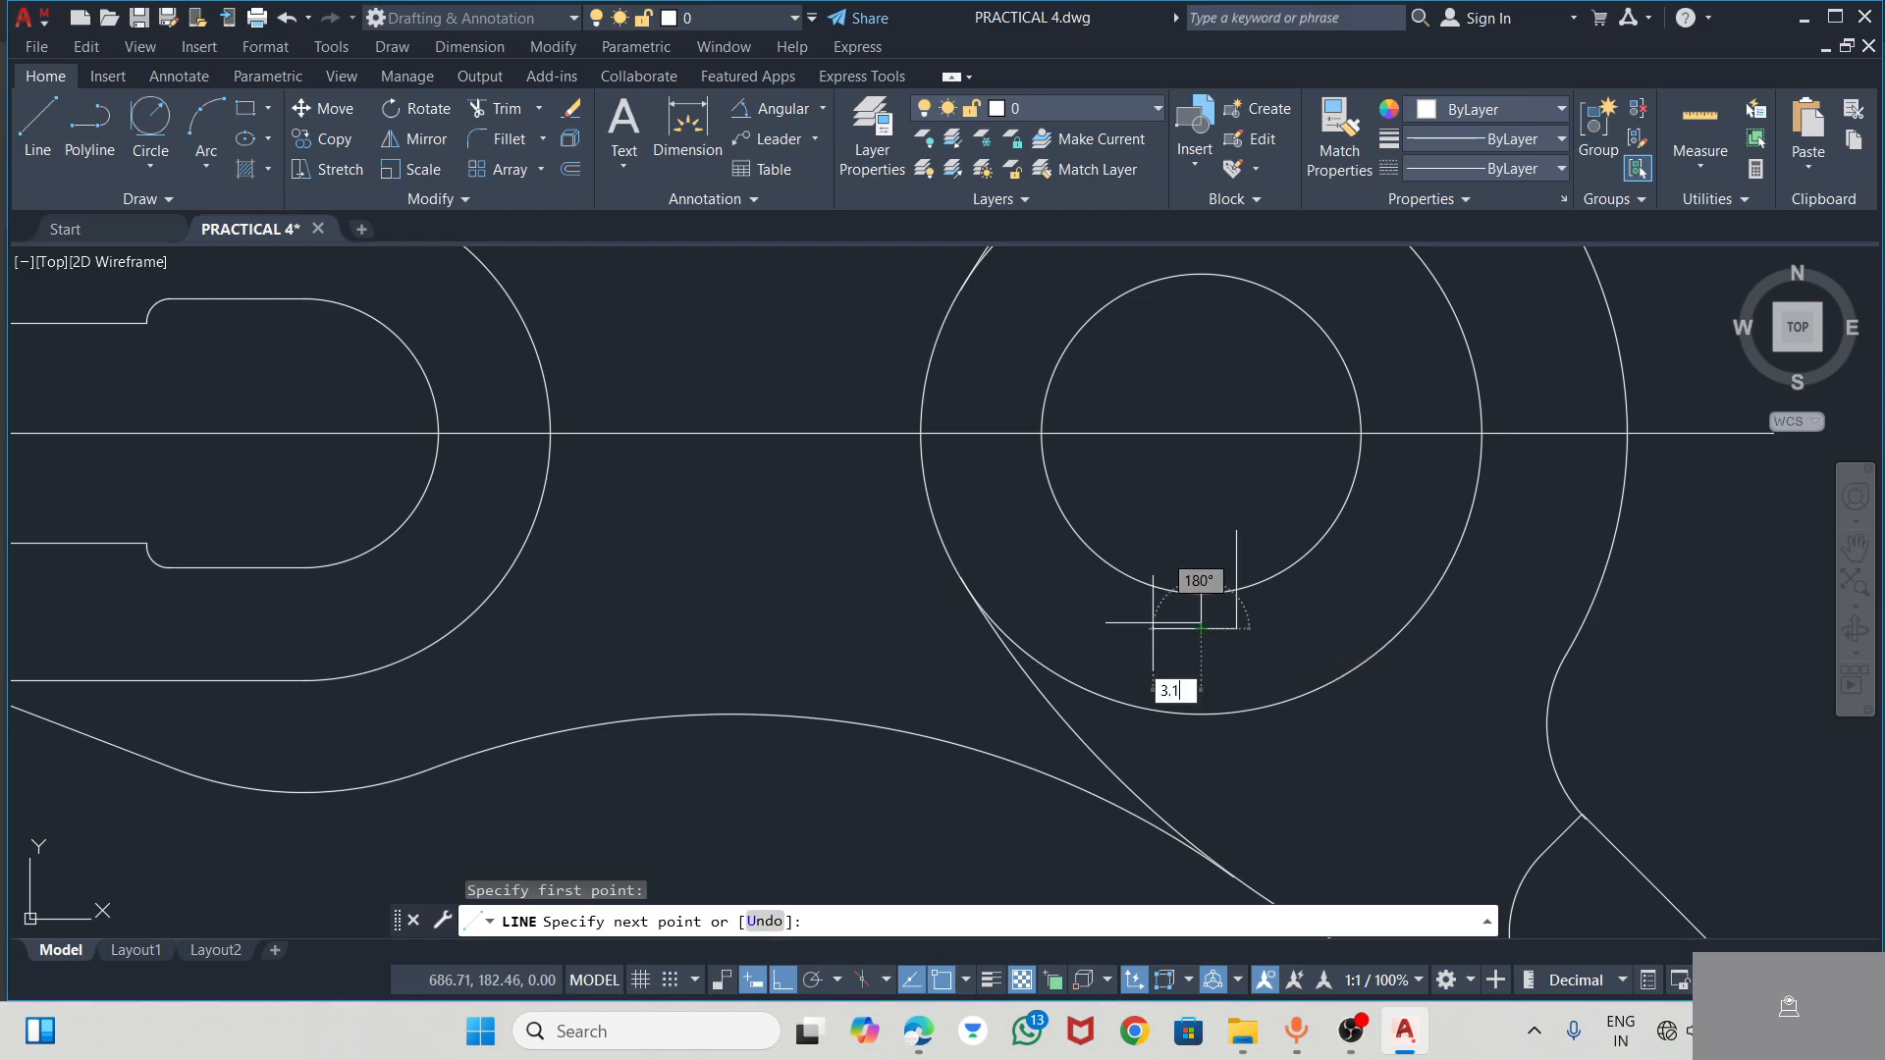
type("5")
key("Return")
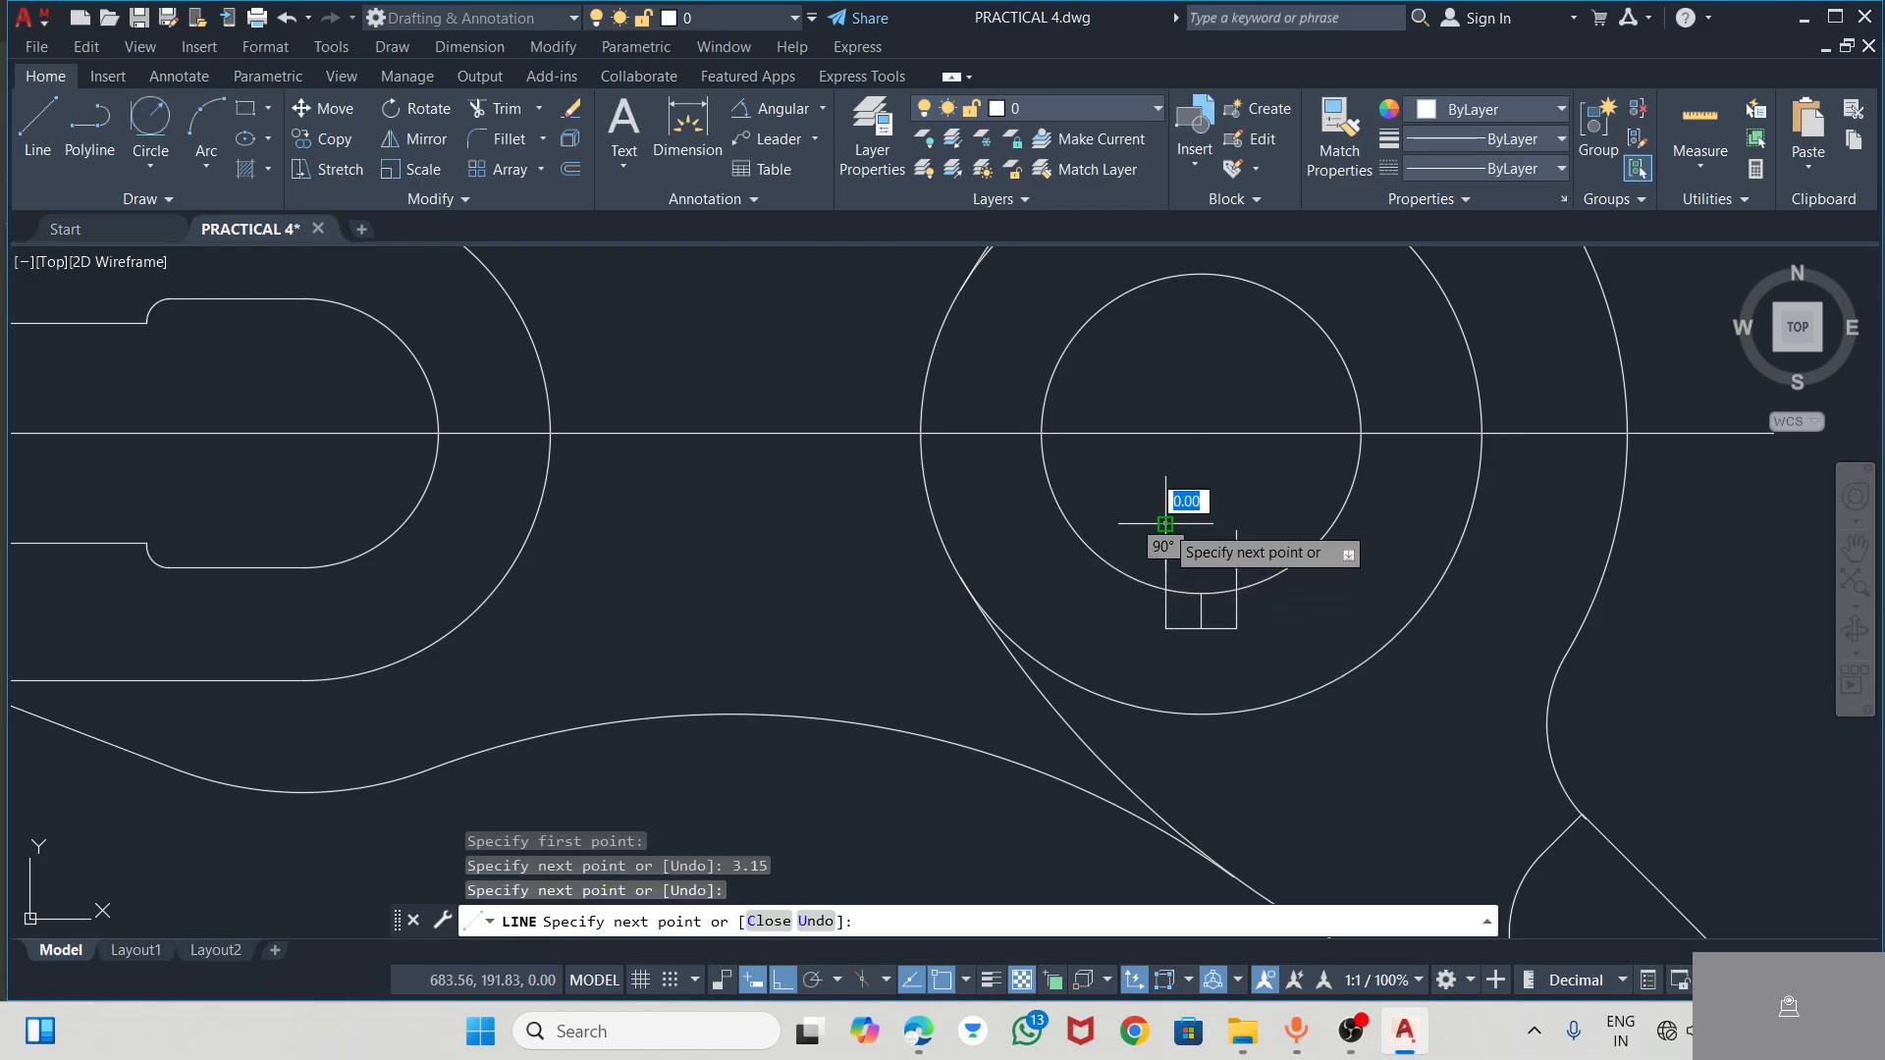
key("Escape")
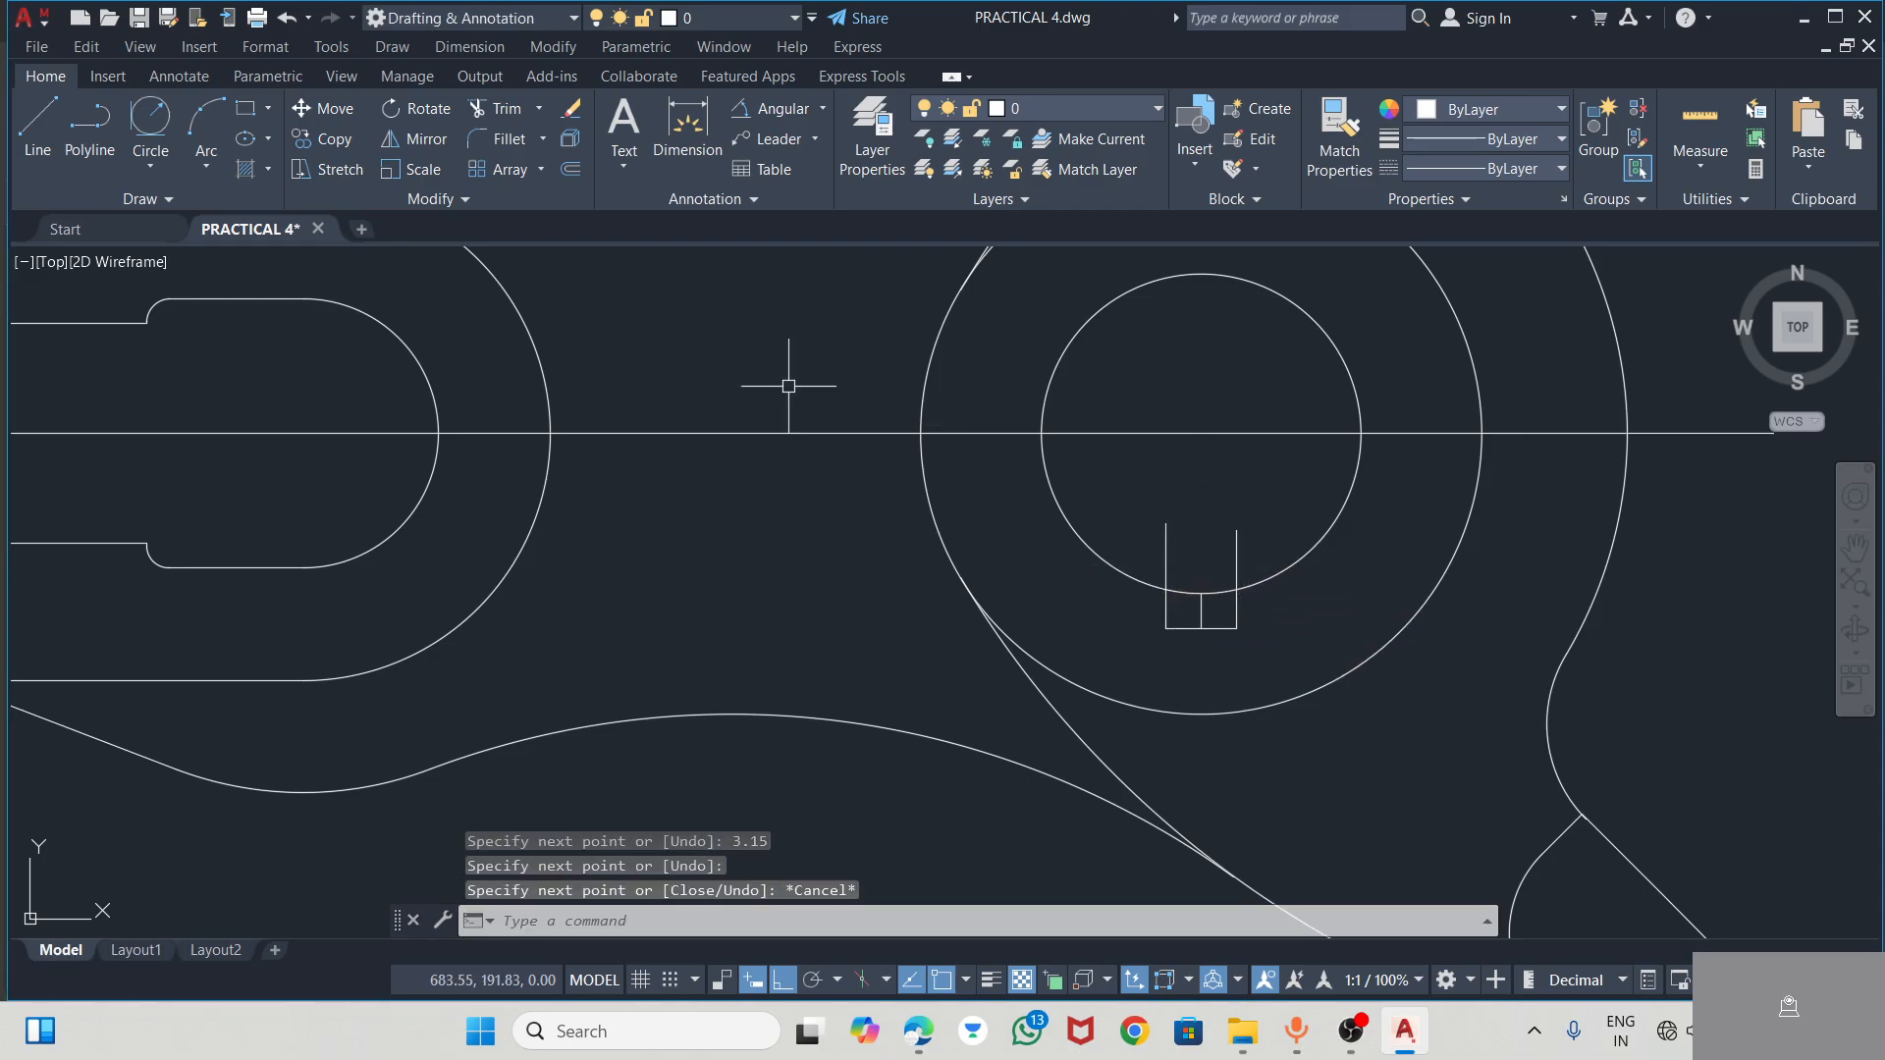
Trim the keyway sides inside the bore, the middle line and the bore arc across the keyway opening
left_click(476, 103)
left_click_drag(1253, 525, 1153, 554)
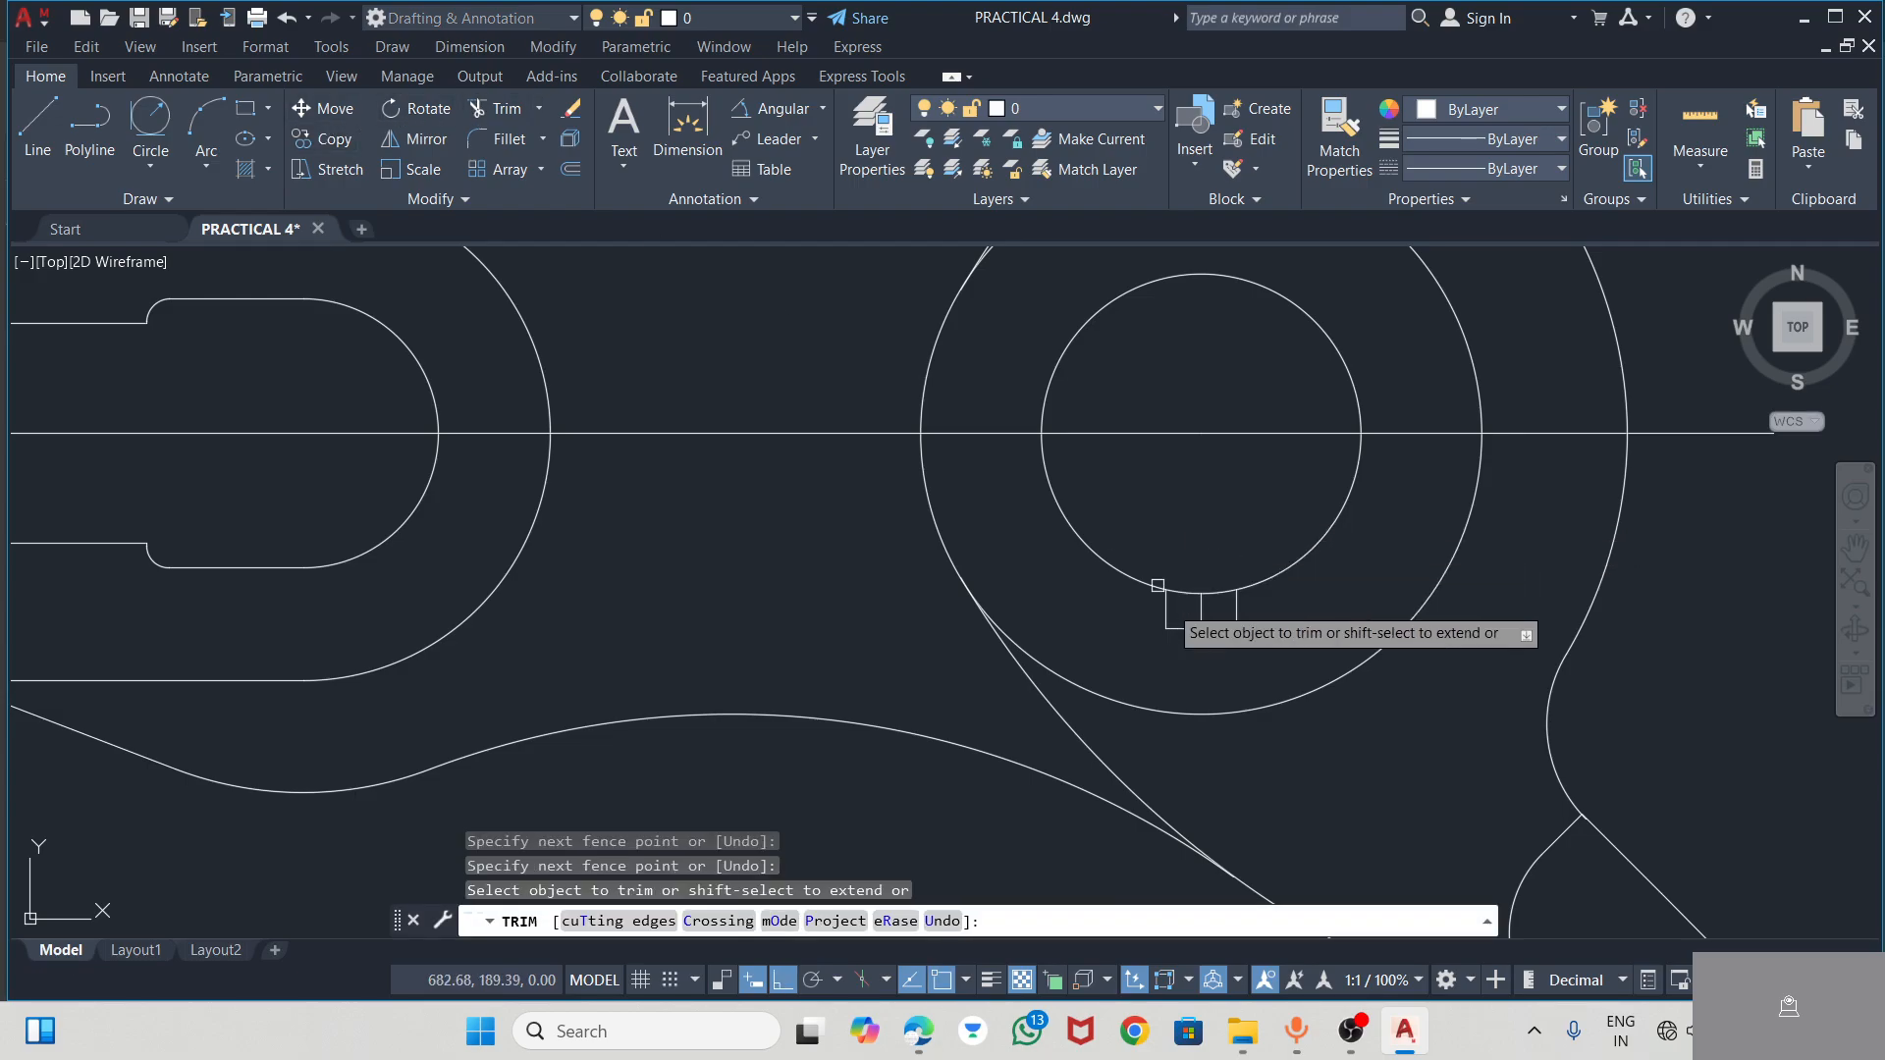
left_click(1199, 595)
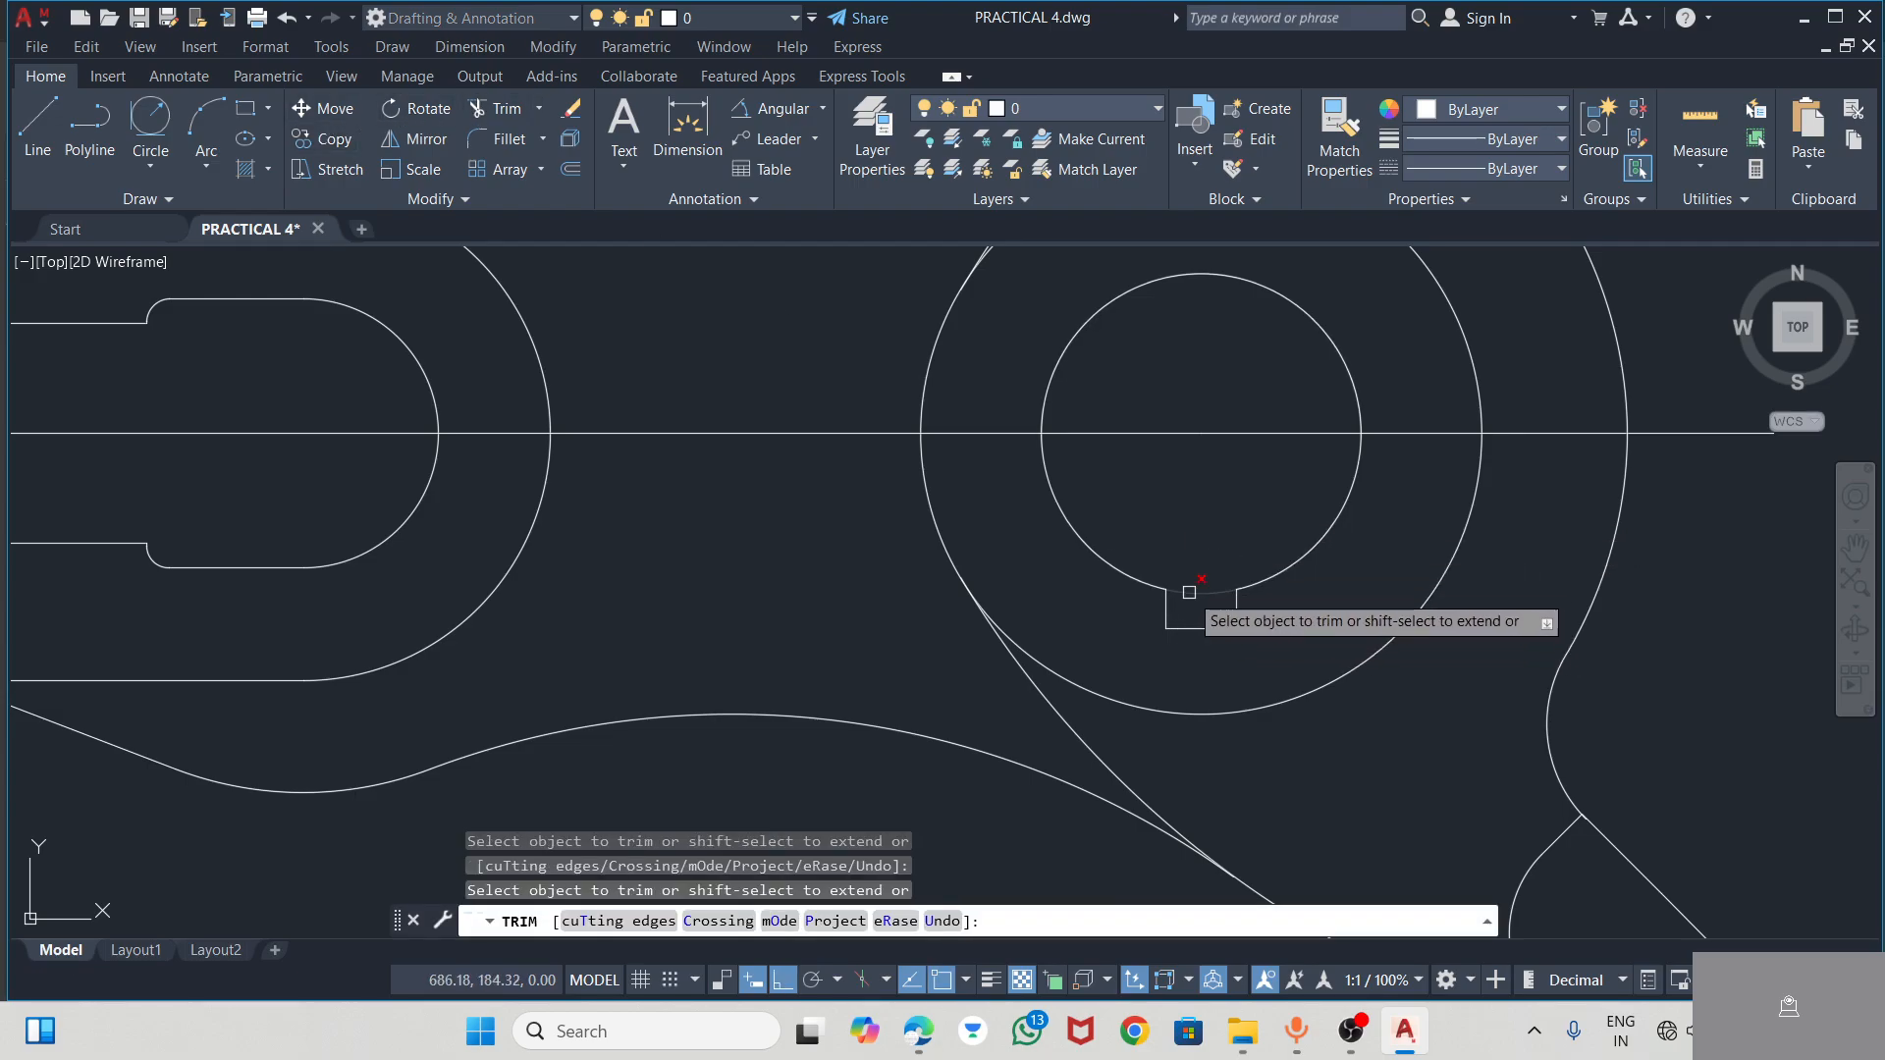
scroll(1224, 648, "down", 4)
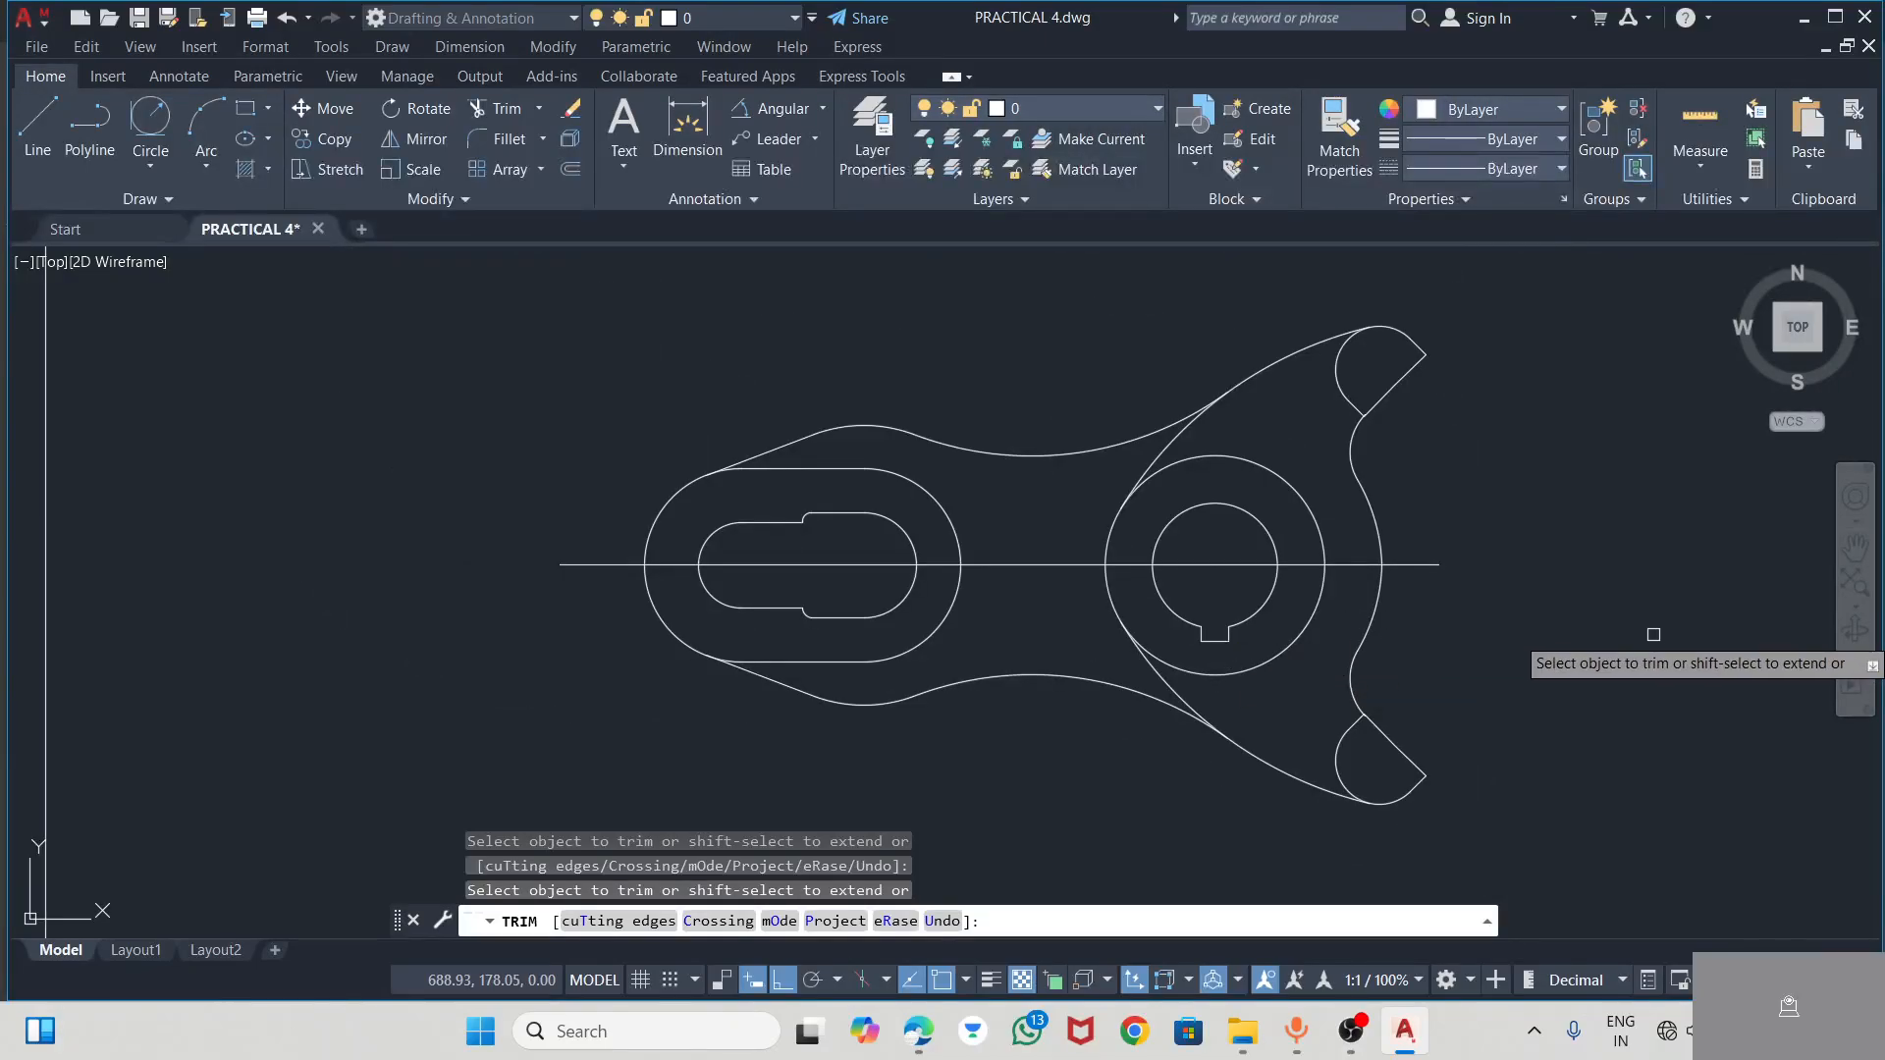
key("Escape")
Delete the short horizontal line right of the hub centre, and stretch the long centre line through the hub past the outer right arc
left_click(1430, 567)
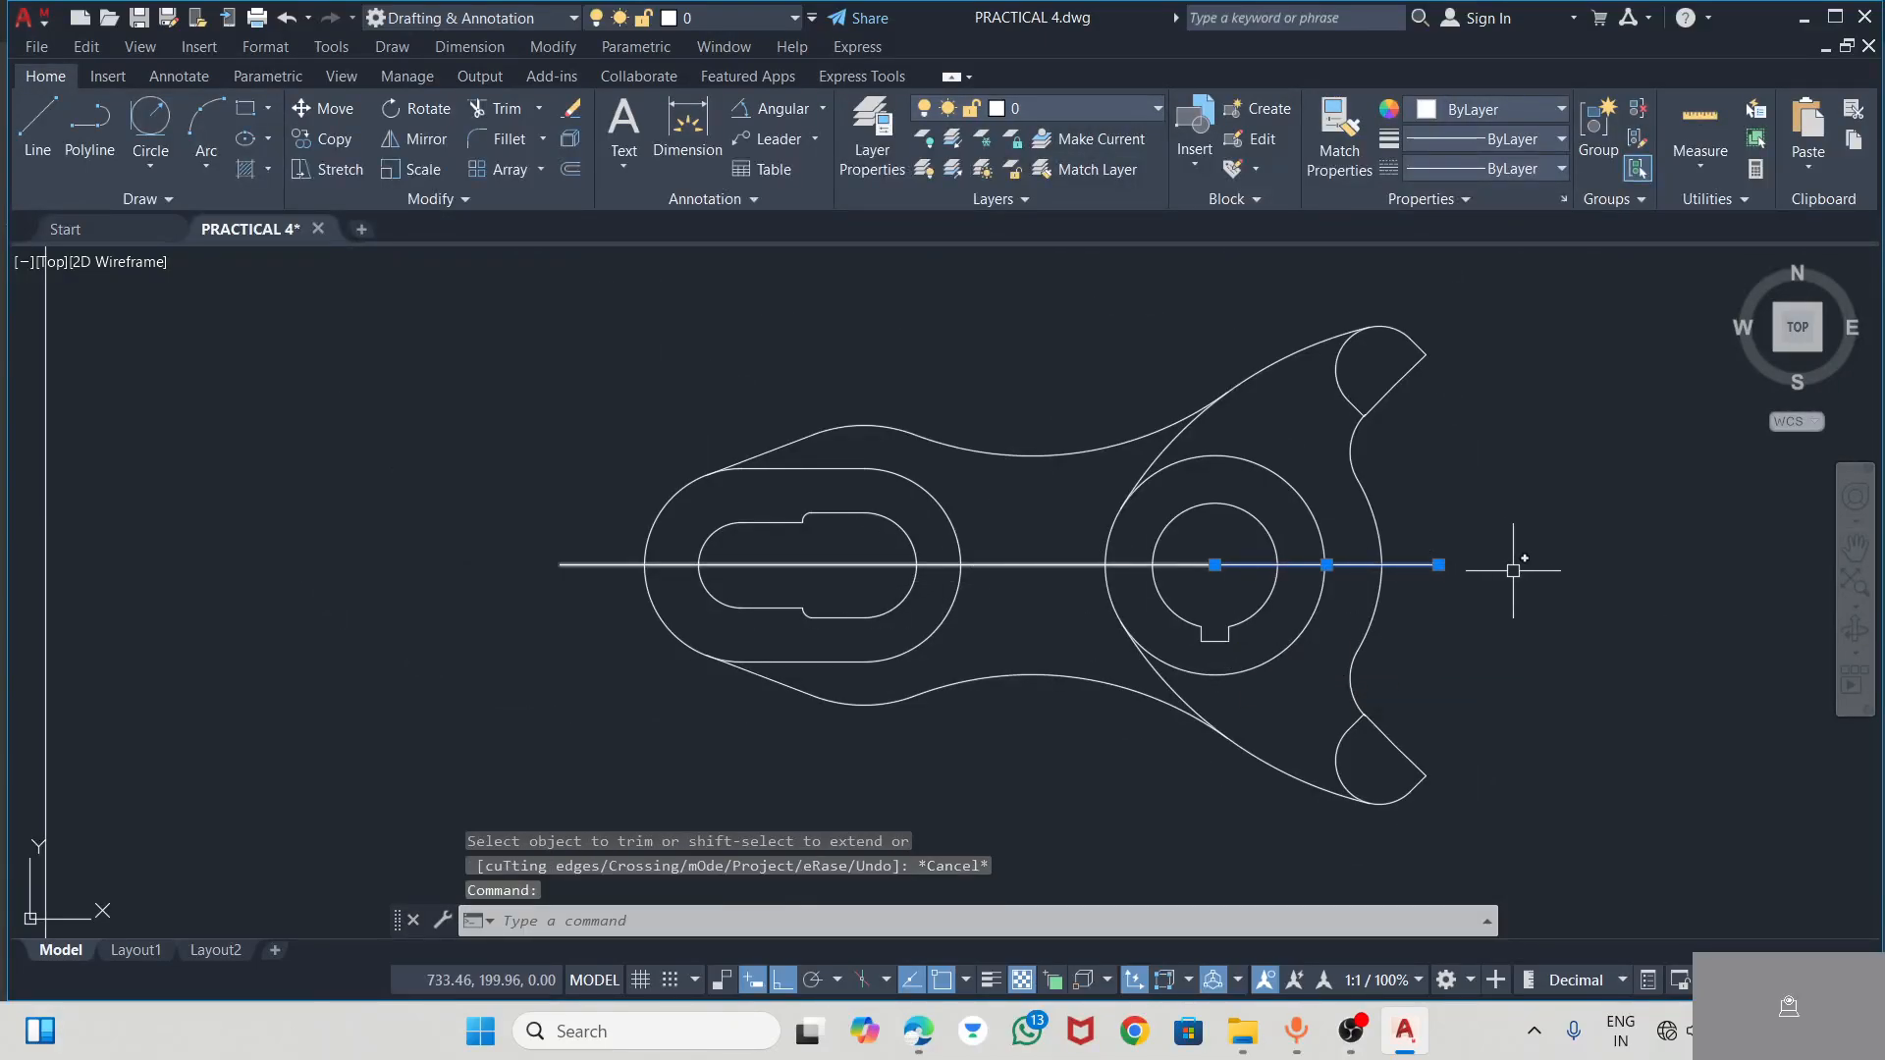
key("Delete")
left_click(1214, 565)
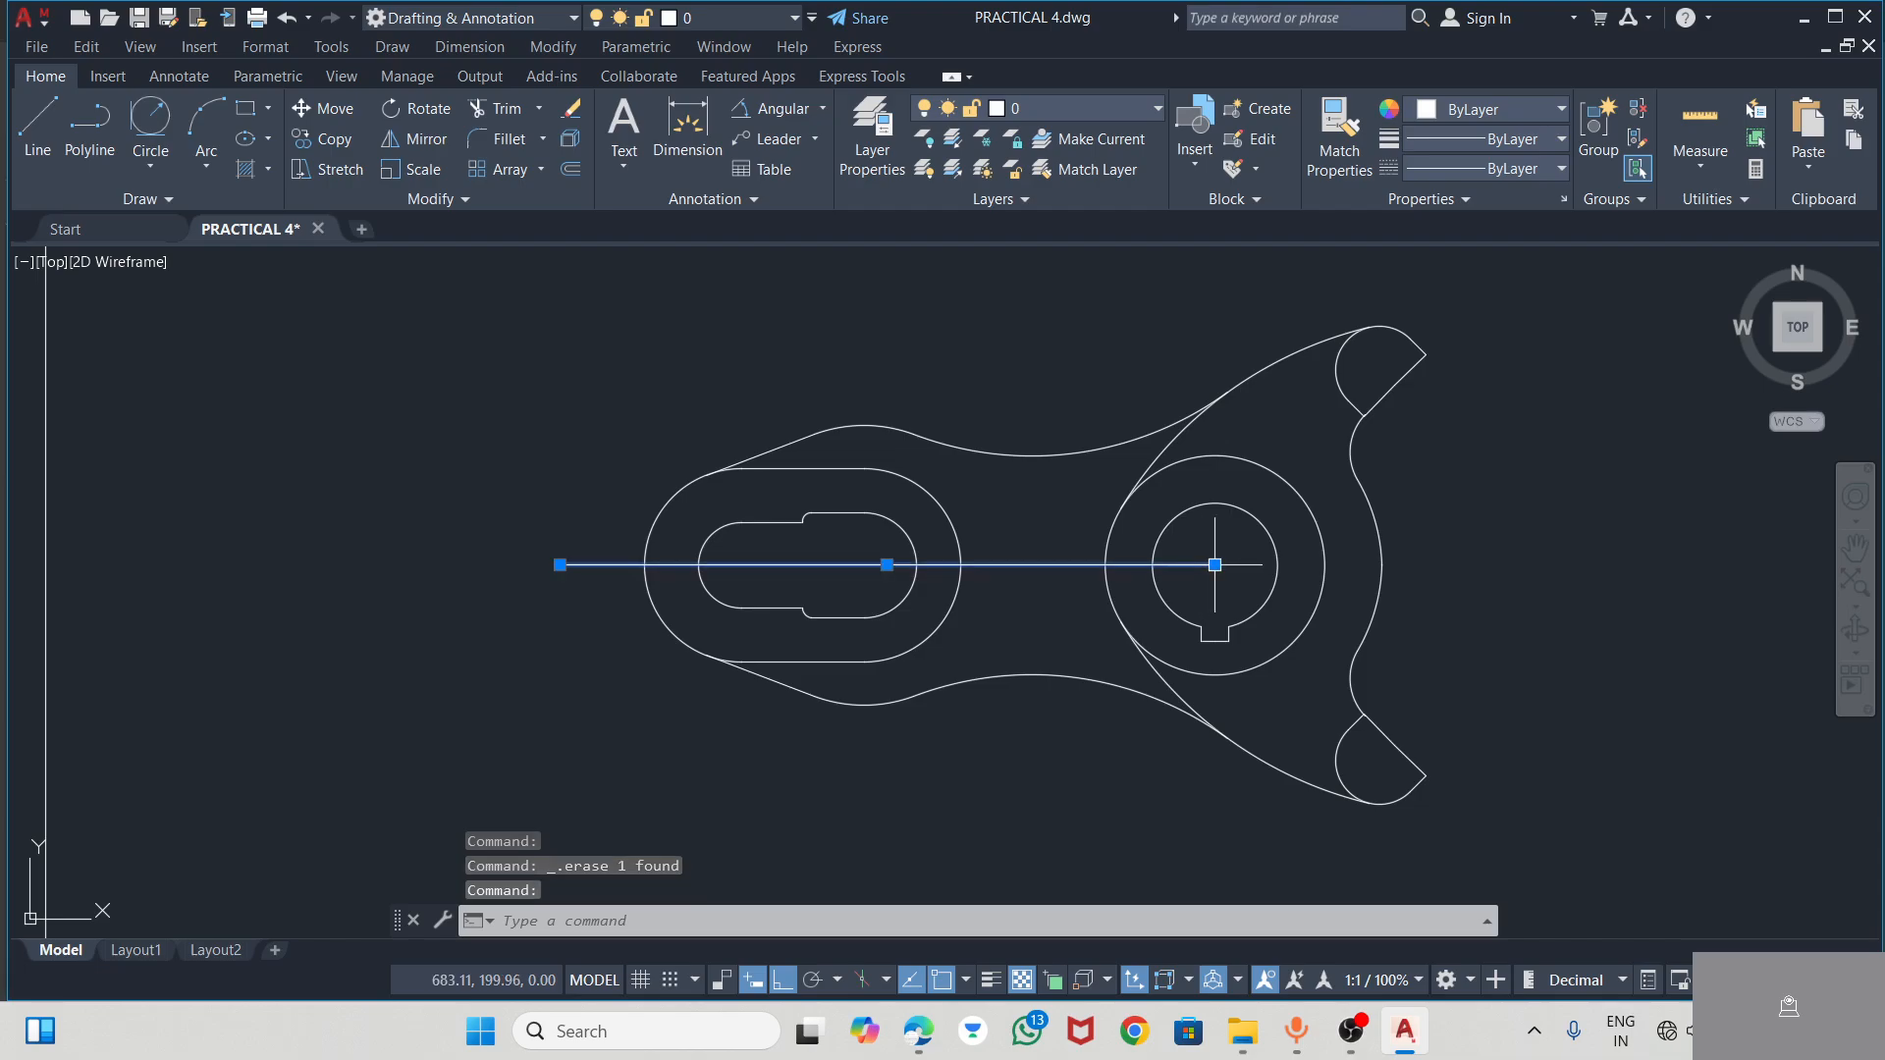
left_click(1215, 566)
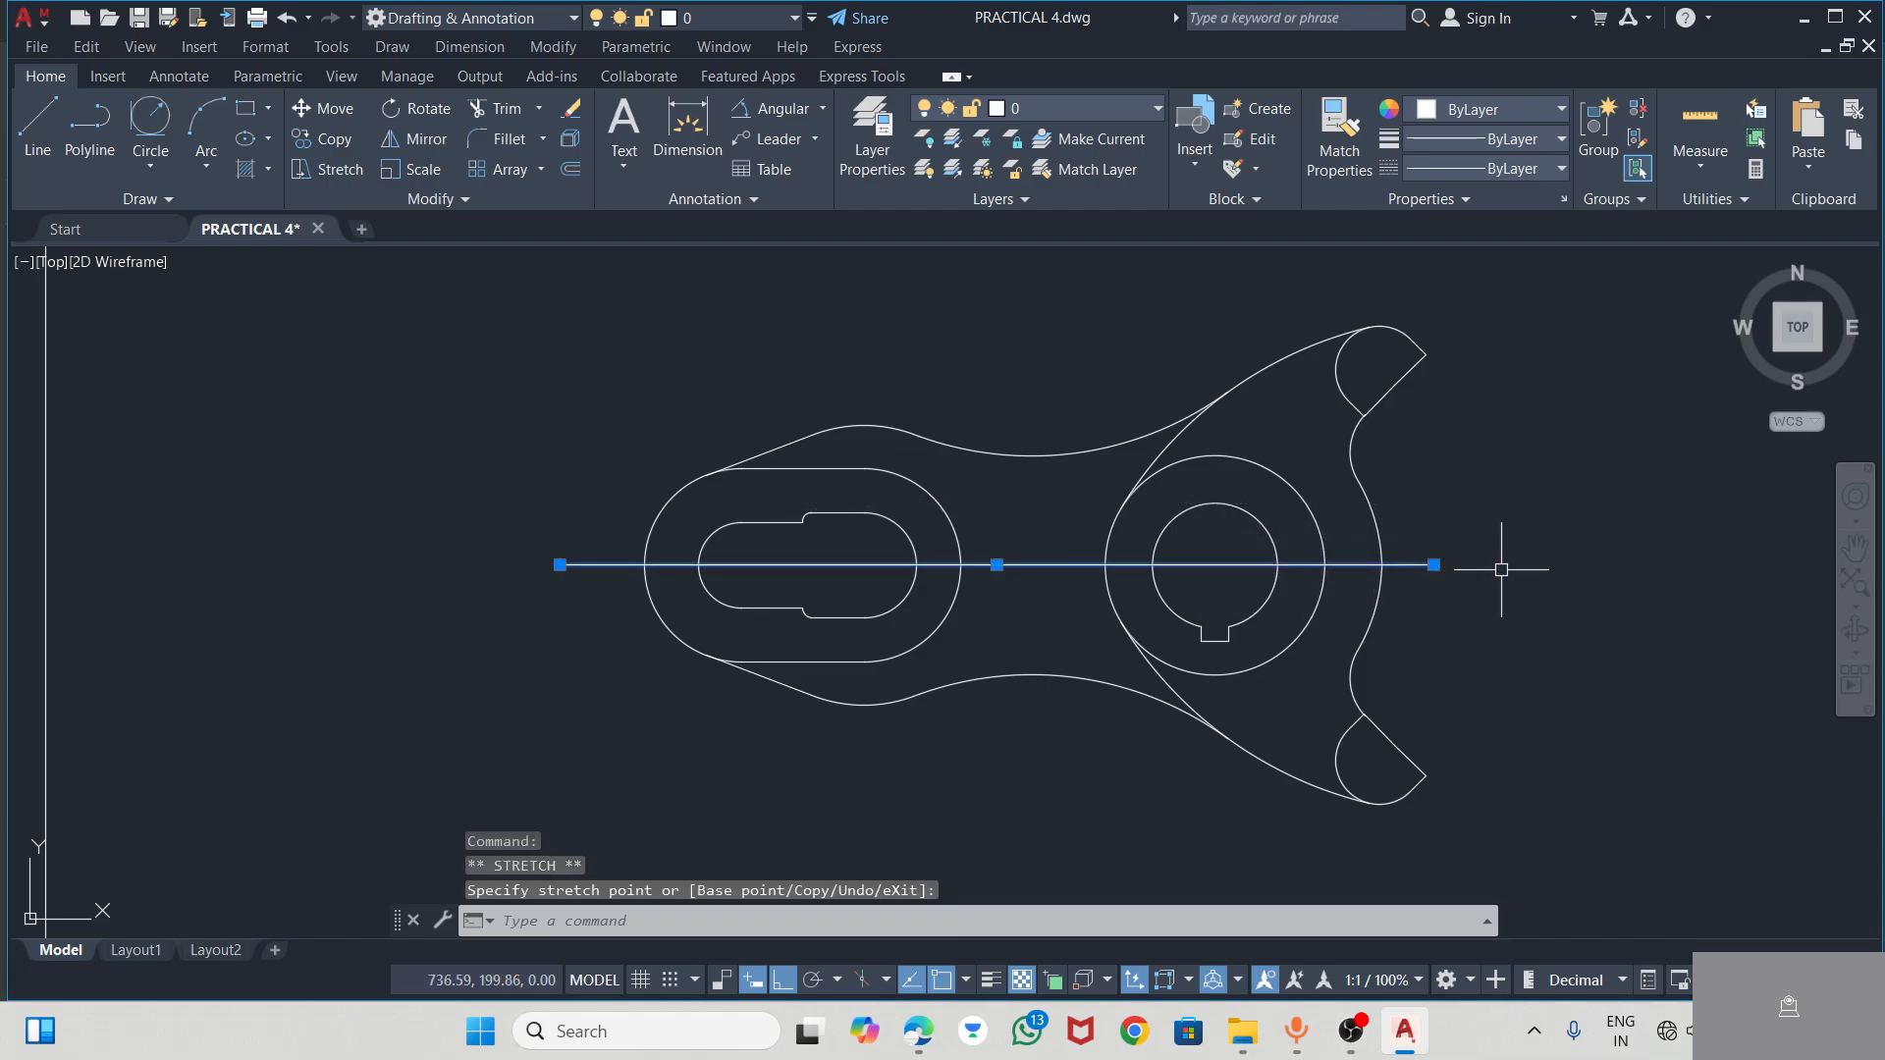
key("Escape")
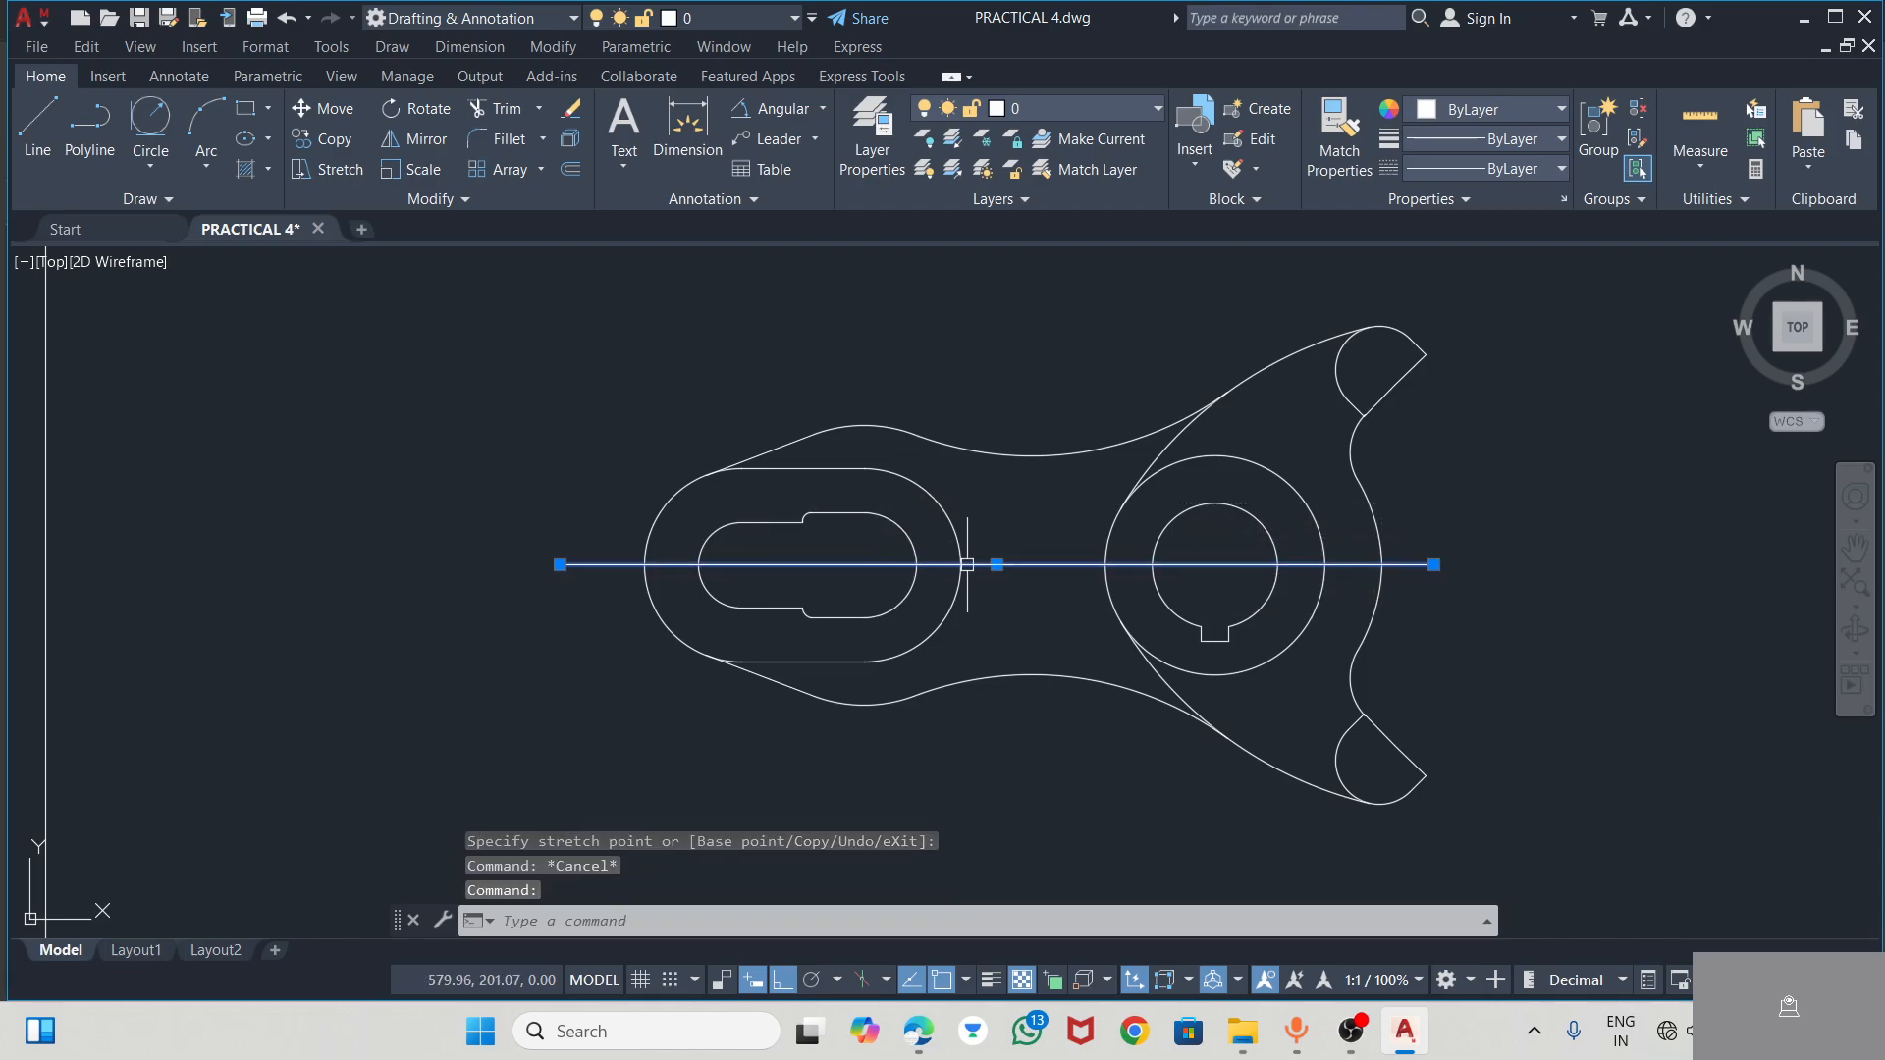
key("Escape")
With Ortho off, draw a line from the midpoint of the upper arm's flat edge to its R10 arc centre, checking the PDF
key("alt+Tab")
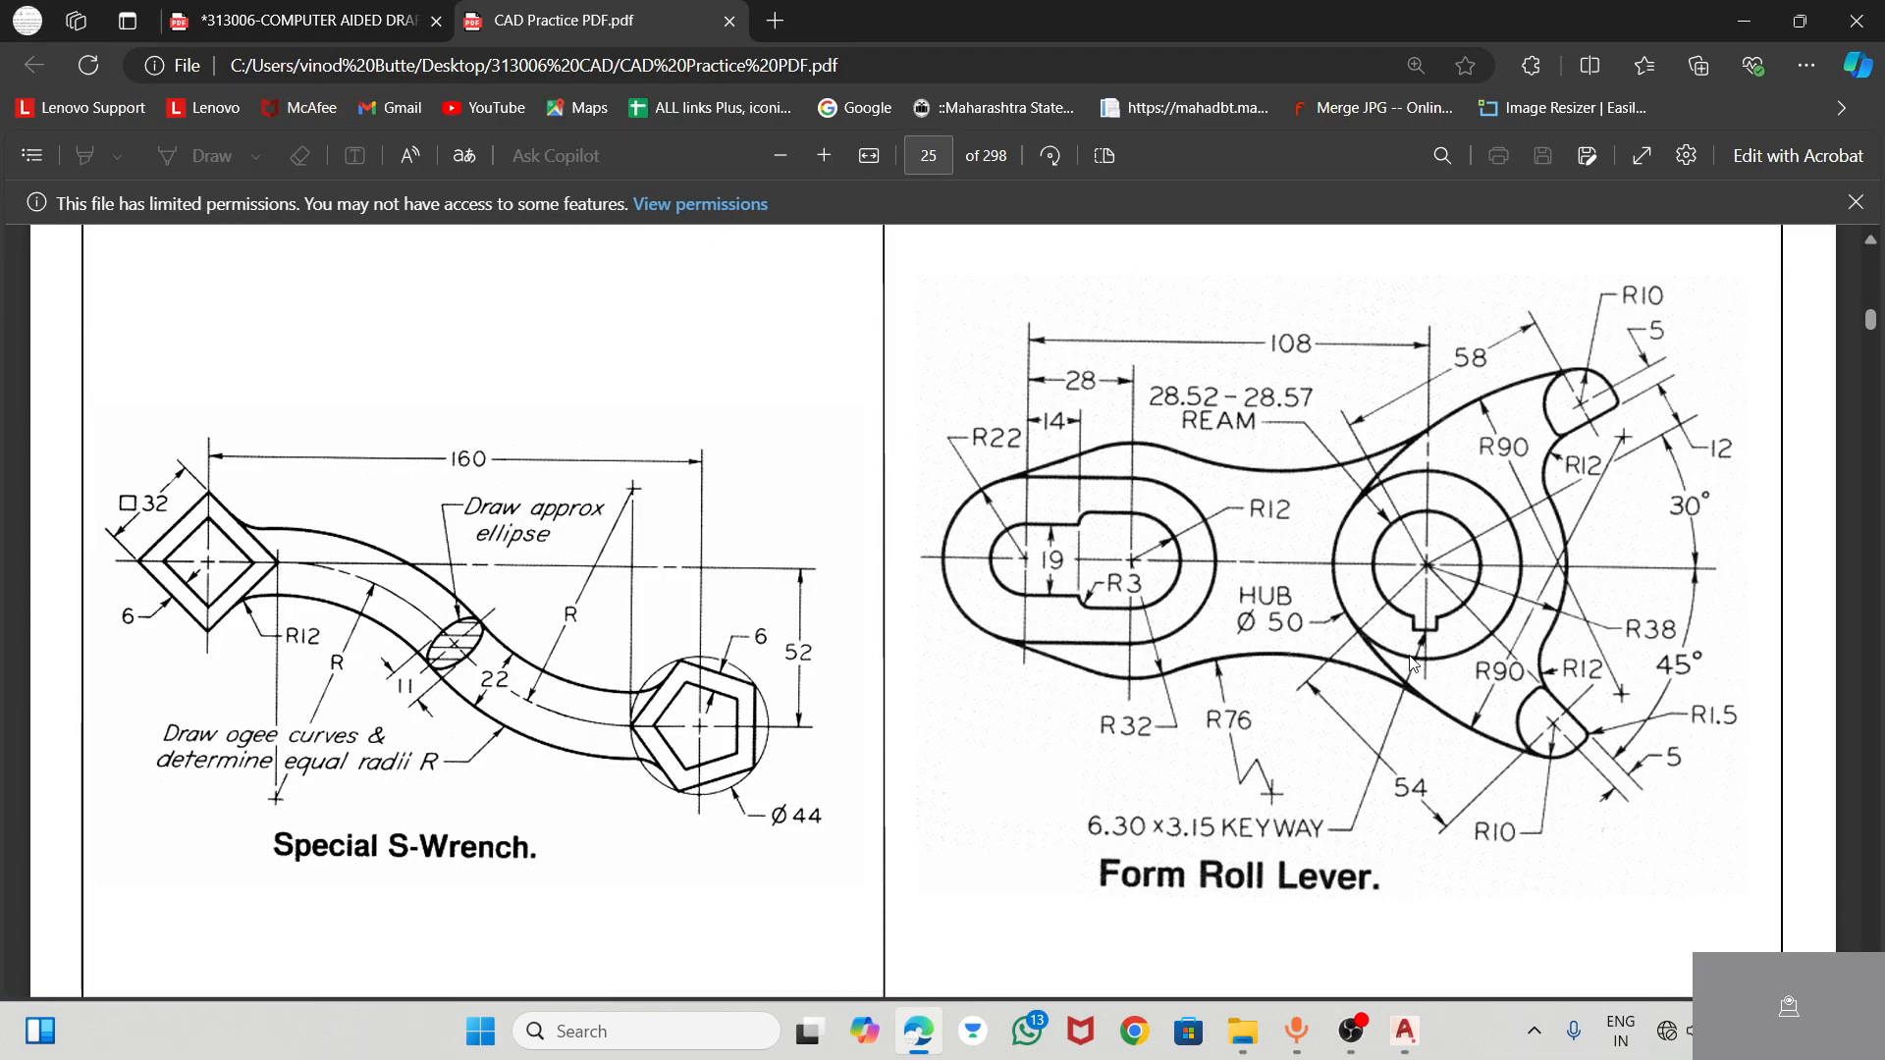
key("alt+Tab")
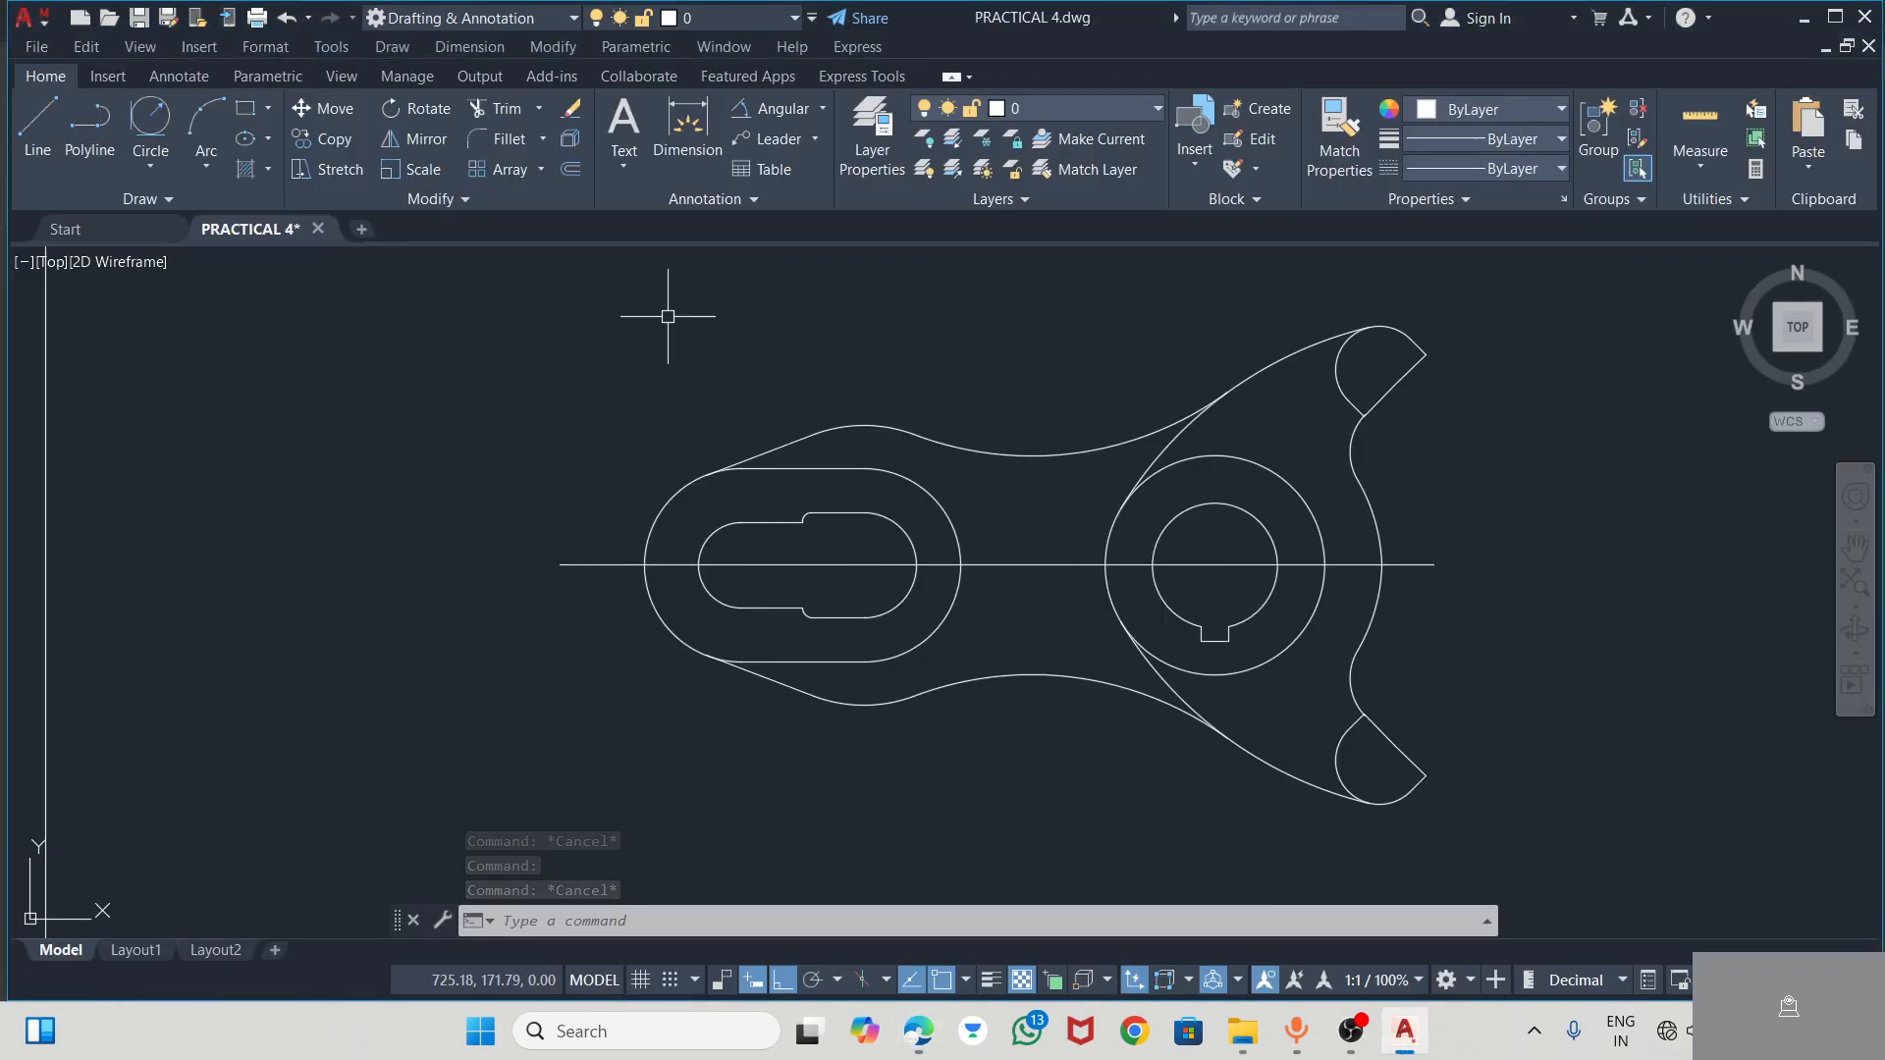
left_click(45, 125)
key("alt+Tab")
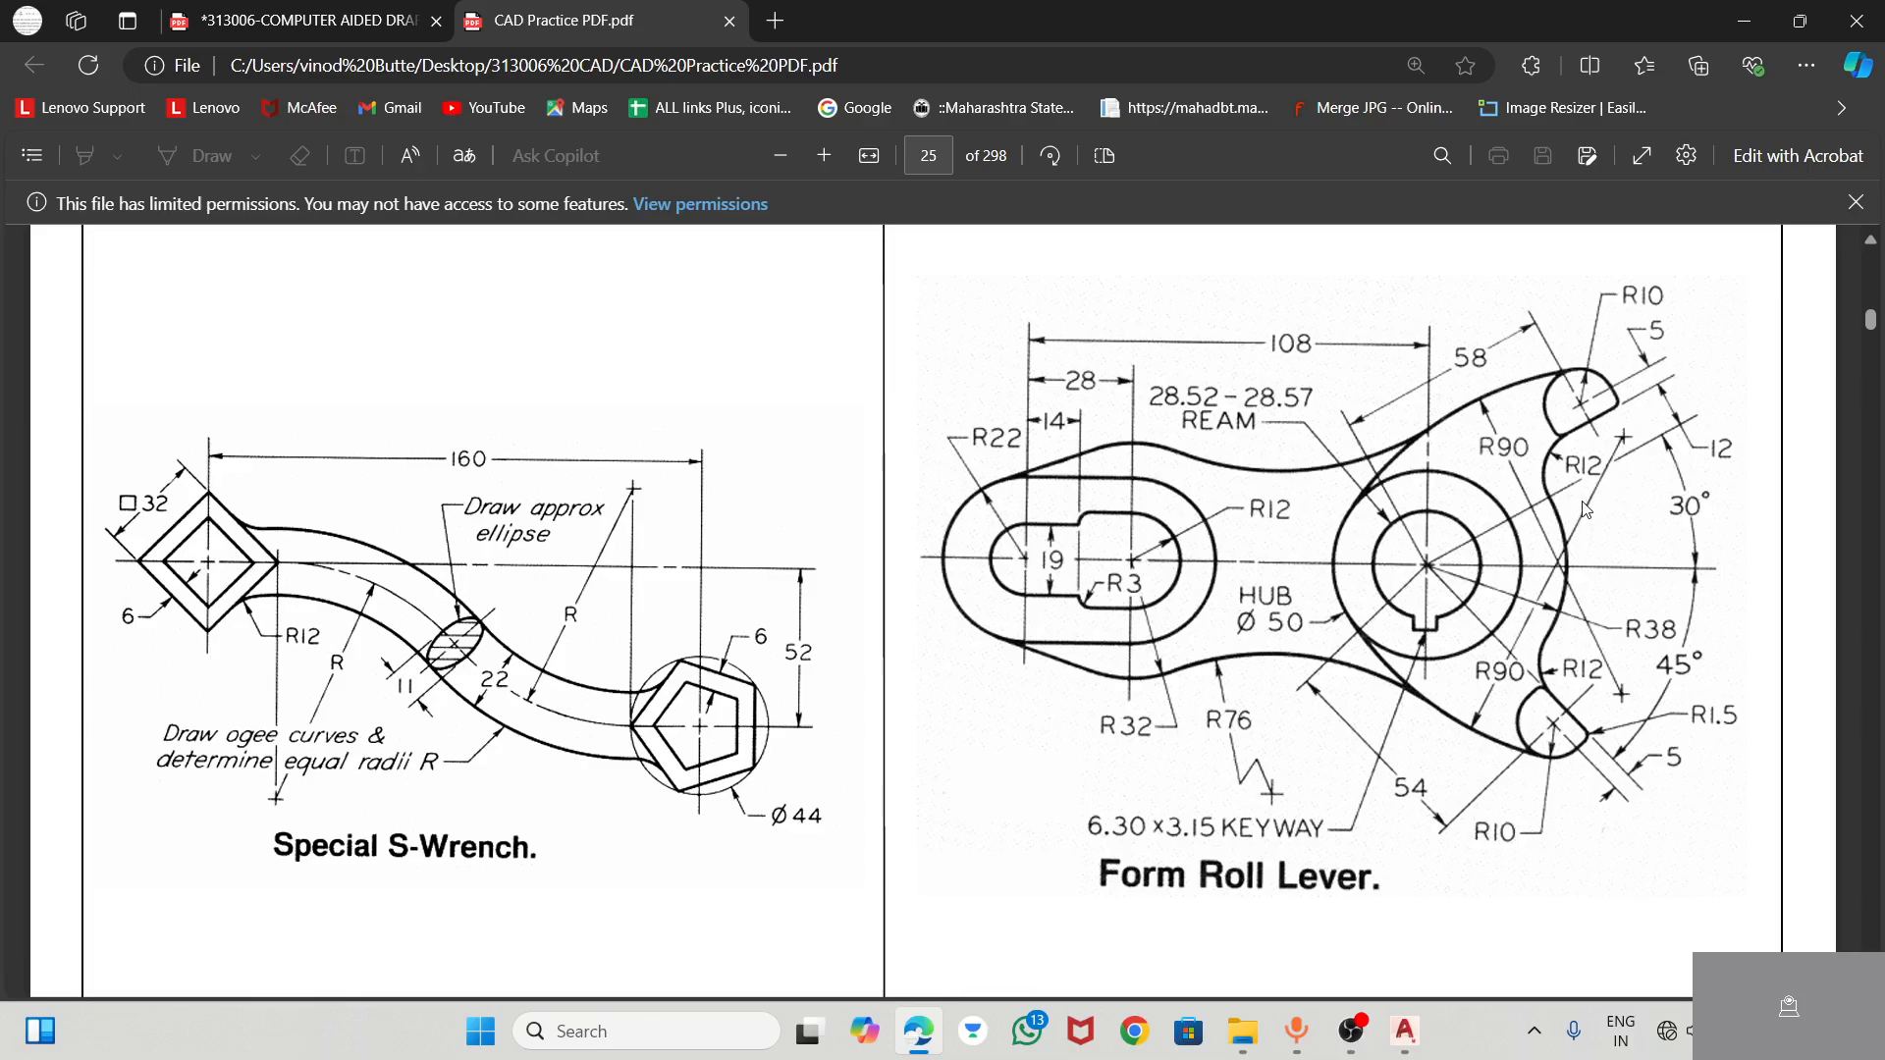
key("alt+Tab")
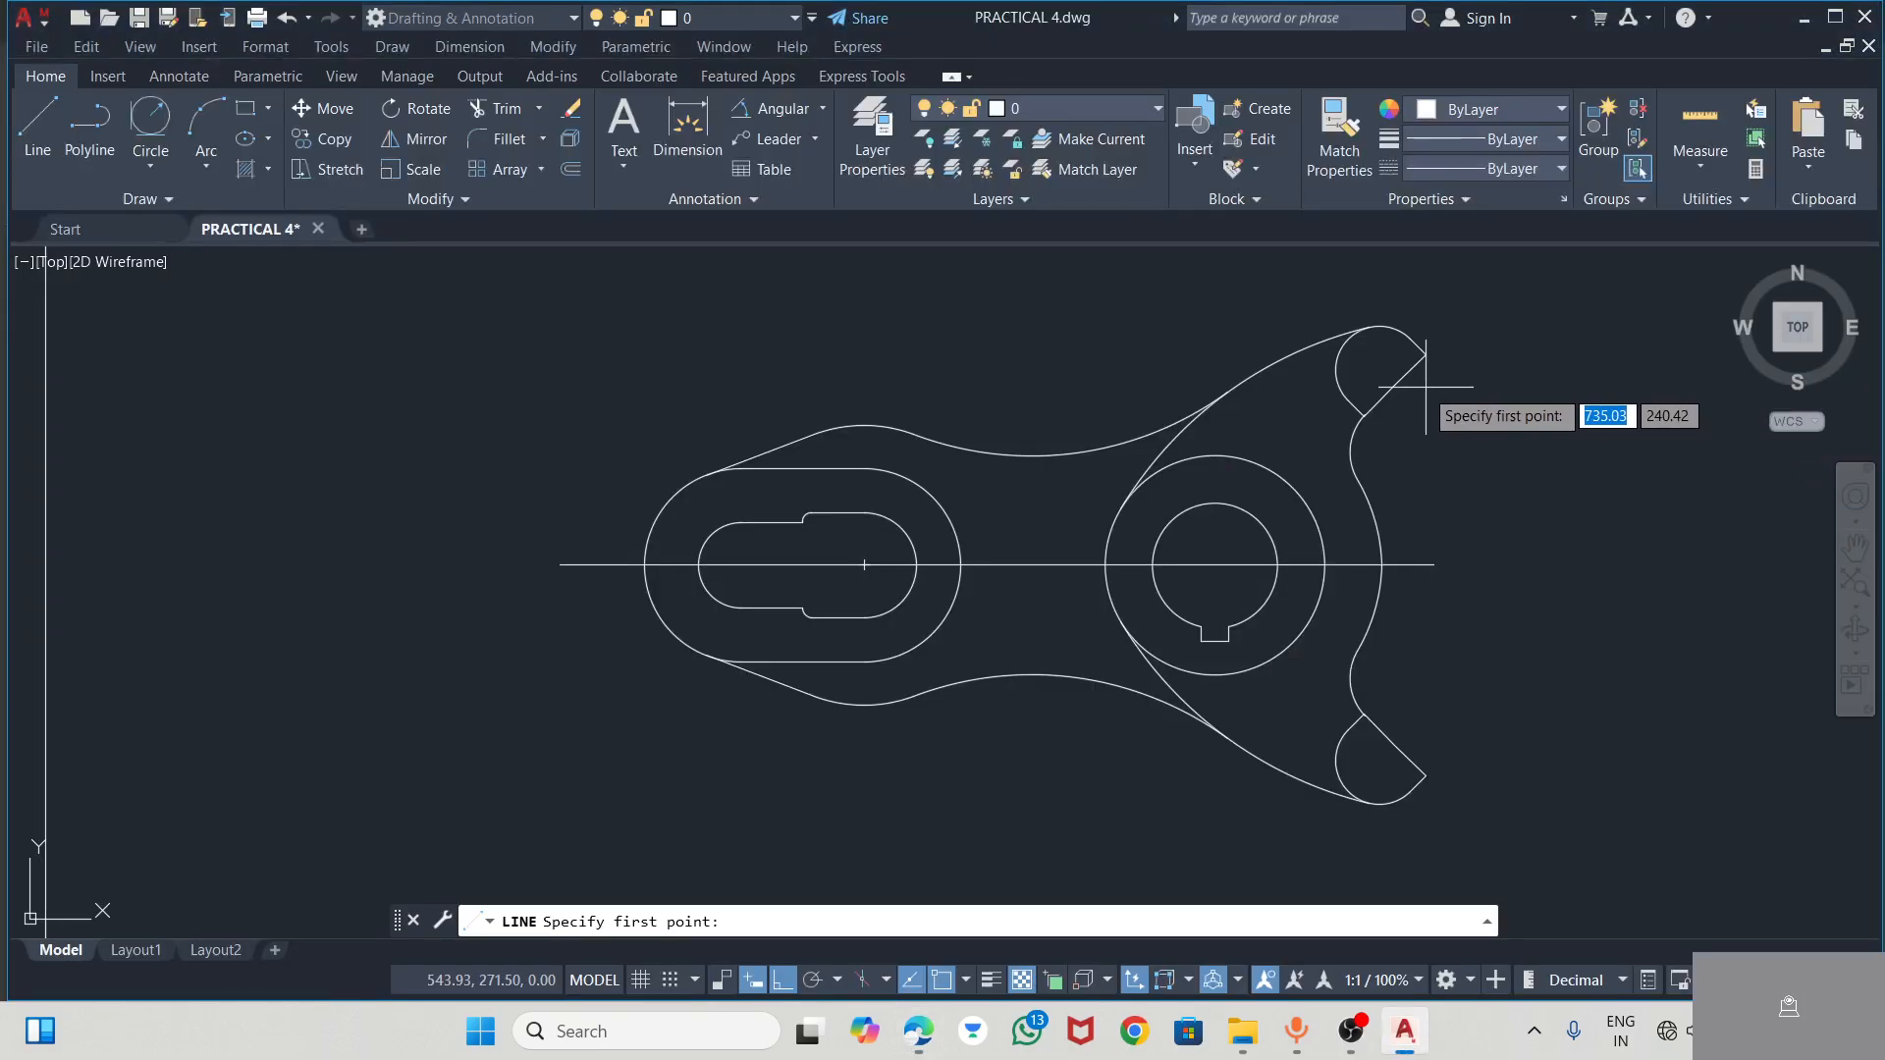
left_click(1394, 385)
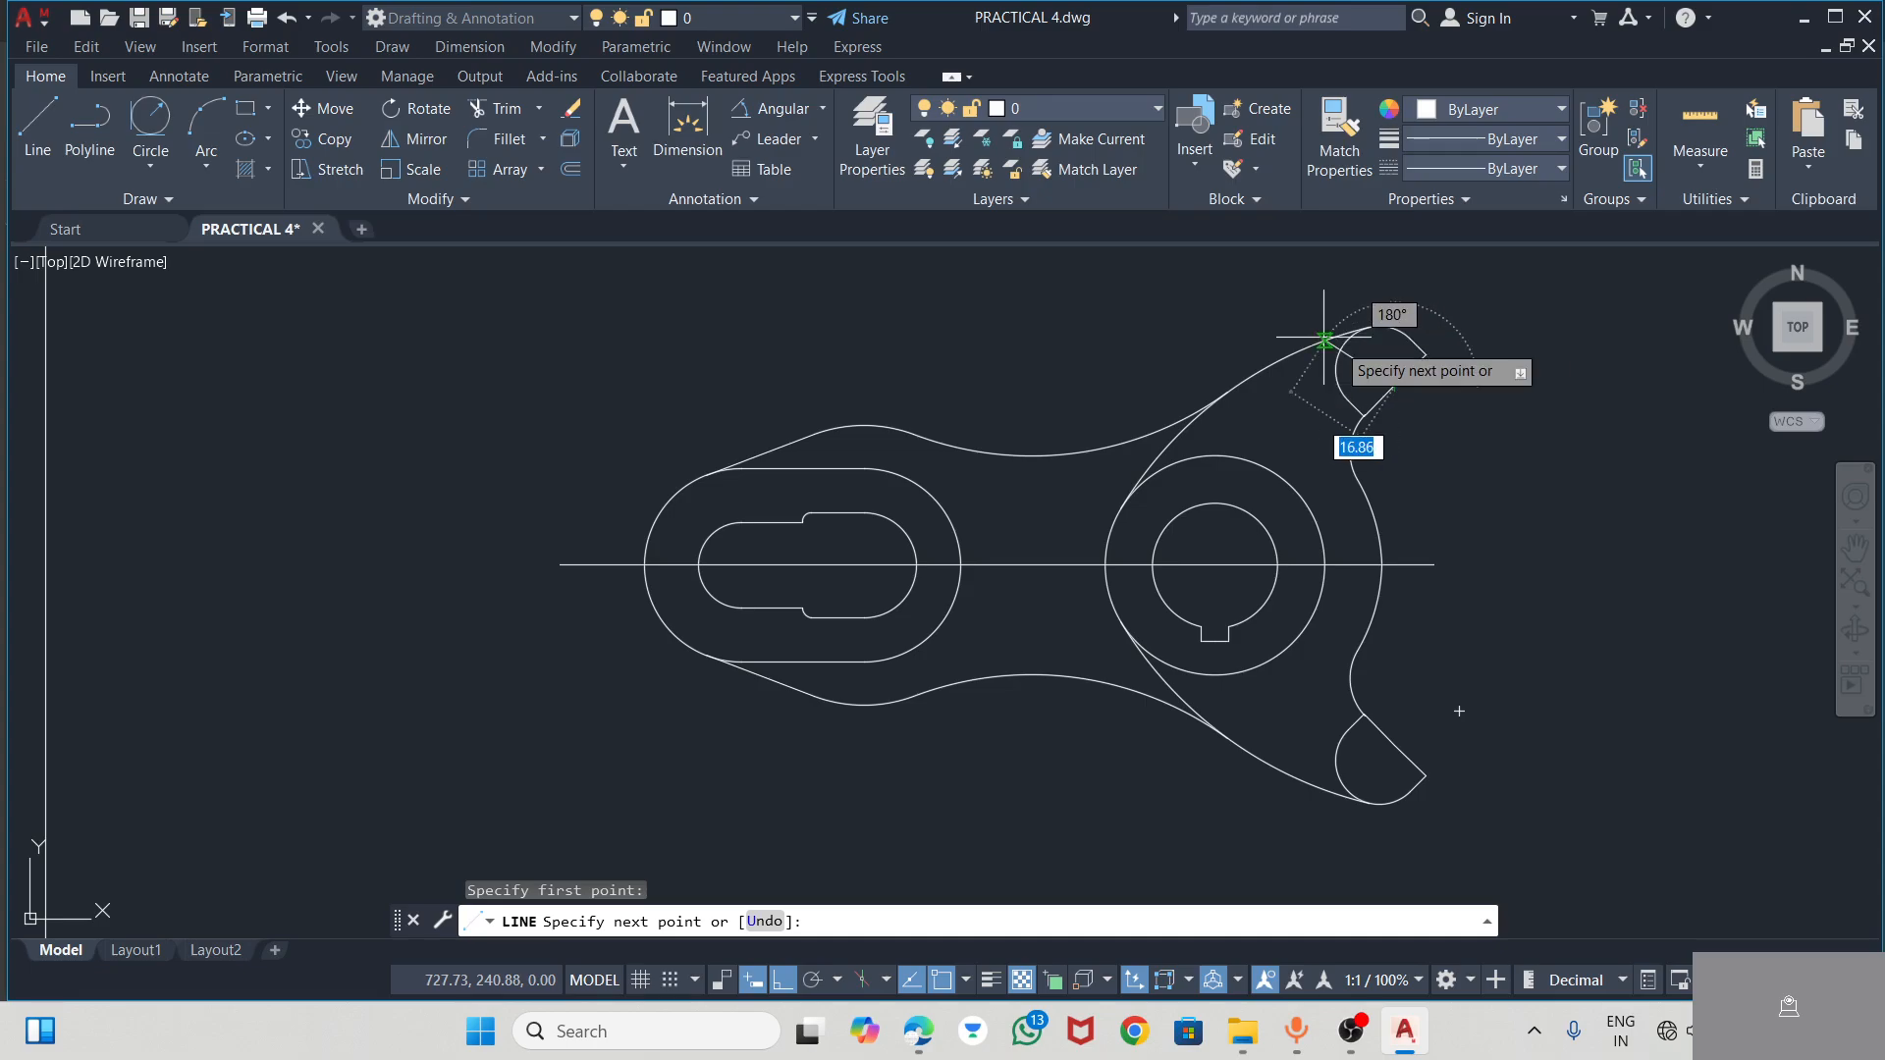
left_click(783, 979)
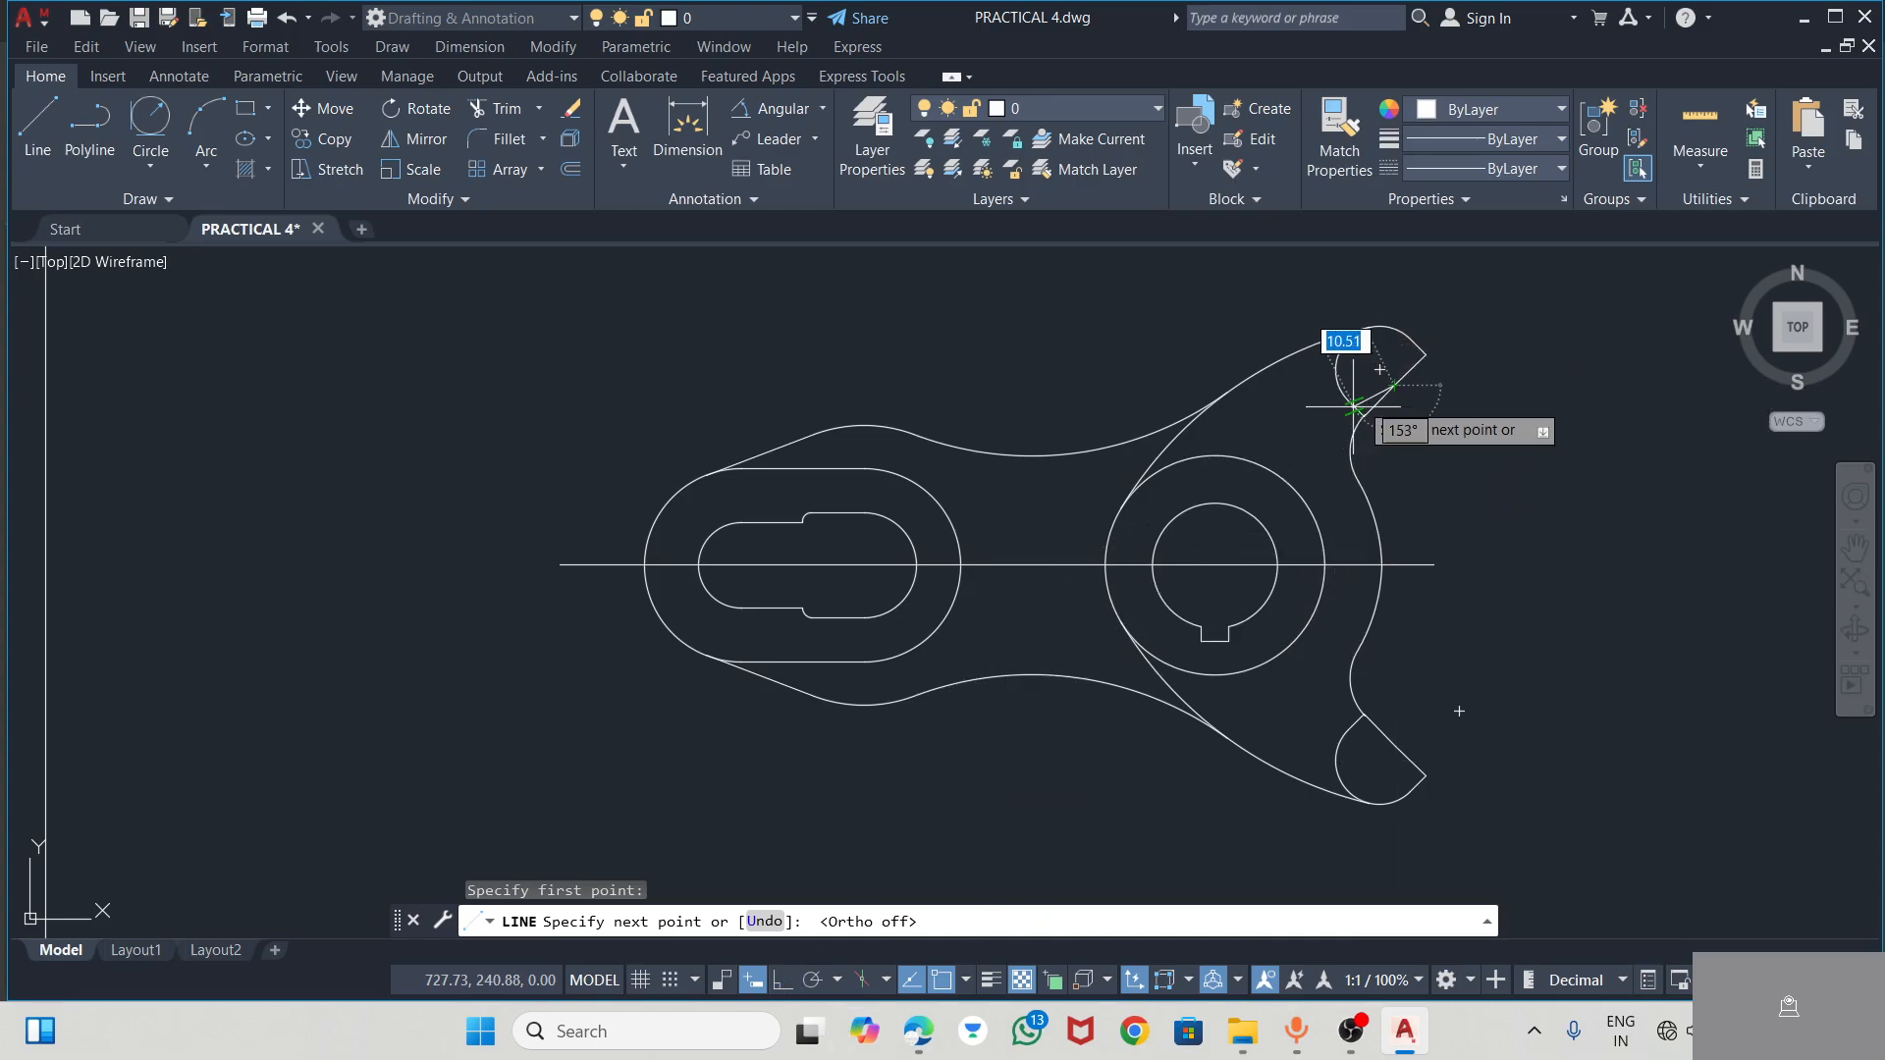
key("Escape")
Stretch both ends of the upper arm's short sloping line beyond the rounded end, to about 33 mm long
scroll(1380, 371, "up", 4)
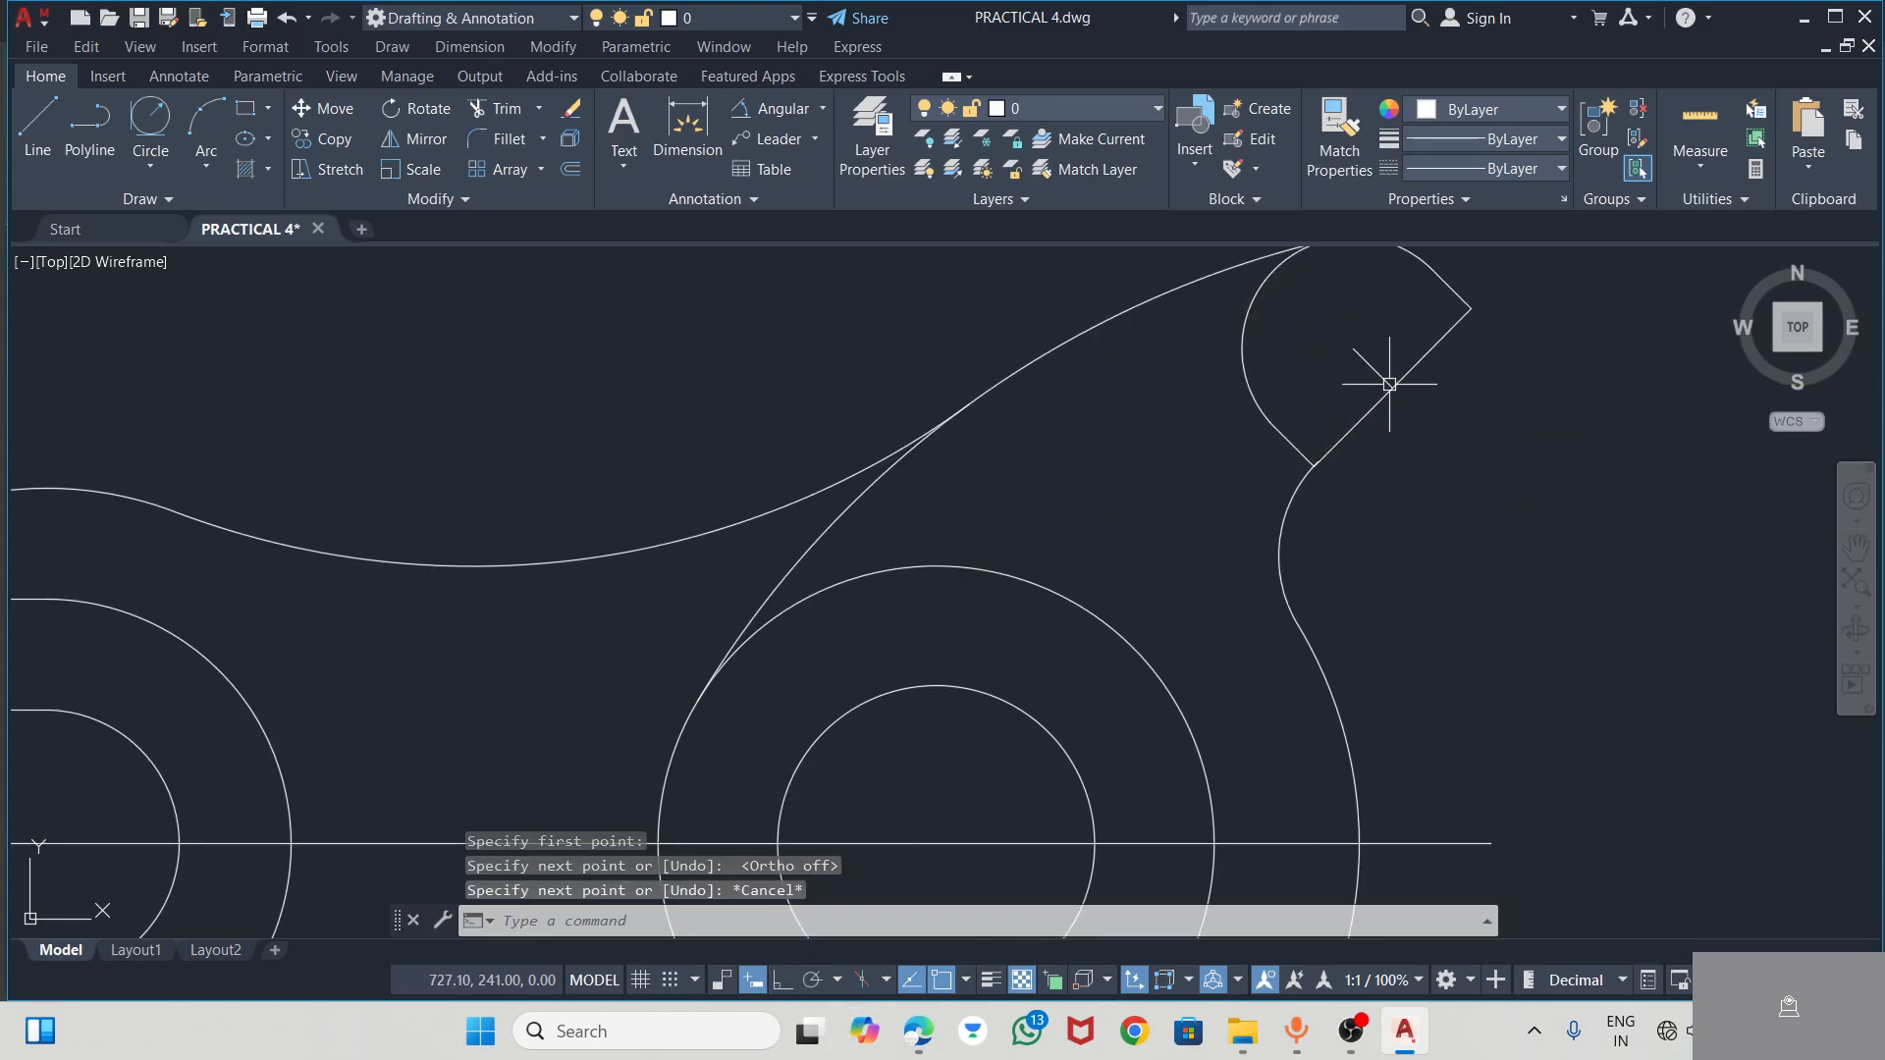
left_click(1371, 364)
left_click(1392, 387)
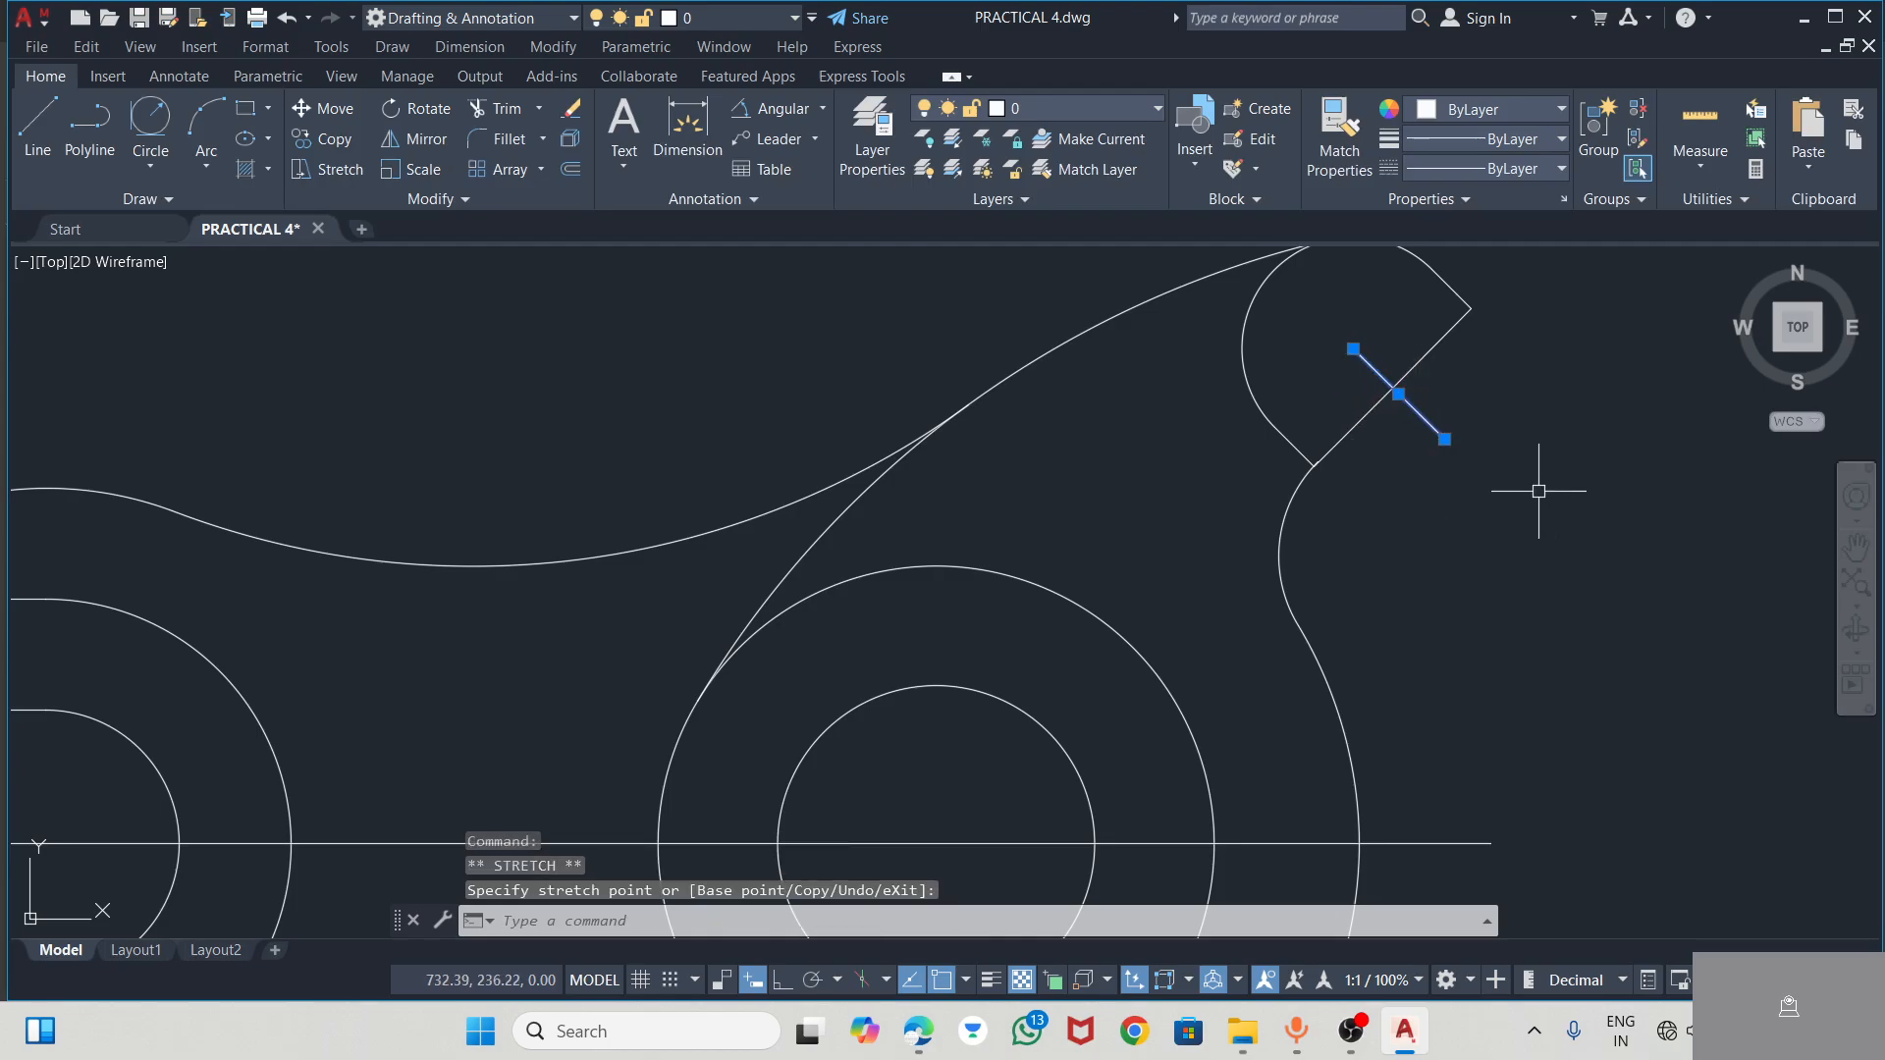
left_click(1353, 349)
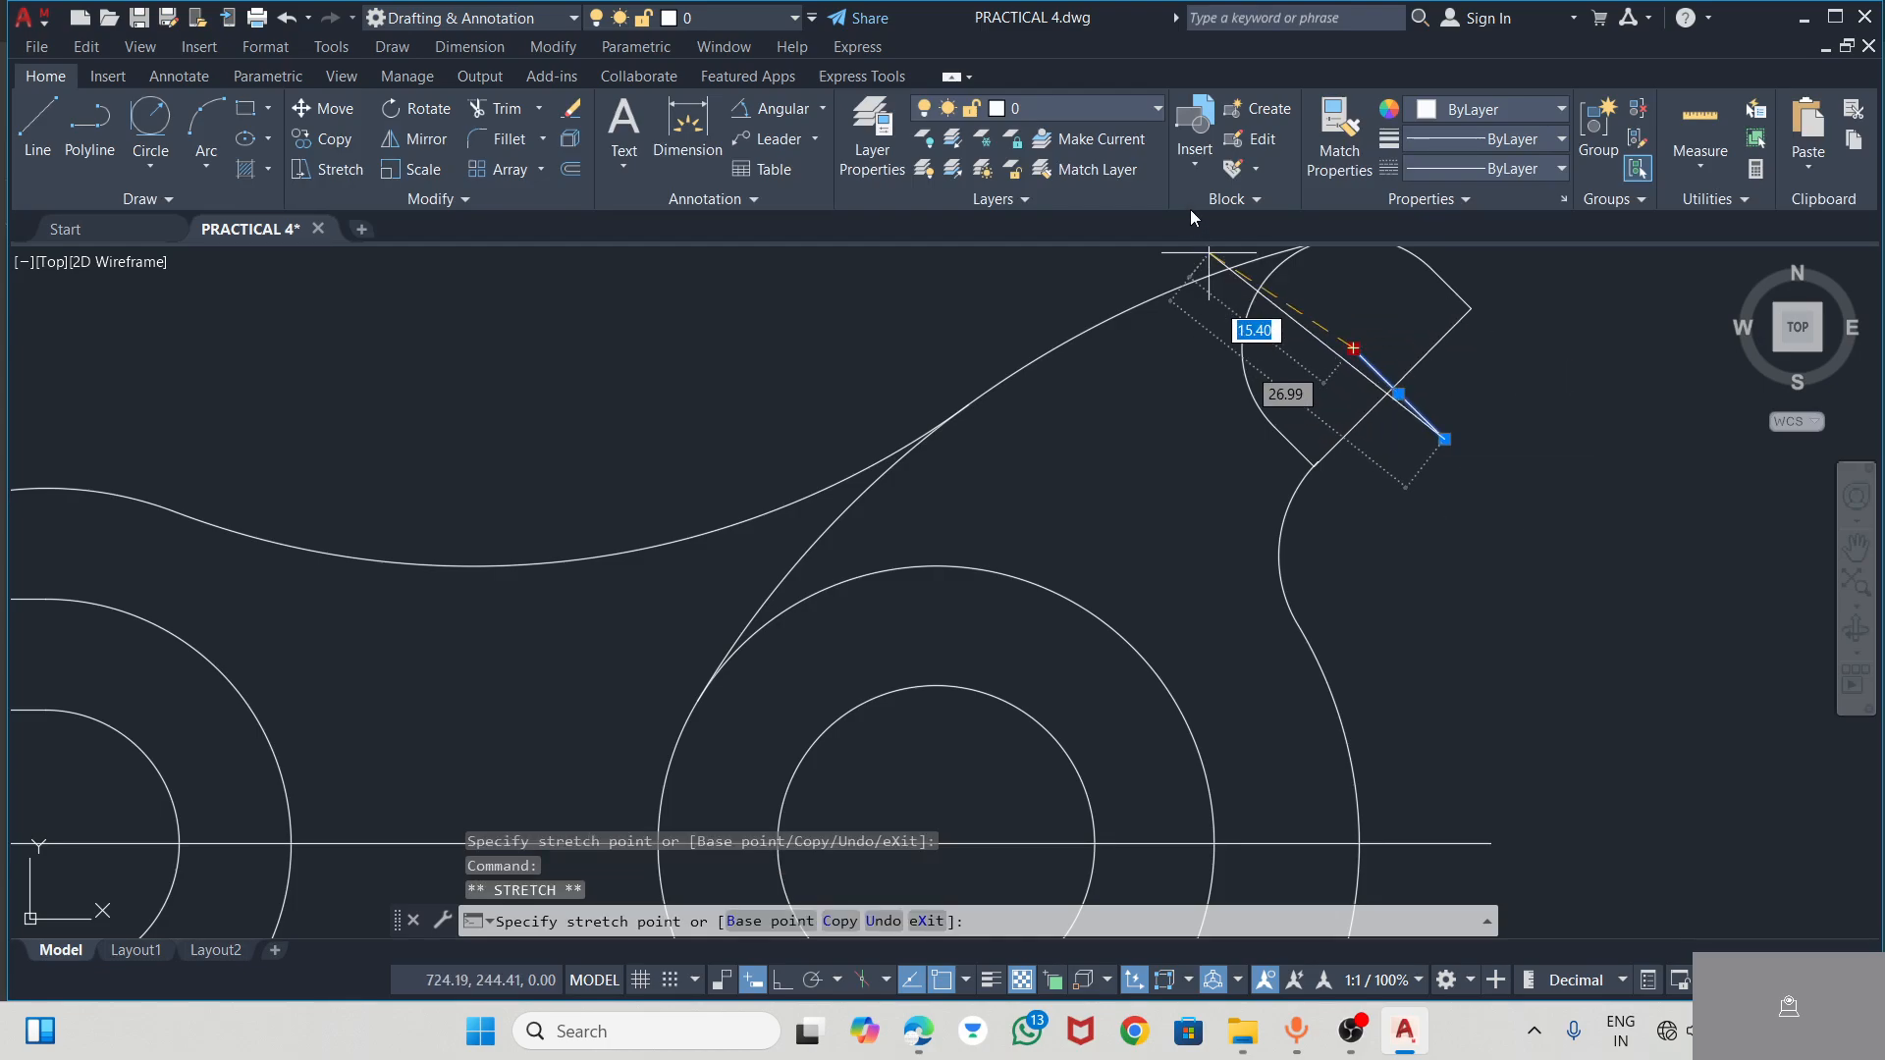
scroll(1286, 324, "down", 2)
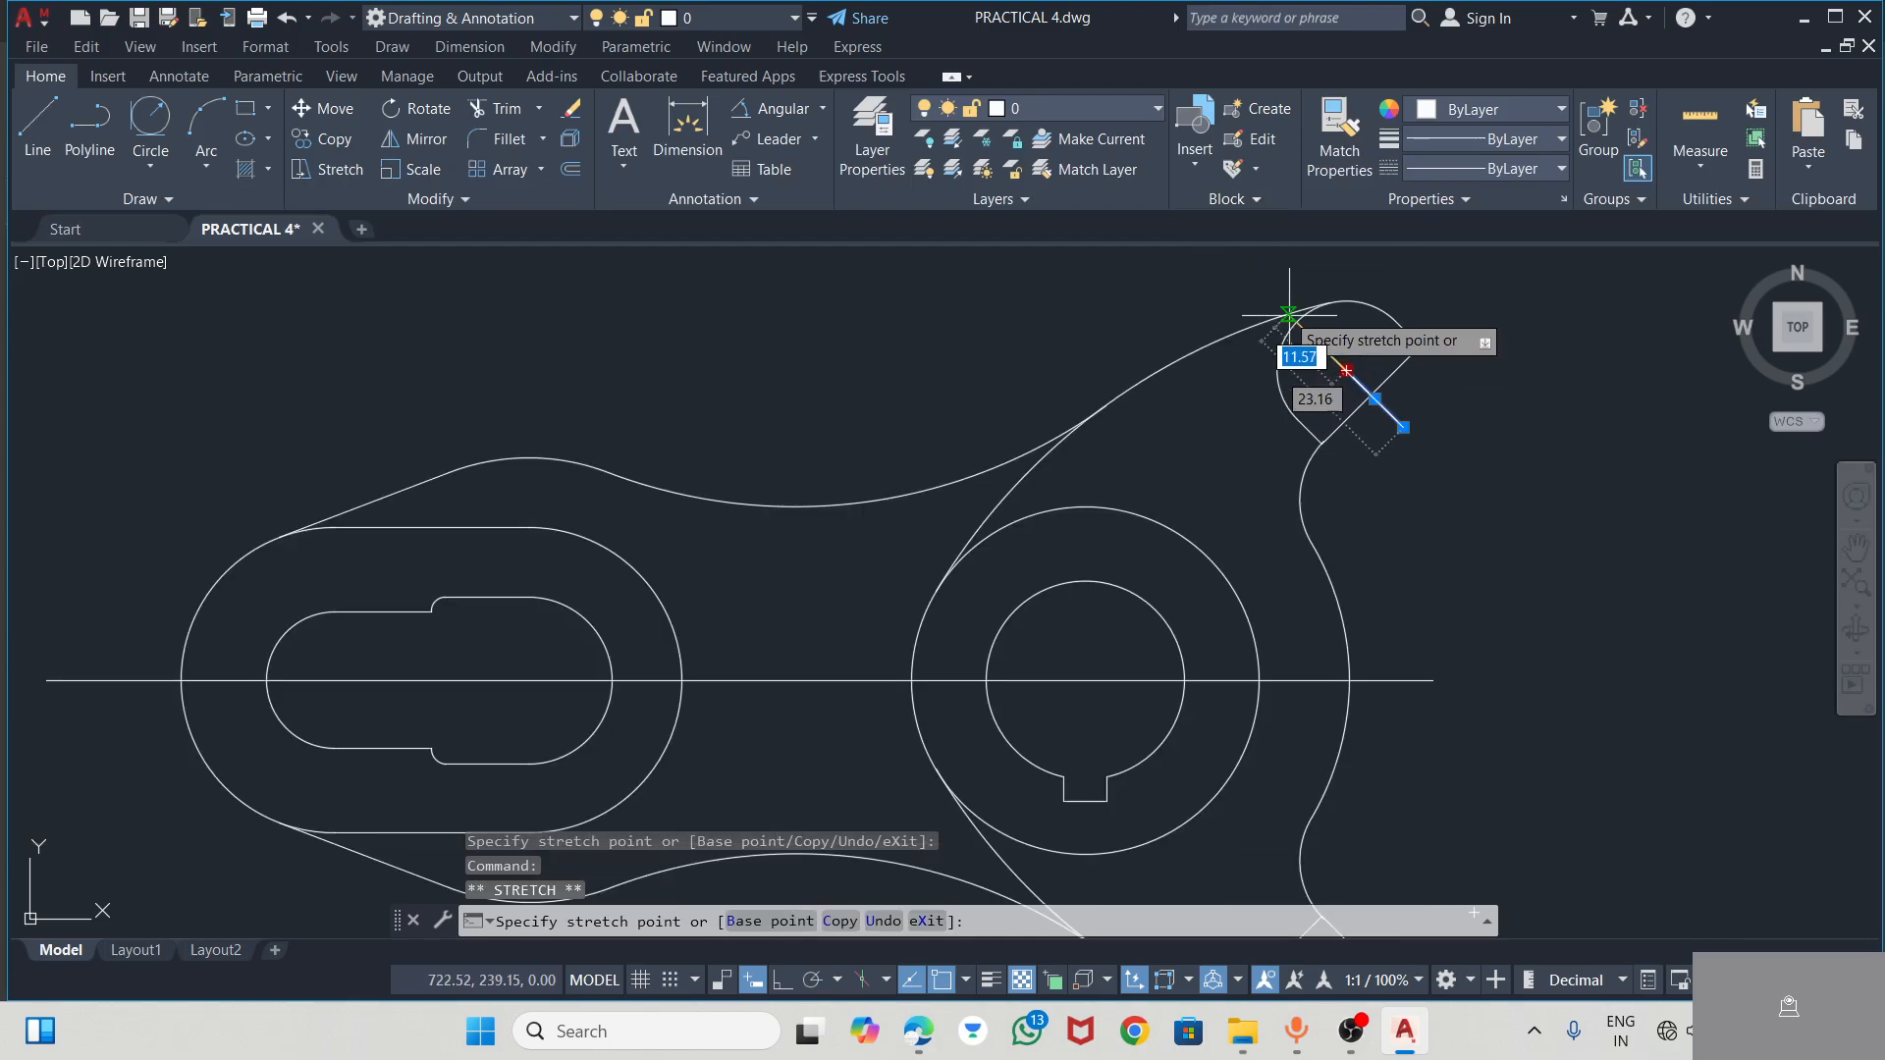
left_click(1239, 265)
key("Escape")
scroll(1350, 359, "down", 3)
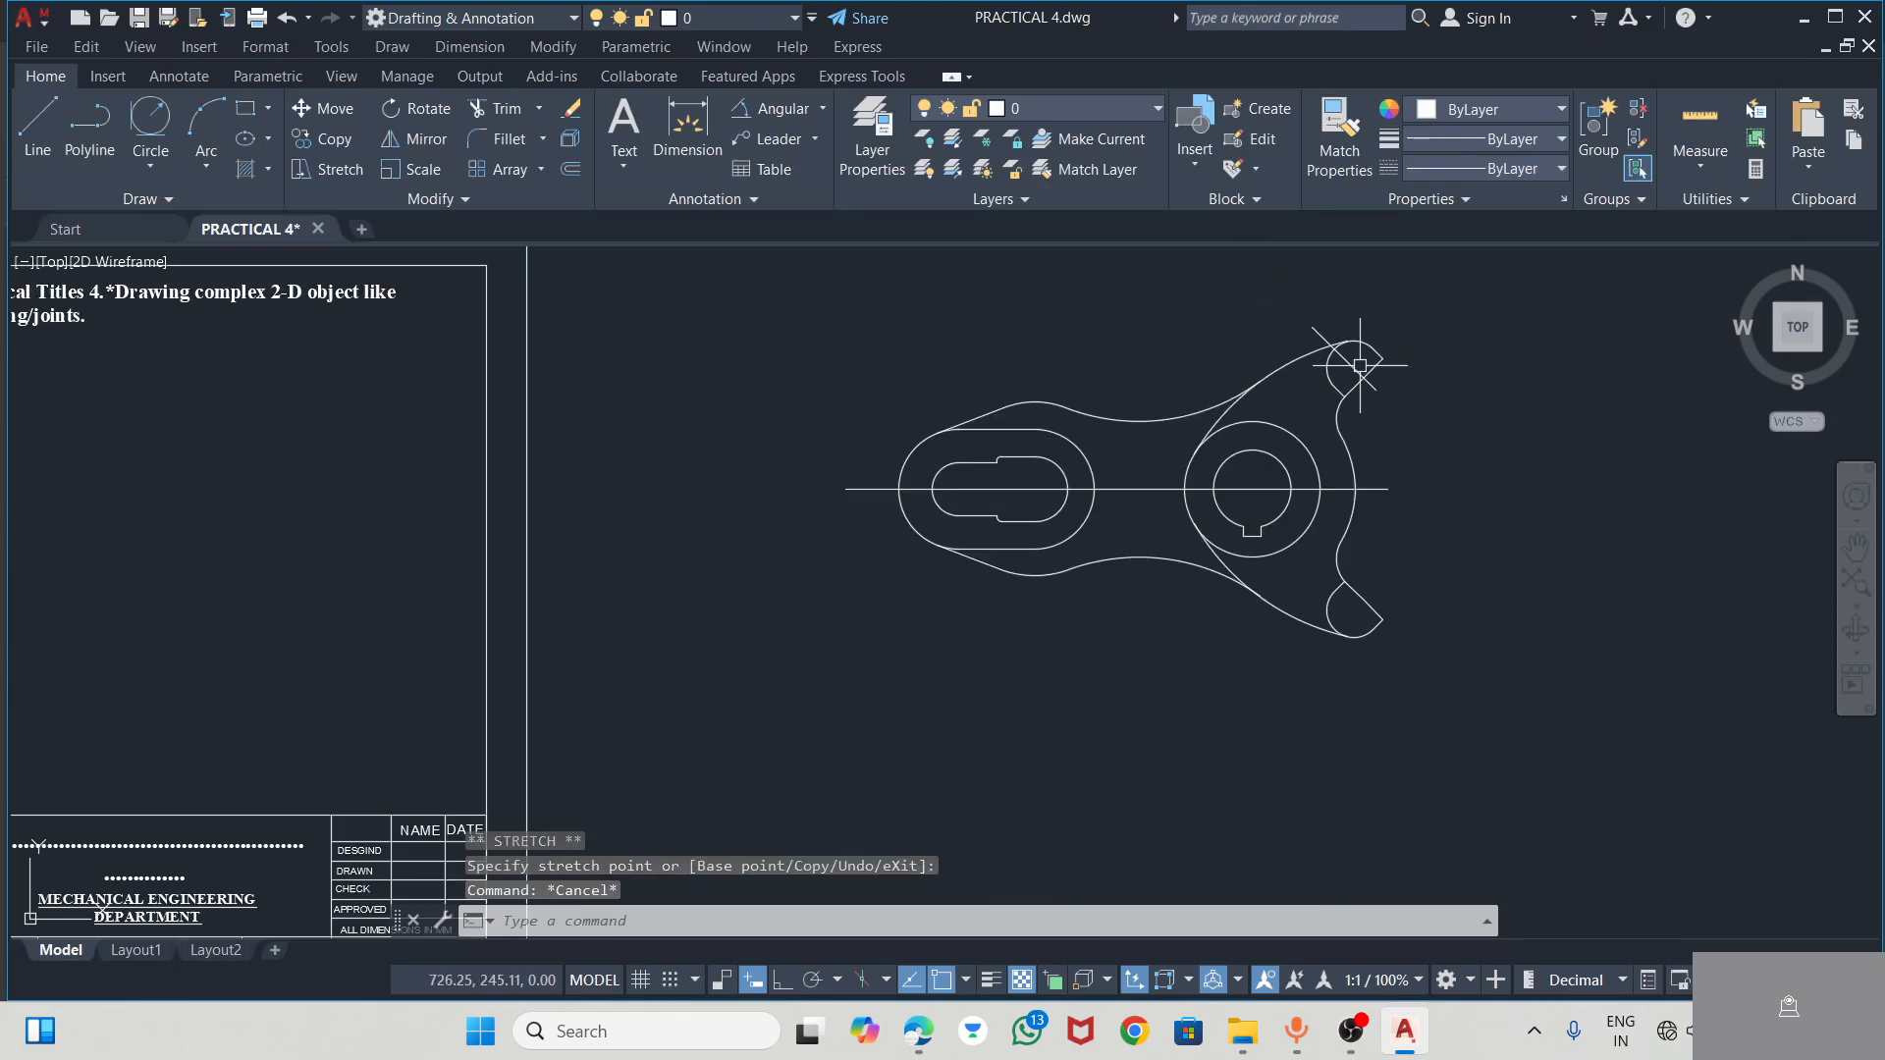
Assign the ACAD_ISO08W100 linetype to the long horizontal centre line and the upper arm's sloping centre line
scroll(1343, 374, "up", 3)
left_click(1370, 389)
left_click(1402, 657)
left_click(1402, 655)
left_click(1402, 650)
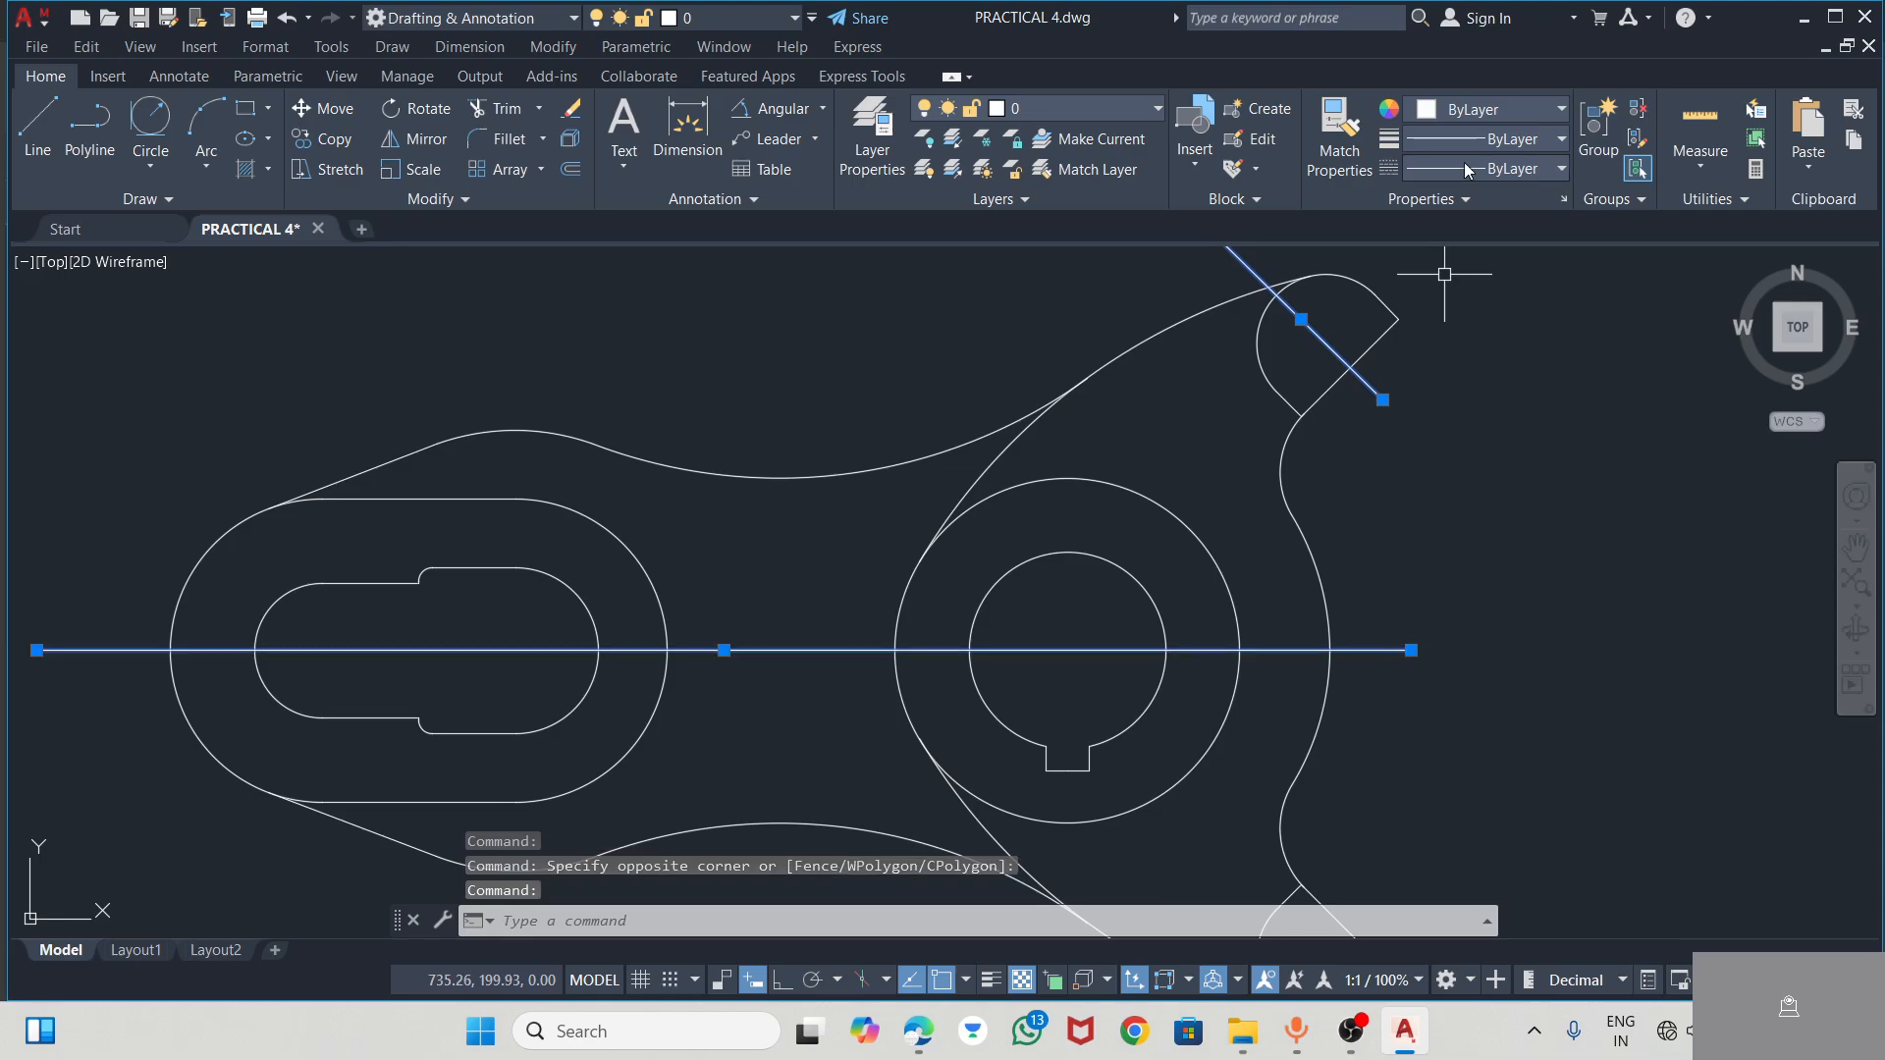
left_click(1493, 138)
scroll(1467, 334, "down", 5)
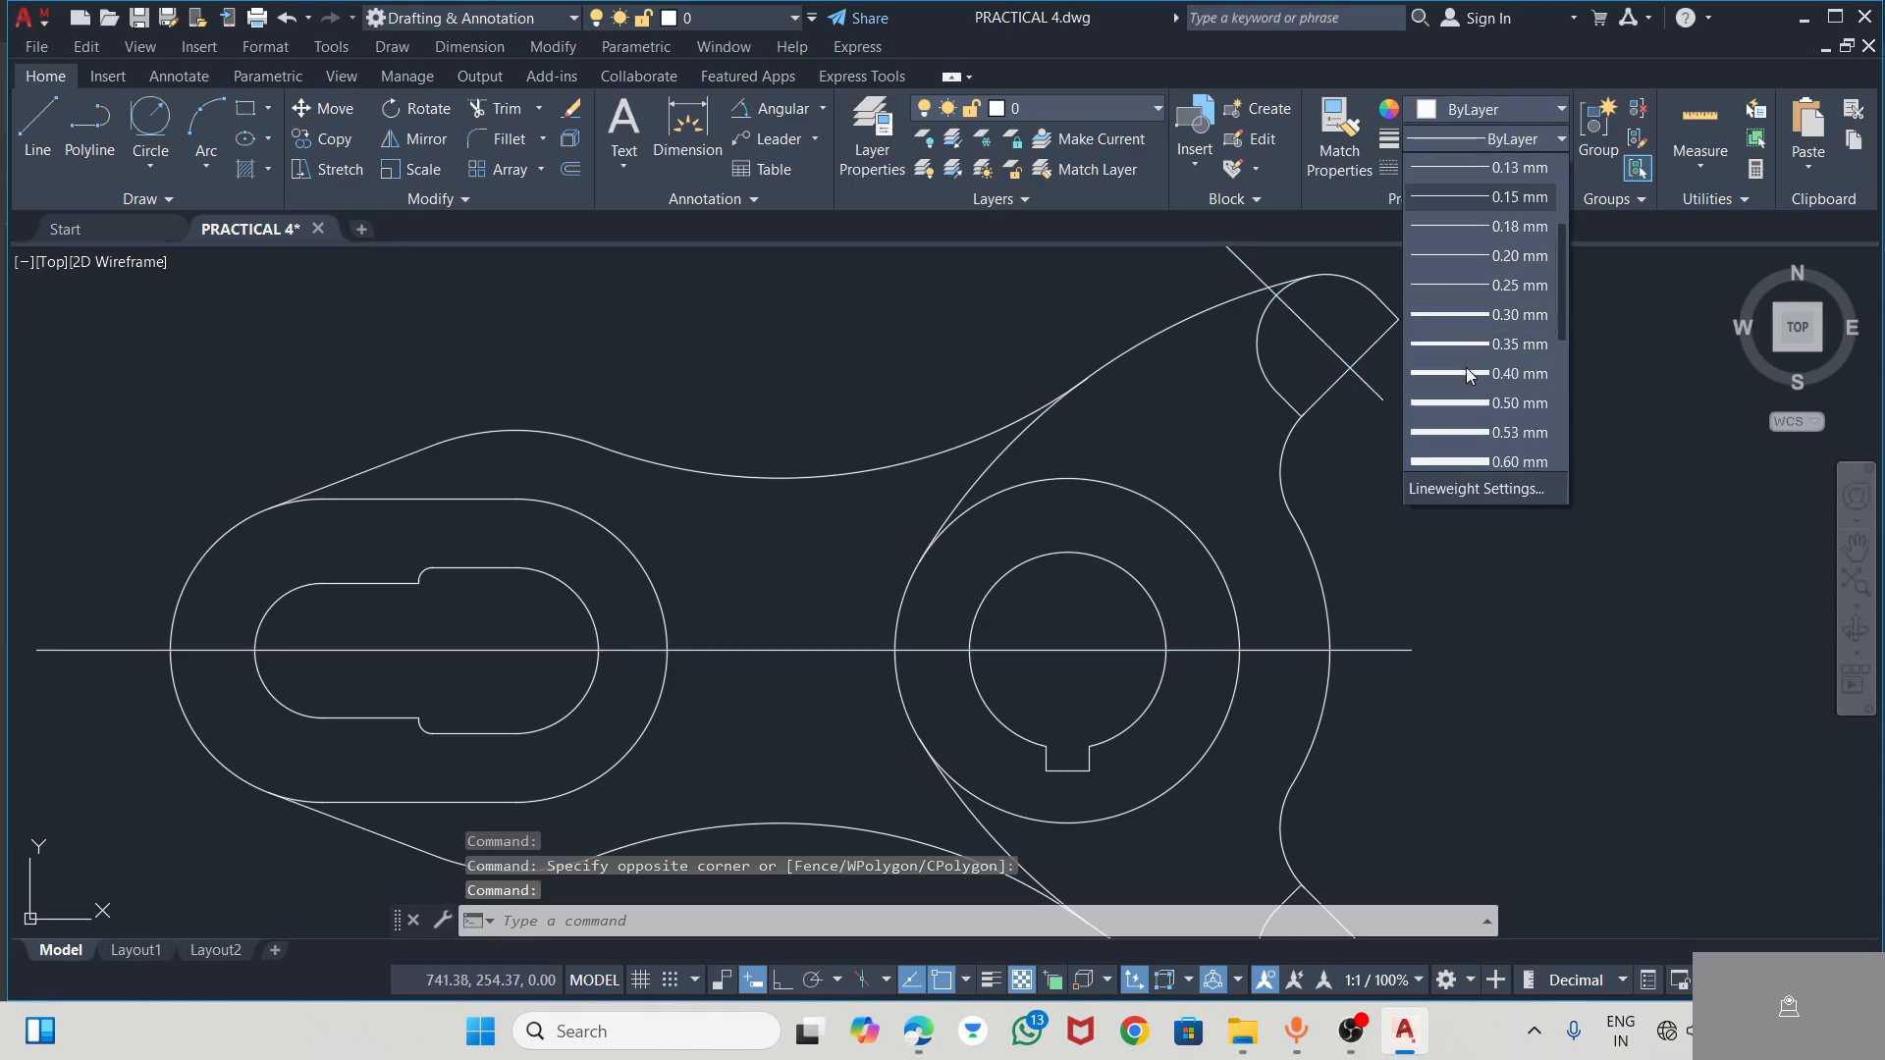
scroll(1474, 324, "up", 5)
left_click(1500, 169)
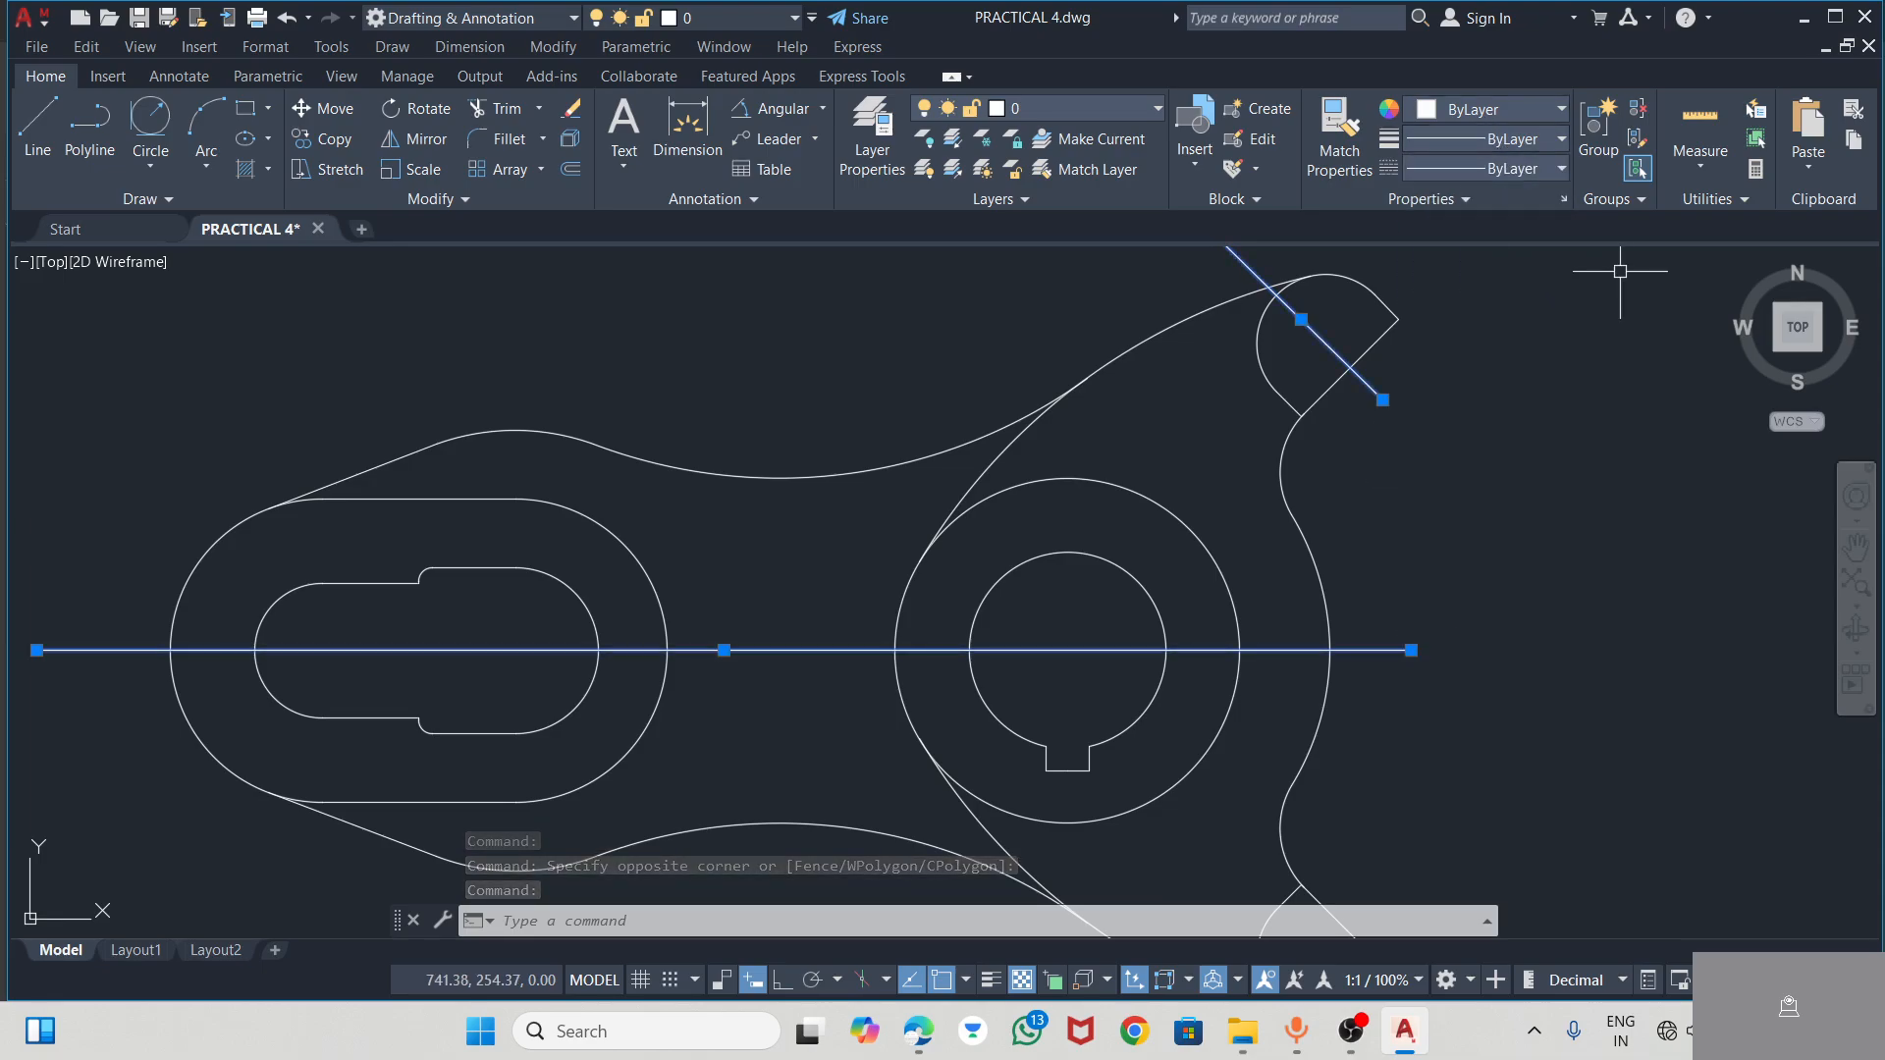
left_click(1494, 169)
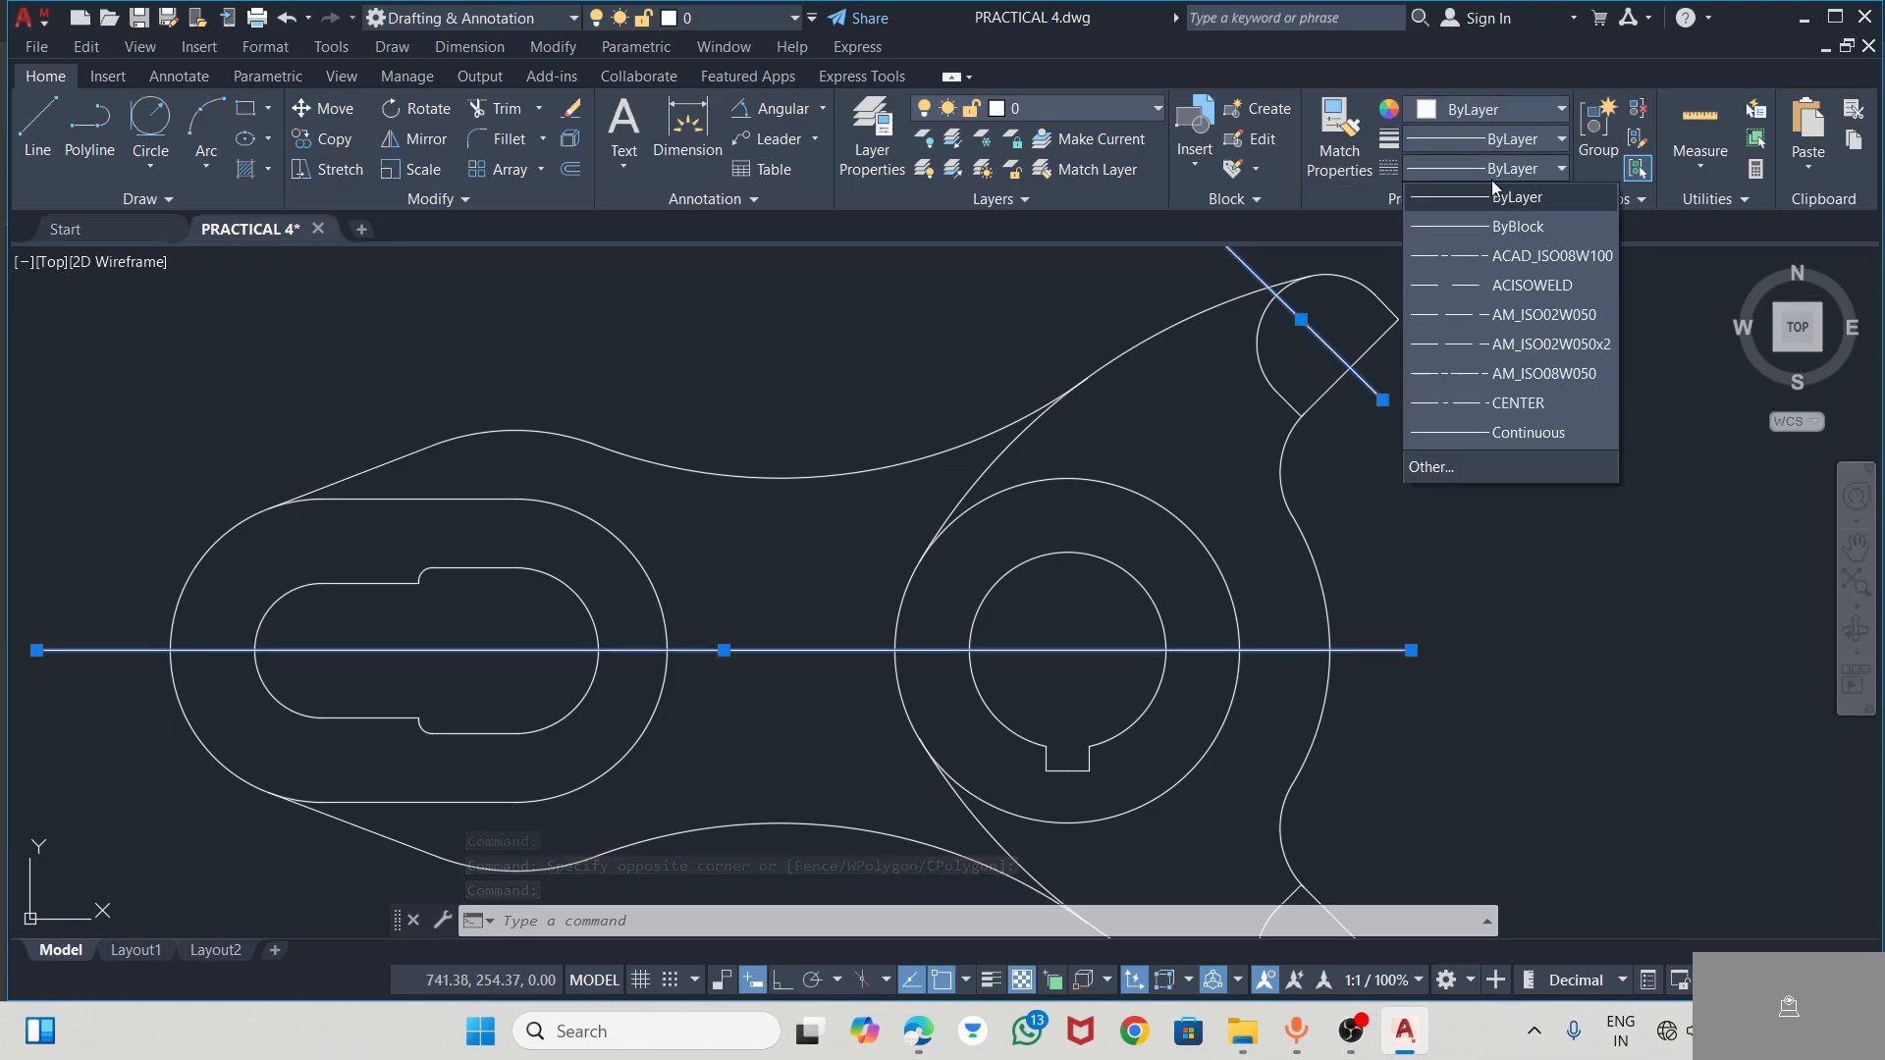
left_click(1472, 258)
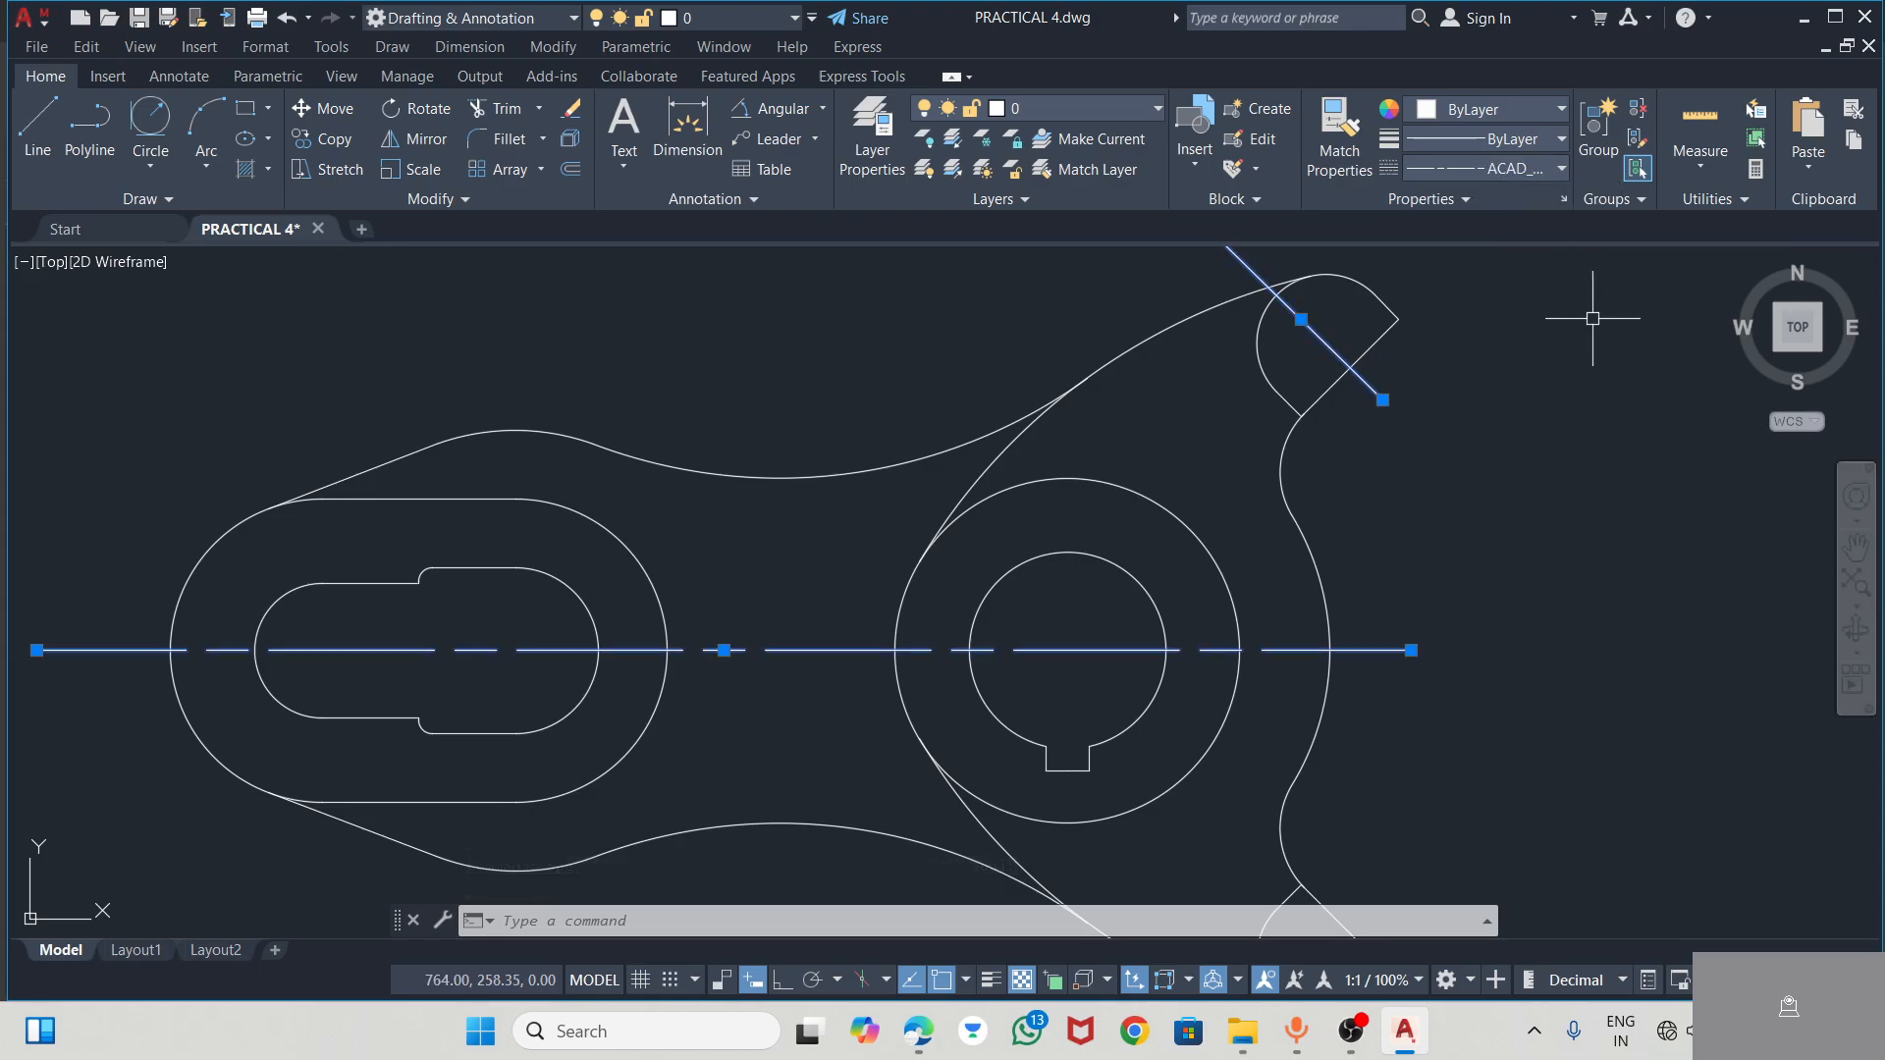
Colour the horizontal and upper-arm centre lines cyan and clear the selection
left_click(1500, 110)
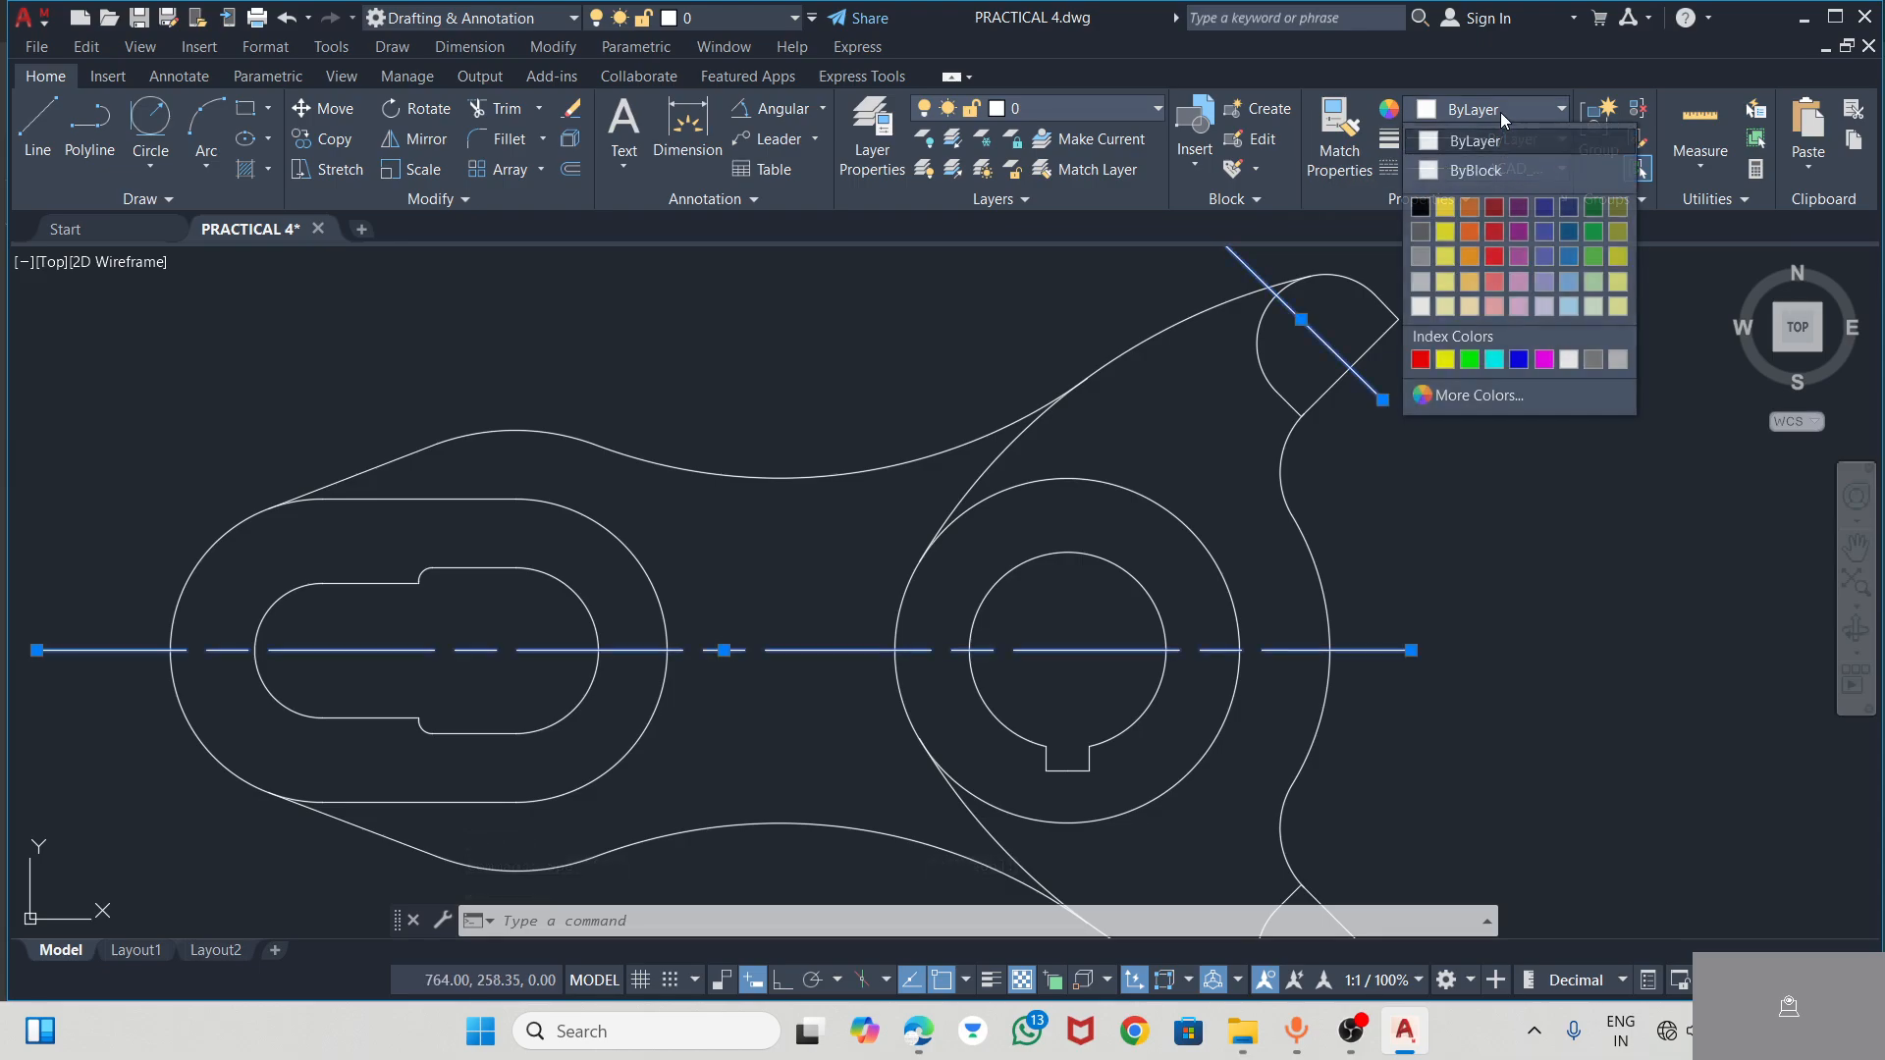
left_click(1493, 359)
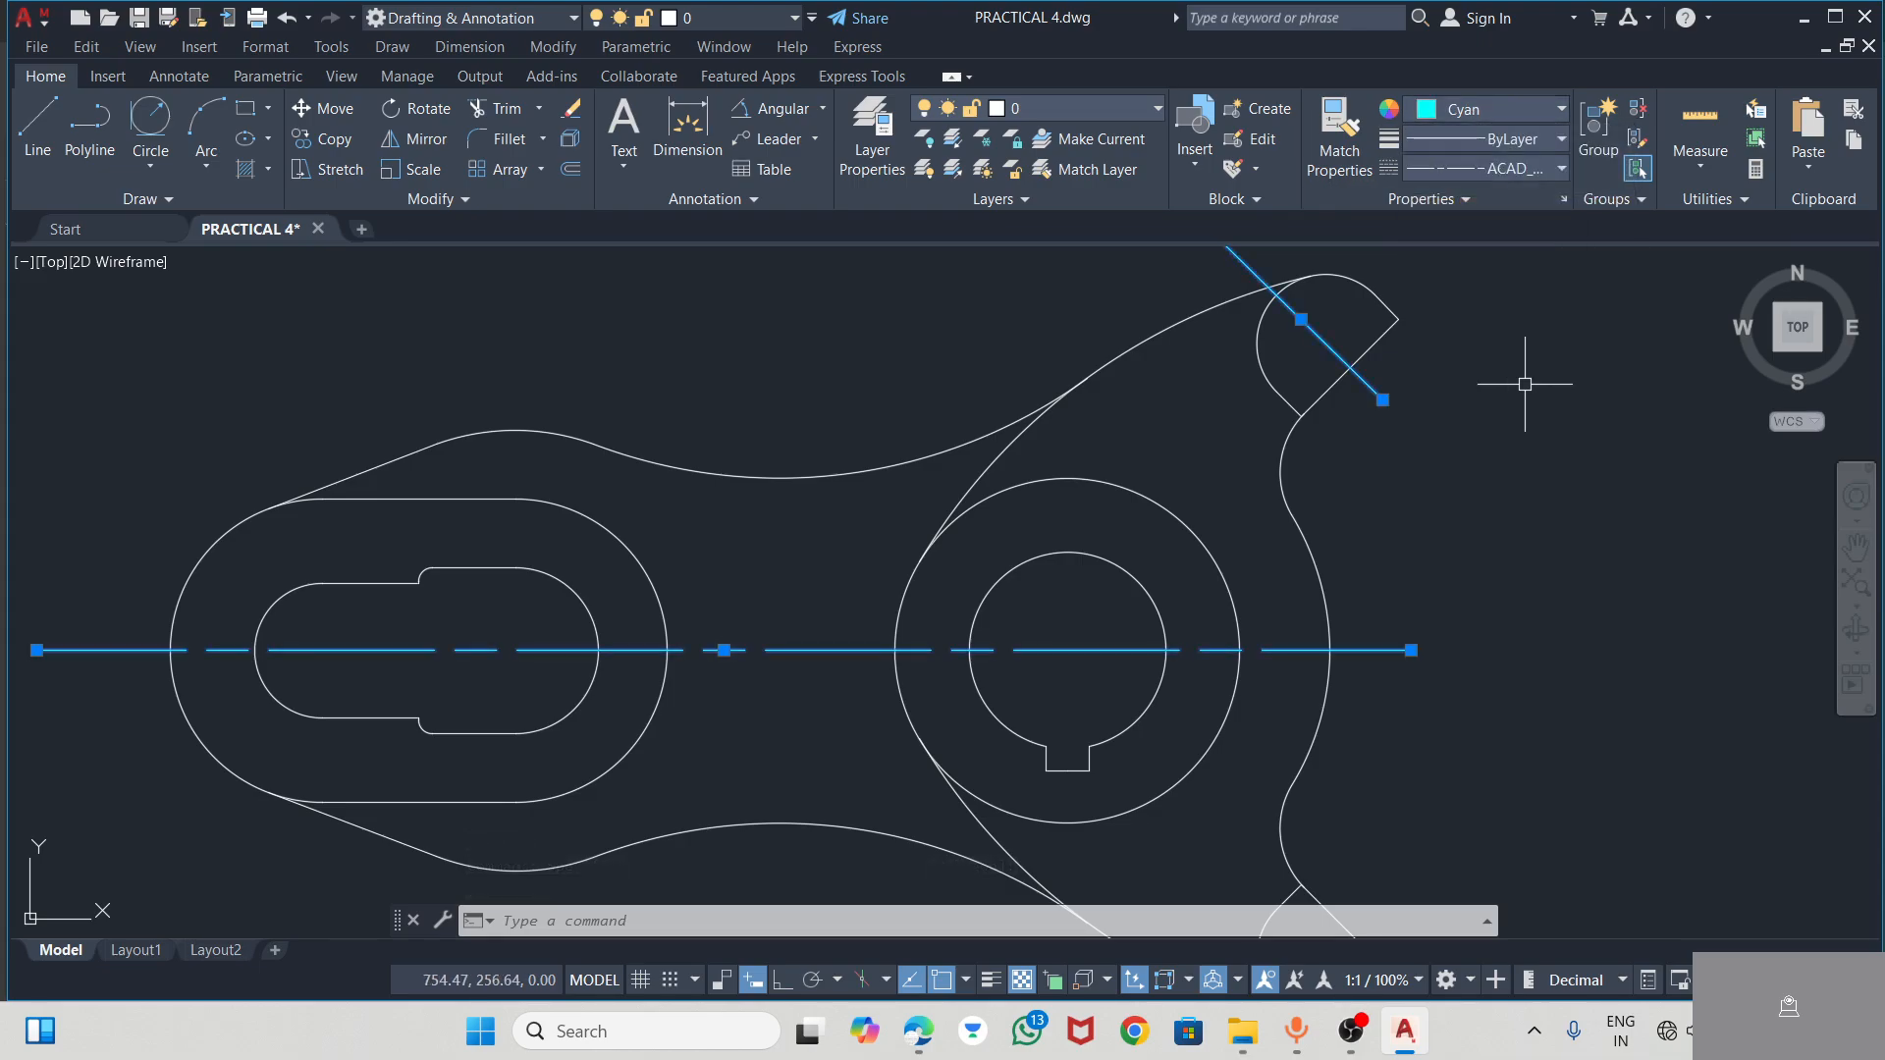
left_click(1530, 451)
left_click(1529, 450)
scroll(1518, 450, "down", 4)
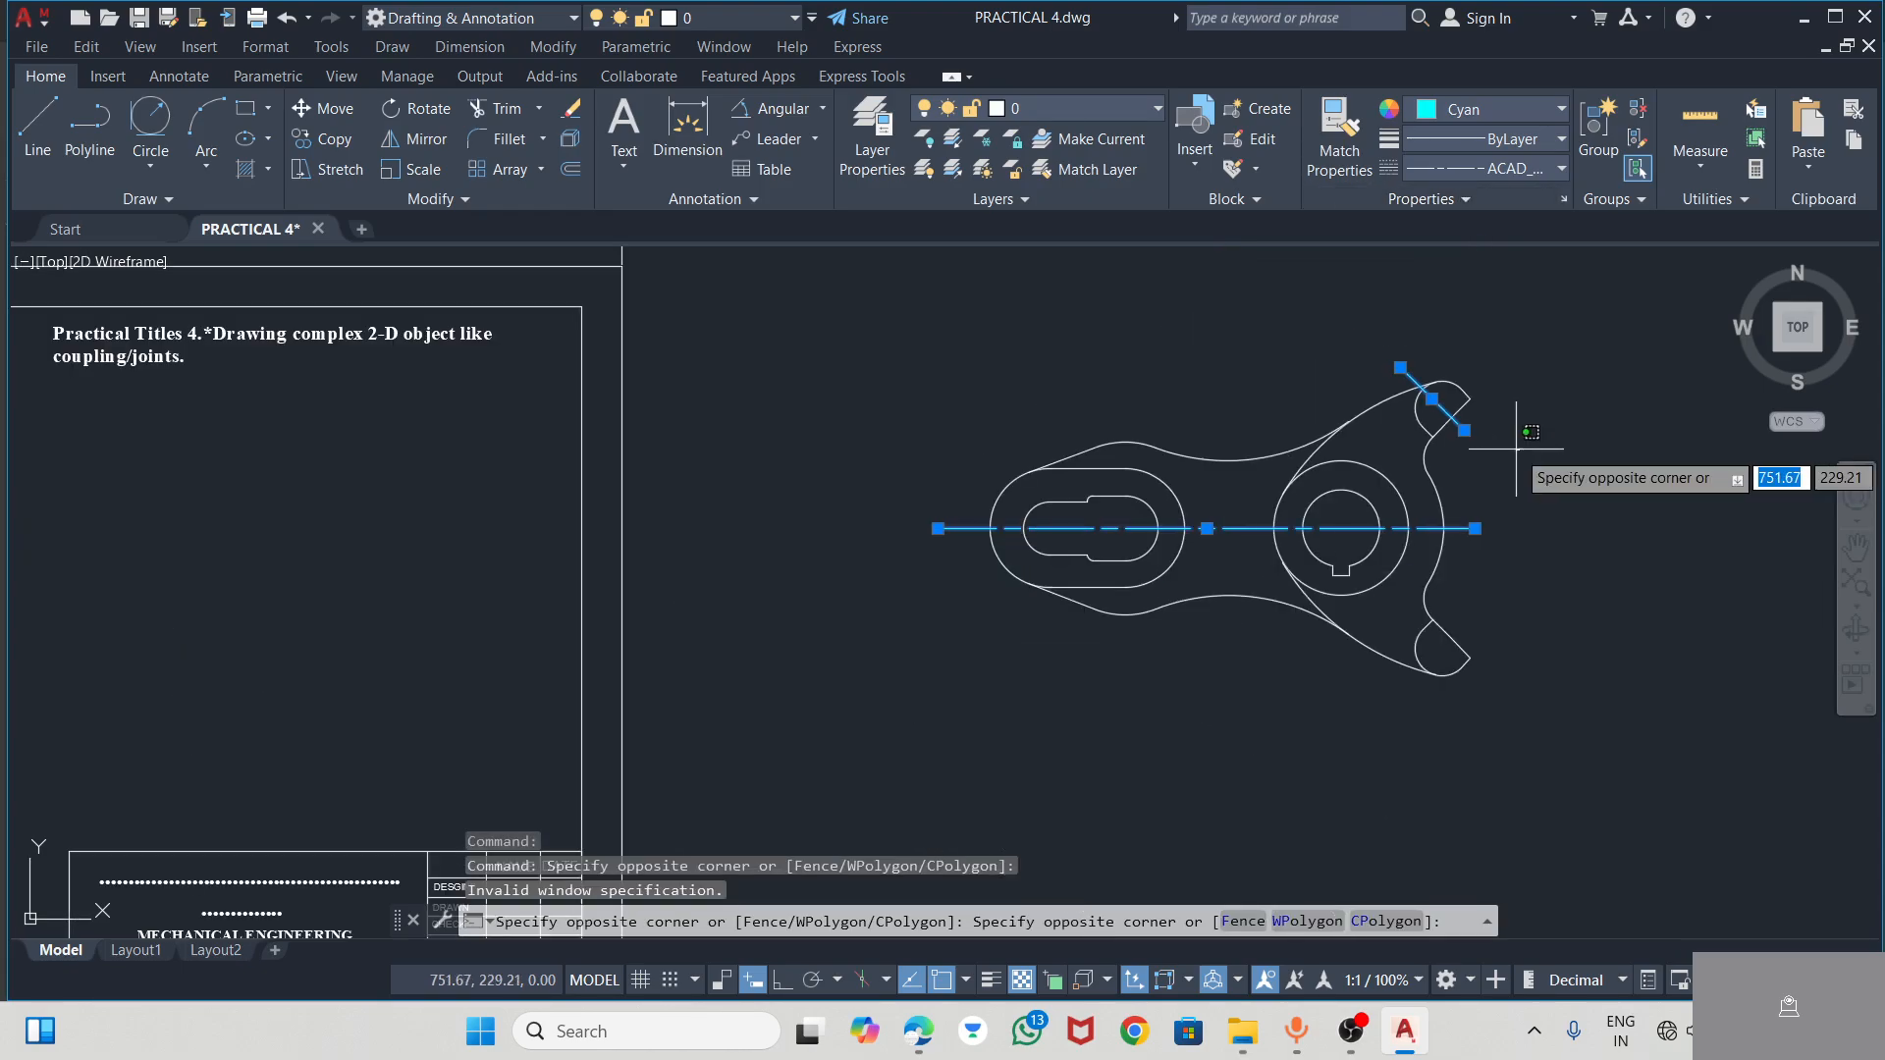
key("Escape")
key("Escape")
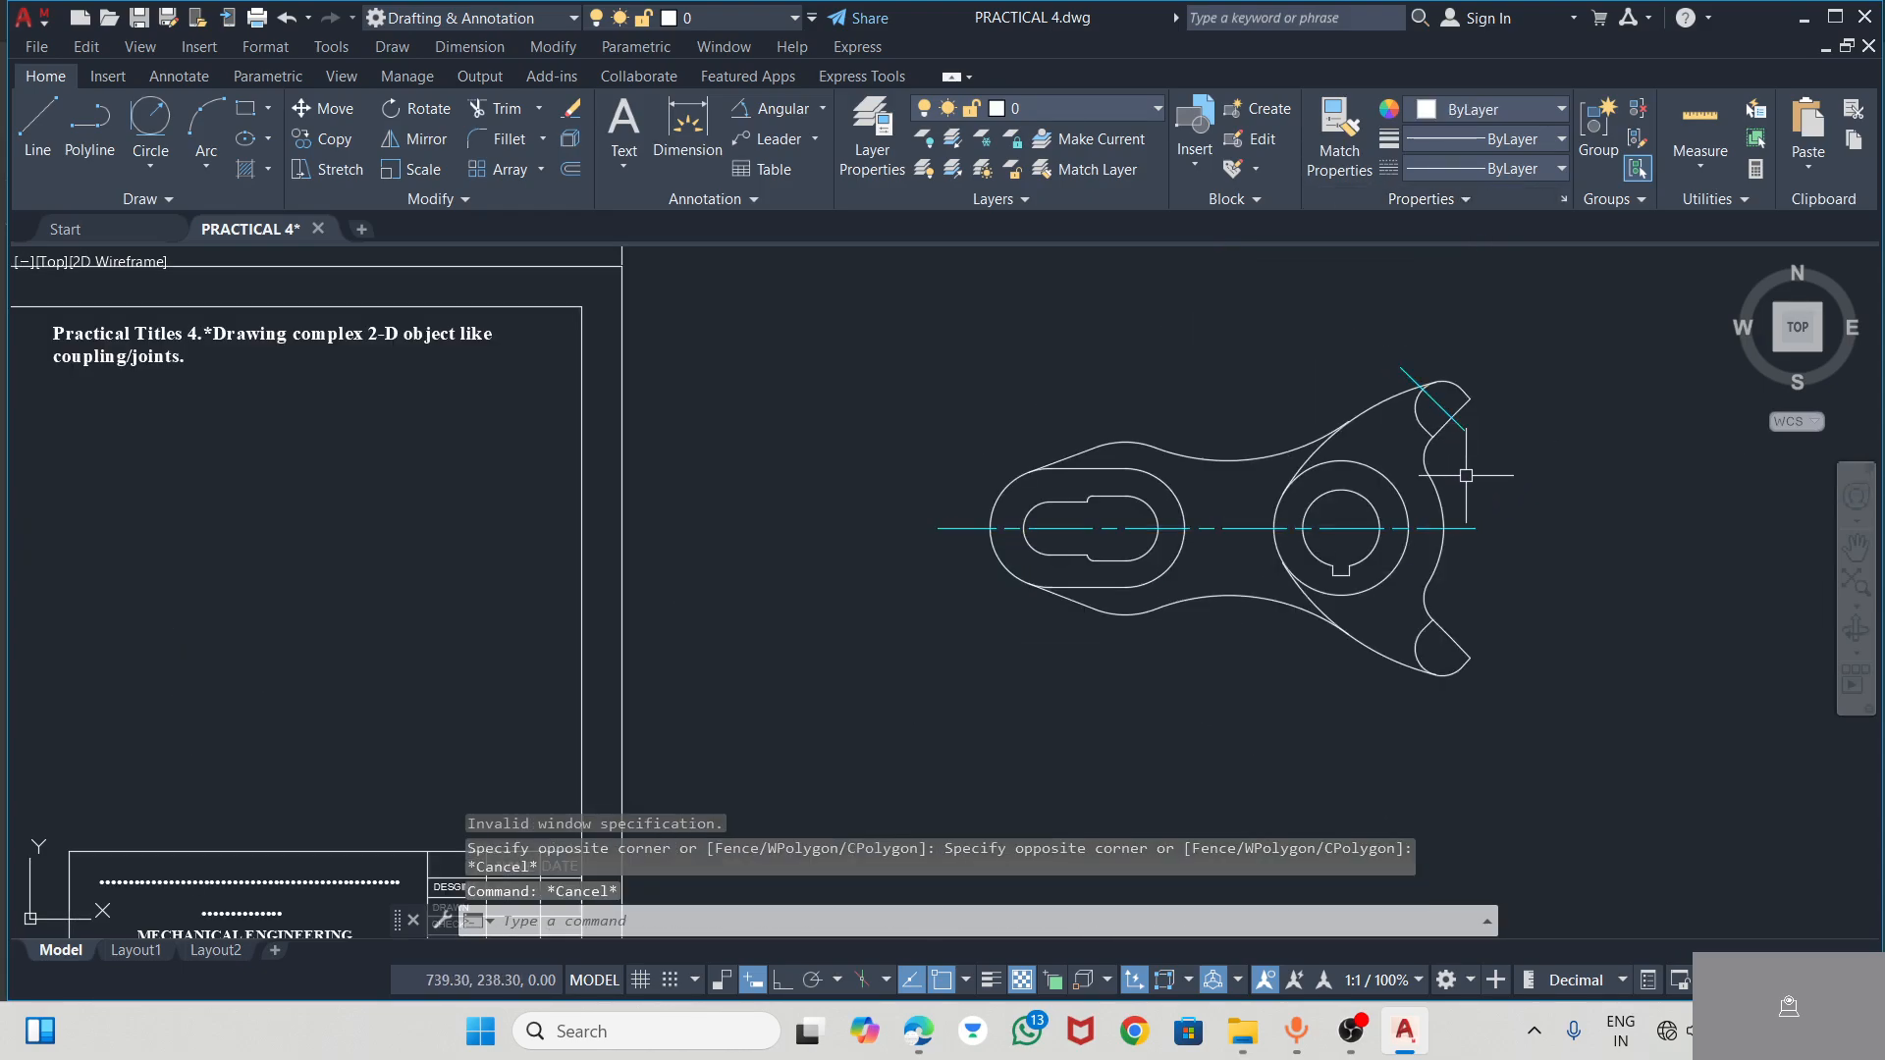
Examine the quick properties of the horizontal centre line and the upper arm's sloping centre line
scroll(1472, 477, "up", 2)
left_click(1429, 368)
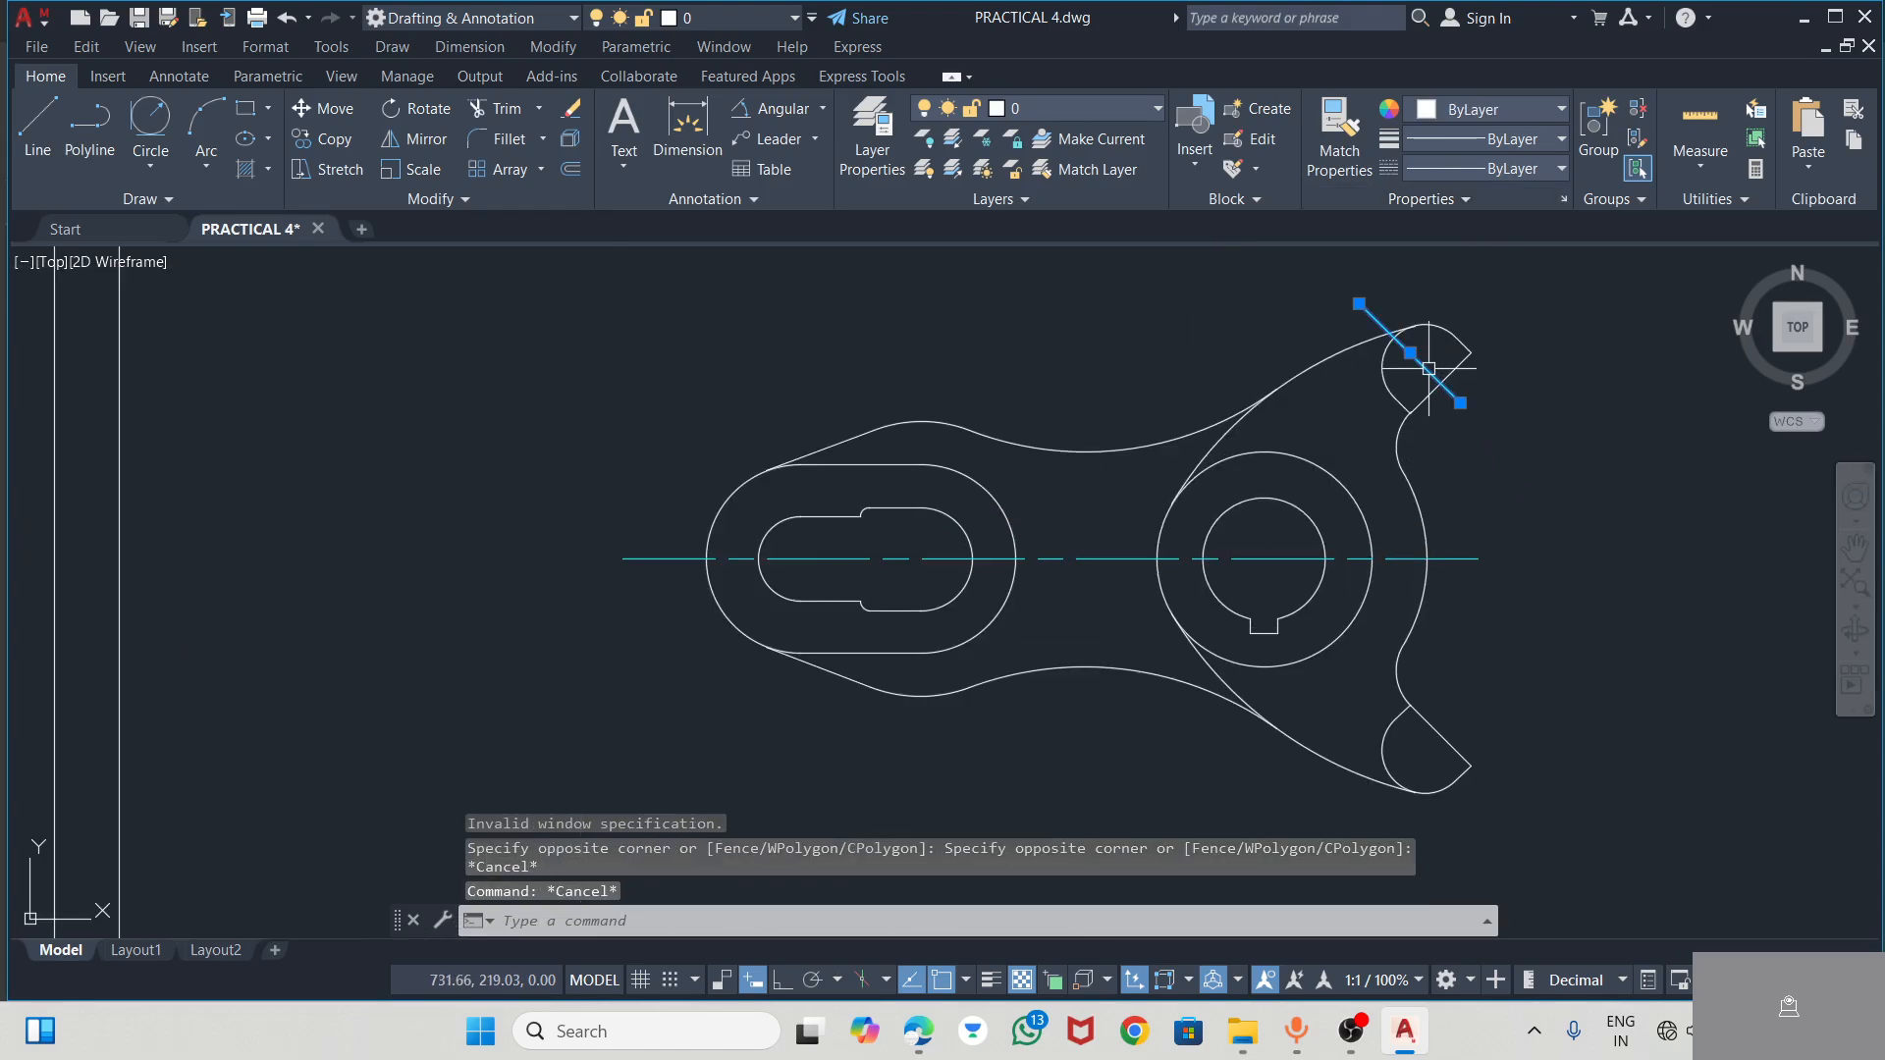
left_click(1460, 559)
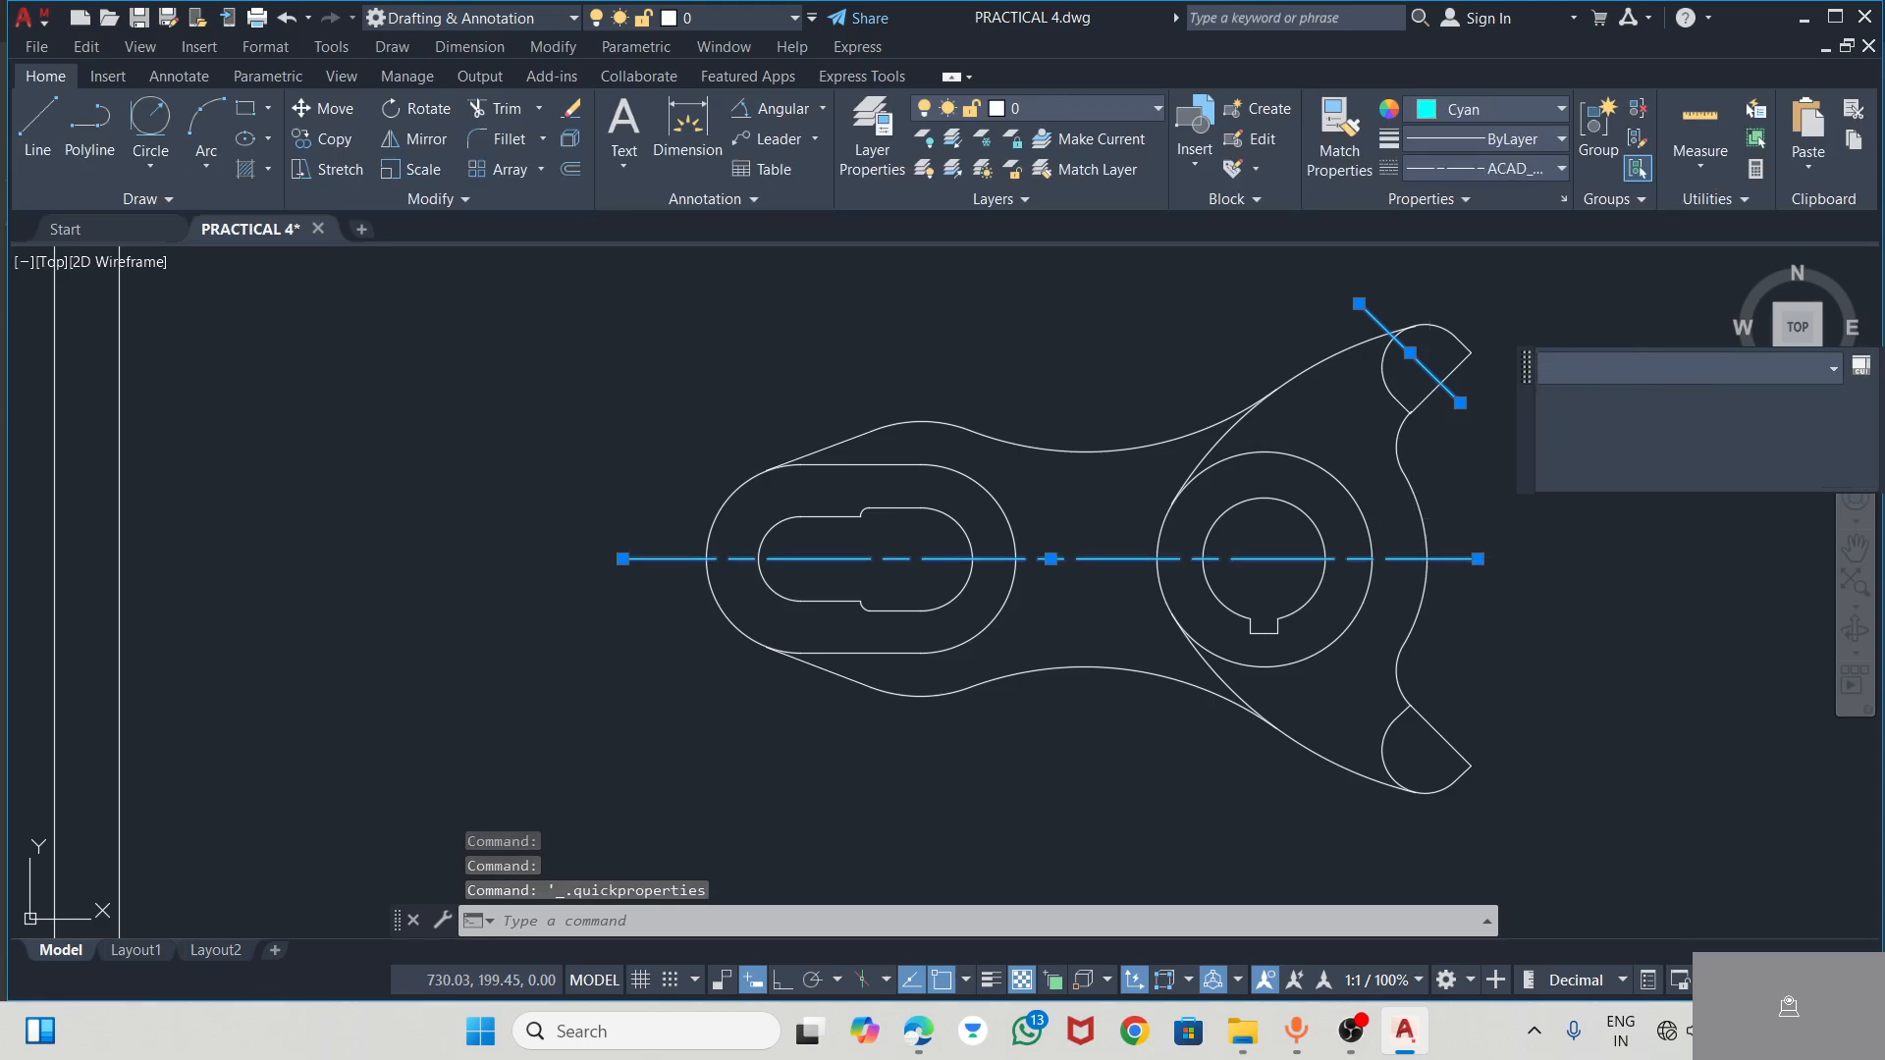
key("Escape")
key("Escape")
left_click(1393, 334)
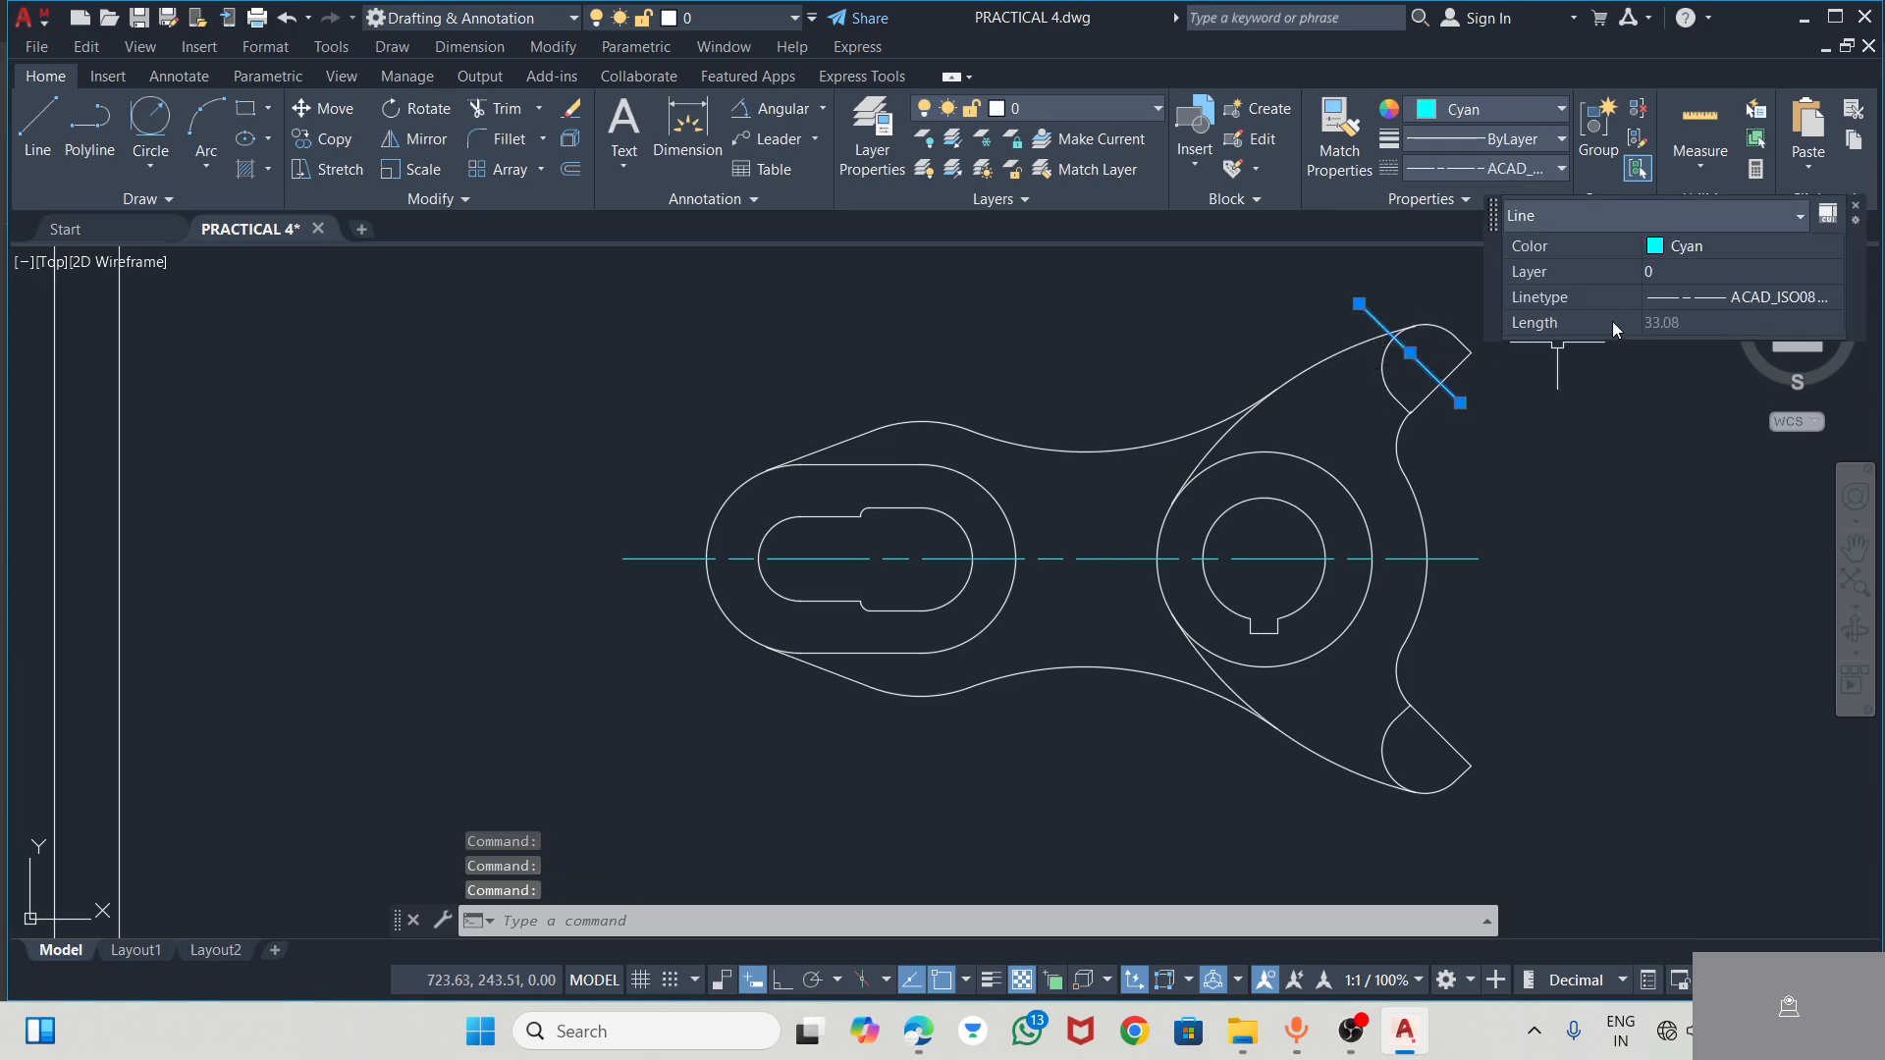
key("Escape")
right_click(1374, 315)
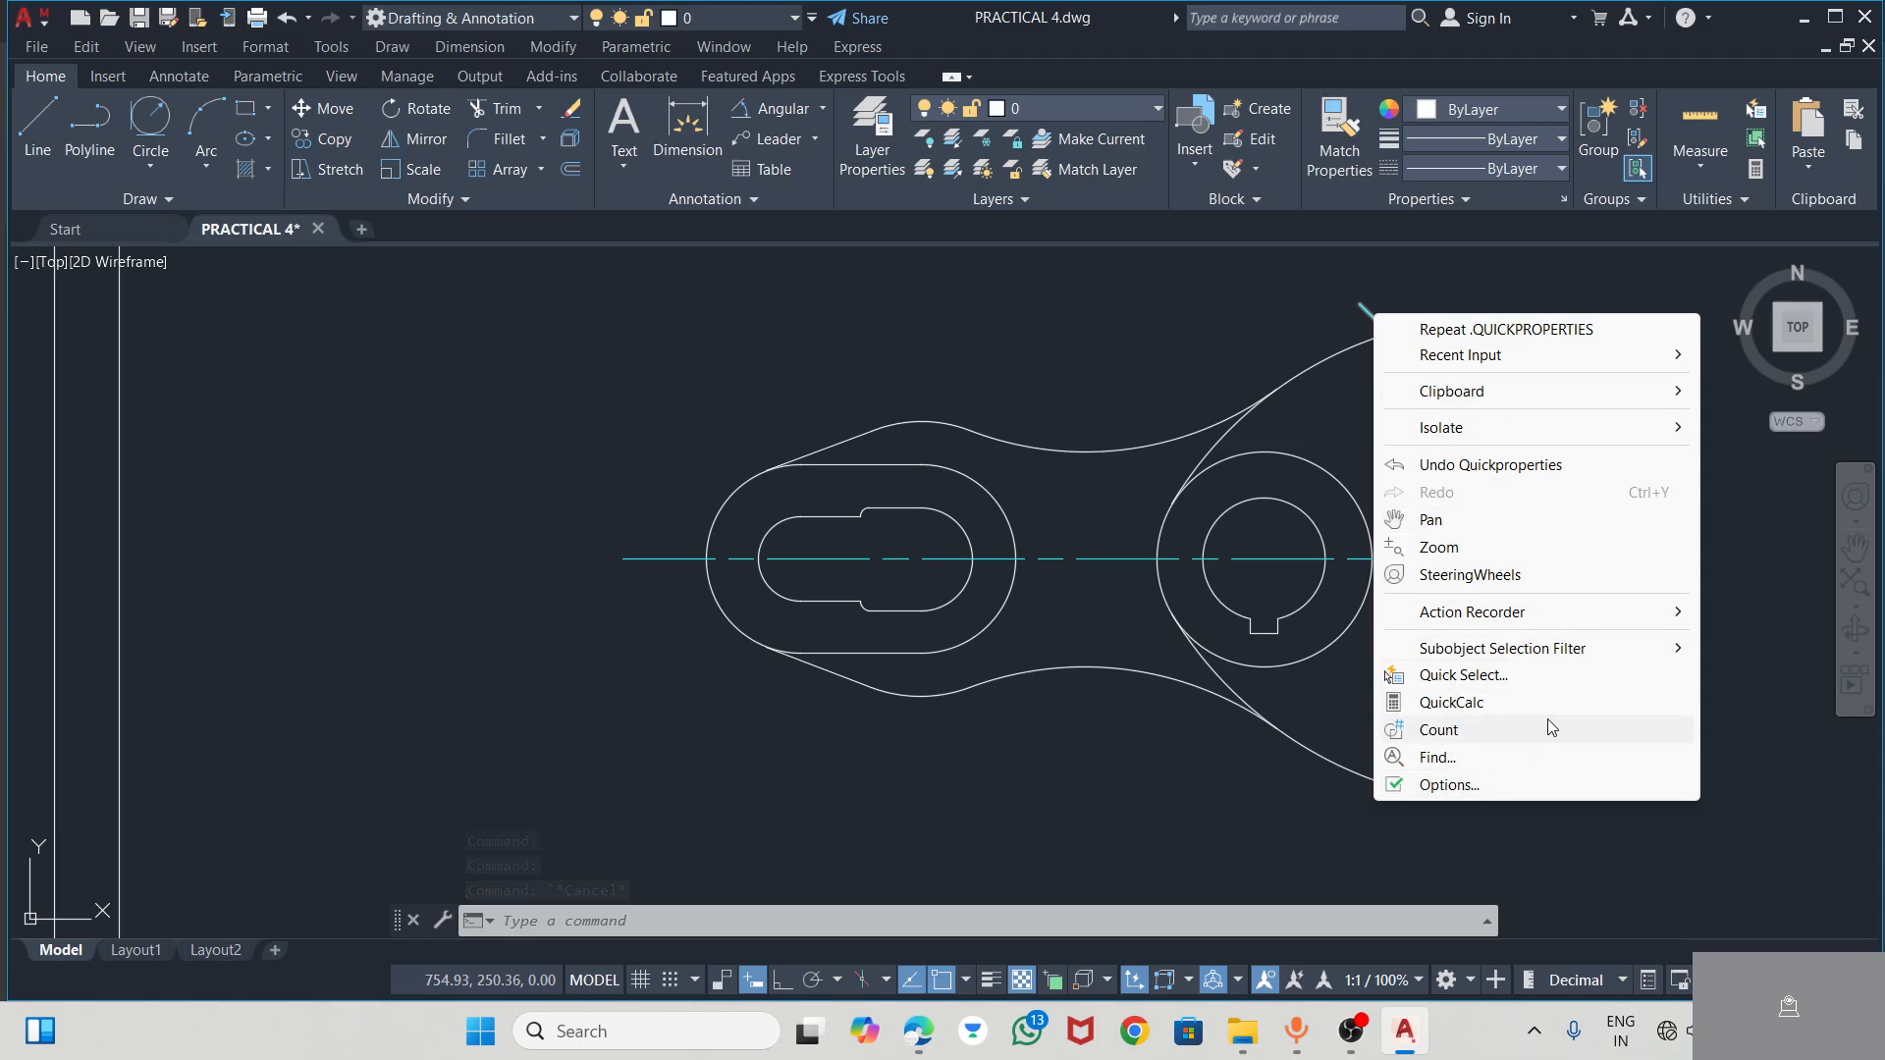
left_click(1507, 786)
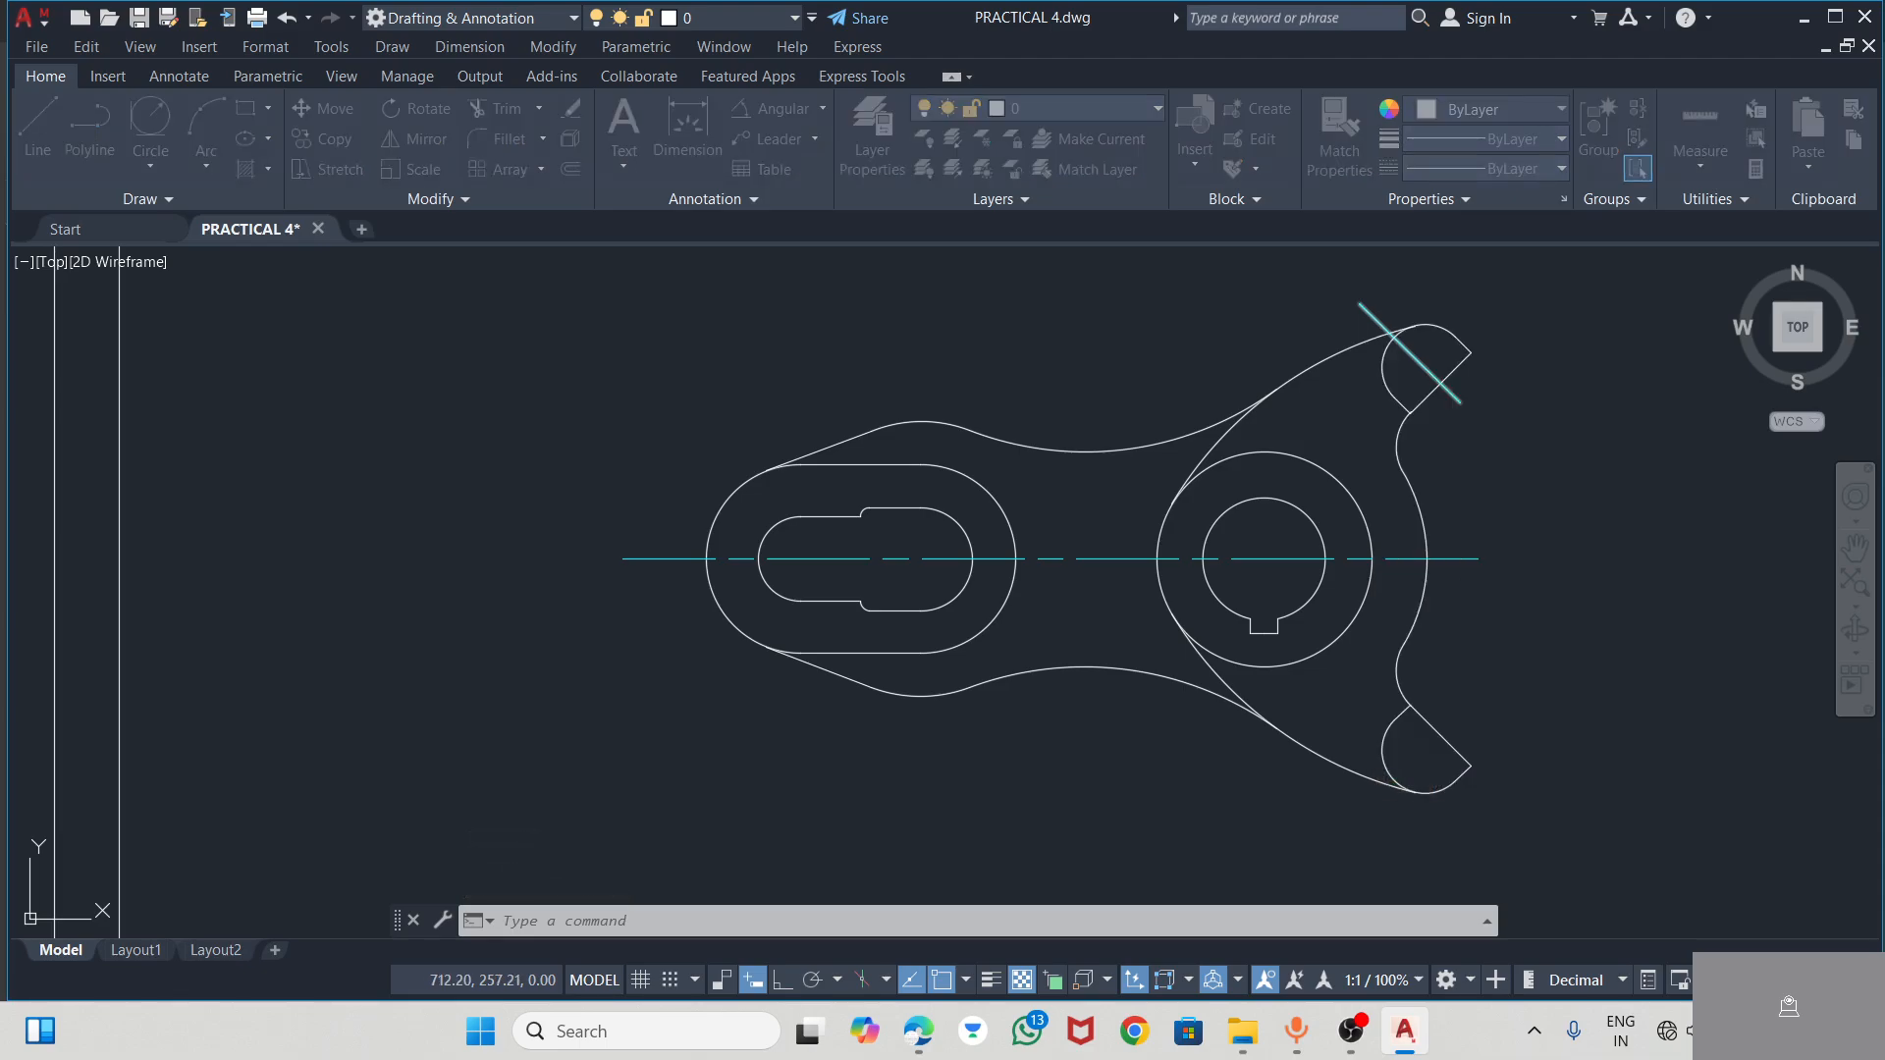
key("Escape")
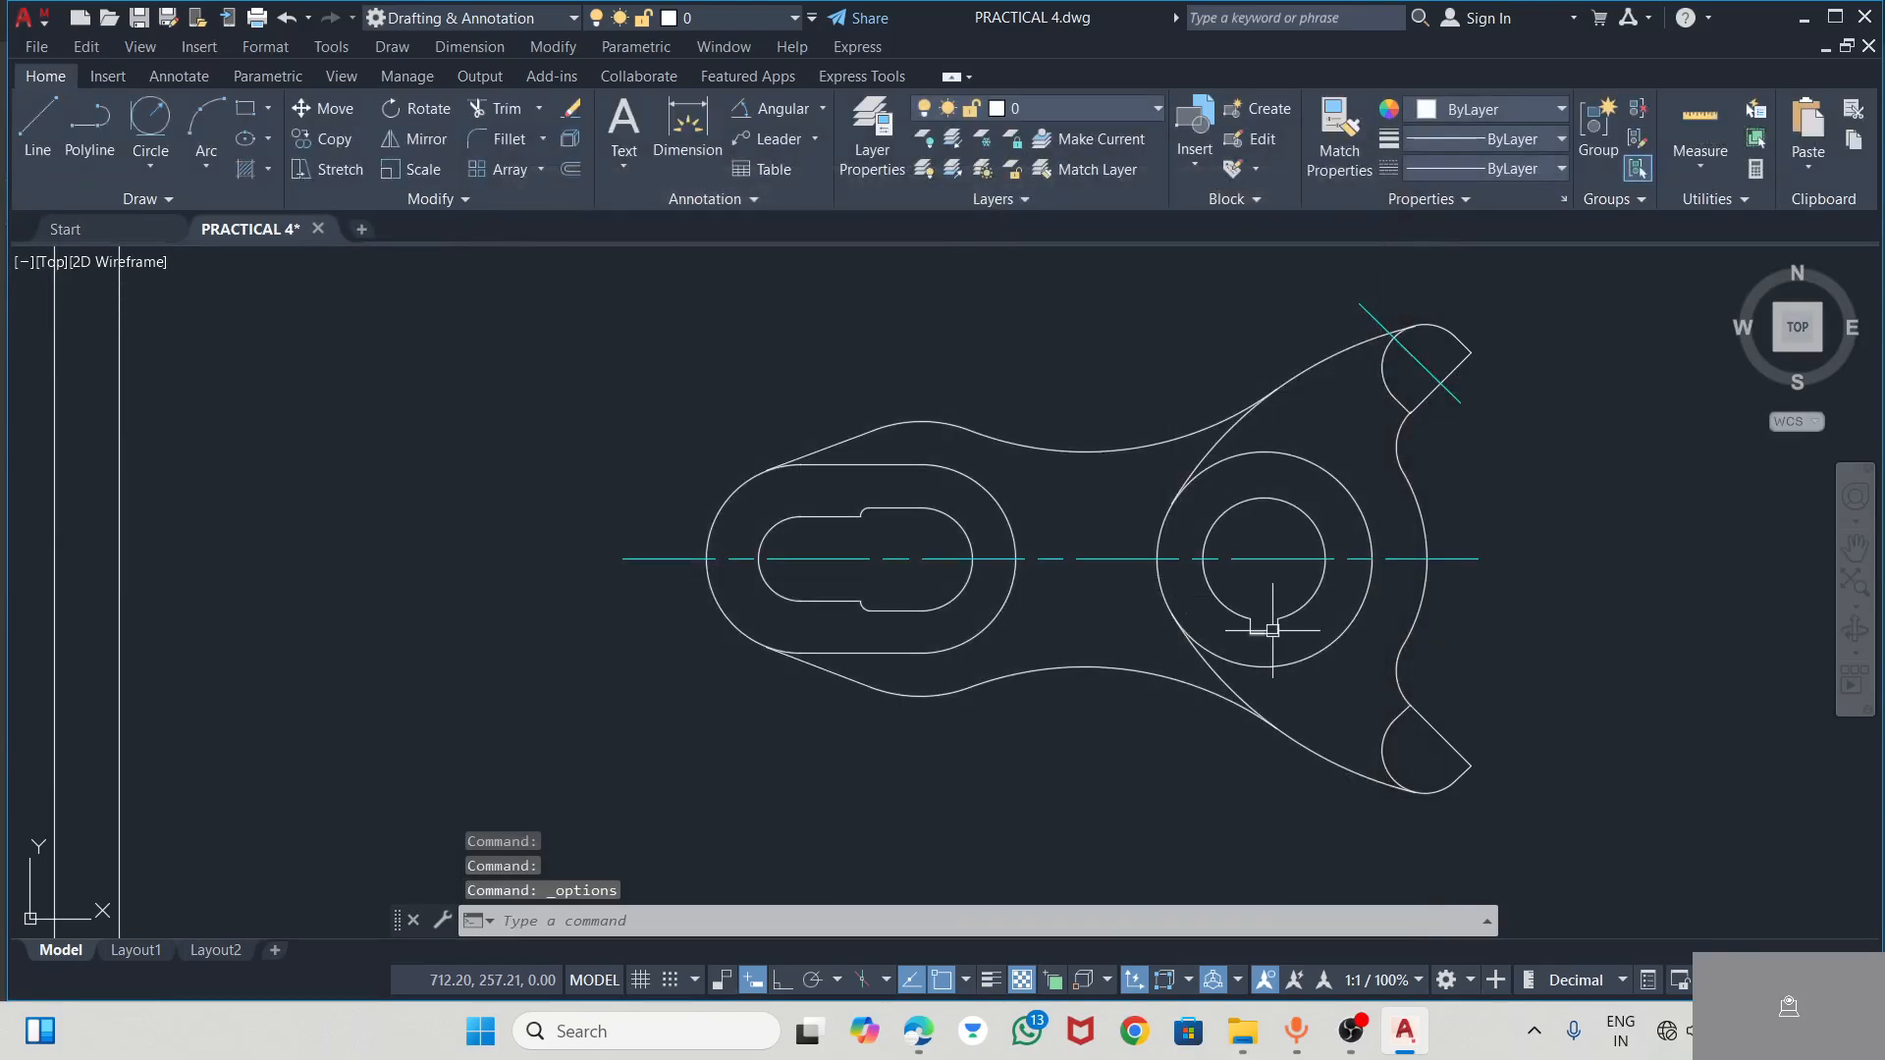
left_click(1371, 311)
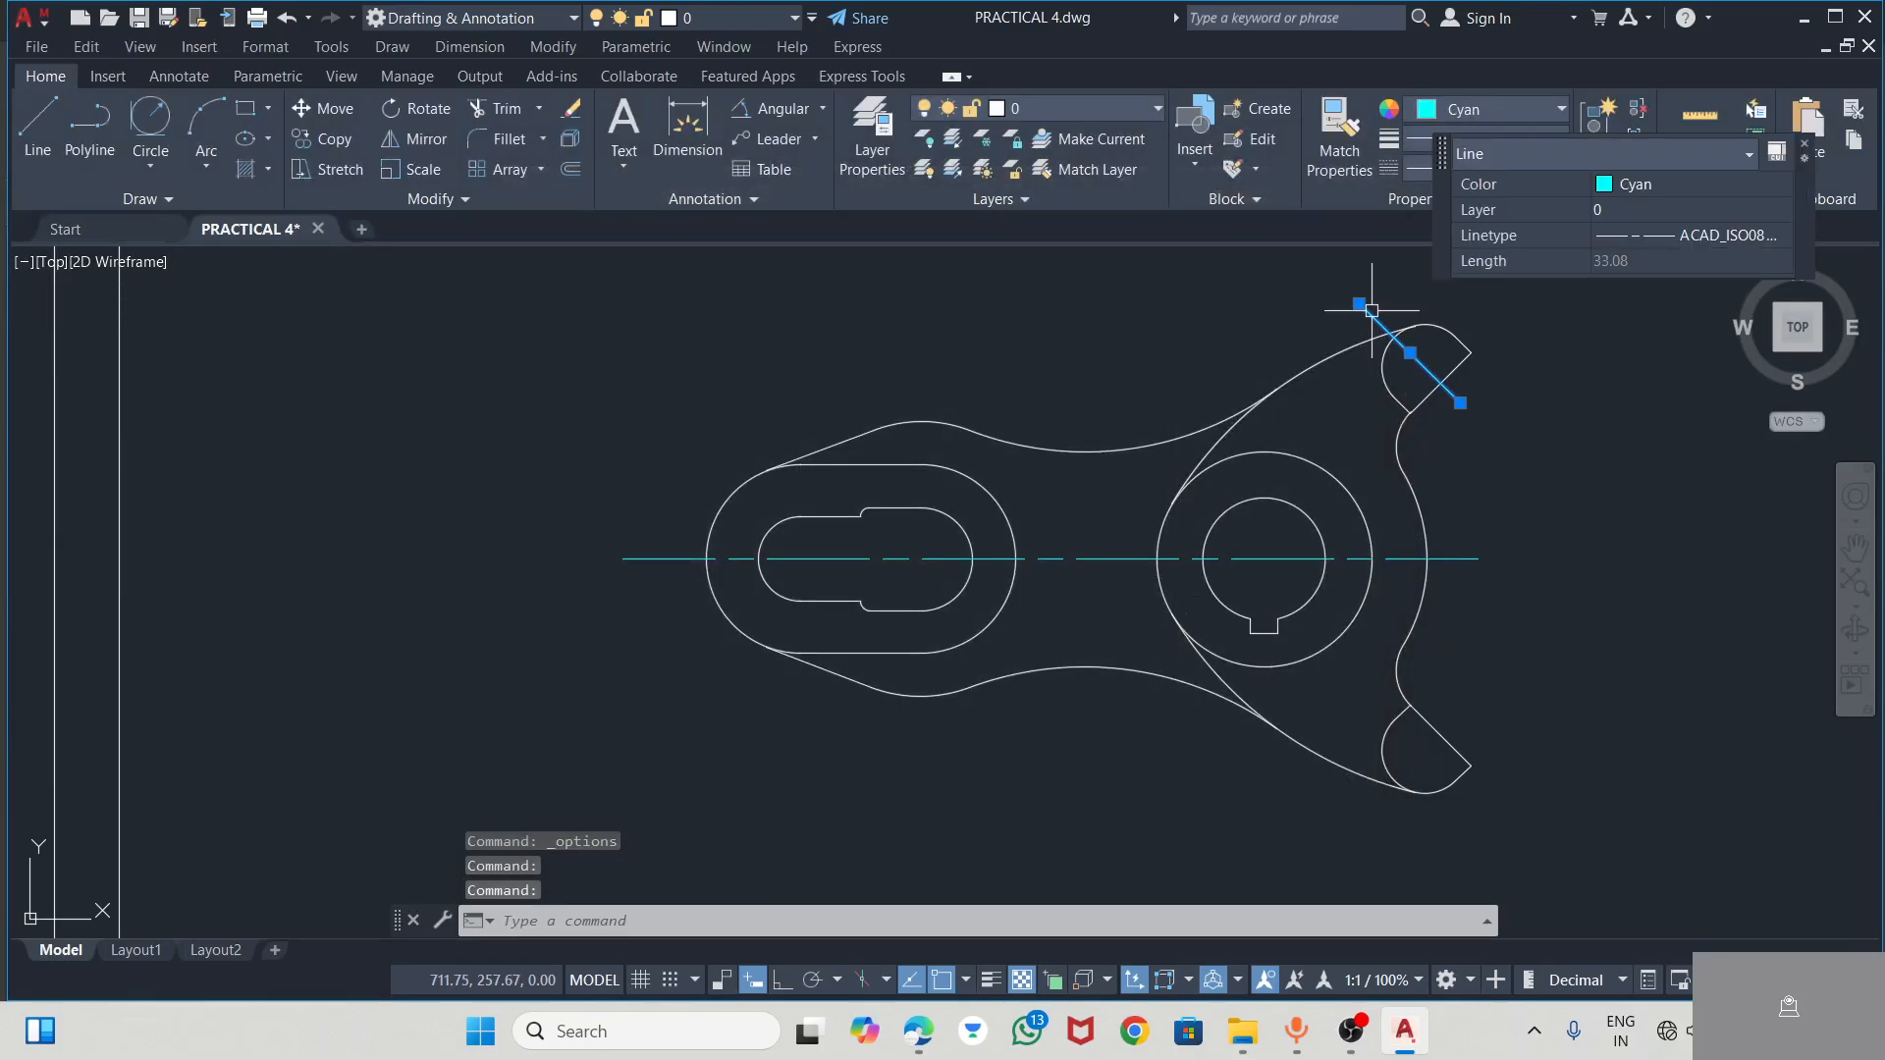
key("Escape")
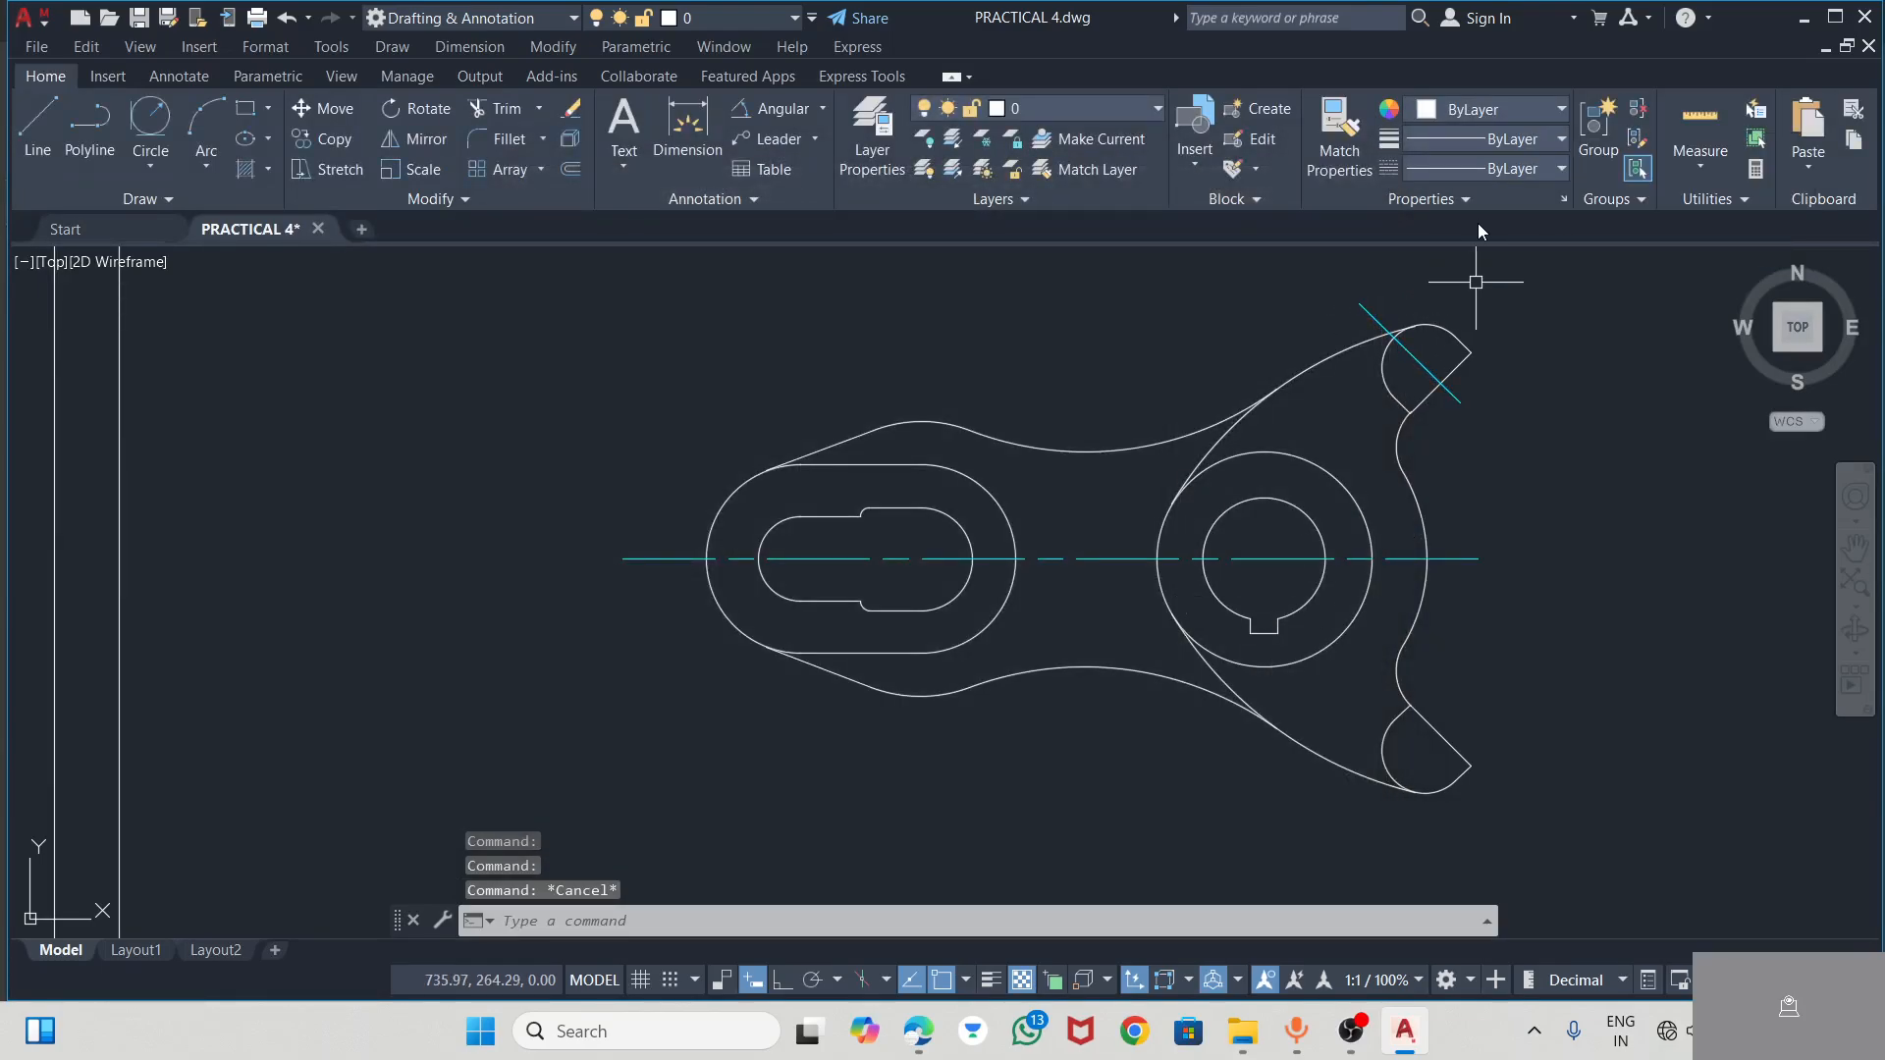
Stretch the lower end of the upper arm's sloping centre line further out past the arm's flat edge
left_click(1403, 558)
left_click(1460, 402)
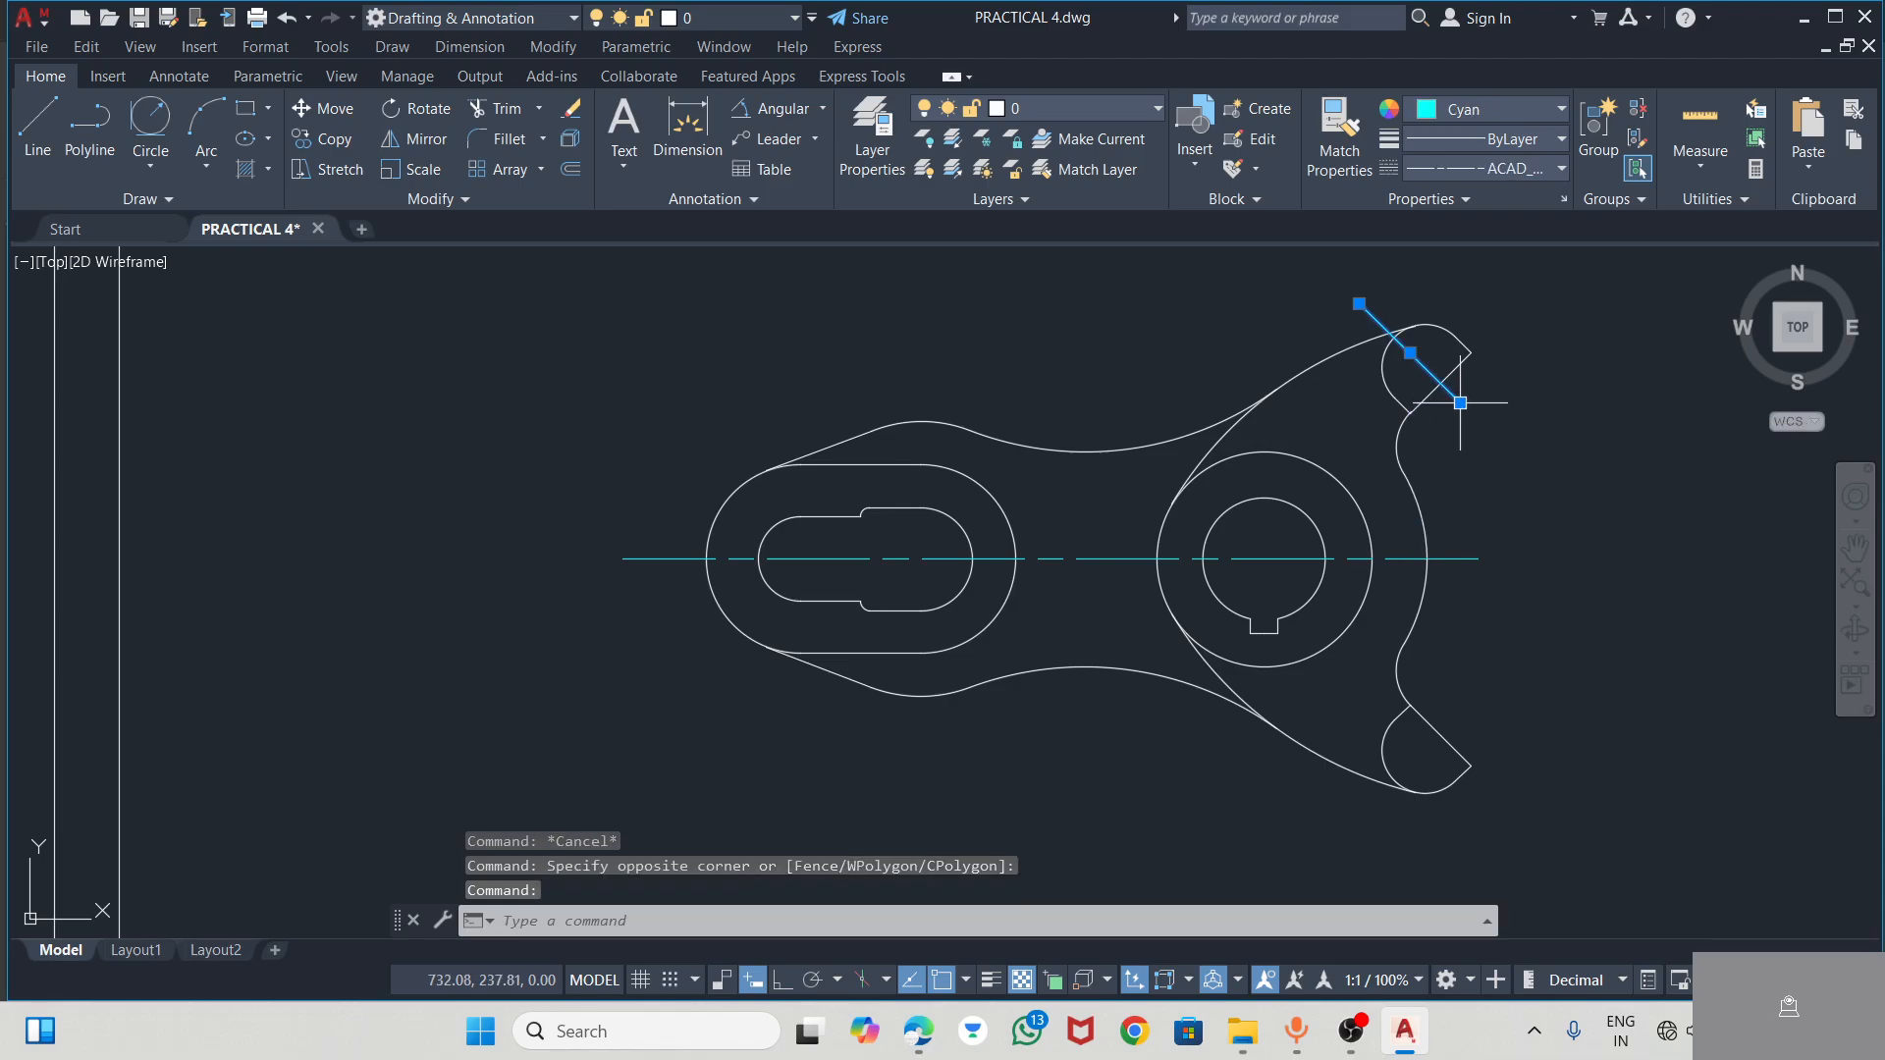
left_click(1465, 397)
left_click(1460, 403)
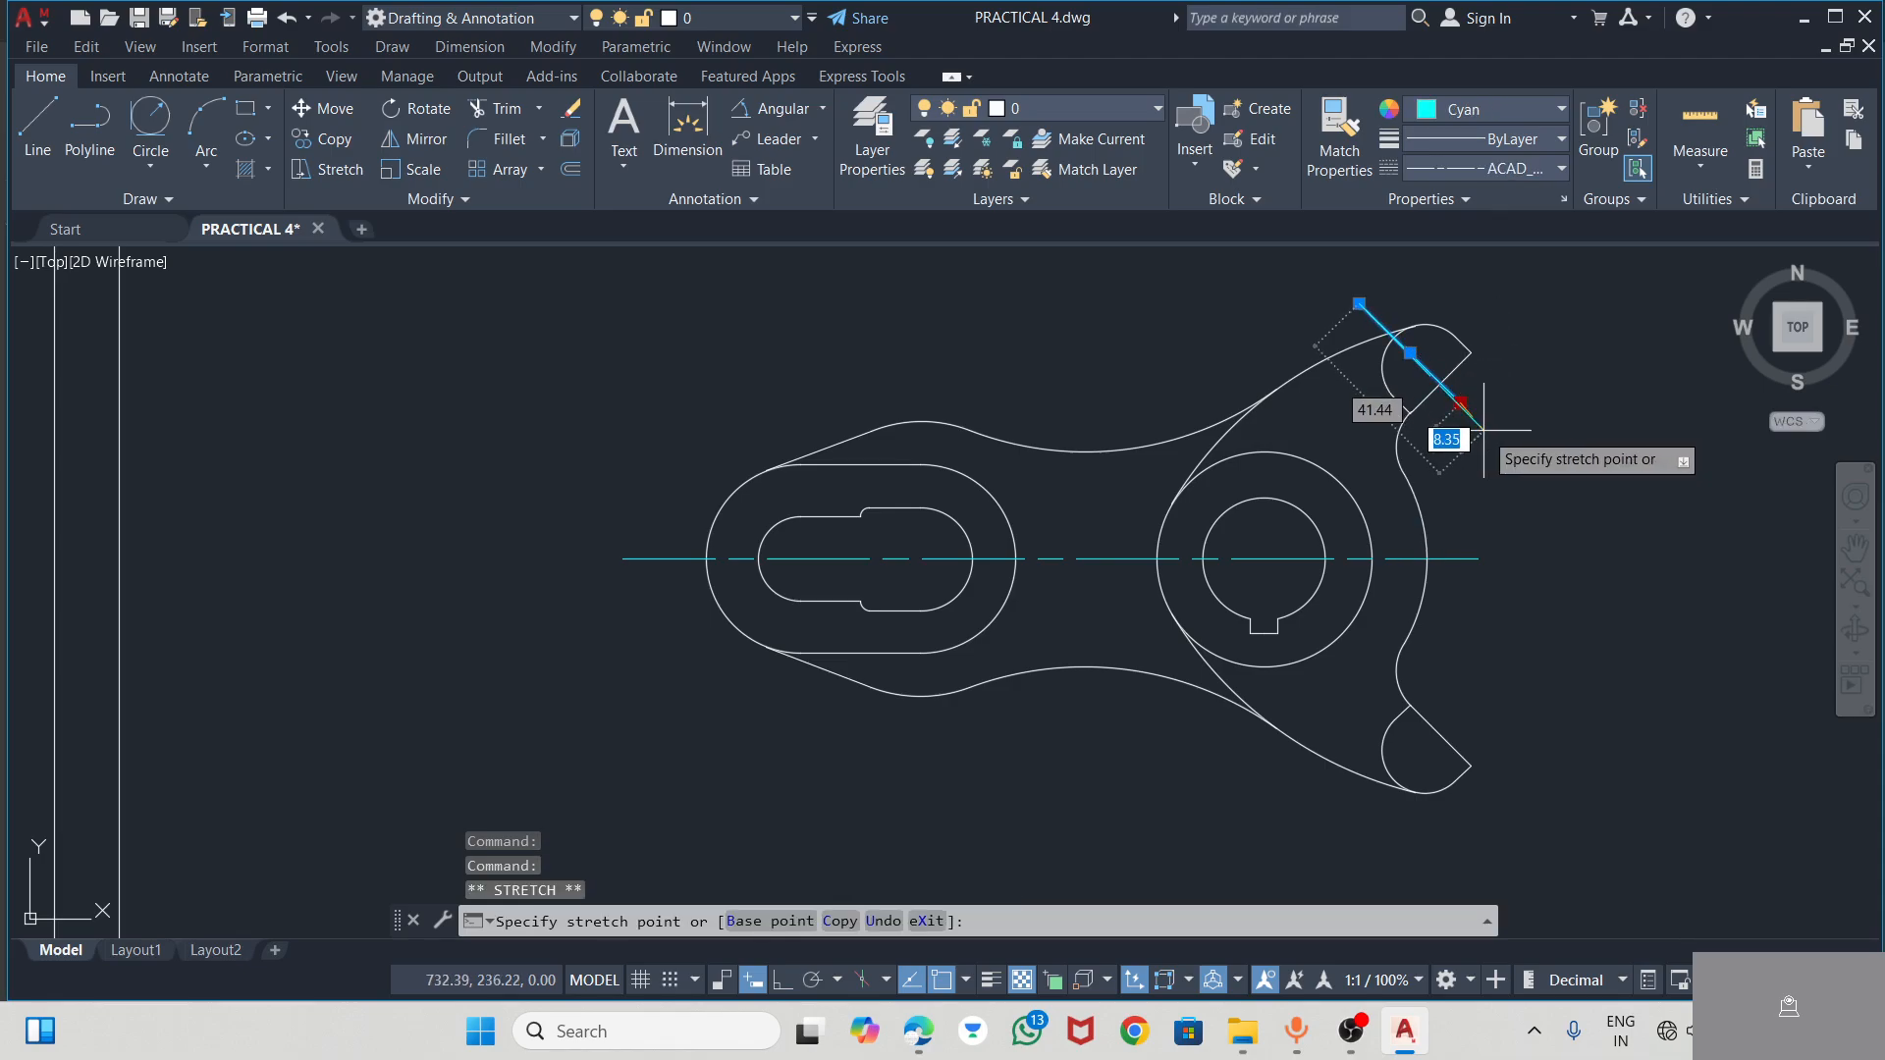
left_click(1498, 438)
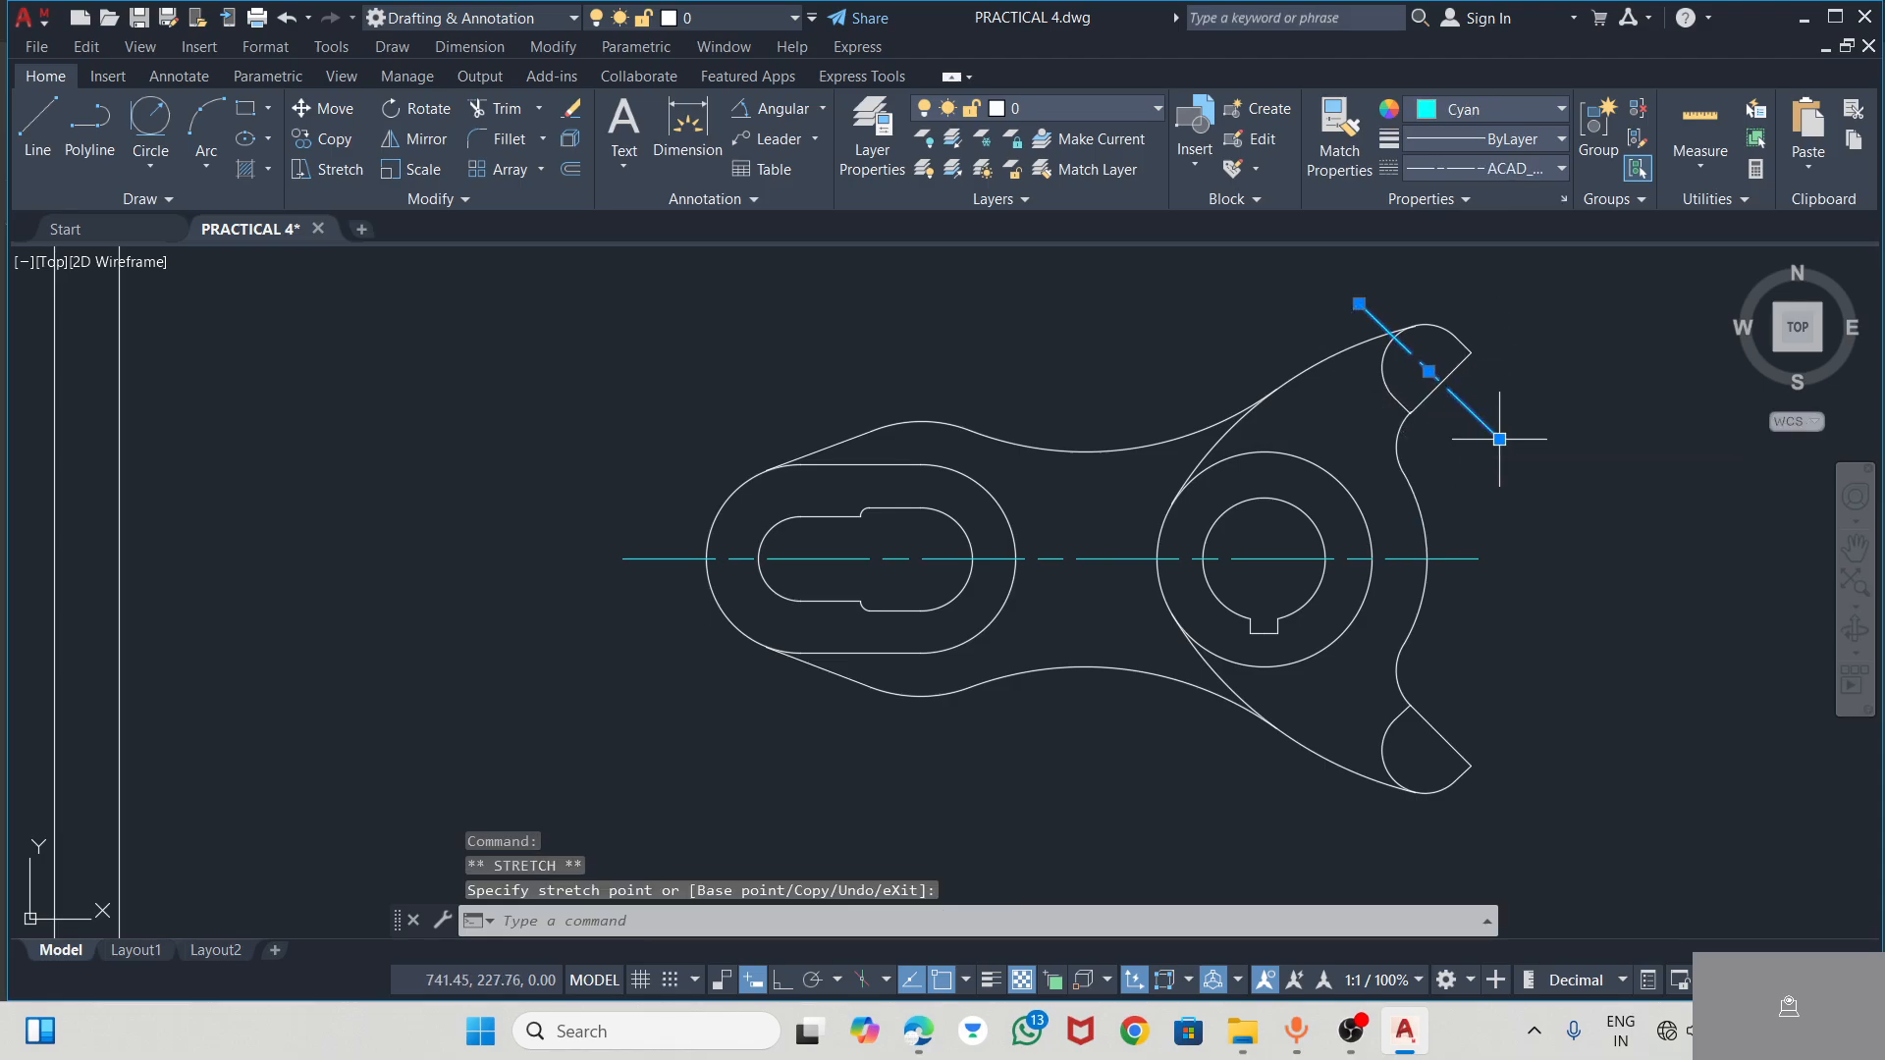
key("Escape")
key("Escape")
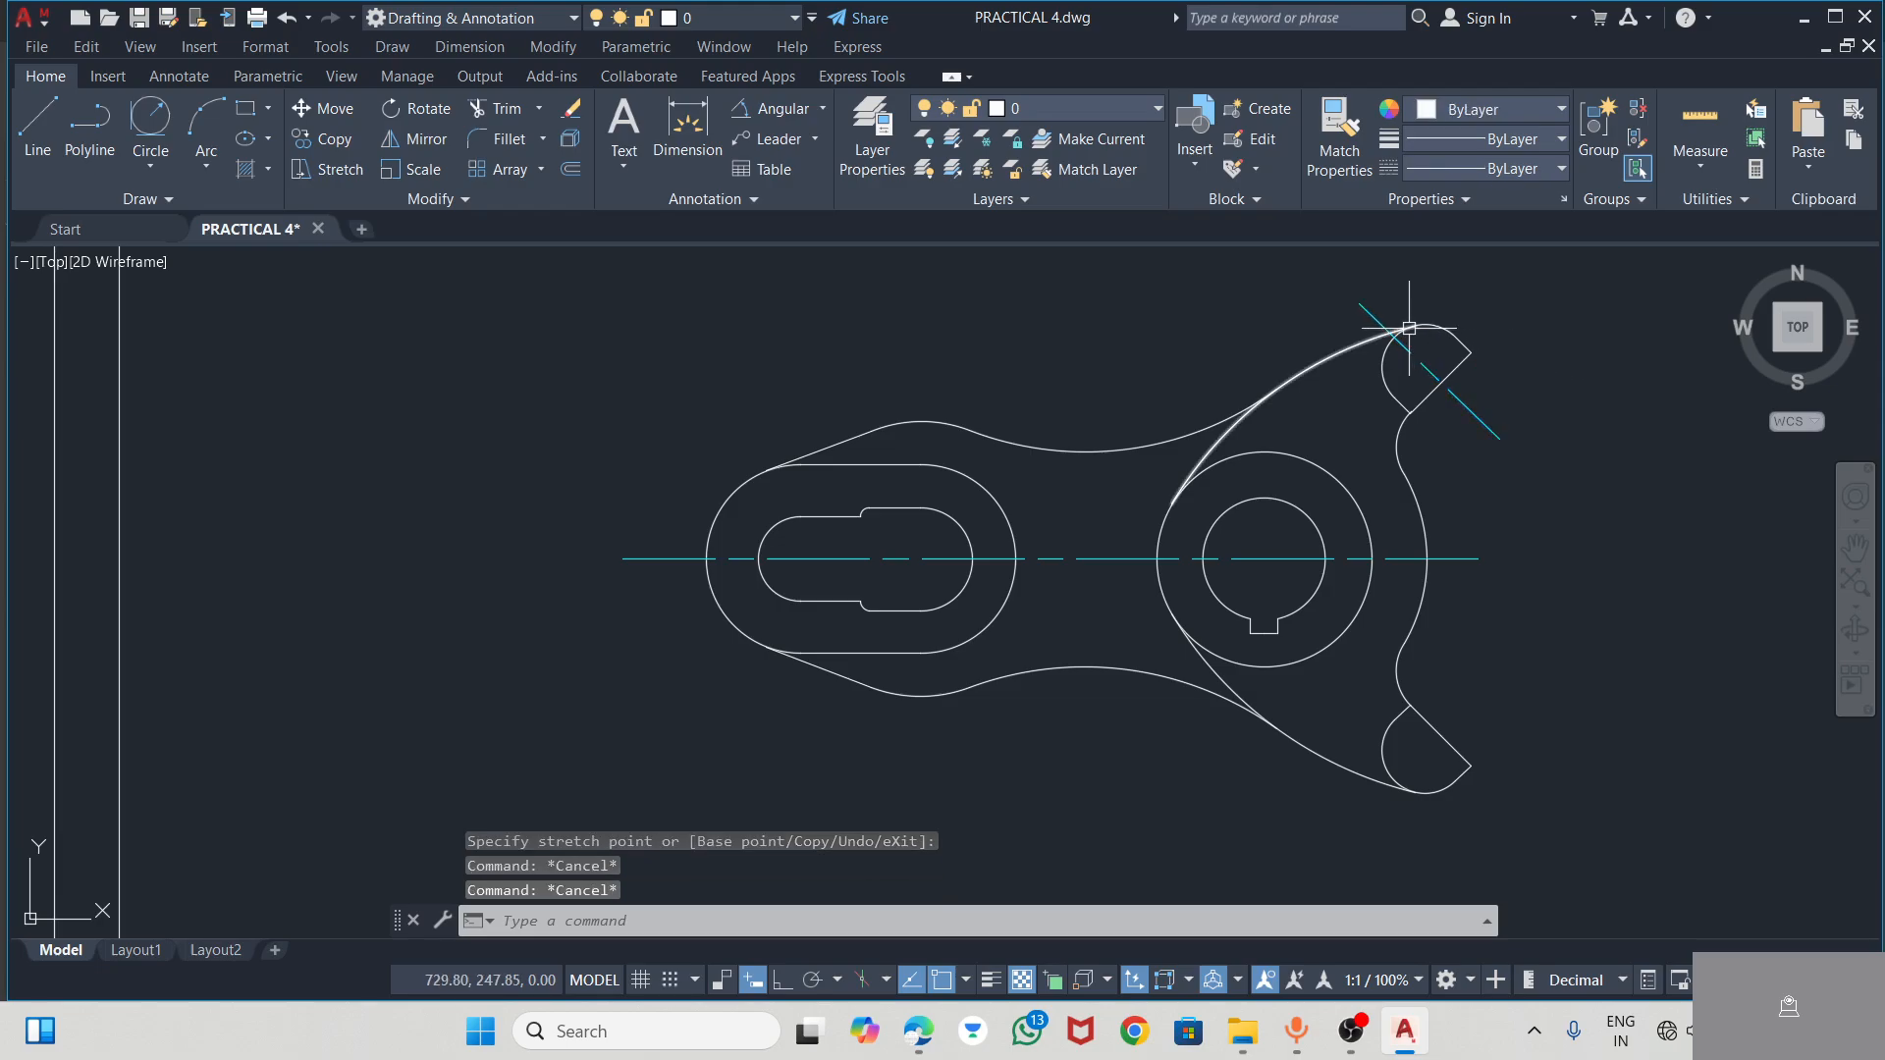
Move the upper arm's sloping centre line by its midpoint onto the centre of the R10 end arc
scroll(1402, 387, "up", 6)
left_click(1348, 337)
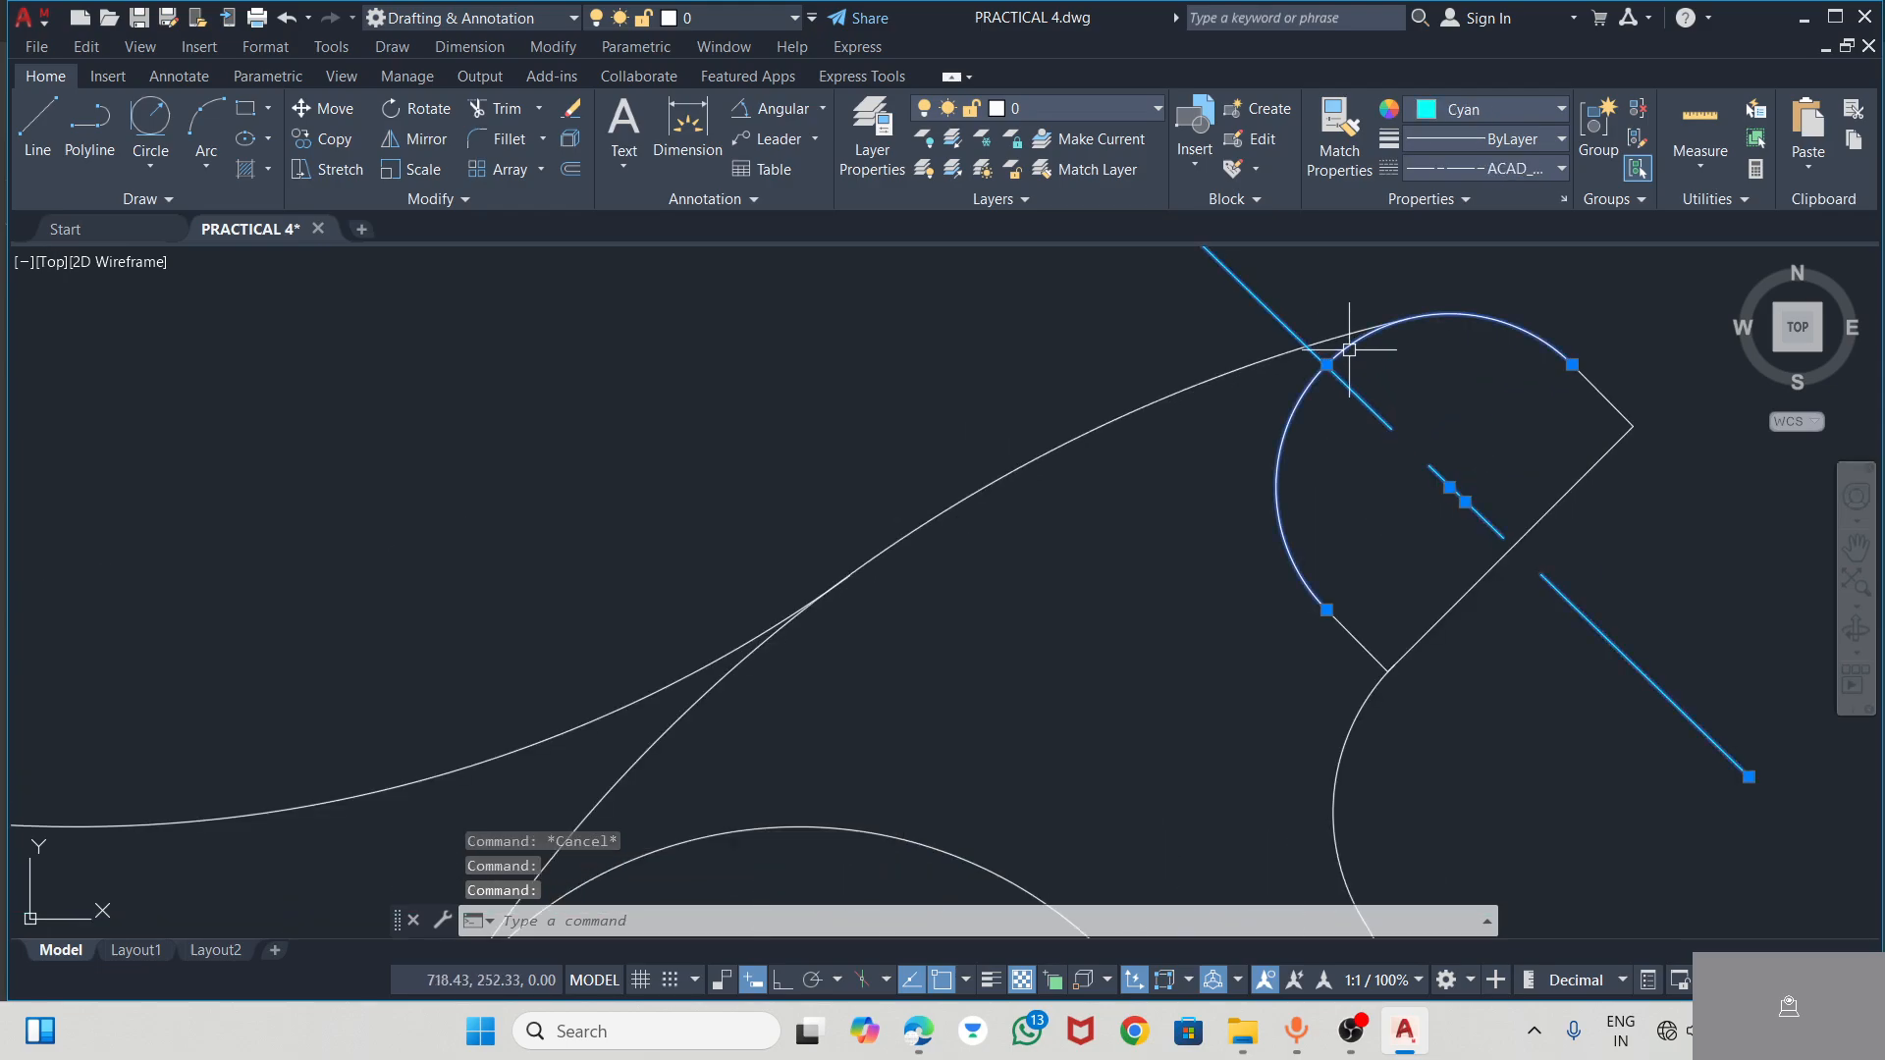
scroll(1443, 491, "up", 4)
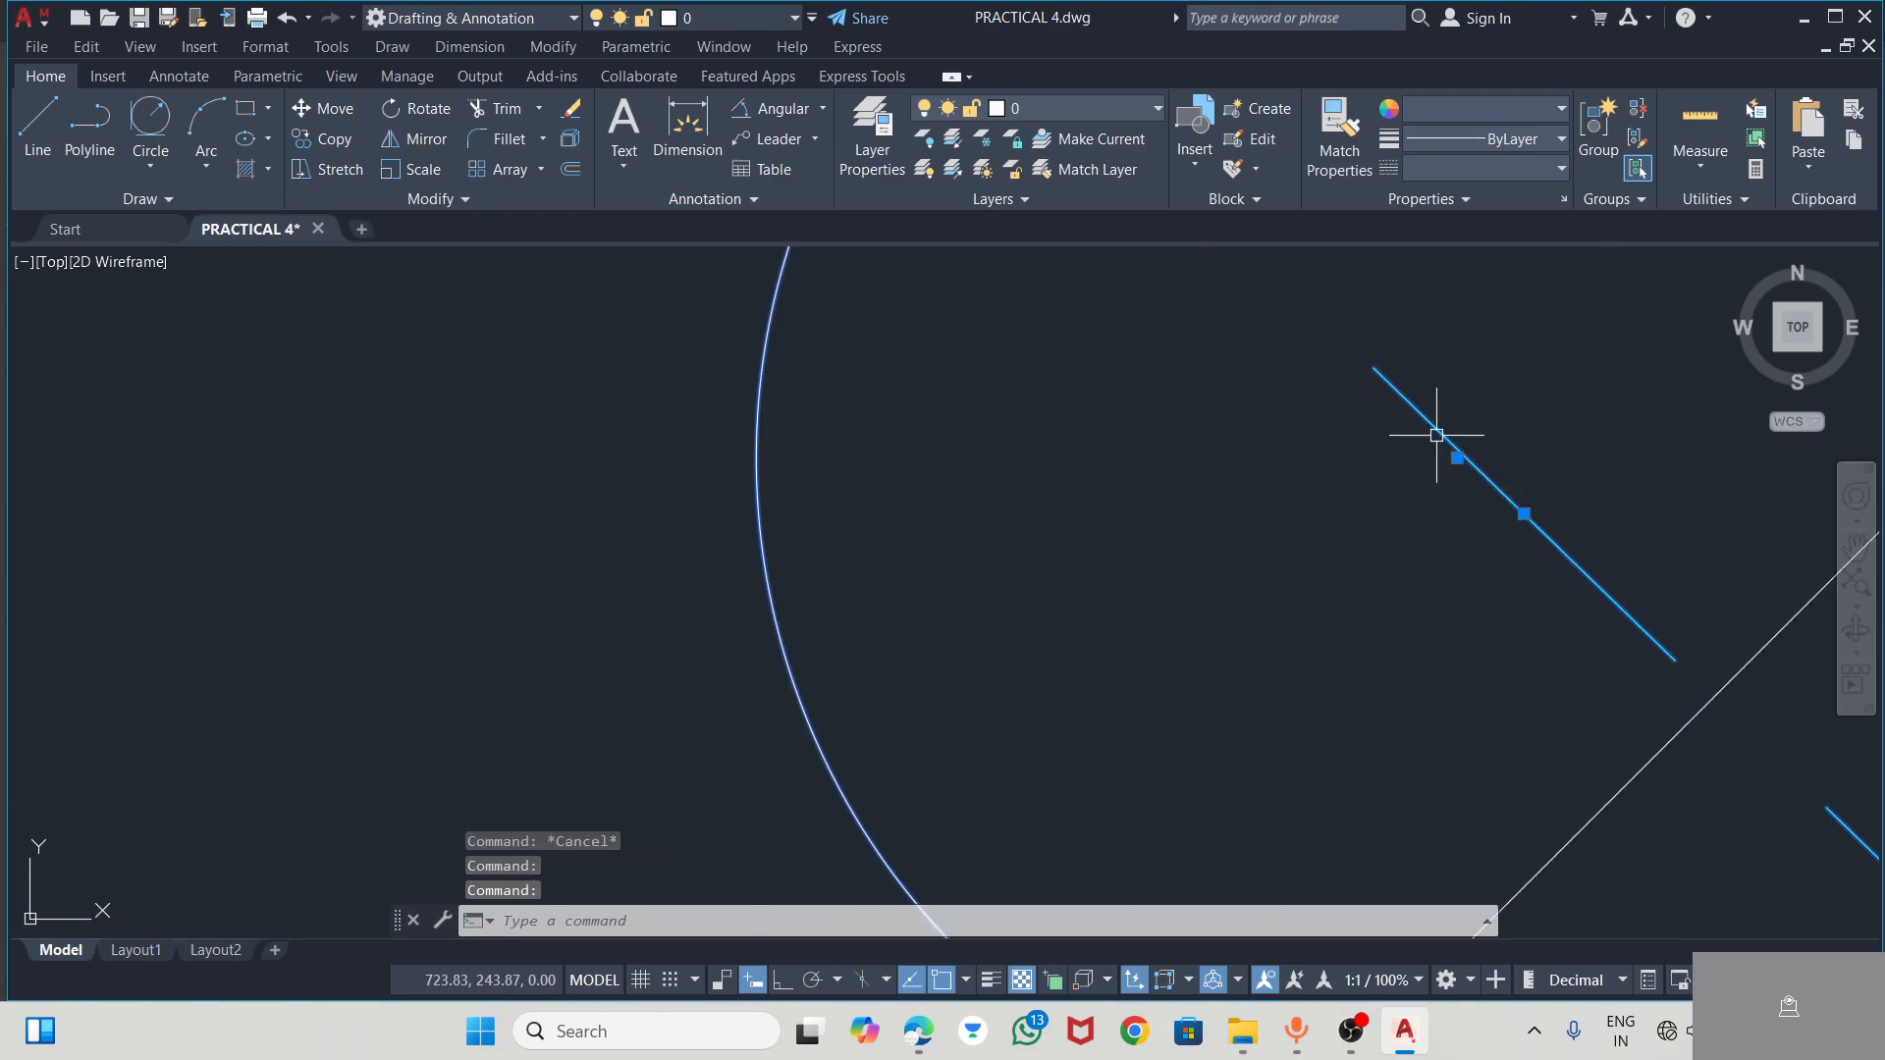
left_click(1523, 514)
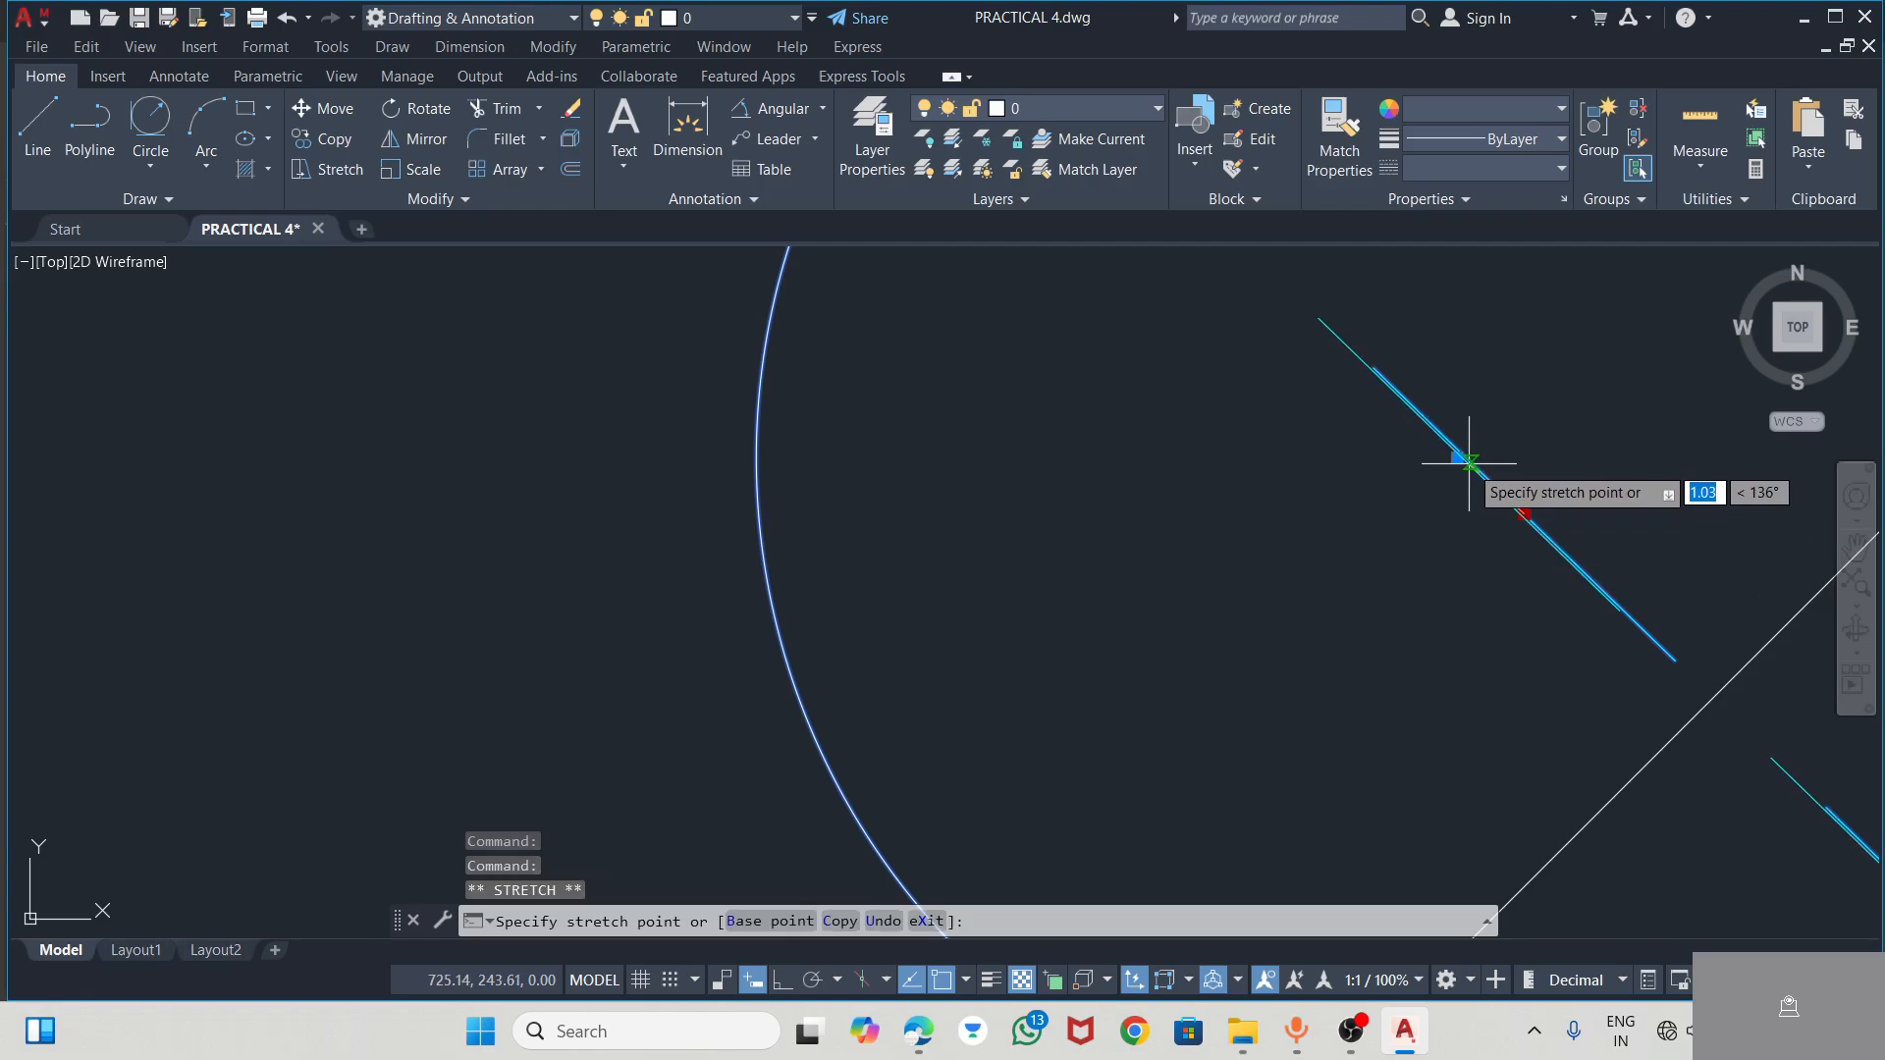
scroll(1447, 464, "down", 4)
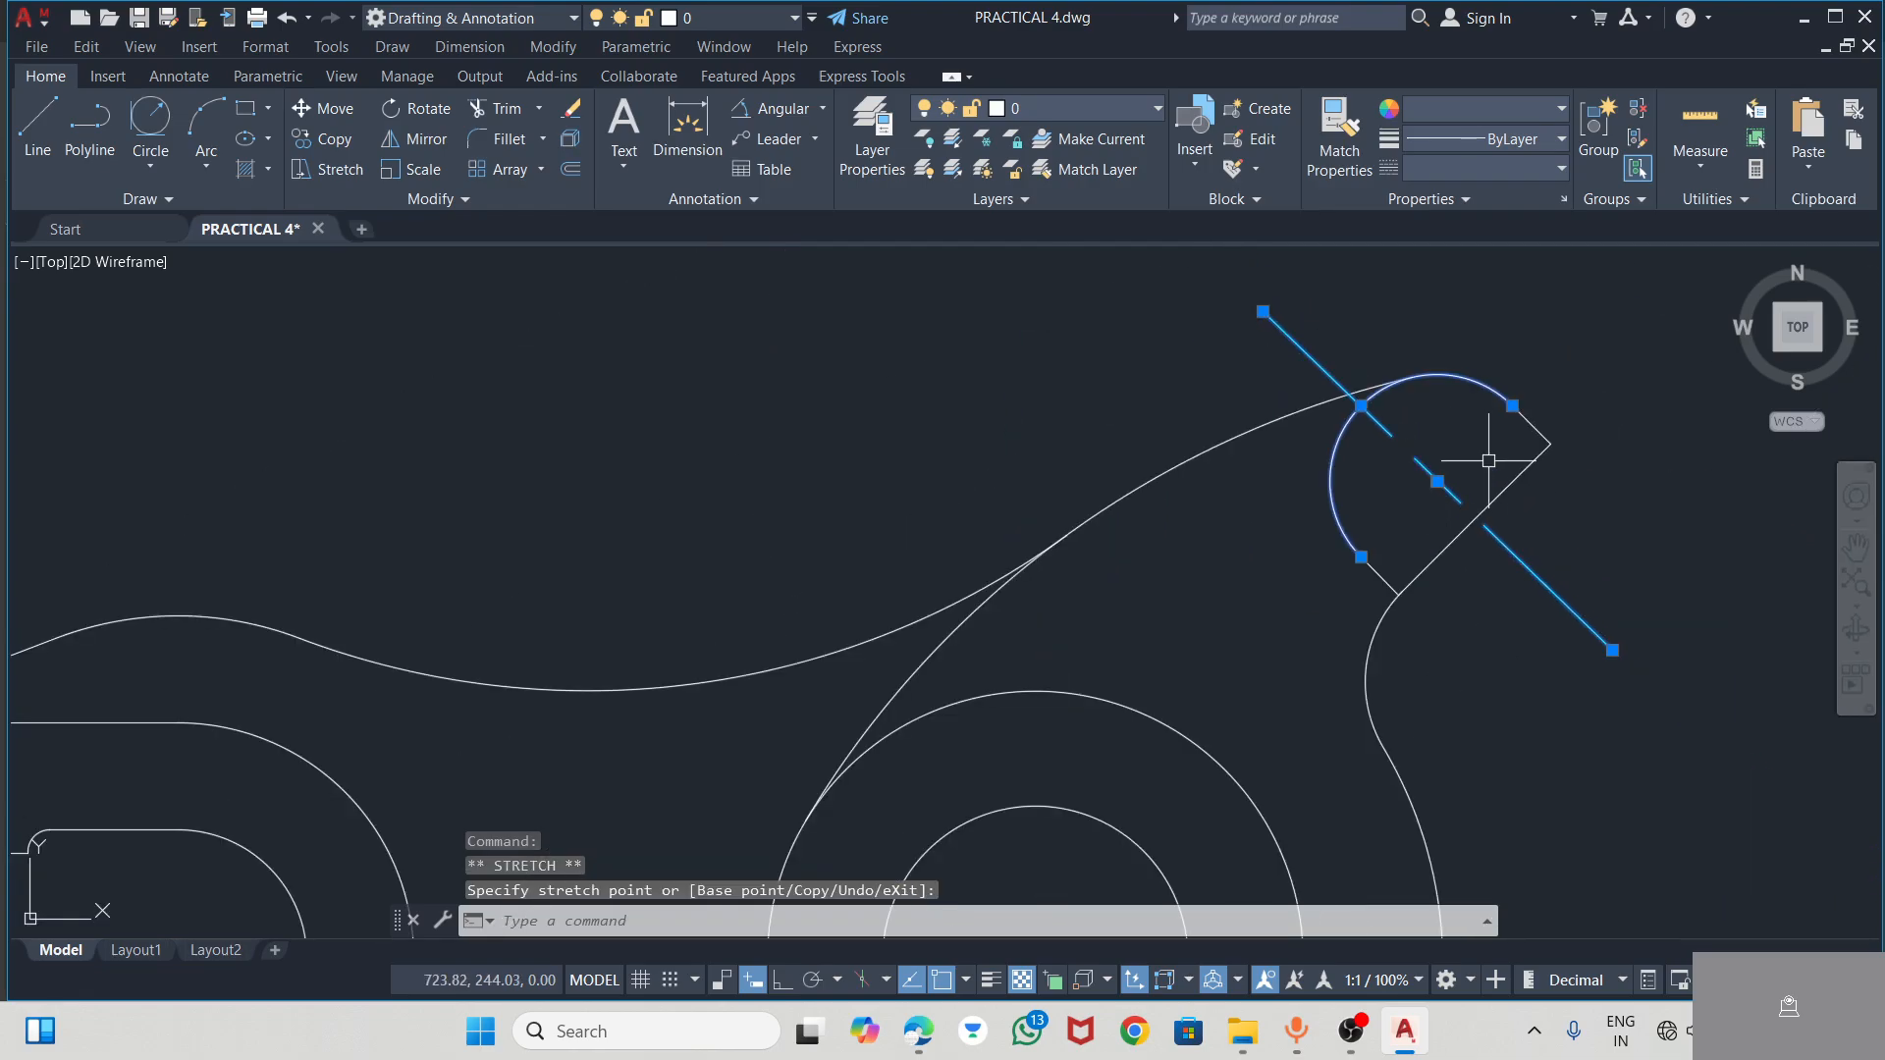
key("Escape")
key("Escape")
scroll(1388, 379, "down", 4)
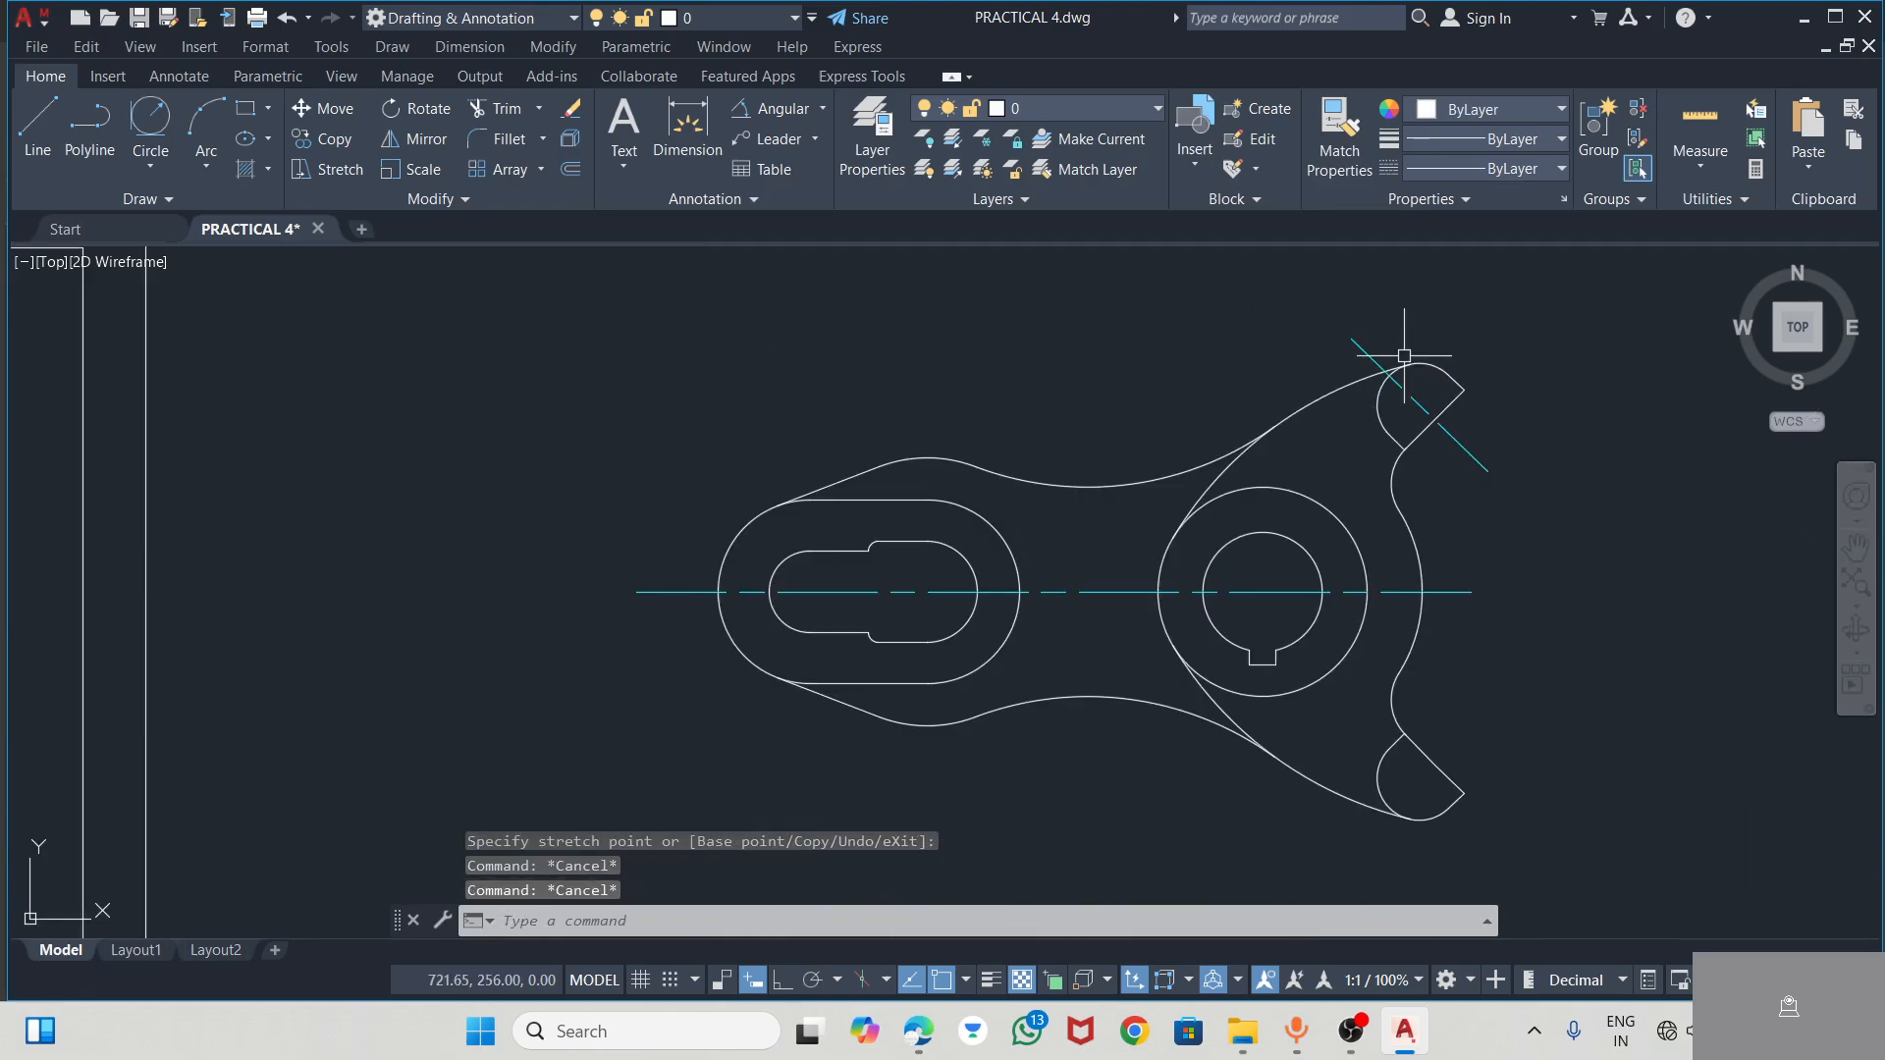
Checking the PDF, draw a 68 mm line at 45° from the hub centre to the outer corner of the lower arm's flat edge
key("alt+Tab")
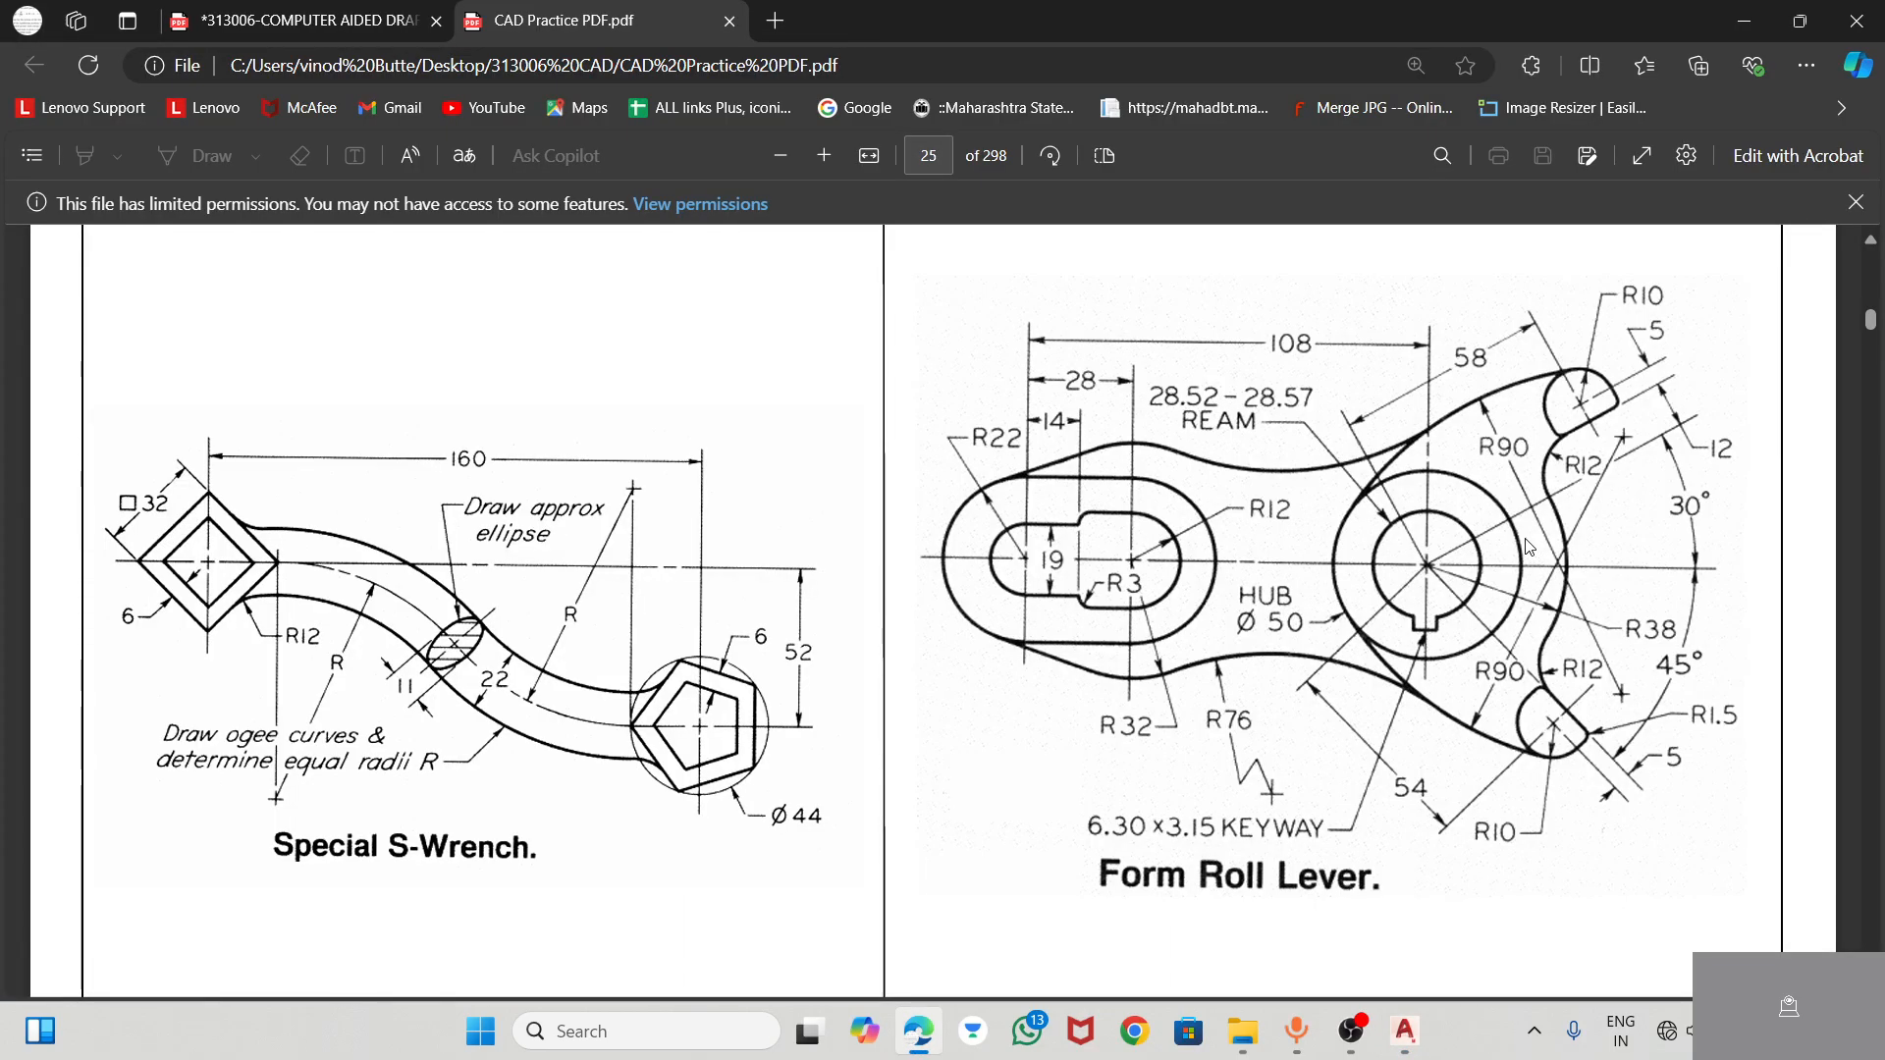
key("alt+Tab")
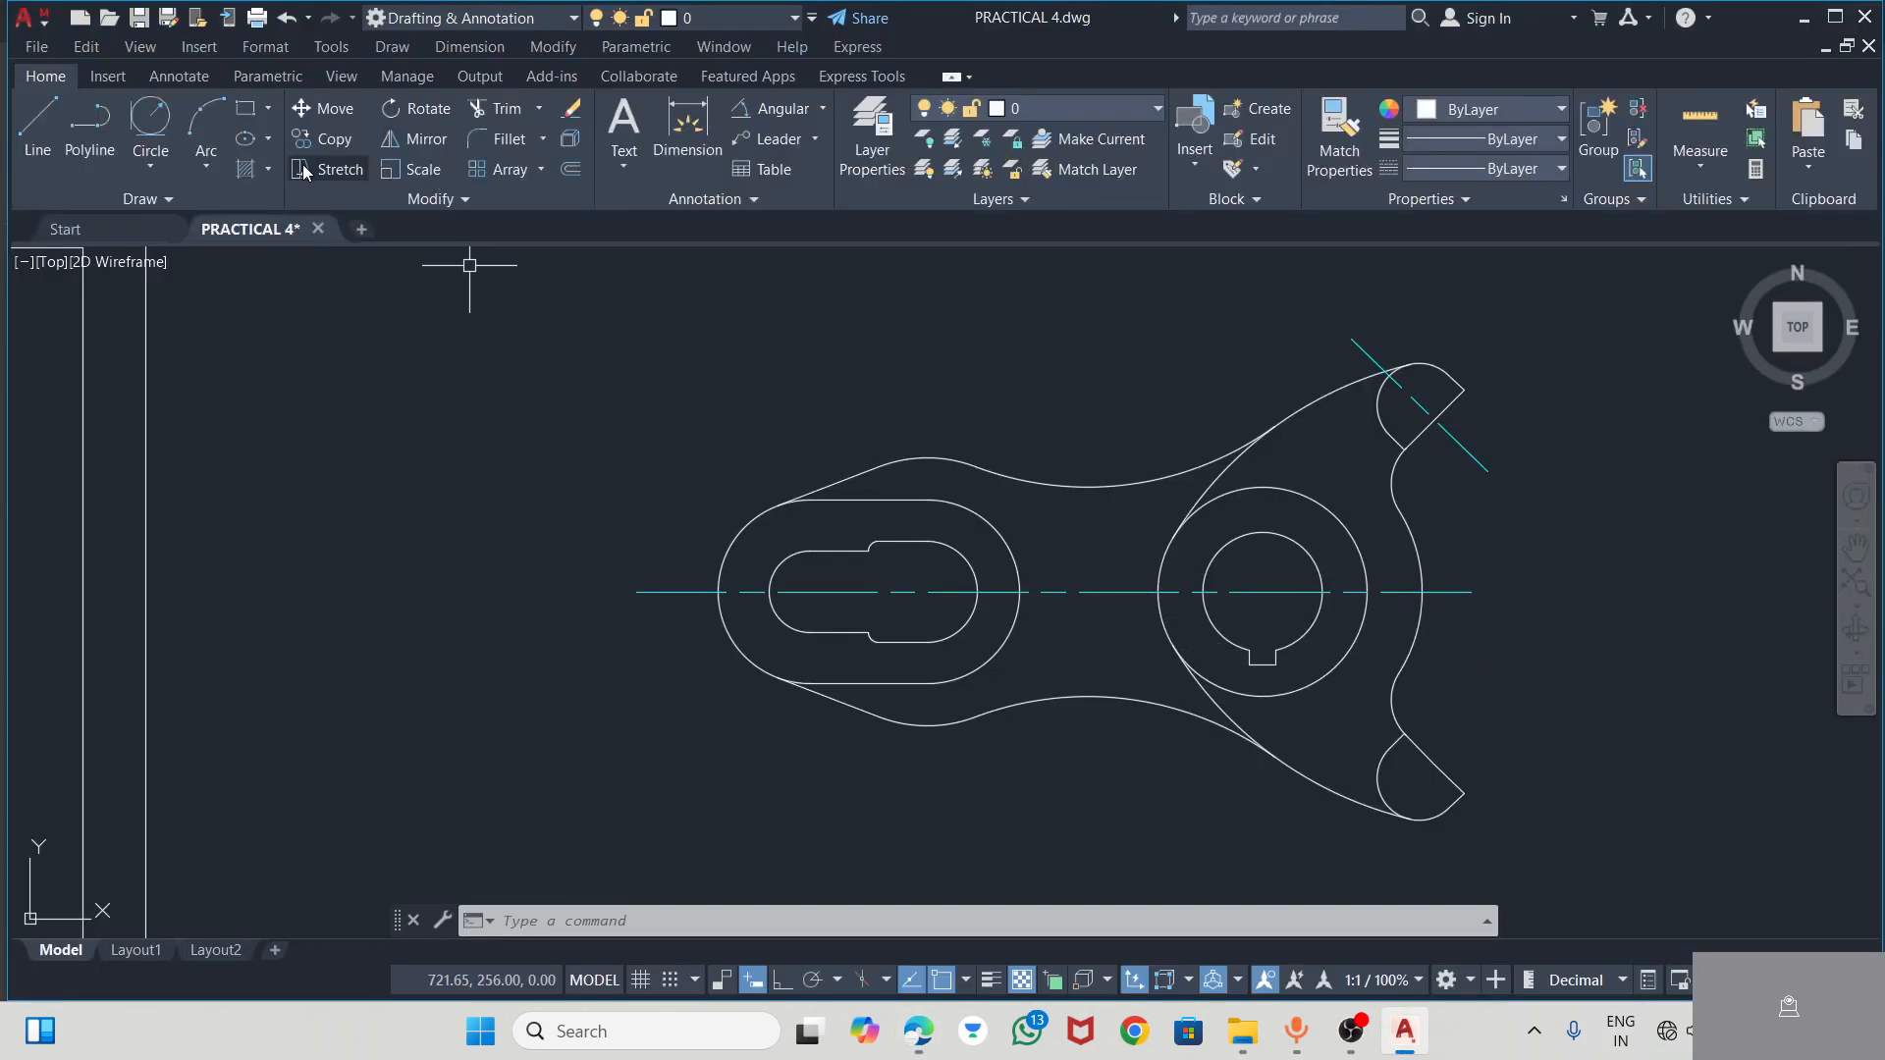
left_click(45, 123)
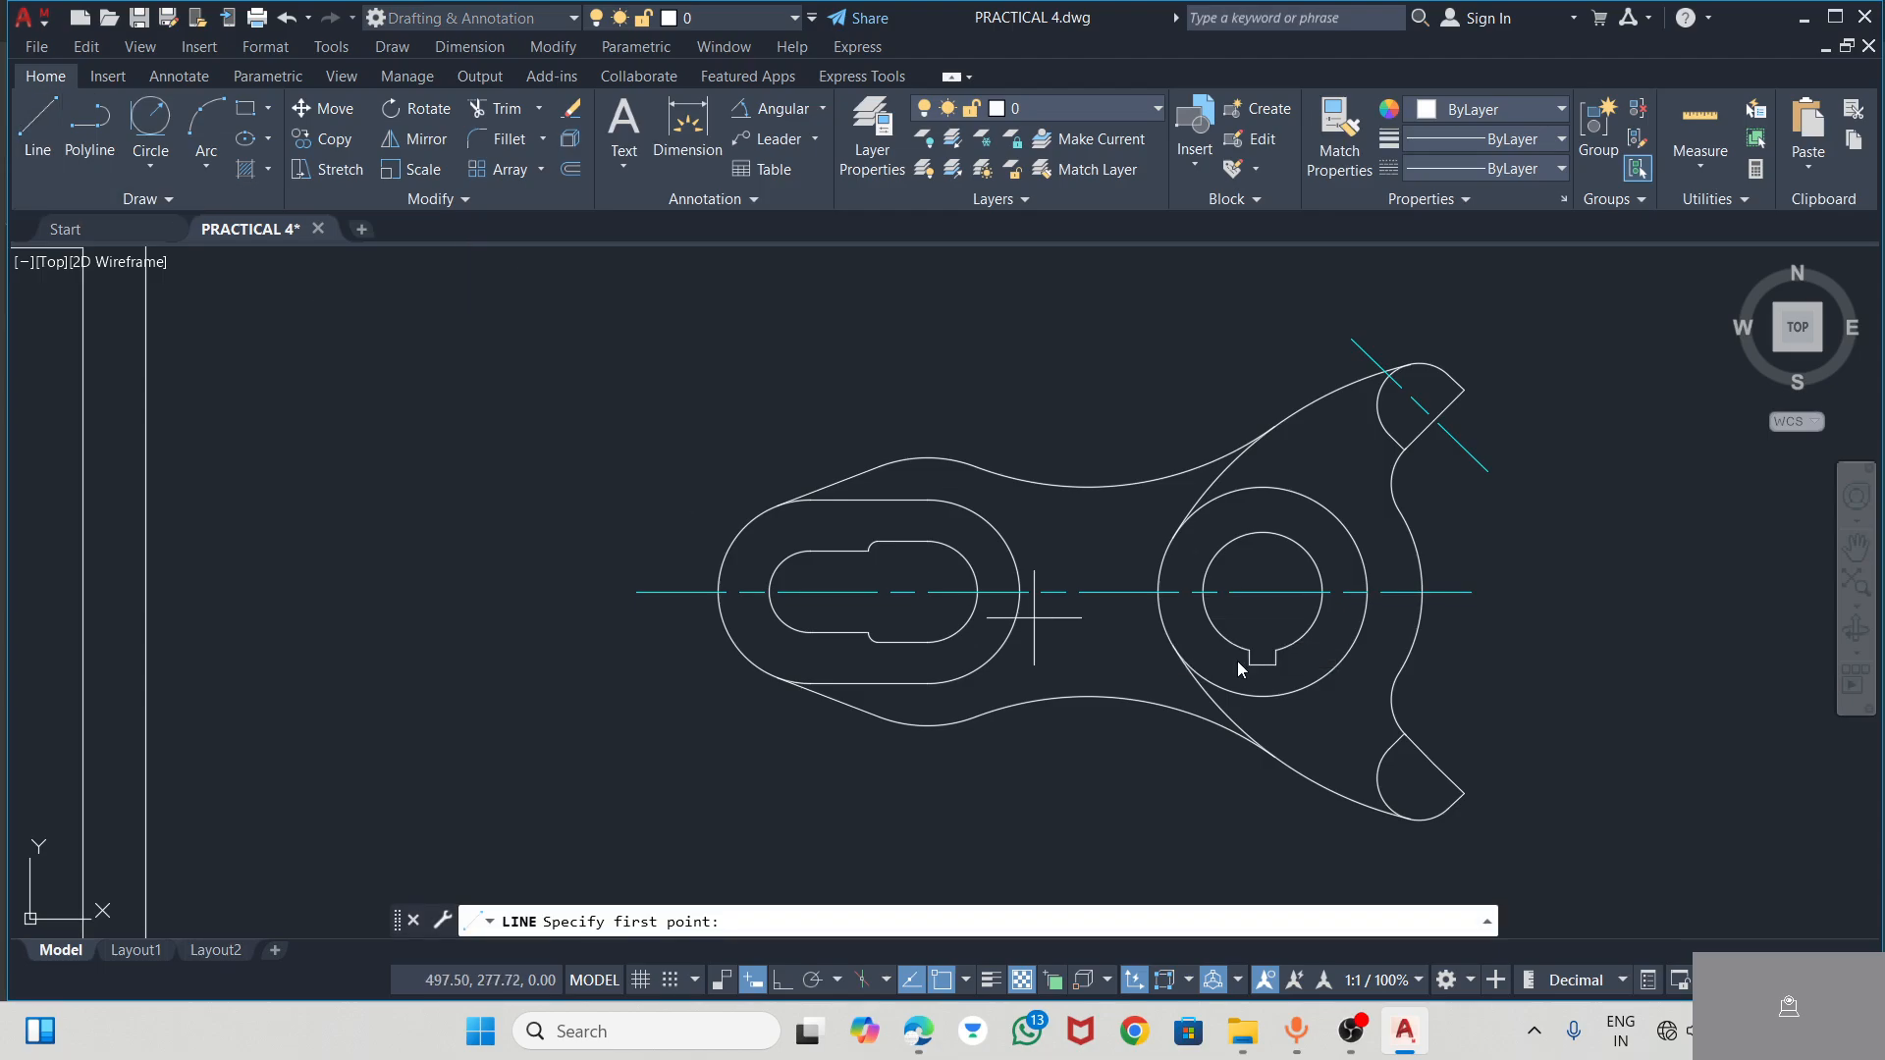
left_click(1263, 592)
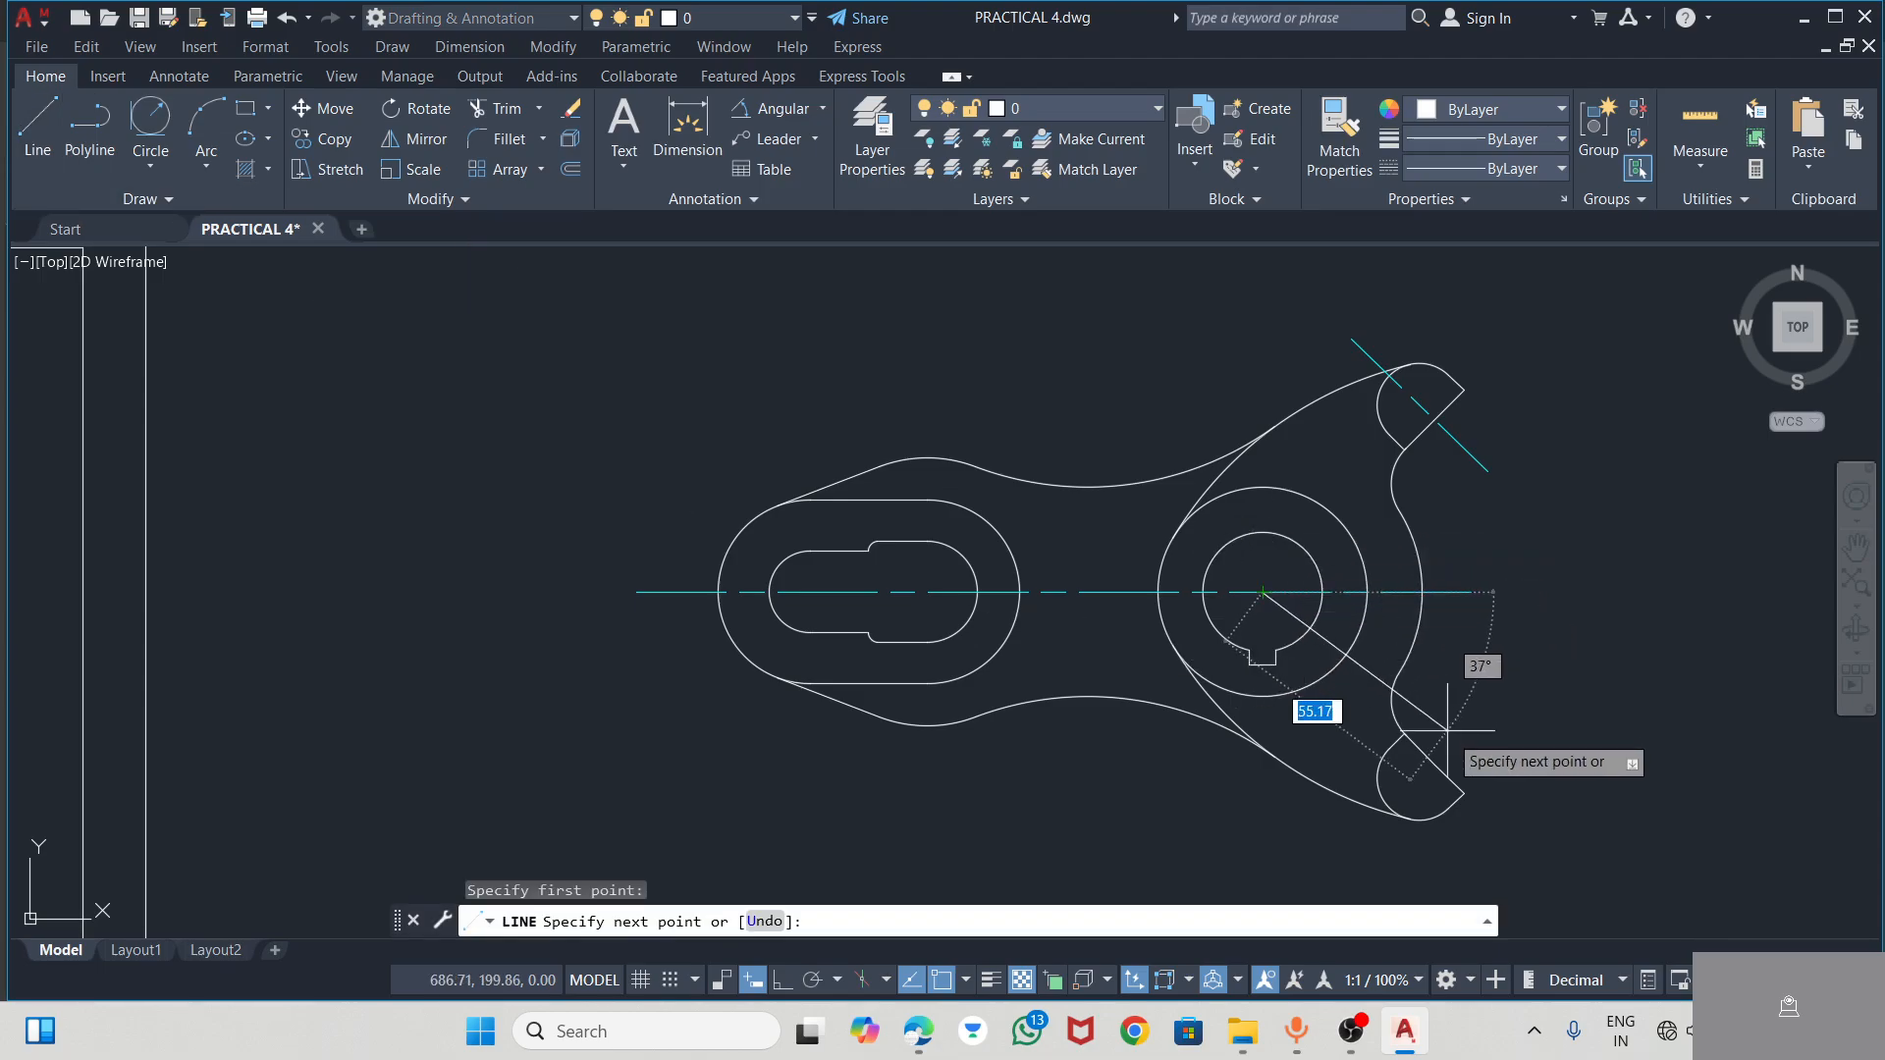
left_click(1464, 793)
key("Escape")
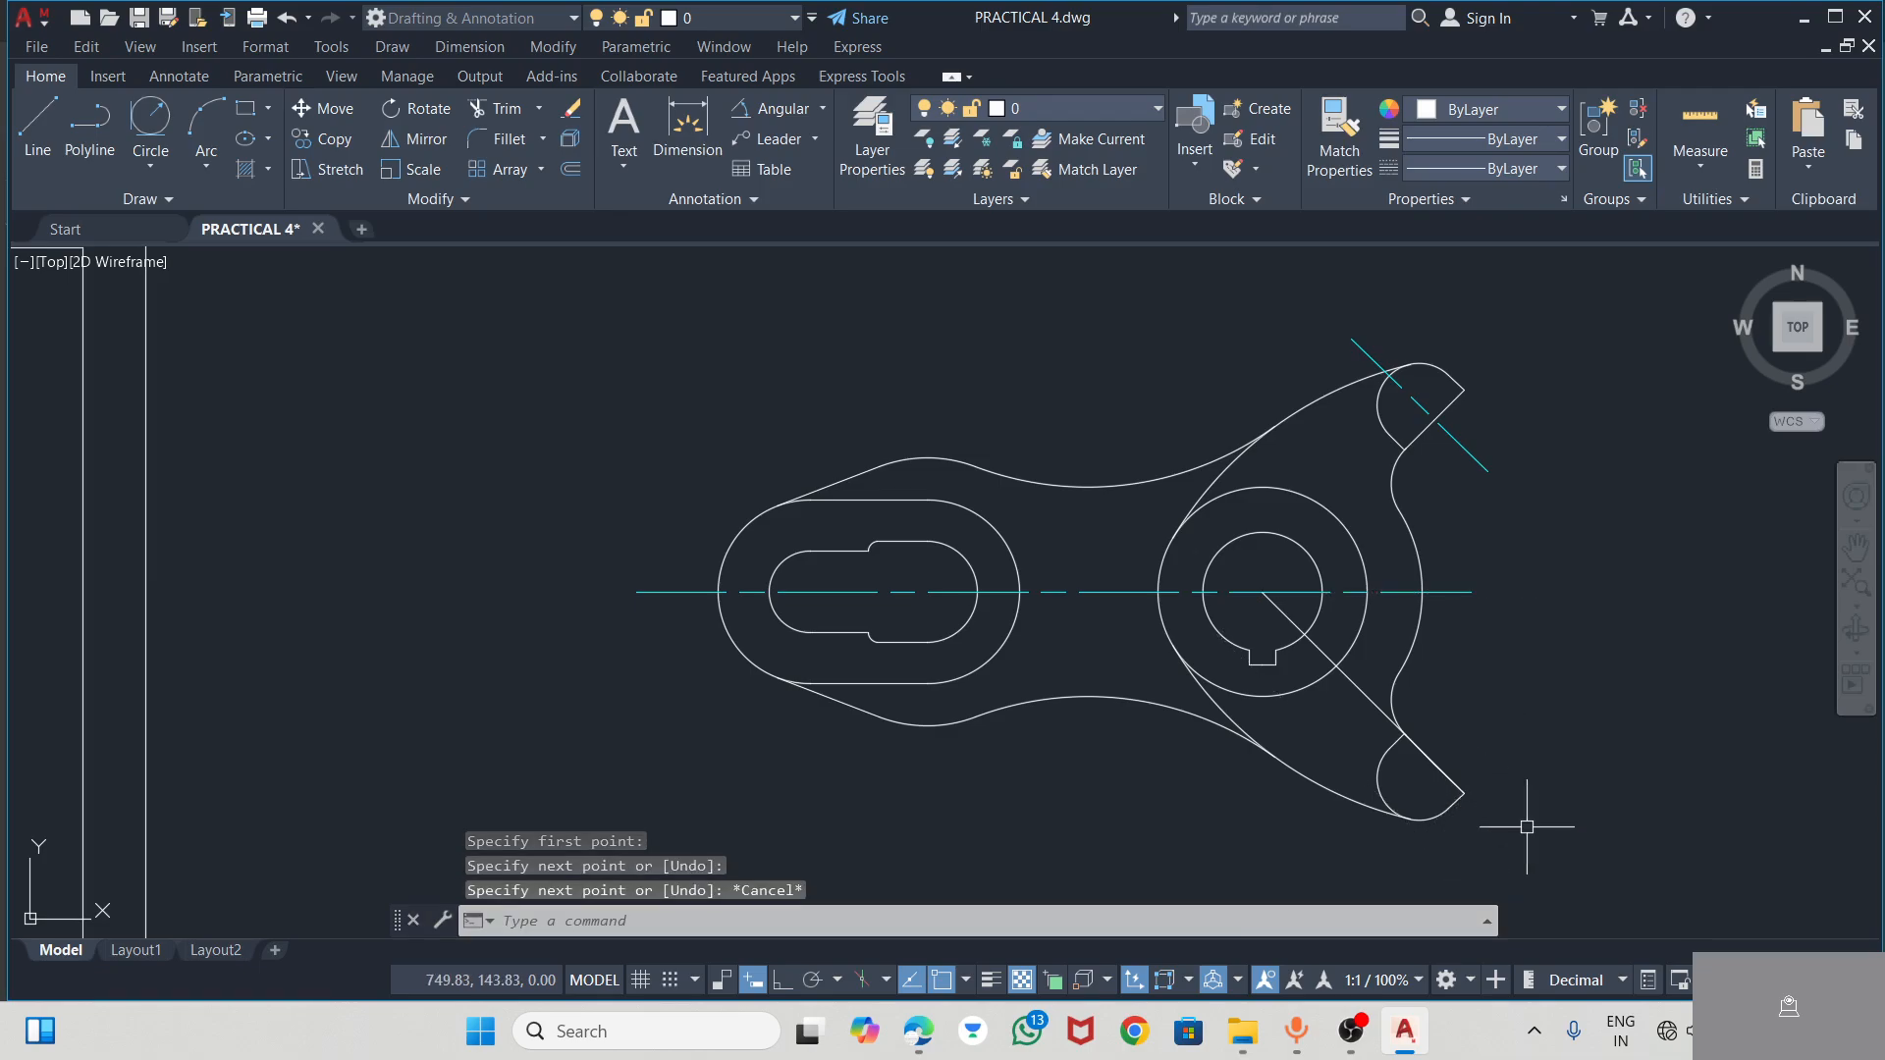
Stretch the outer end of the lower arm's 45° line beyond the arm's corner, keeping its direction
left_click(1379, 705)
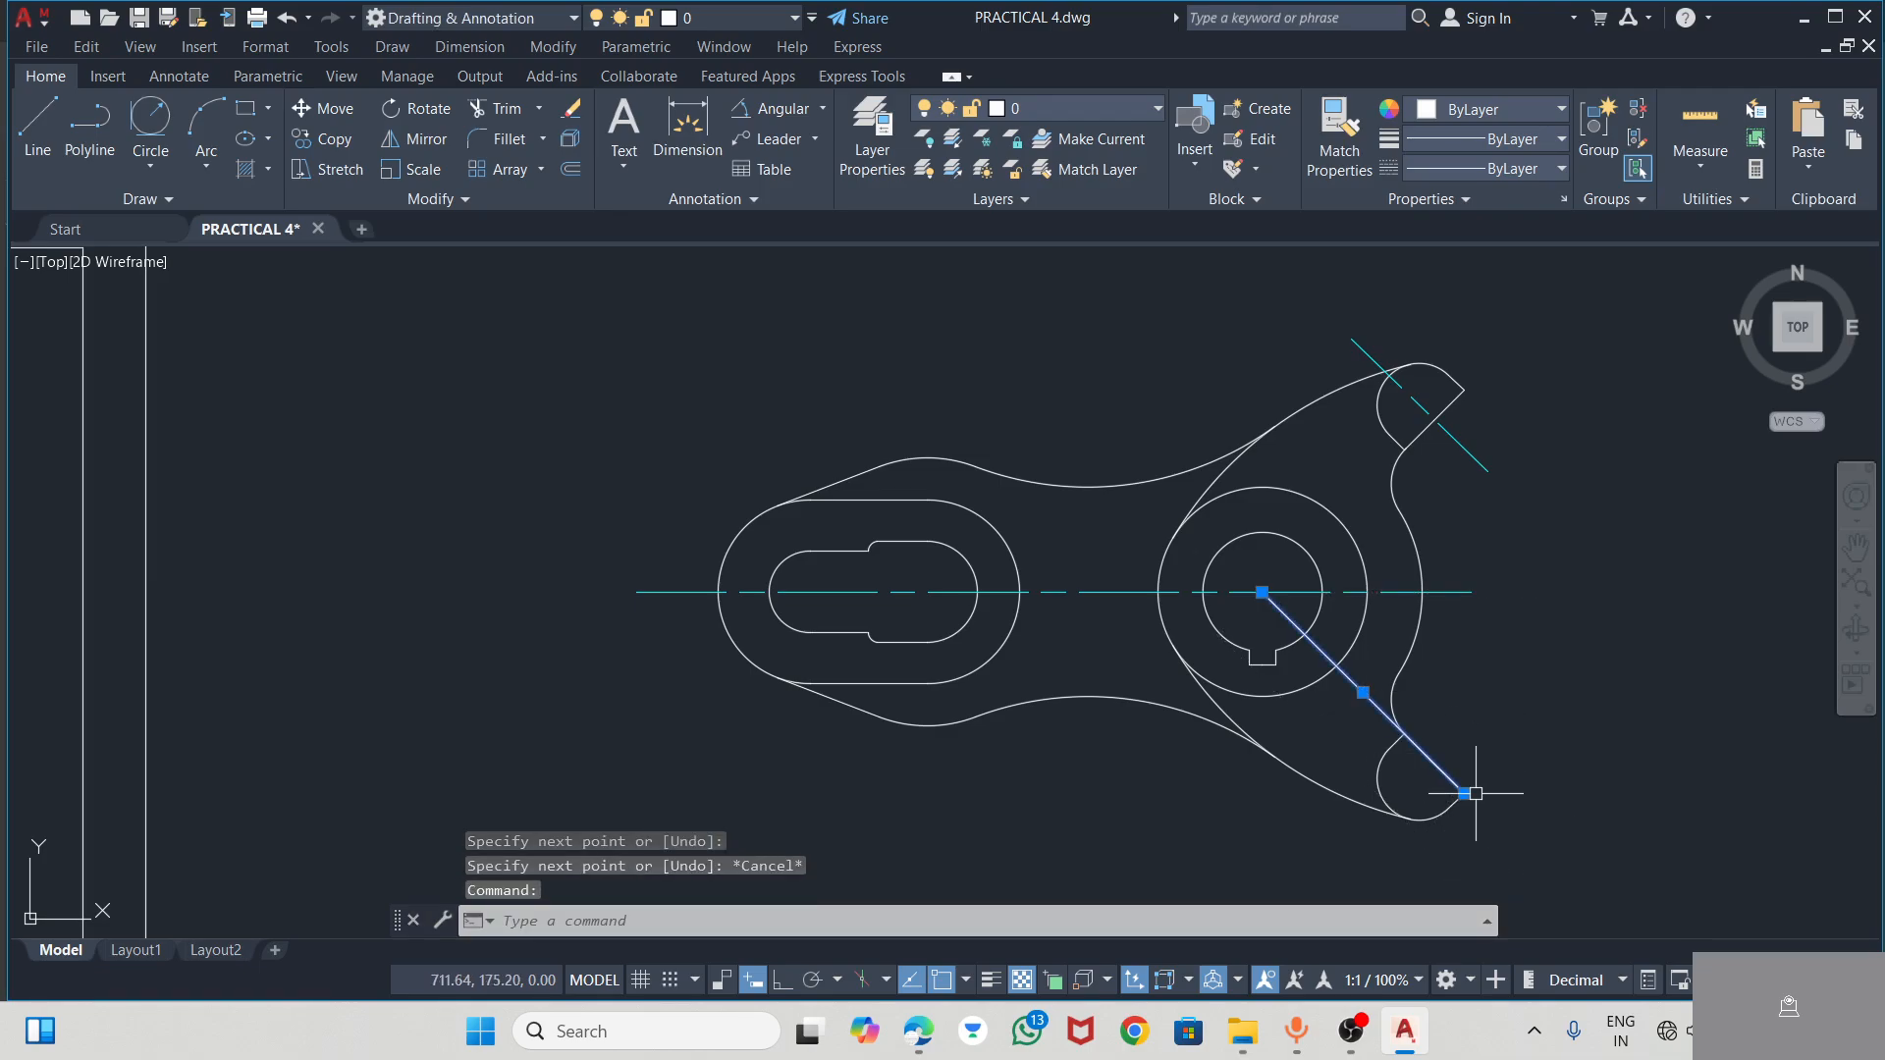
left_click(1464, 793)
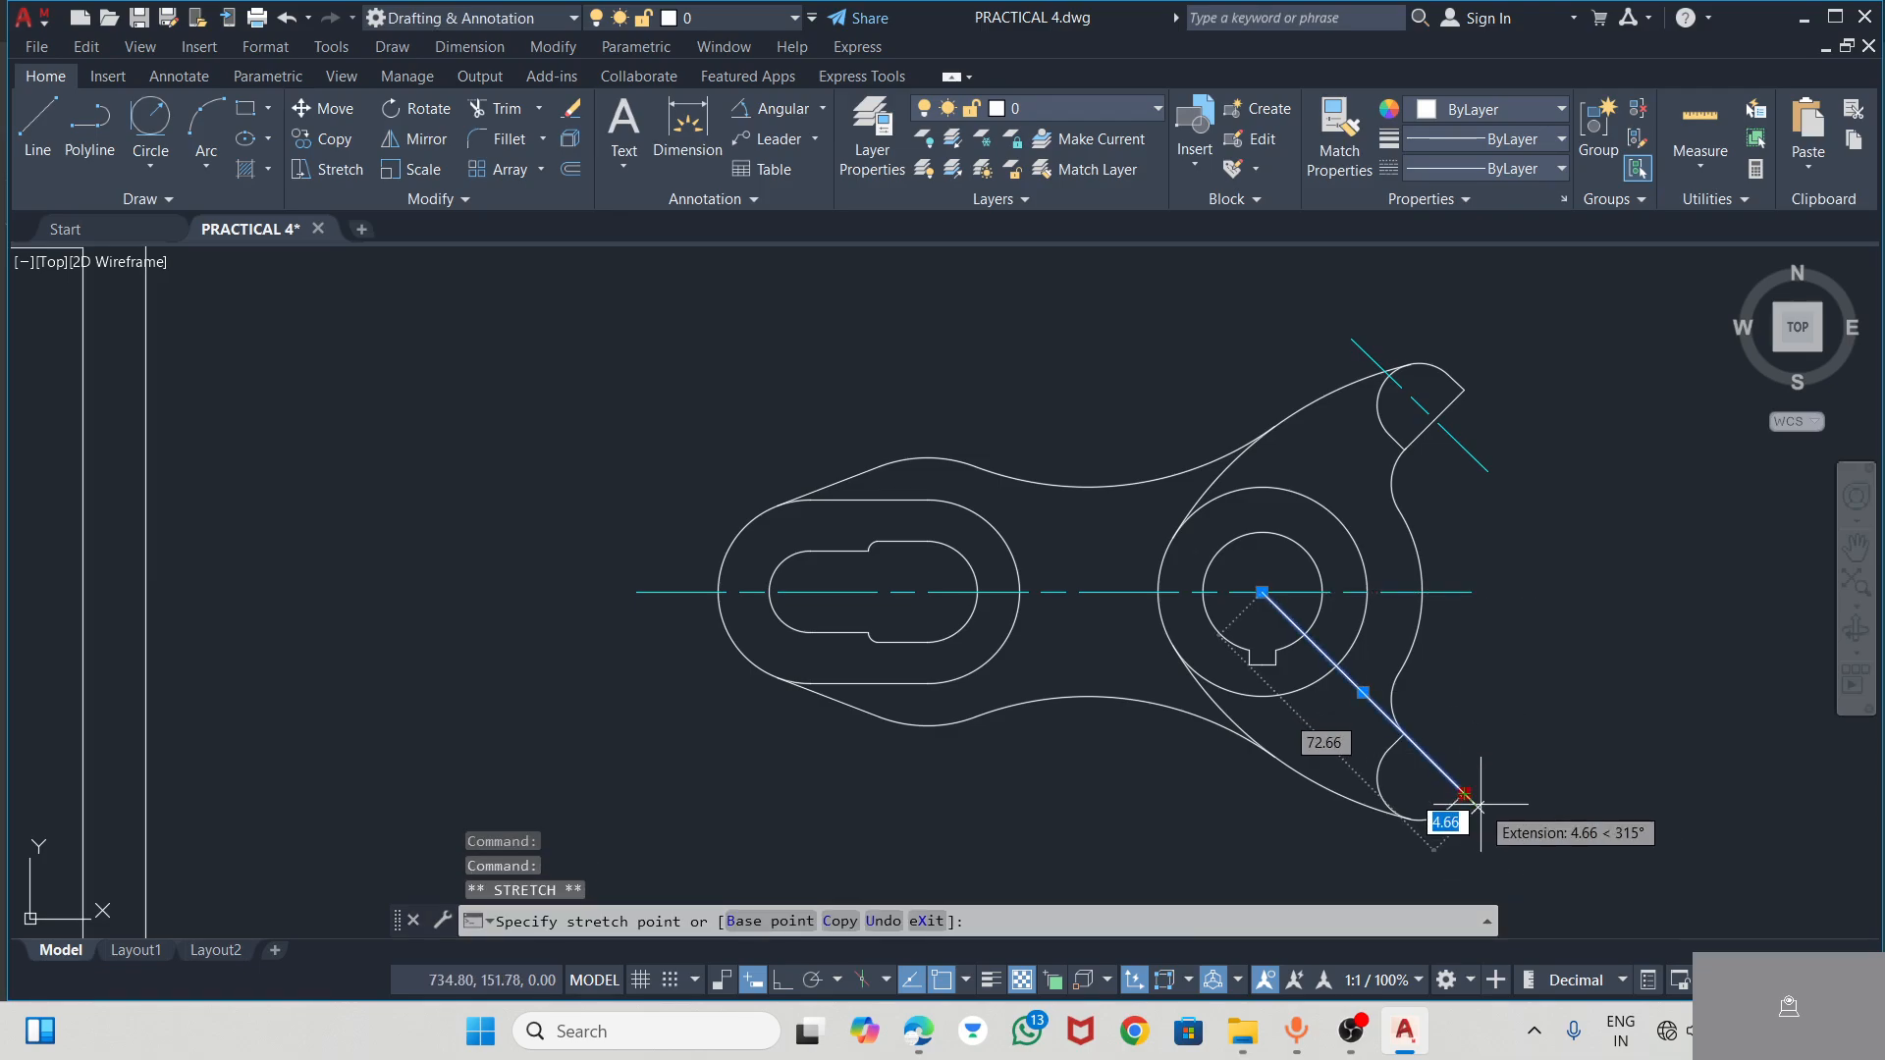
left_click(1515, 844)
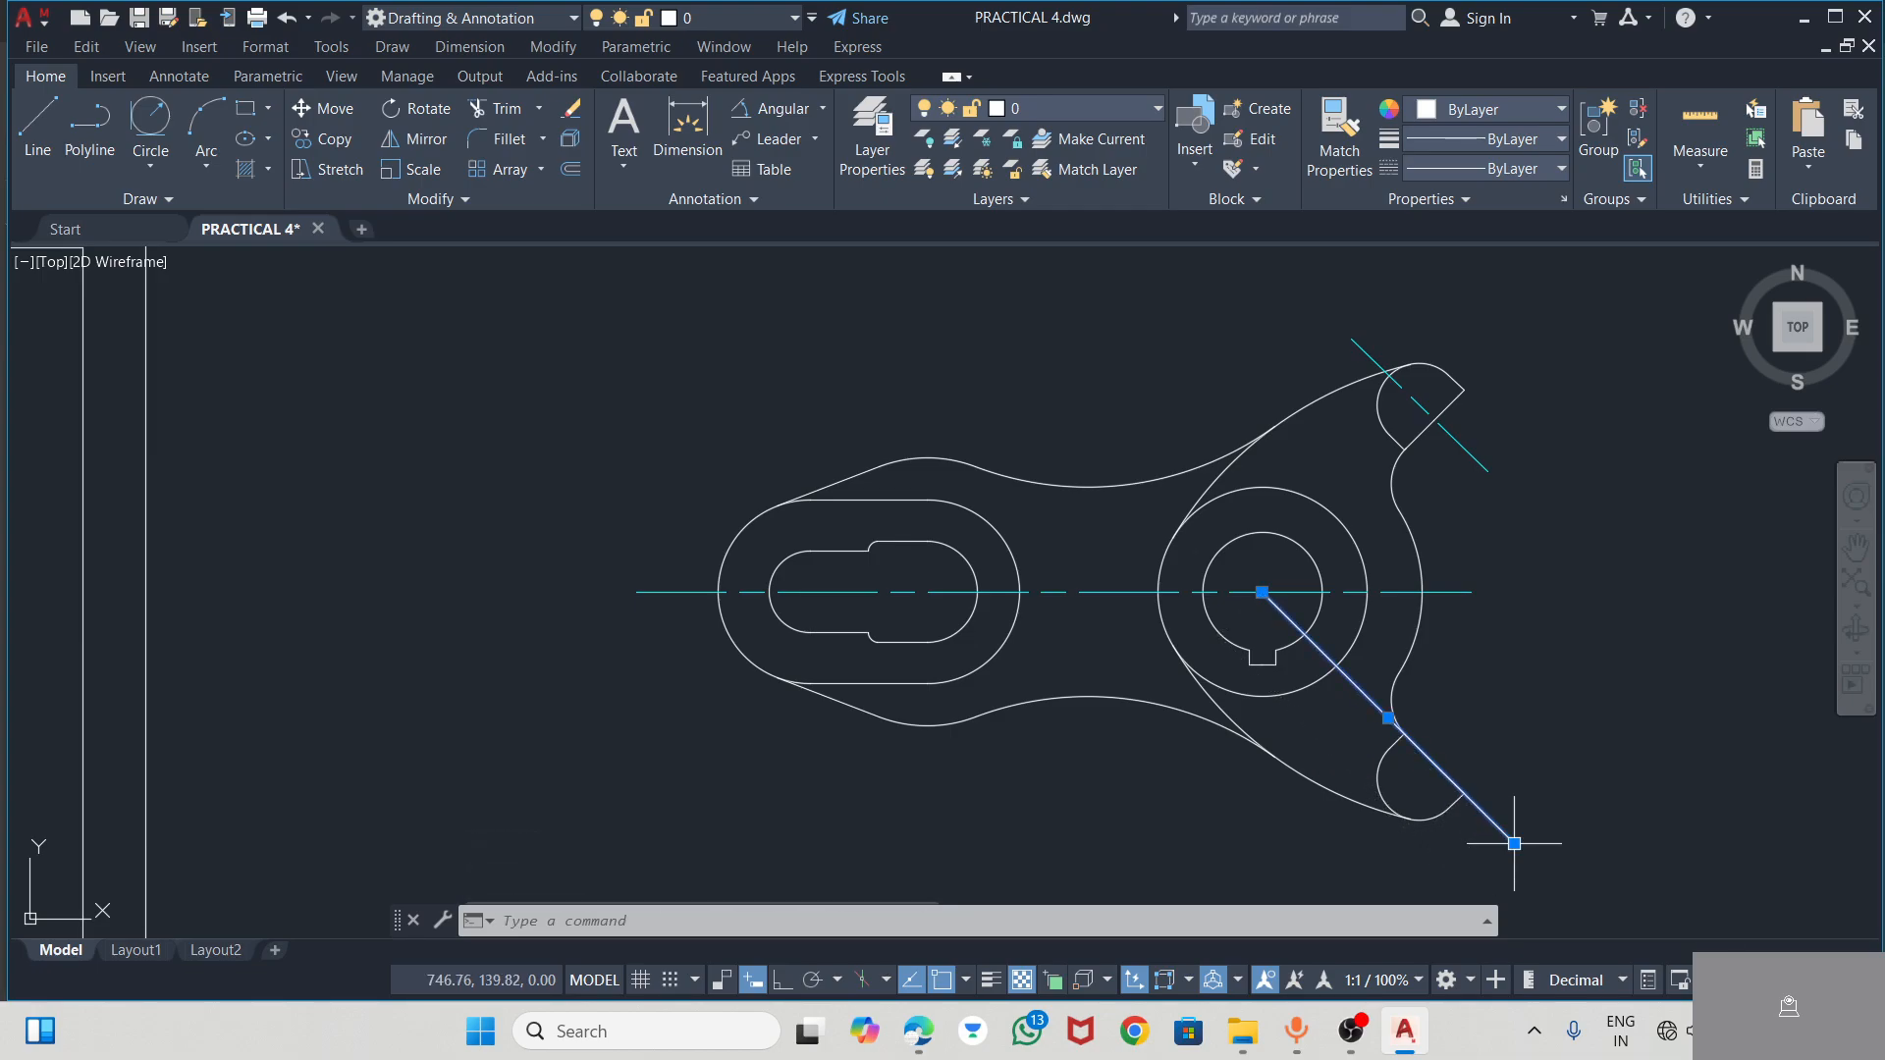
key("Escape")
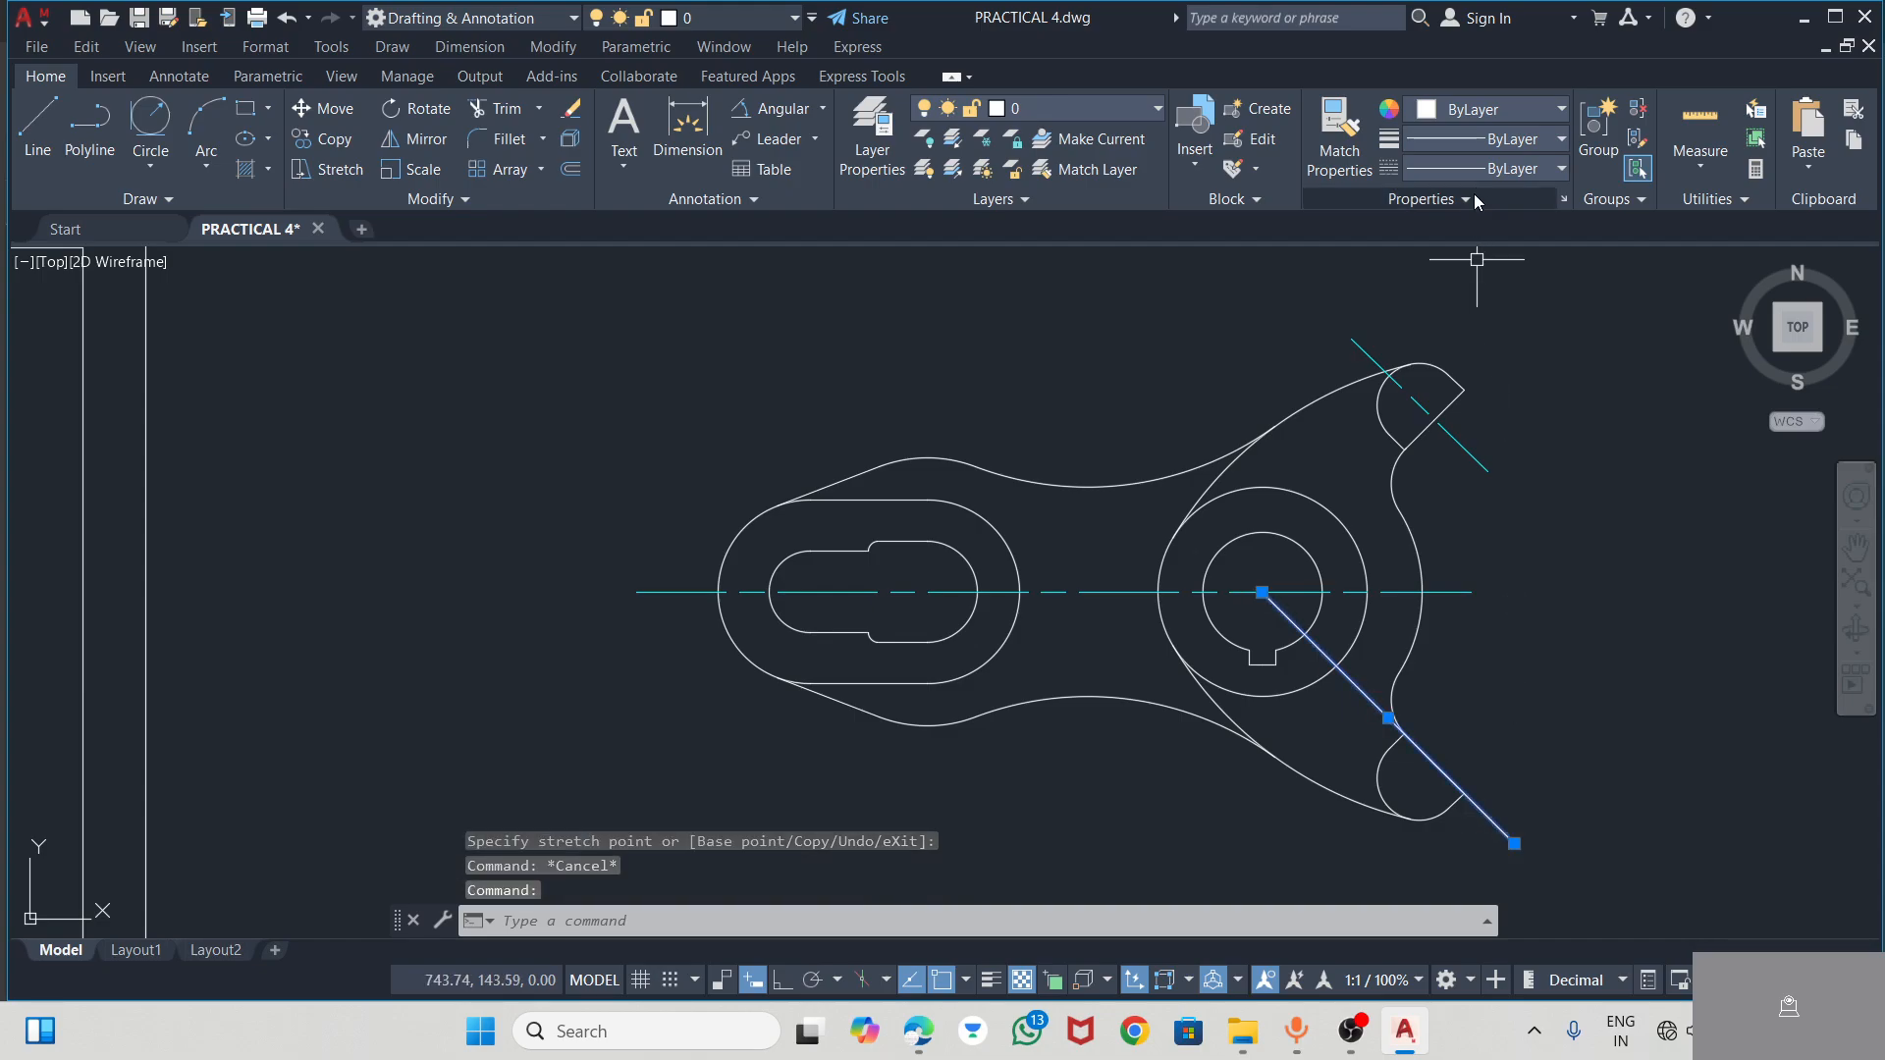
Give the lower arm's 45° line the ACAD_ISO08W100 linetype and the colour cyan
left_click(1490, 169)
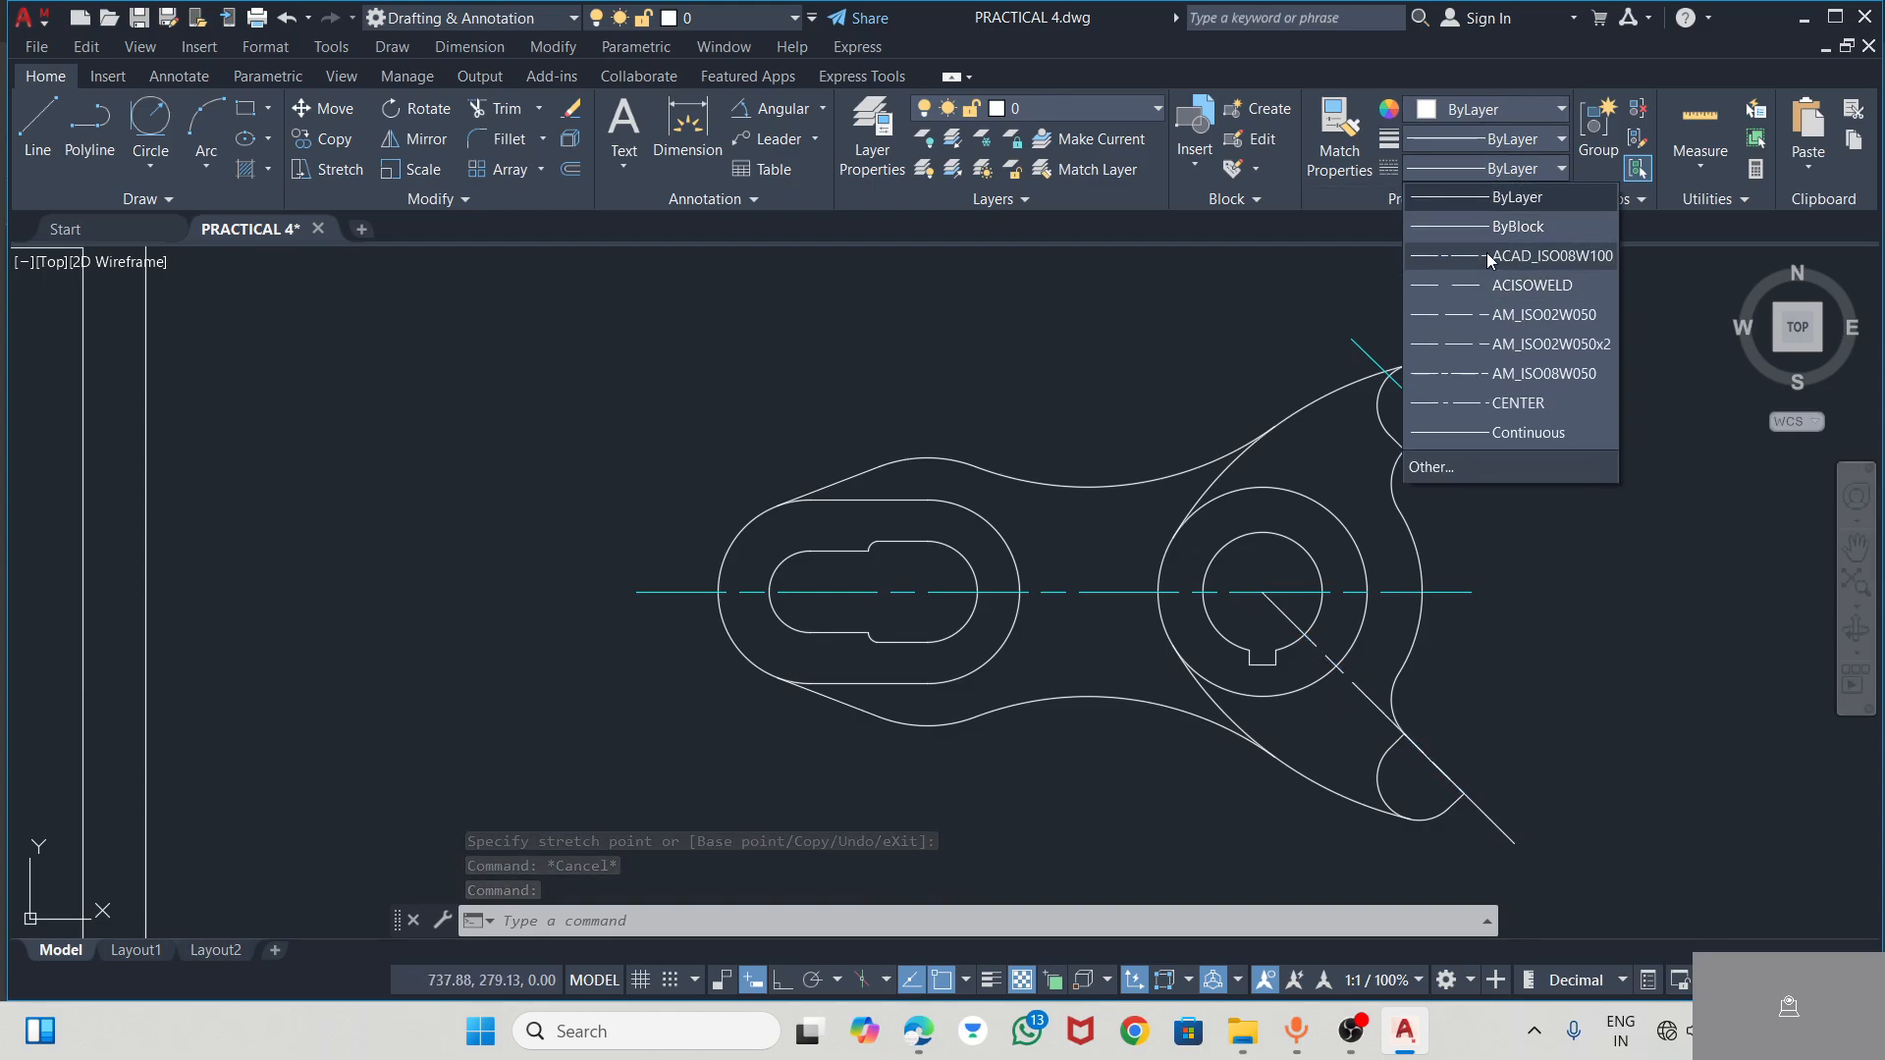
left_click(1489, 257)
left_click(1467, 118)
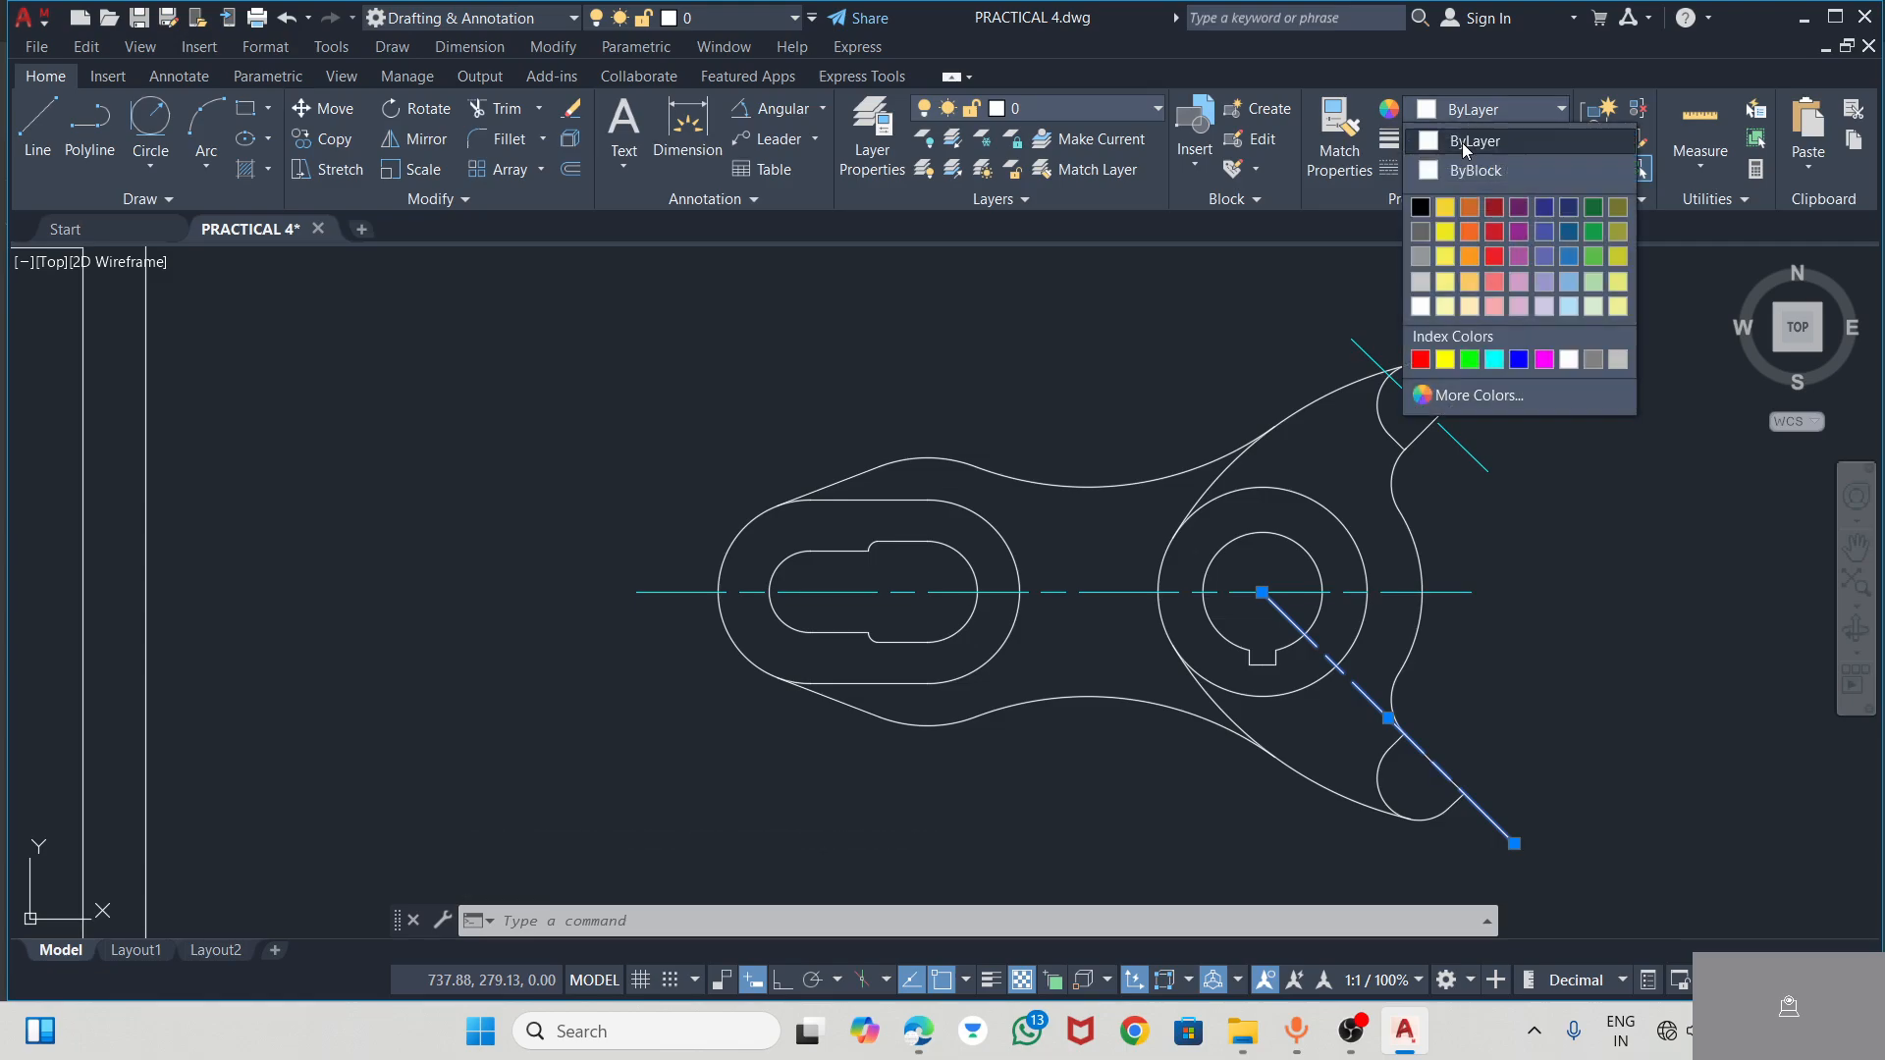
left_click(1494, 360)
key("Escape")
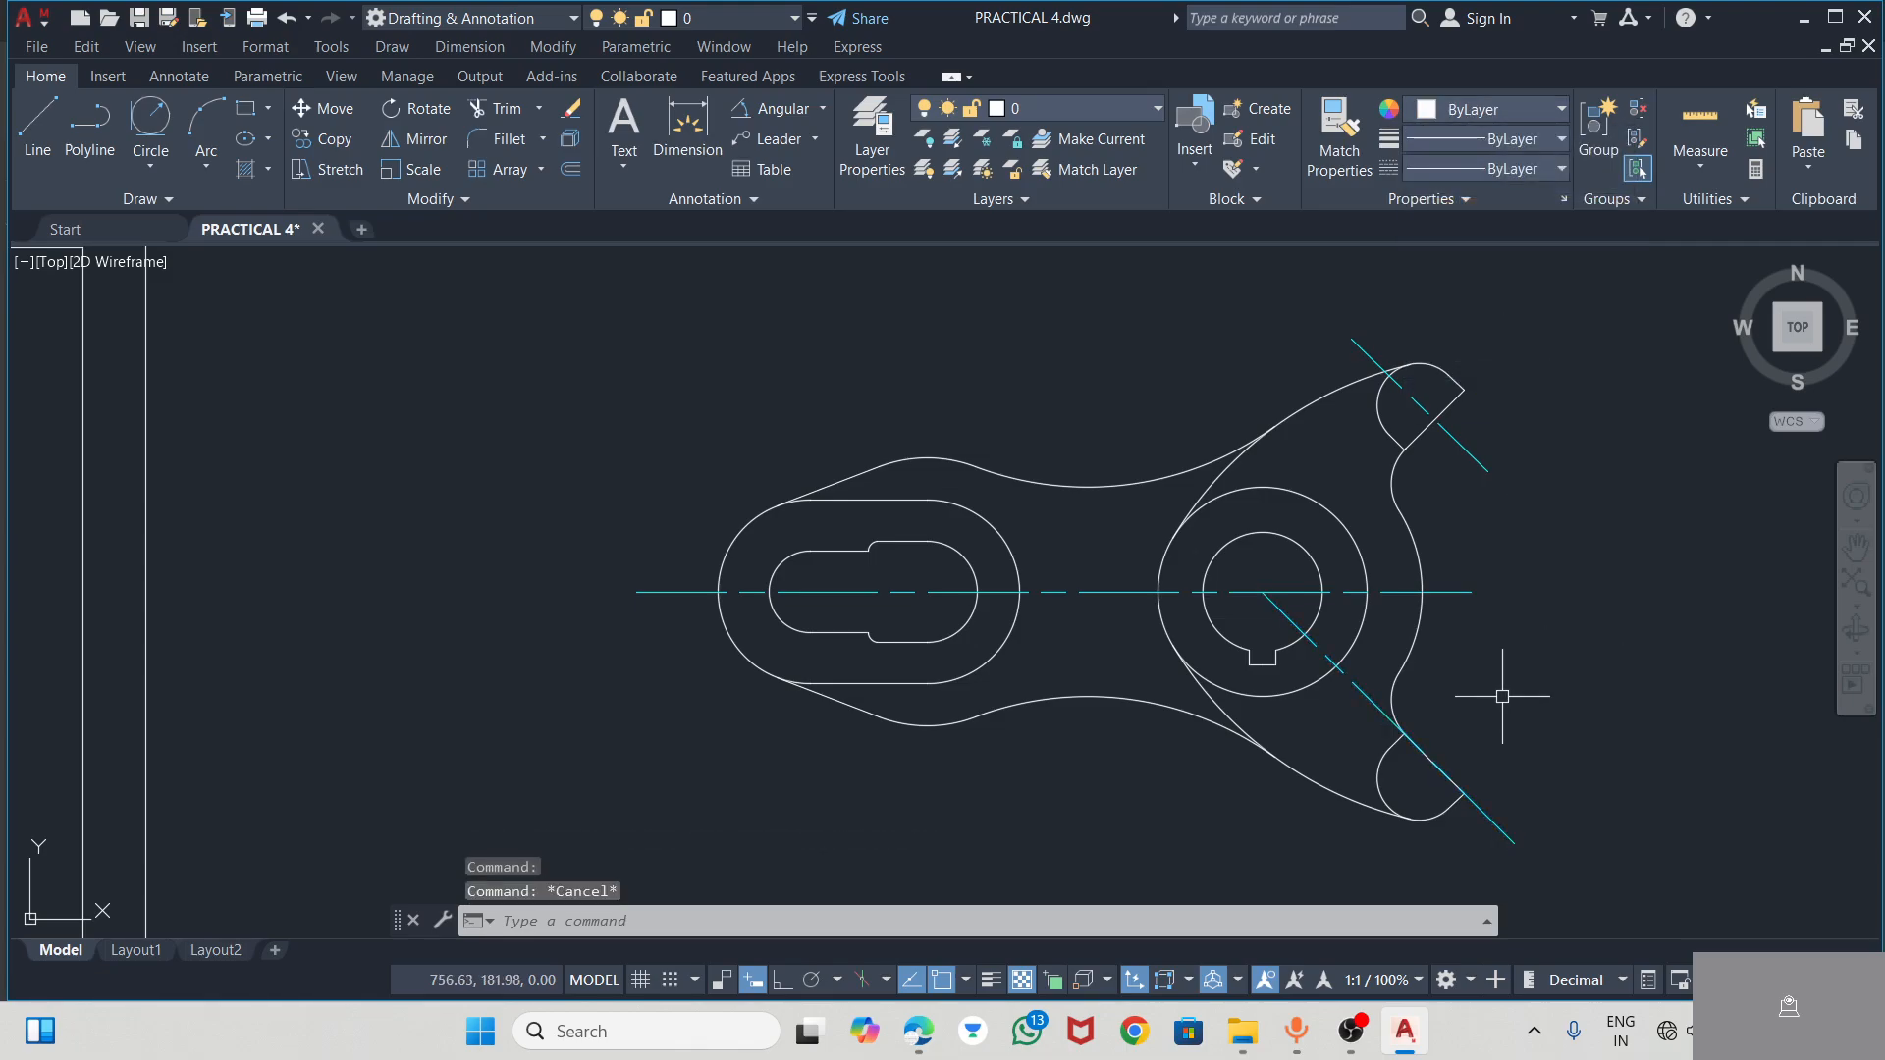
Stretch the hub-side end of the horizontal centre line about 15 mm further out, keeping it horizontal
left_click(1466, 594)
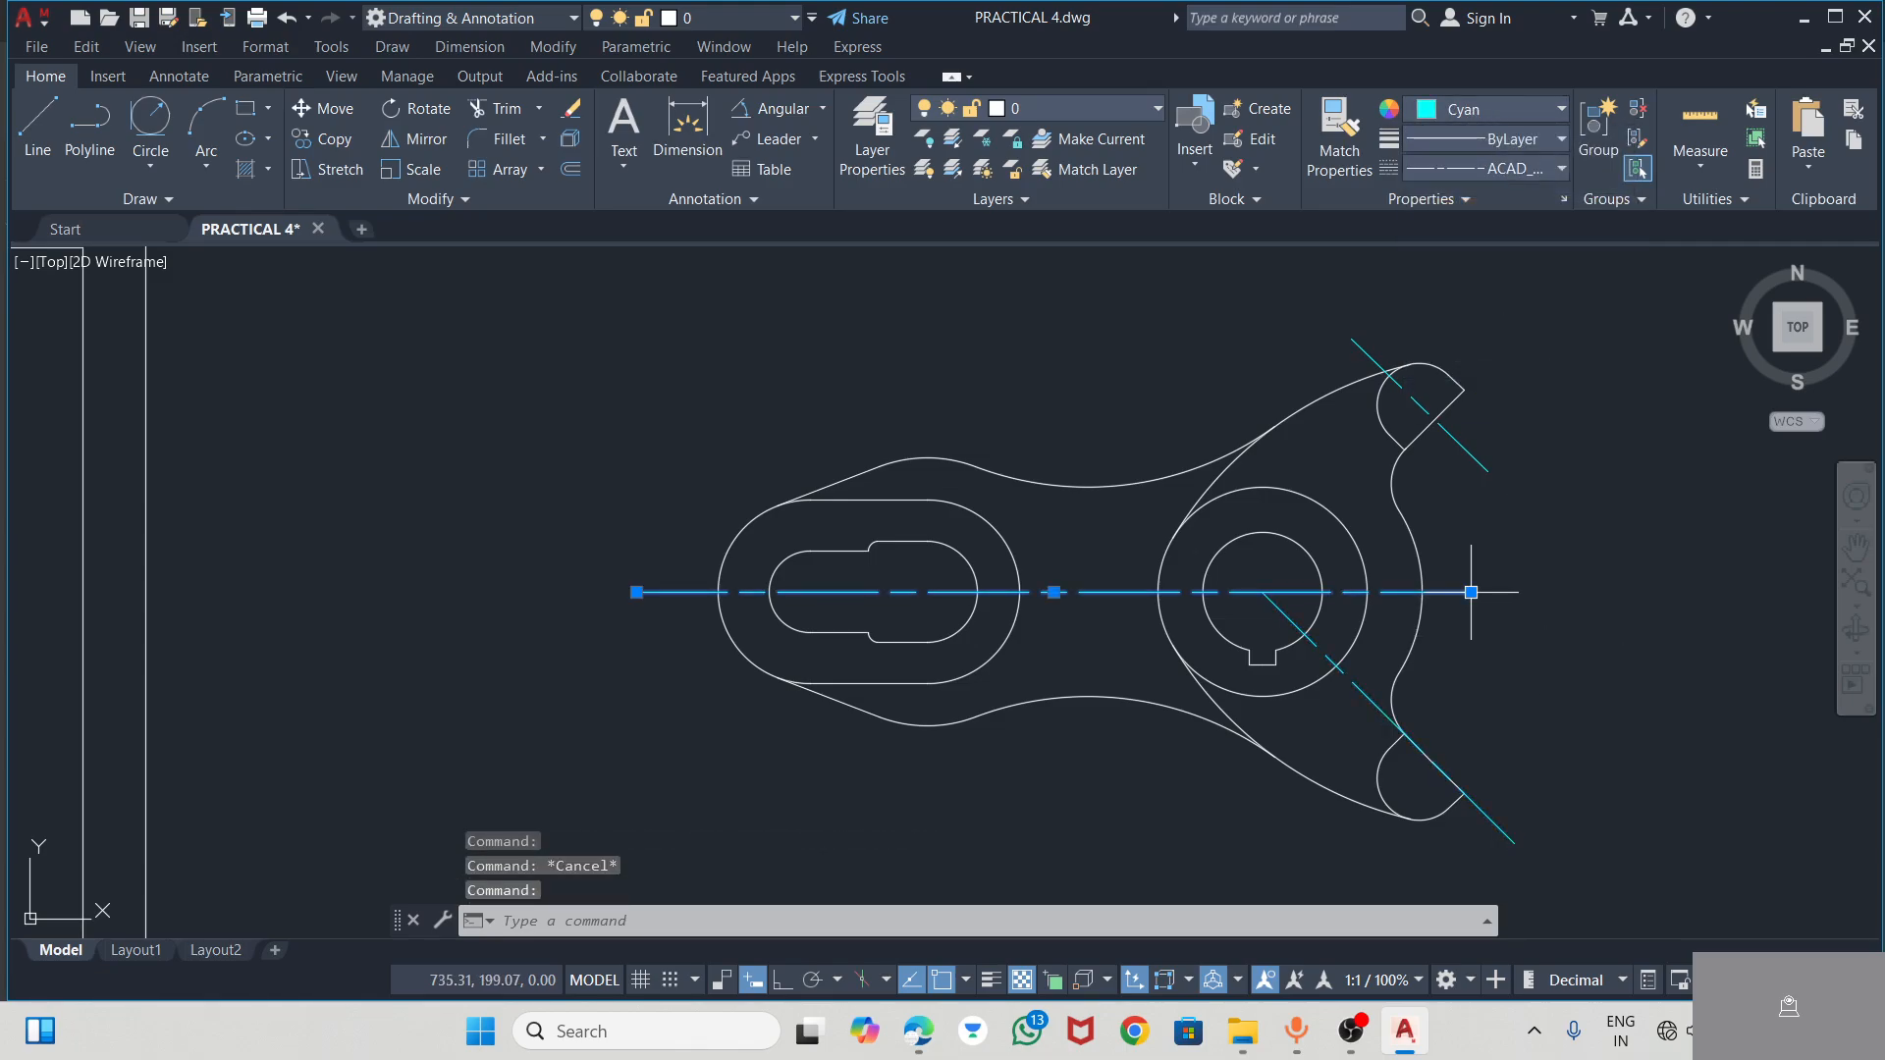
left_click(1471, 591)
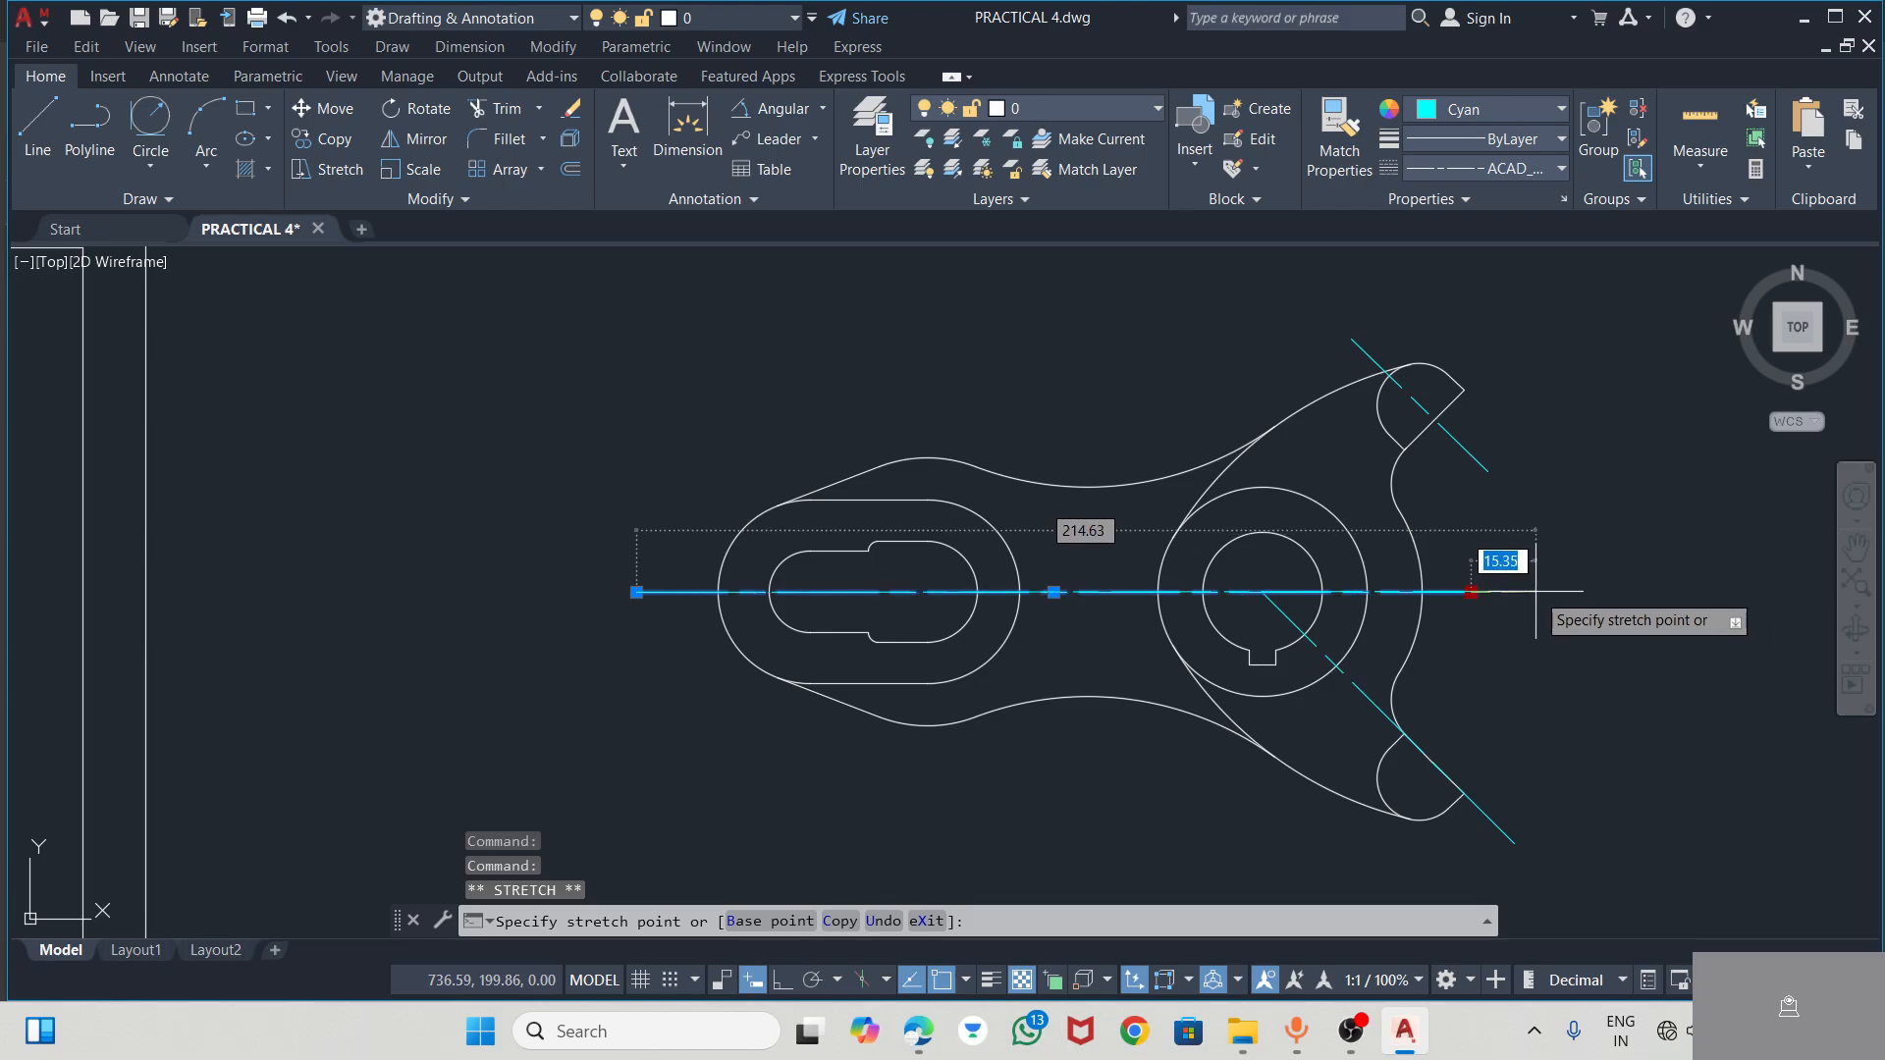
left_click(1537, 591)
key("Escape")
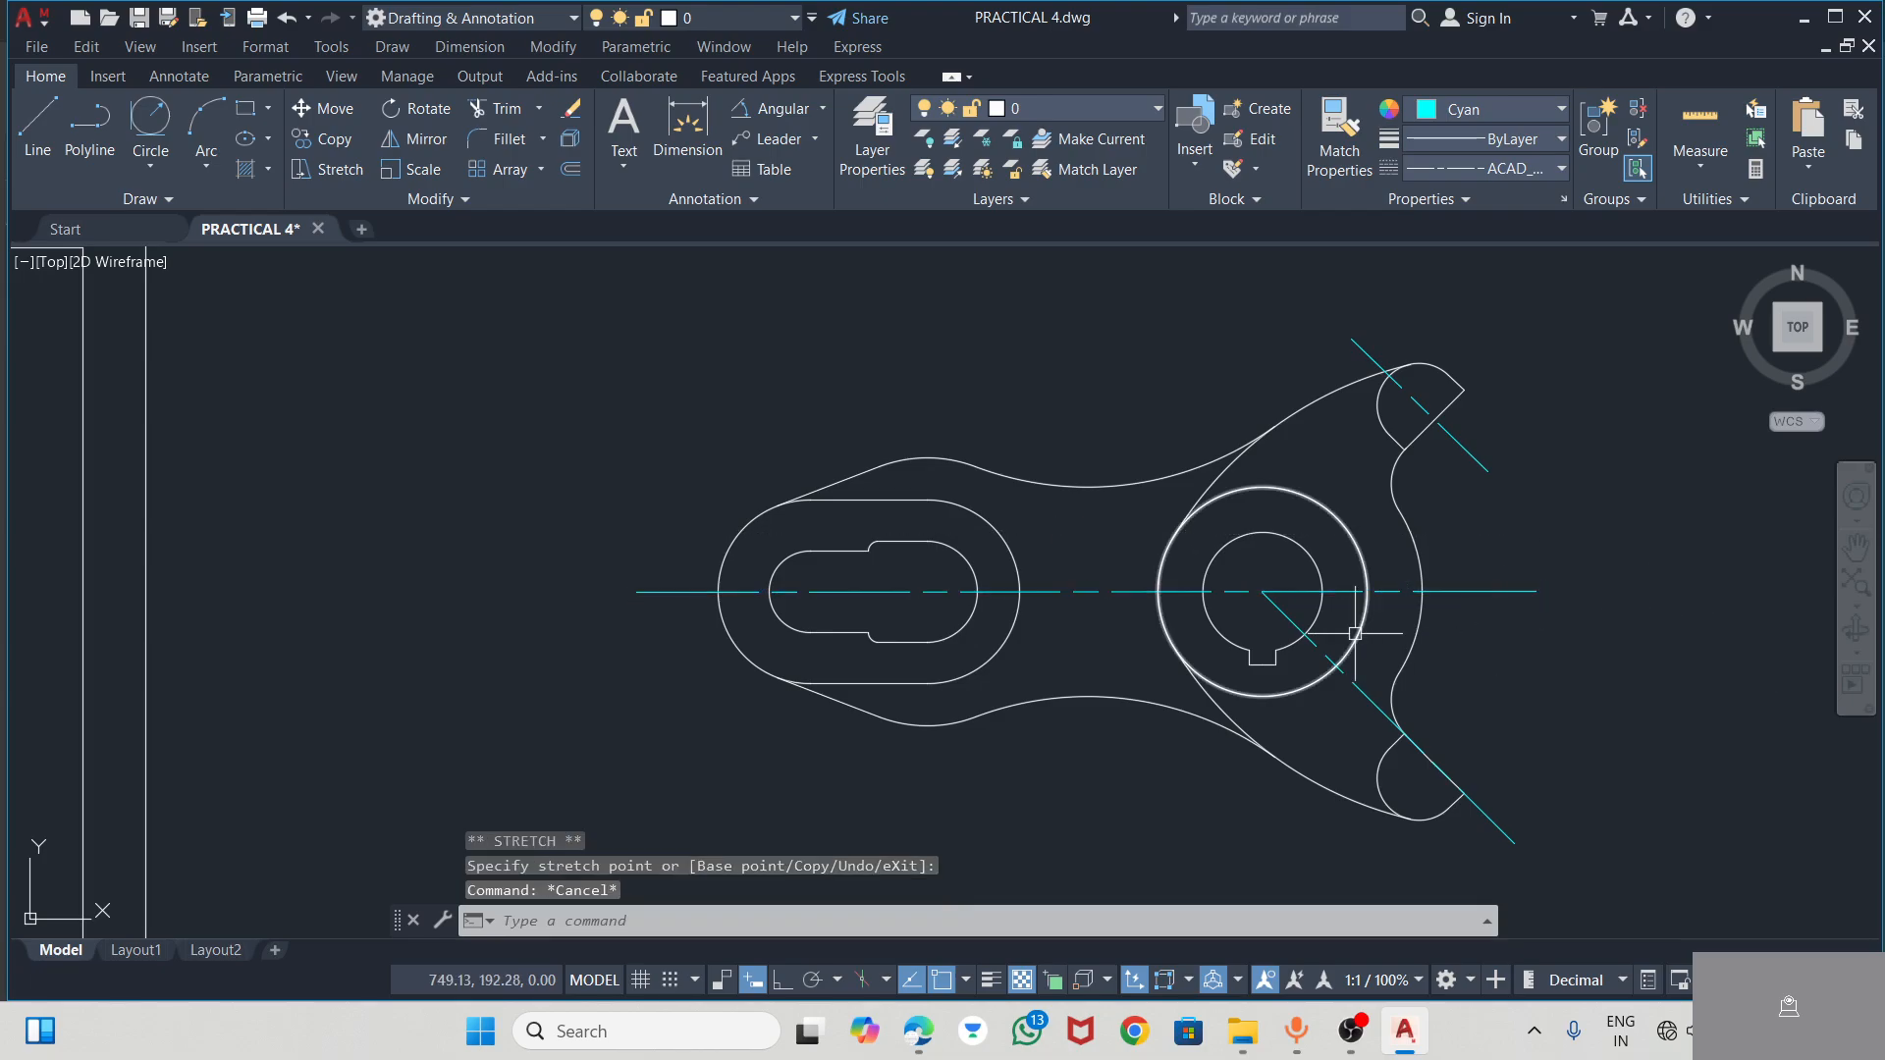
scroll(856, 511, "down", 2)
scroll(1087, 579, "up", 2)
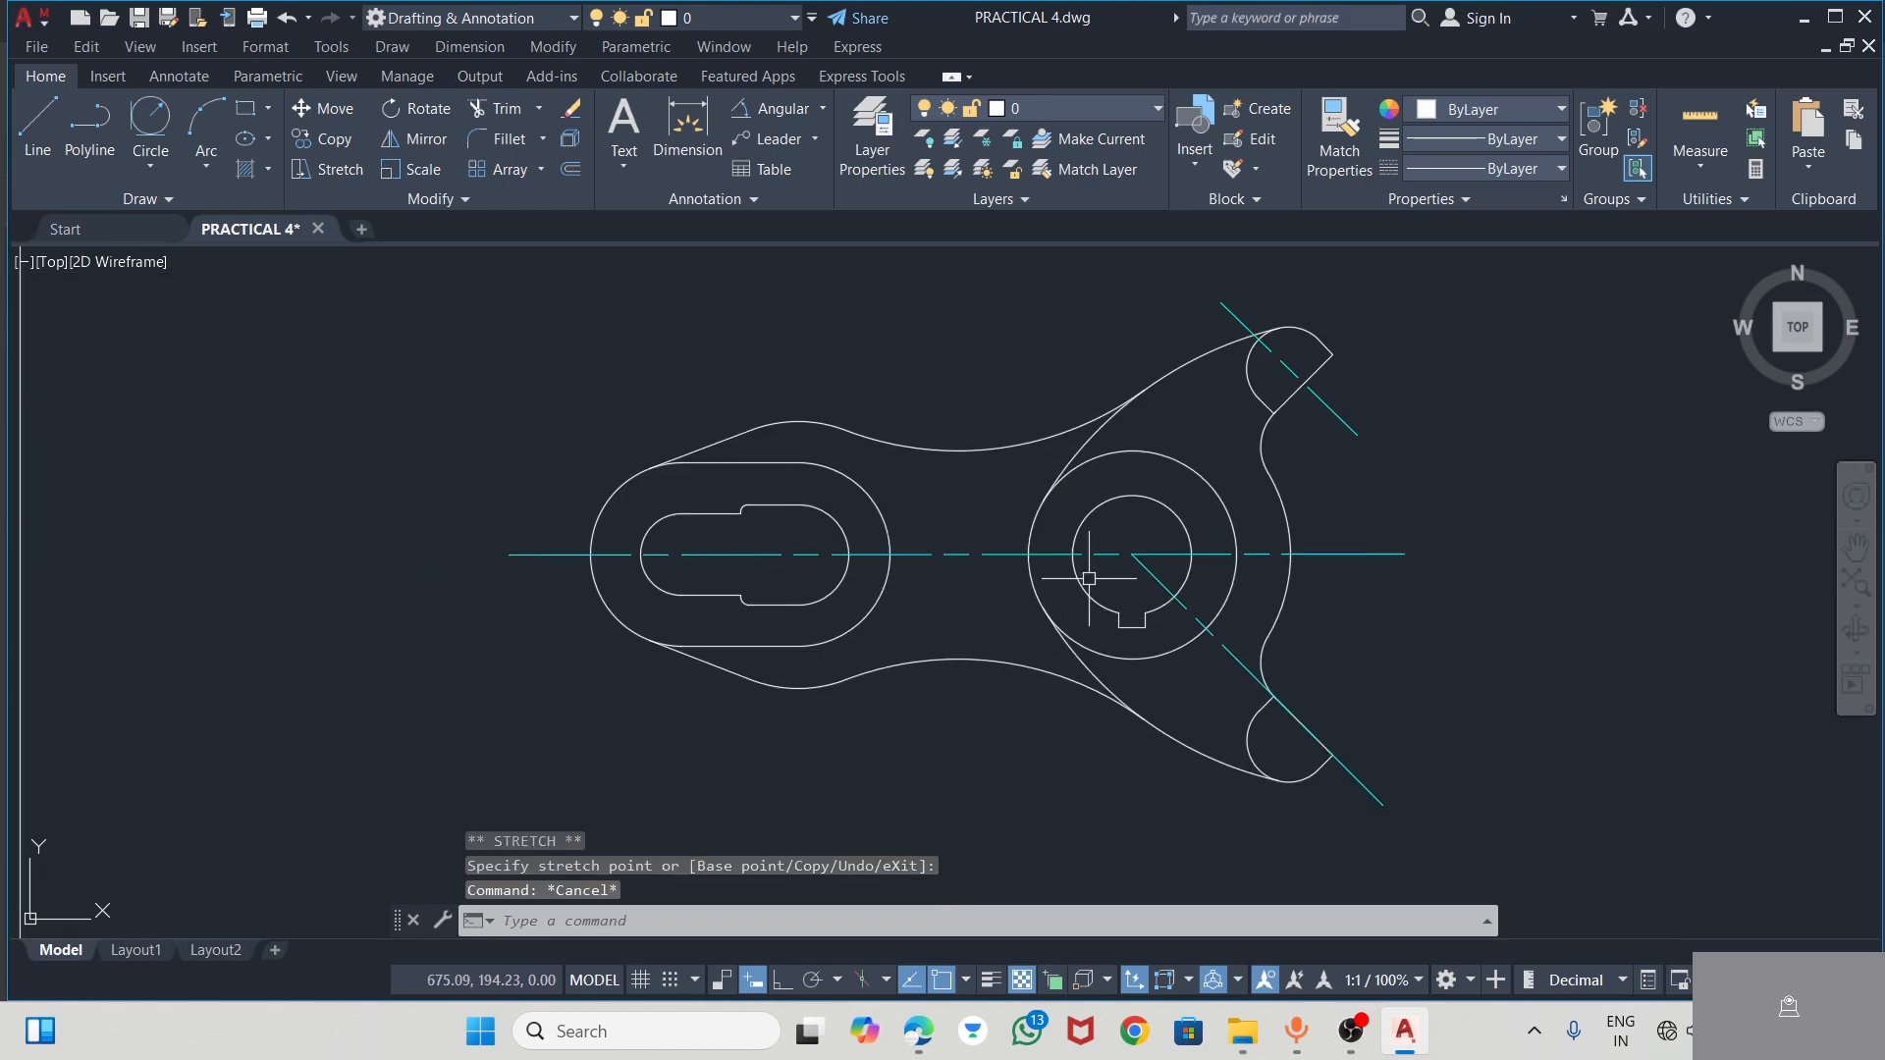
left_click(1670, 1030)
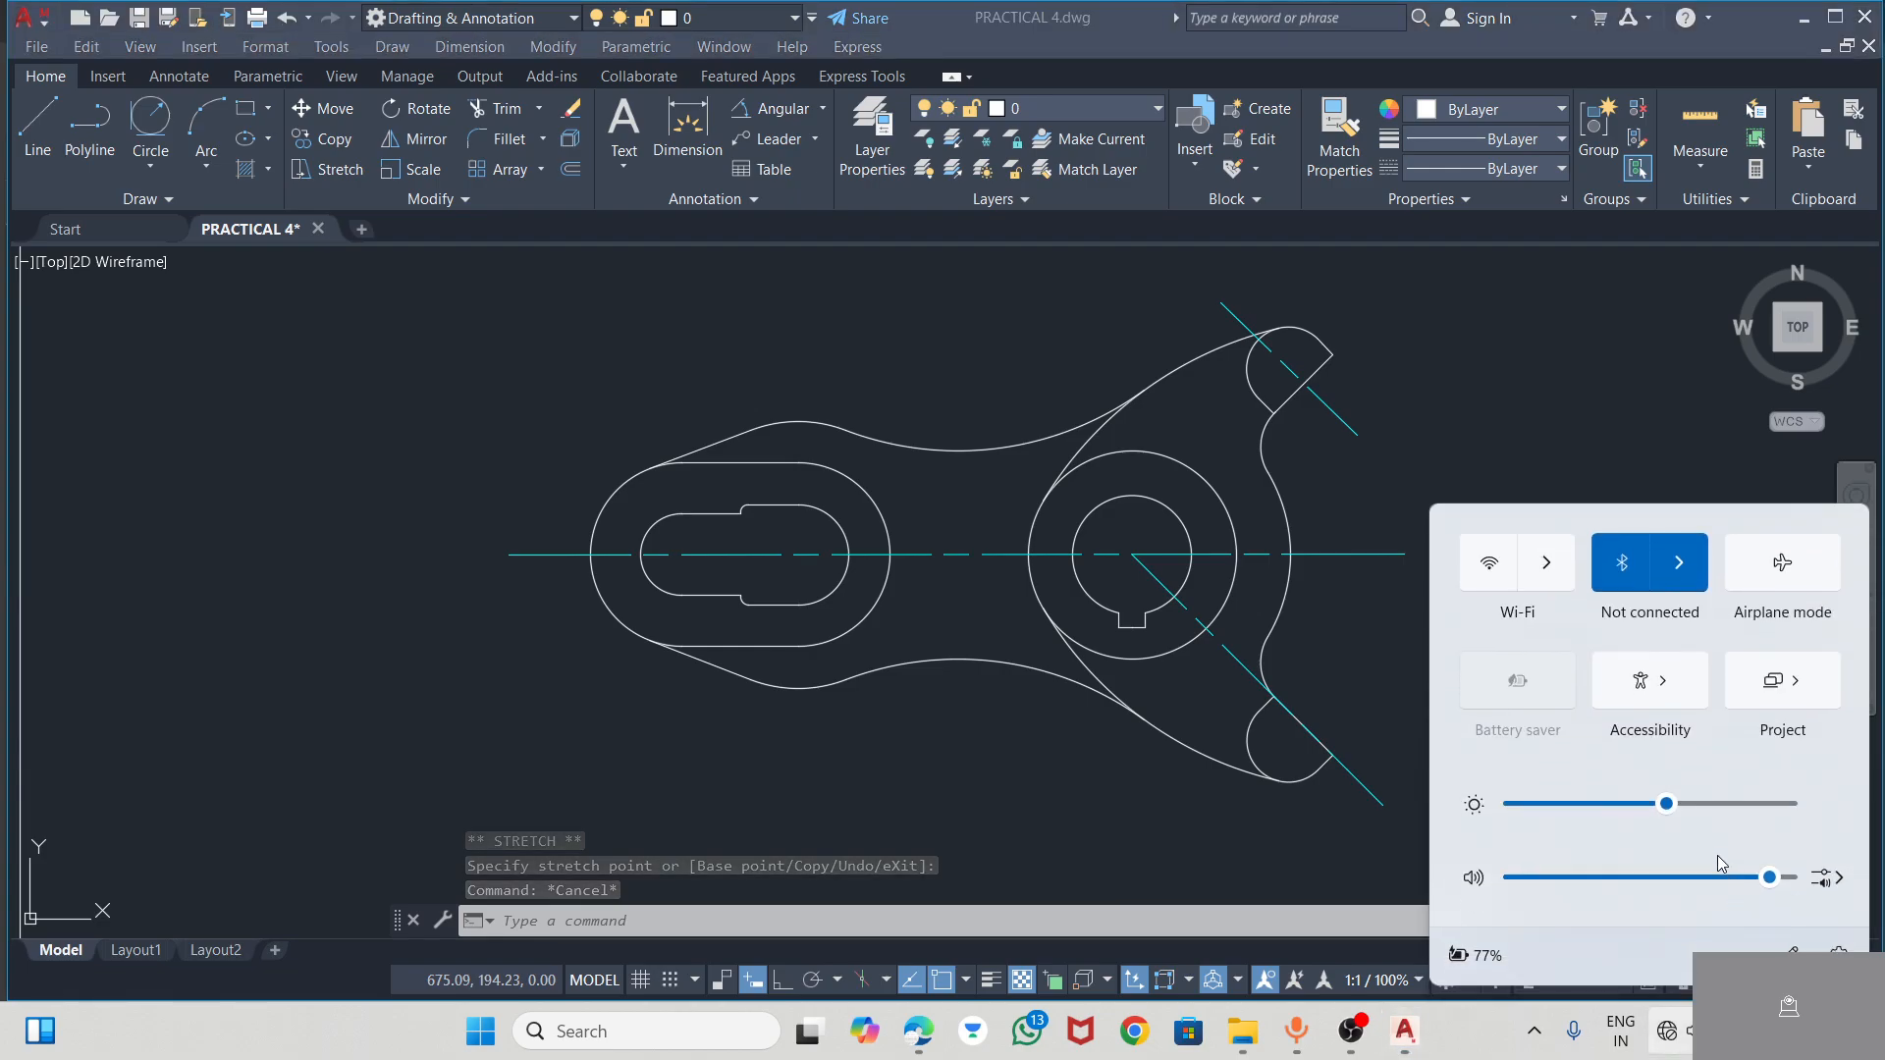
left_click(1470, 364)
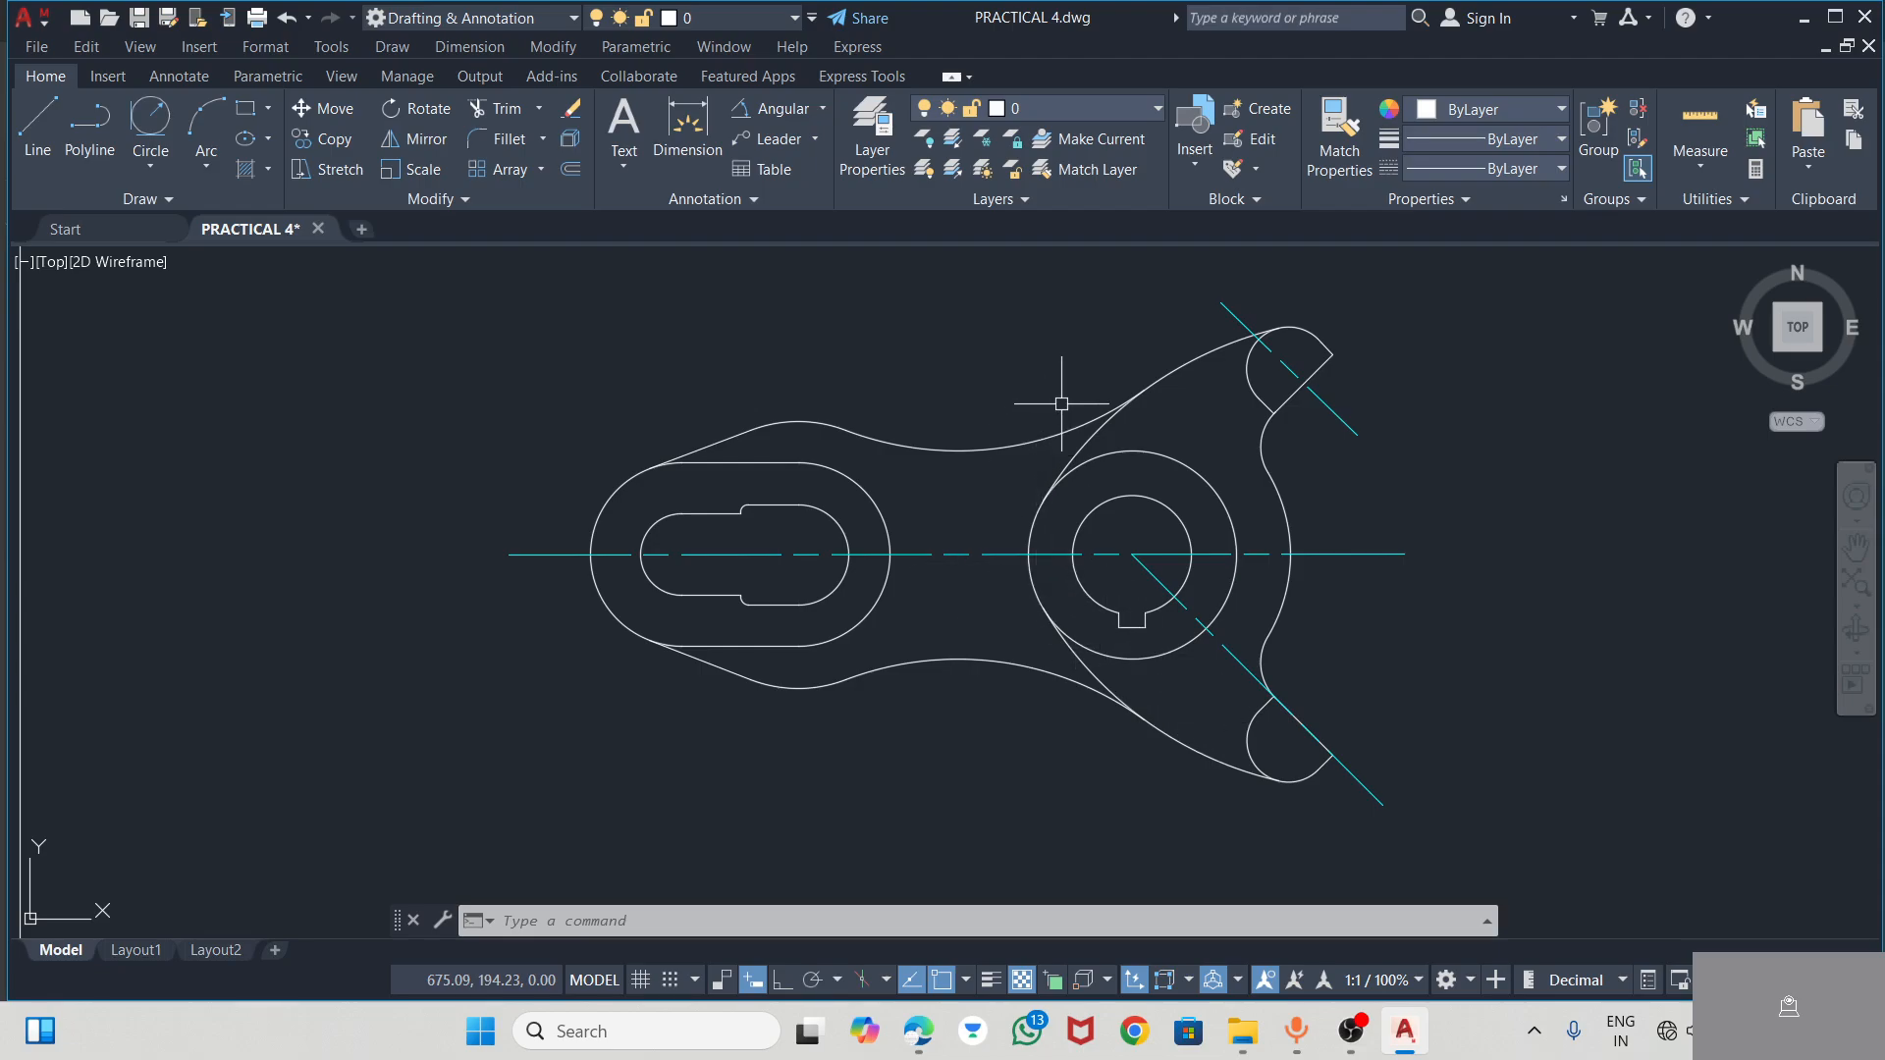
Checking the PDF, dimension the horizontal distance from the slot's left arc centre to the hub centre, placed above the lever
key("alt+Tab")
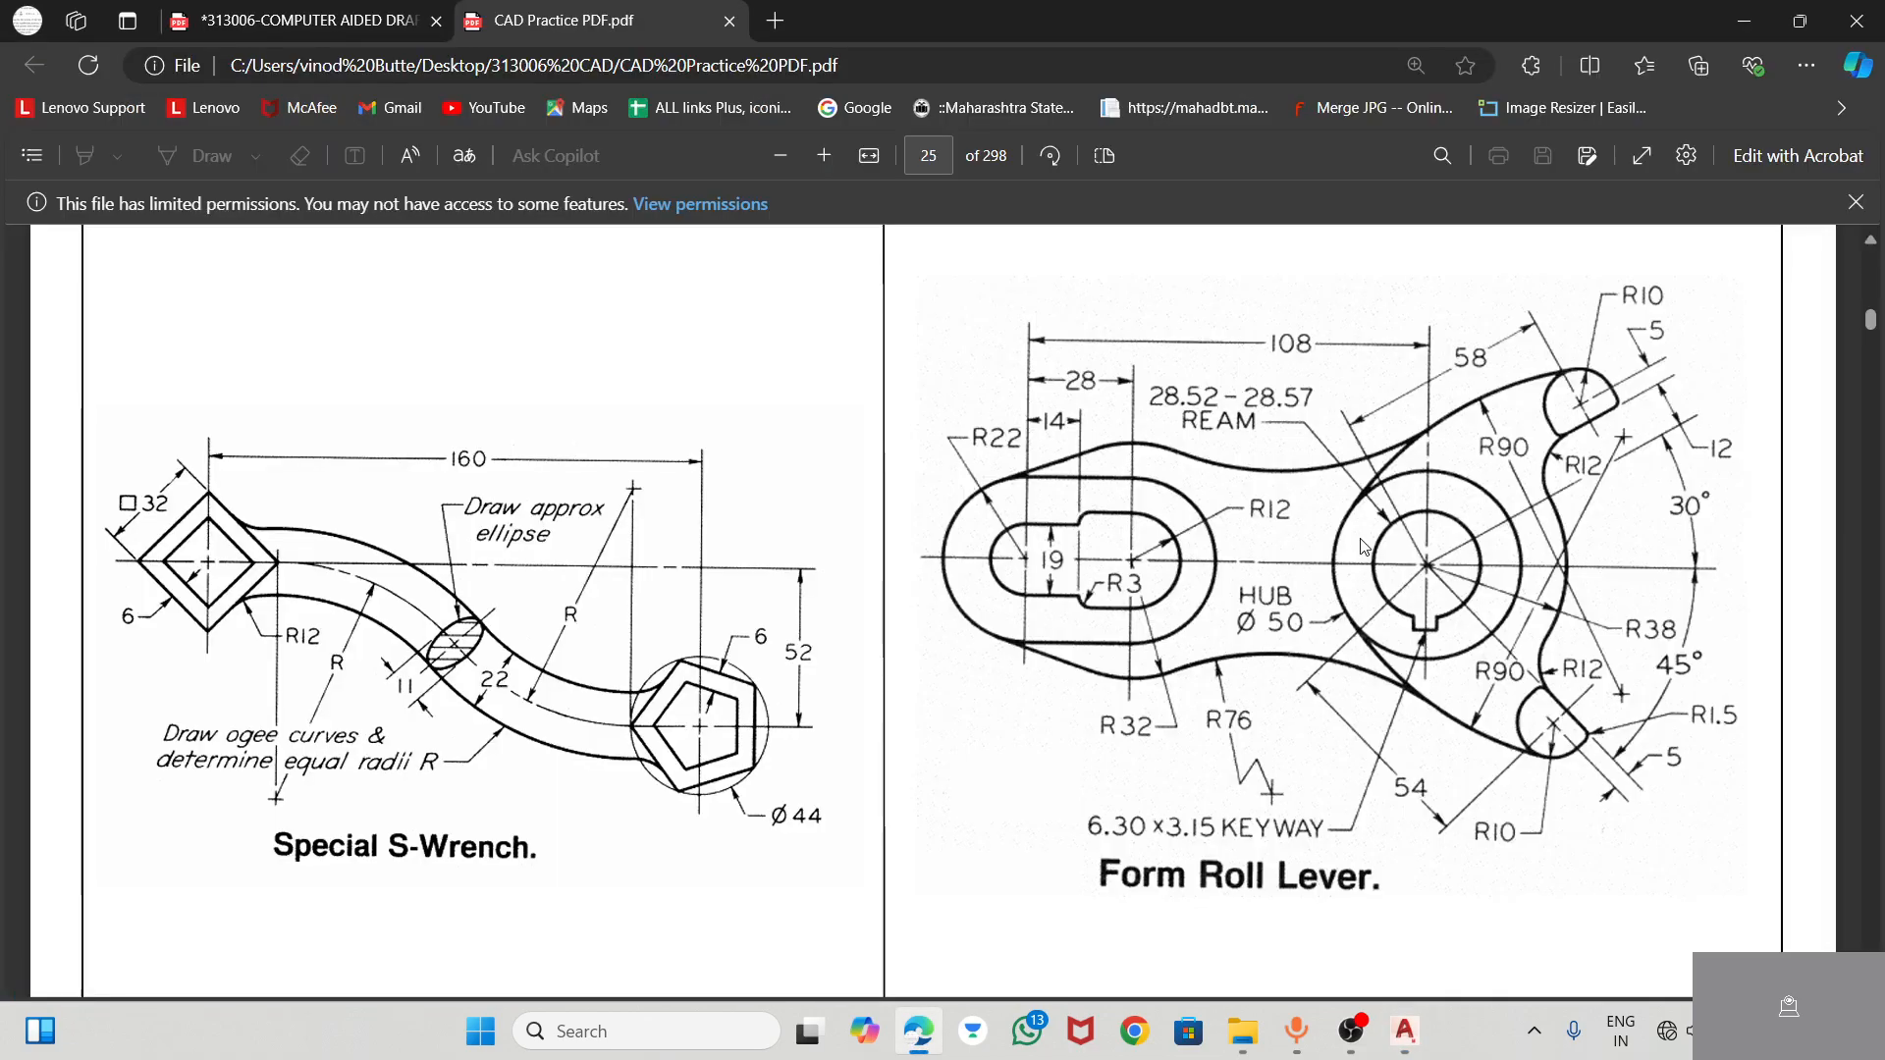
key("alt+Tab")
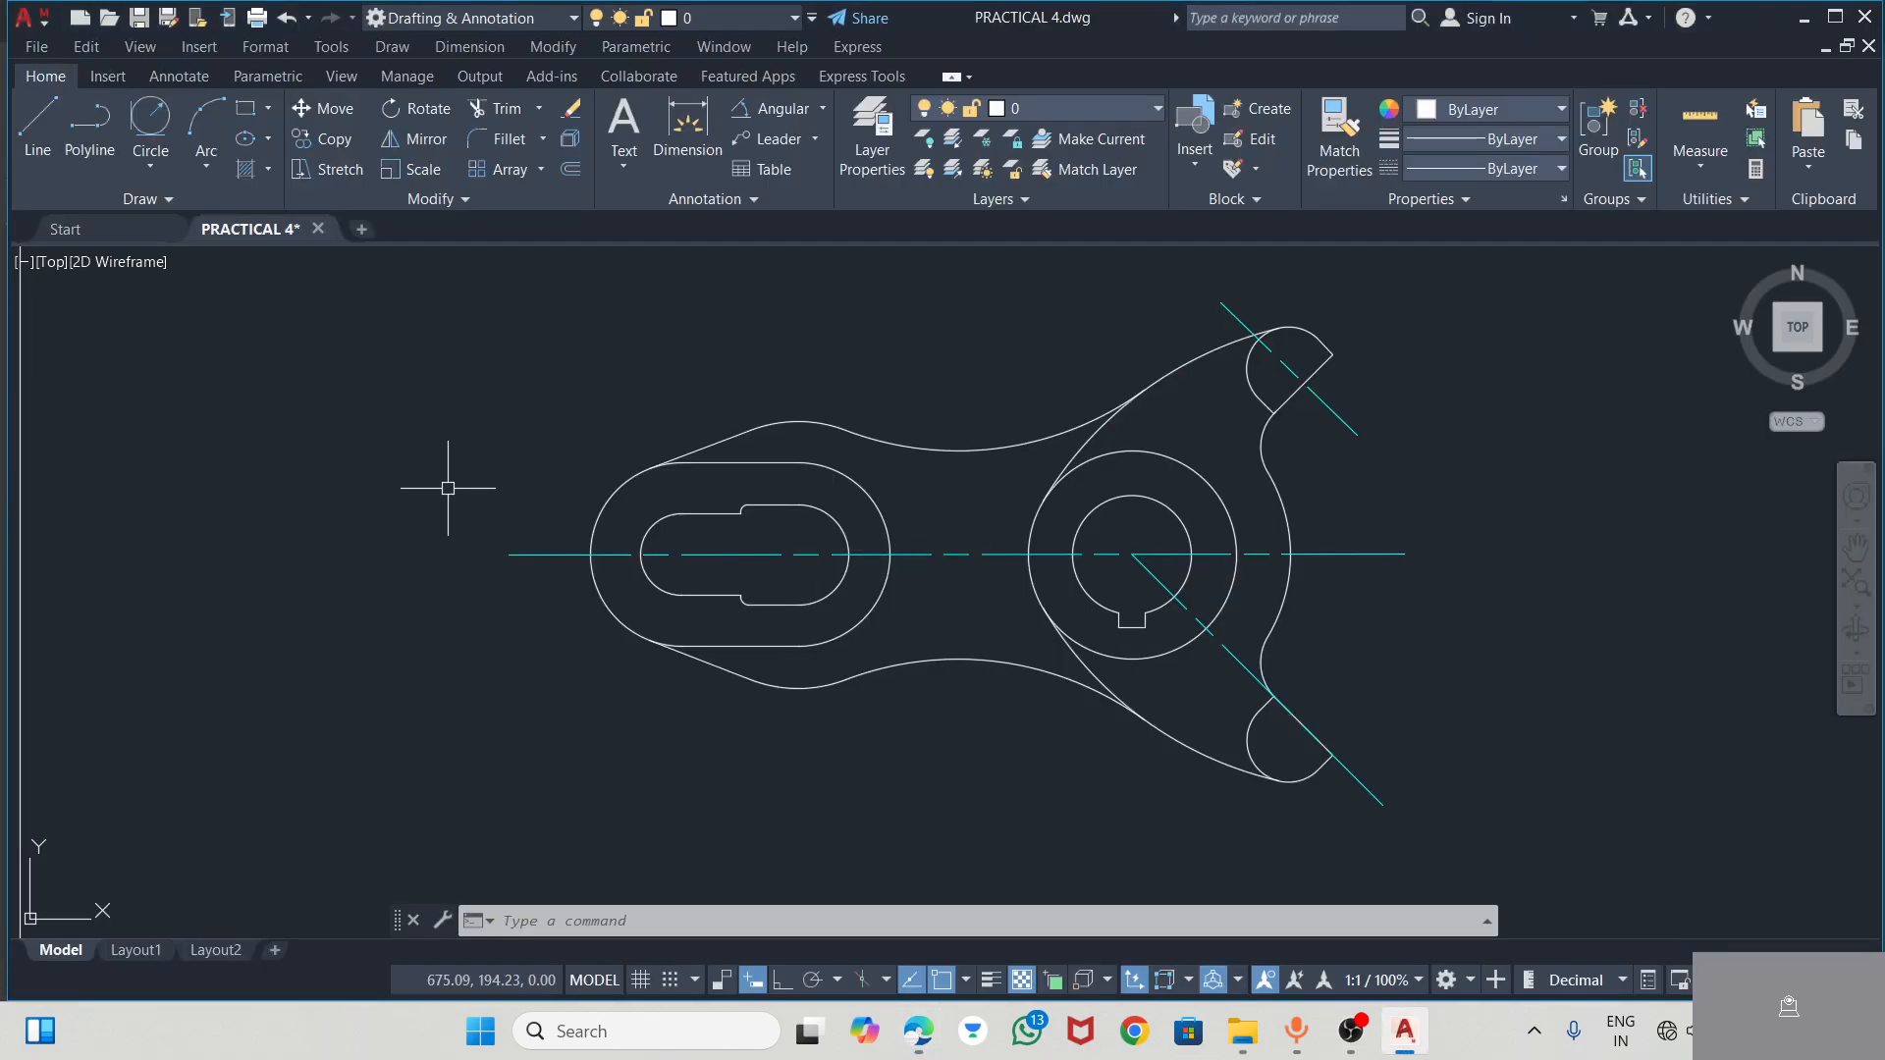
left_click(685, 111)
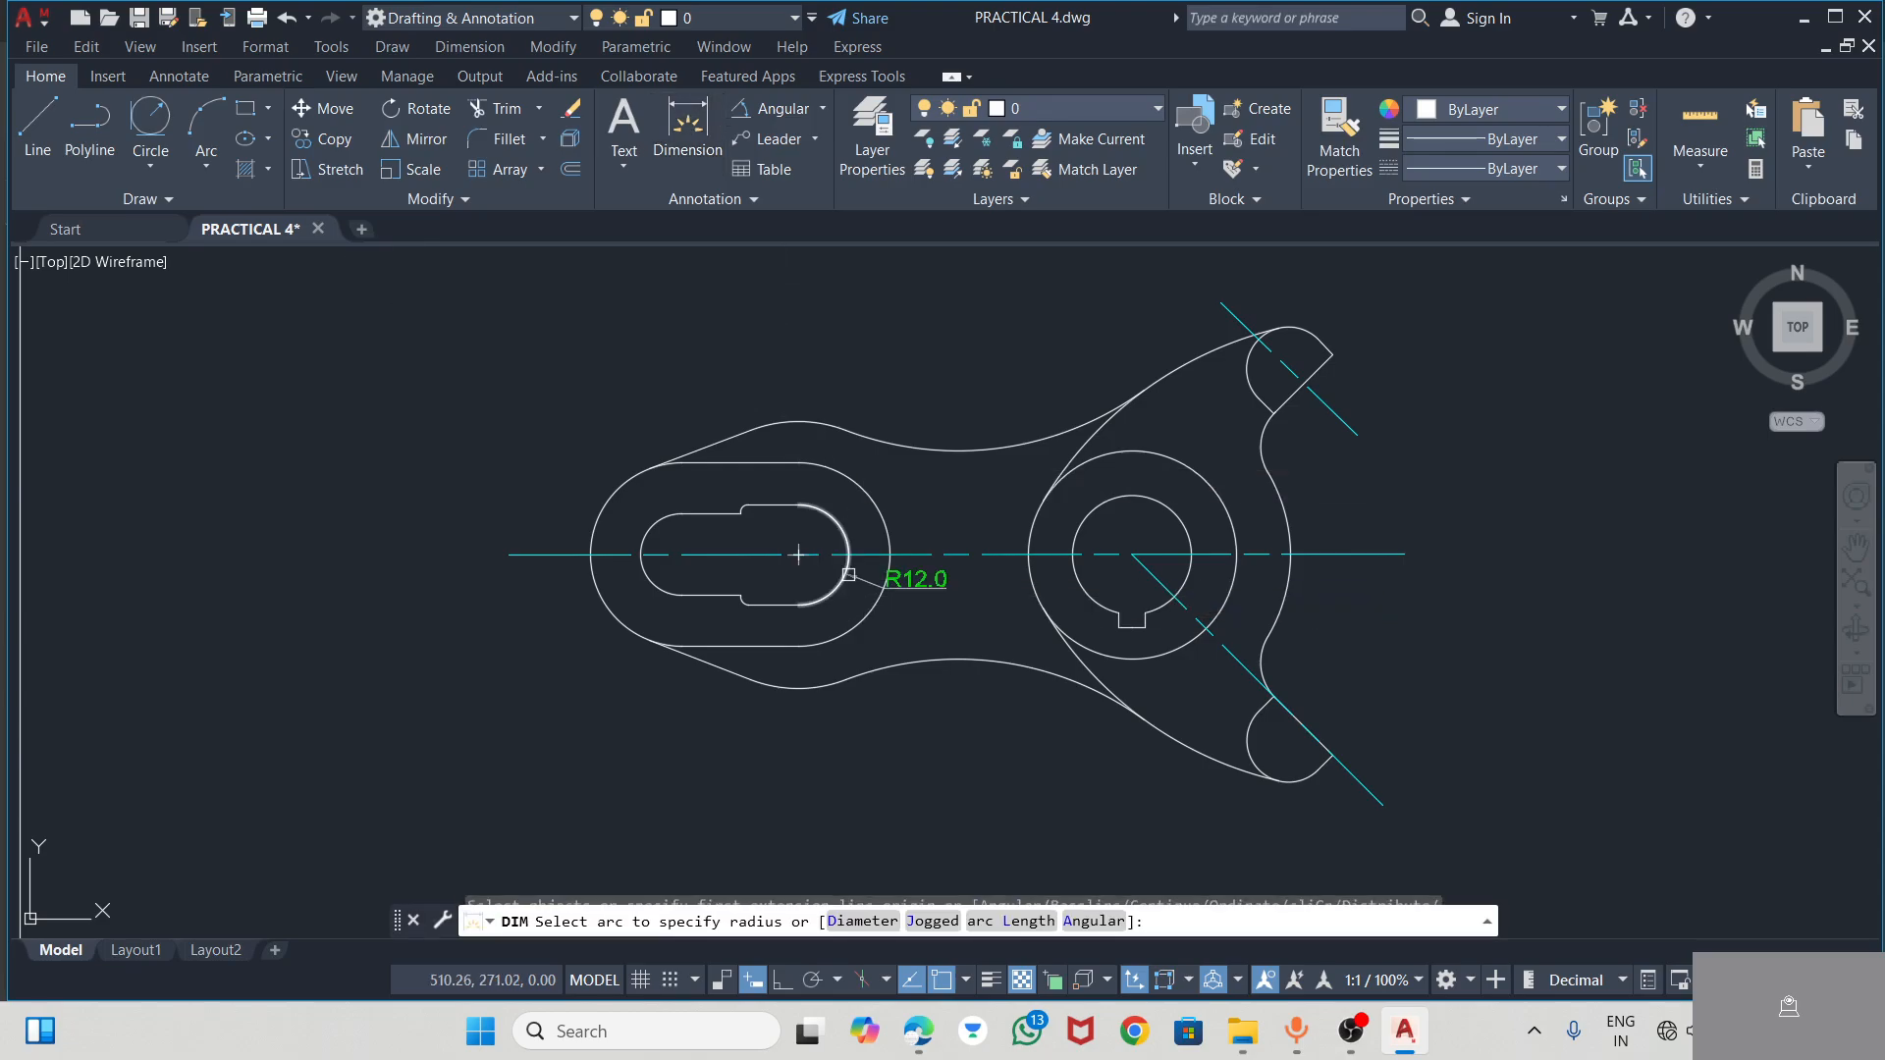
left_click(681, 554)
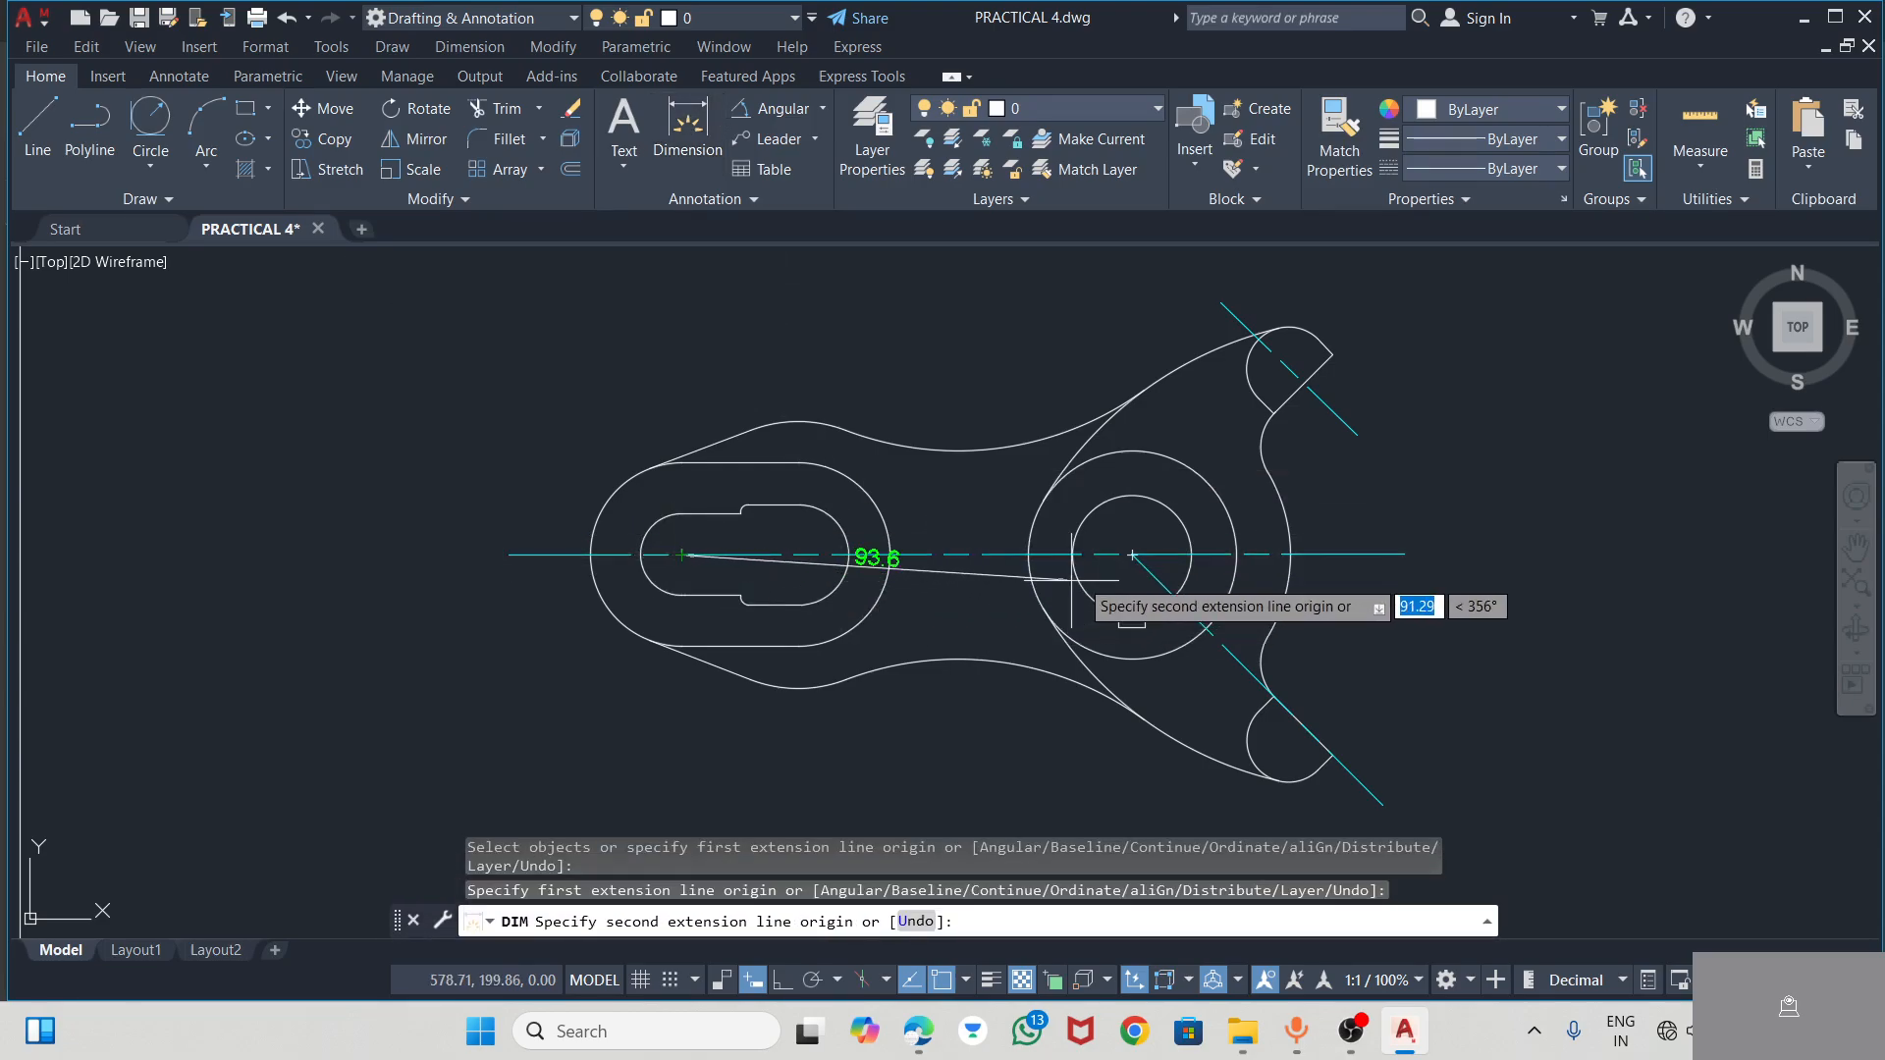
left_click(1132, 555)
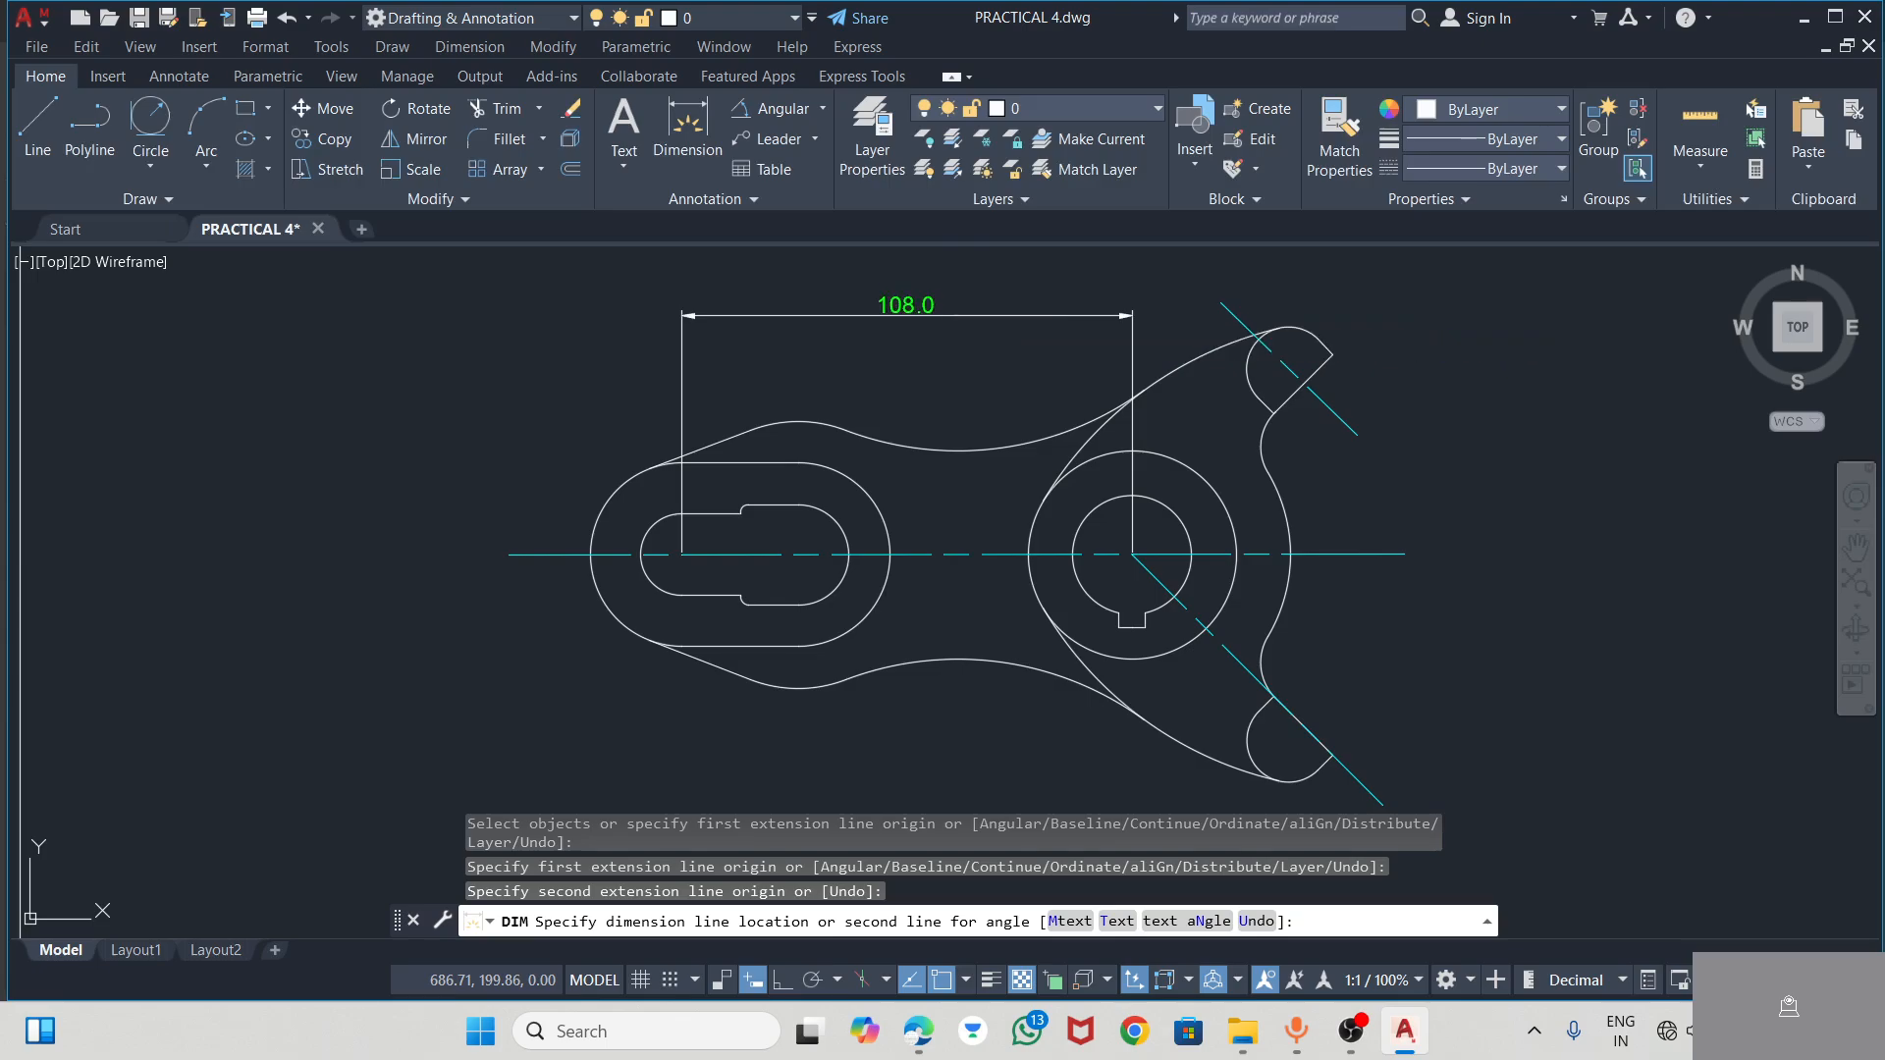
left_click(1010, 315)
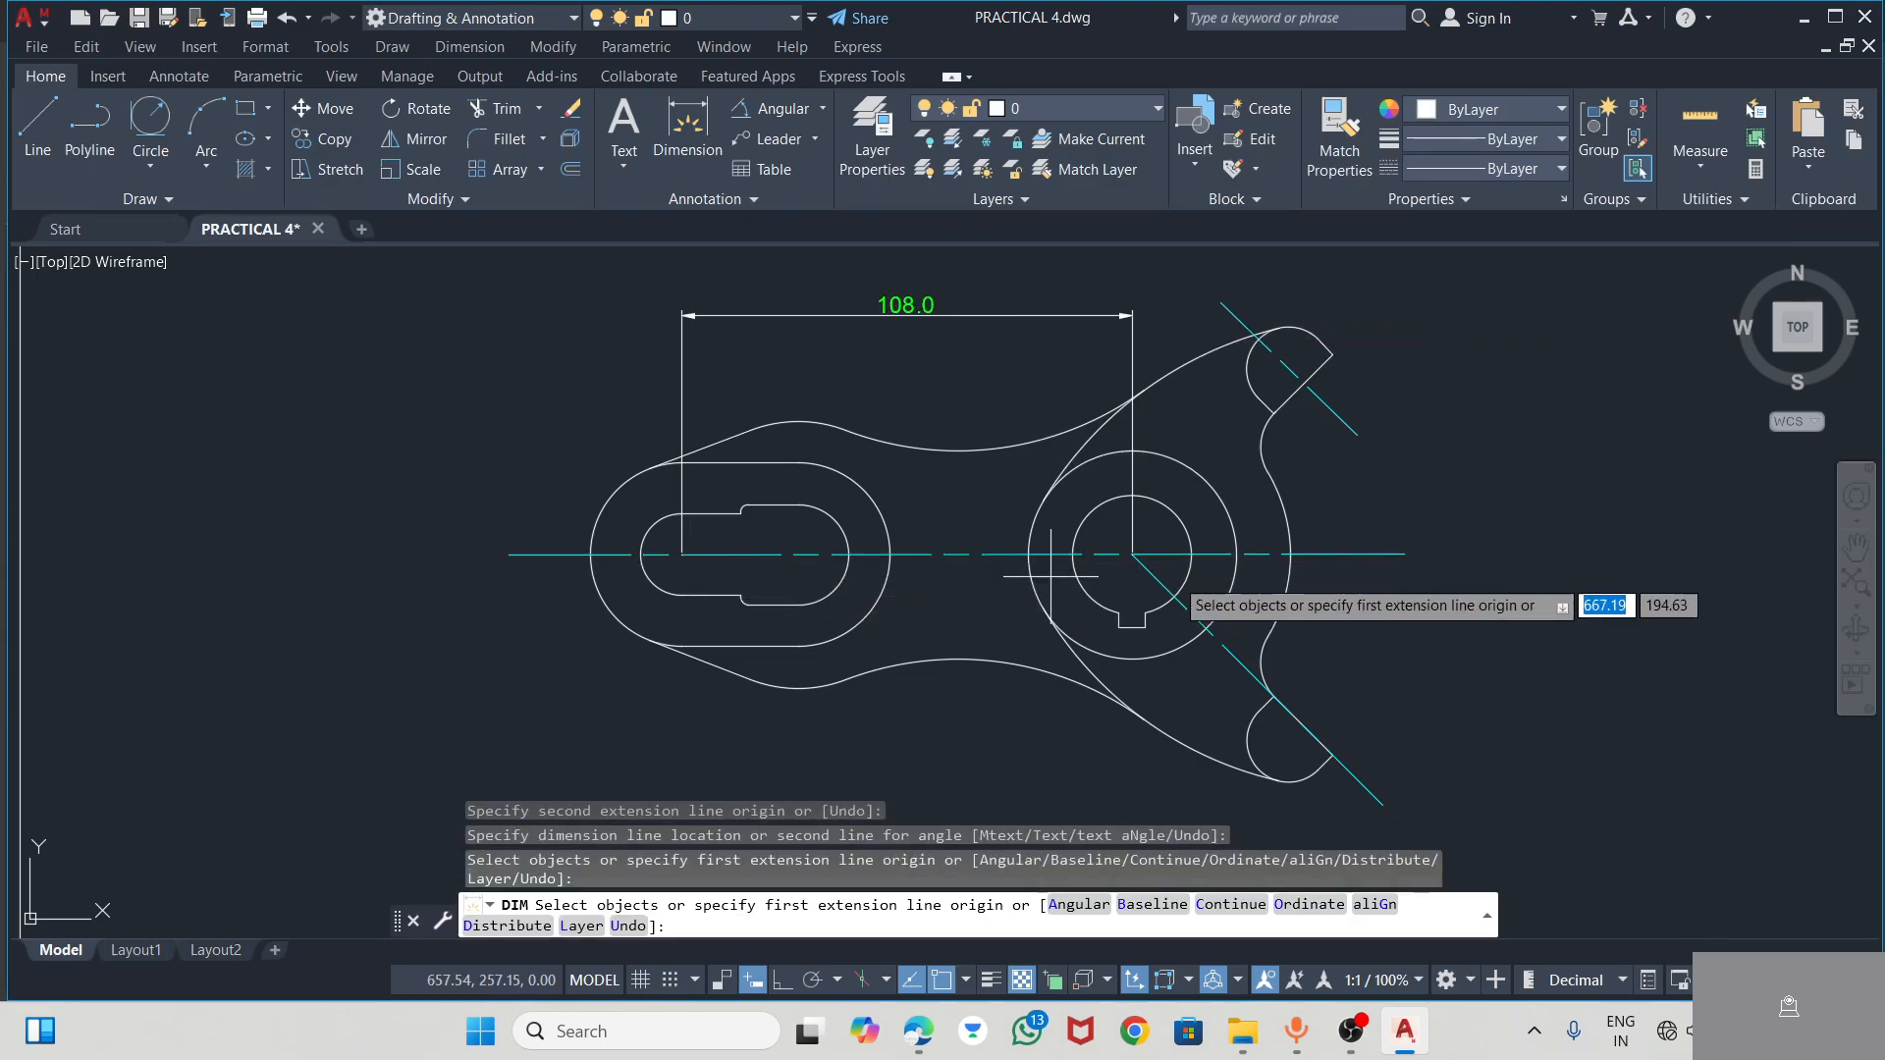
left_click(1132, 555)
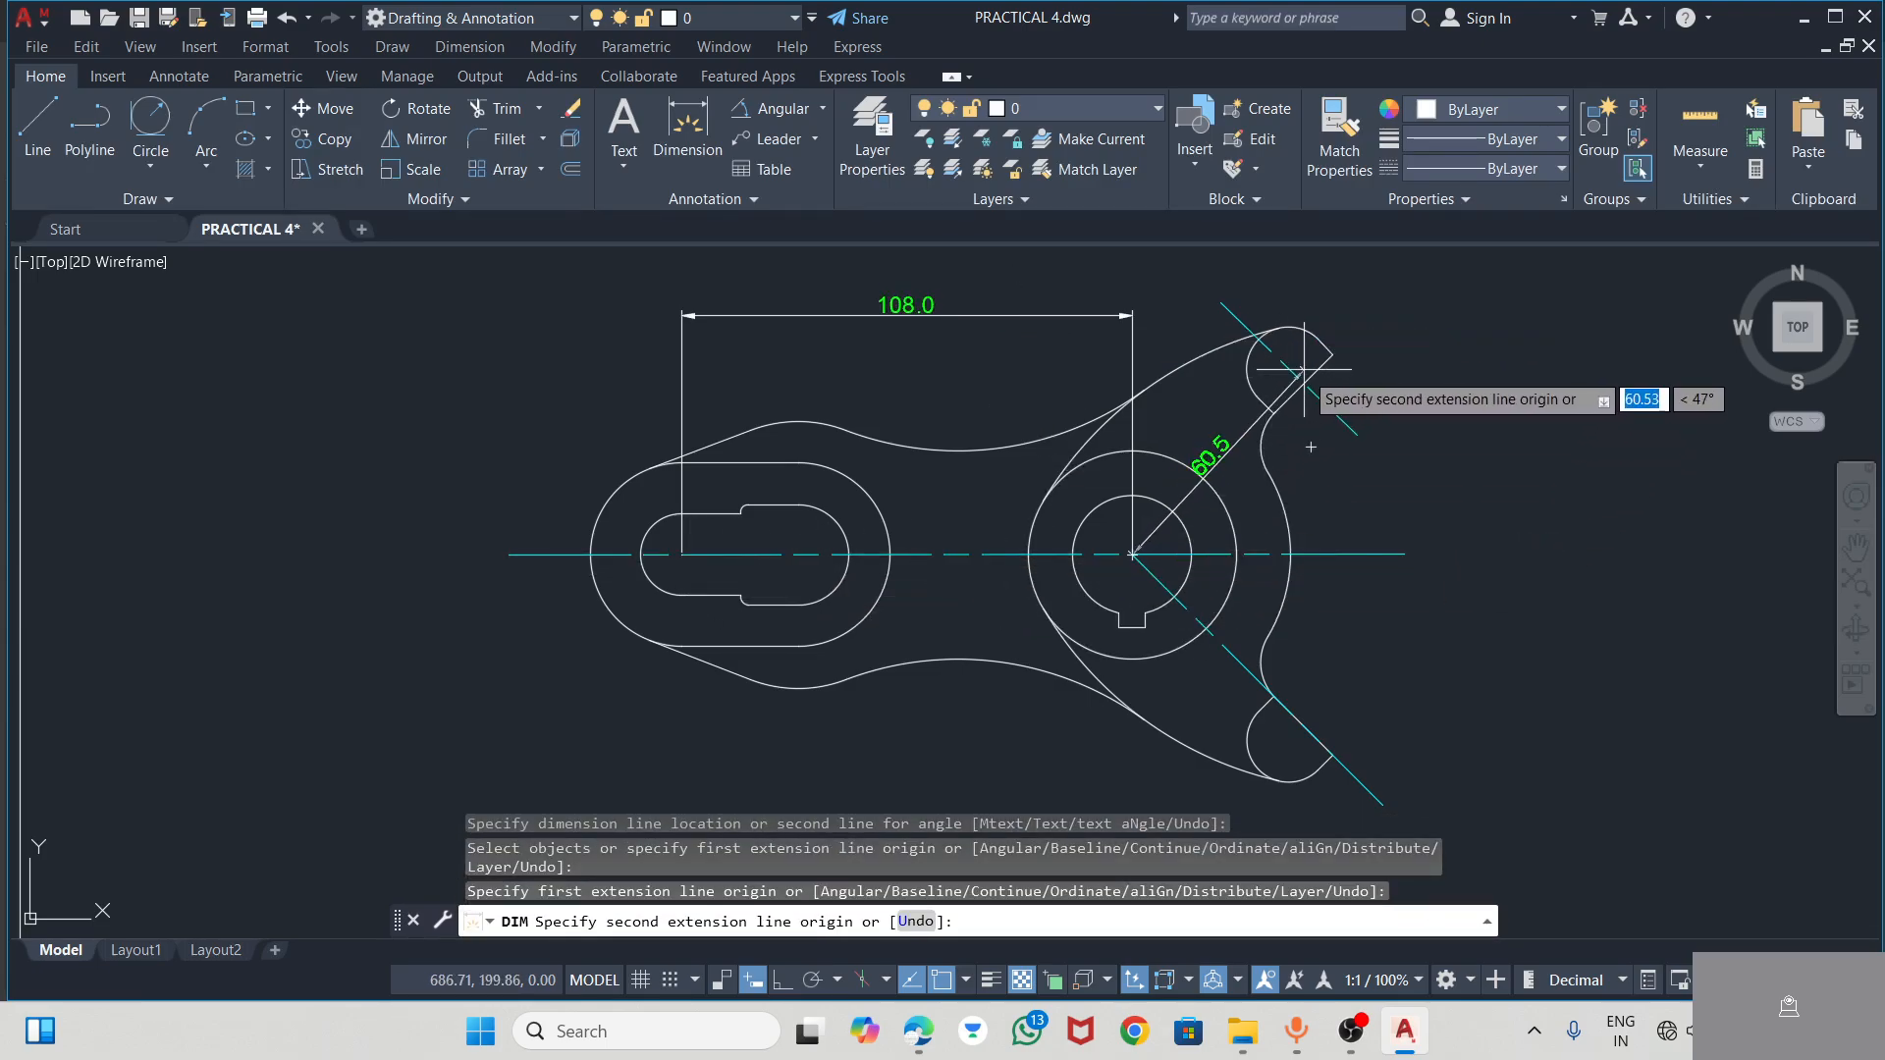
left_click(1276, 377)
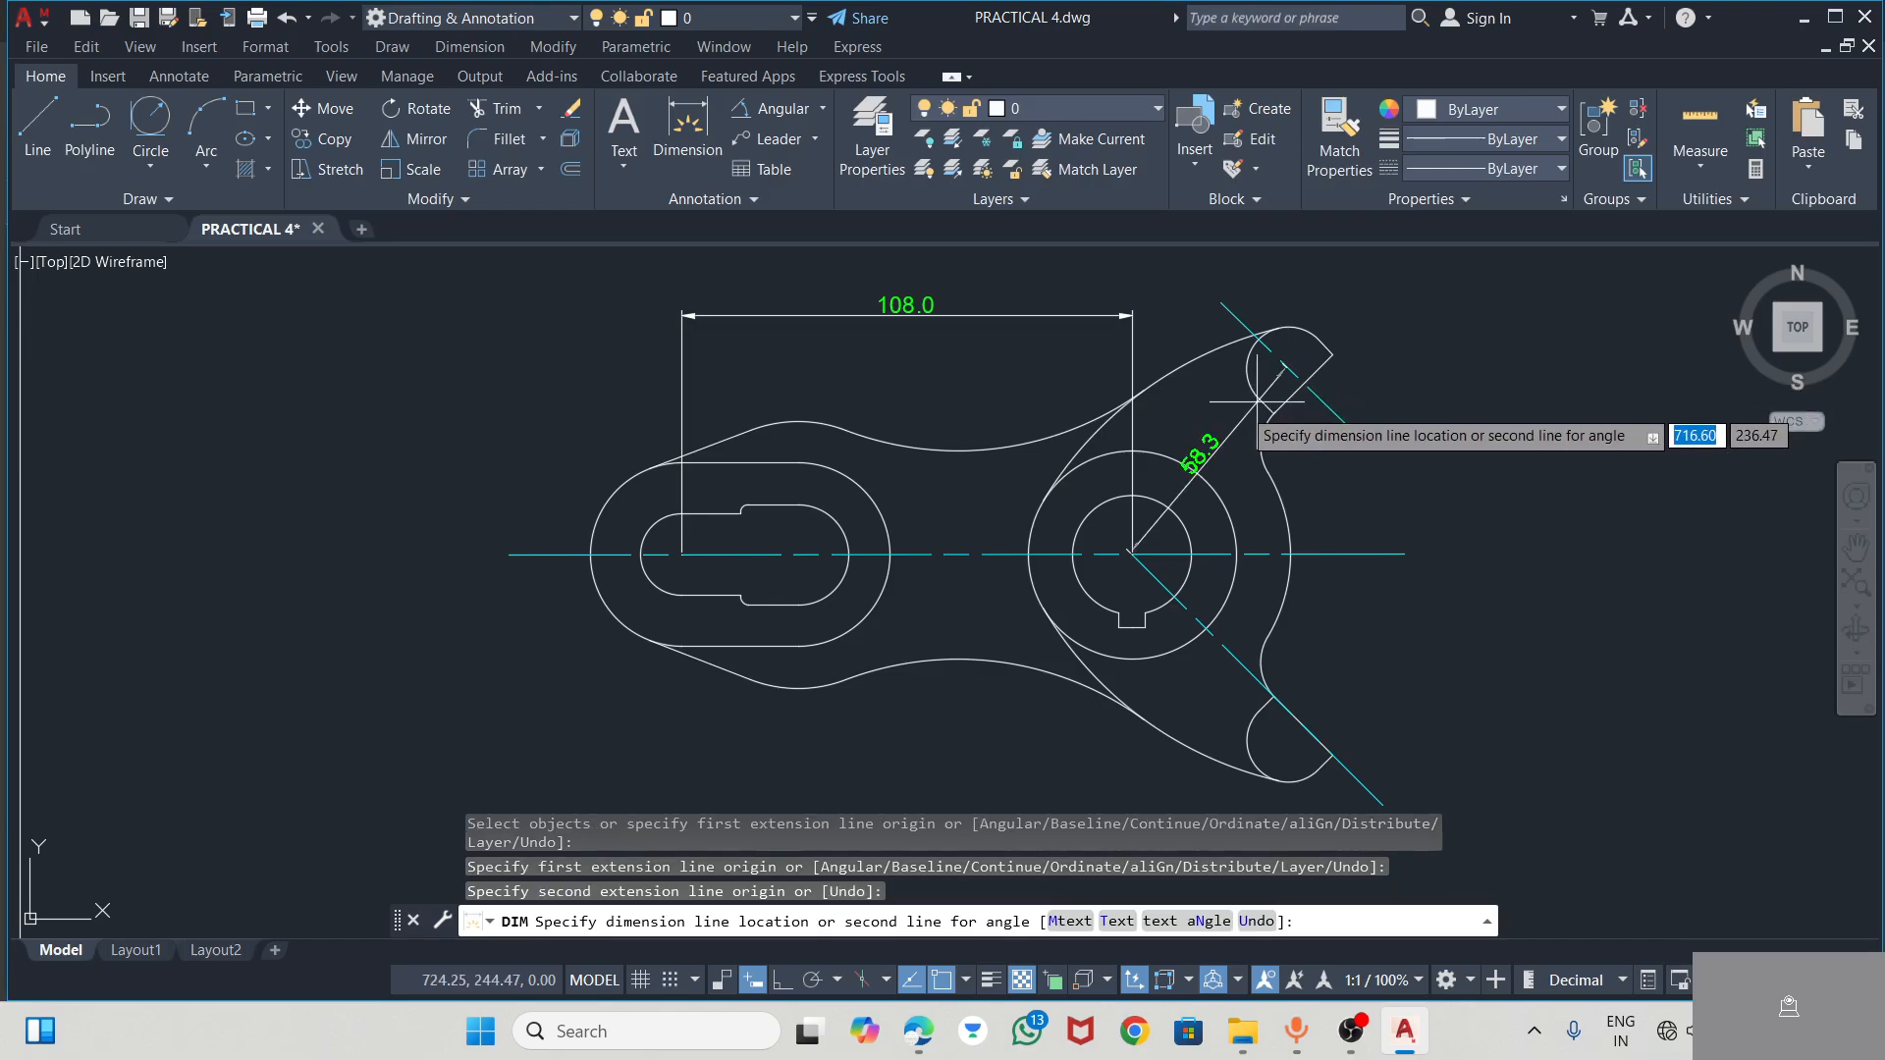
key("Escape")
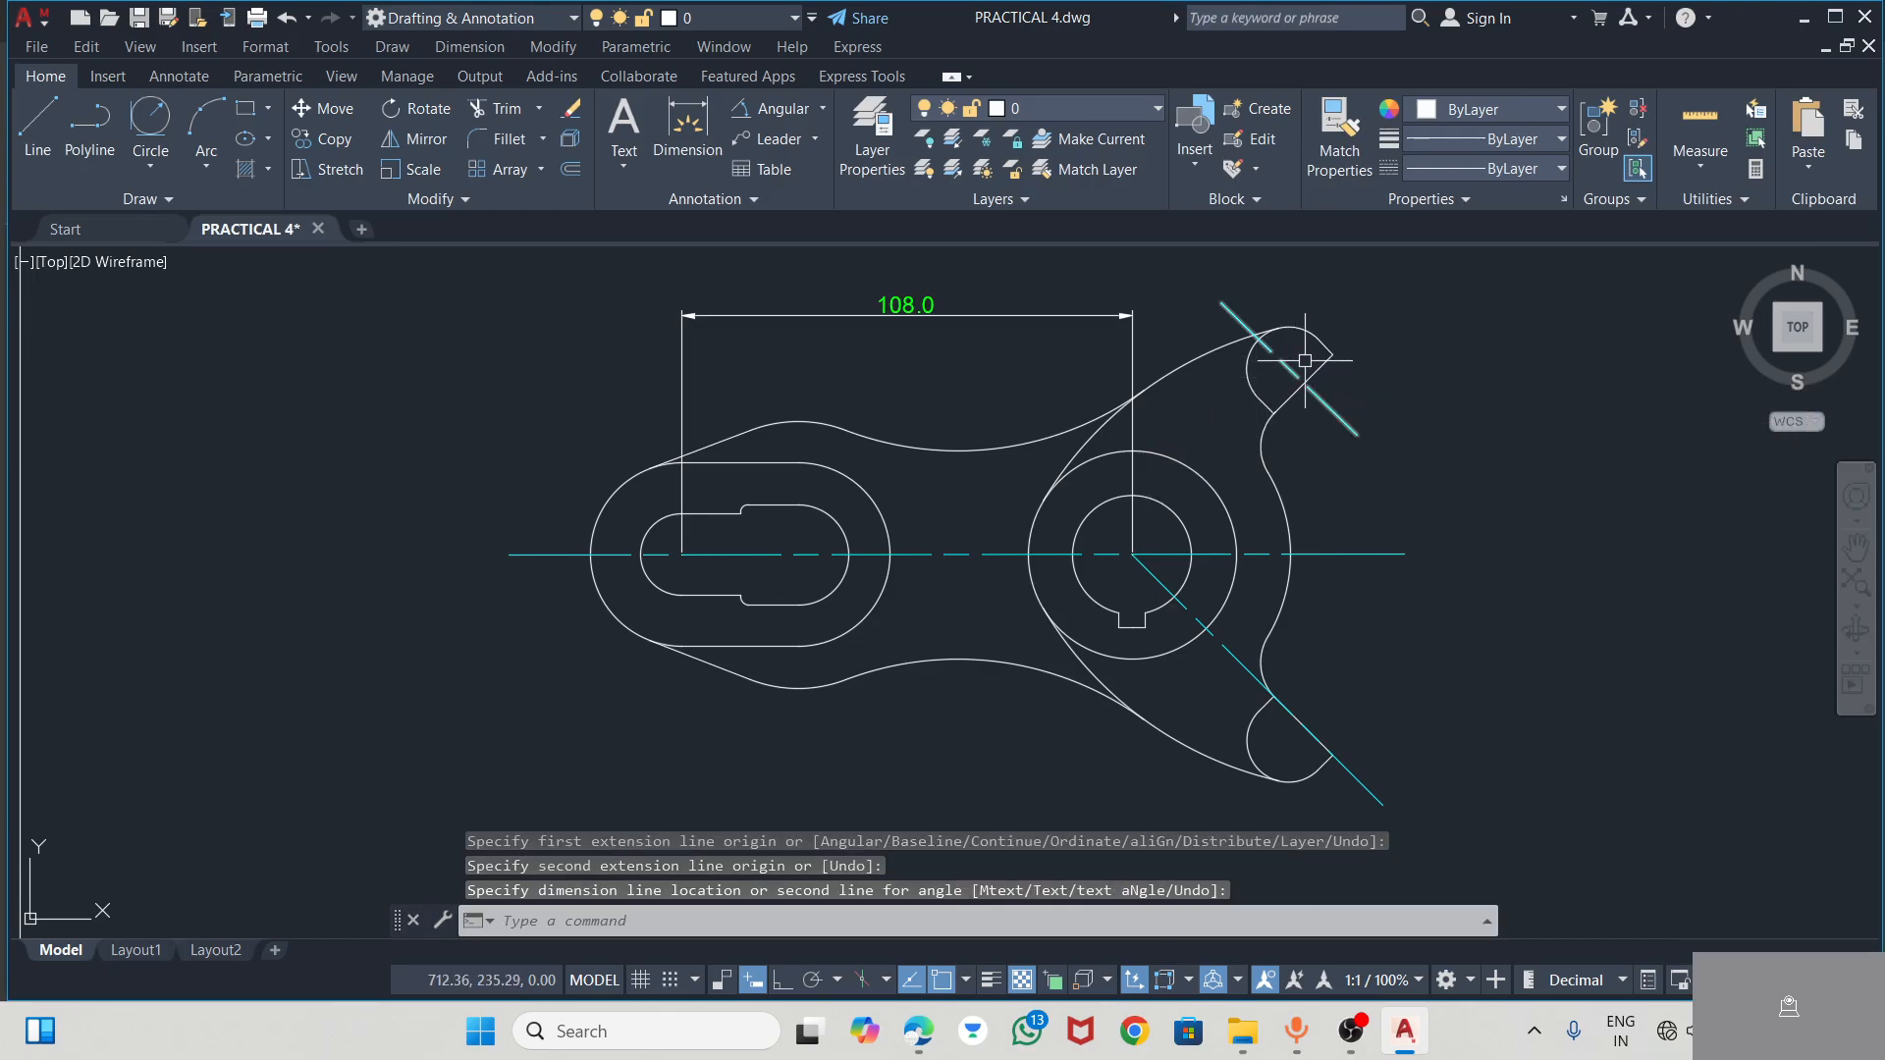
left_click(687, 123)
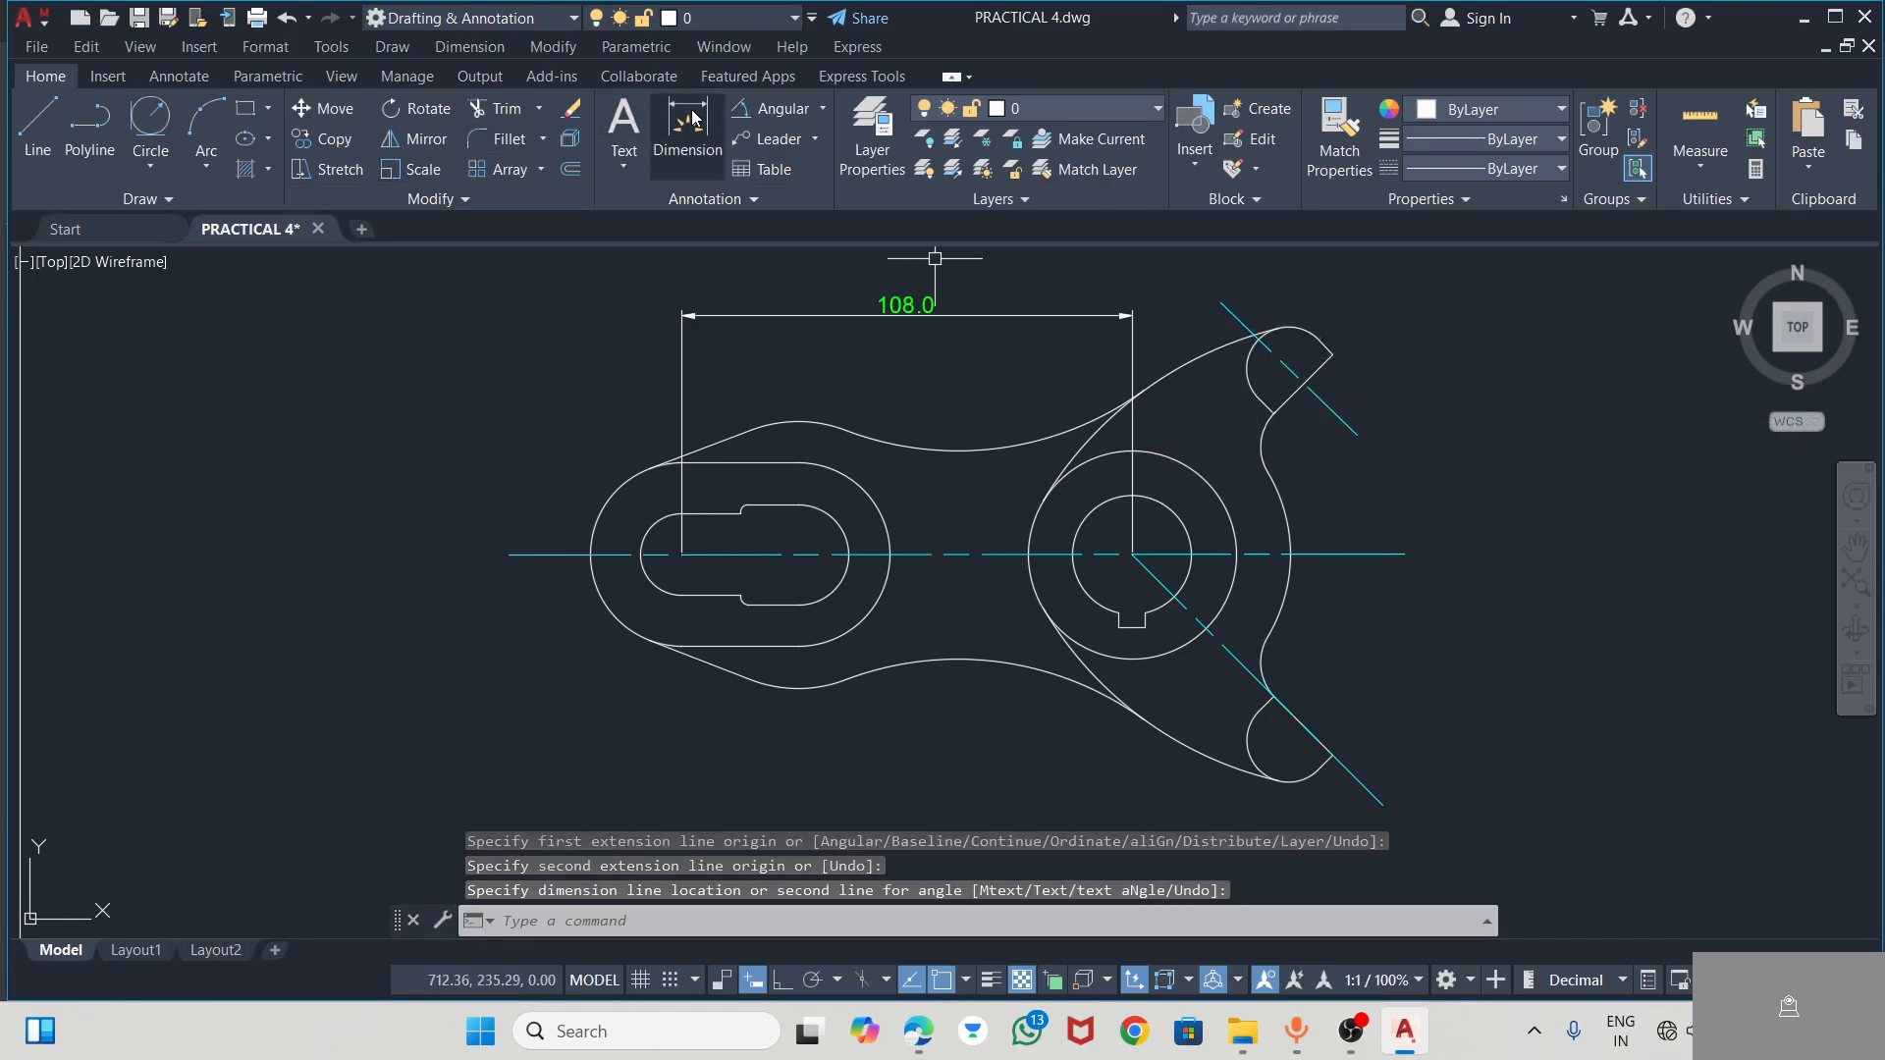
left_click(1273, 353)
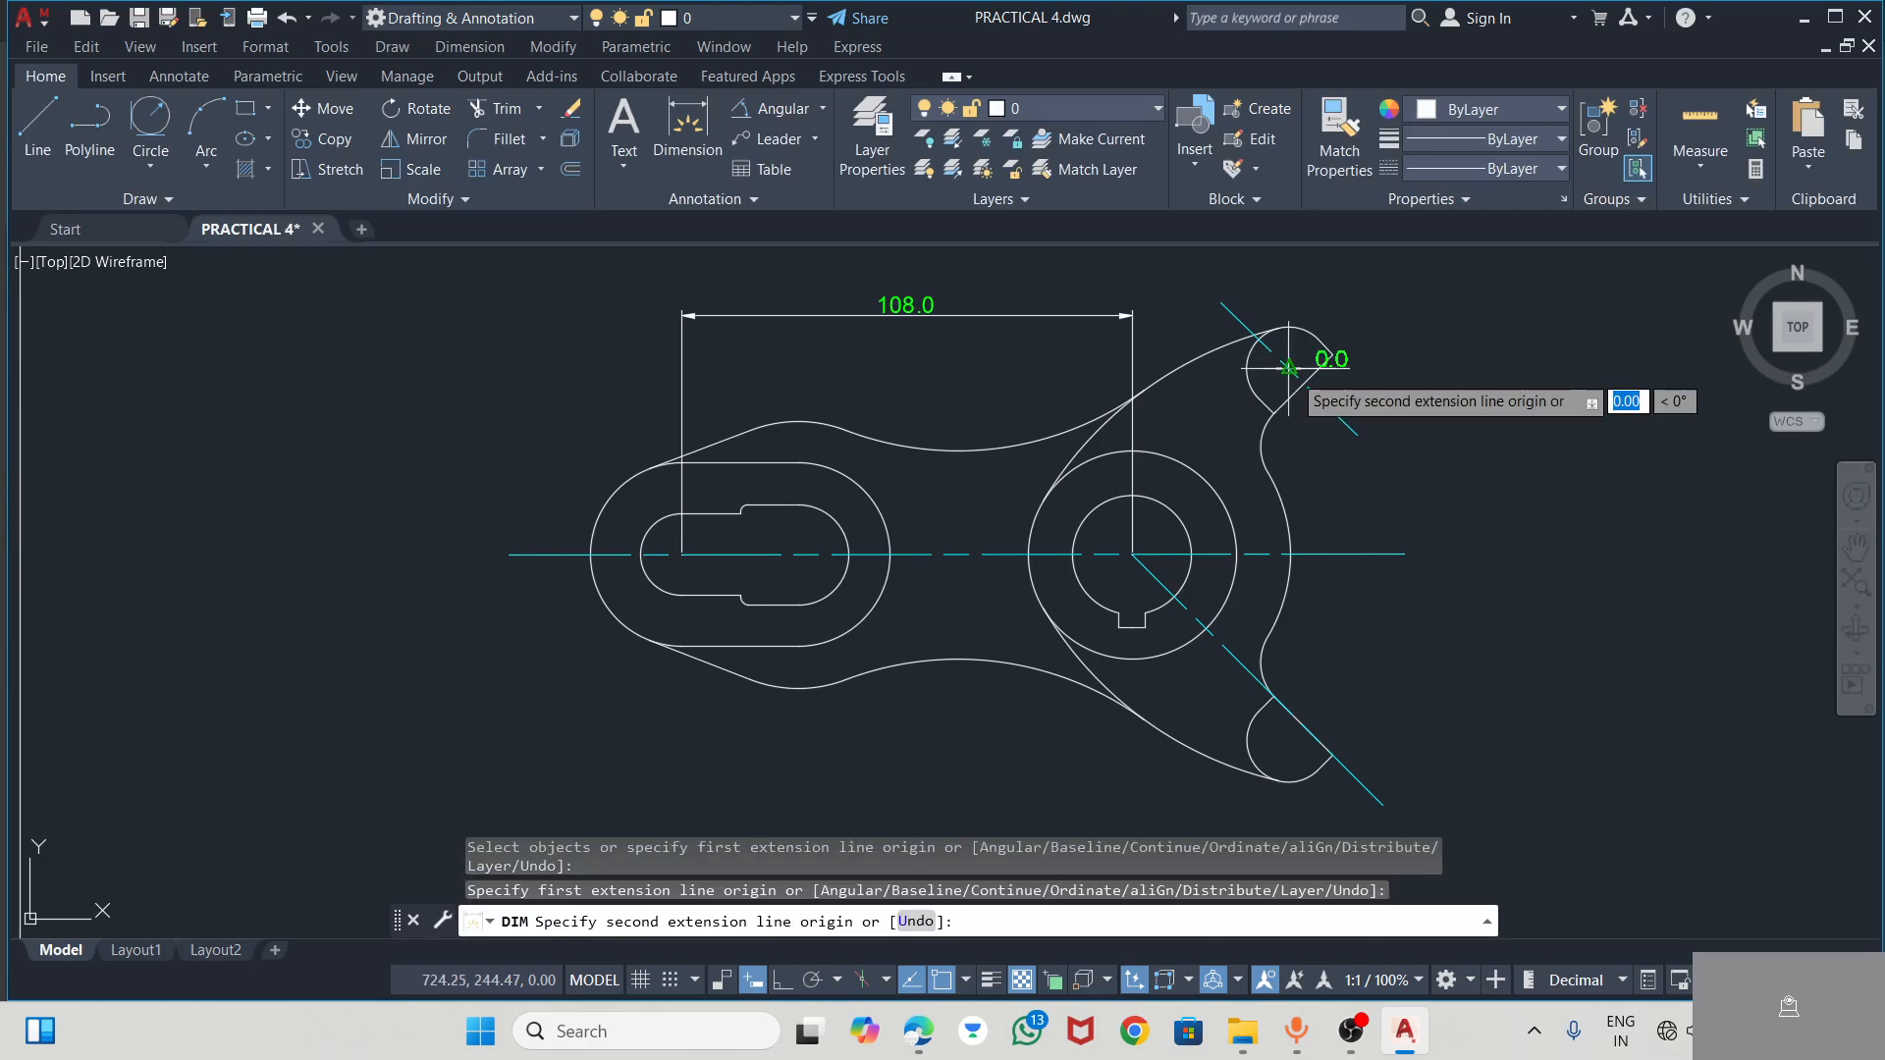
left_click(1132, 554)
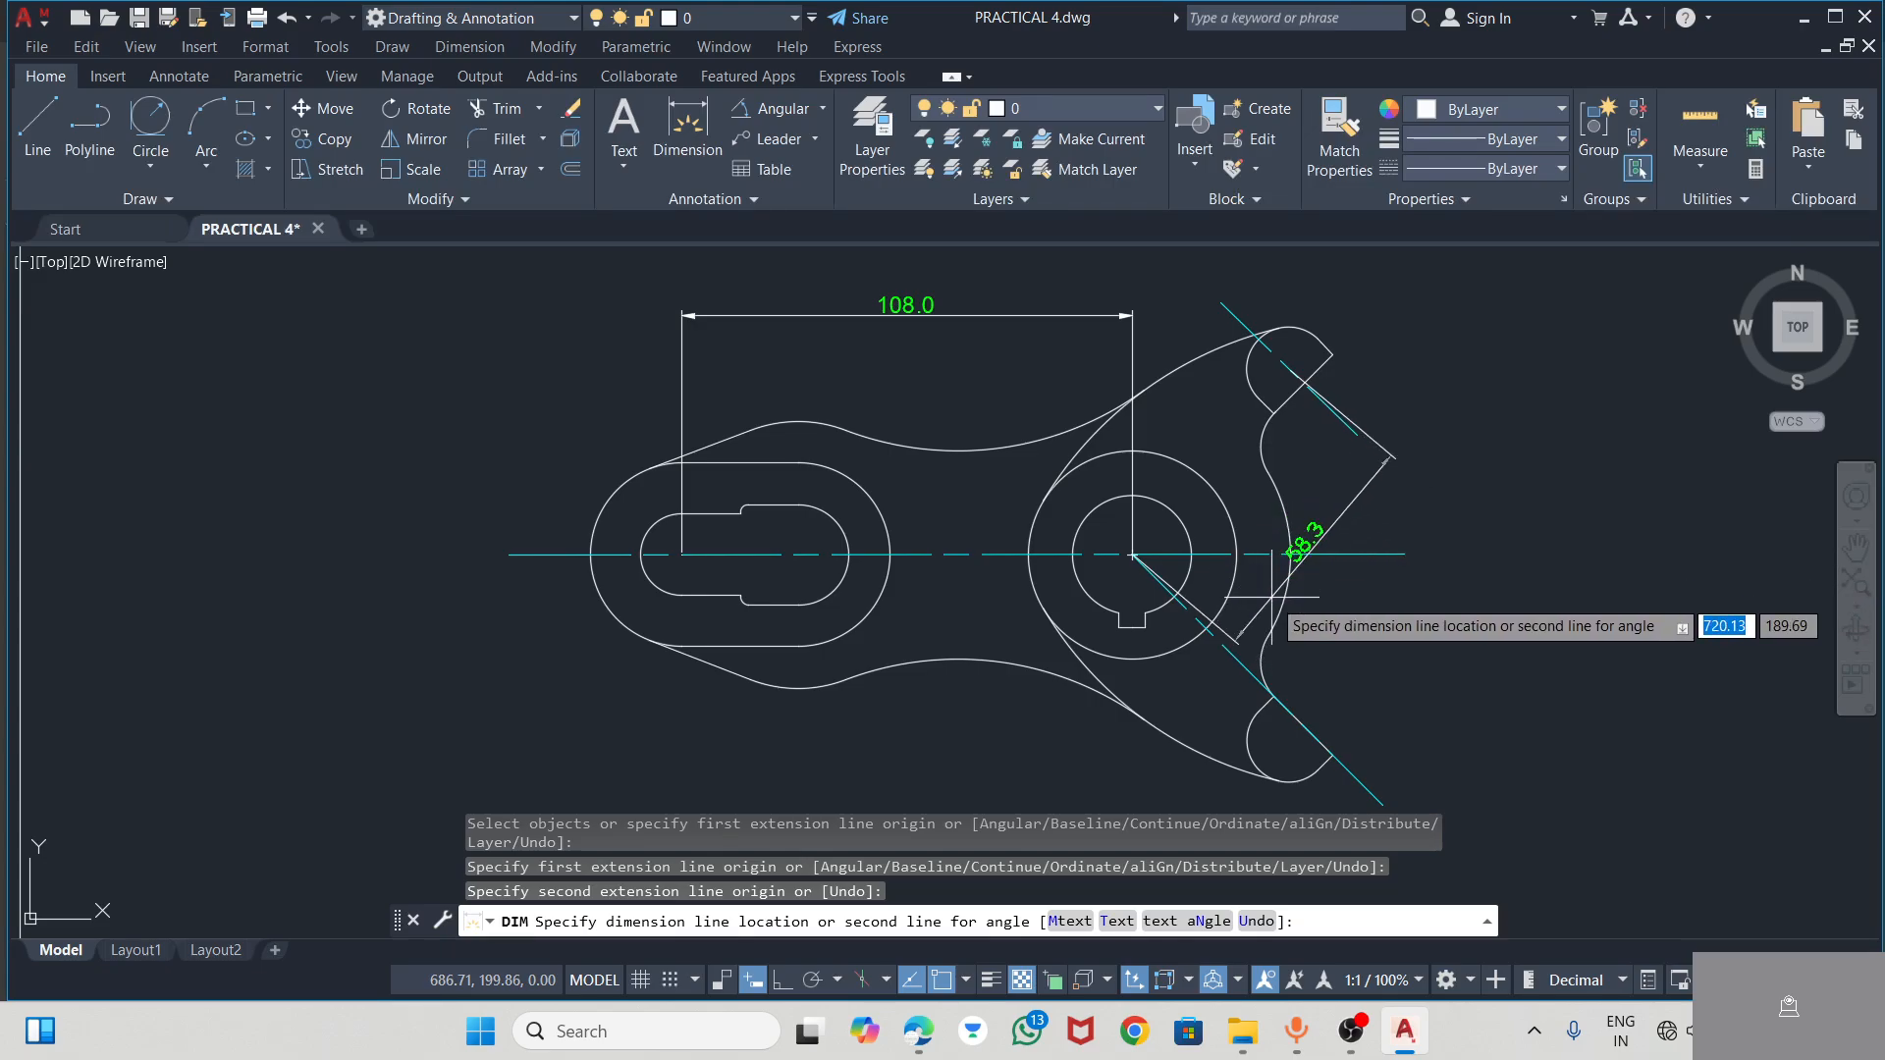
key("Escape")
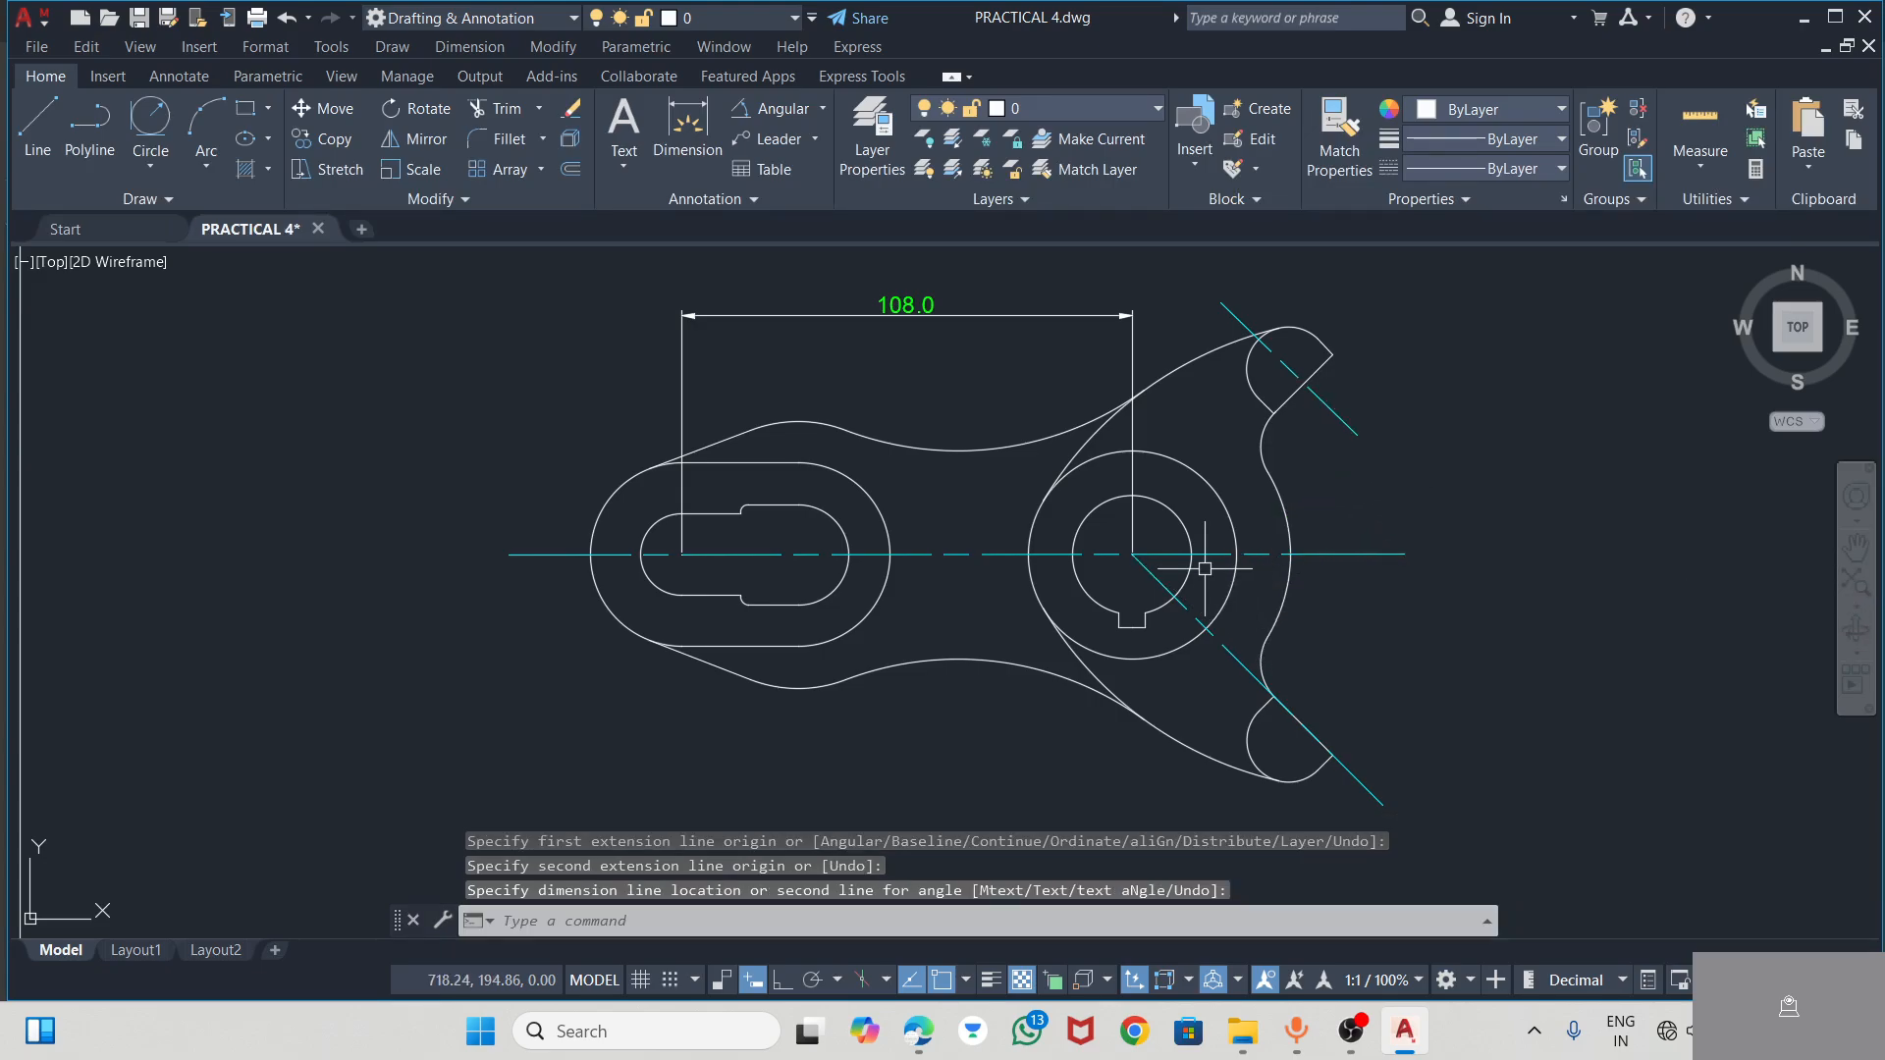
Add an aligned dimension from the hub centre to the midpoint of the upper arm's flat edge, placed above the arm
scroll(1160, 571, "up", 5)
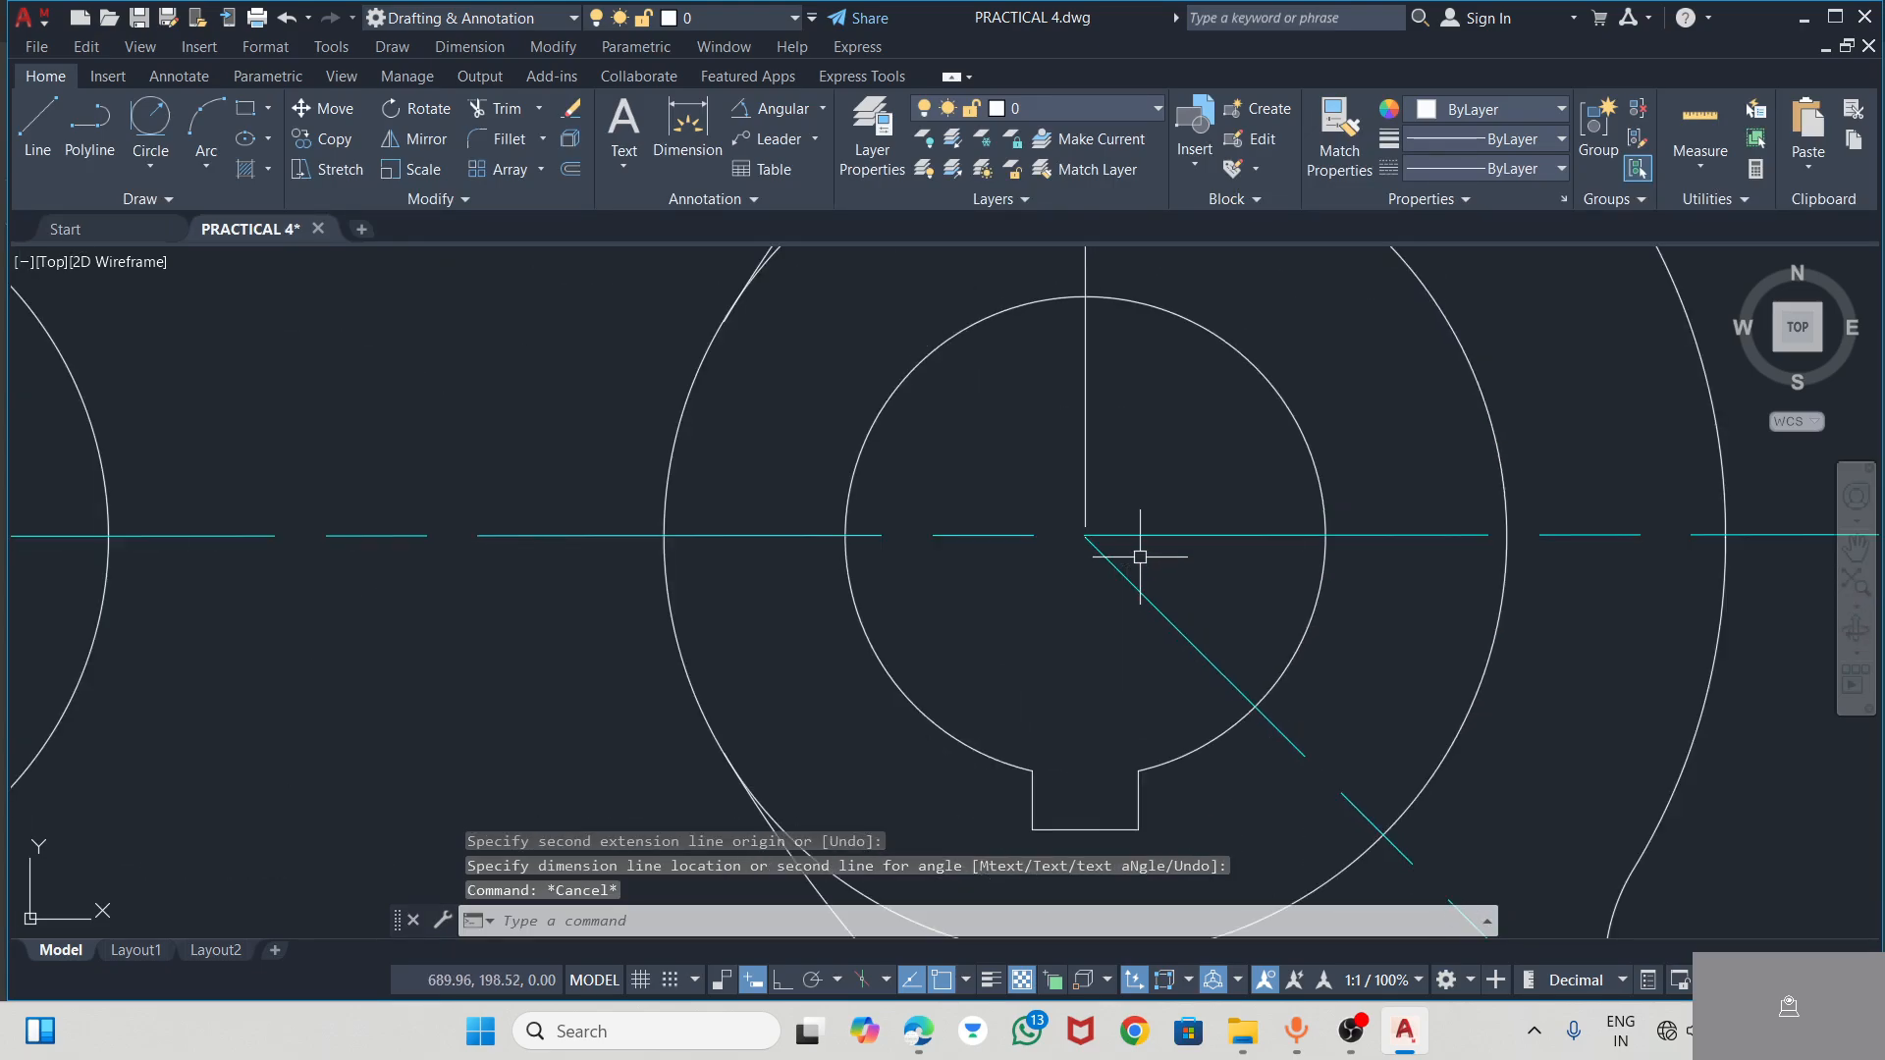
left_click(1245, 355)
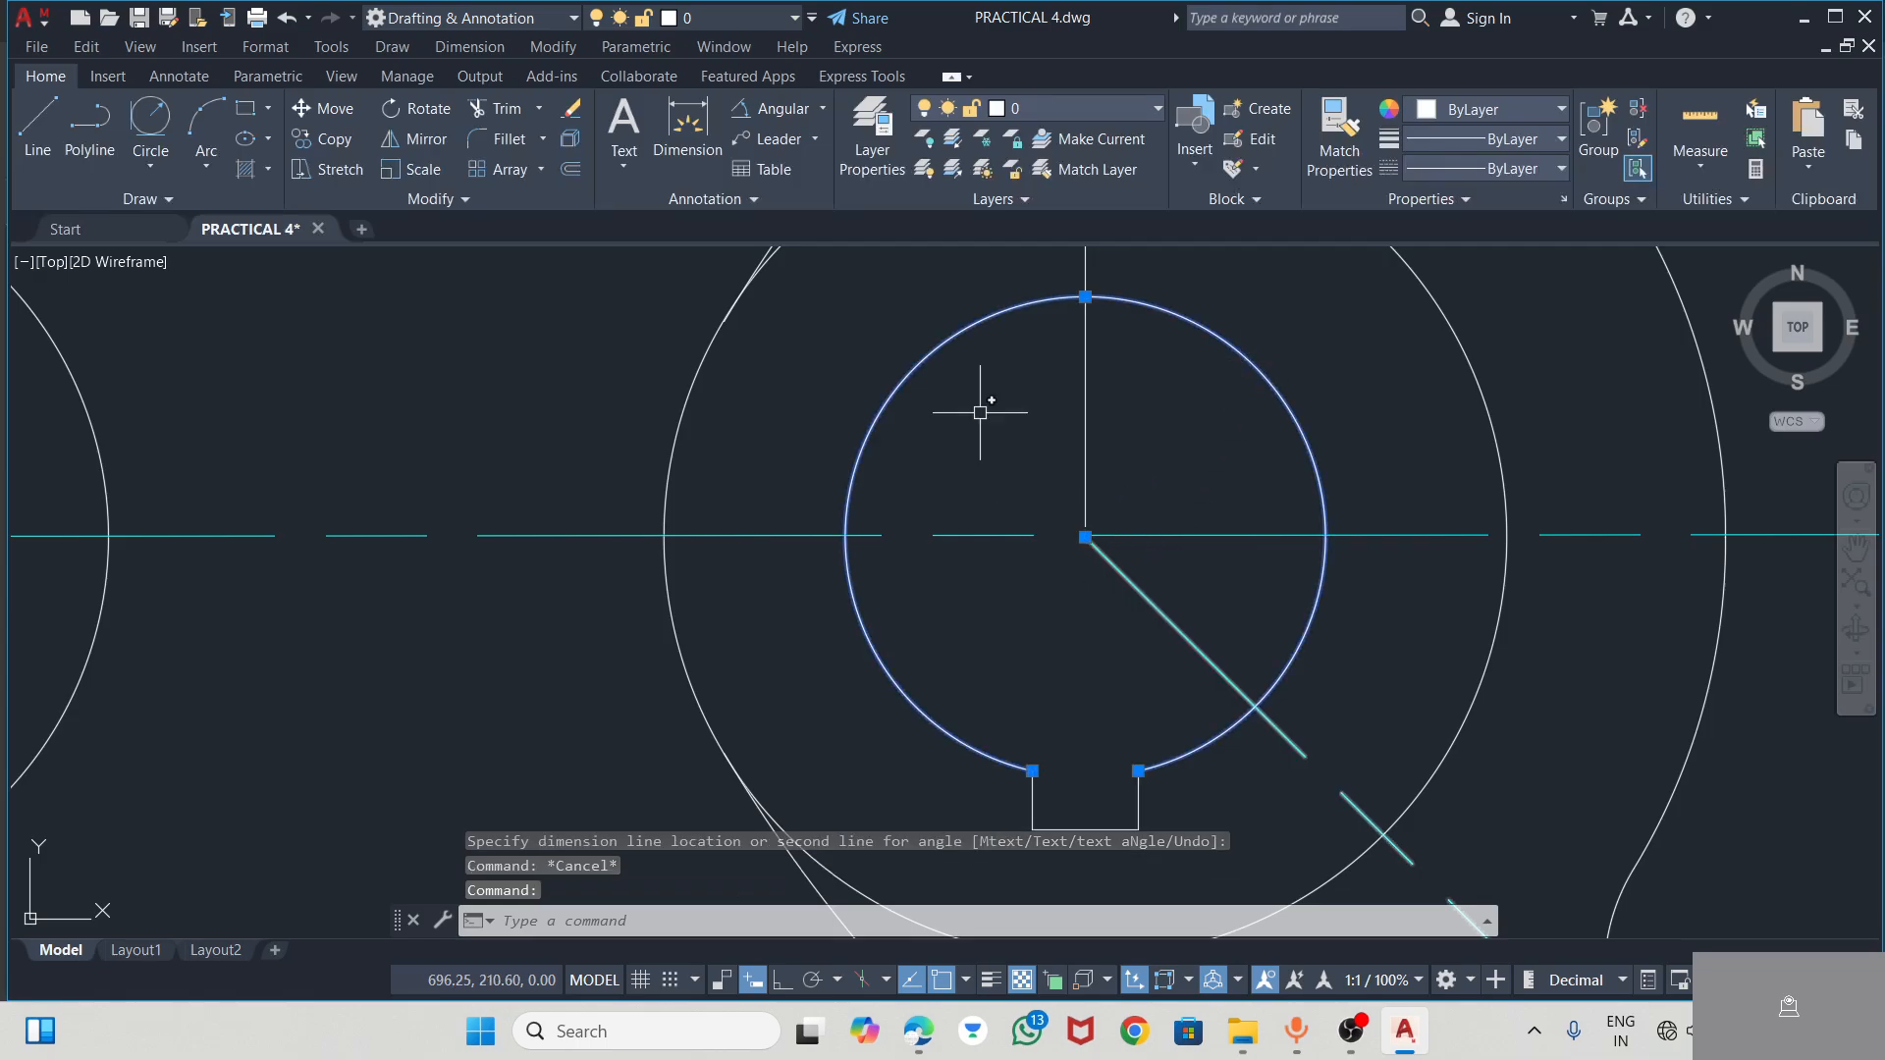
left_click(702, 118)
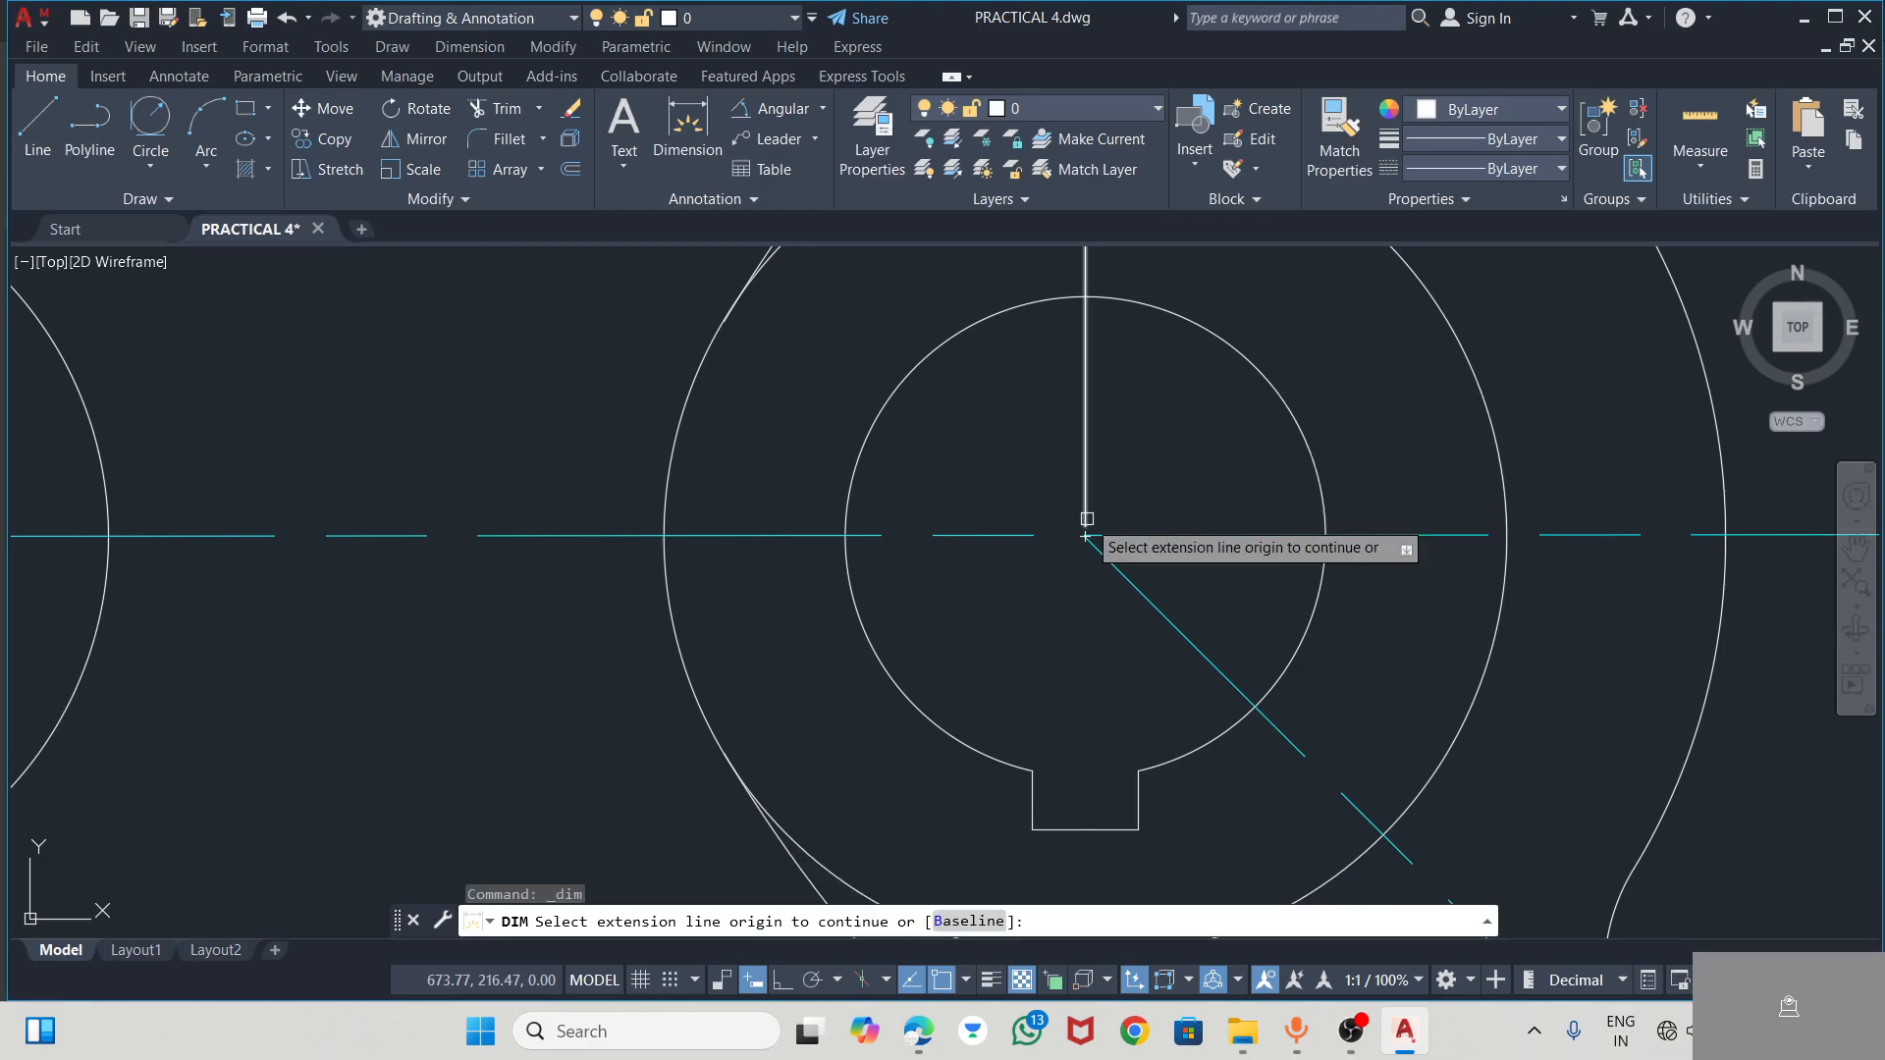
left_click(1086, 536)
scroll(1058, 633, "down", 2)
scroll(1056, 633, "down", 1)
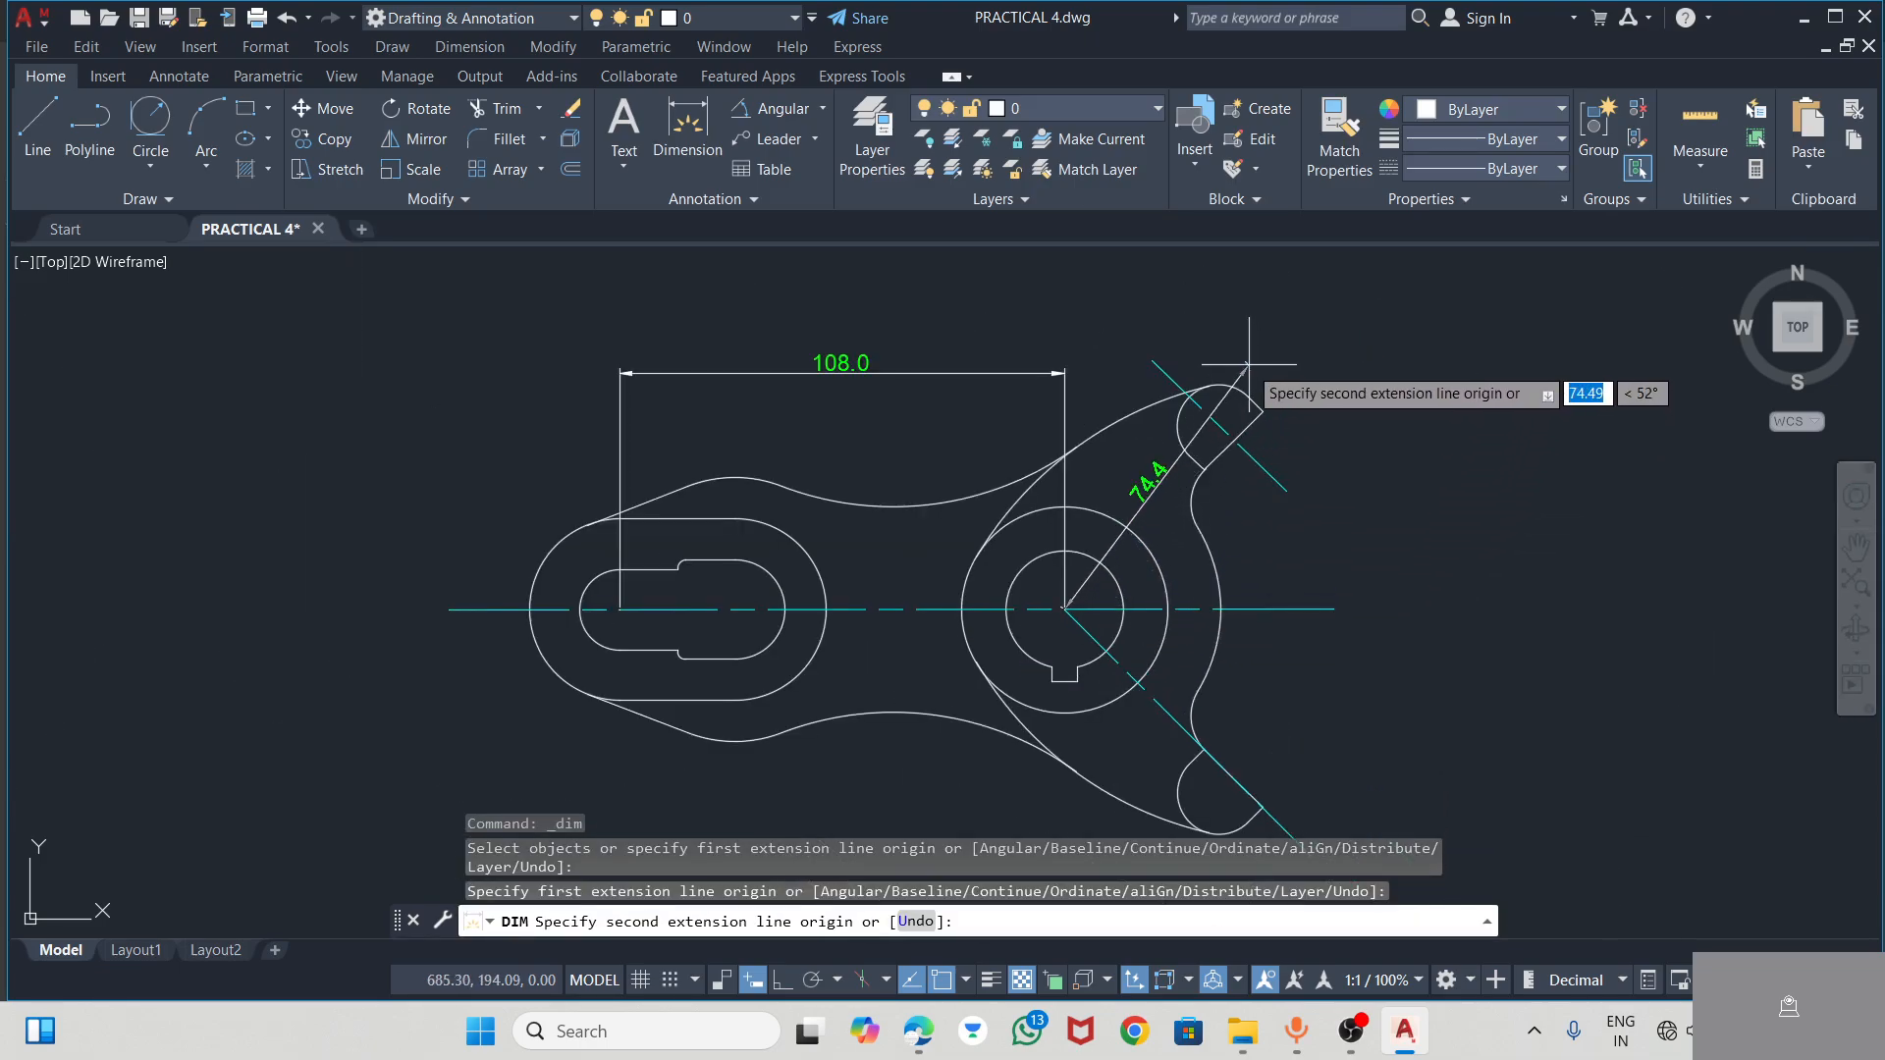
left_click(1233, 440)
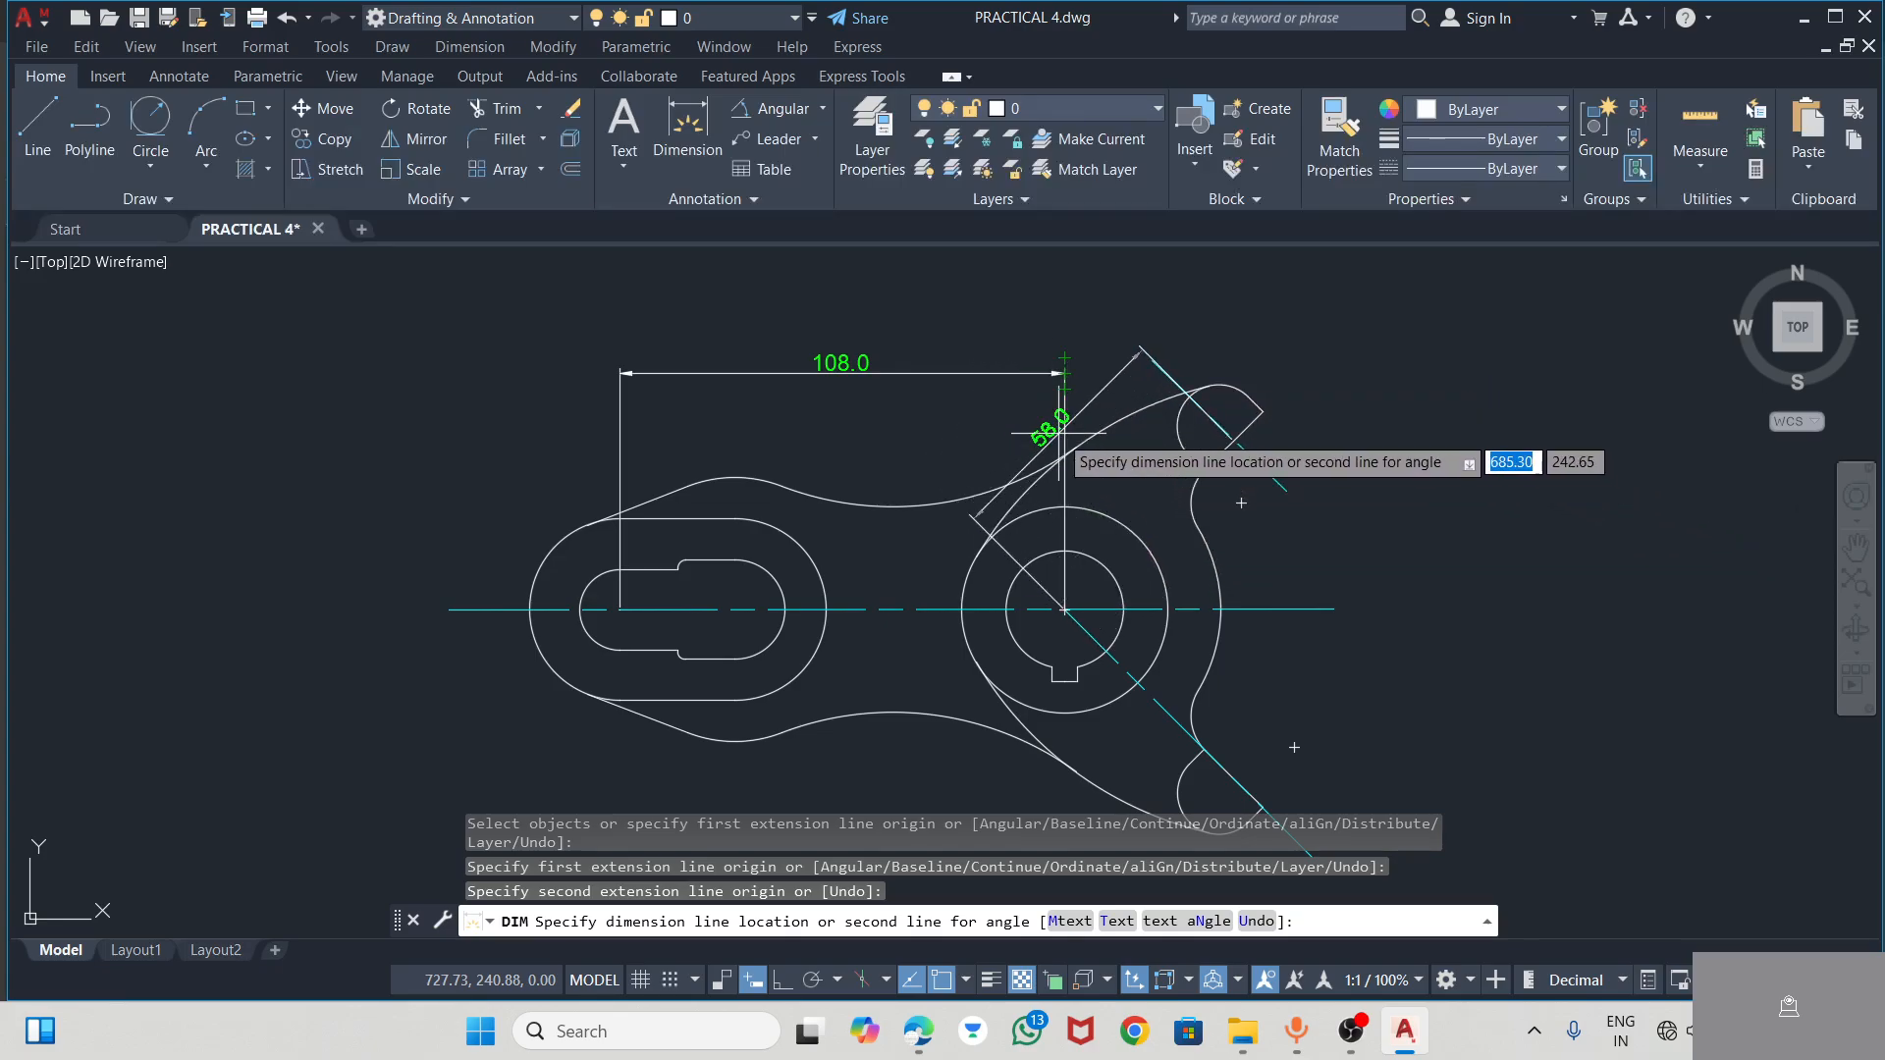
left_click(1053, 393)
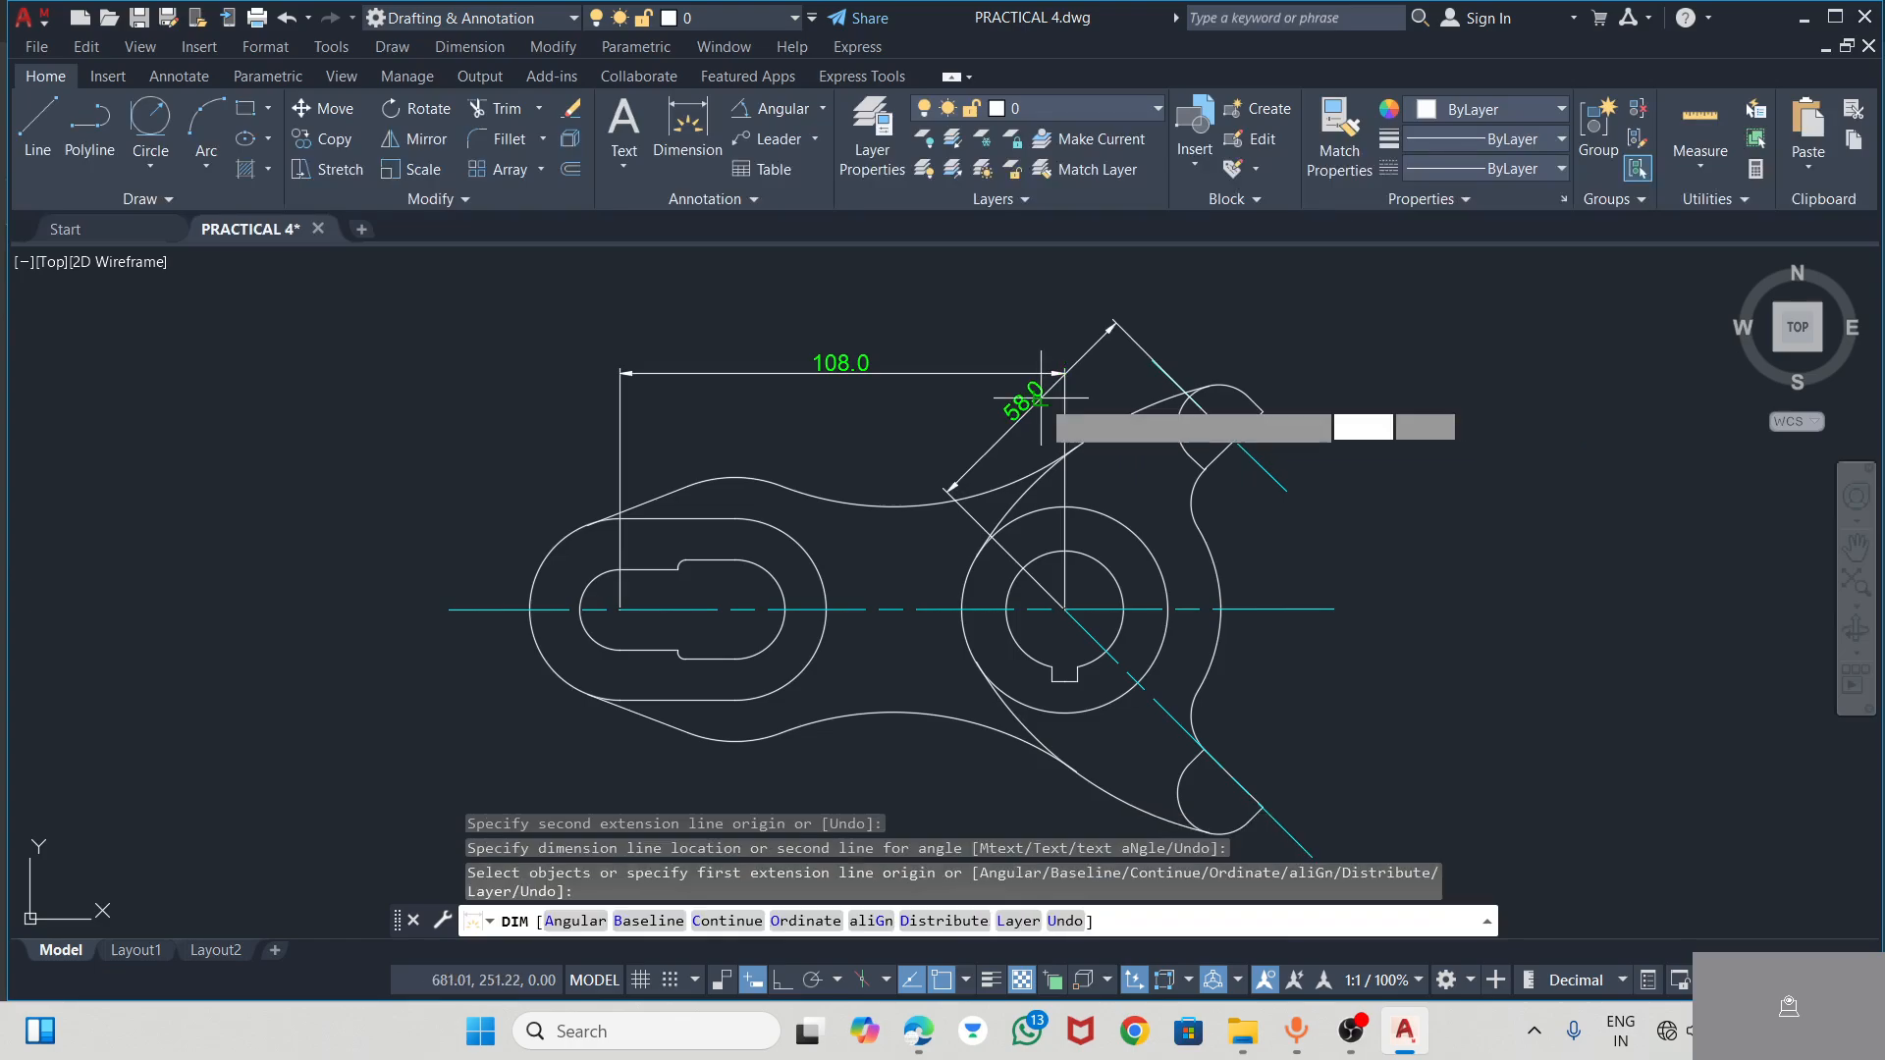
key("Escape")
Move the horizontal centre-distance dimension further up, clear of the sloping dimension
left_click(838, 369)
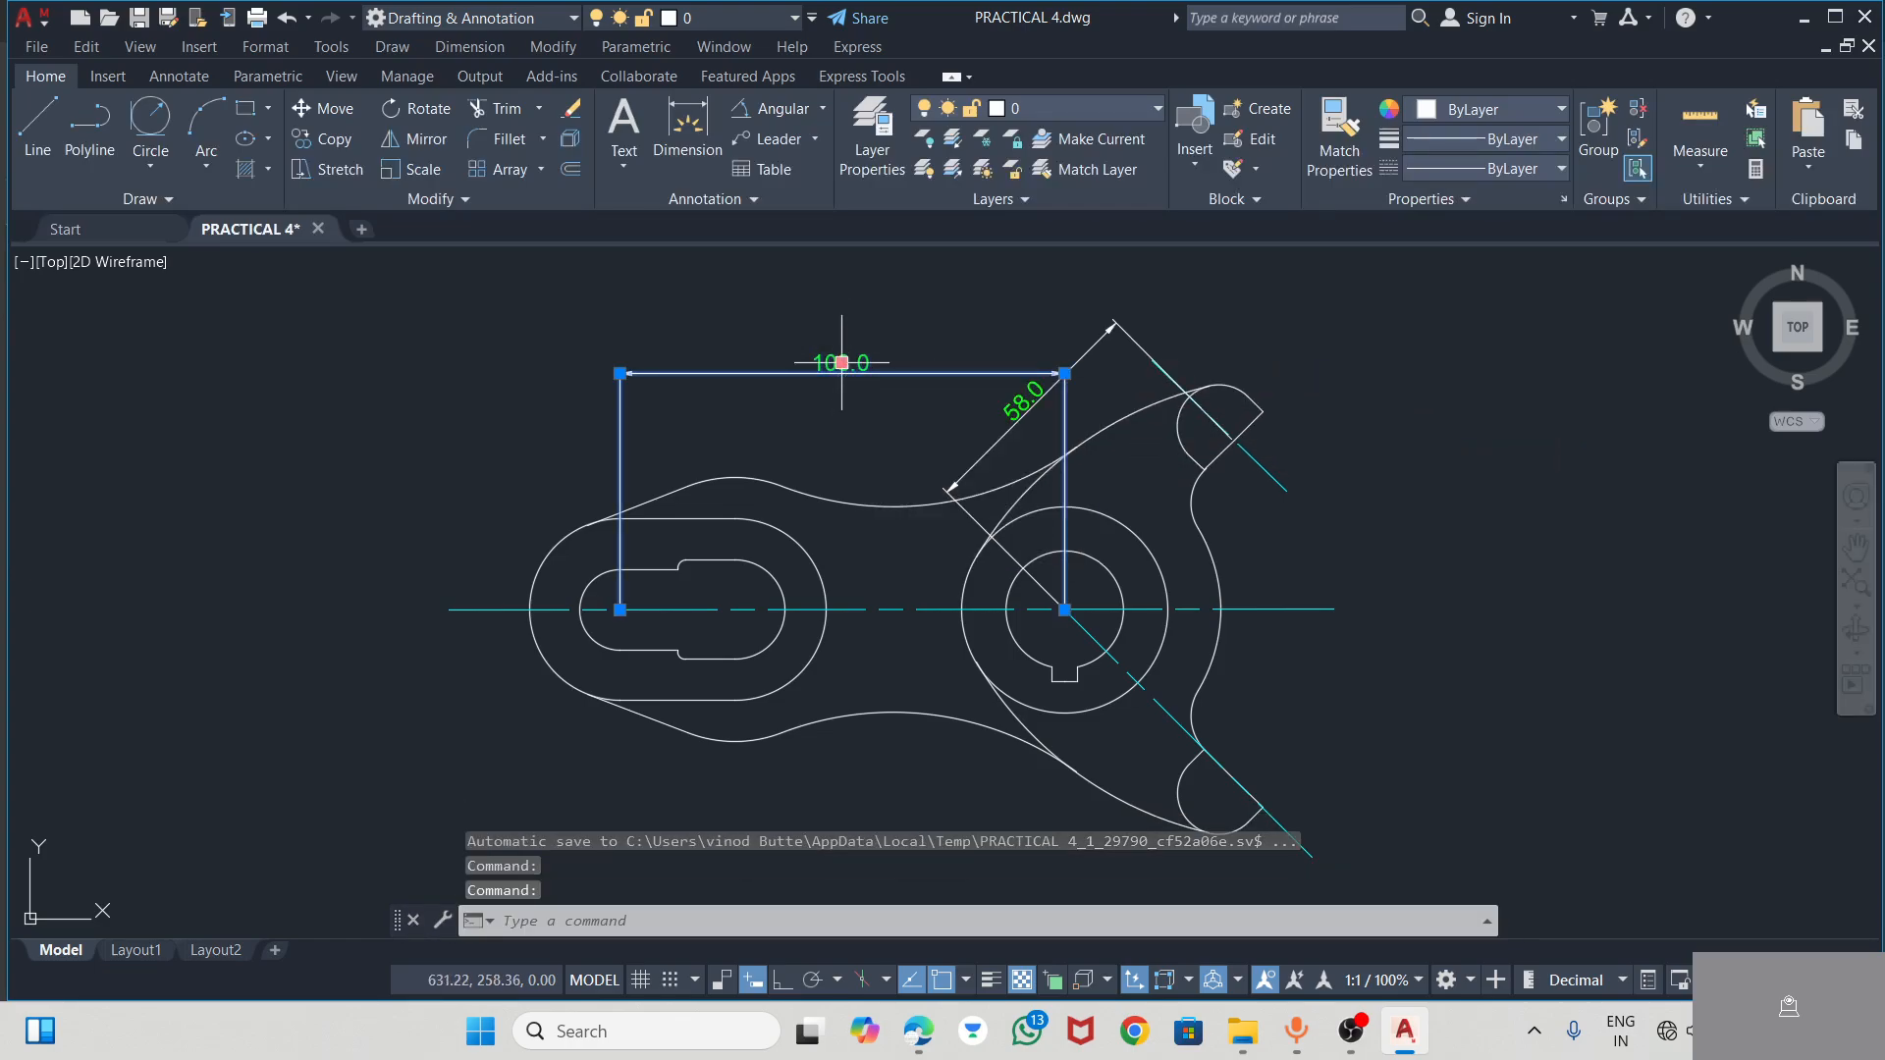
left_click(841, 362)
left_click(842, 317)
key("Escape")
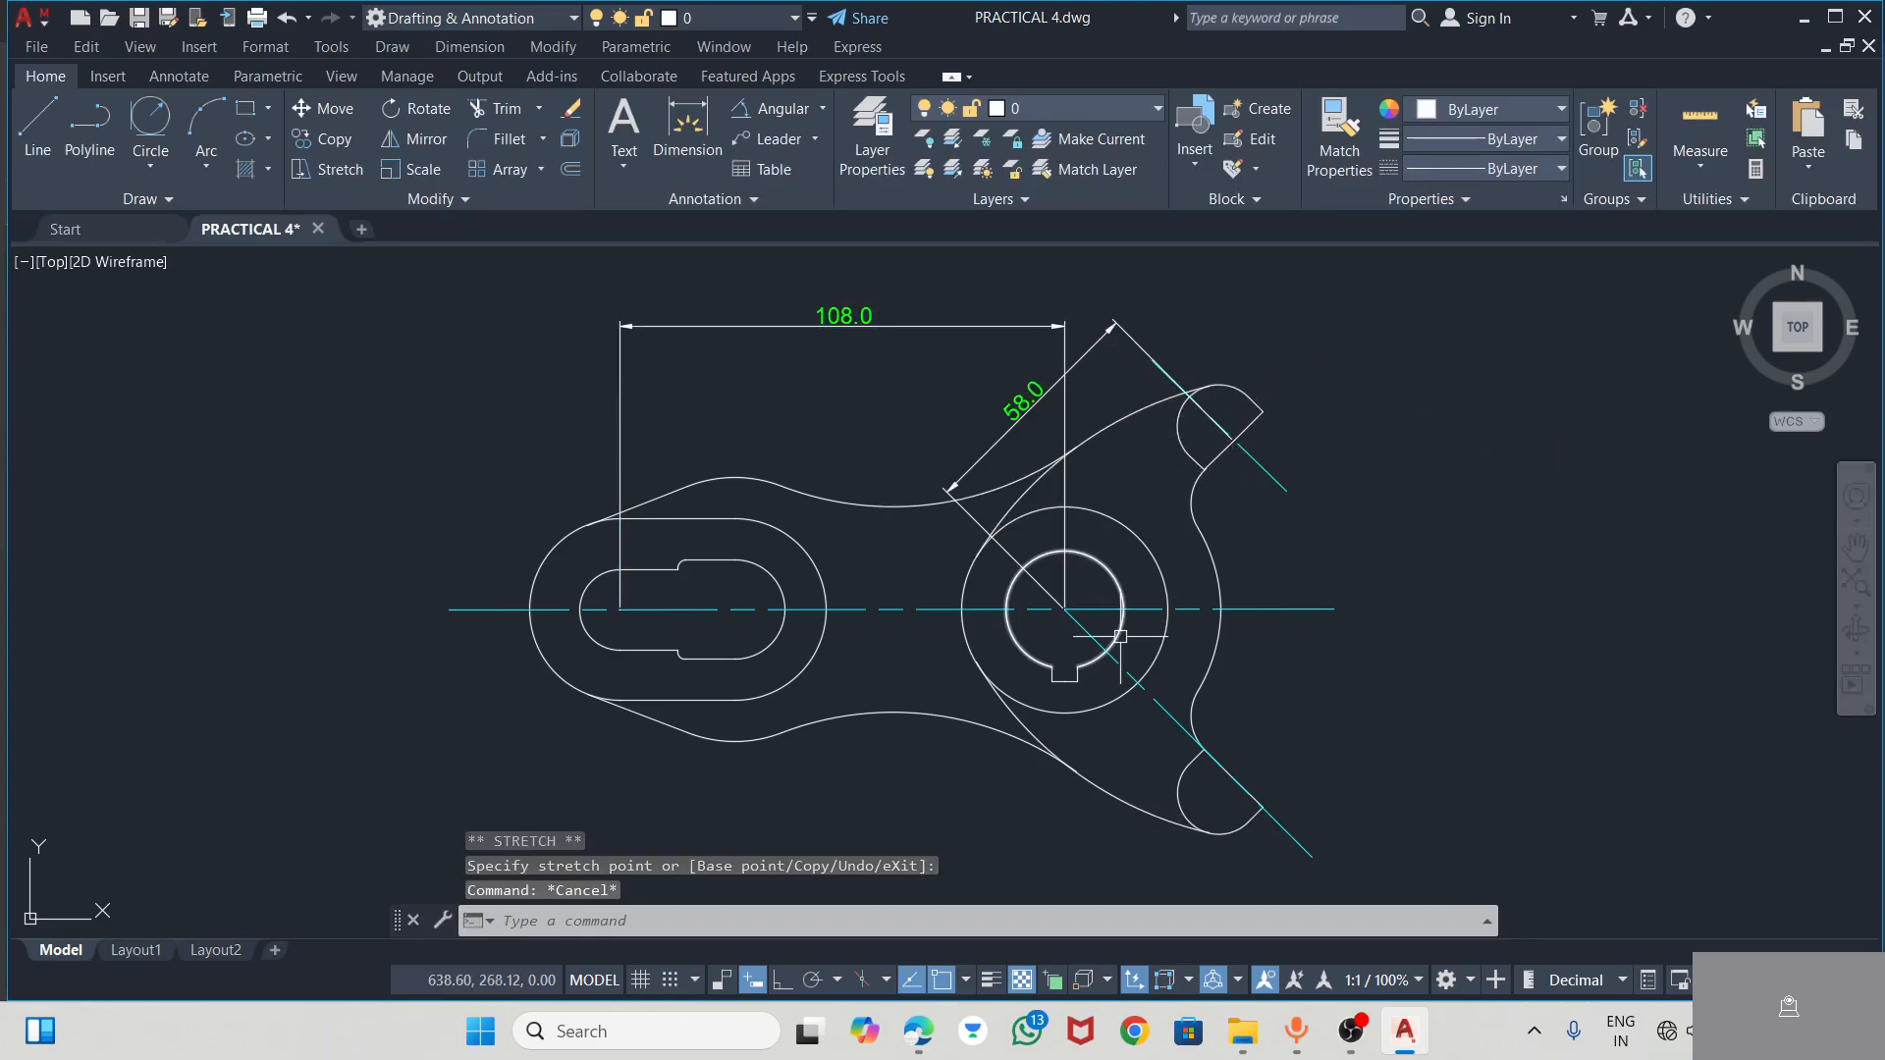
Checking the PDF, add a radius dimension to the left outer arc around the slot, with its text outside at the upper left
scroll(1120, 636, "up", 2)
scroll(1062, 416, "down", 2)
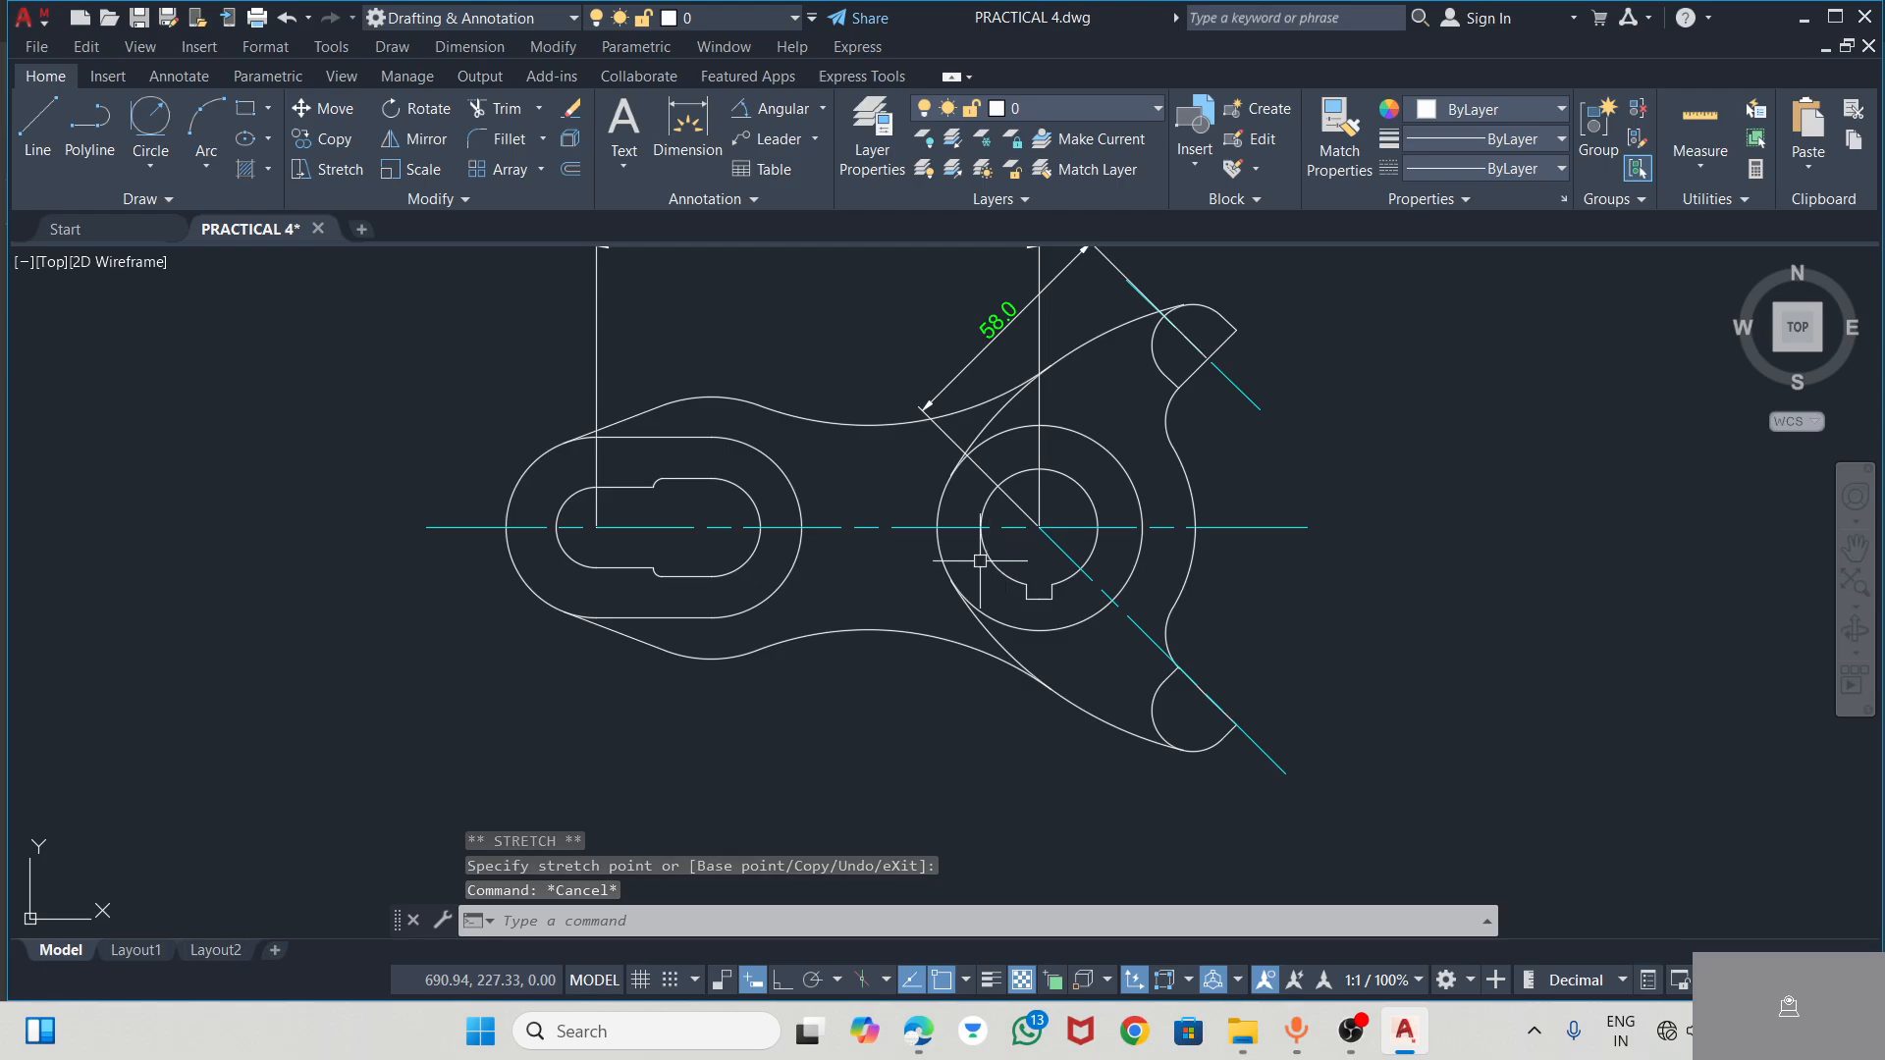
key("alt+Tab")
key("alt+Tab")
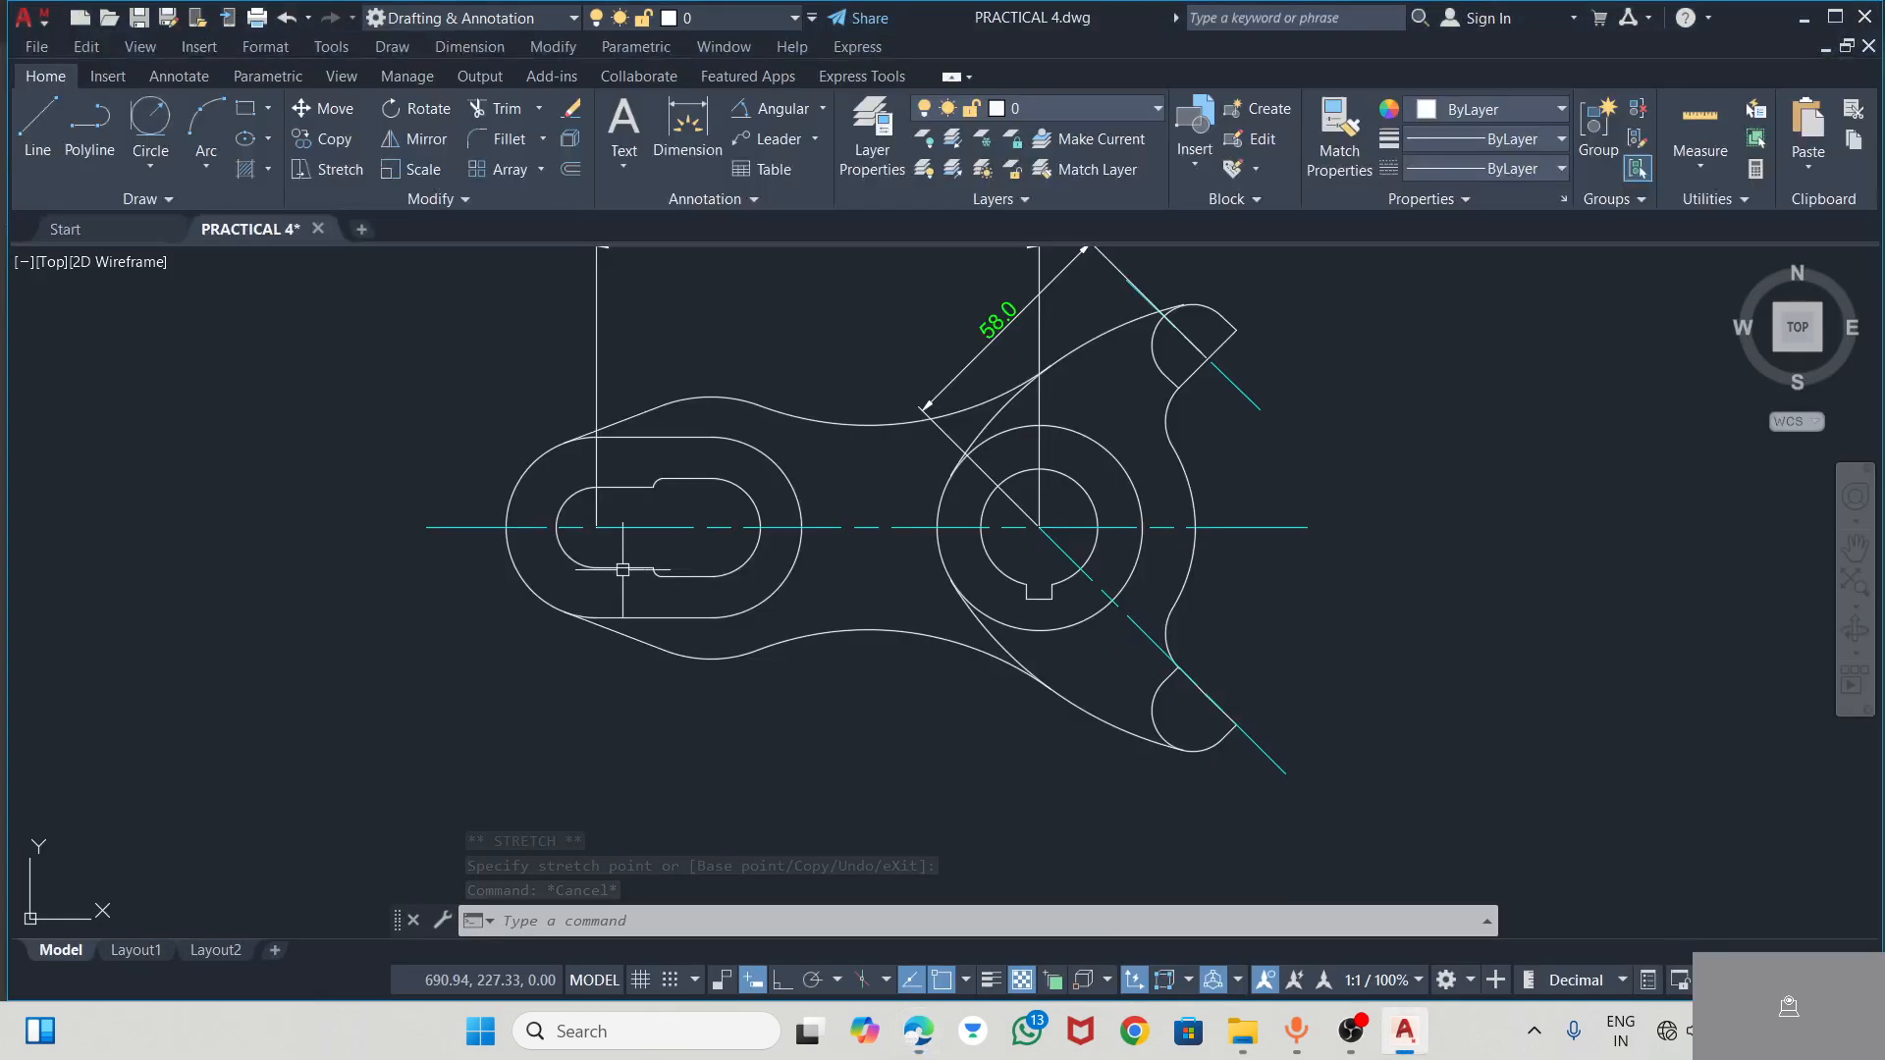
left_click(822, 110)
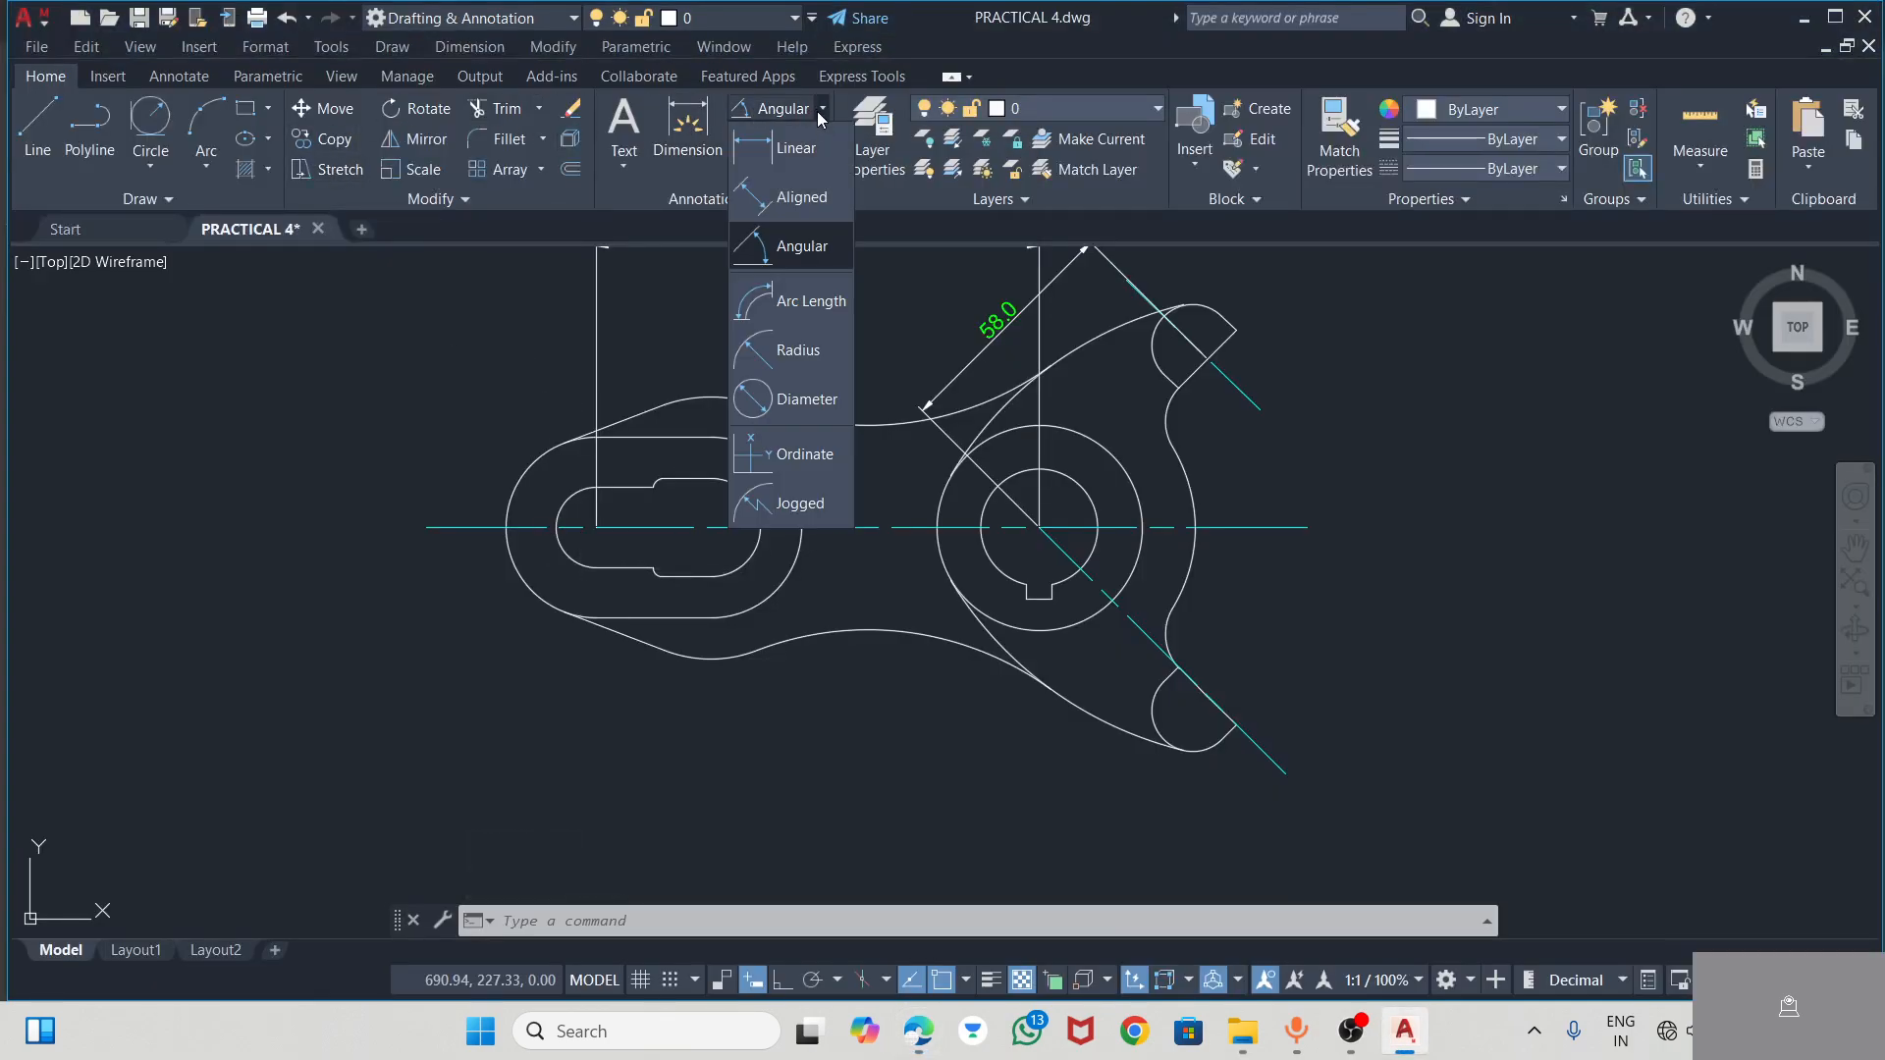
left_click(797, 351)
left_click(524, 471)
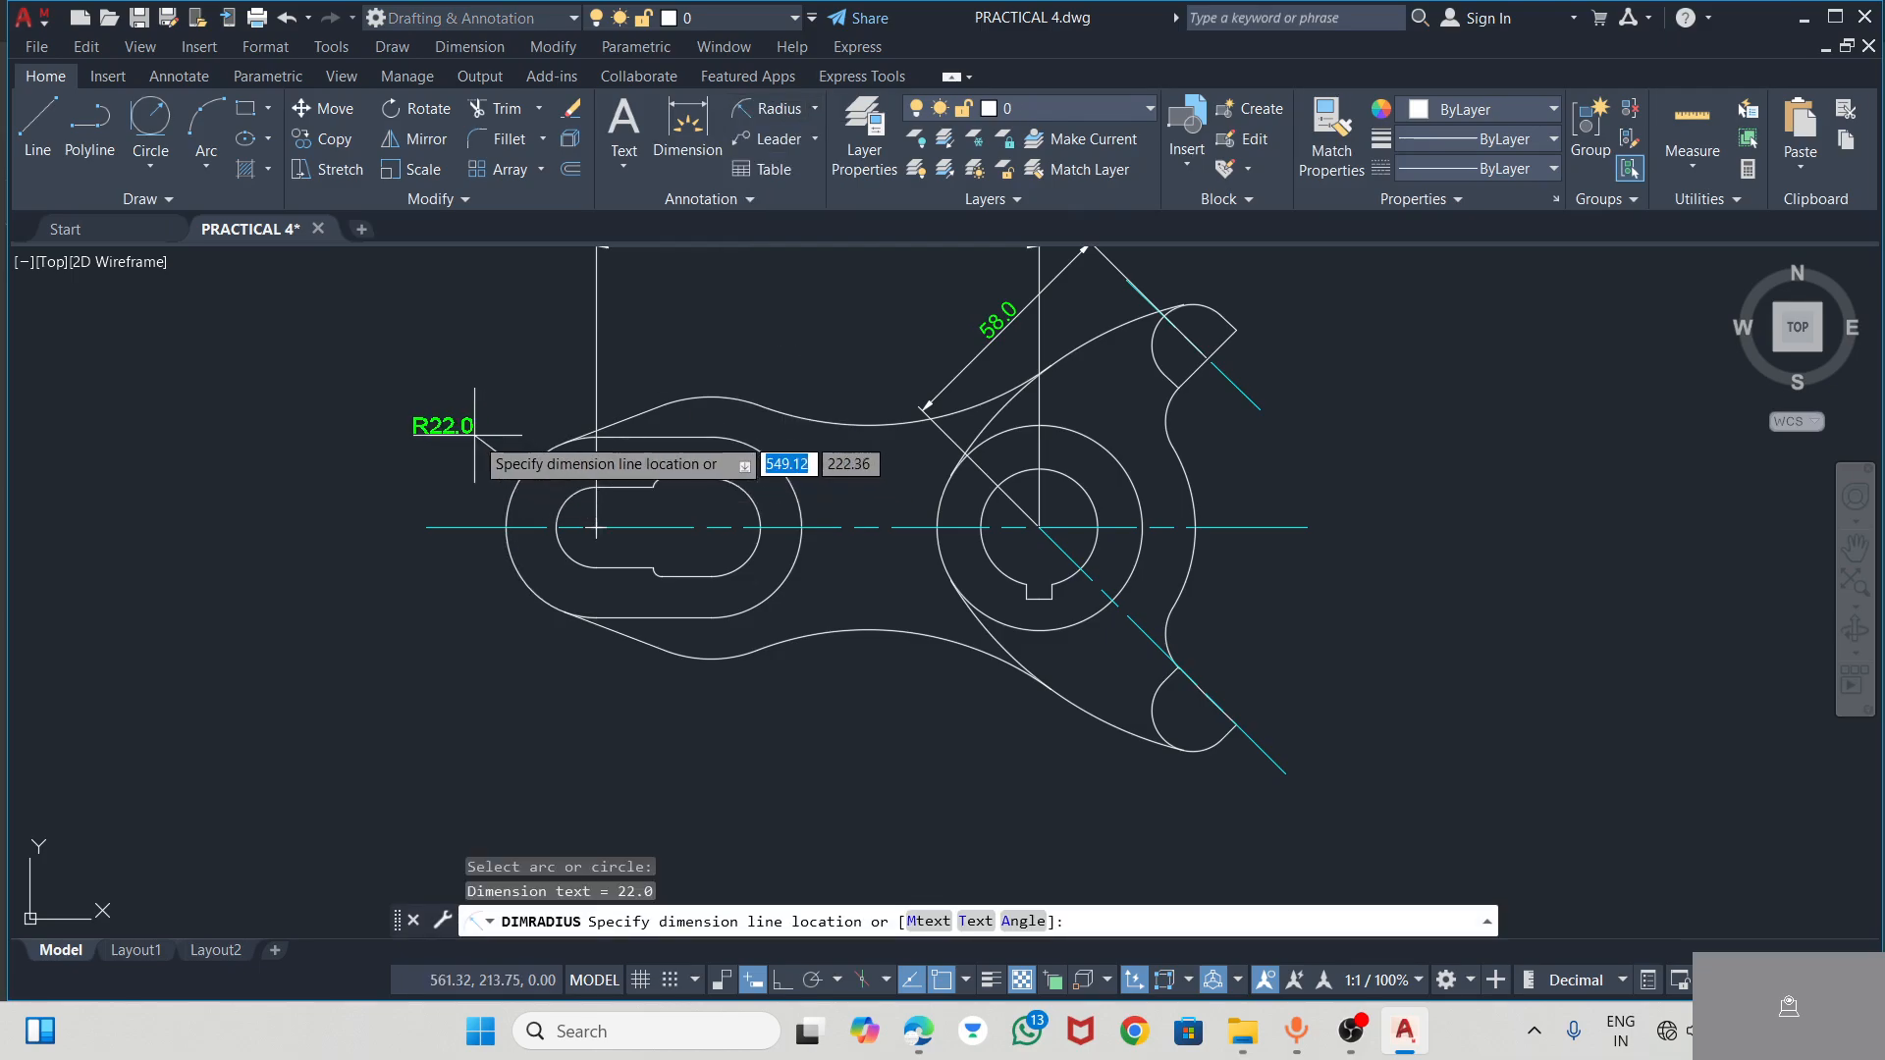
left_click(472, 432)
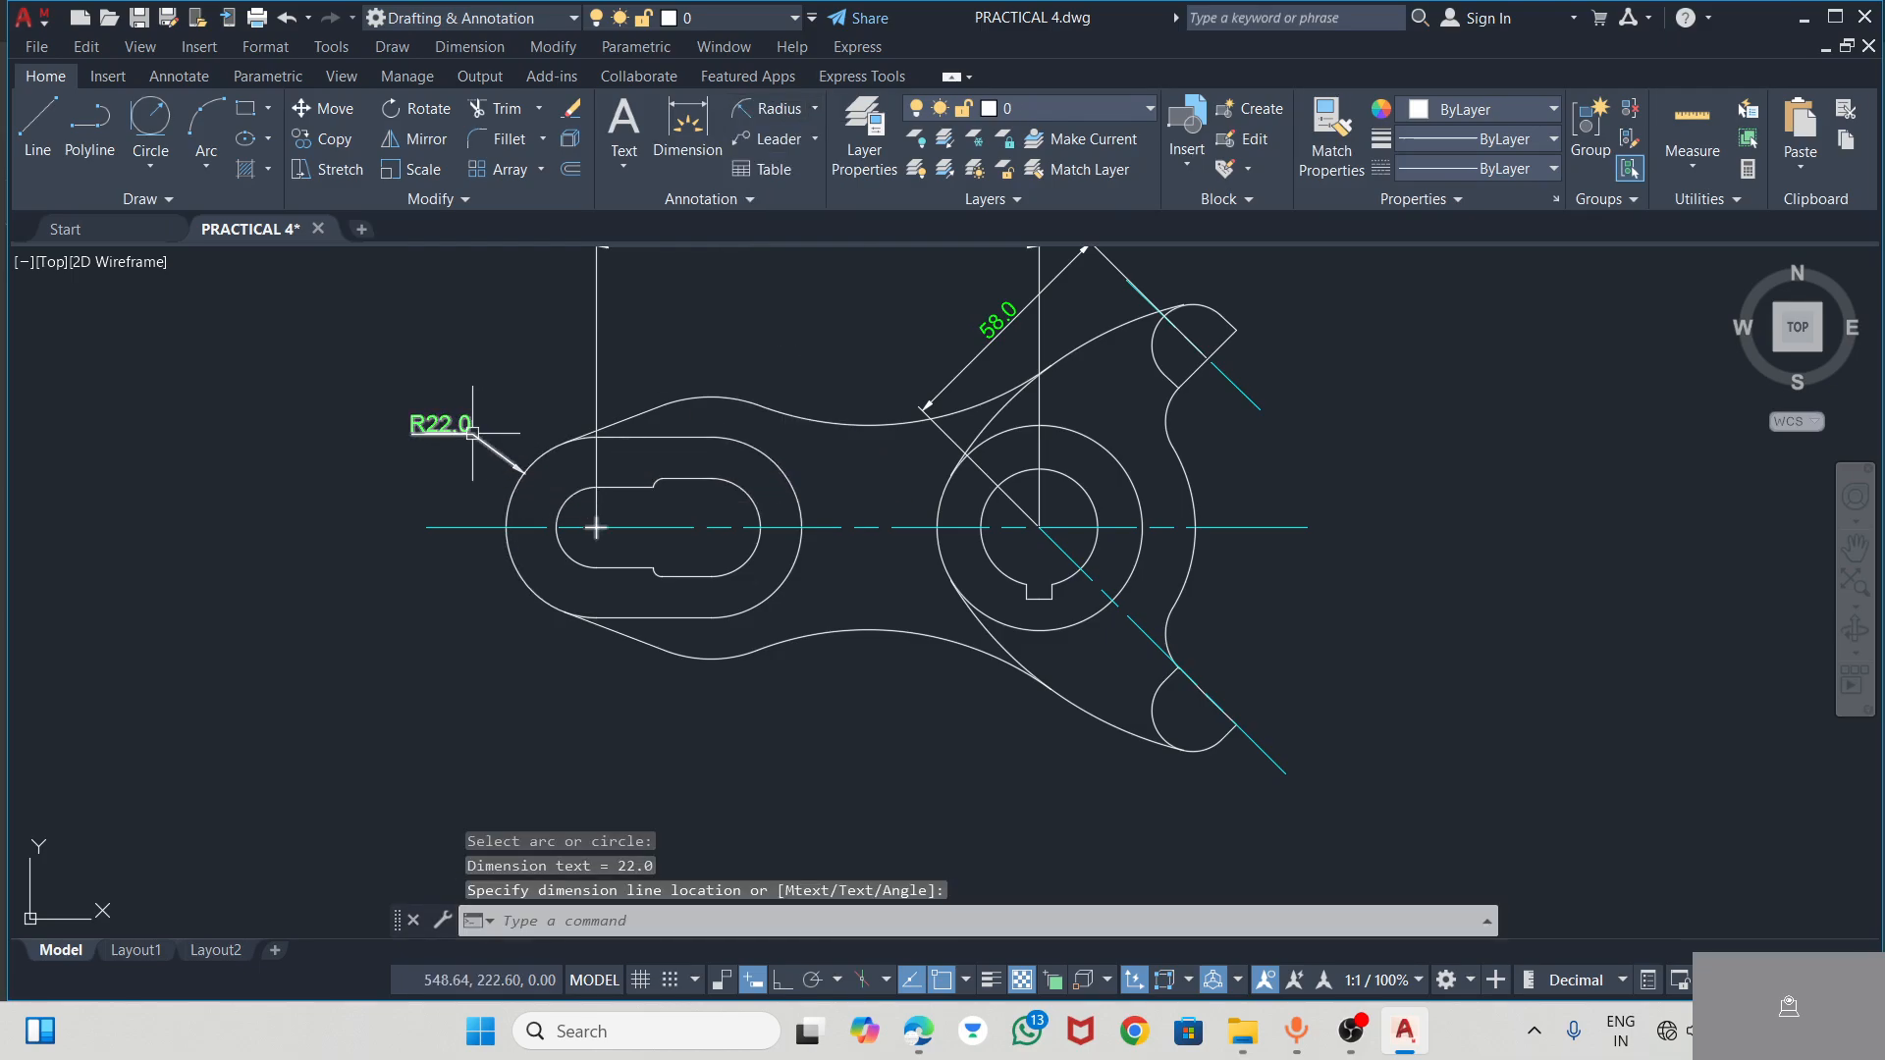
Add a radius dimension to the concave arc on the lever's lower edge between slot and hub, with its text below the outline
left_click(869, 631)
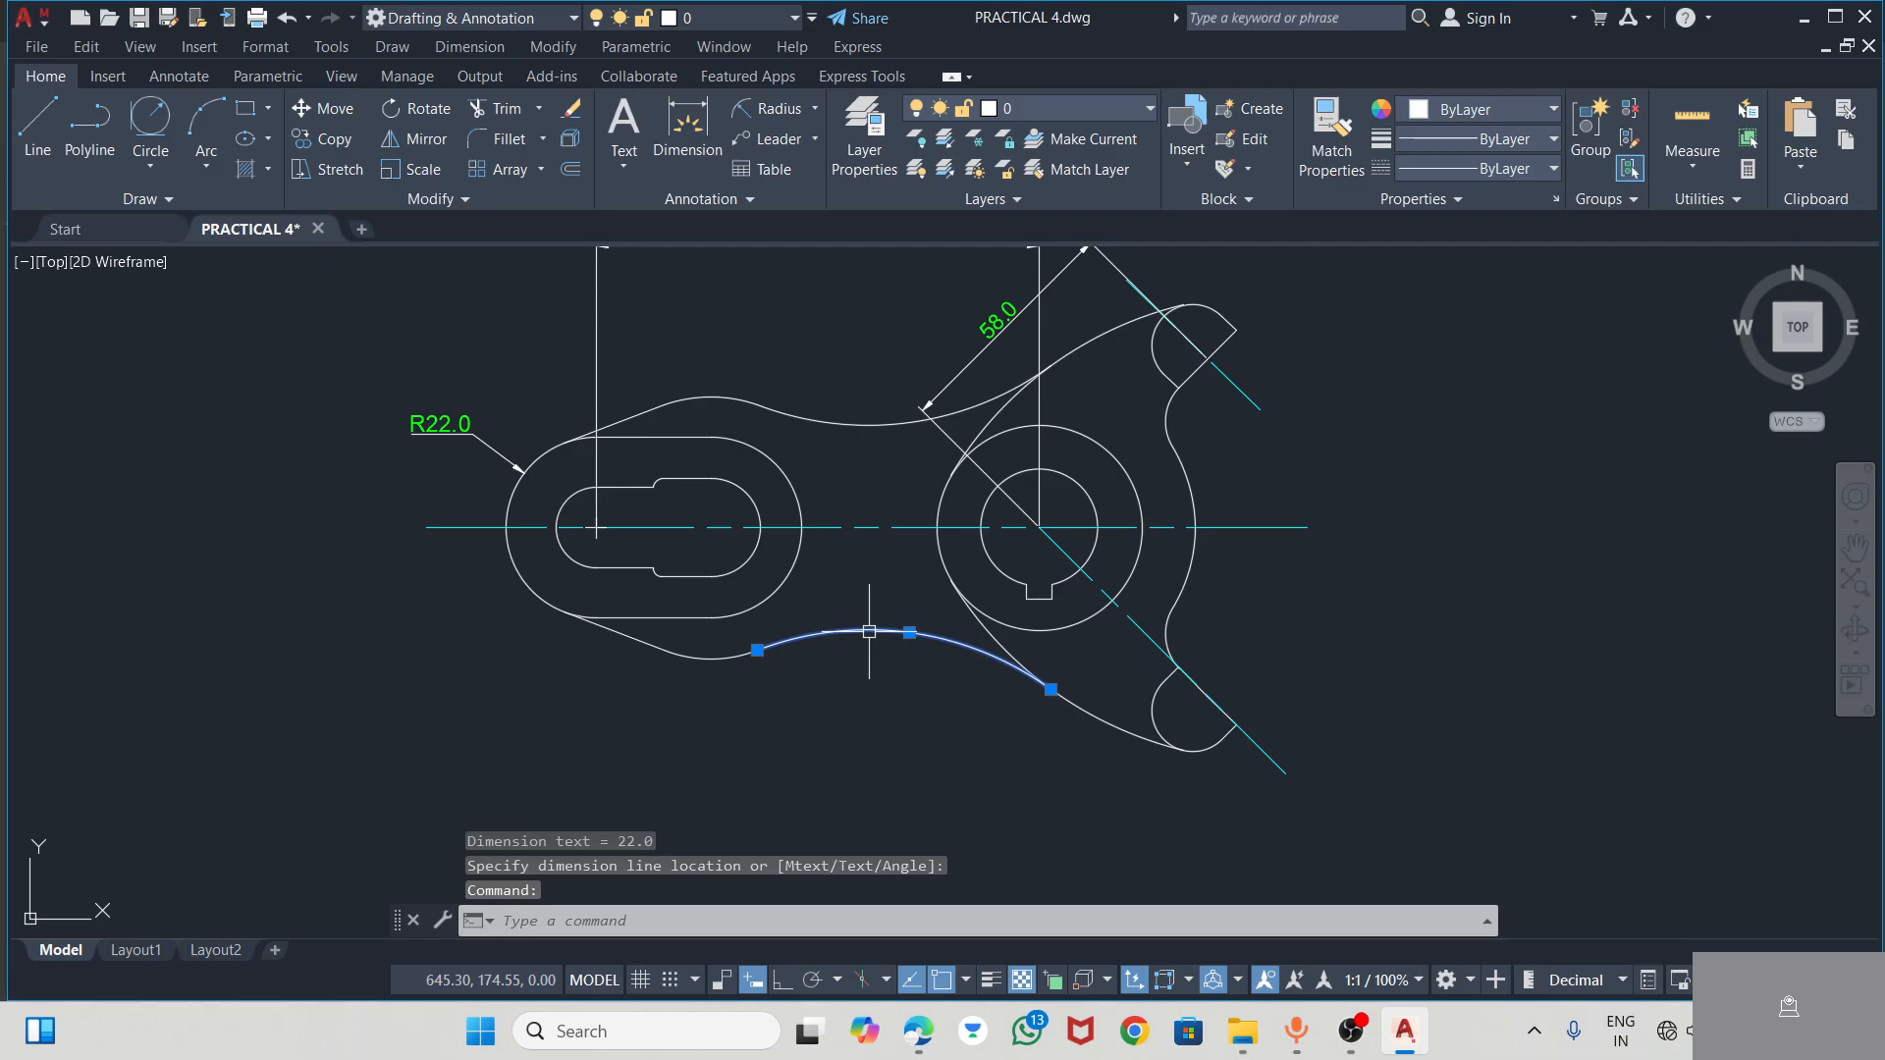
left_click(769, 110)
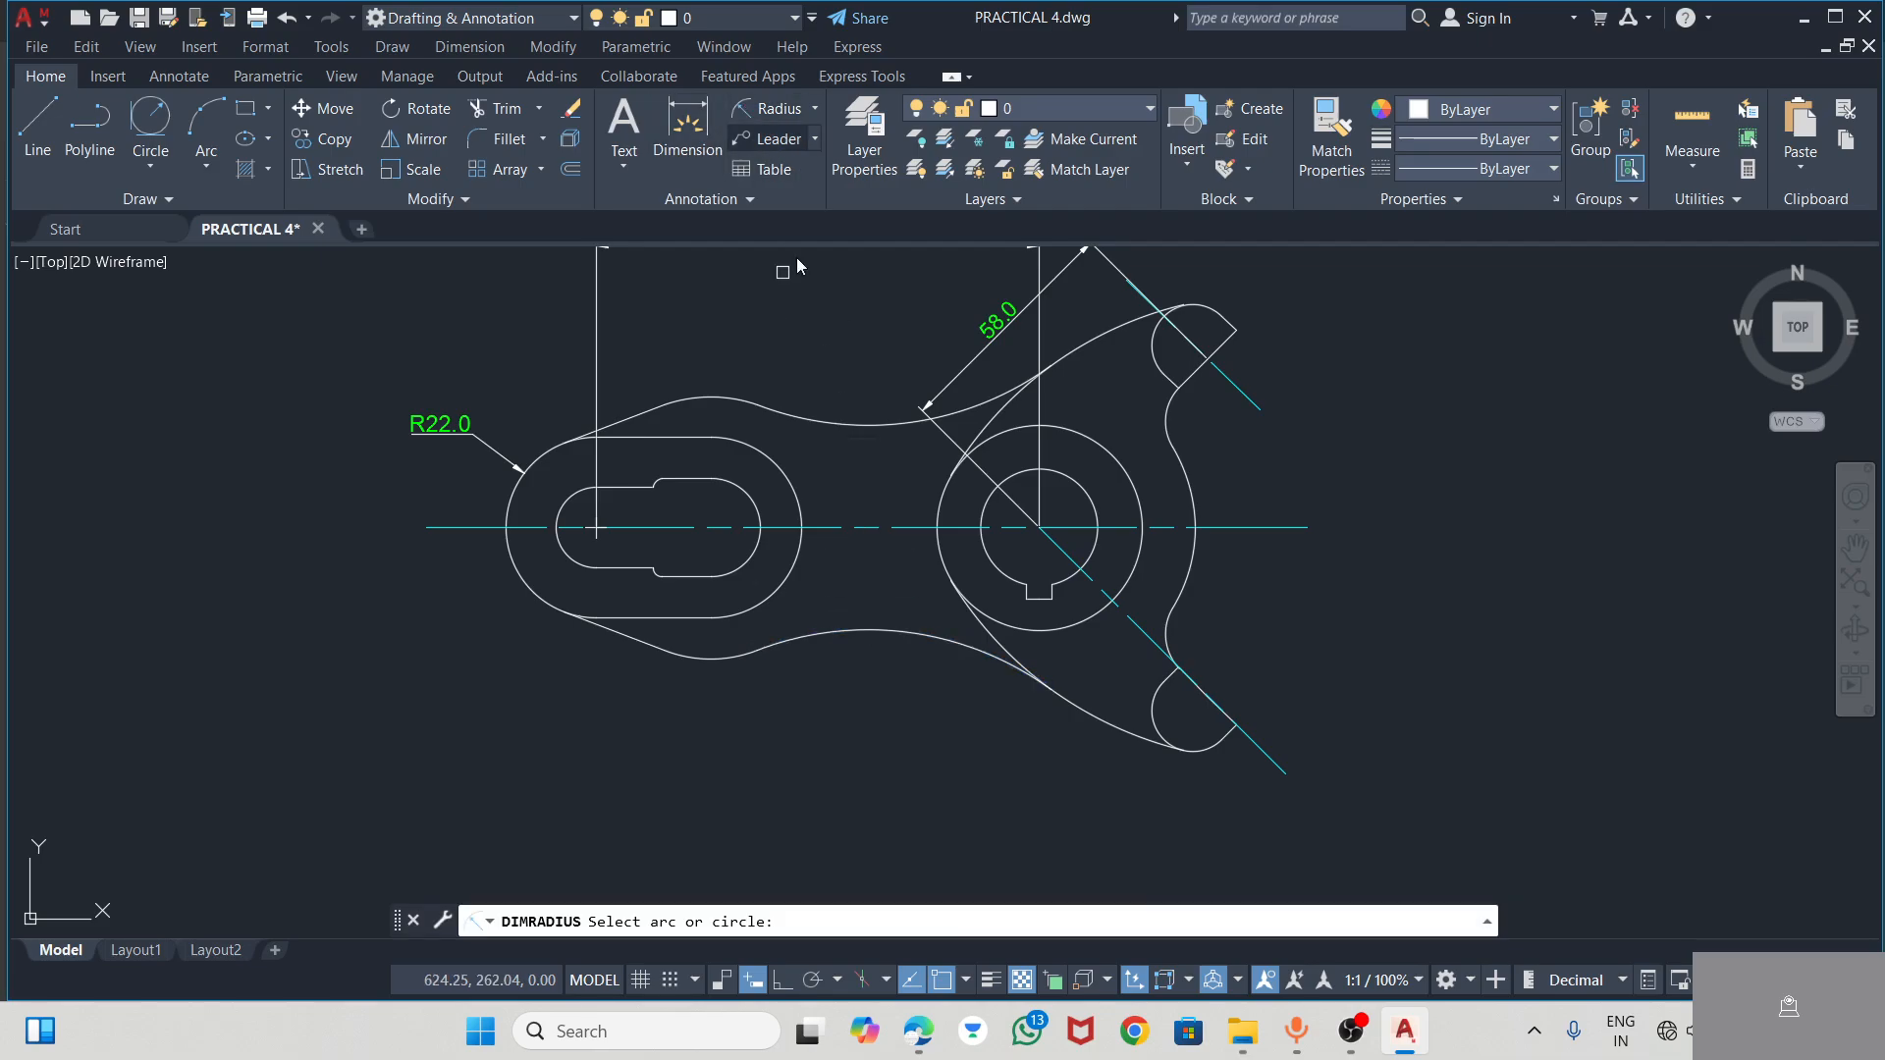
left_click(870, 625)
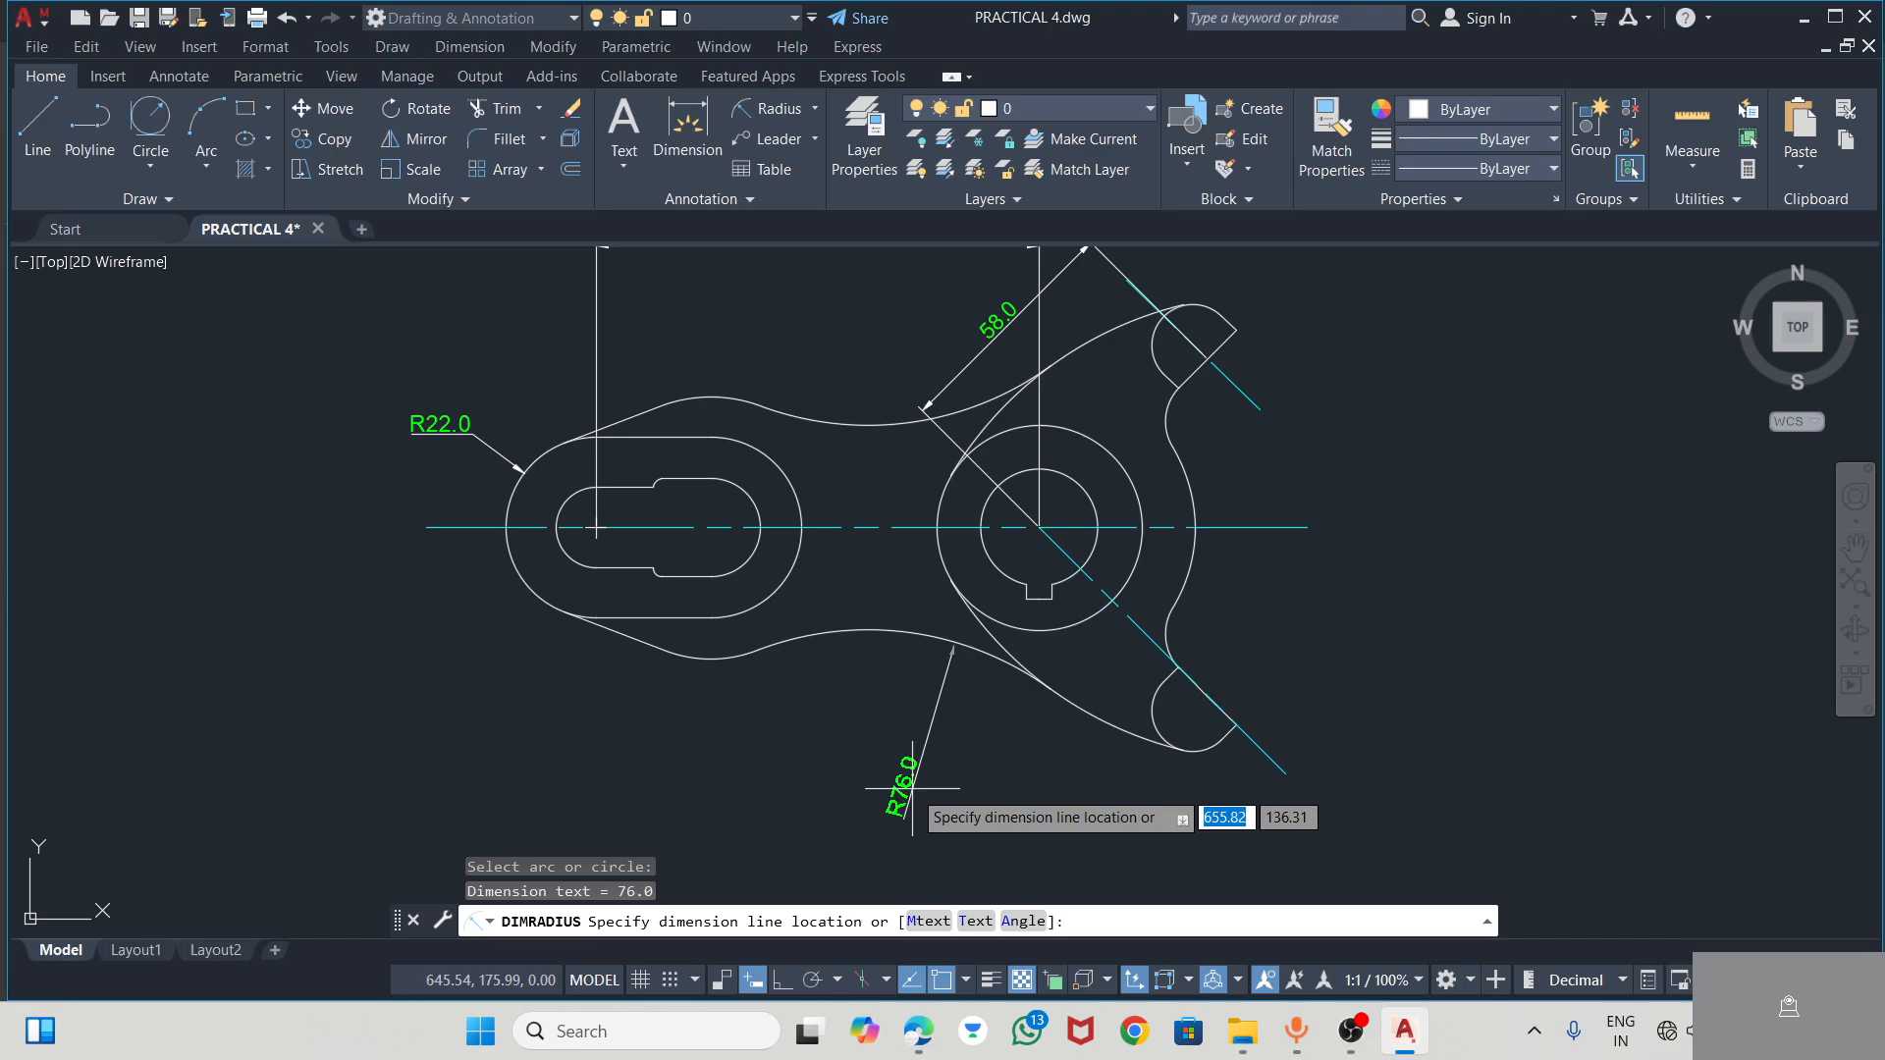
left_click(913, 789)
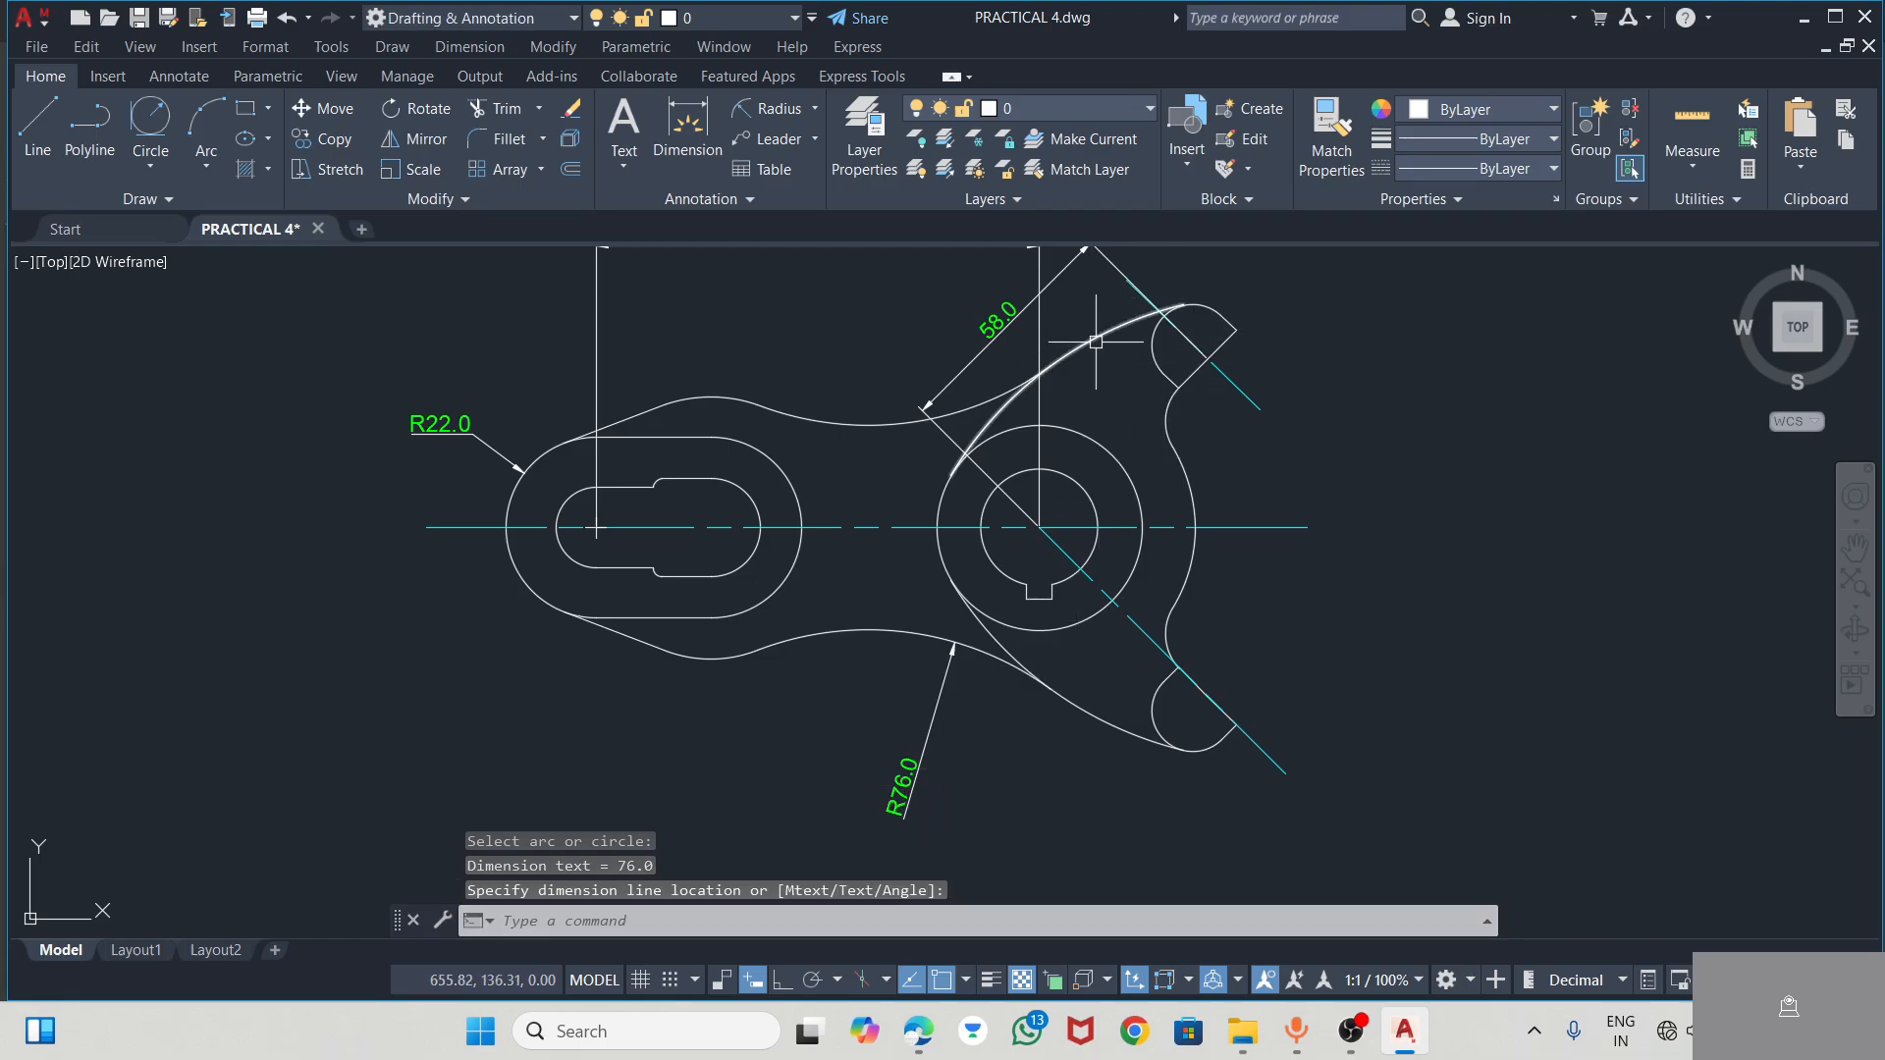
Add a radius dimension to the lower arm's long outer arc, with its text outside at the lower left
left_click(756, 115)
left_click(1075, 699)
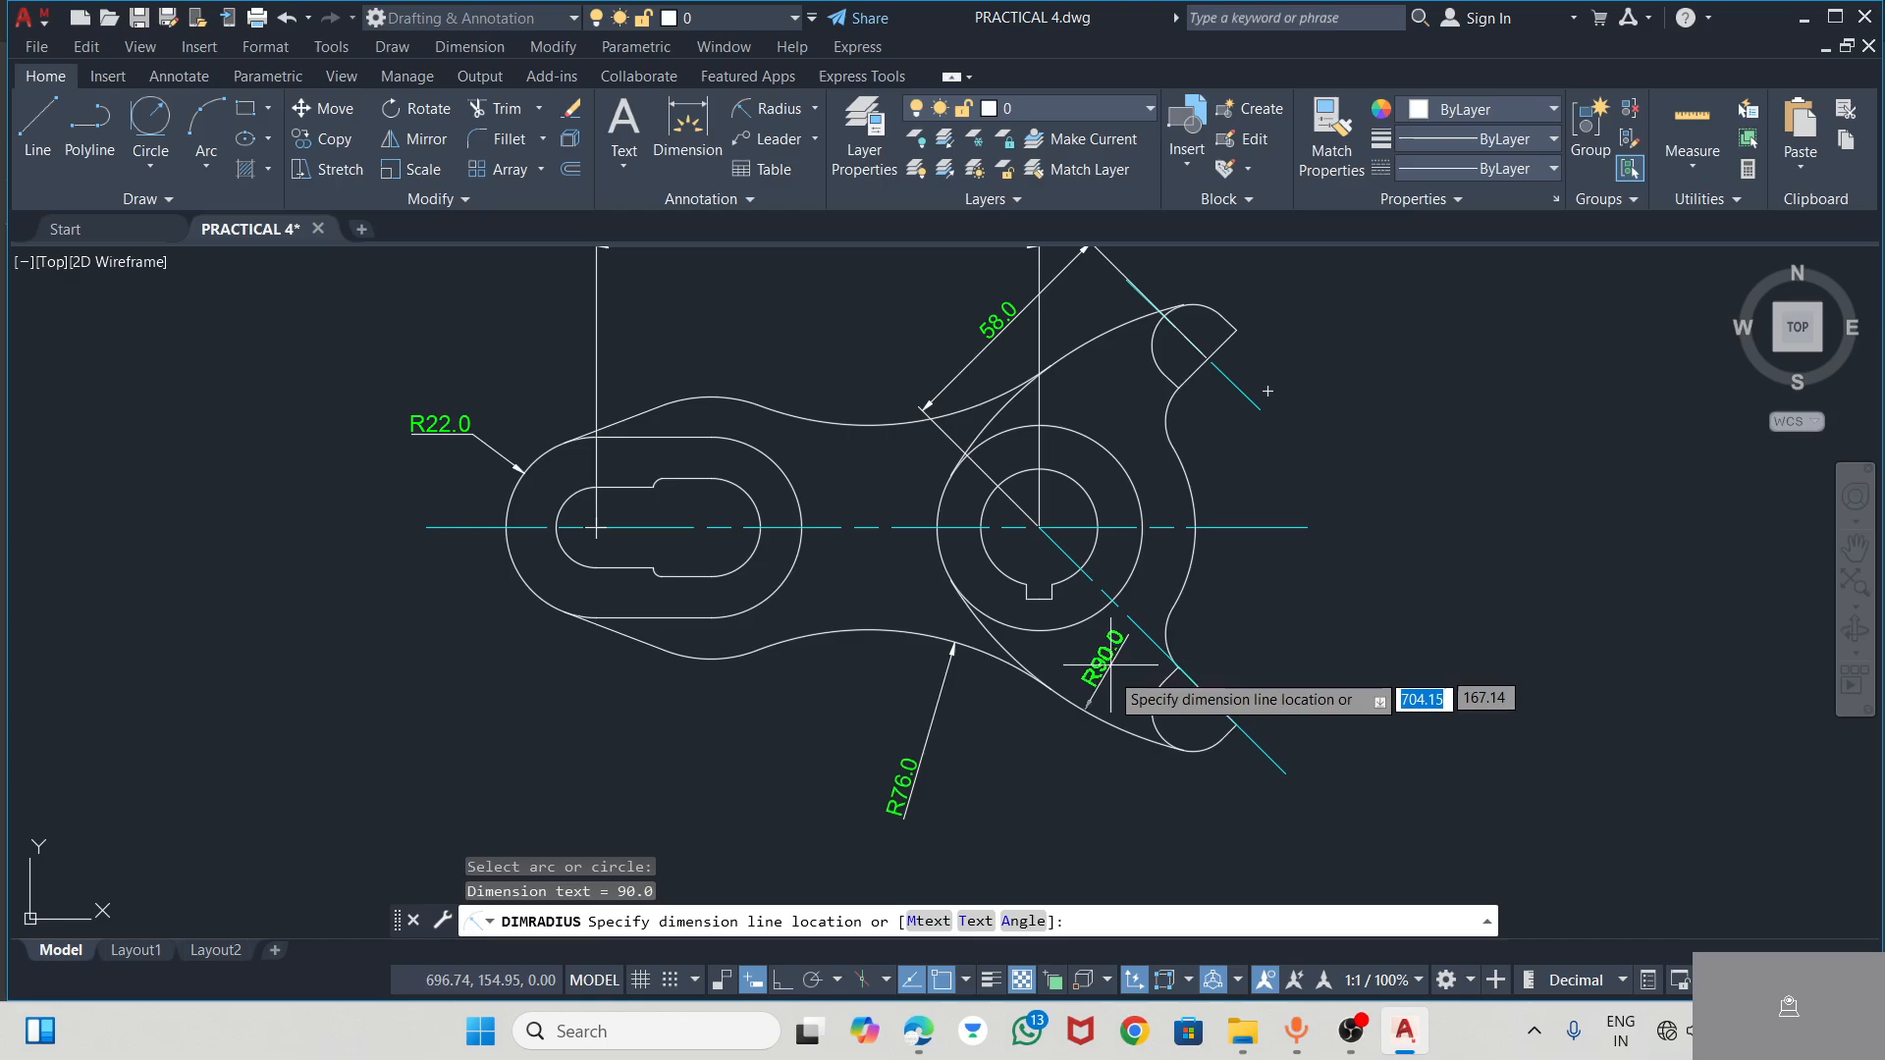
left_click(1050, 754)
Add a radius dimension to the rounded tip of the upper arm, with its text above the tip
scroll(1197, 741, "up", 3)
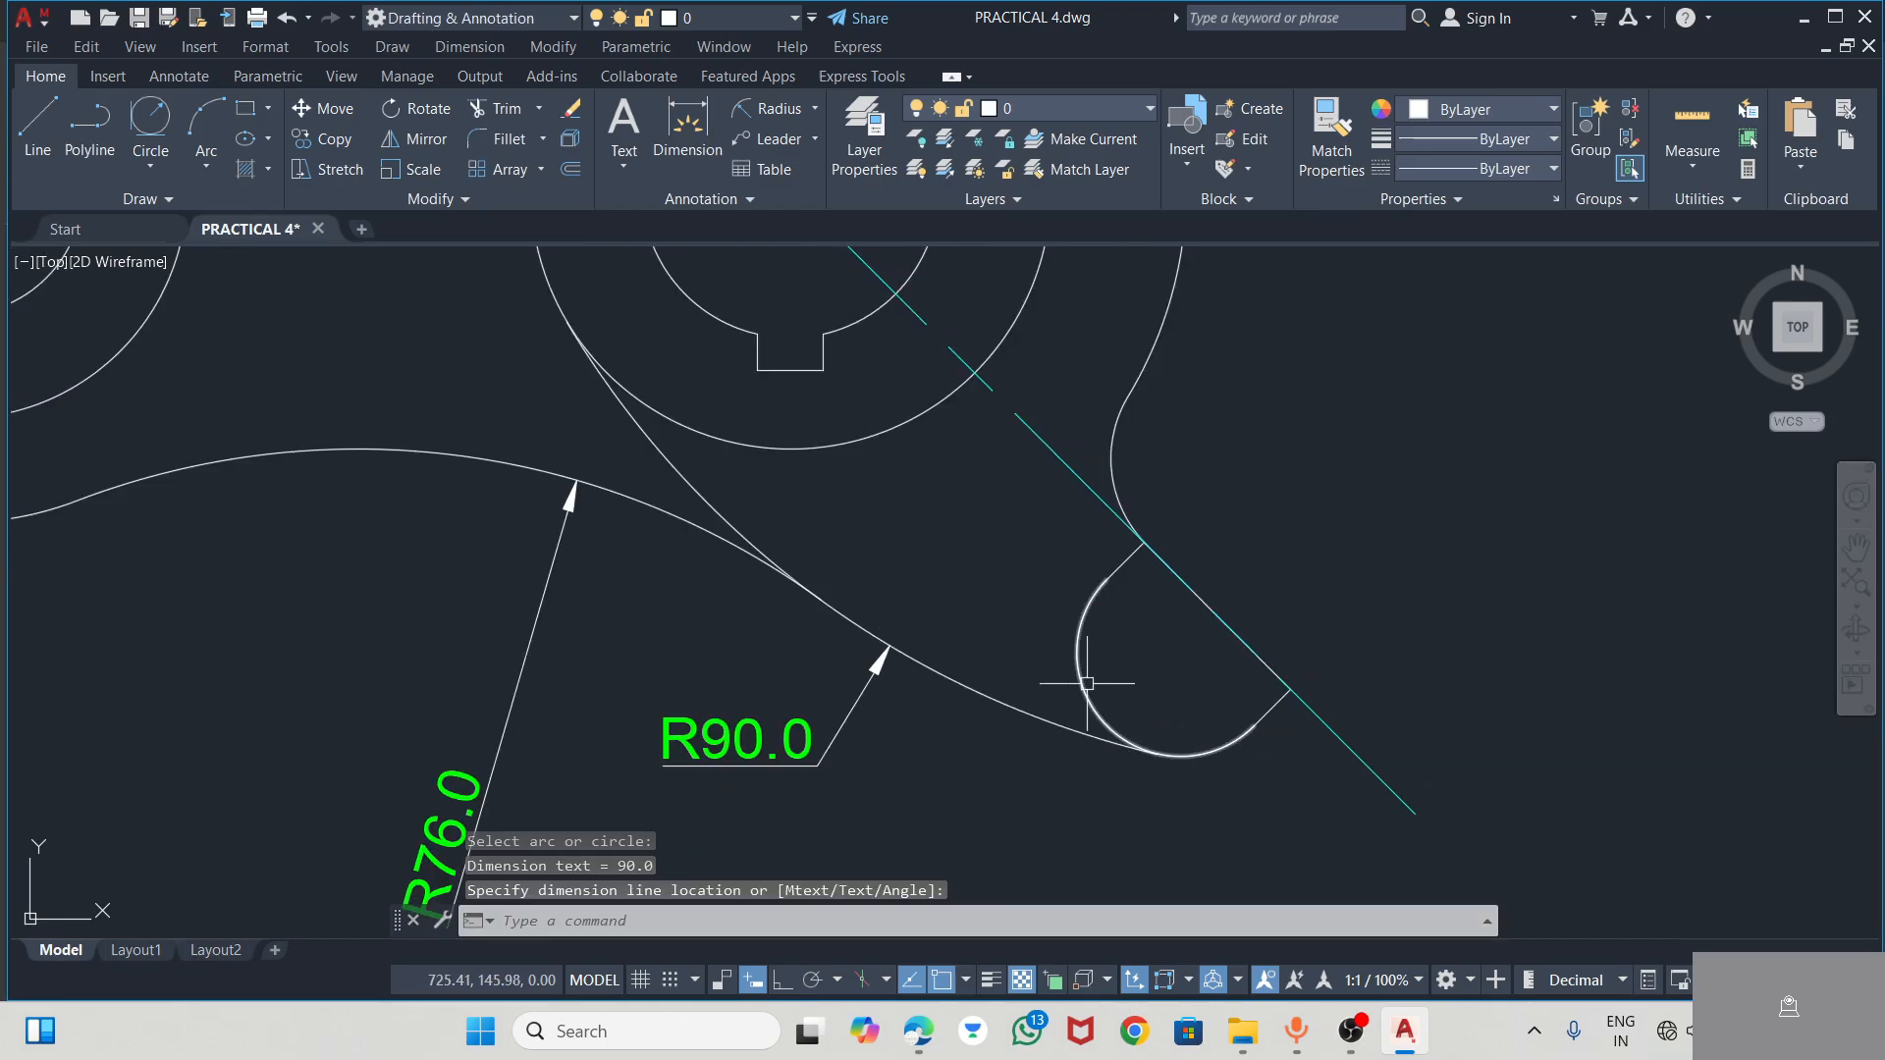
left_click(757, 123)
scroll(1306, 628, "down", 5)
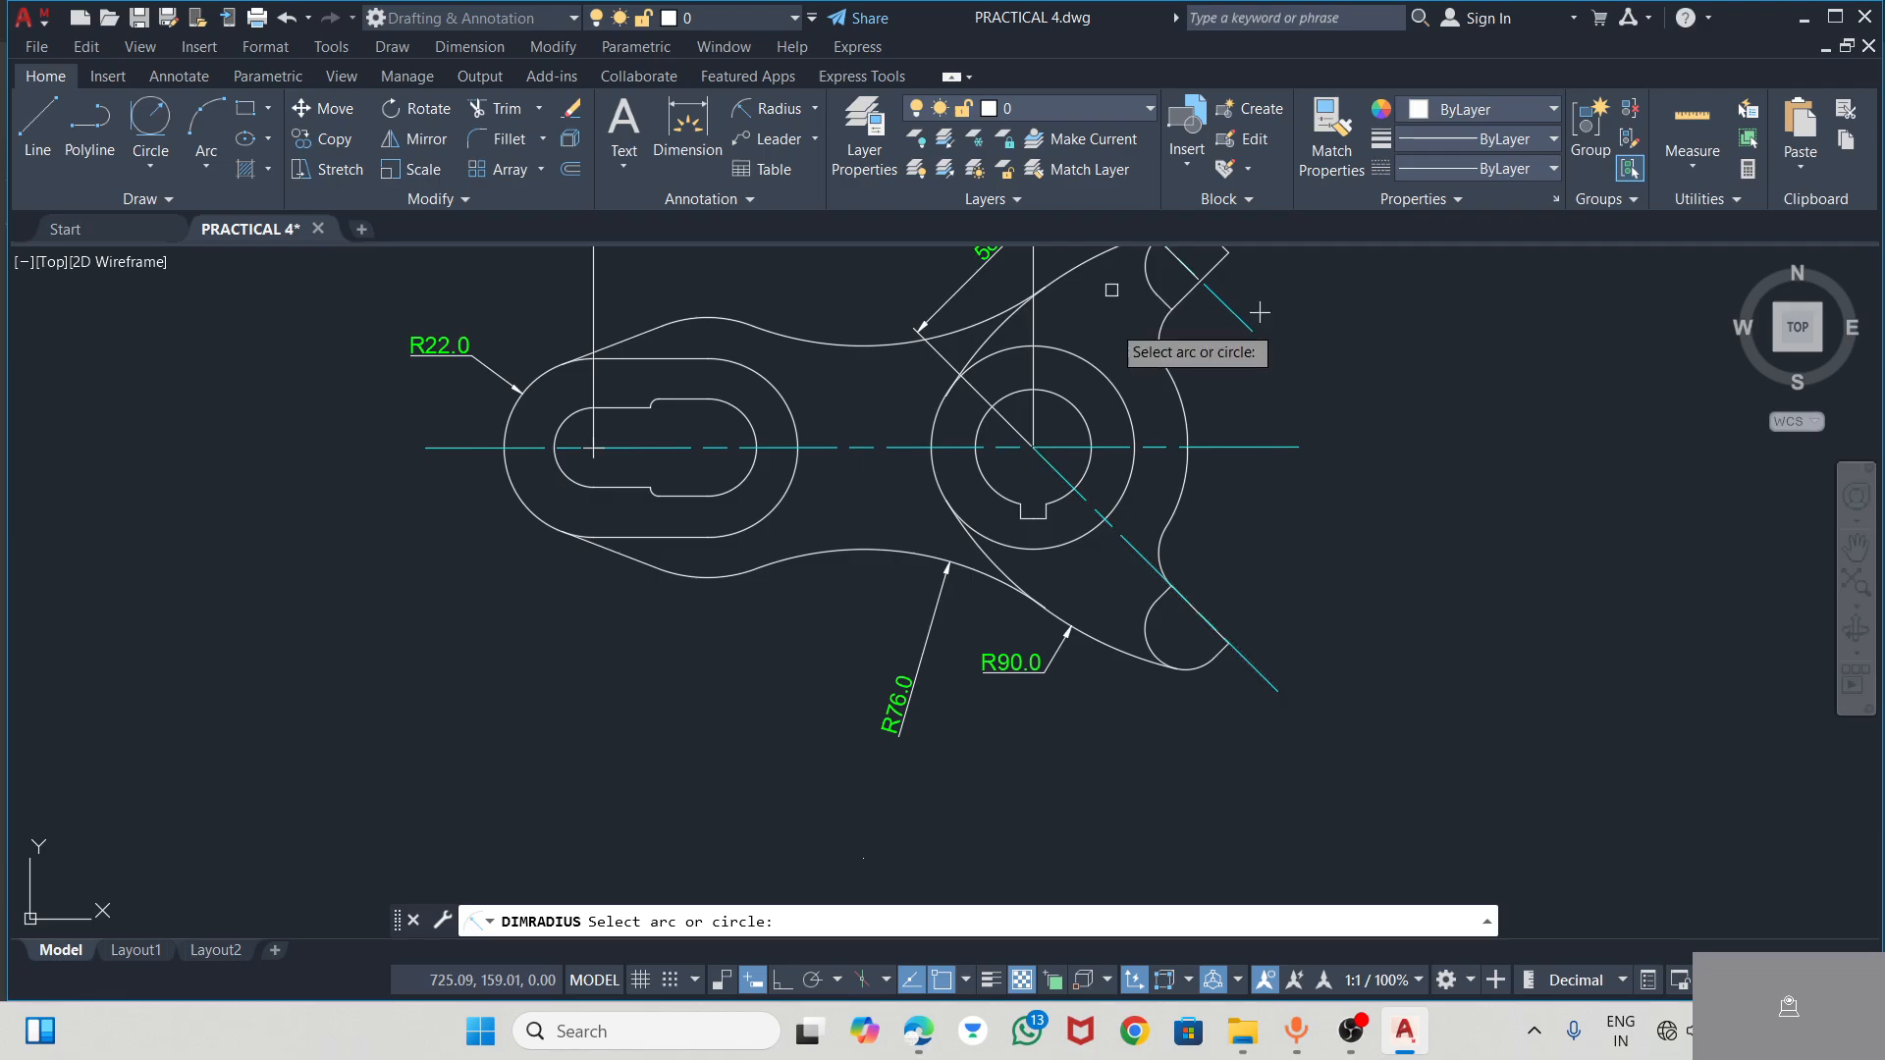
scroll(1260, 424, "up", 2)
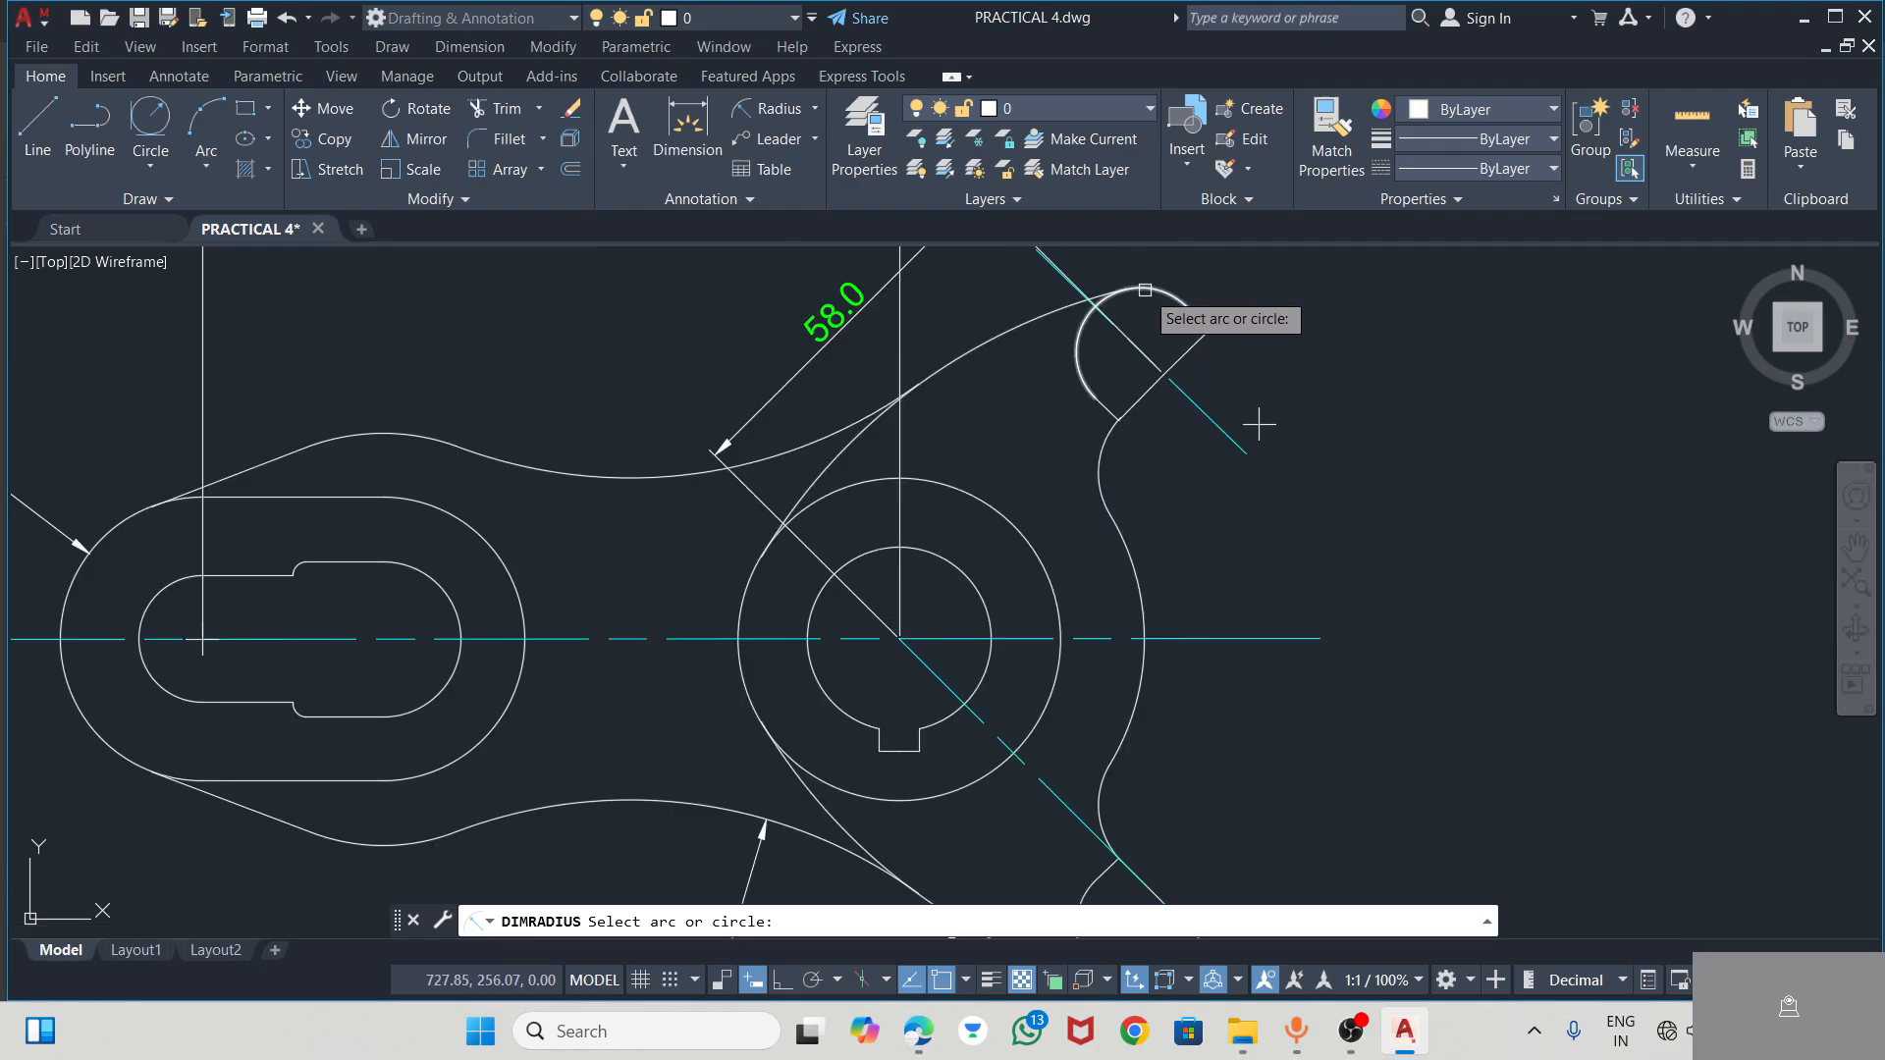
left_click(1145, 291)
scroll(1149, 328, "down", 4)
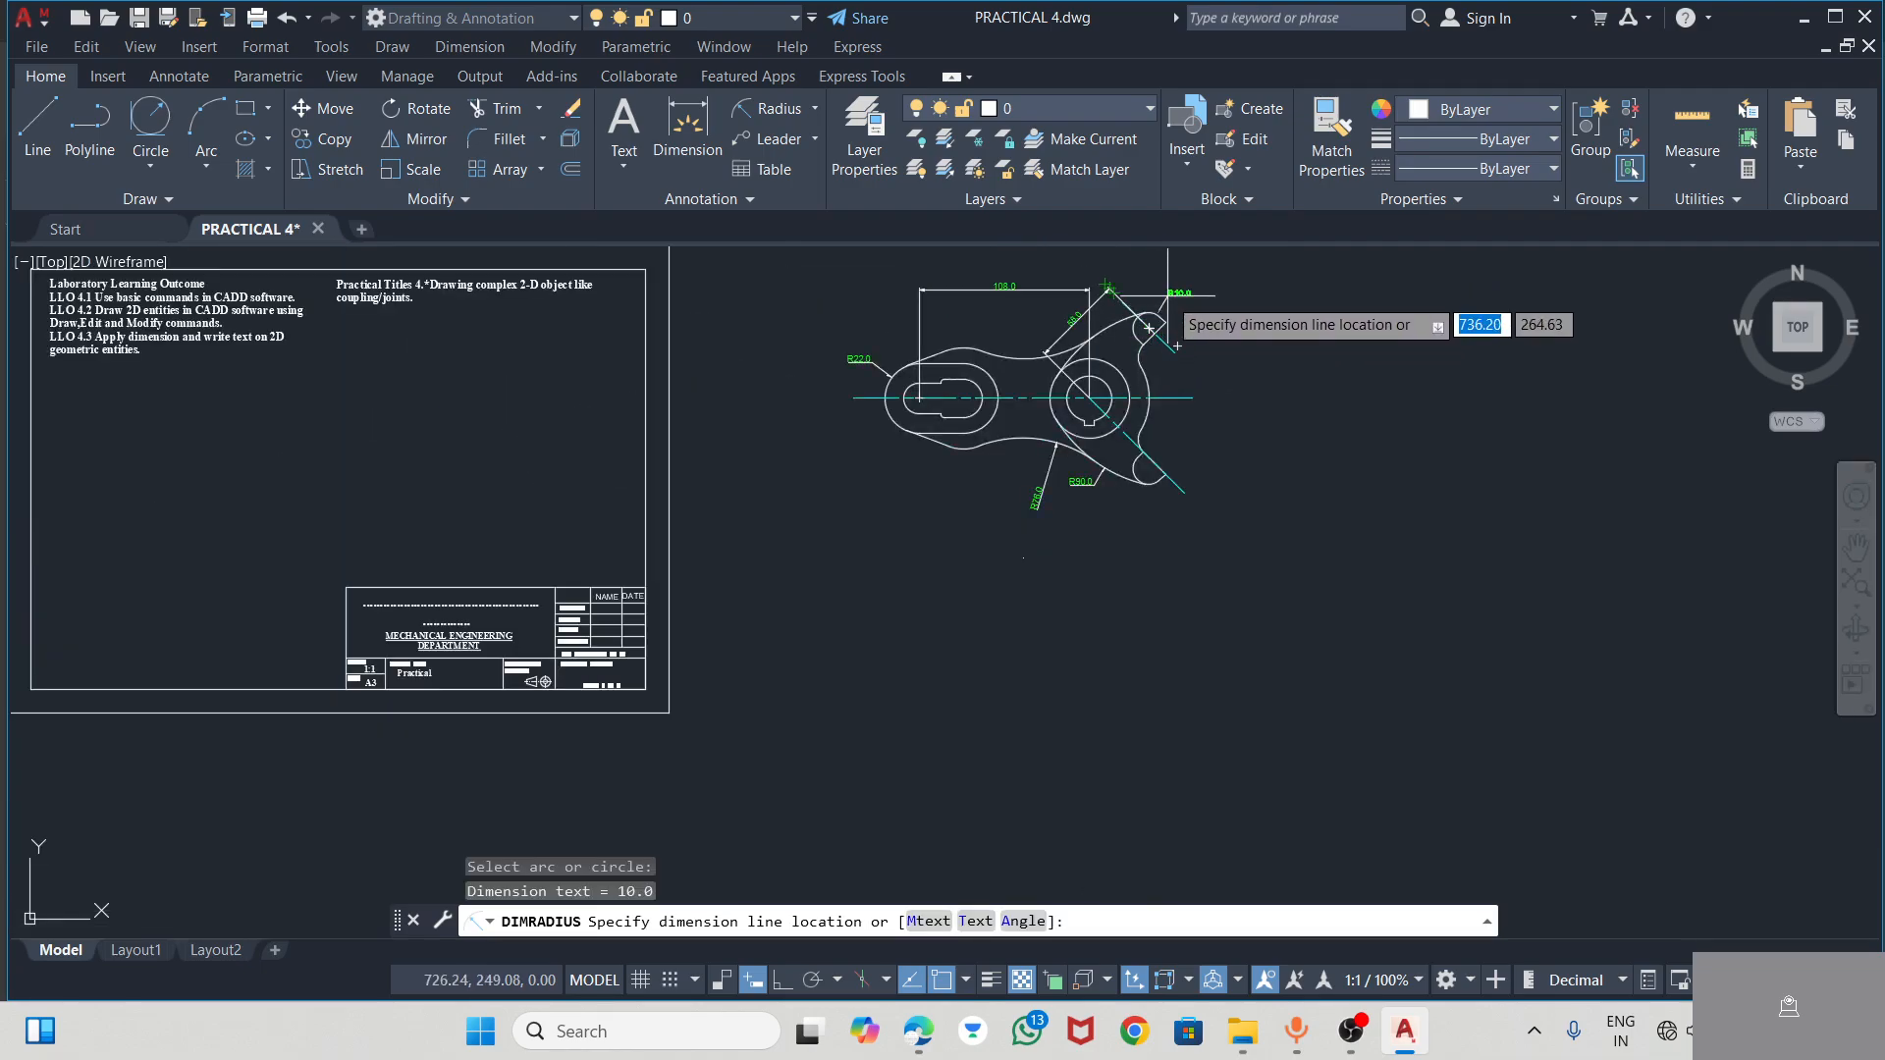
left_click(1149, 328)
scroll(1144, 339, "up", 5)
scroll(1106, 498, "down", 1)
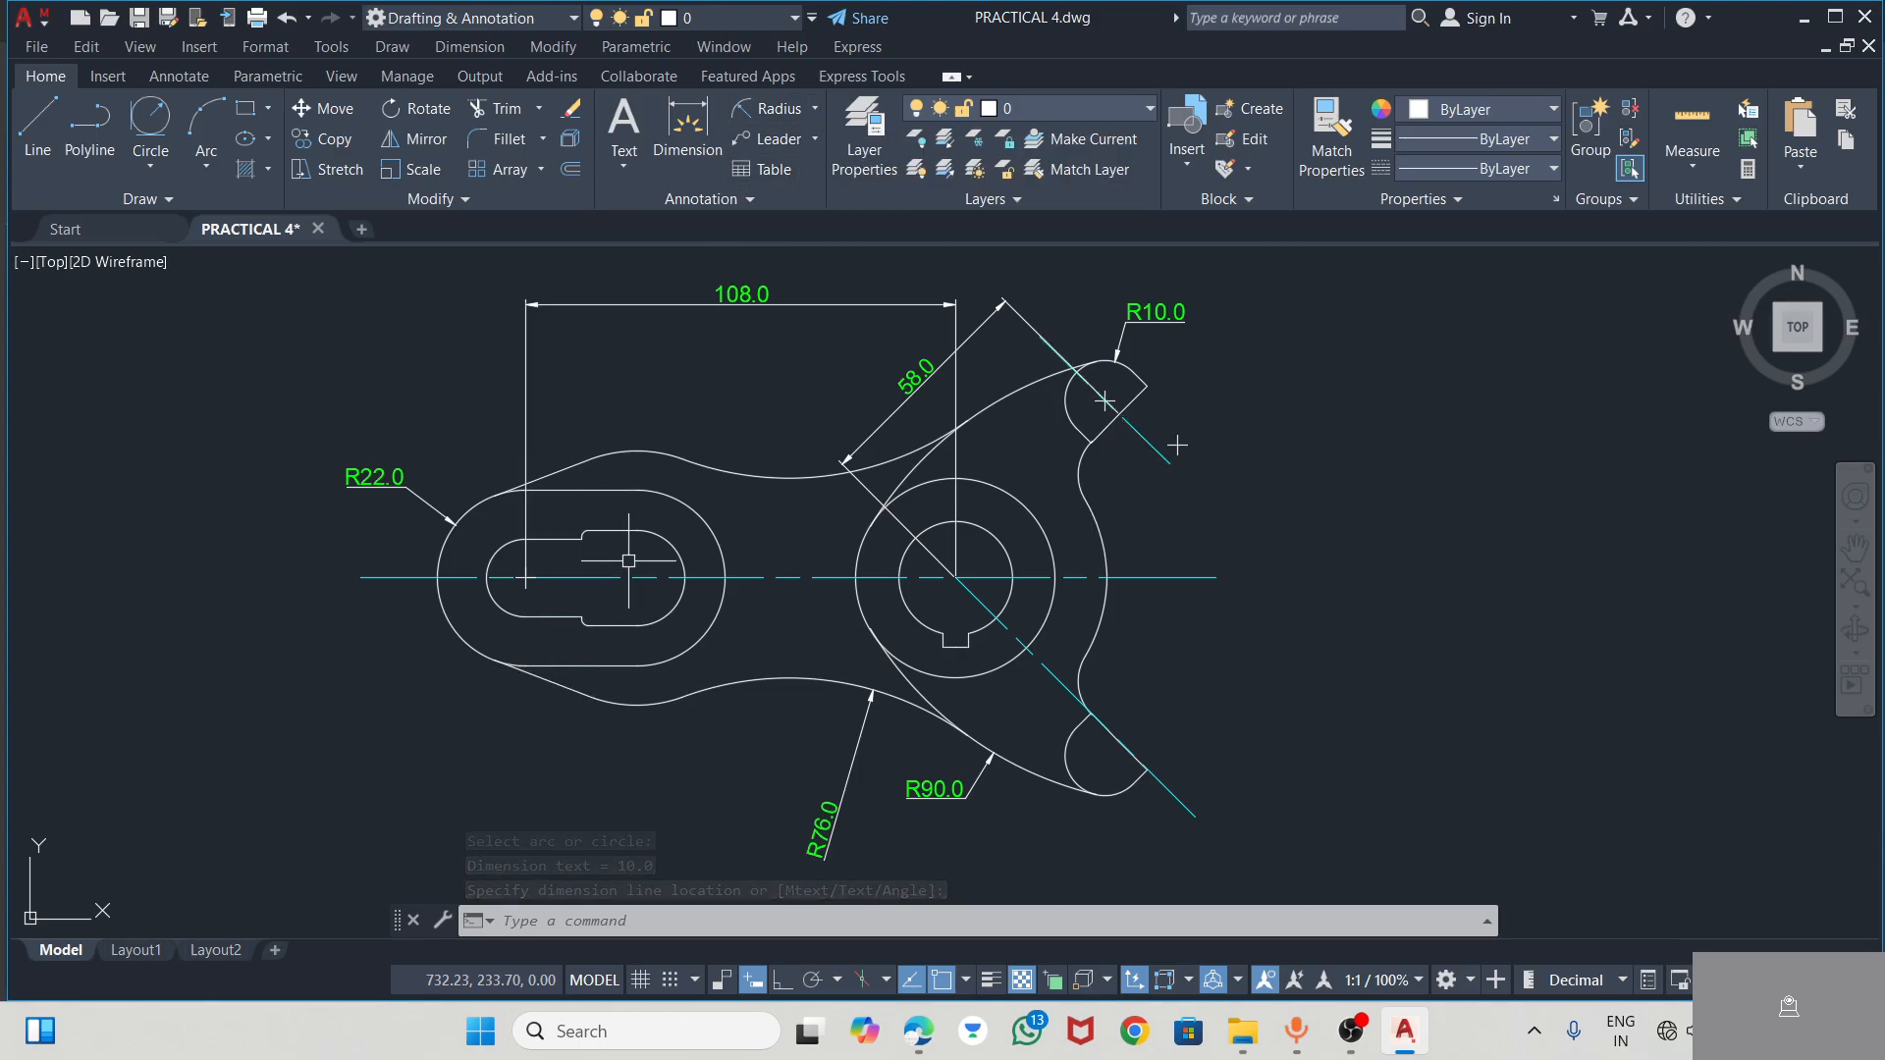
Add a radius dimension to the small upper fillet at the slot's step, with its text outside the lever at the upper left
scroll(591, 547, "up", 6)
left_click(741, 111)
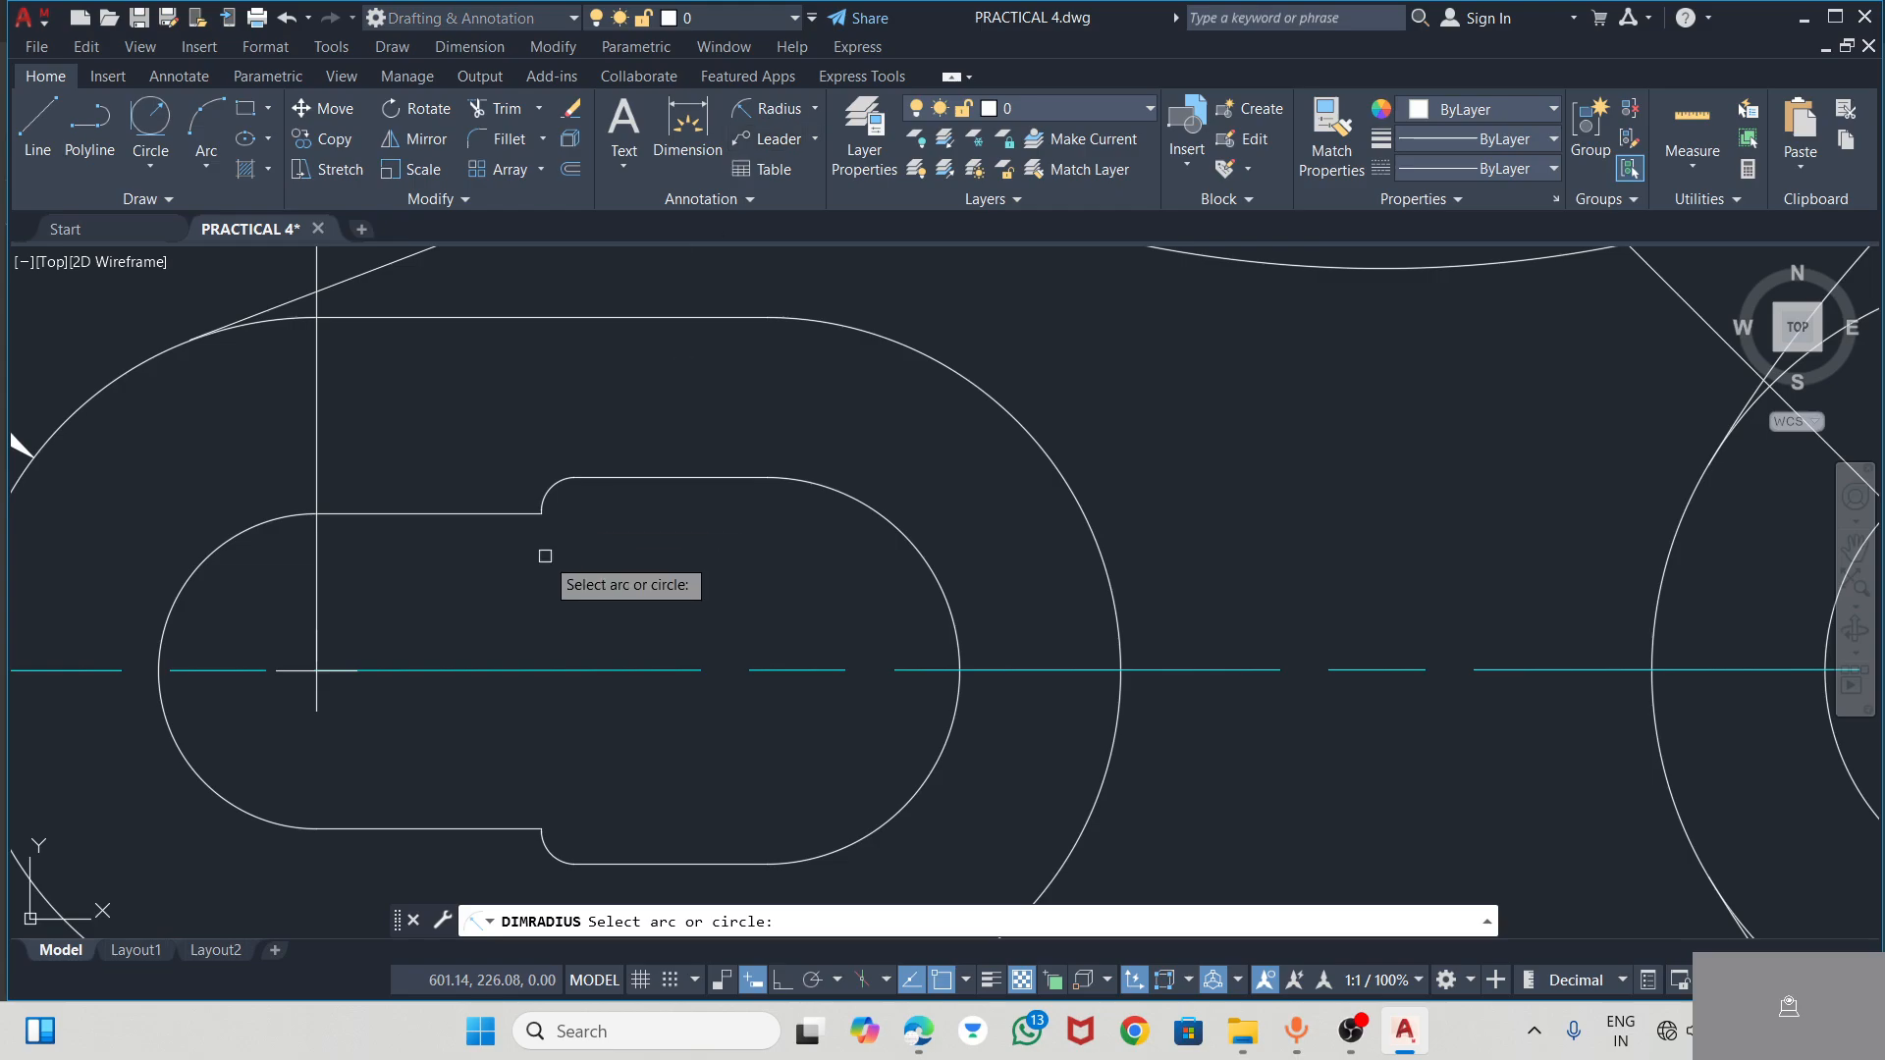
left_click(547, 496)
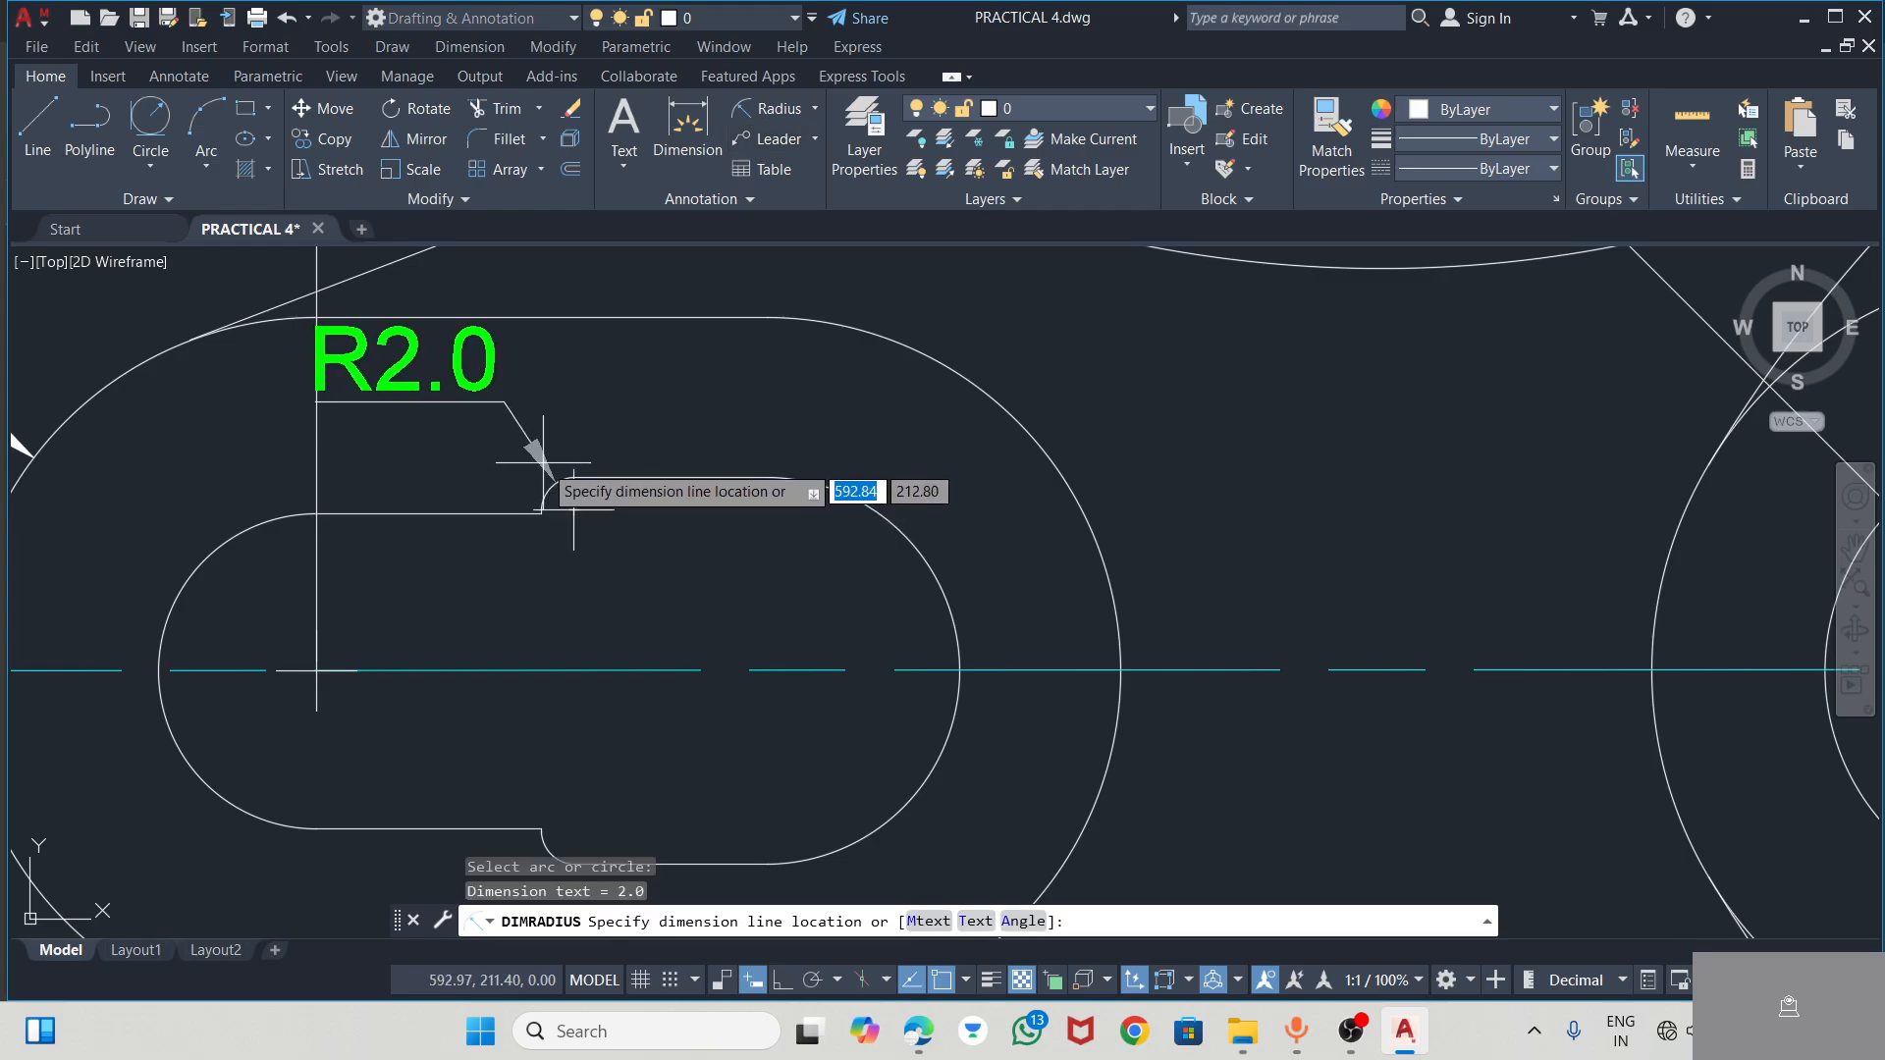
scroll(558, 488, "down", 4)
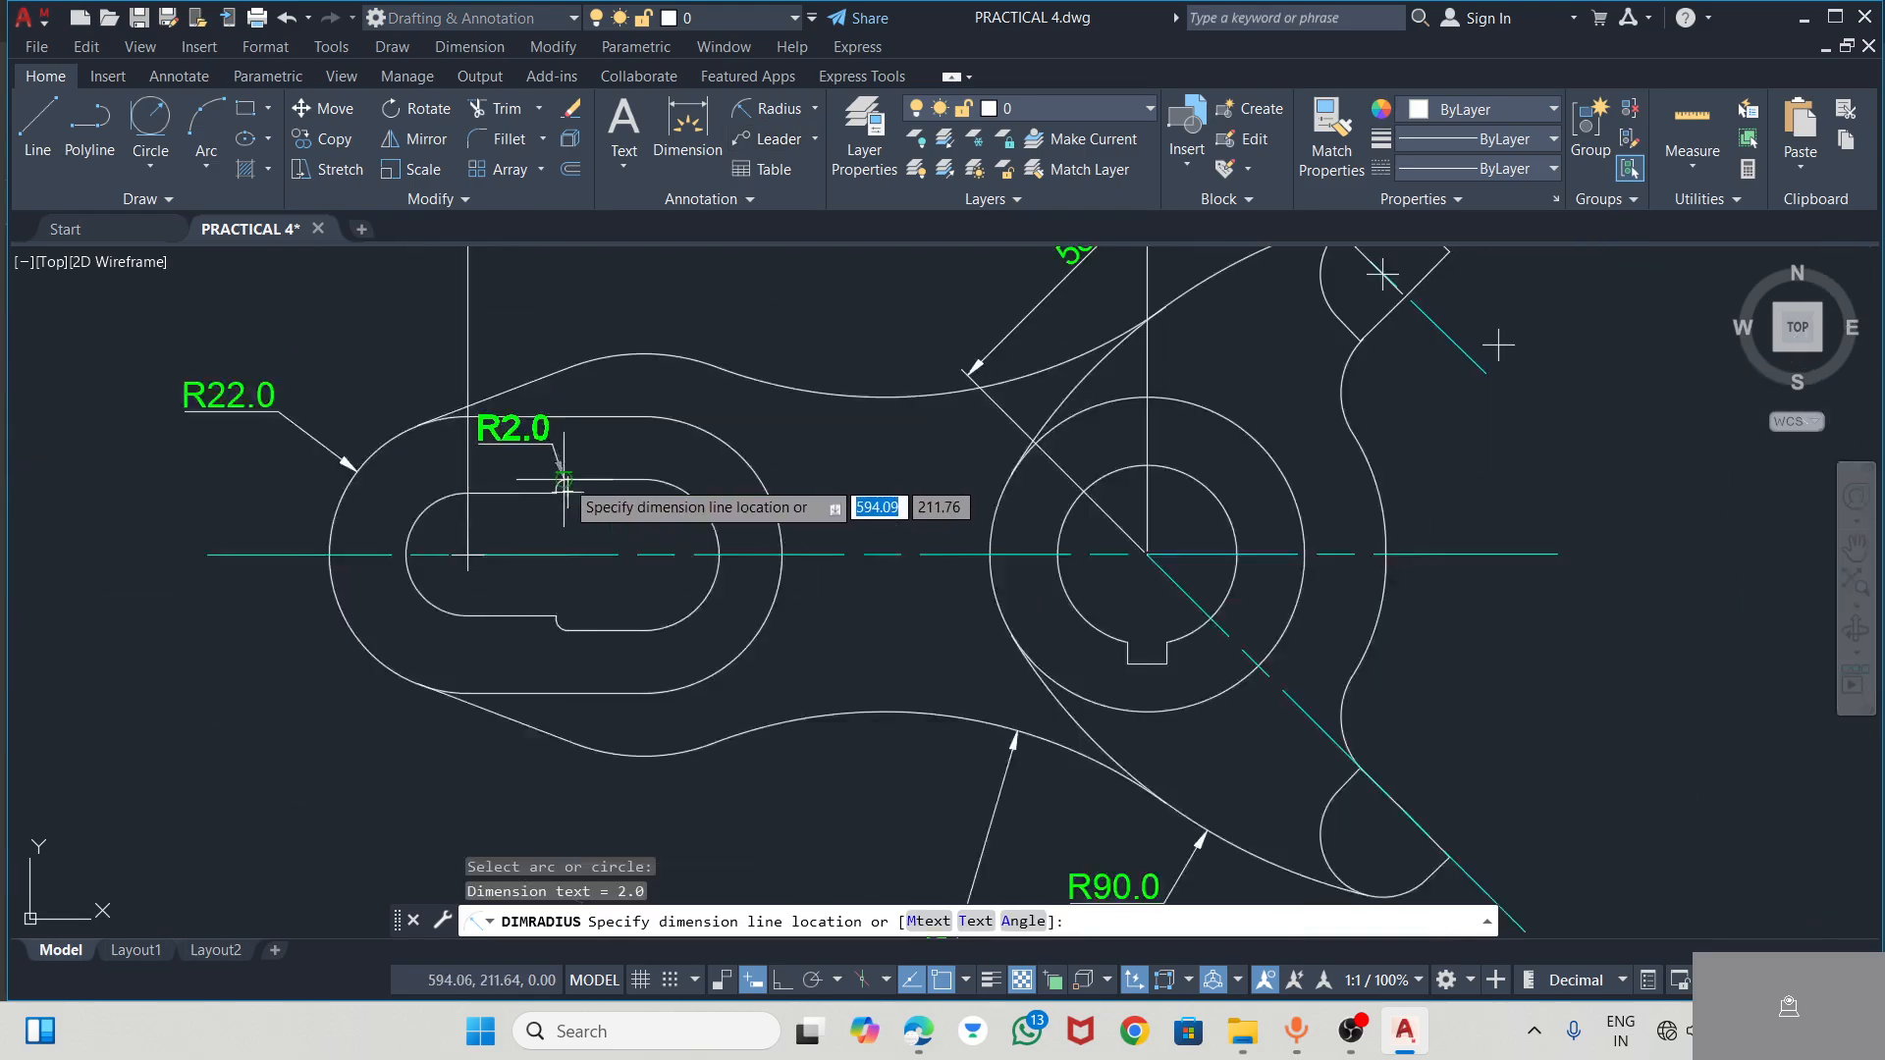
left_click(422, 384)
scroll(611, 565, "down", 4)
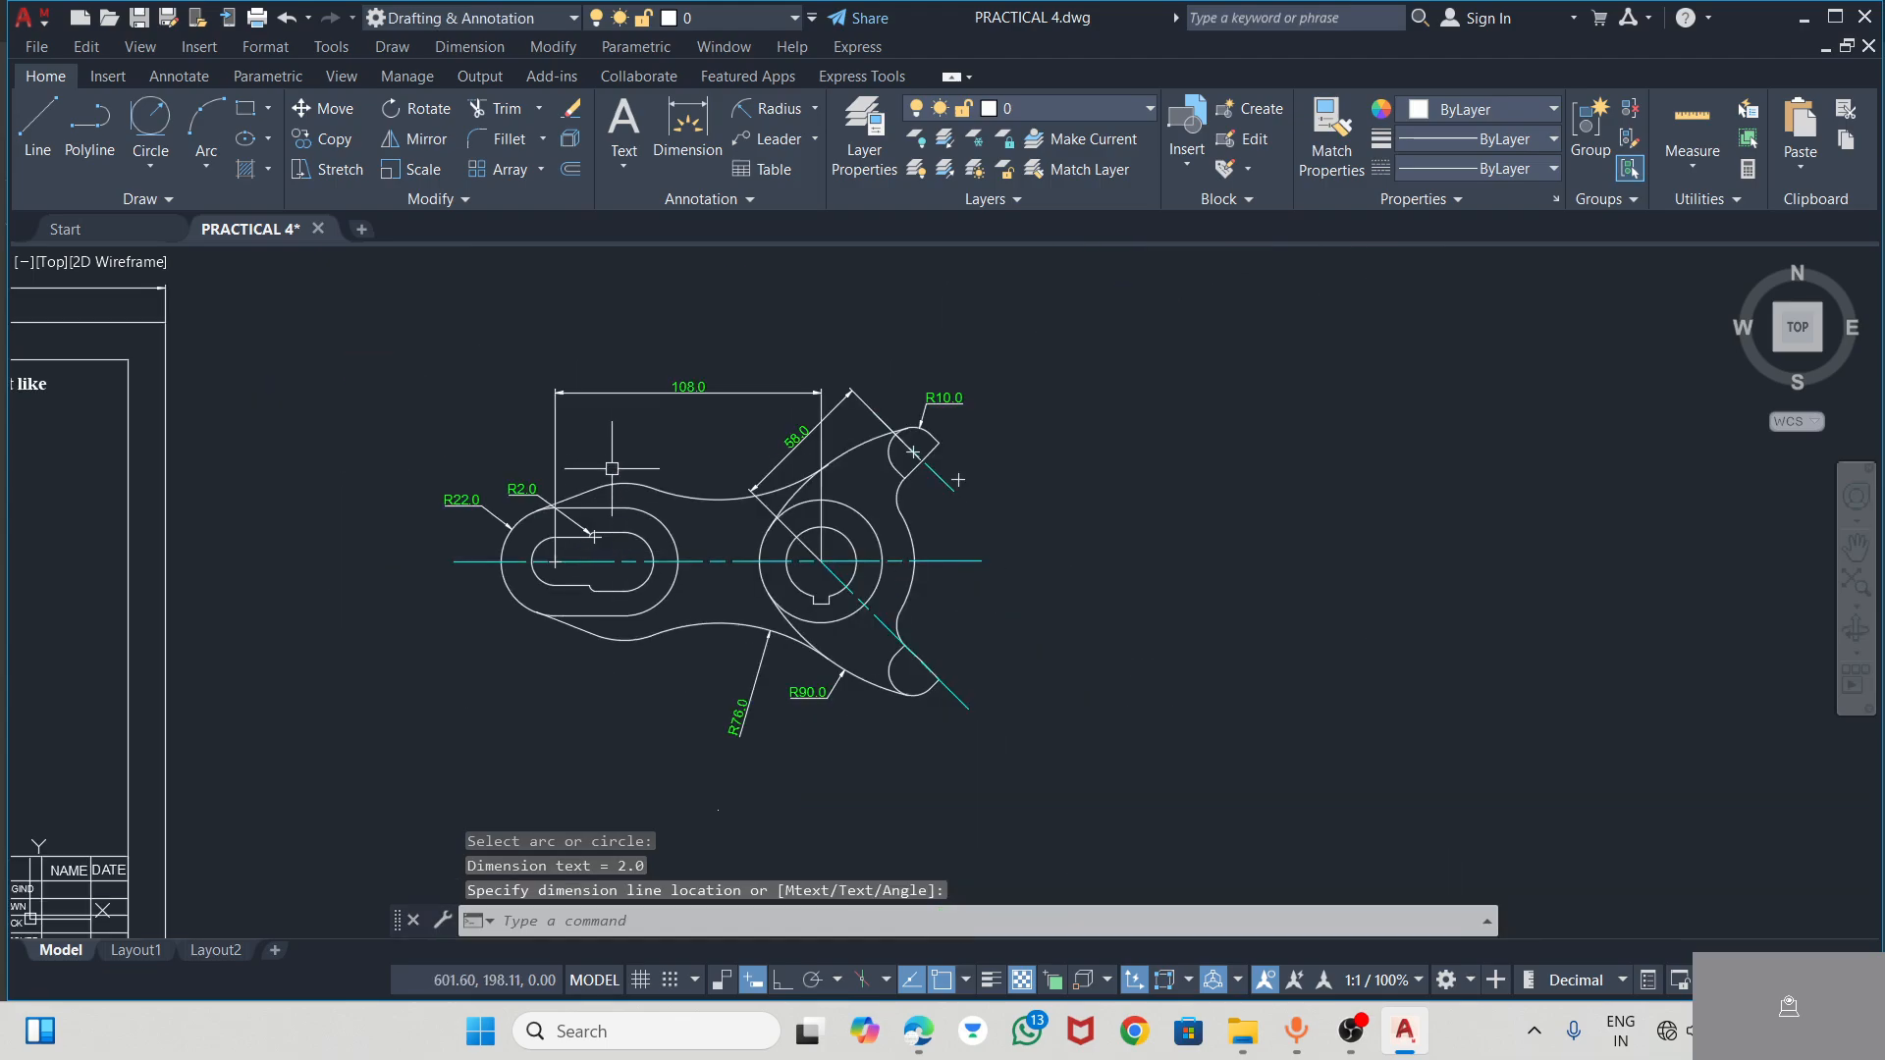
Add a radius dimension to the convex arc on the lever's upper edge above the slot, with its text above the outline
left_click(807, 111)
left_click(625, 480)
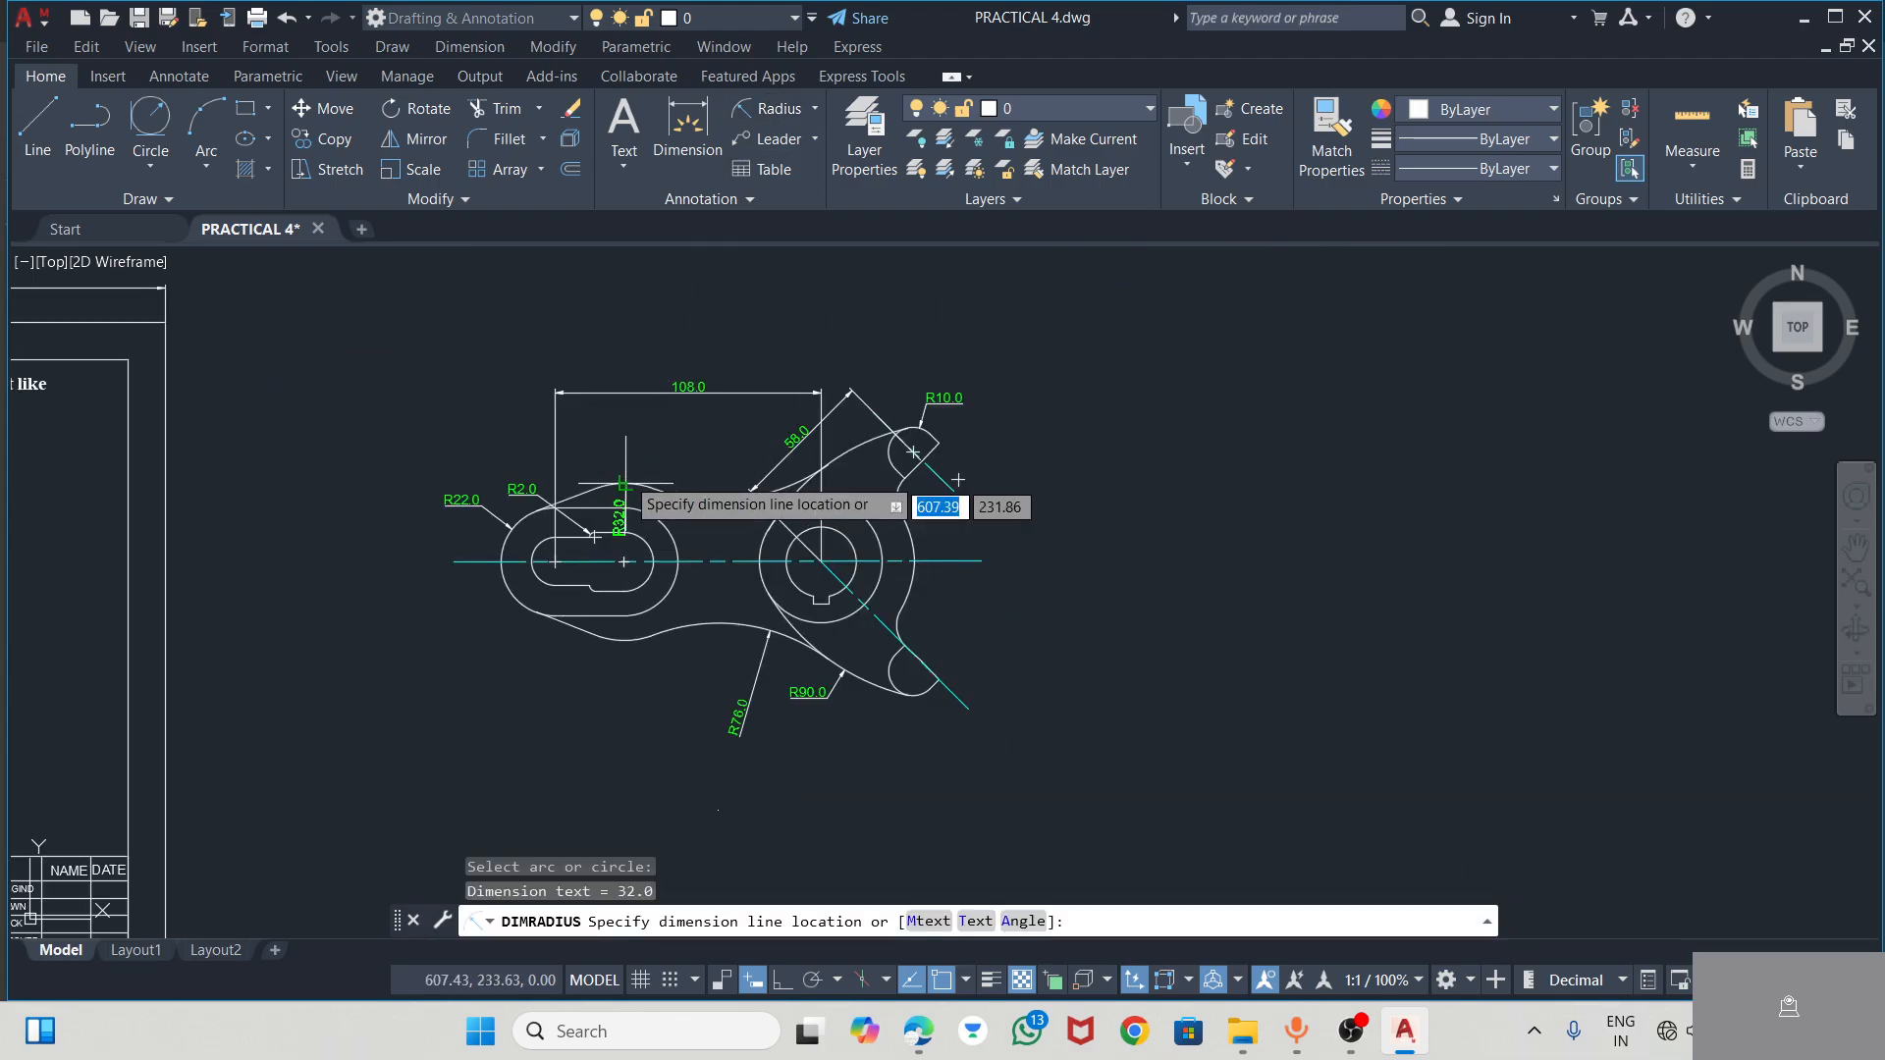
left_click(618, 444)
scroll(625, 459, "up", 6)
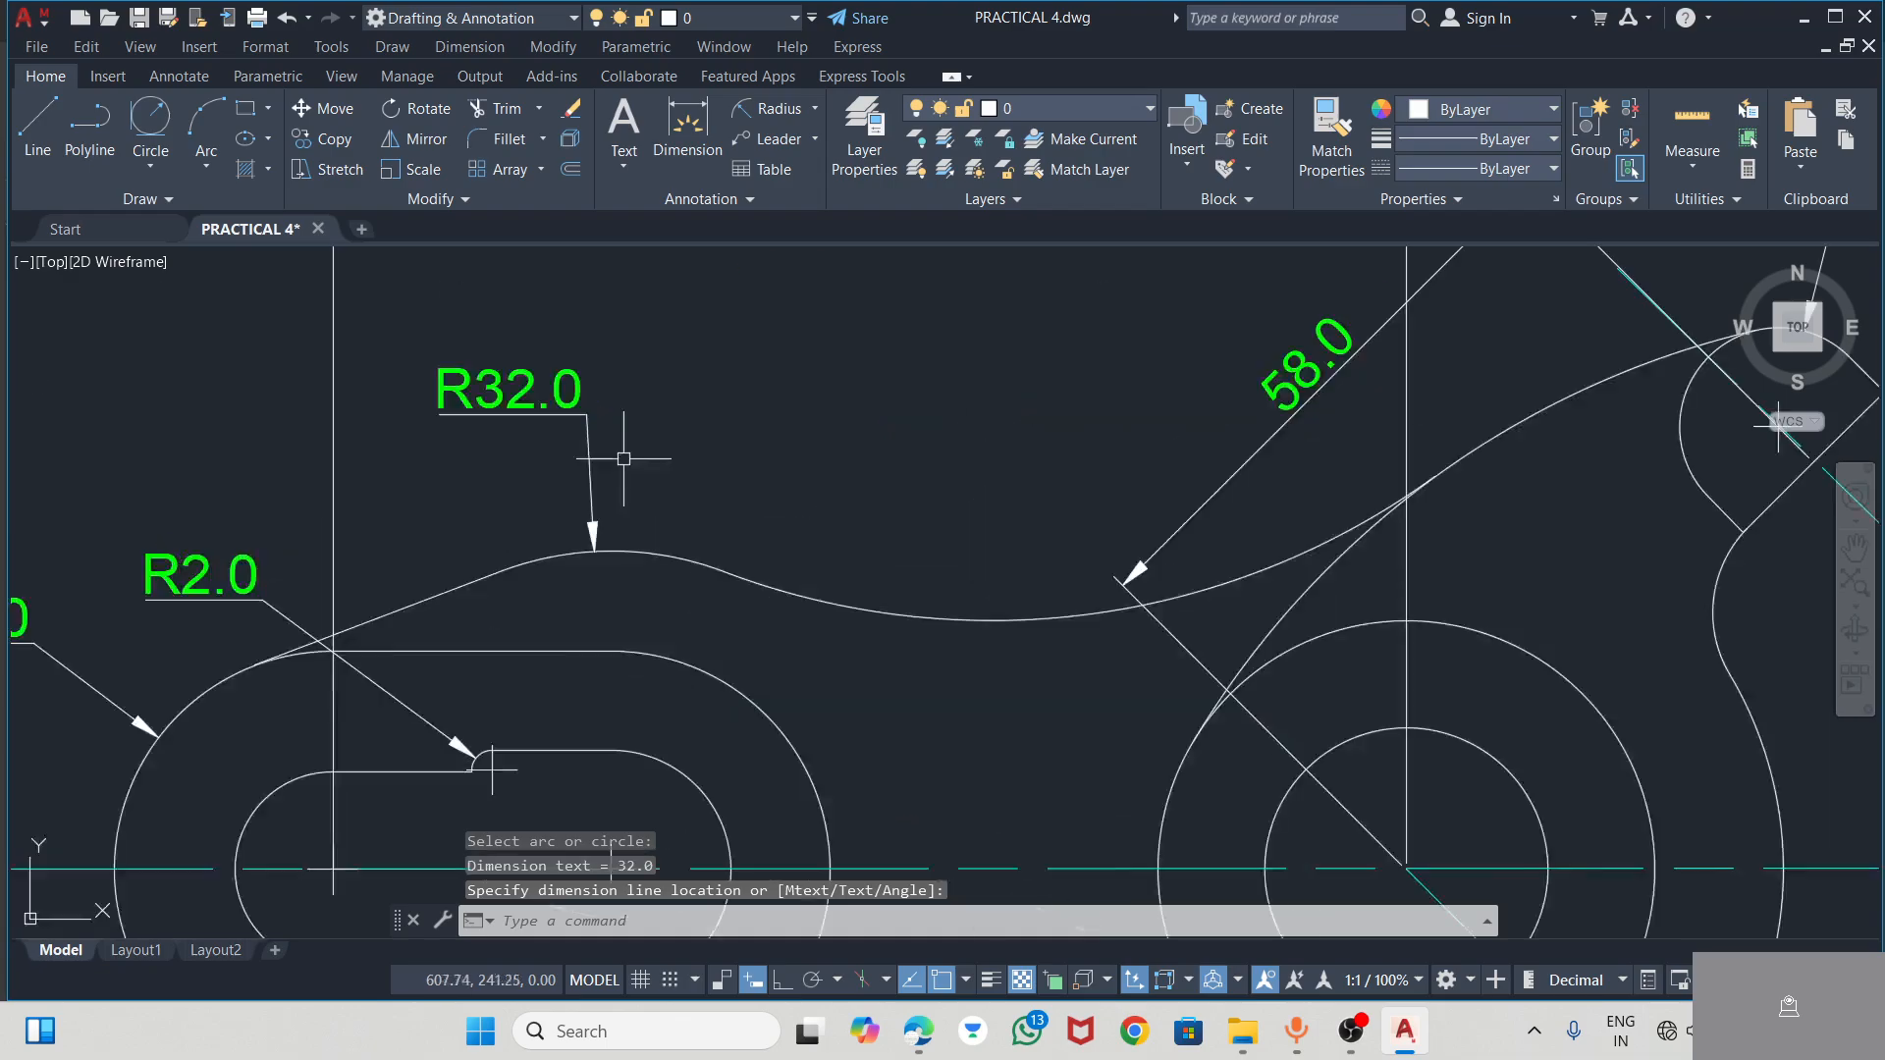
scroll(623, 459, "down", 2)
scroll(654, 484, "down", 2)
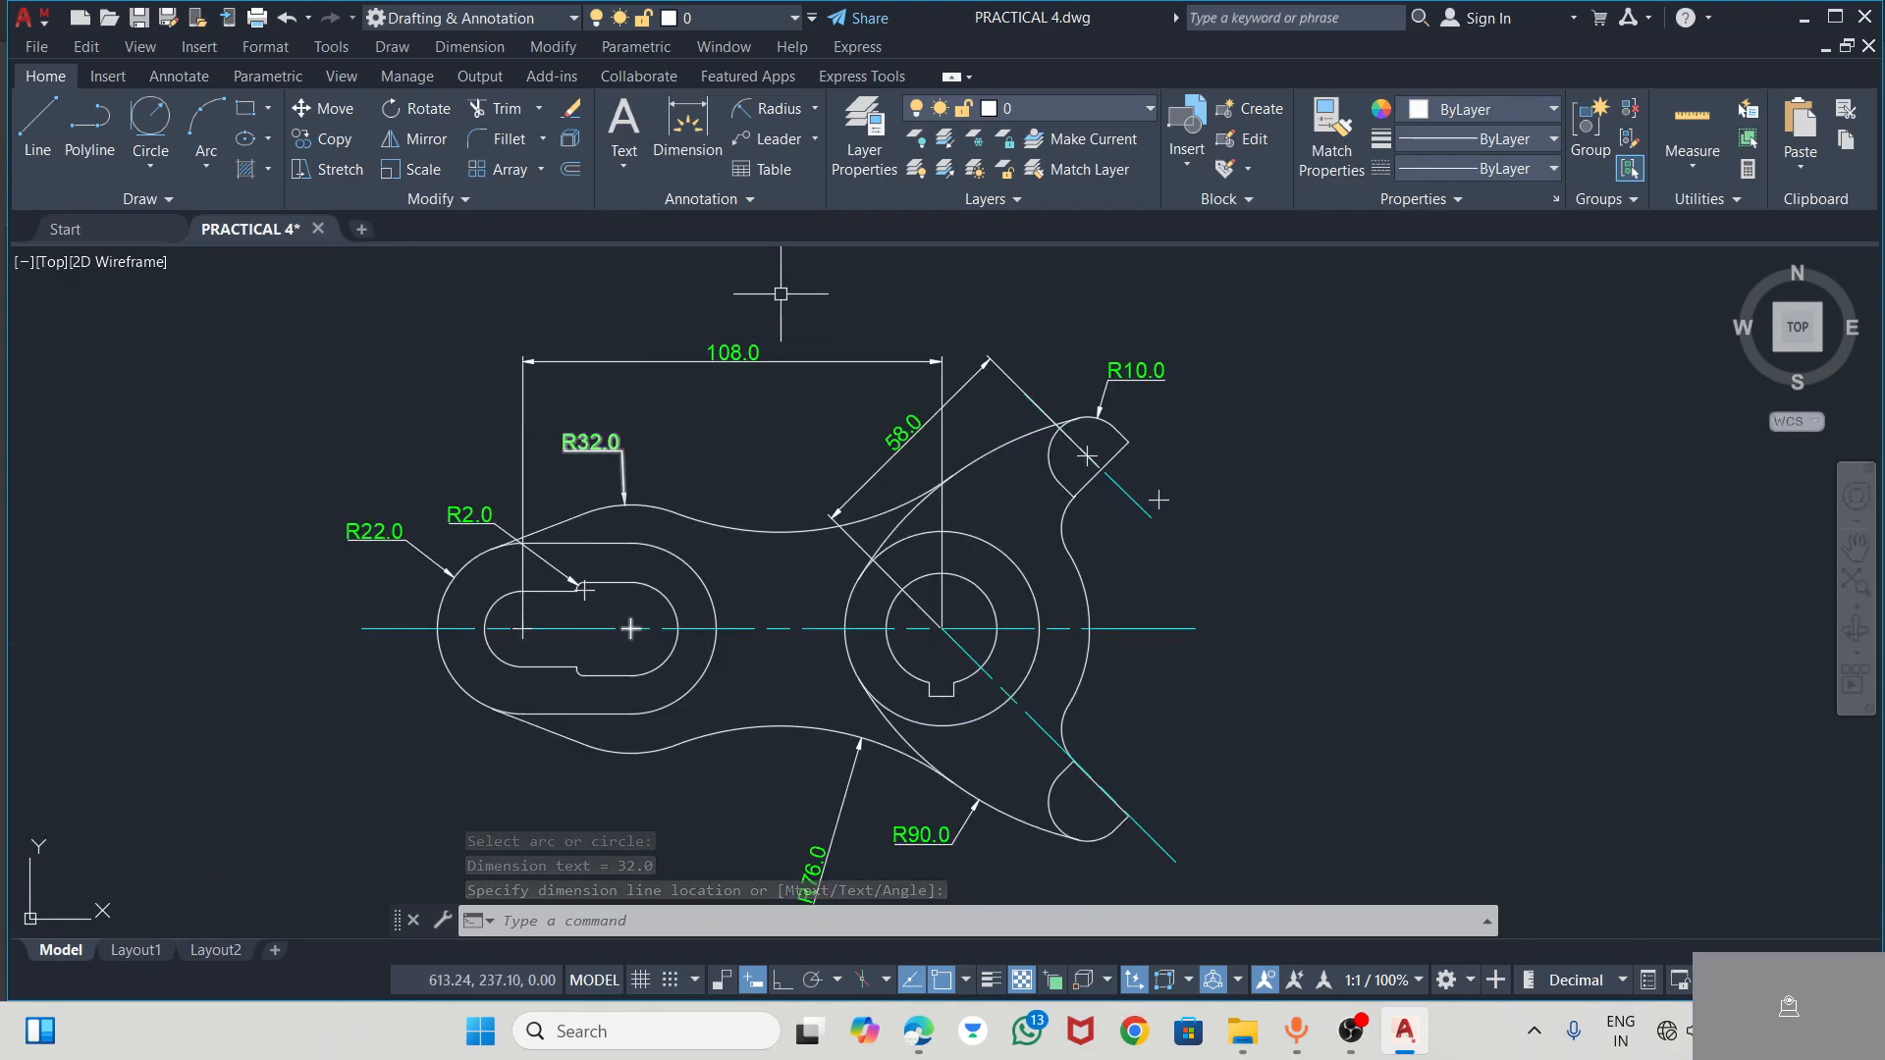
left_click(766, 116)
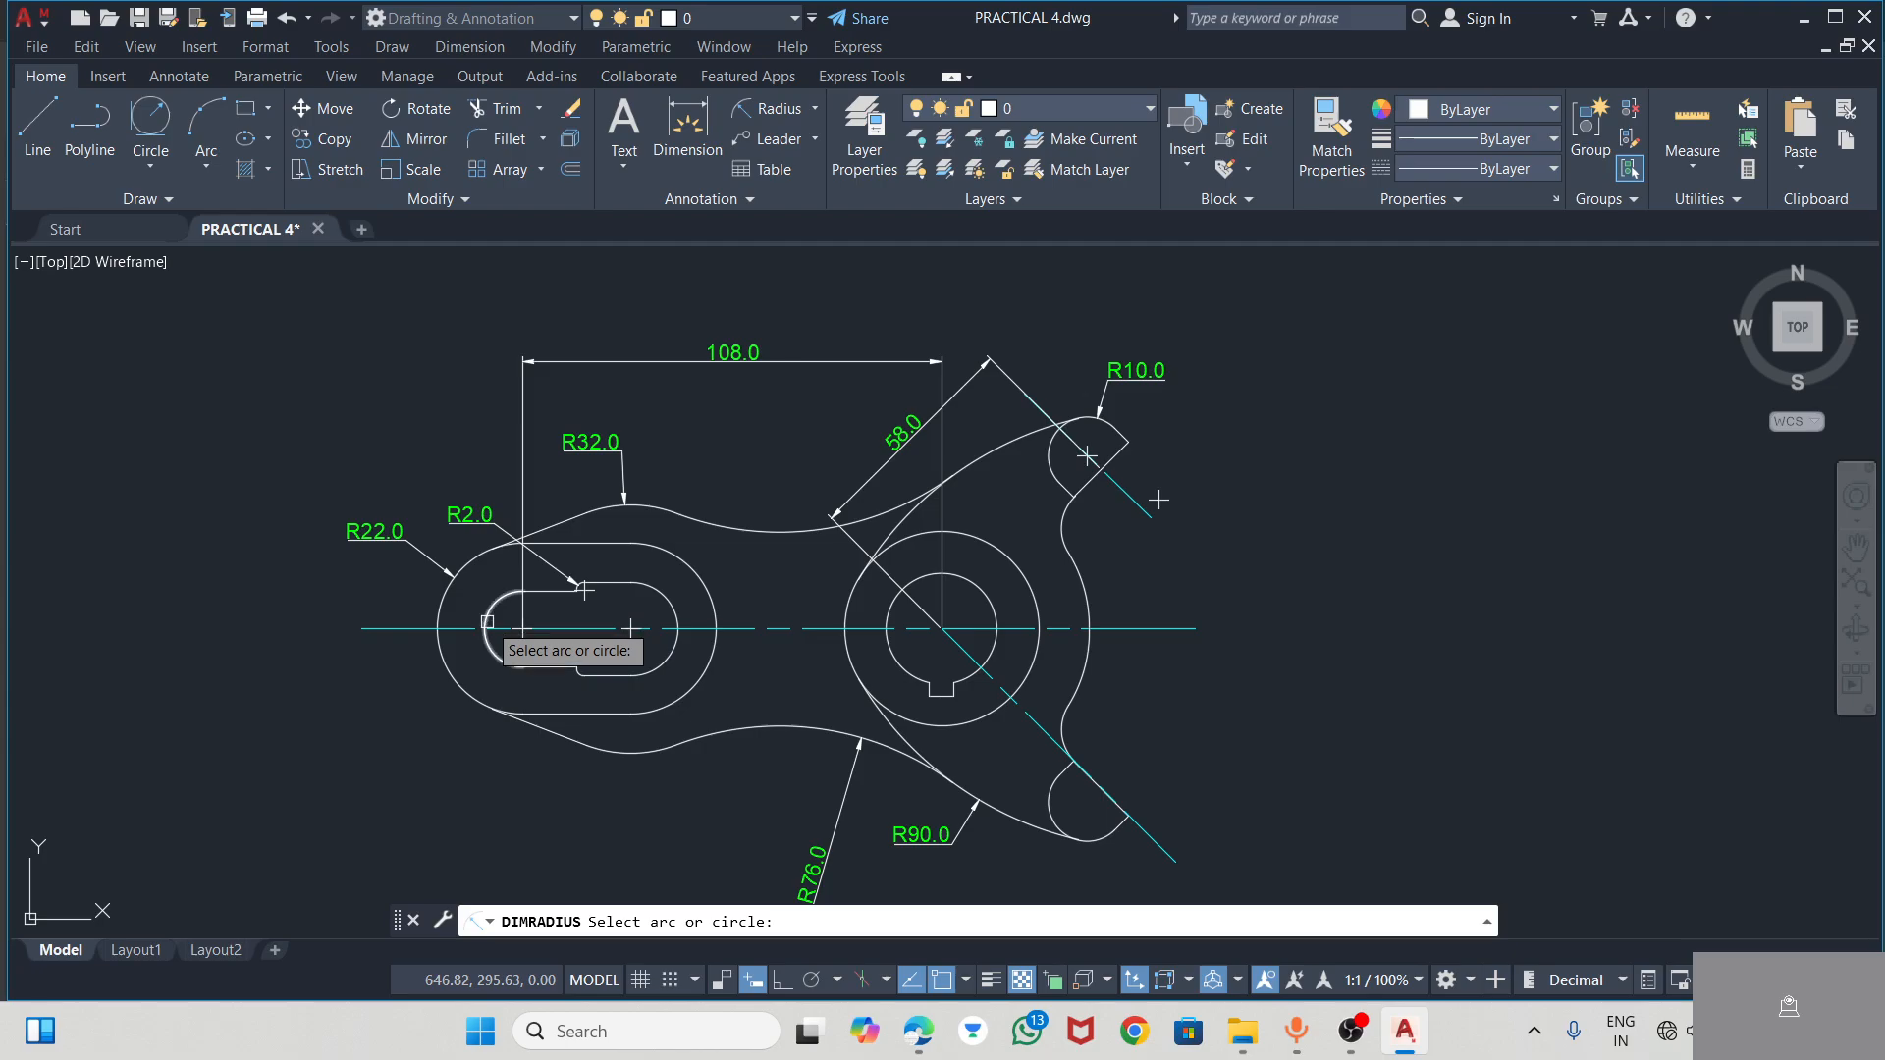
left_click(814, 110)
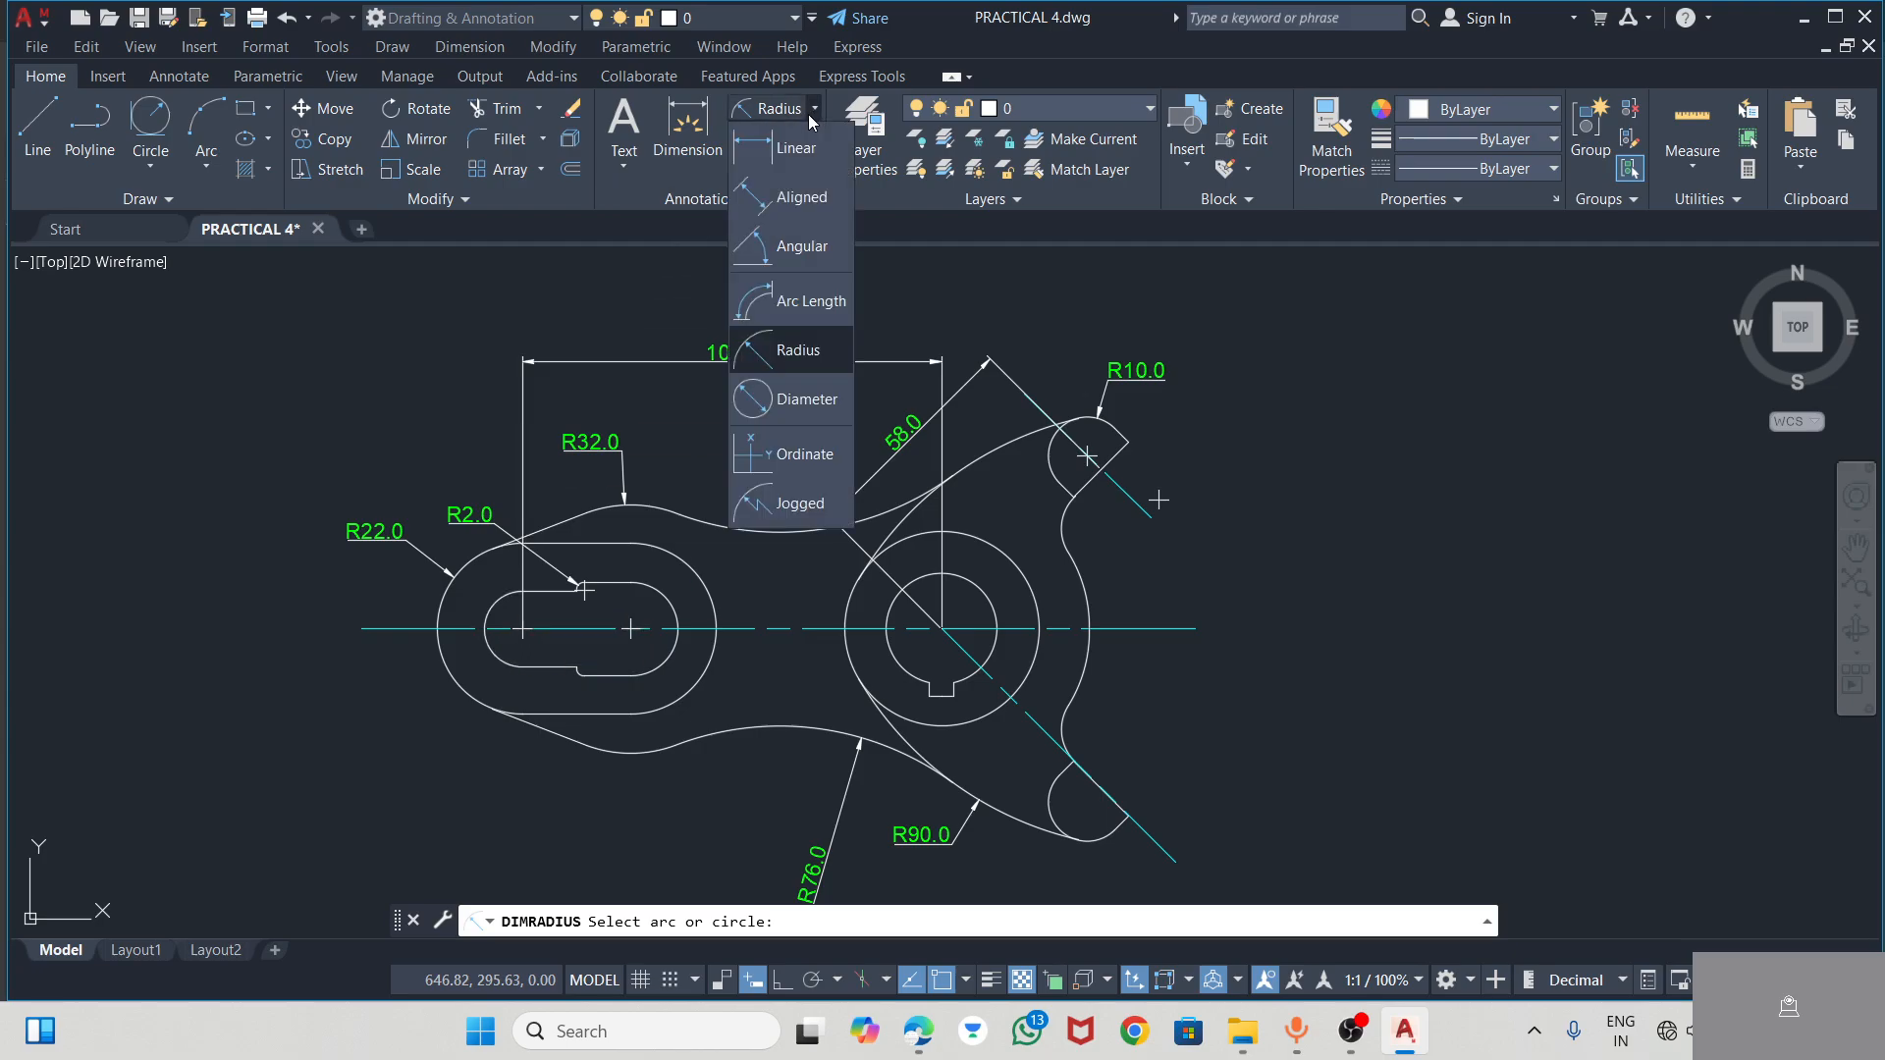
left_click(773, 220)
scroll(511, 658, "up", 6)
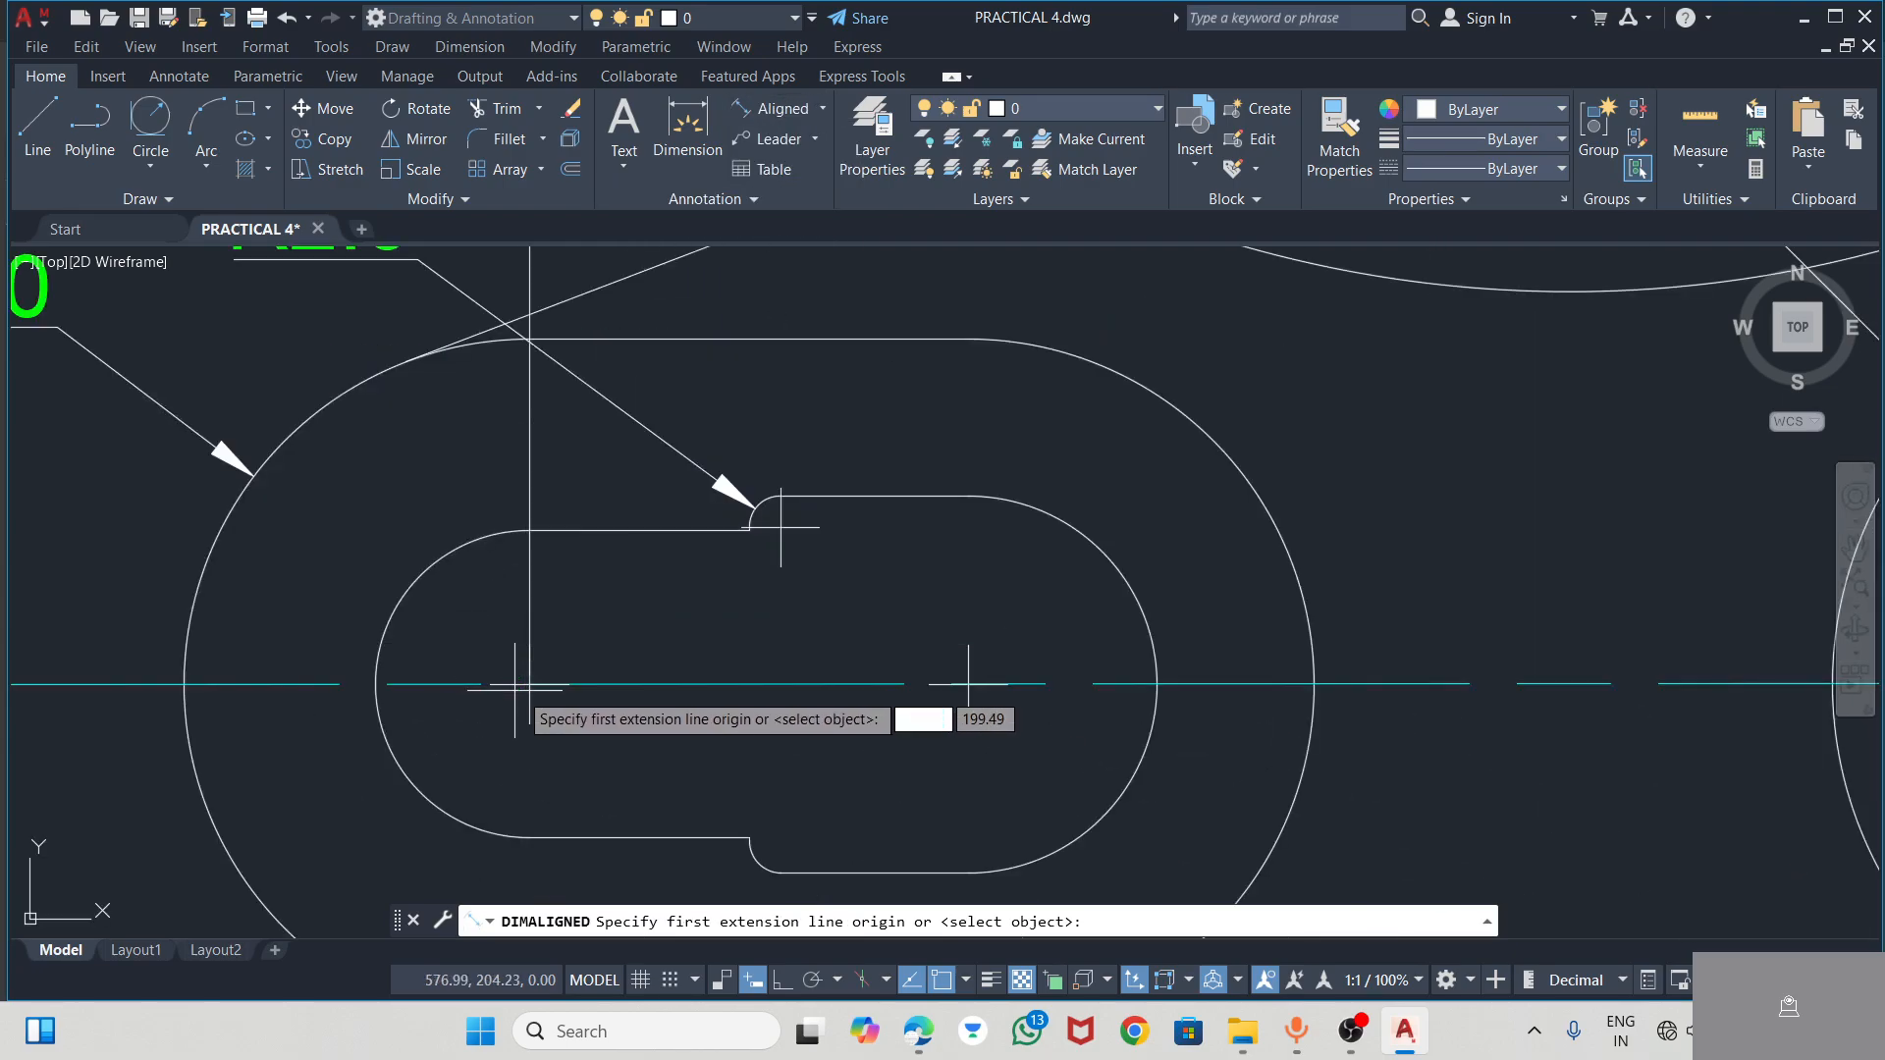
left_click(599, 531)
left_click(586, 838)
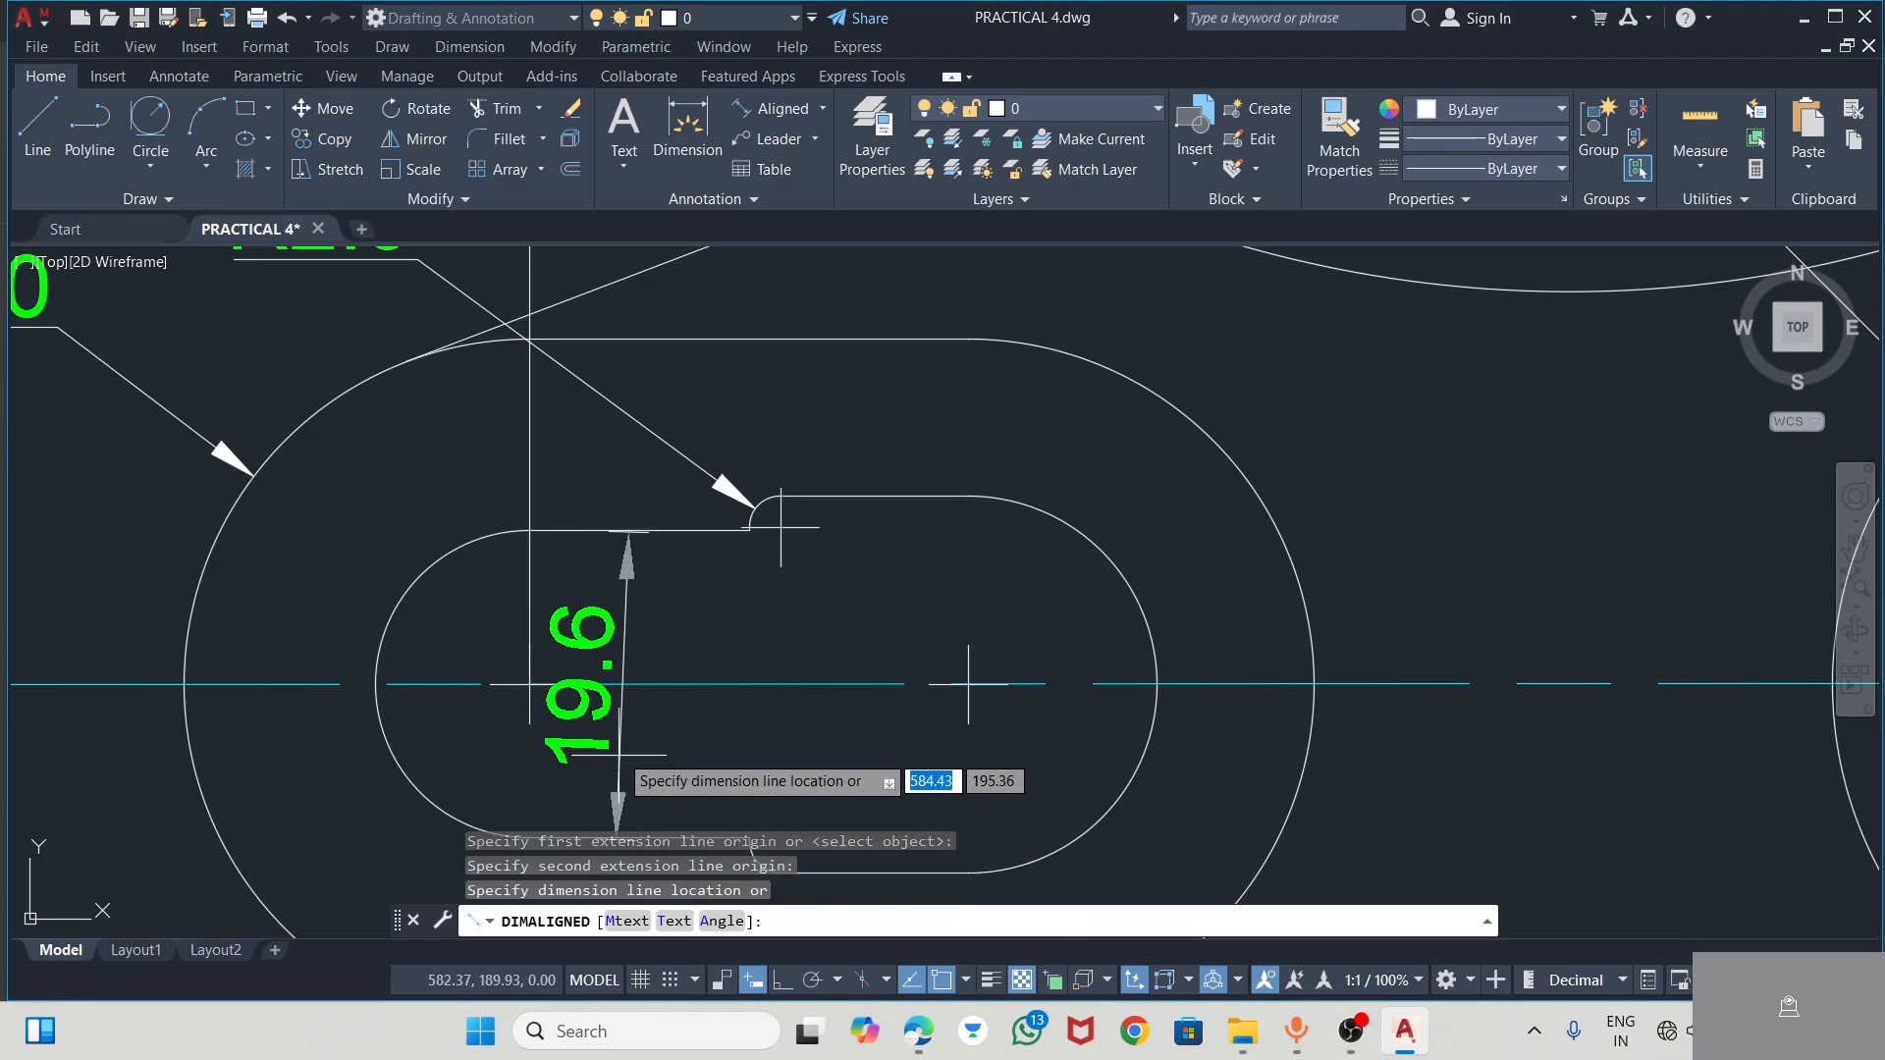
key("Escape")
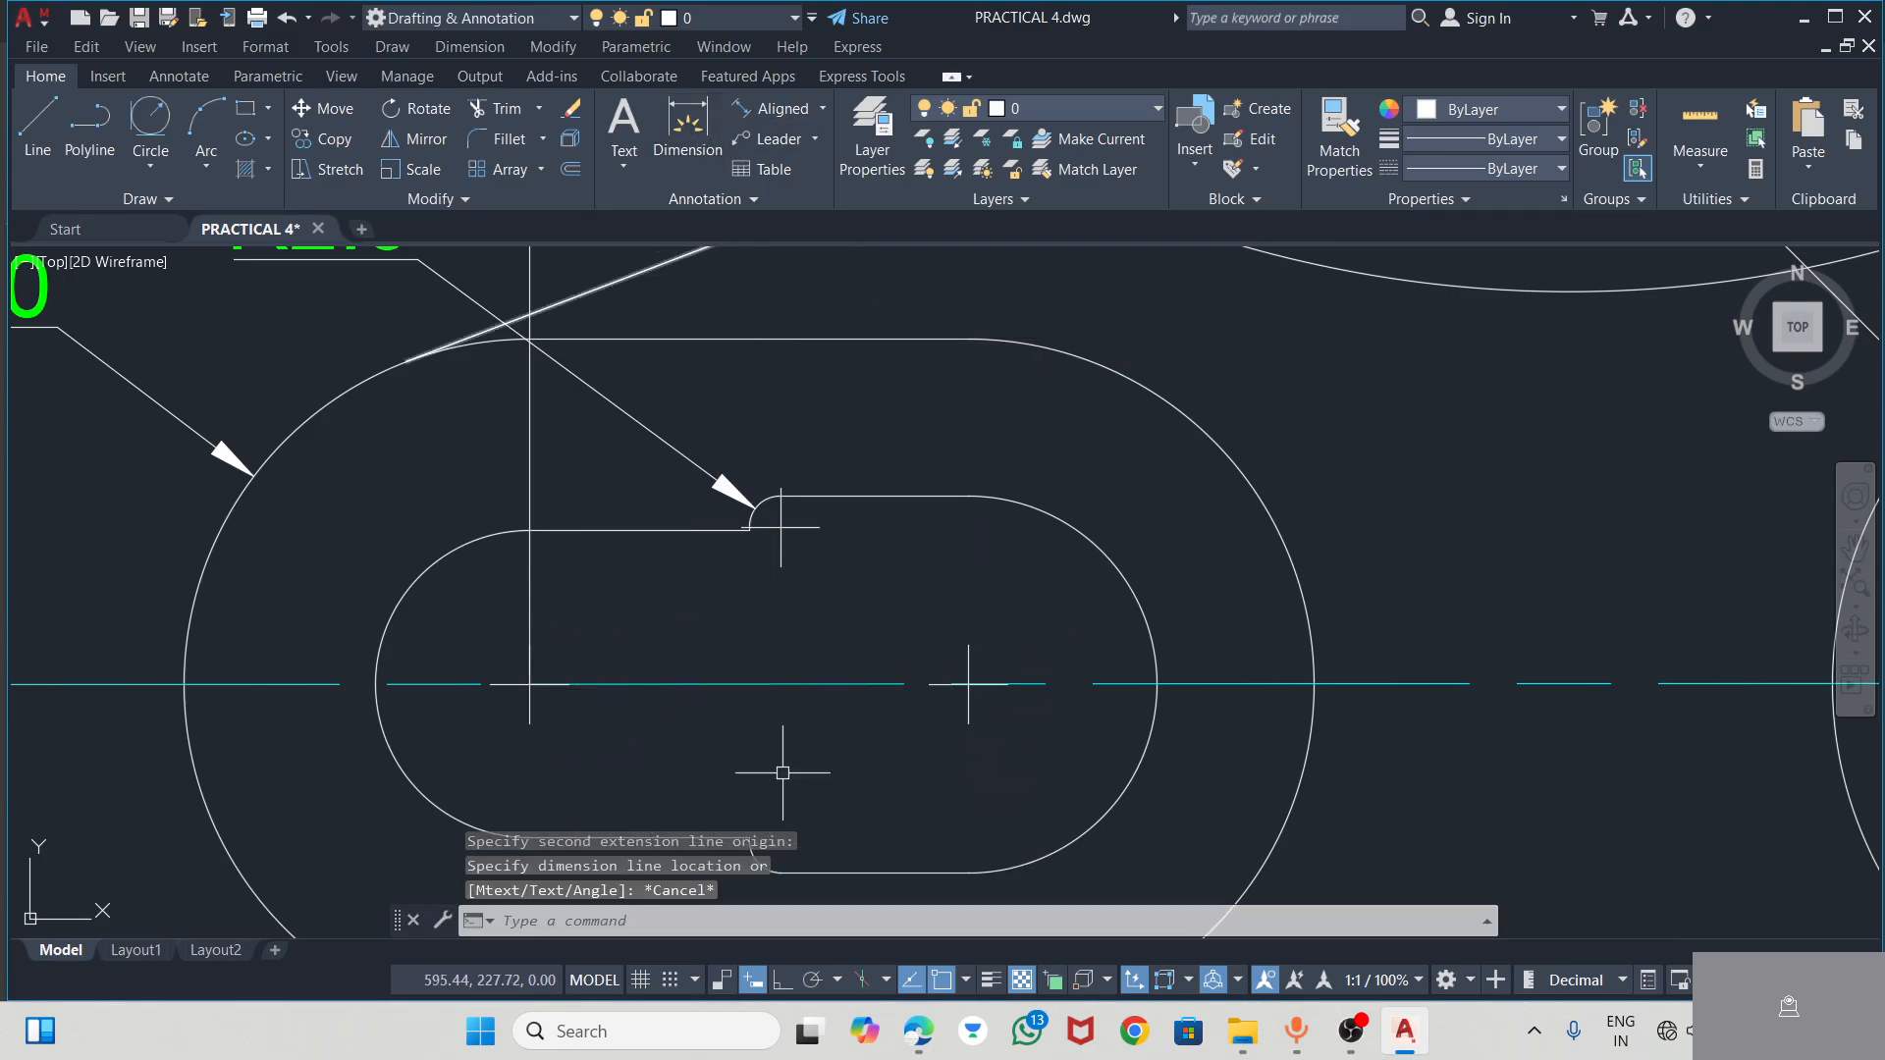
Turn on Ortho and dimension the length of the slot's short upper straight edge, with the dimension line placed above the slot
left_click(789, 982)
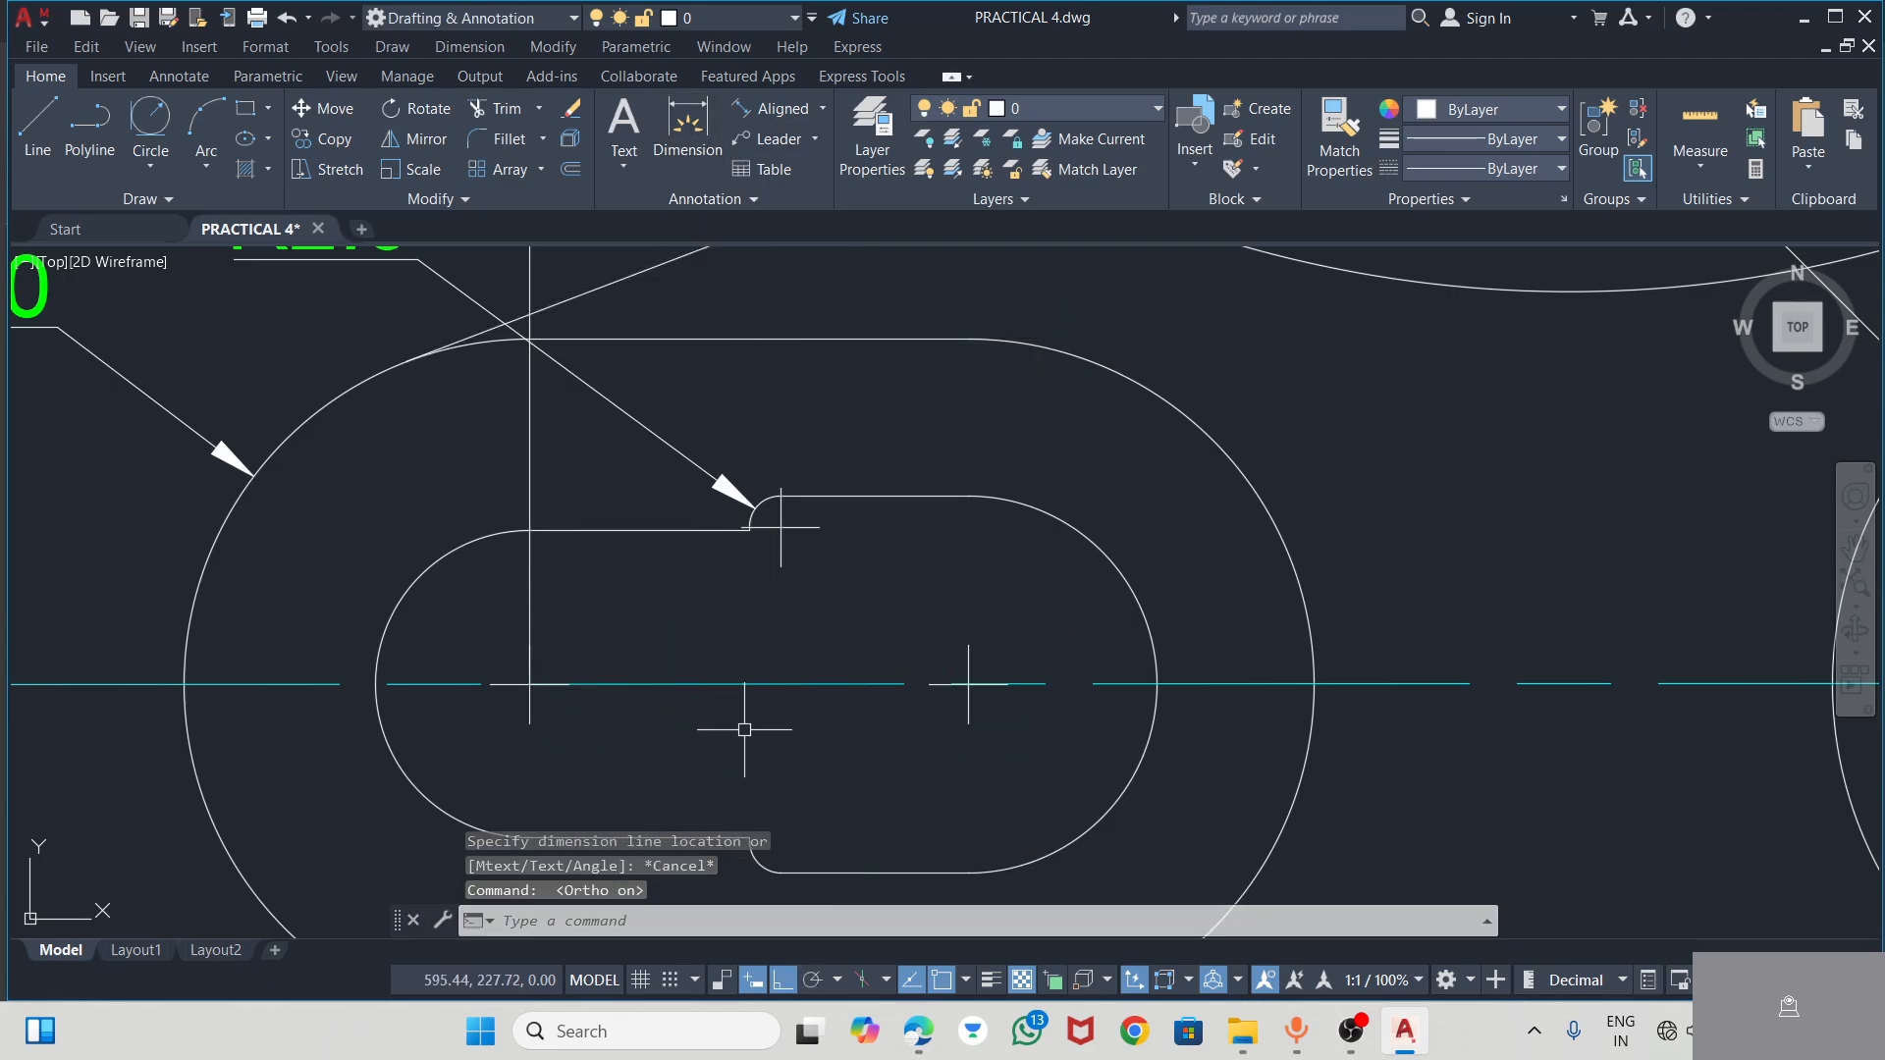
left_click(687, 122)
key("Return")
left_click(732, 530)
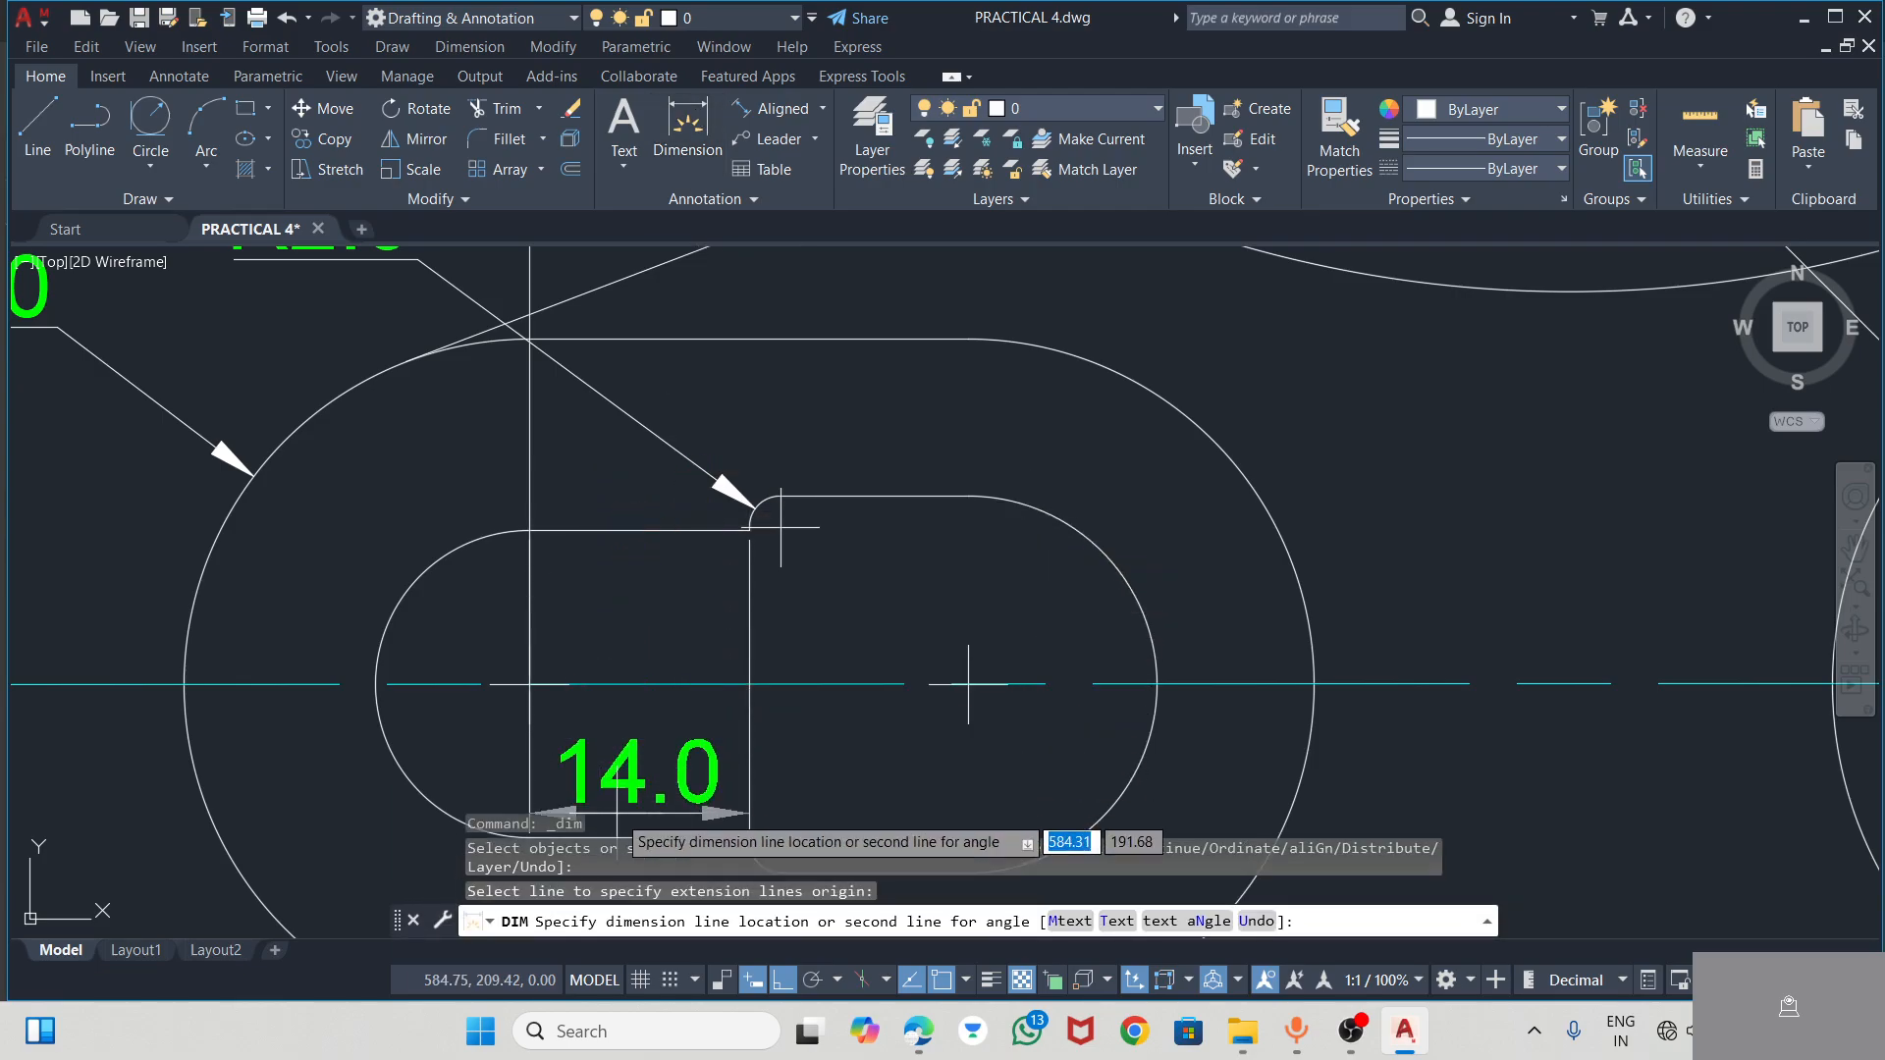
scroll(707, 531, "down", 3)
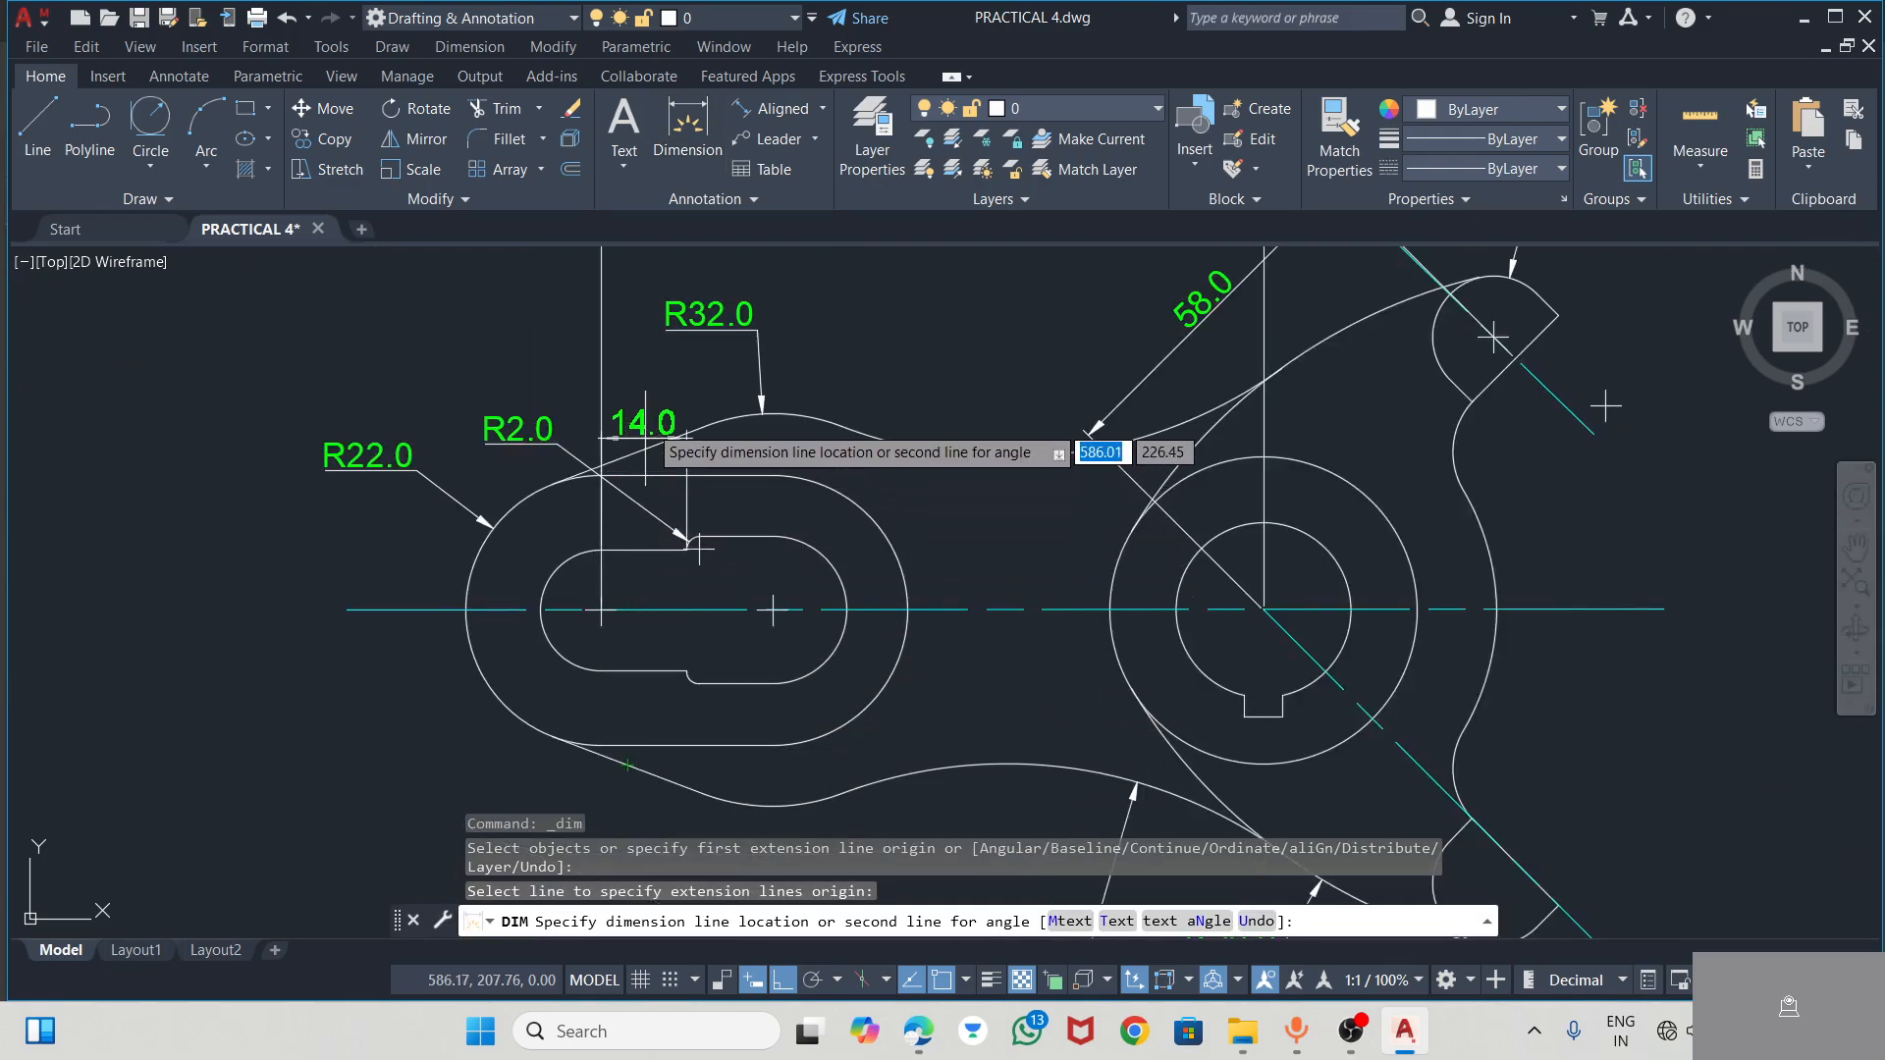
left_click(645, 414)
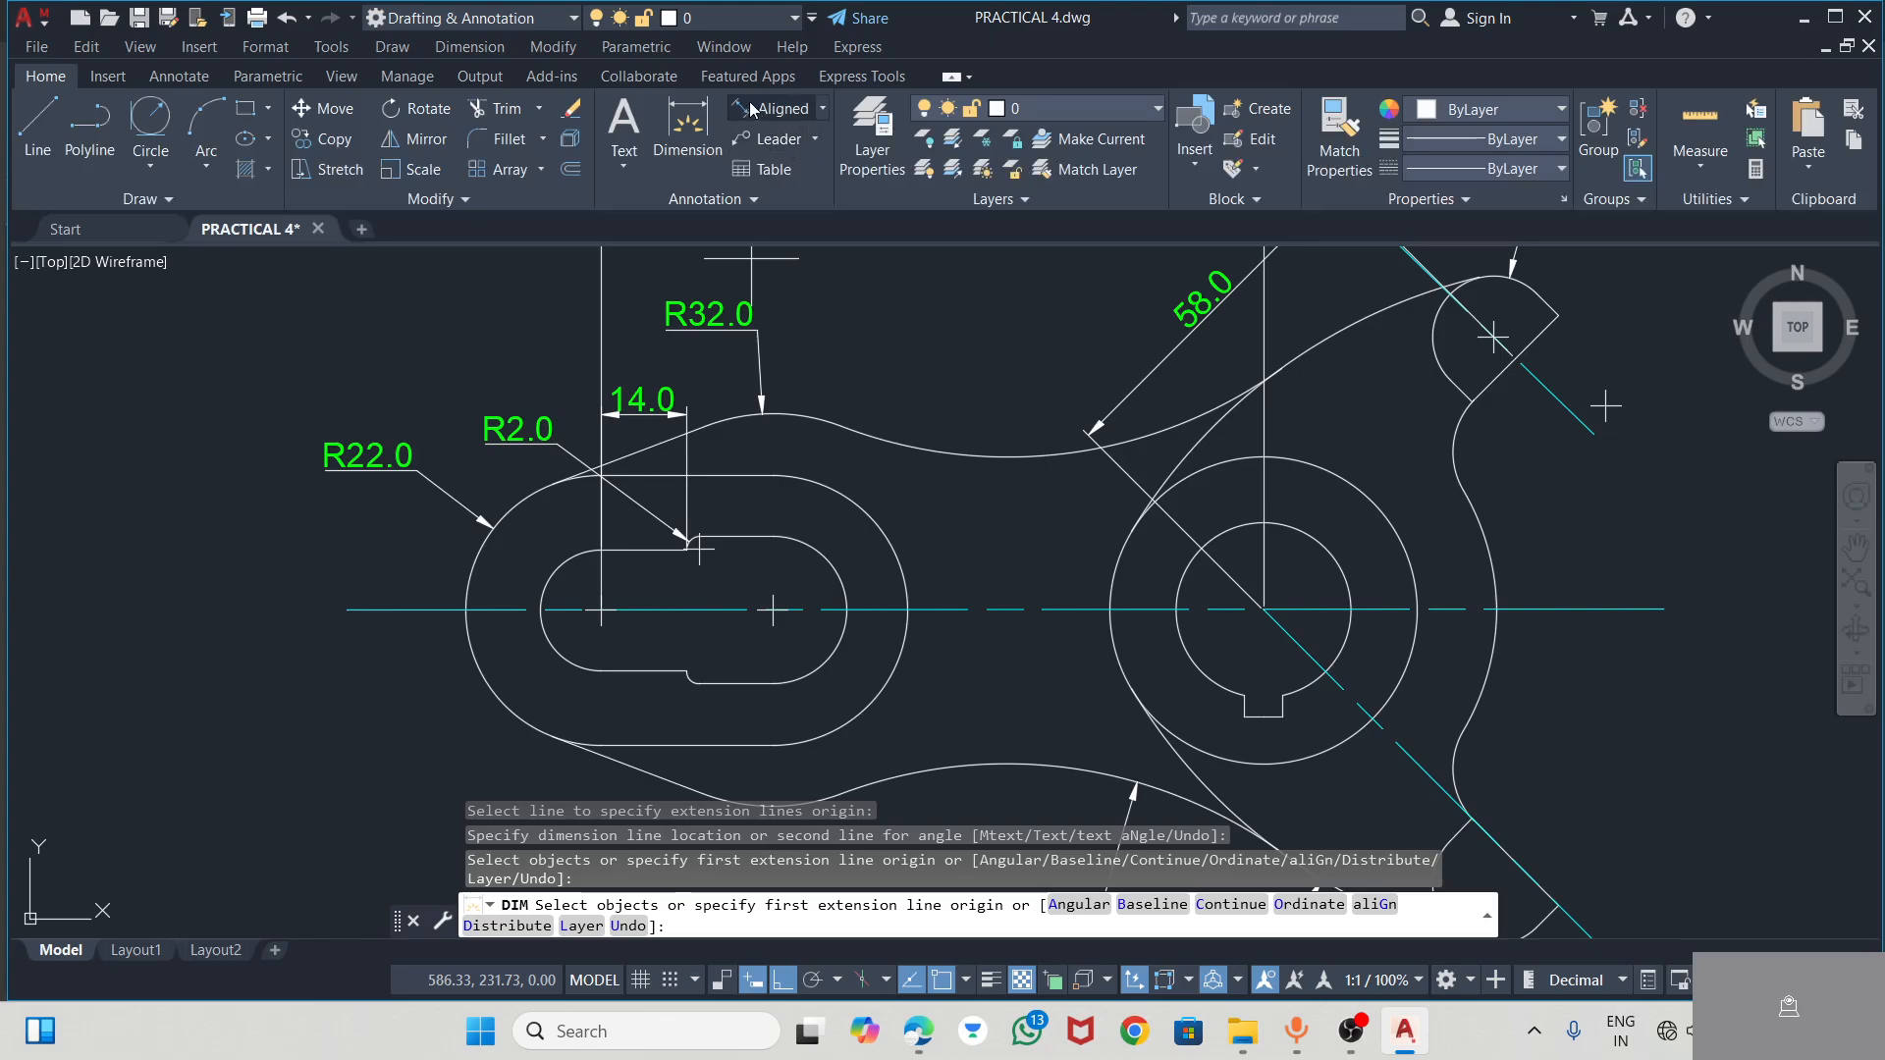
Dimension the height of the slot's narrow end between its two step corners, with the dimension line outside the lever's left end
left_click(687, 122)
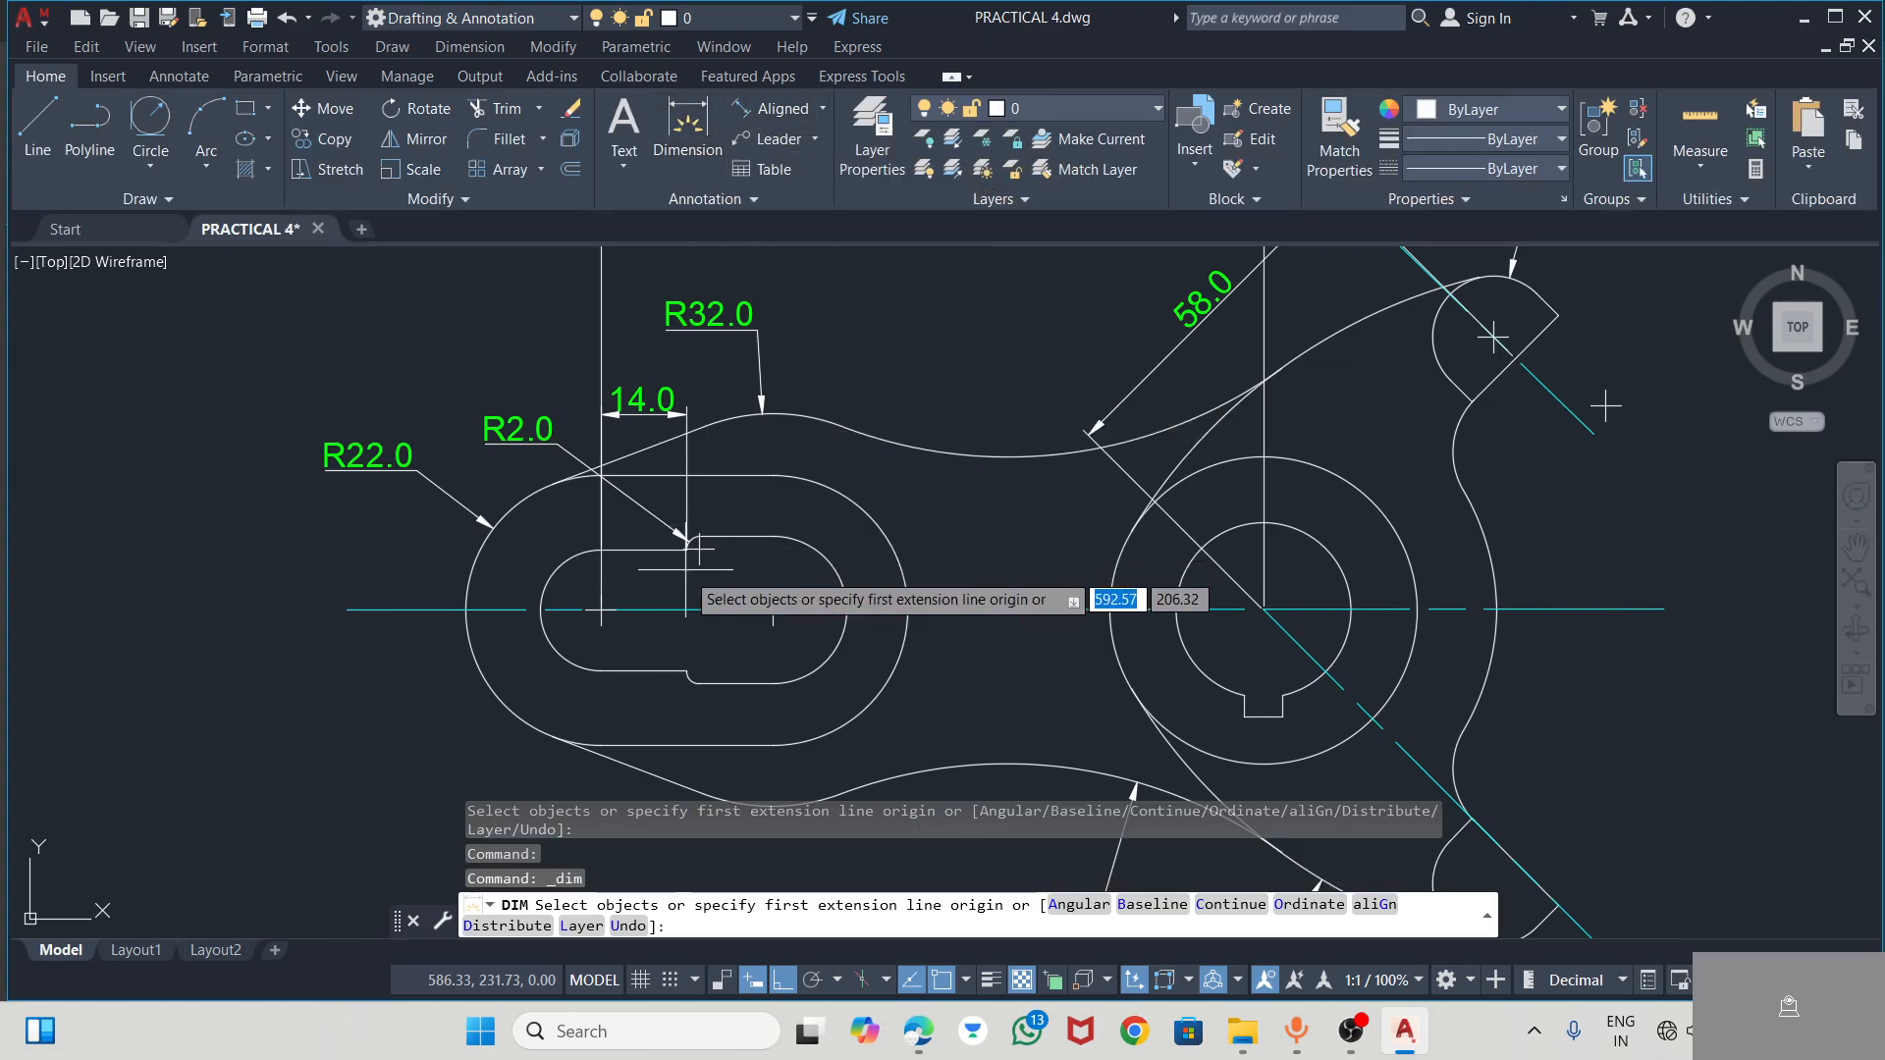
left_click(687, 550)
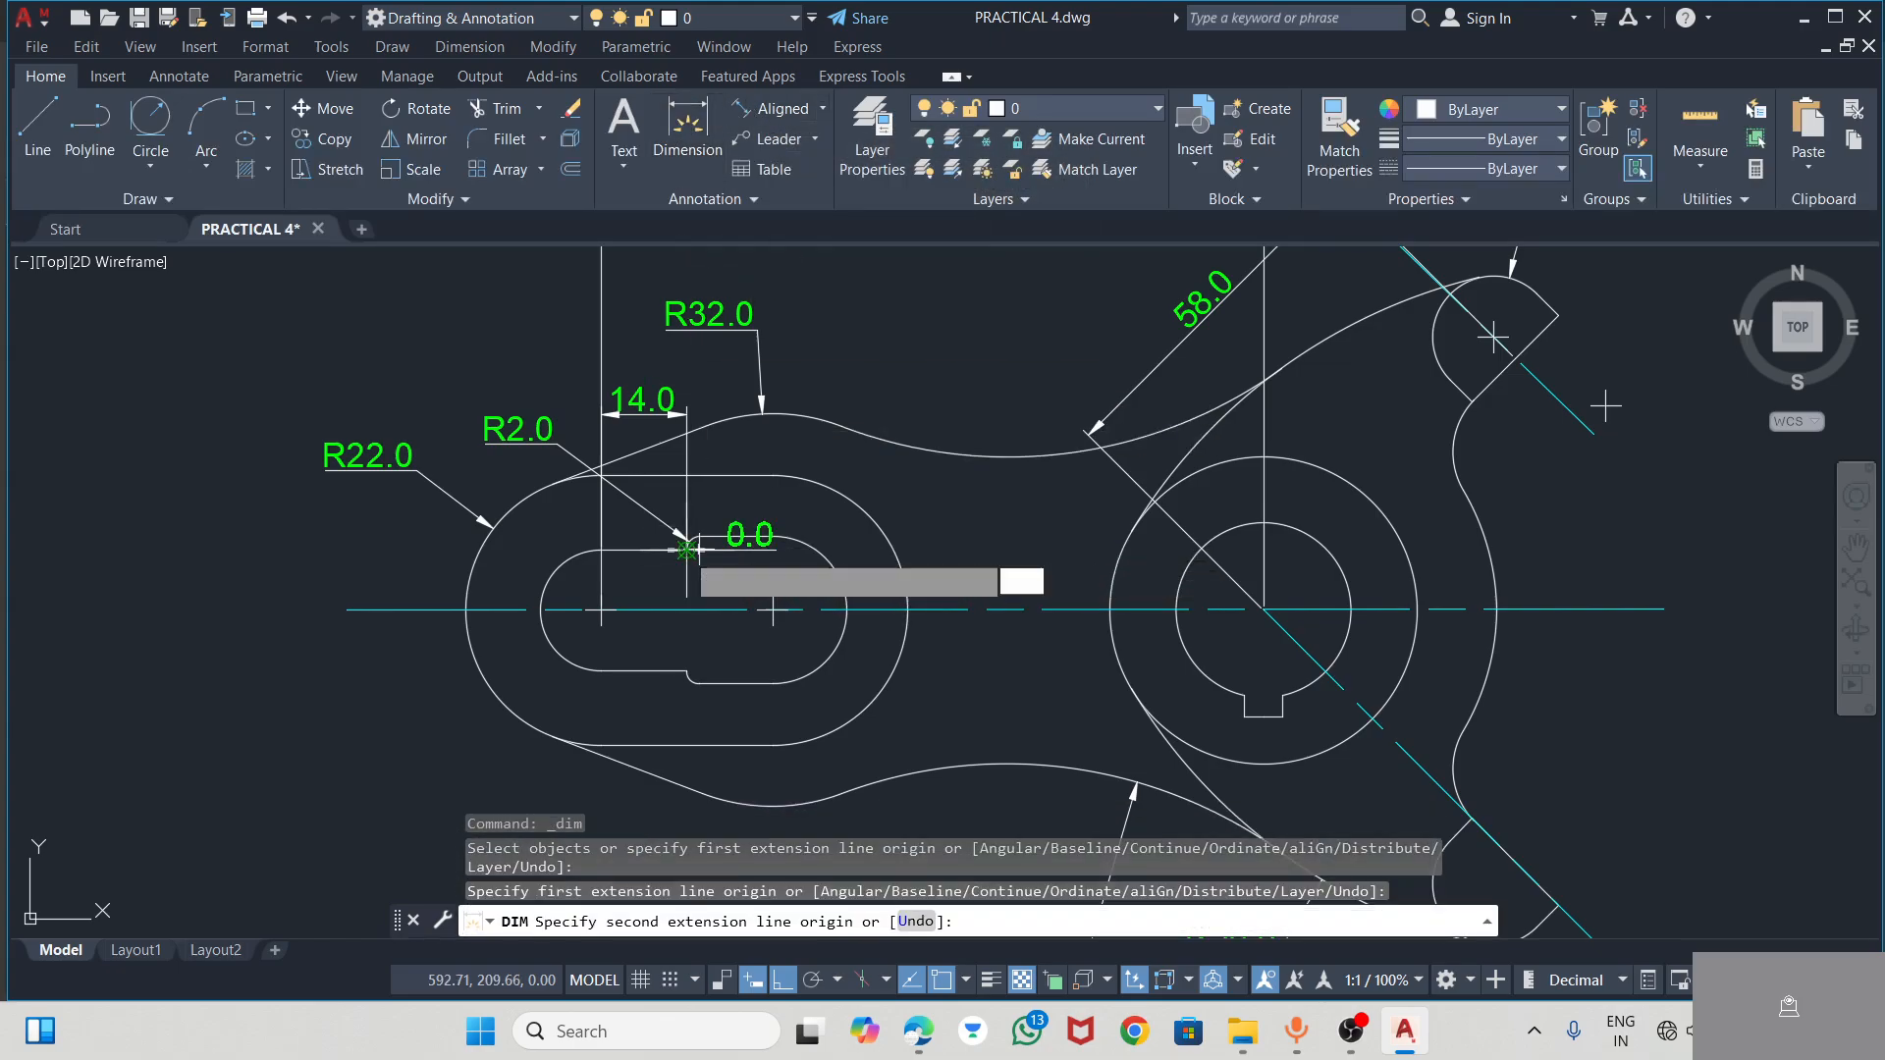
scroll(696, 671, "up", 3)
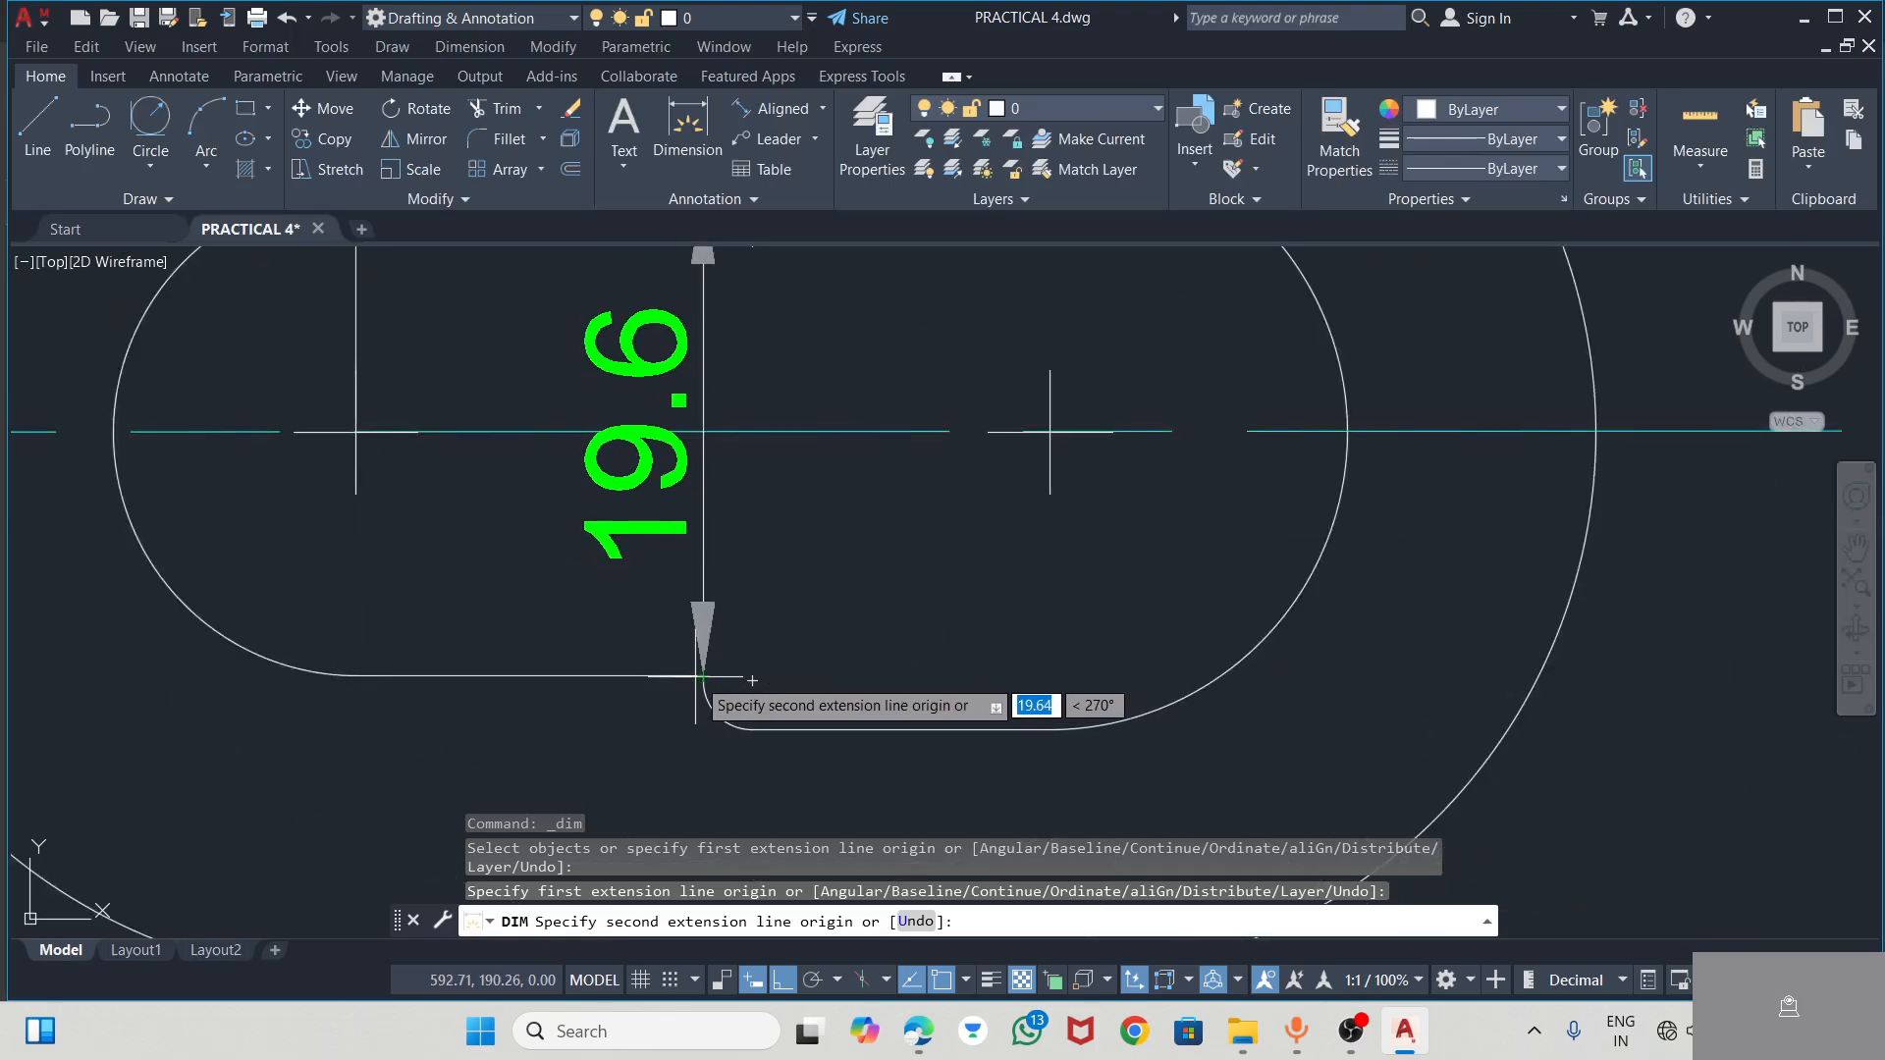
left_click(698, 674)
scroll(707, 648, "down", 3)
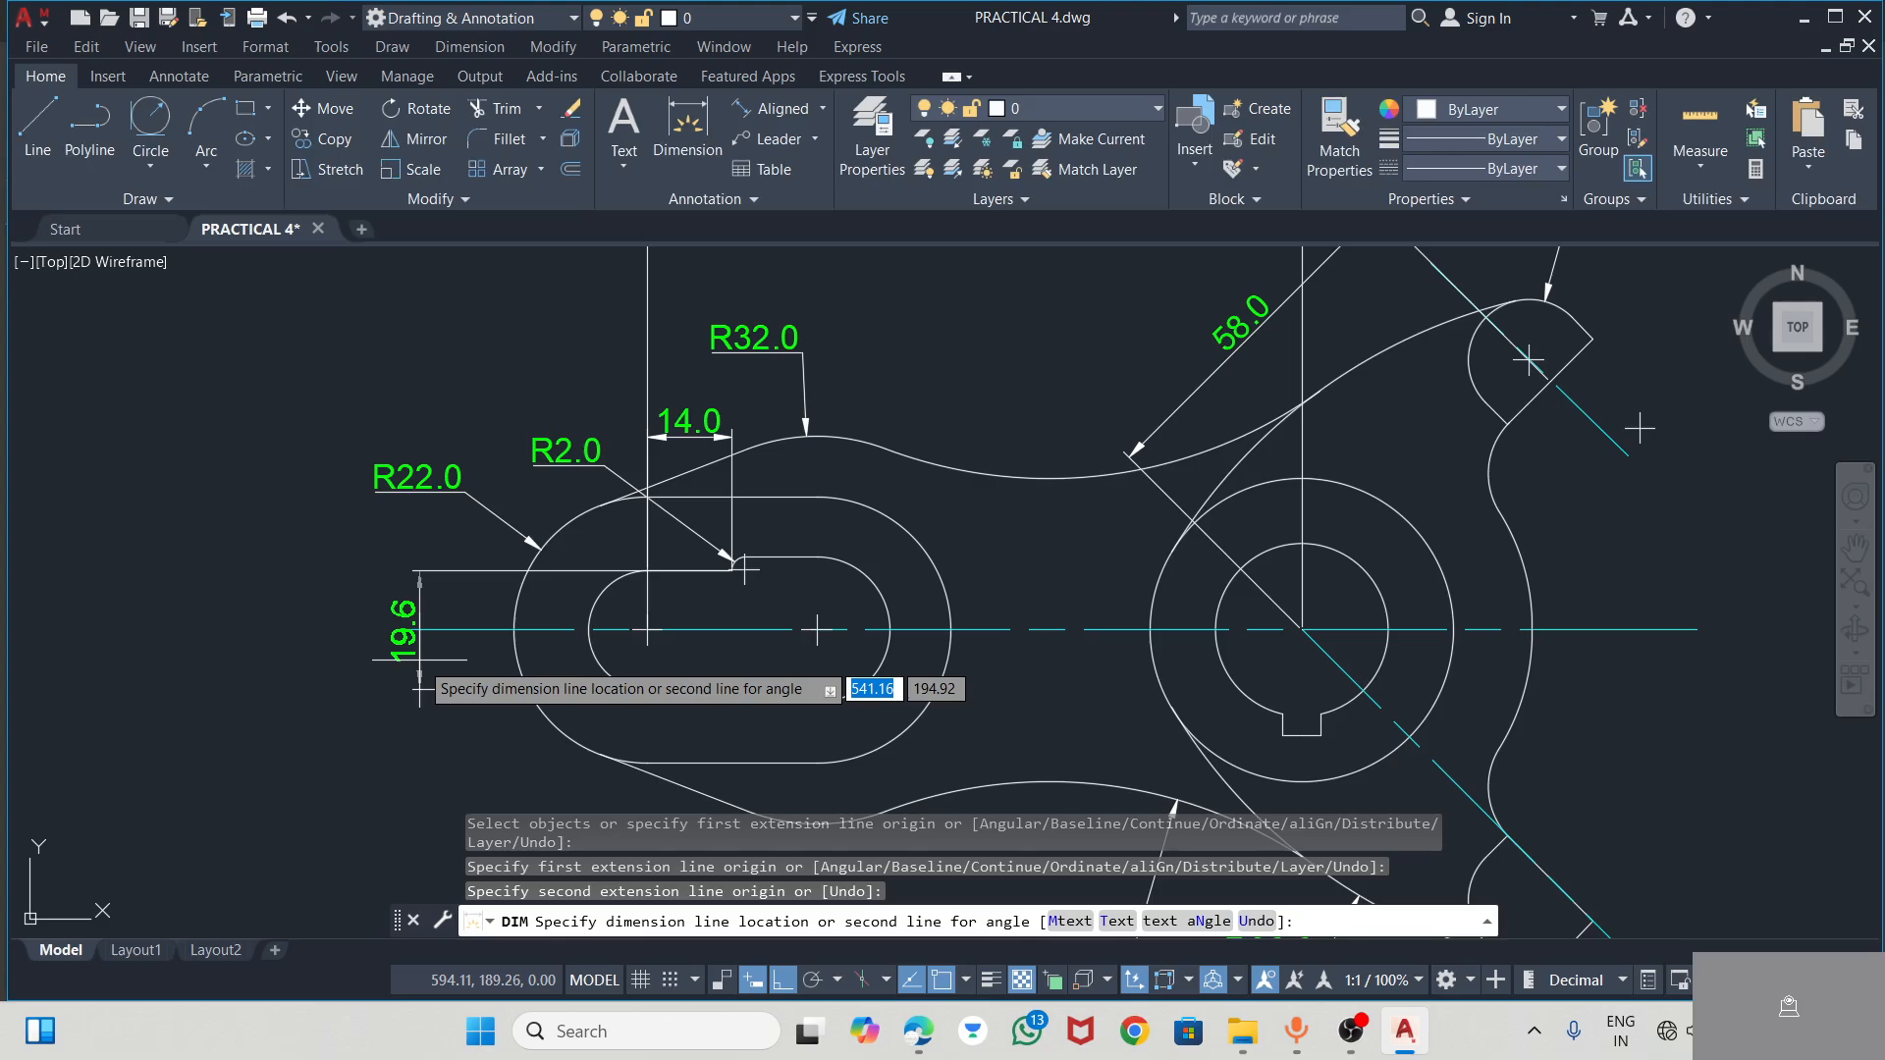
left_click(416, 688)
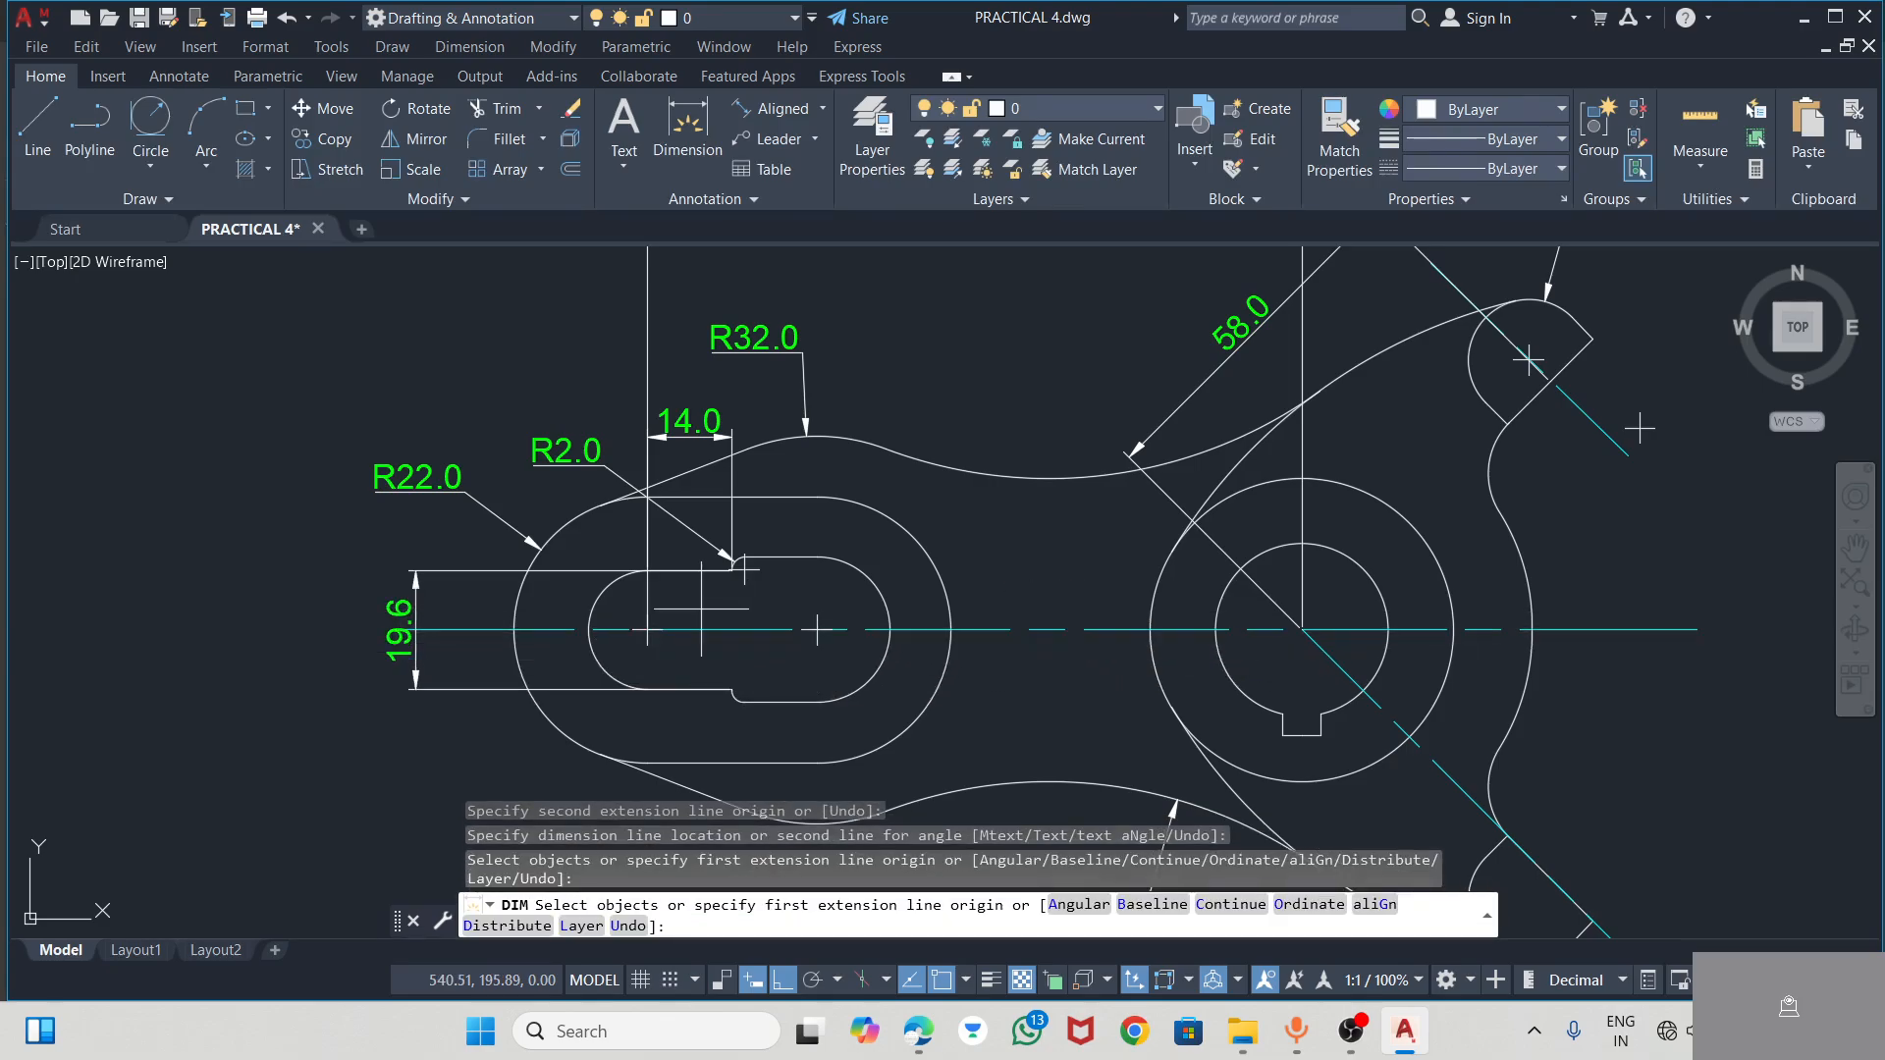
key("Escape")
Shorten the left end of the horizontal centre line so it clears the slot height dimension
left_click(464, 629)
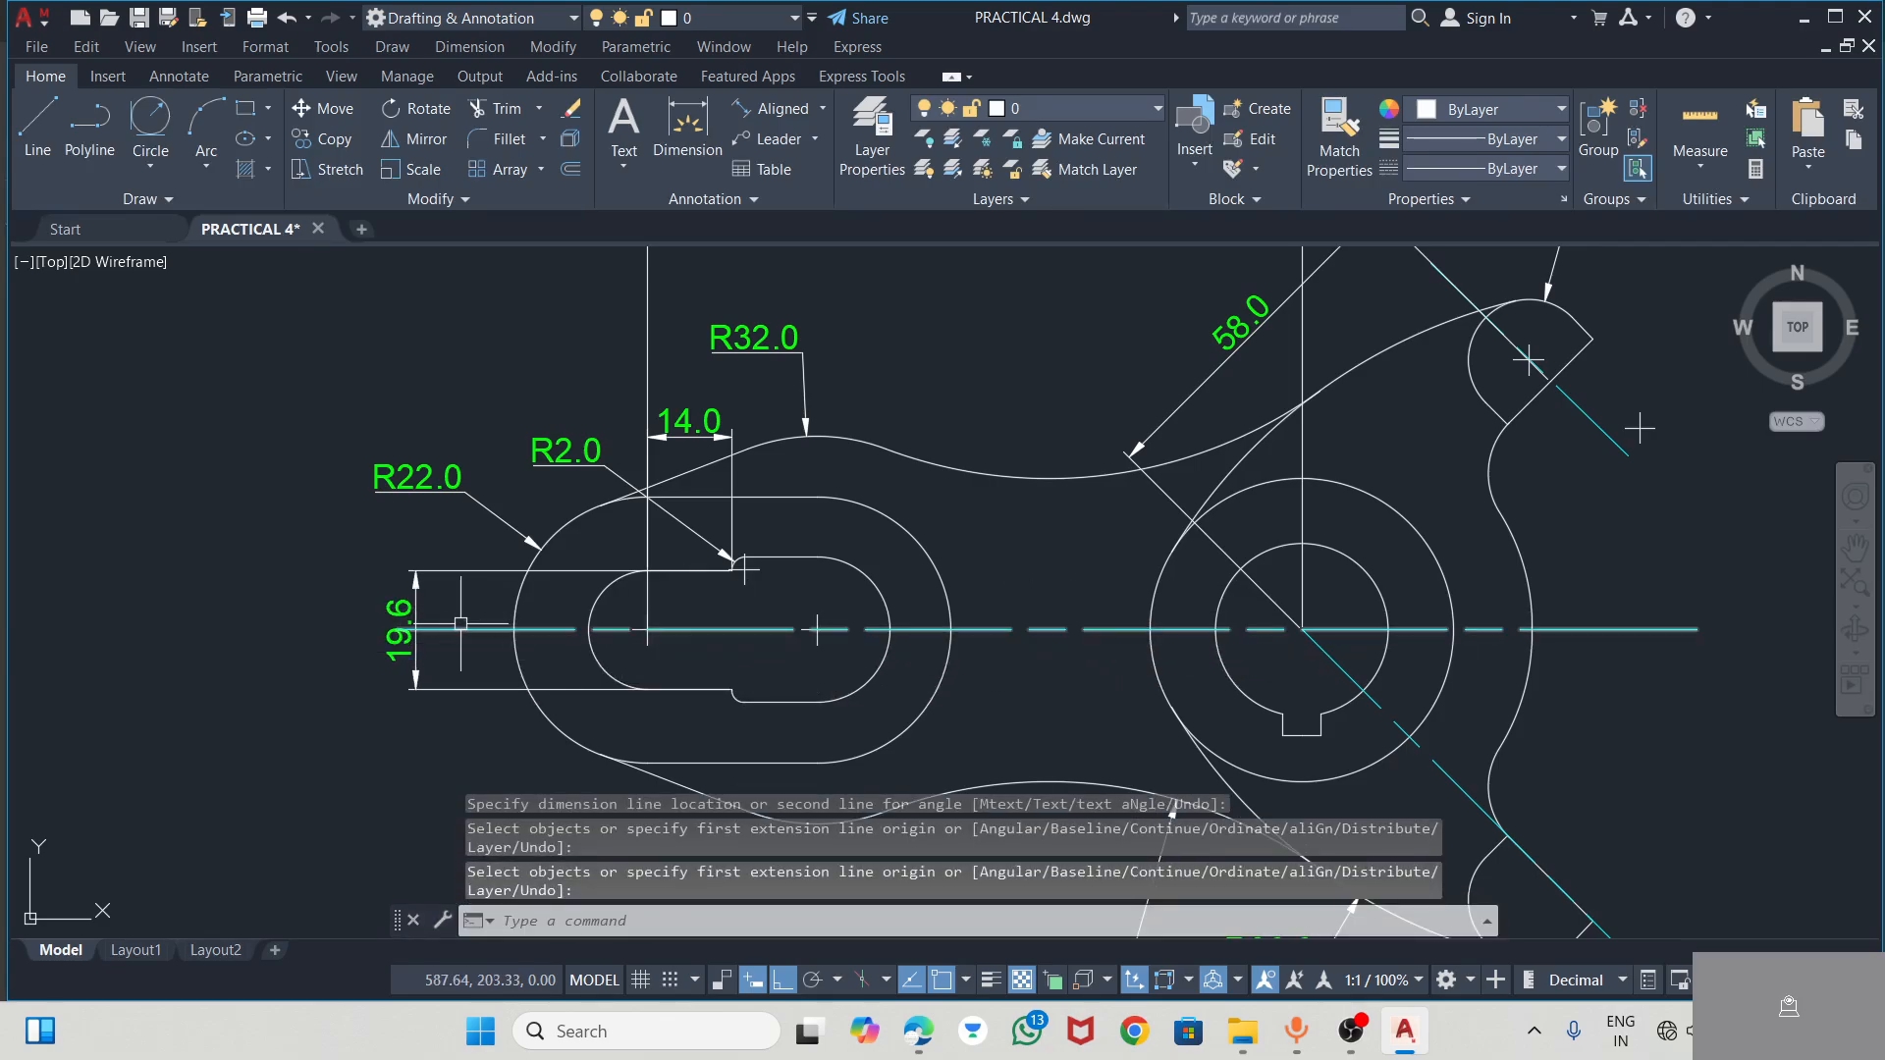
left_click(397, 630)
left_click(445, 629)
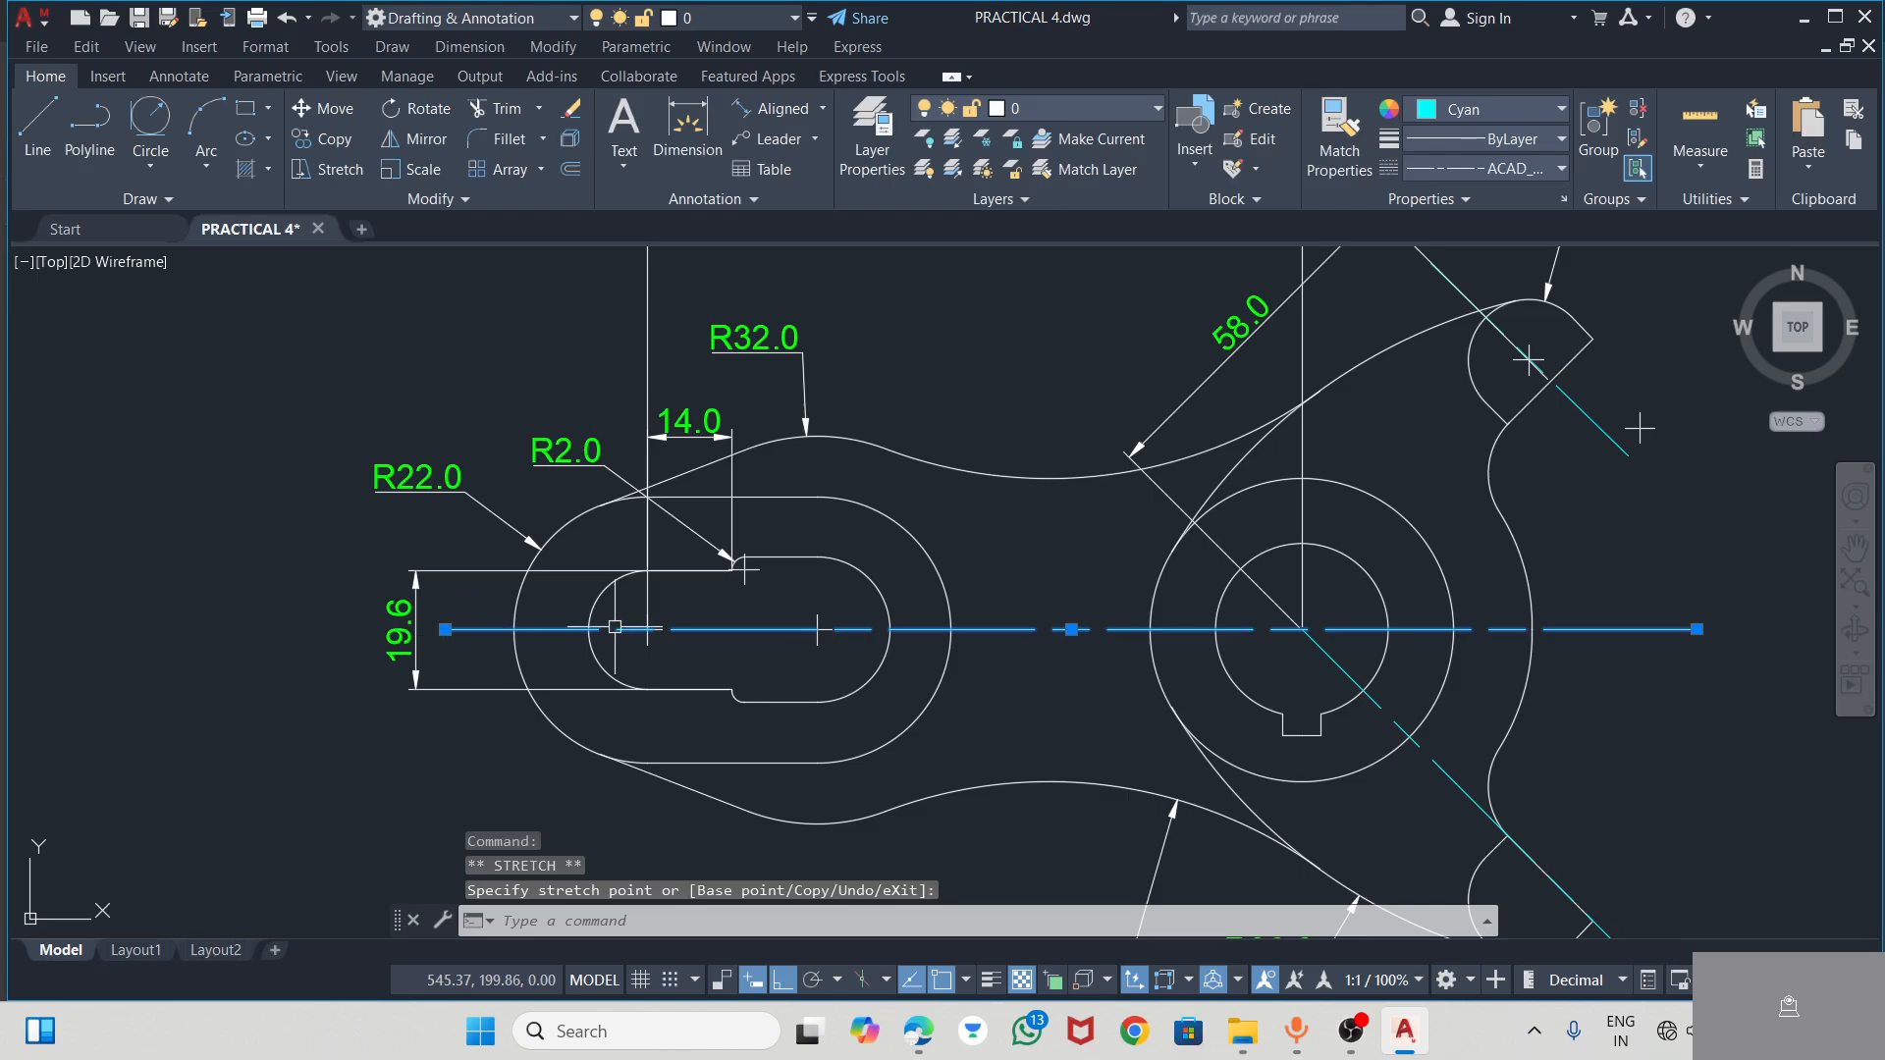
key("Escape")
key("Escape")
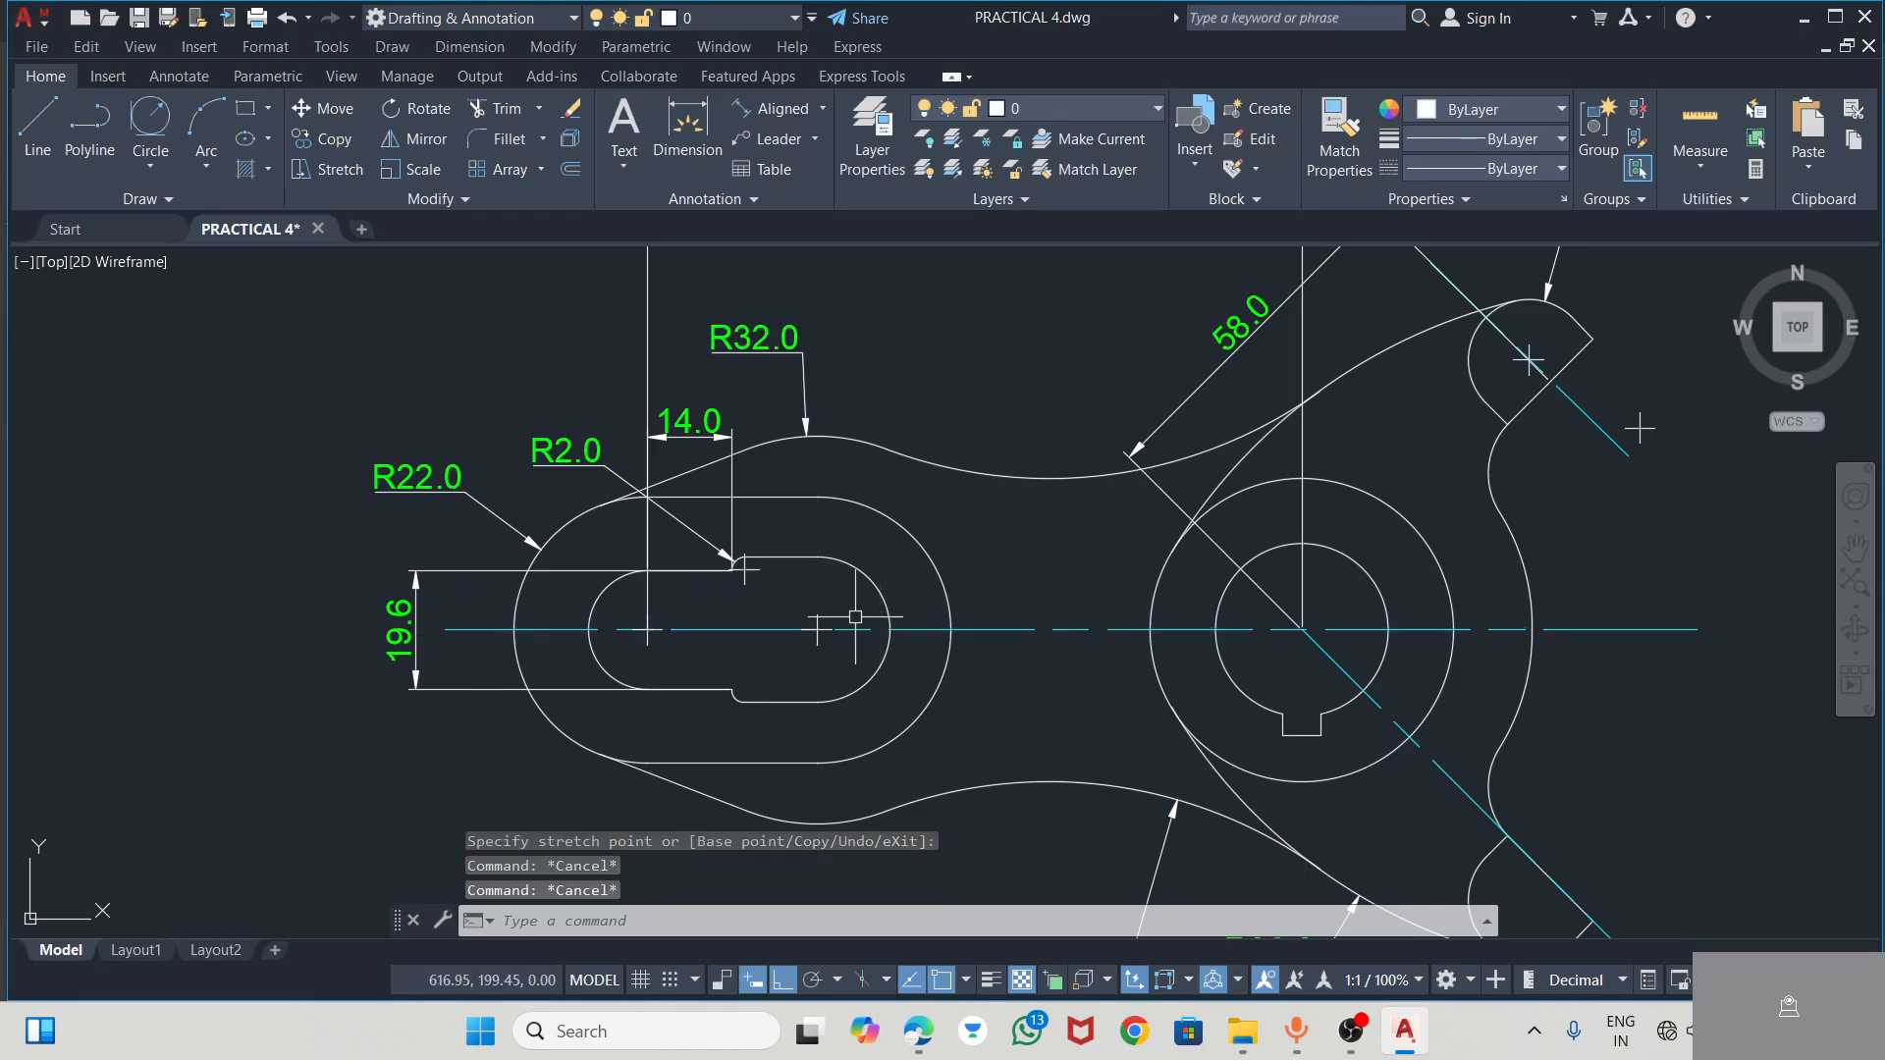
Add an aligned dimension between the slot's two arc centres, with the dimension line placed below the lever's outline
left_click(759, 113)
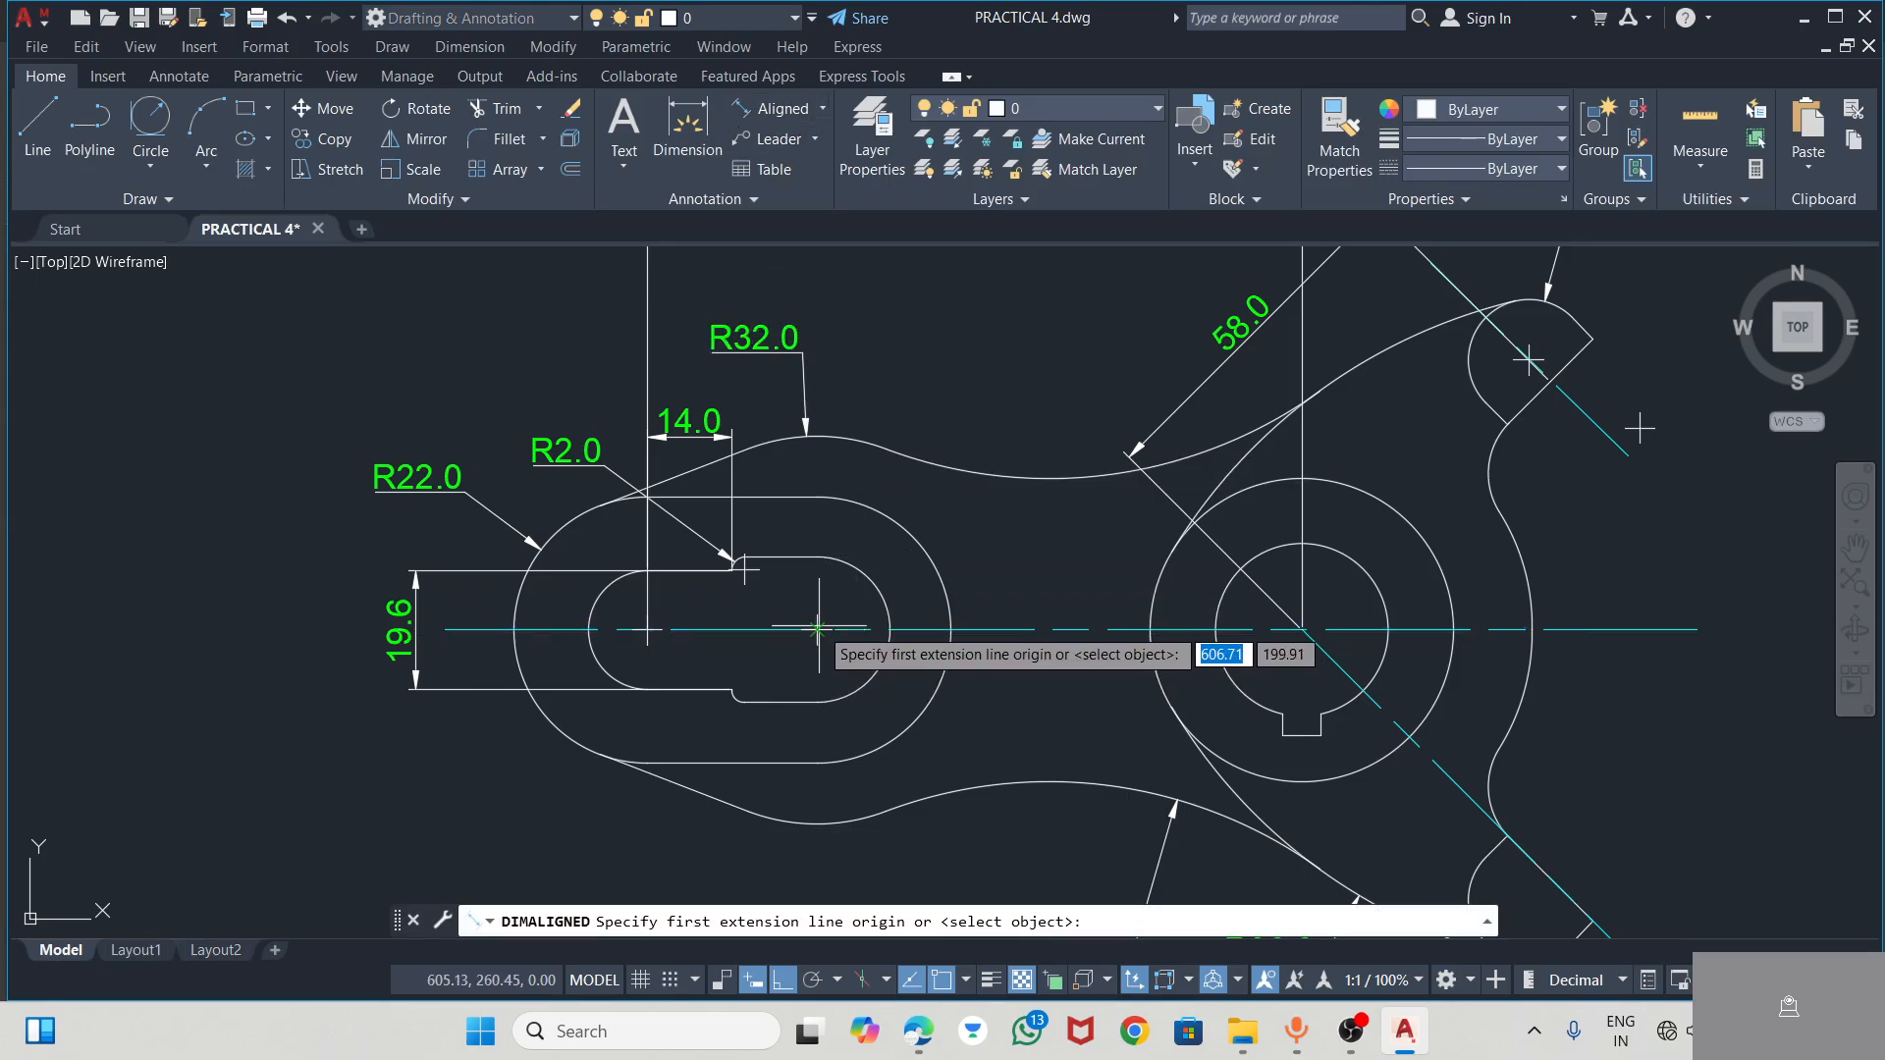
left_click(817, 630)
left_click(817, 629)
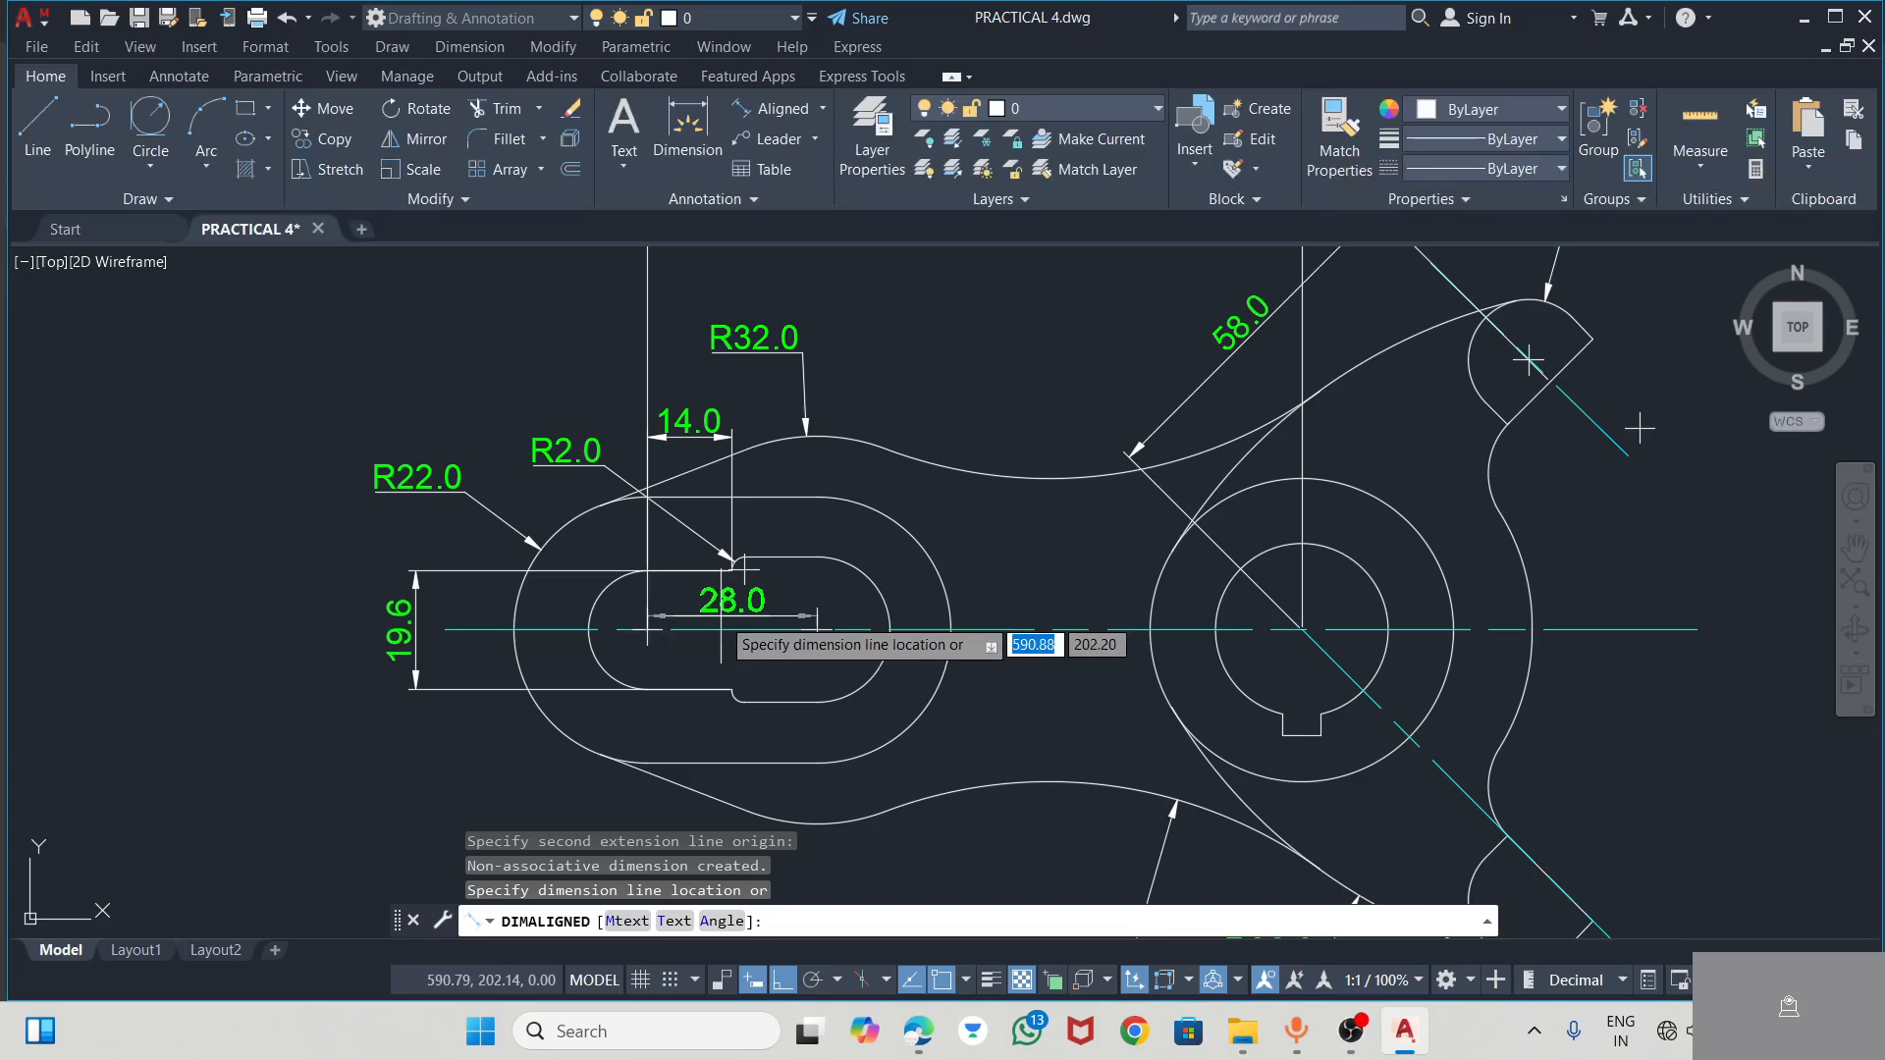
scroll(724, 614, "down", 2)
left_click(702, 778)
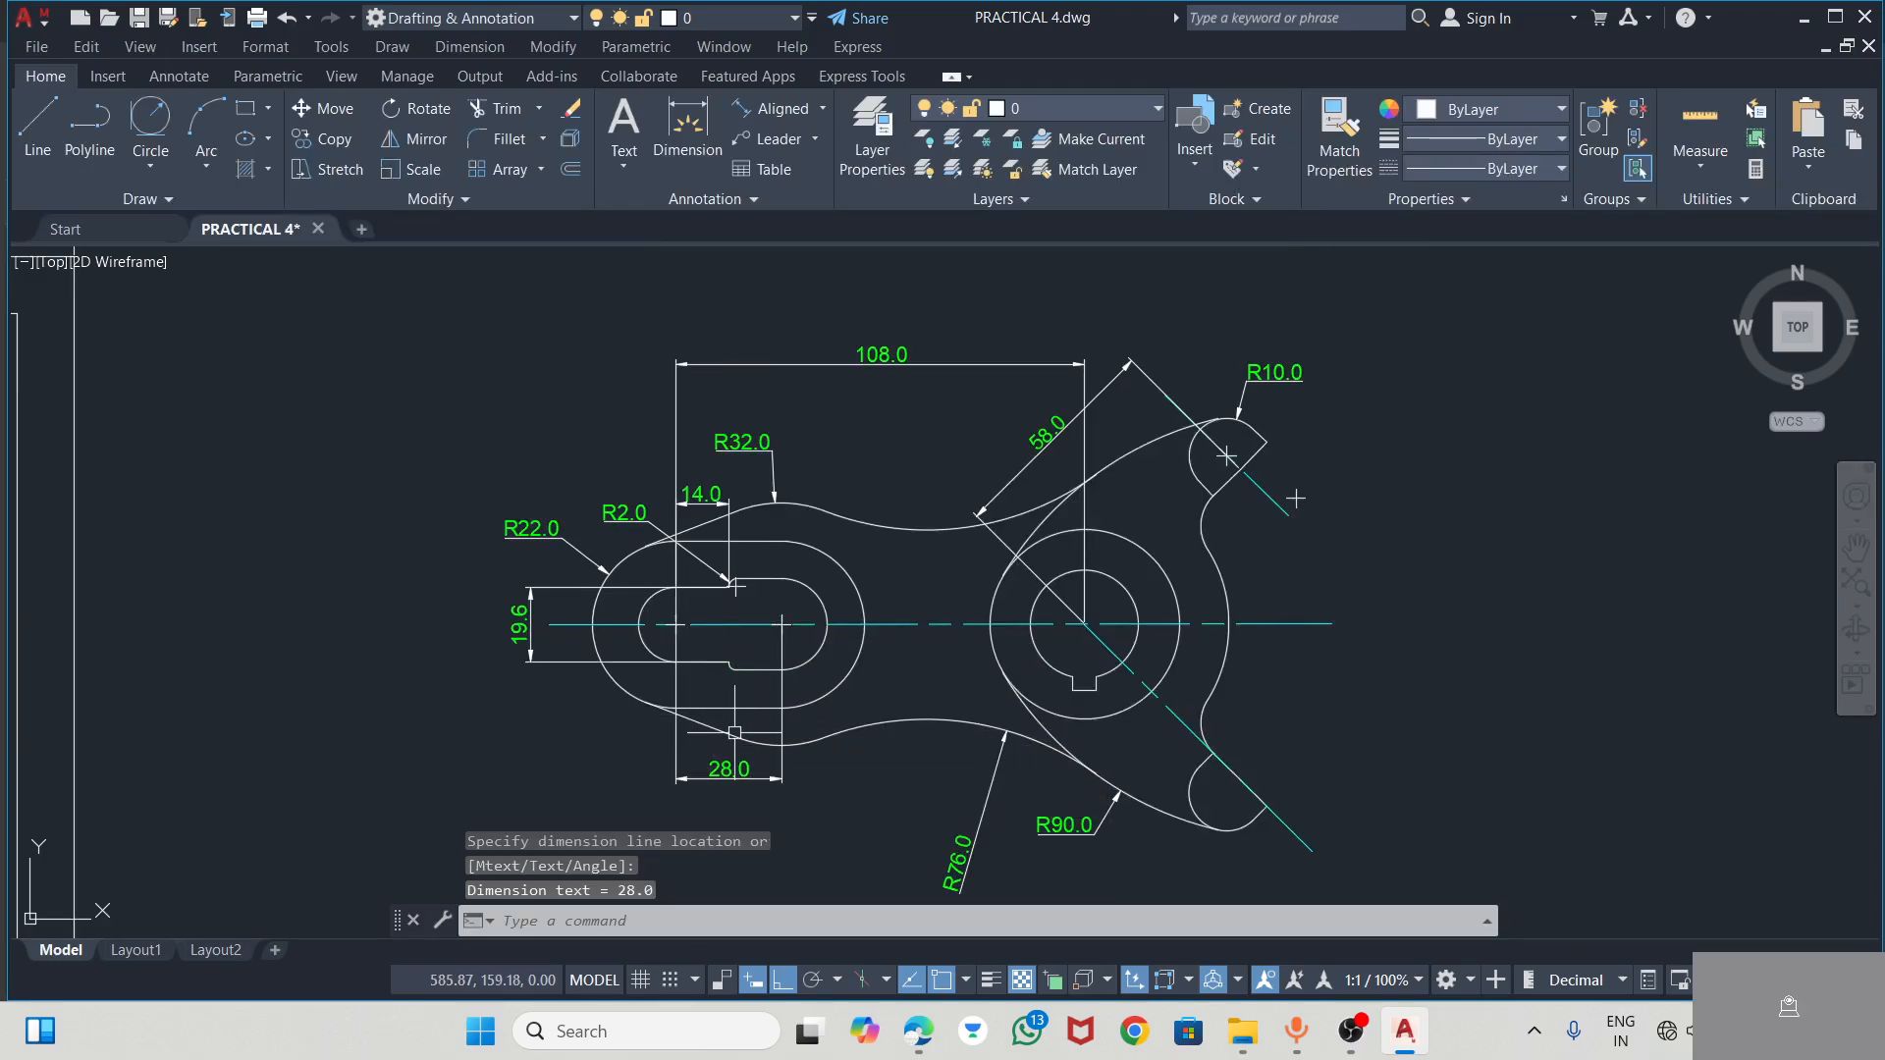
Add an angular dimension between the horizontal centre line and the upper arm's inclined centre line, placed just outside the outline
scroll(848, 591, "up", 2)
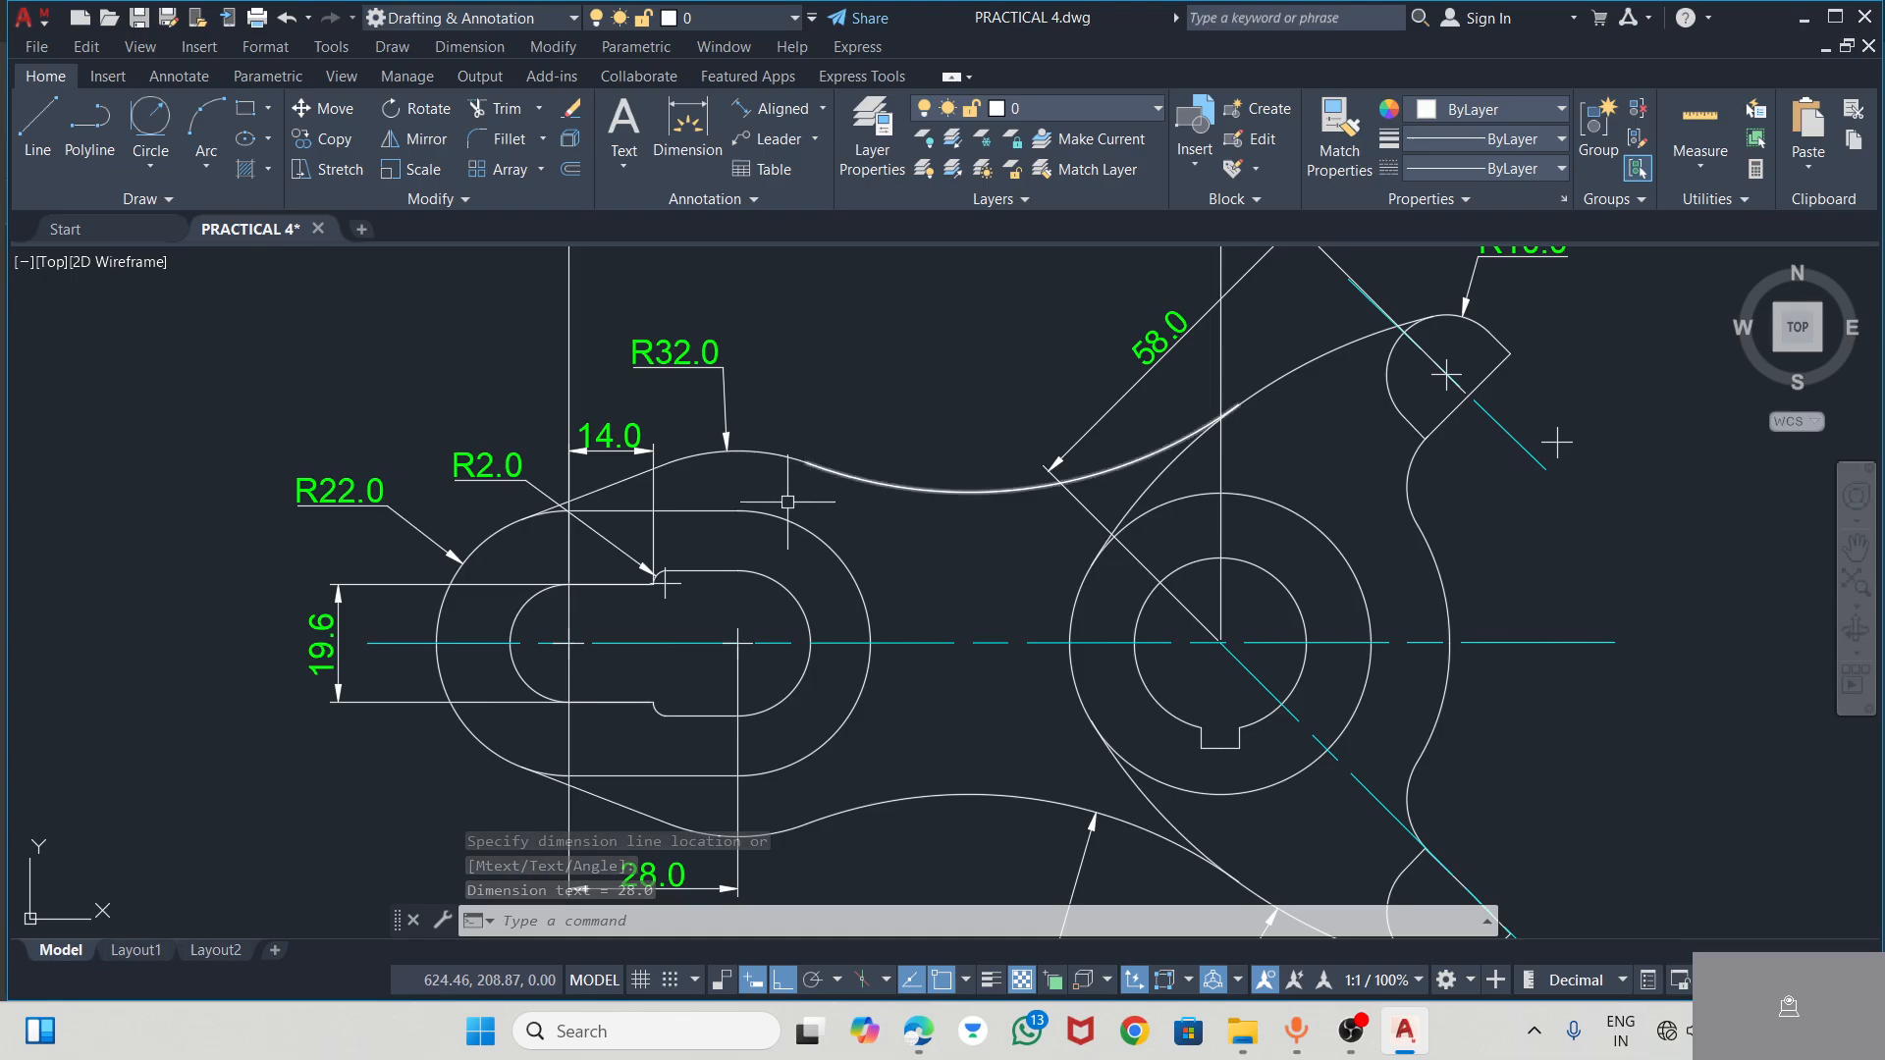
scroll(879, 505, "down", 2)
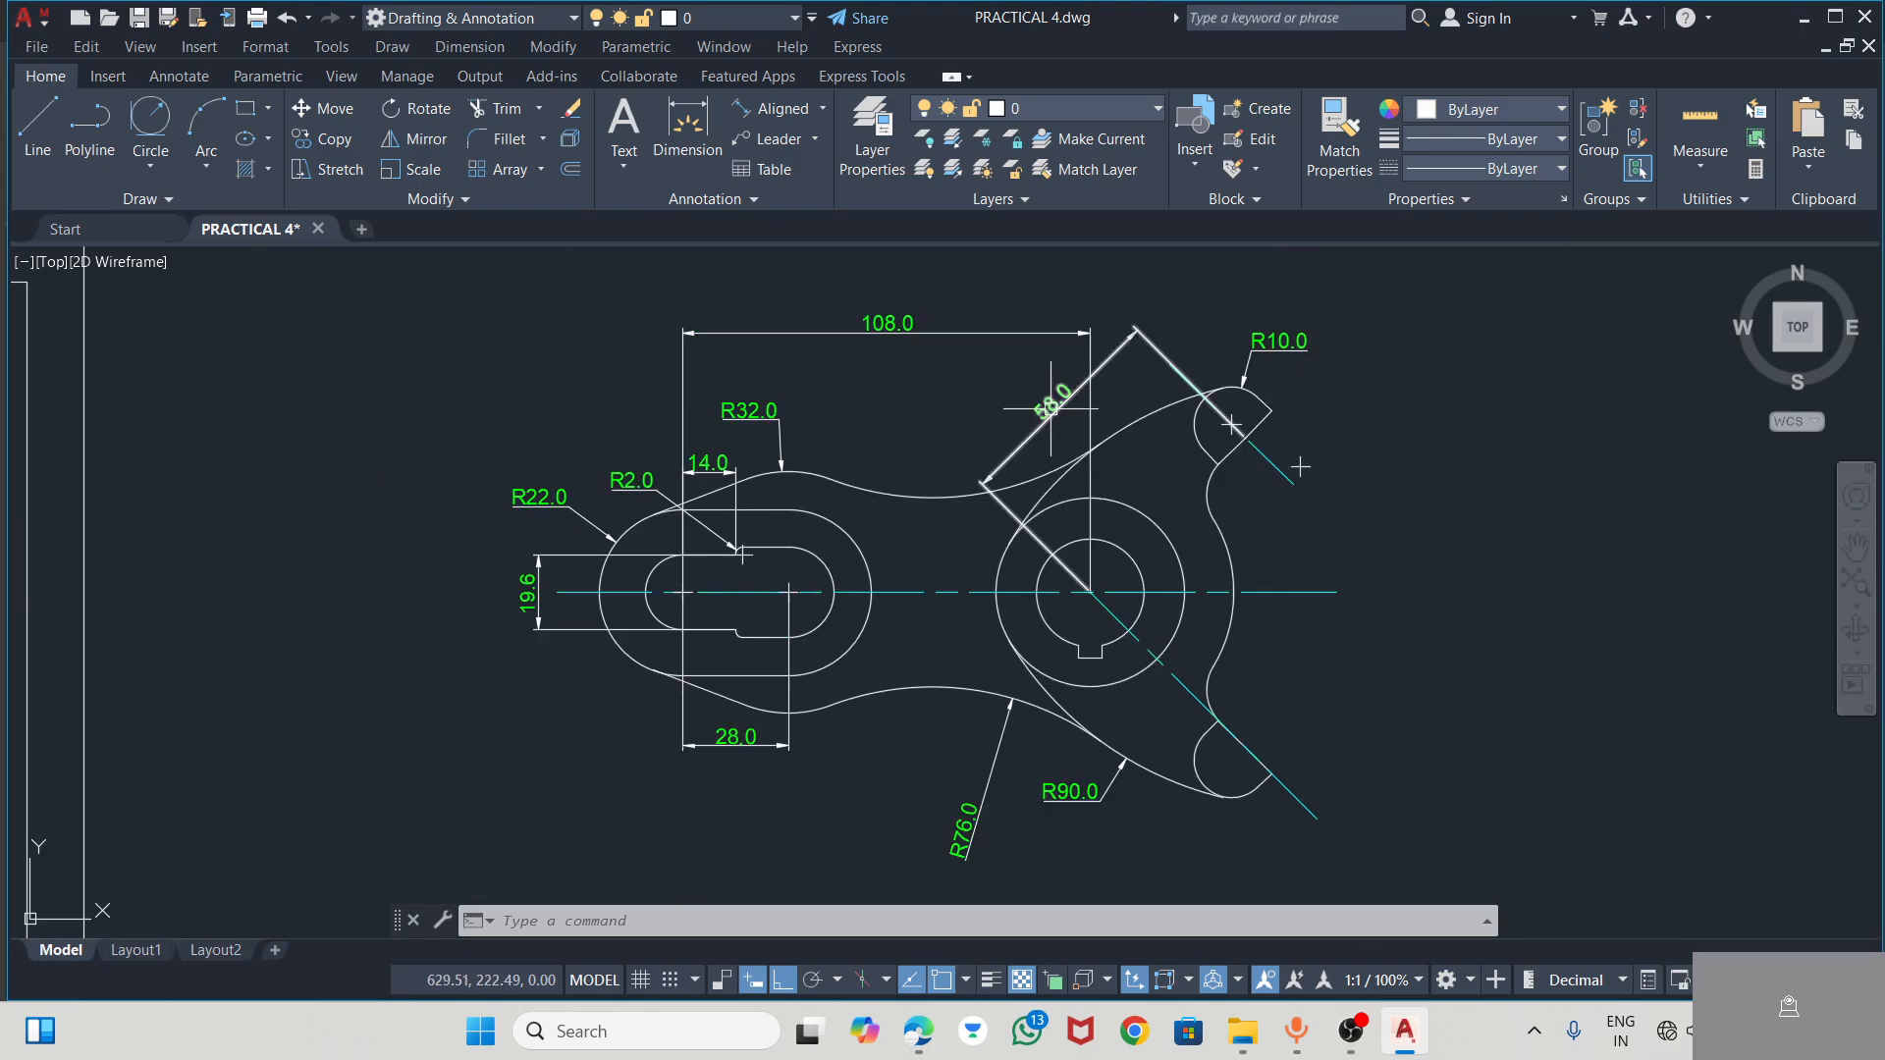
left_click(822, 108)
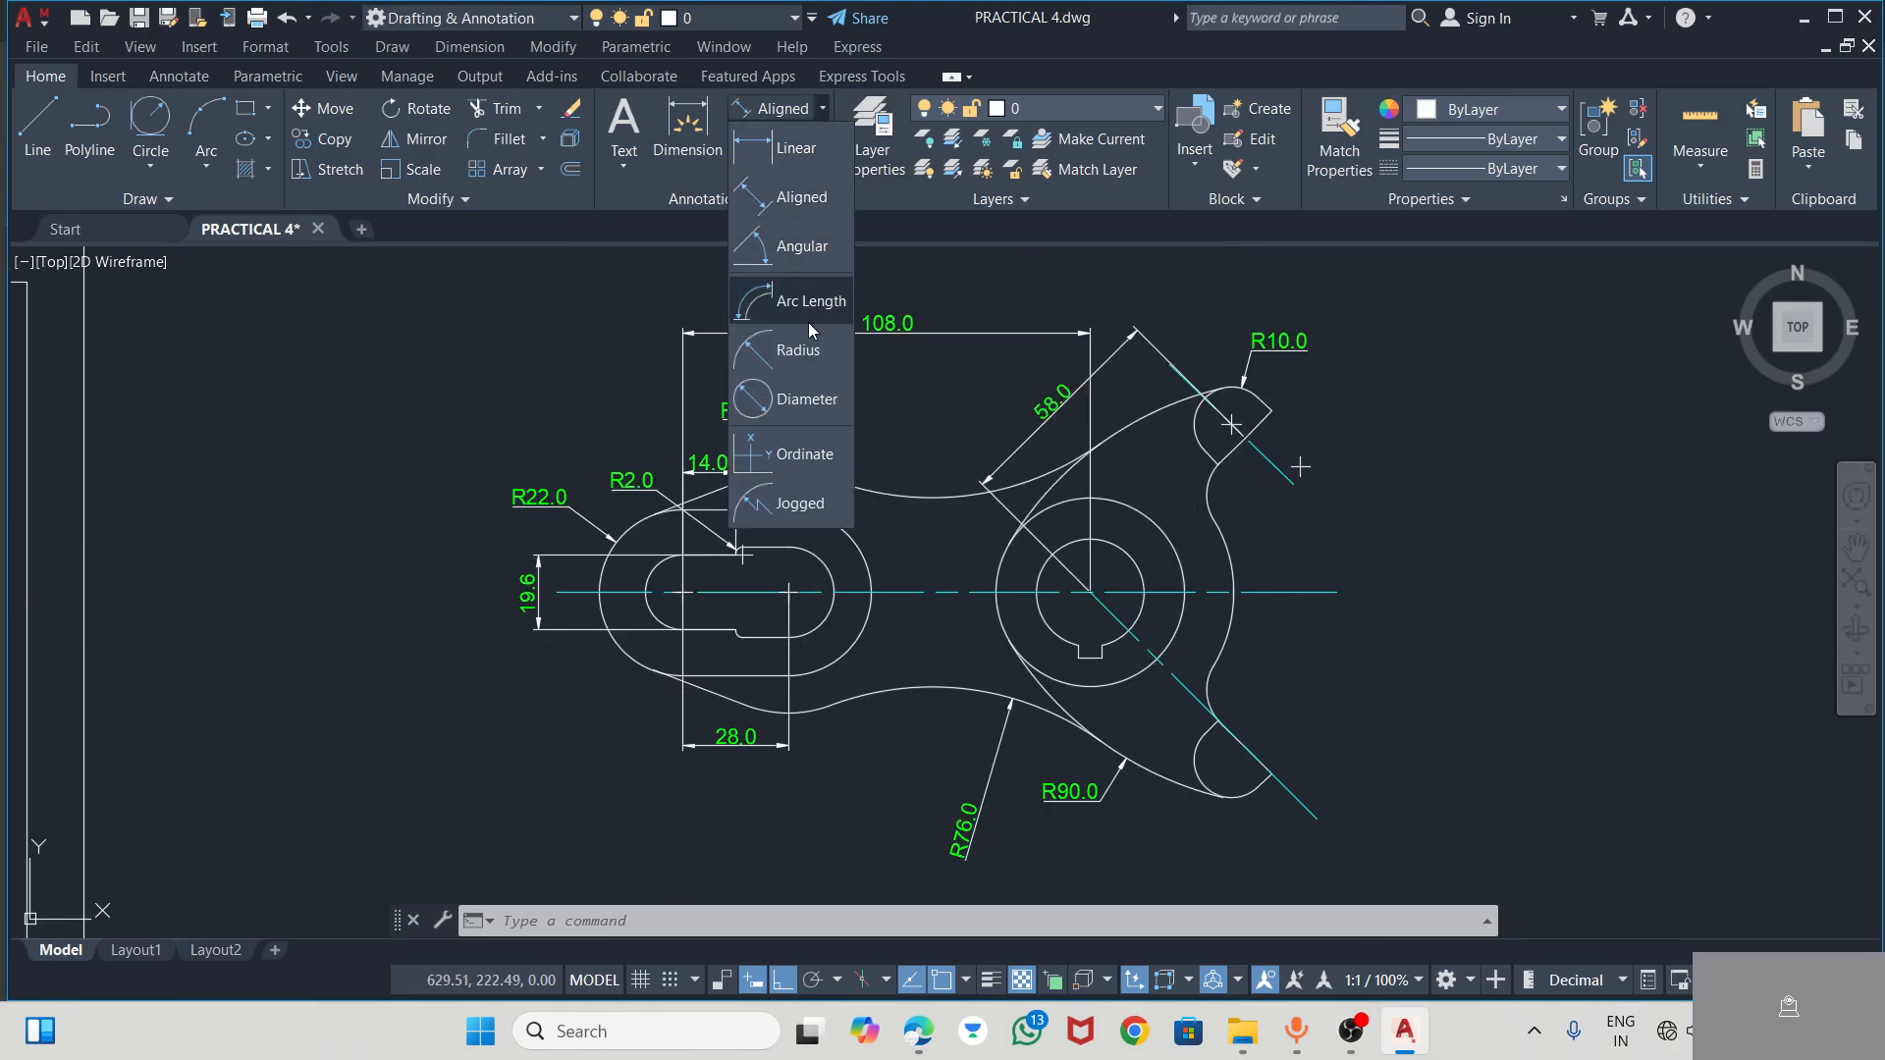
left_click(791, 250)
left_click(1257, 592)
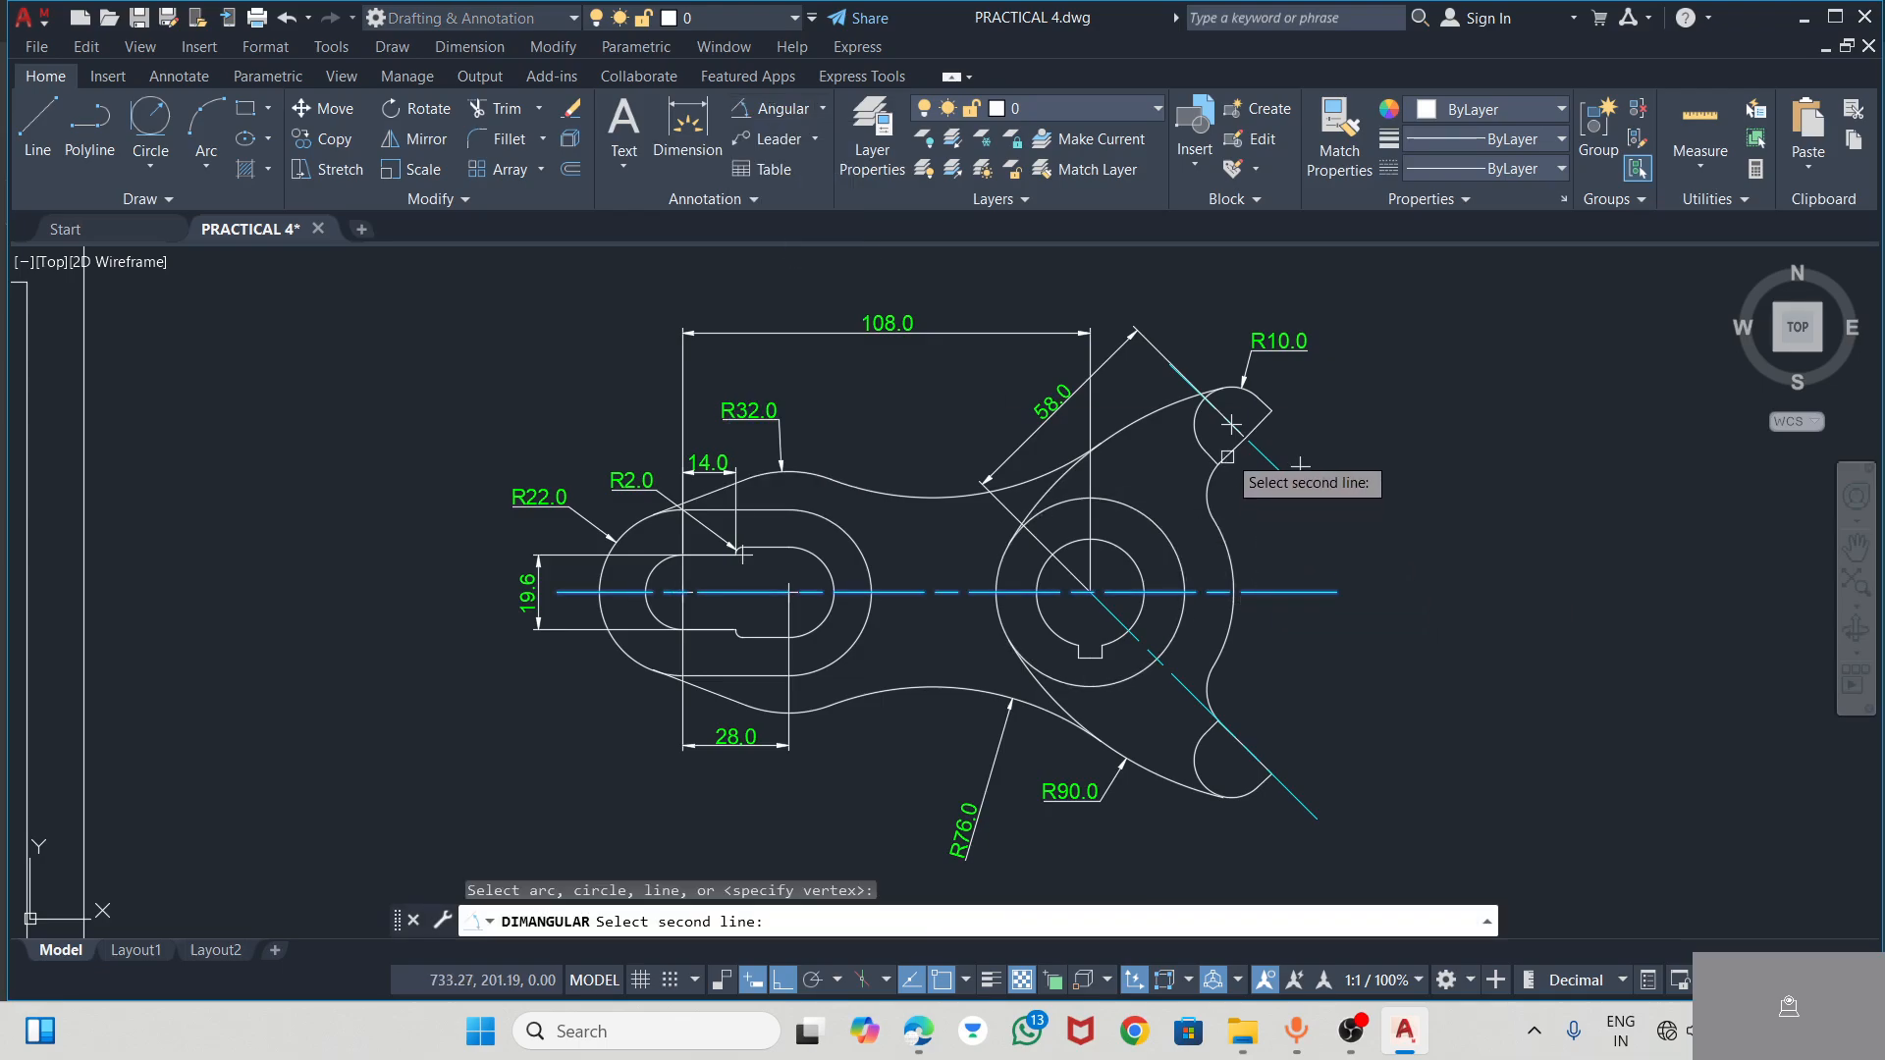
left_click(1259, 454)
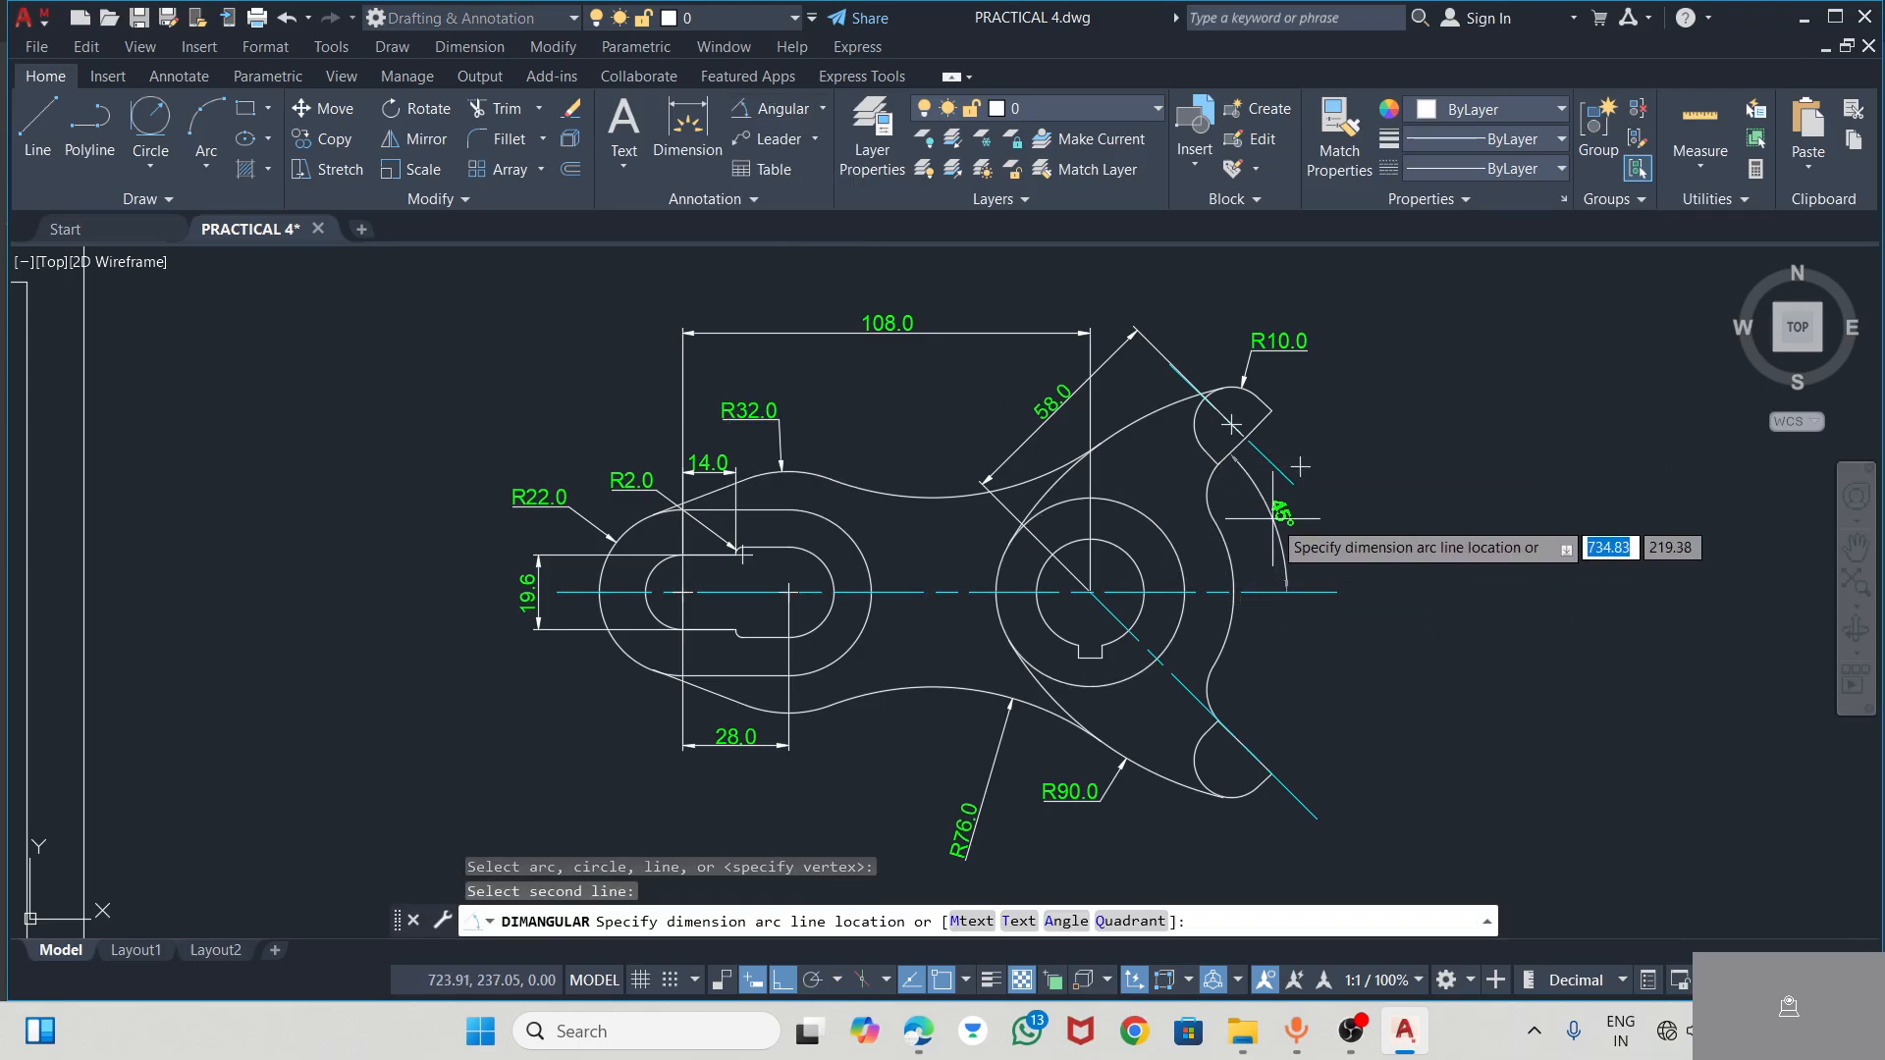
left_click(1273, 519)
left_click(775, 108)
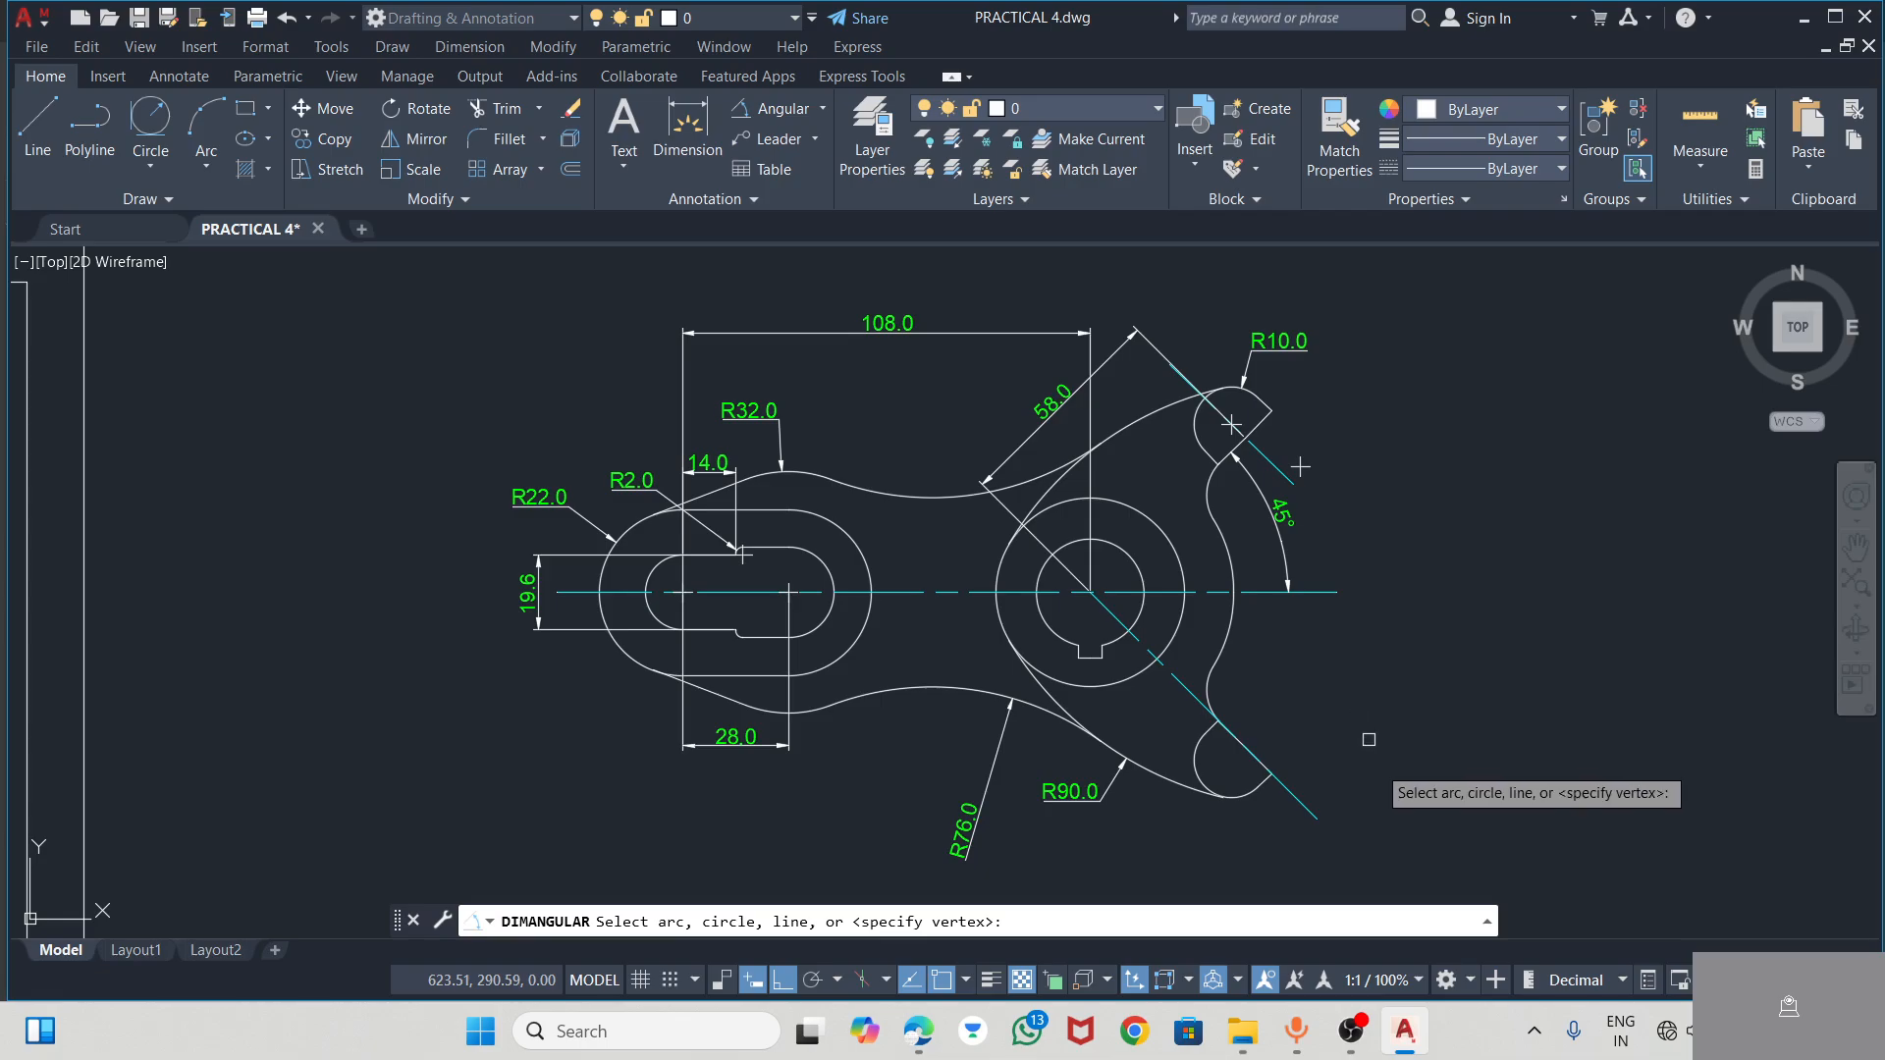
left_click(1210, 677)
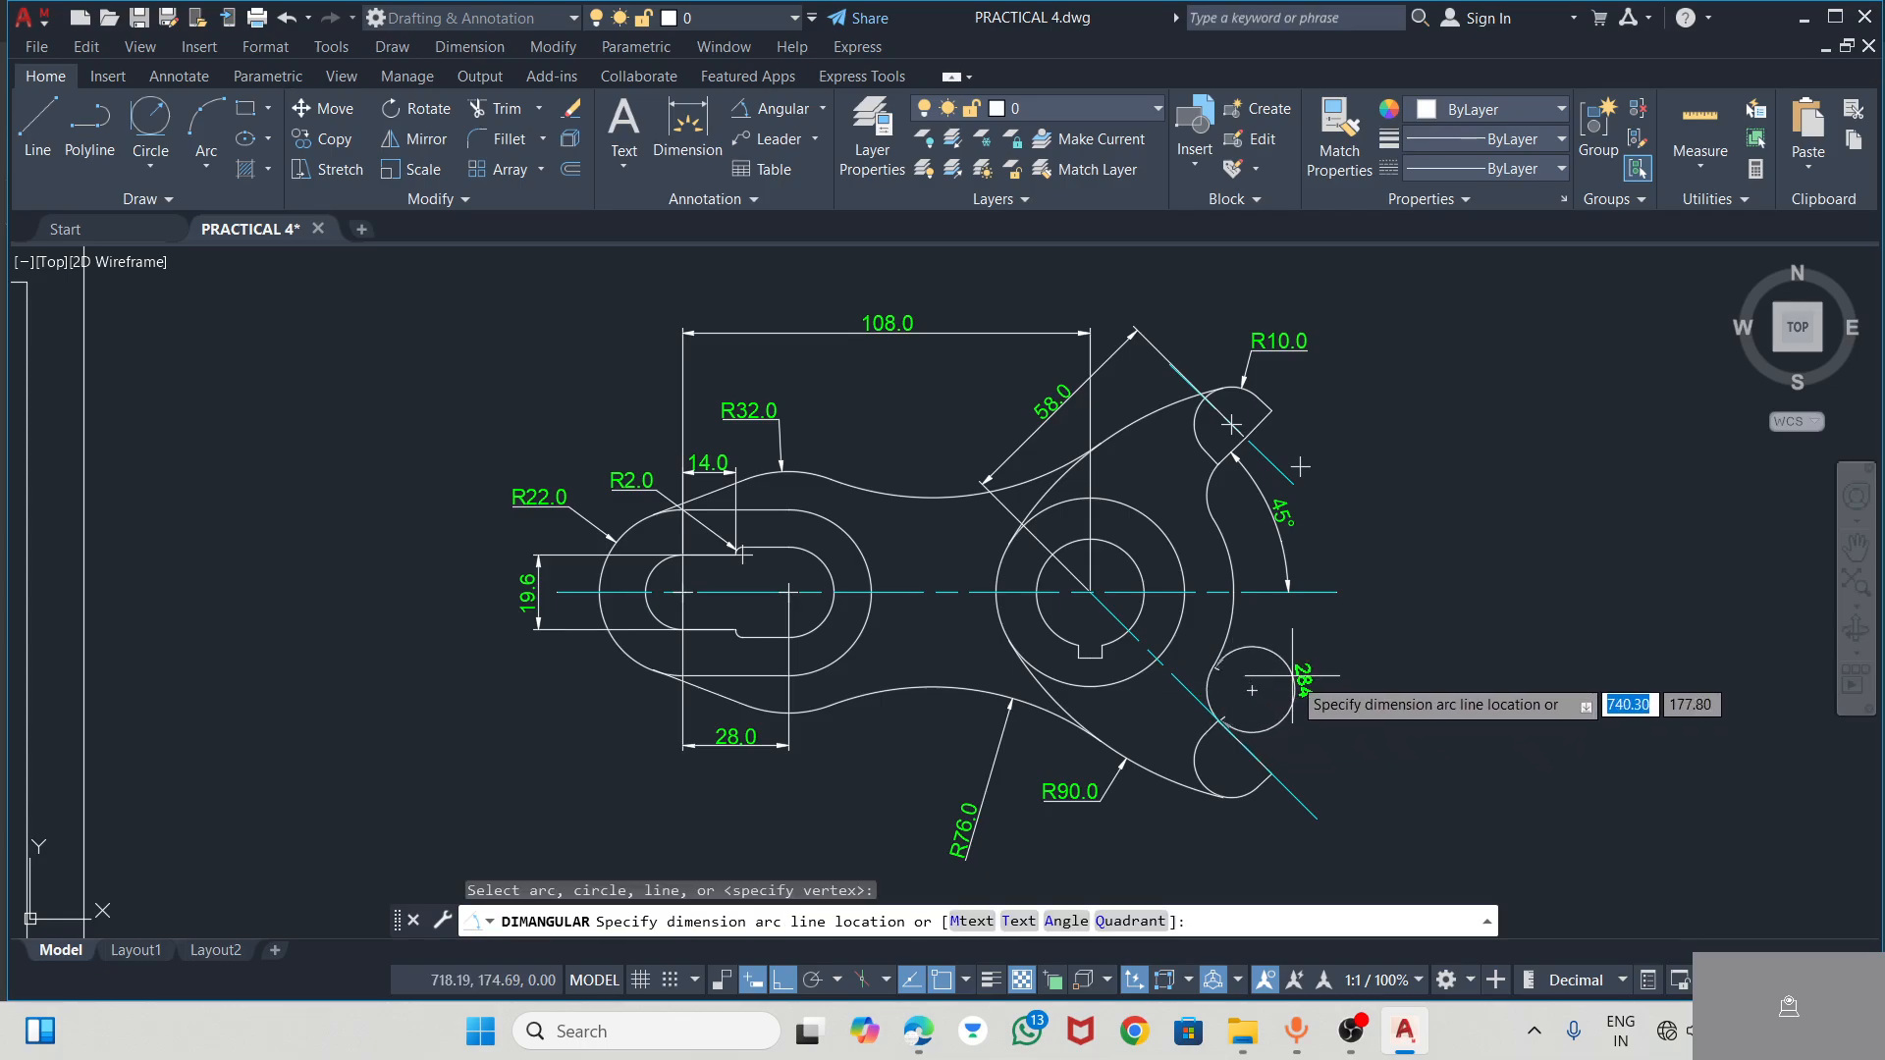
key("Escape")
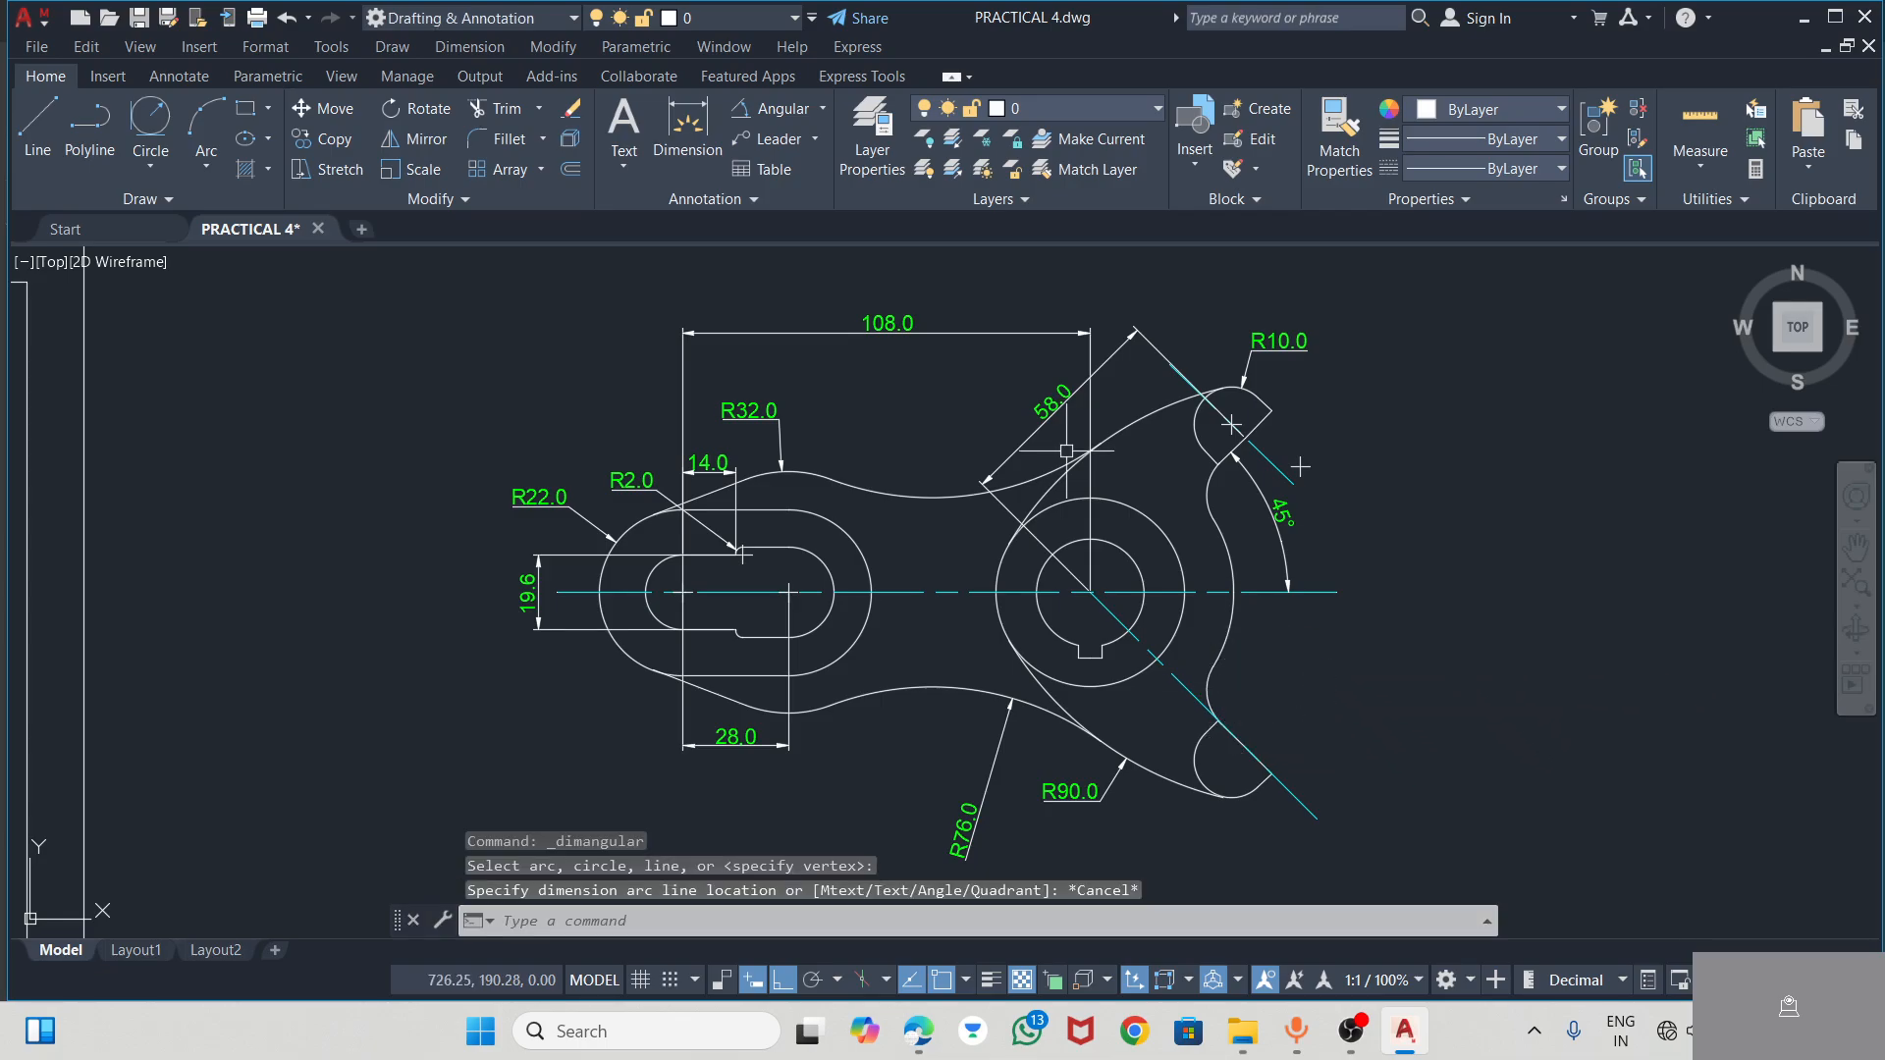
Add a radius dimension to the small concave arc beside the lower arm, with its text outside the lever's right edge
left_click(823, 108)
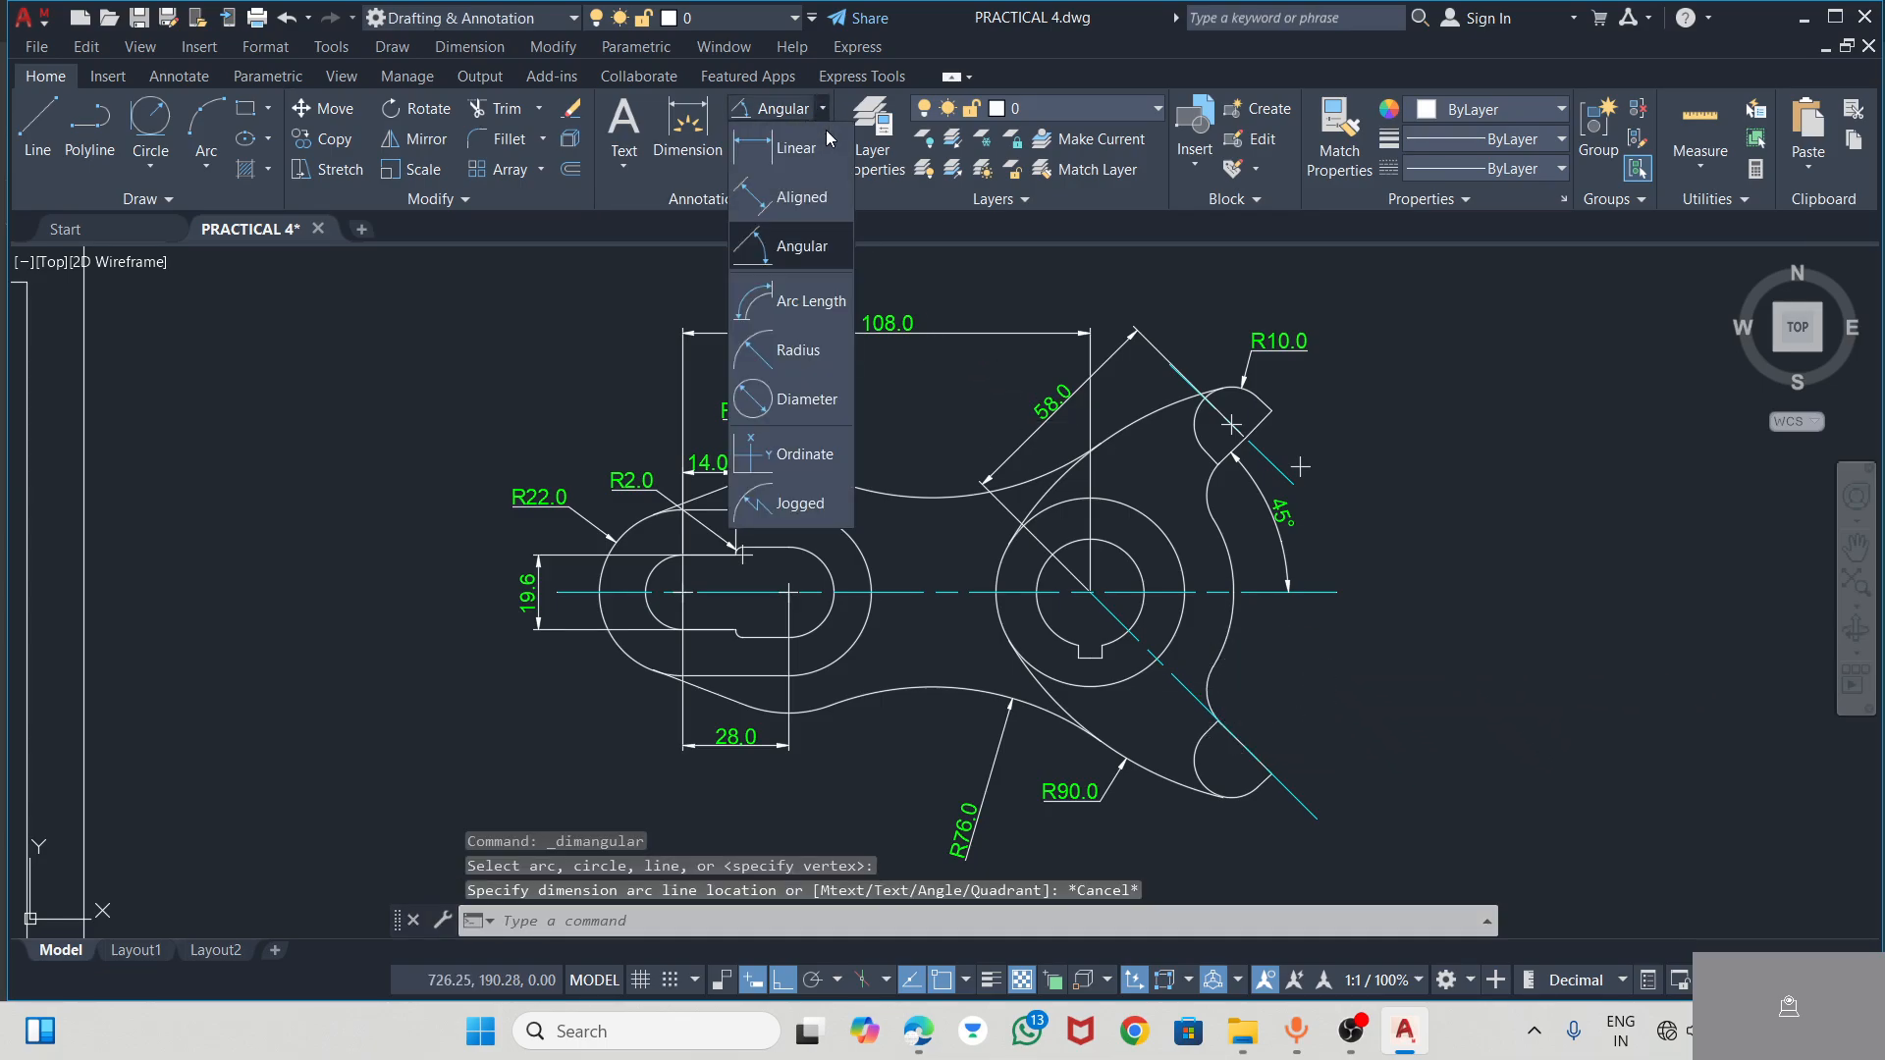
left_click(795, 351)
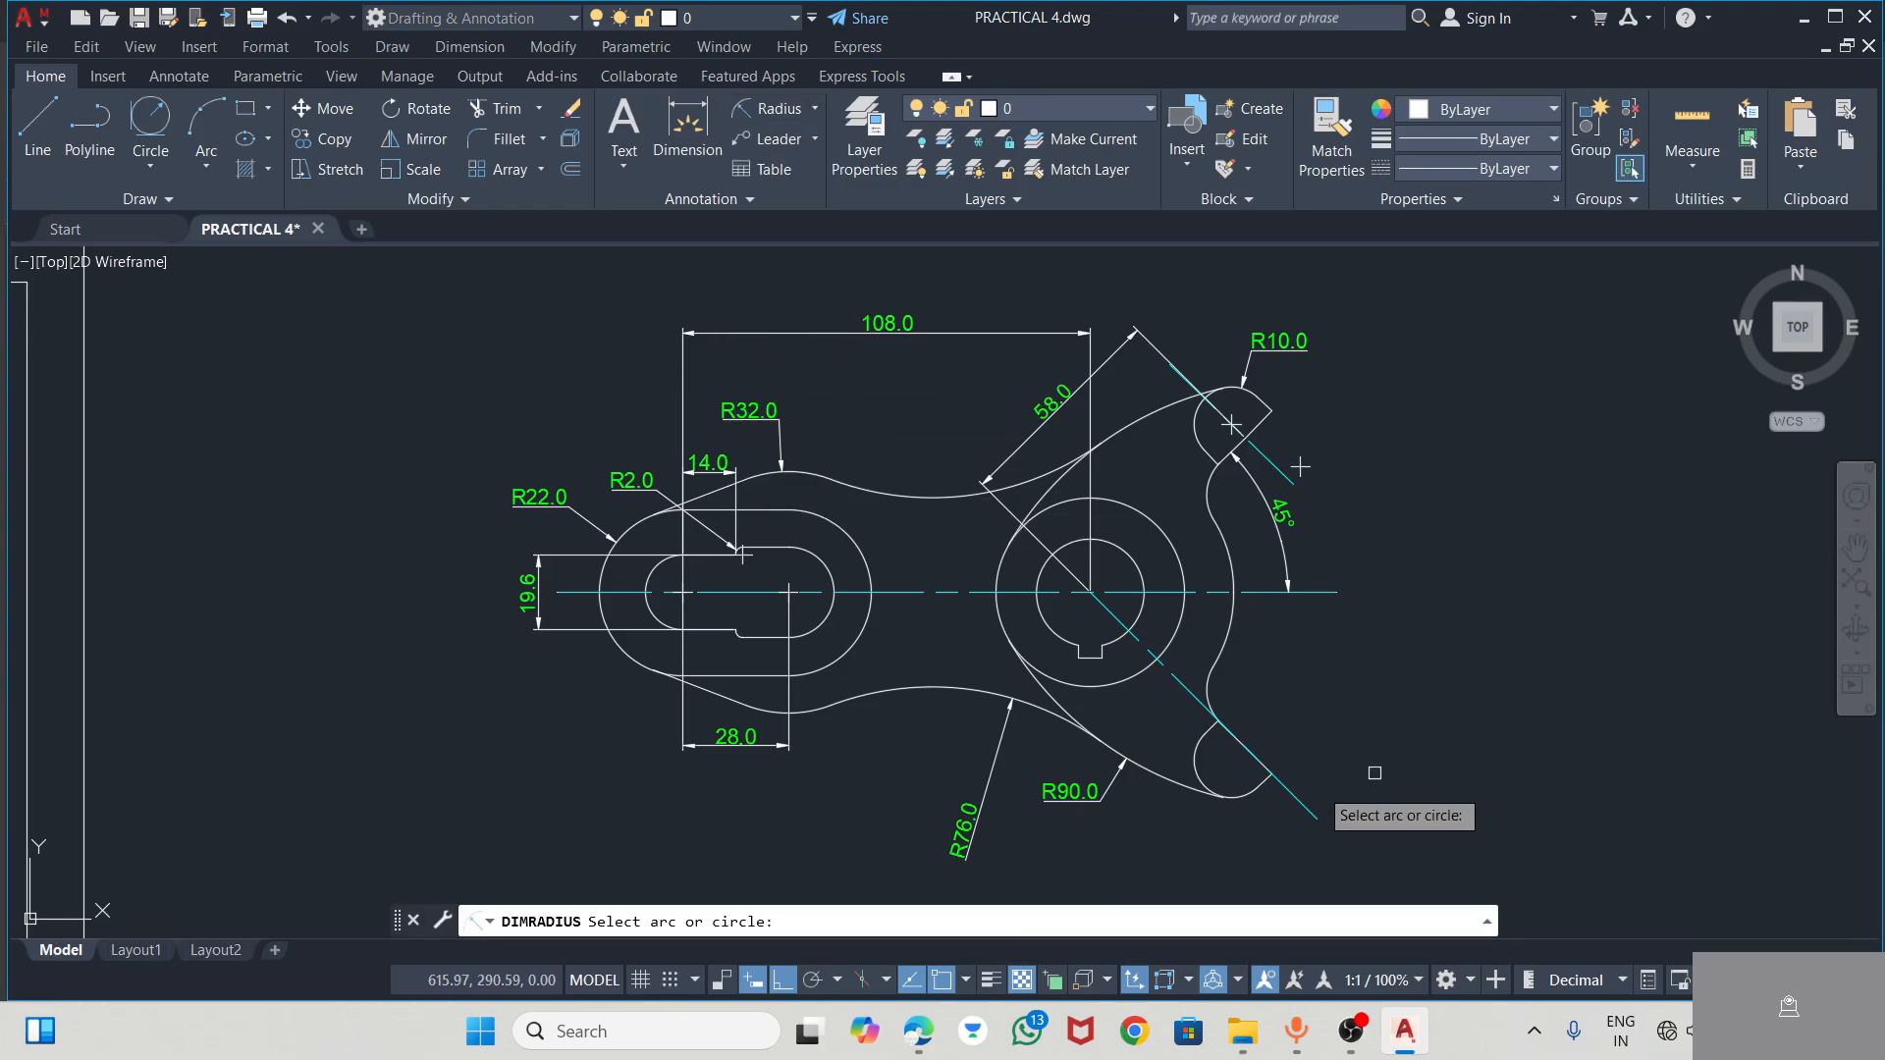
left_click(1220, 689)
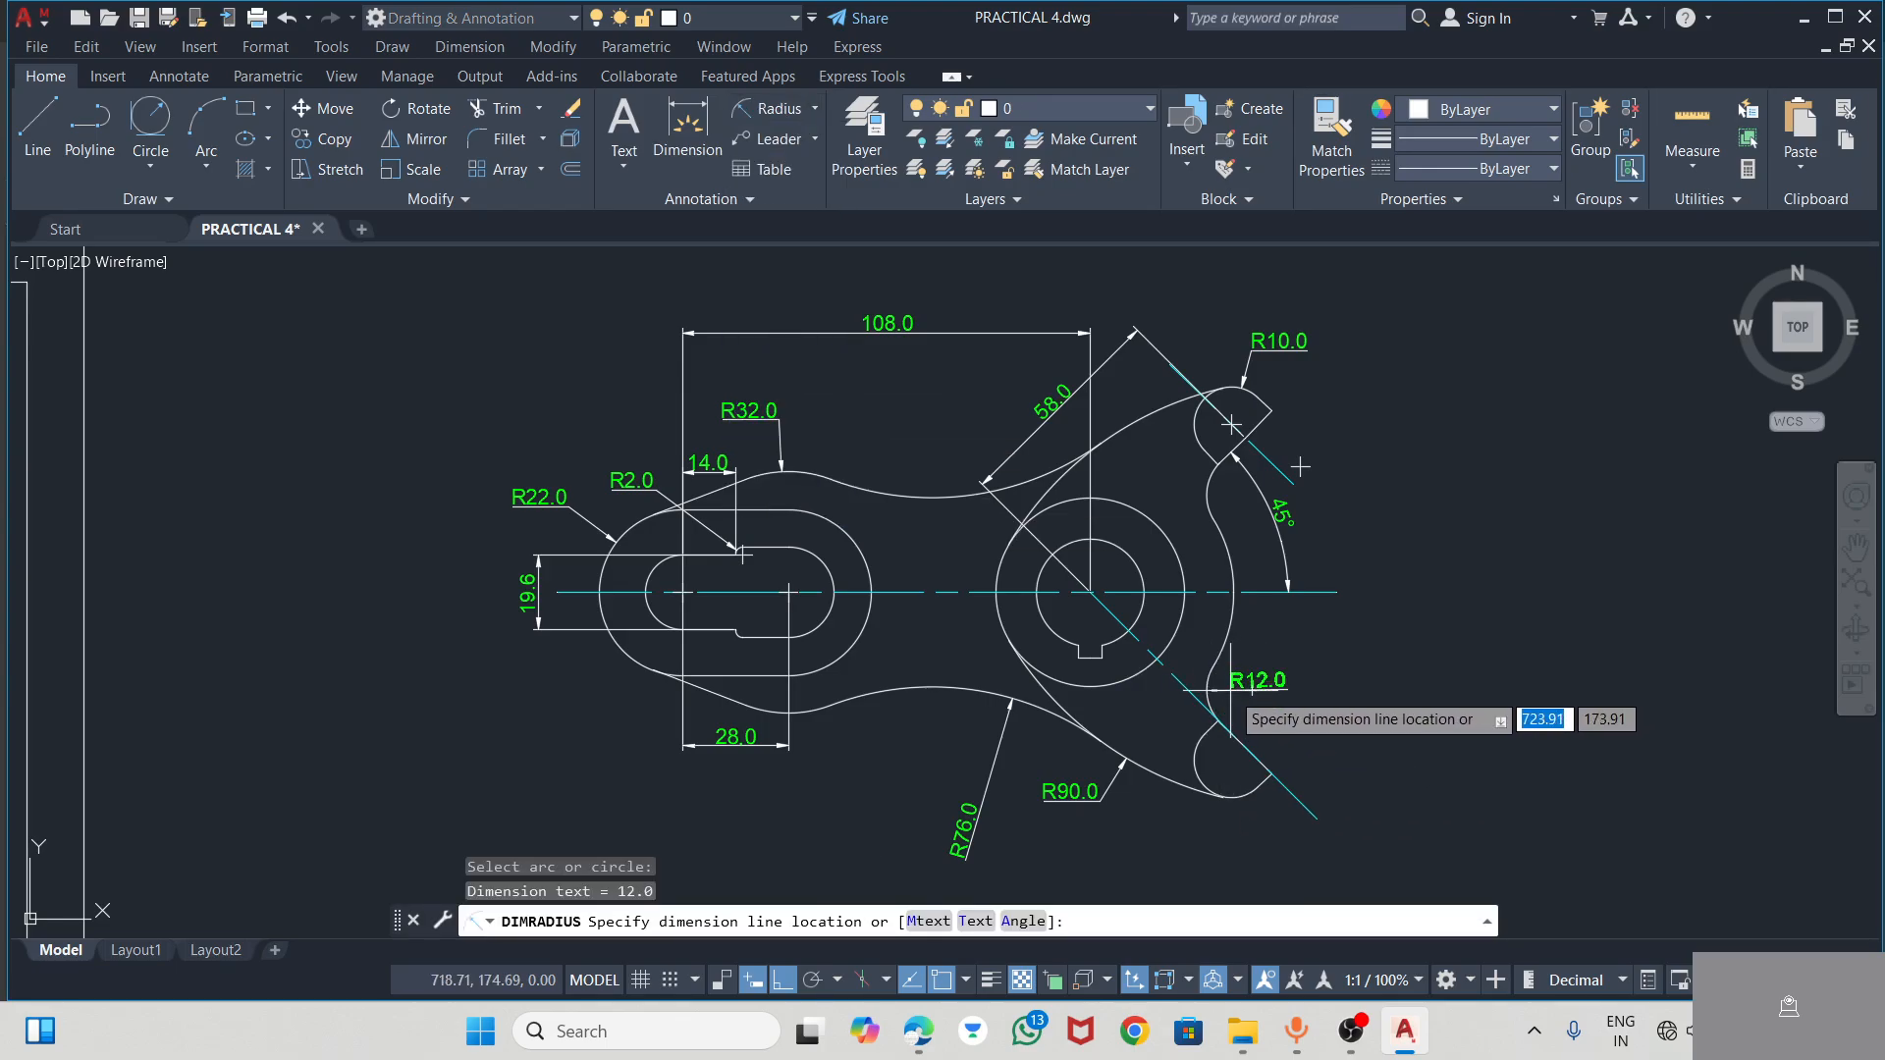
left_click(1230, 690)
scroll(1339, 673, "up", 3)
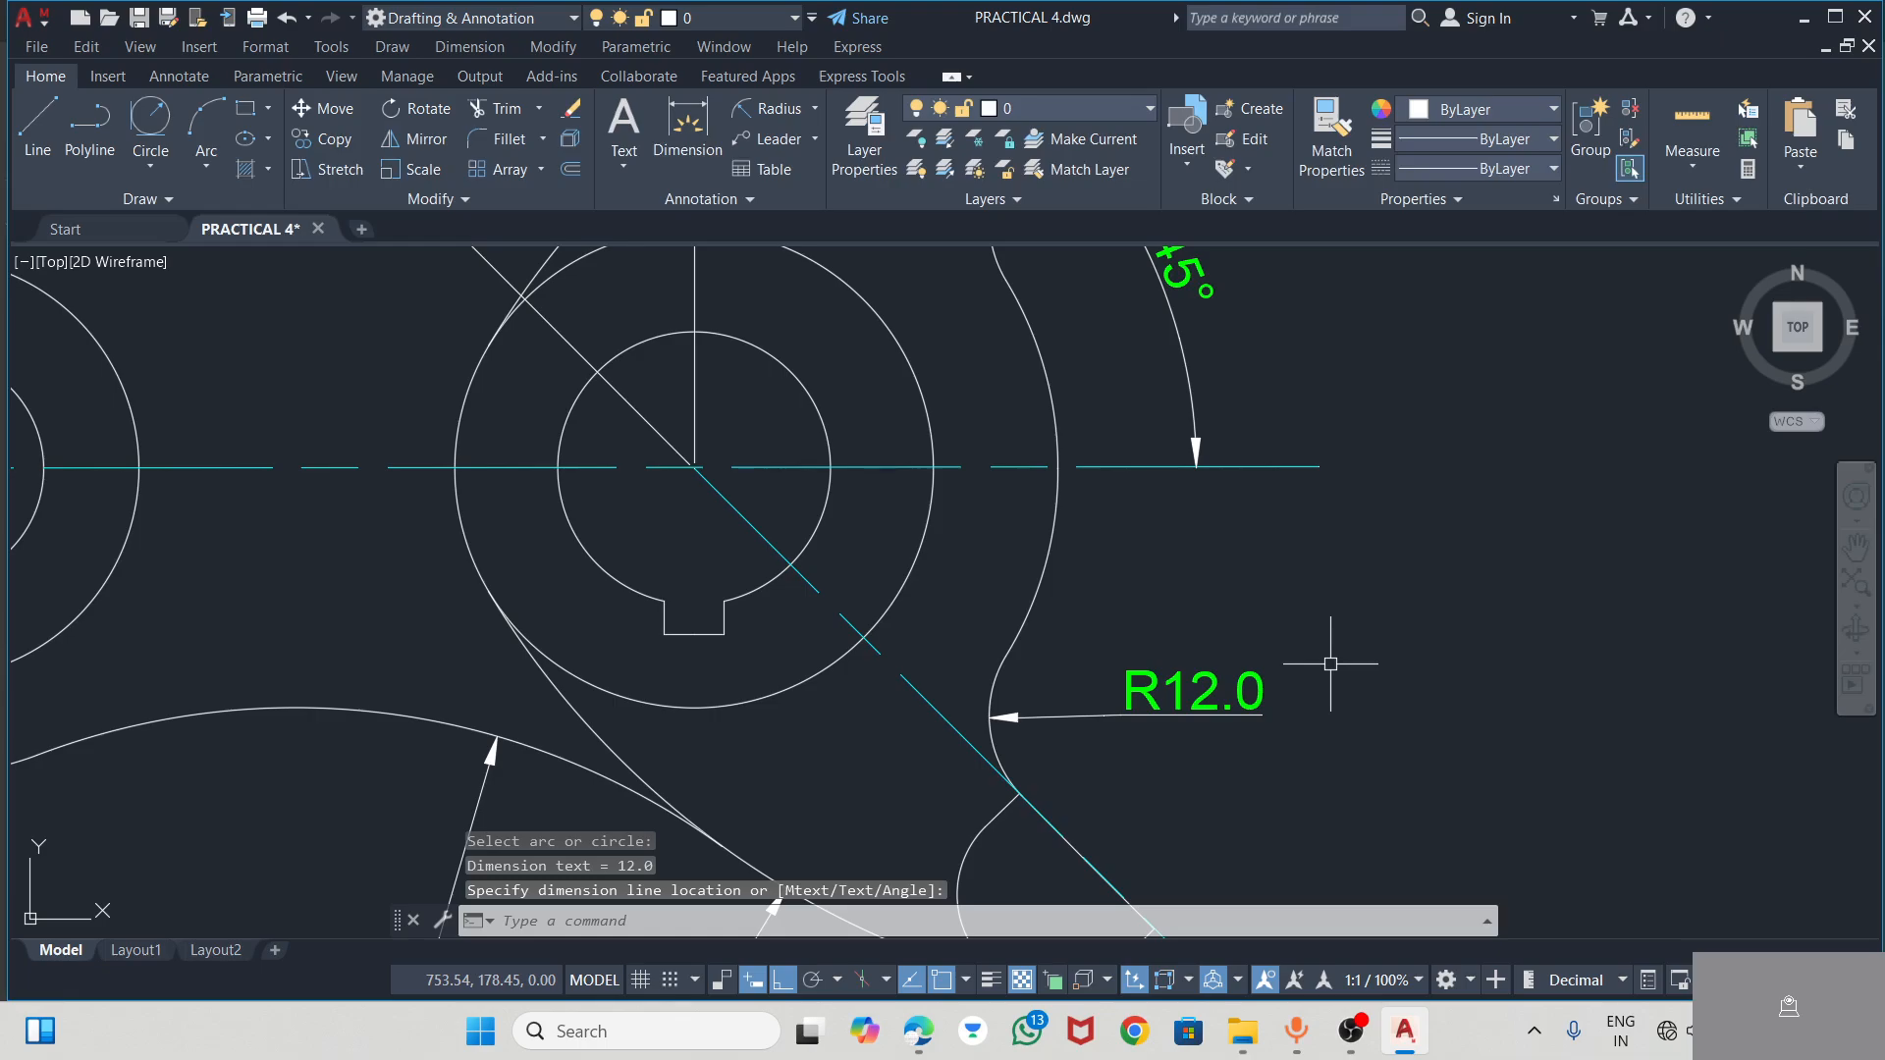
scroll(1248, 594, "down", 4)
Dimension the width of the keyway below the bore, with the dimension line just under the keyway
scroll(1088, 627, "up", 2)
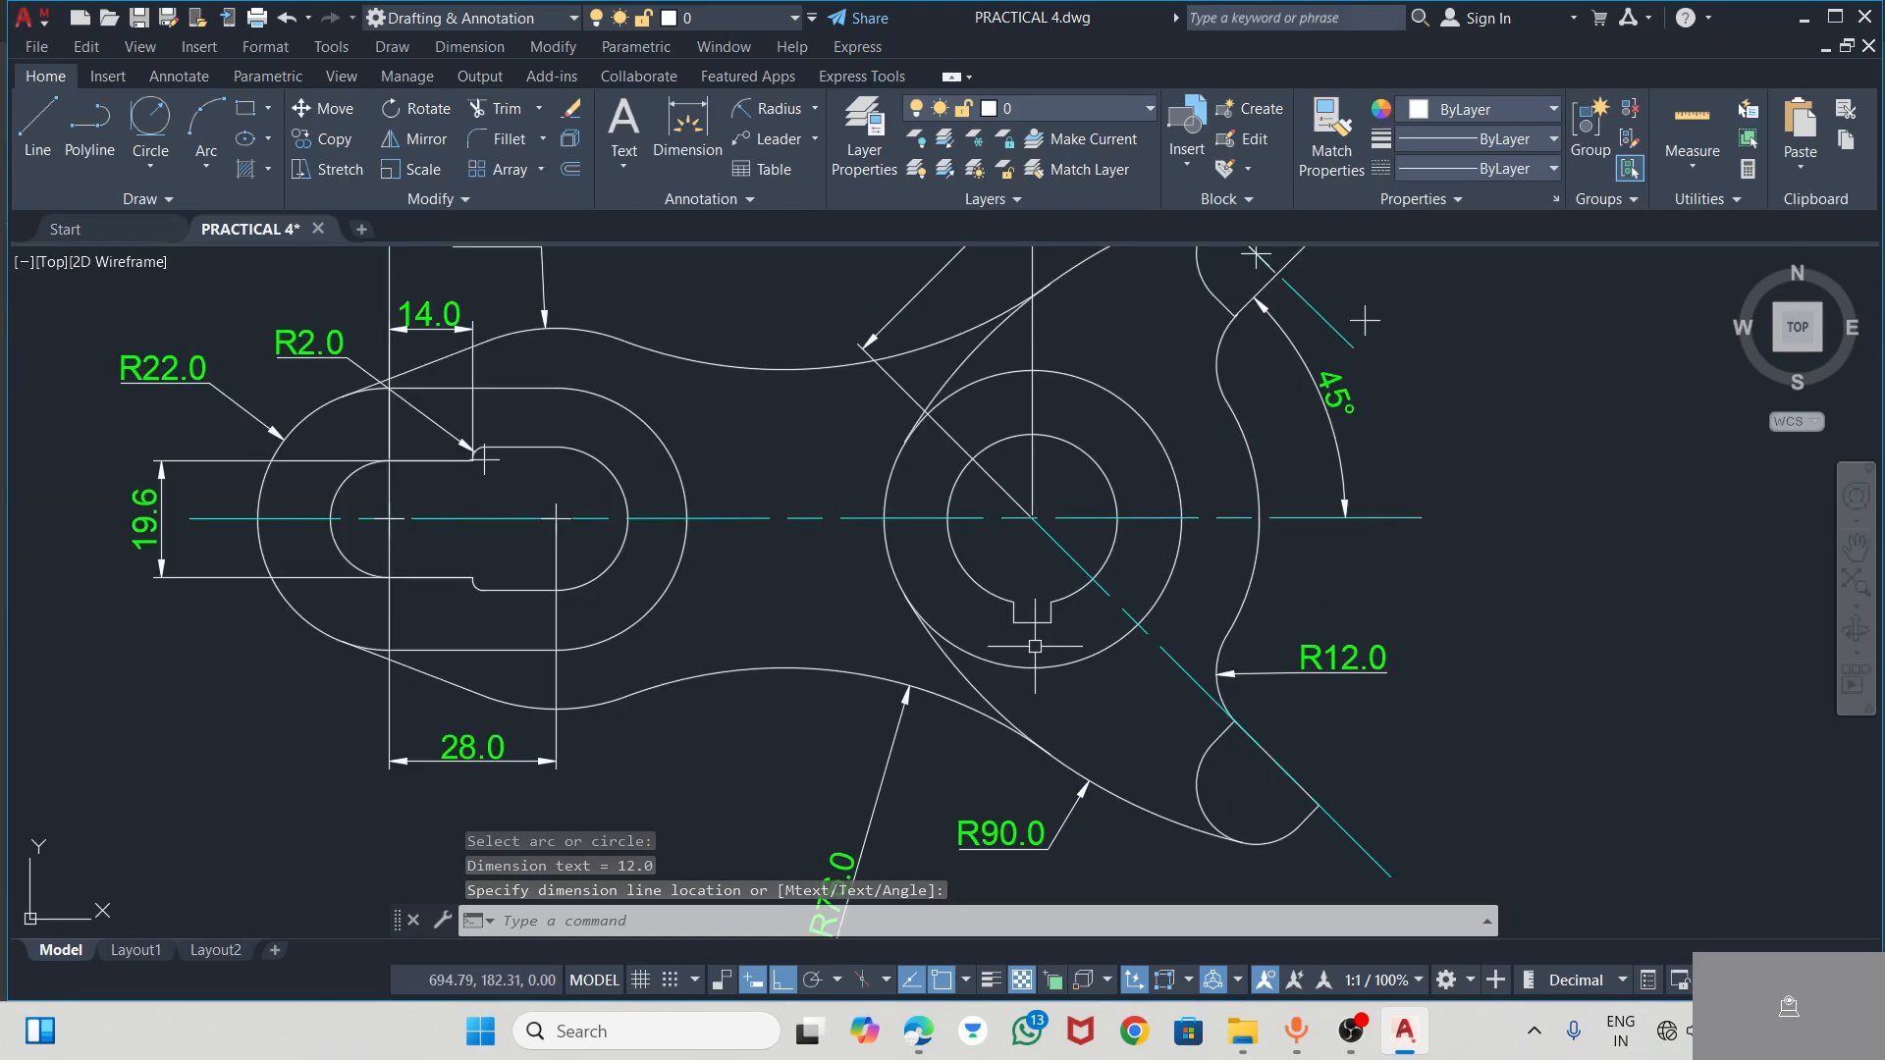
left_click(687, 122)
scroll(1034, 653, "up", 4)
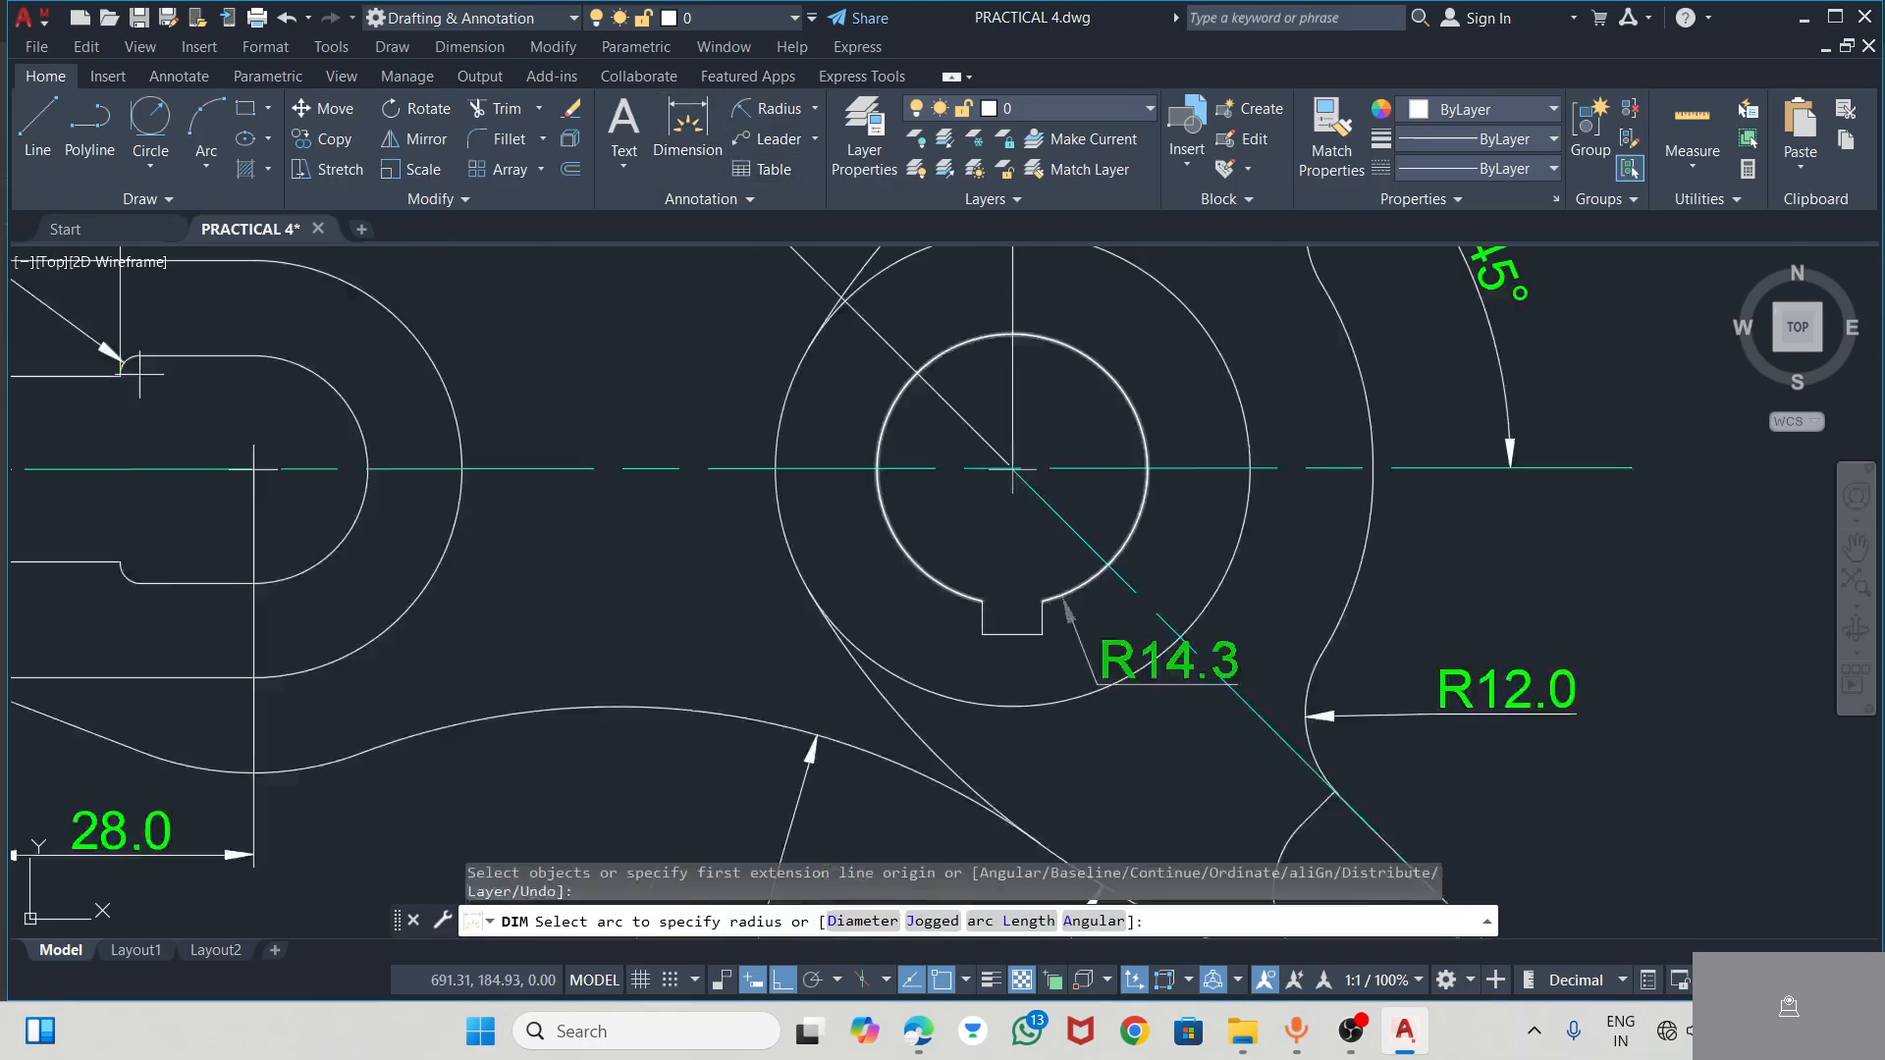
scroll(1034, 653, "up", 2)
left_click(1032, 649)
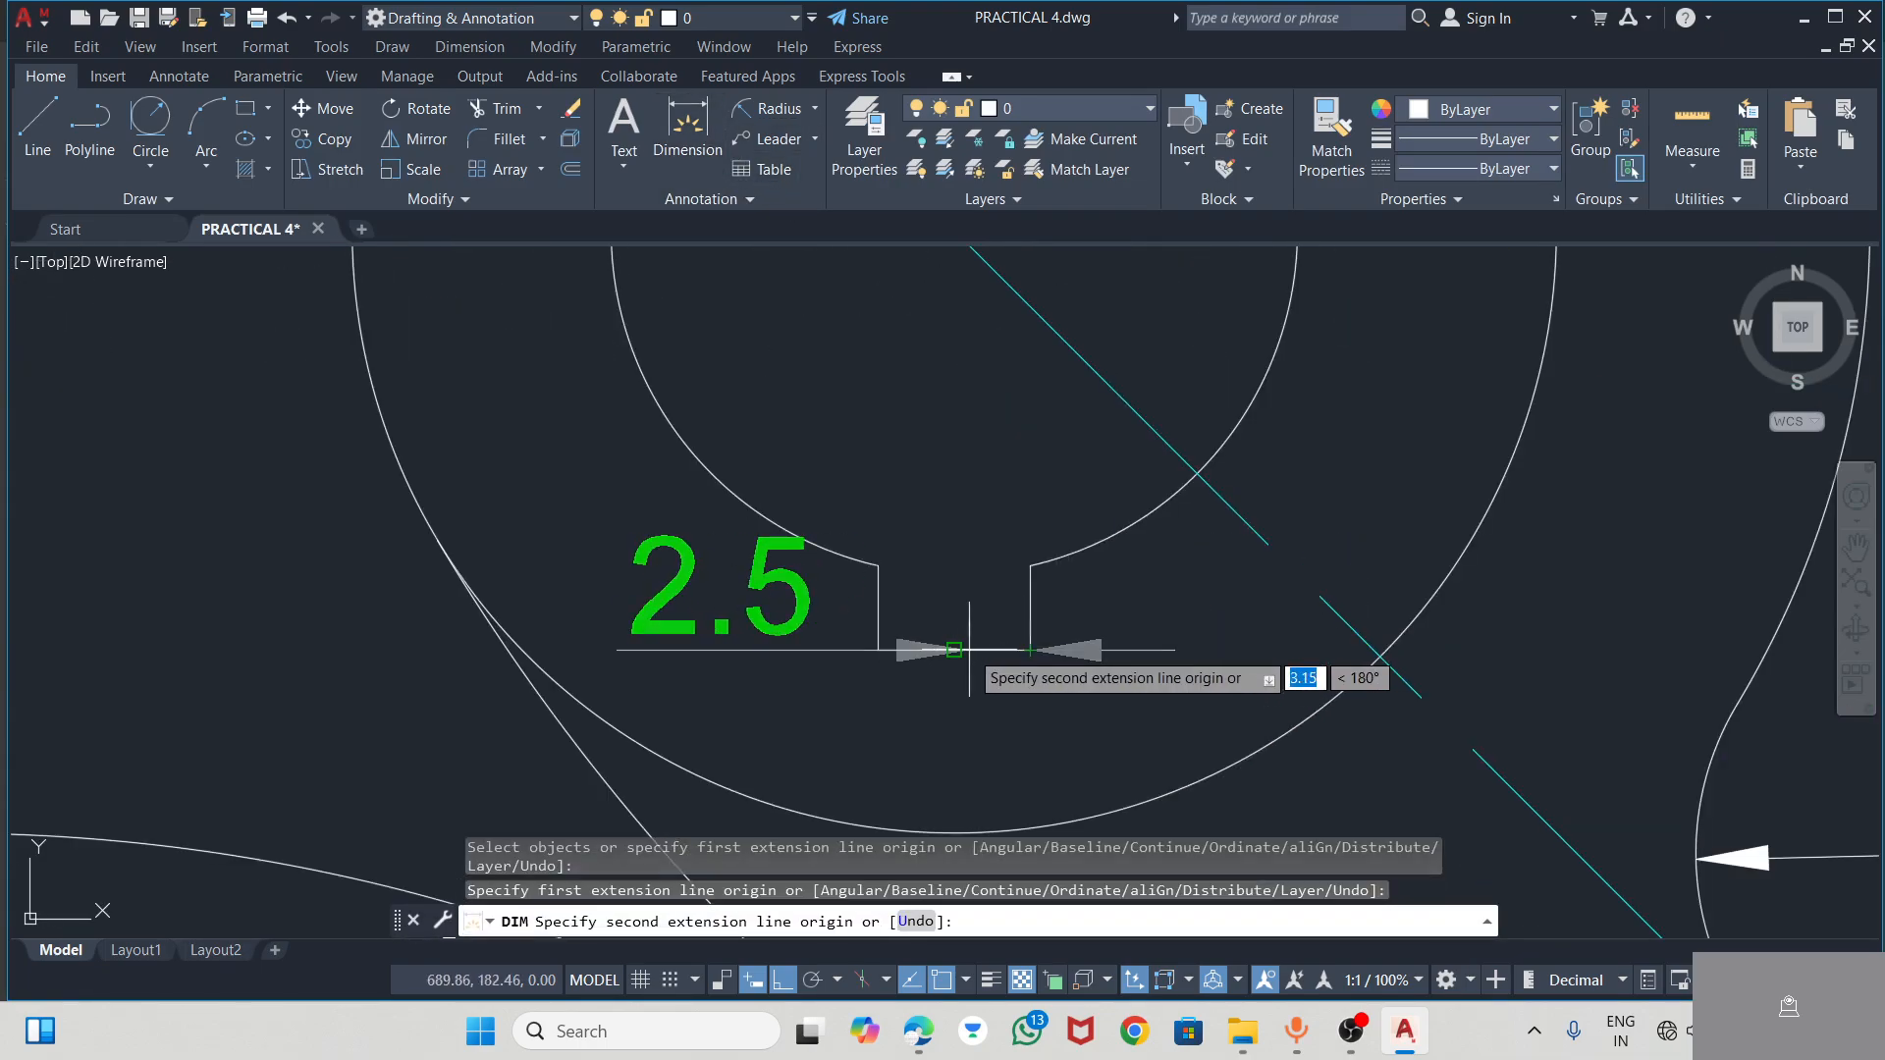
left_click(876, 650)
left_click(913, 718)
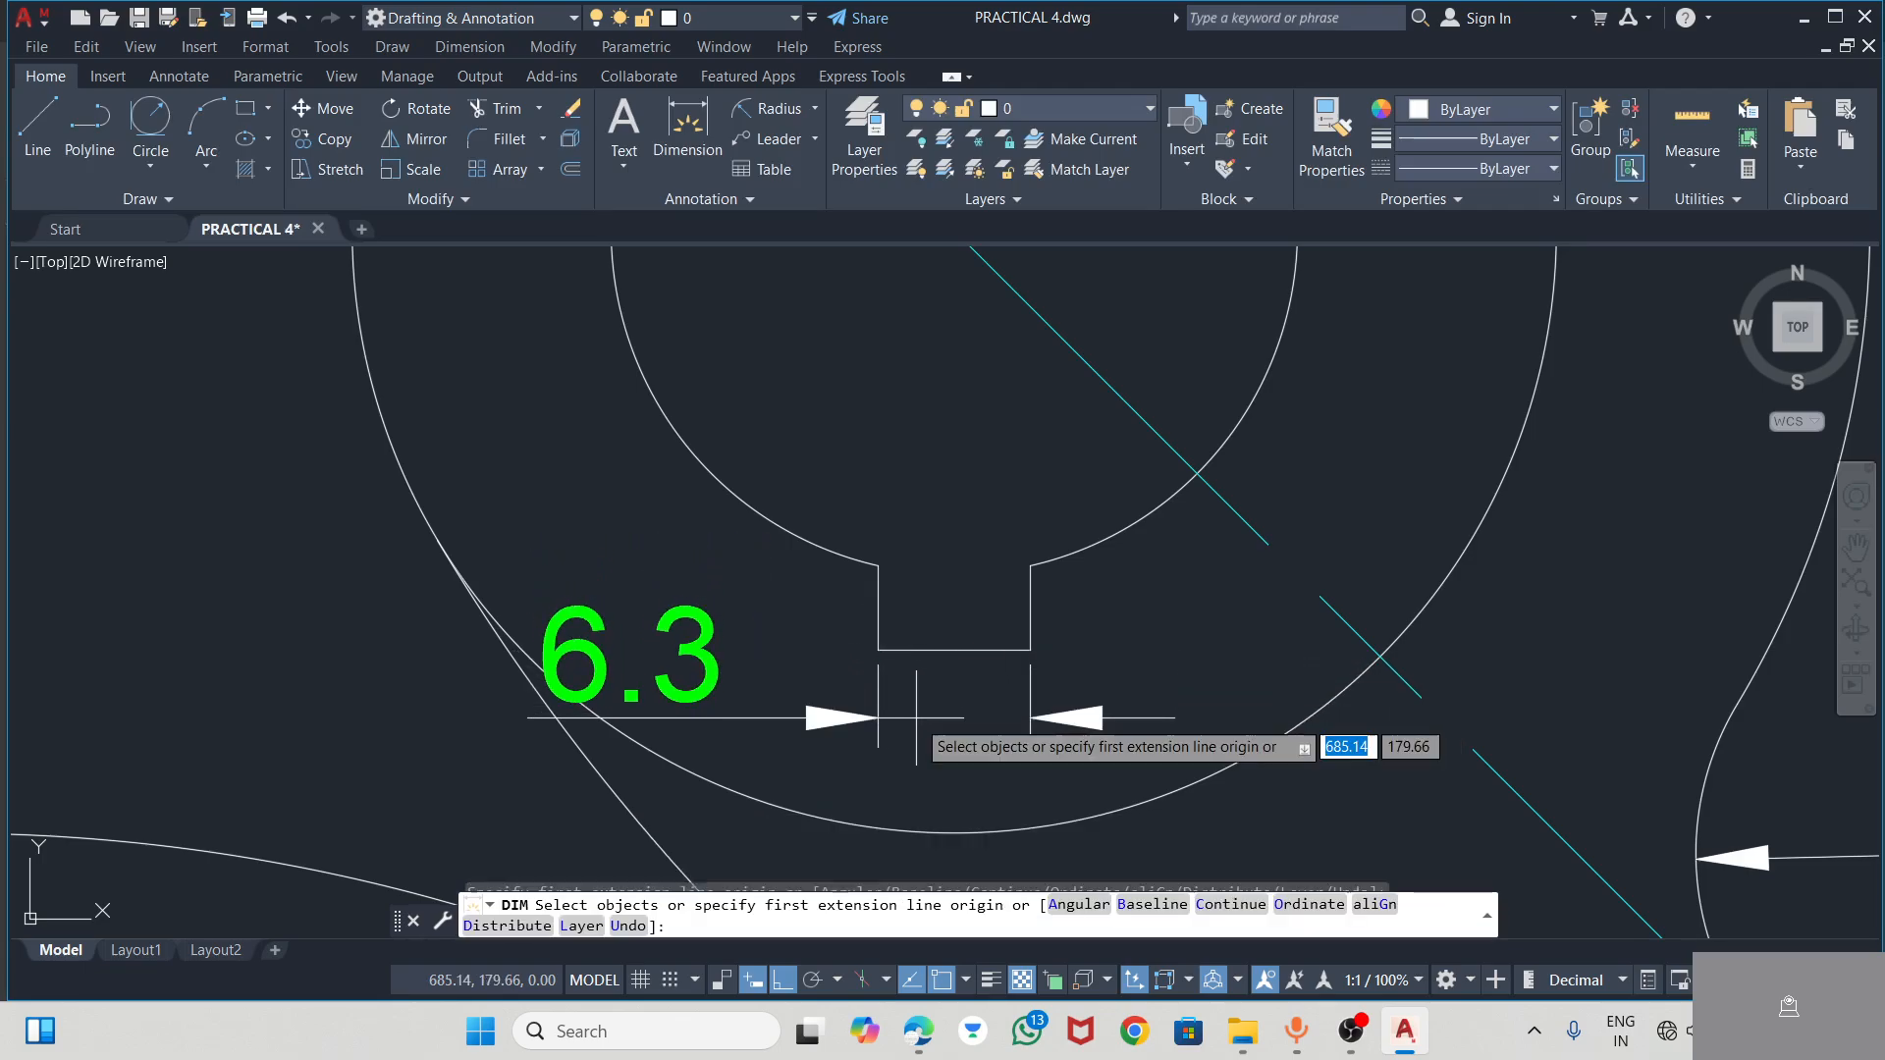
Dimension the depth of the keyway along its right side, with the dimension line placed left of the keyway
left_click(771, 108)
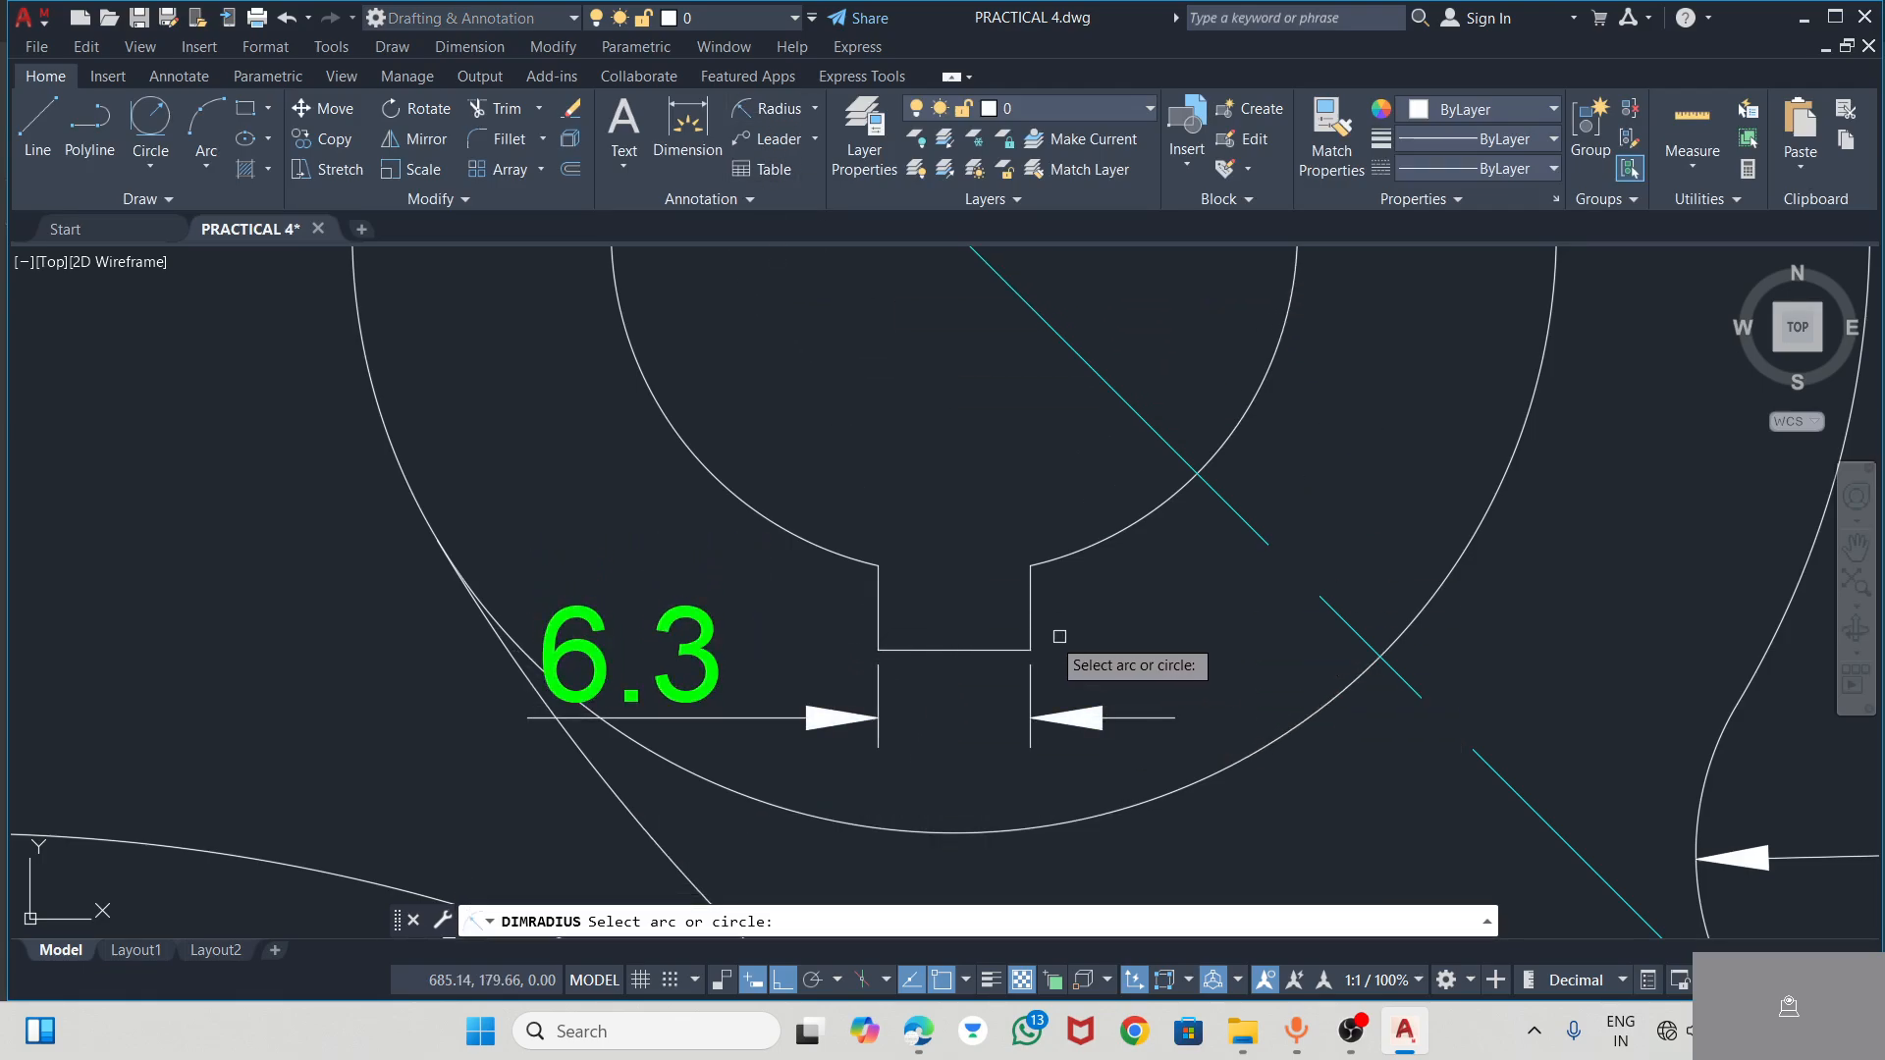
left_click(770, 110)
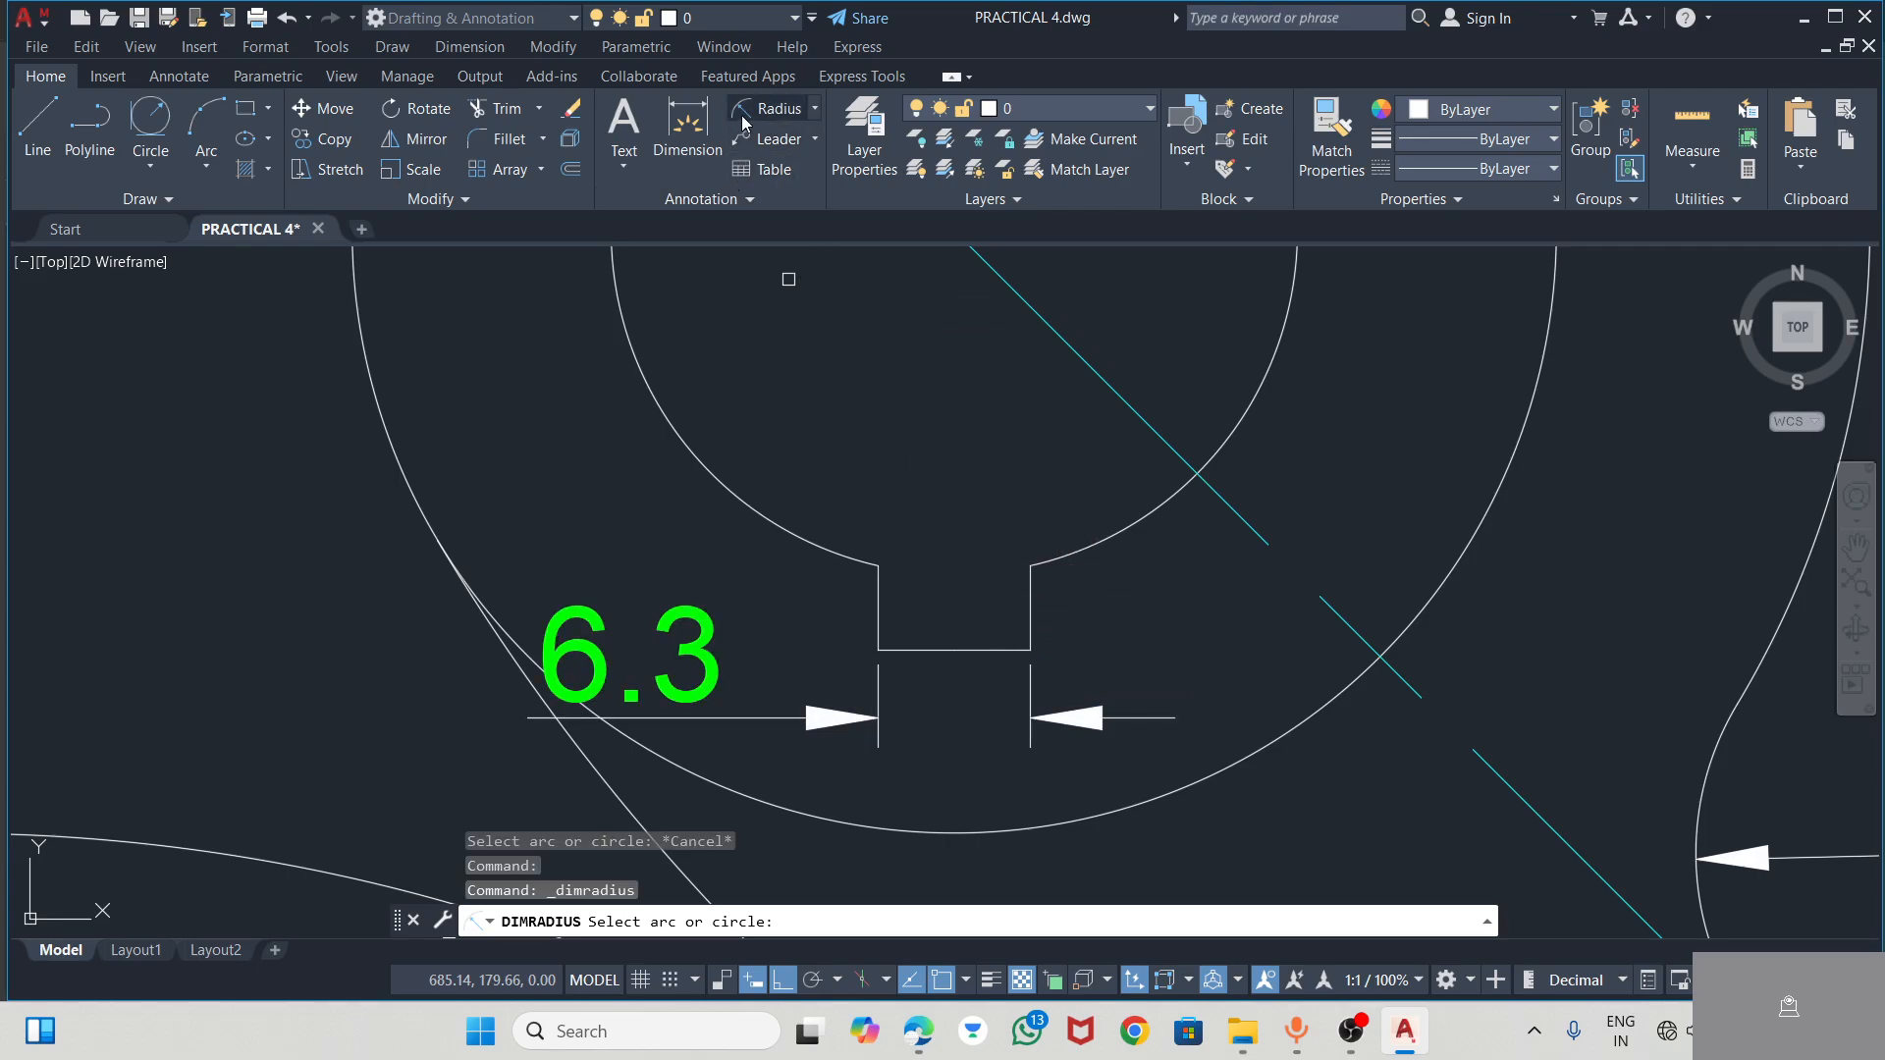
left_click(687, 123)
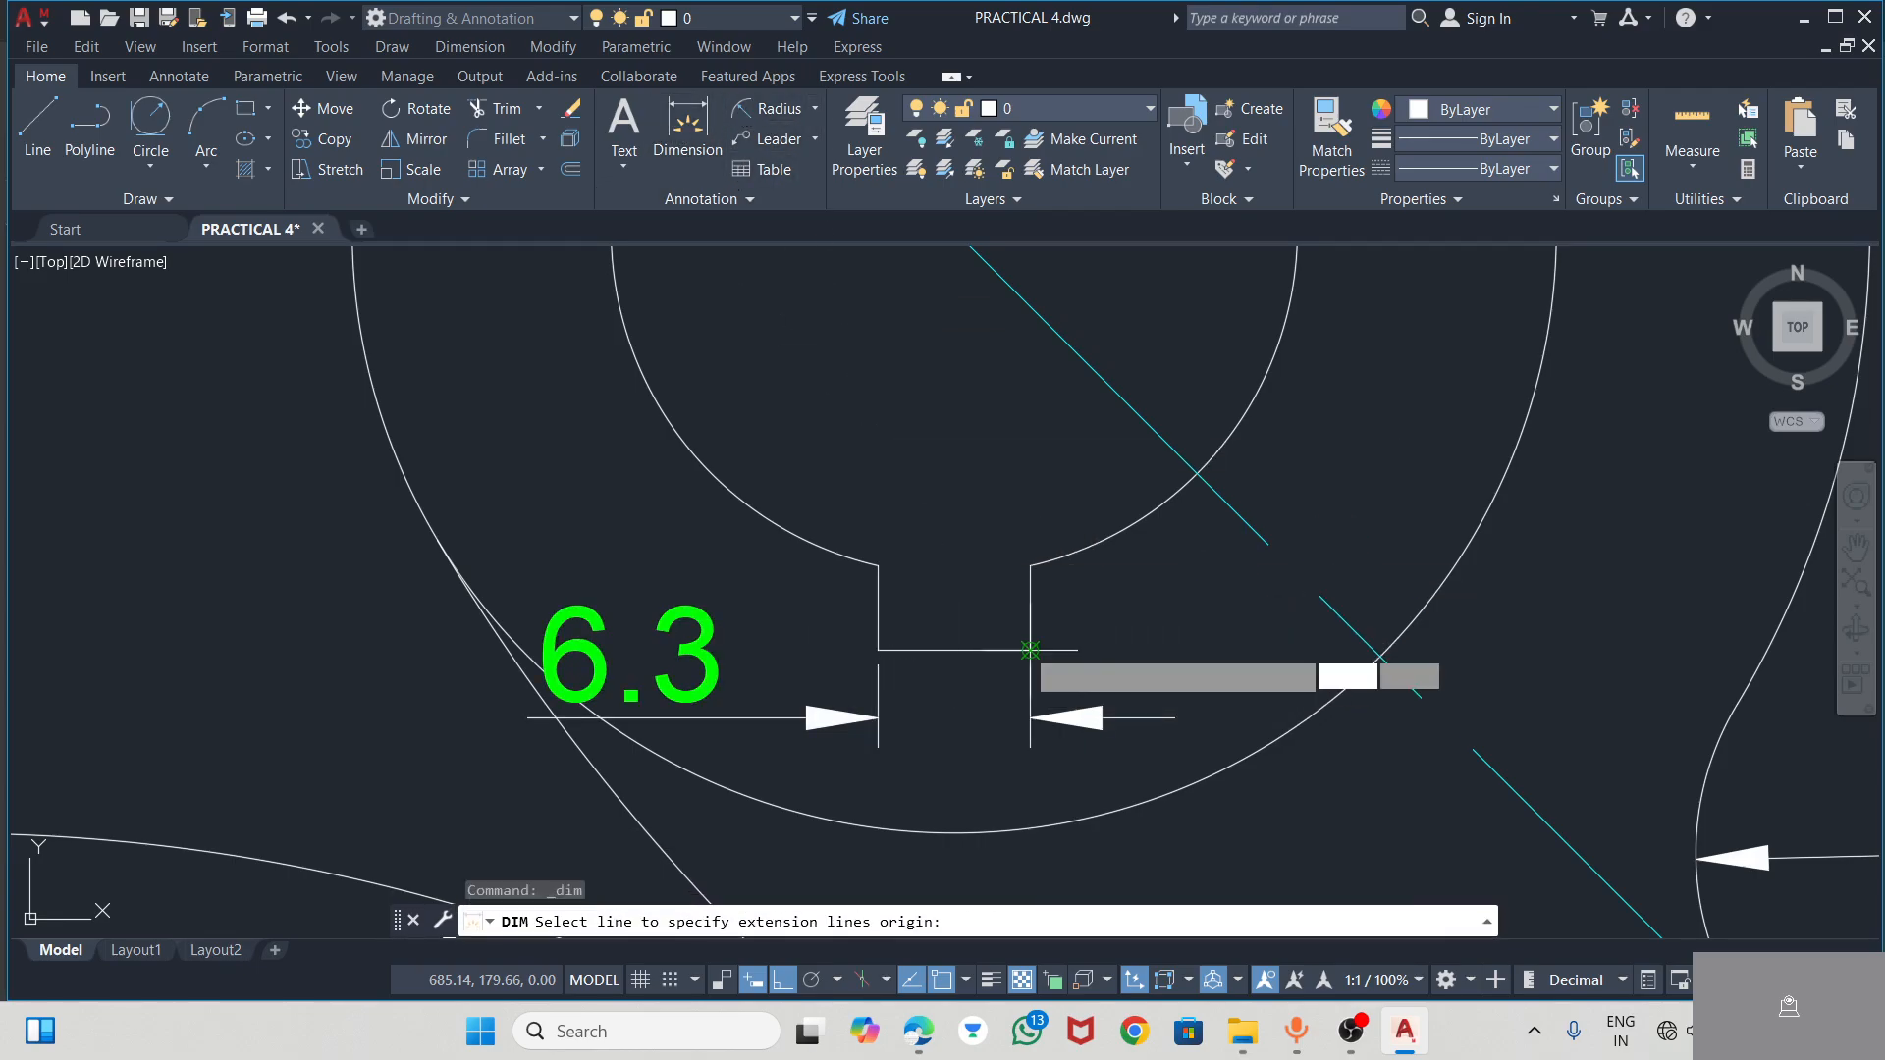
left_click(1028, 650)
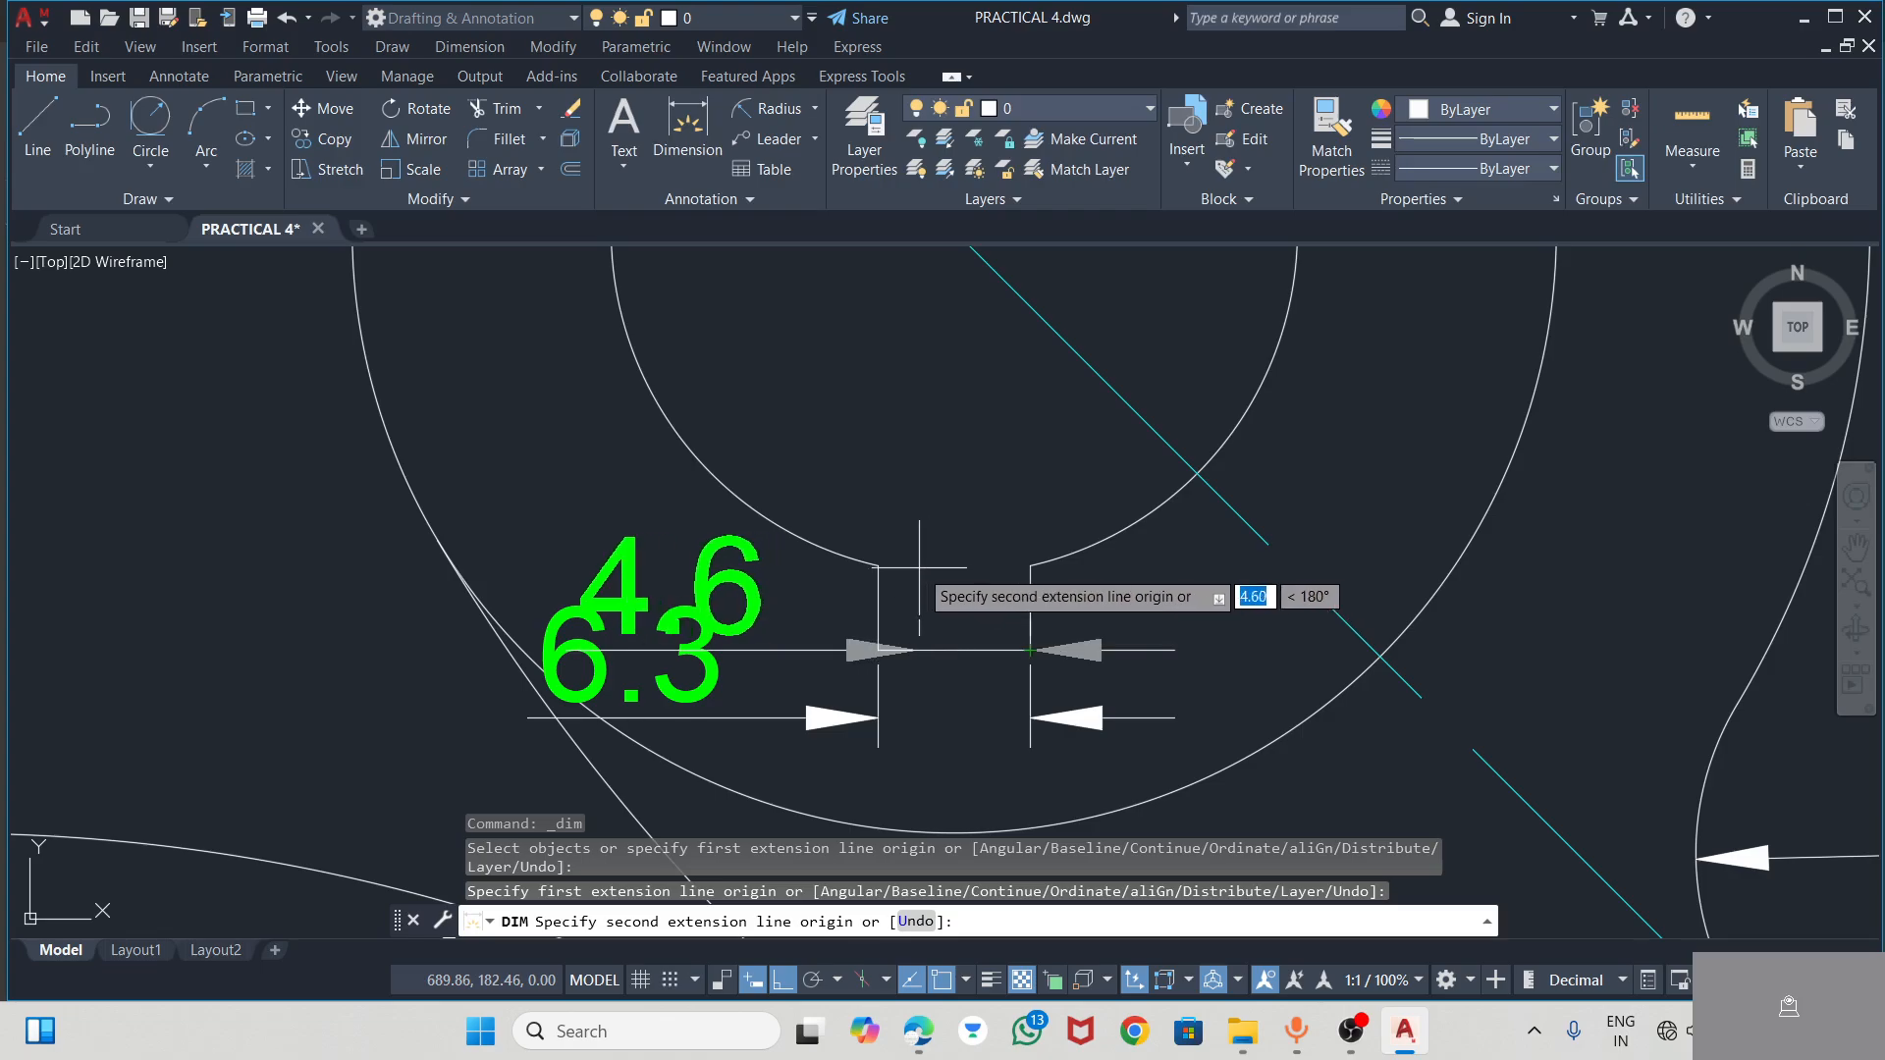
left_click(1030, 565)
scroll(988, 566, "down", 3)
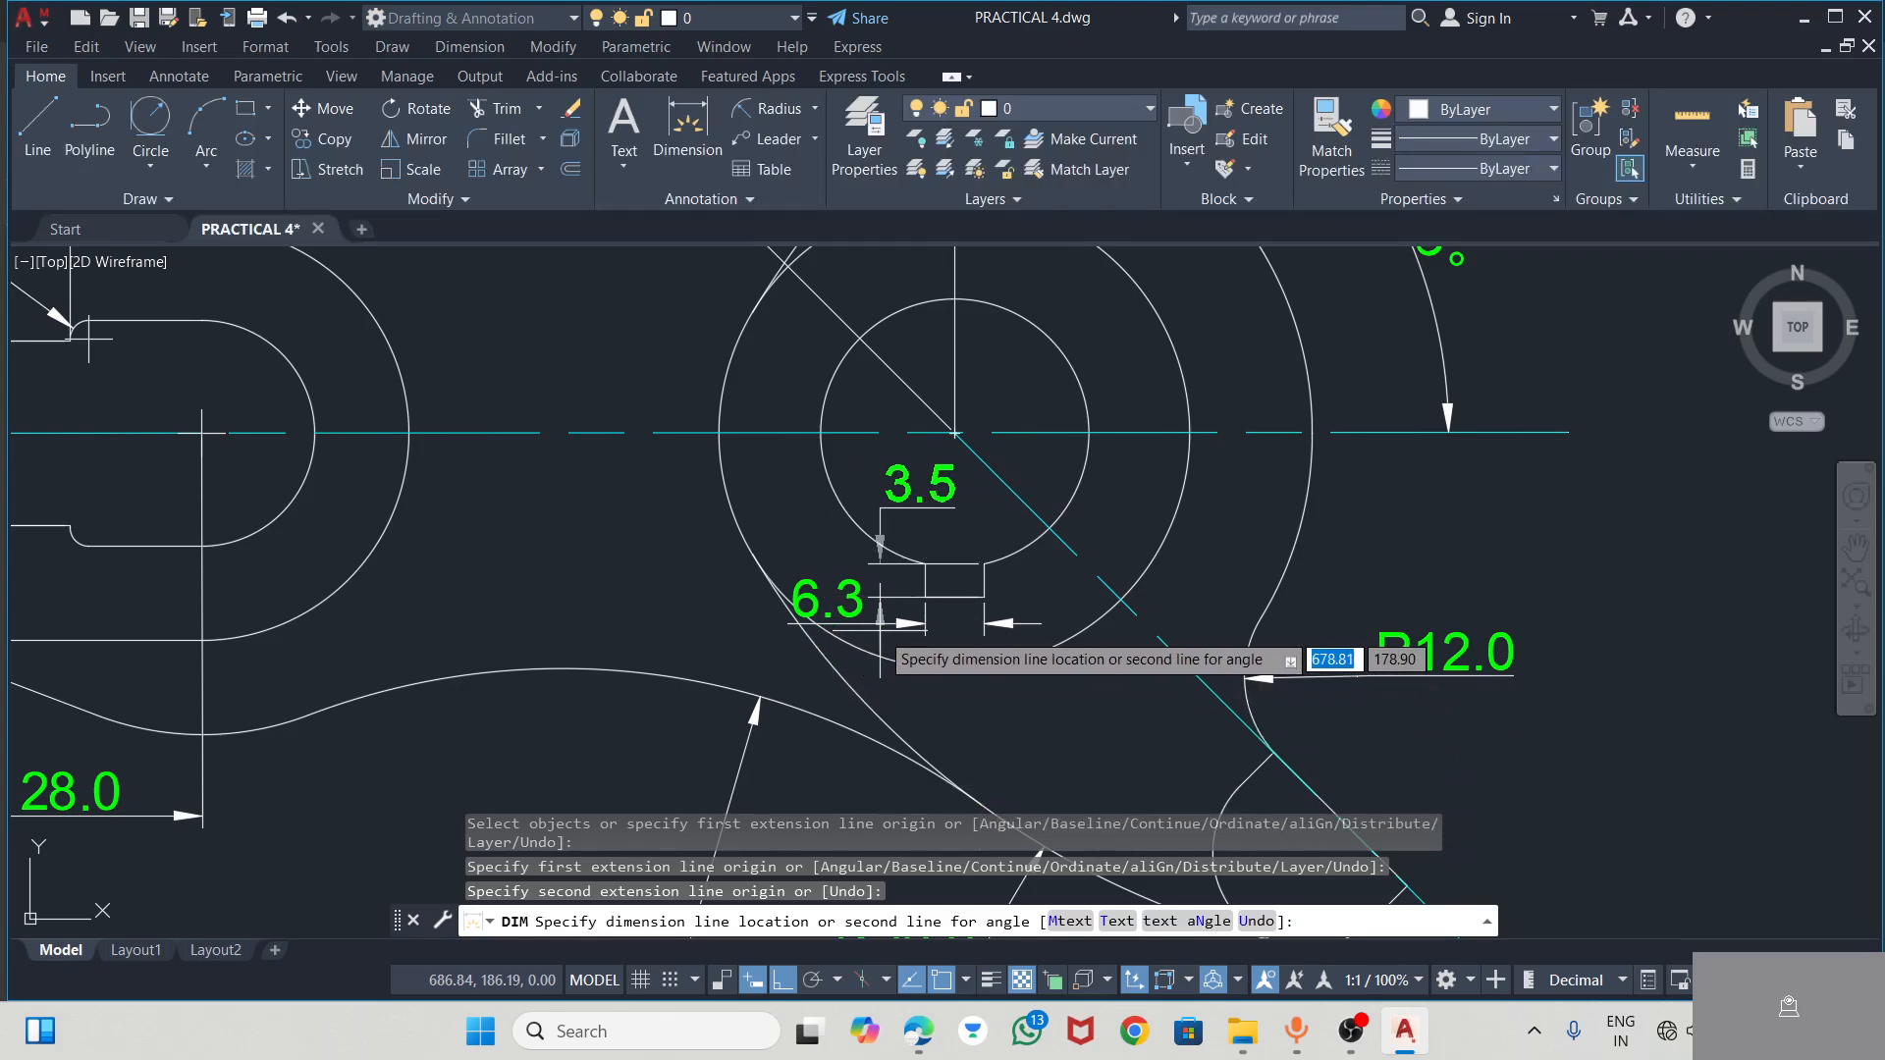
left_click(880, 633)
scroll(967, 589, "down", 4)
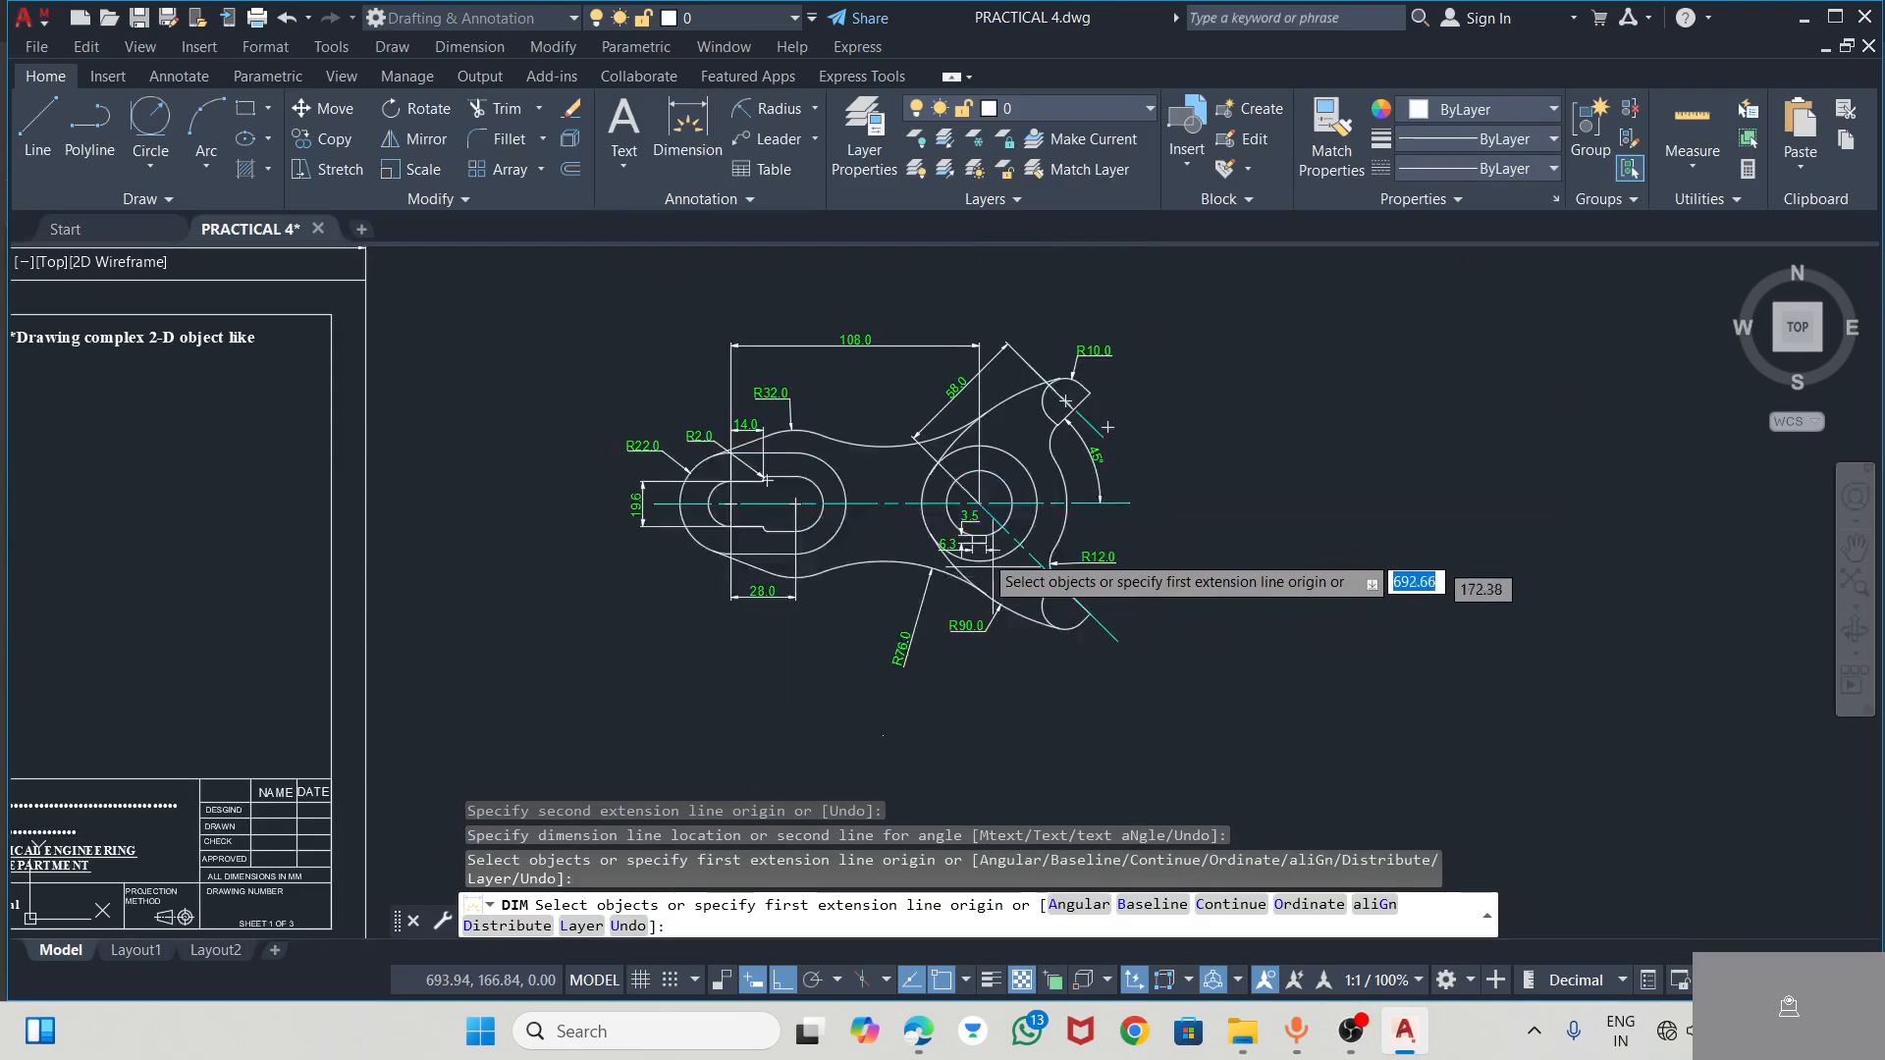
Add a diameter dimension to the hub's outer circle, with its text to the left of the hub inside the lever
scroll(1055, 447, "up", 4)
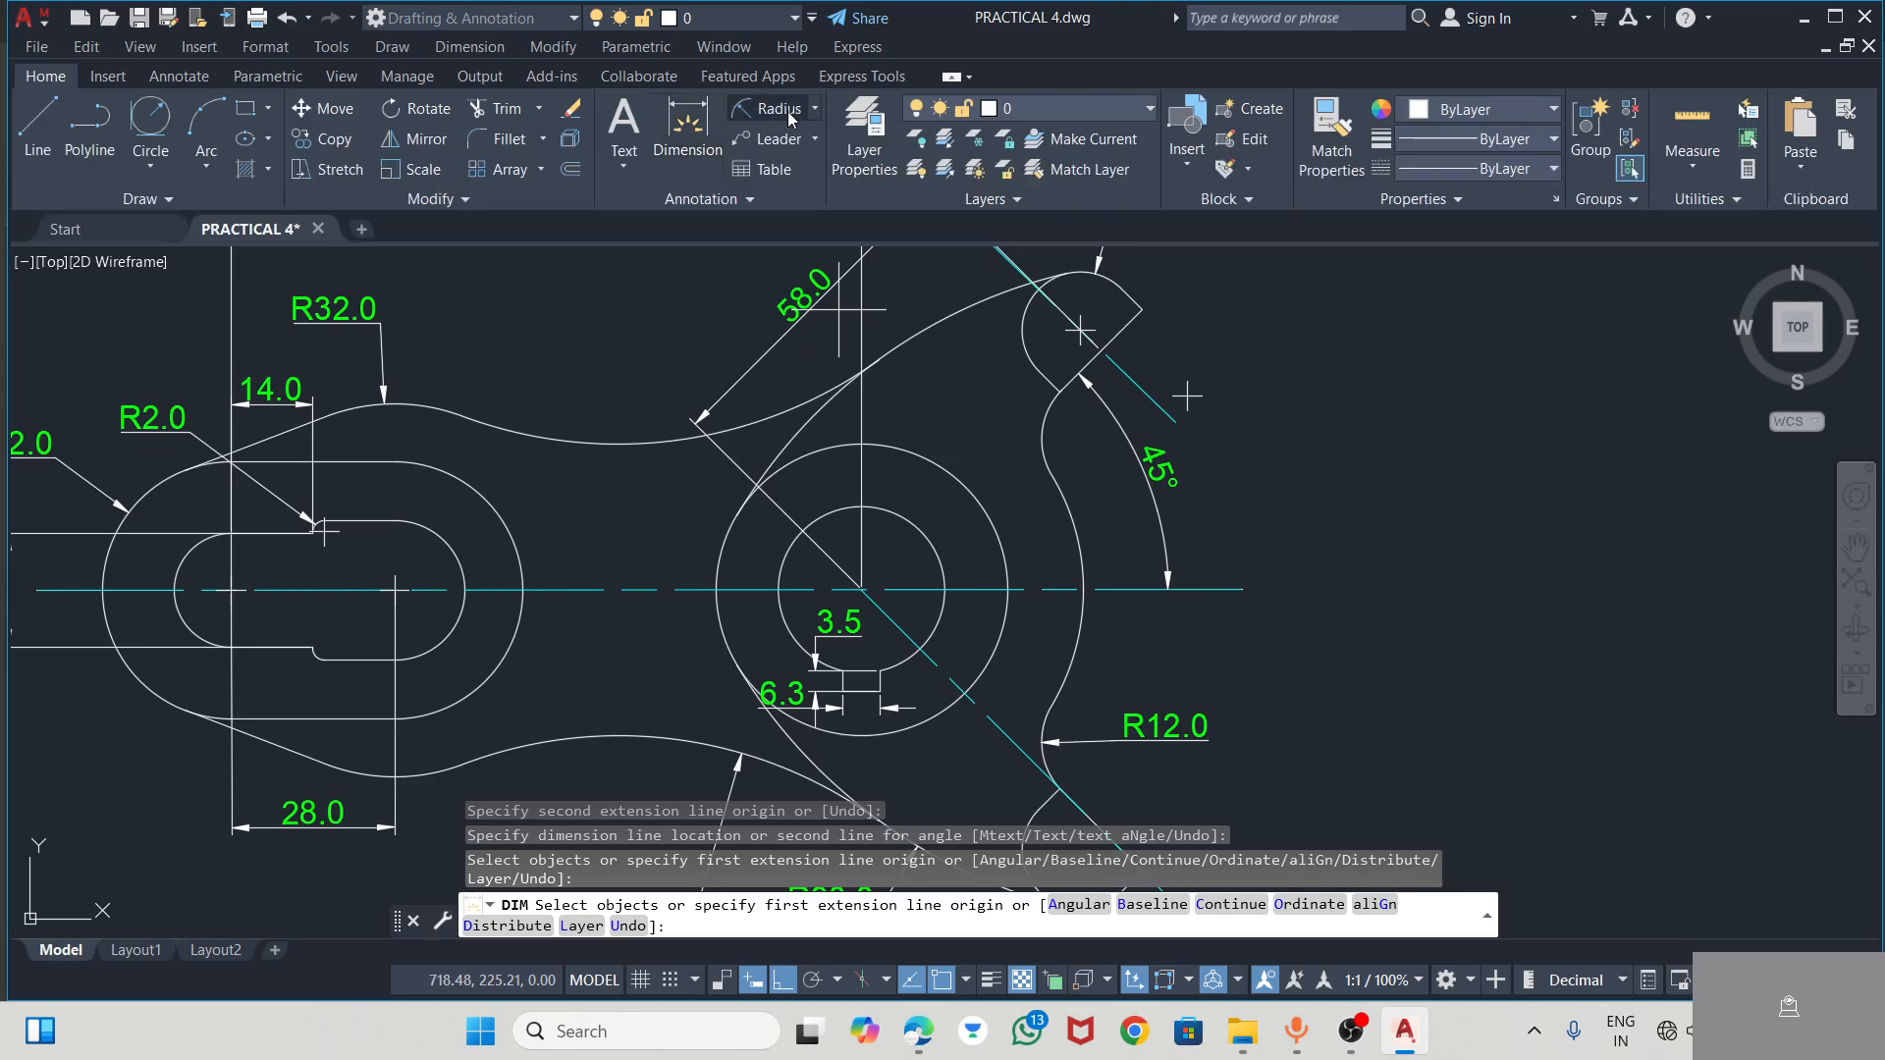
left_click(816, 110)
left_click(800, 400)
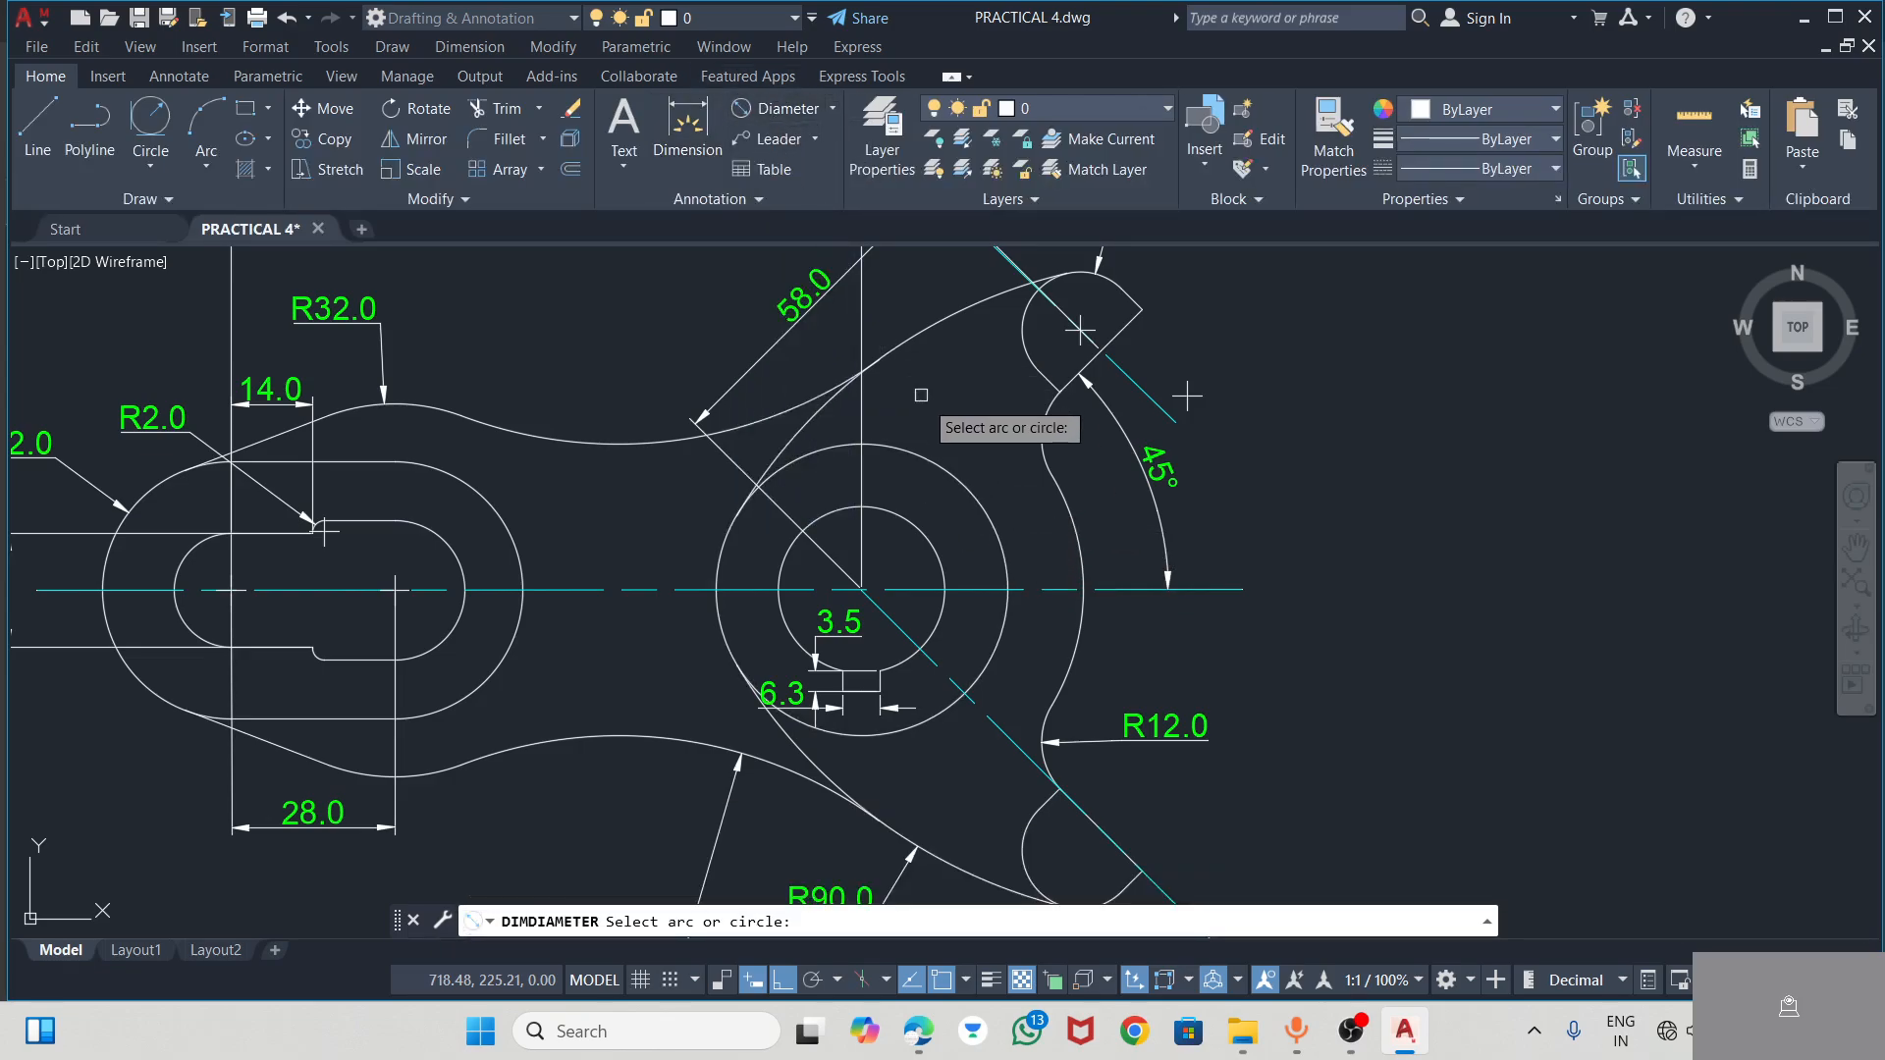
left_click(949, 457)
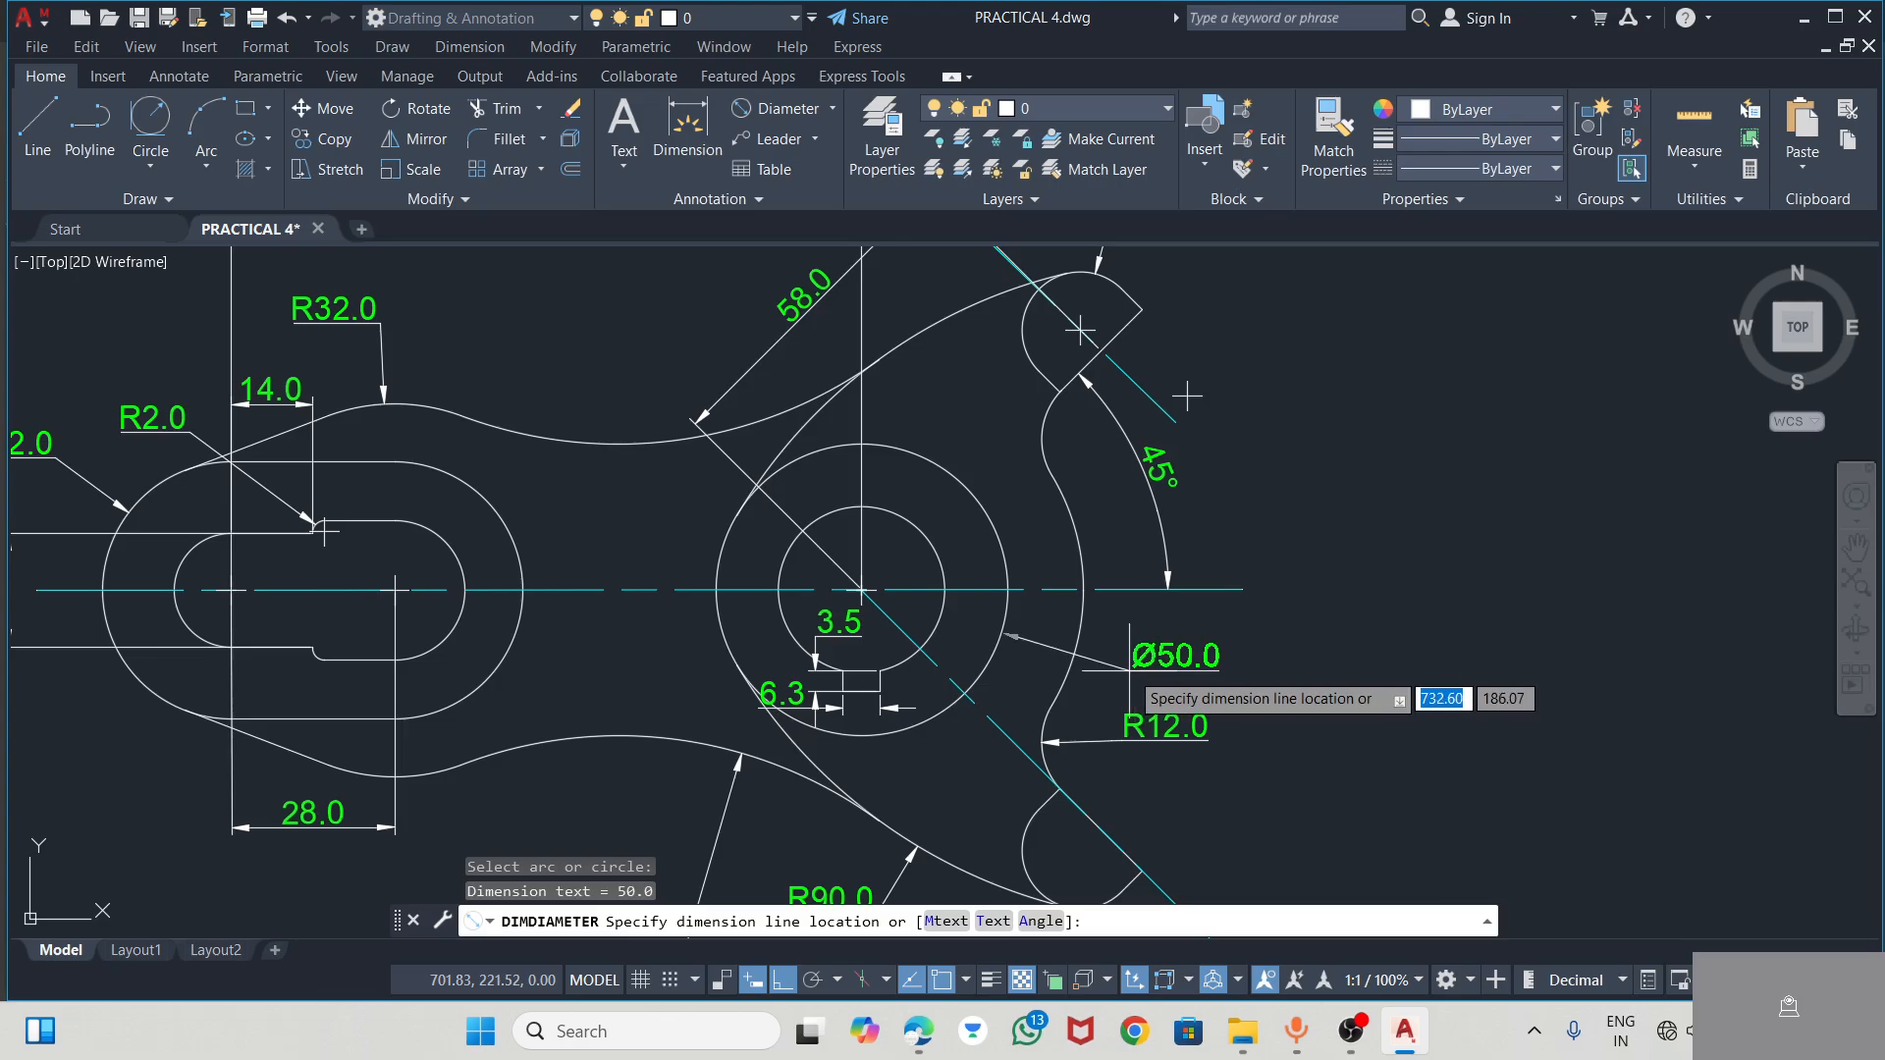
left_click(653, 538)
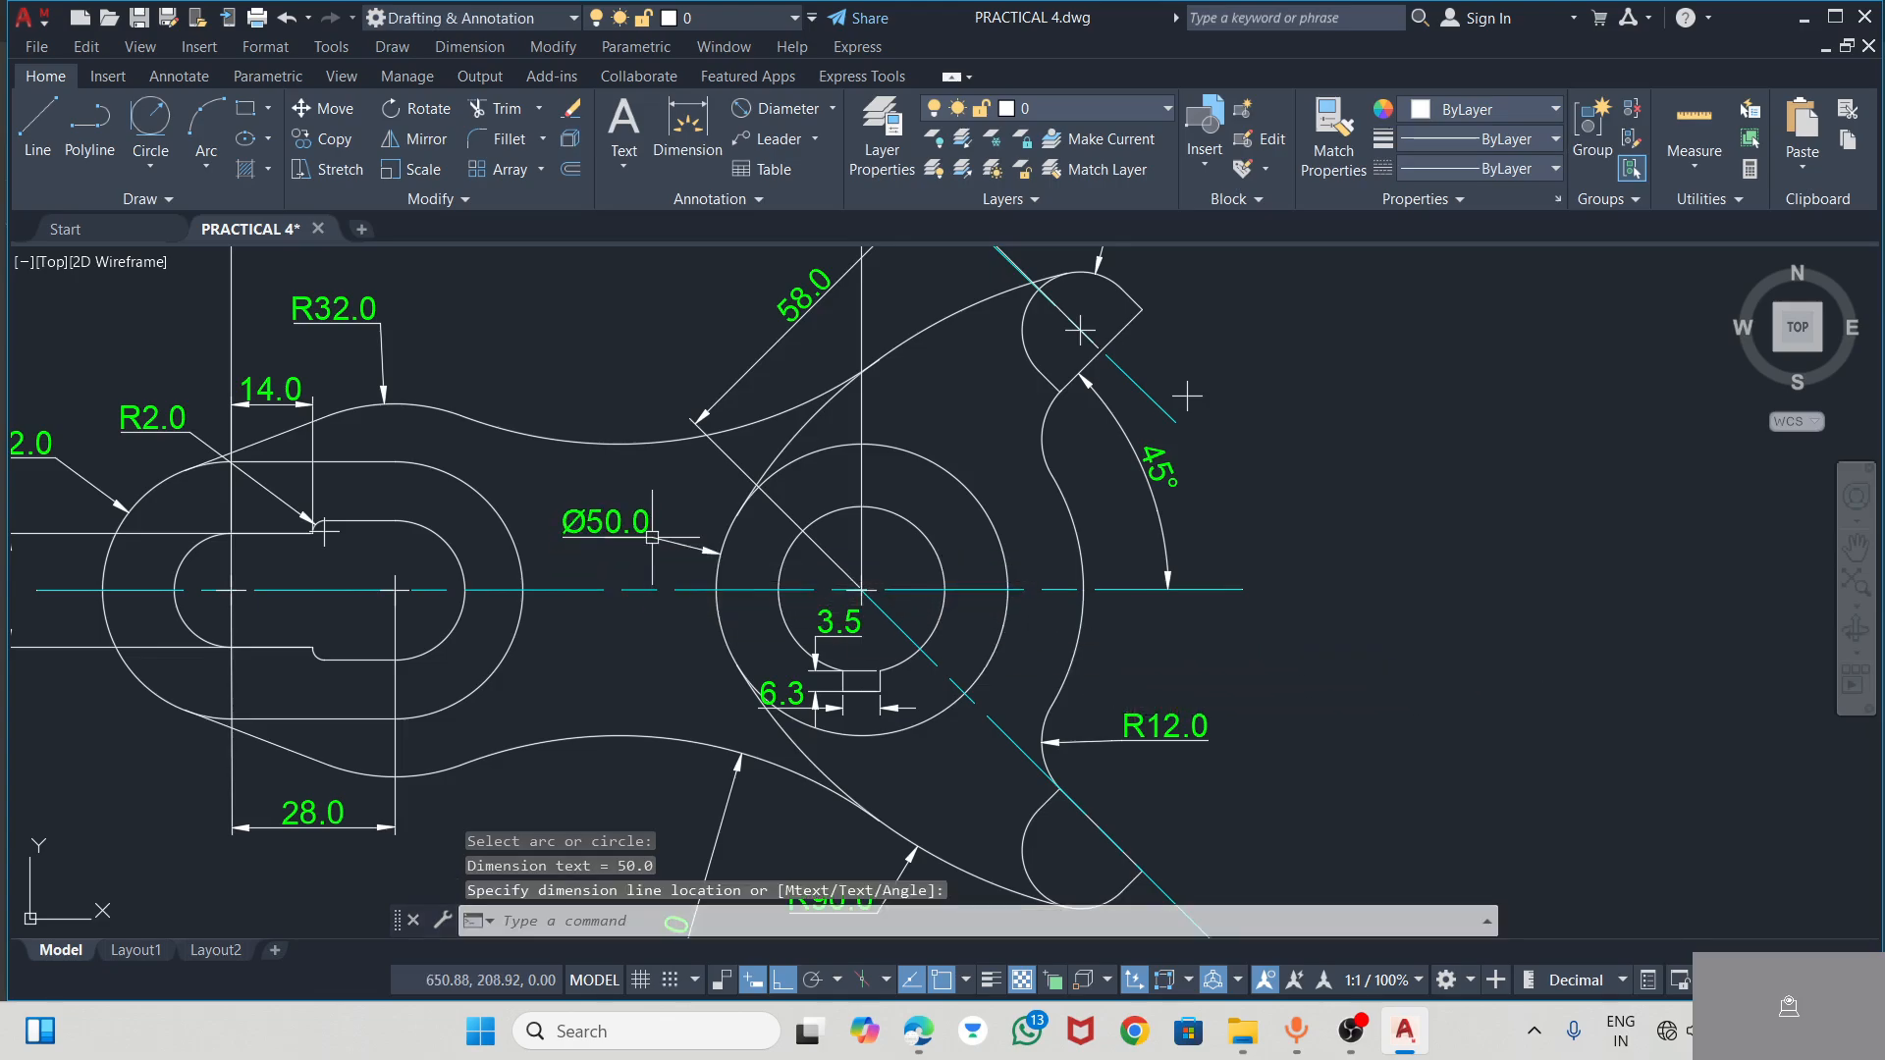
Add a diameter dimension to the hub's inner bore, with its text outside the lever's right edge above the concave arc's radius
left_click(766, 109)
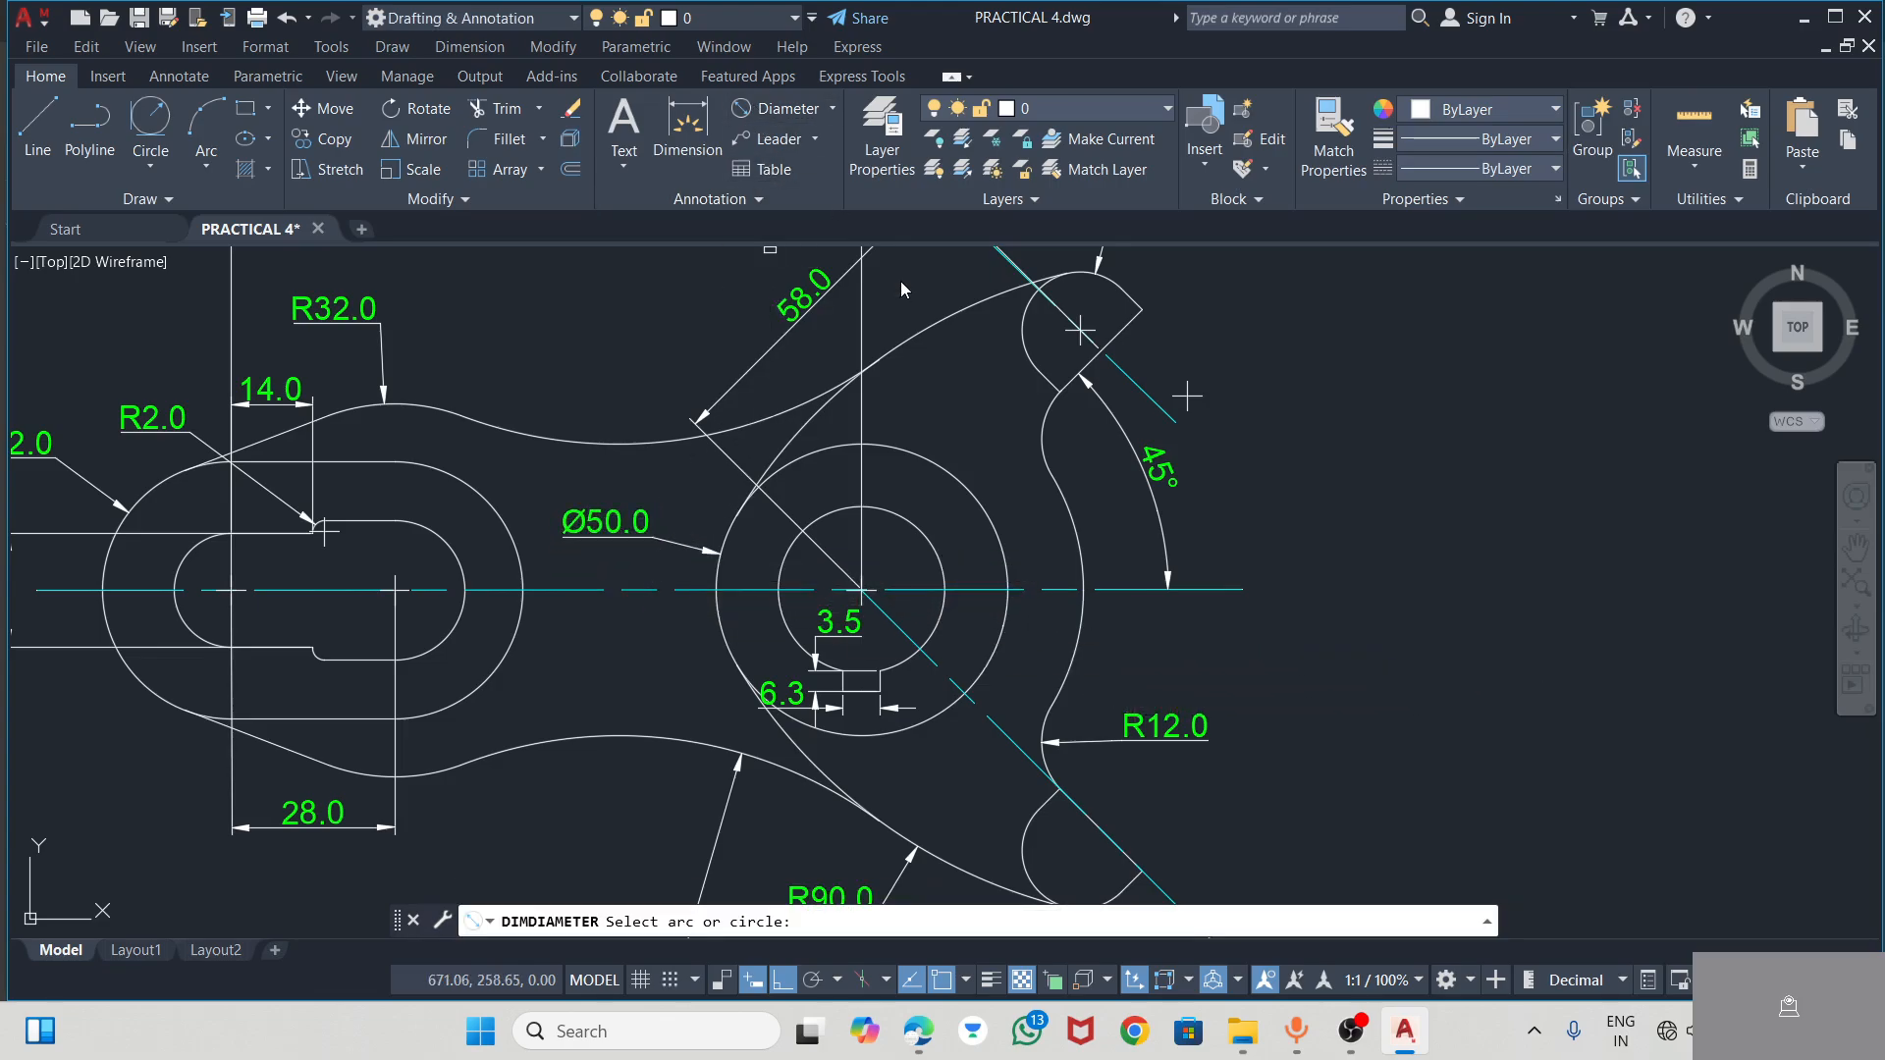
left_click(916, 523)
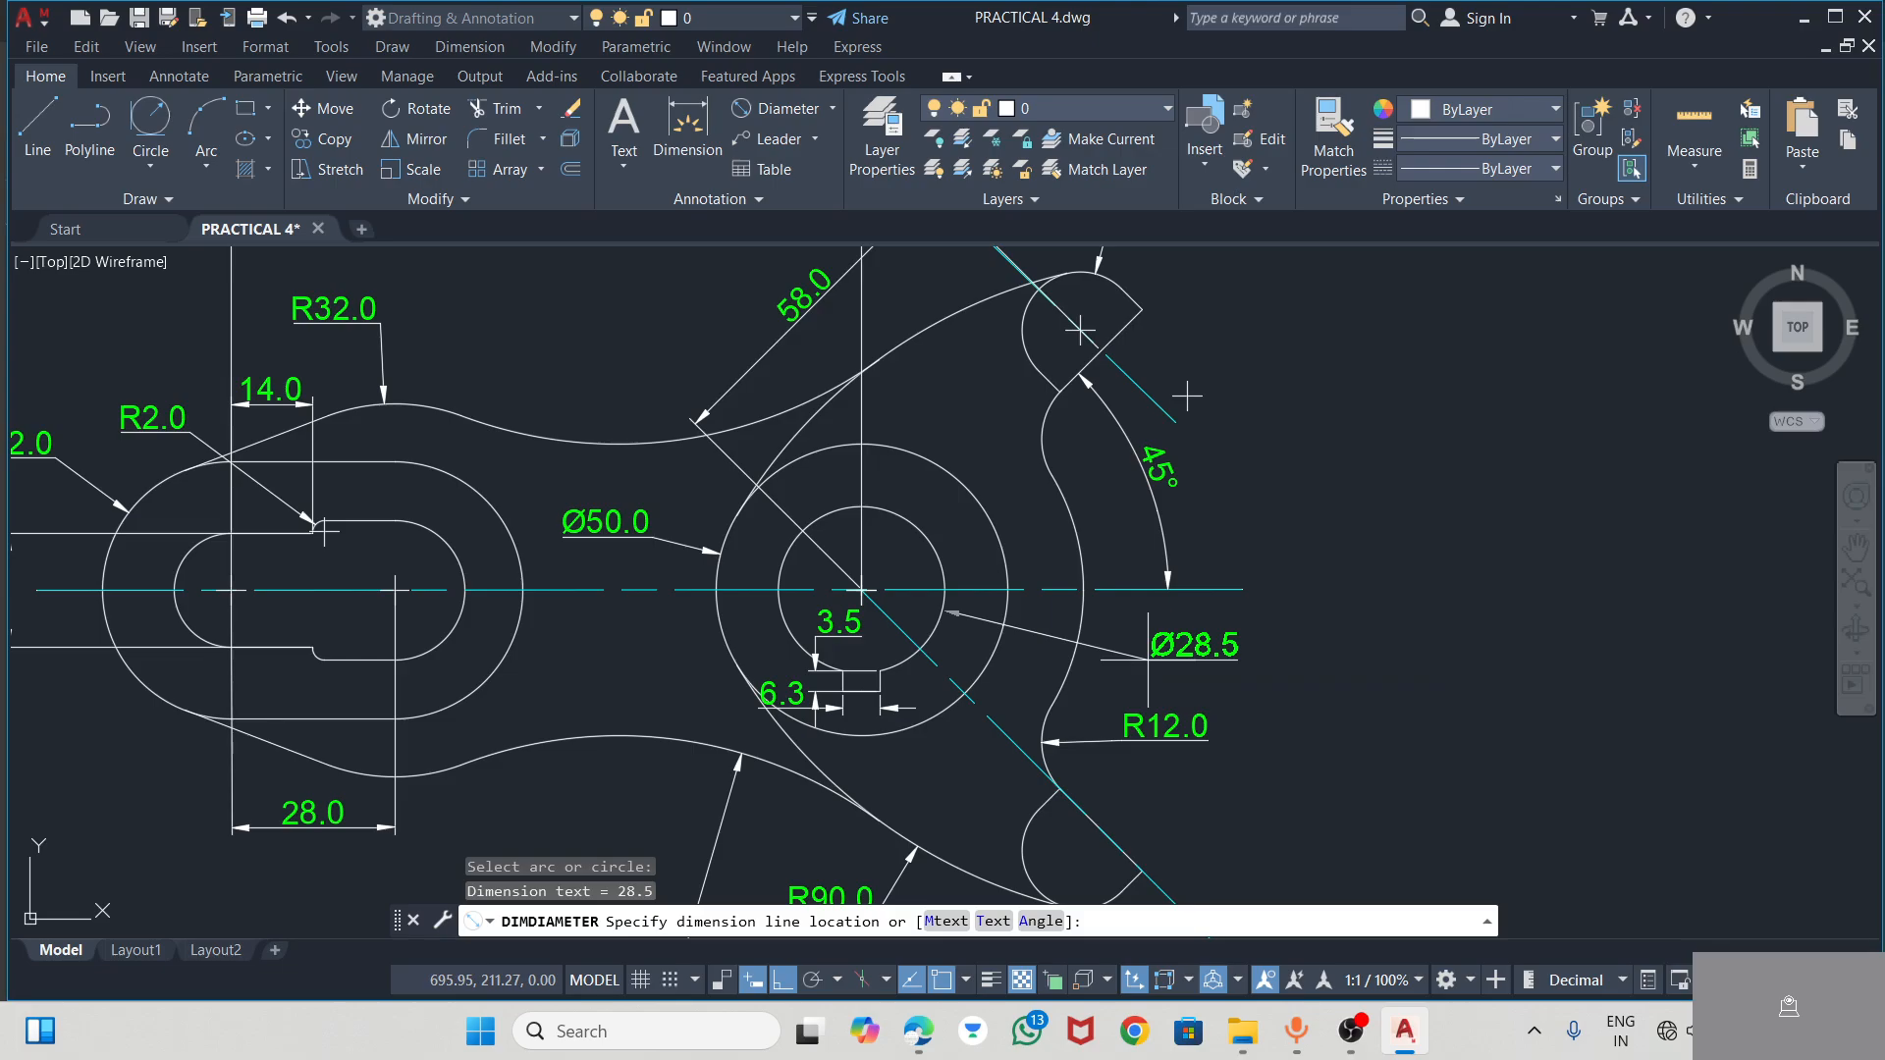
left_click(1348, 644)
scroll(1289, 505, "down", 2)
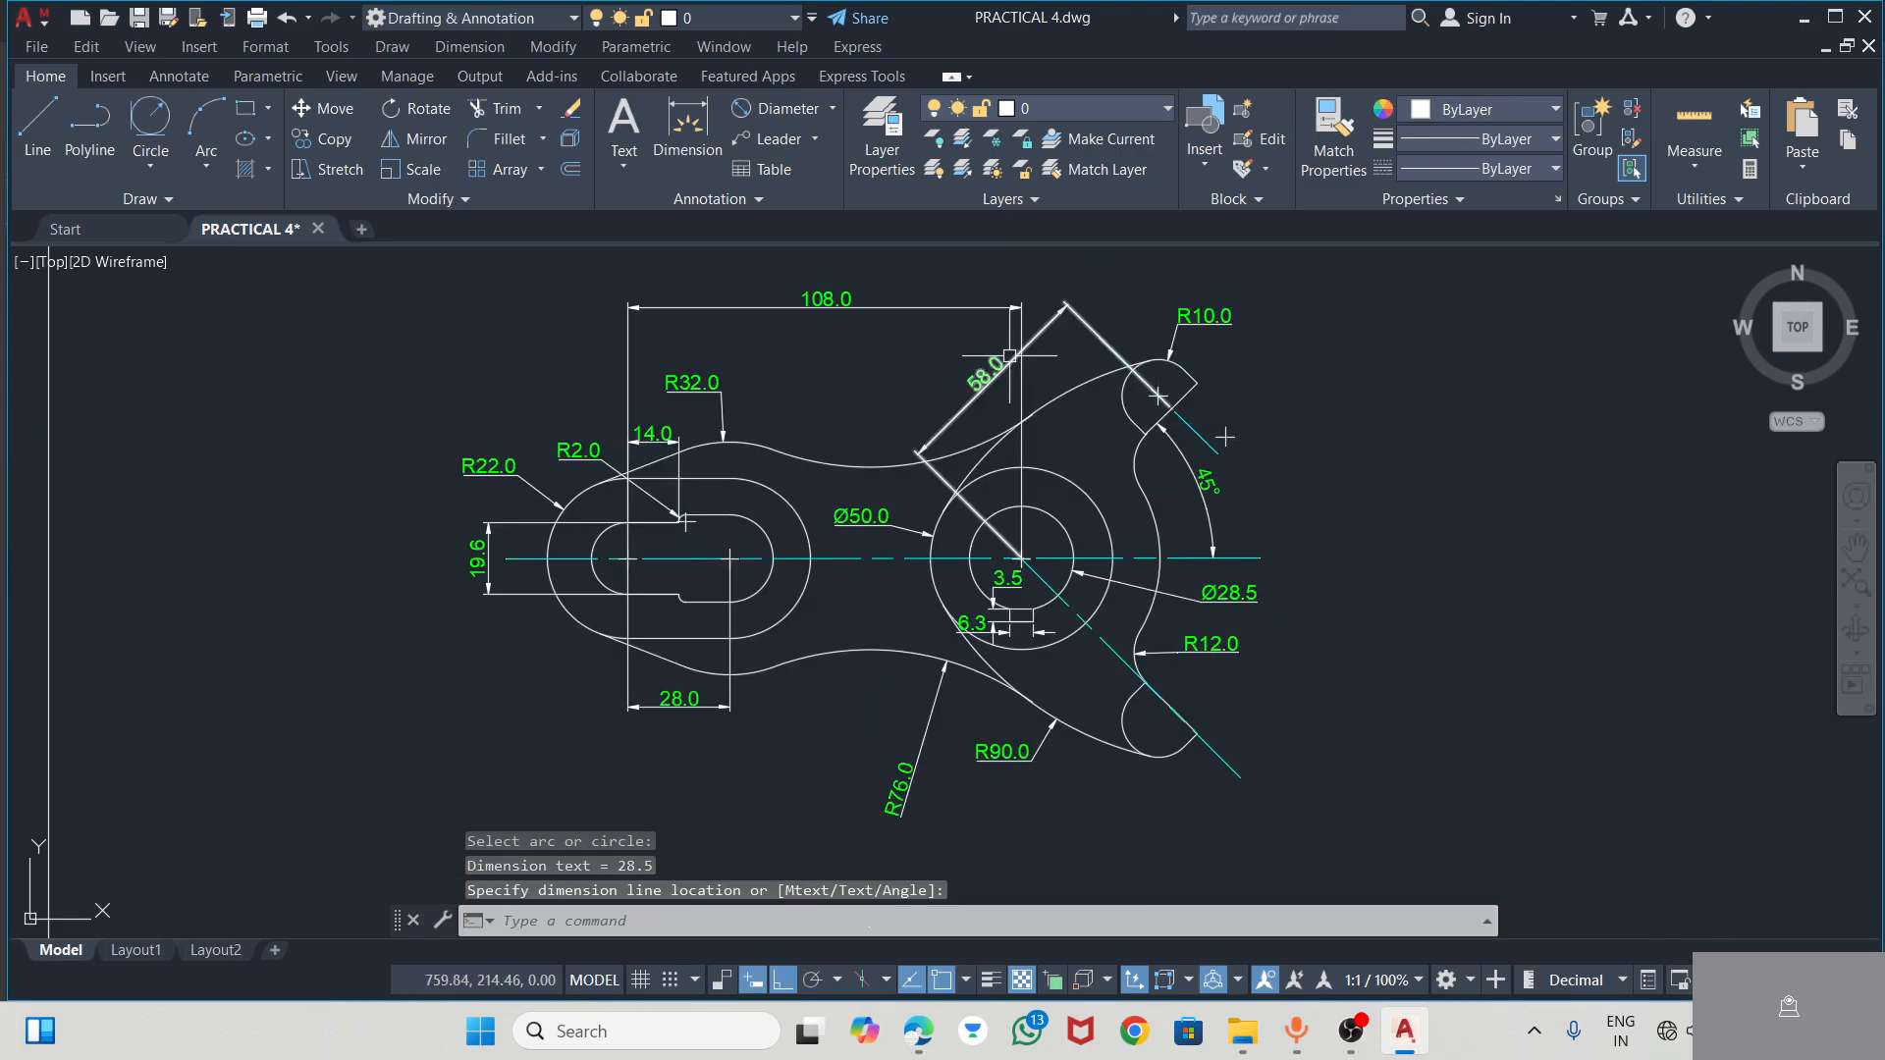
Open the bore's diameter dimension text for editing and switch to the CAD practice PDF in Edge to check the bore's callout
scroll(1234, 598, "up", 2)
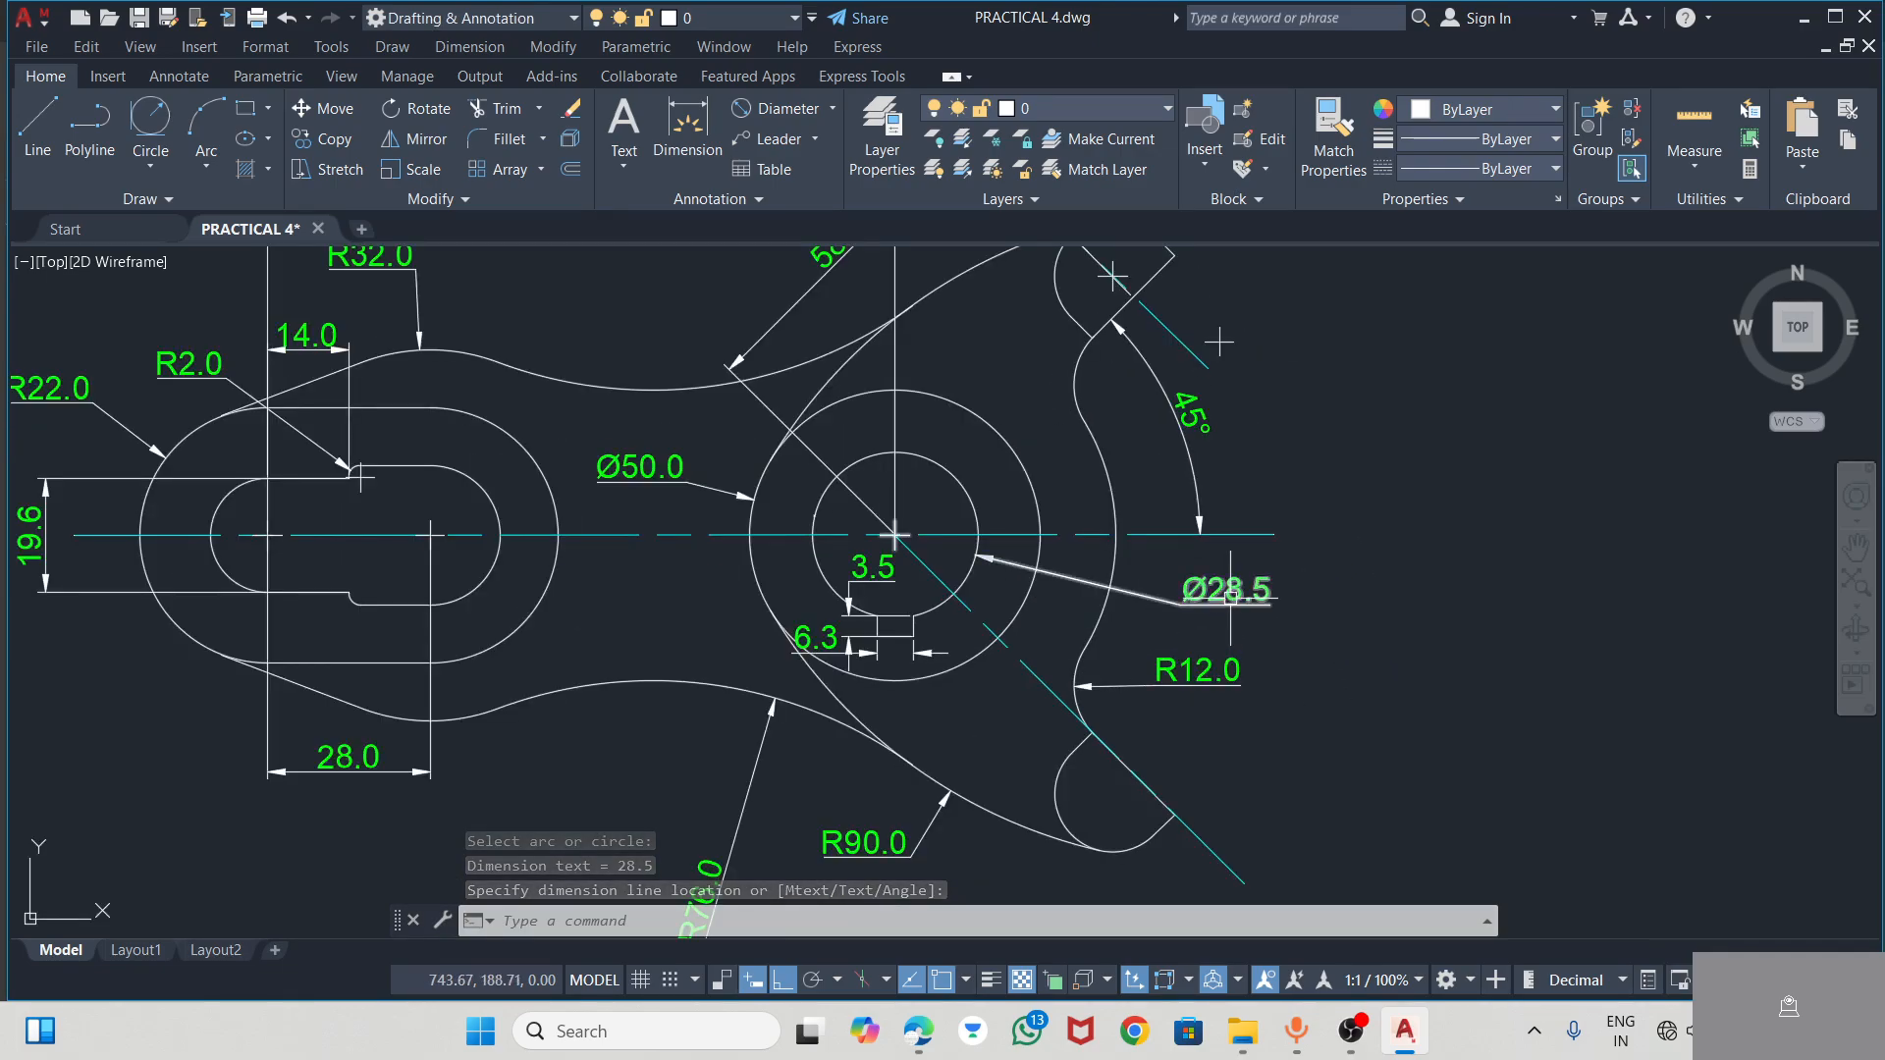
double_click(1233, 597)
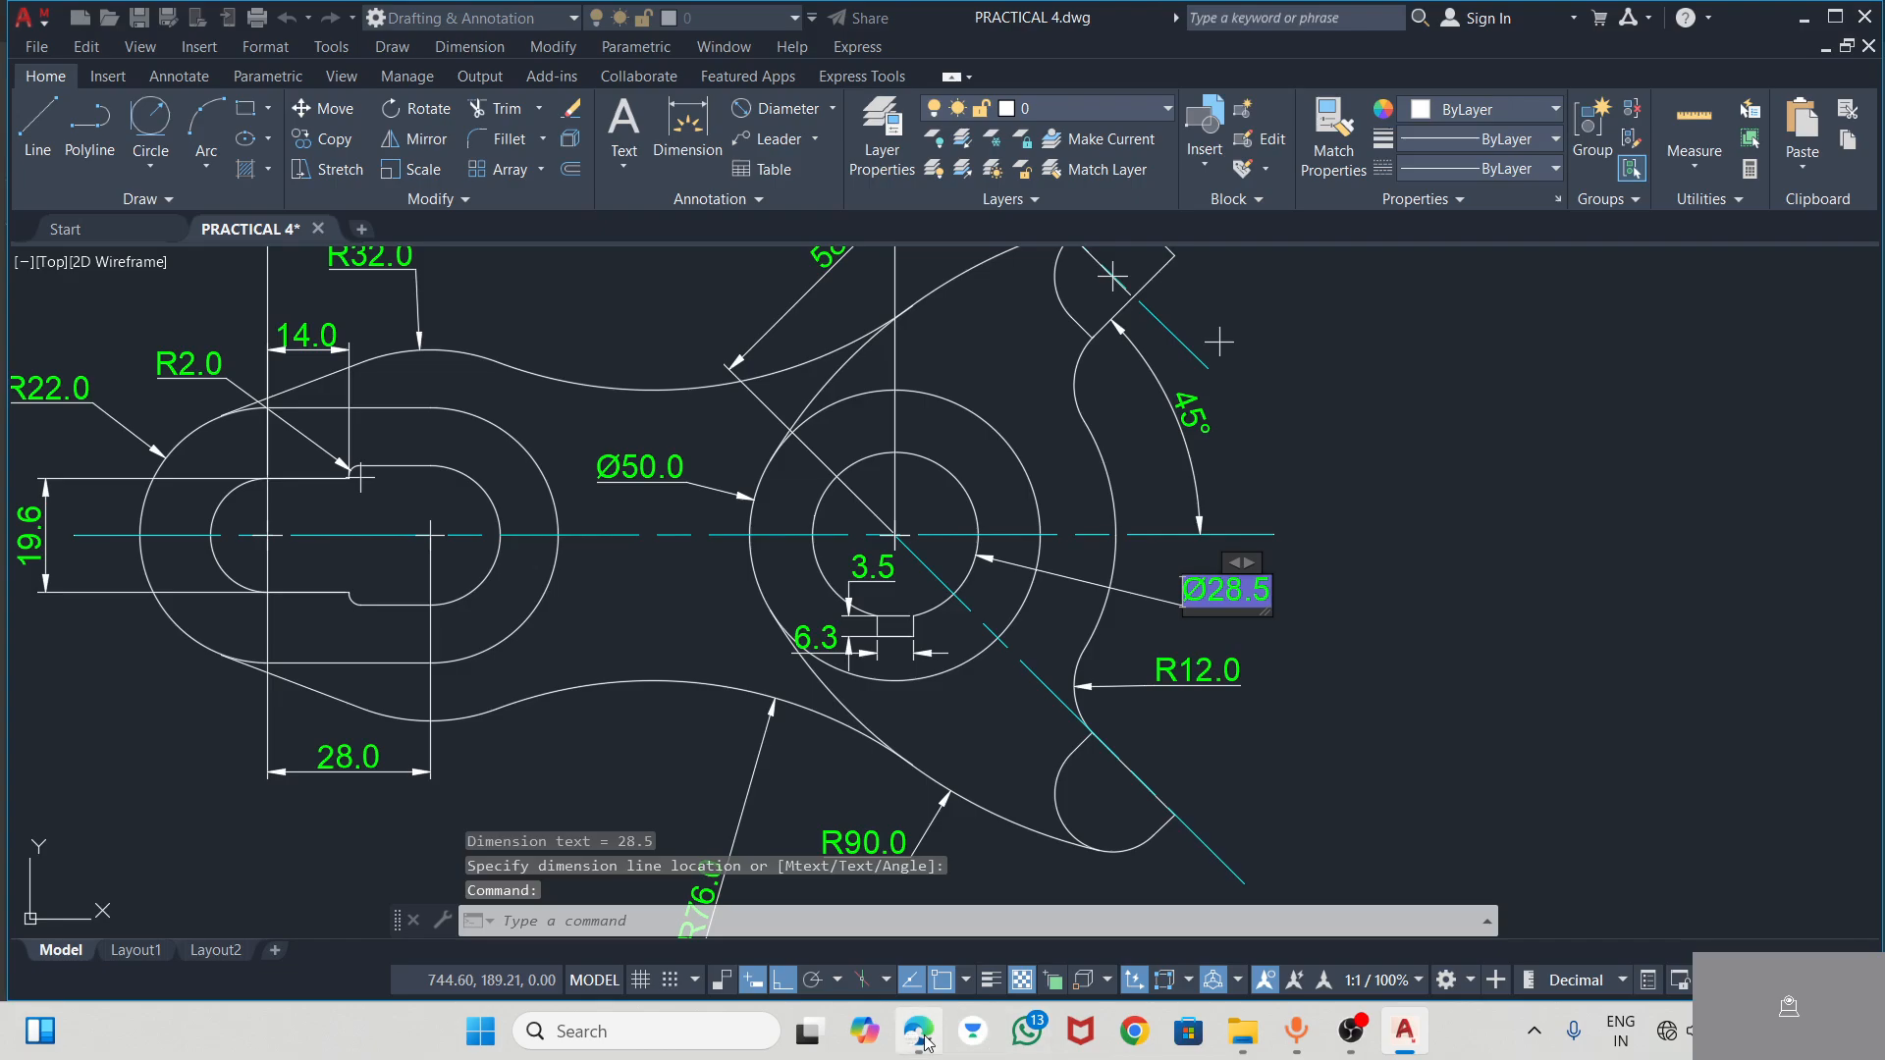
left_click(921, 1033)
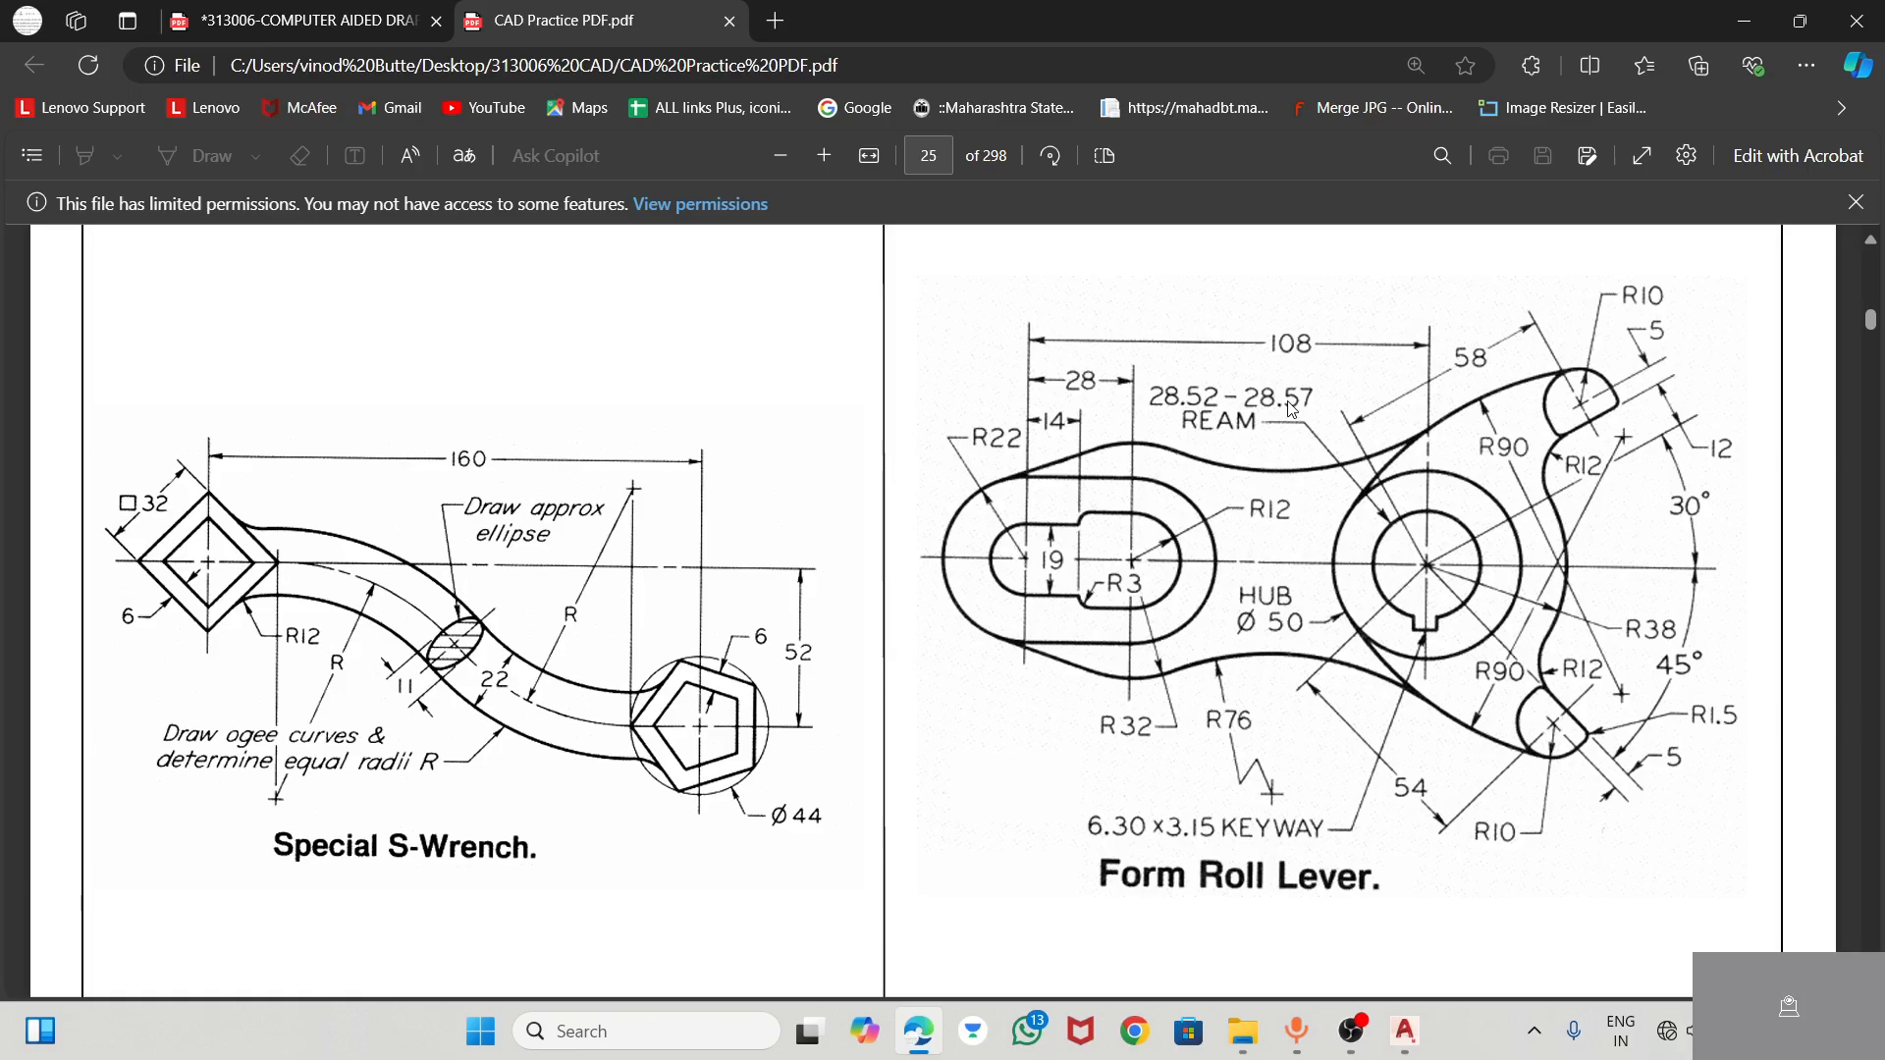
Switch back to PRACTICAL 4.dwg in AutoCAD and reopen the hub bore's diameter dimension text for editing
left_click(1404, 1031)
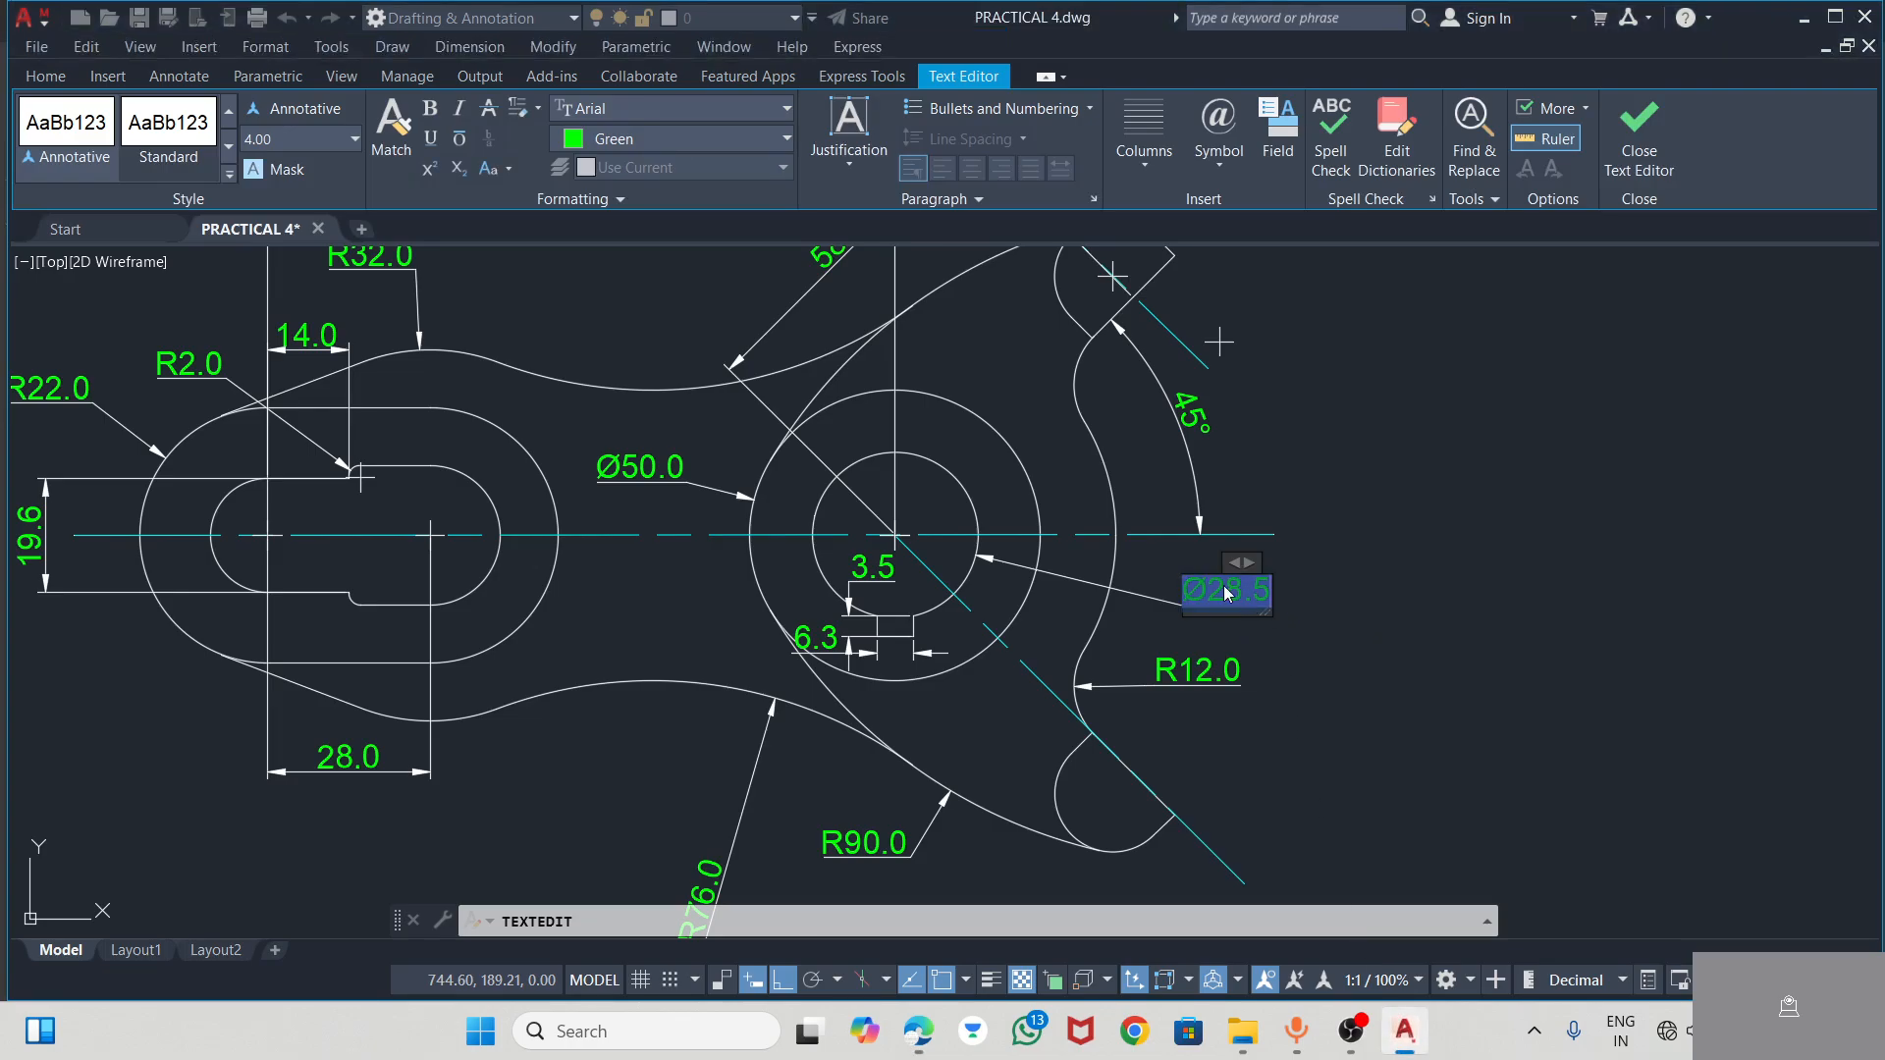
left_click(1359, 625)
left_click(1217, 602)
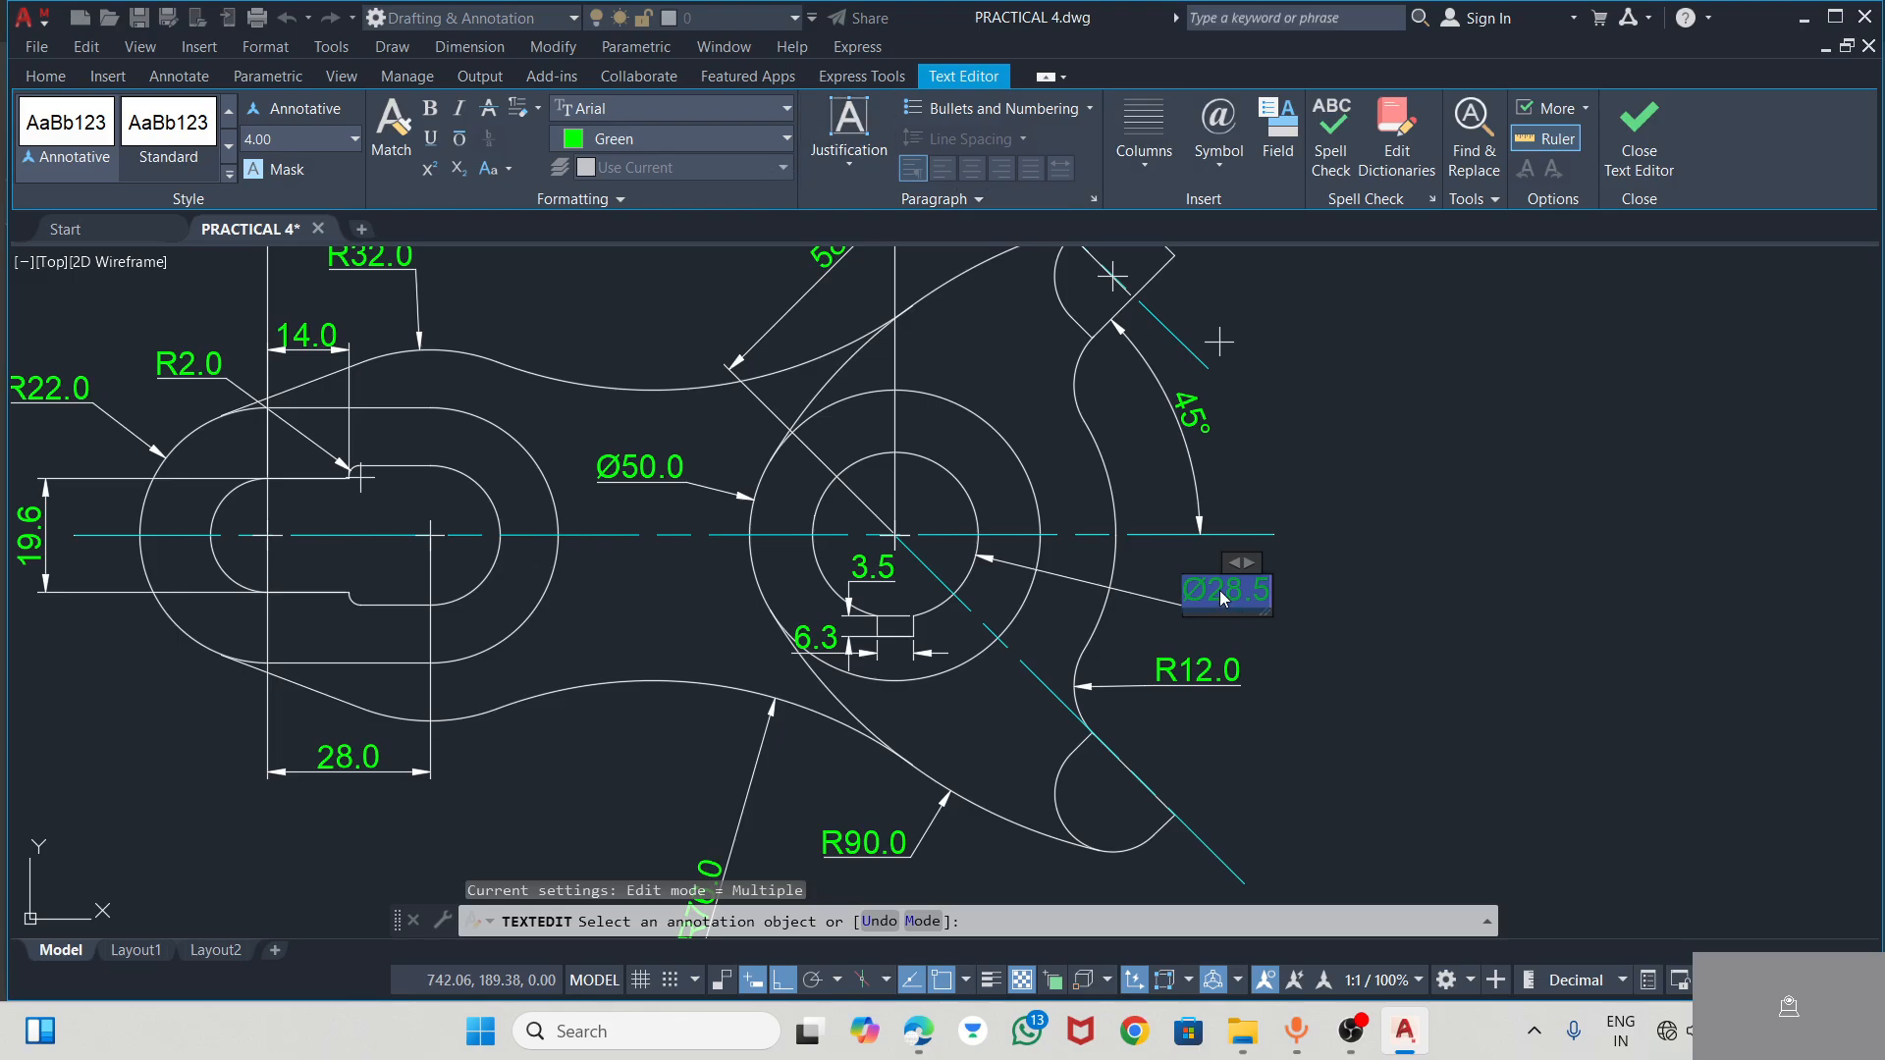
right_click(1223, 599)
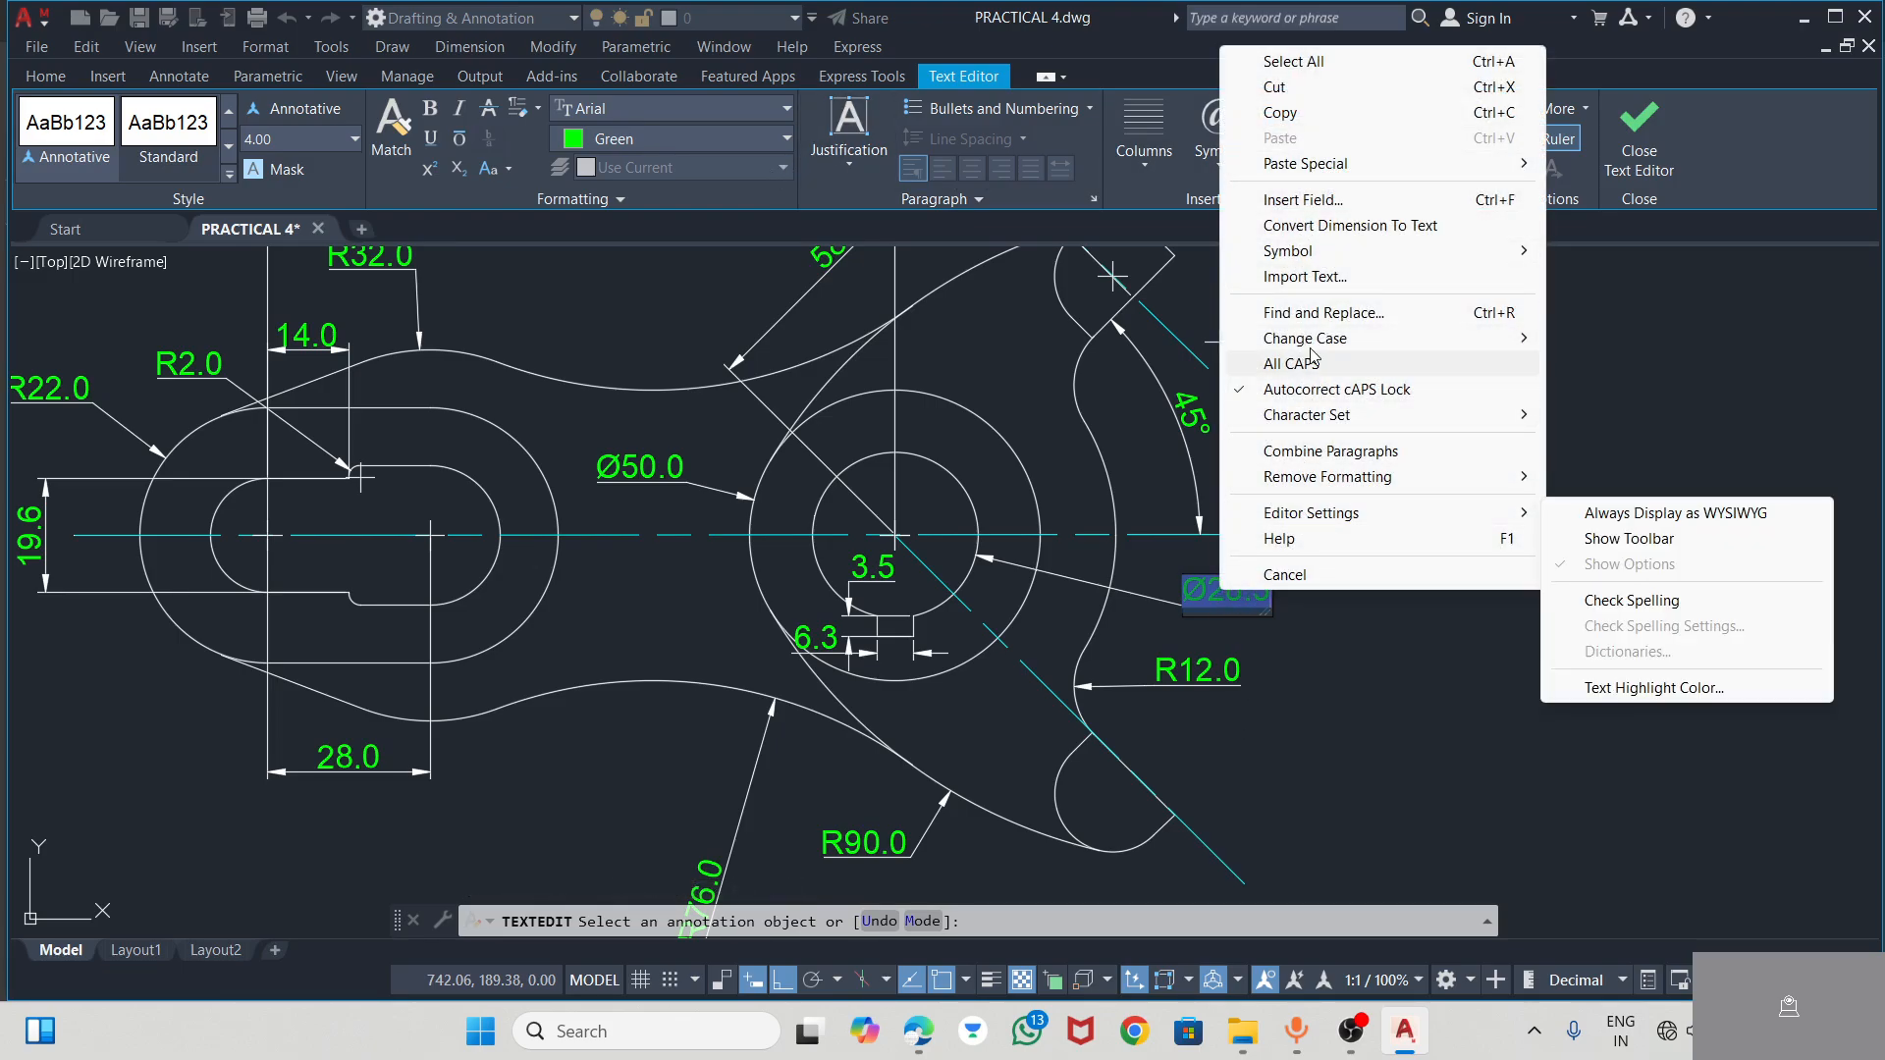
left_click(1219, 341)
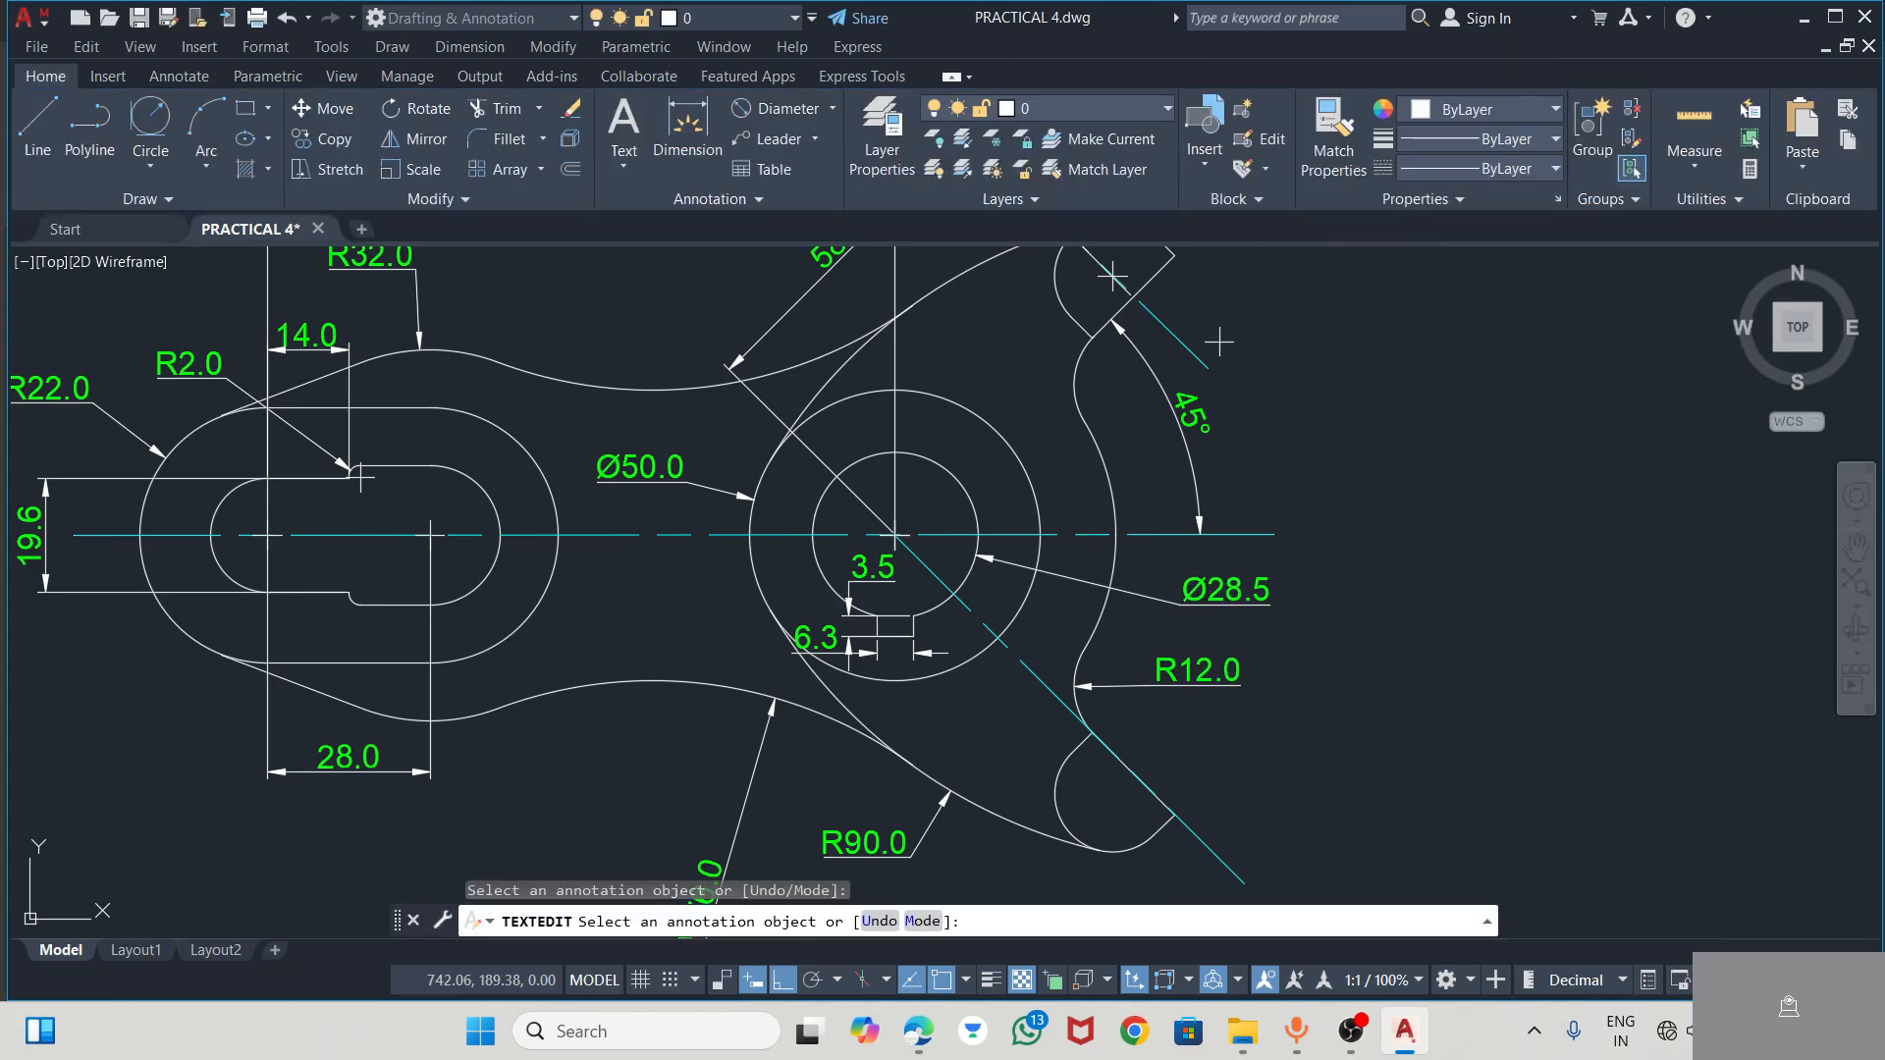
left_click(1199, 582)
right_click(1216, 589)
left_click(1581, 643)
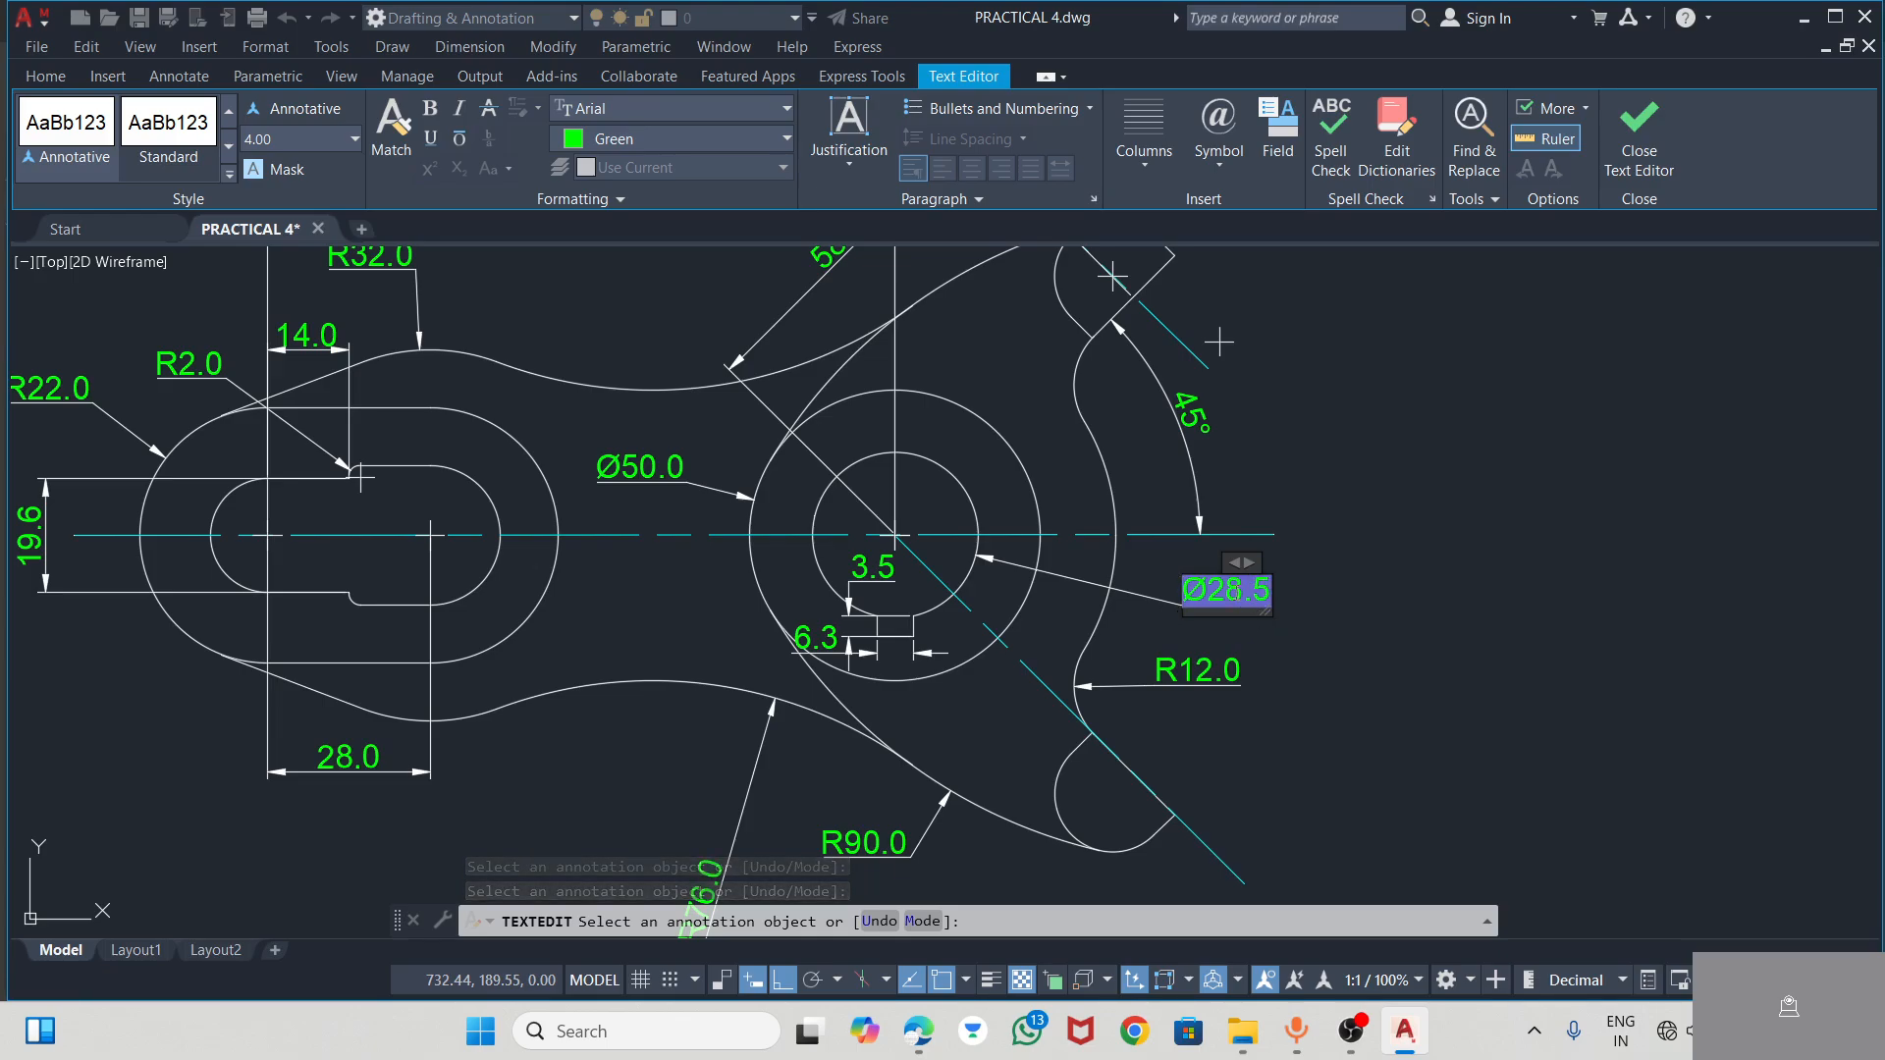
right_click(1253, 609)
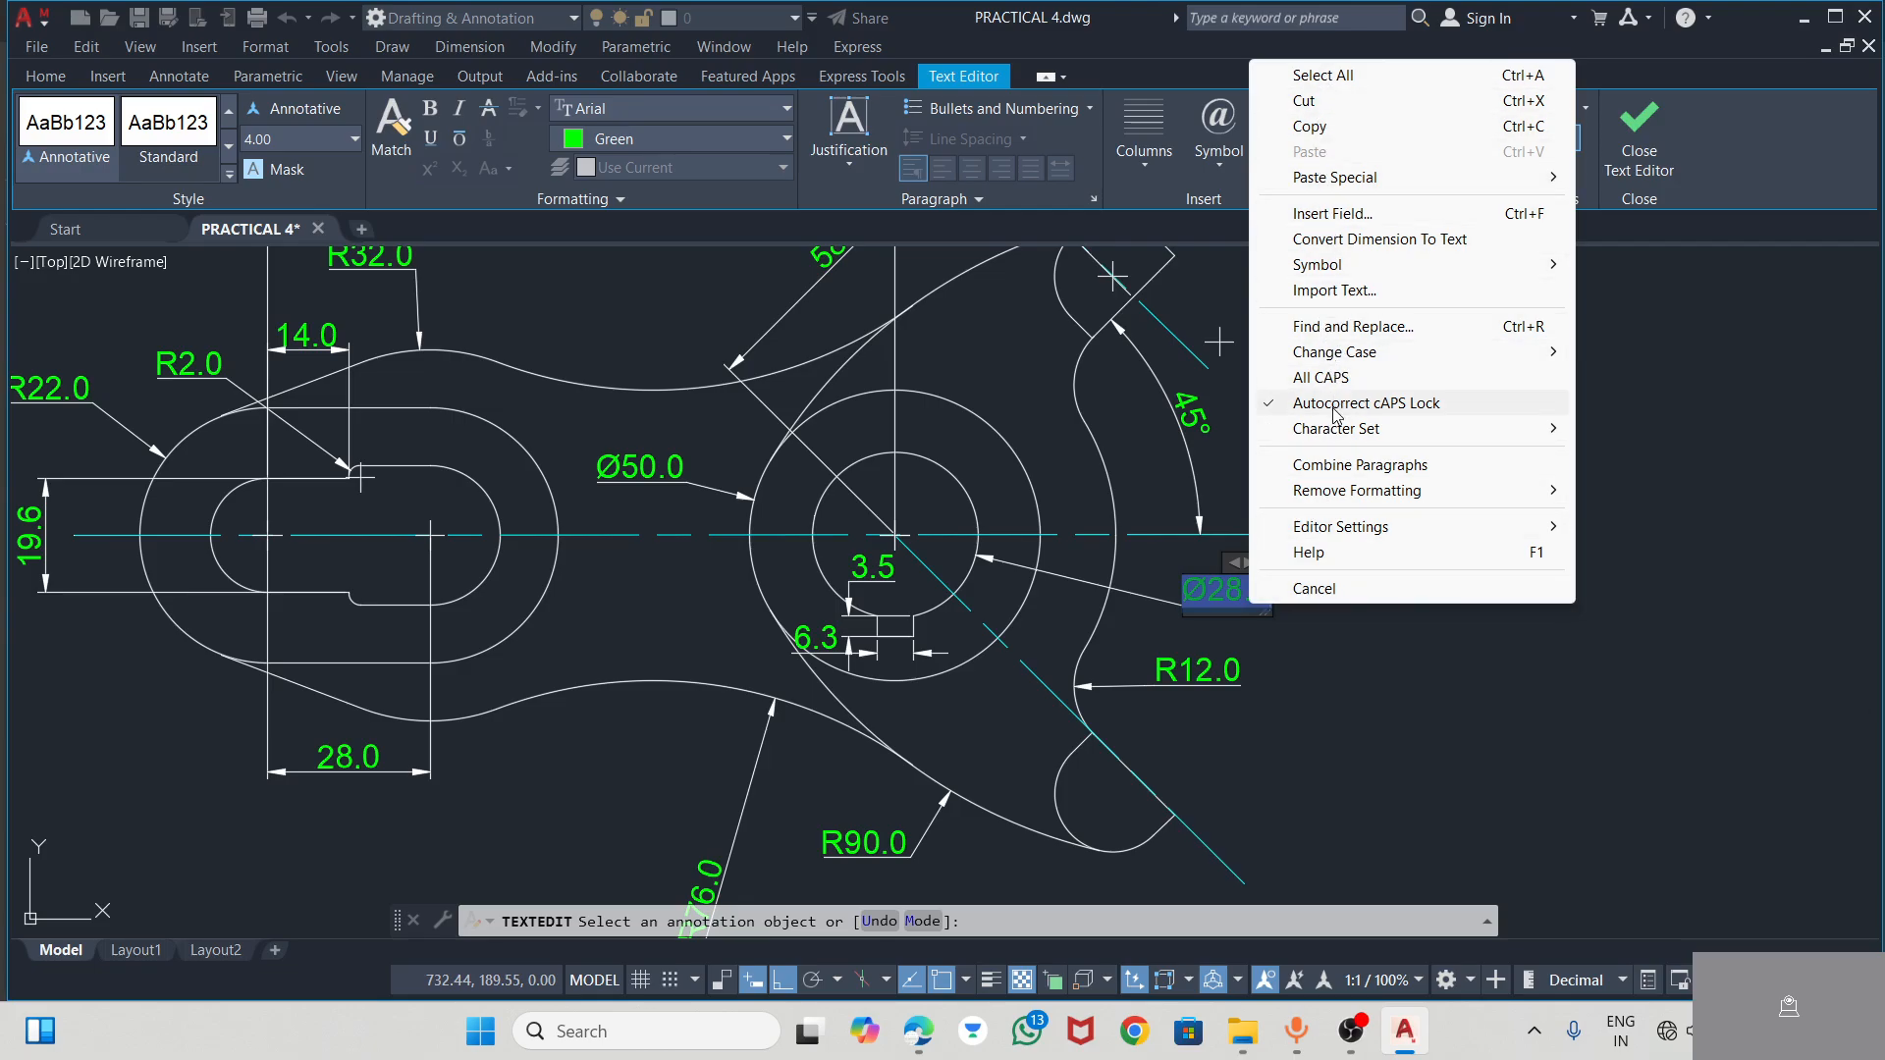
left_click(1354, 648)
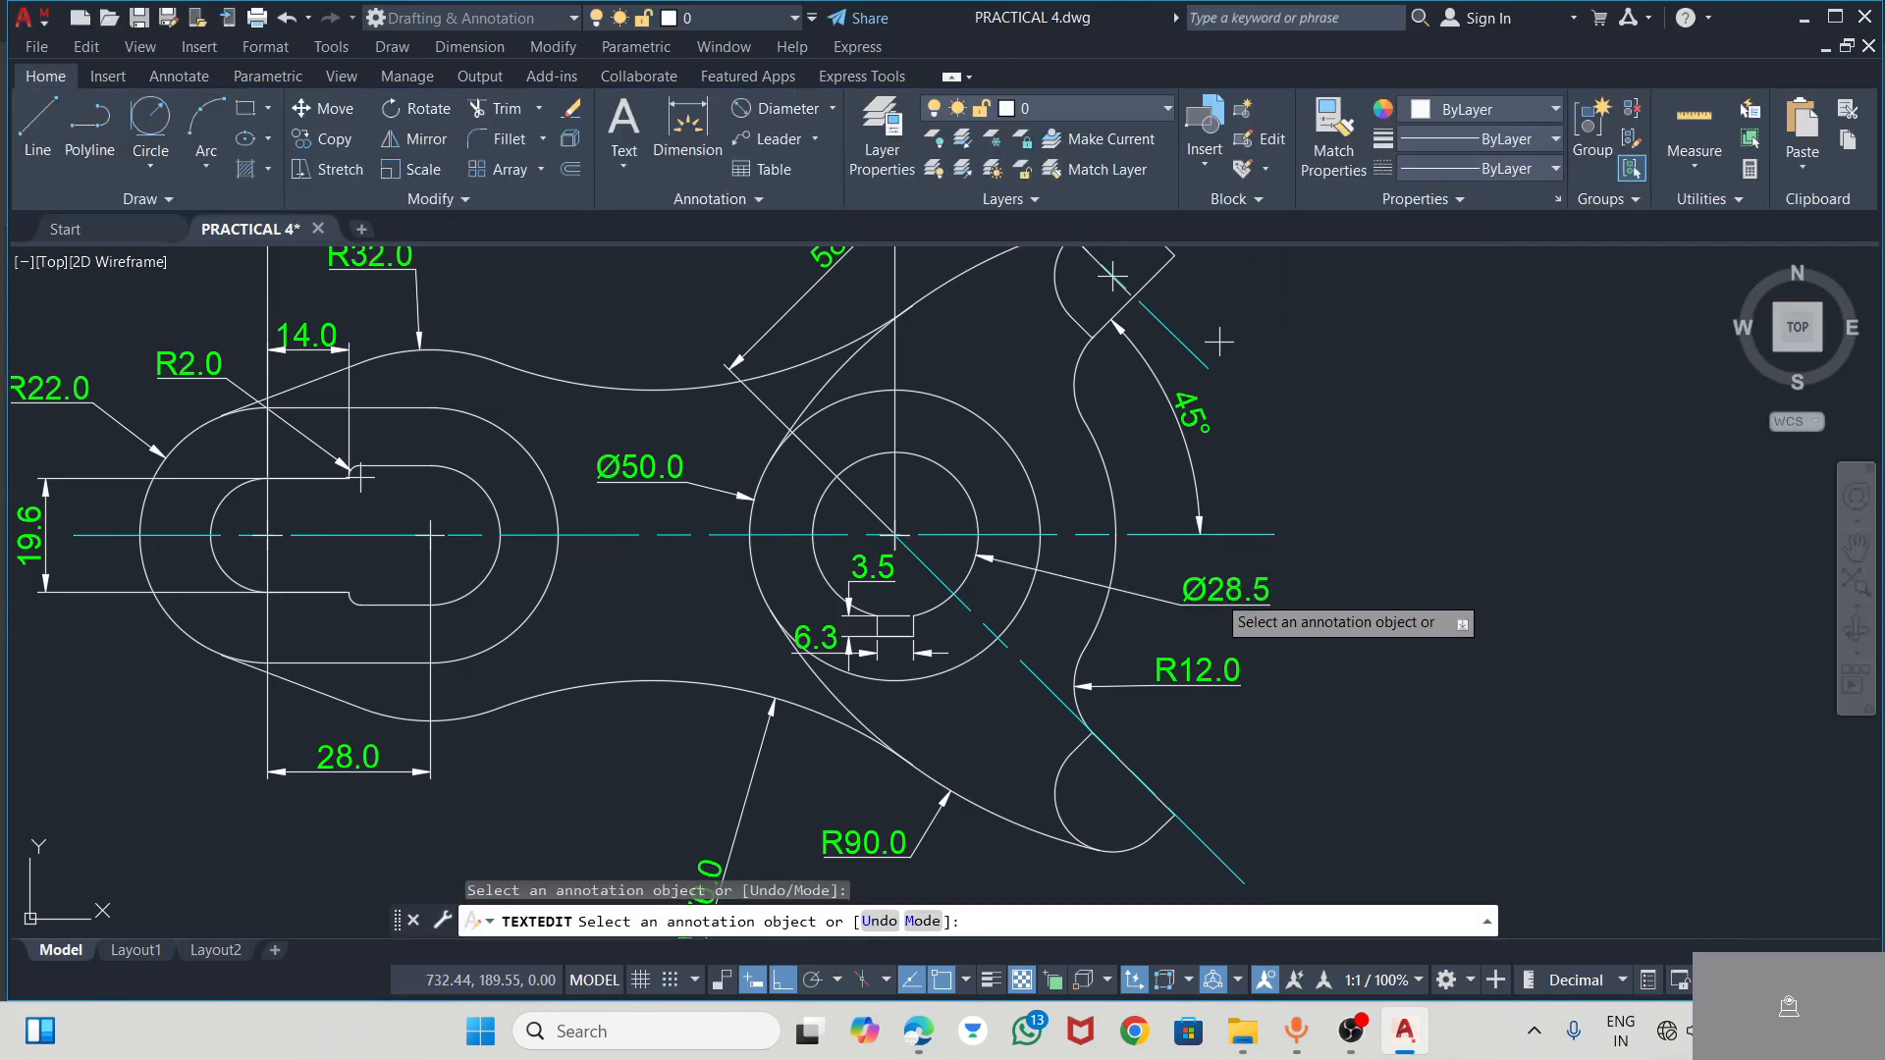
Replace the hub bore's diameter dimension text with the range "28.52- 28.57", checking the callout in the CAD practice PDF
left_click(1266, 603)
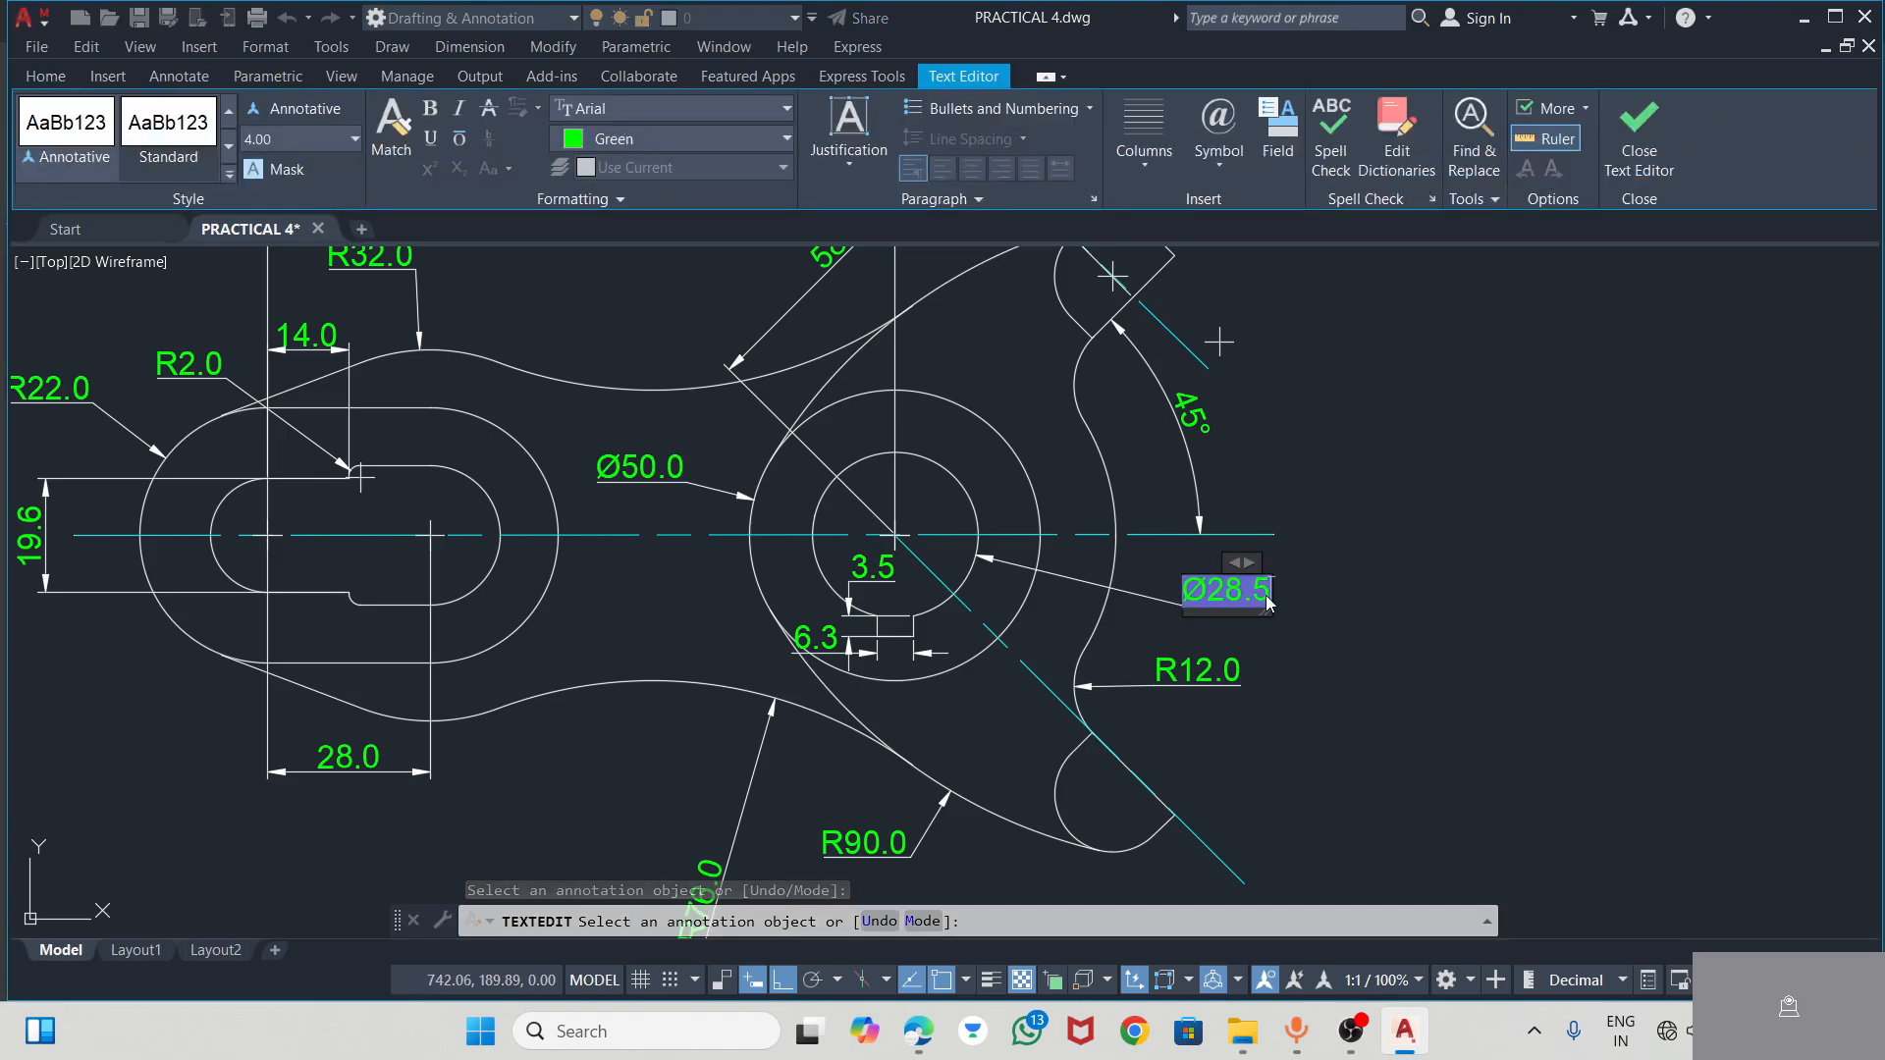
type("28.5")
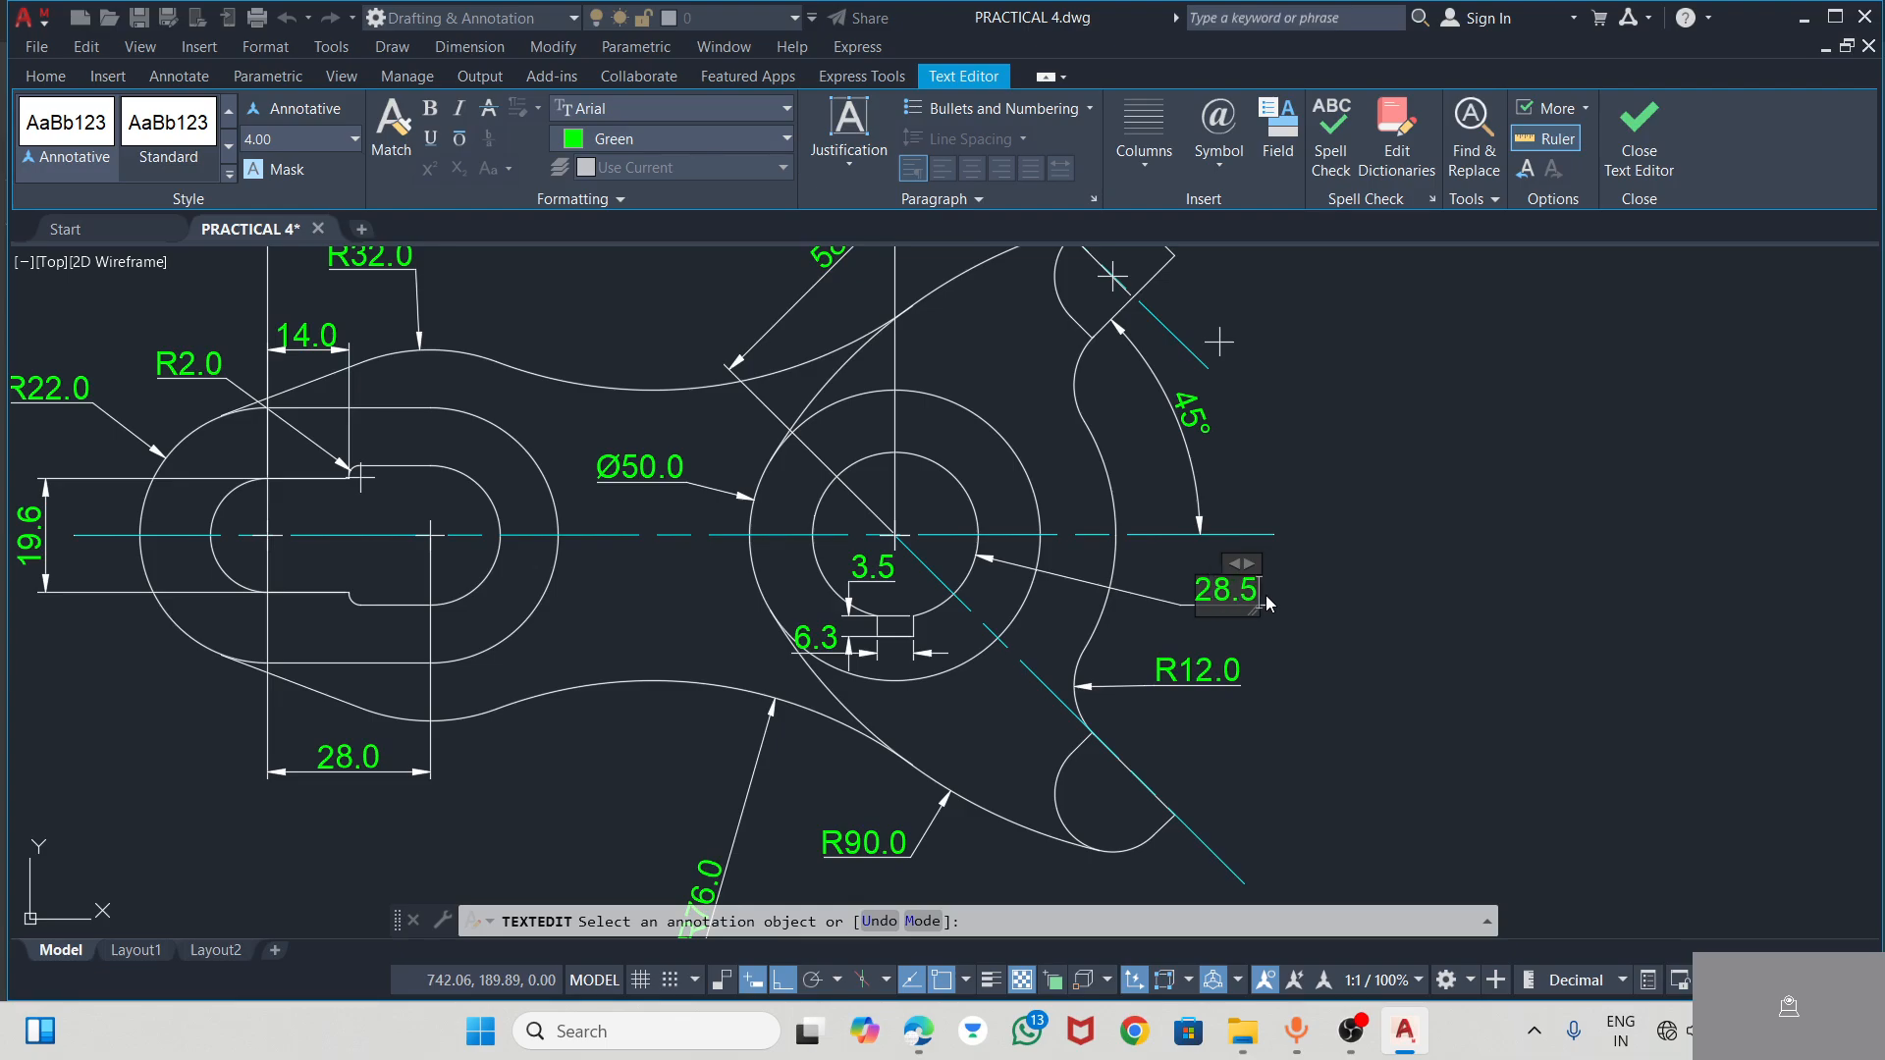
type("2")
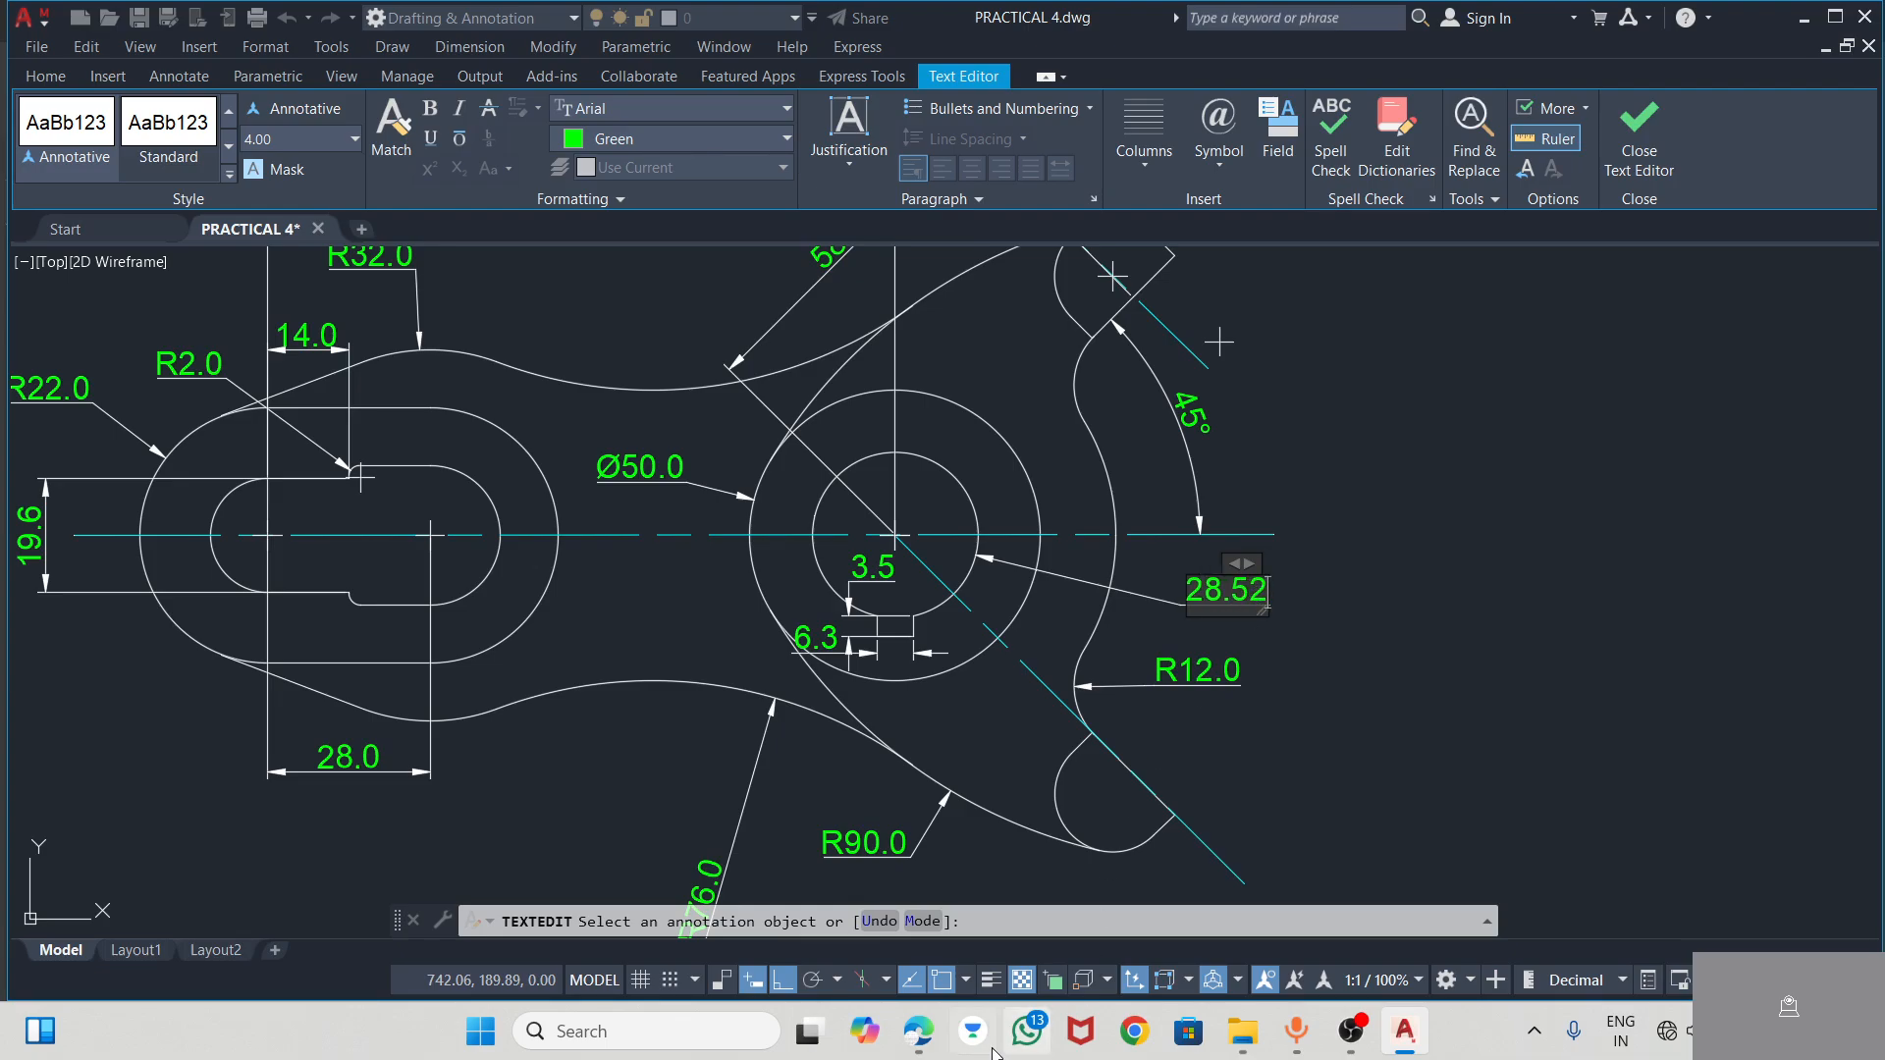
left_click(911, 1031)
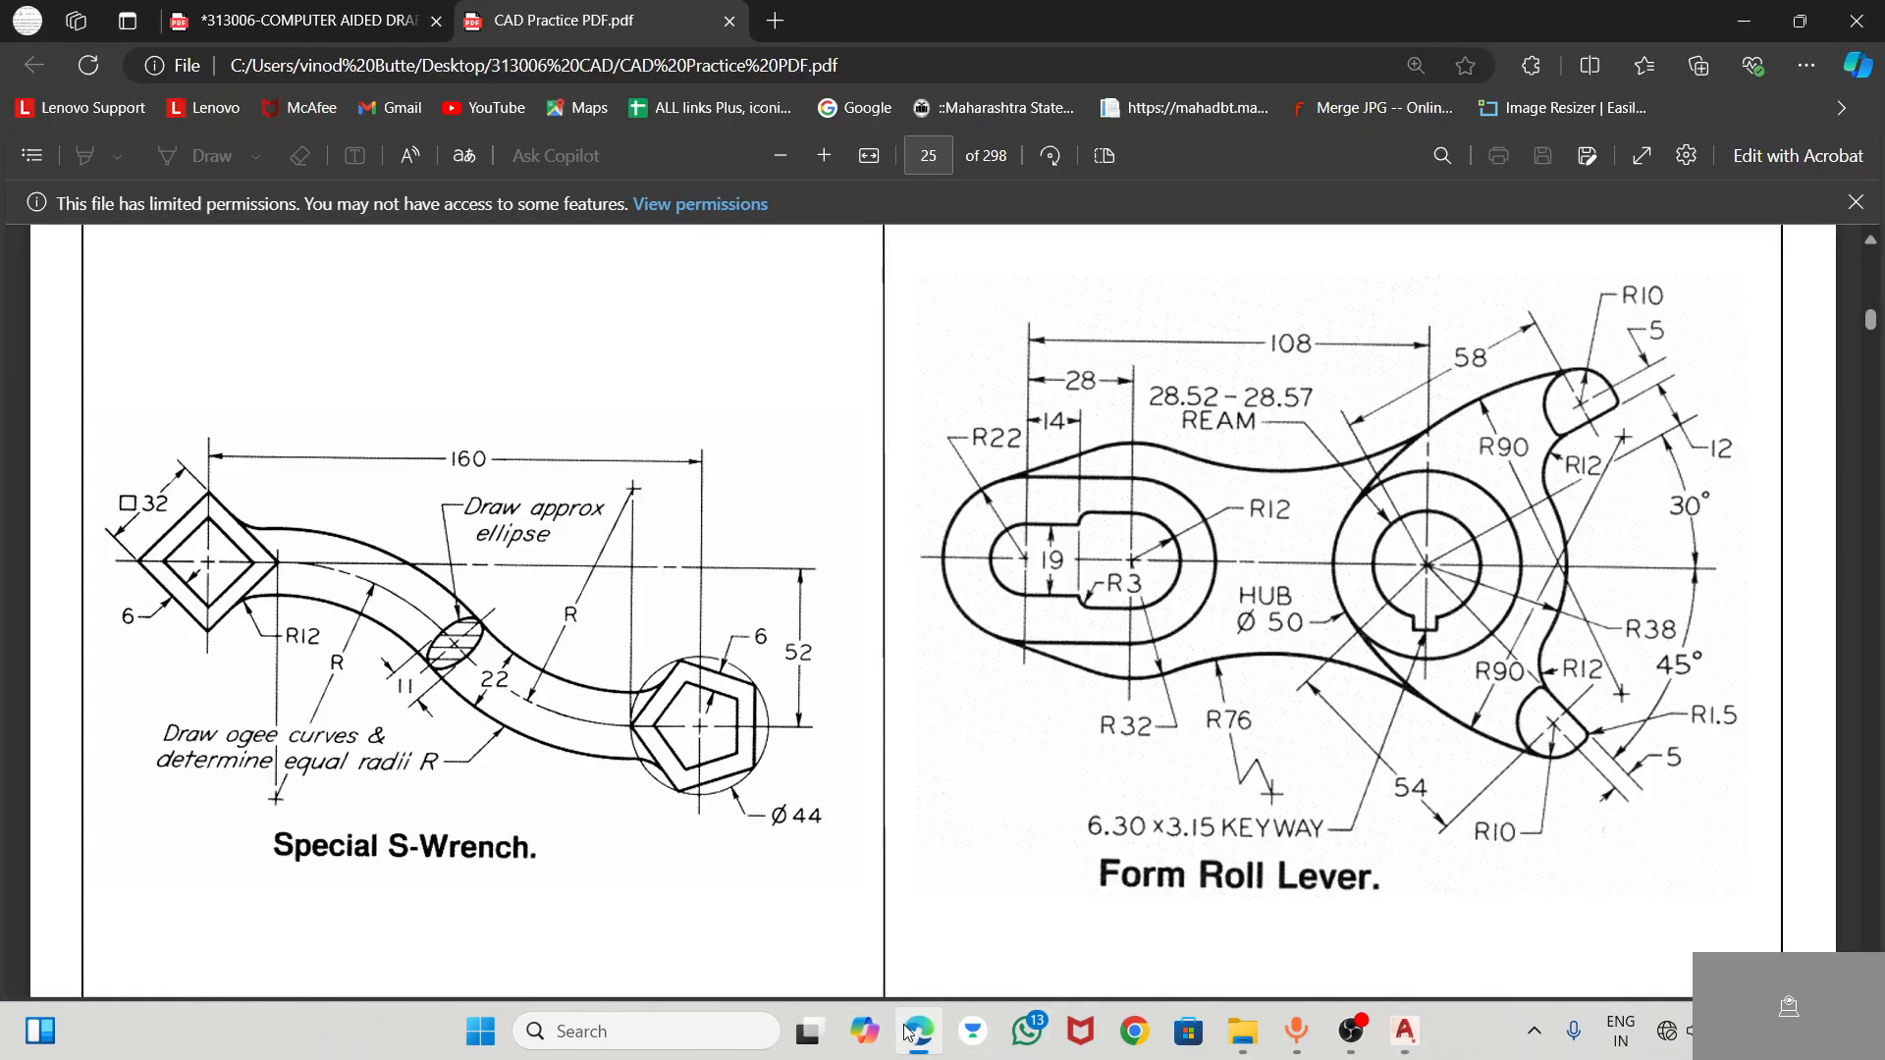
left_click(910, 1031)
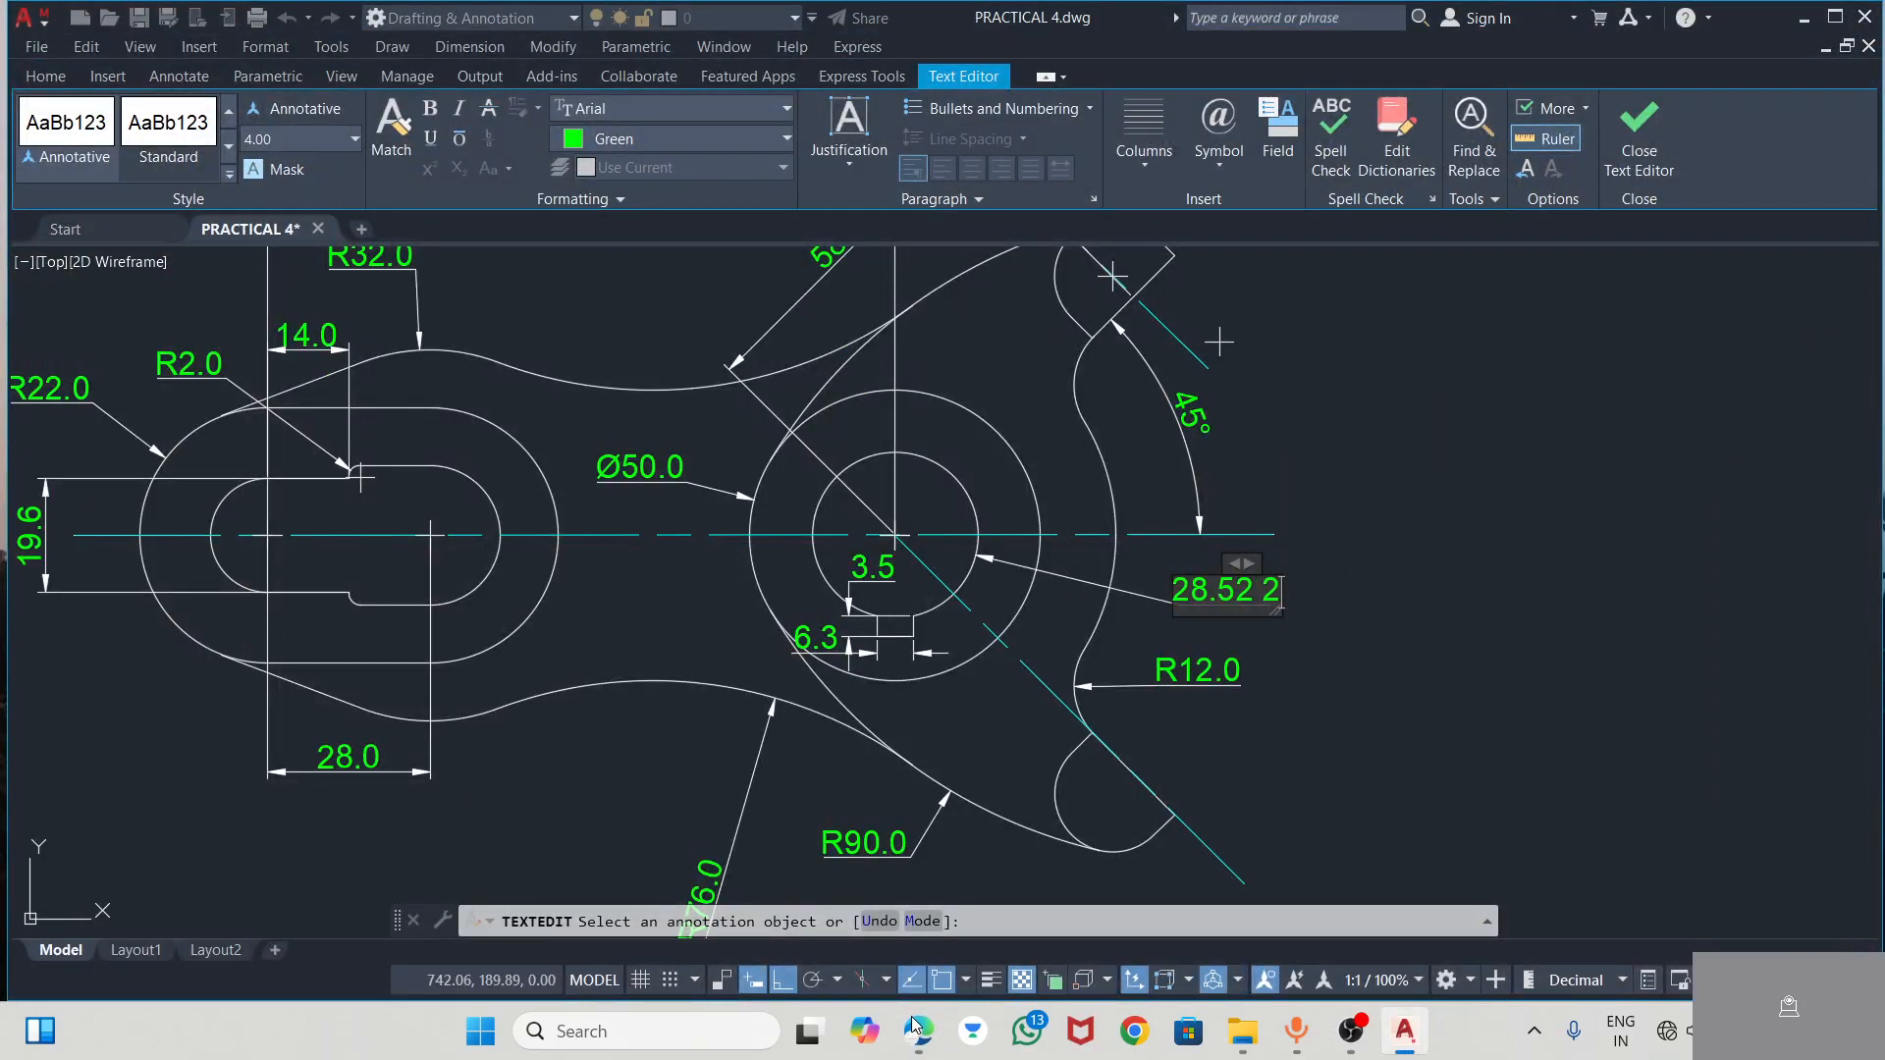
type("57")
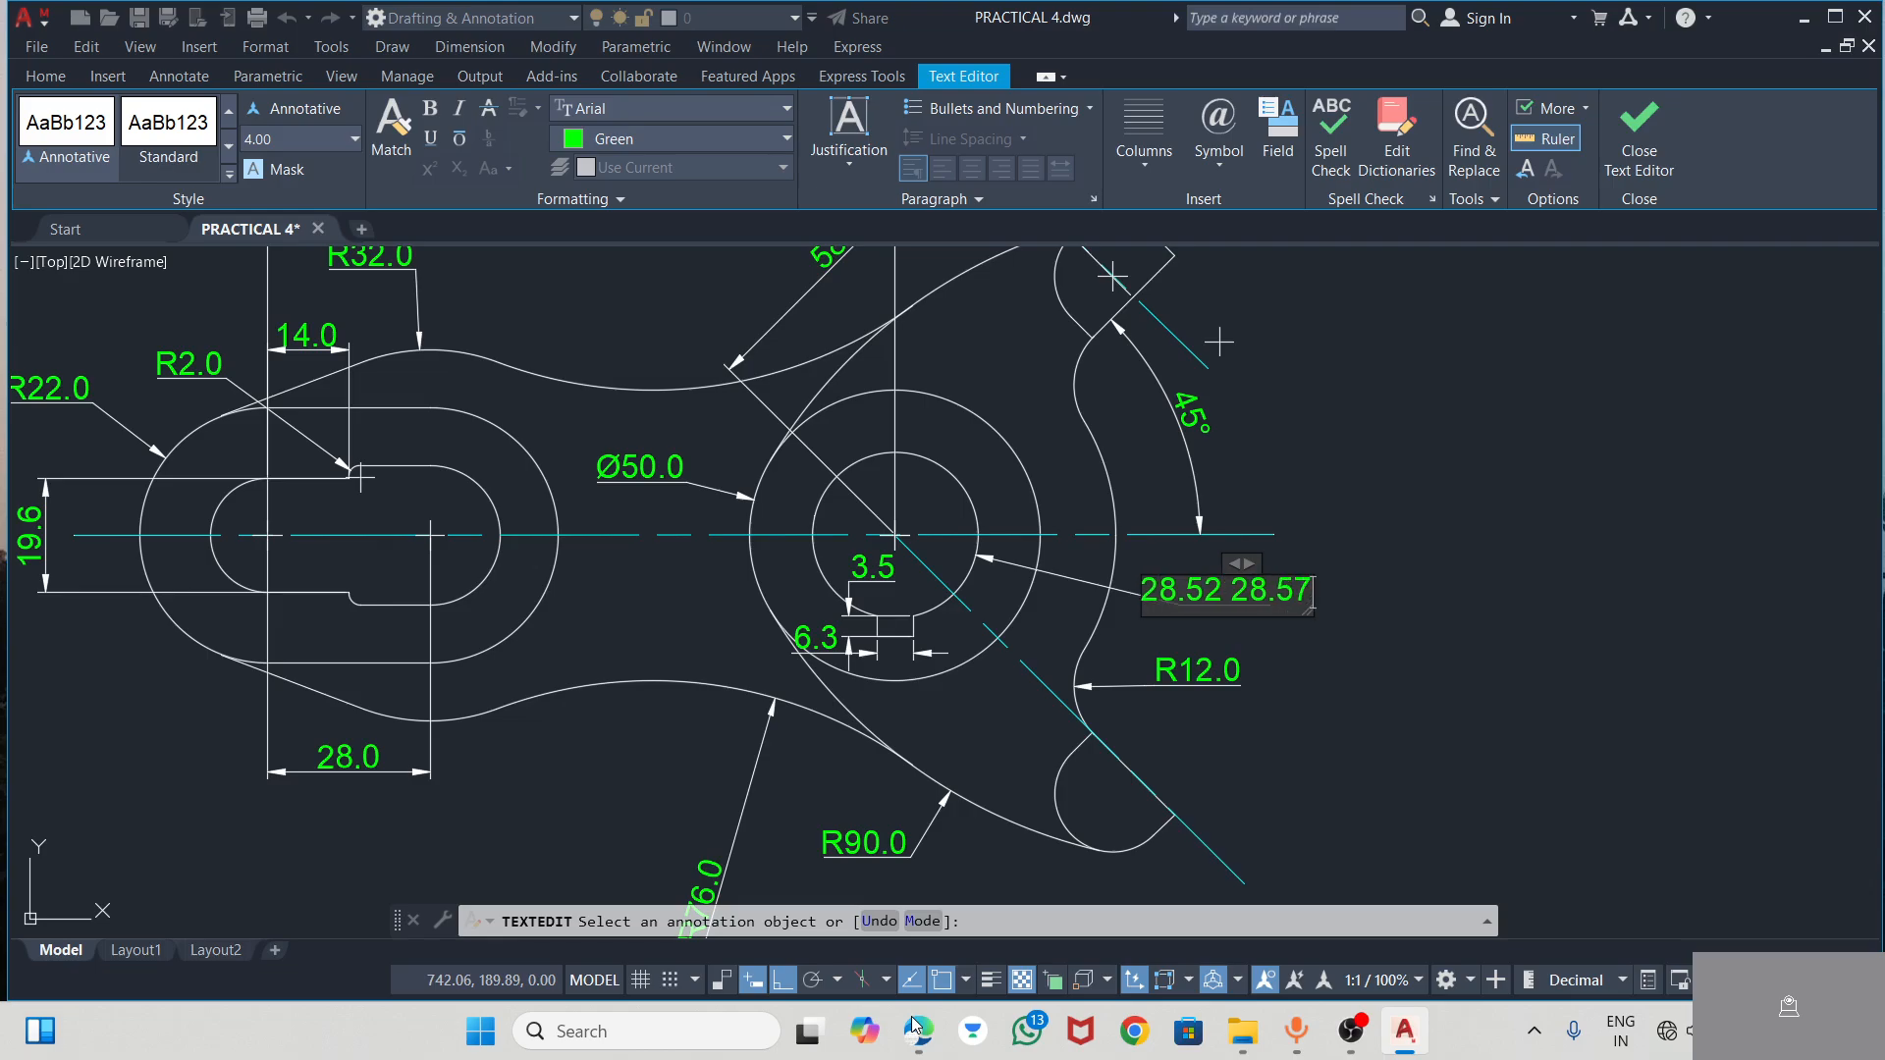
left_click(918, 1031)
left_click(919, 1039)
type("- 28.57")
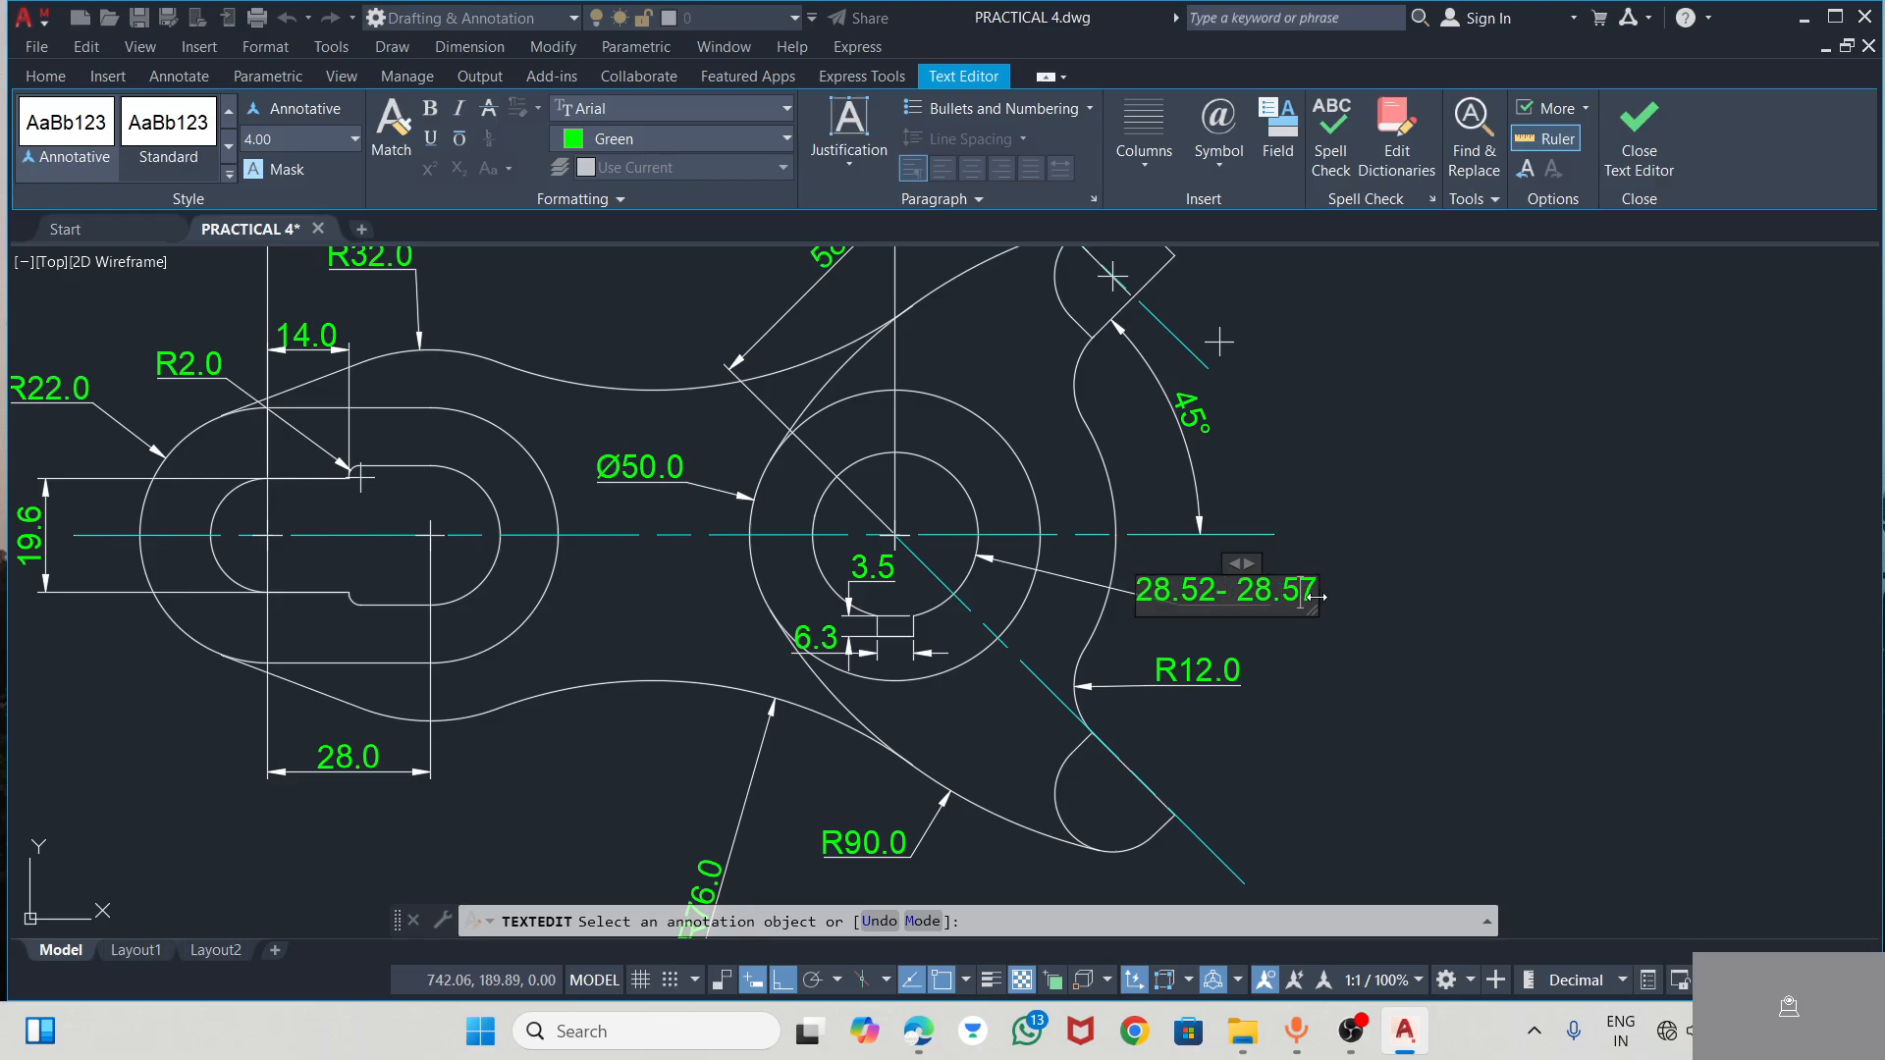
type("R")
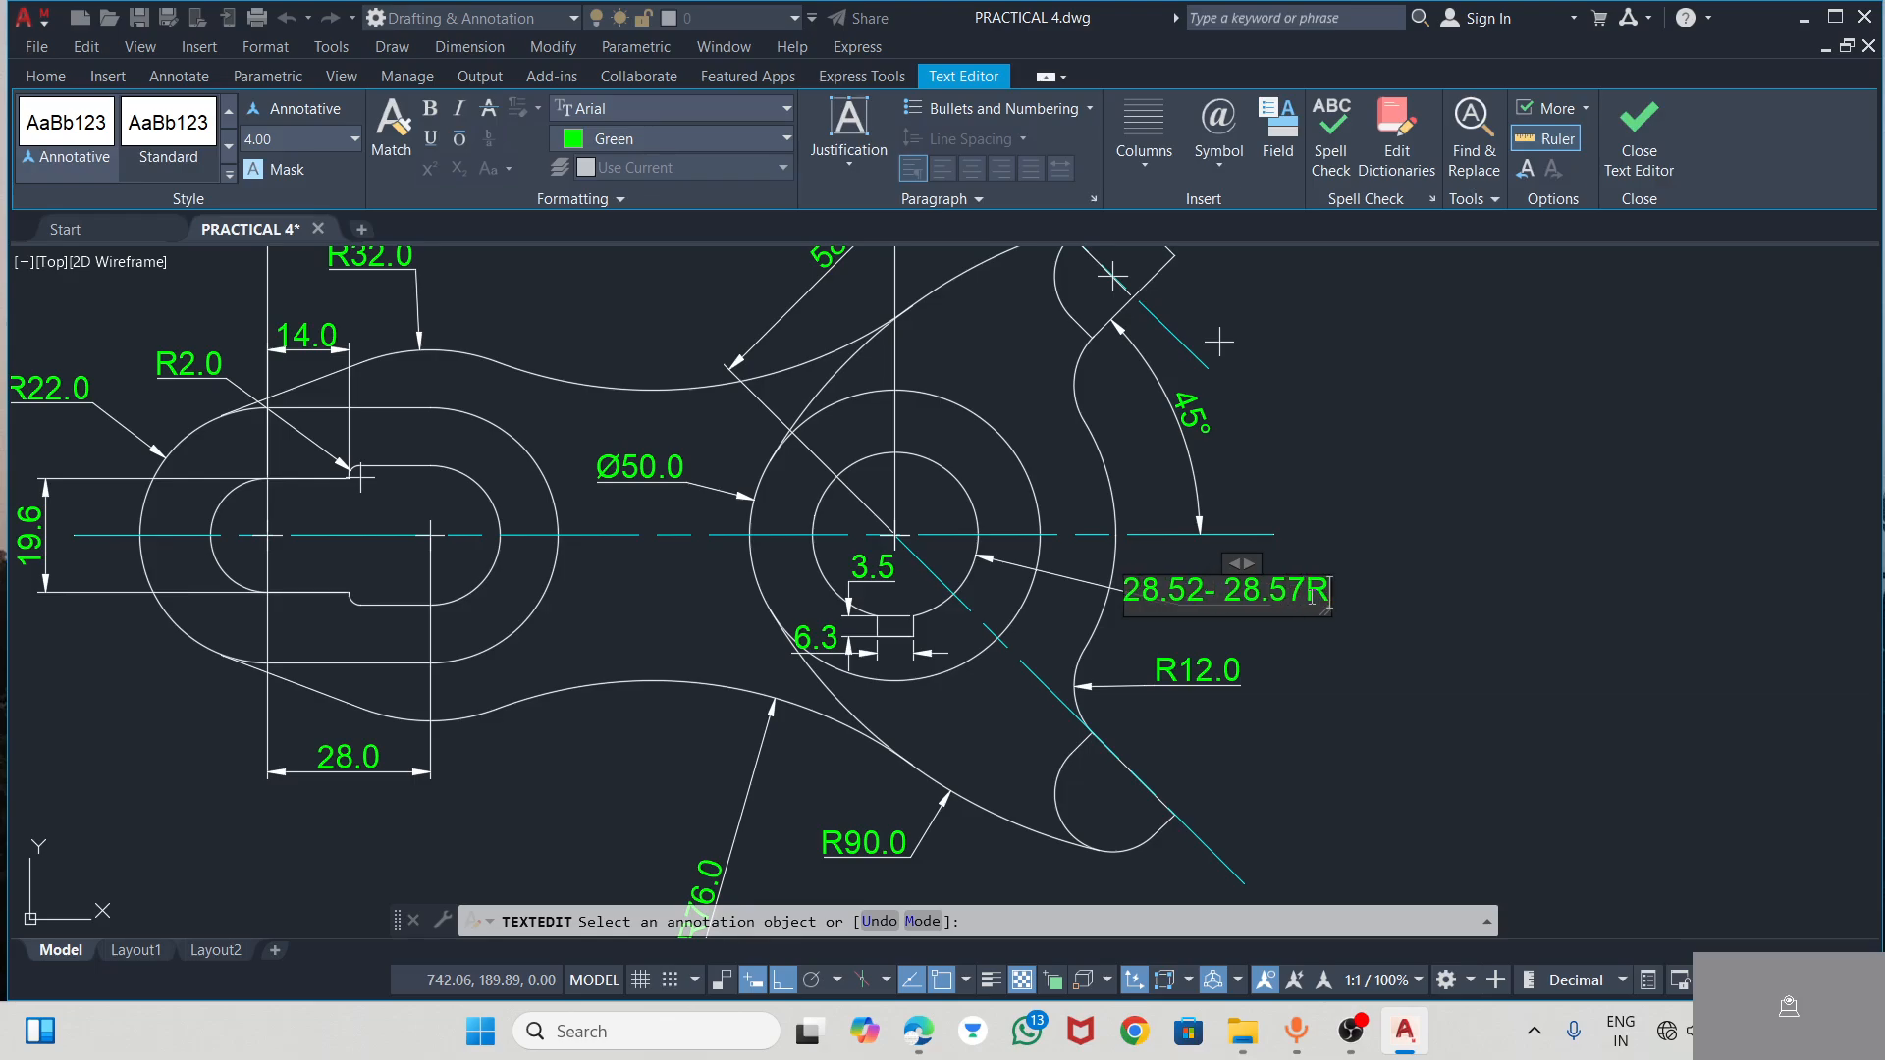
type("EAMW")
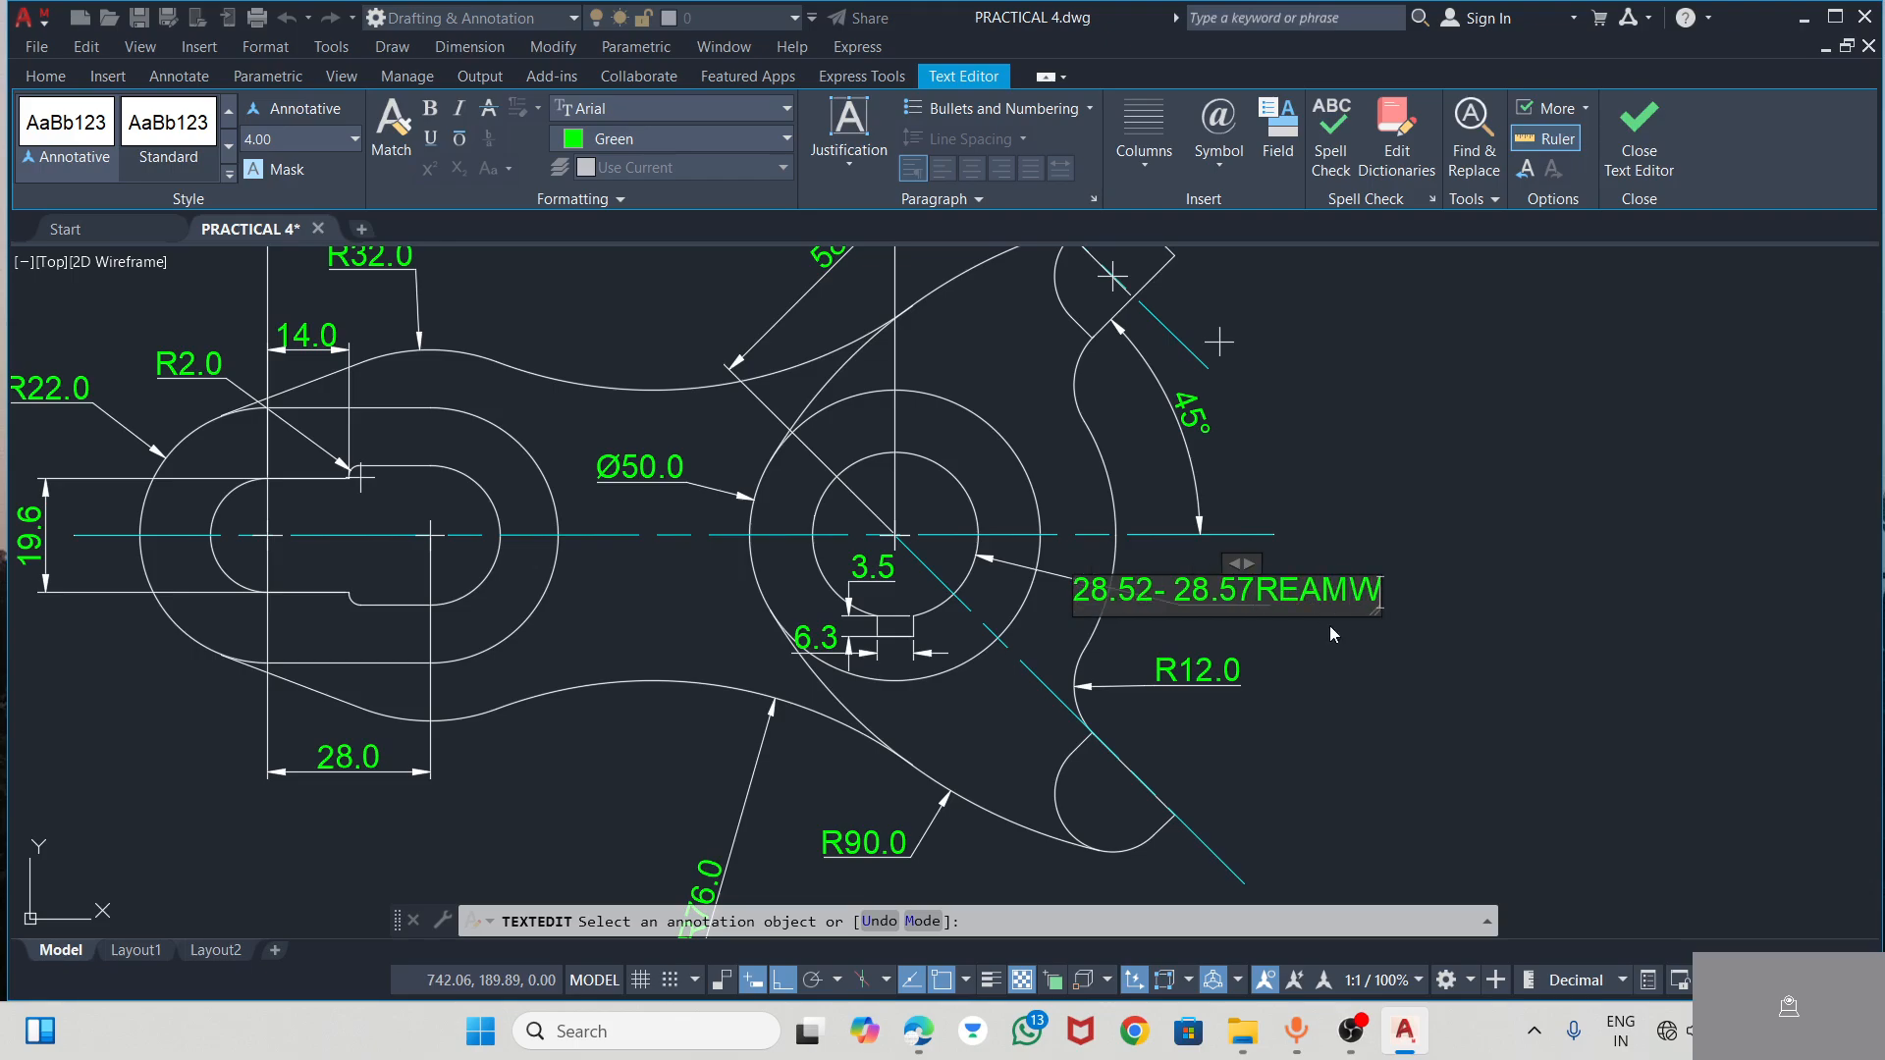
Append REAM to the bore's dimension text, set off by spaces after 28.57, and finish editing that text
left_click(920, 1032)
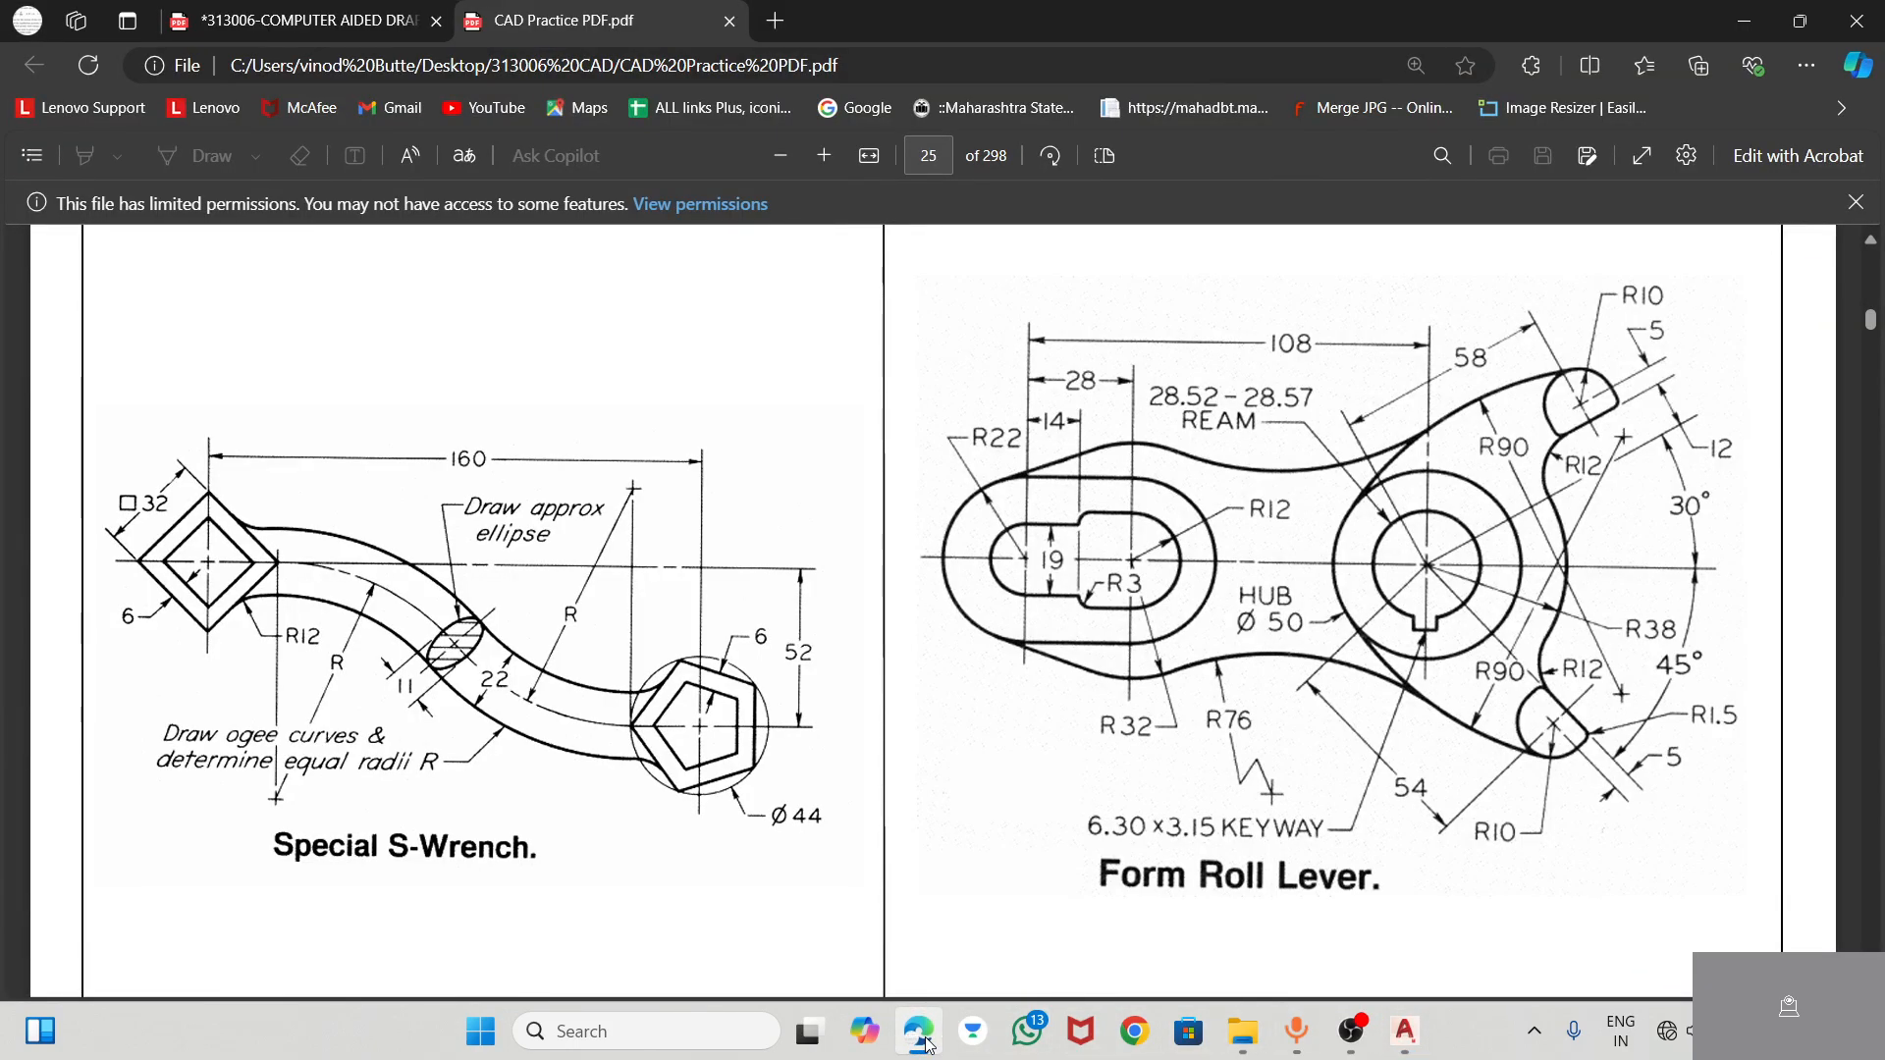
left_click(920, 1032)
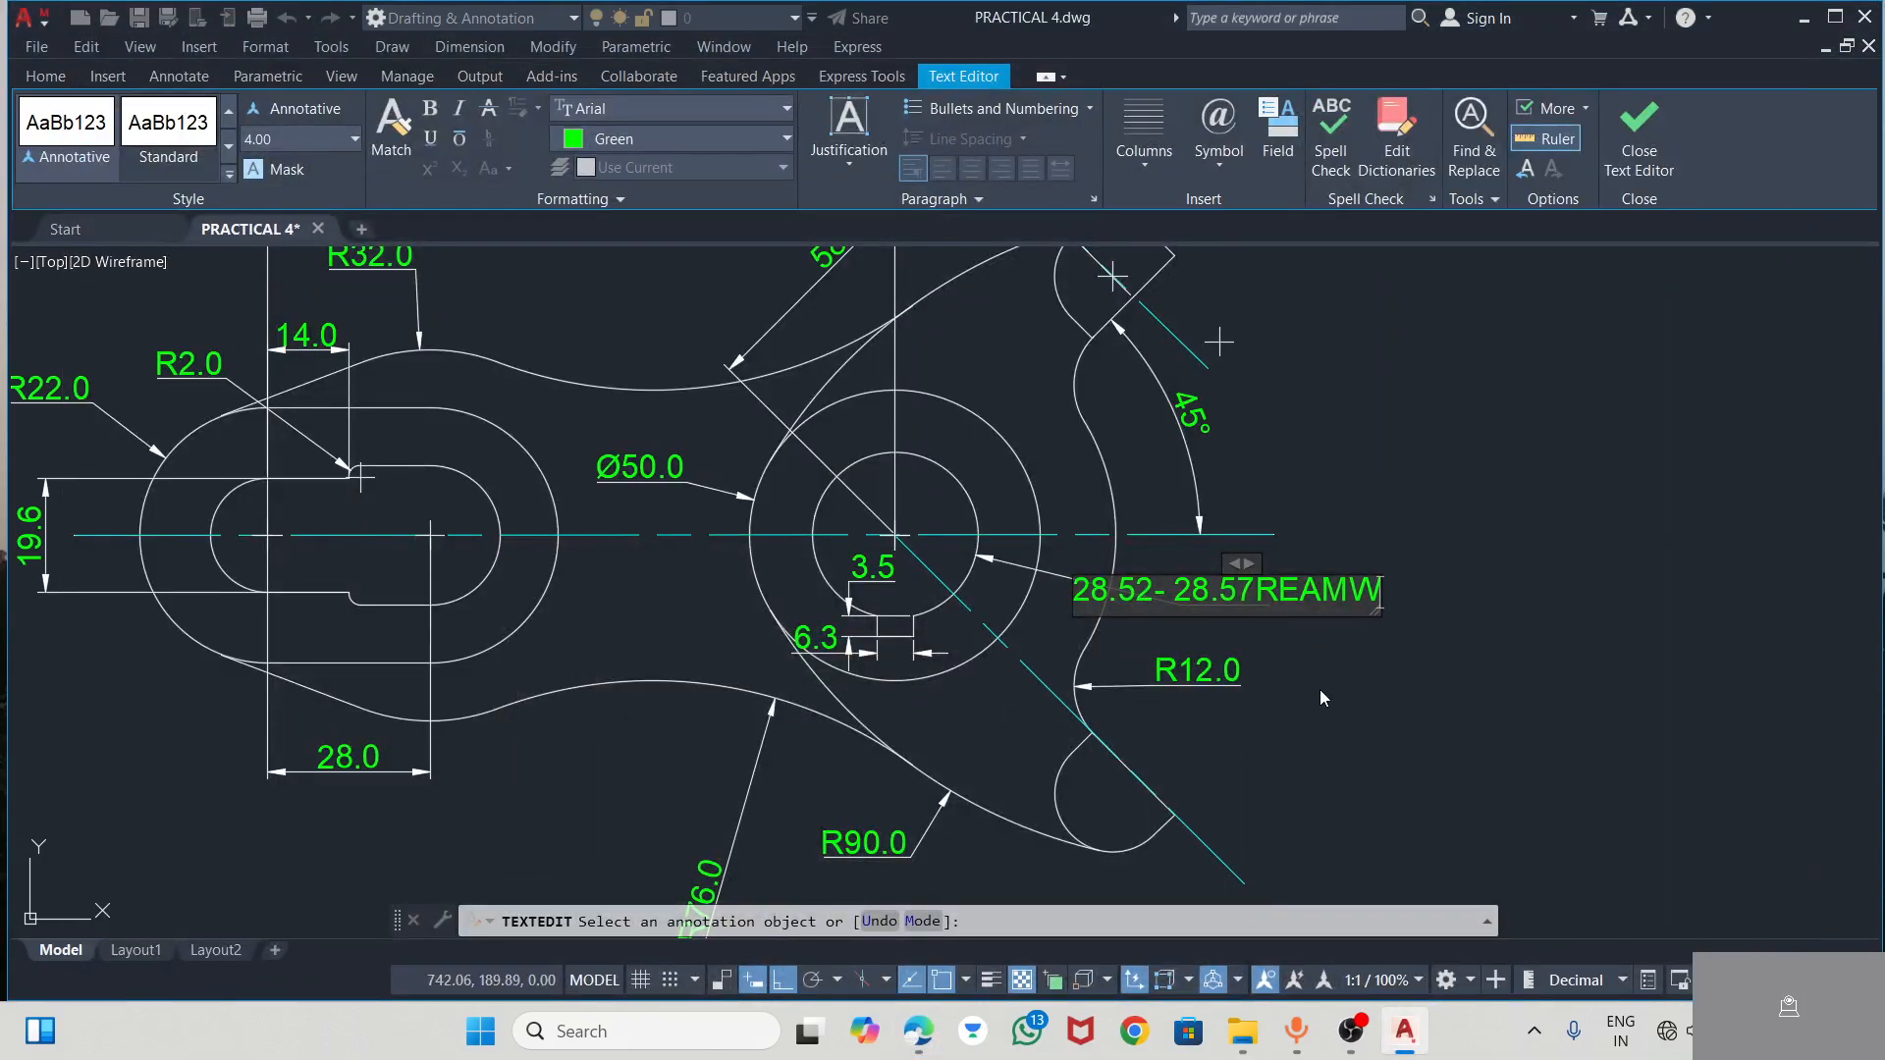
key("BackSpace")
left_click(1274, 596)
left_click(1377, 664)
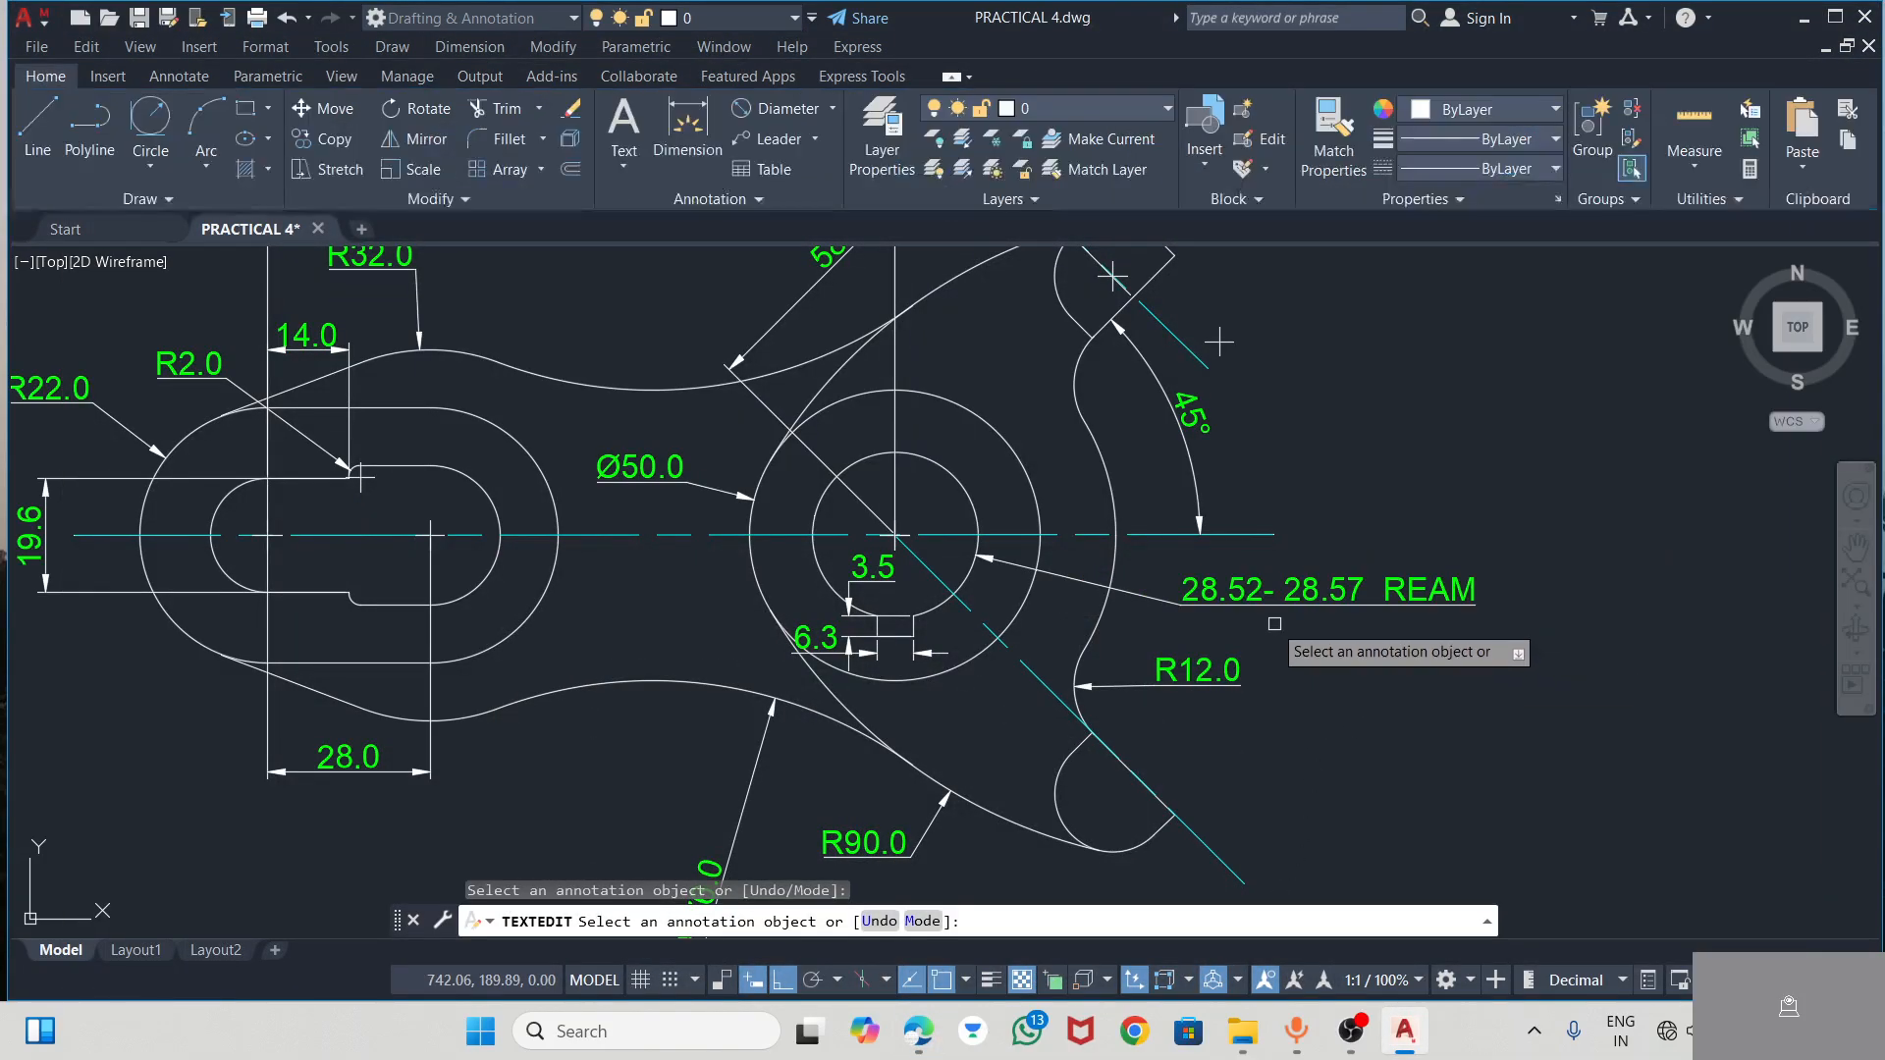
Insert a diameter symbol (%%c) in front of the bore's 28.52- 28.57 REAM dimension text
scroll(1402, 525, "down", 2)
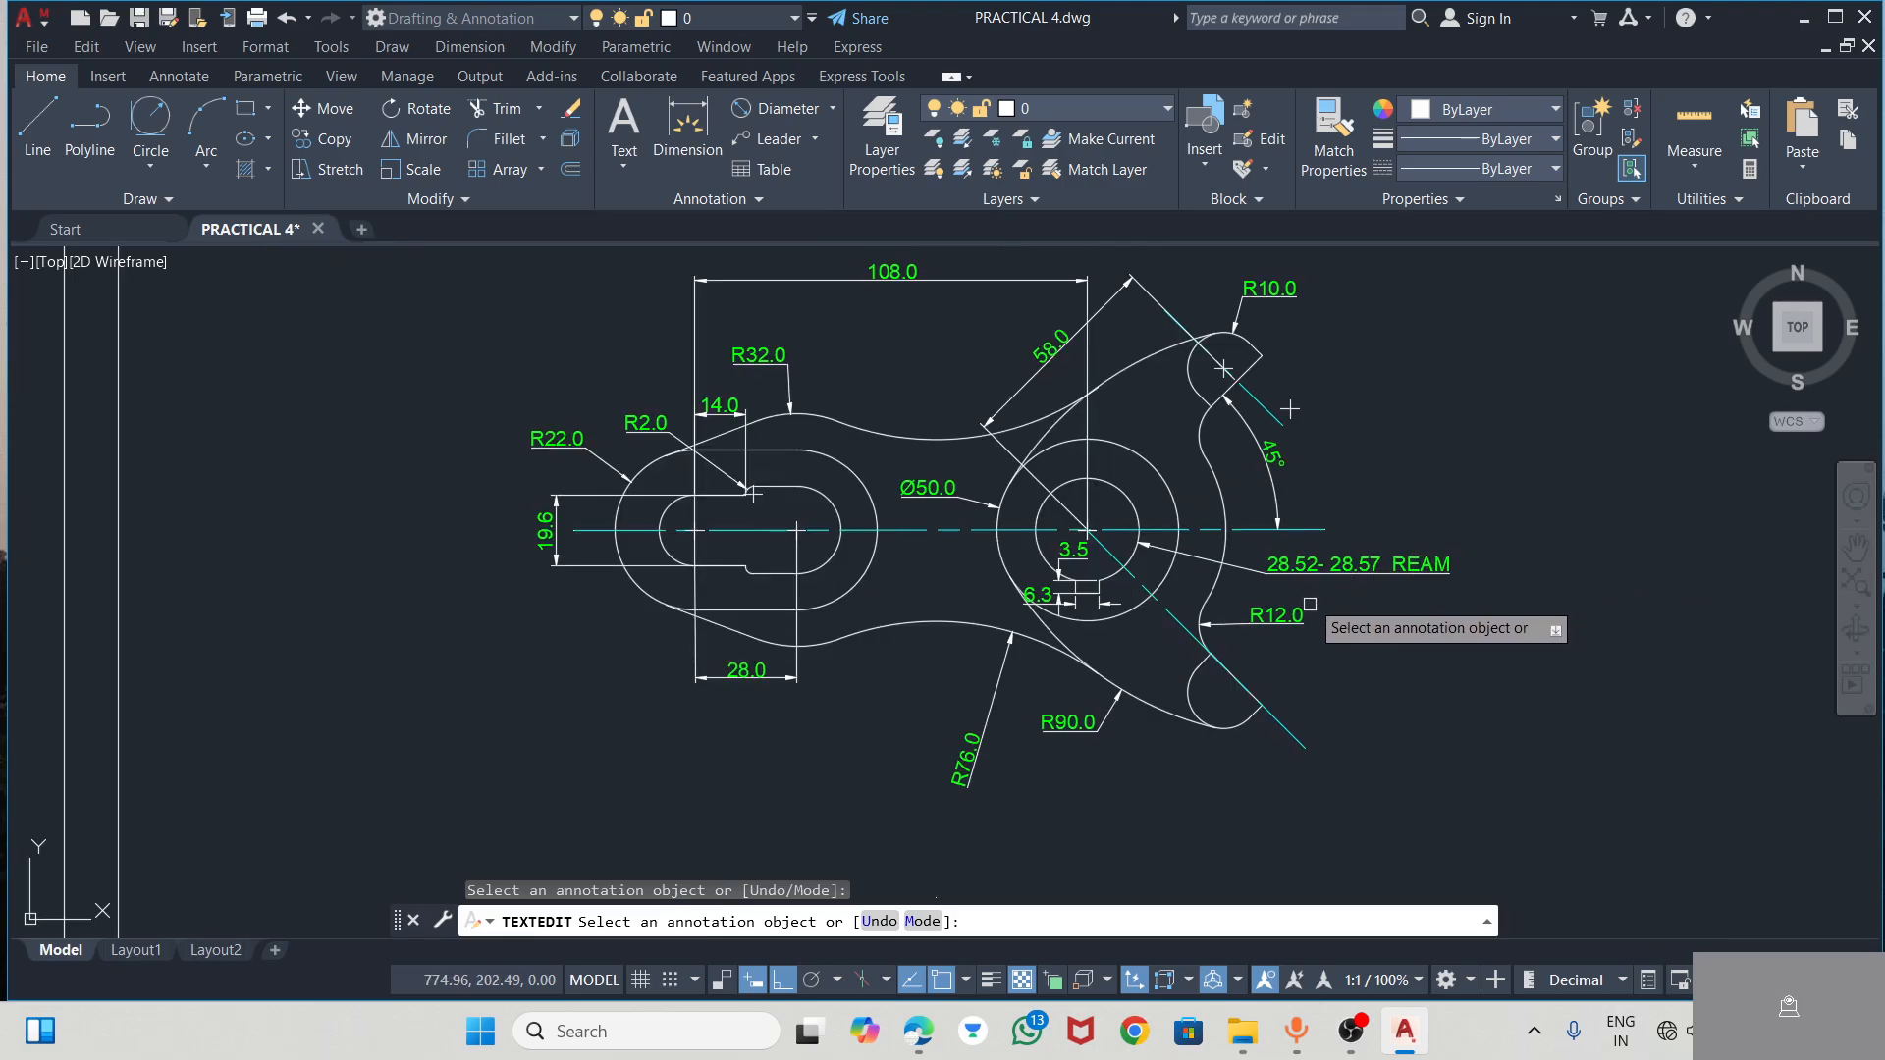
left_click(1273, 567)
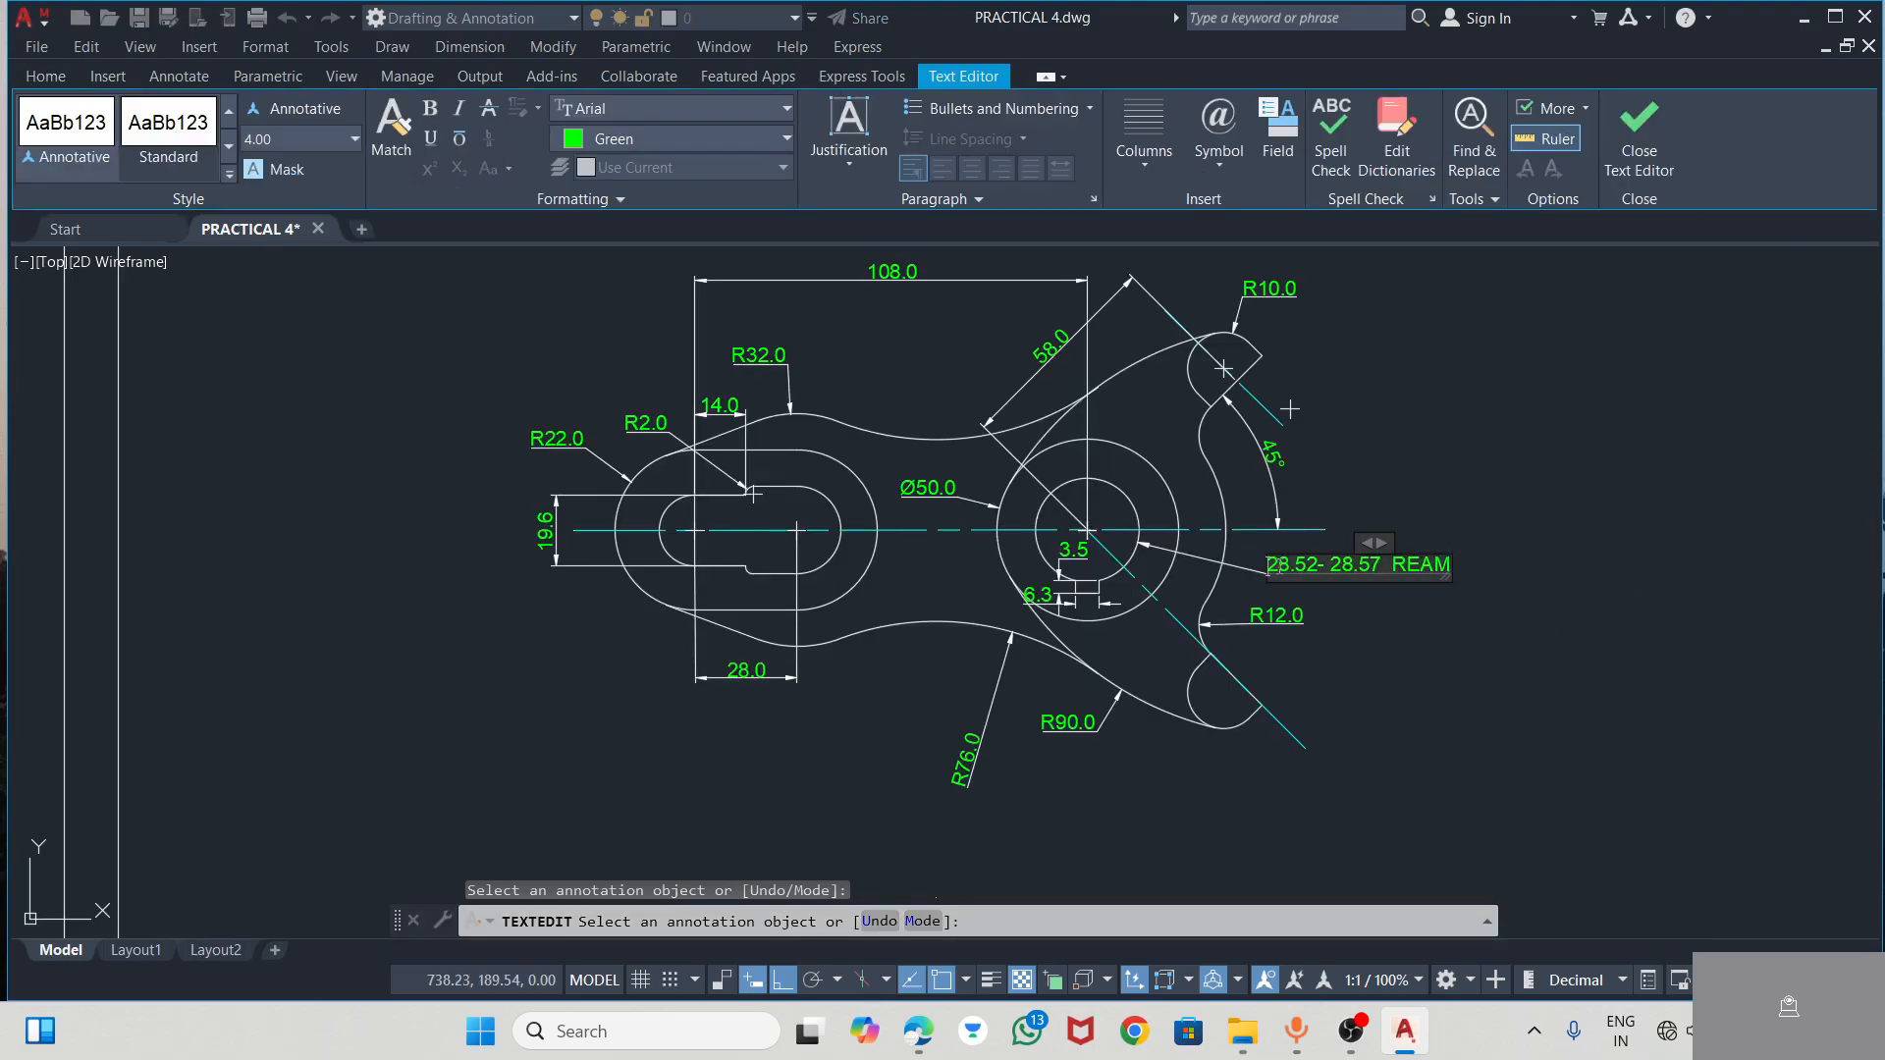
type("%%")
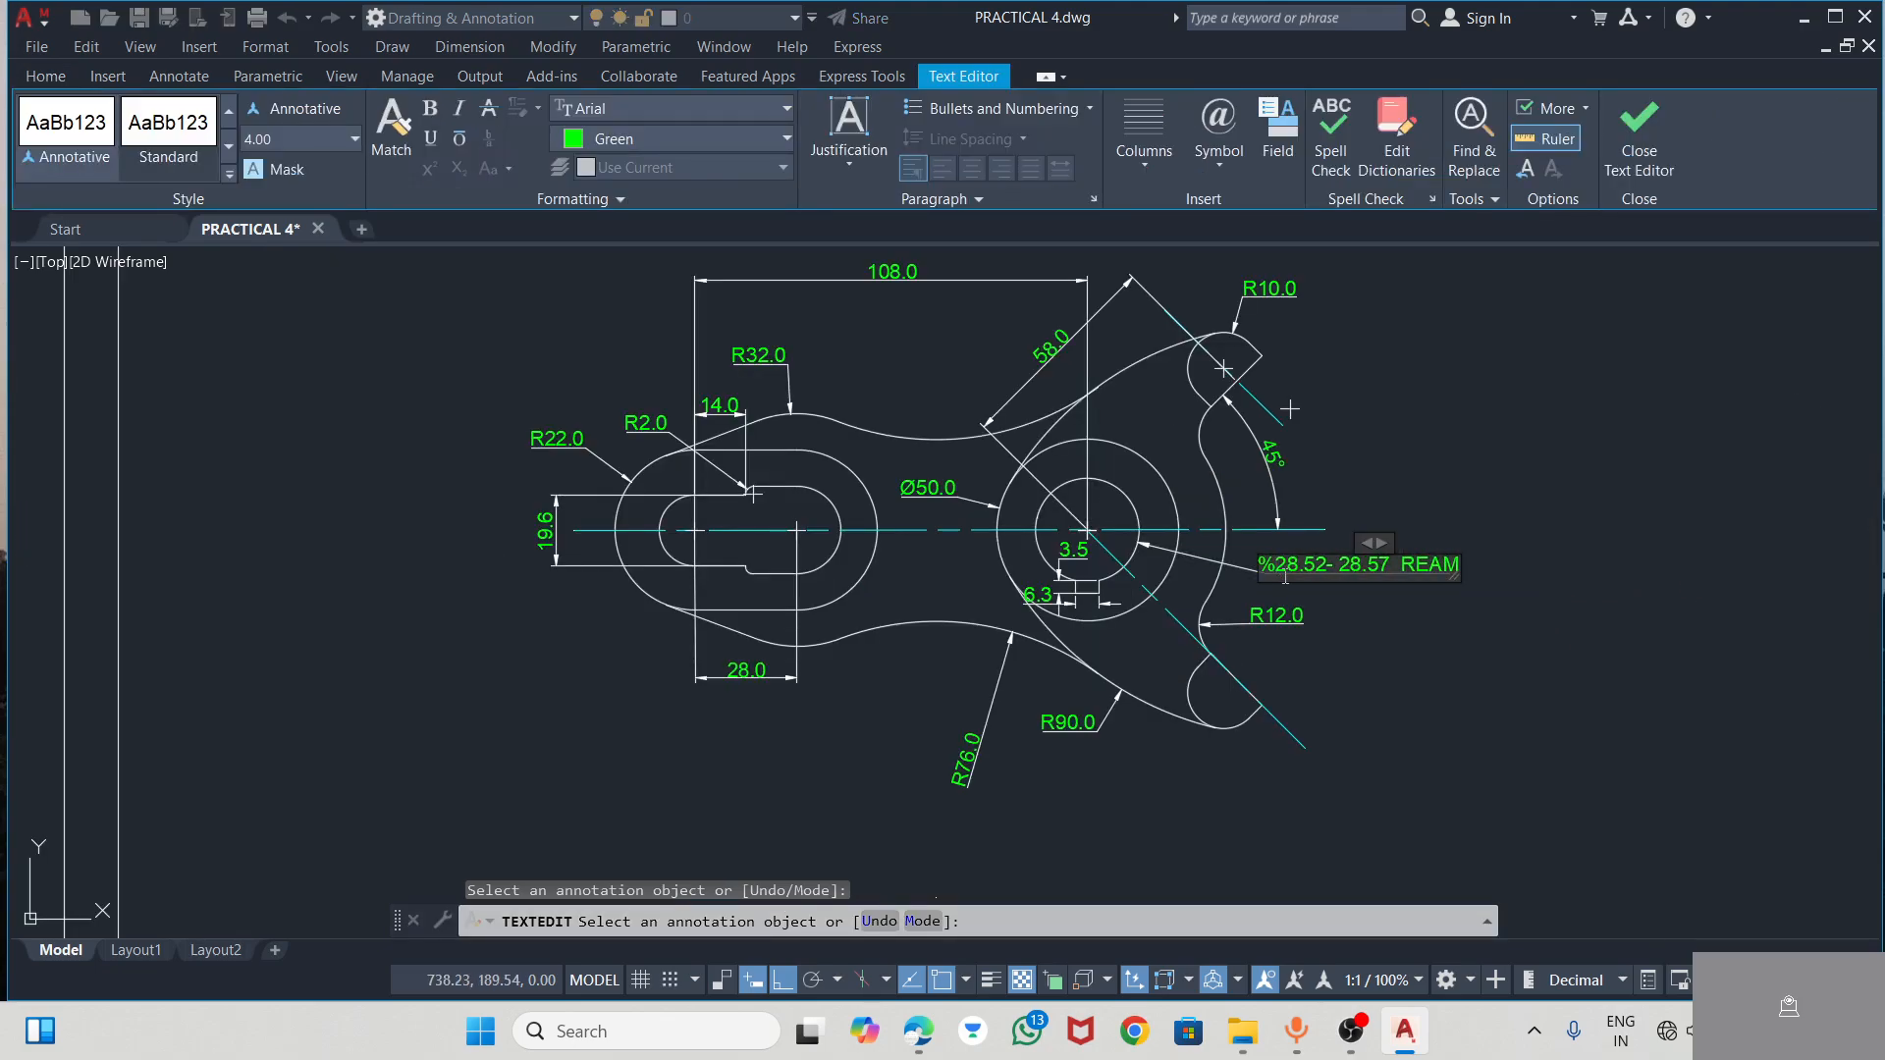
type("c")
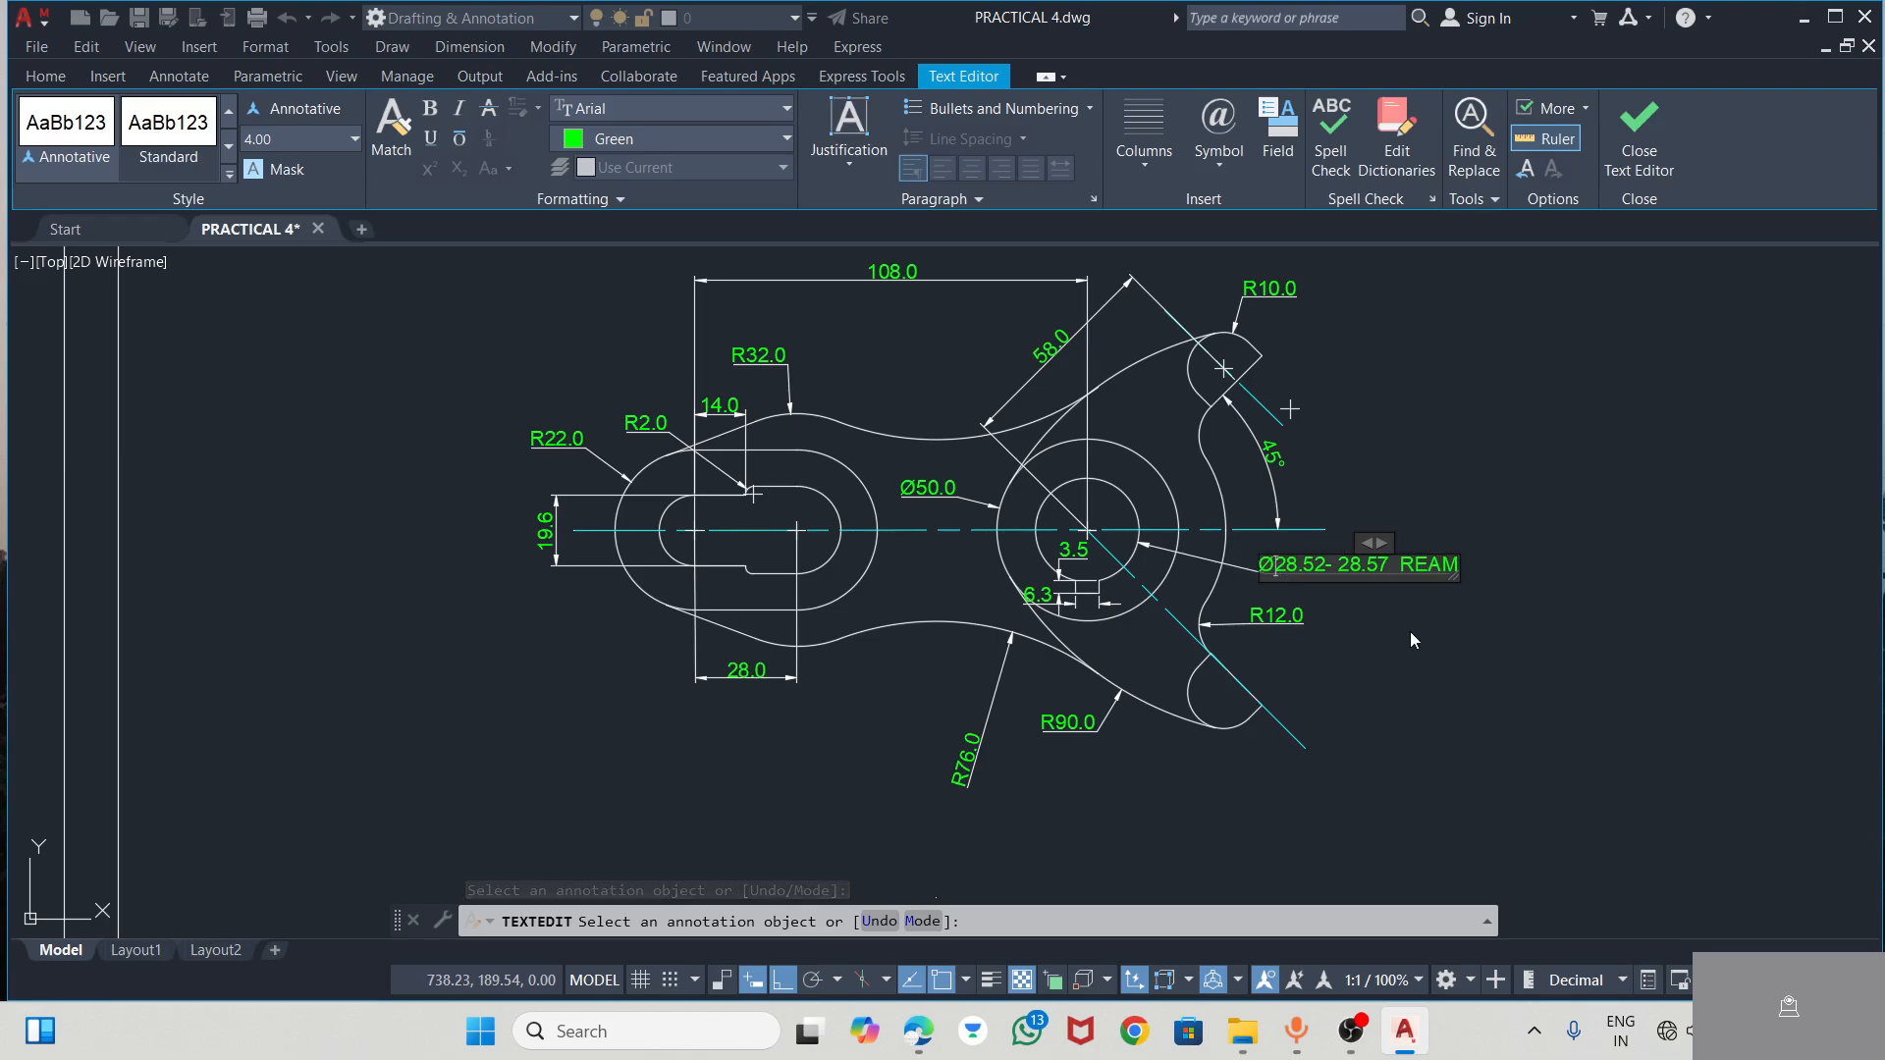
left_click(1476, 634)
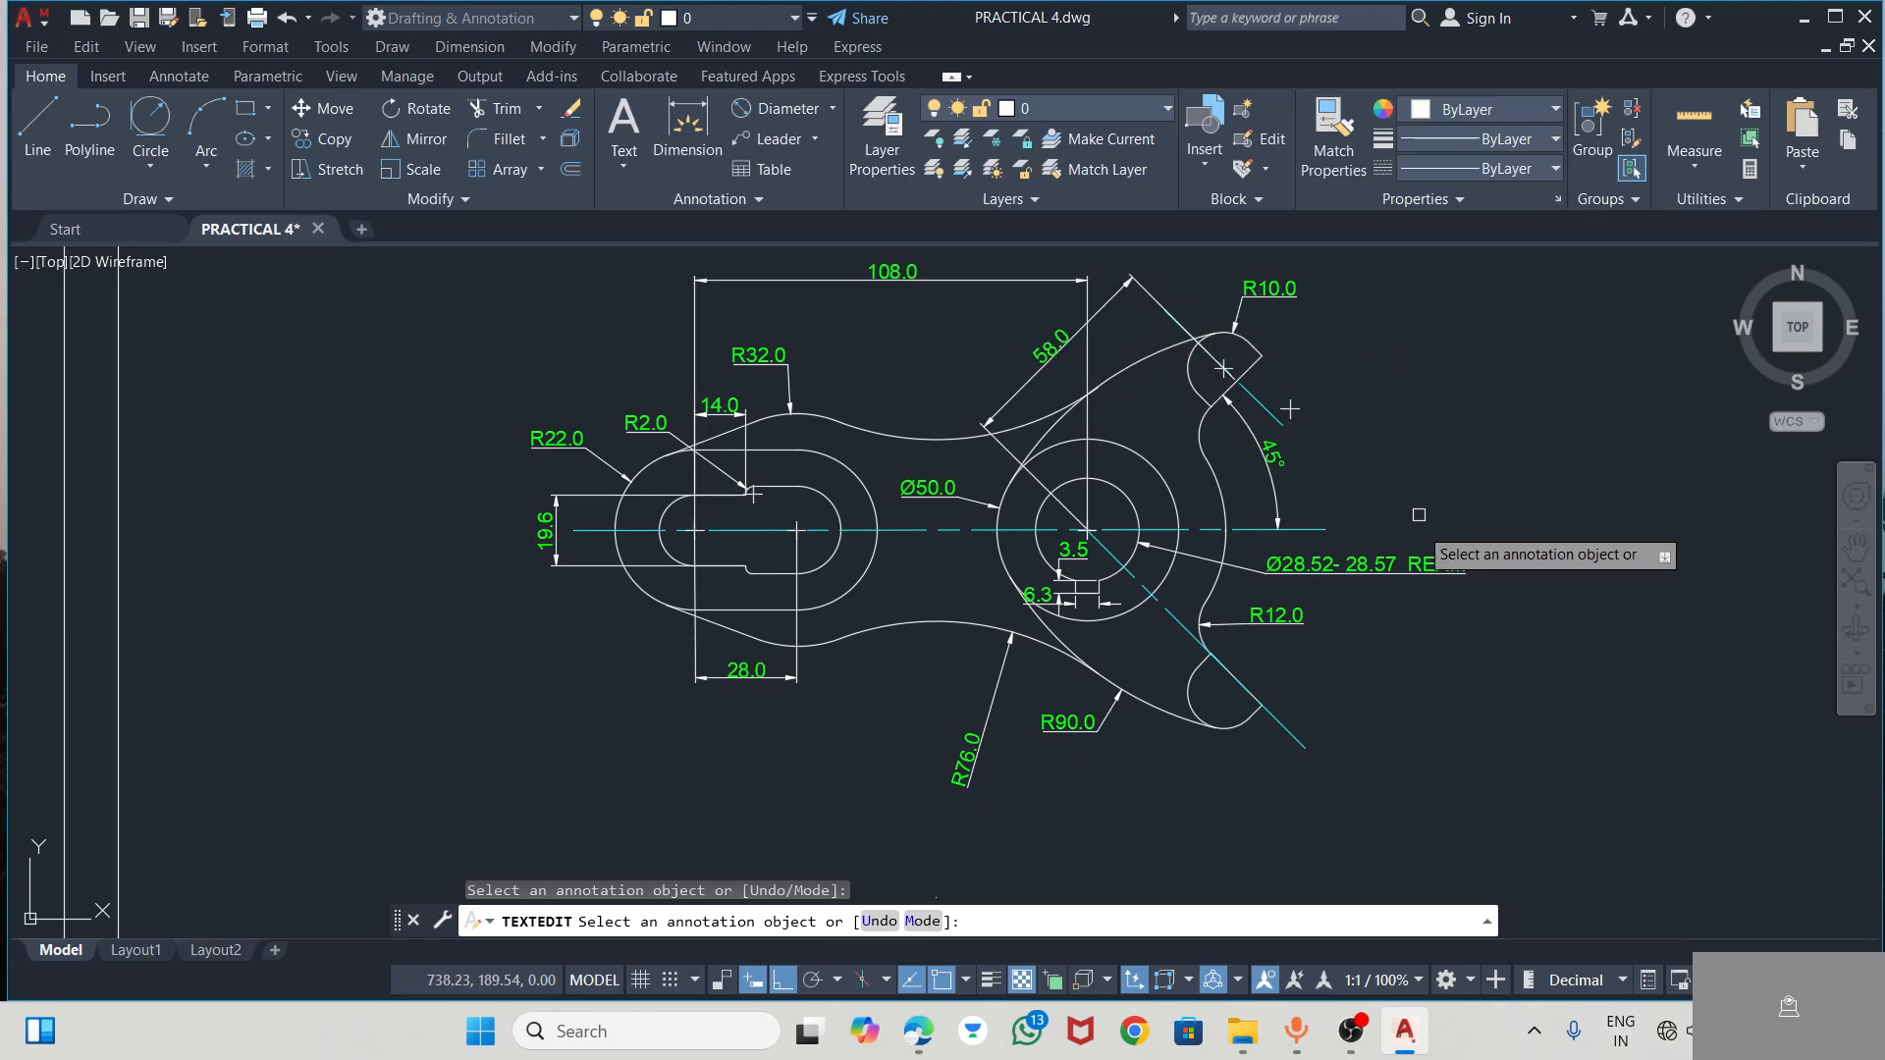
left_click(902, 285)
left_click(1031, 280)
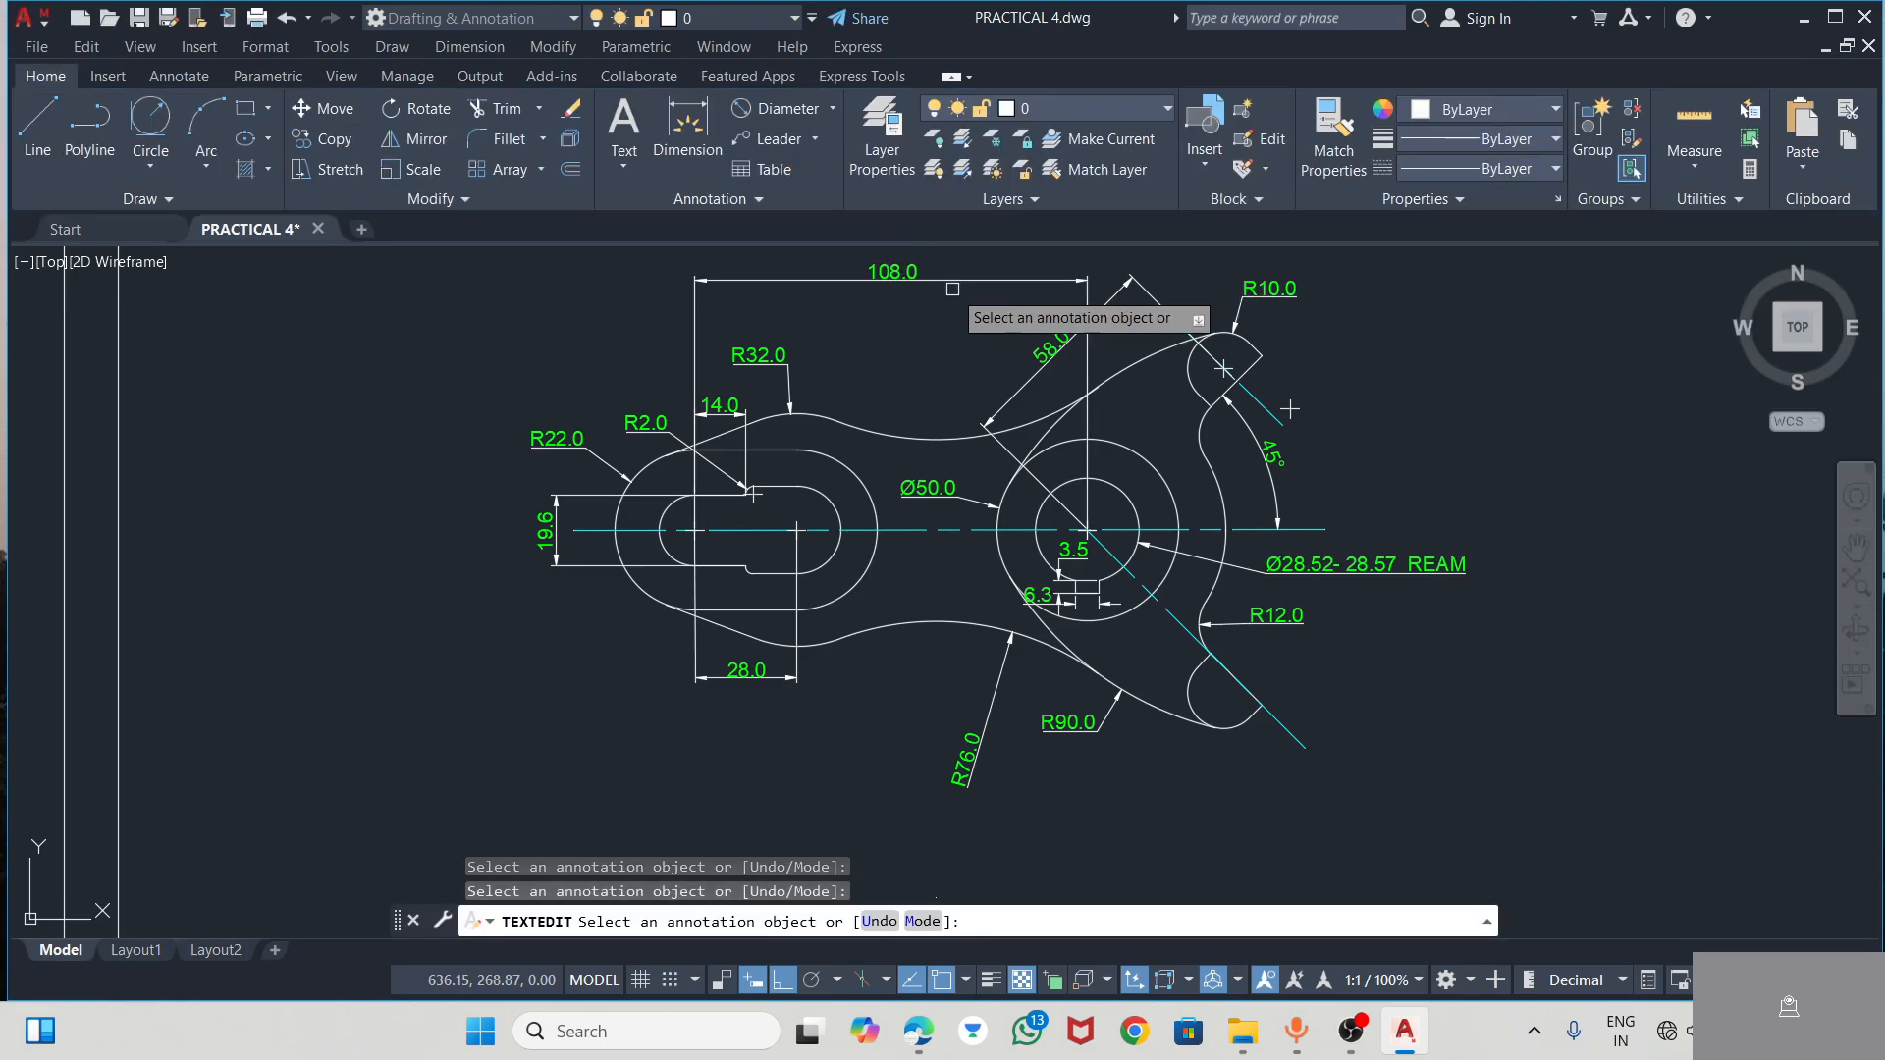
left_click(955, 280)
left_click(985, 280)
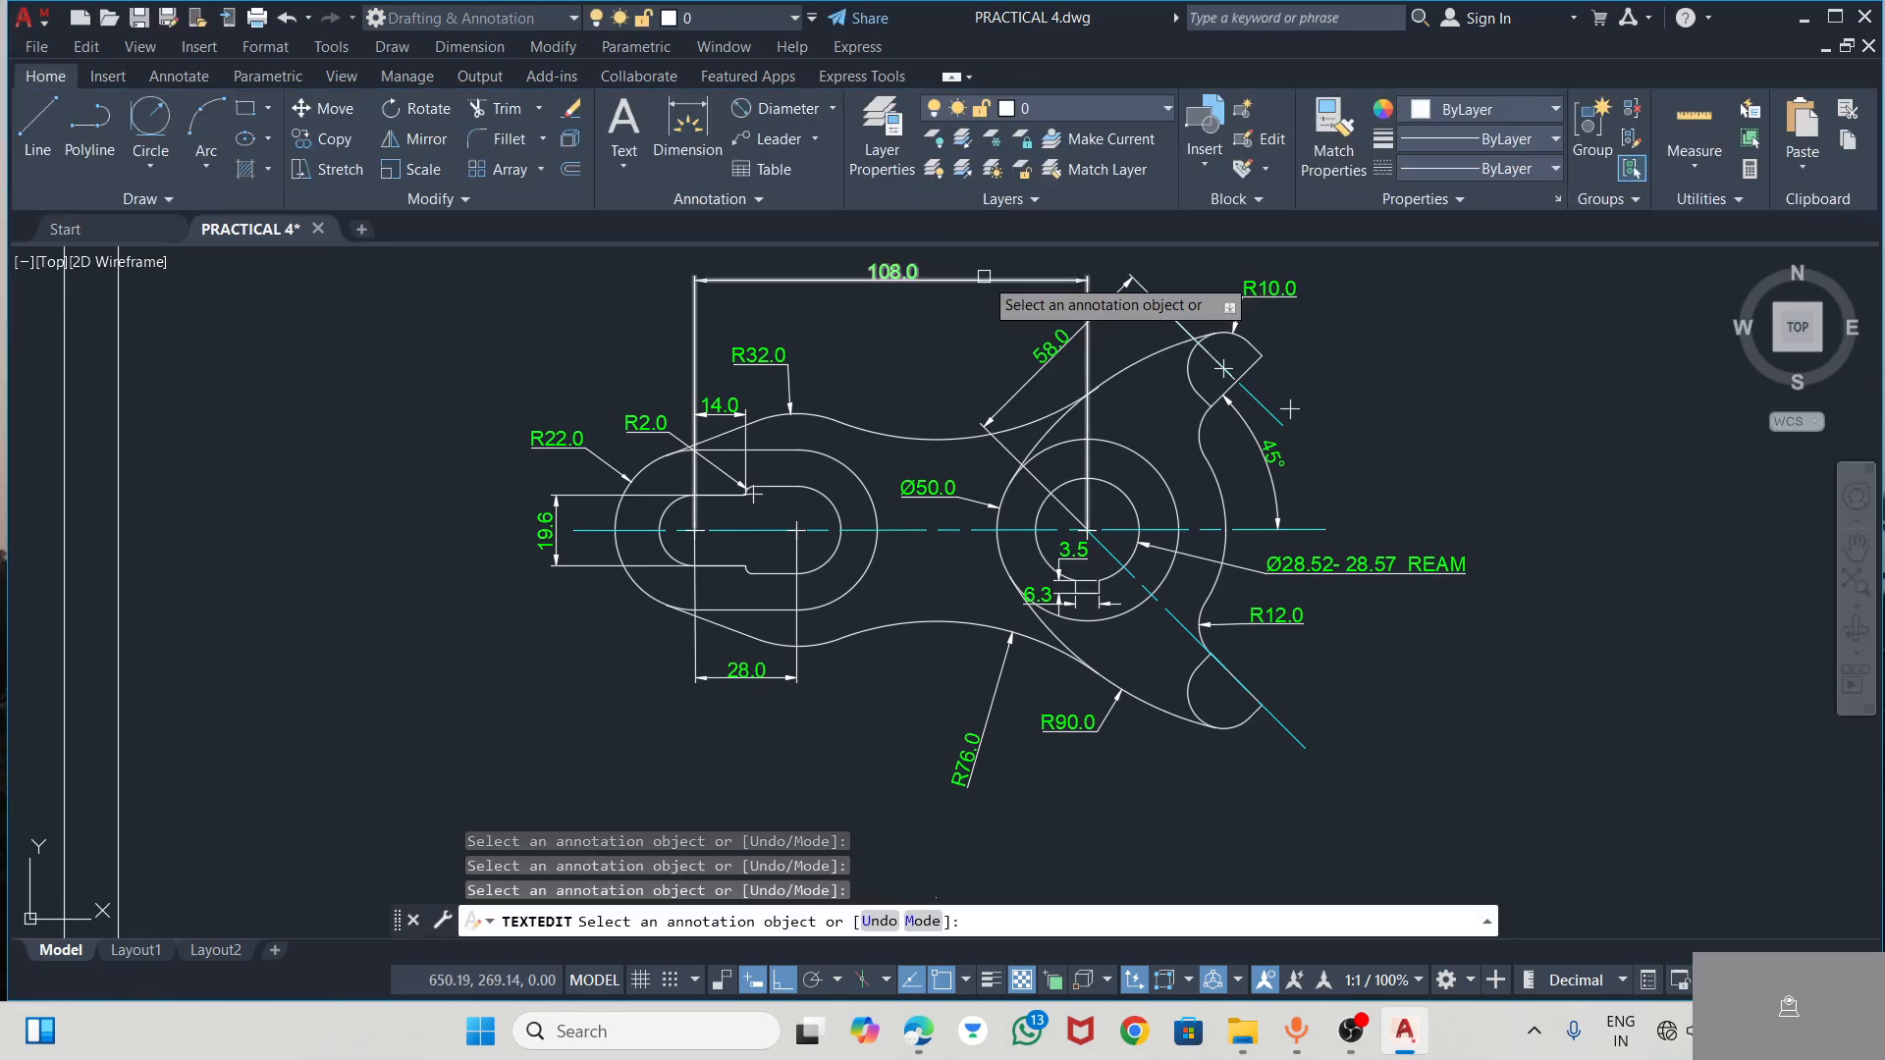
left_click(947, 275)
left_click(946, 273)
left_click(947, 273)
key("Escape")
Move the 108 centre-distance dimension from above the lever to below it, and shift the R76 radius text up above its dimension line
left_click(771, 279)
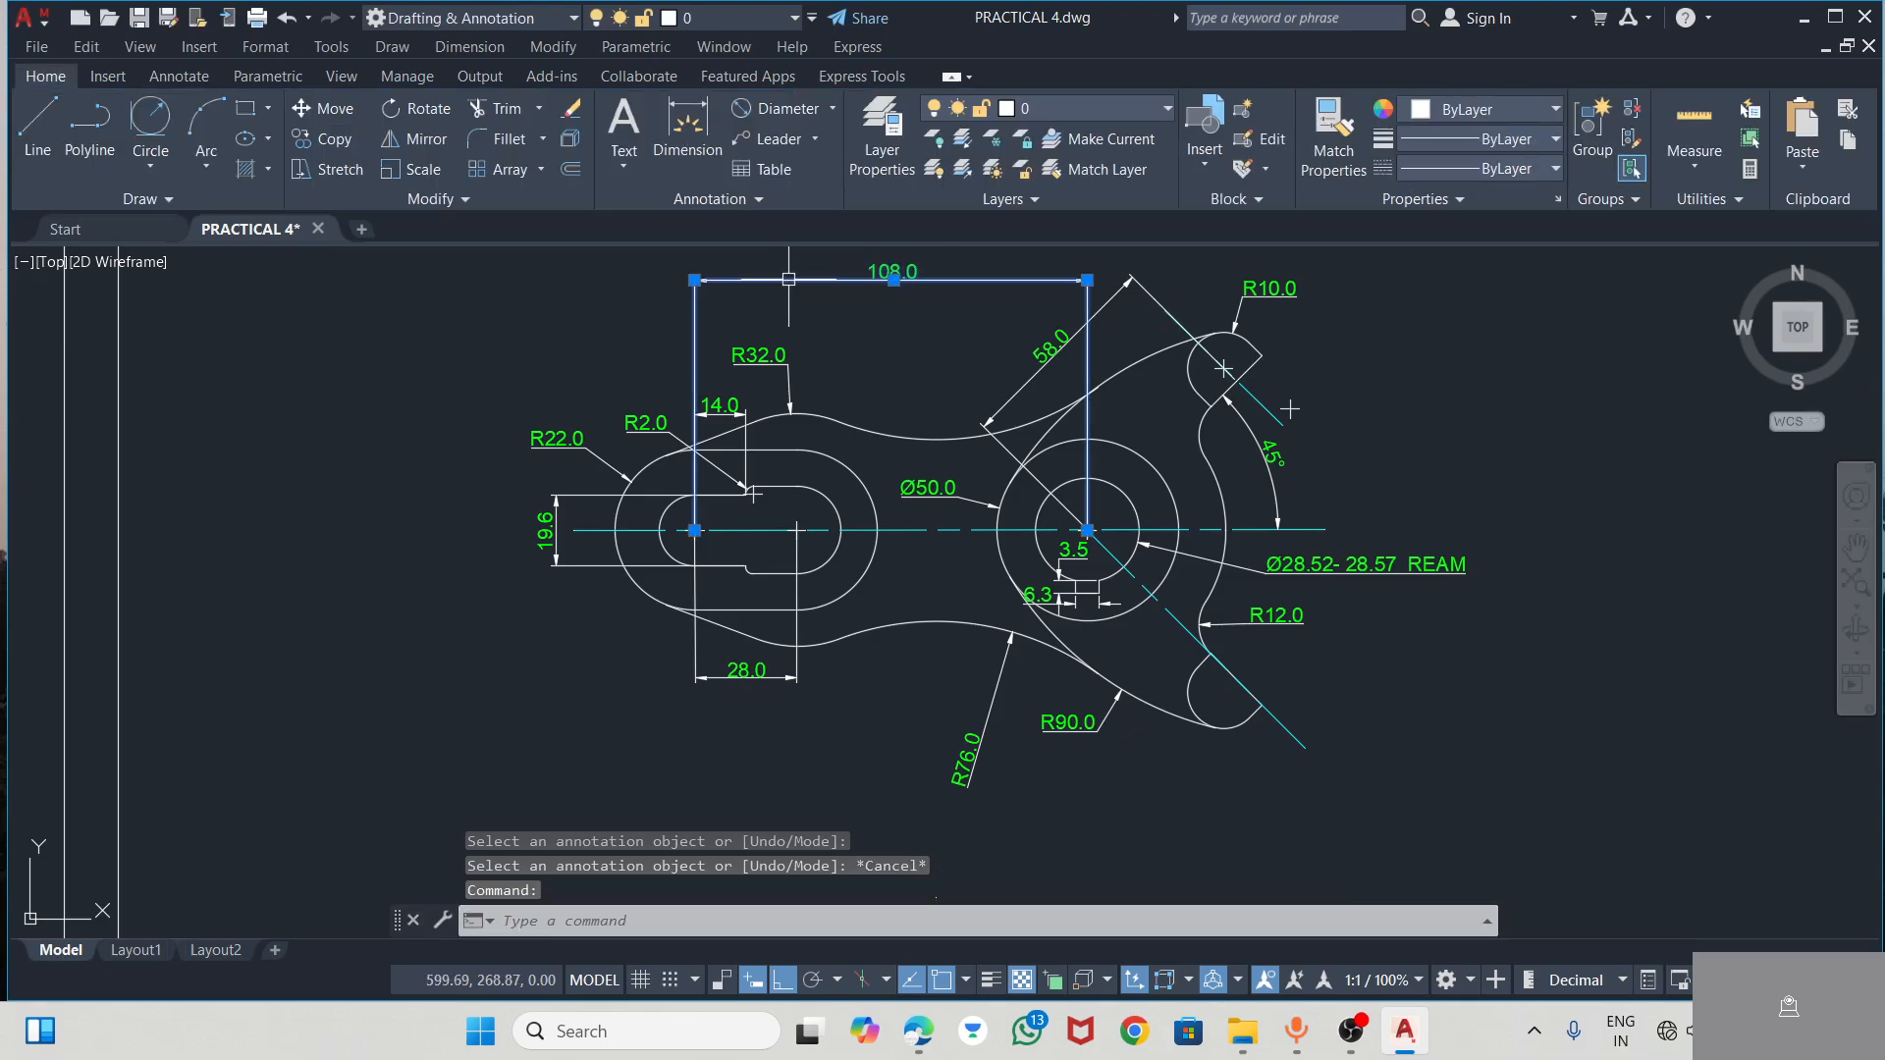
left_click(893, 280)
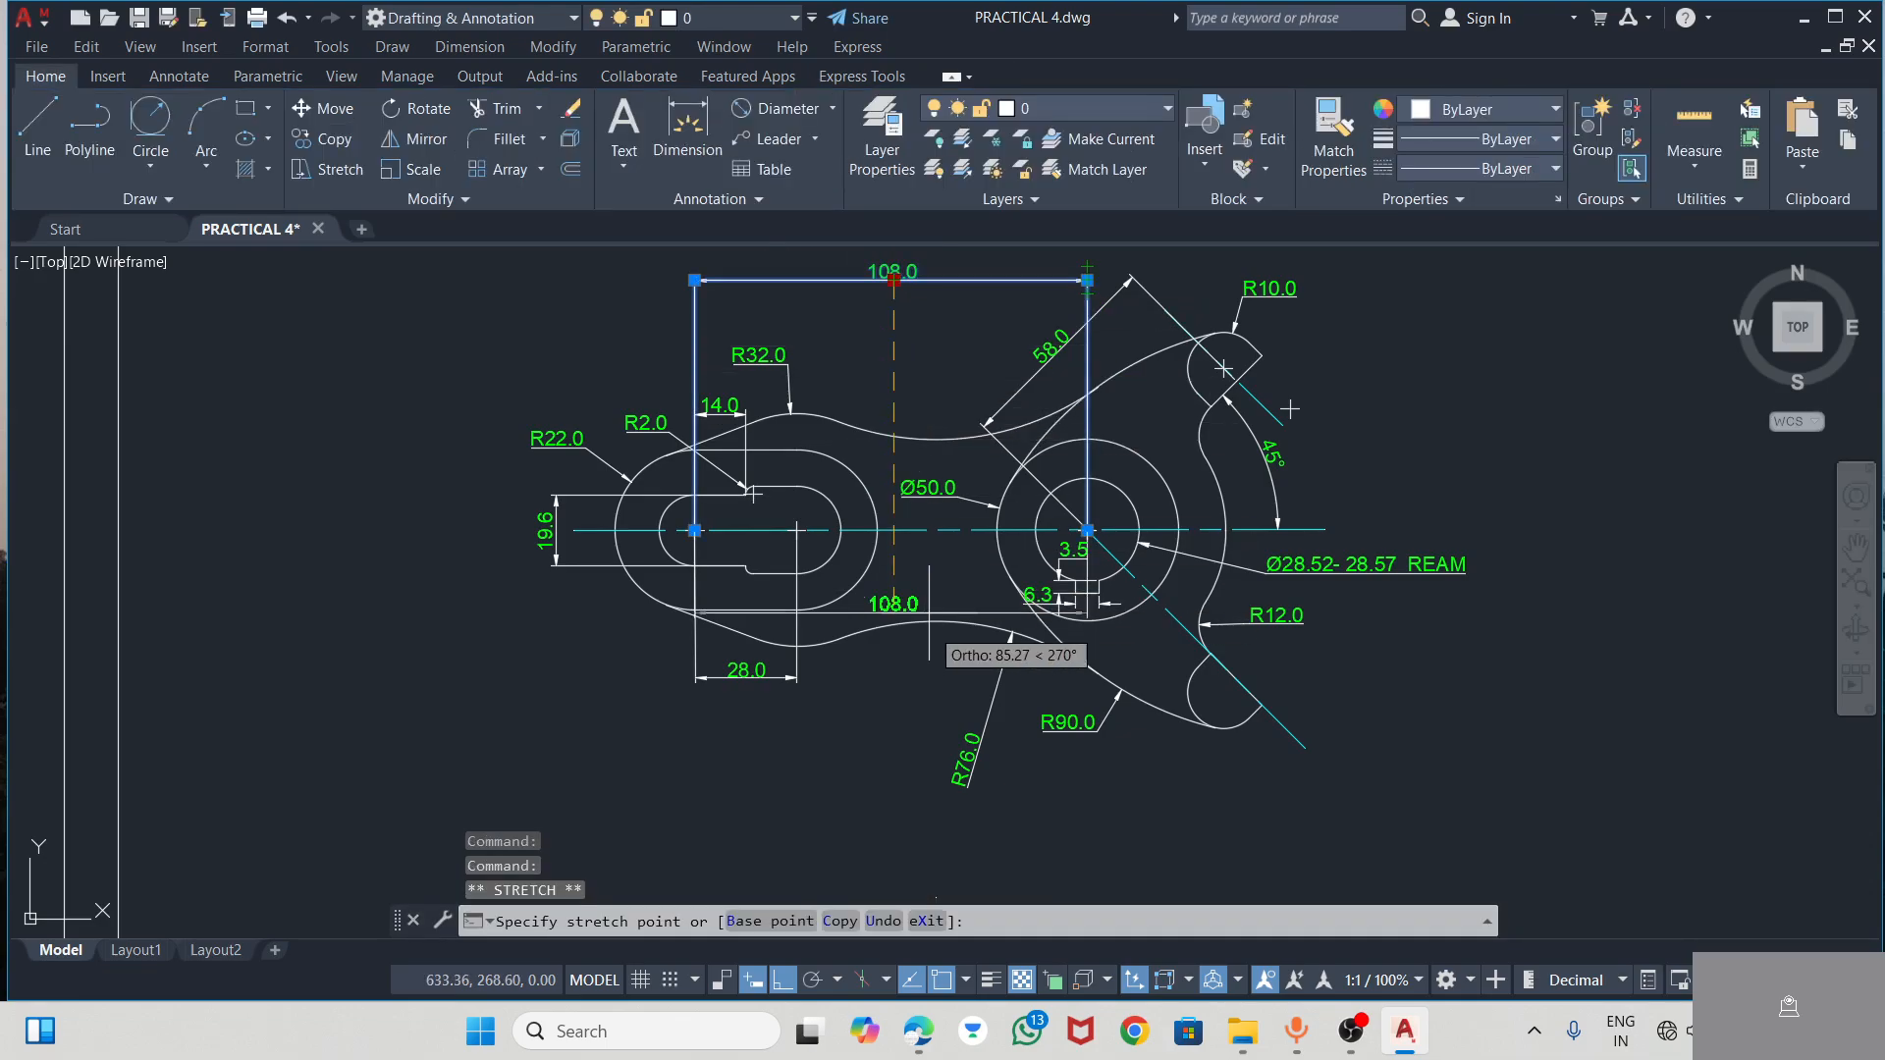
left_click(951, 815)
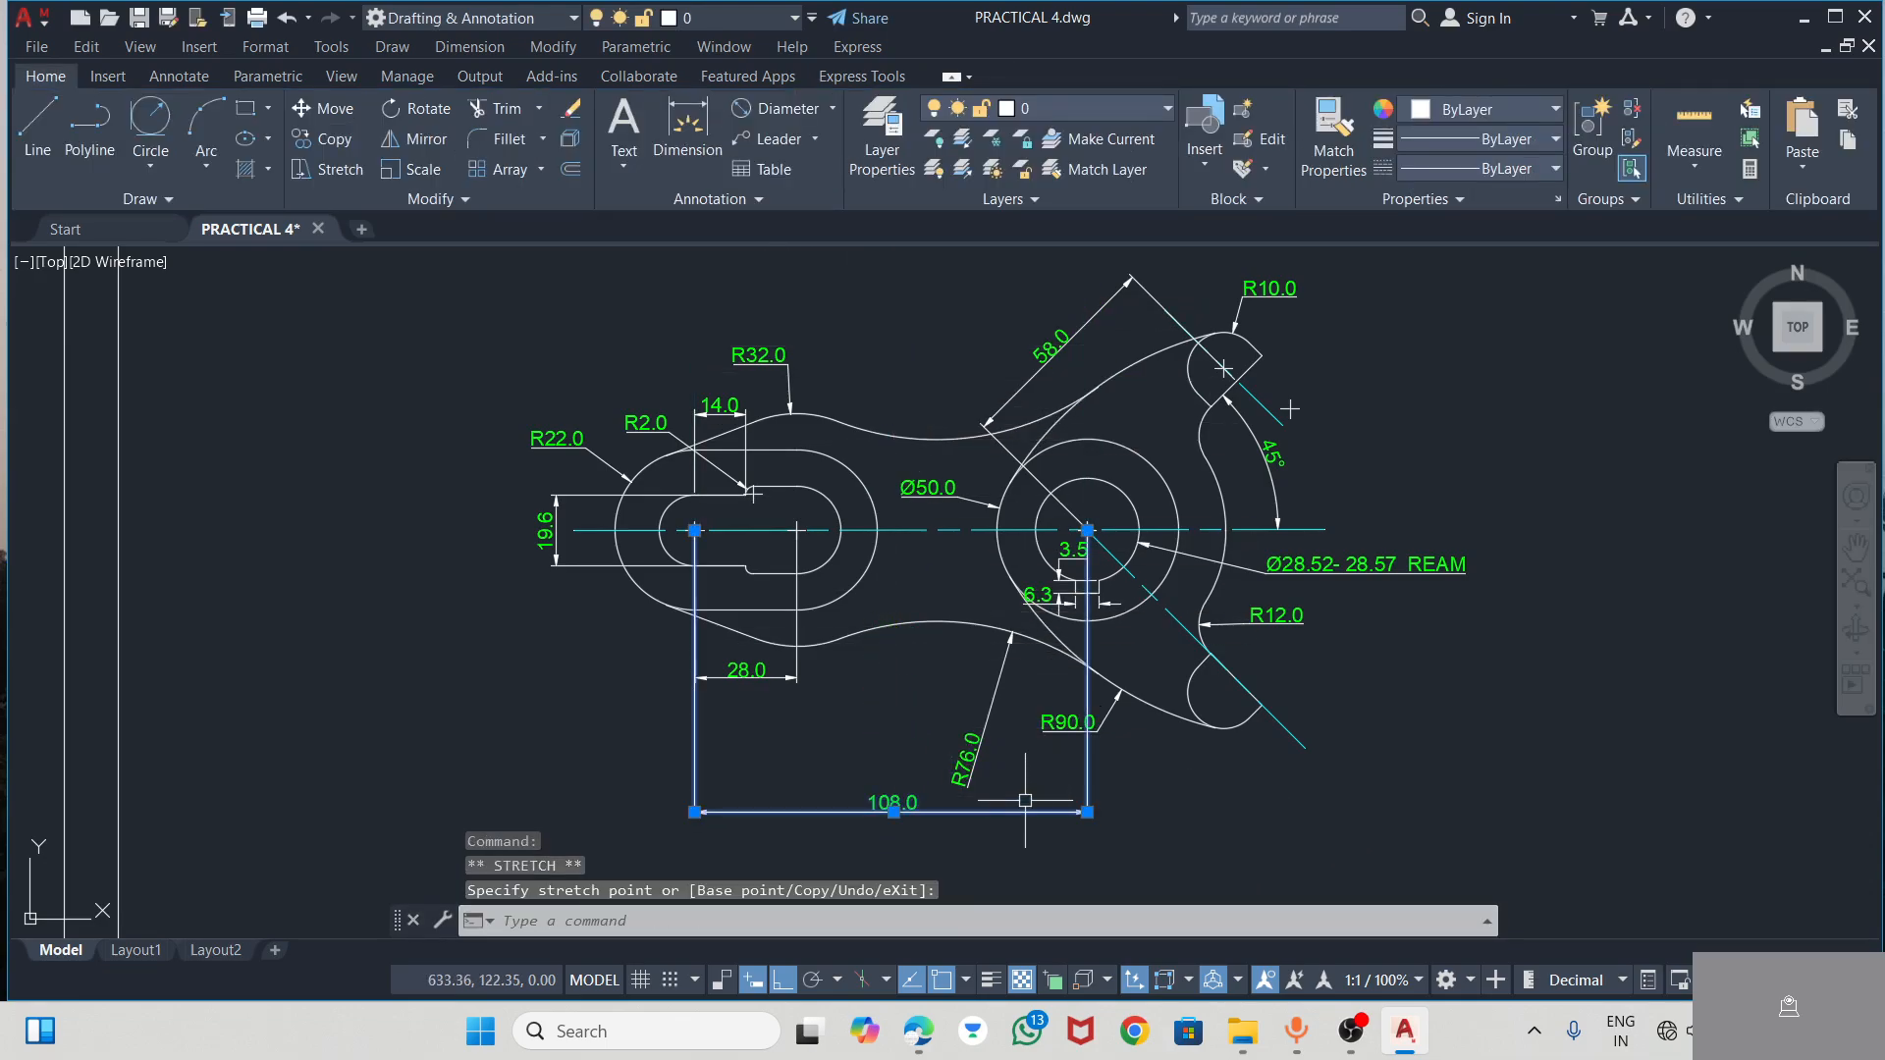
left_click(977, 763)
left_click(976, 761)
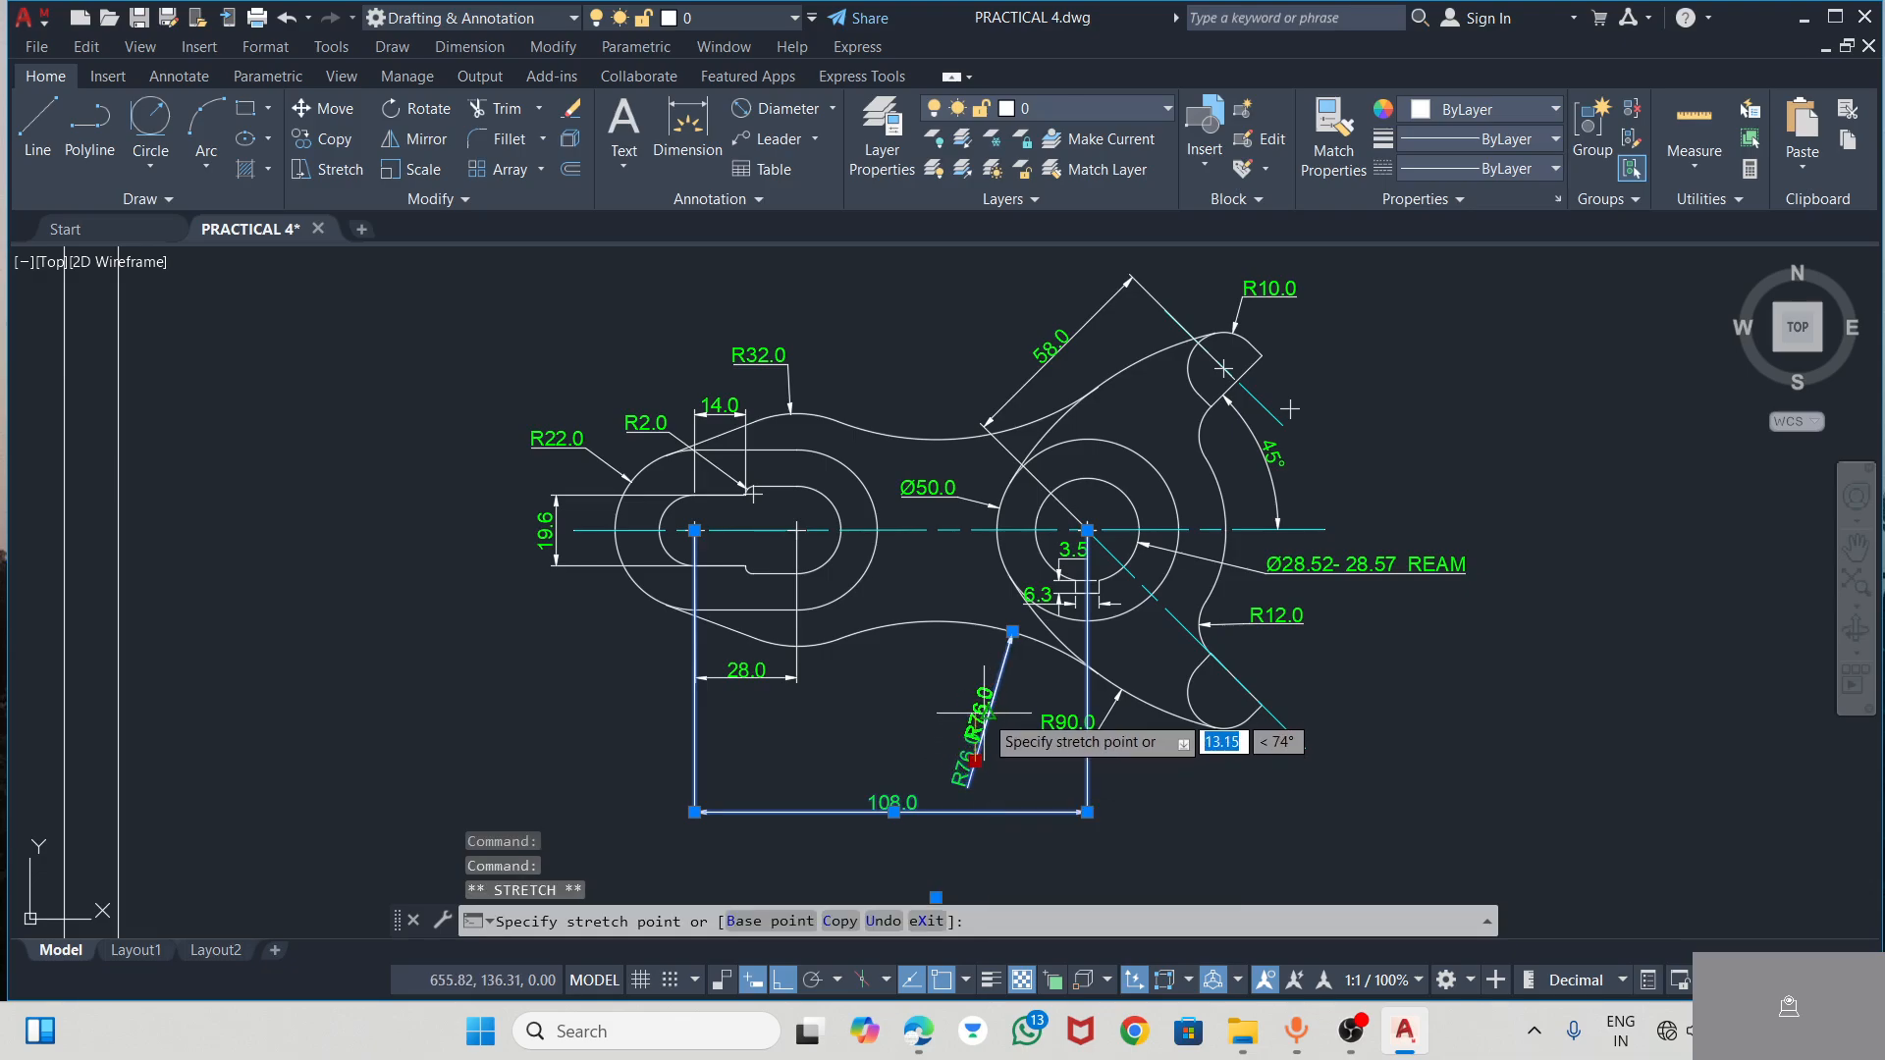
Move the R90 radius dimension's text left, close to the R76 dimension, with its arrow below the hub
left_click(1076, 724)
left_click(1070, 731)
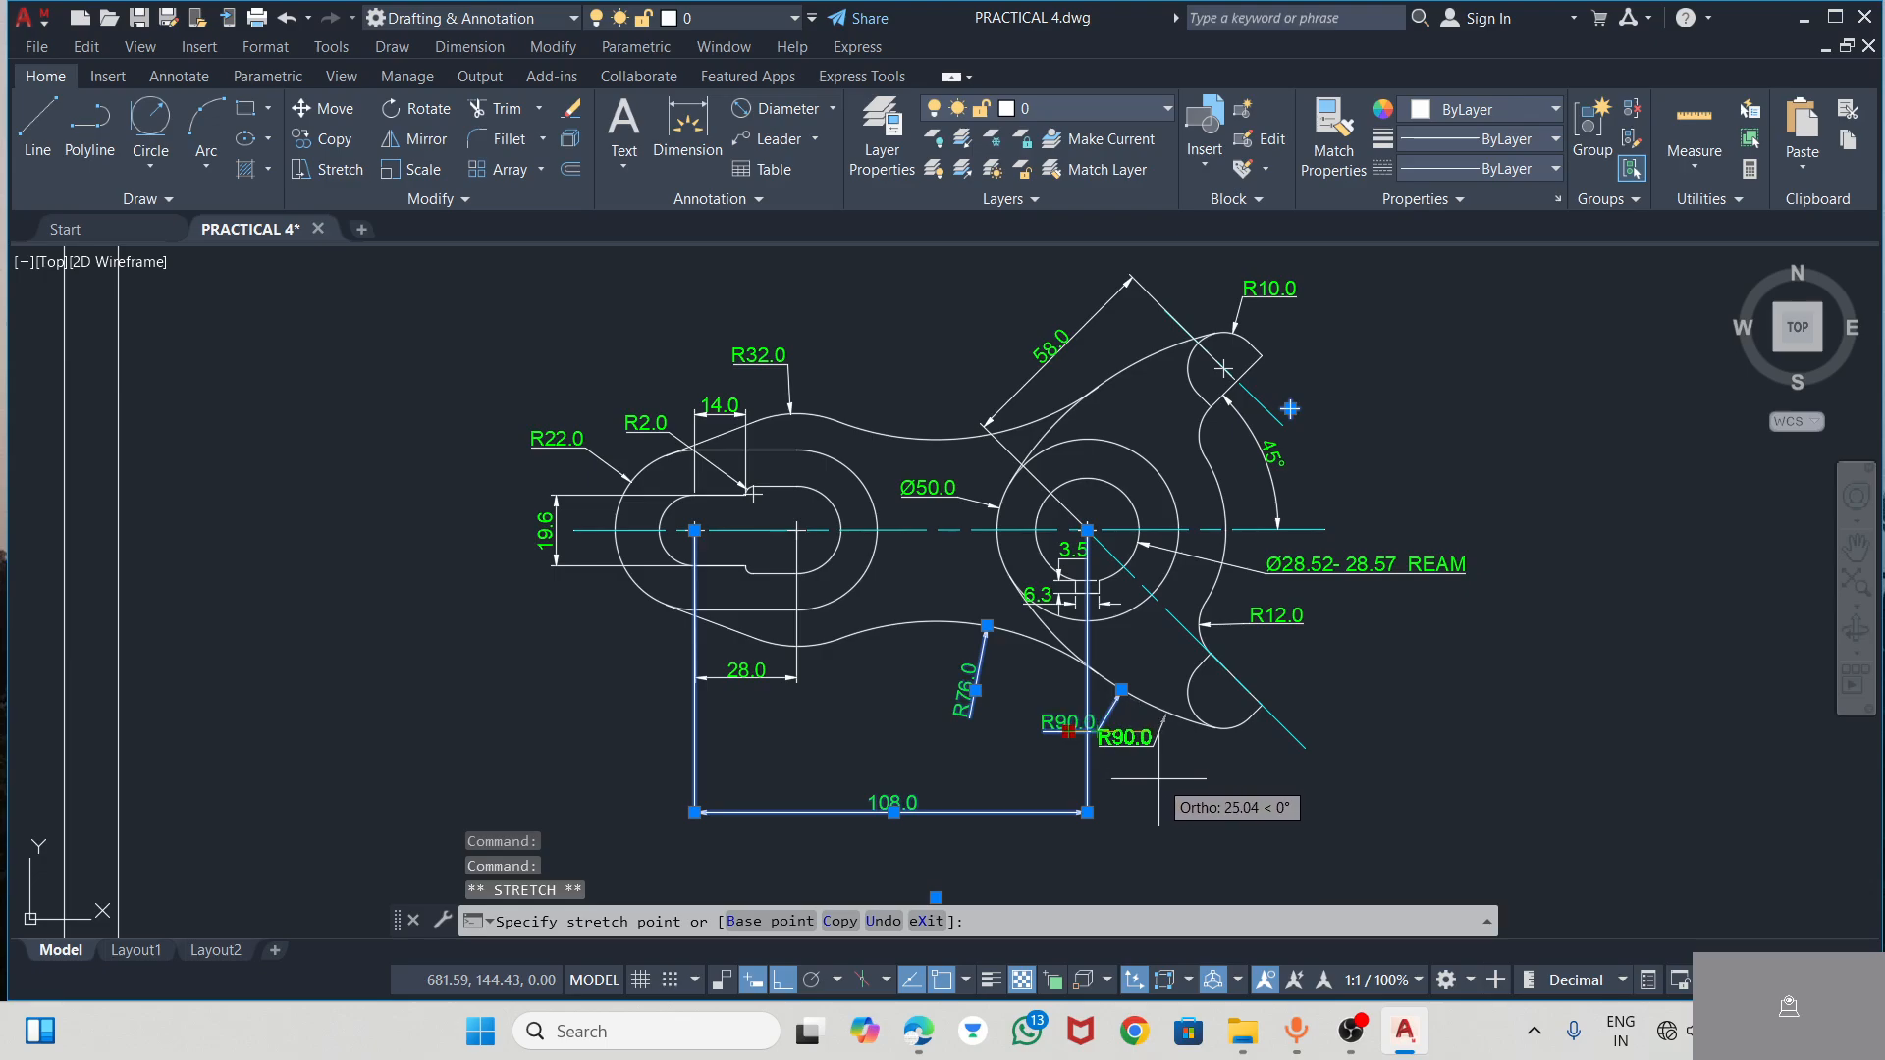
right_click(1055, 736)
key("Escape")
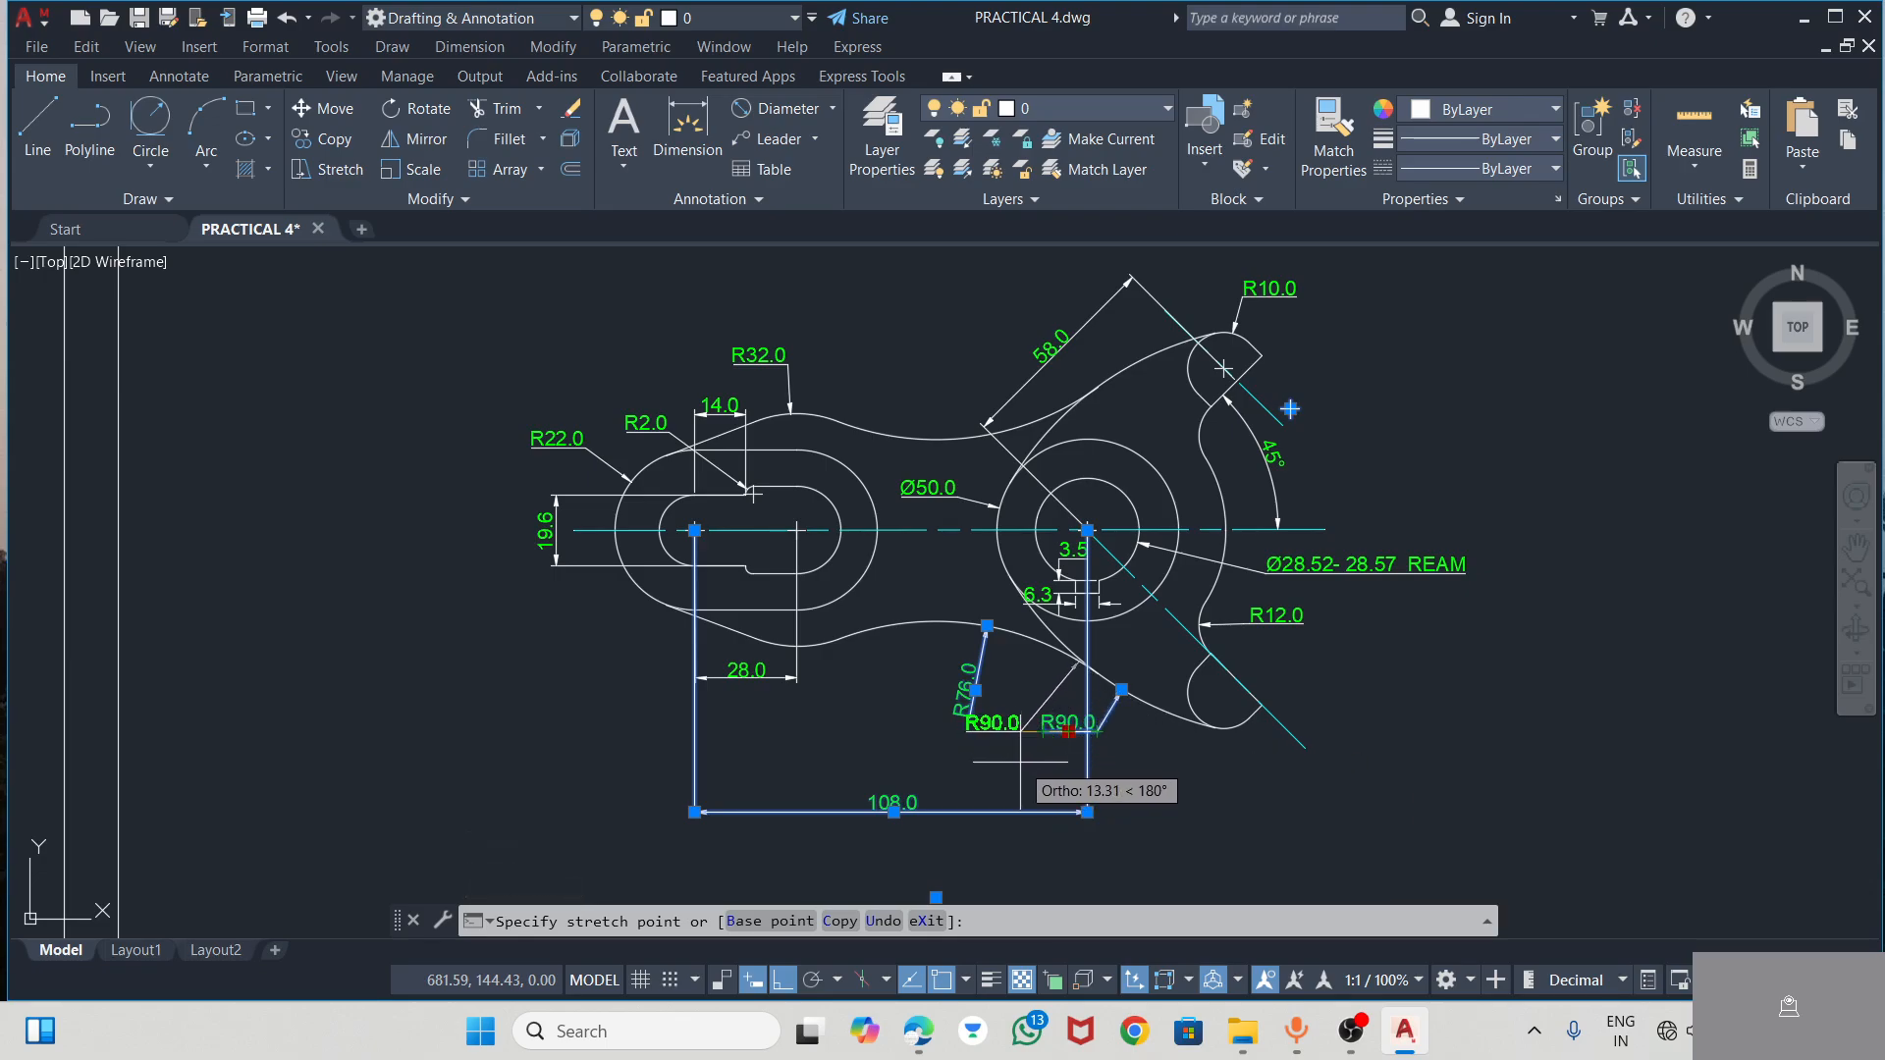
left_click(1032, 764)
left_click(1110, 732)
key("Escape")
key("Escape")
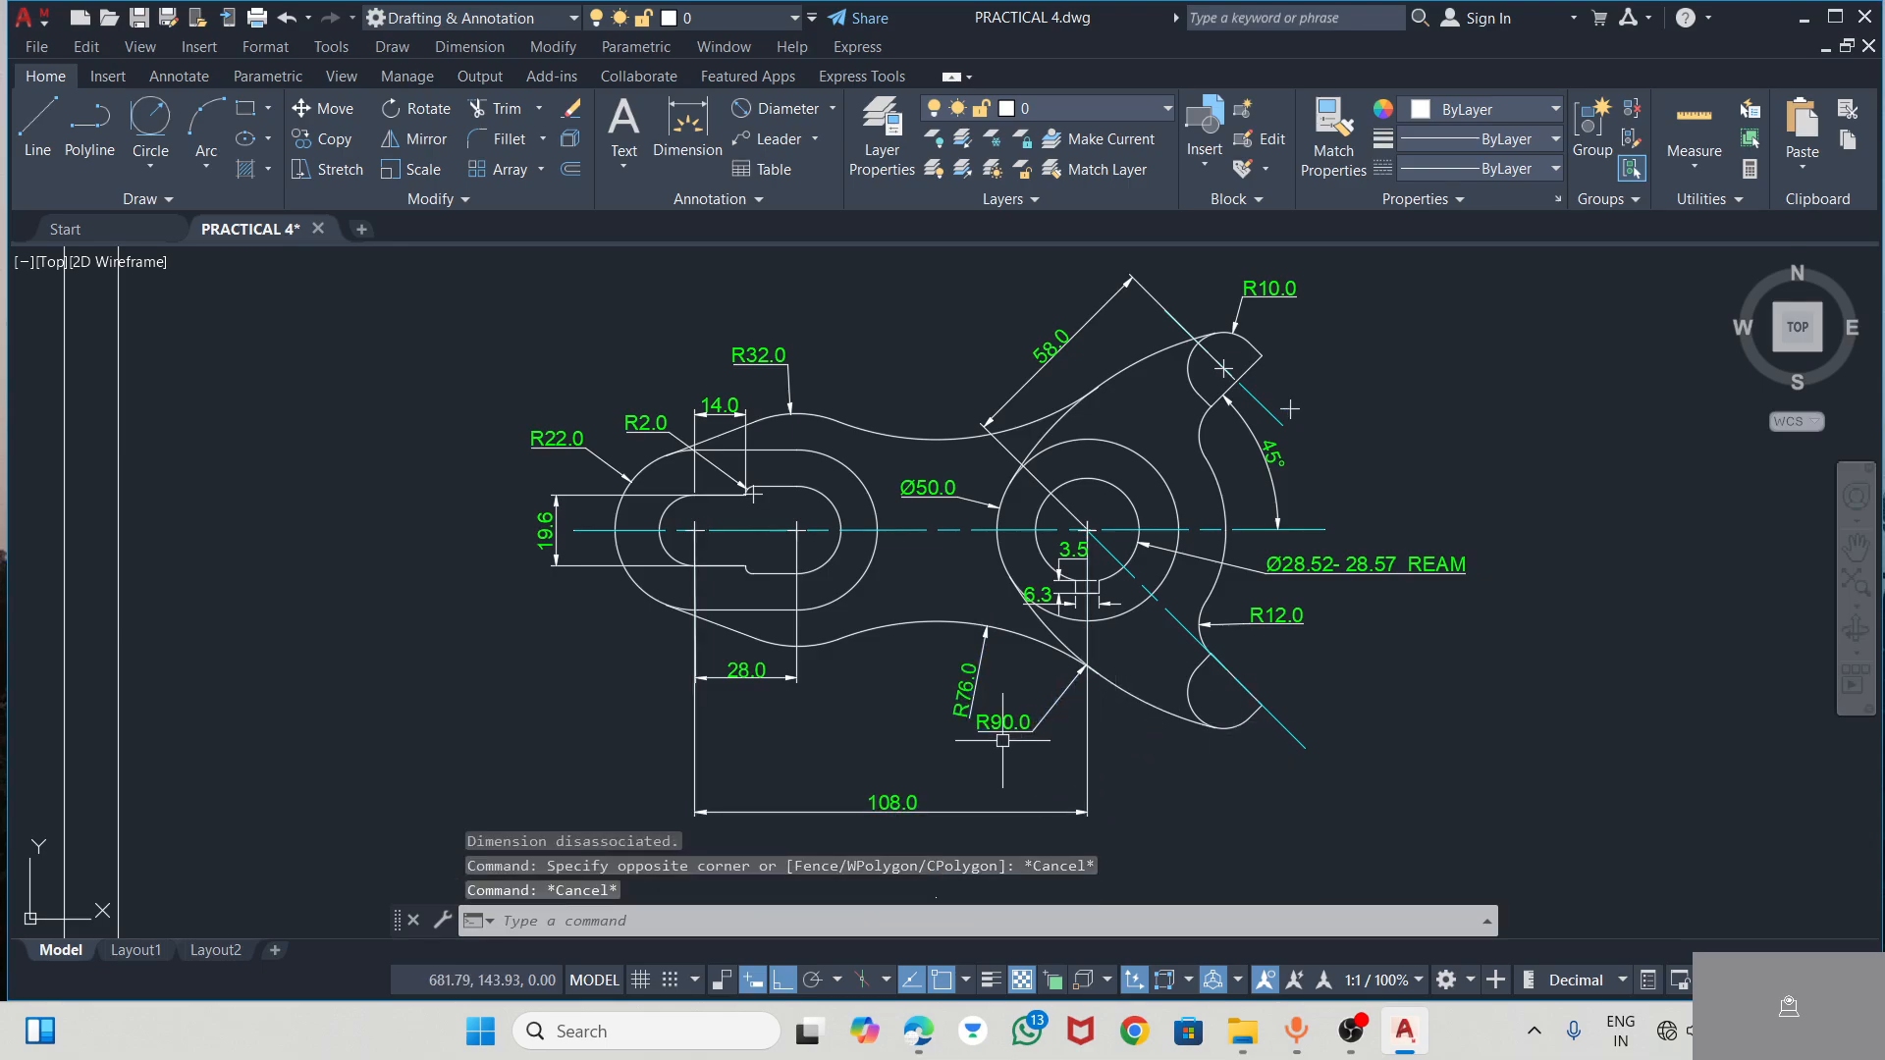
Move the R76 radius dimension left along the lever's lower concave arc, away from the R90 text
scroll(967, 726, "up", 4)
left_click(987, 552)
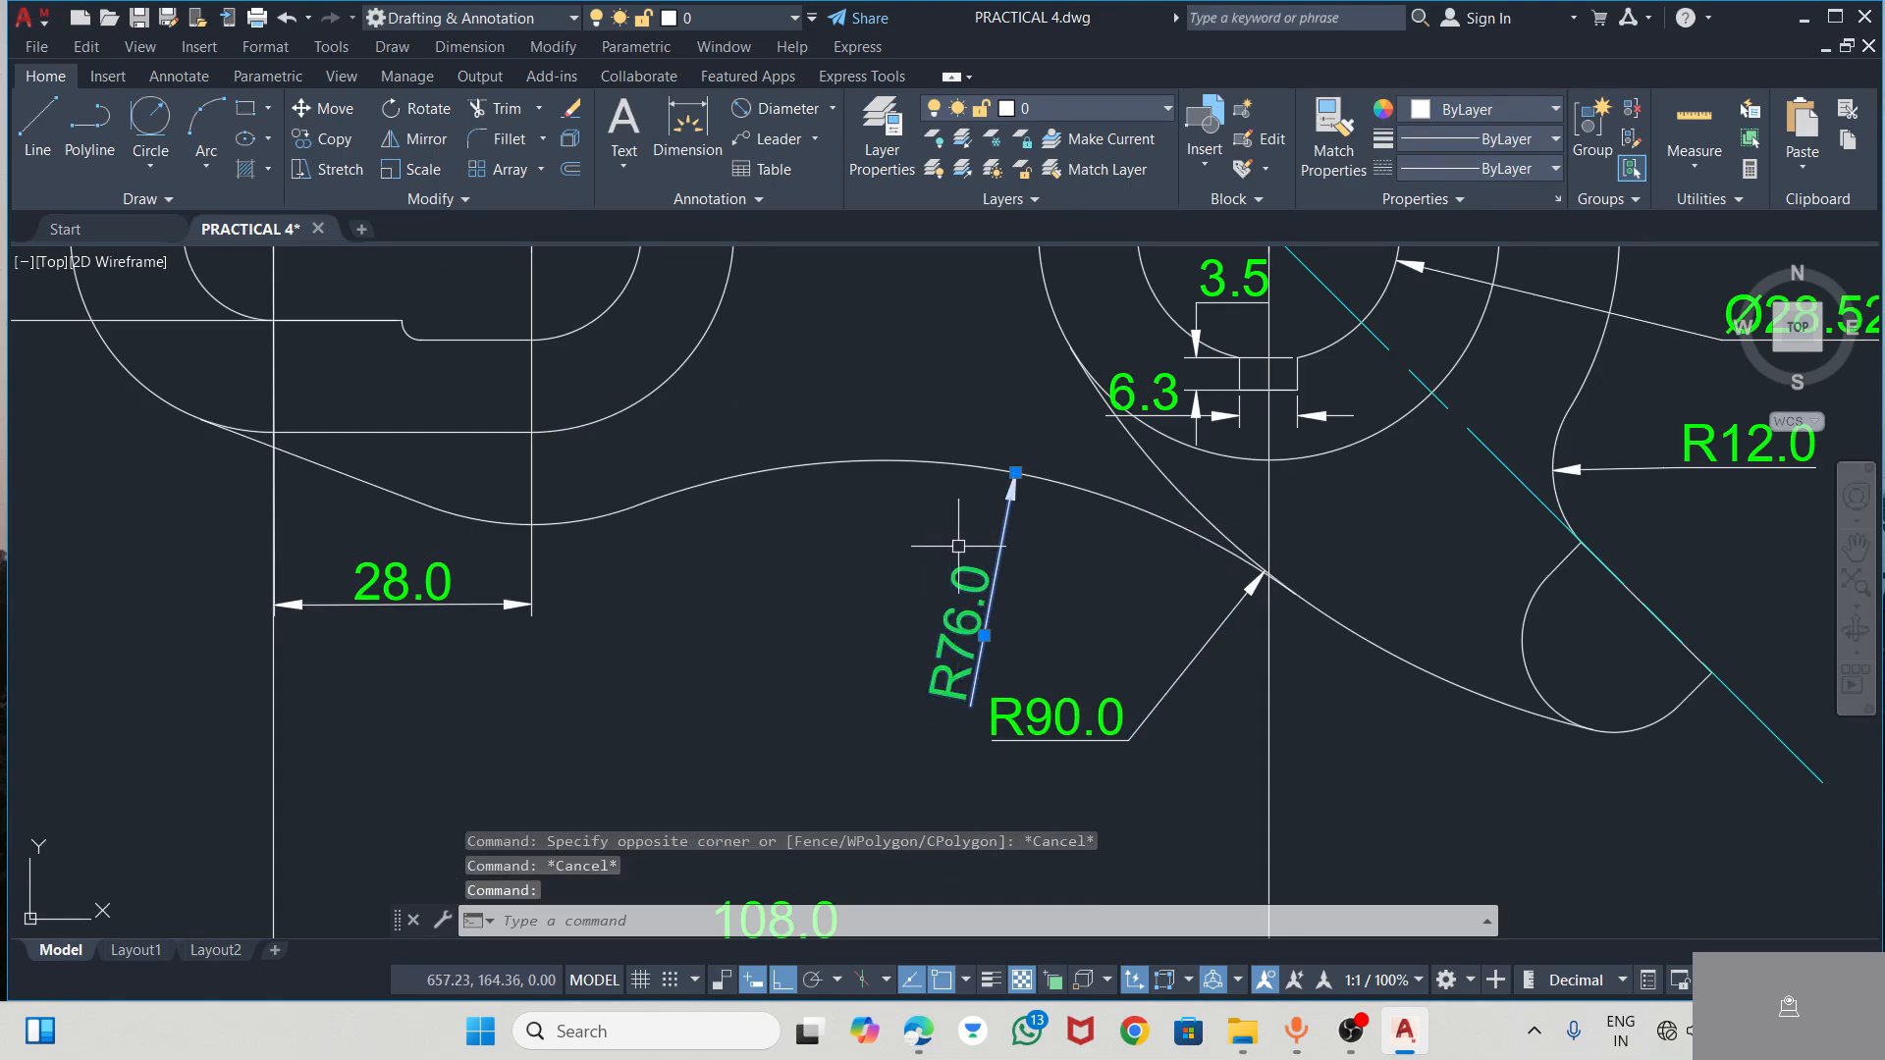
left_click(984, 638)
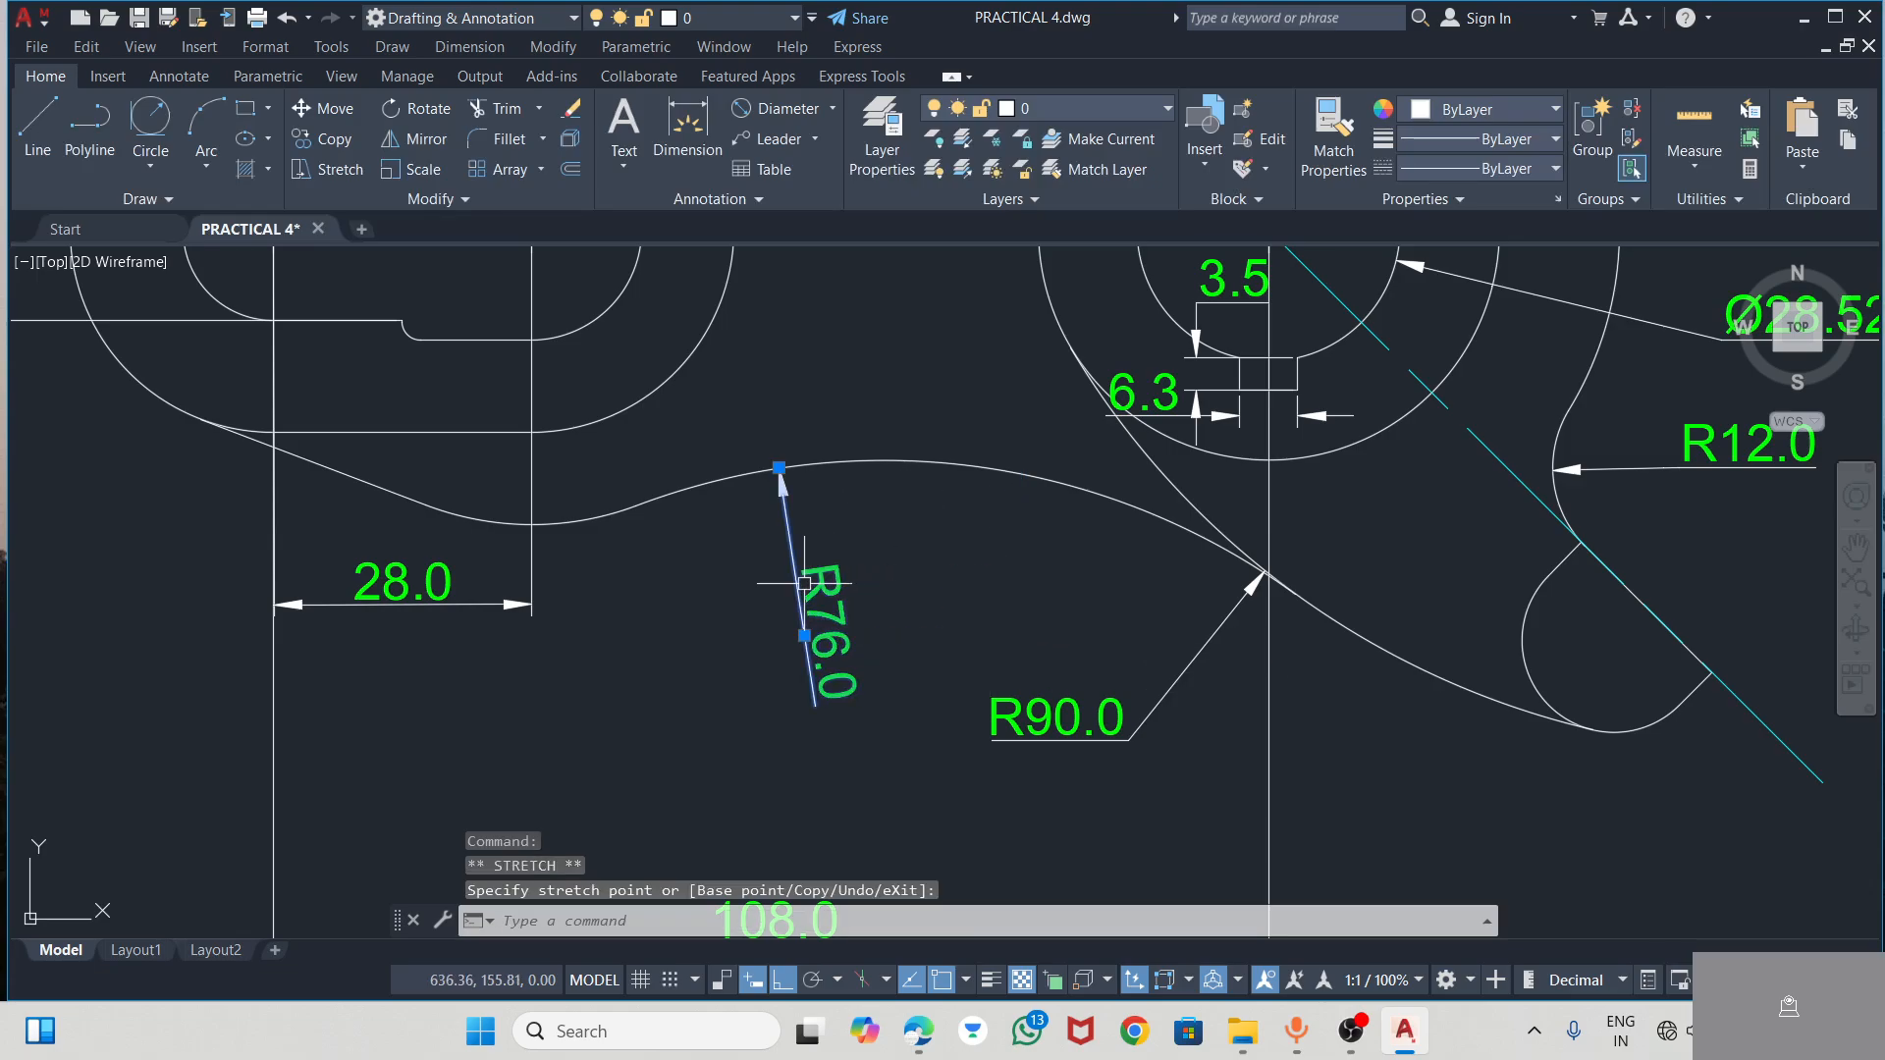
Deselect the R76 dimension and copy the complete dimensioned lever drawing to the clipboard
key("Escape")
left_click(1085, 639)
key("Escape")
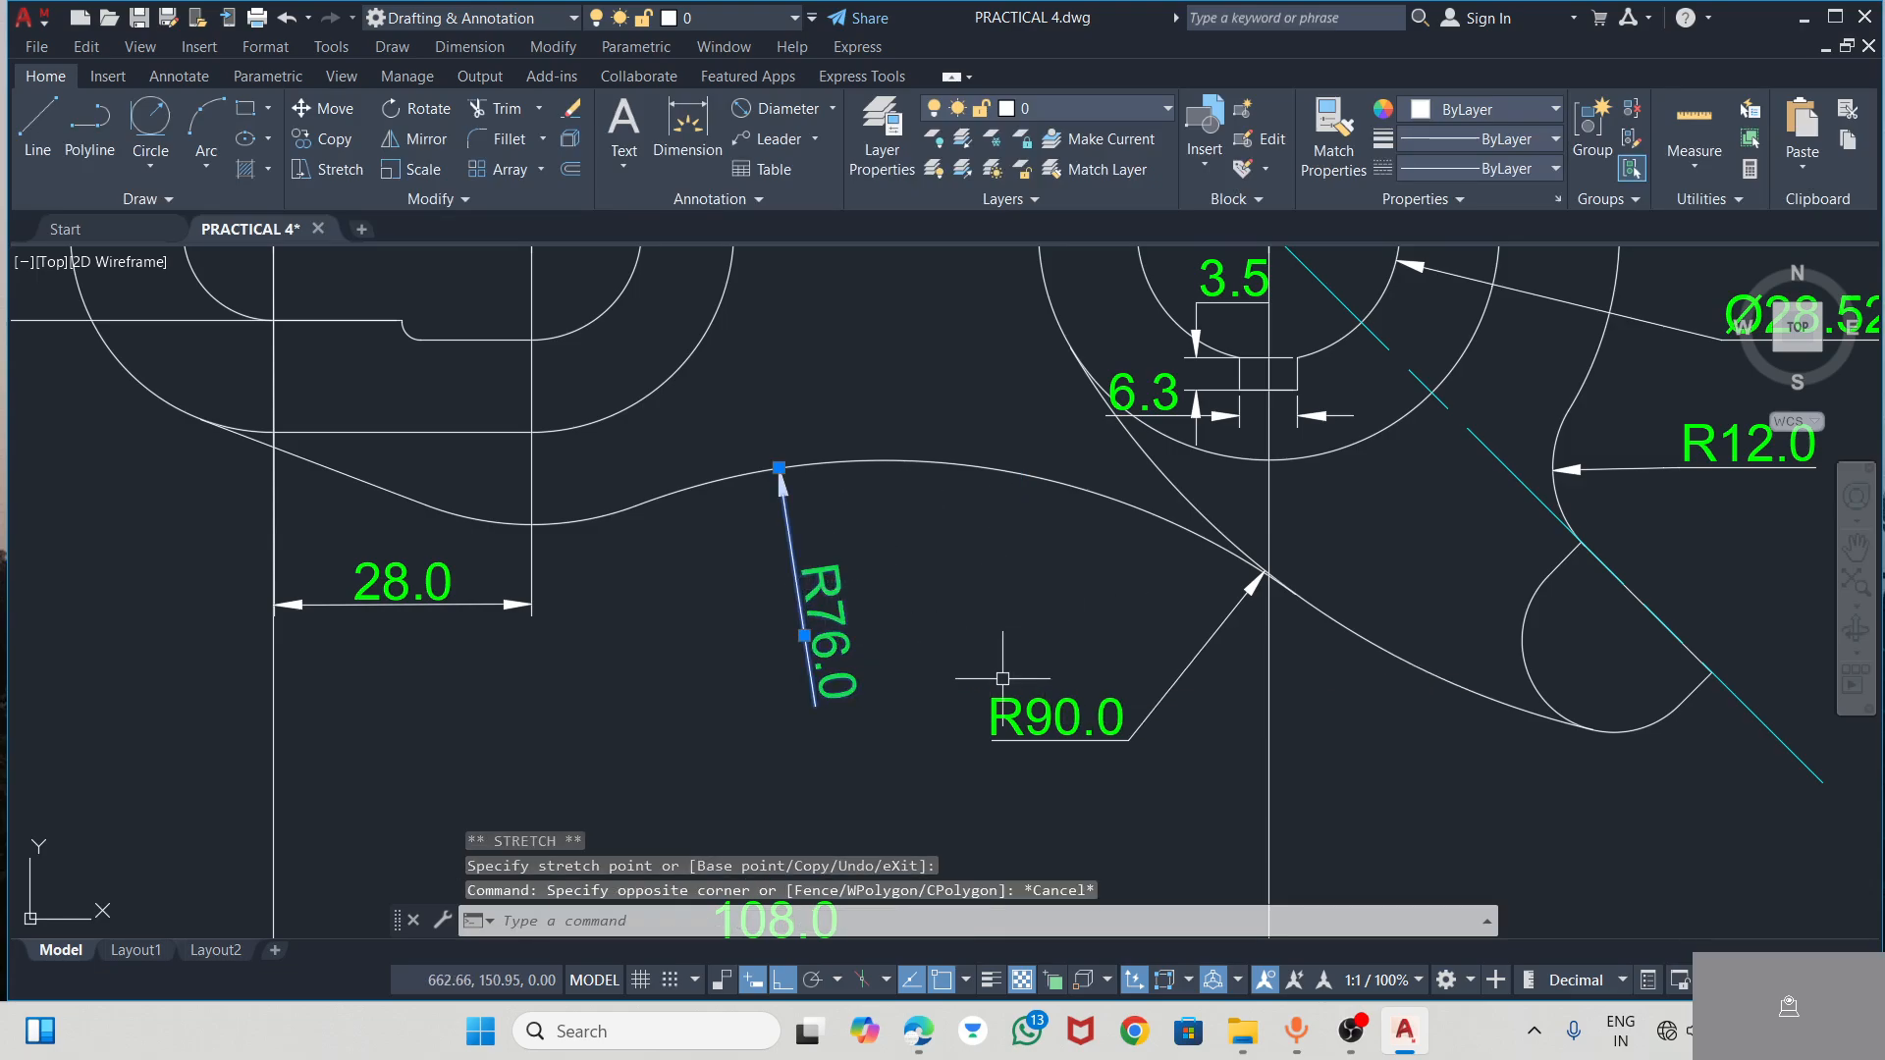
key("Escape")
key("Escape")
scroll(974, 657, "down", 4)
scroll(1050, 666, "down", 2)
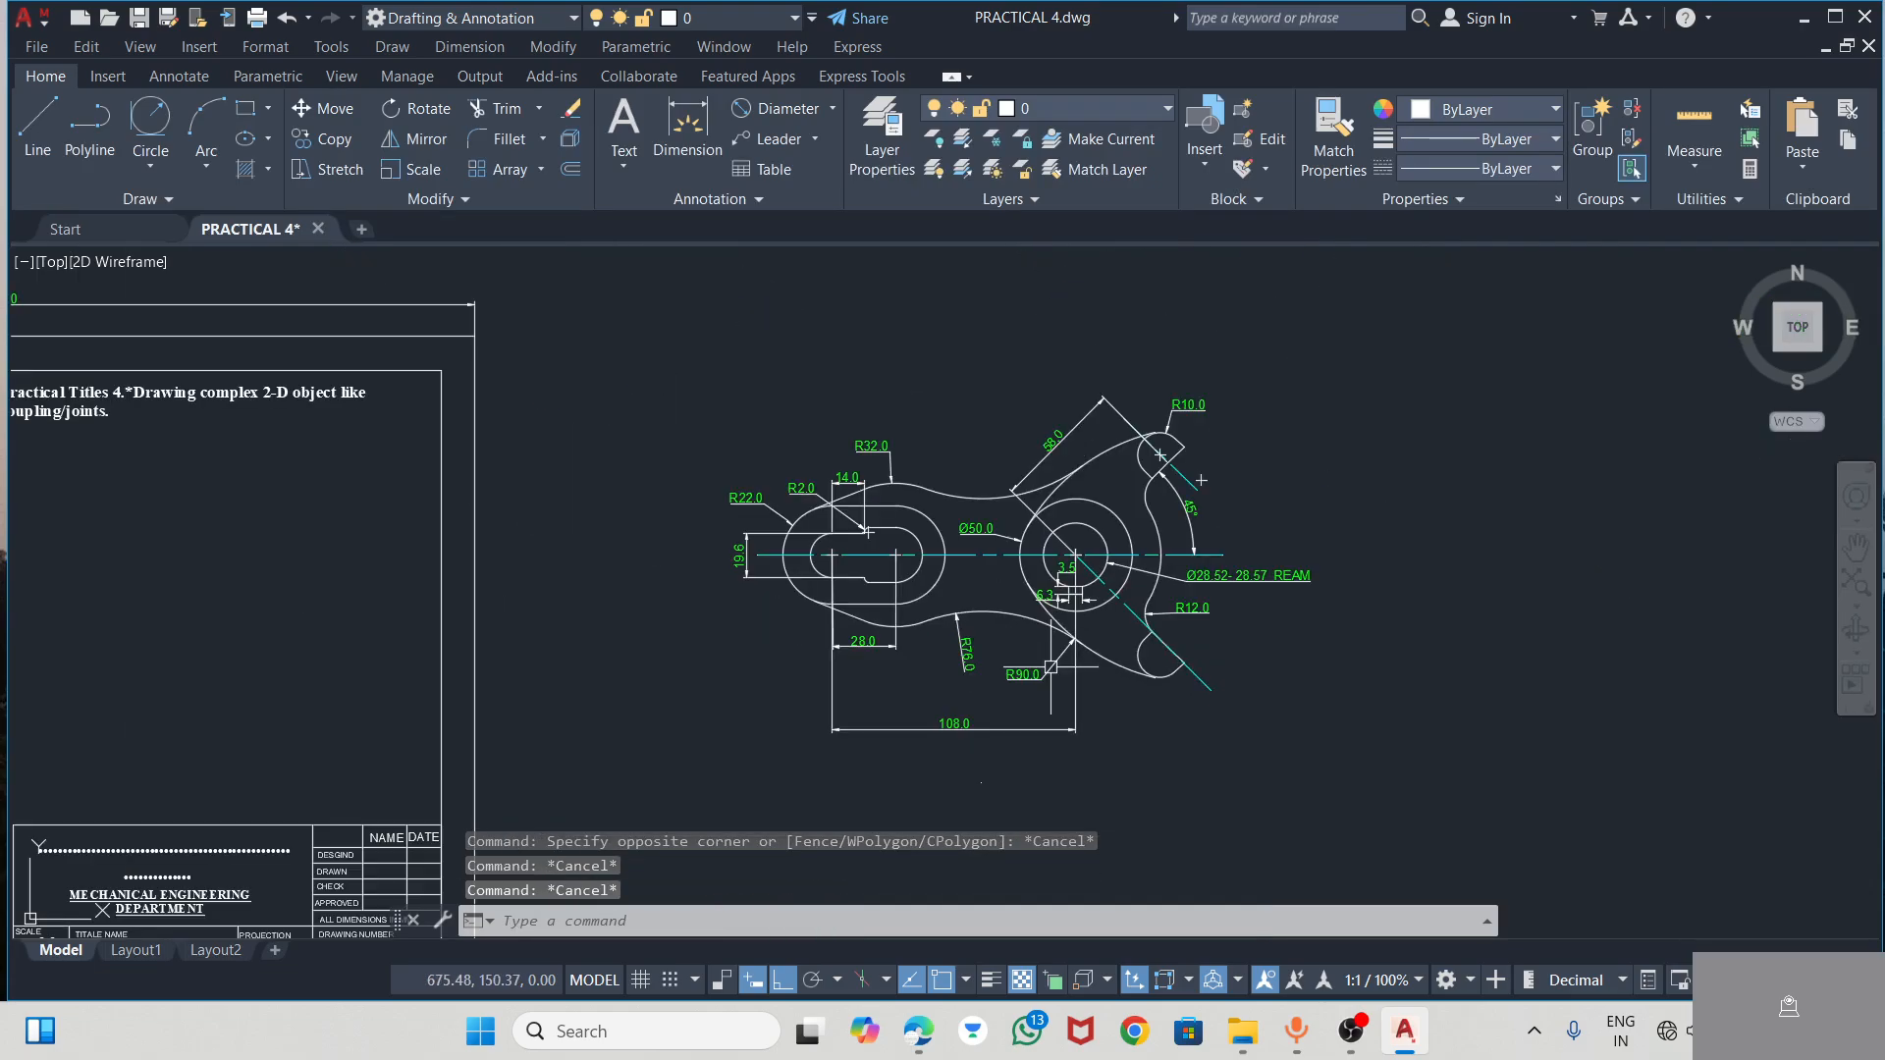
scroll(1164, 465, "up", 1)
scroll(1266, 405, "down", 1)
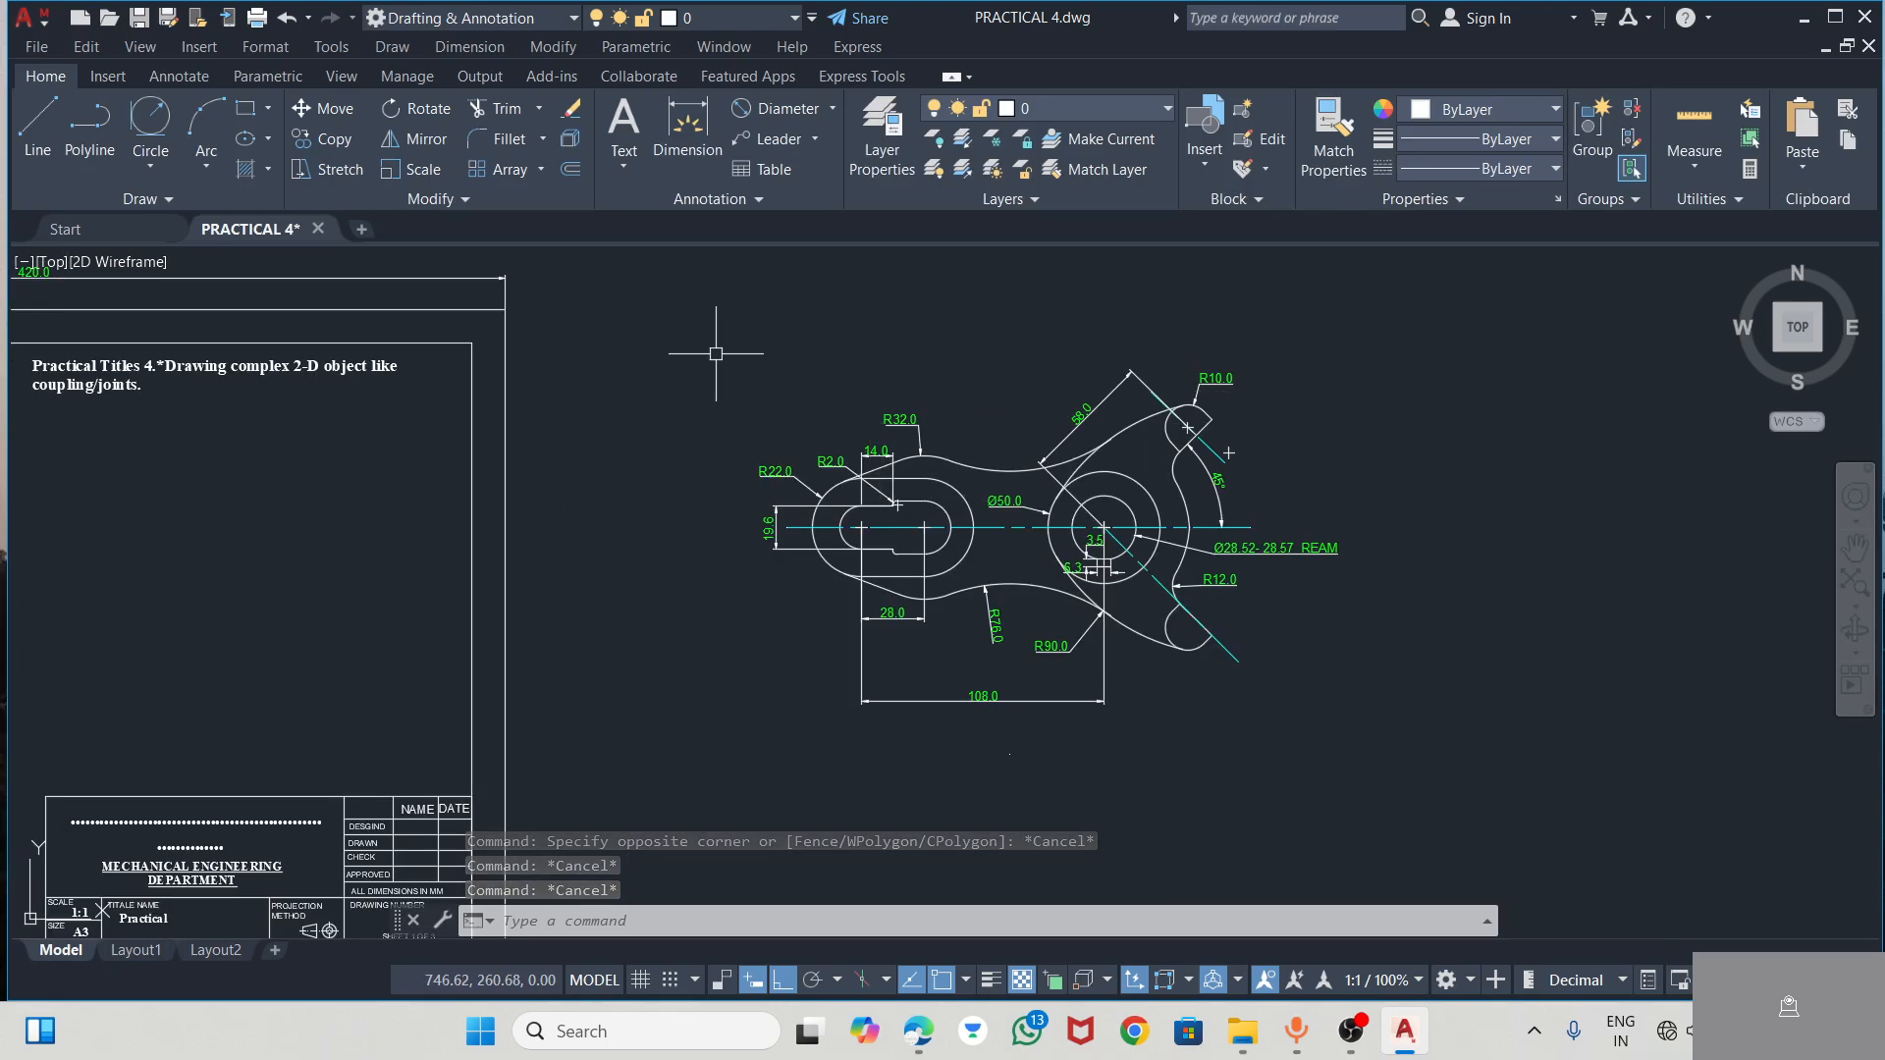
left_click(679, 342)
left_click(1451, 766)
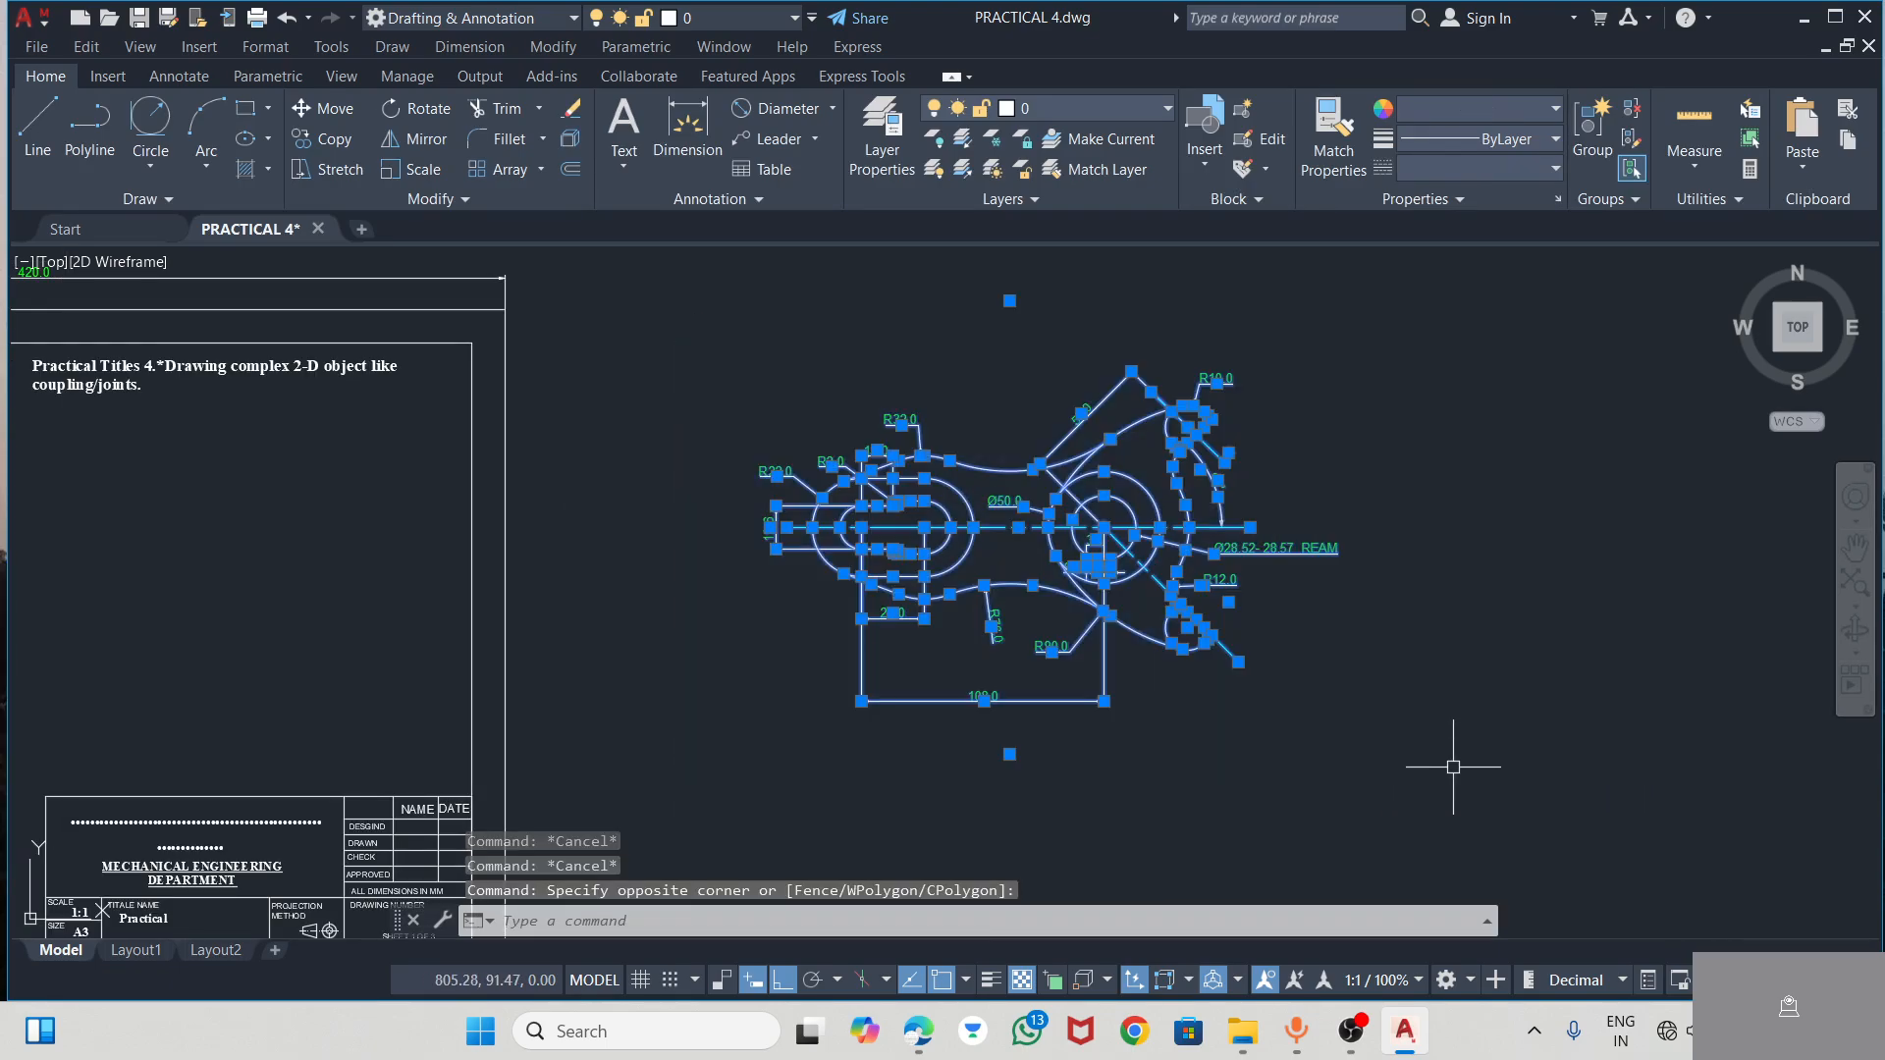
key("ctrl+c")
Paste the dimensioned lever into the A3 sheet frame, below the learning outcome text and above the title block
scroll(1388, 648, "down", 2)
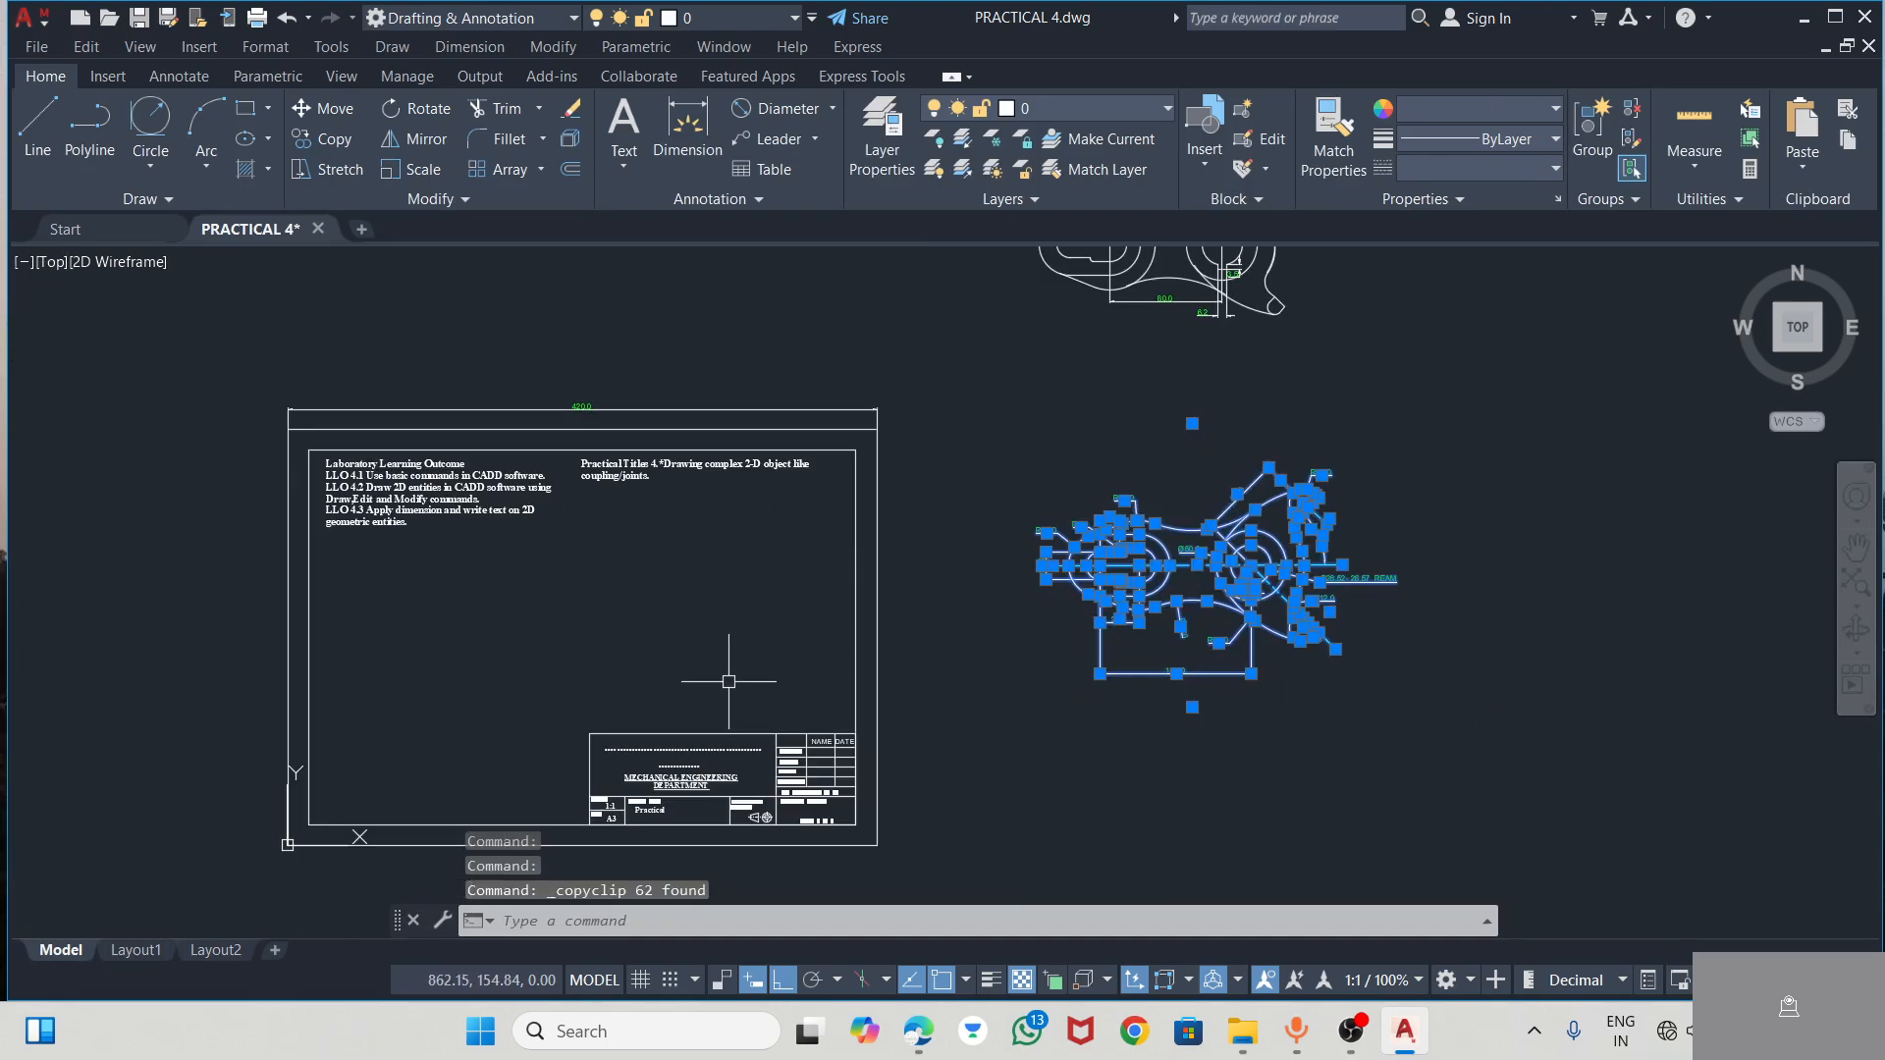
scroll(415, 663, "up", 5)
key("ctrl+v")
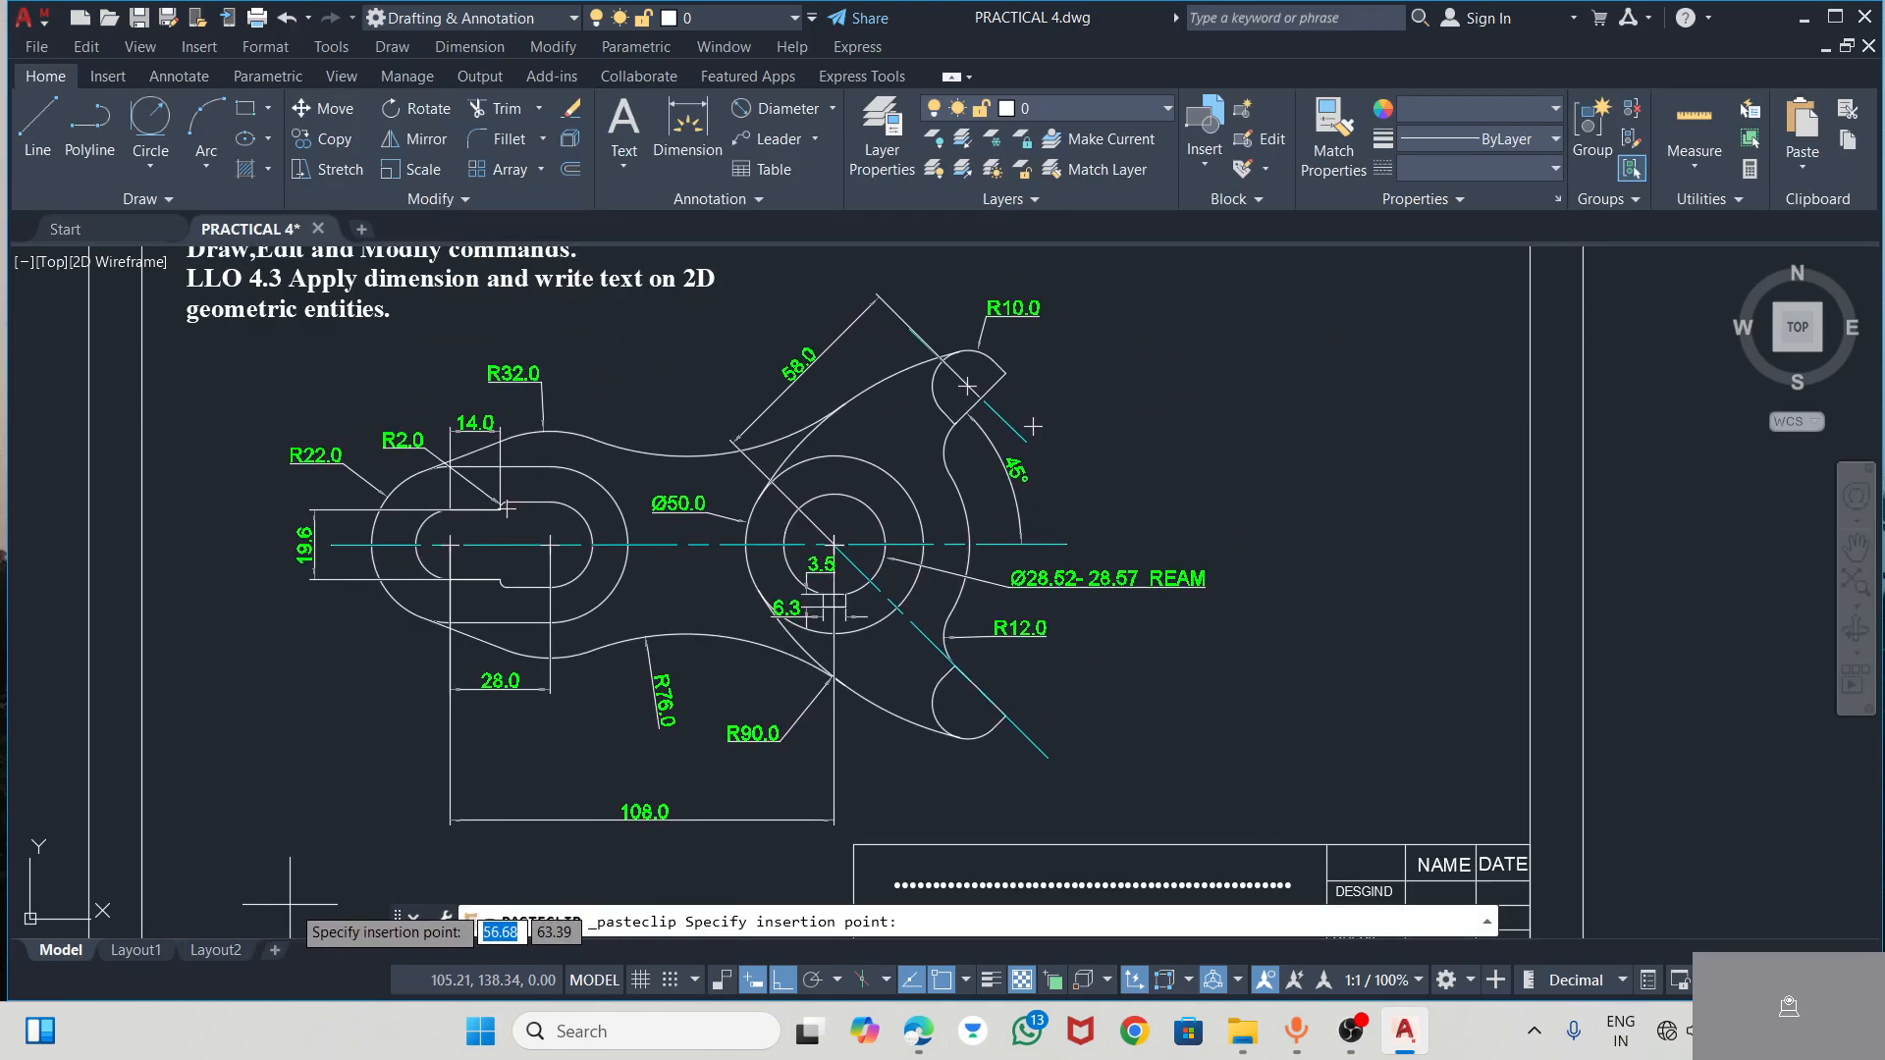
scroll(346, 898, "down", 3)
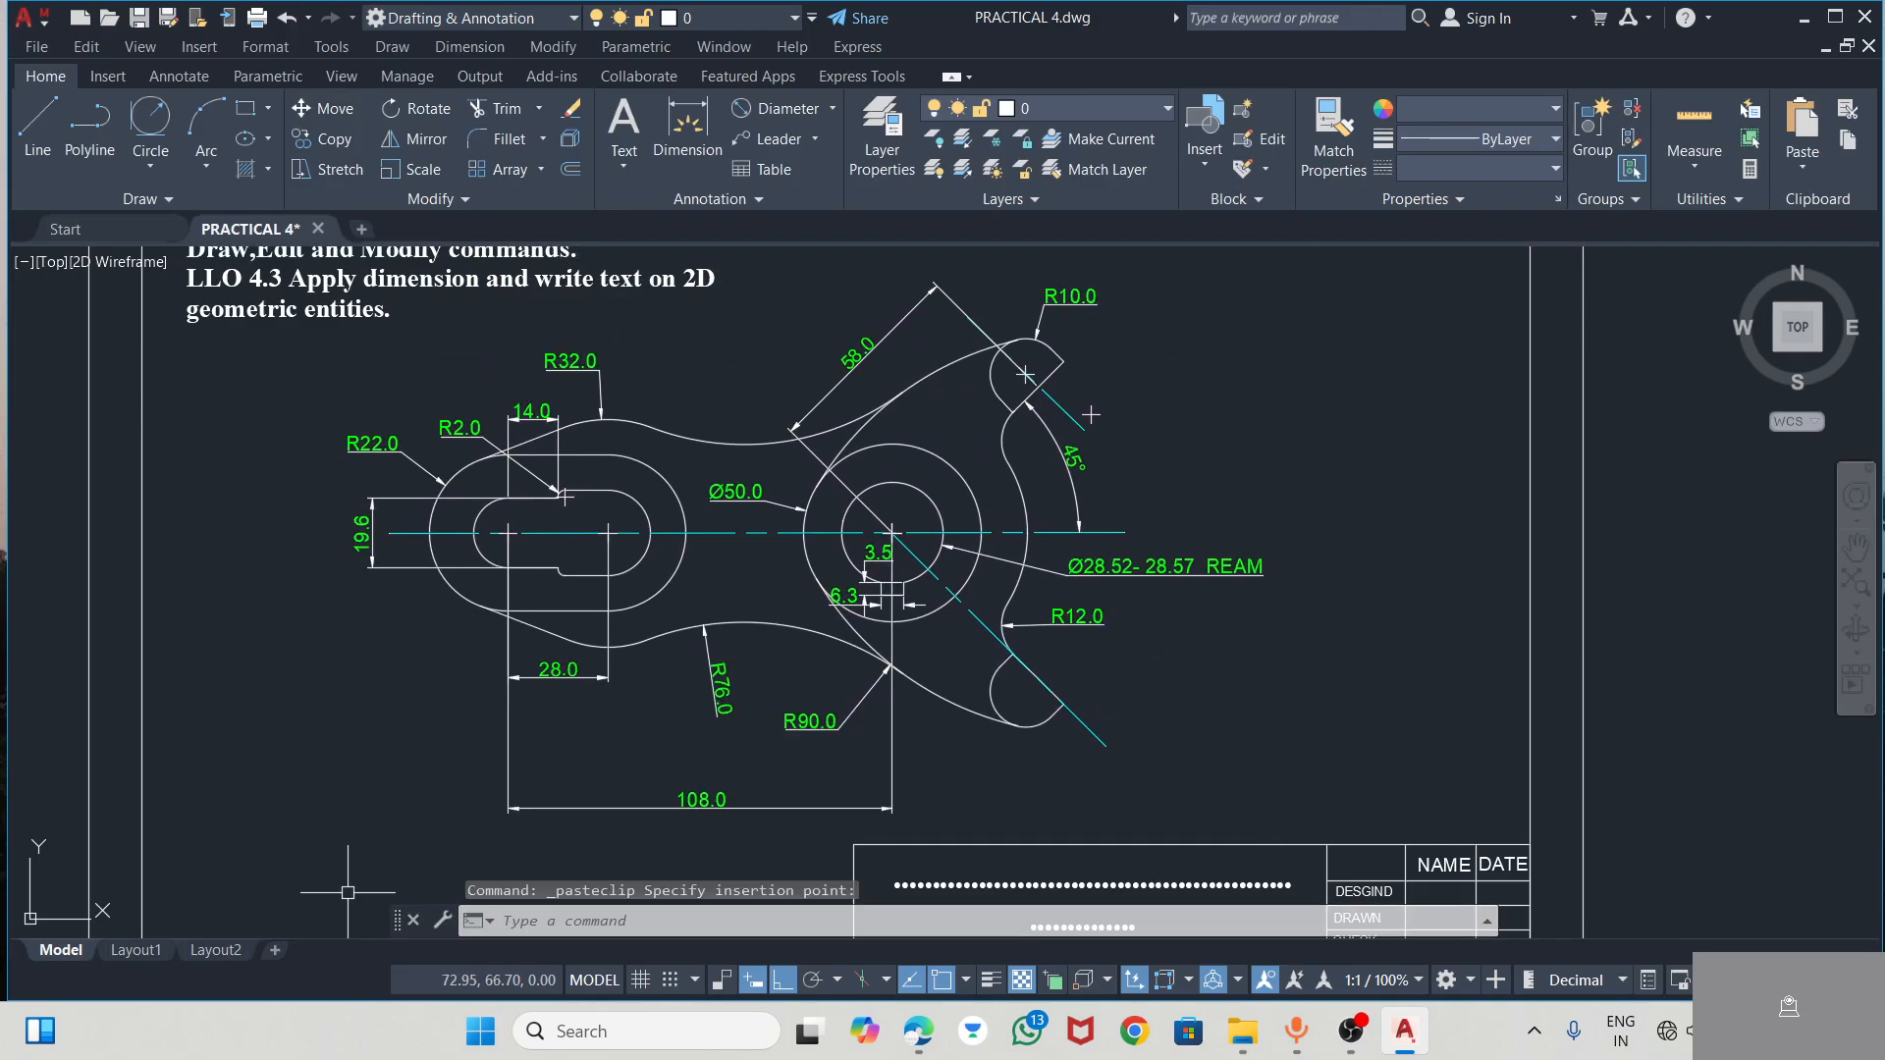
left_click(1190, 585)
scroll(1174, 511, "up", 3)
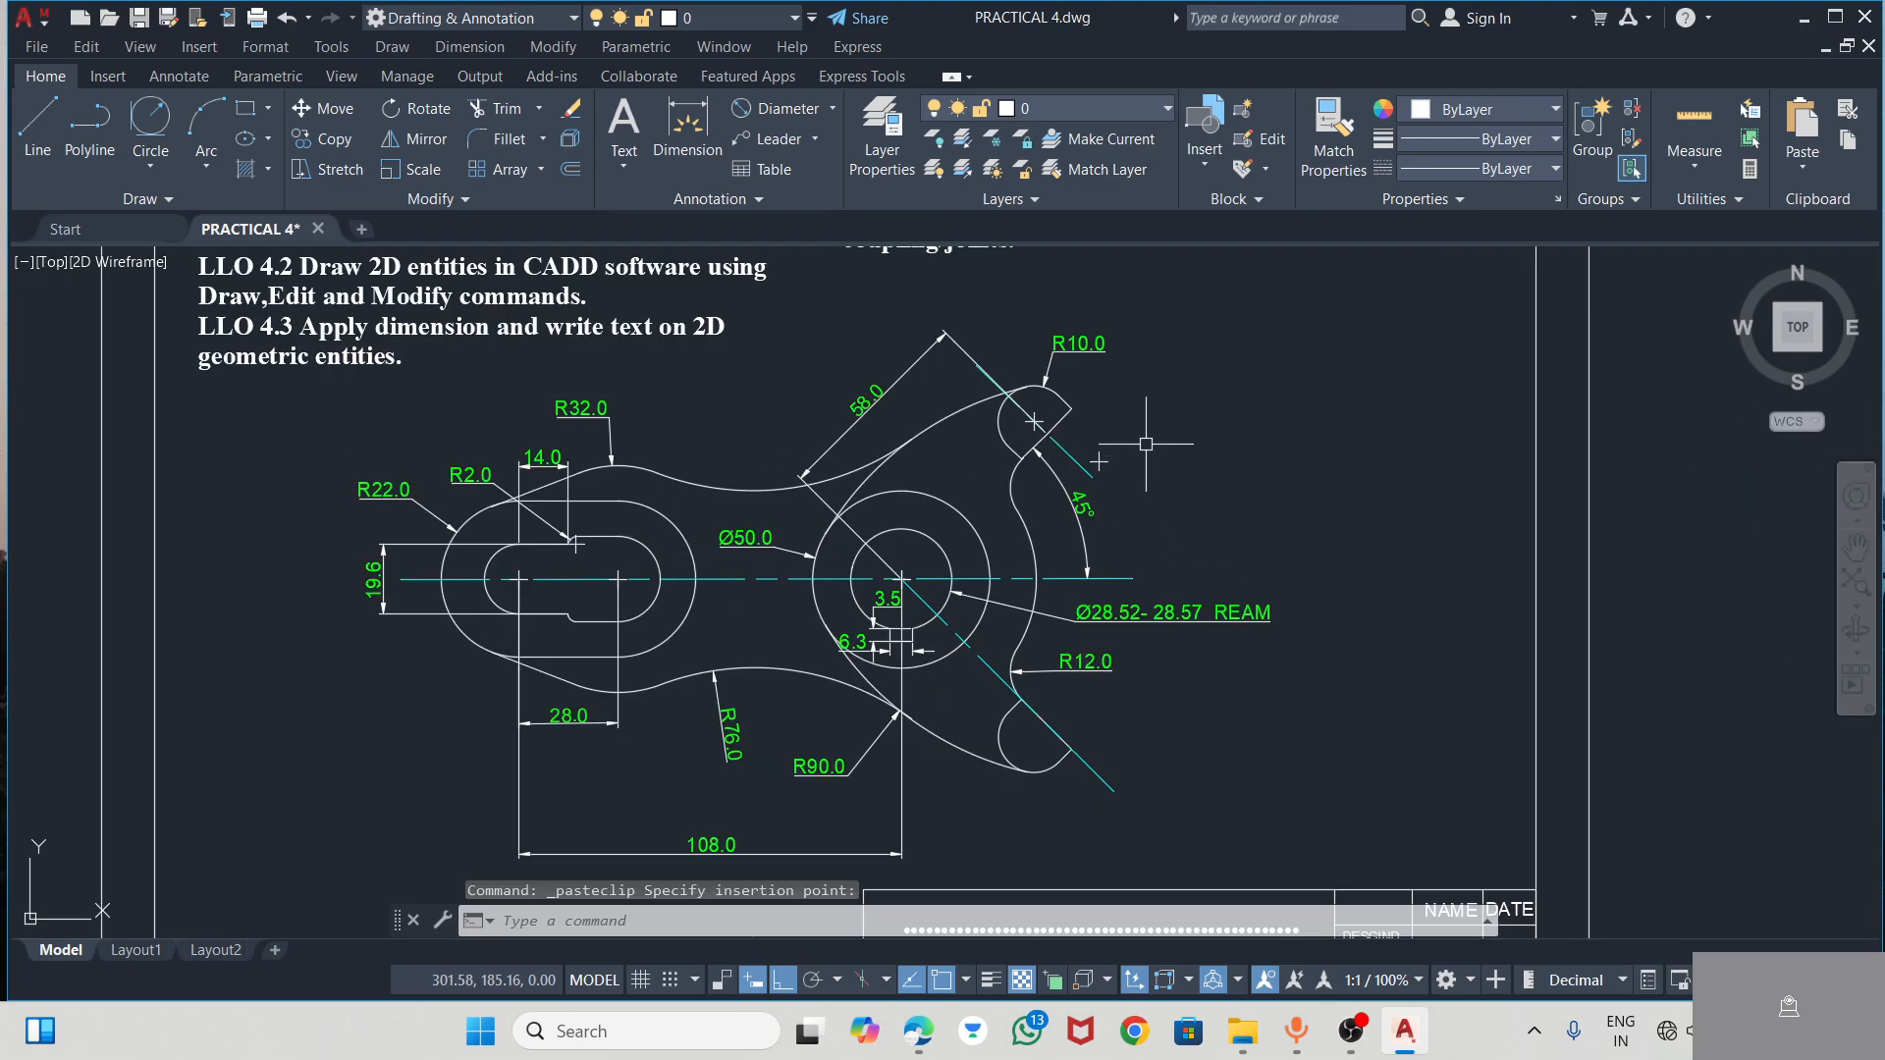
scroll(1142, 440, "down", 2)
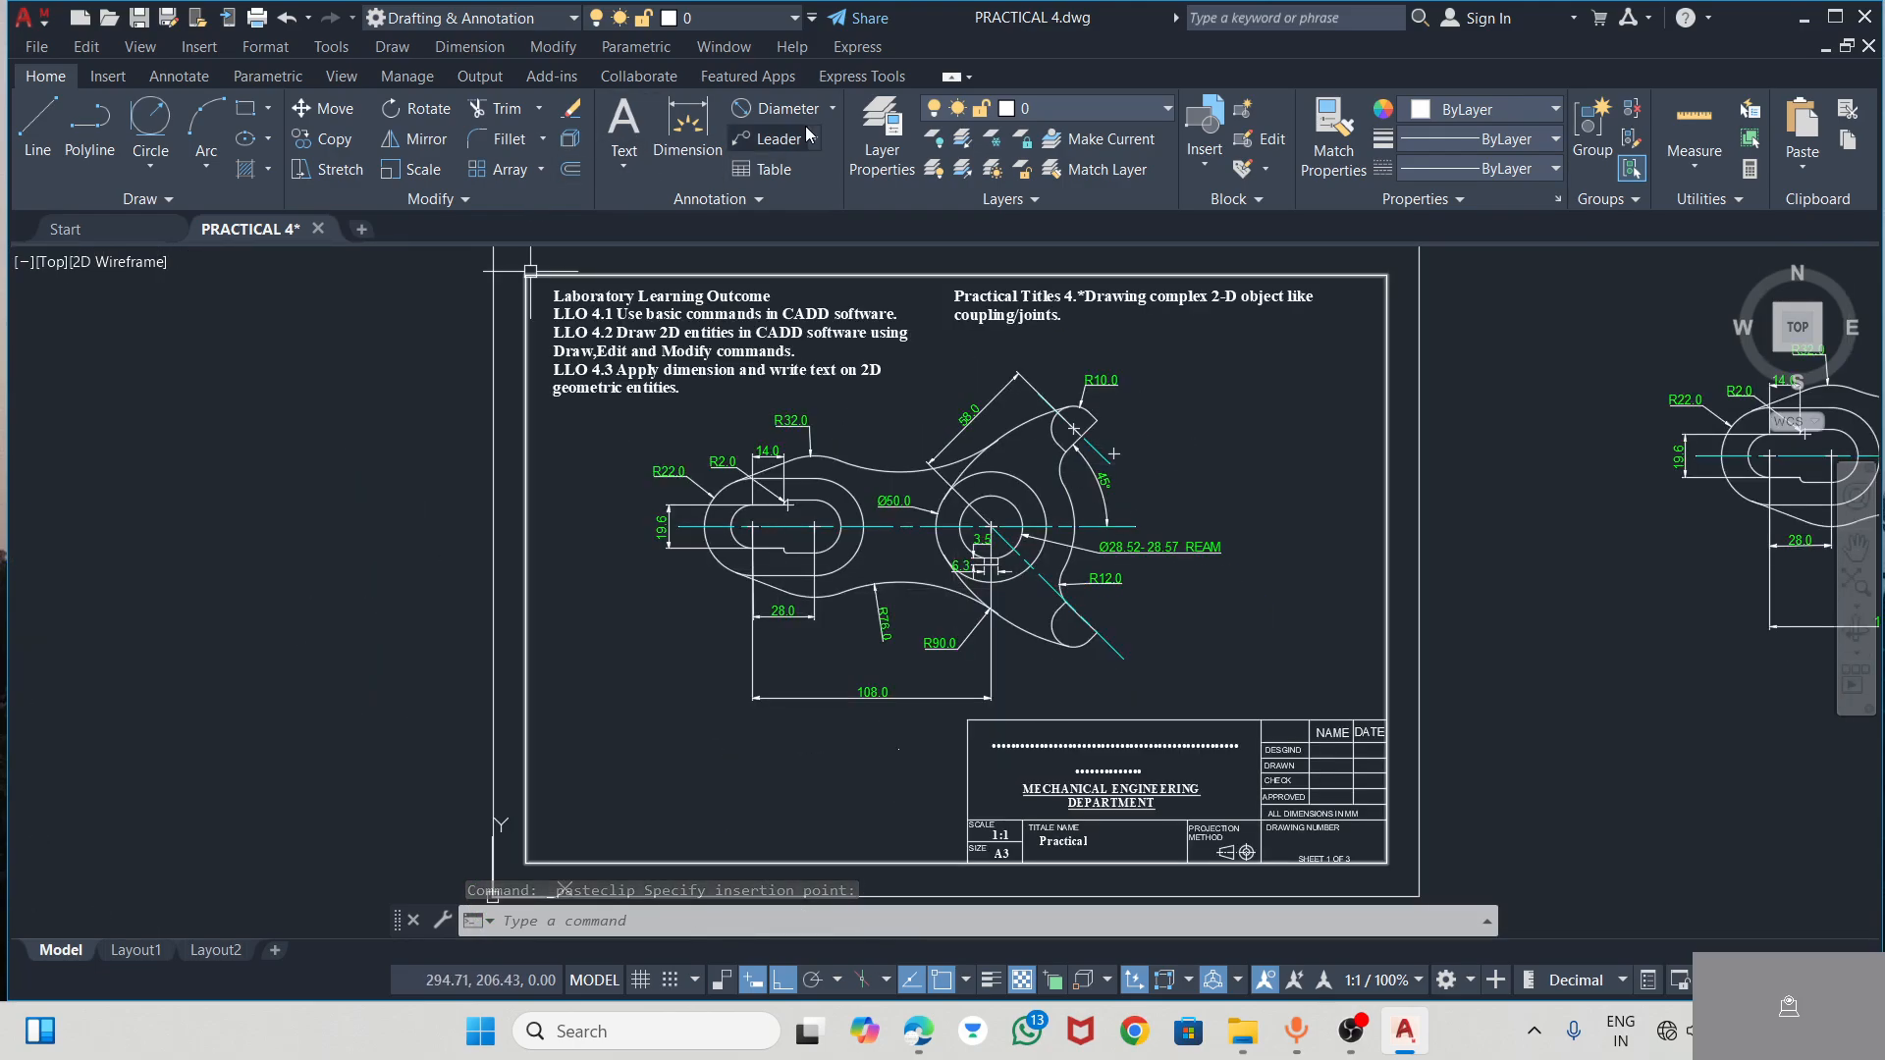
Start a multiline text box below the lever's 108 dimension in the sheet and narrow its width
left_click(620, 124)
left_click(700, 739)
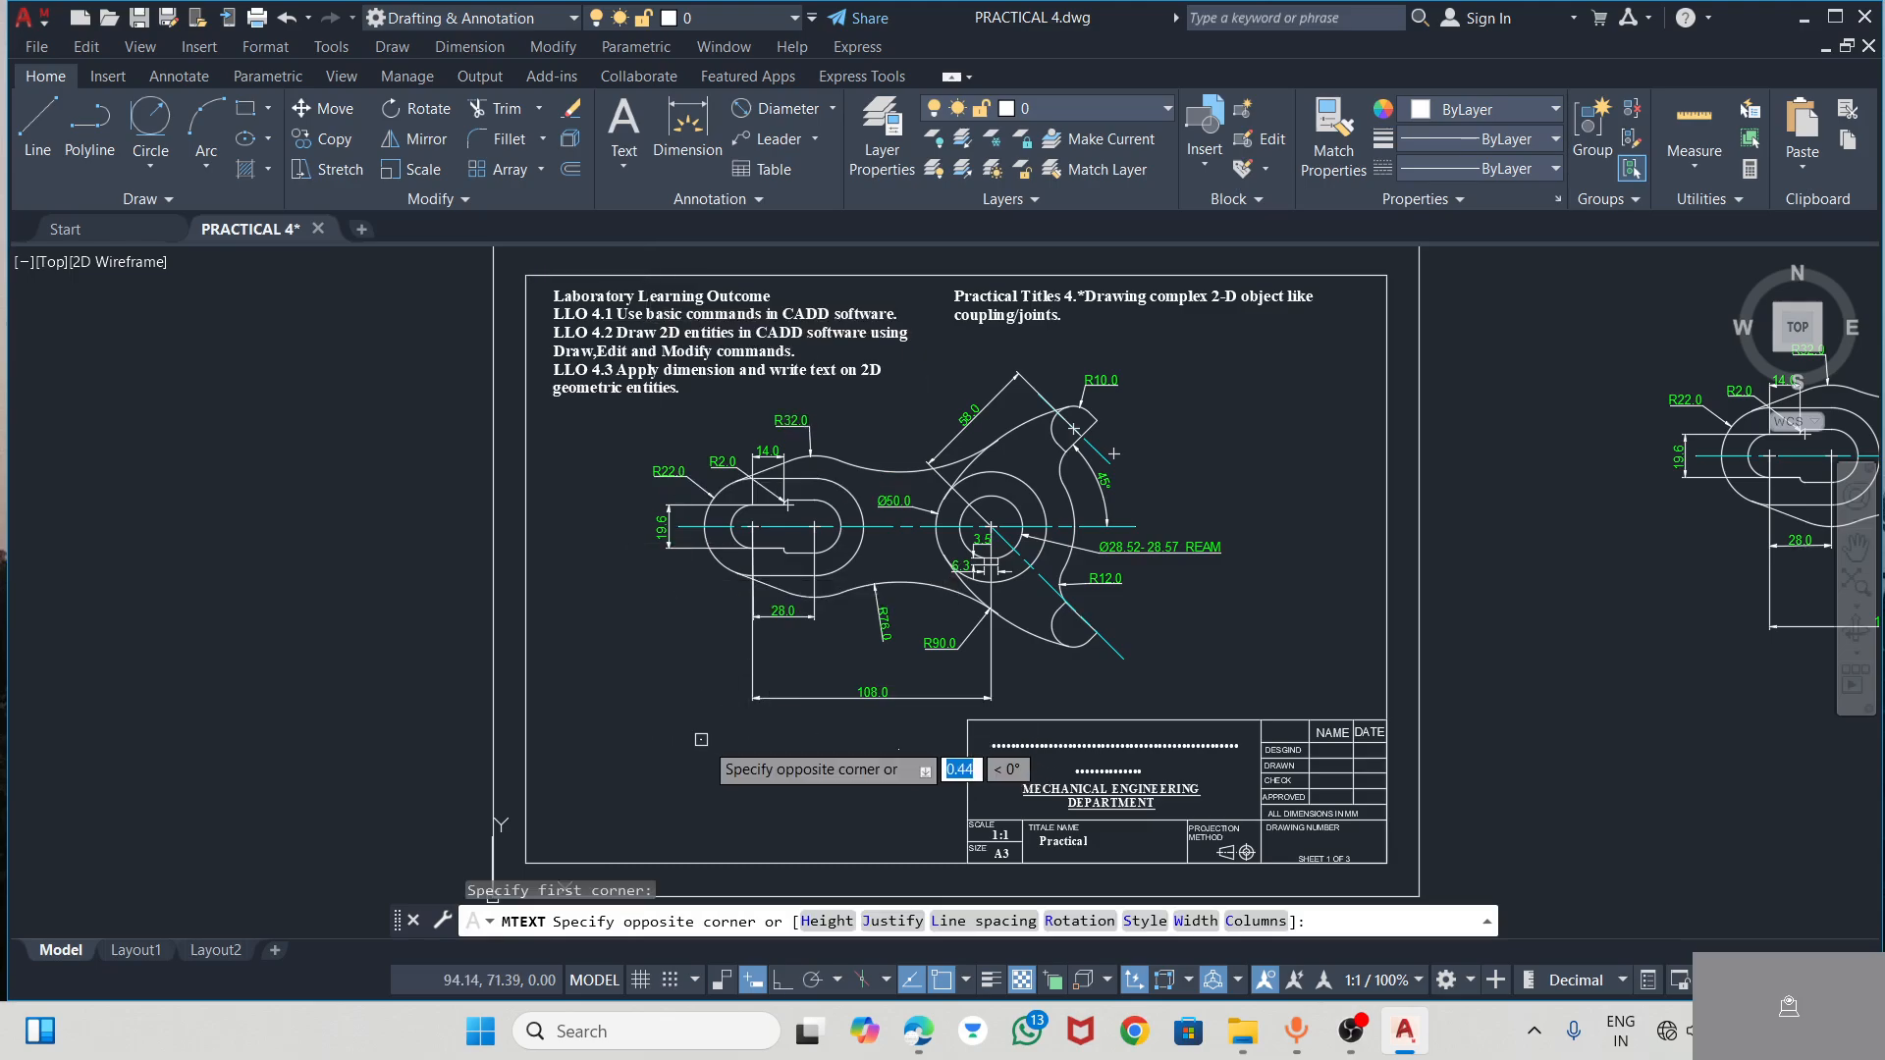
left_click(830, 763)
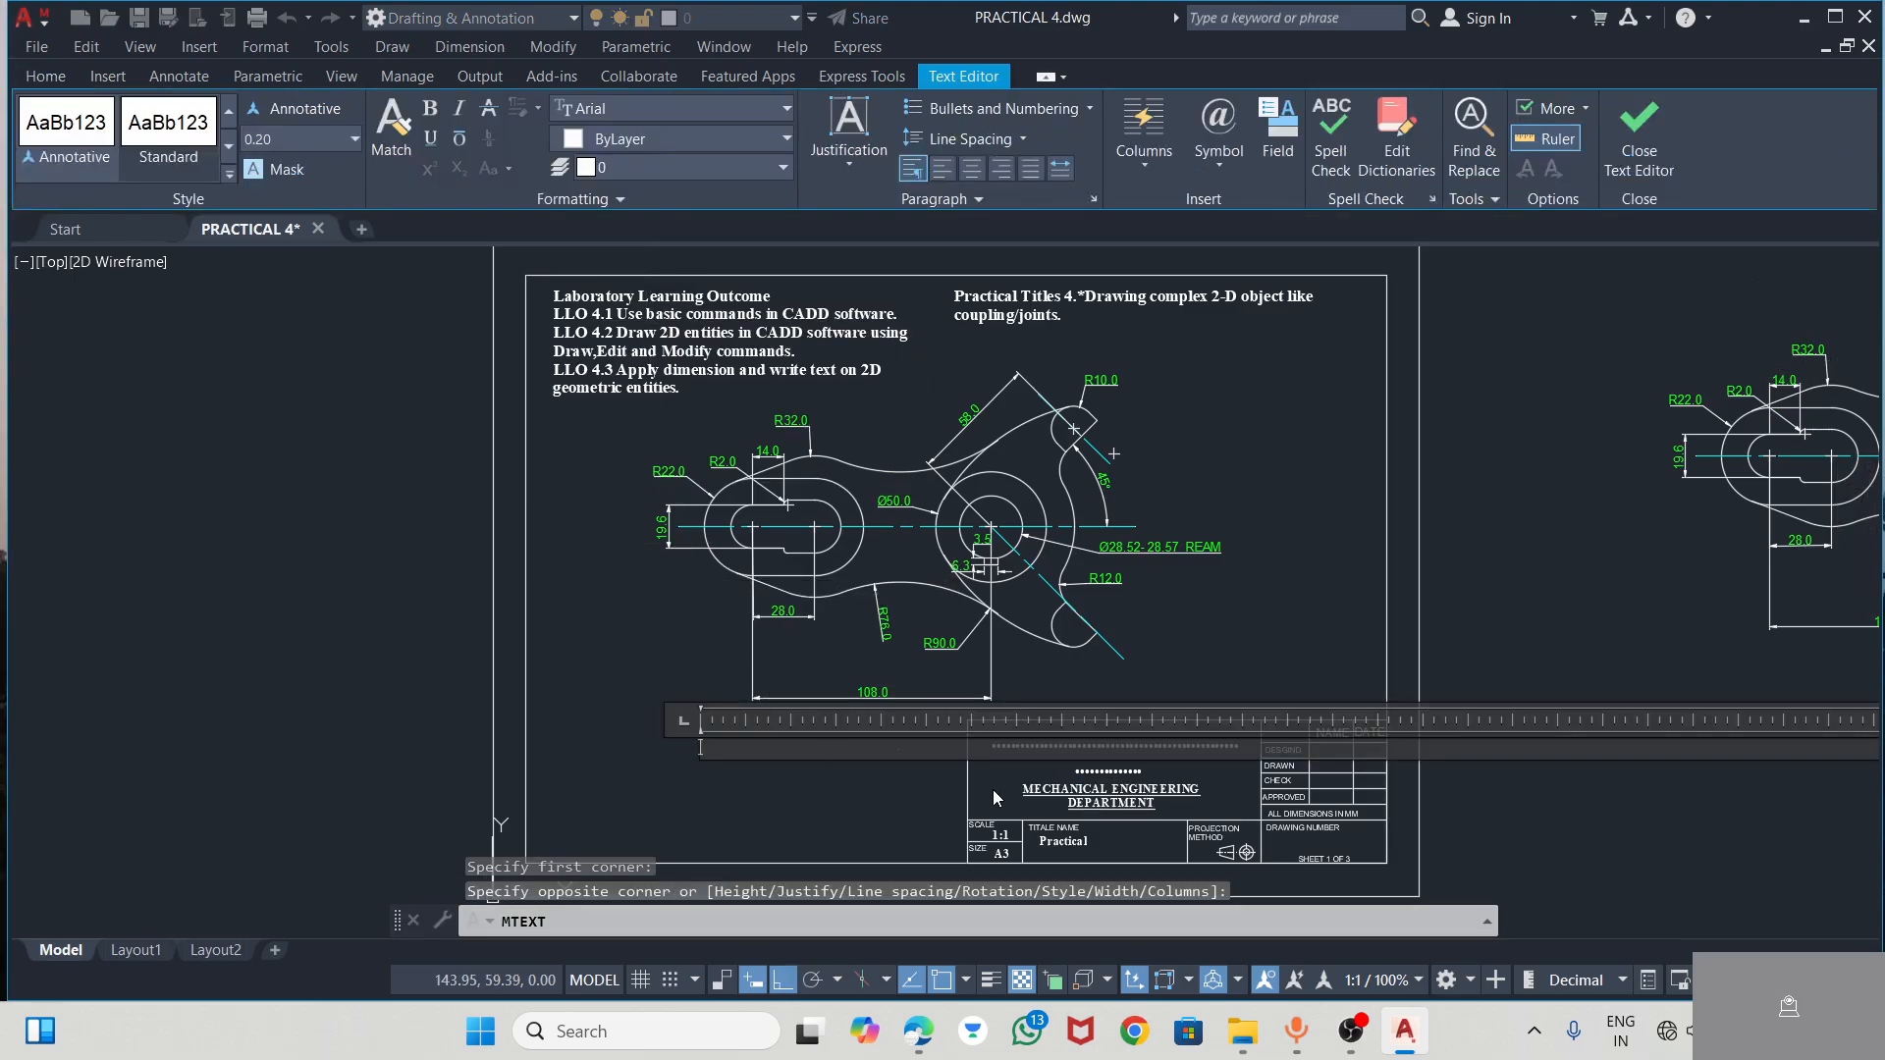
scroll(1302, 753, "down", 10)
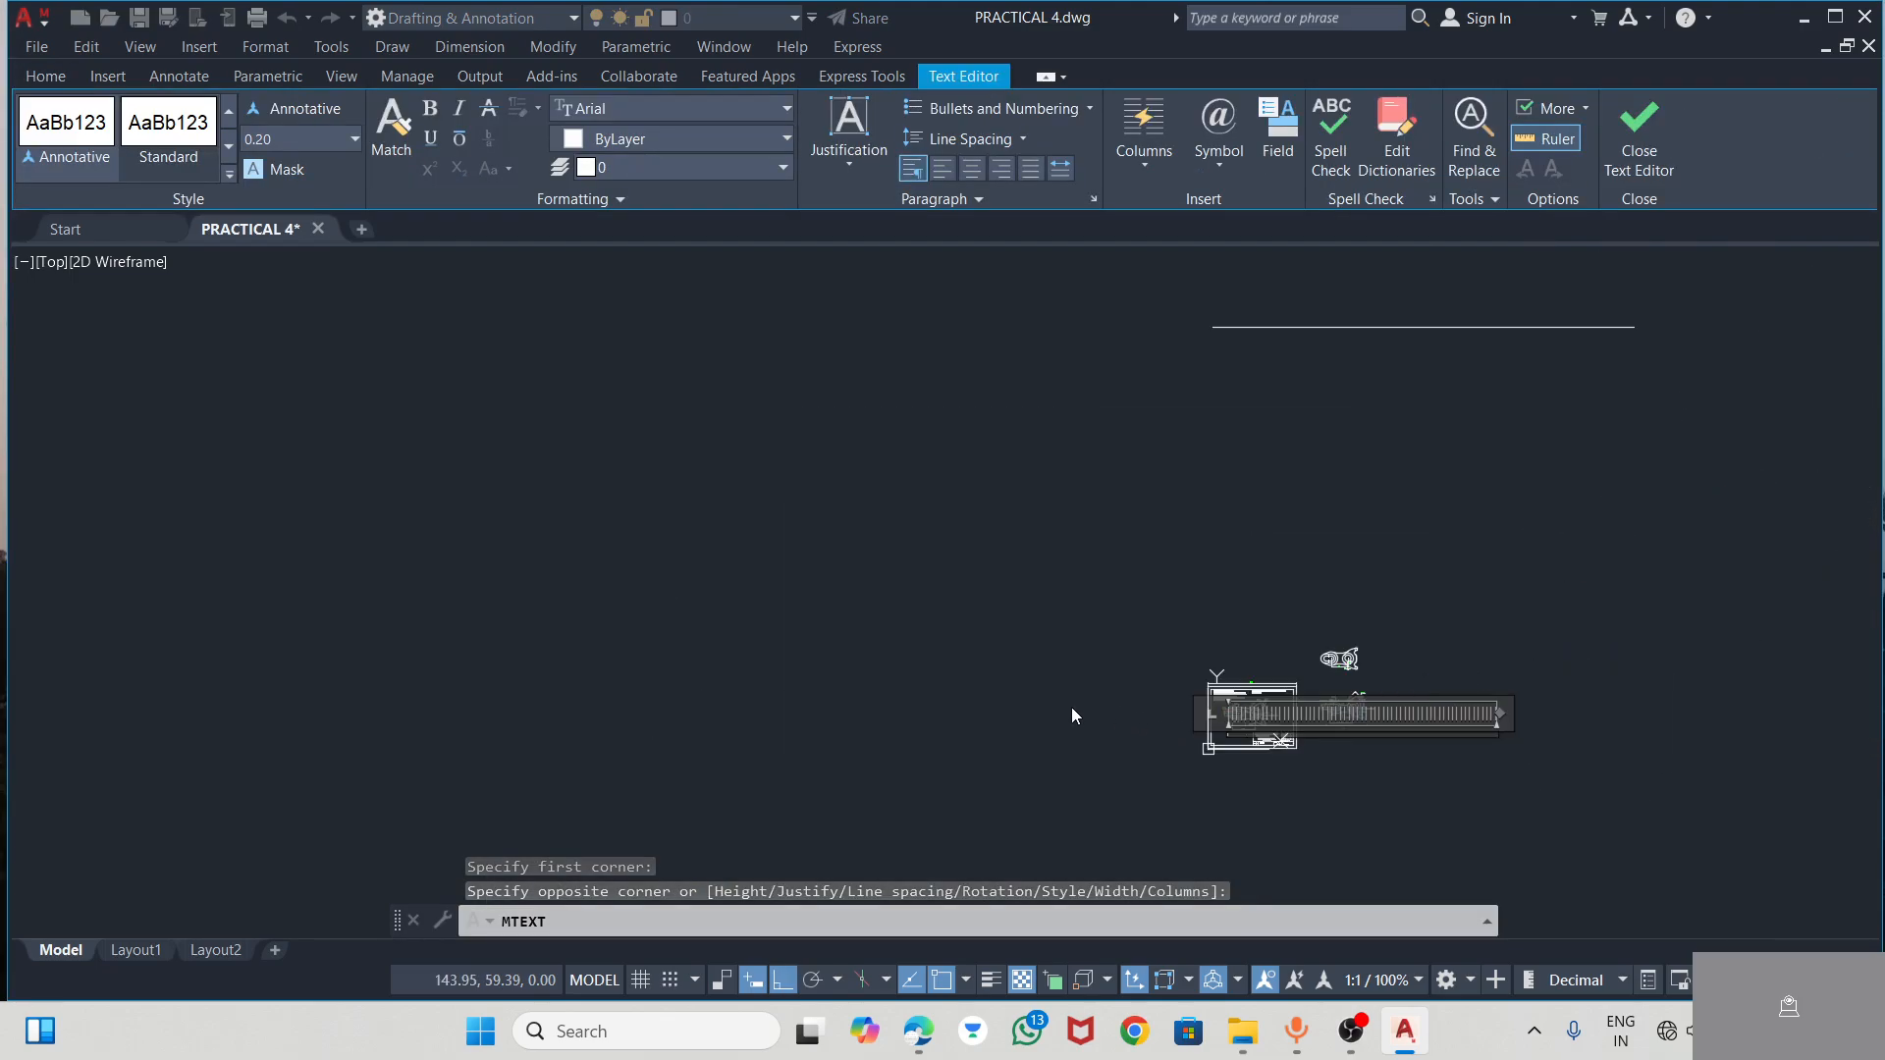
left_click_drag(1501, 714, 1243, 723)
scroll(1218, 707, "up", 8)
scroll(992, 717, "down", 3)
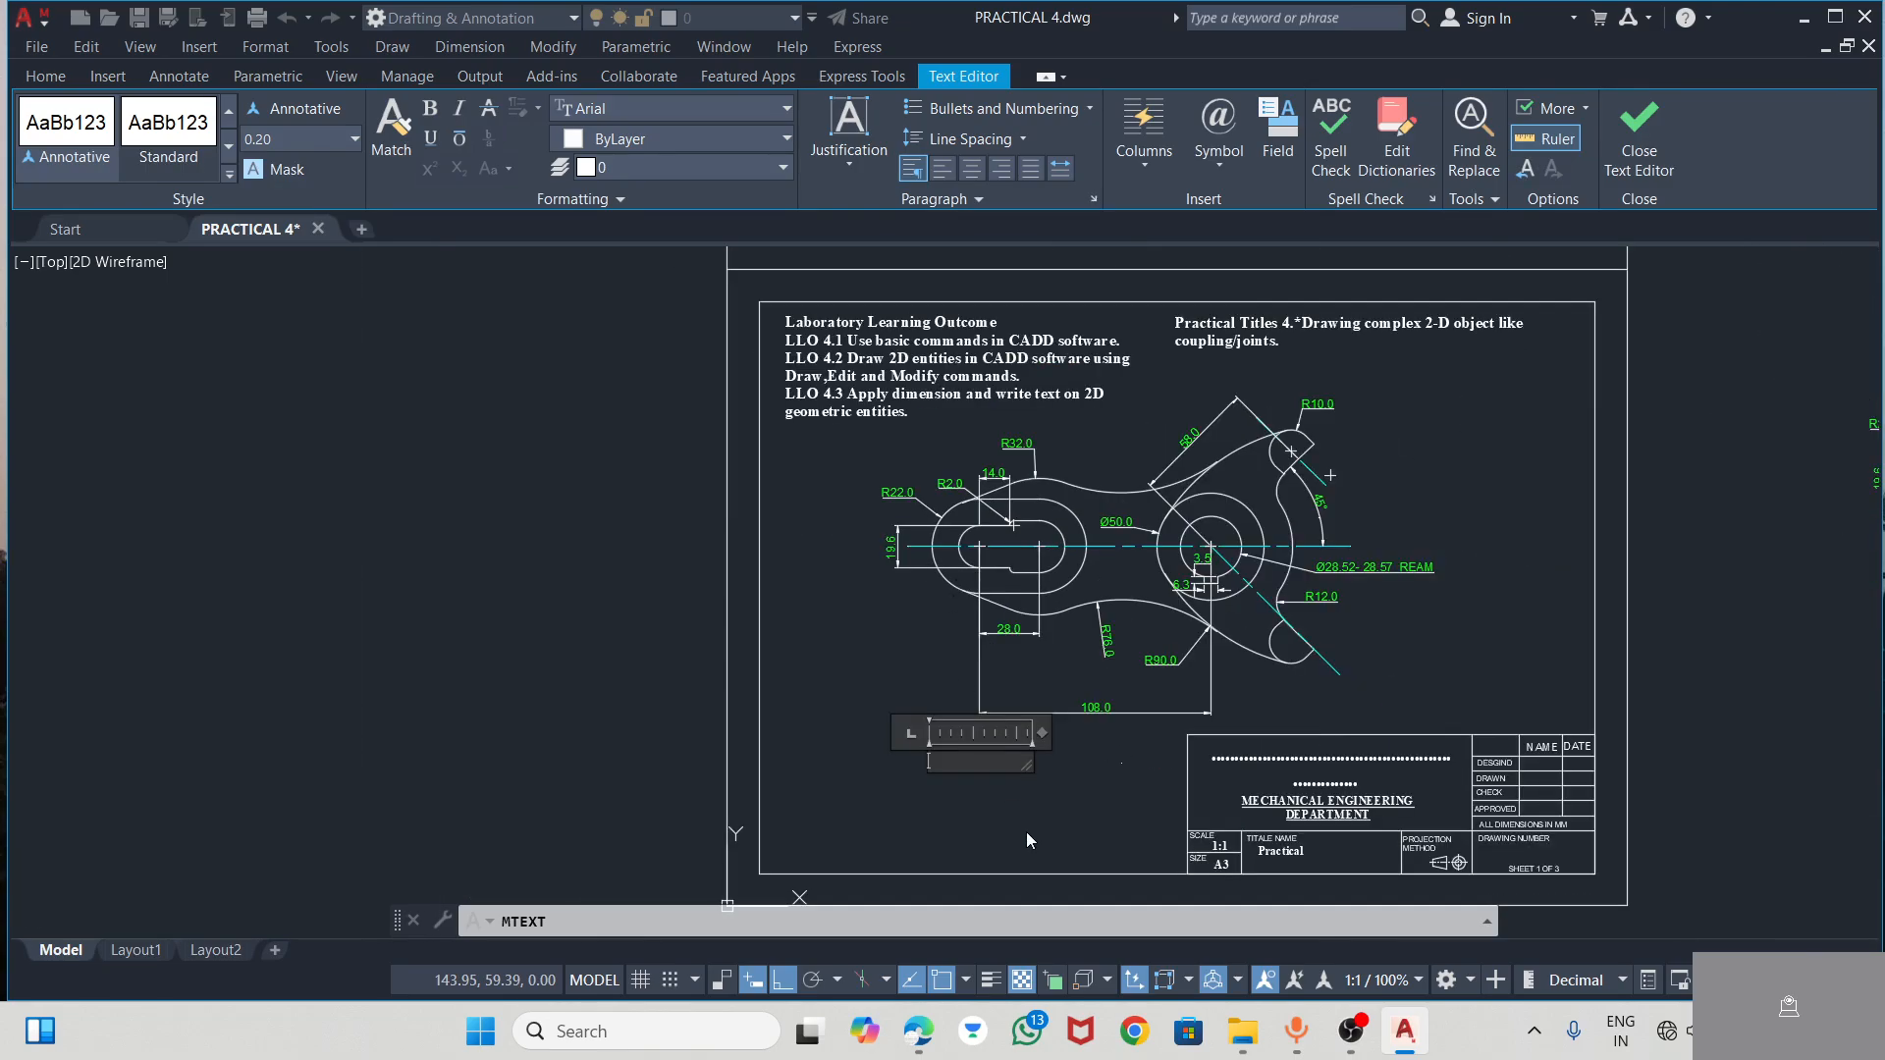
scroll(1021, 854, "up", 5)
Check the part's name in the CAD practice PDF and enter FORM ROLL LEVER in the AutoCAD text box, widened to fit one line
left_click(918, 1031)
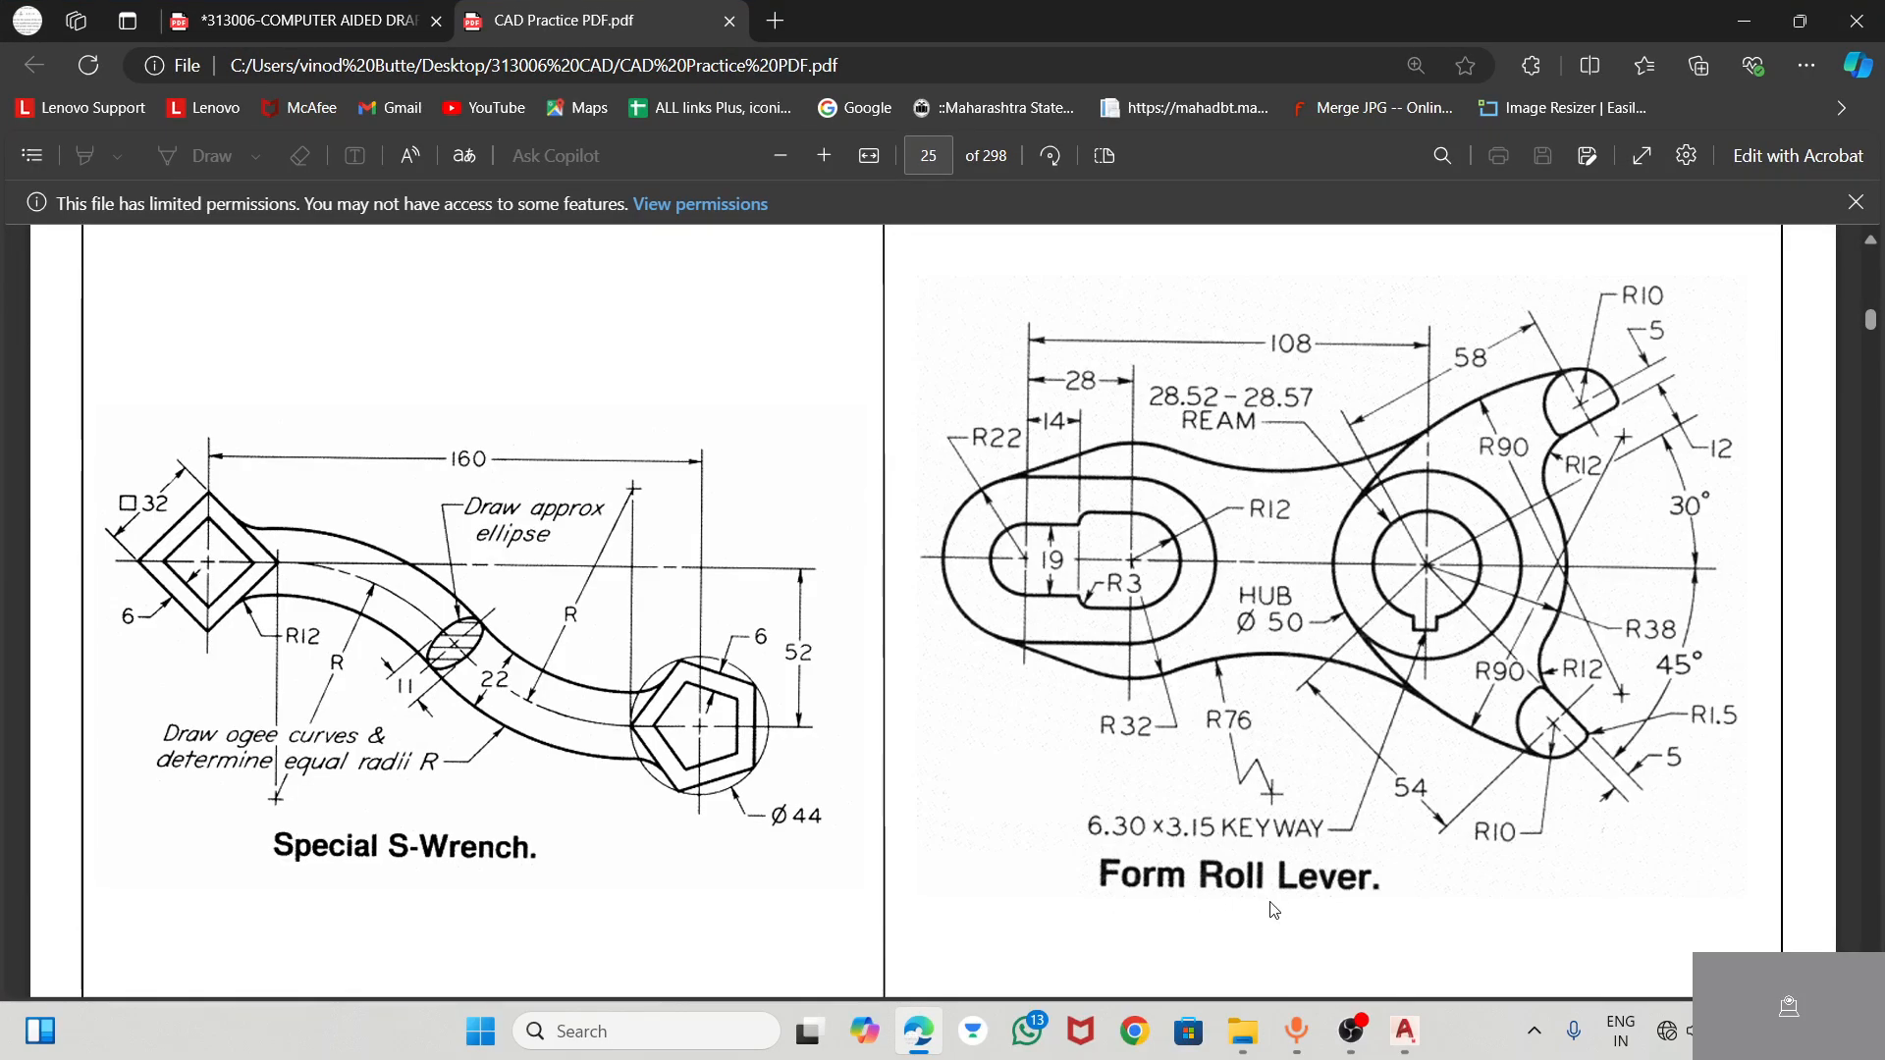
left_click(1405, 1031)
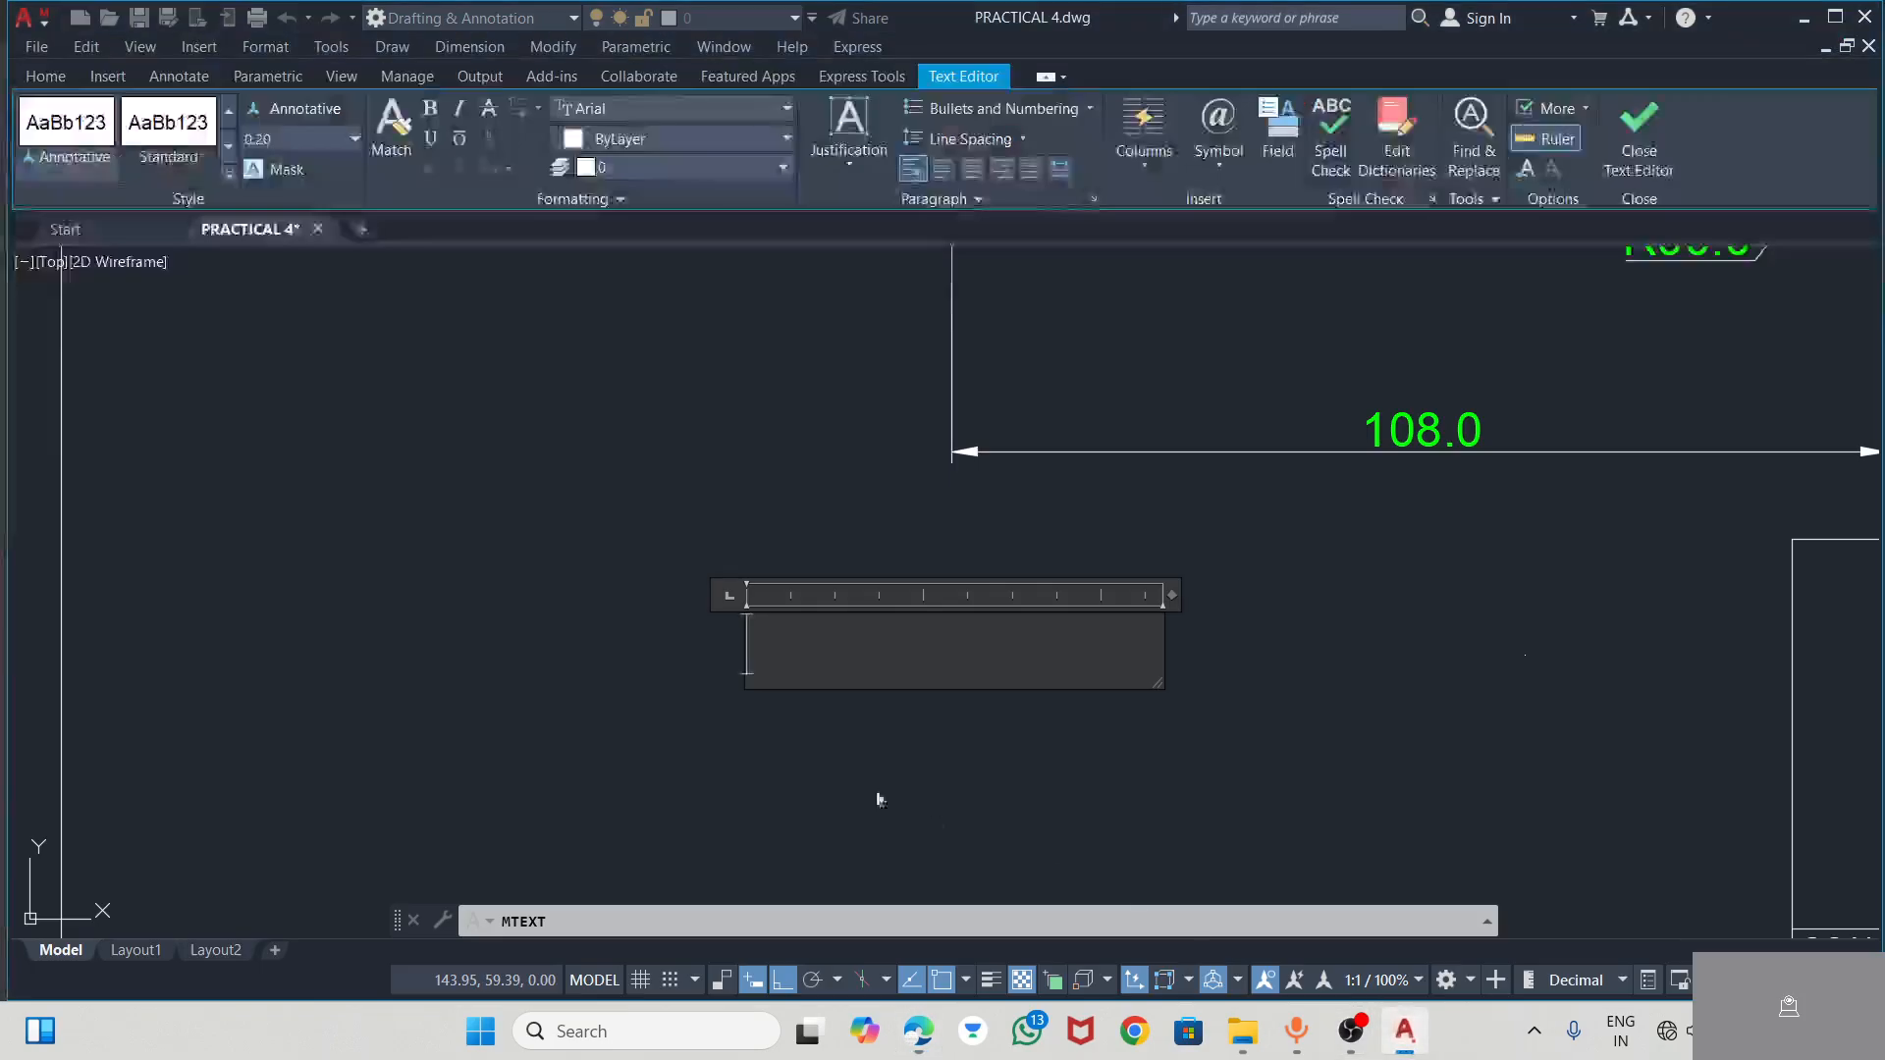
type("FO")
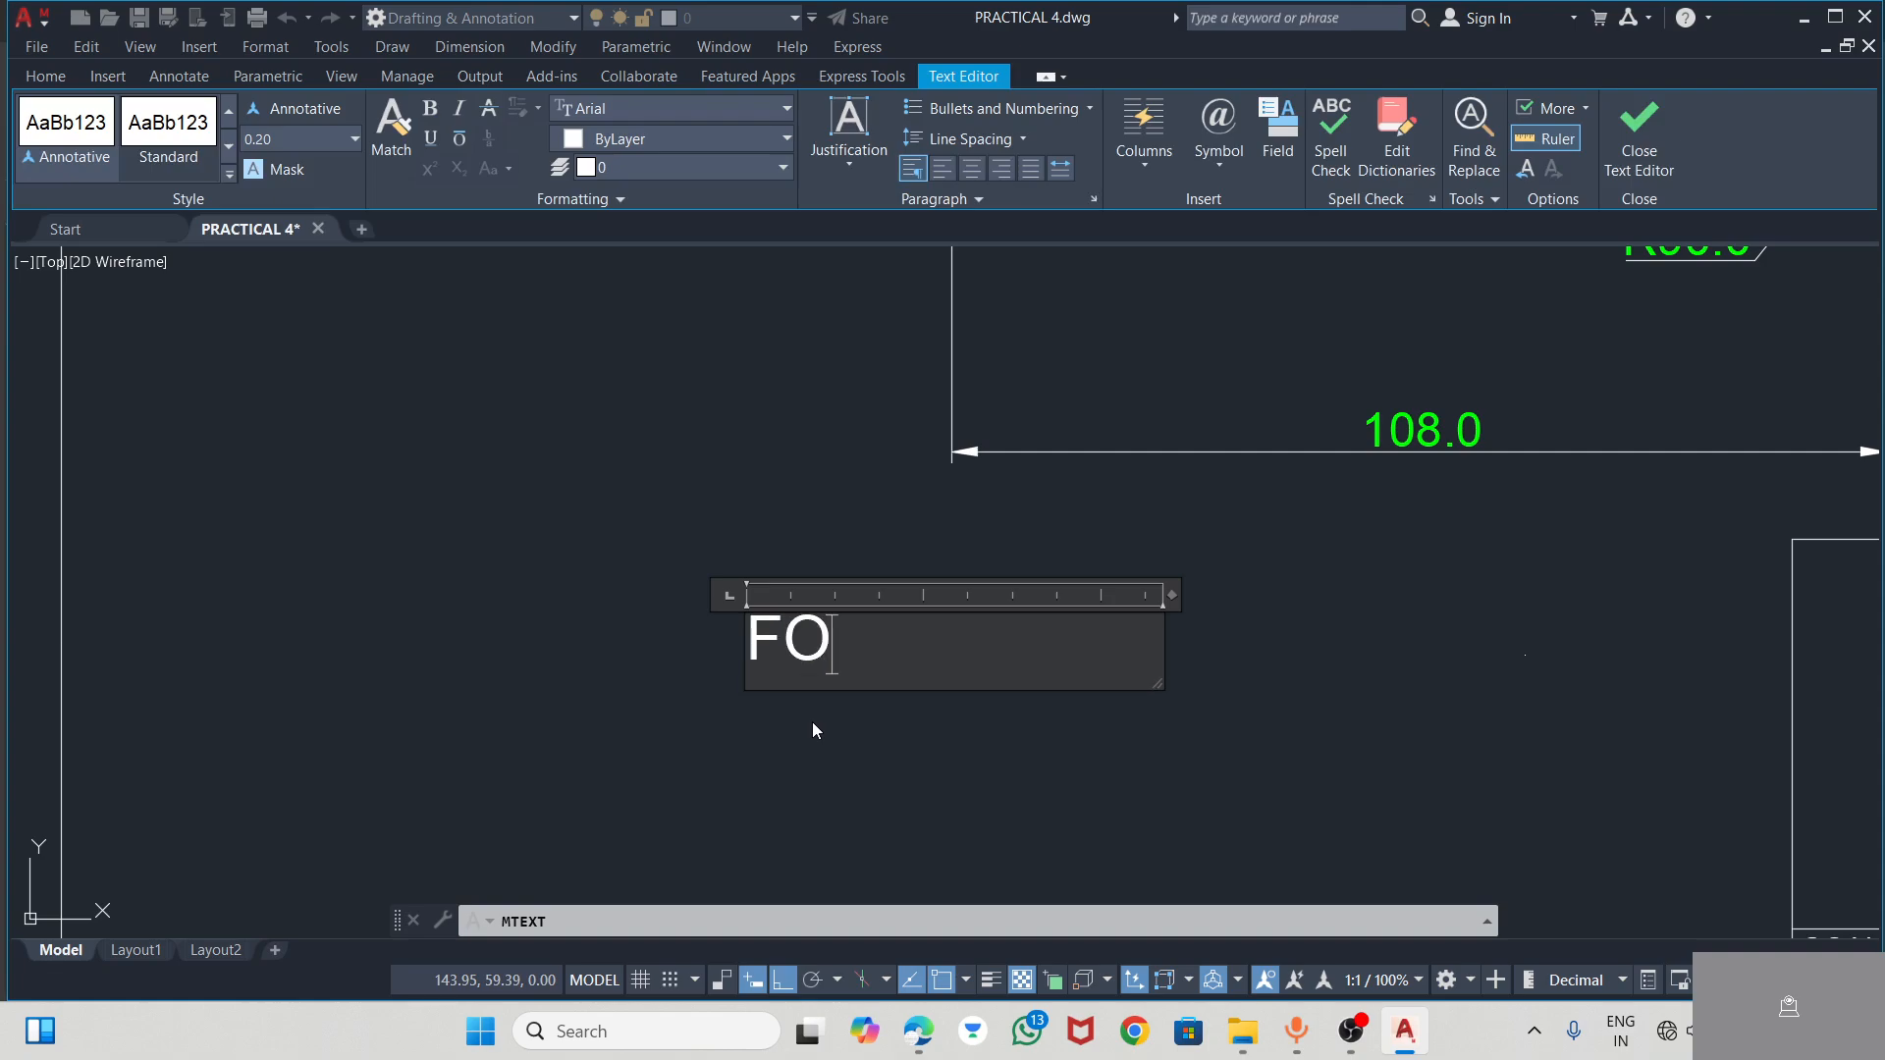
type("RM R")
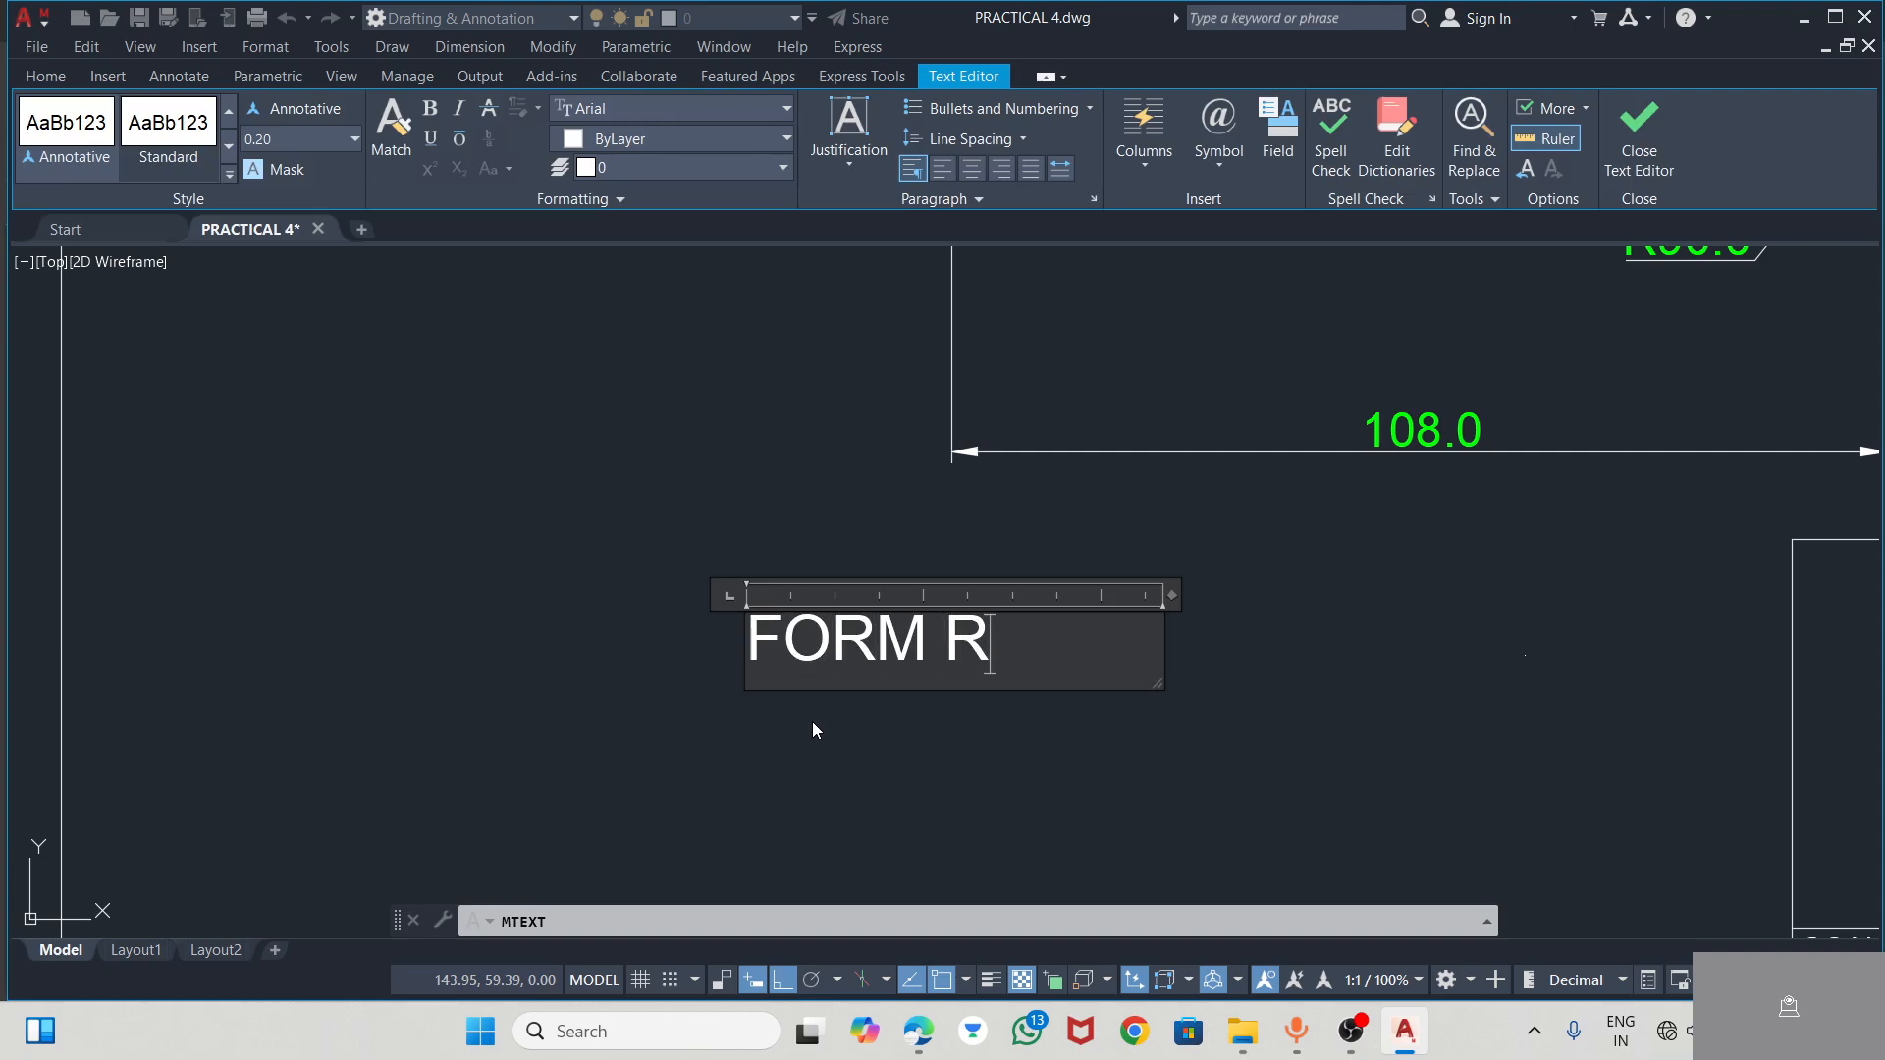
type("OLL LEVER")
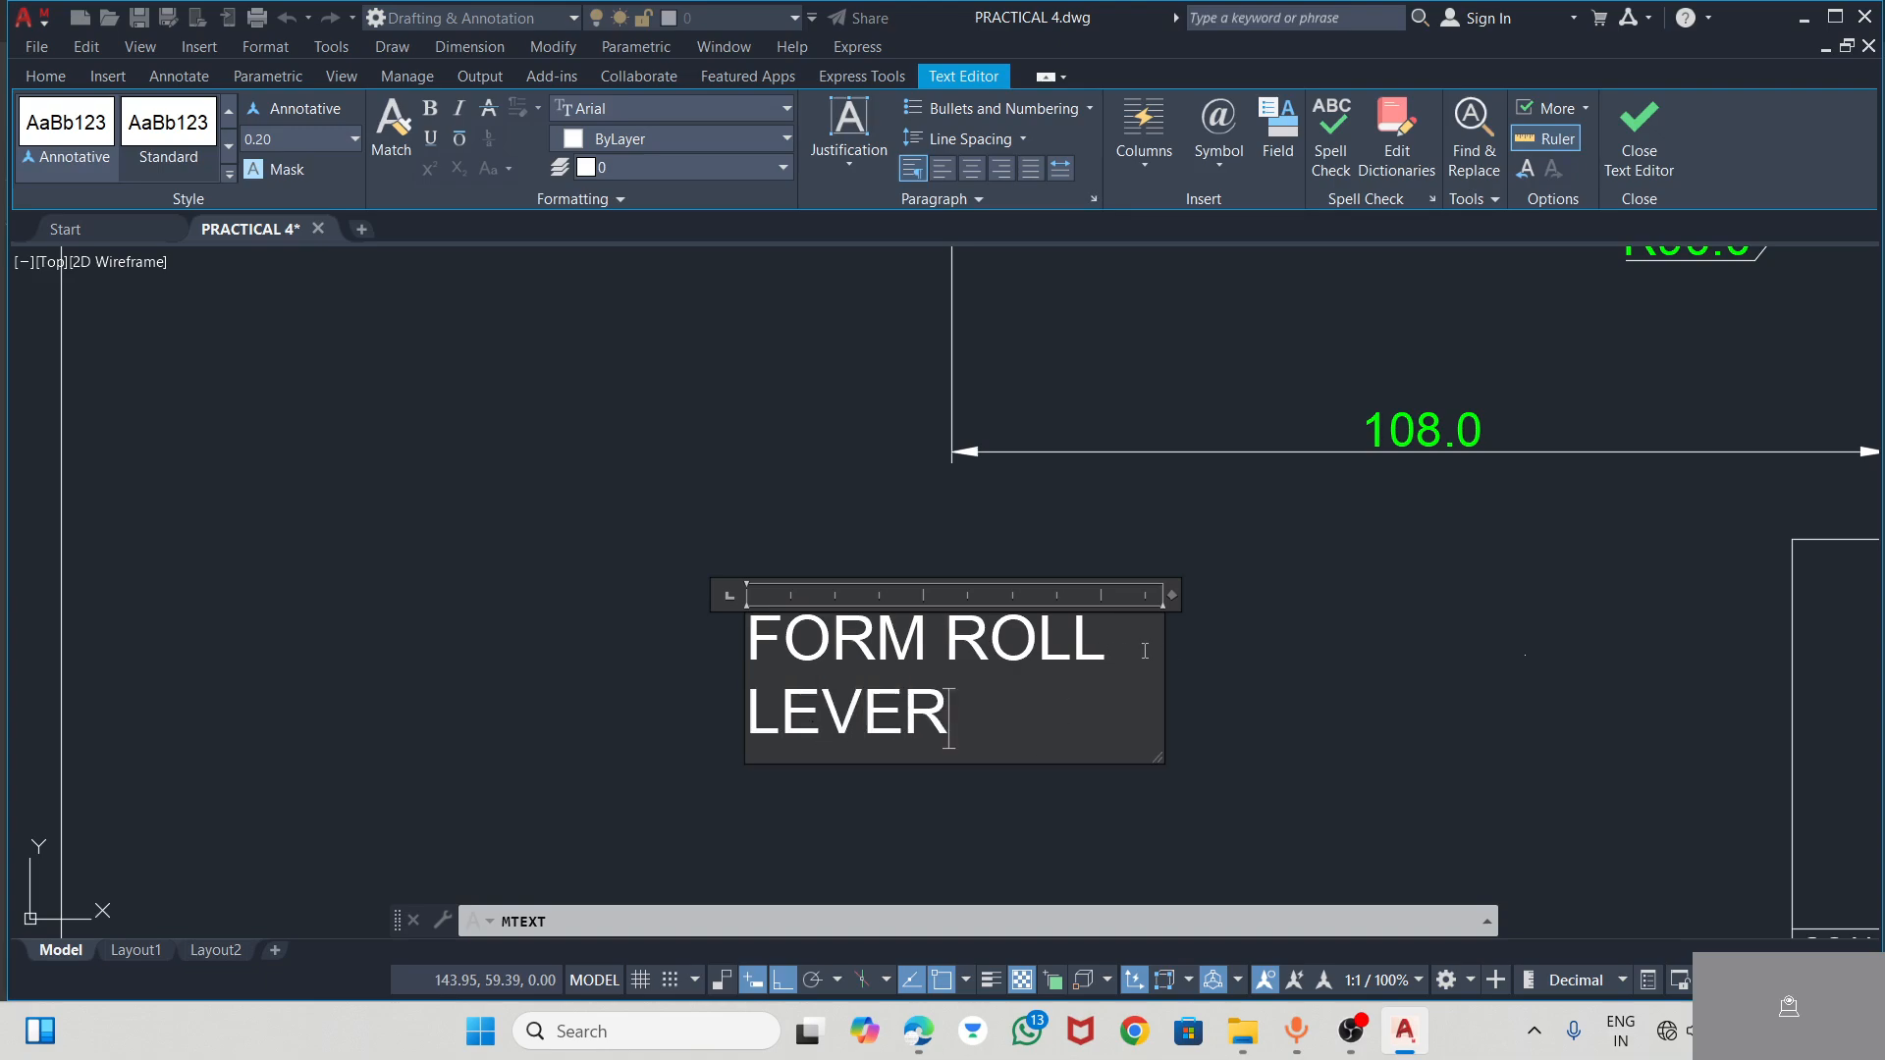
left_click_drag(1172, 597, 1357, 597)
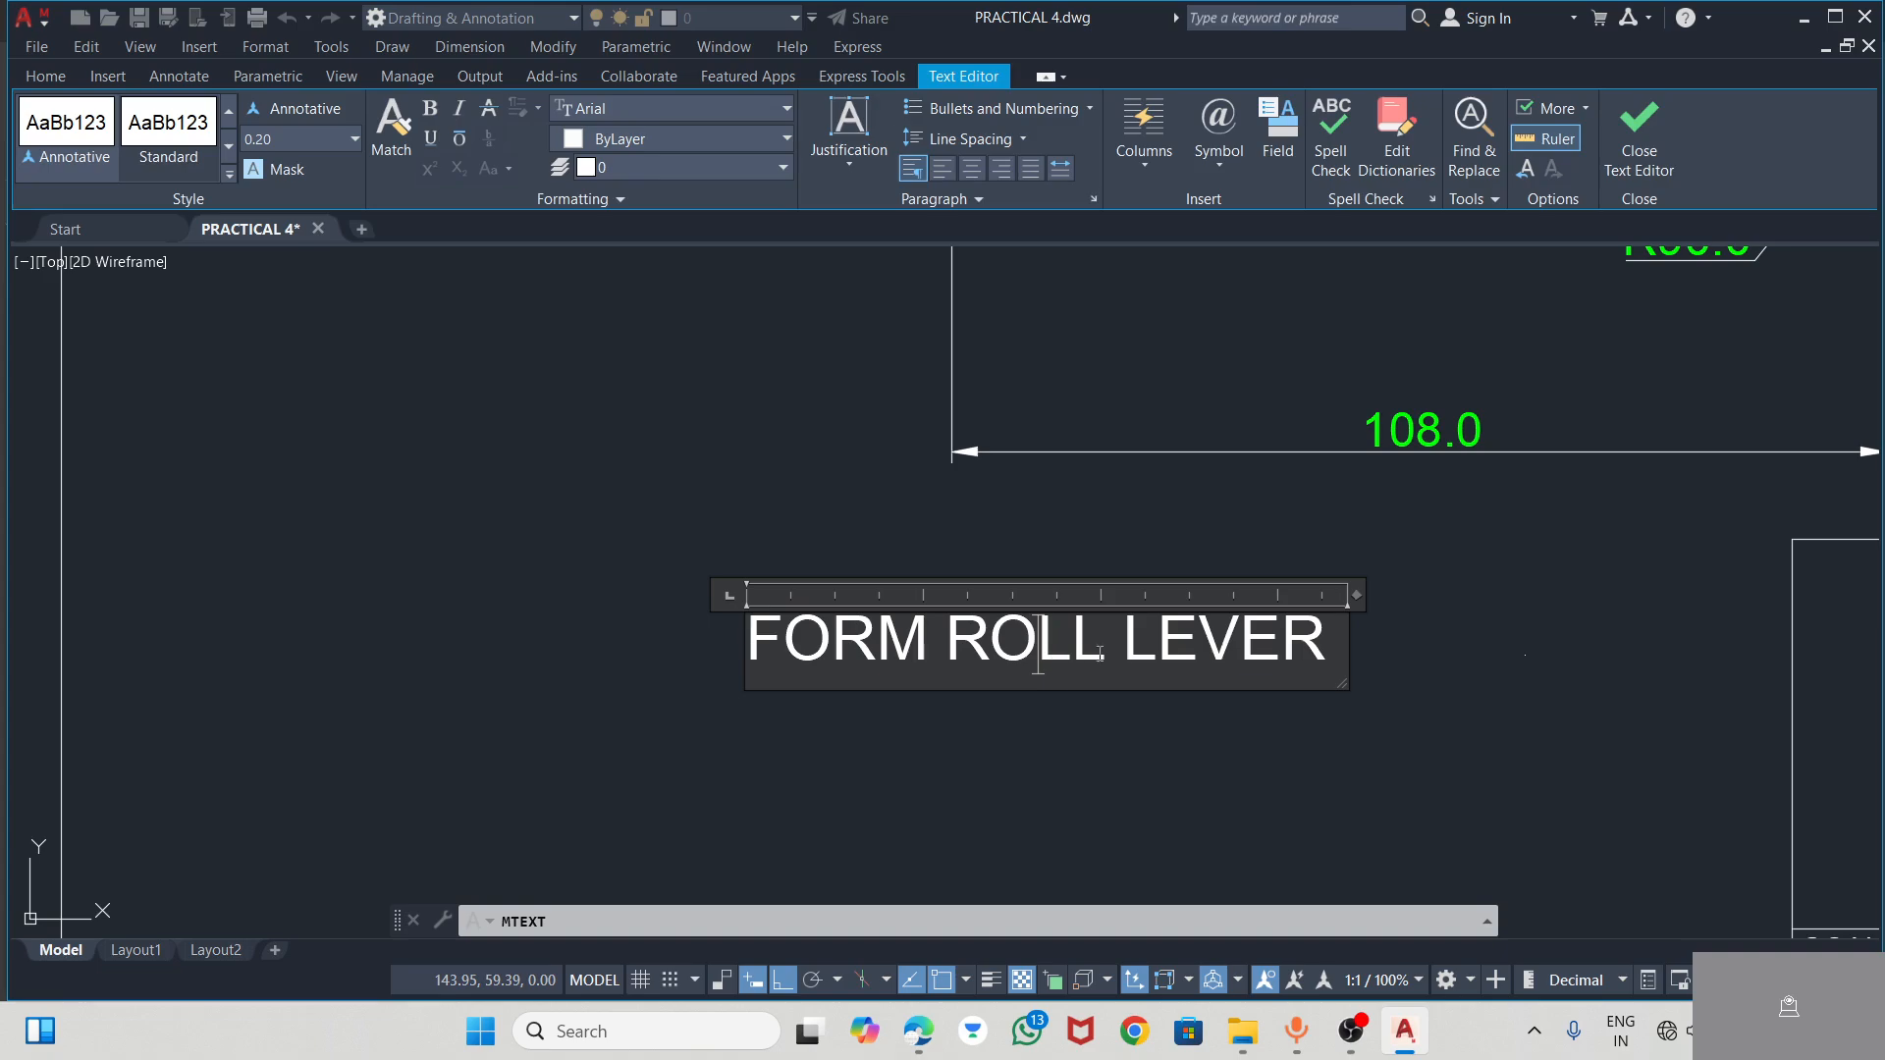
Set the FORM ROLL LEVER text height to 0.30 and widen the text box to fit it on one line
left_click_drag(1319, 653, 870, 662)
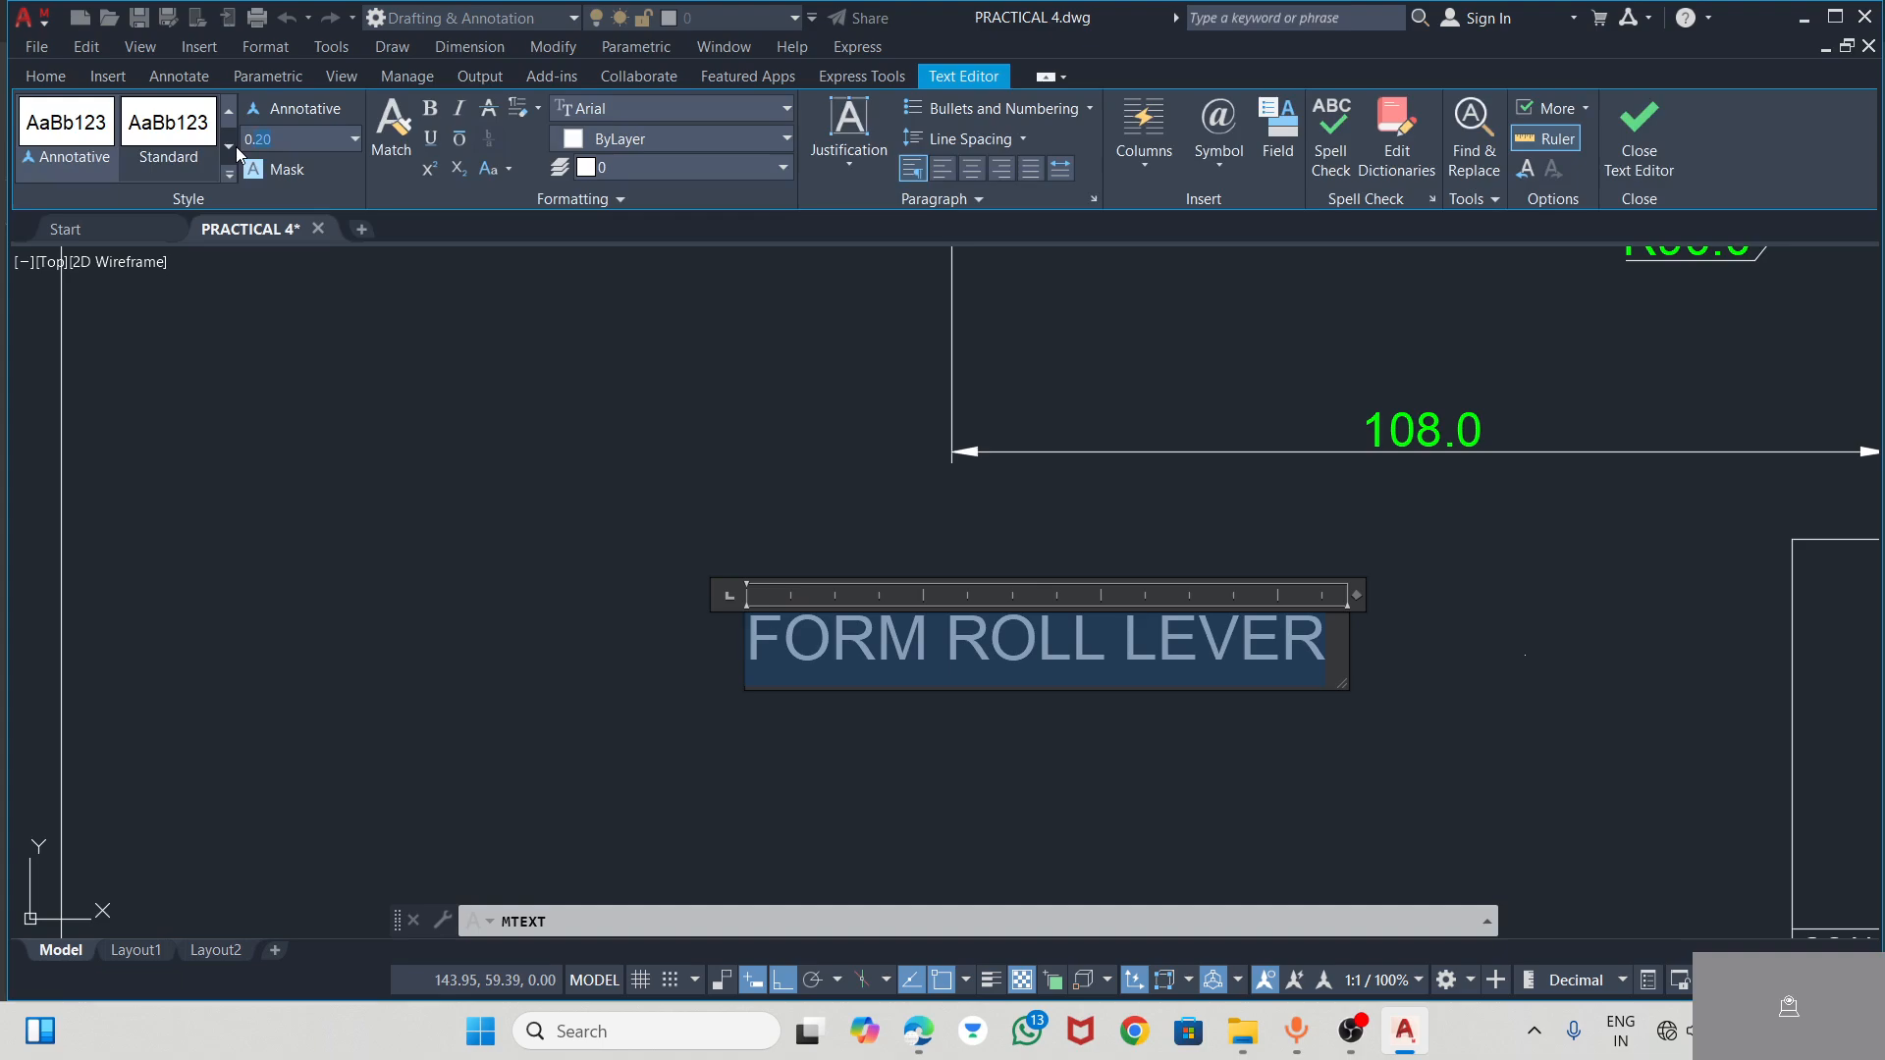
type("0.5")
key("Return")
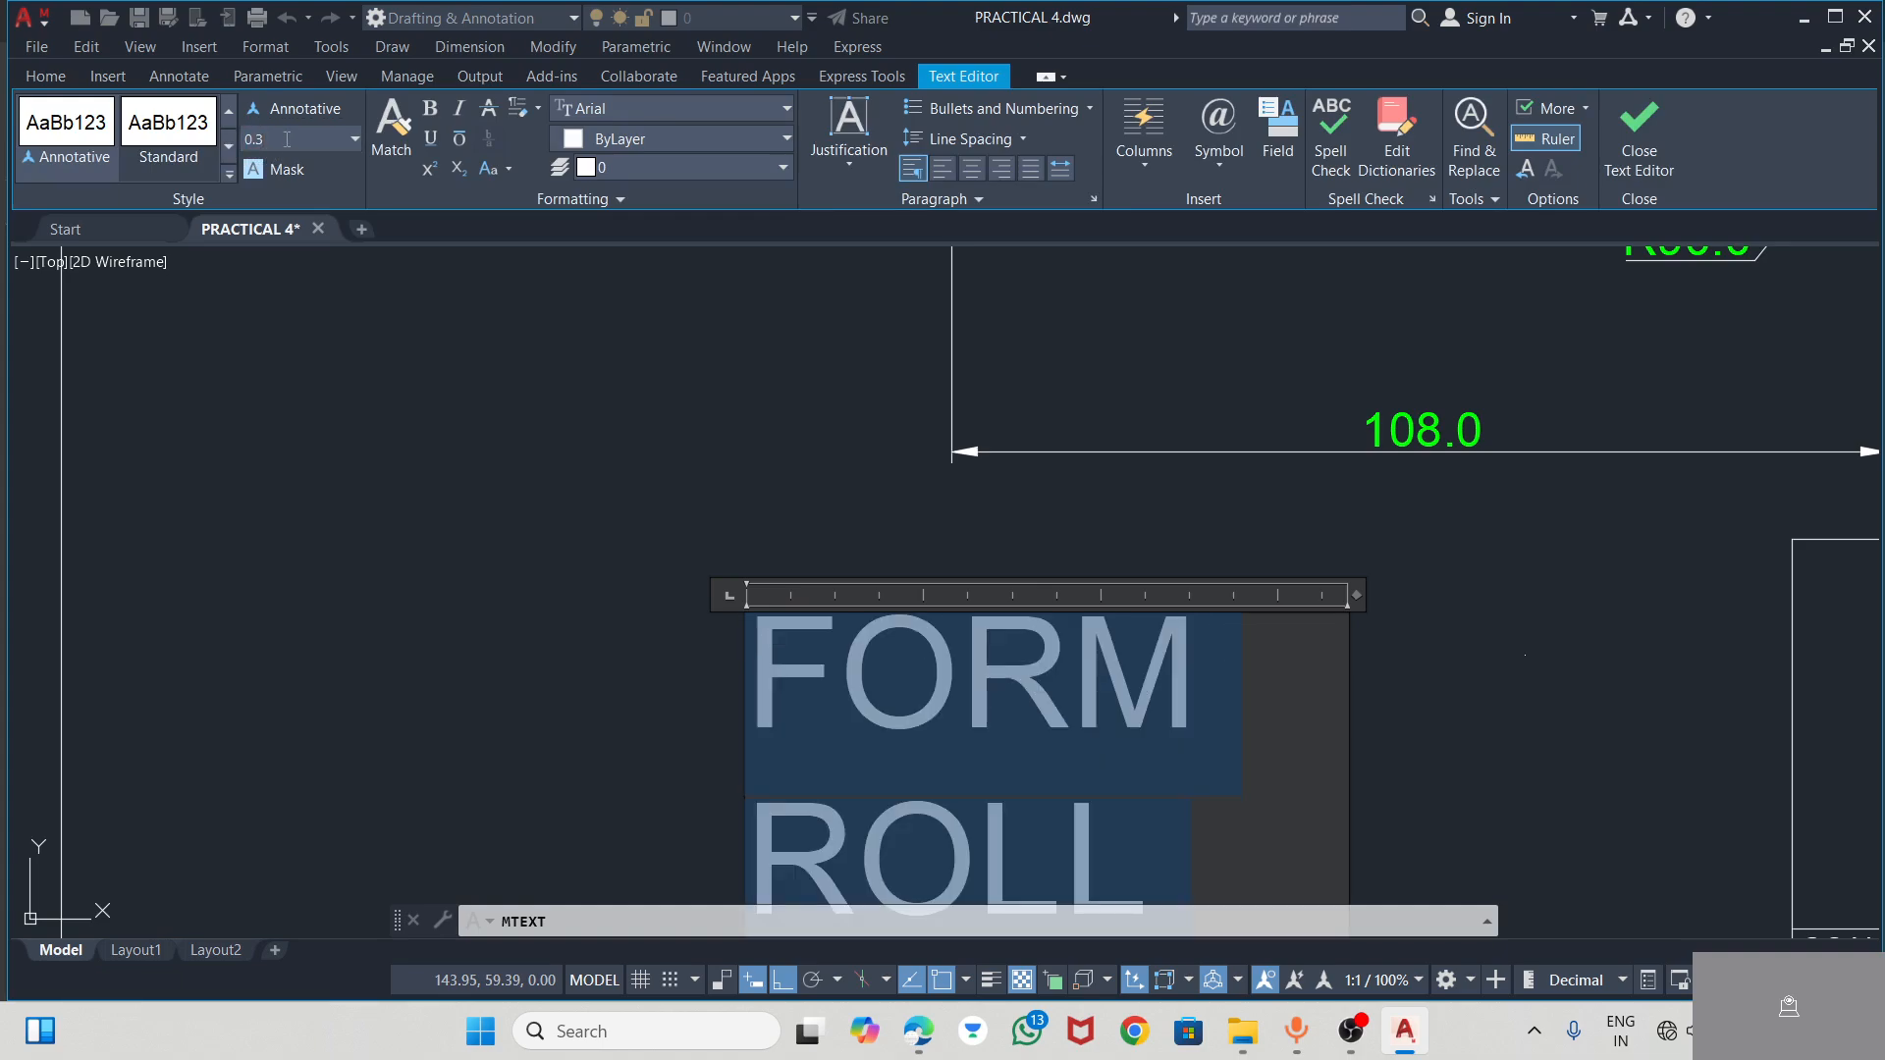
key("Return")
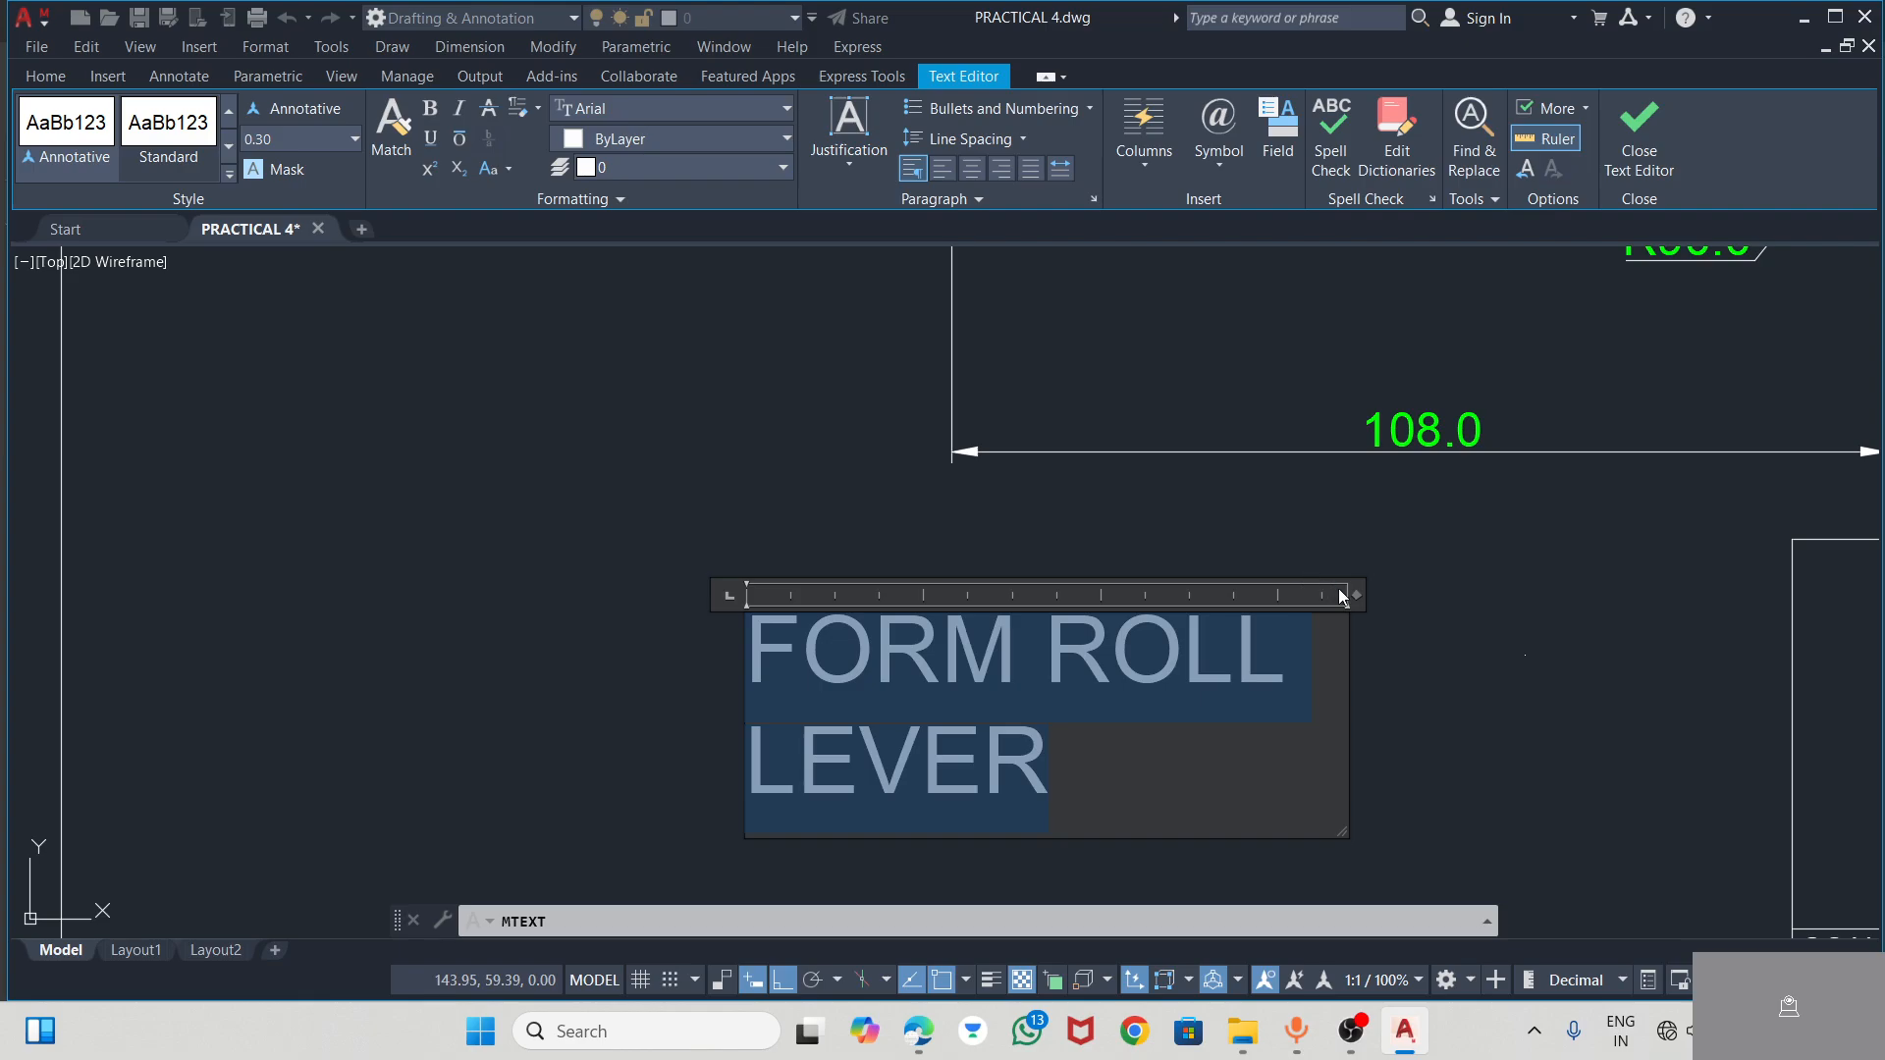
left_click_drag(1363, 597, 1700, 584)
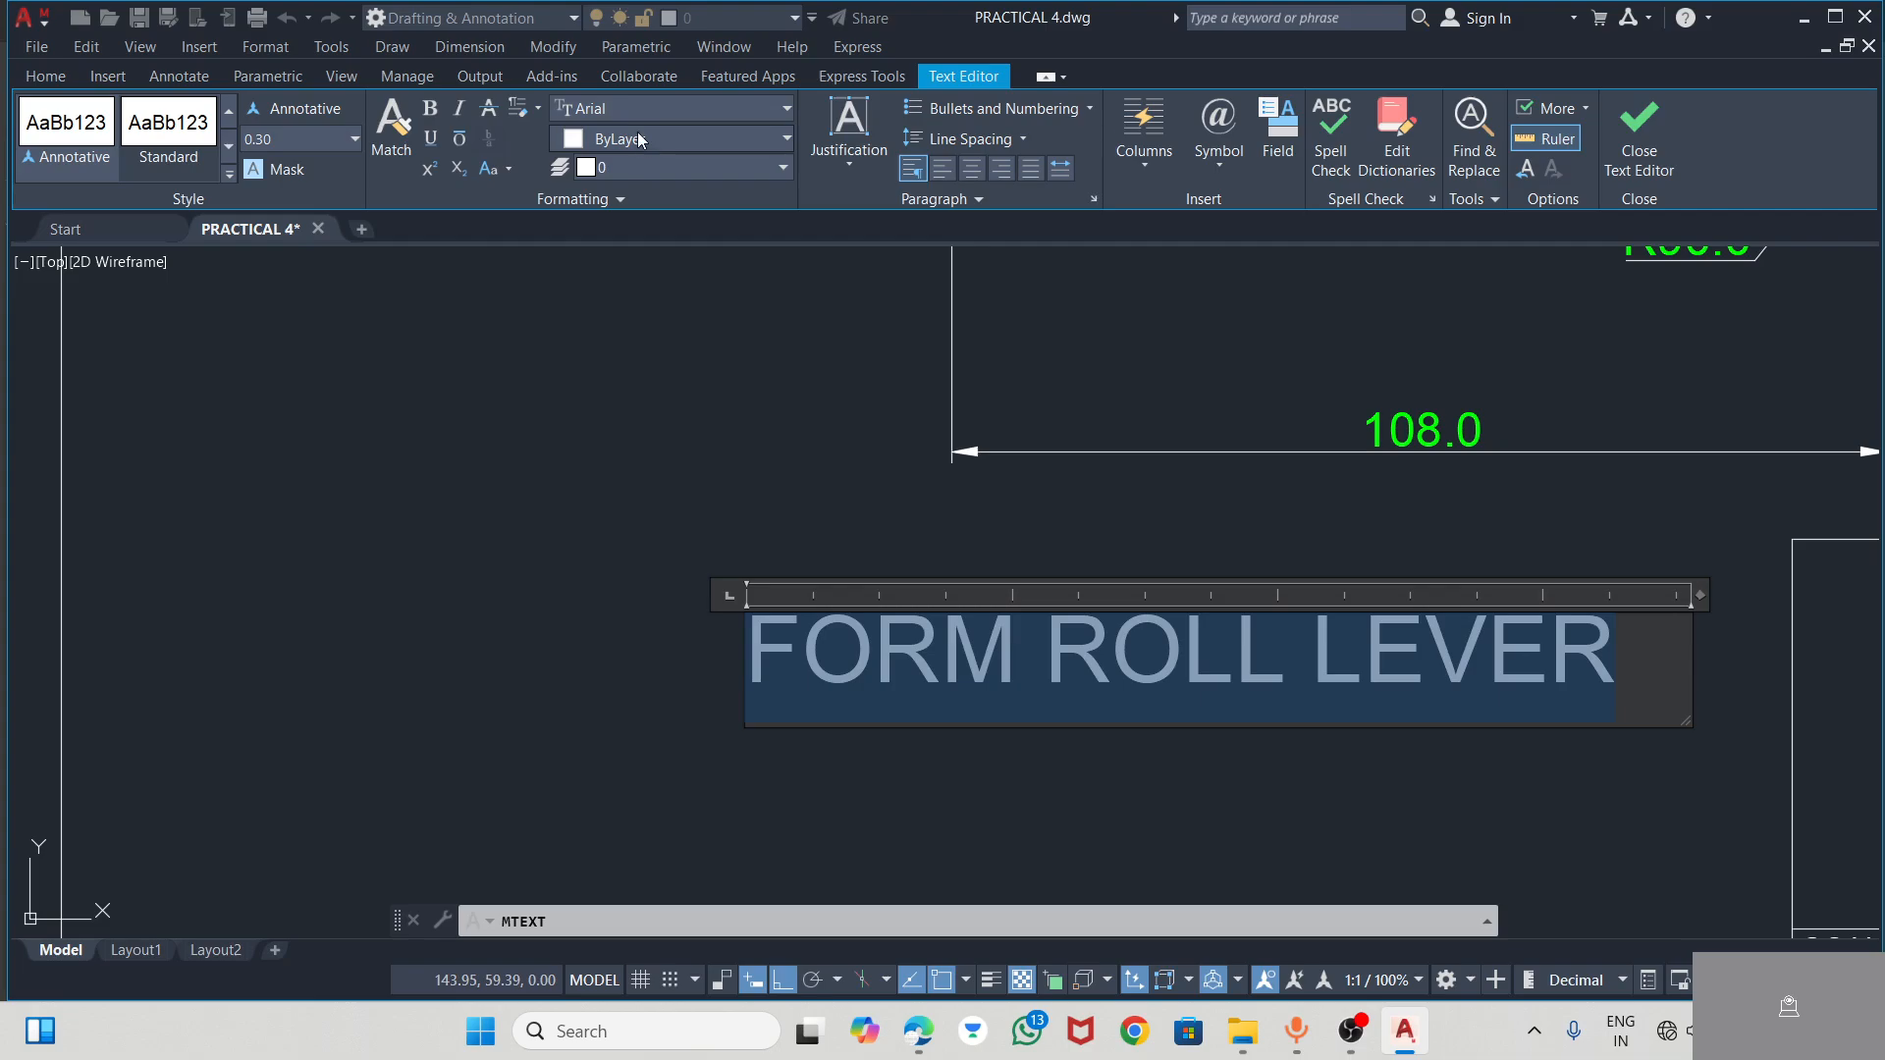
Try the Calisto MT font on the FORM ROLL LEVER text and preview other fonts
left_click(634, 99)
scroll(648, 285, "down", 5)
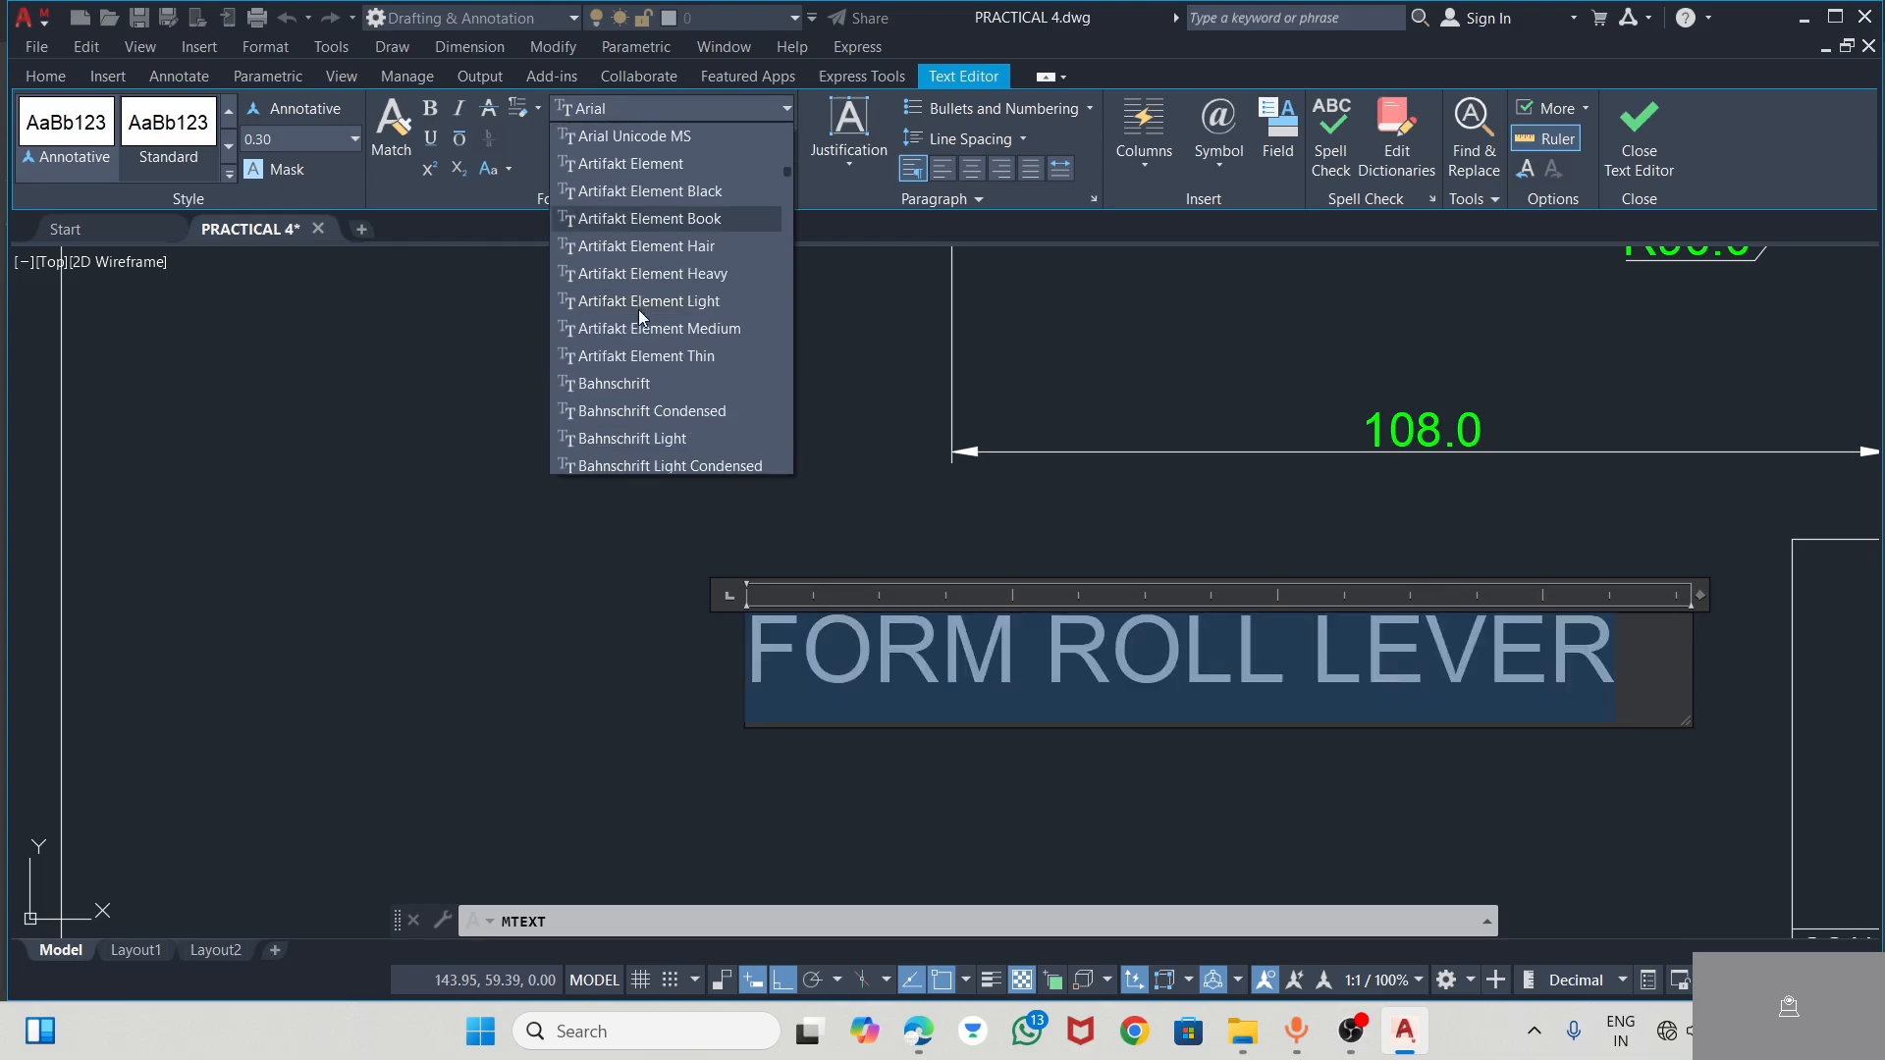
scroll(634, 343, "down", 10)
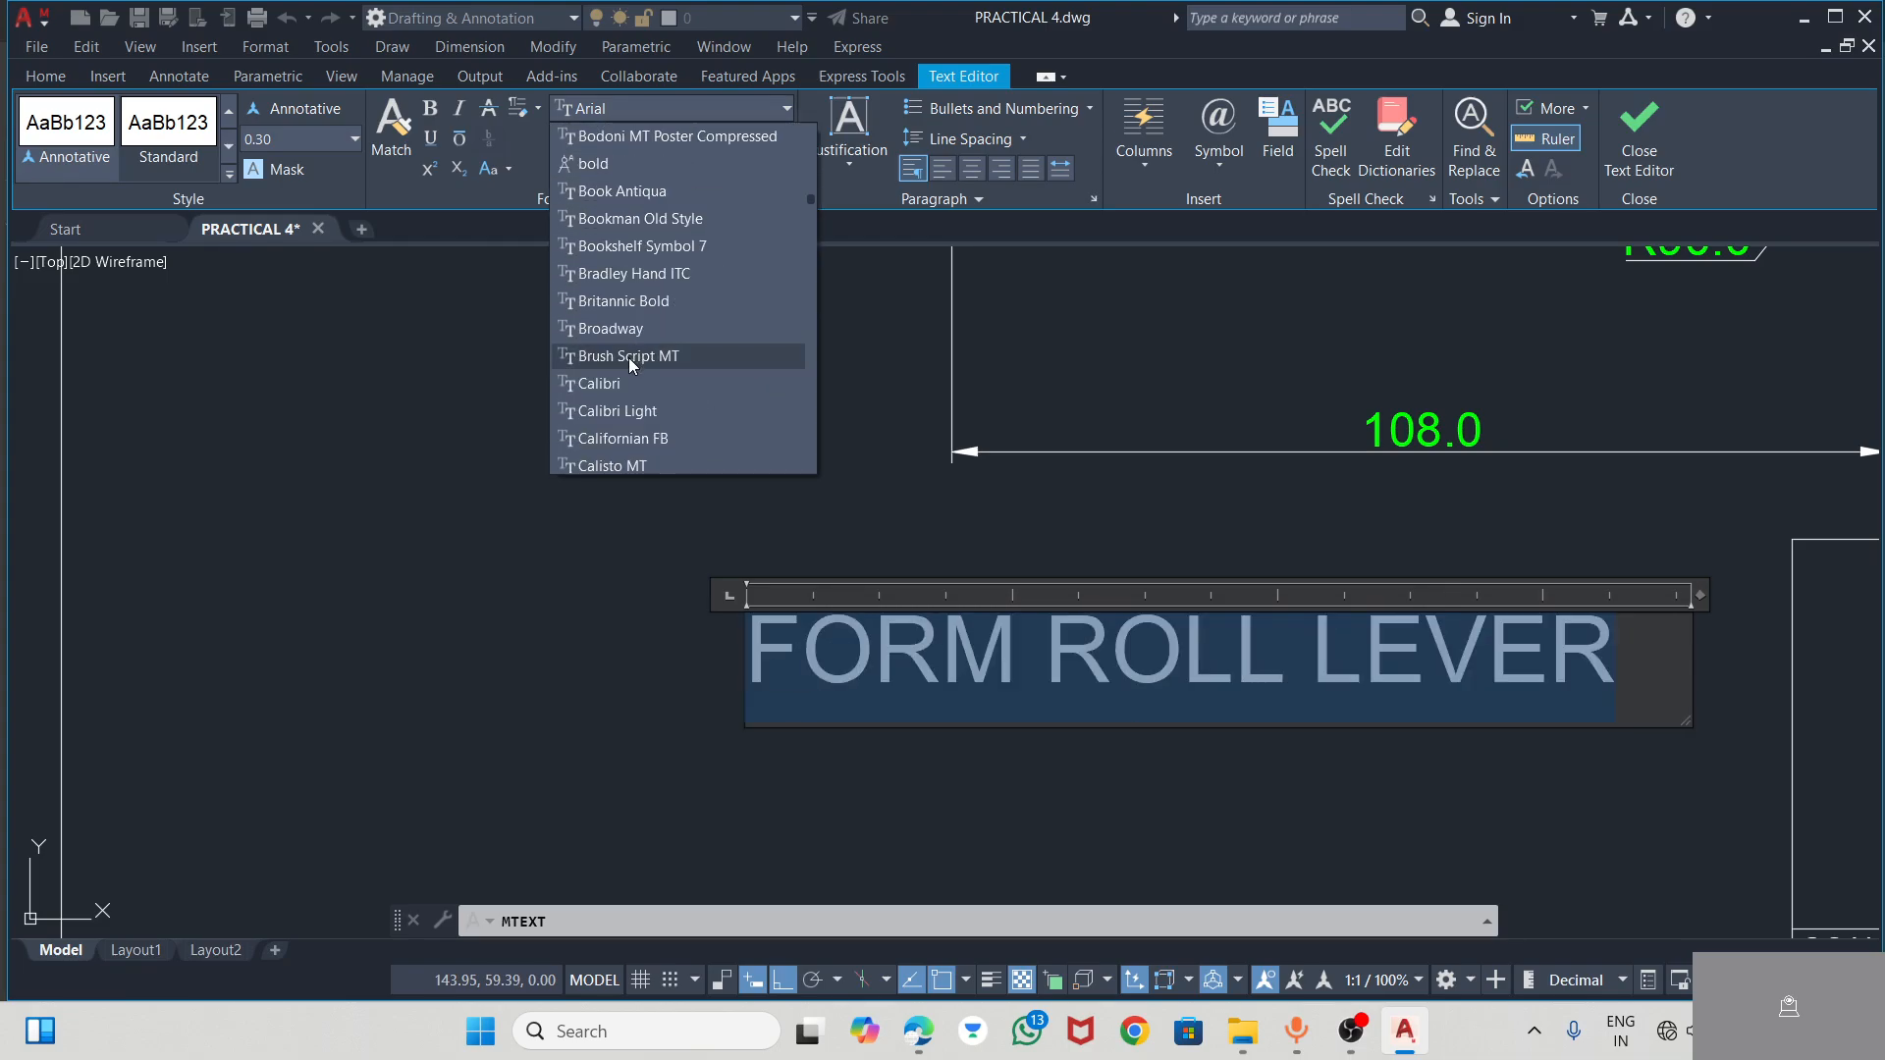
scroll(626, 344, "down", 1)
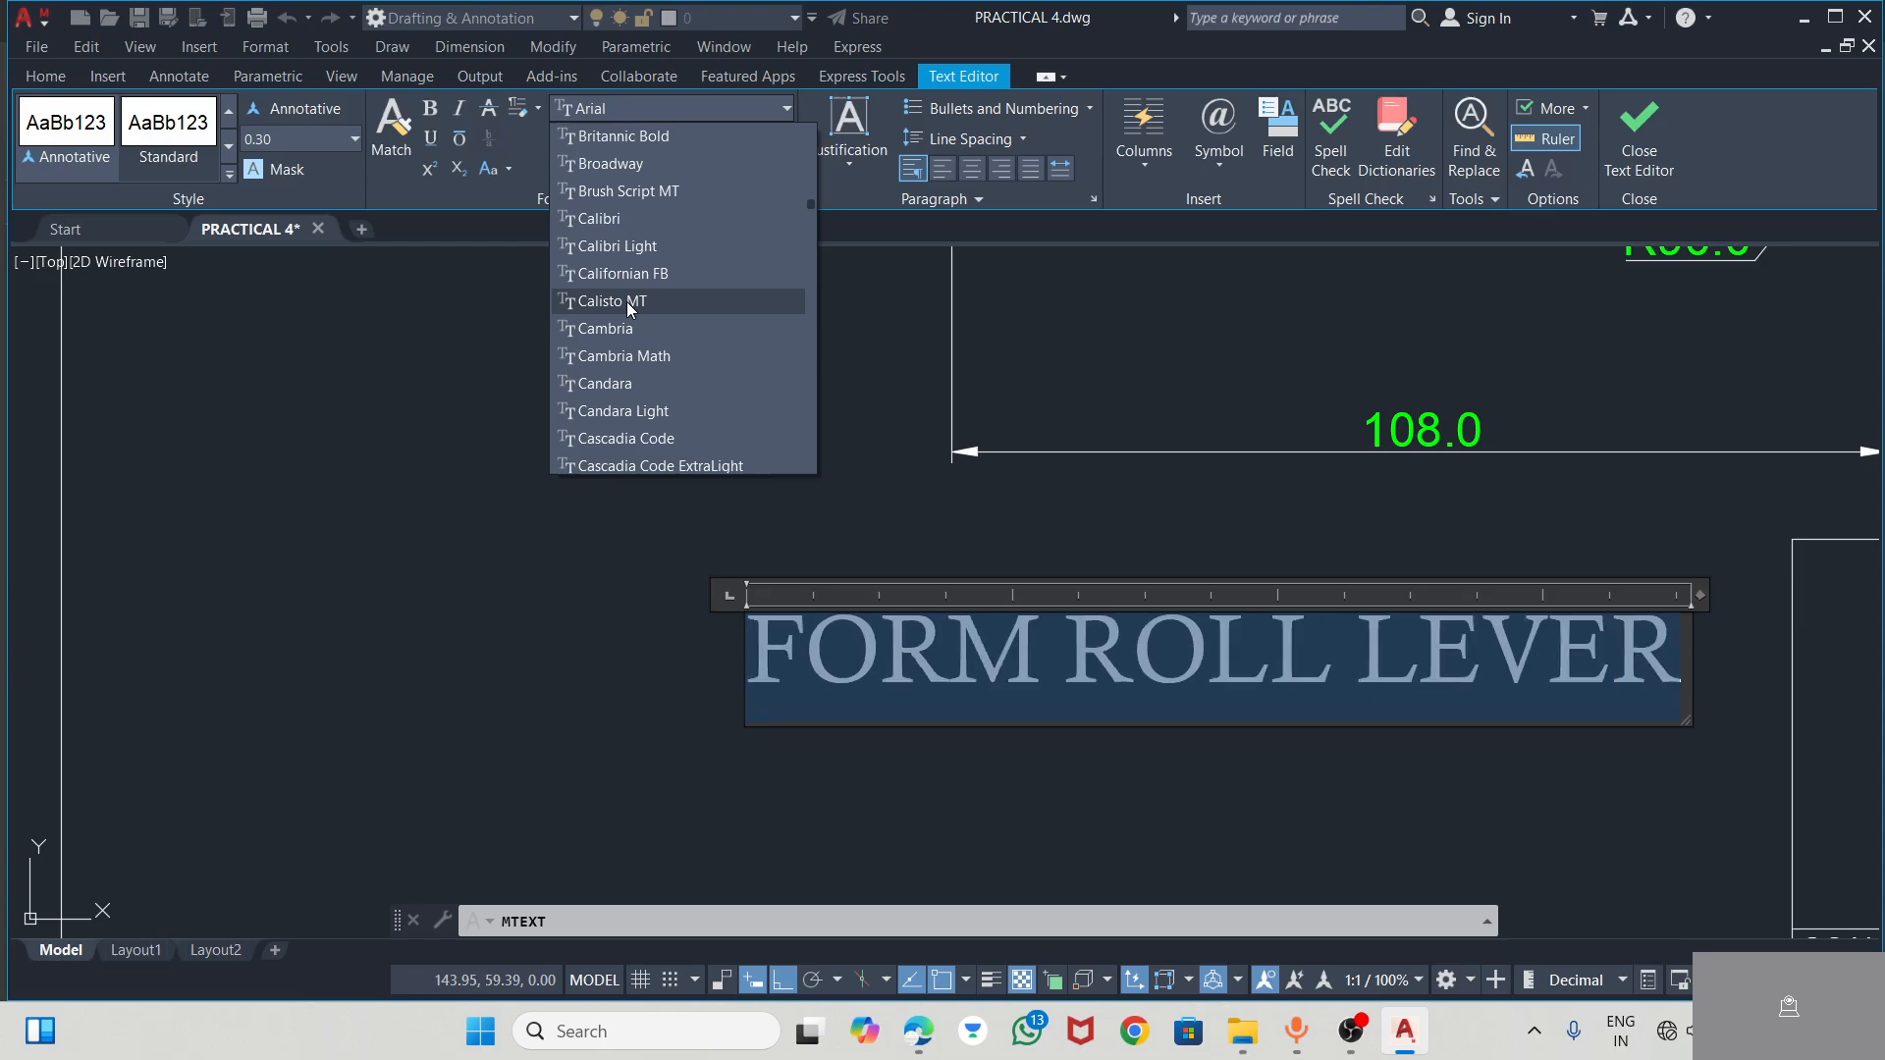
left_click(630, 308)
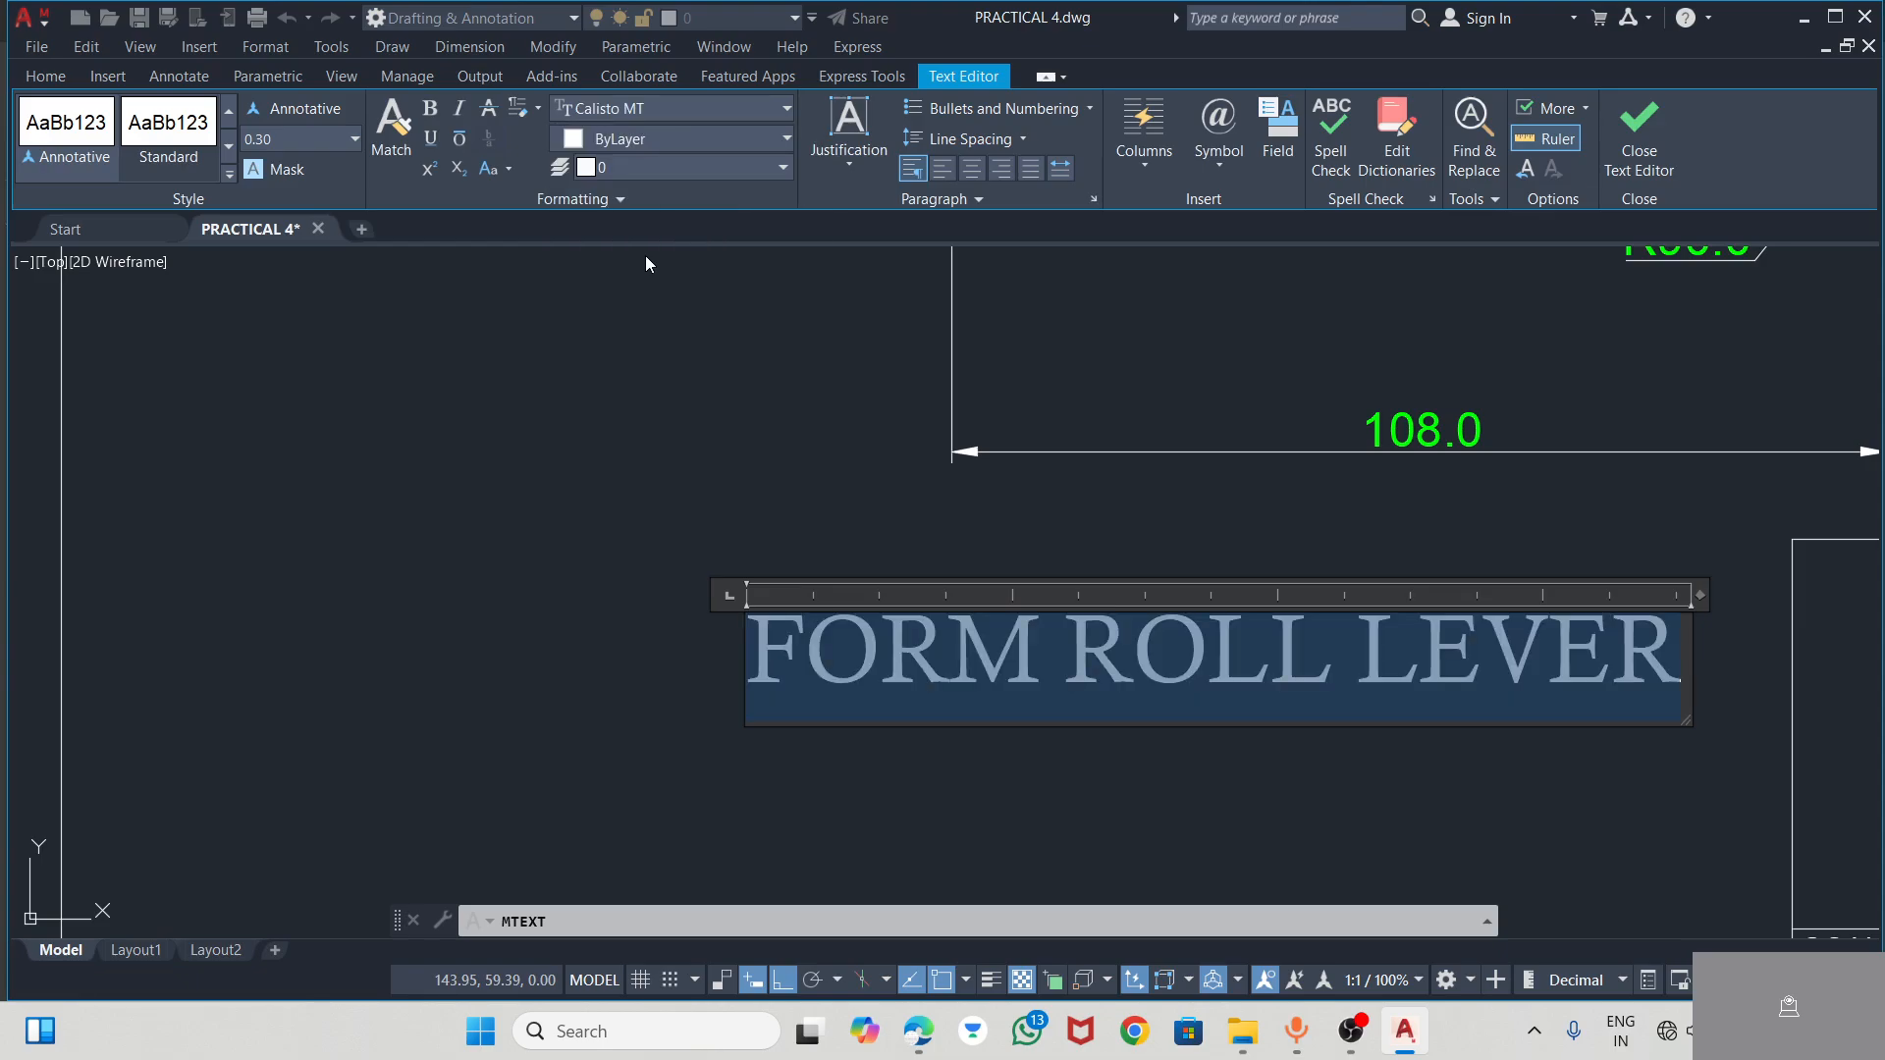
left_click(656, 114)
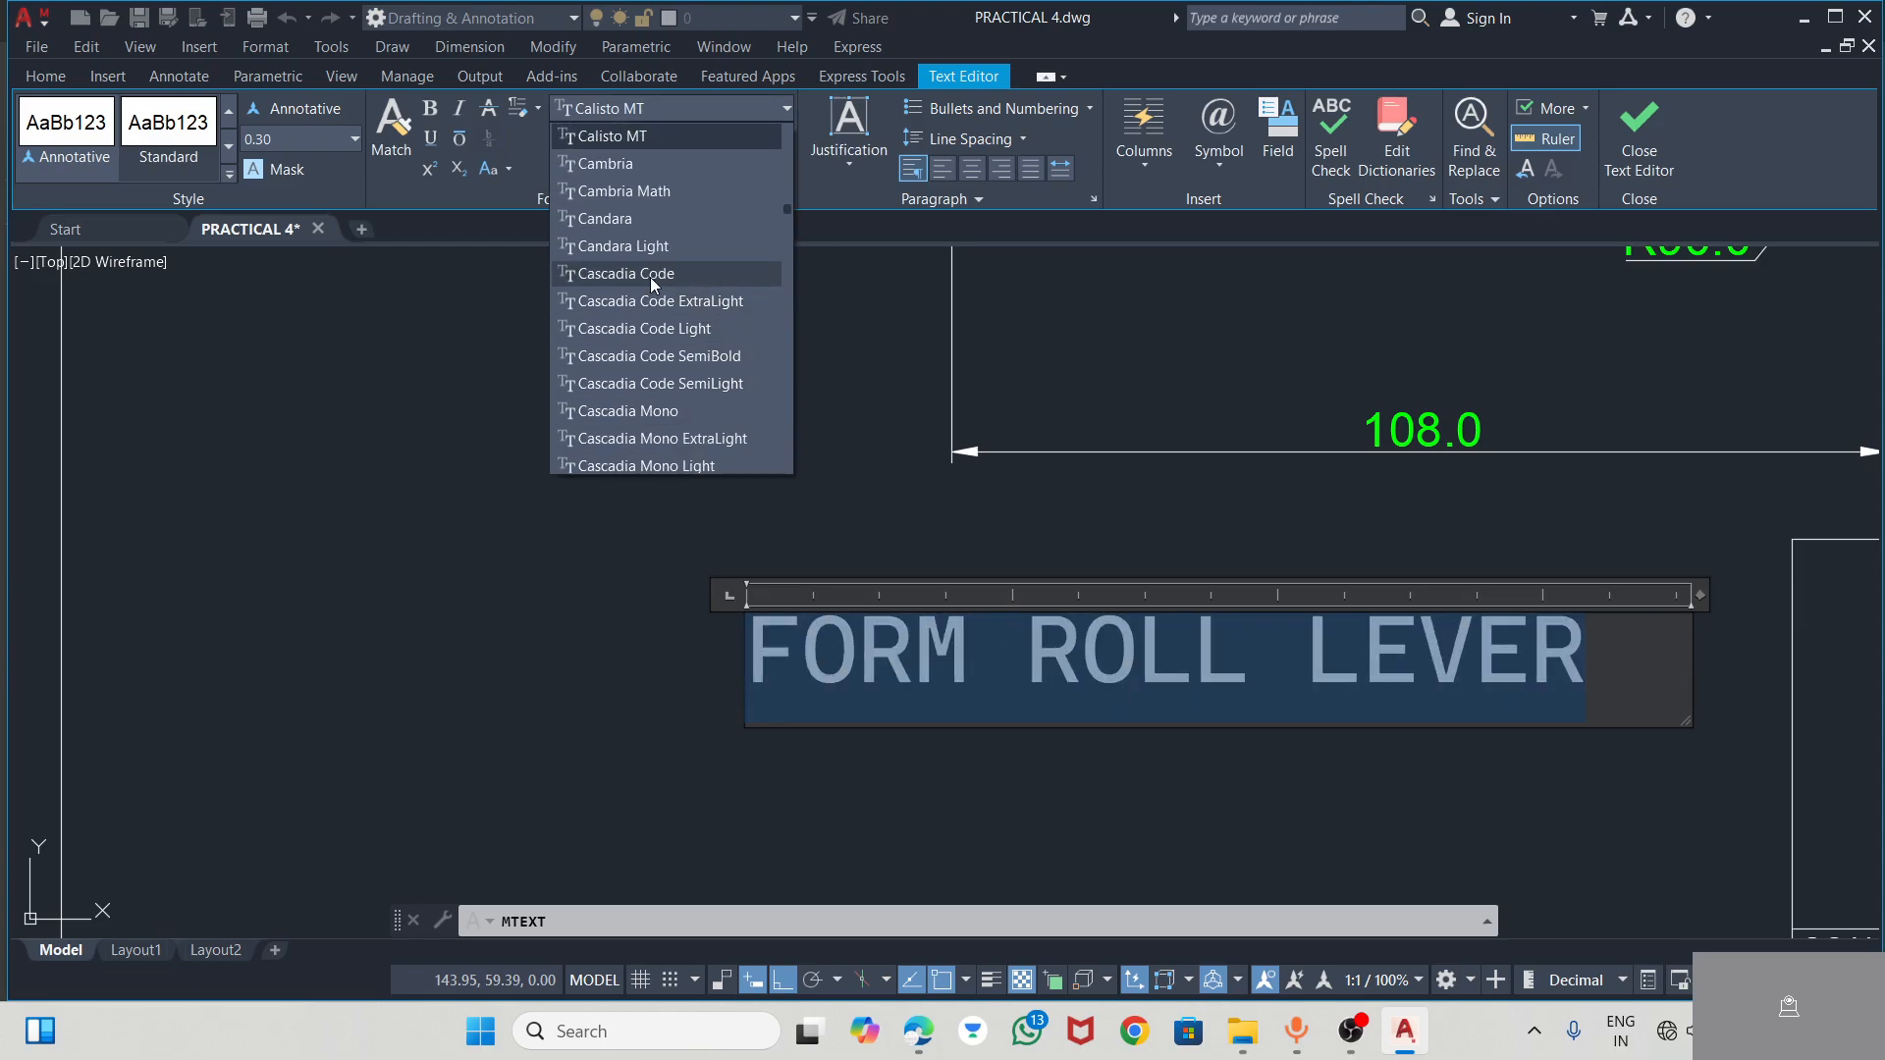
scroll(656, 452, "down", 2)
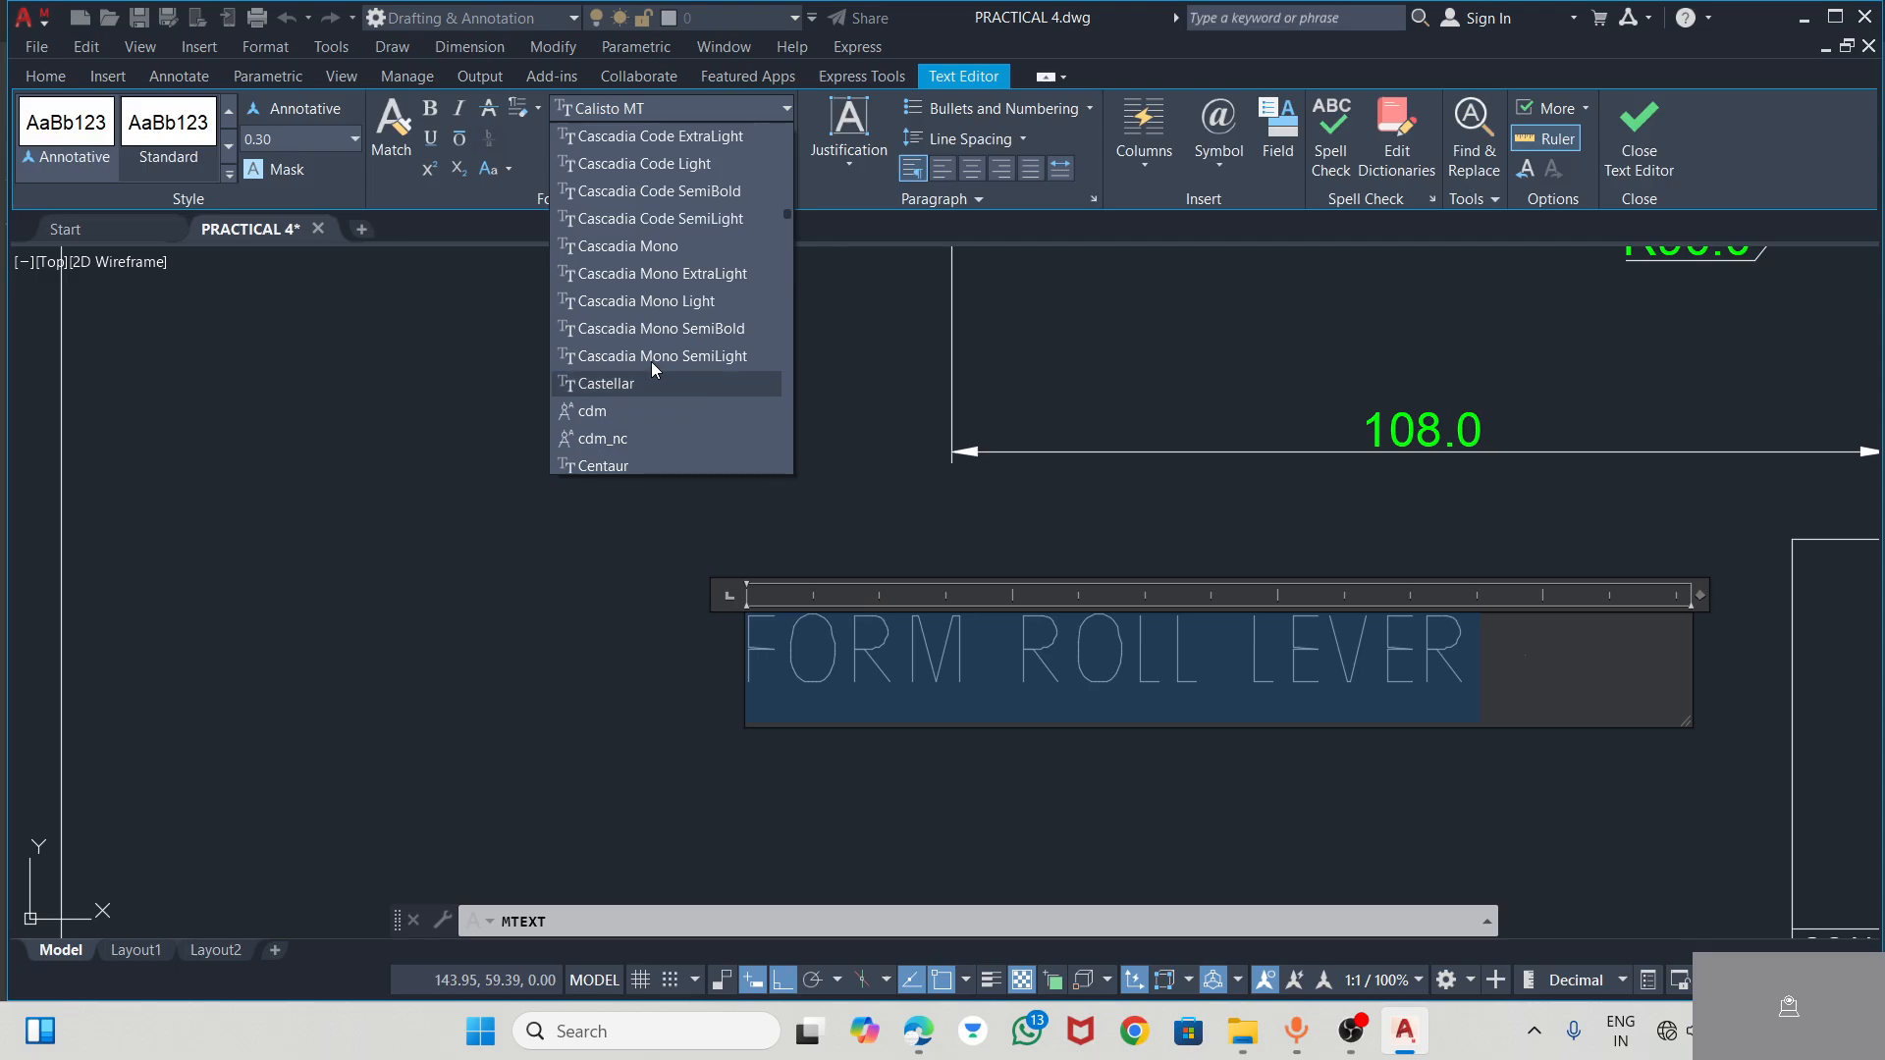
scroll(651, 289, "down", 3)
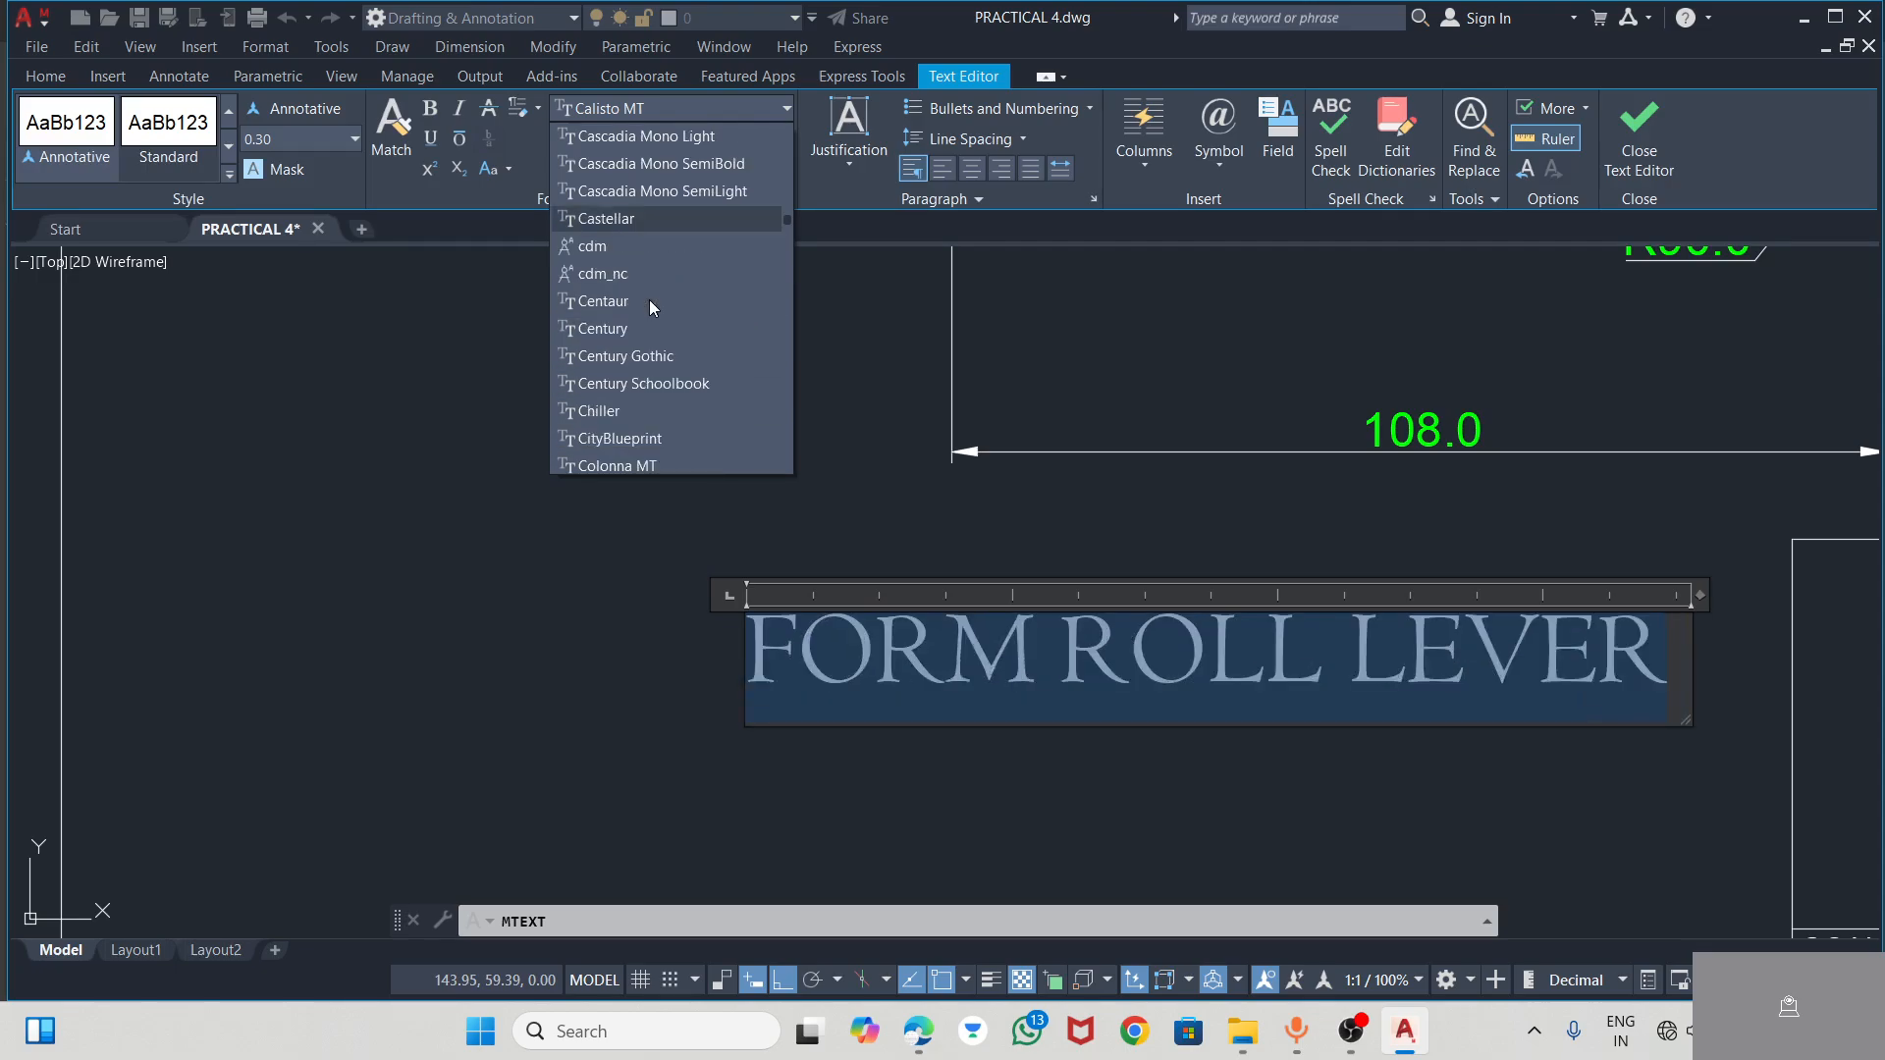
left_click(627, 108)
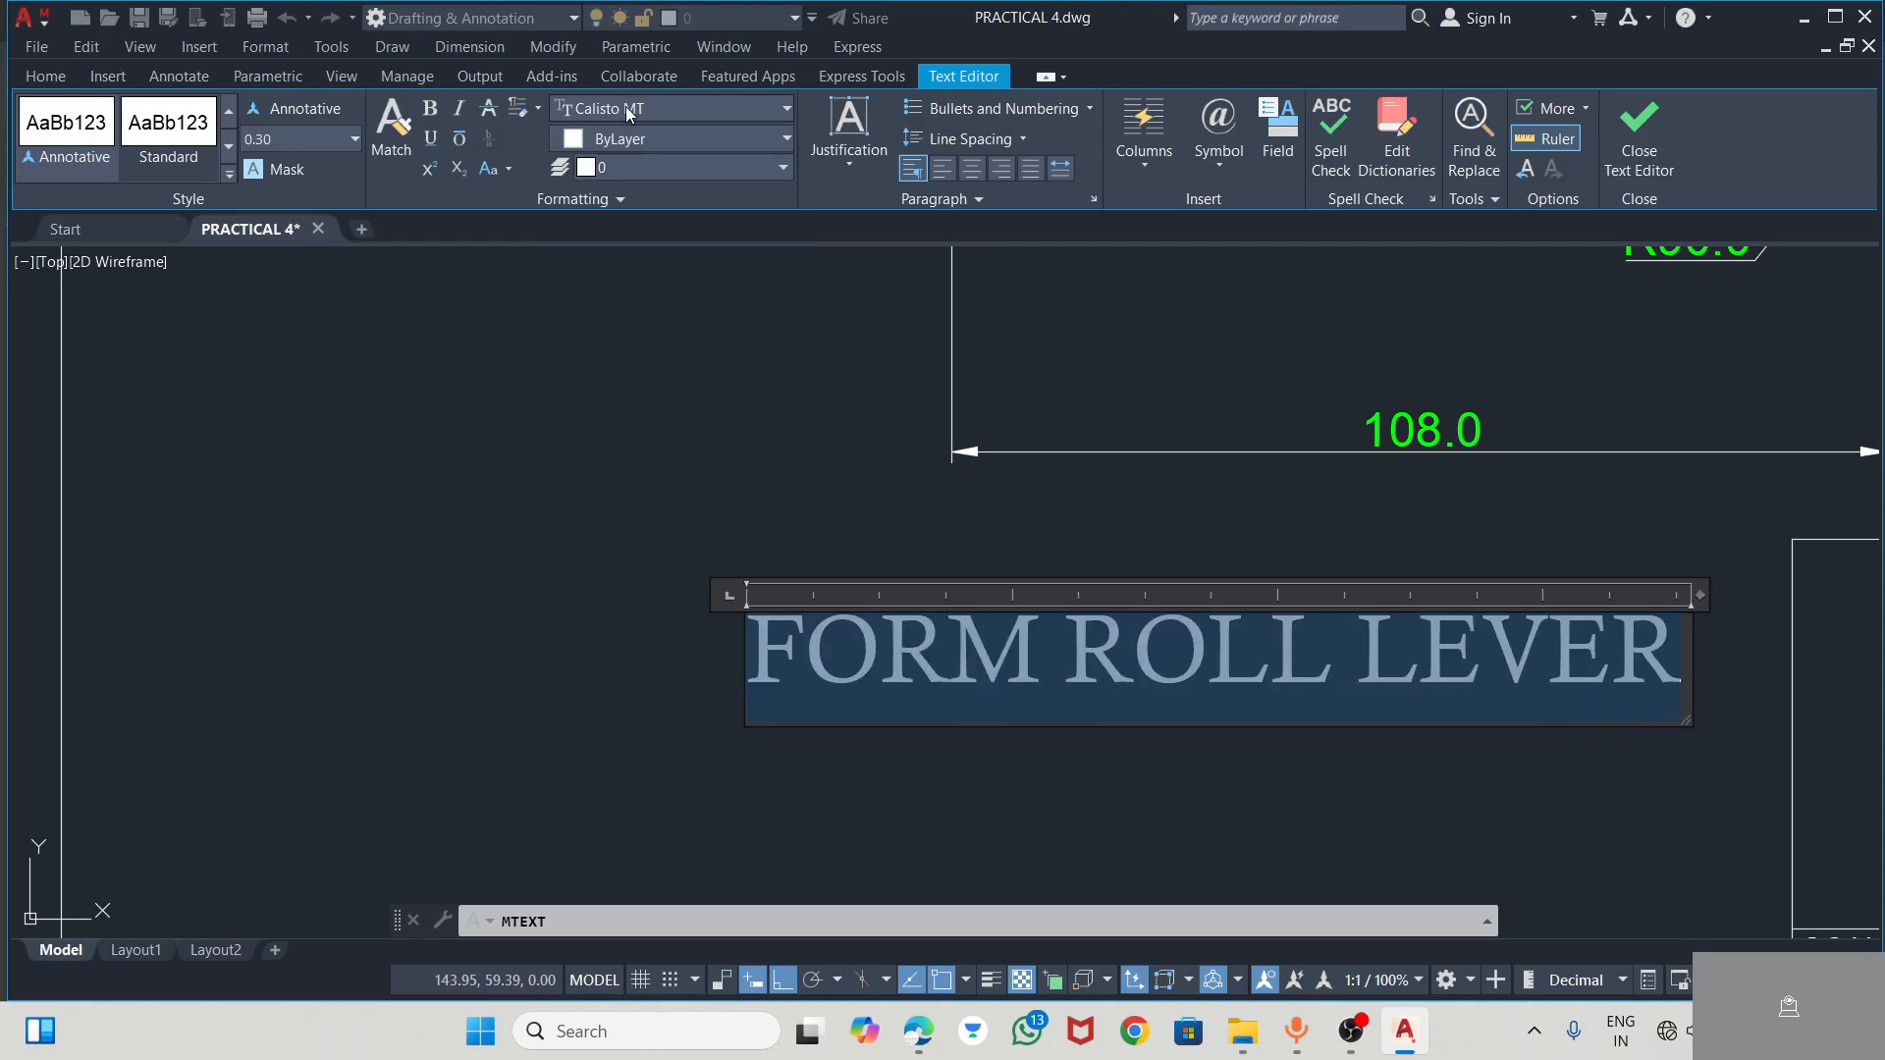
Format the FORM ROLL LEVER title in bold Times New Roman, widen its text box slightly and finish the text
left_click(662, 107)
type("ti")
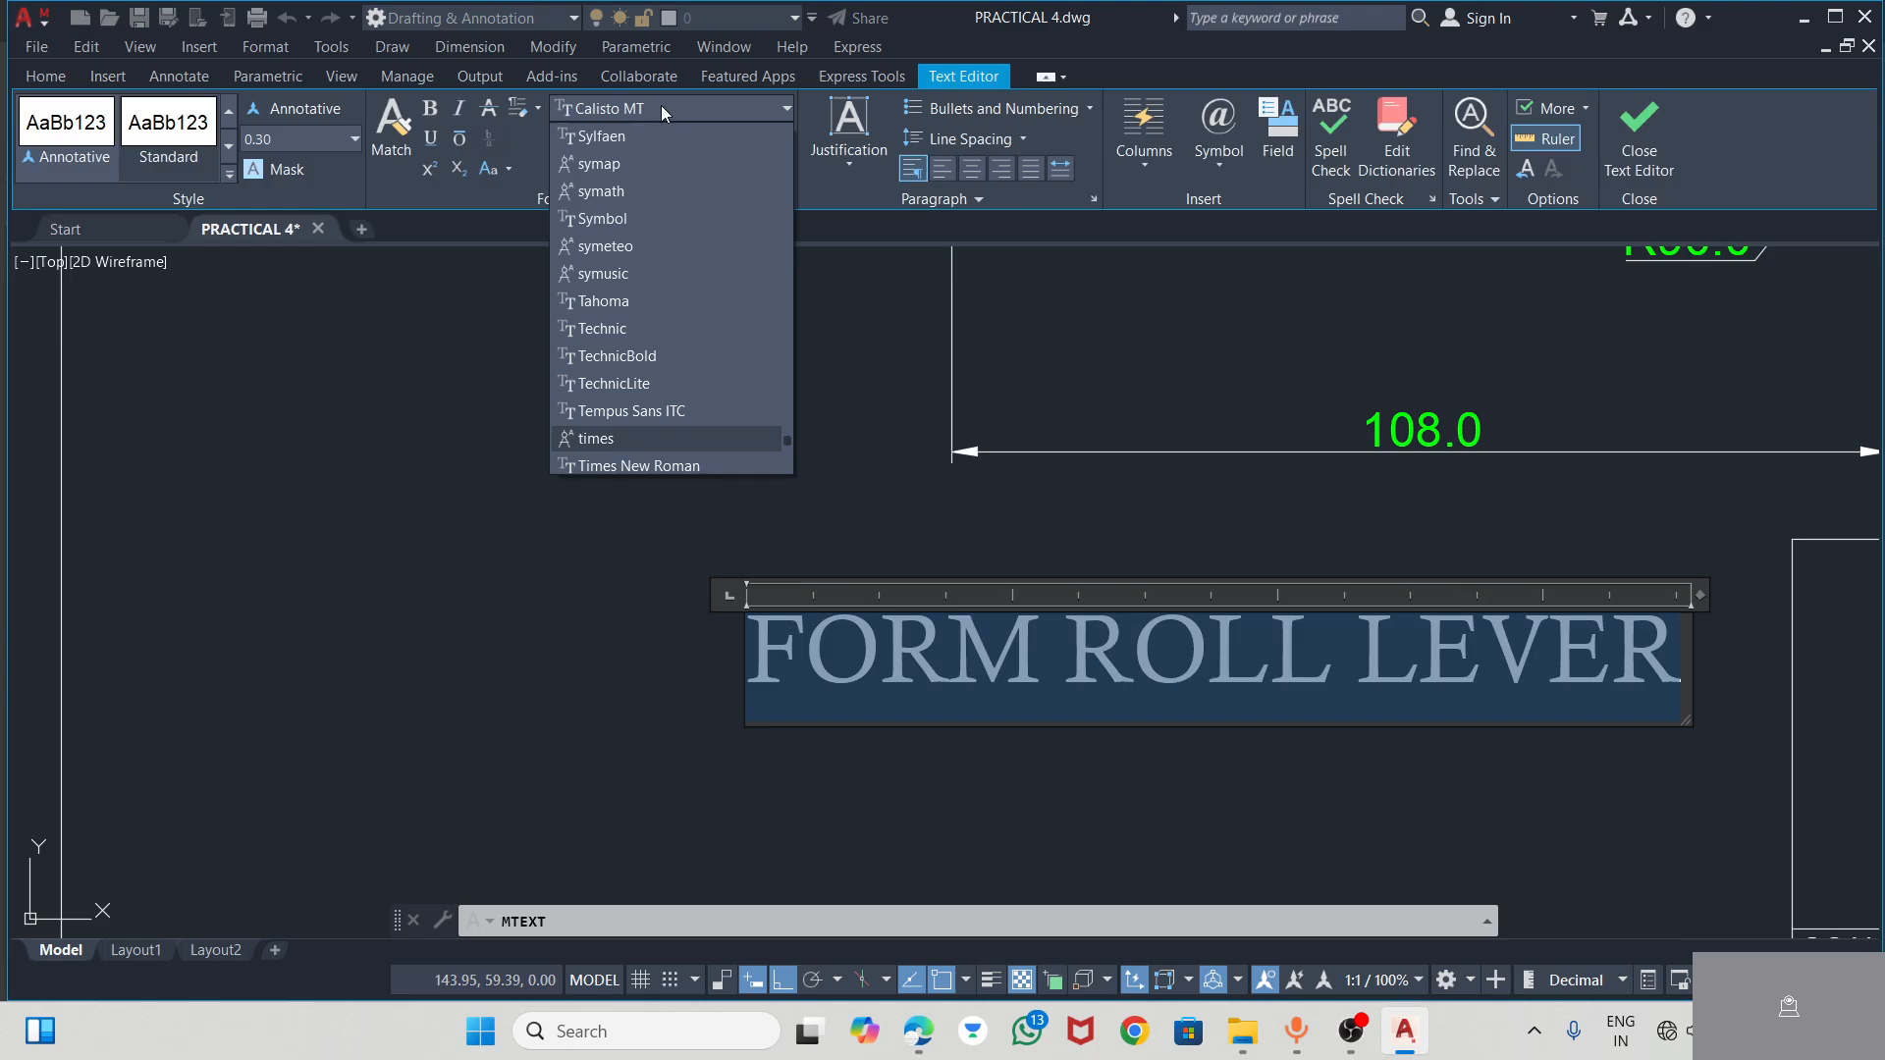
scroll(621, 462, "down", 1)
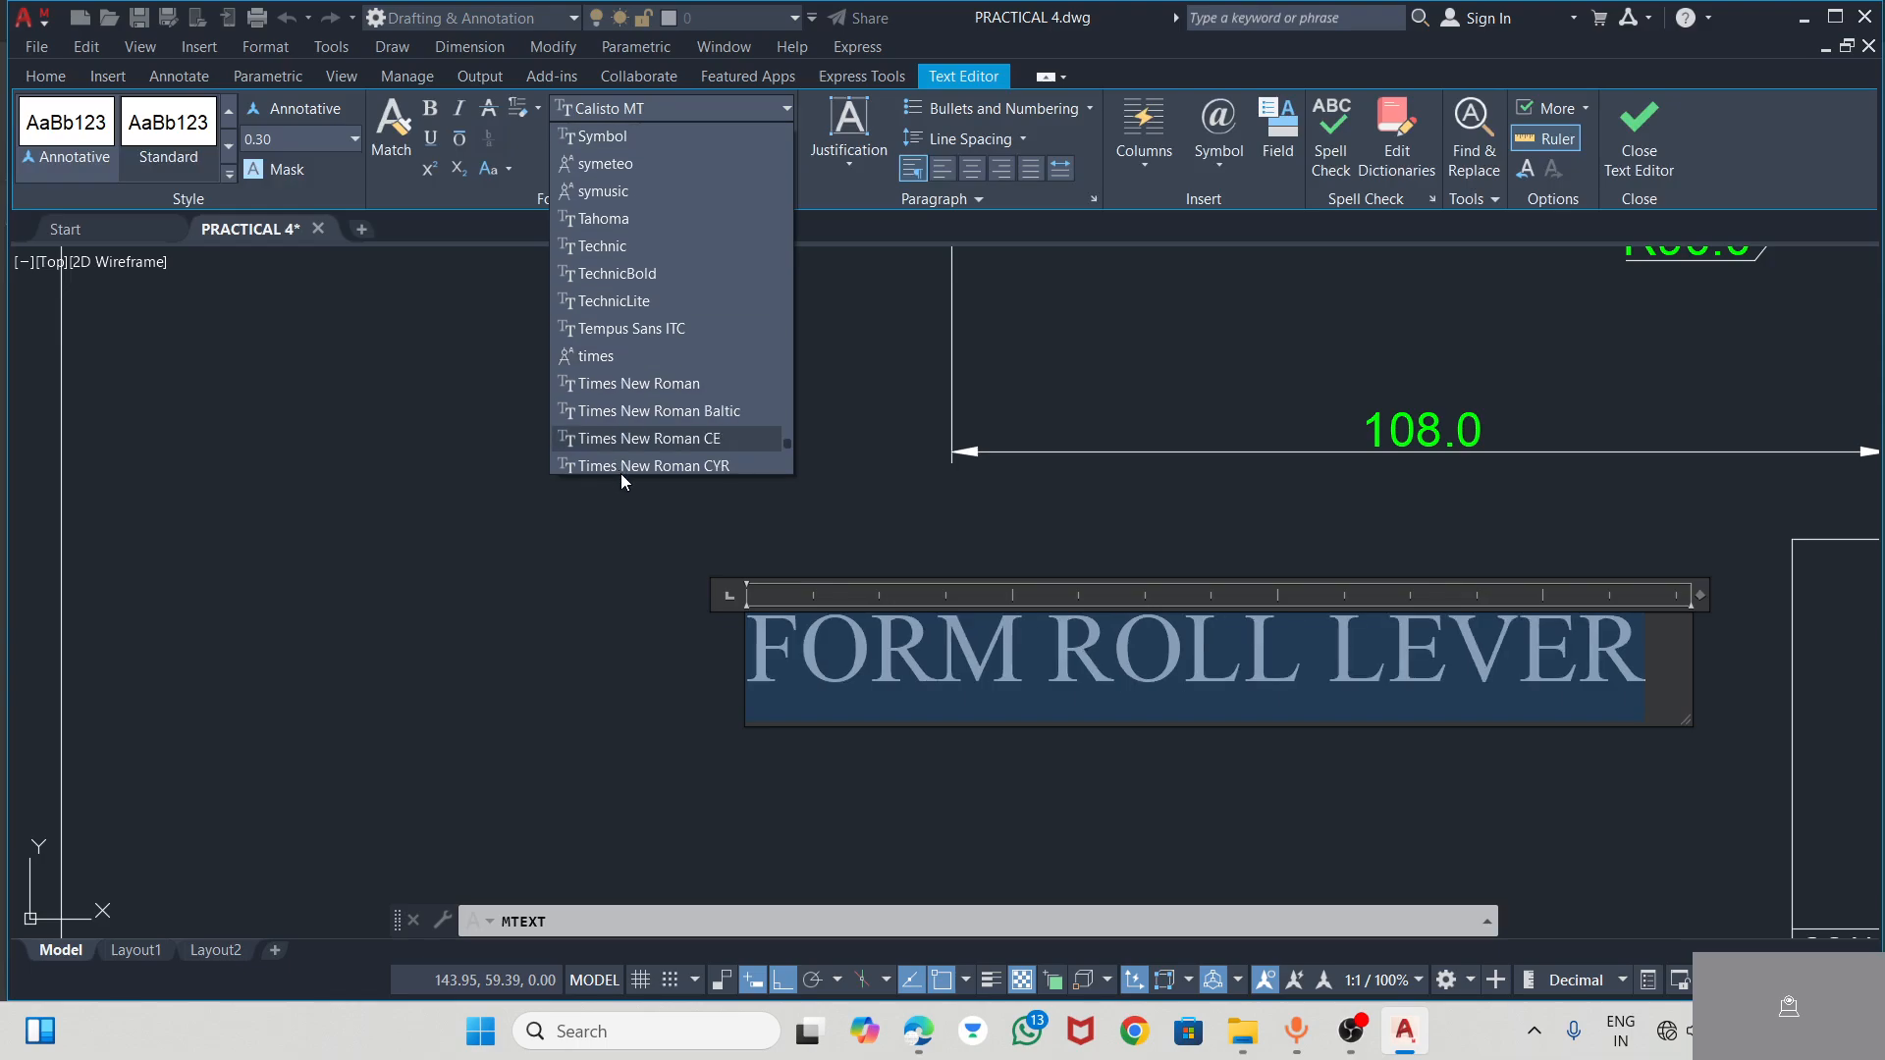
left_click(628, 387)
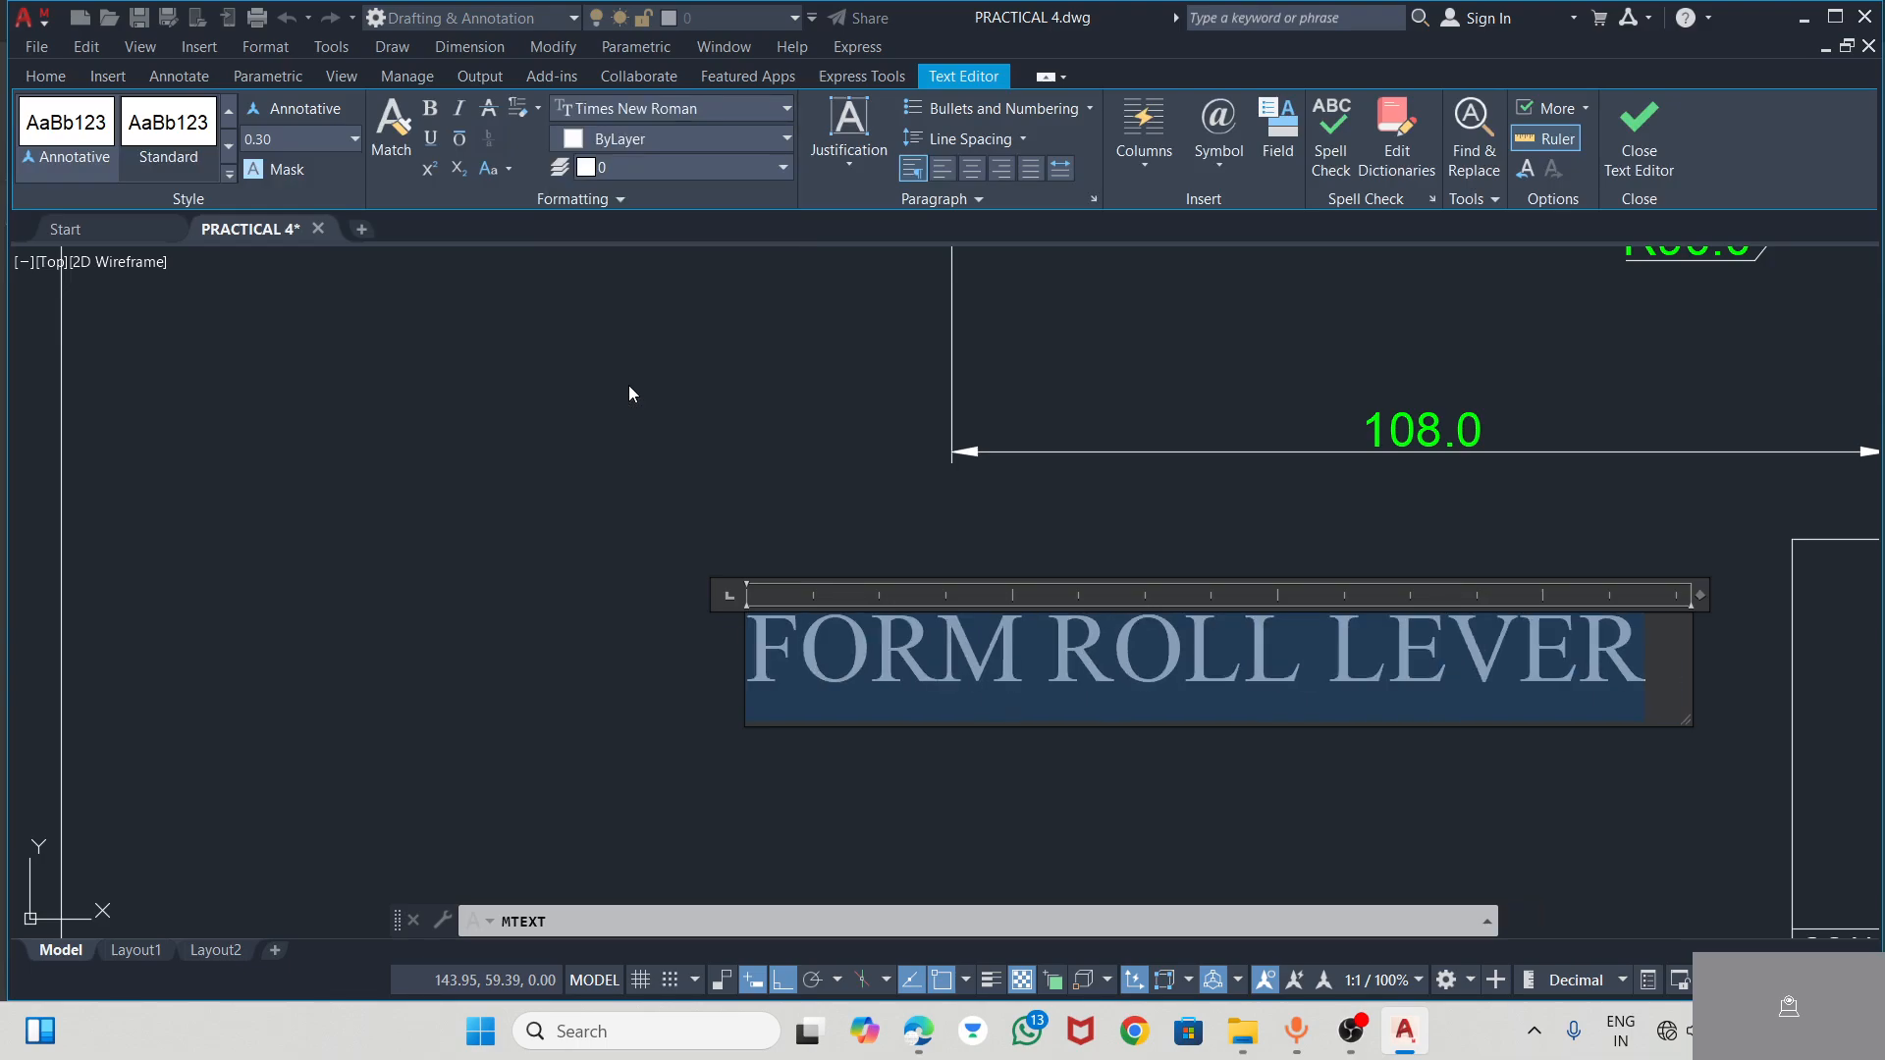
left_click(430, 109)
left_click_drag(1696, 595, 1748, 595)
left_click(1047, 509)
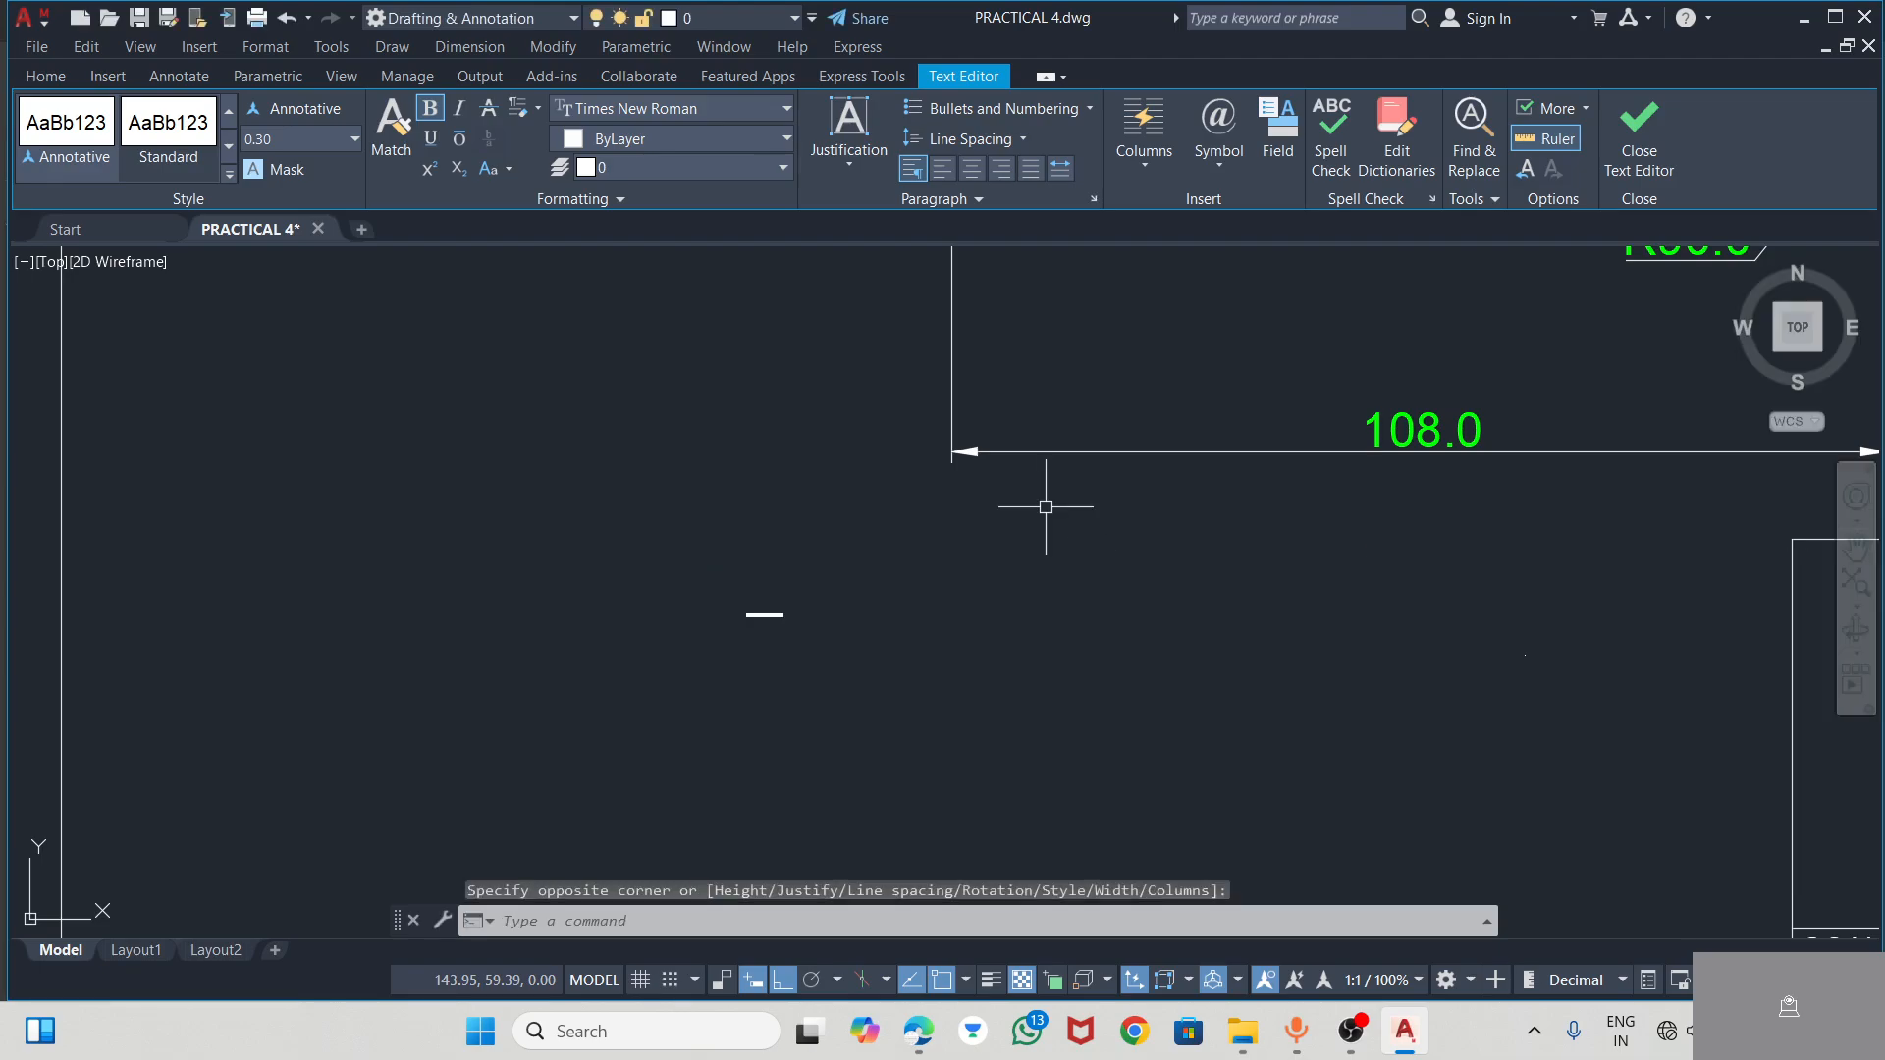
Set the text height of the whole FORM ROLL LEVER title to 5
scroll(737, 611, "down", 5)
scroll(830, 644, "up", 5)
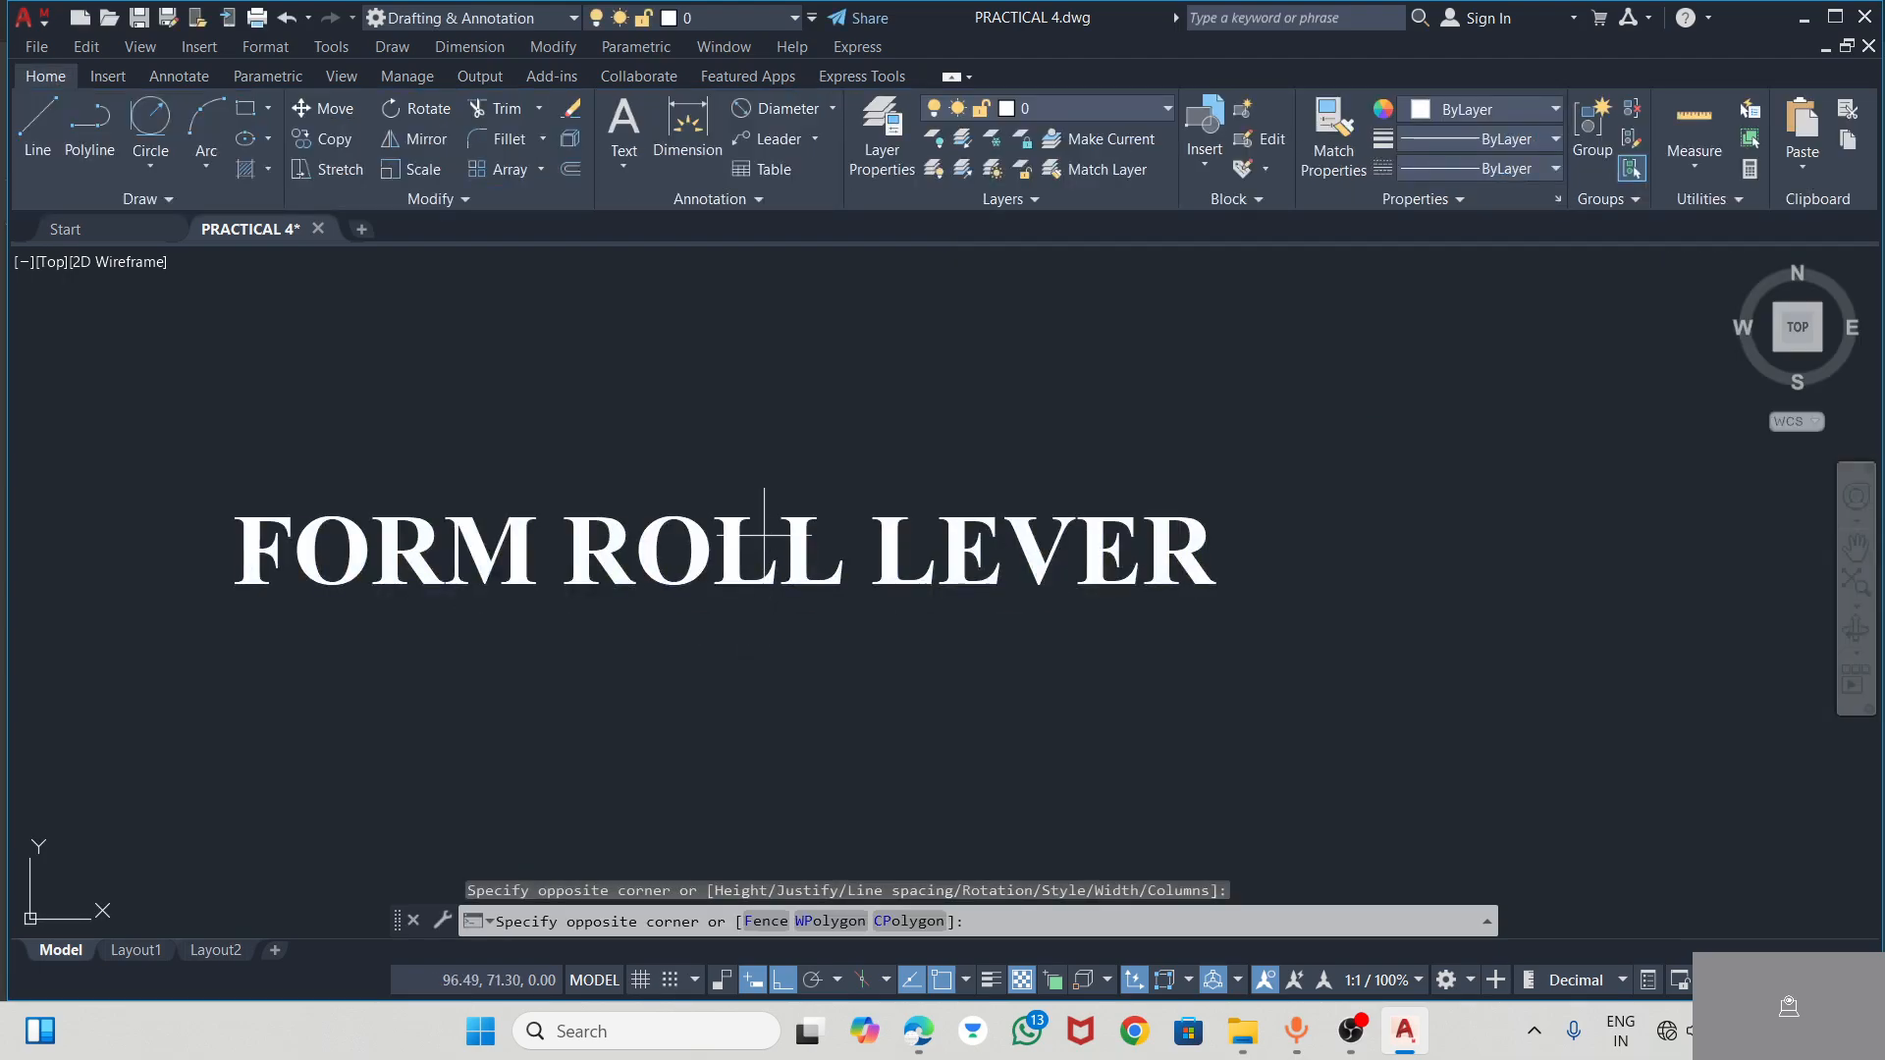
double_click(799, 580)
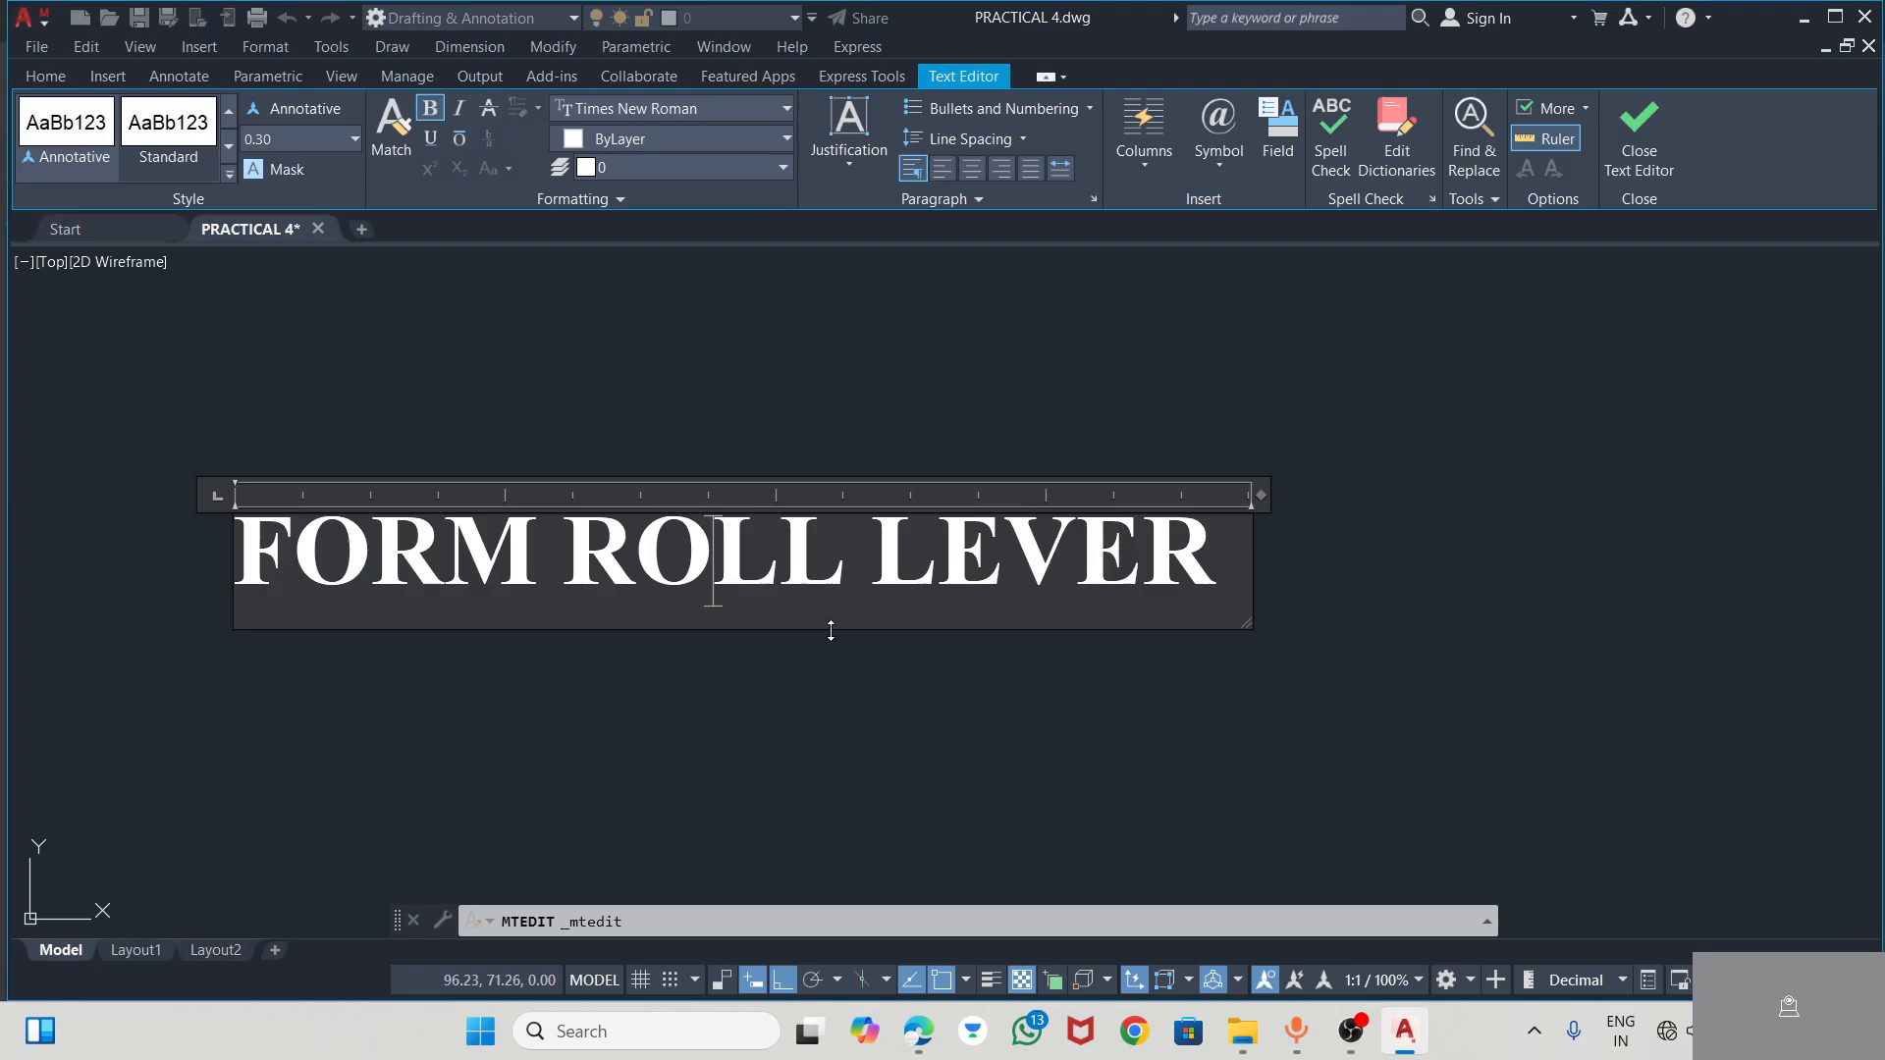
key("ctrl+a")
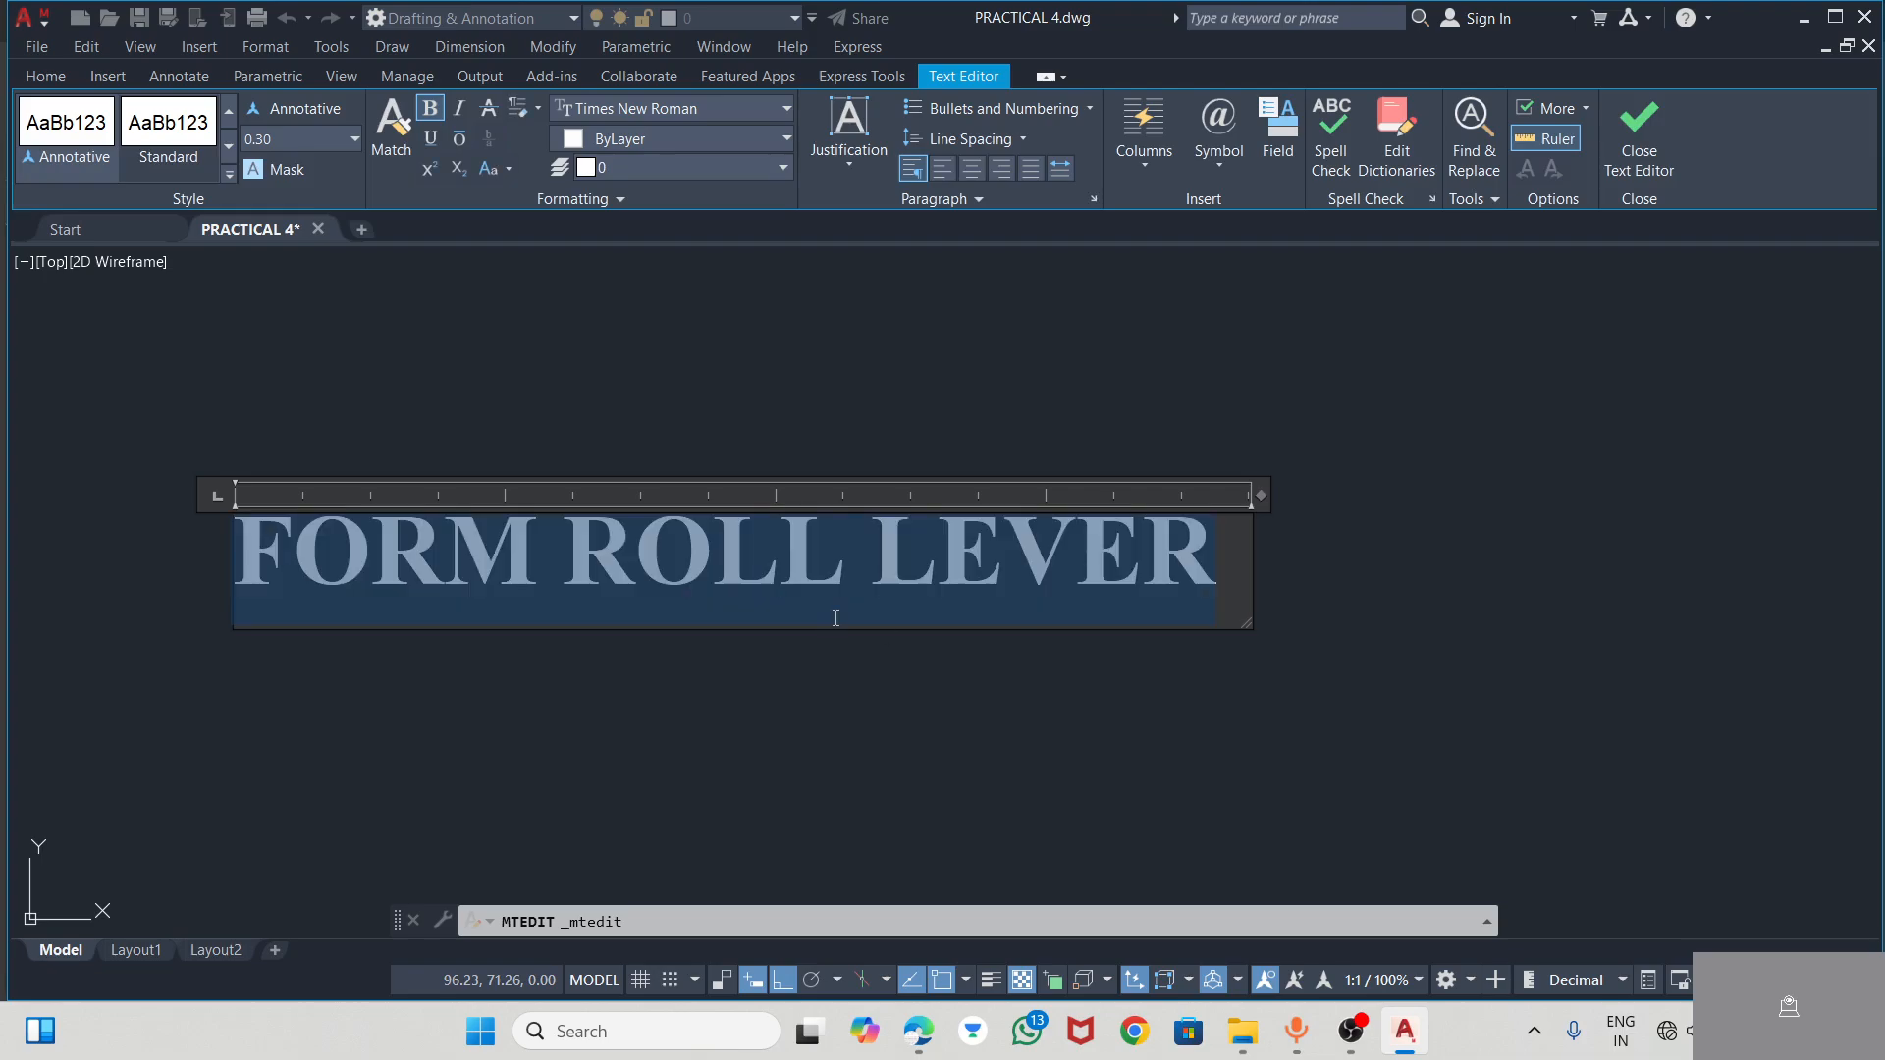
left_click(353, 140)
left_click(352, 142)
type("5")
key("Return")
Widen the FORM ROLL LEVER text box to fit the title on one line and finish editing the text
scroll(508, 310, "down", 6)
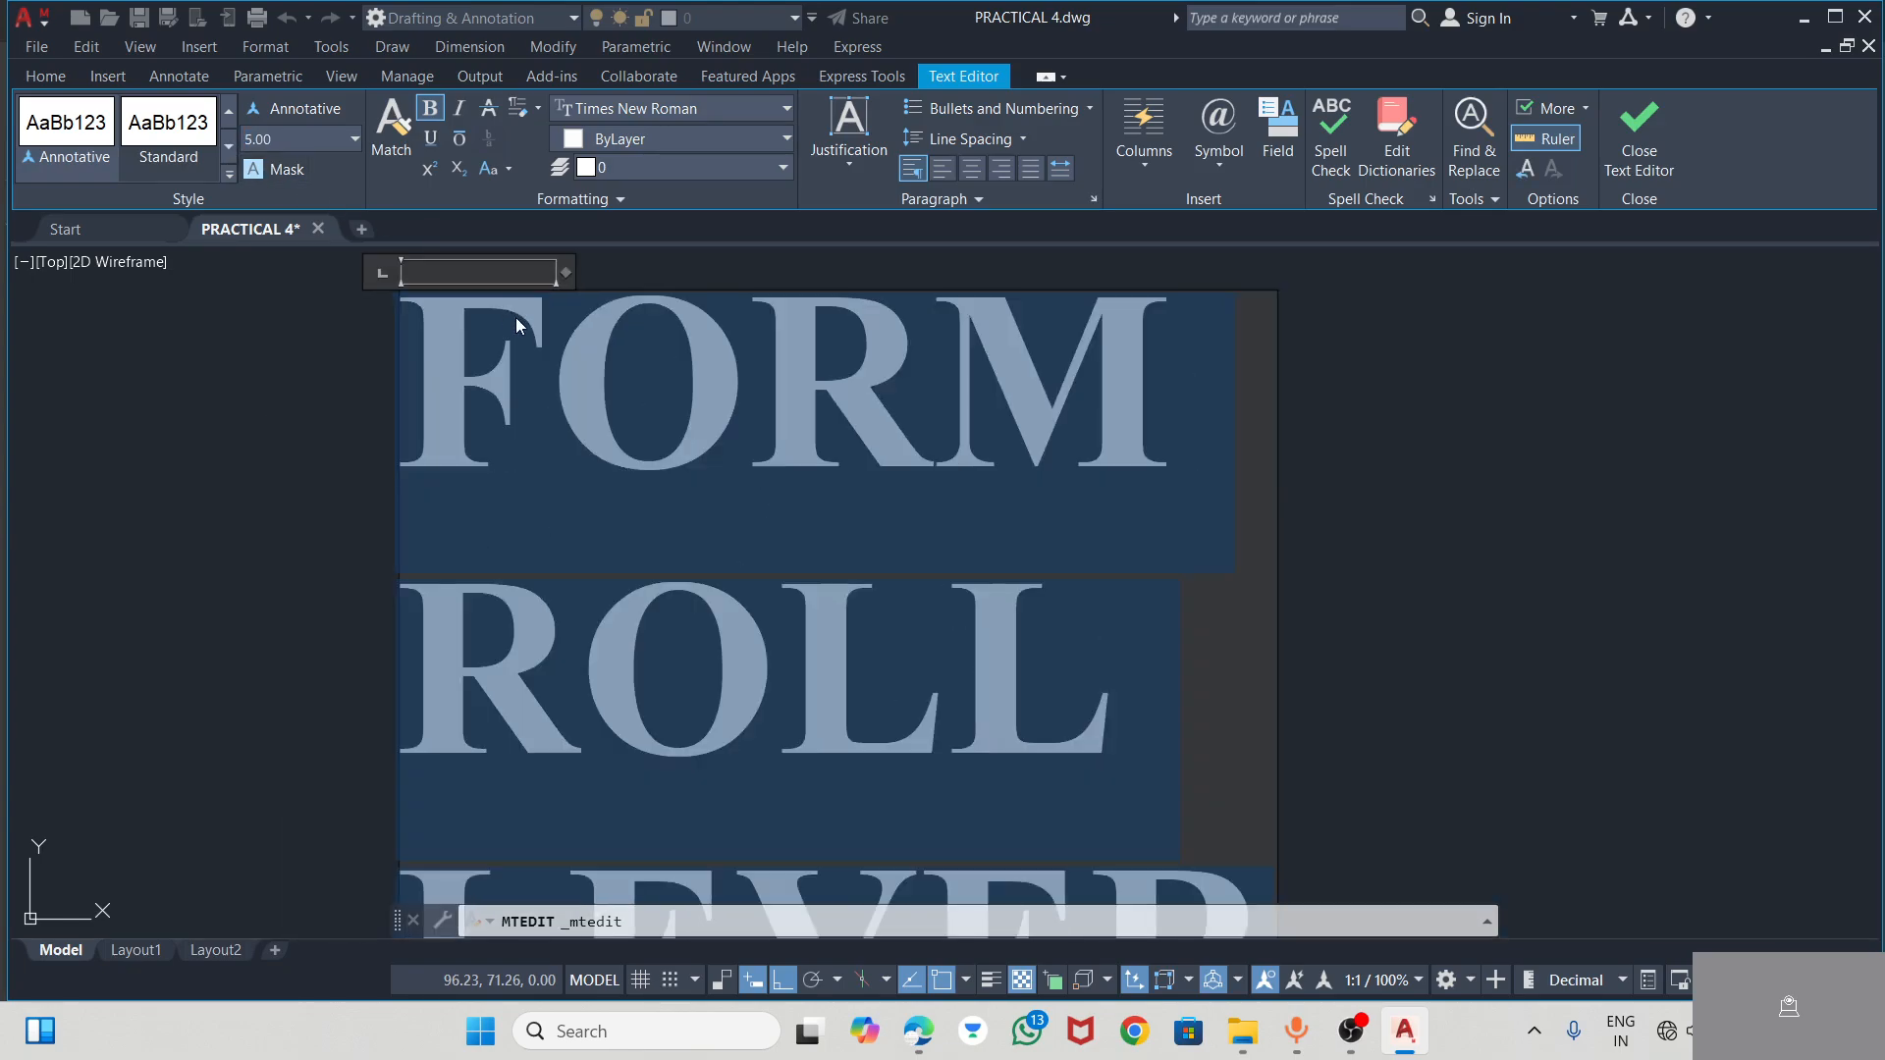
left_click(903, 429)
double_click(693, 436)
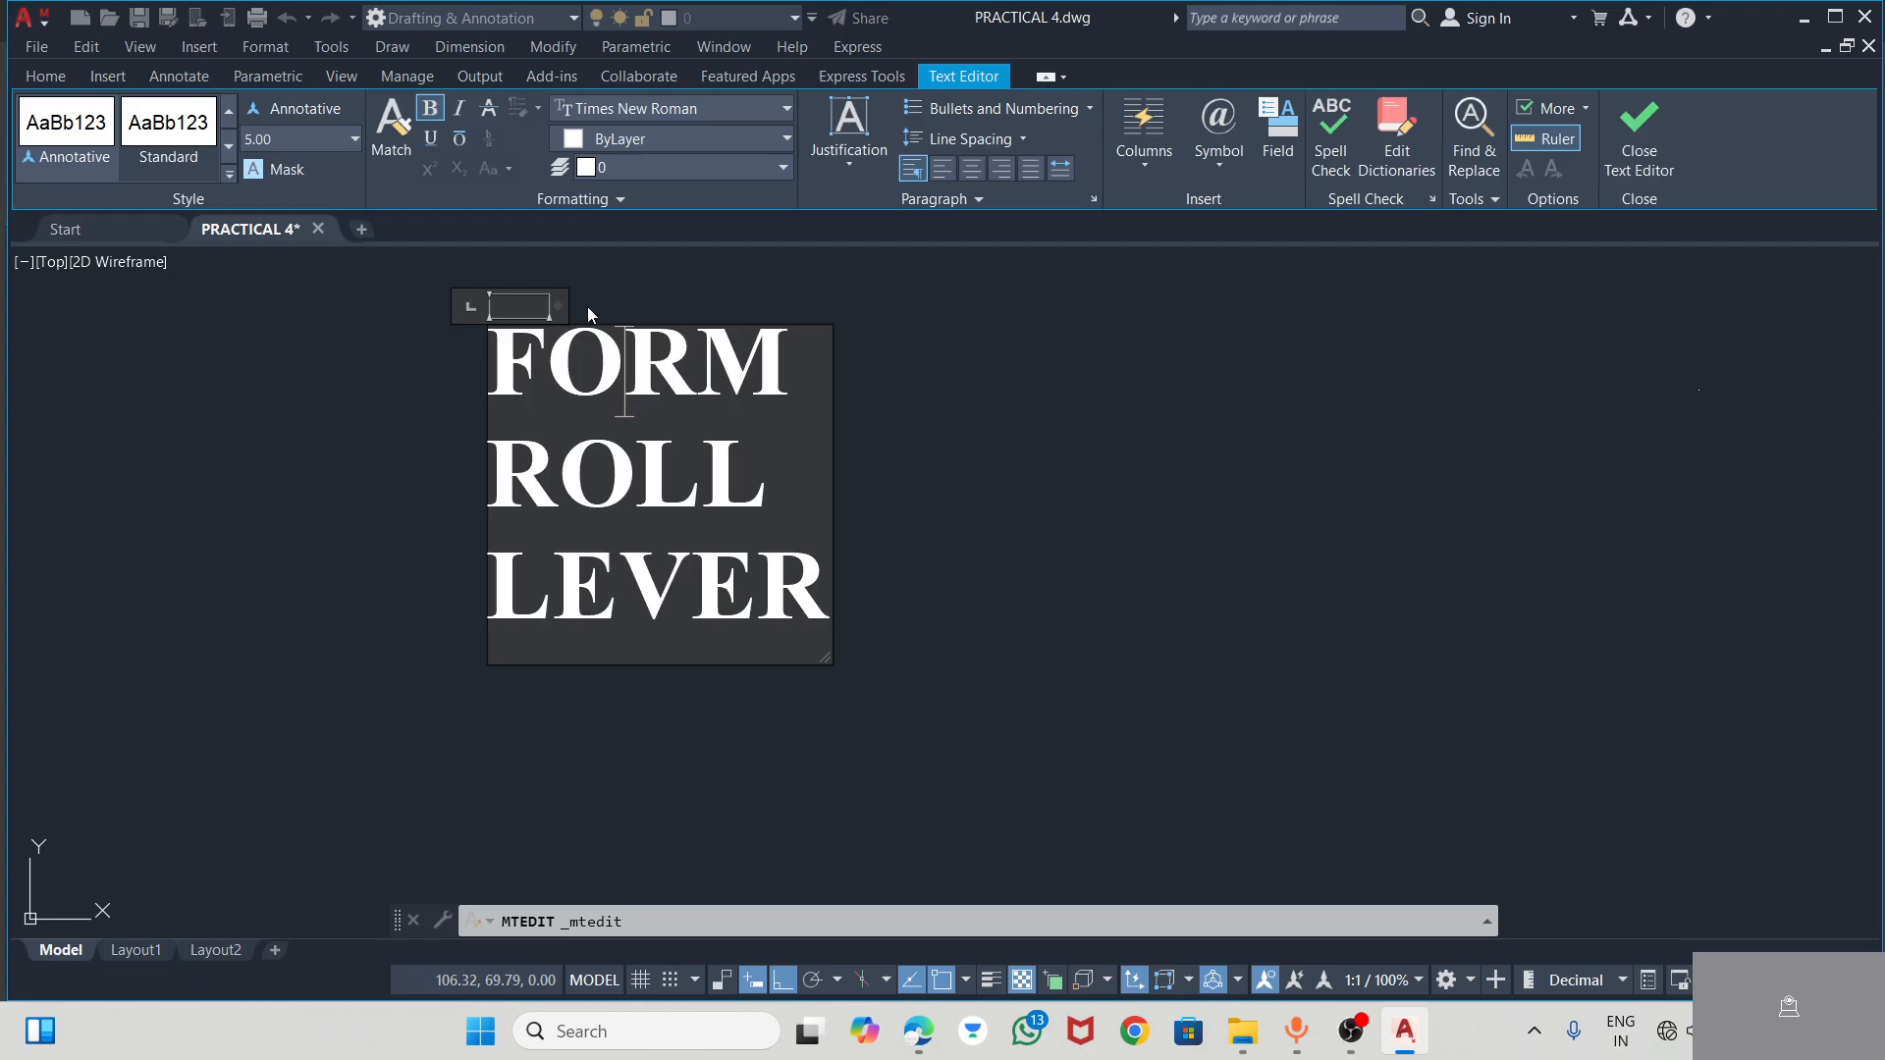
left_click_drag(552, 314, 1547, 383)
left_click(926, 653)
scroll(927, 649, "down", 4)
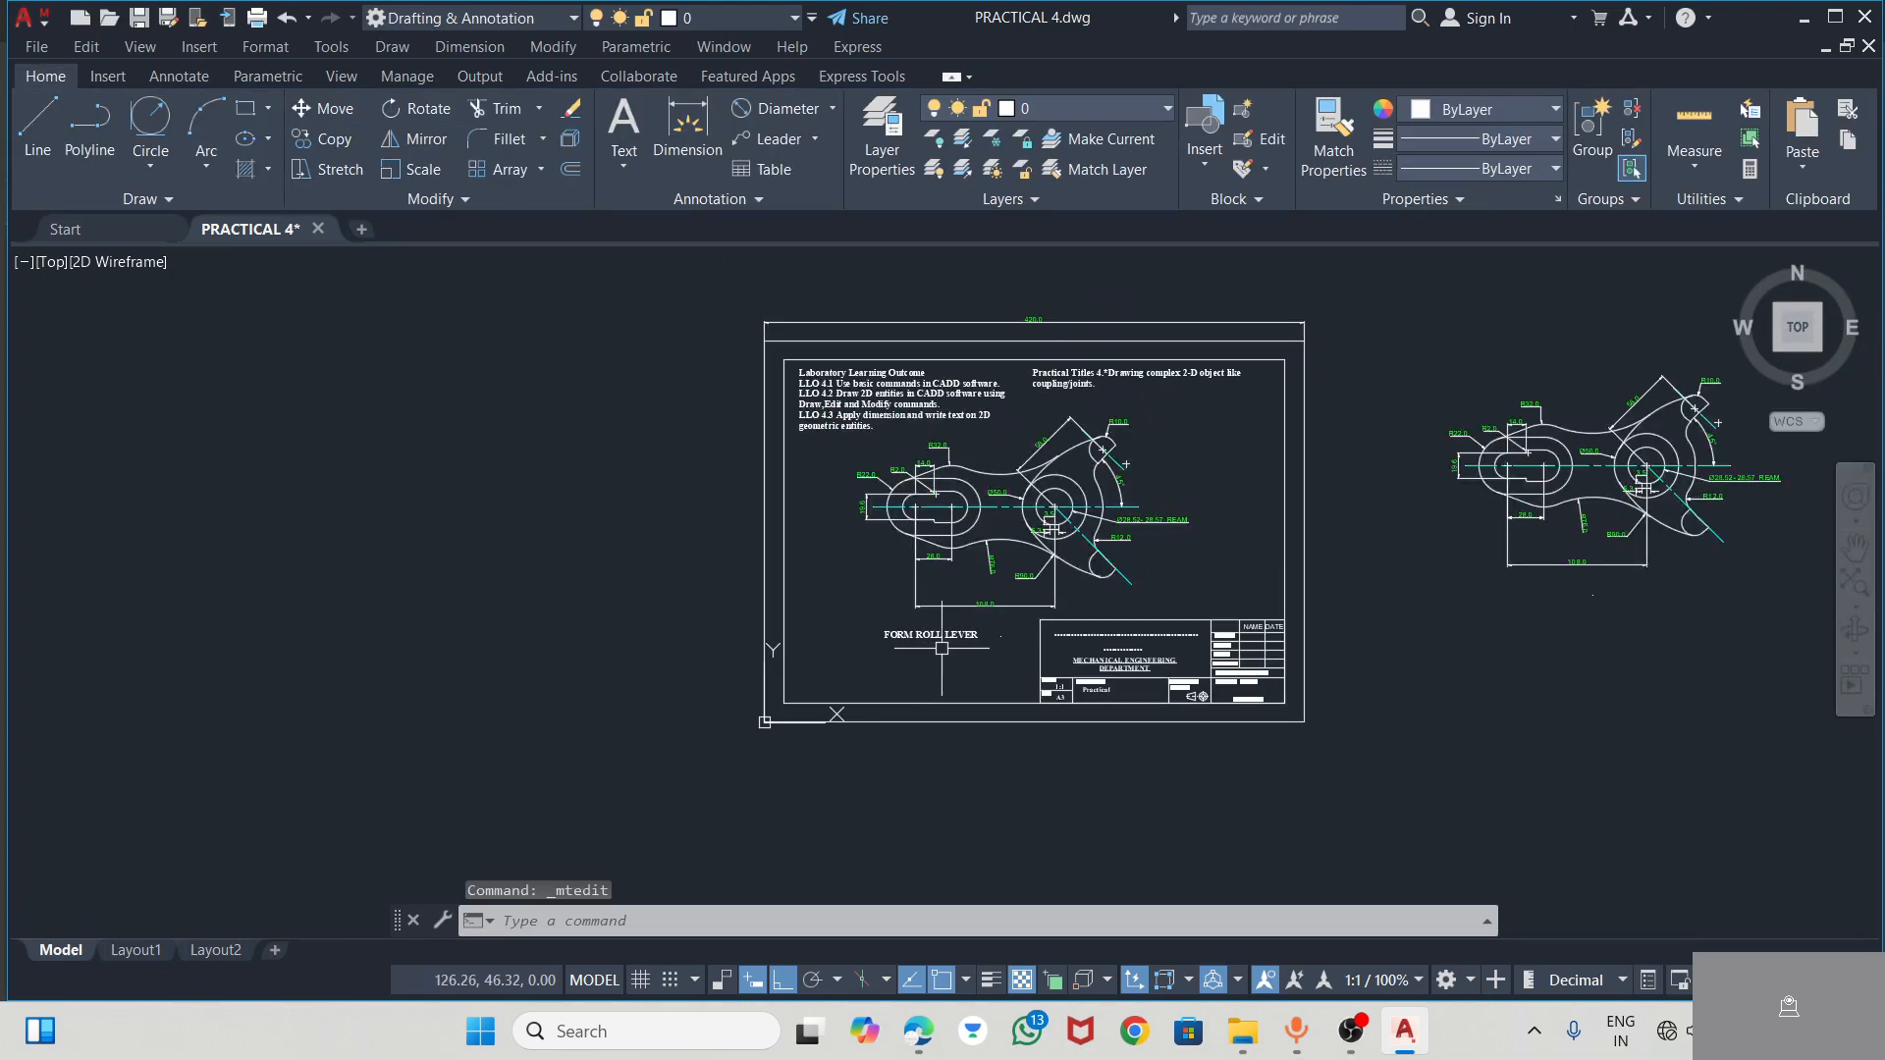
Turn Ortho off and move the FORM ROLL LEVER title directly under the 108.0 dimension, centred below the lever
scroll(931, 633, "up", 3)
left_click(899, 617)
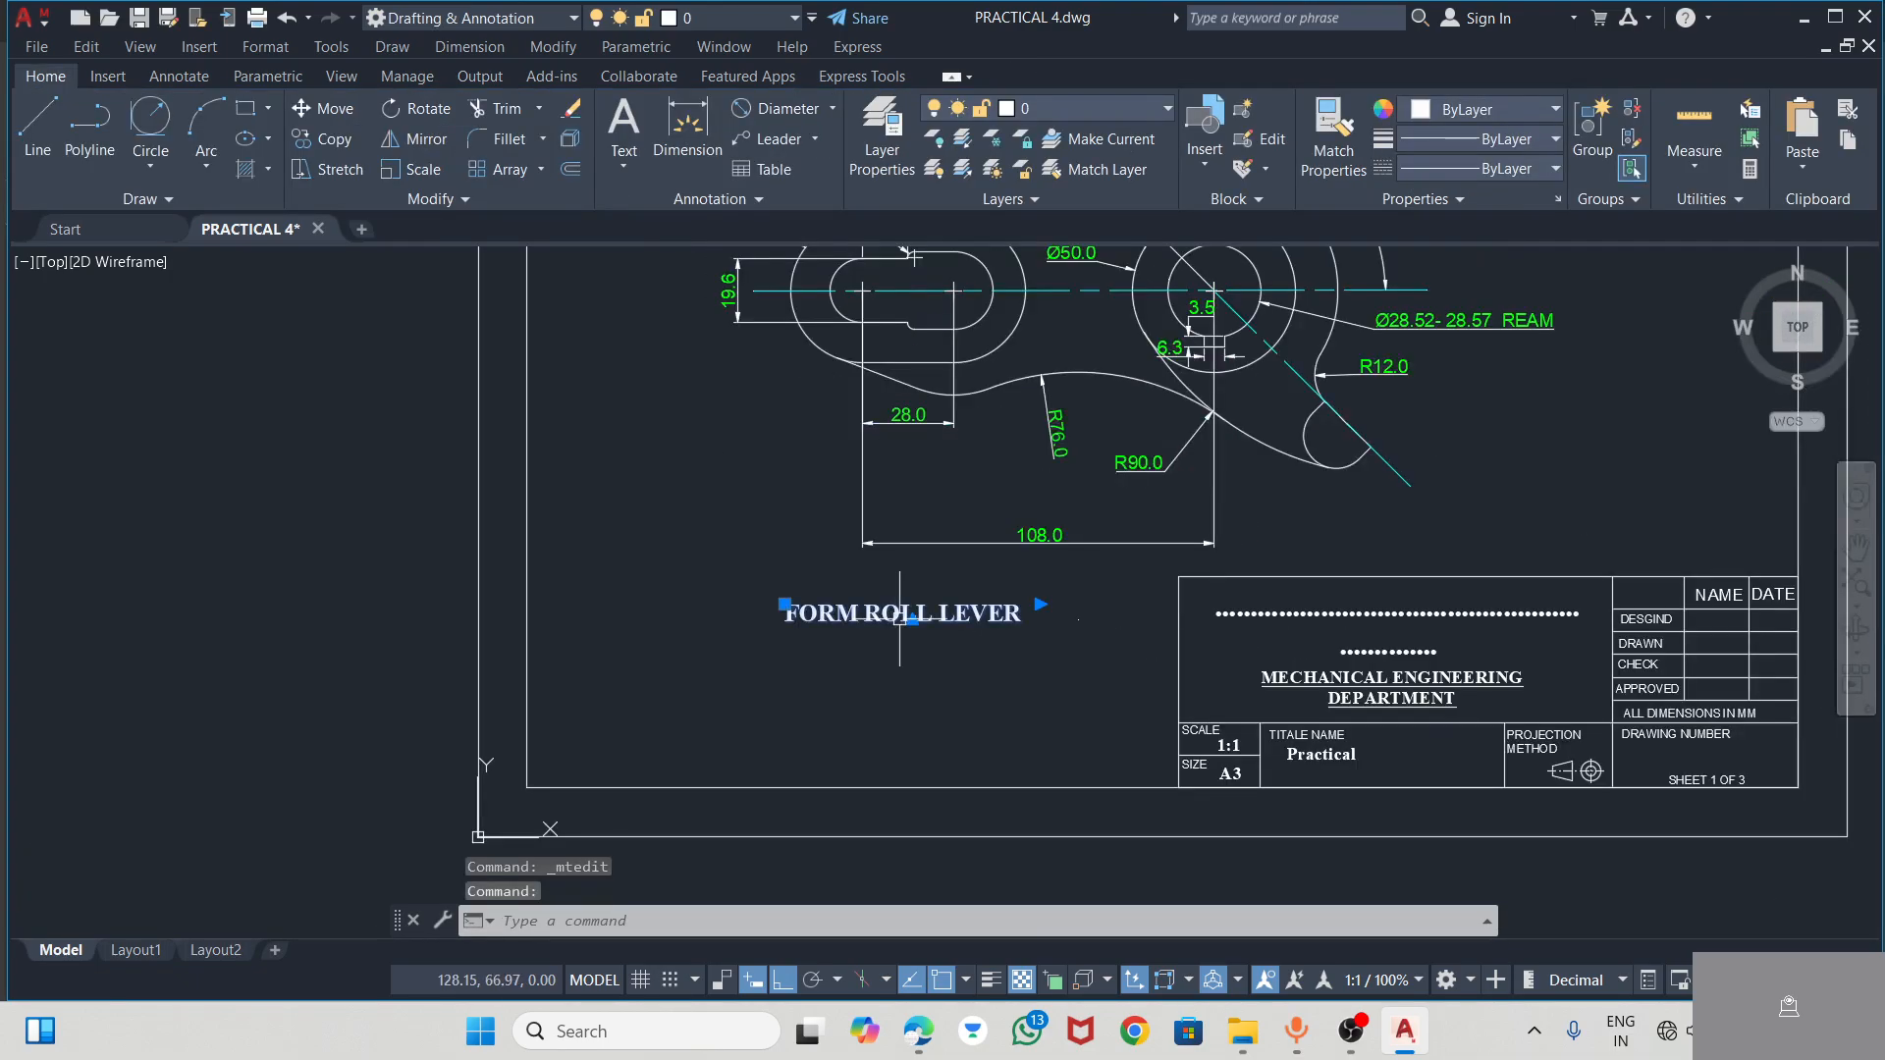
left_click(783, 604)
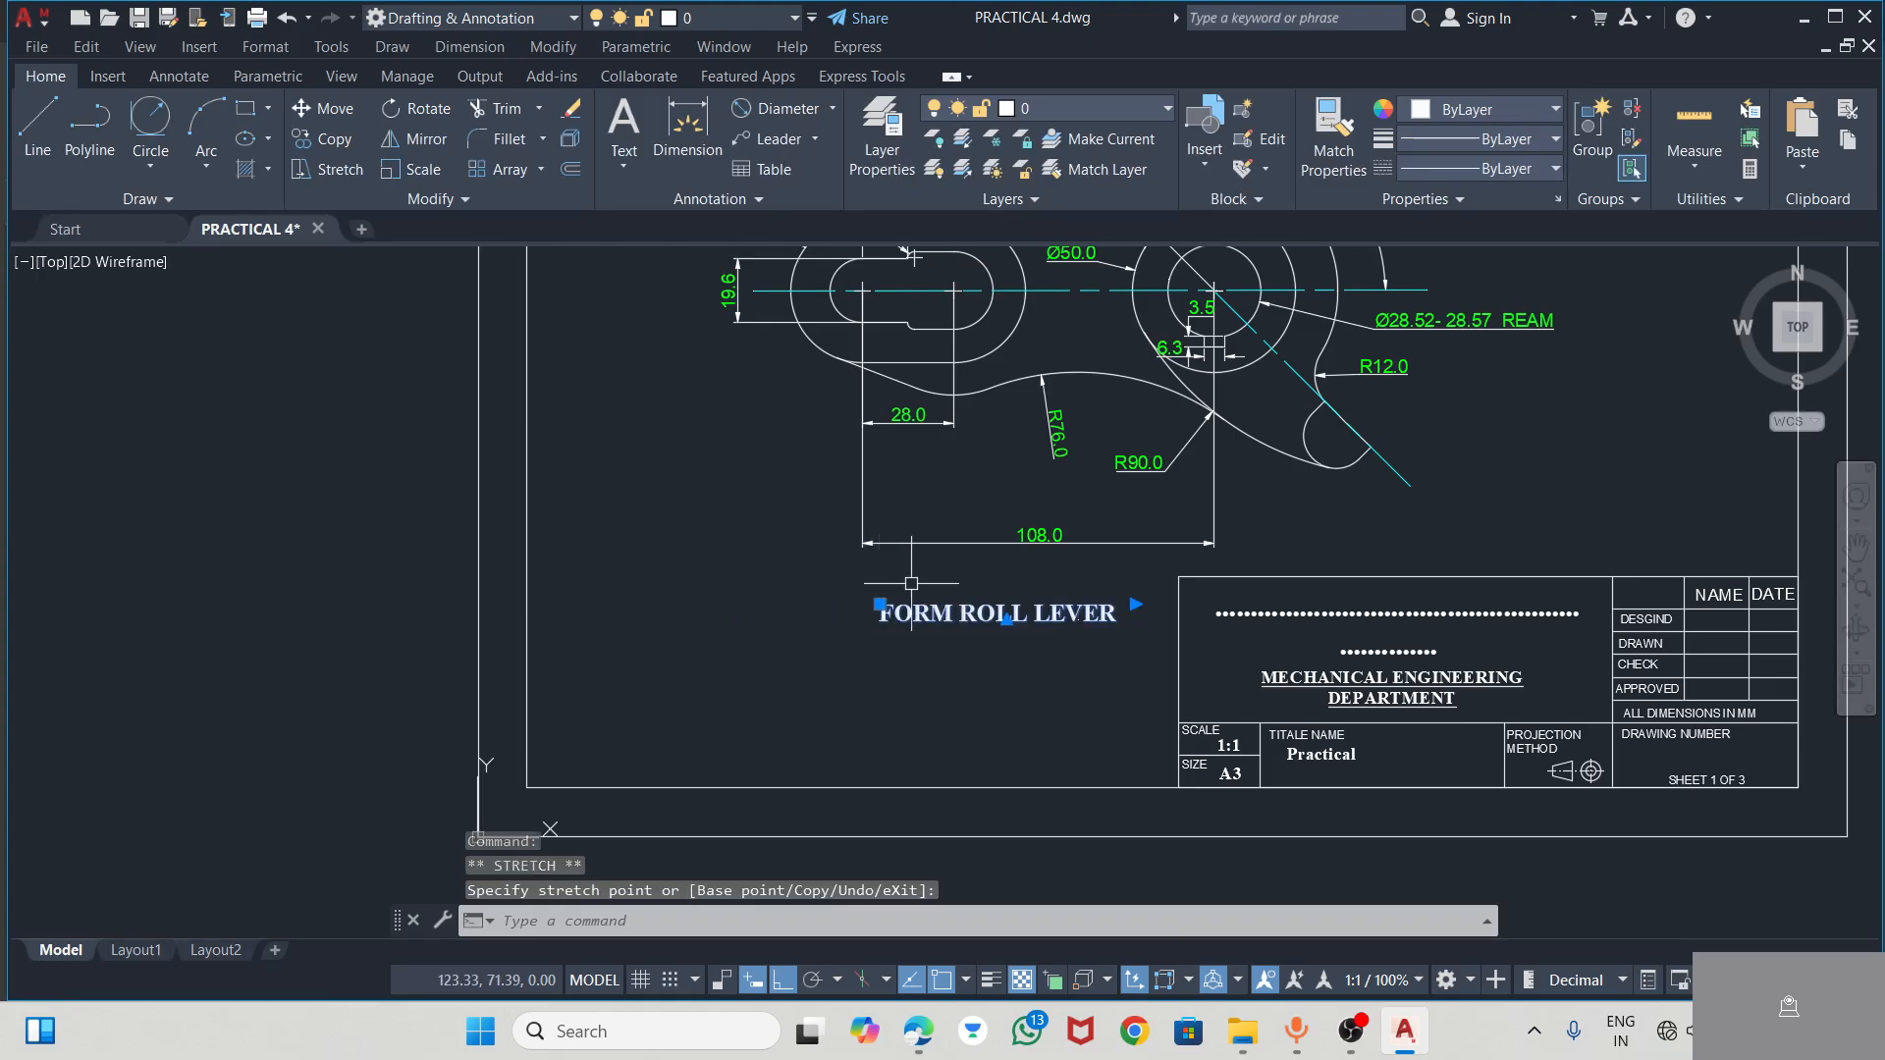
left_click(783, 981)
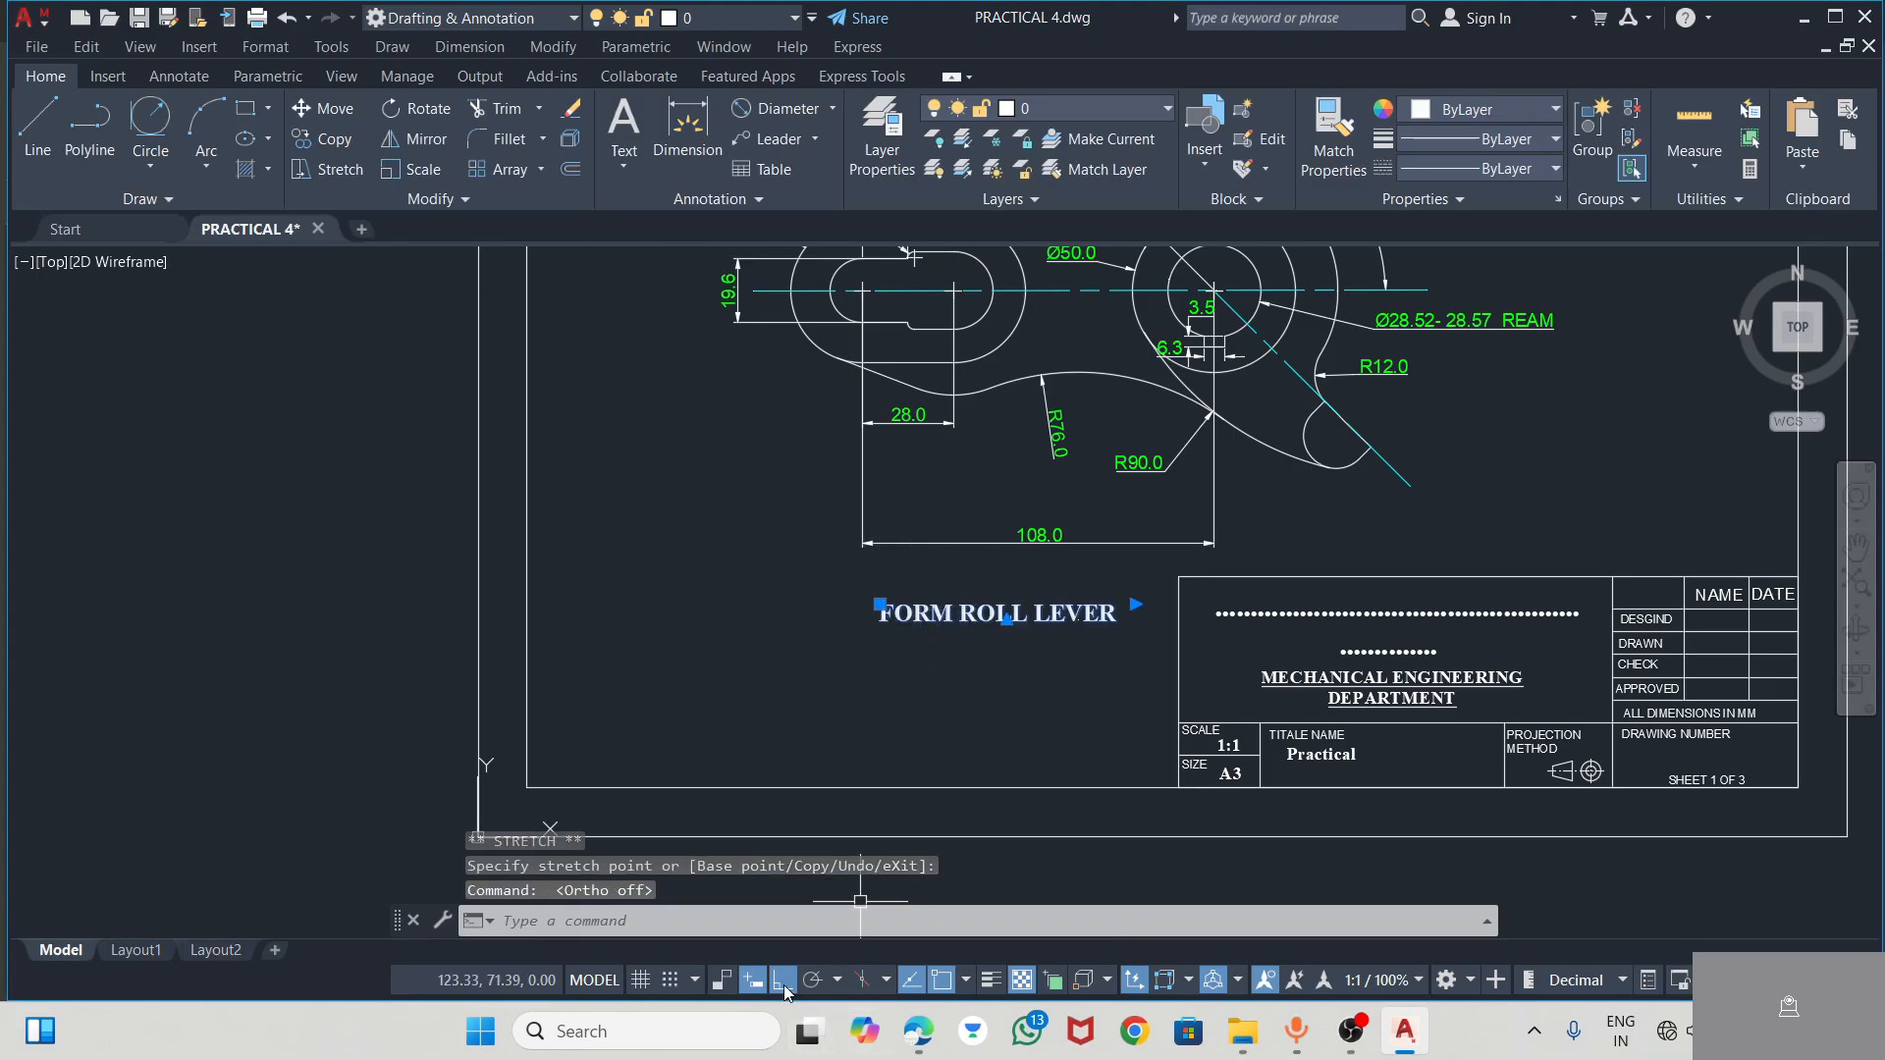
left_click(881, 579)
Move the 108.0 dimension line up, closer to the lever and clear of the title, and clear the selection
left_click(965, 540)
left_click_drag(1040, 546, 1037, 518)
left_click(1037, 519)
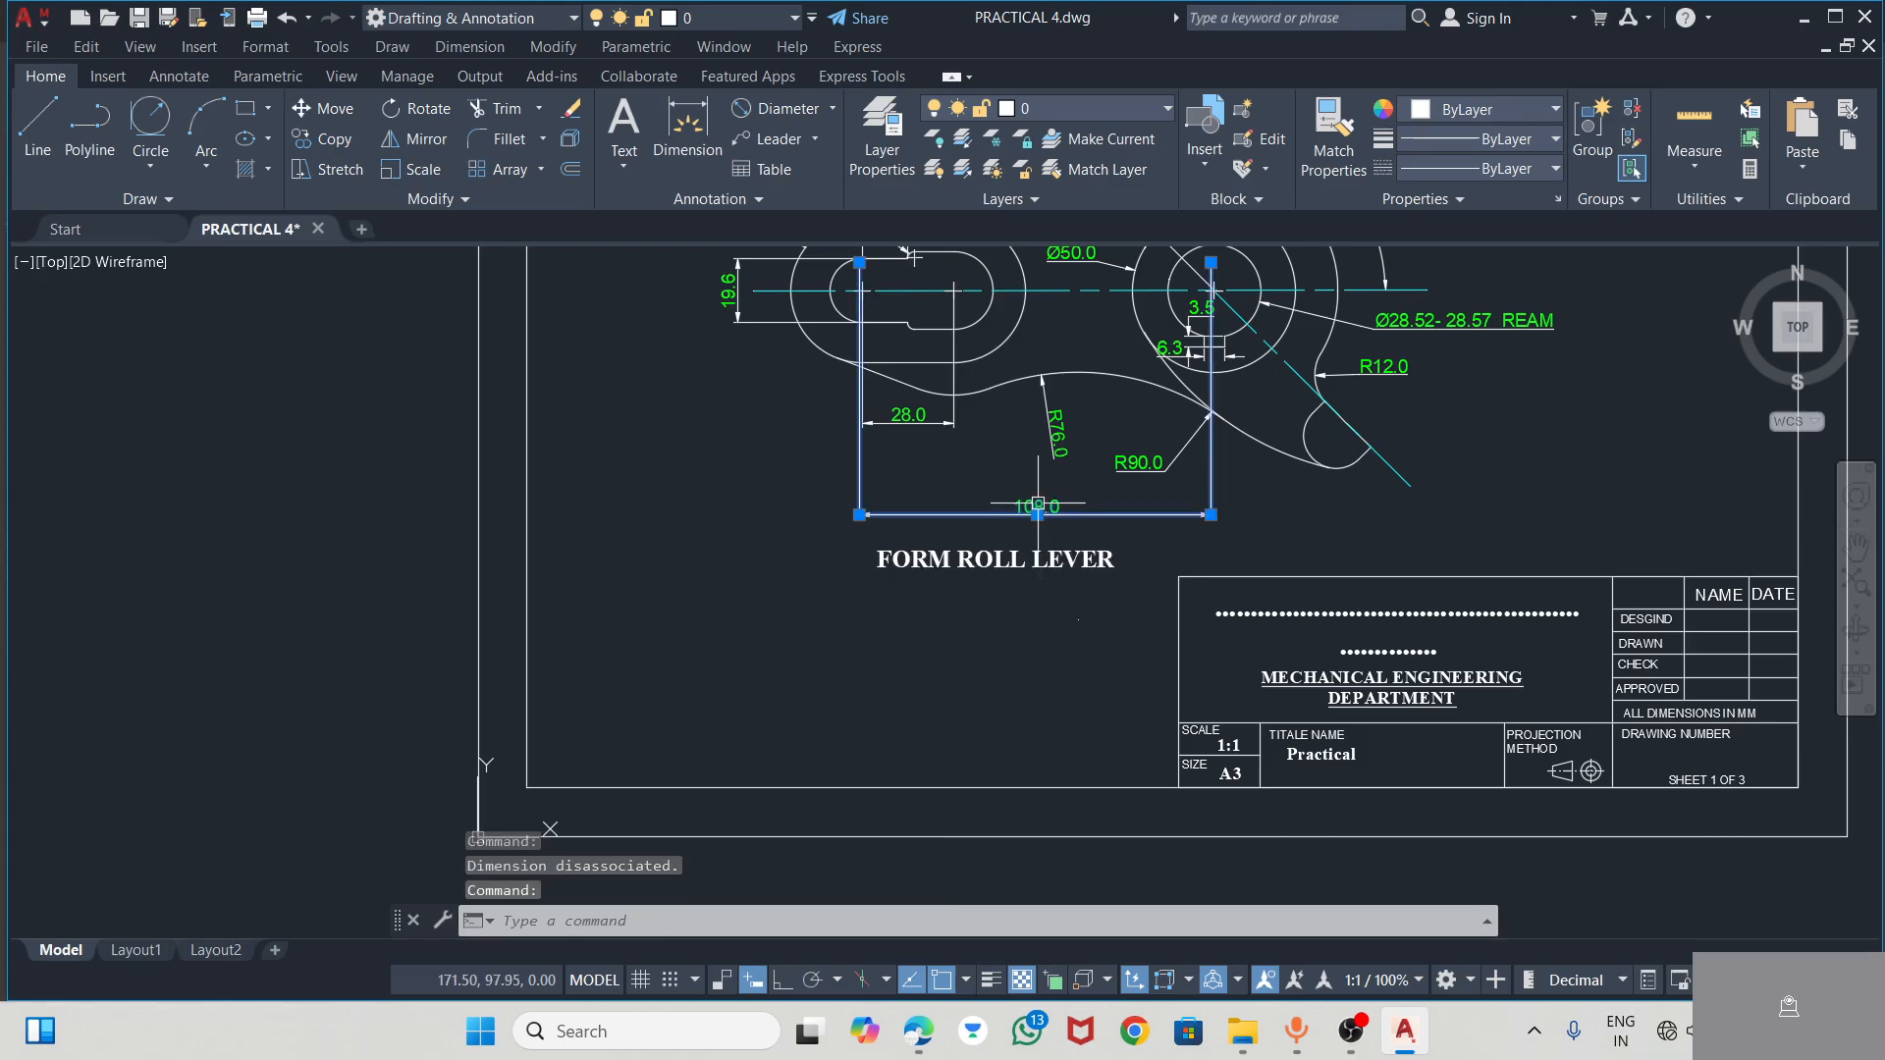
left_click(1003, 623)
scroll(901, 605, "down", 2)
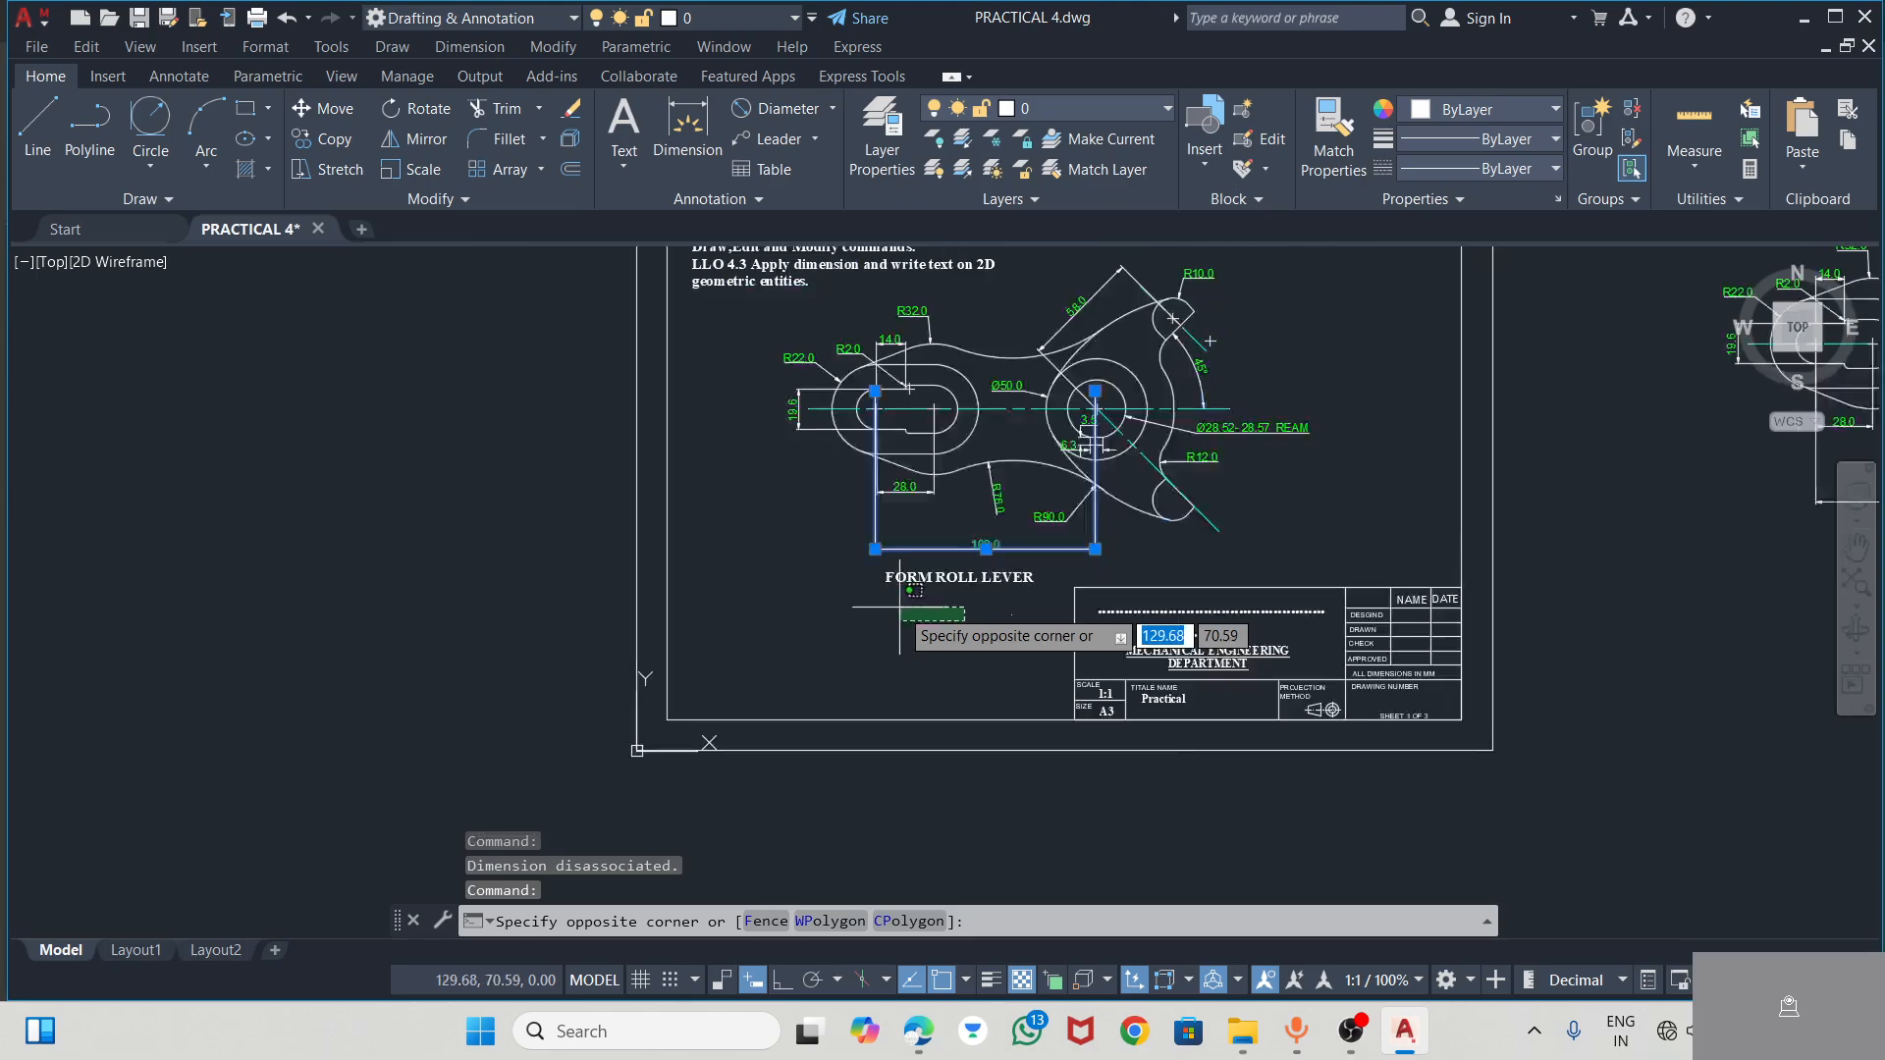
key("Escape")
key("Escape")
Copy the FORM ROLL LEVER title into the title block's TITALE NAME cell, below the Practical text
scroll(938, 660, "up", 5)
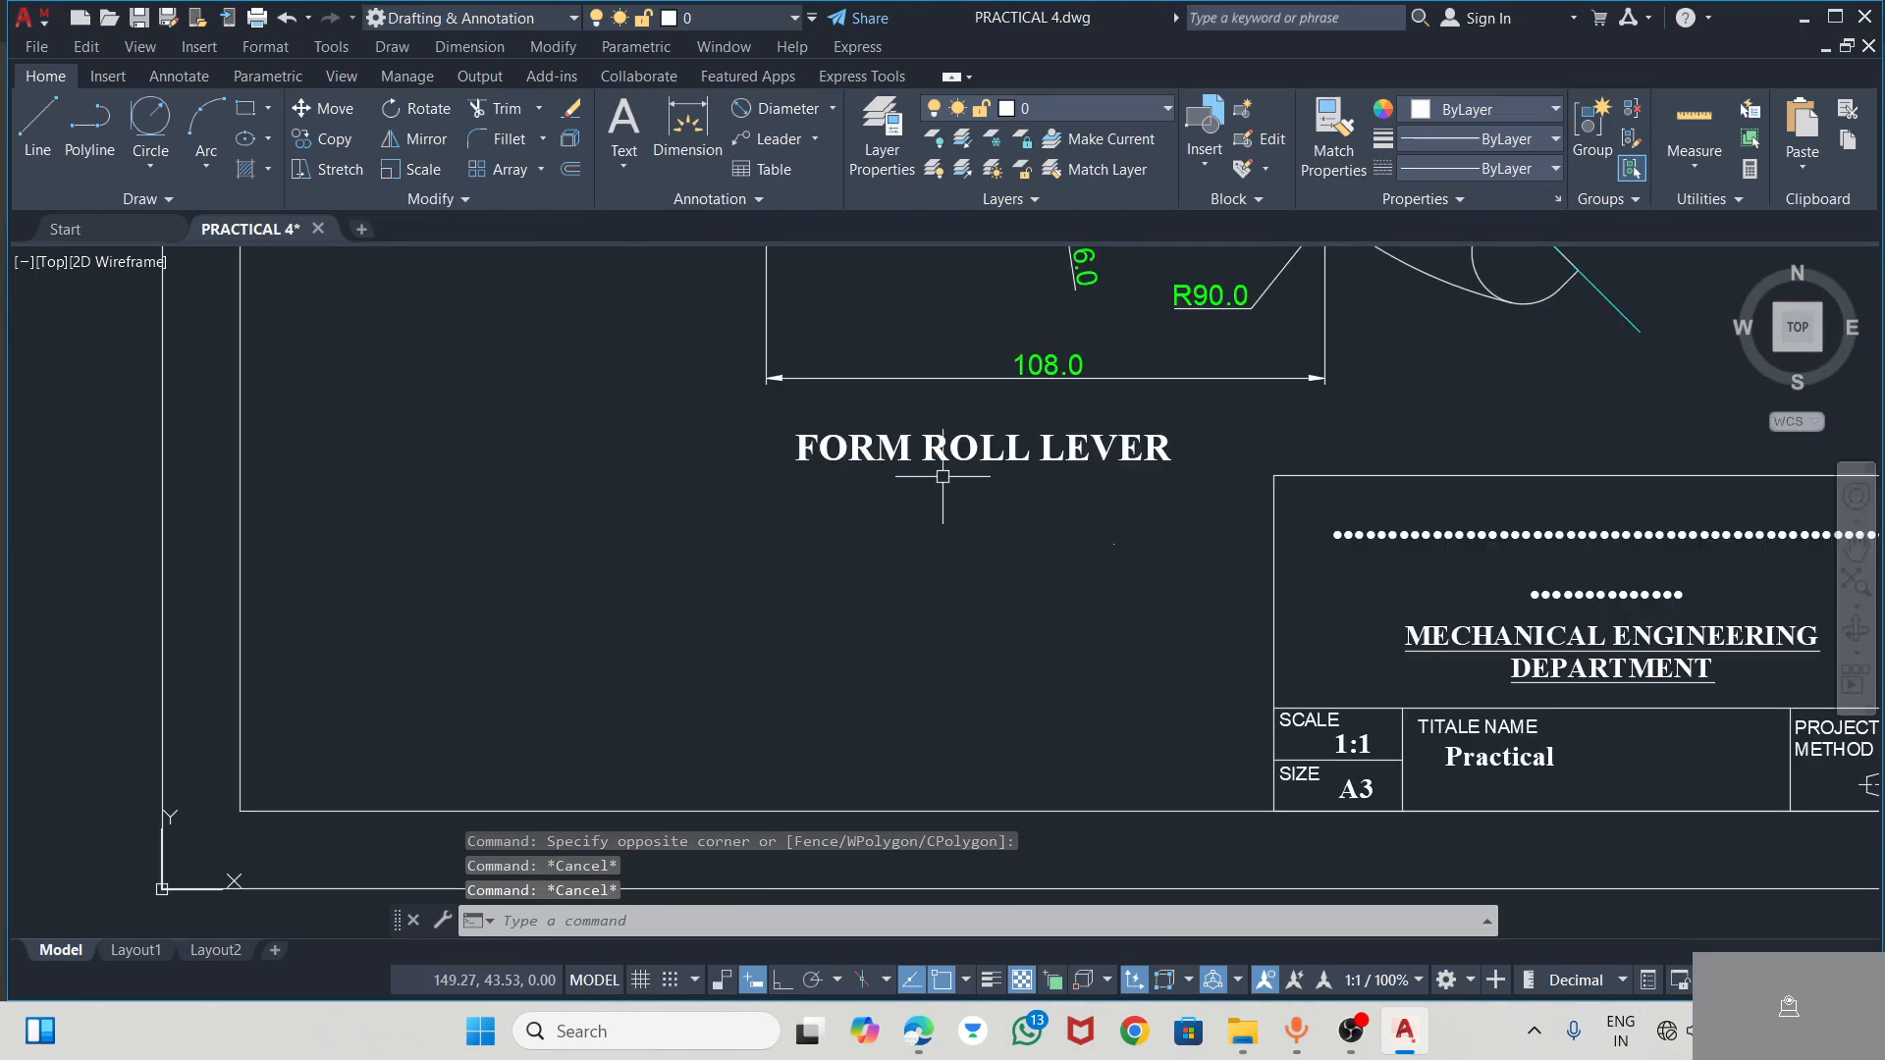
double_click(941, 457)
left_click(790, 540)
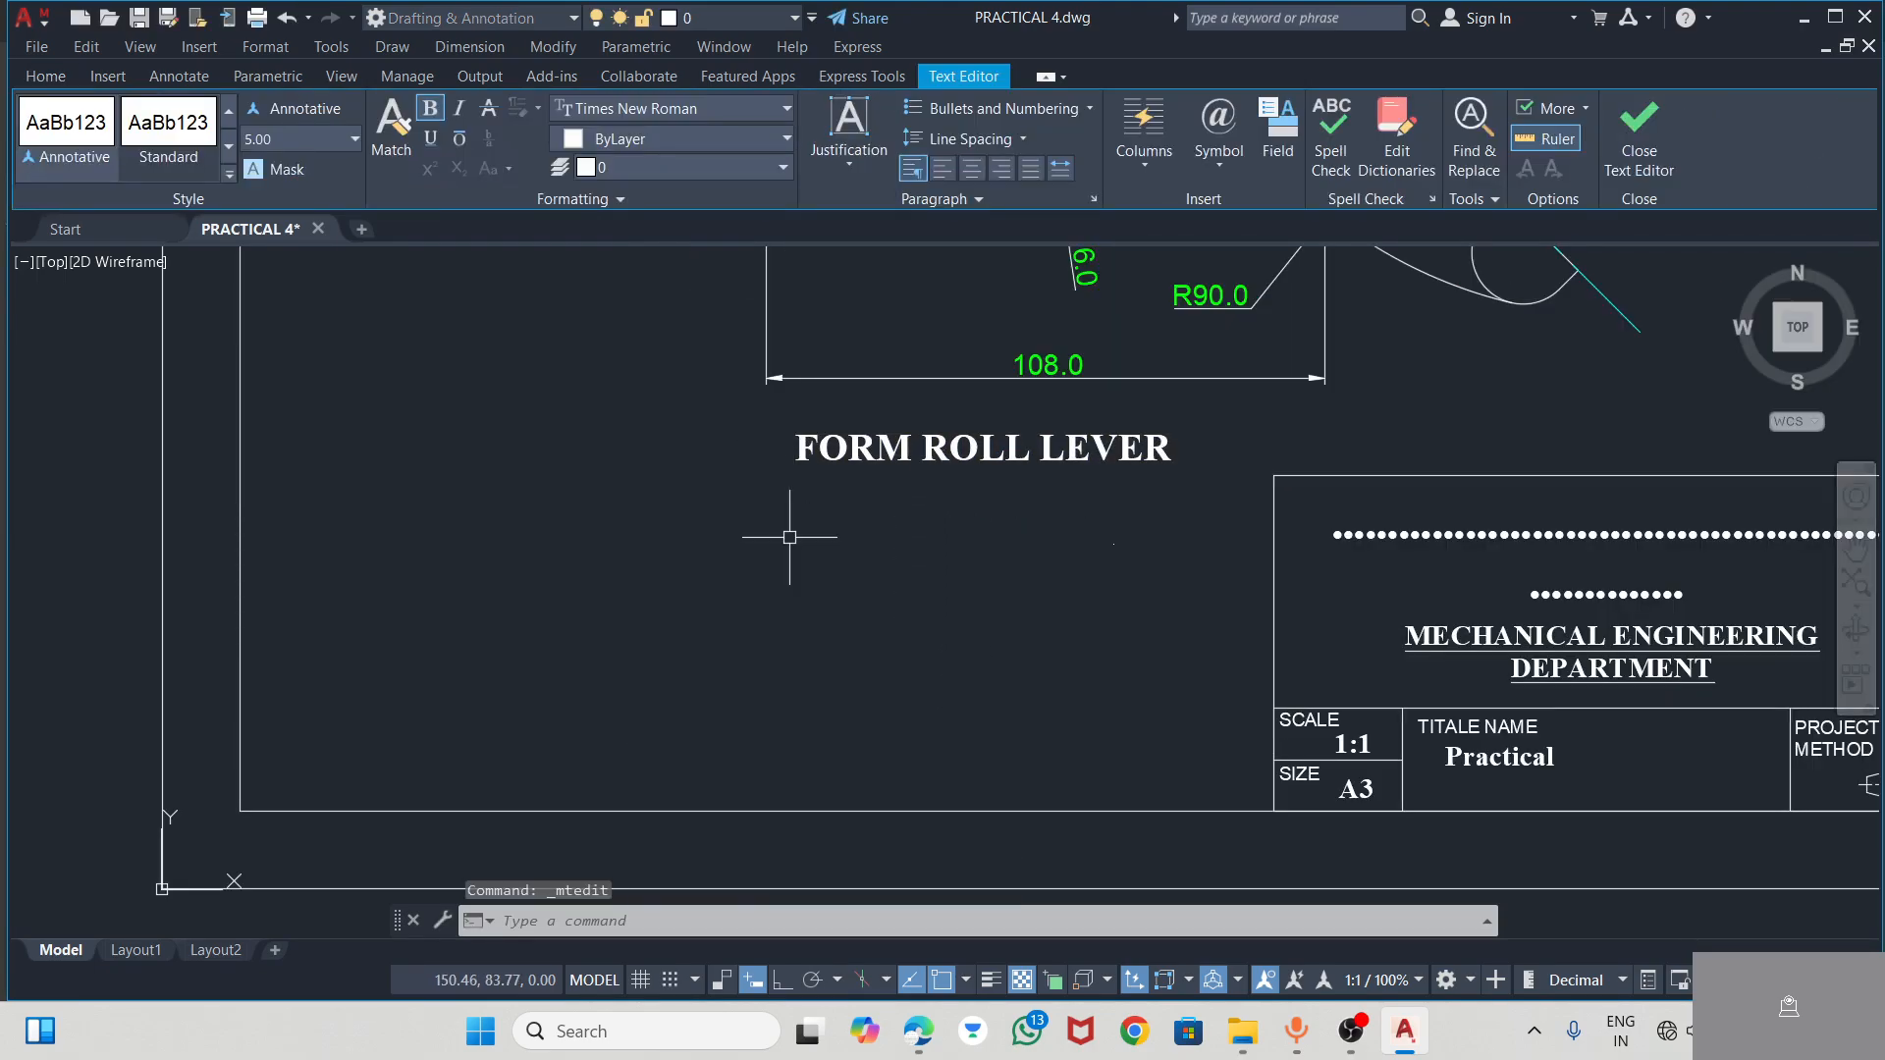
left_click(805, 442)
key("ctrl+c")
scroll(1012, 540, "down", 2)
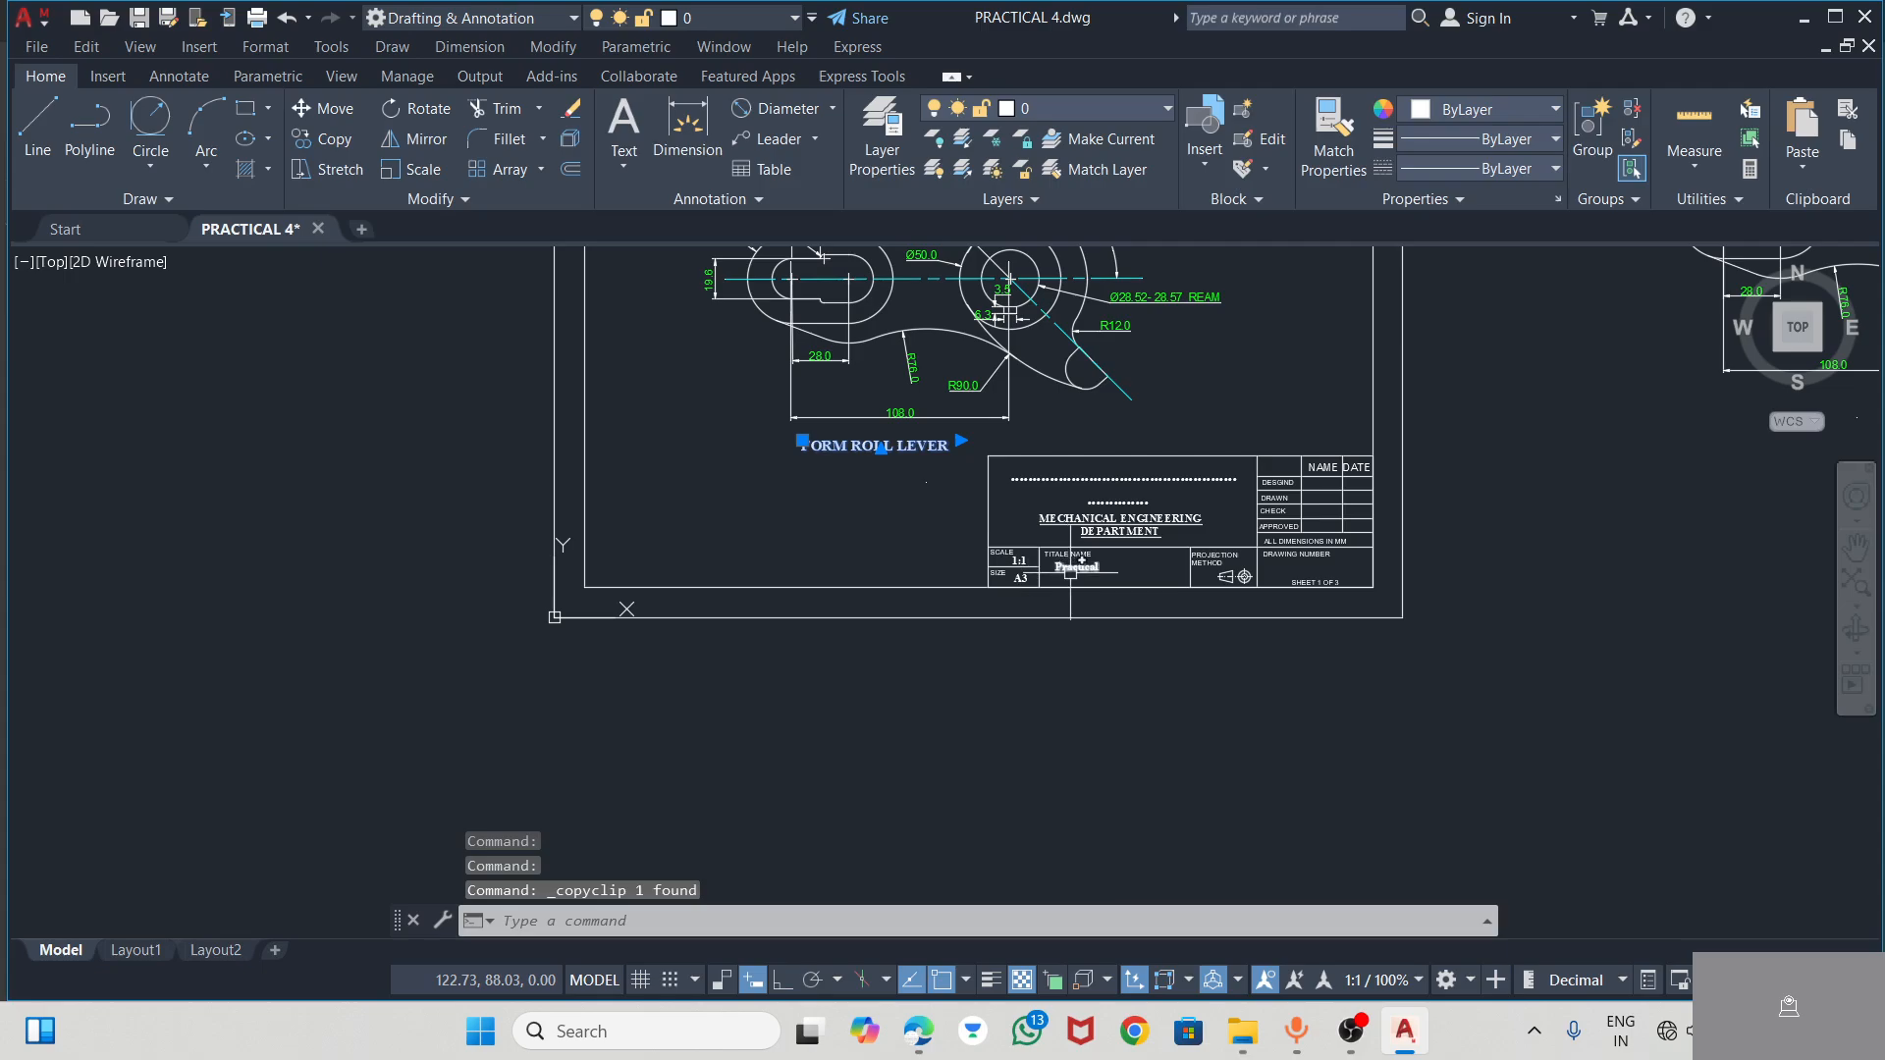
scroll(1068, 550, "up", 5)
key("ctrl+v")
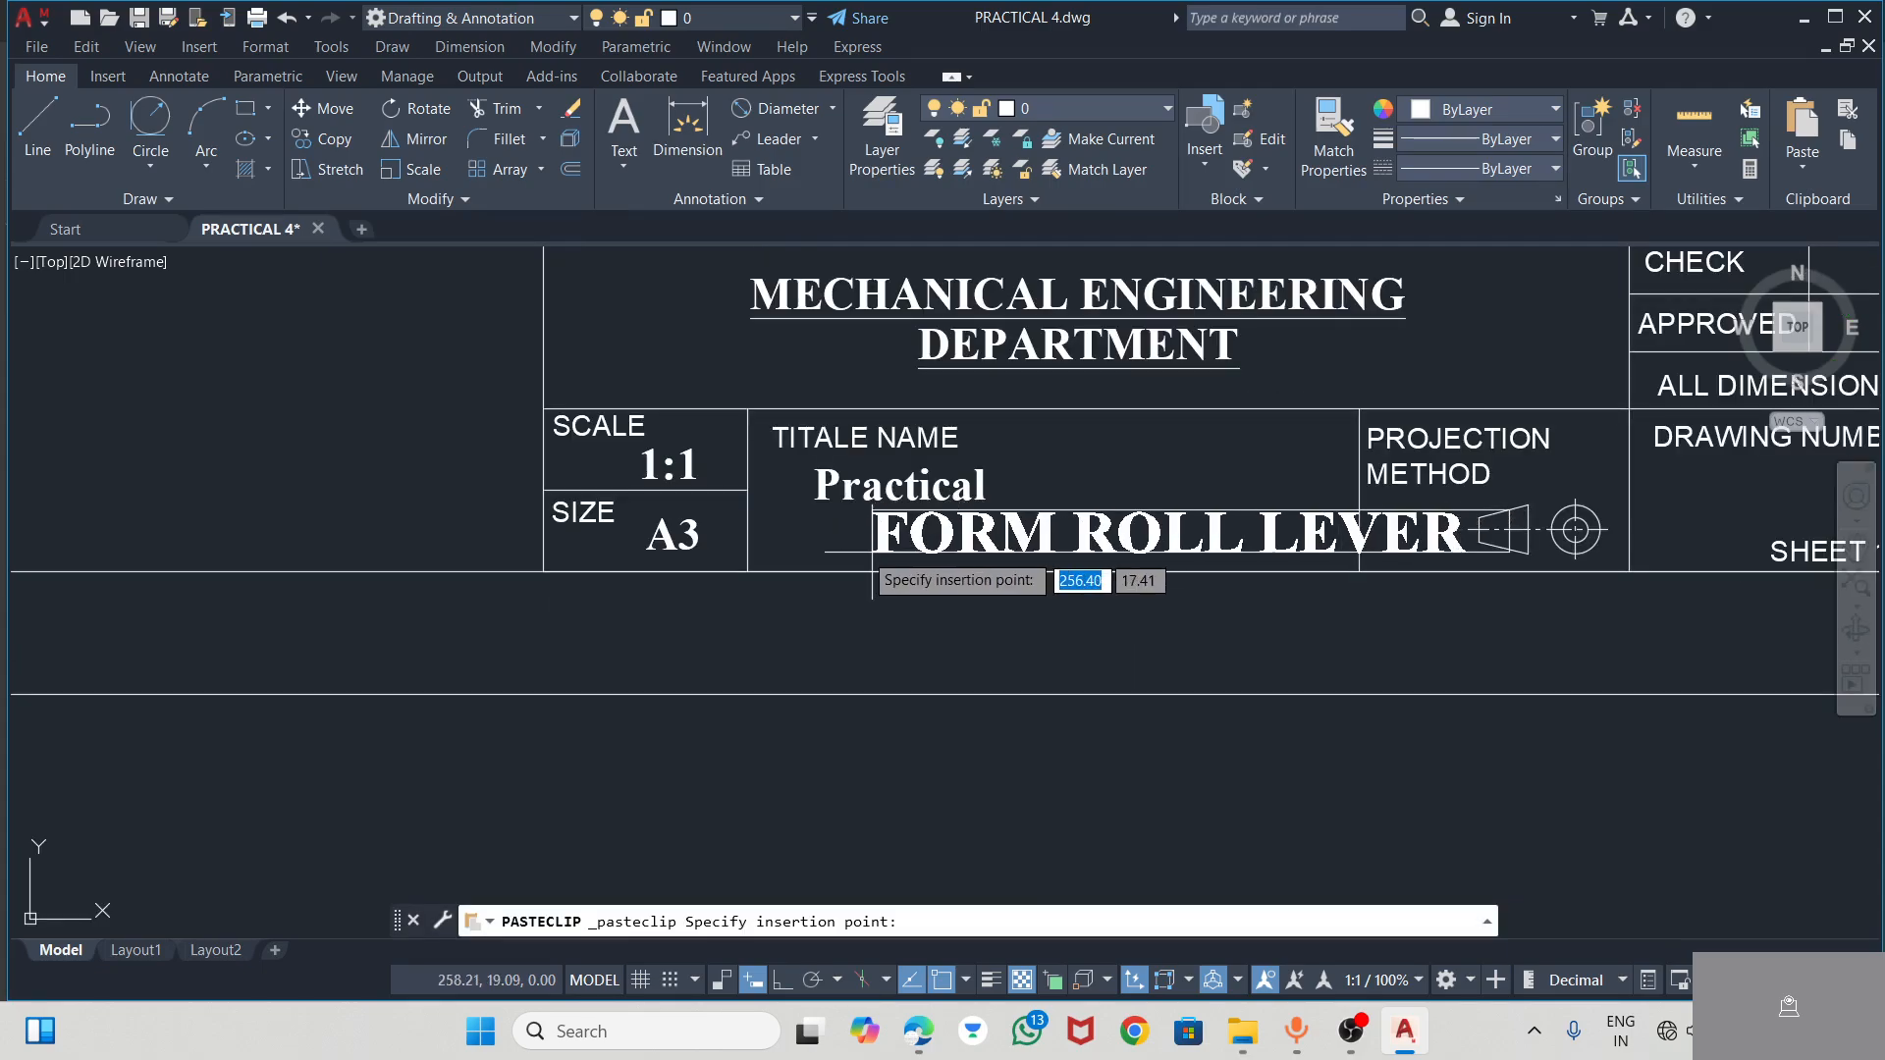
left_click(756, 555)
left_click(936, 633)
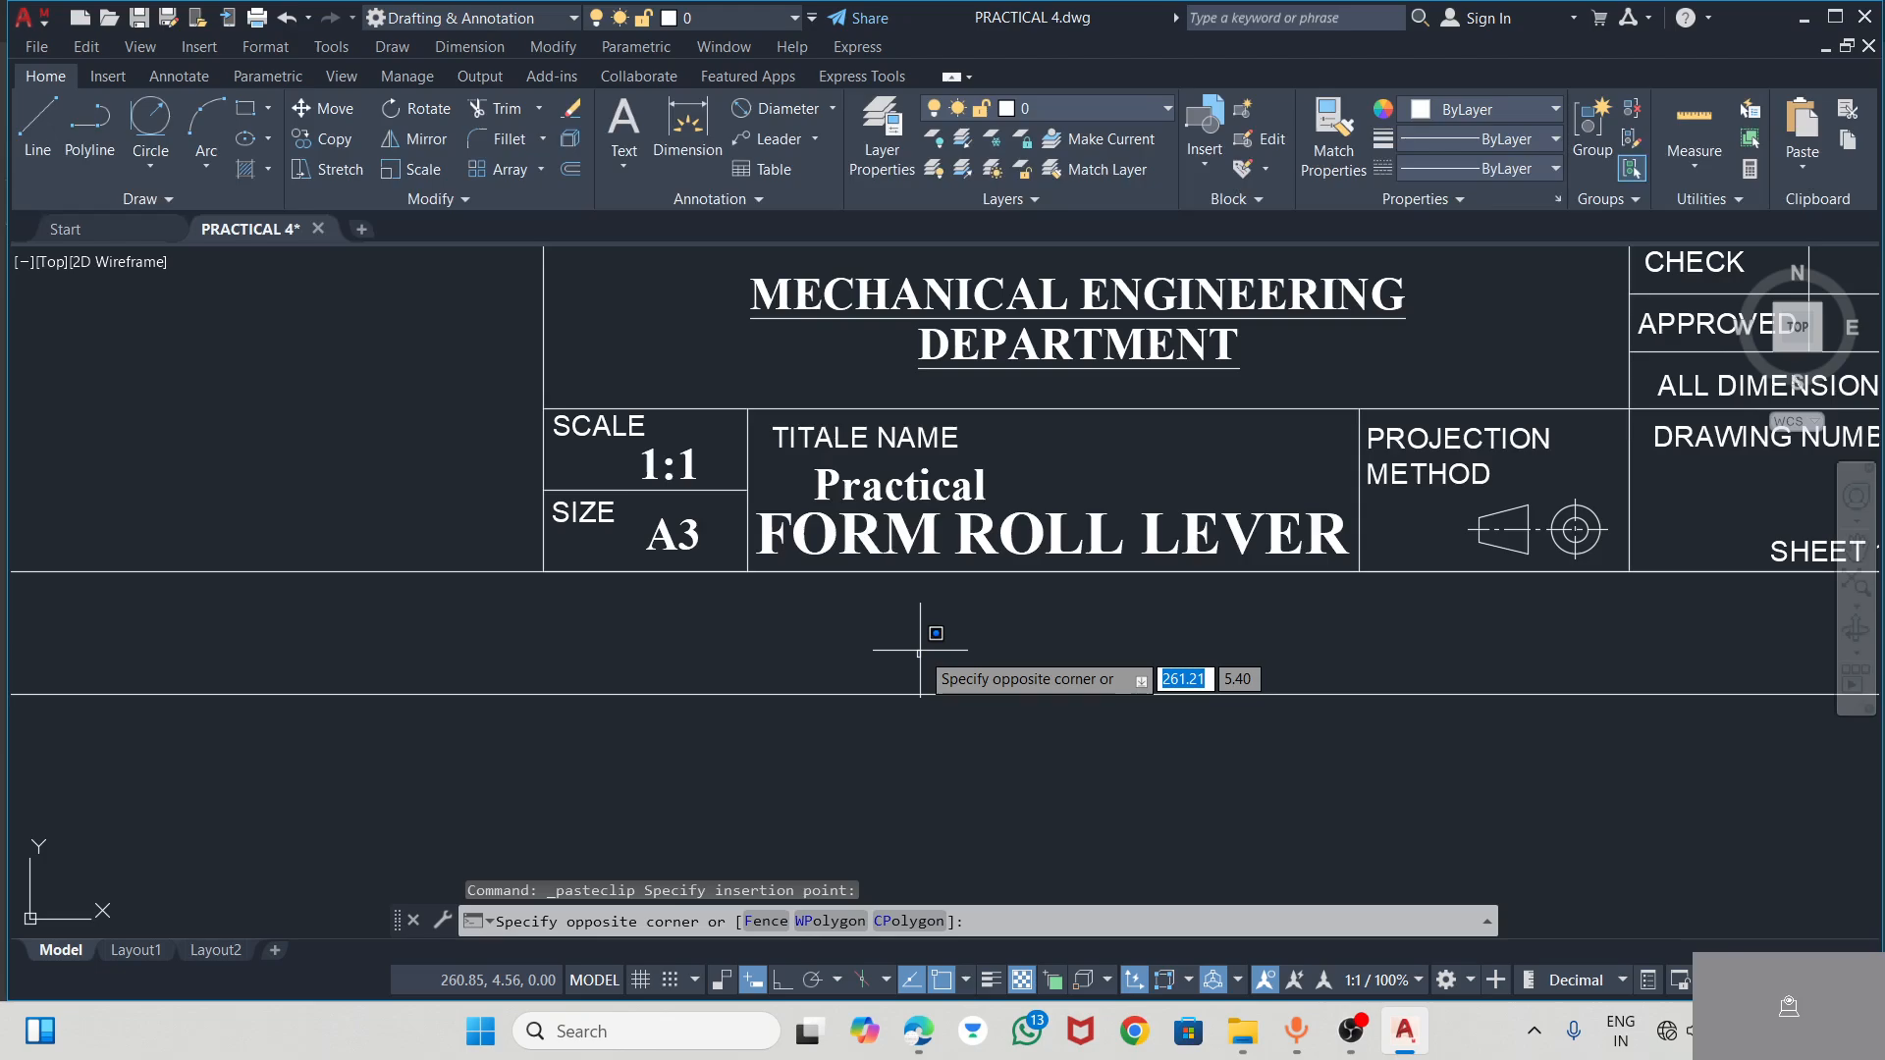
key("Escape")
Move the Practical text up beside the TITALE NAME label in the title block
left_click(913, 482)
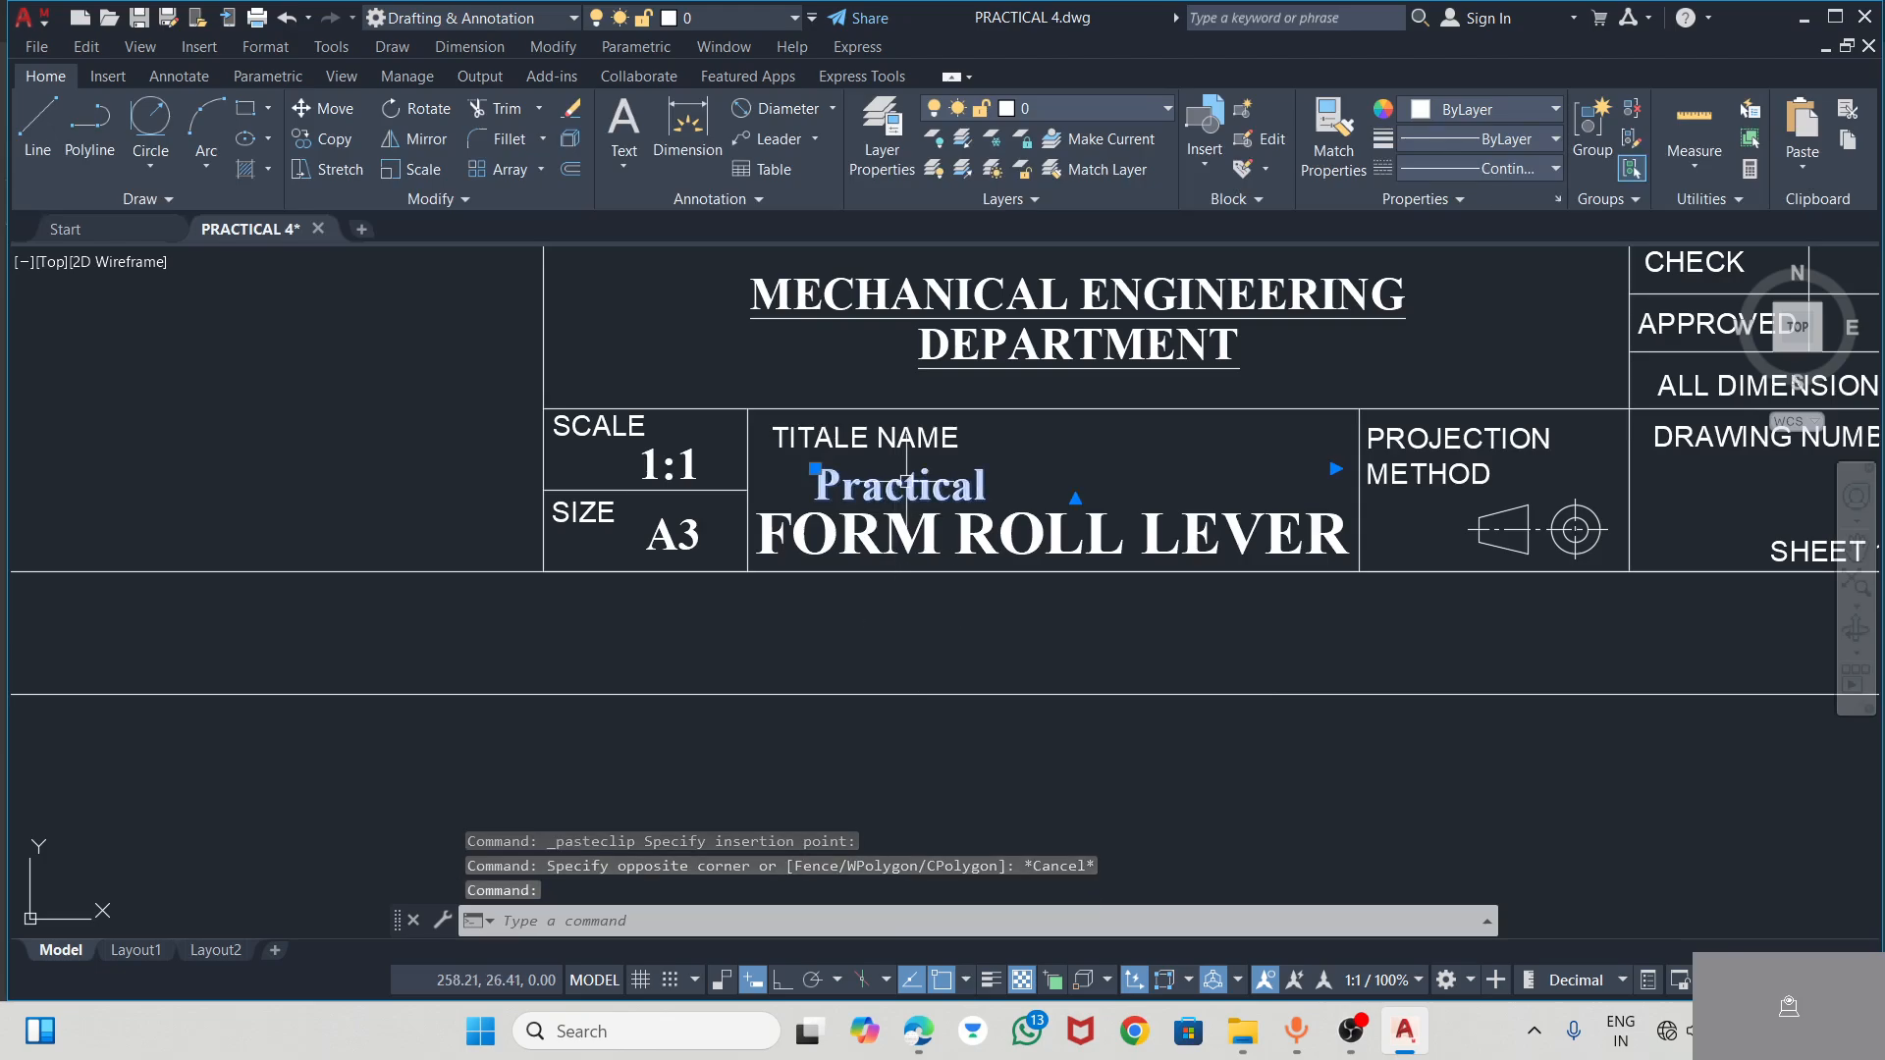
left_click_drag(887, 488, 961, 469)
left_click(972, 465)
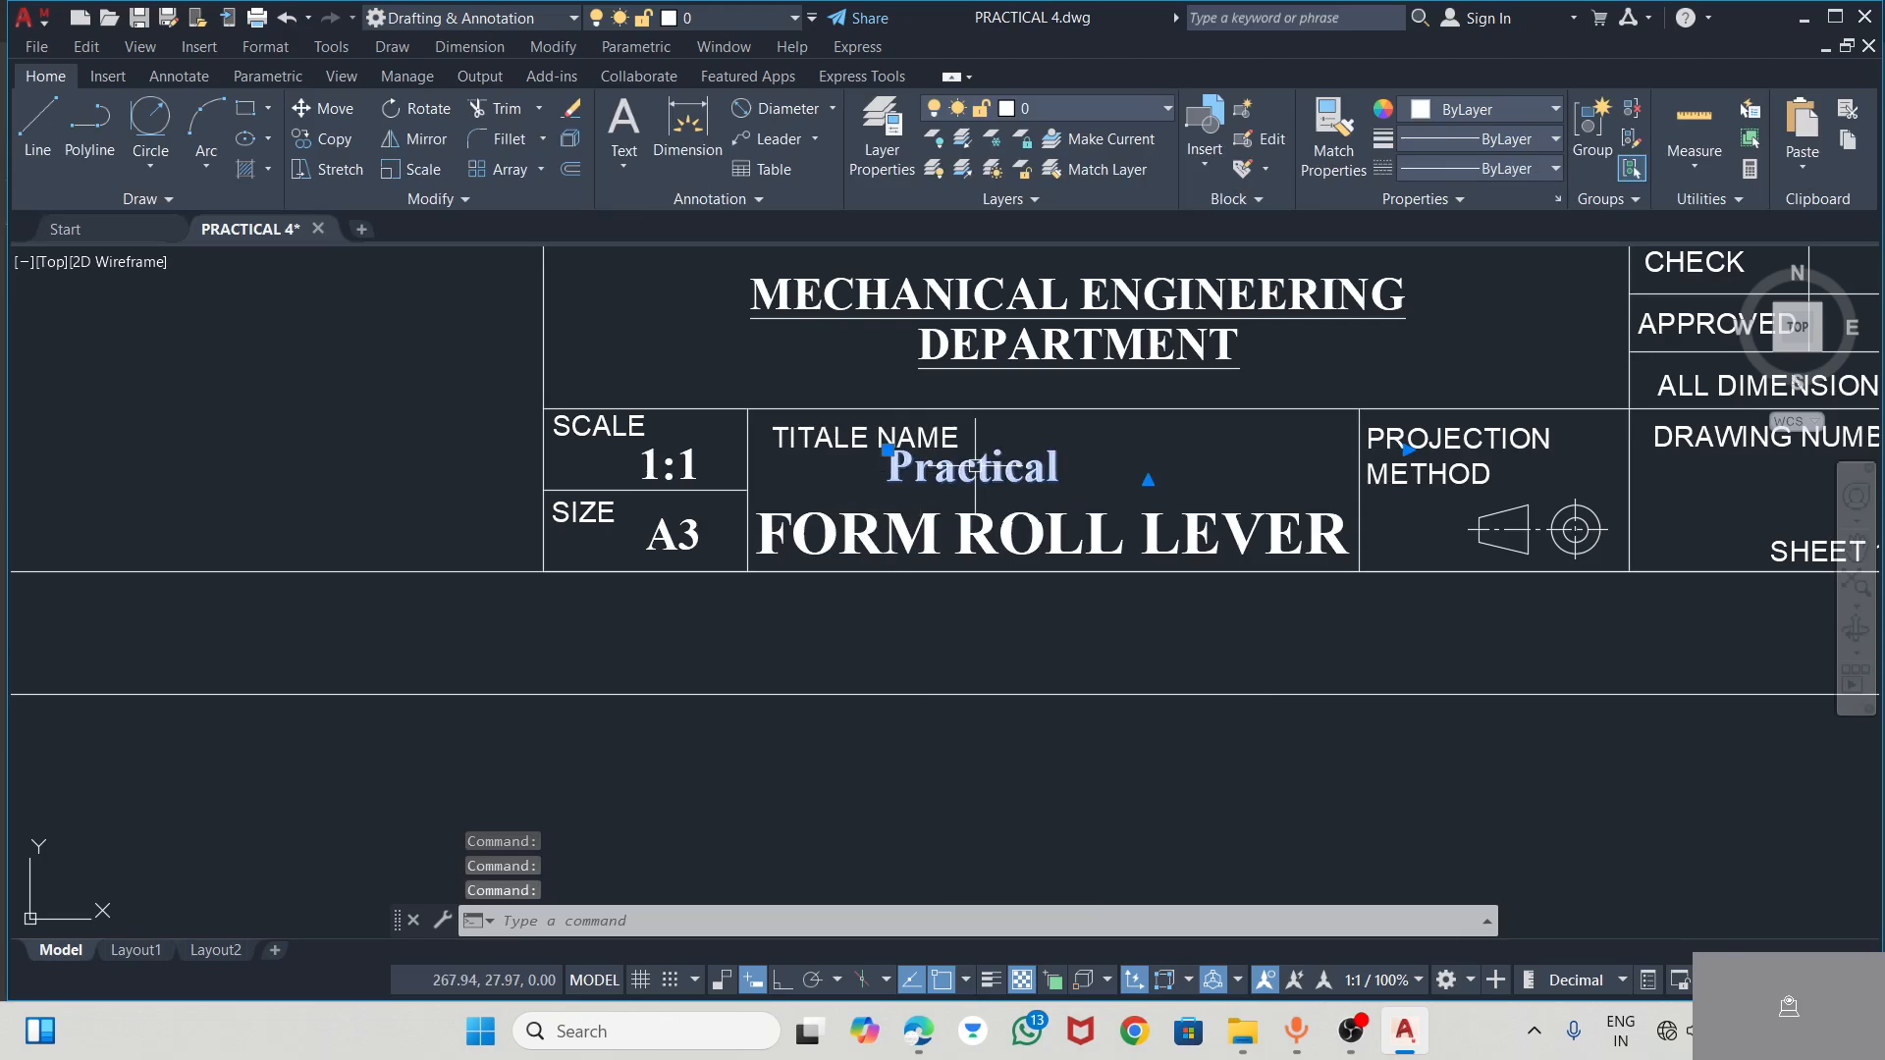
left_click(1111, 447)
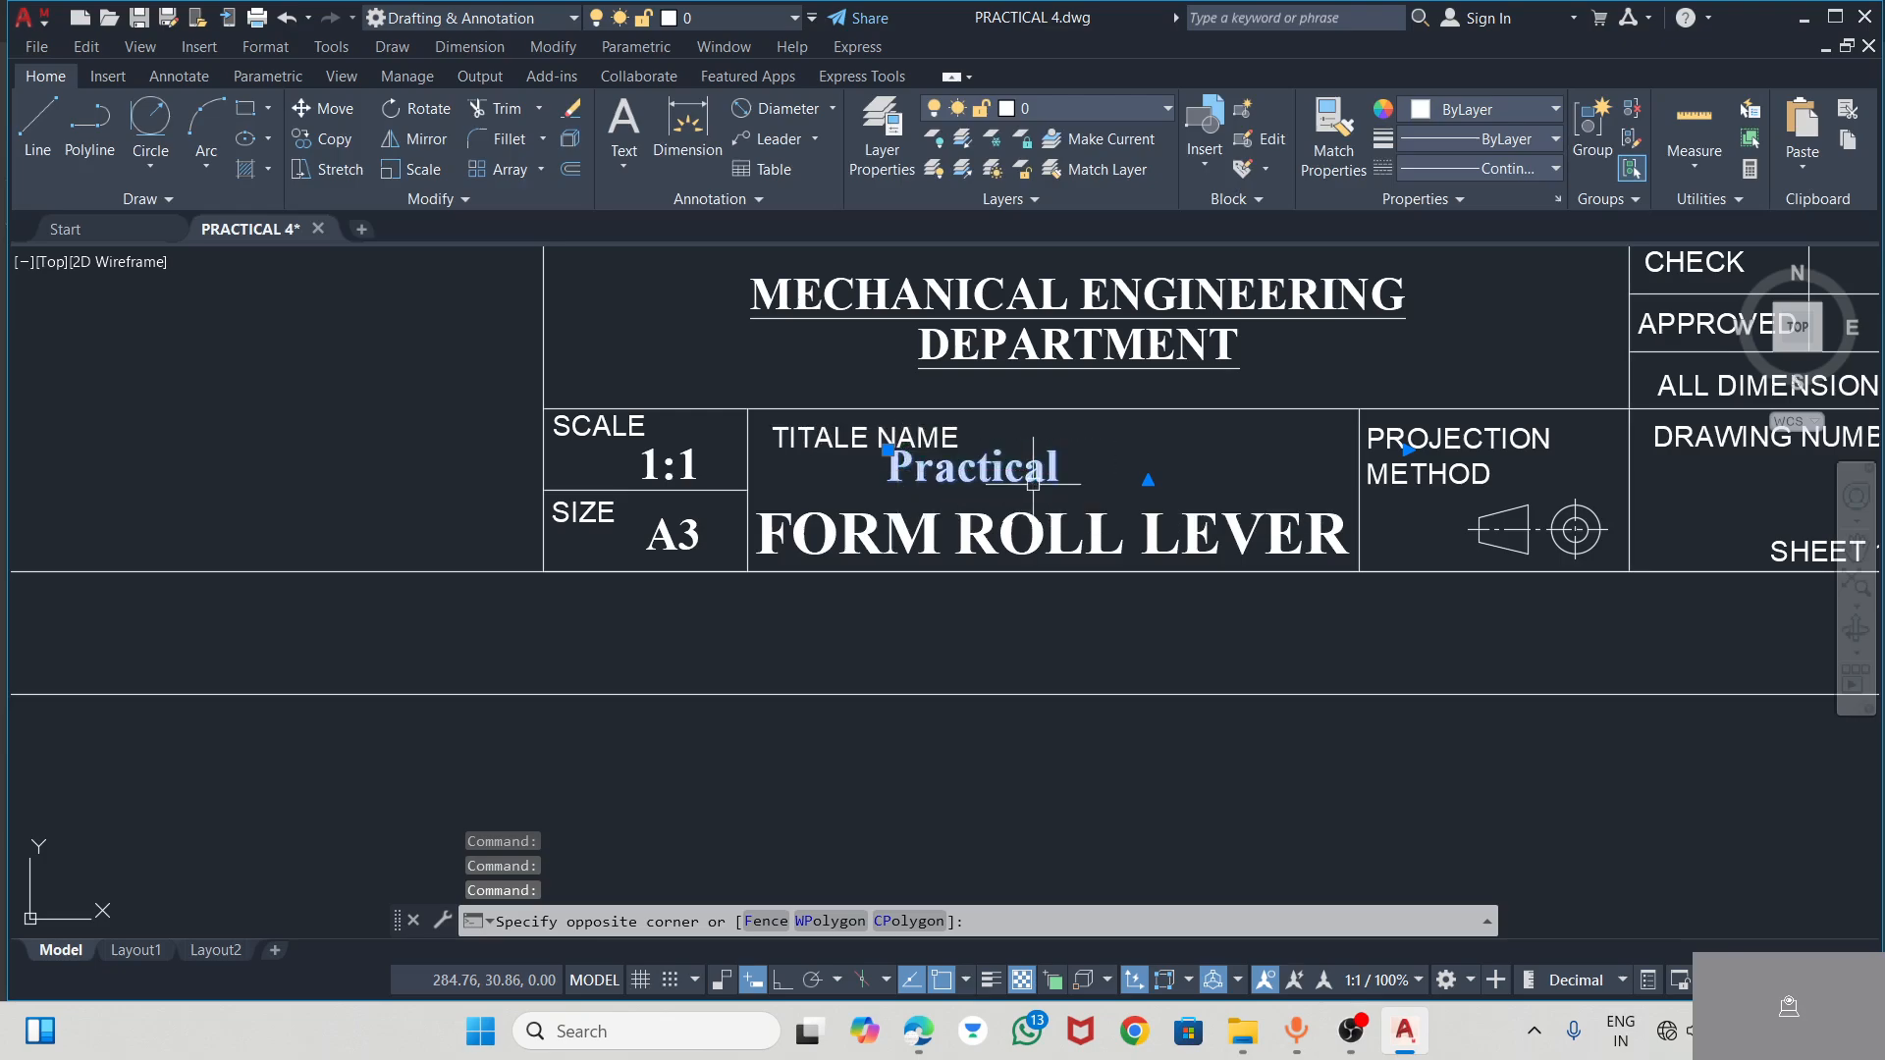
left_click(904, 452)
left_click(887, 449)
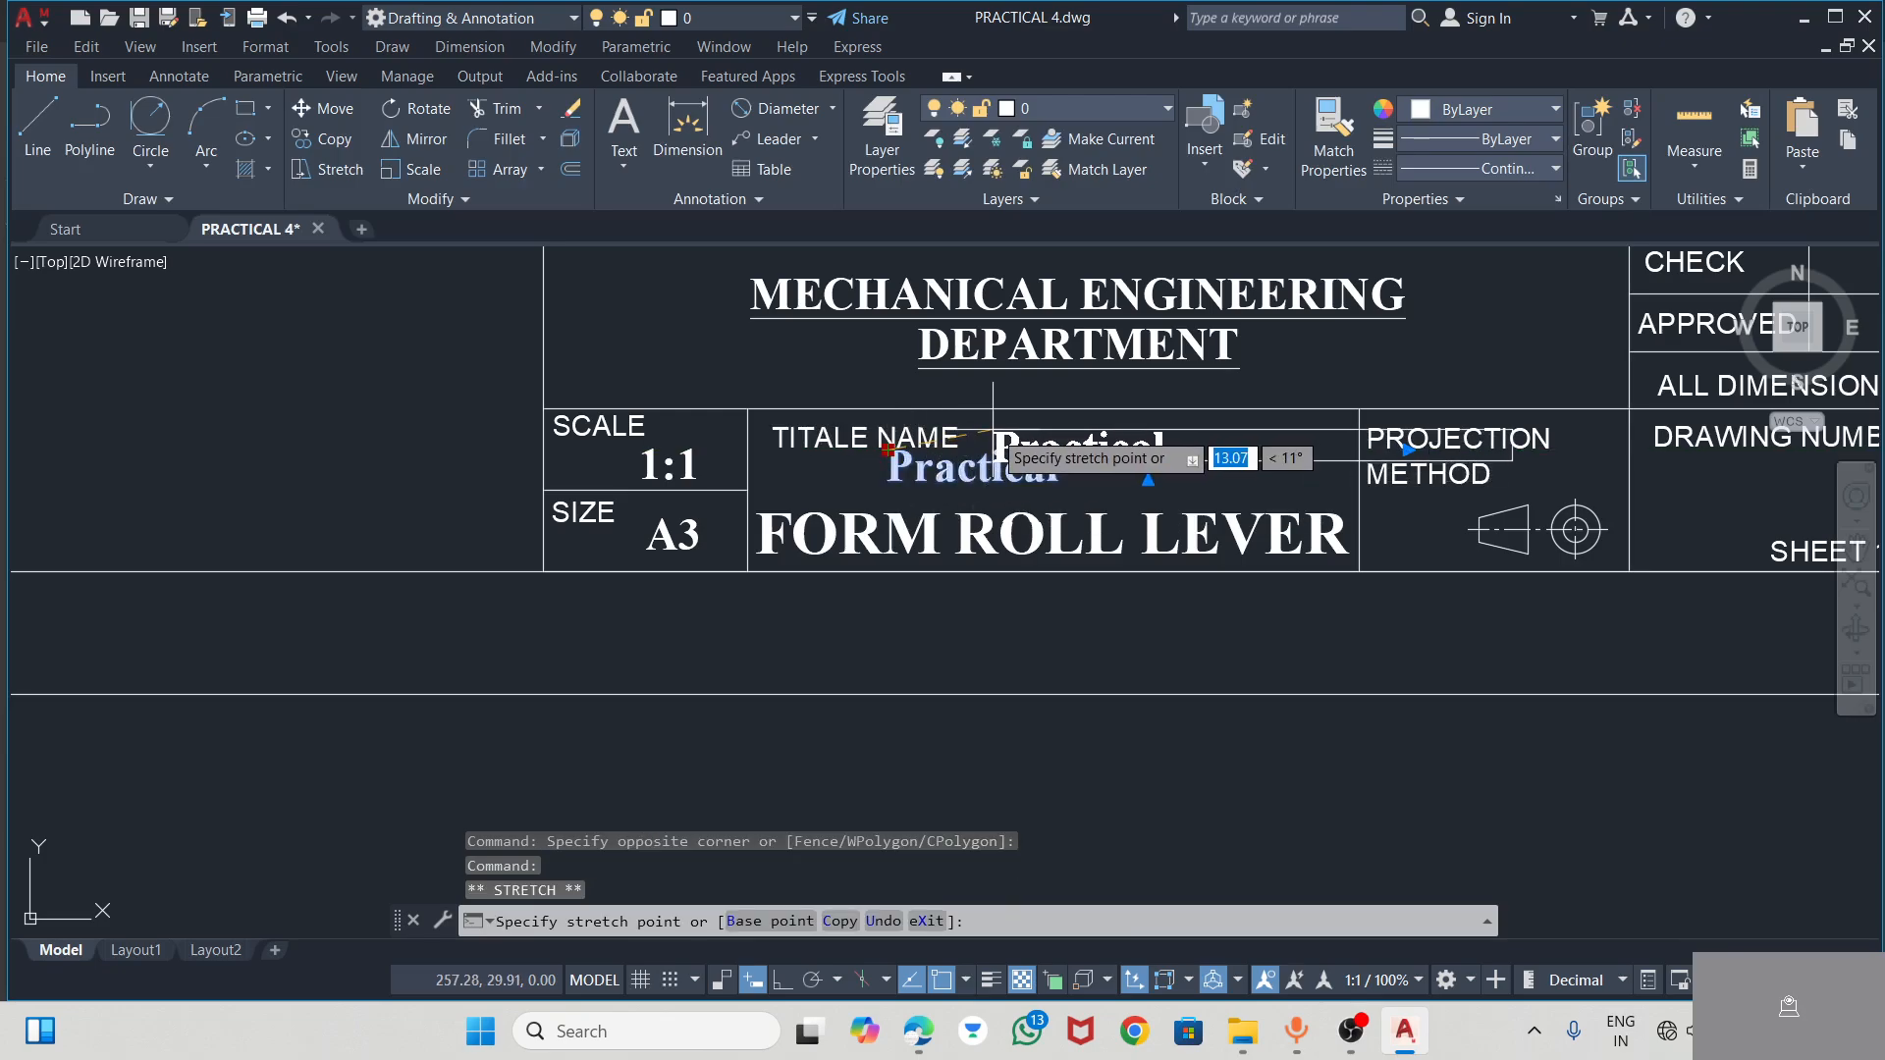
left_click(961, 494)
Raise the copied FORM ROLL LEVER text slightly inside the TITALE NAME cell
left_click(948, 515)
left_click(772, 526)
left_click(756, 512)
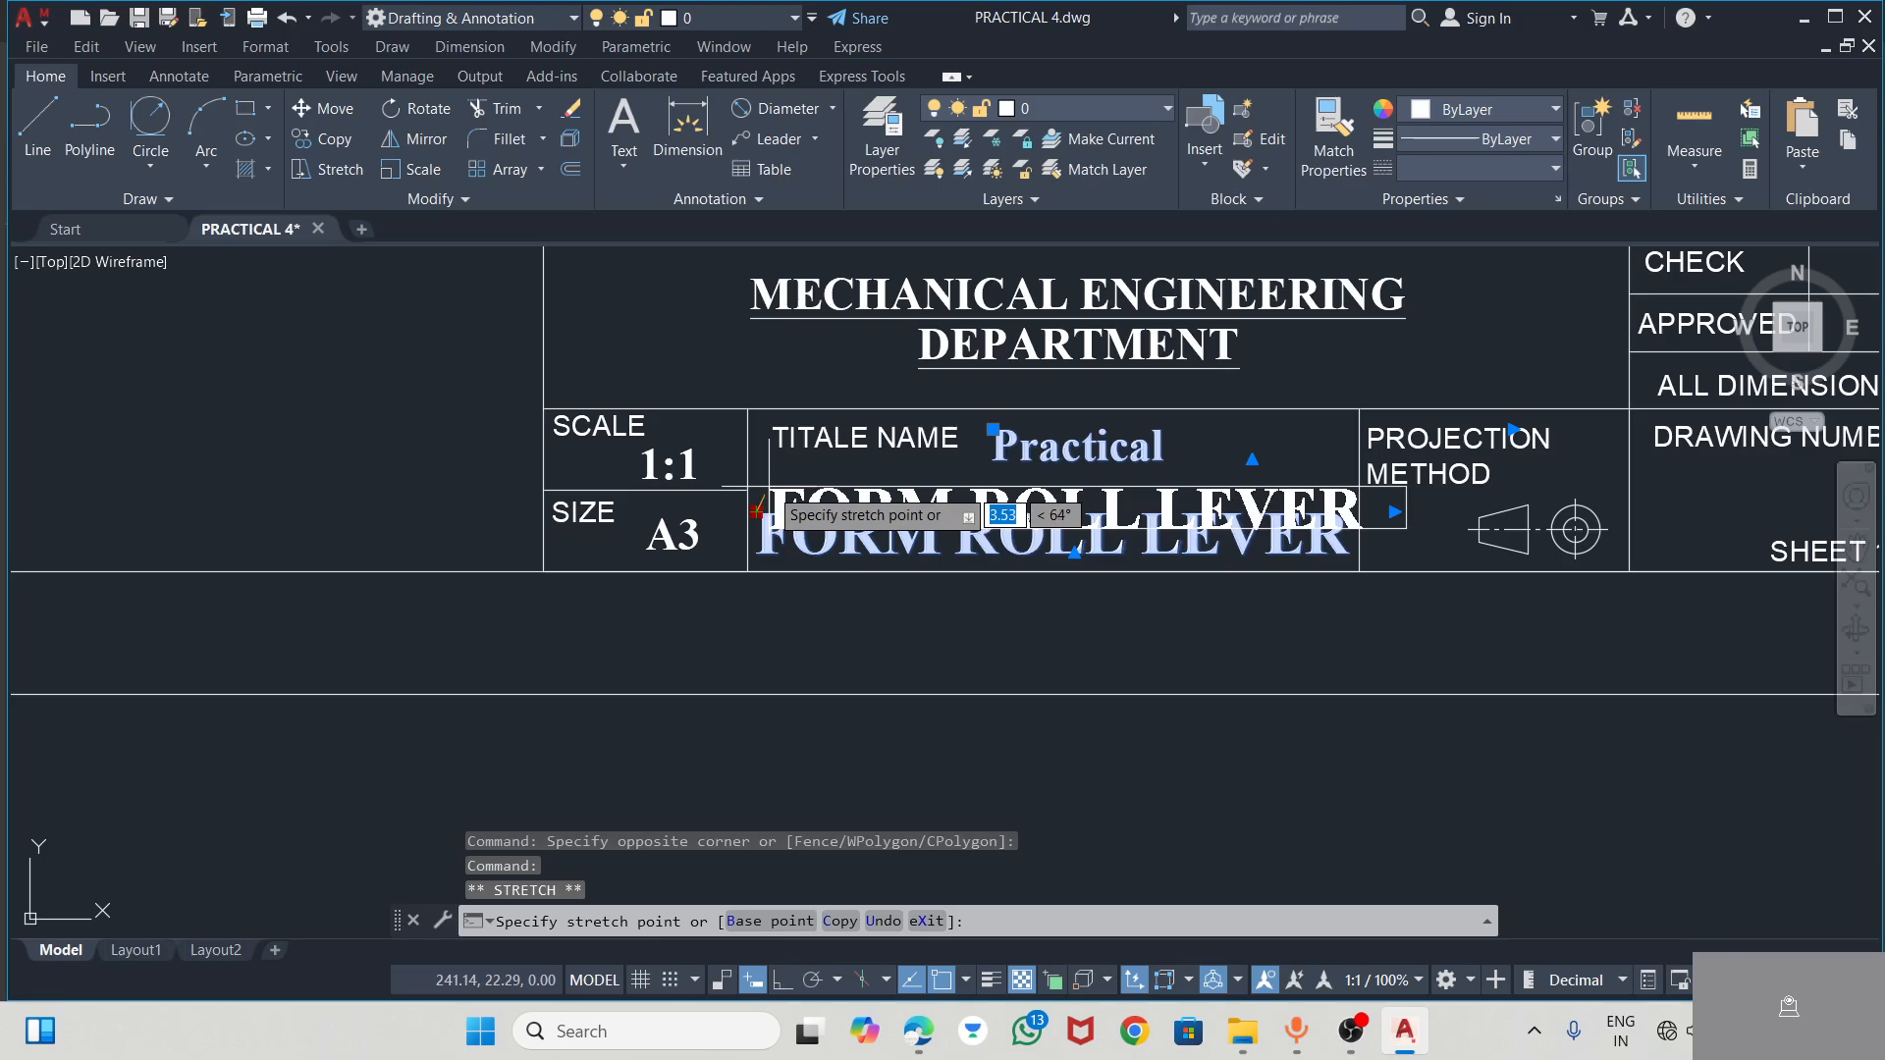
left_click(762, 485)
left_click(882, 639)
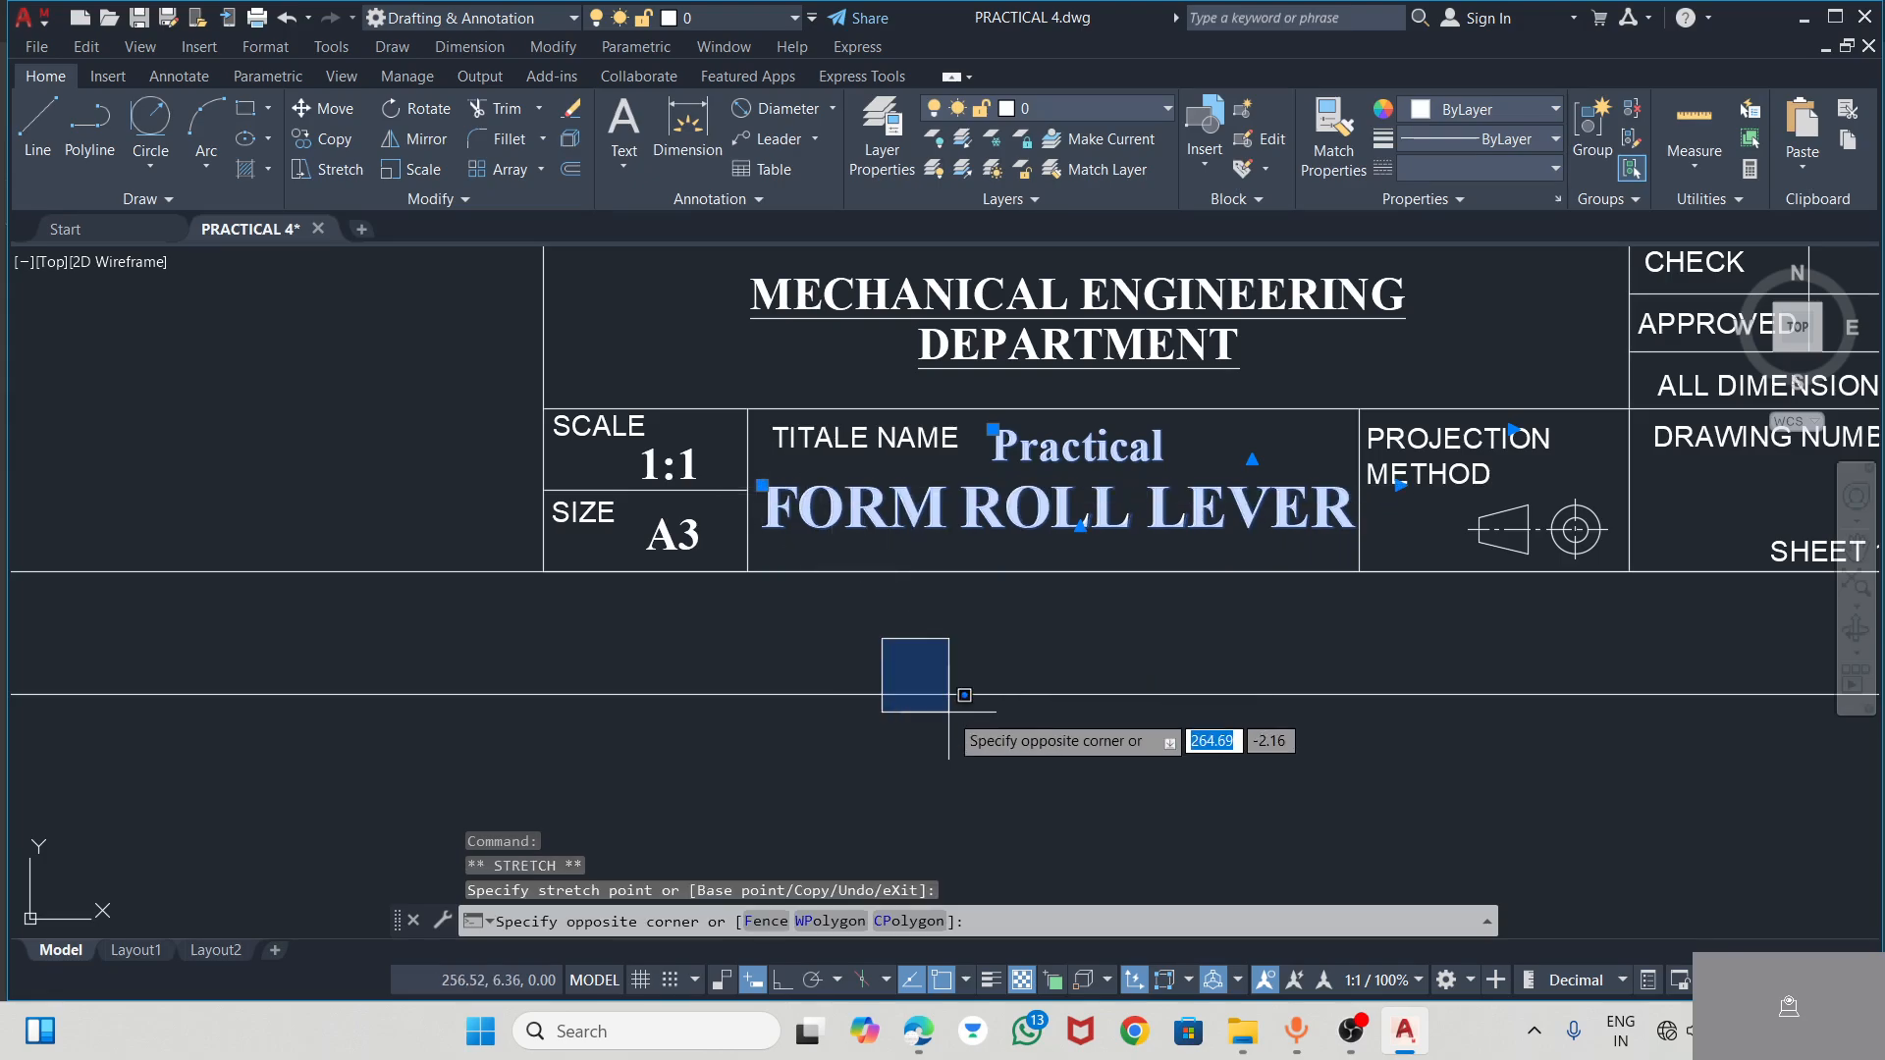
key("Escape")
scroll(945, 699, "down", 2)
left_click(1043, 754)
key("Escape")
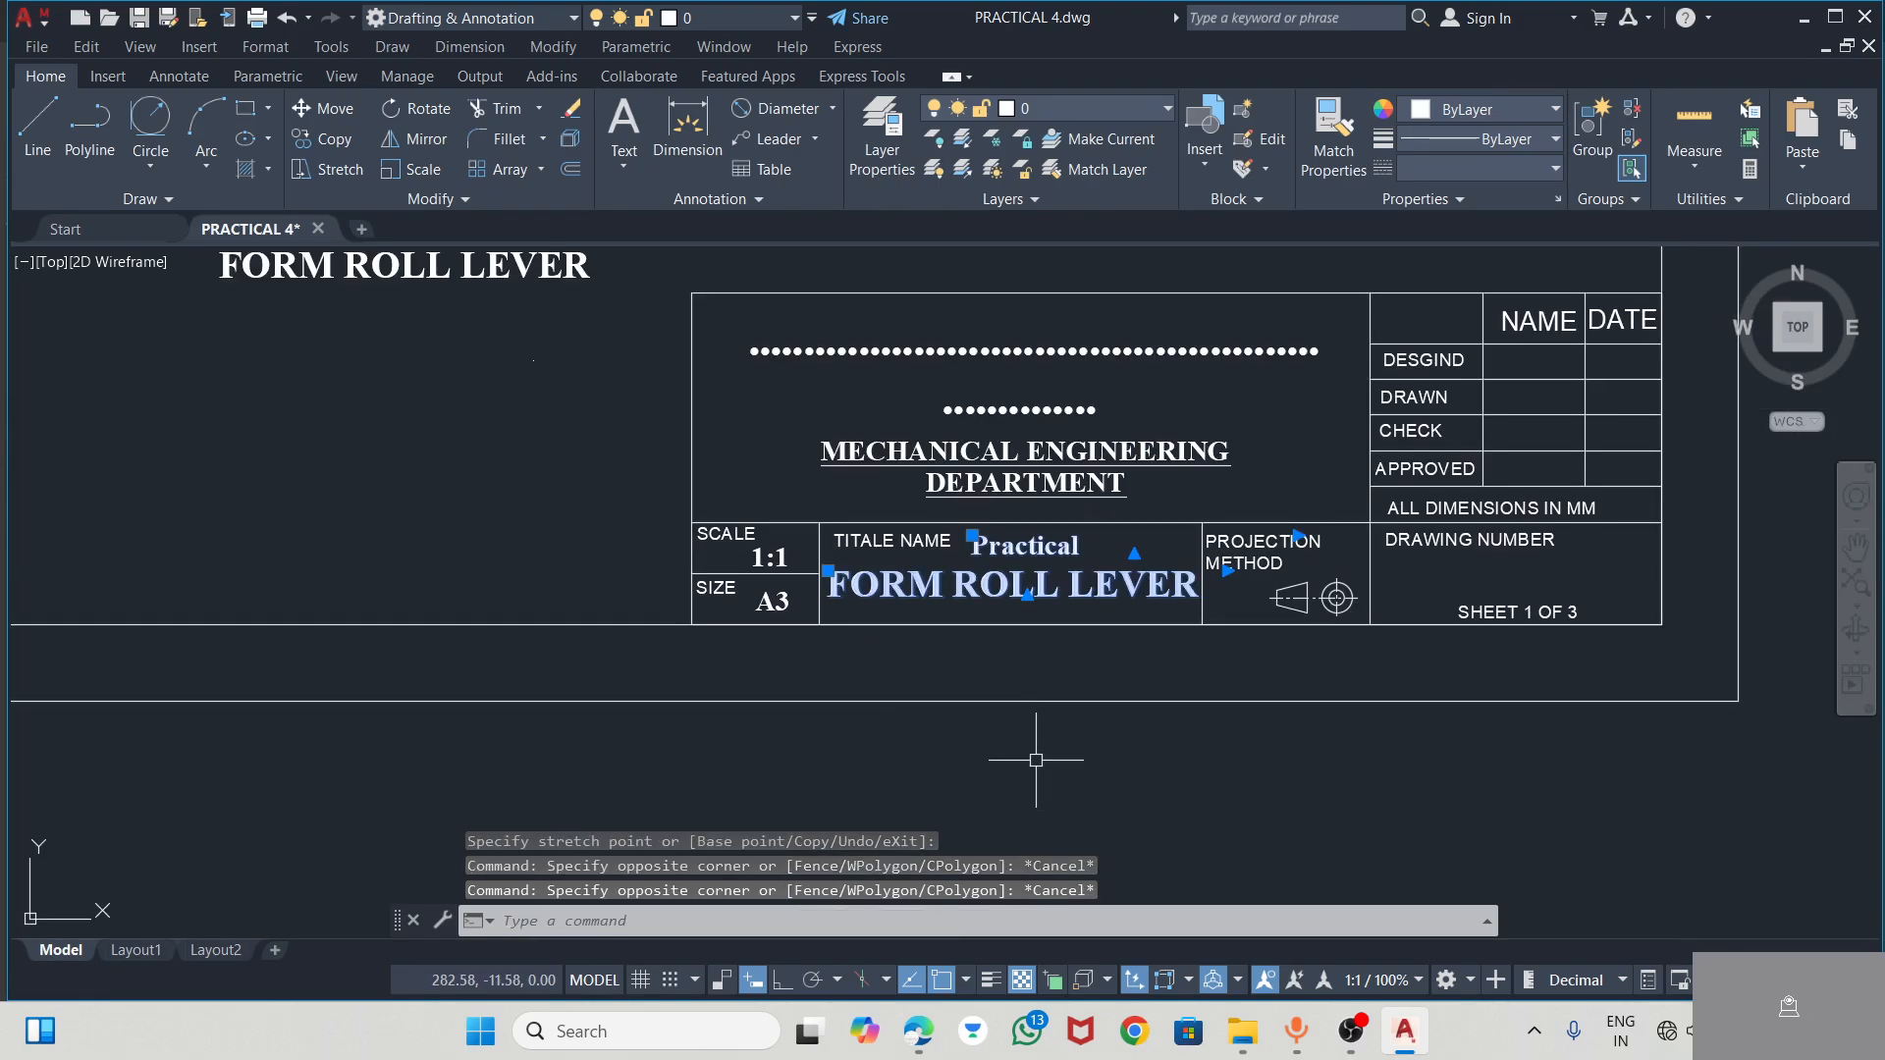
Delete the frame's overall width dimension and the Practical and FORM ROLL LEVER texts selected in the title block, and save the drawing
scroll(1041, 756, "down", 4)
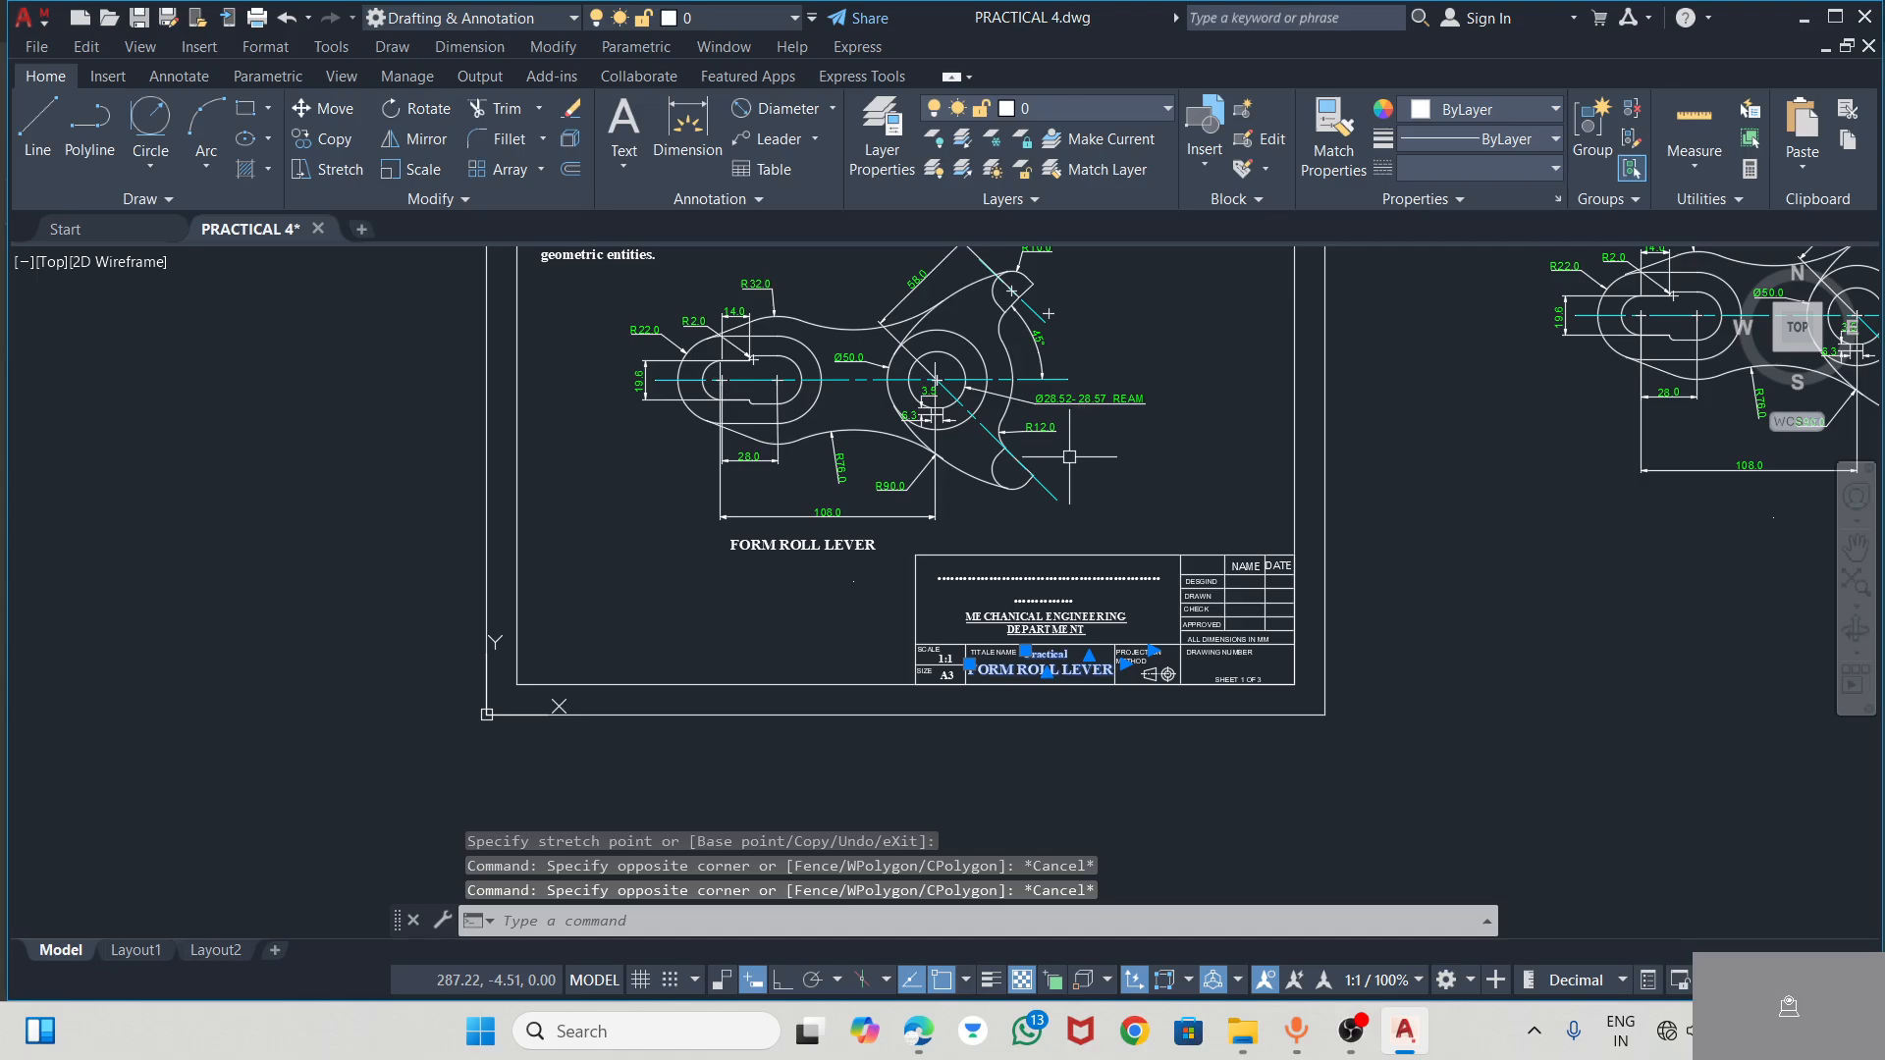
scroll(1069, 457, "up", 2)
scroll(1017, 520, "down", 2)
scroll(1021, 304, "up", 4)
scroll(1006, 333, "down", 4)
middle_click_drag(1039, 505, 1189, 525)
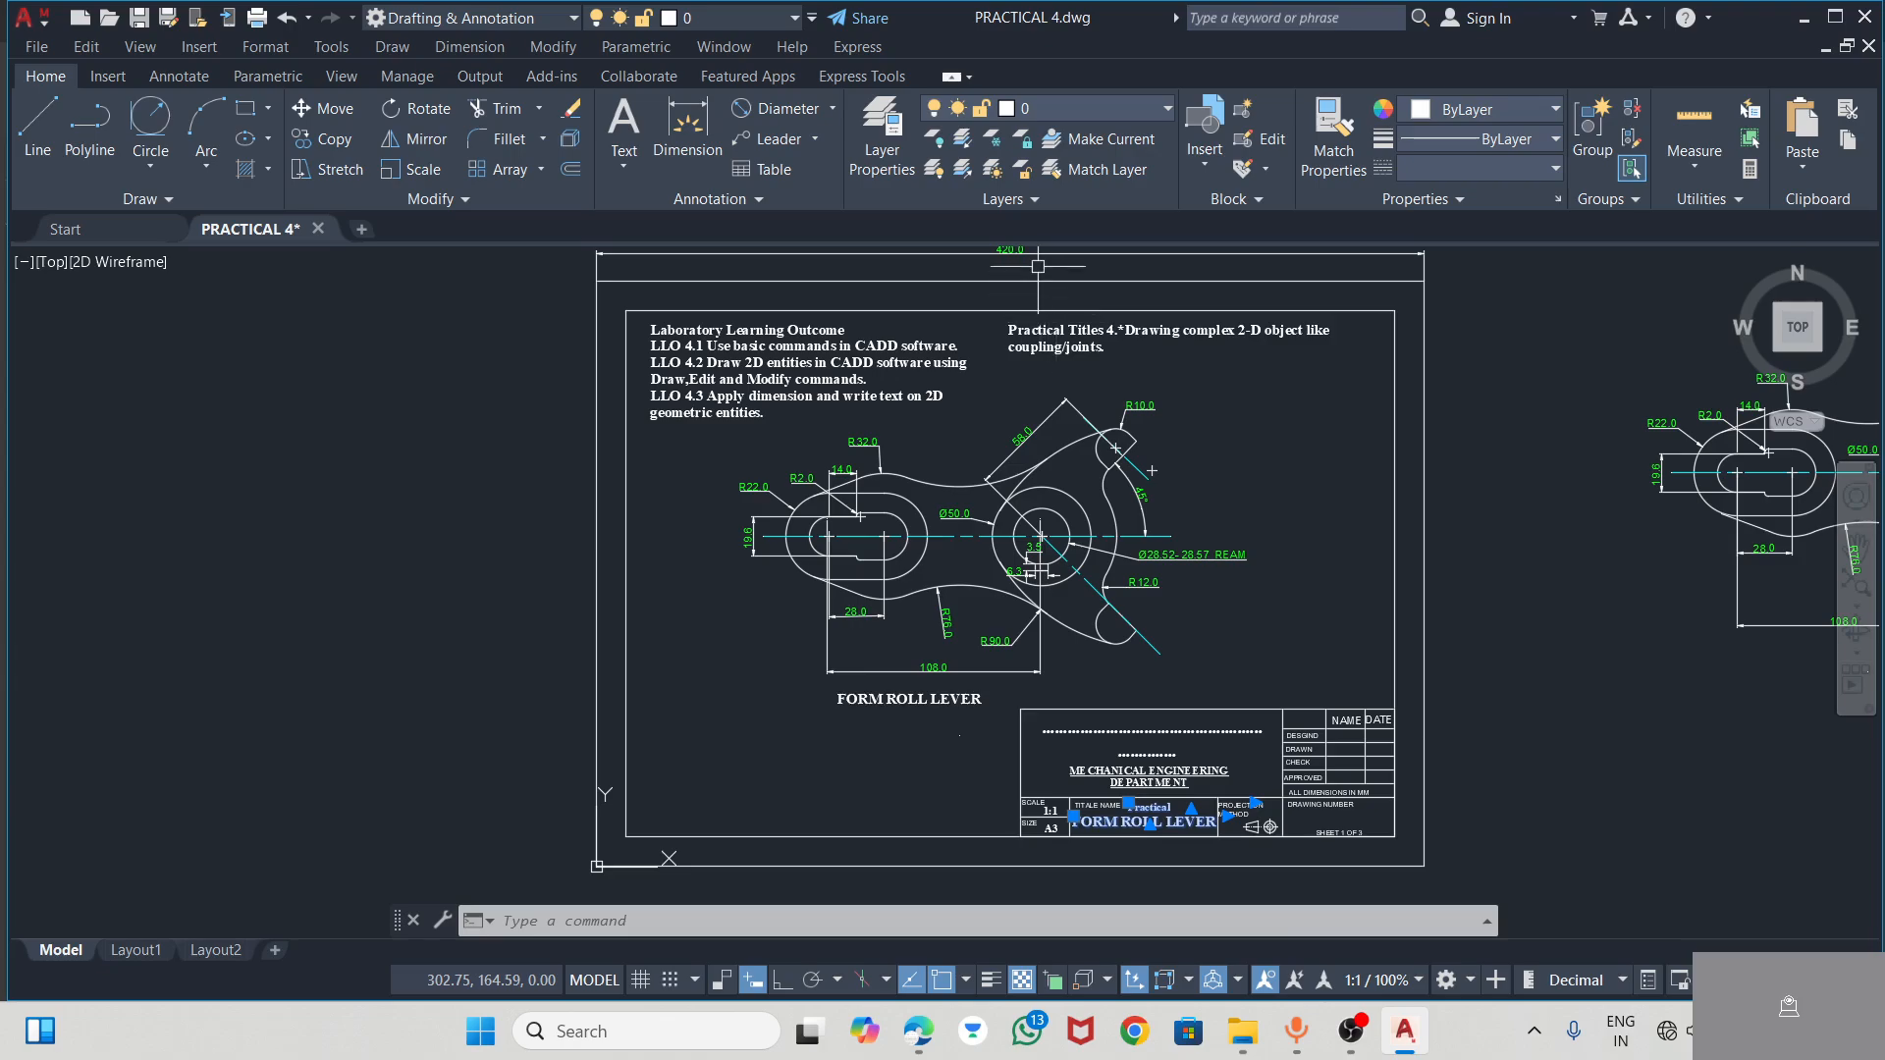
key("Delete")
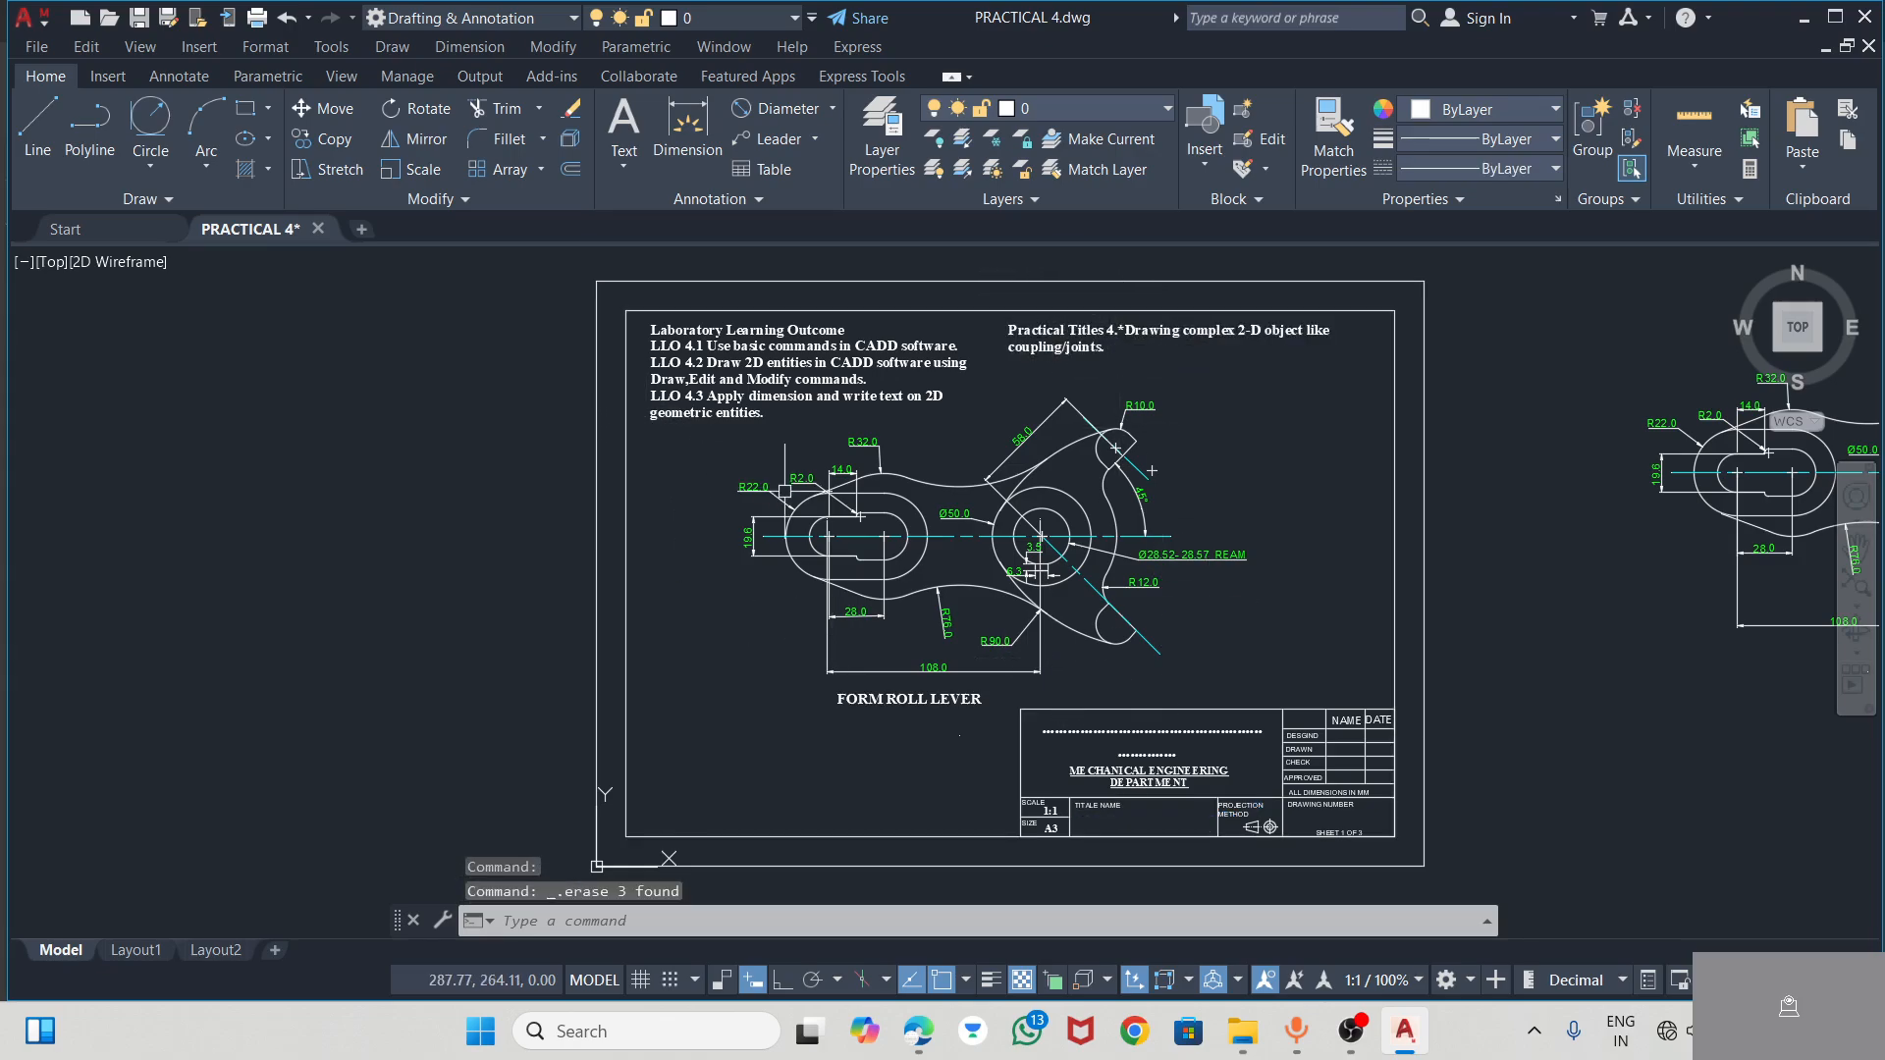
left_click(136, 21)
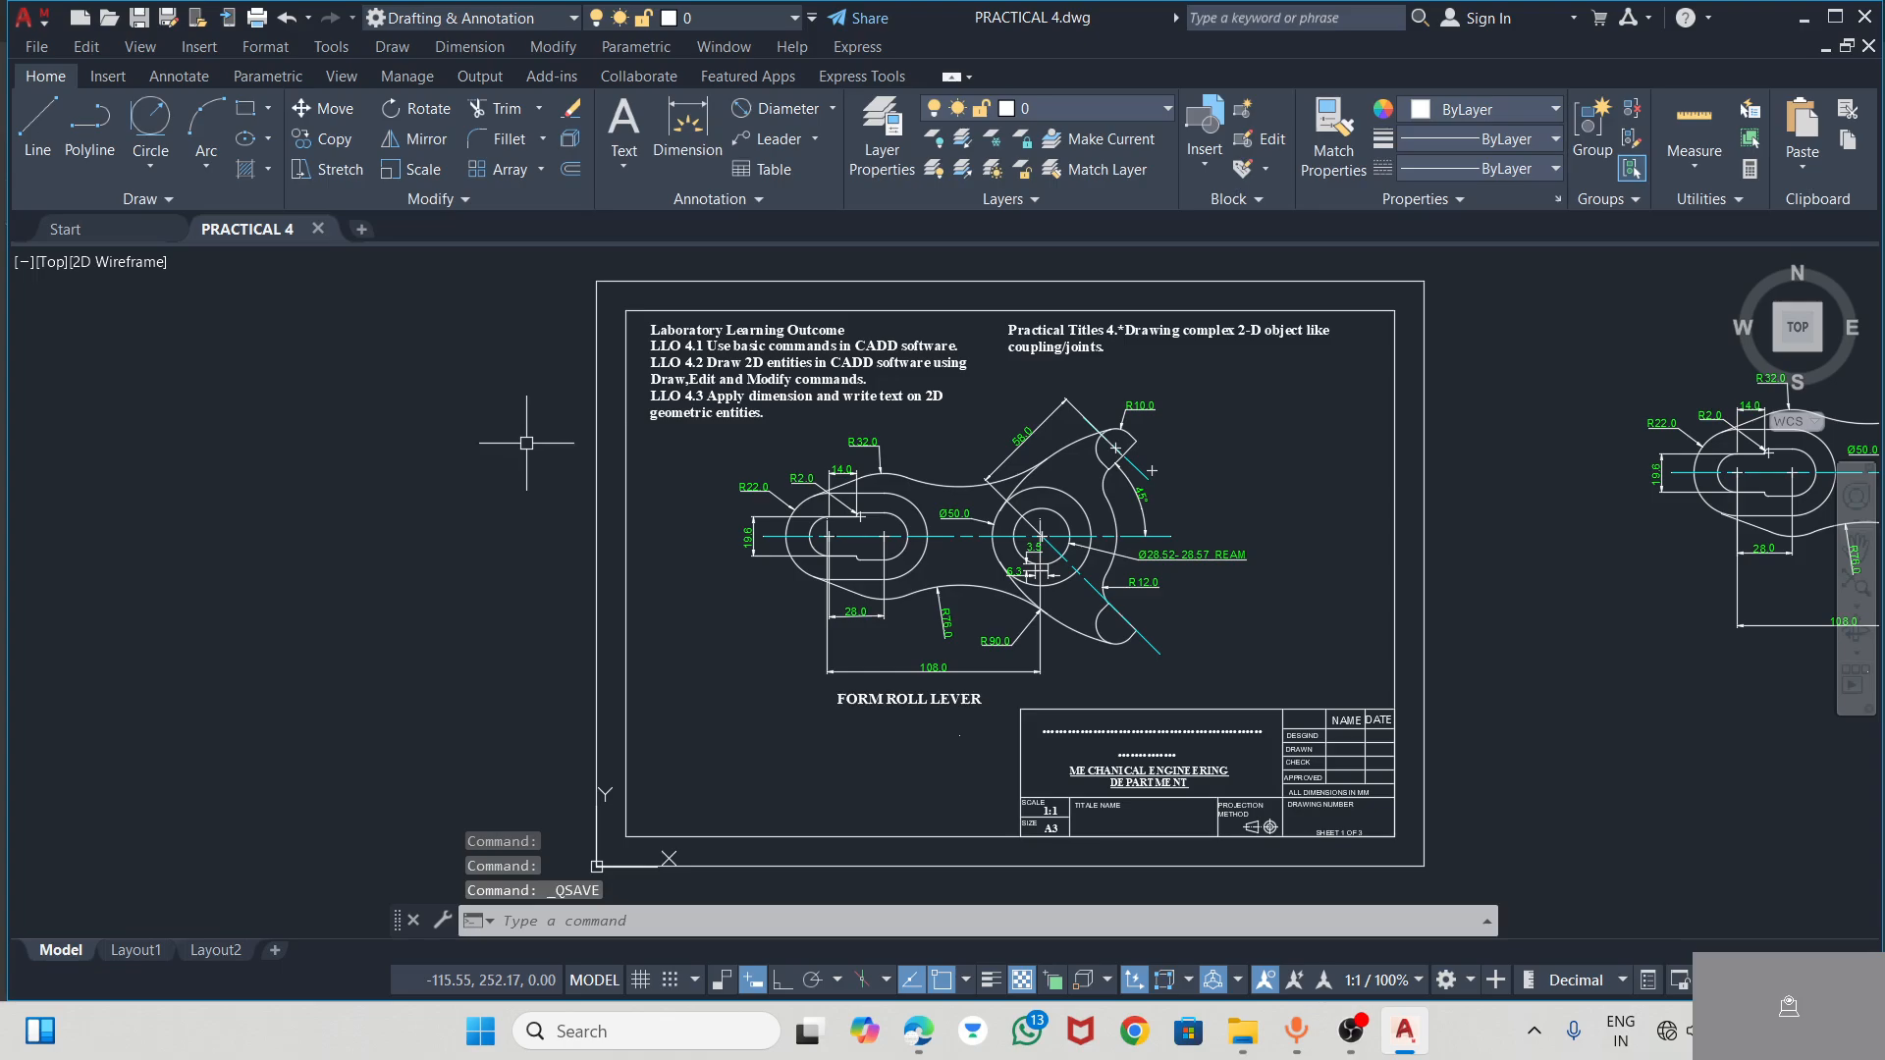
left_click(36, 46)
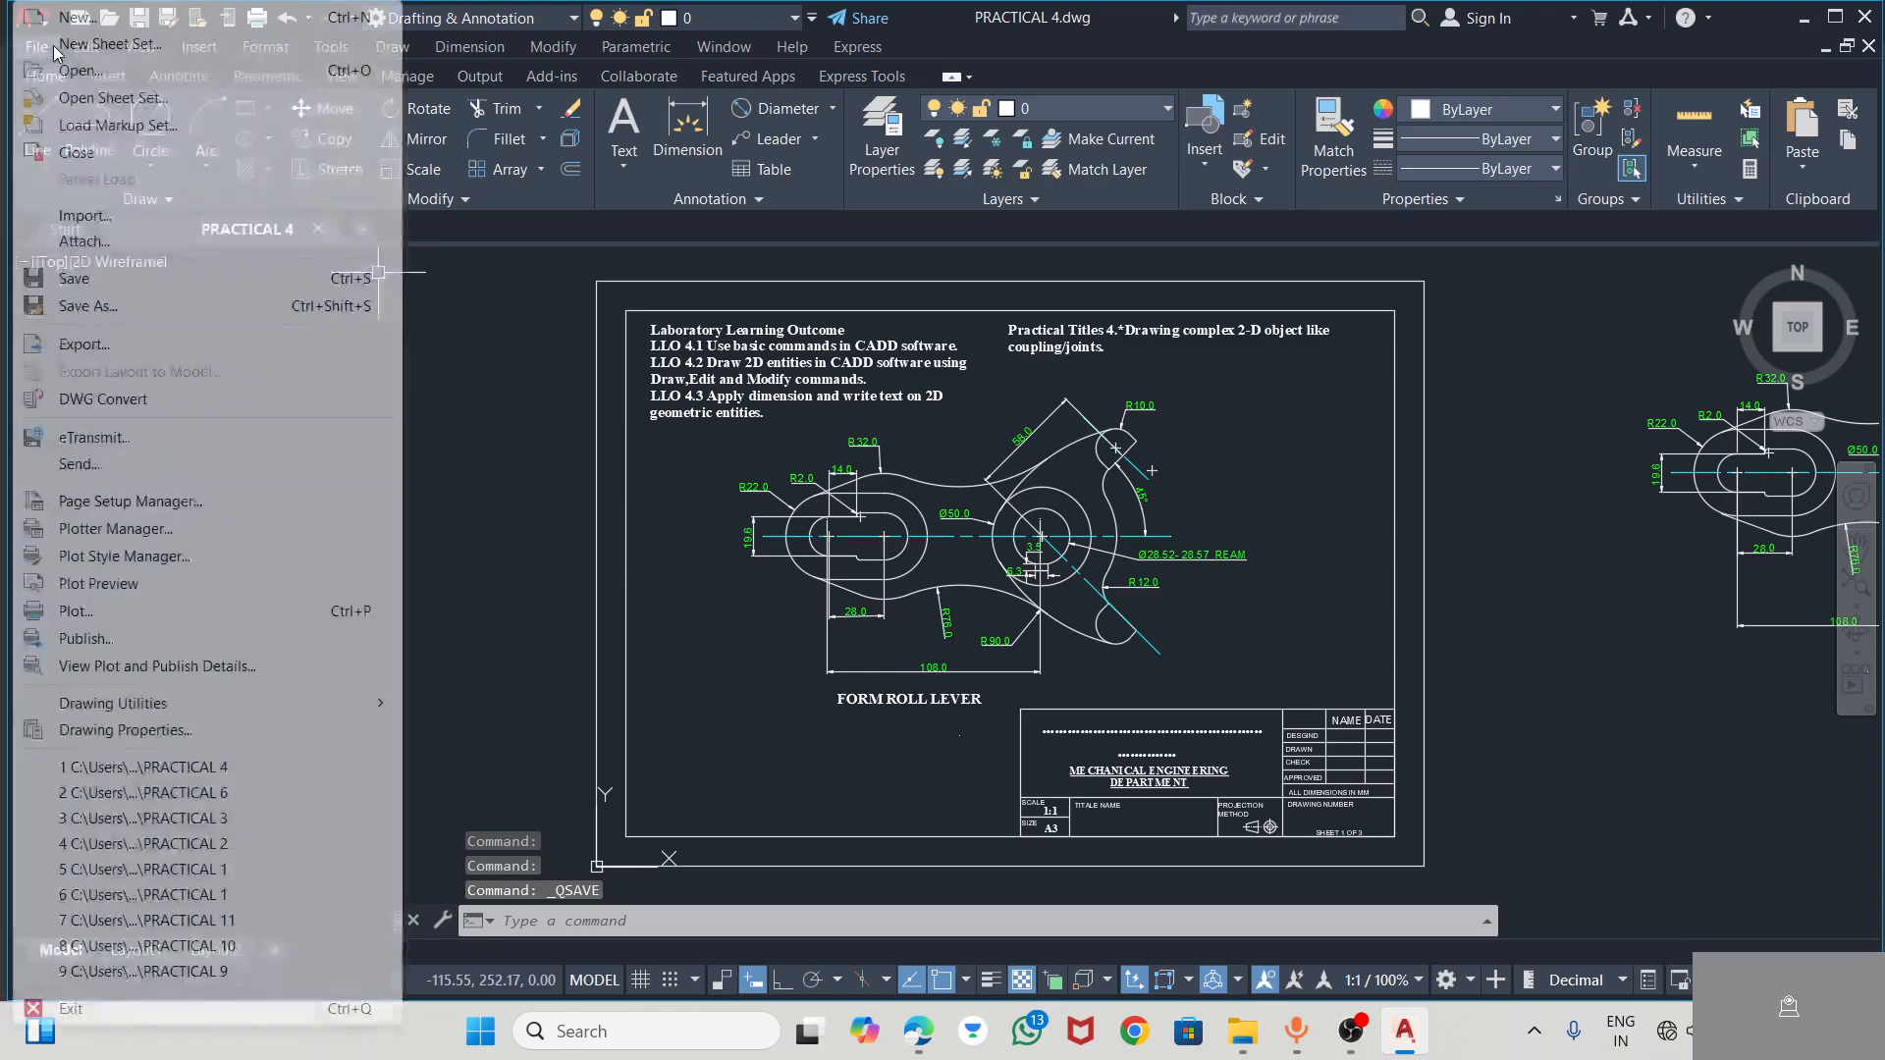
left_click(125, 307)
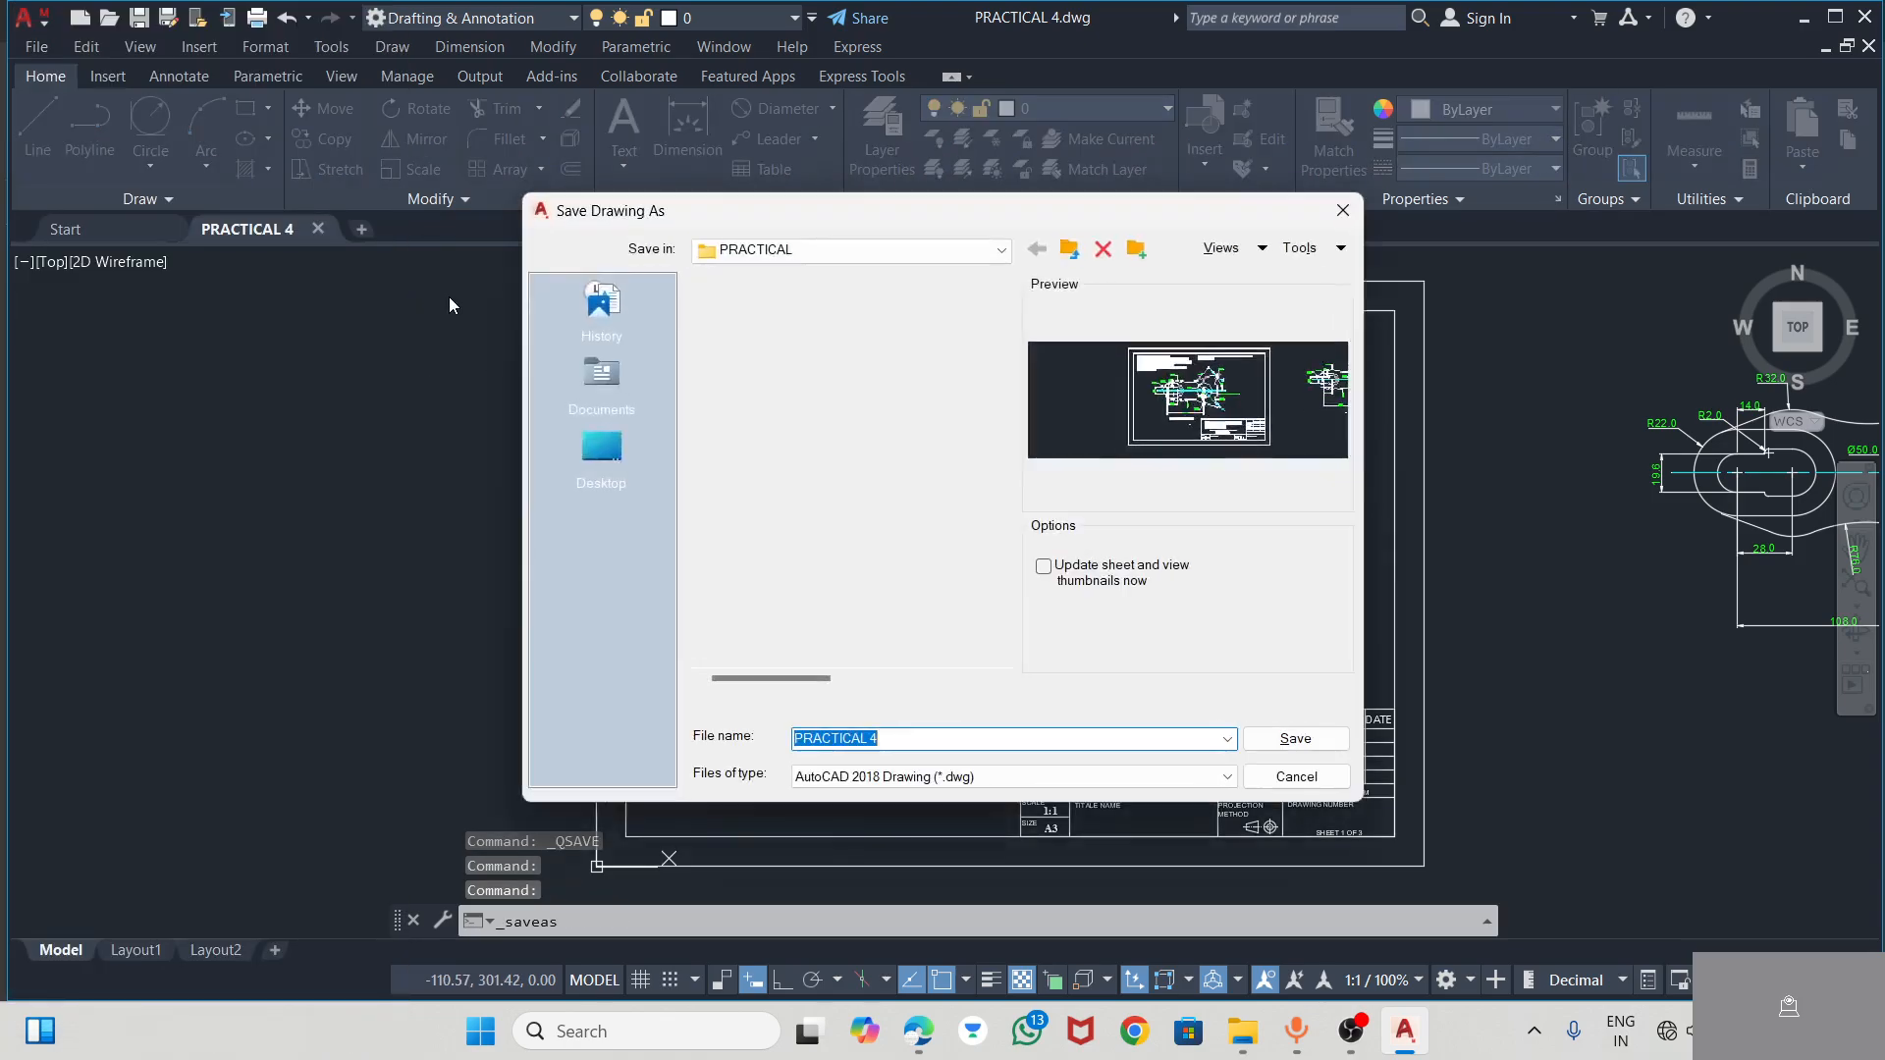
left_click(1283, 776)
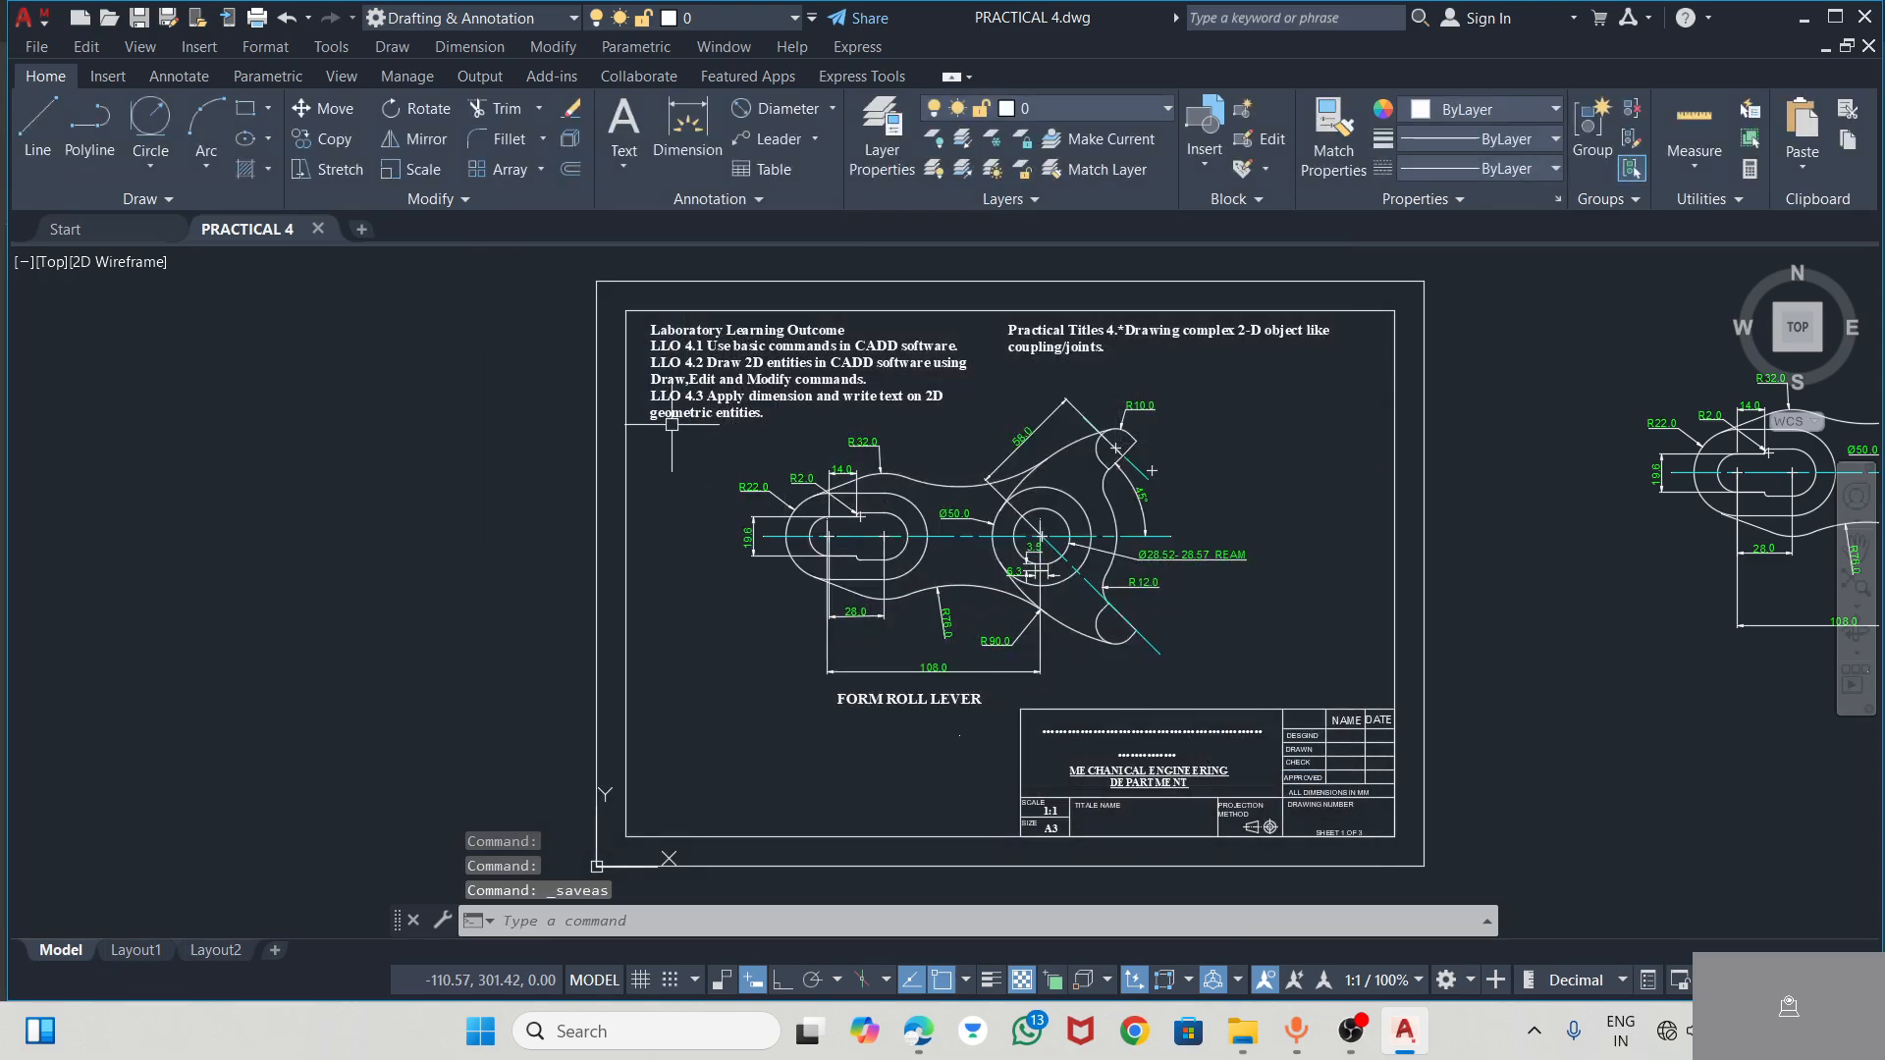
Start a plot of the drawing with the DWG To PDF.pc3 plotter and the ISO A3 (420.00 x 297.00 MM) paper size
key("ctrl+p")
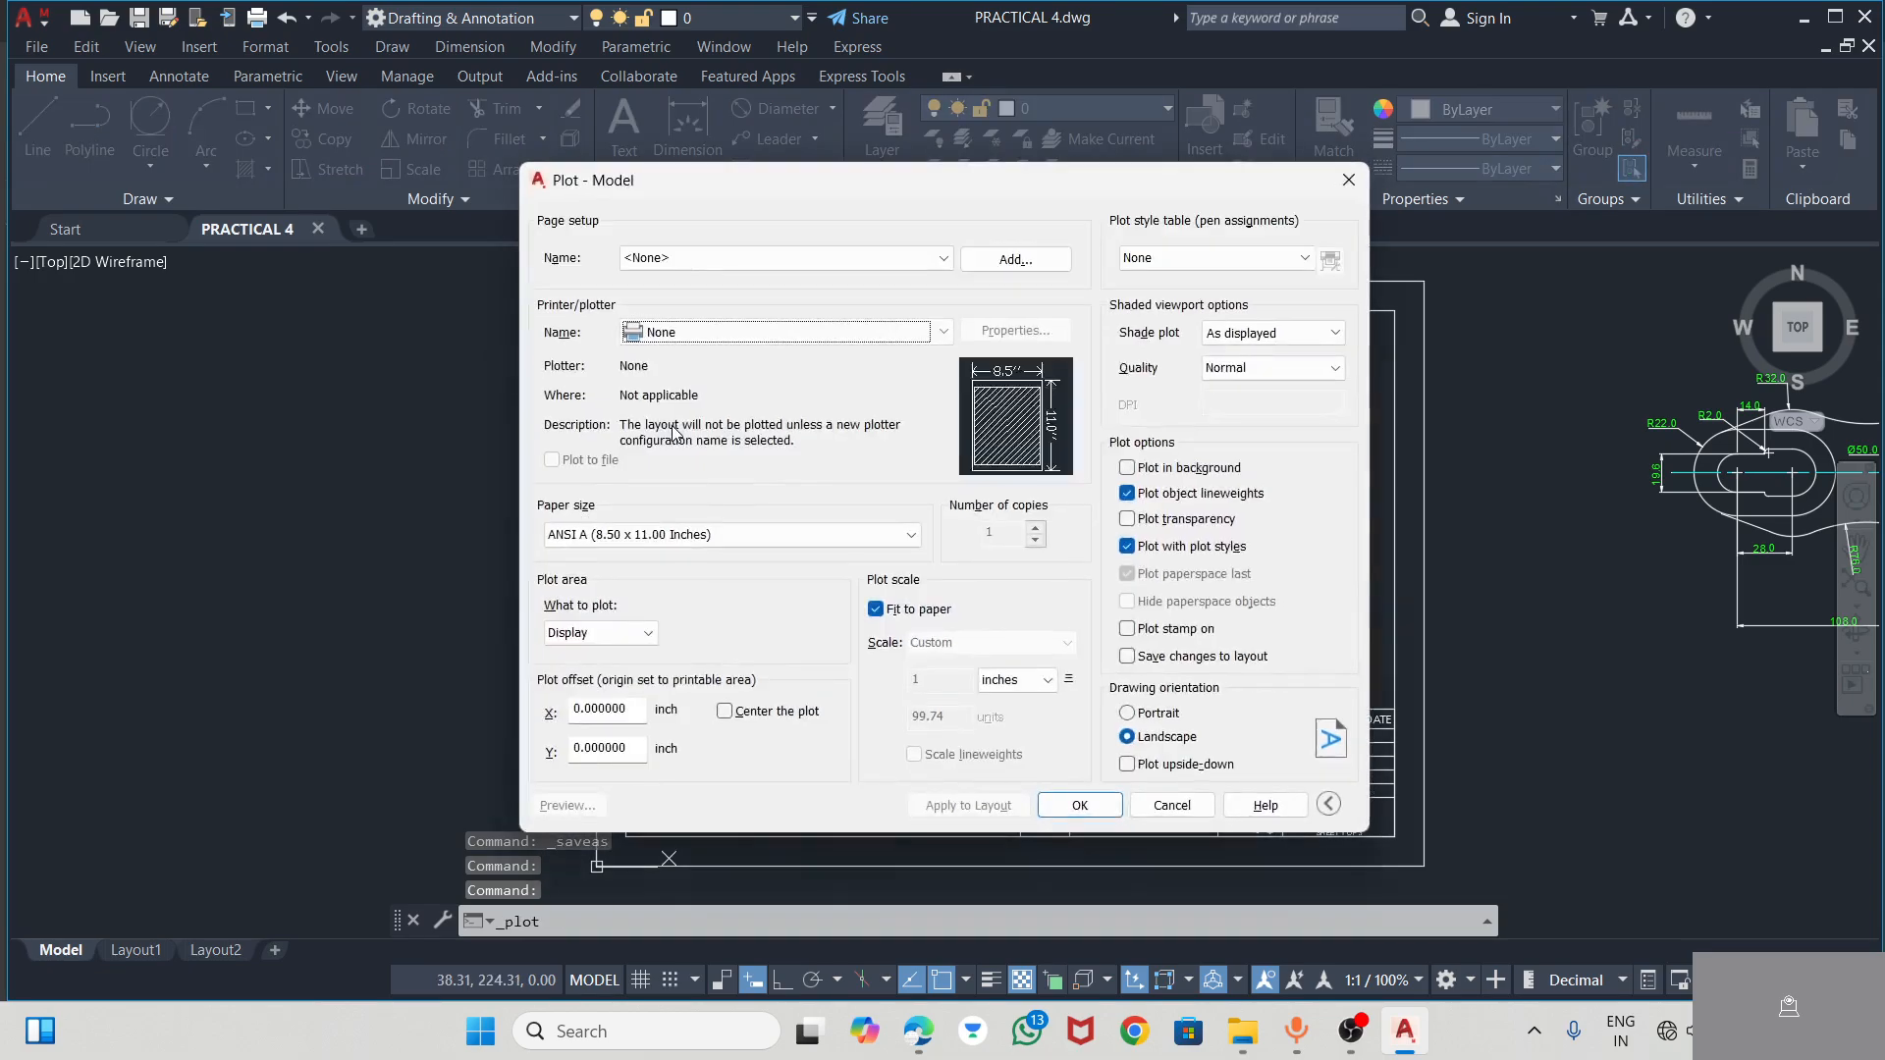
left_click(751, 331)
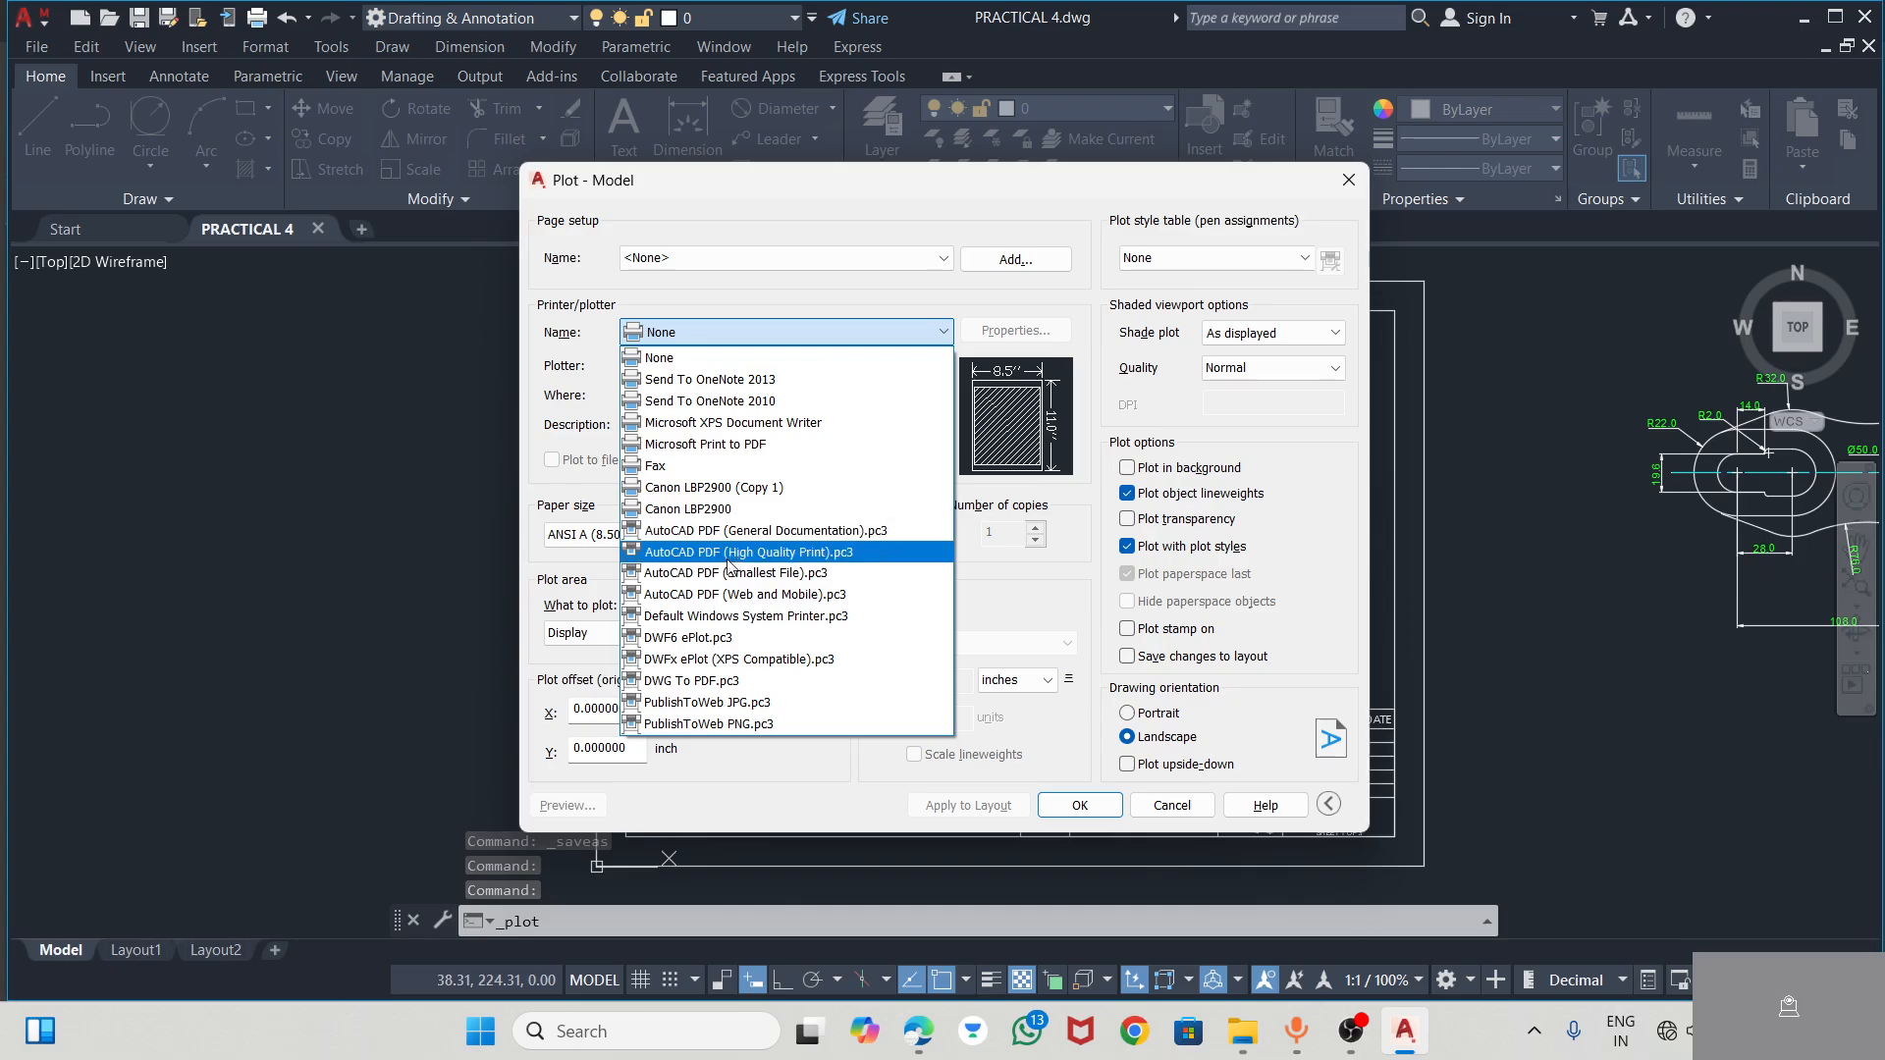
left_click(686, 684)
left_click(640, 537)
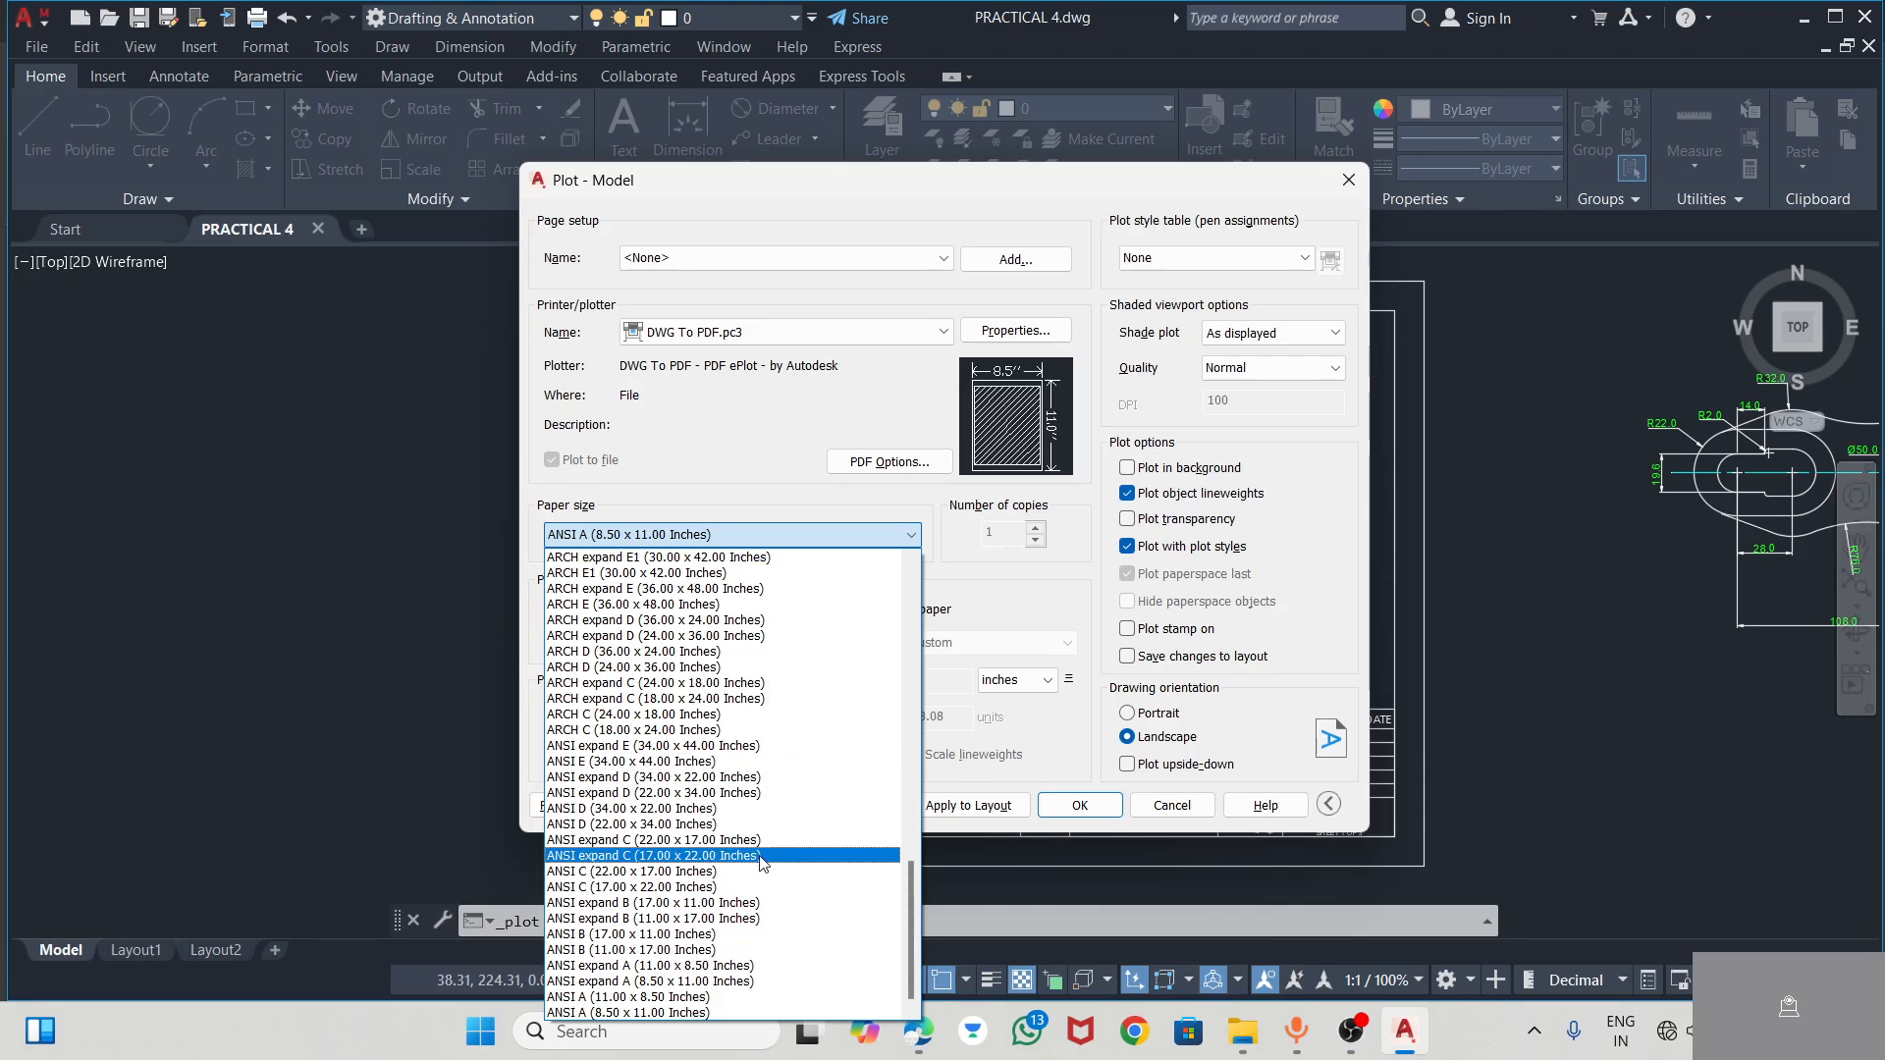
scroll(726, 834, "up", 5)
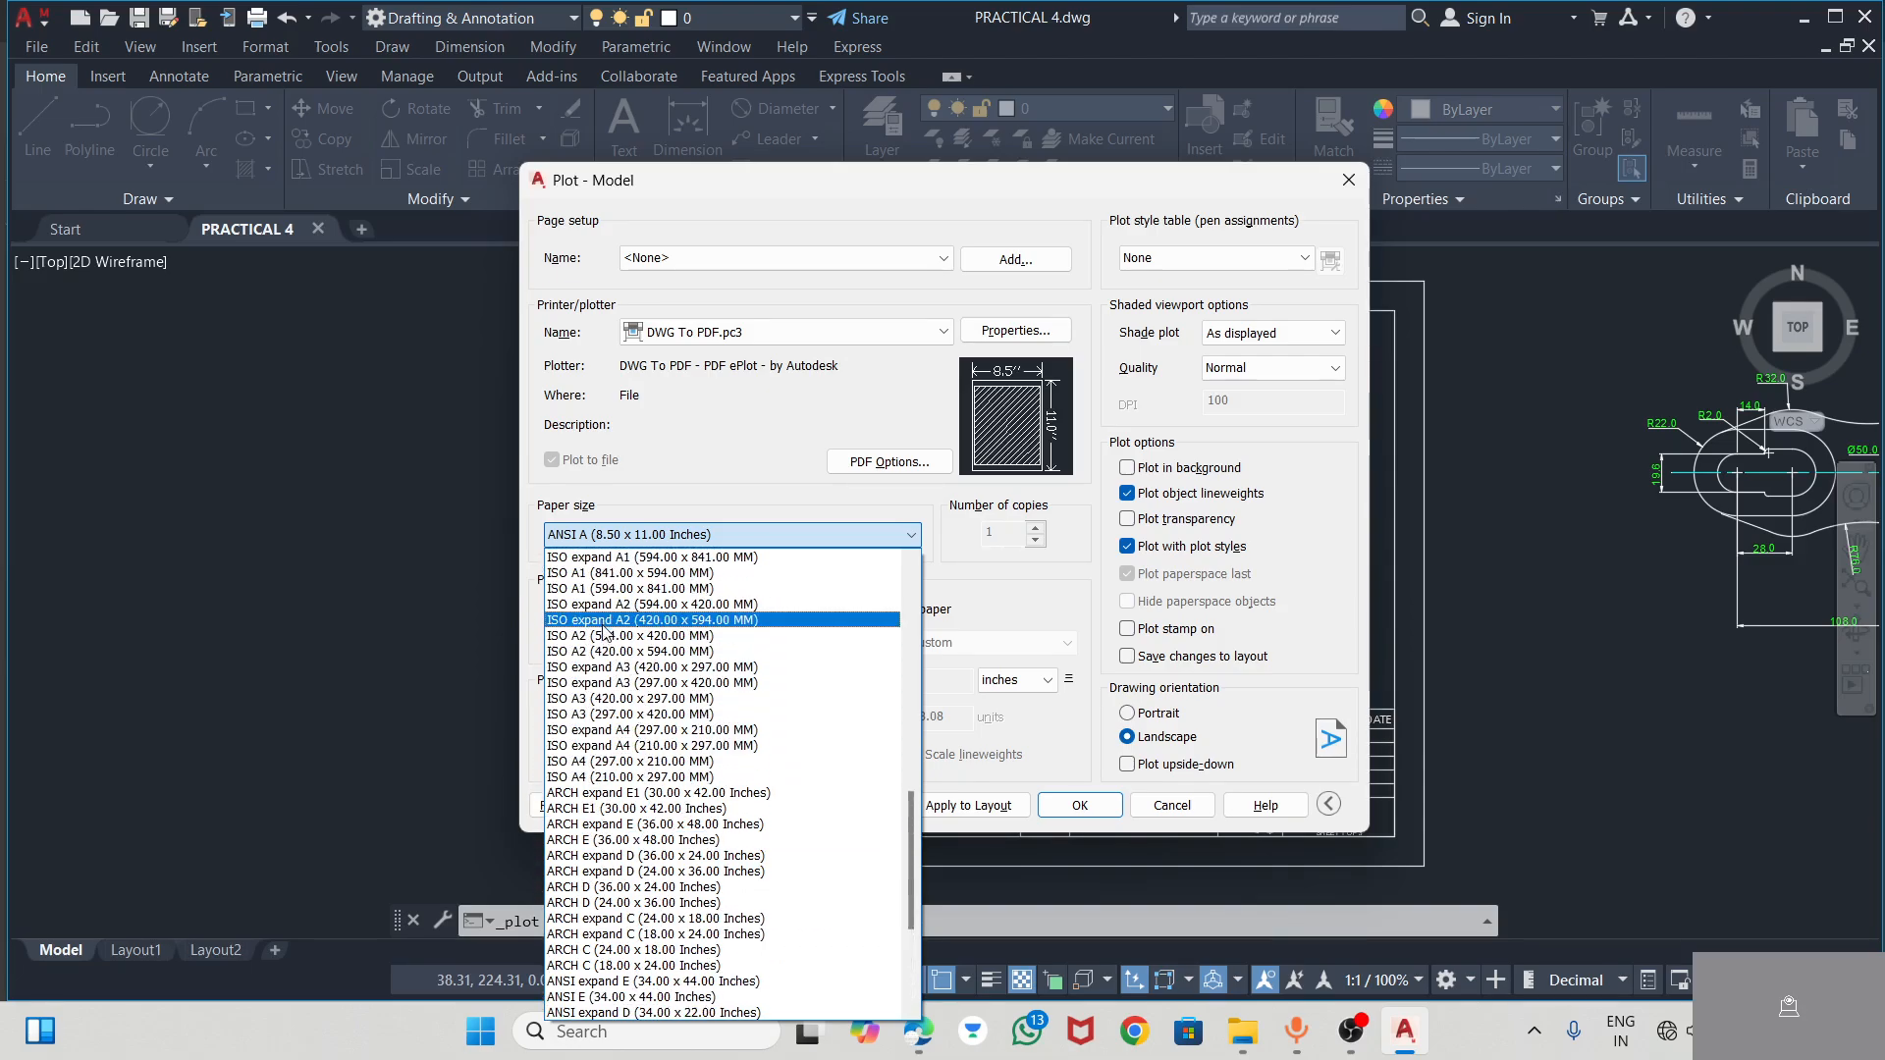
left_click(588, 699)
Set the plot area to a window spanning opposite corners of the outer A3 frame, and center the plot
left_click(634, 639)
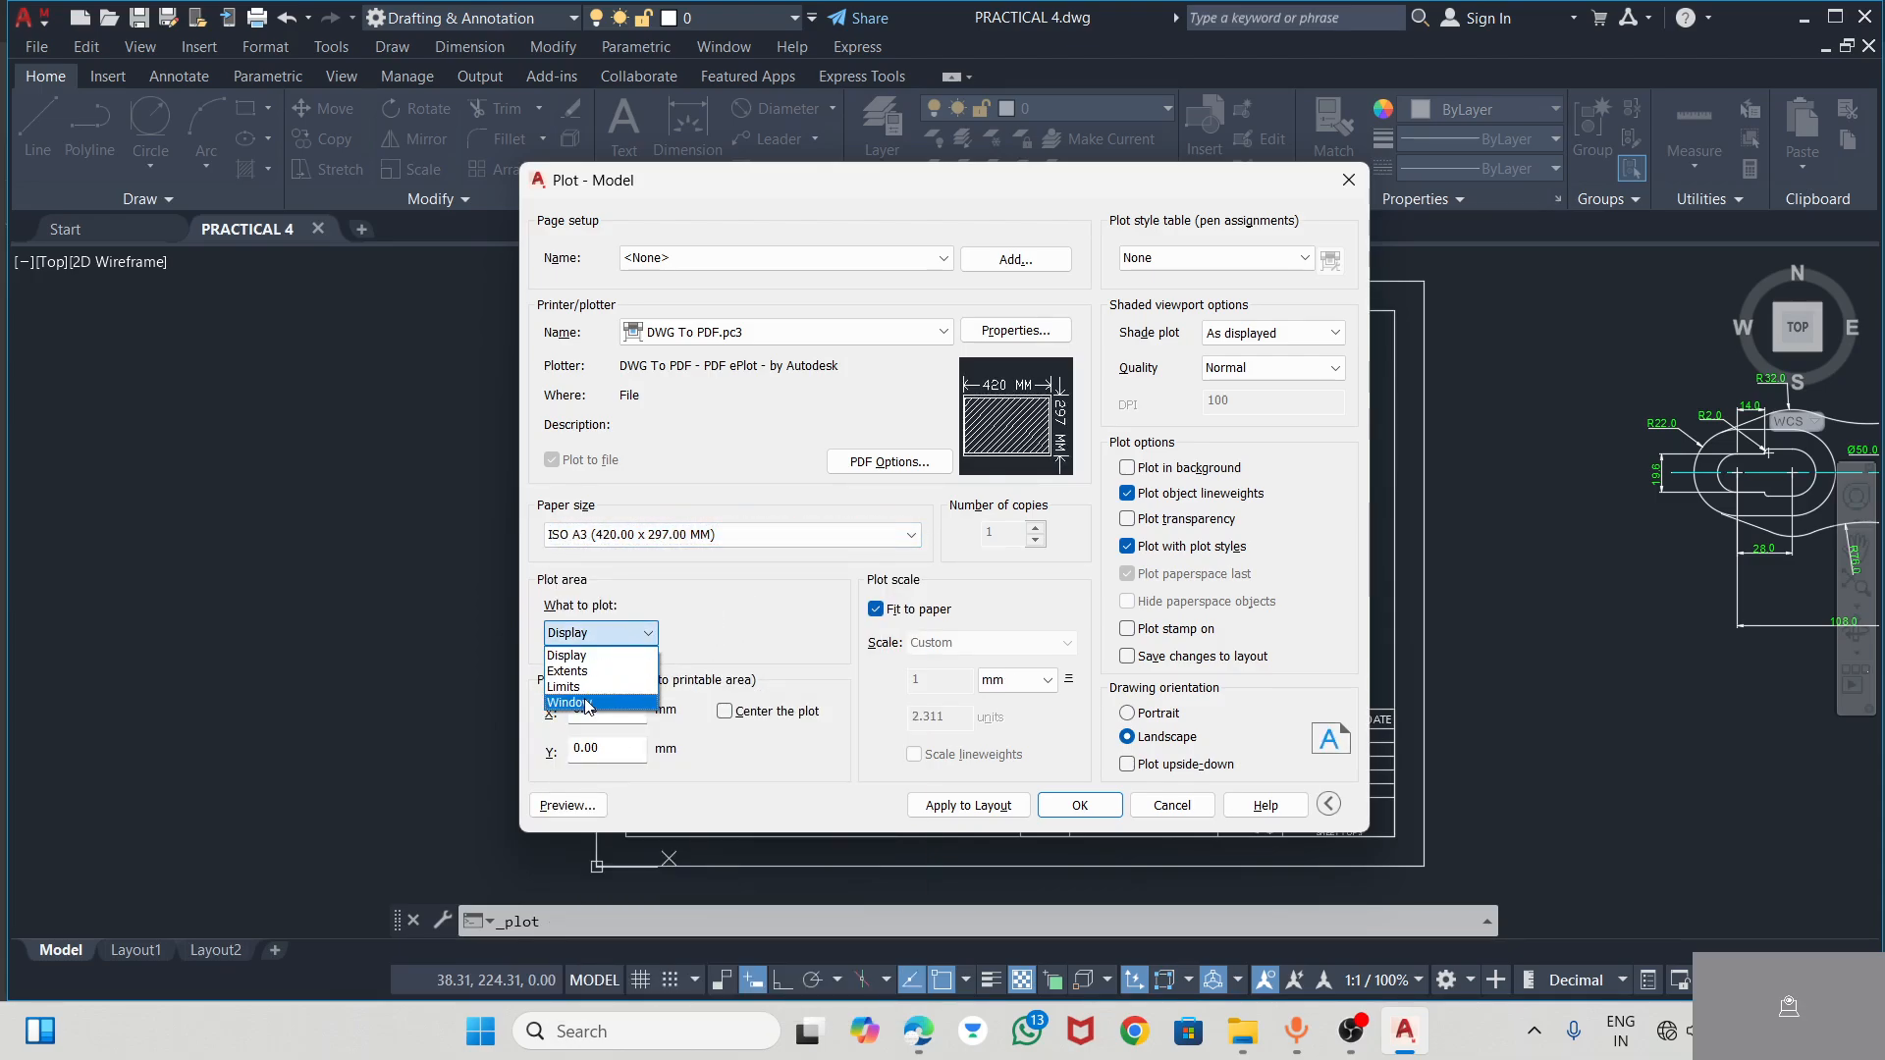
left_click(587, 703)
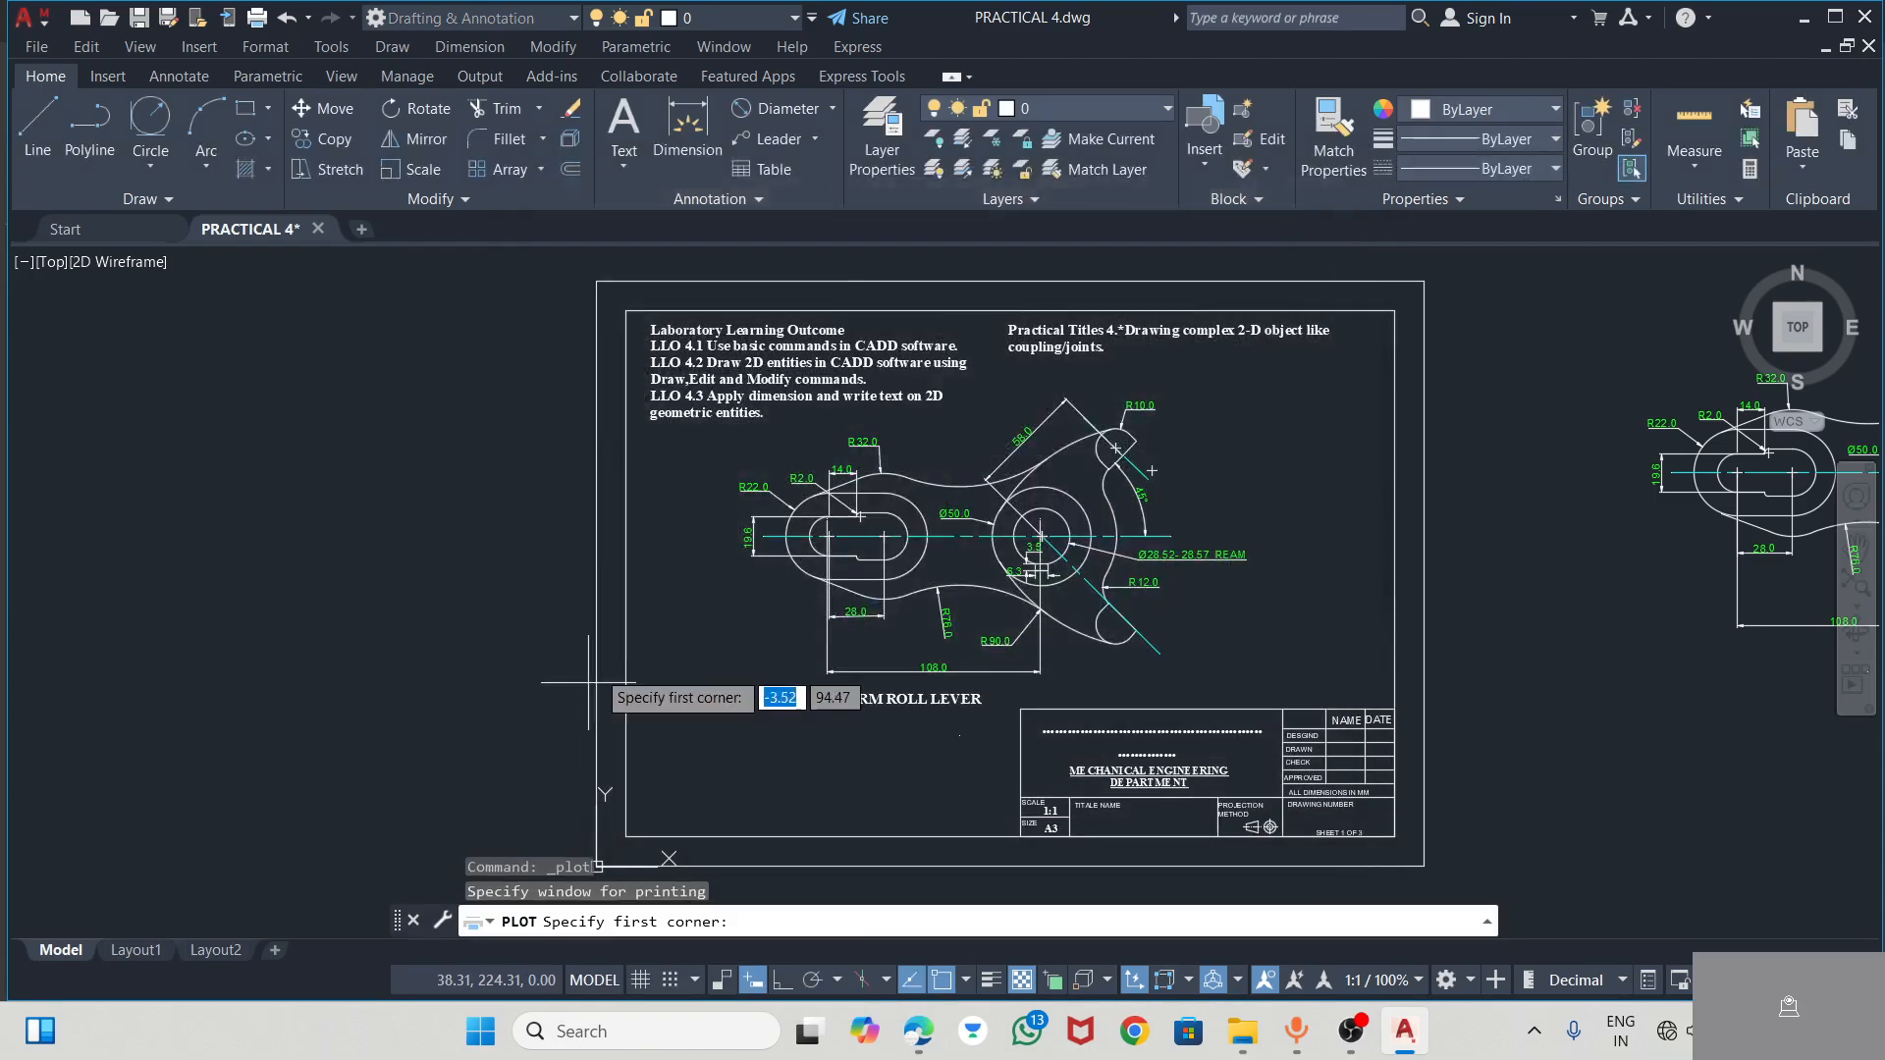
left_click(596, 280)
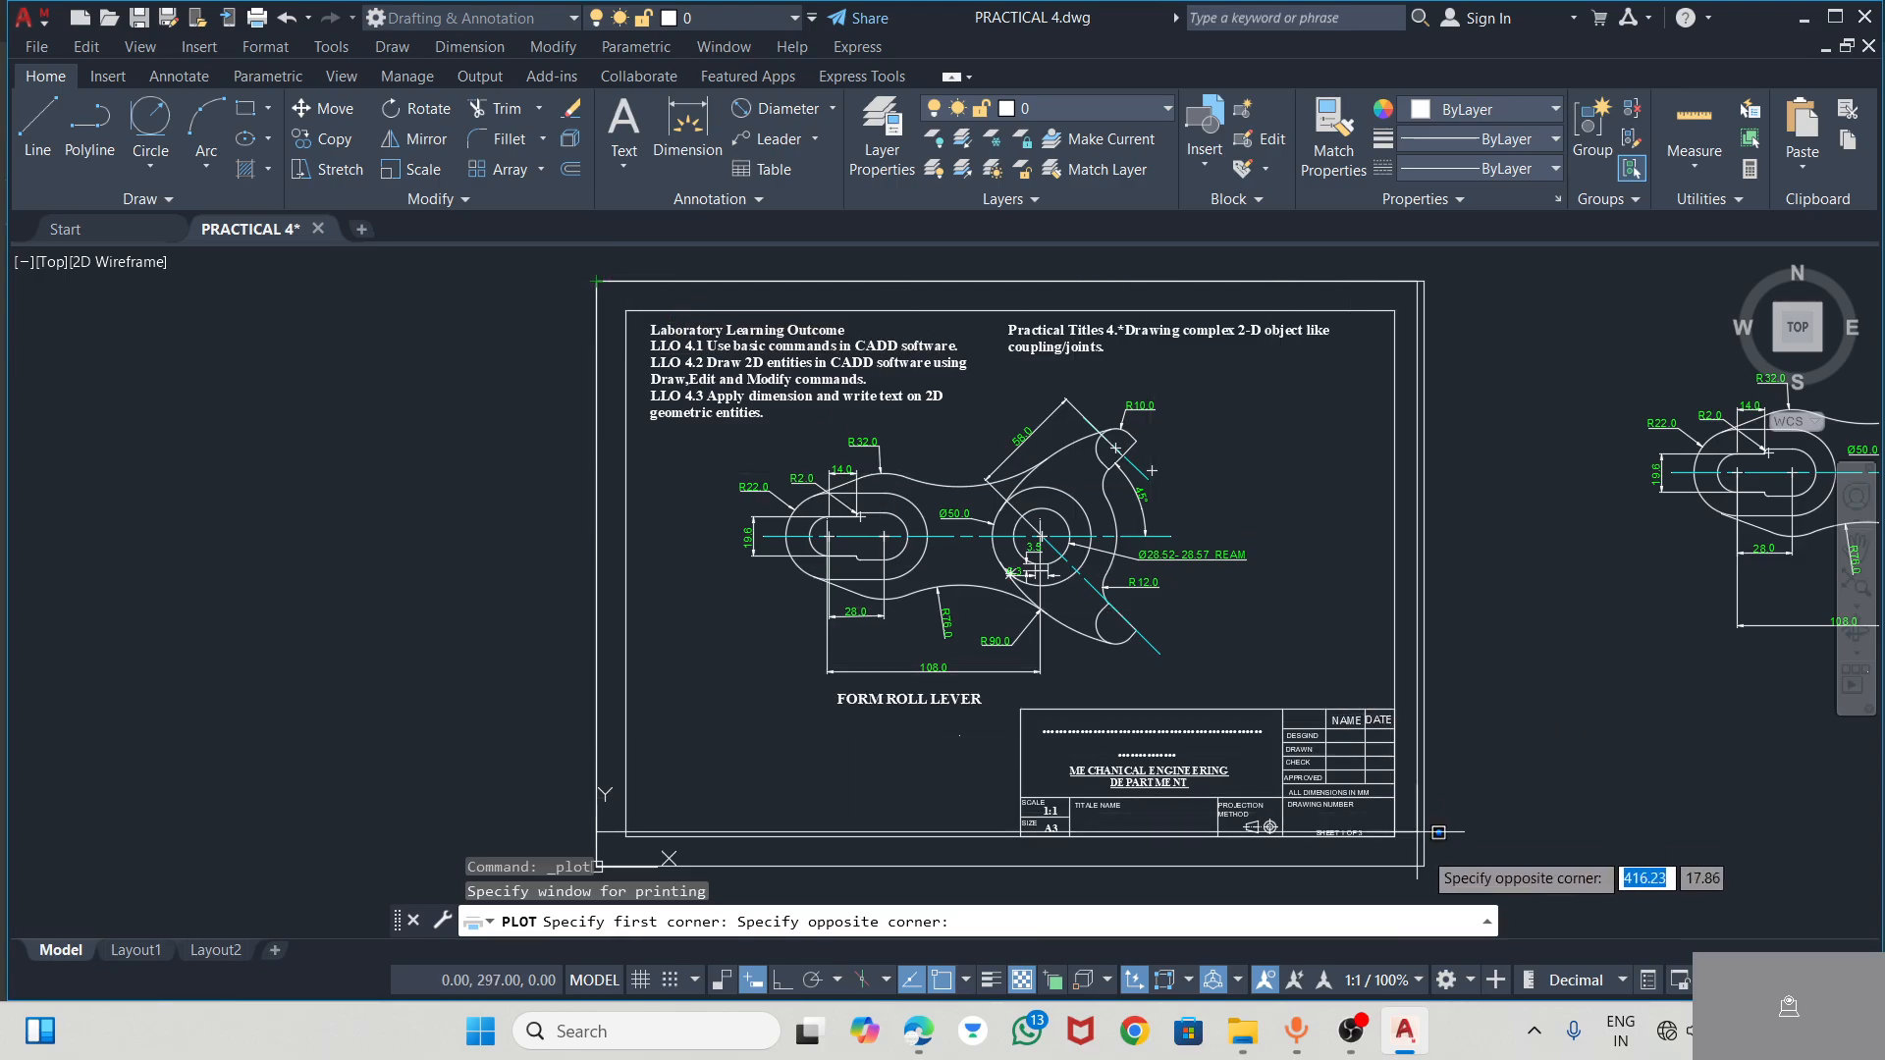
left_click(1424, 865)
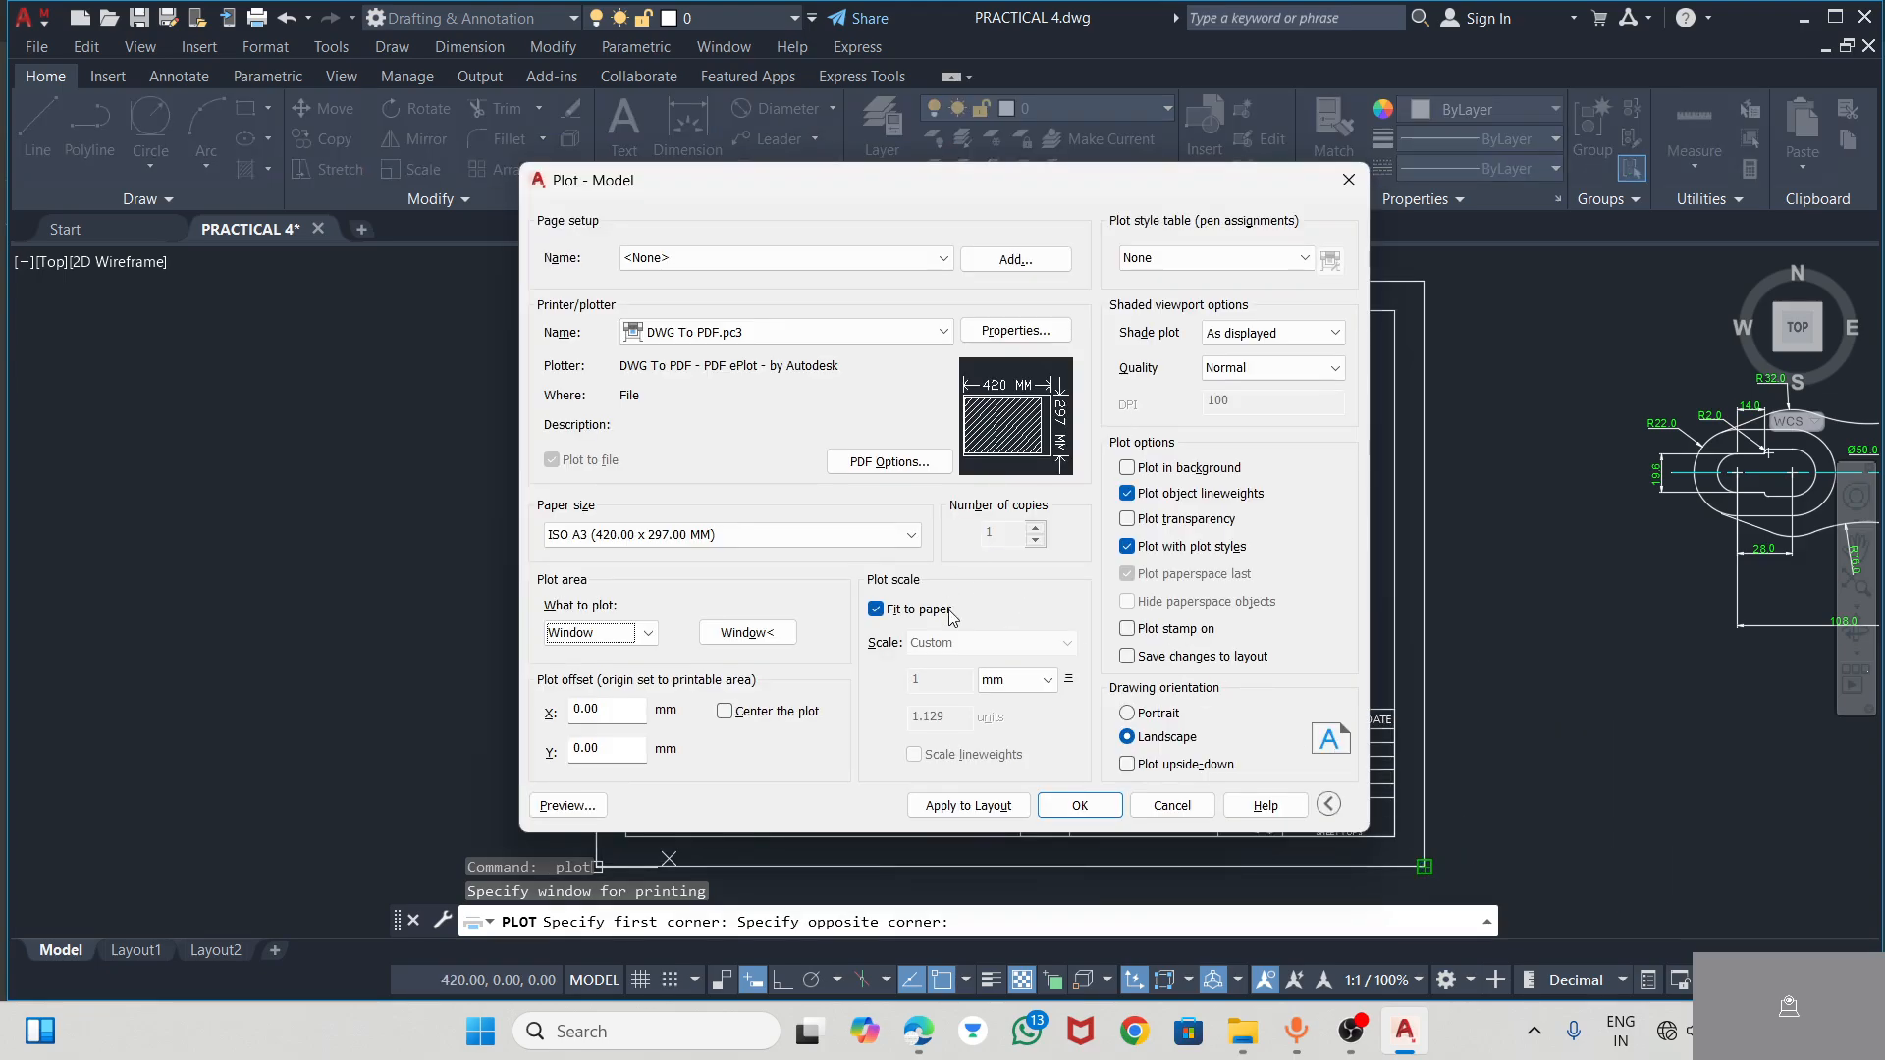
left_click(725, 712)
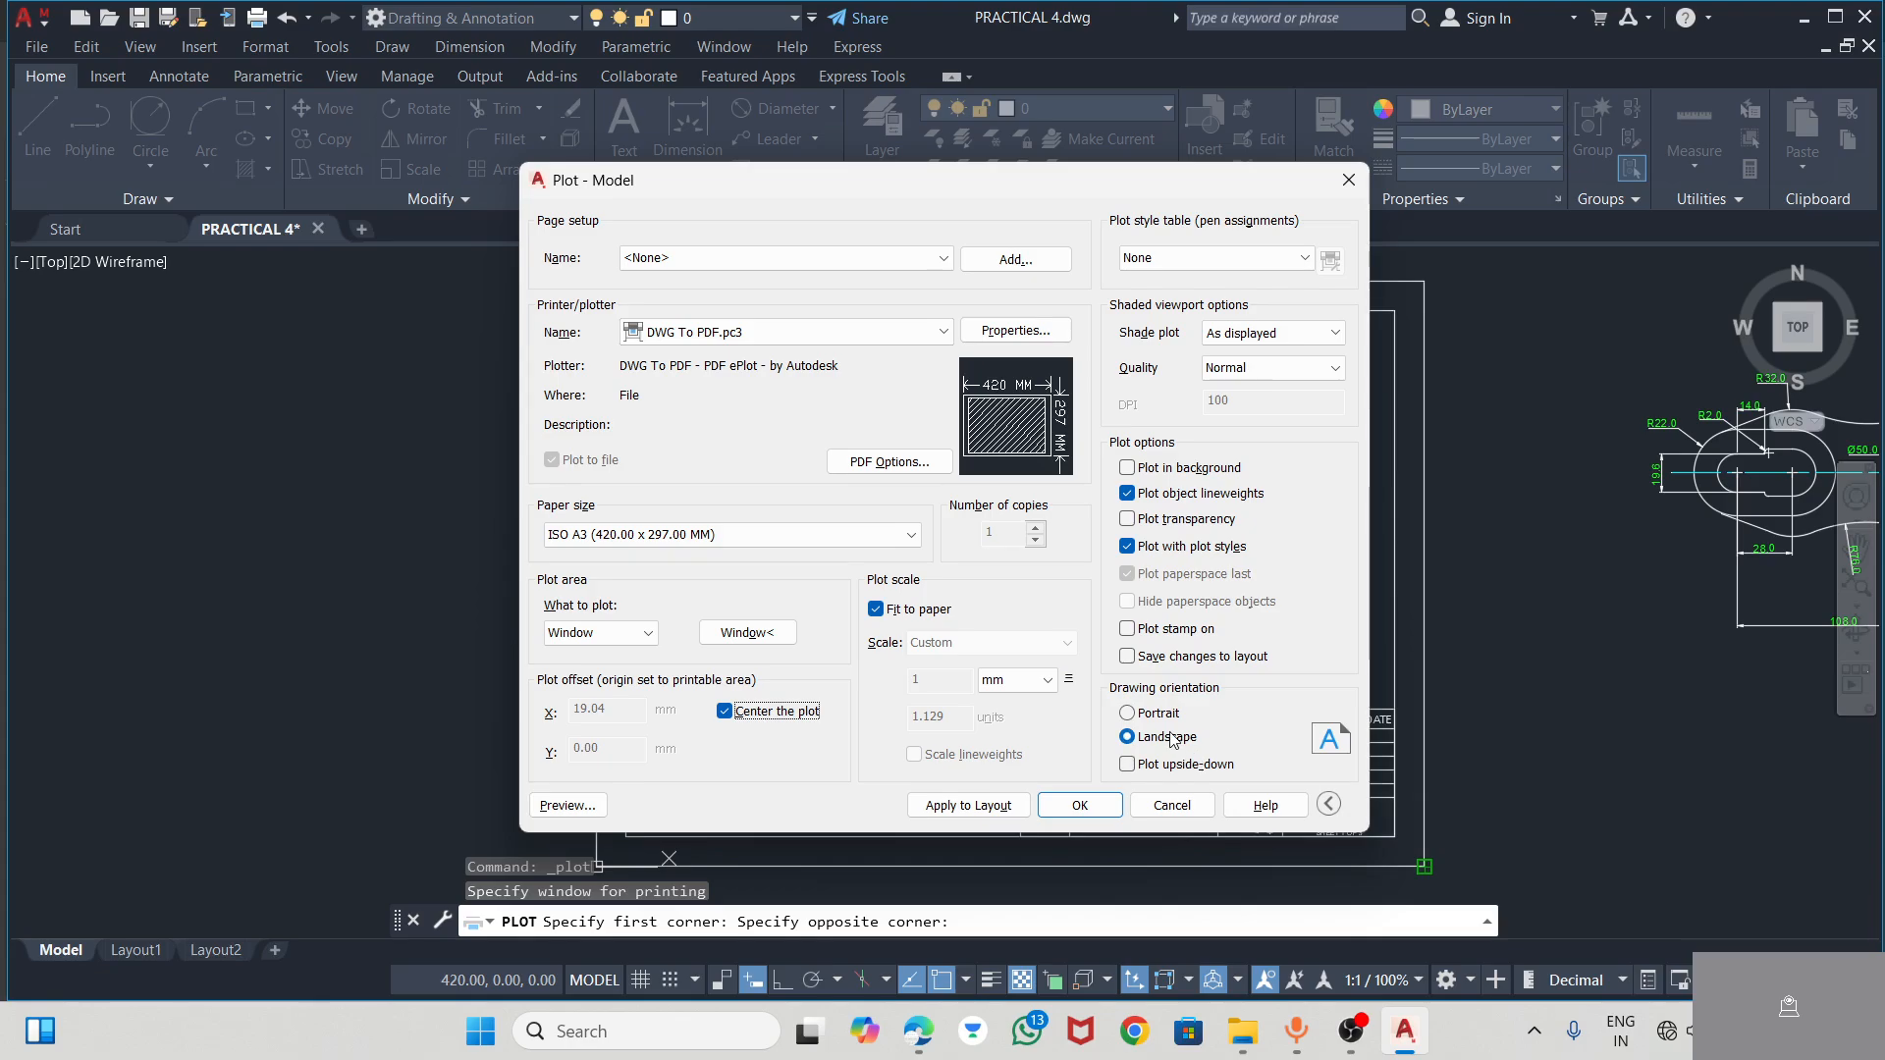
Plot the sheet to the Desktop as PRACTICAL 4-Model.pdf and look over the PDF page
left_click(1112, 807)
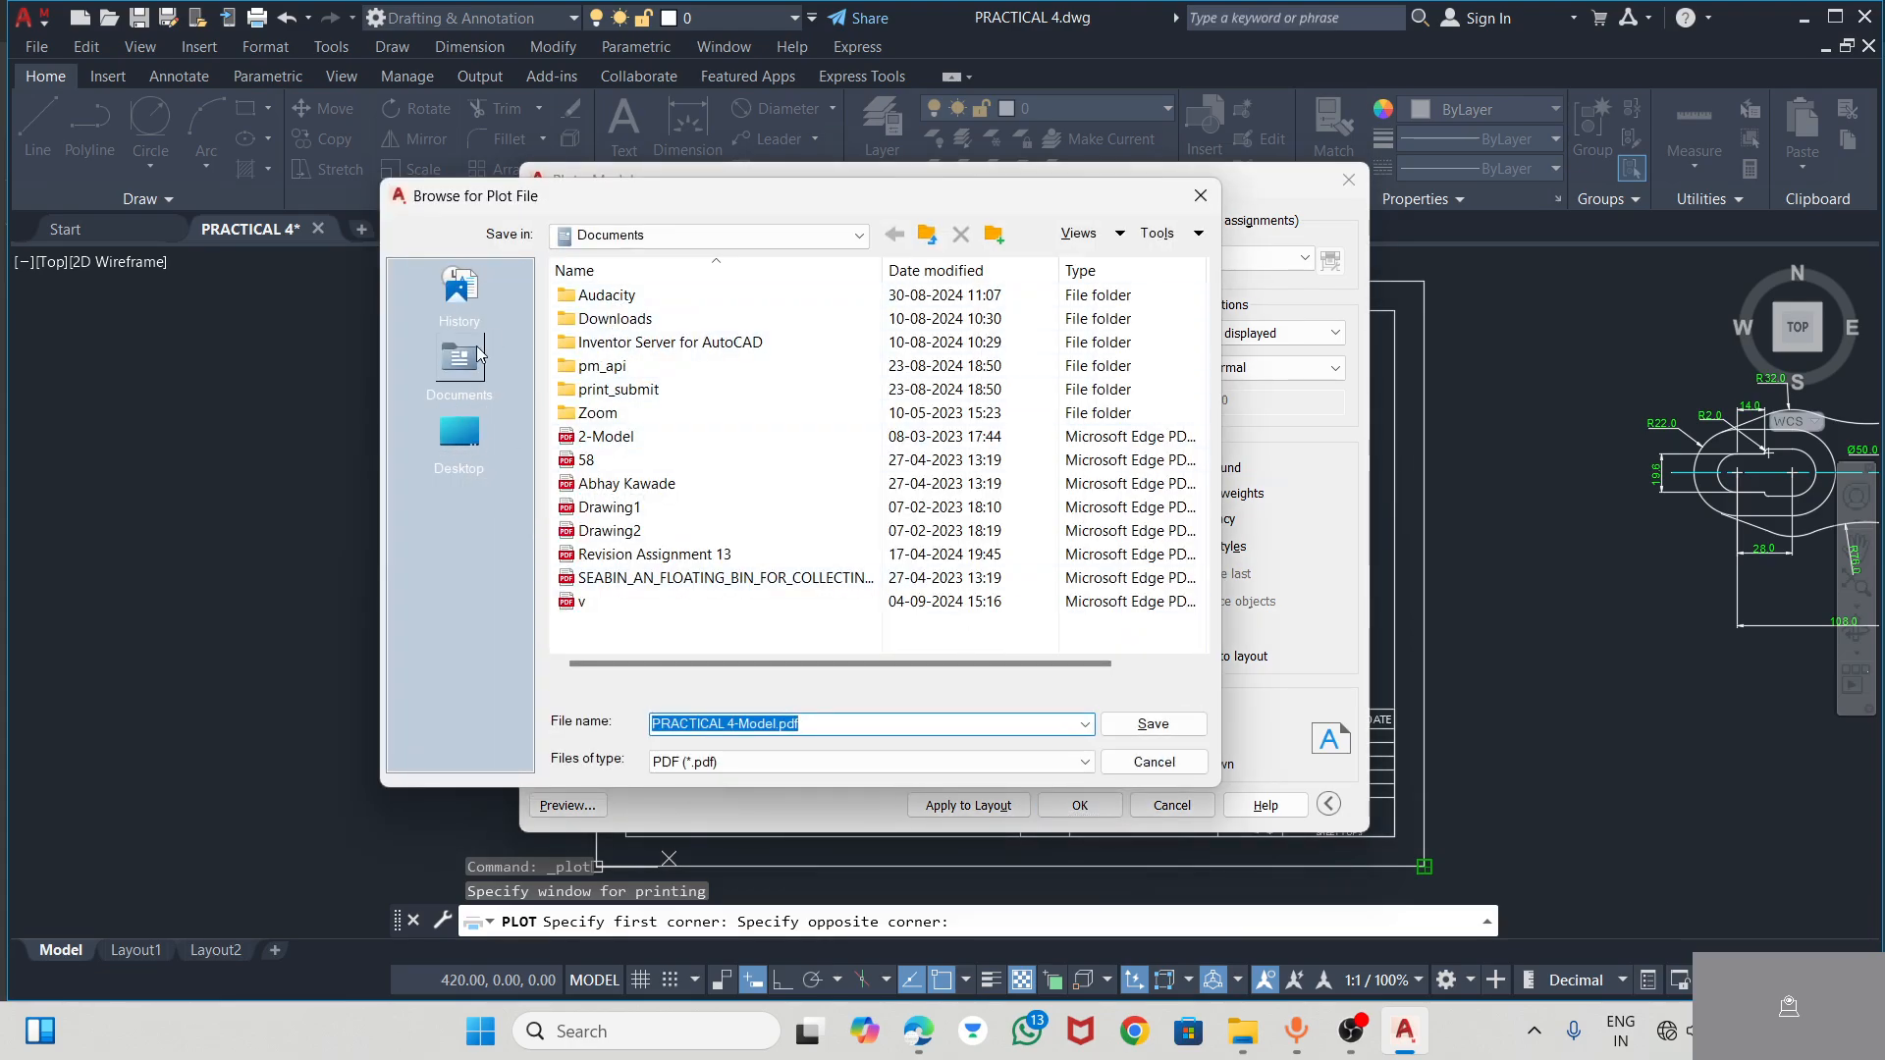
left_click(460, 432)
scroll(927, 673, "down", 5)
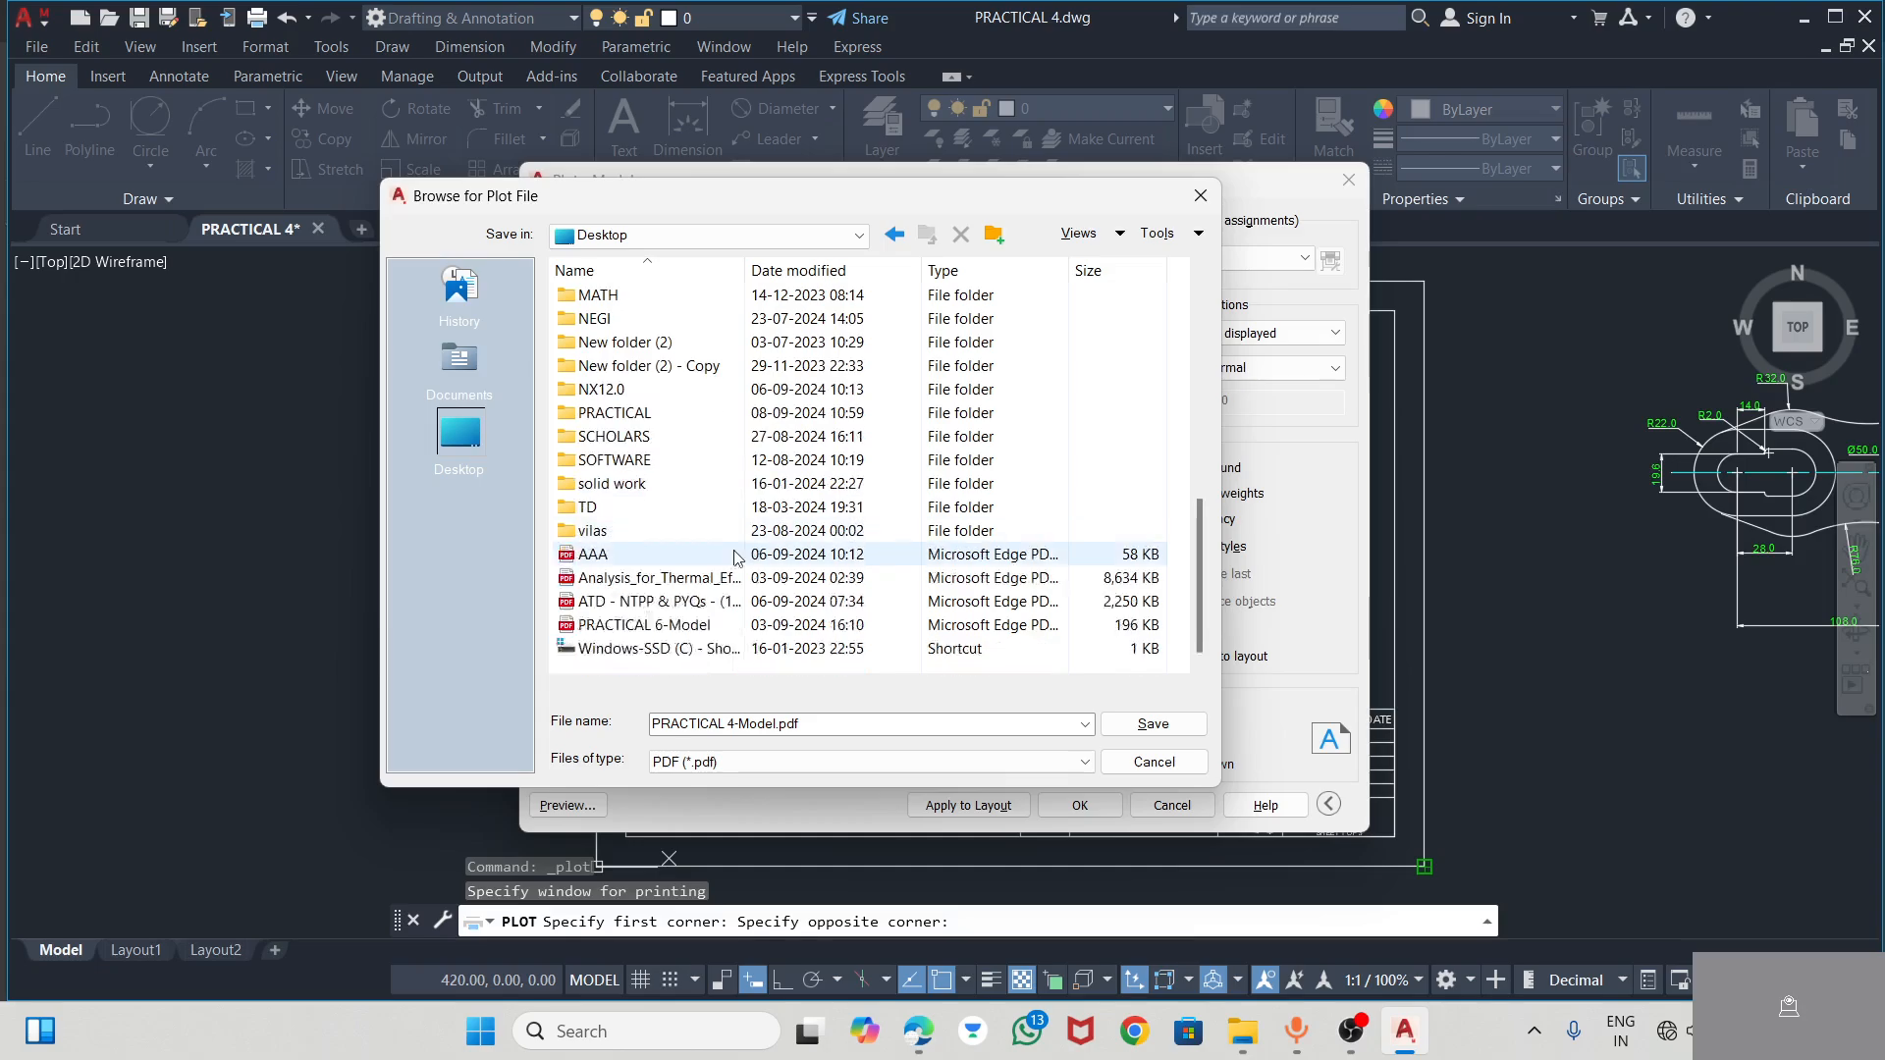
left_click(1155, 726)
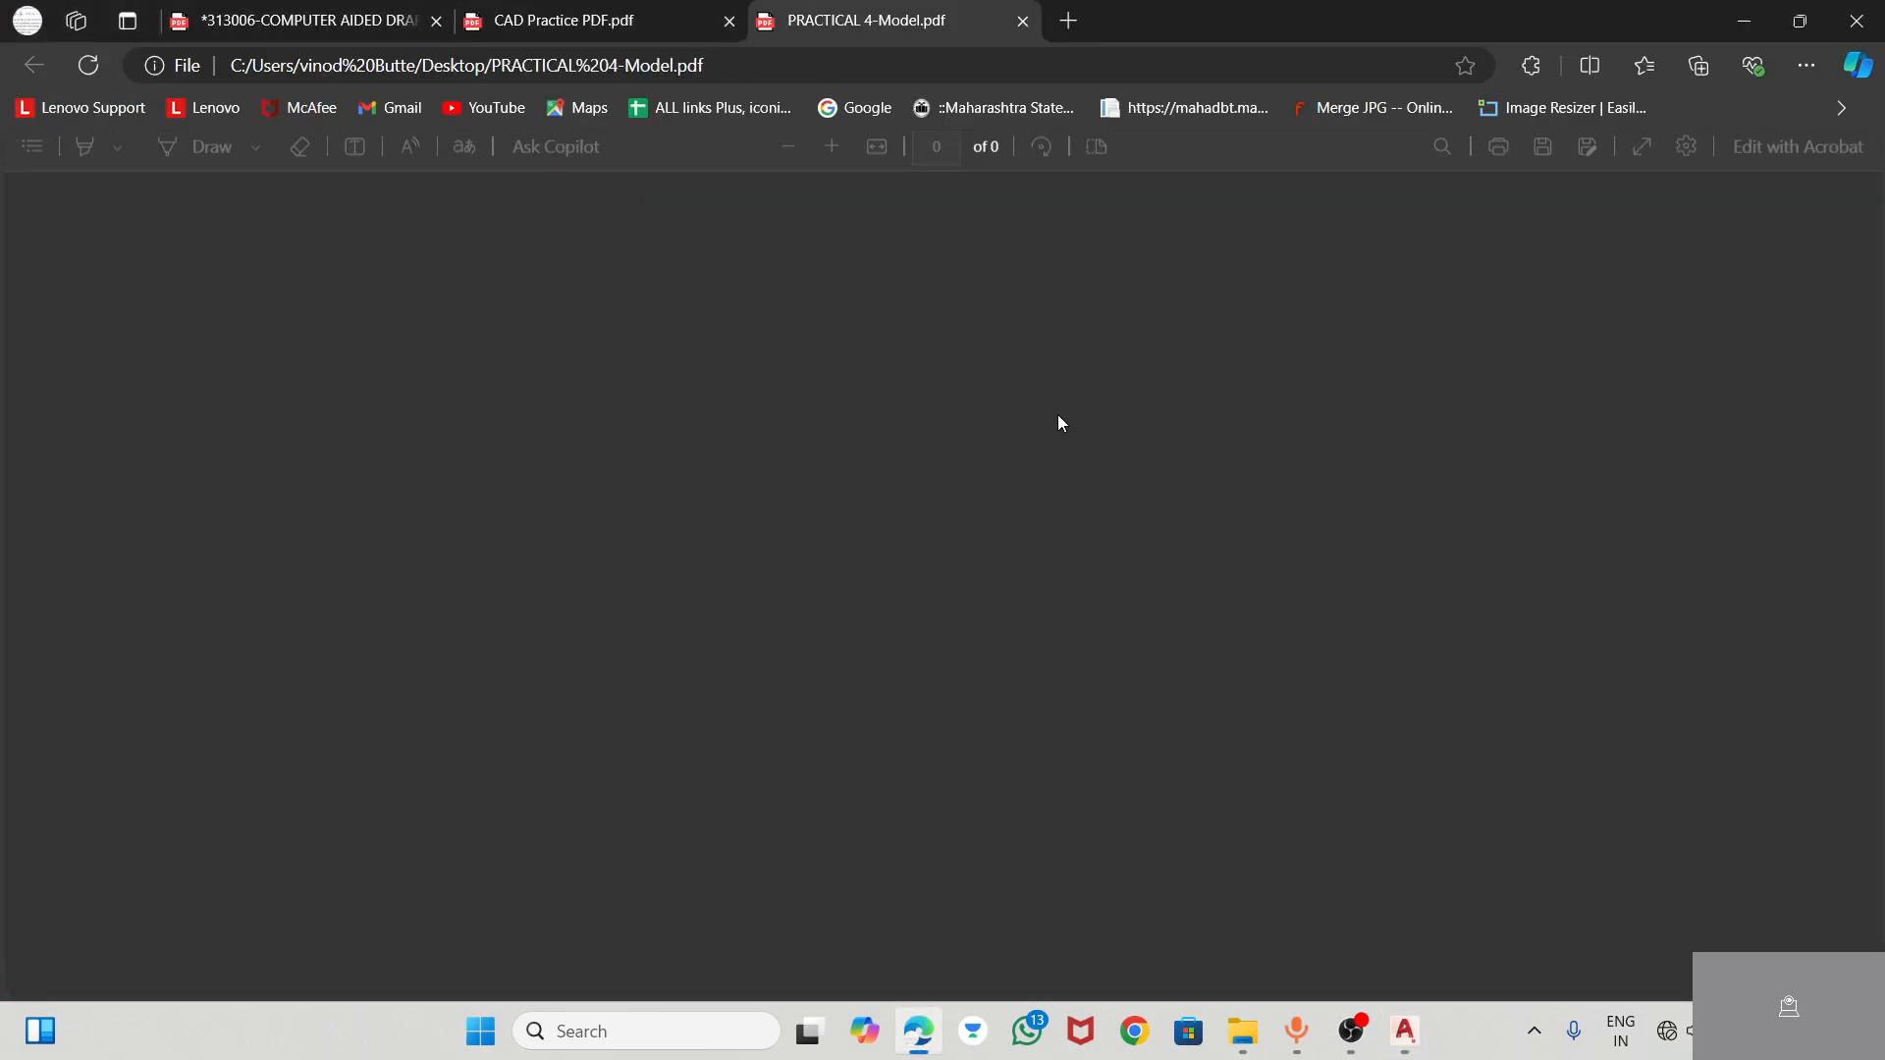
scroll(965, 453, "down", 4)
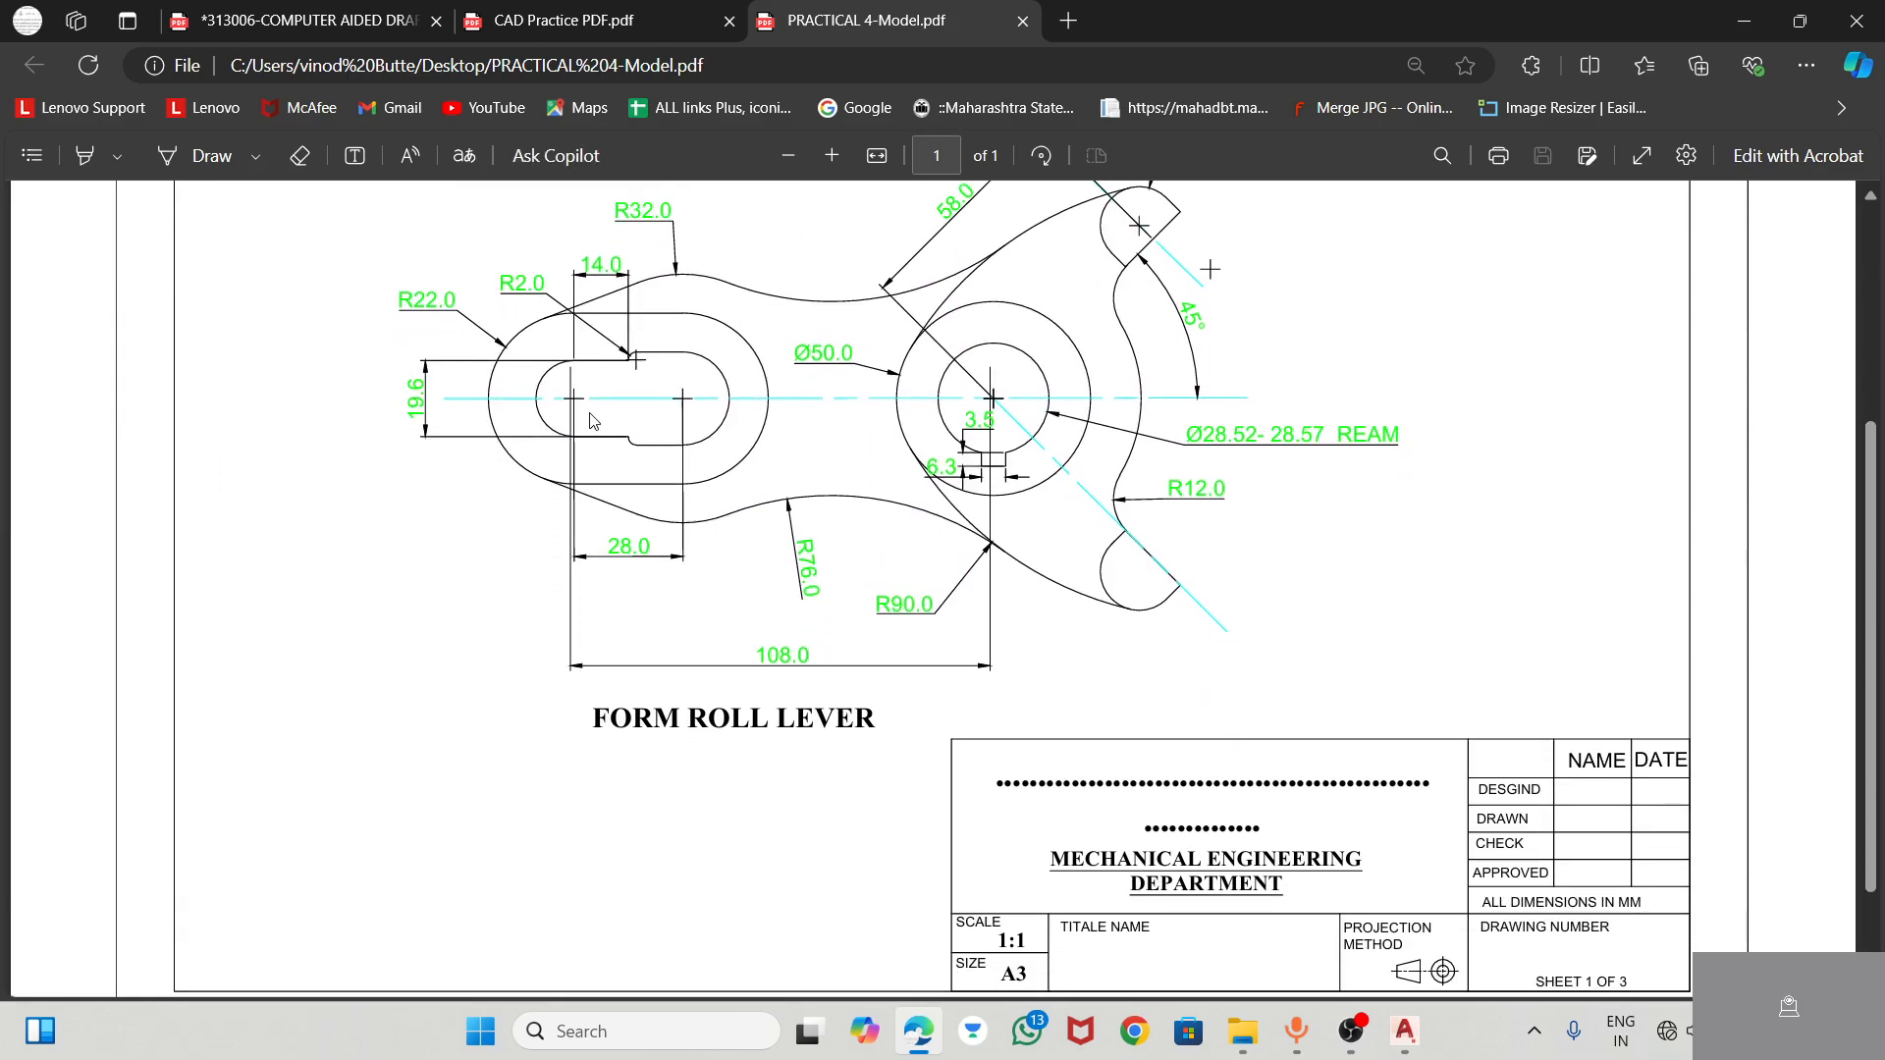
scroll(592, 422, "up", 1)
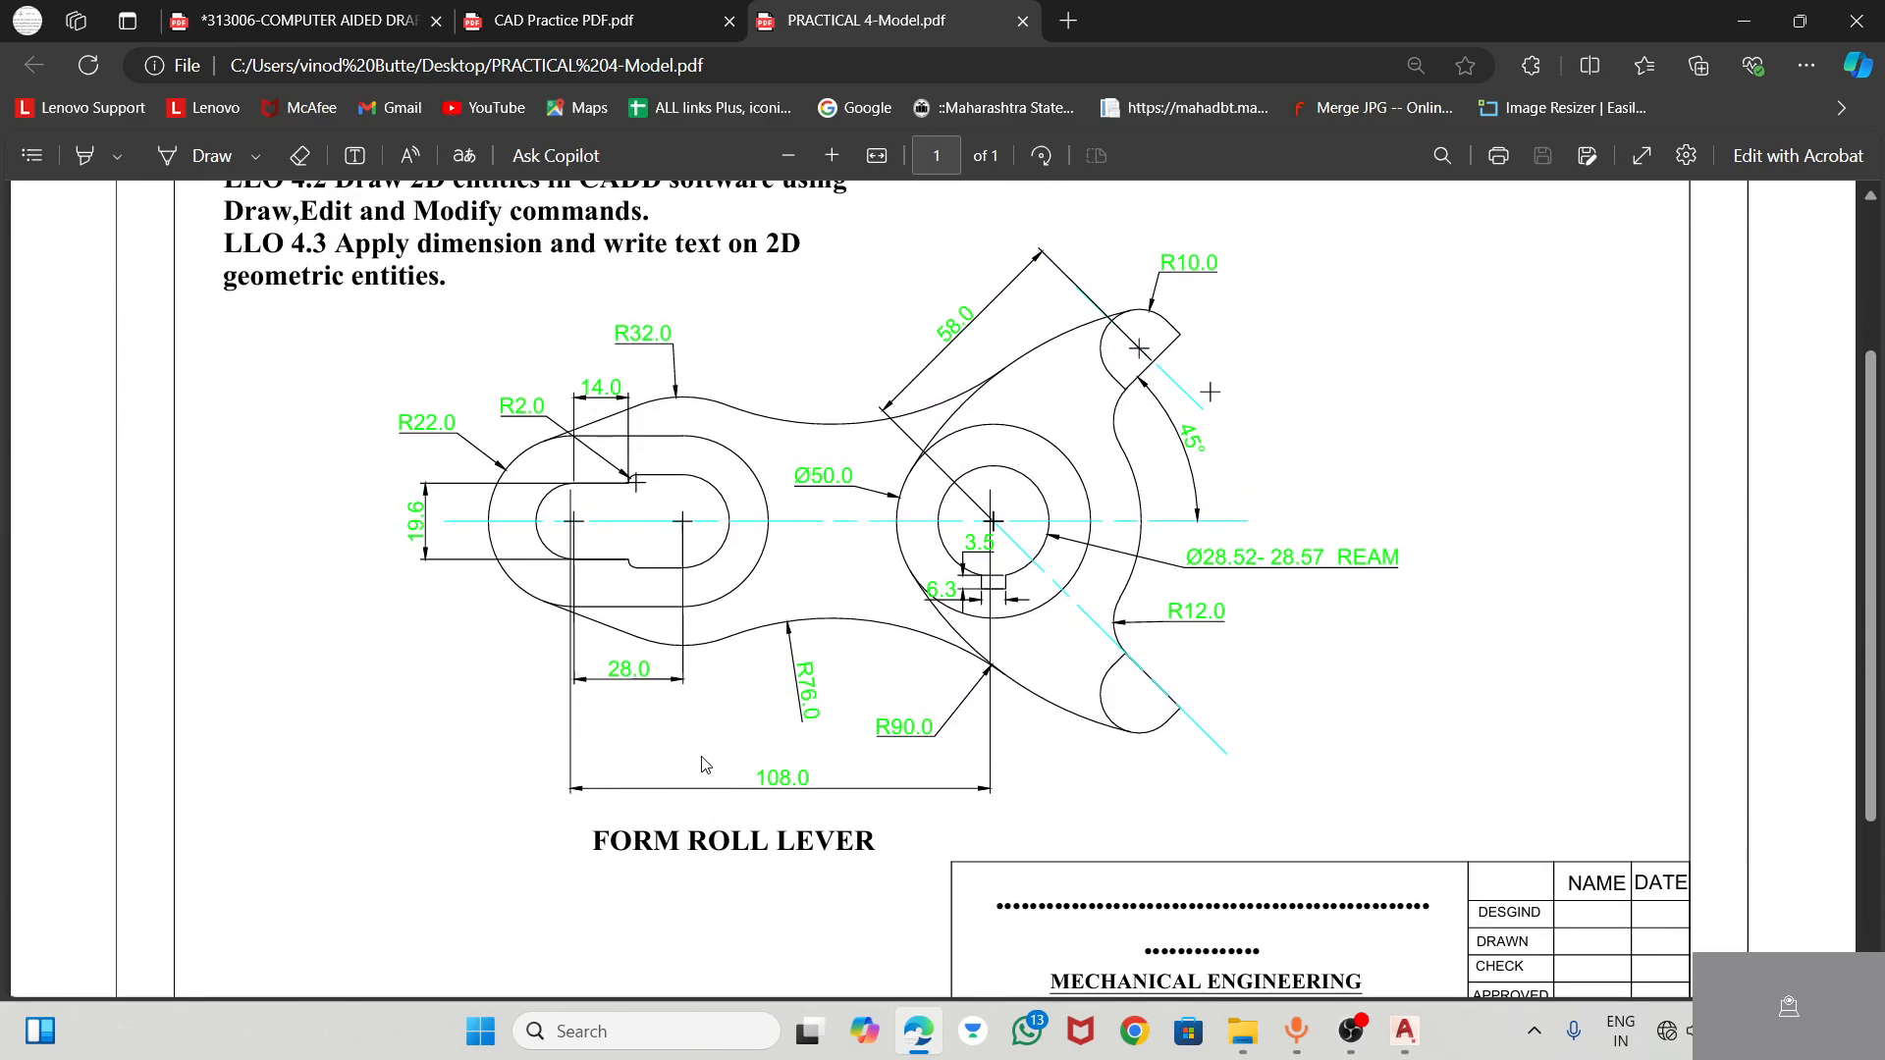